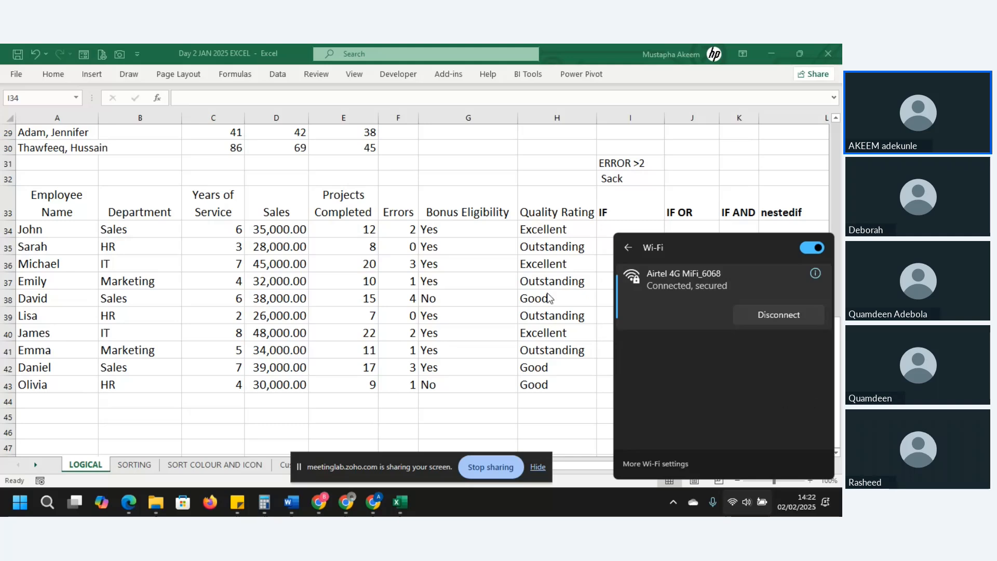
Close the Wi-Fi panel and hide the screen-sharing notification covering the worksheet.
{"action": "left_click", "coordinate": [555, 275]}
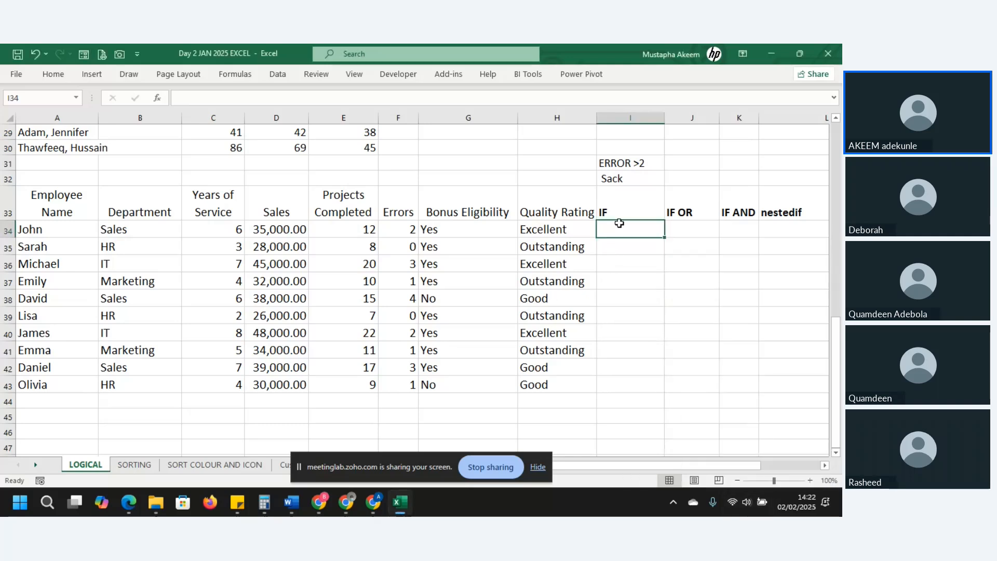
{"action": "left_click", "coordinate": [537, 467]}
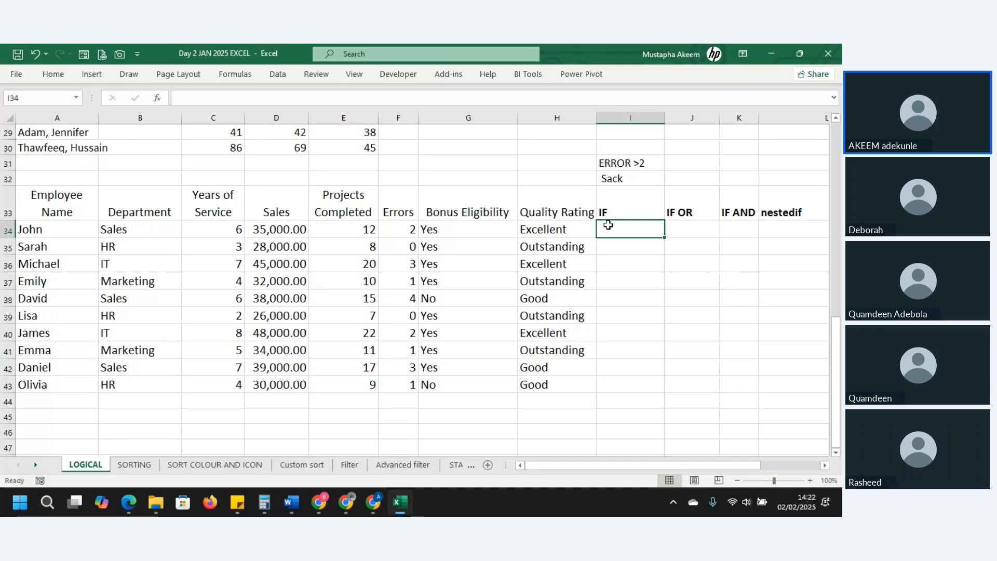
Review the error criterion and the Errors column, and begin an IF formula in I34 testing whether F34 is greater than 2.
{"action": "left_click", "coordinate": [619, 158]}
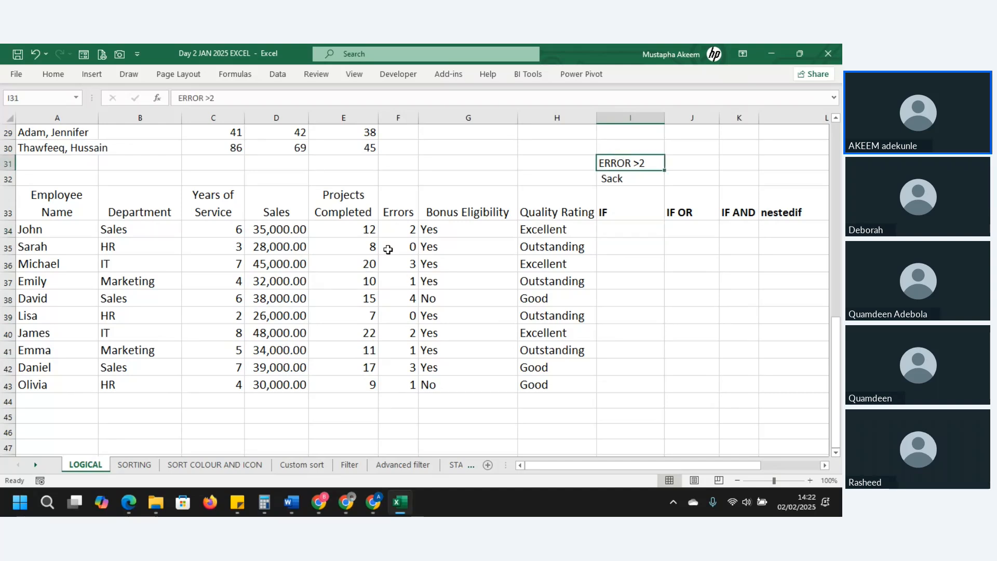
{"action": "left_click_drag", "start_coordinate": [390, 230], "coordinate": [404, 383]}
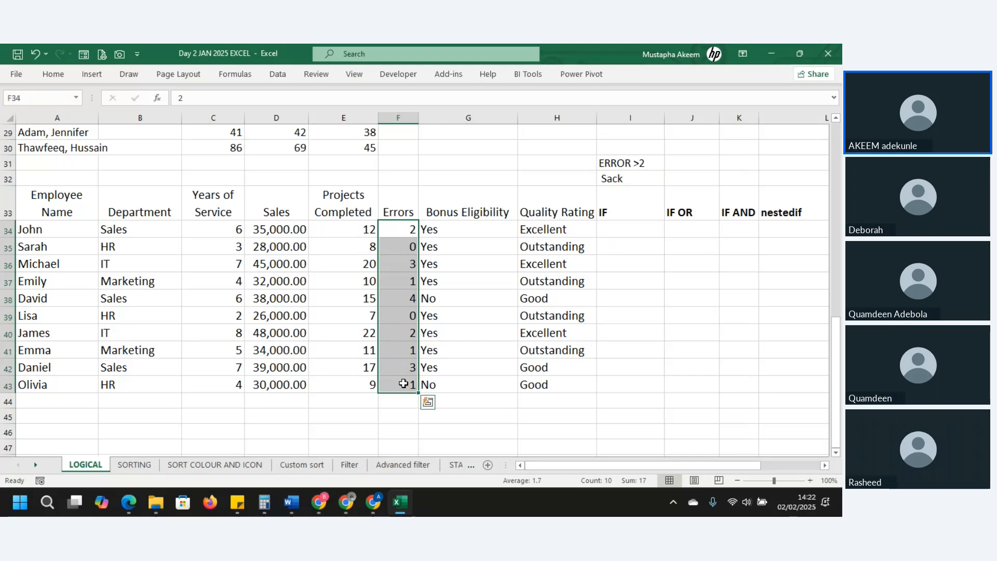
{"action": "left_click", "coordinate": [636, 229]}
{"action": "type", "text": "=if"}
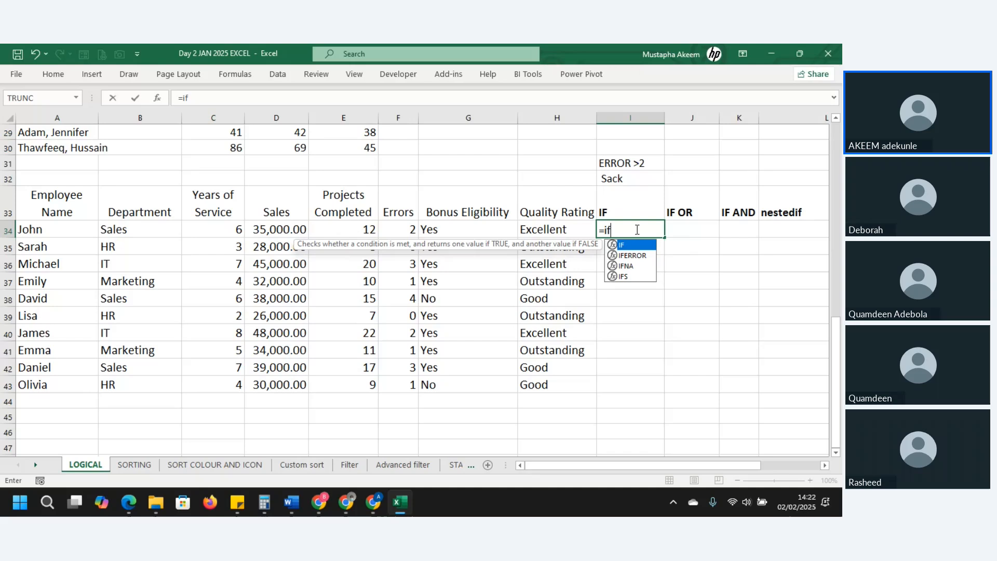
{"action": "key", "text": "Tab"}
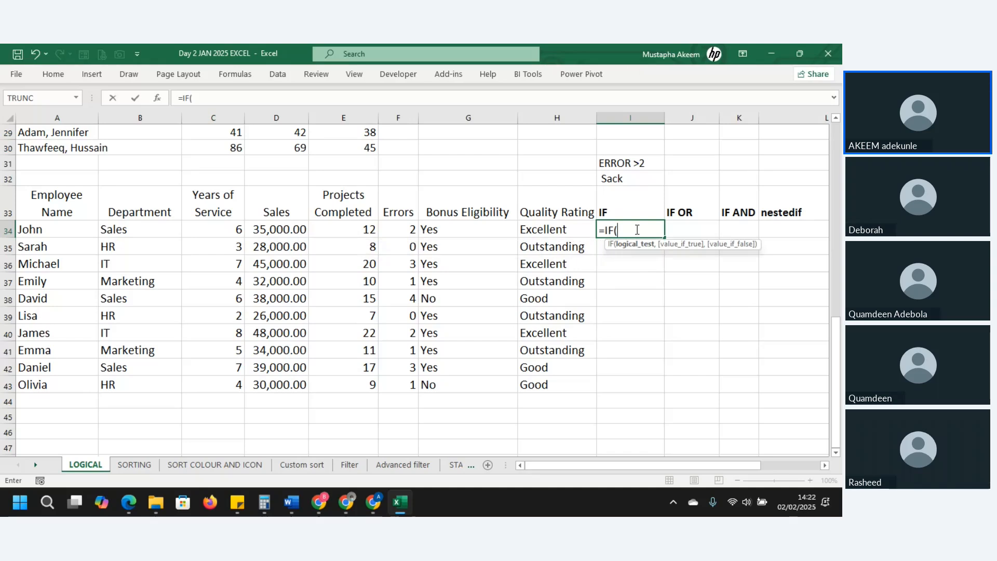
{"action": "left_click", "coordinate": [396, 229]}
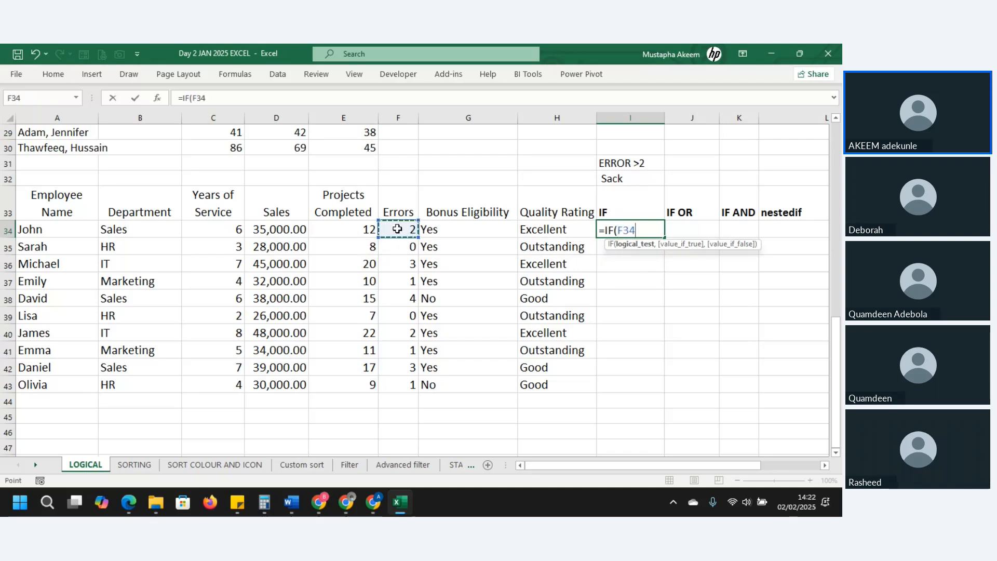
{"action": "type", "text": ">2,"}
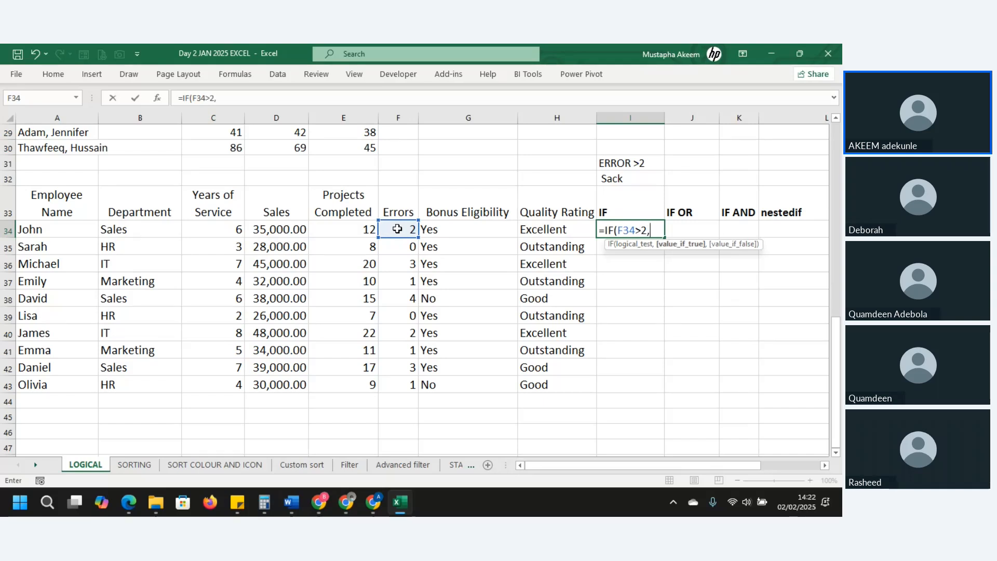
Complete the I34 formula to return "Sack" if true and "Retain" if false, and fill it down to row 43.
{"action": "type", "text": "\"Sack\","}
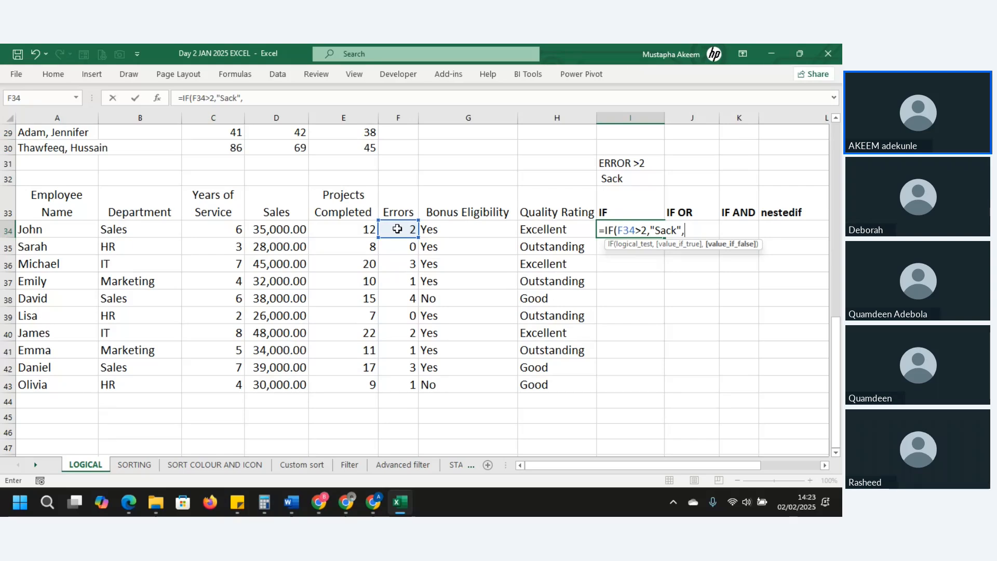
{"action": "type", "text": "\",\"R"}
{"action": "key", "text": "BackSpace"}
{"action": "type", "text": "r"}
{"action": "key", "text": "BackSpace"}
{"action": "type", "text": "Retain\")"}
{"action": "key", "text": "Return"}
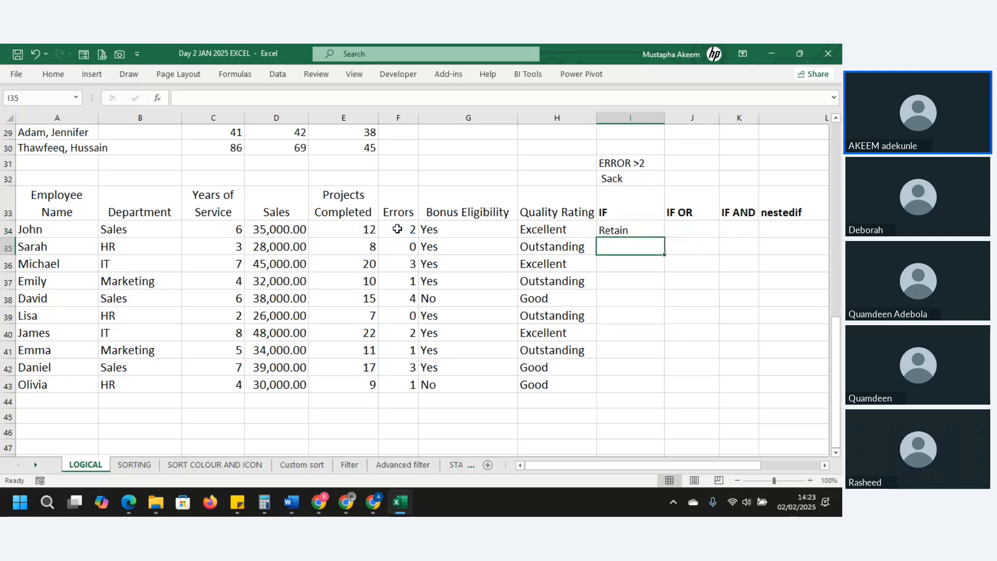
{"action": "left_click", "coordinate": [642, 228]}
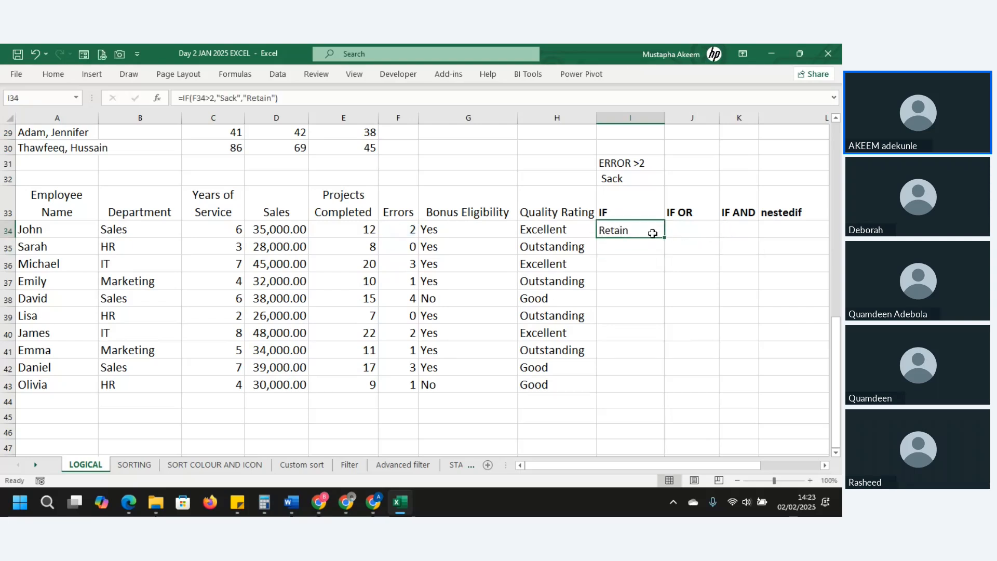
{"action": "double_click", "coordinate": [665, 238]}
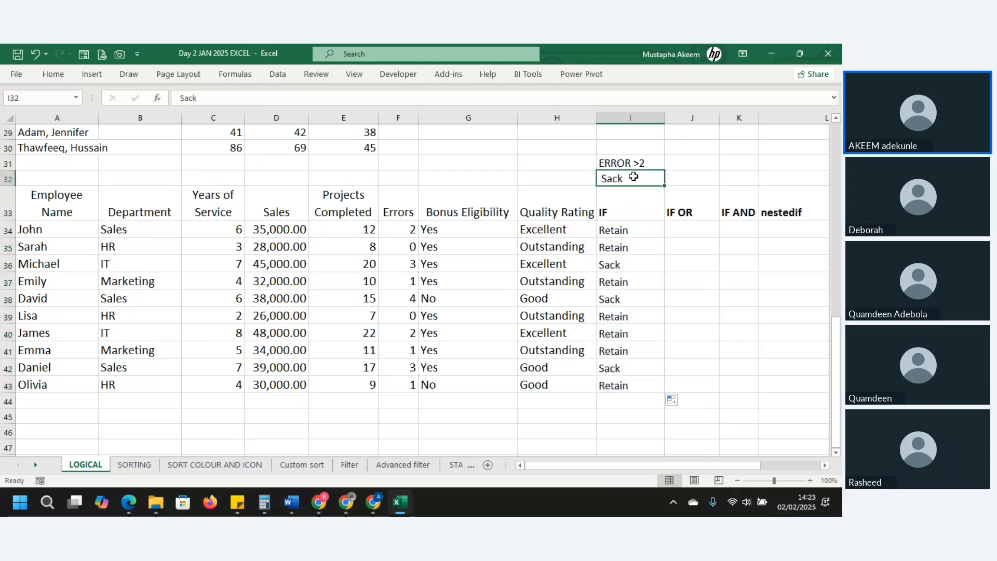
Clear the IF results in I34:I43 and the criteria notes in I31 and I32.
{"action": "key", "text": "Delete"}
{"action": "left_click_drag", "start_coordinate": [621, 230], "coordinate": [624, 386]}
{"action": "key", "text": "Delete"}
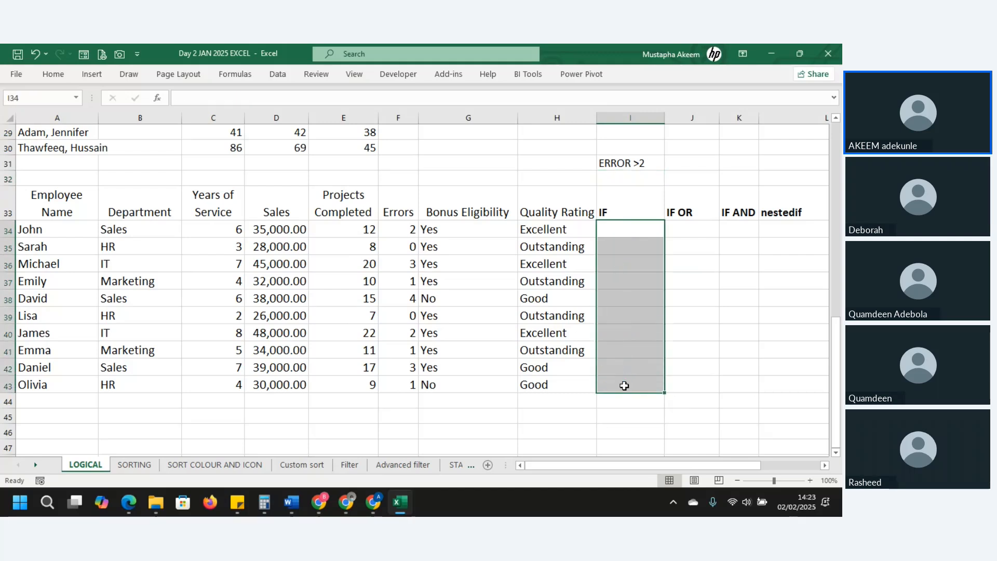
{"action": "left_click", "coordinate": [622, 162]}
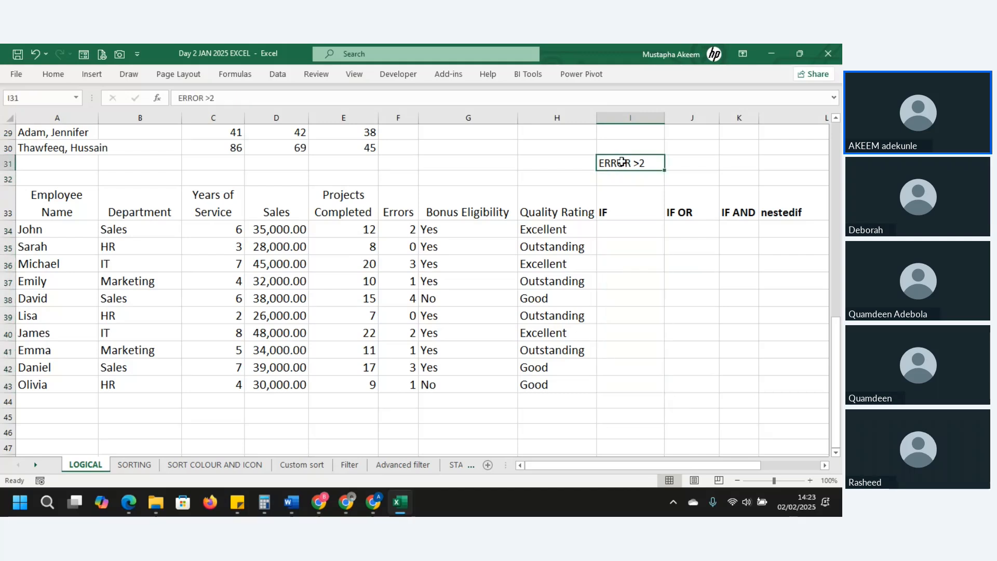
{"action": "key", "text": "Delete"}
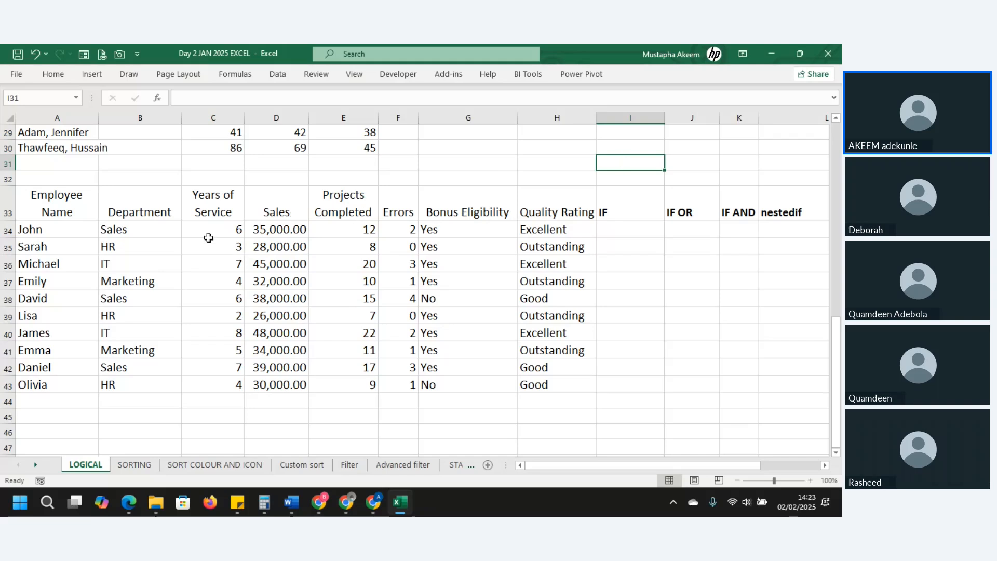
Enter the new criteria above the Quality Rating column: "sales" in H31 and 10% in H32.
{"action": "left_click", "coordinate": [131, 229]}
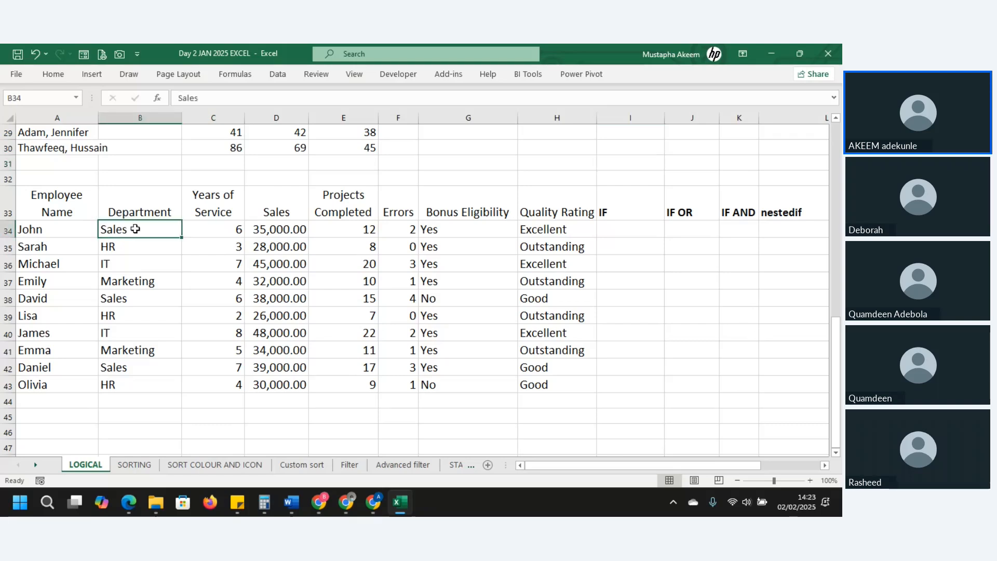
{"action": "left_click", "coordinate": [561, 158]}
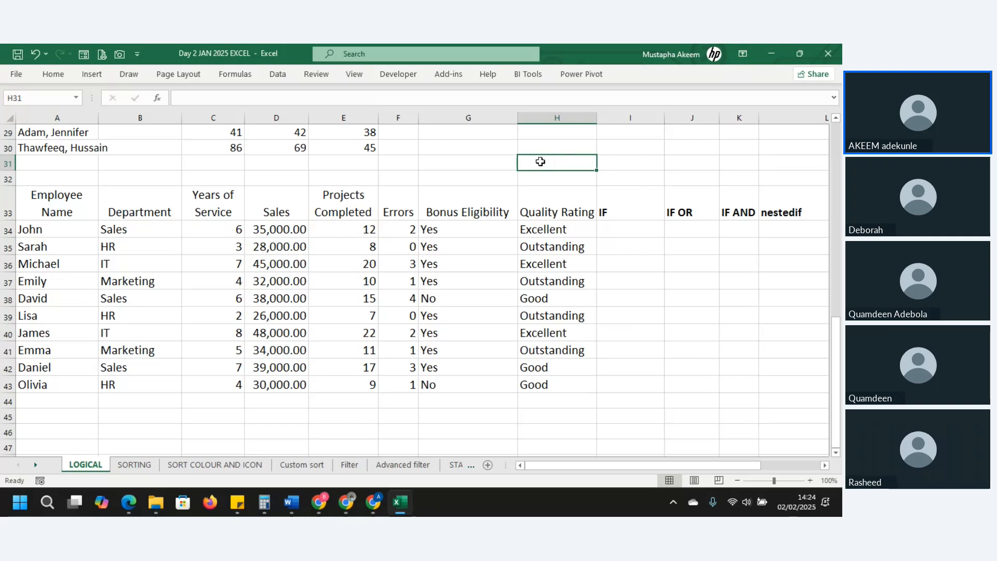
{"action": "type", "text": "sales"}
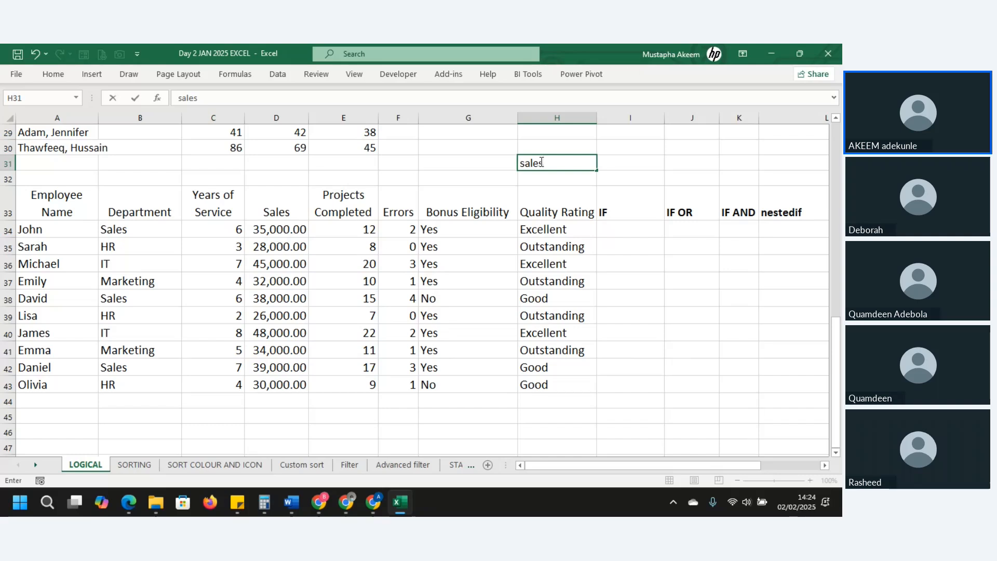
{"action": "left_click", "coordinate": [549, 181]}
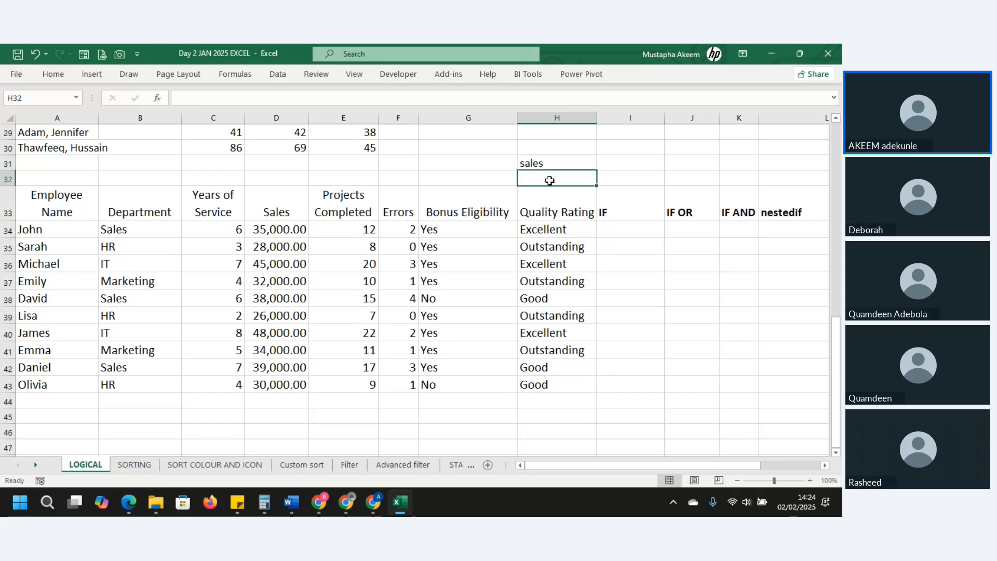
{"action": "type", "text": "10"}
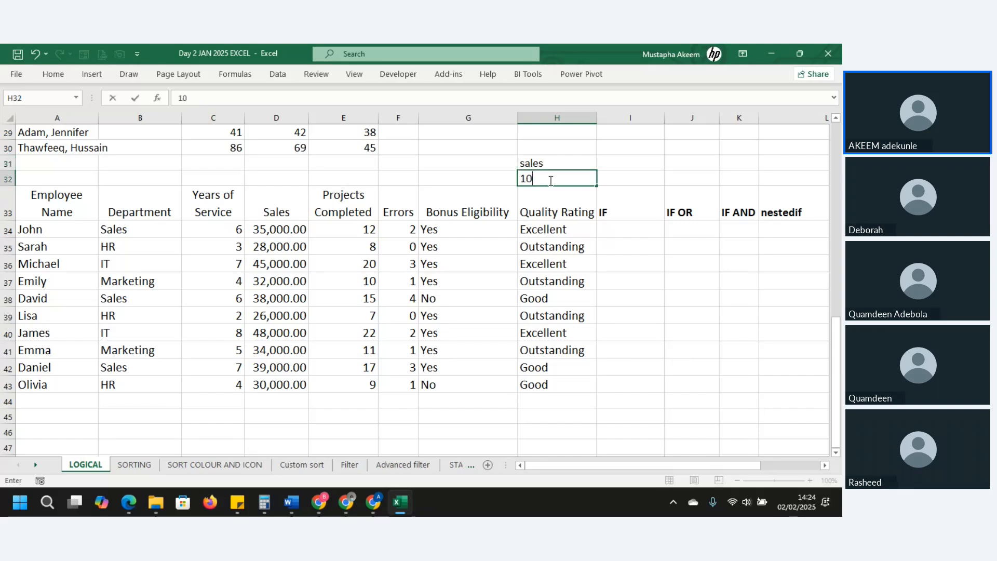
{"action": "type", "text": "%"}
{"action": "key", "text": "Return"}
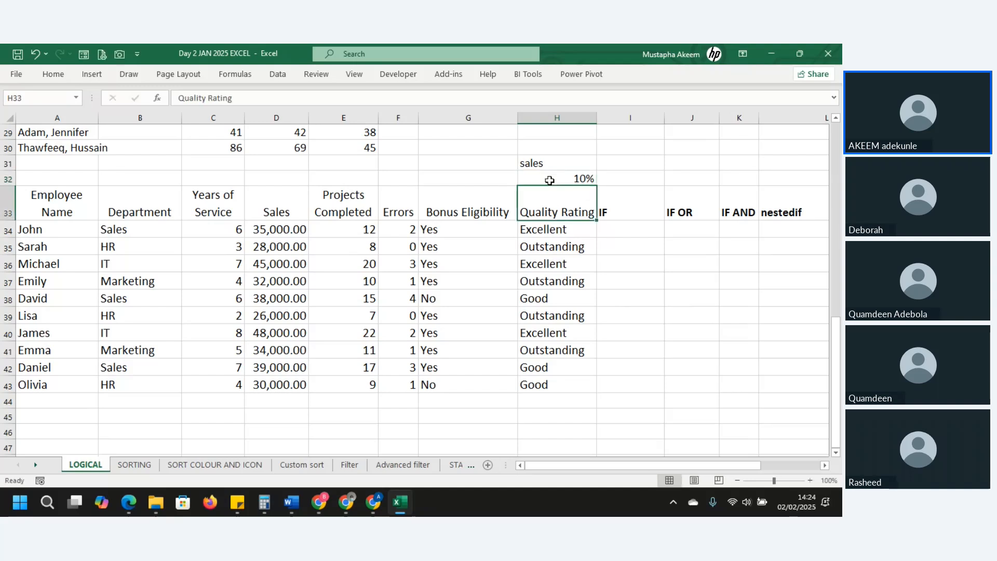
Begin an IF formula in I34 testing whether the department in B34 equals the absolute reference $H$31.
{"action": "left_click", "coordinate": [633, 232]}
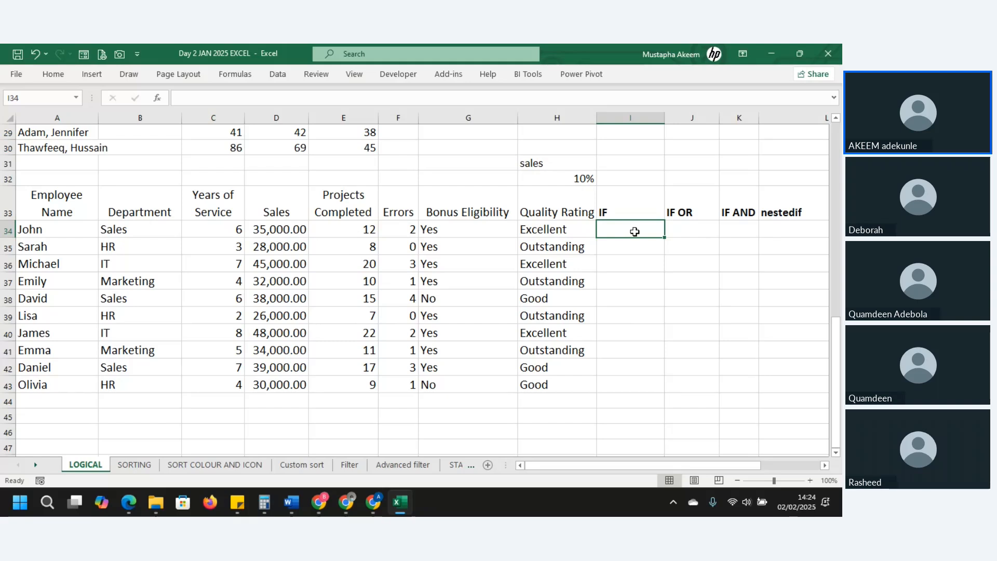
{"action": "type", "text": "=IF("}
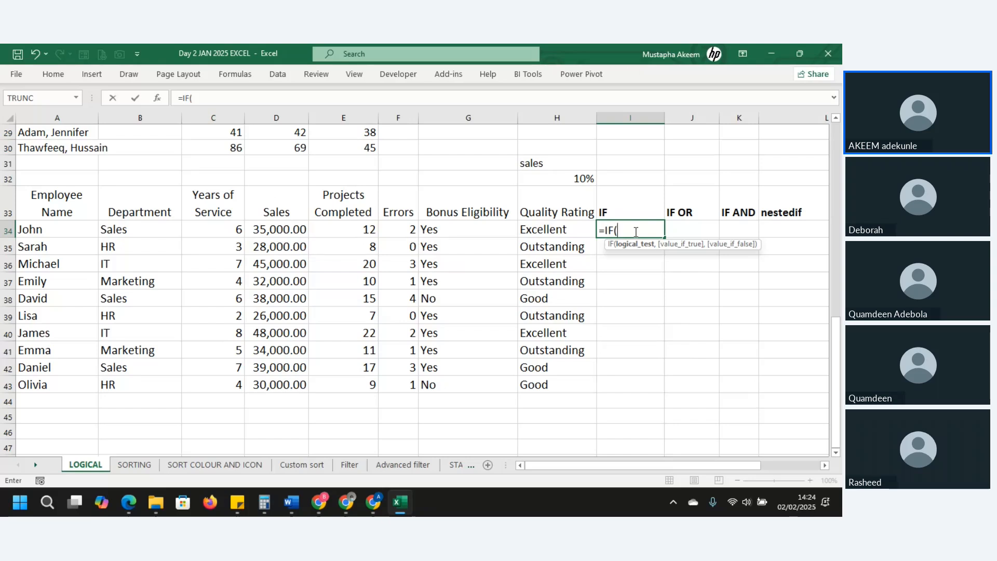
{"action": "left_click", "coordinate": [117, 229]}
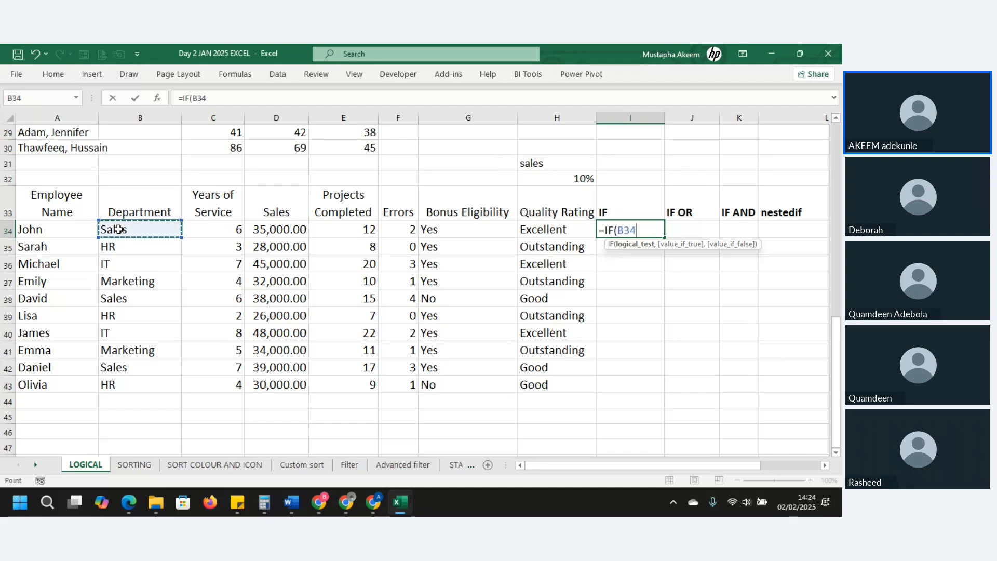
{"action": "type", "text": "="}
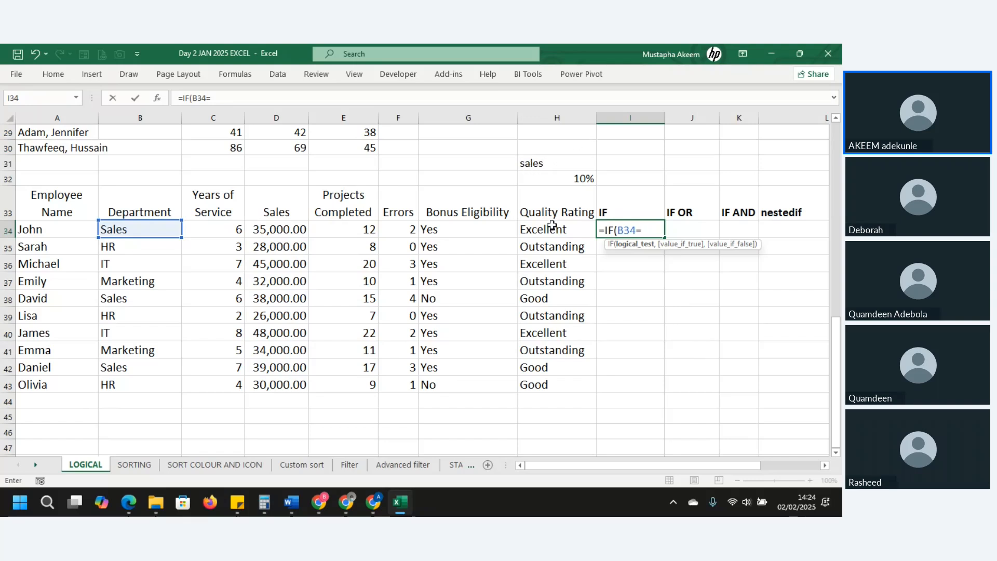
{"action": "type", "text": "\""}
{"action": "key", "text": "BackSpace"}
{"action": "left_click", "coordinate": [558, 164]}
{"action": "key", "text": "F4"}
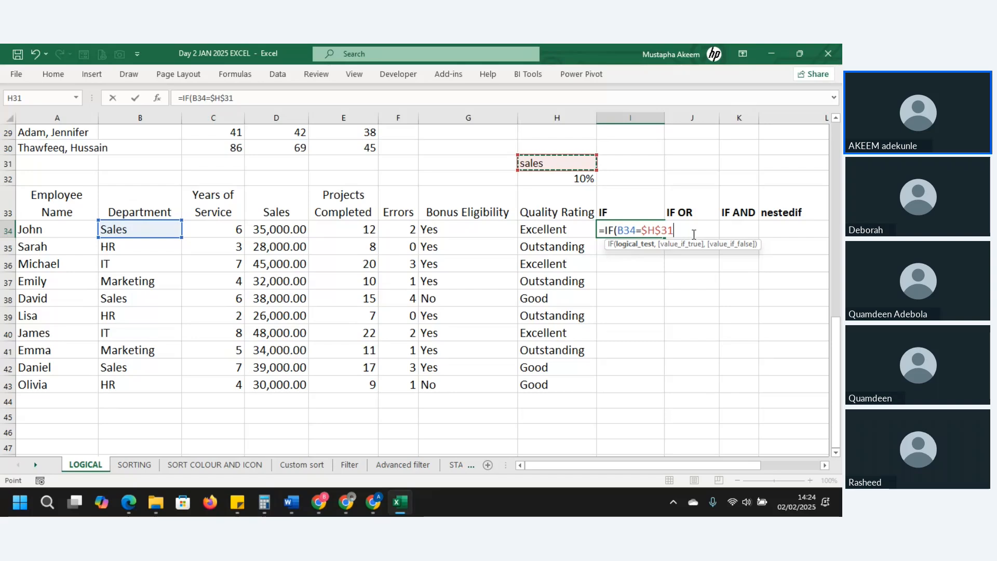
Complete the I34 formula with H32 as the true value and empty text as the false value, checking its arguments before committing it.
{"action": "type", "text": ","}
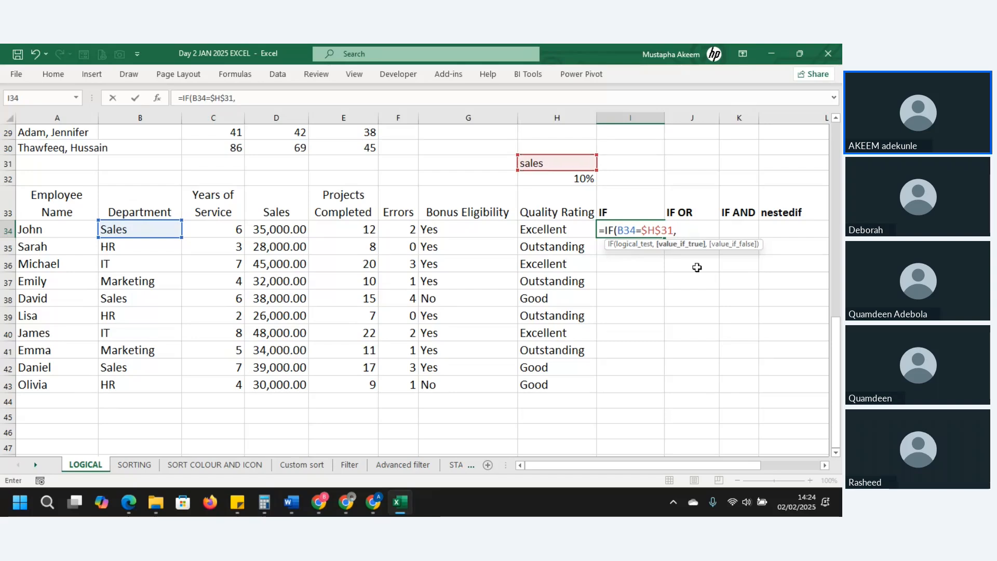
{"action": "left_click", "coordinate": [578, 180]}
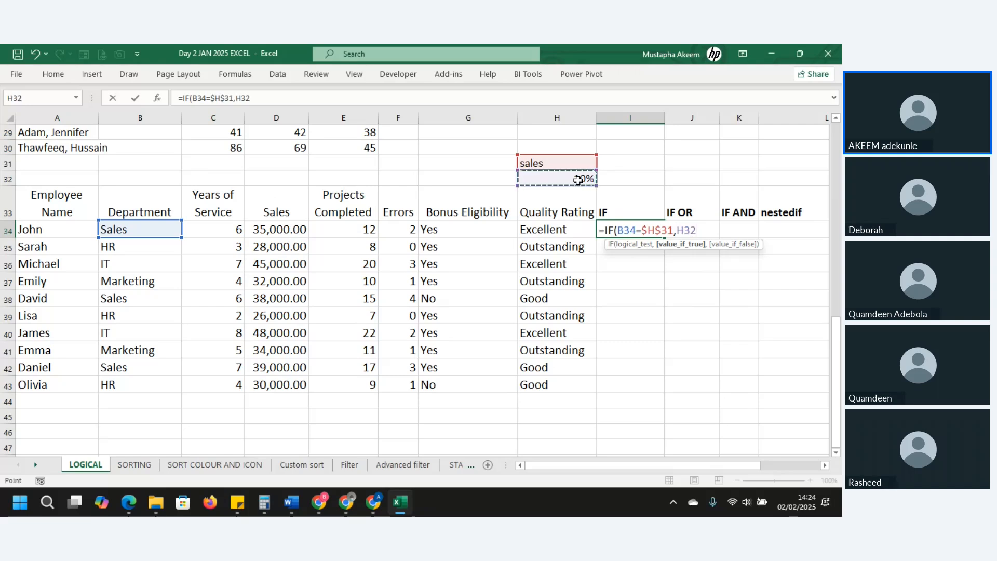
{"action": "type", "text": ","}
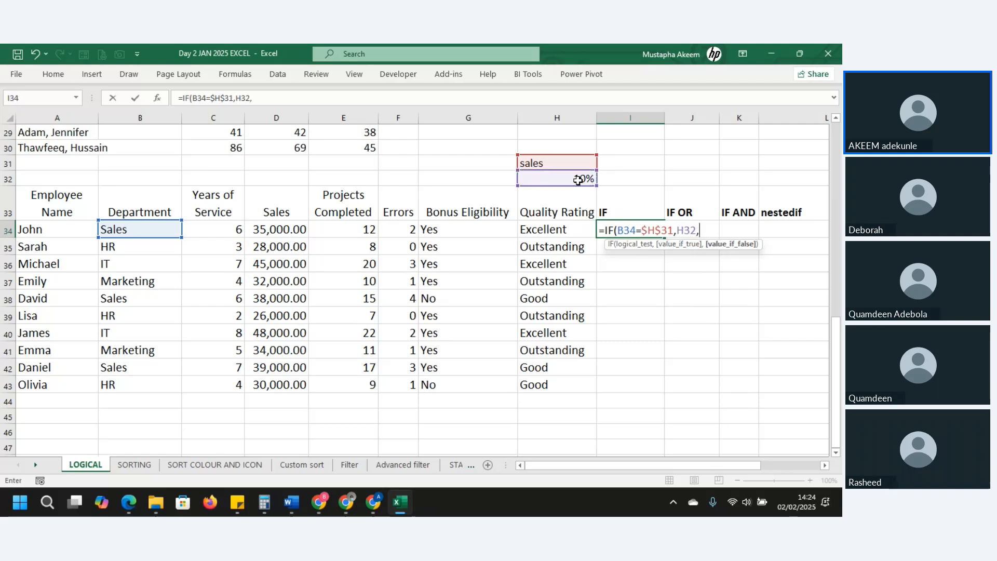
{"action": "type", "text": "\"\")"}
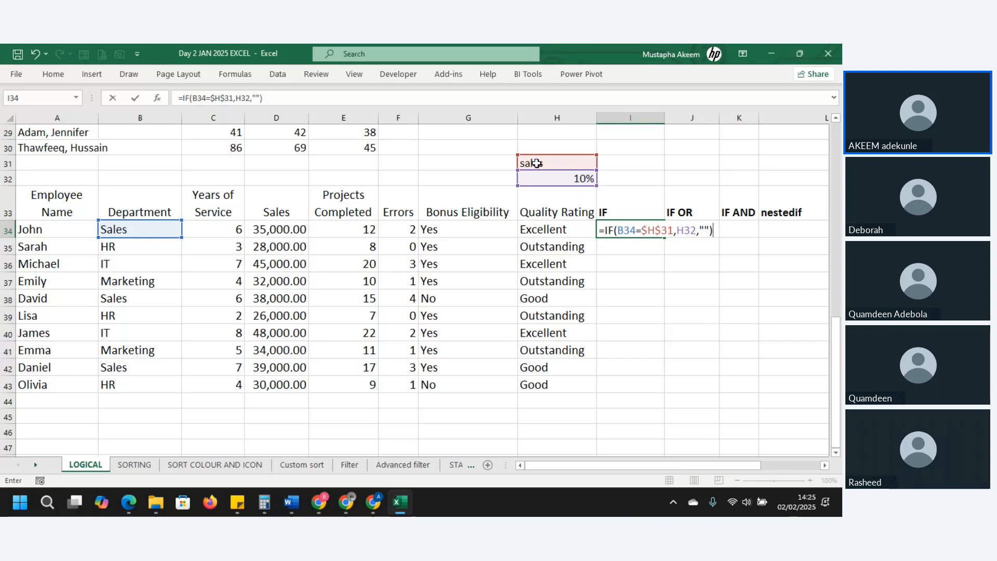
{"action": "left_click", "coordinate": [624, 227]}
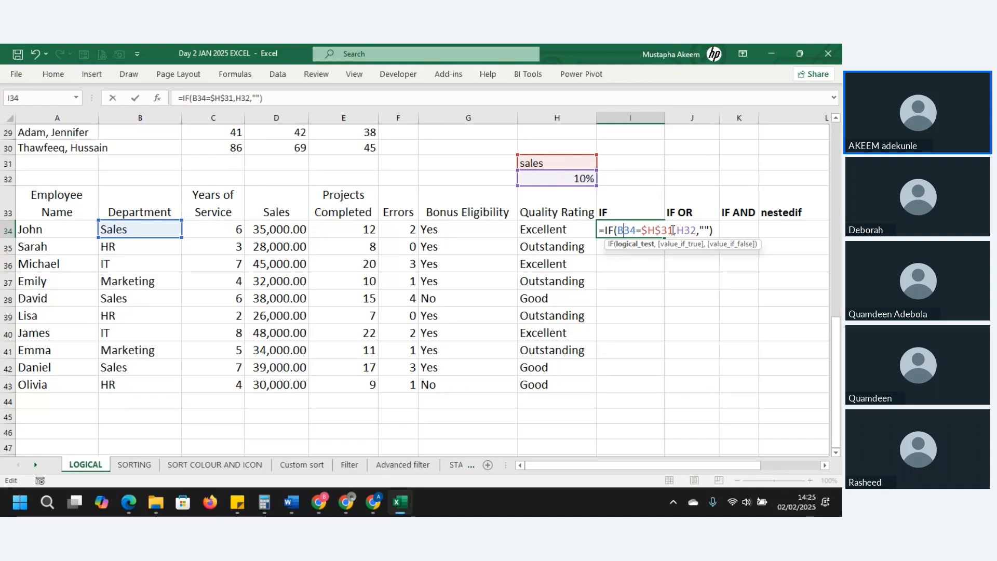
{"action": "left_click_drag", "start_coordinate": [672, 230], "coordinate": [641, 232]}
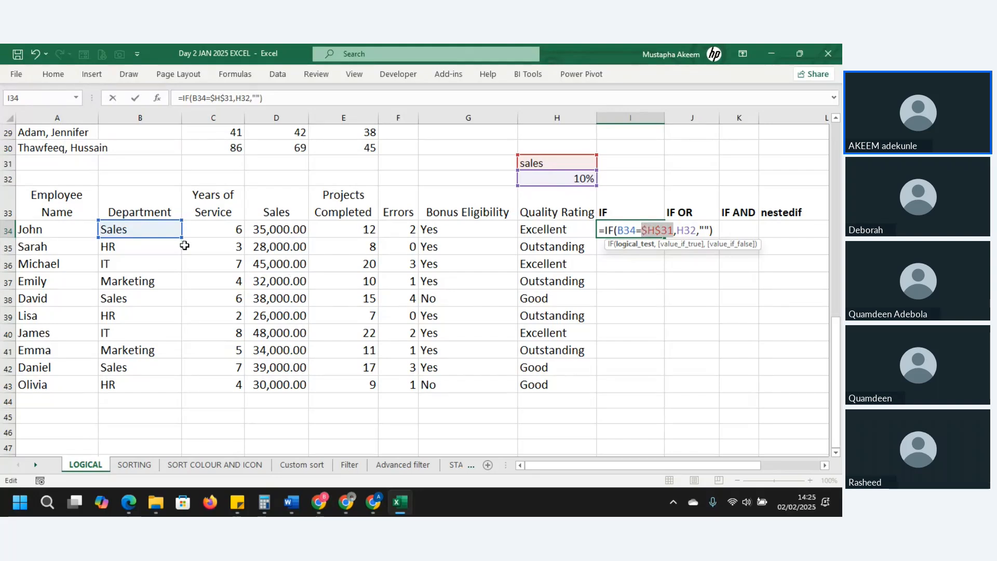
{"action": "left_click", "coordinate": [689, 231]}
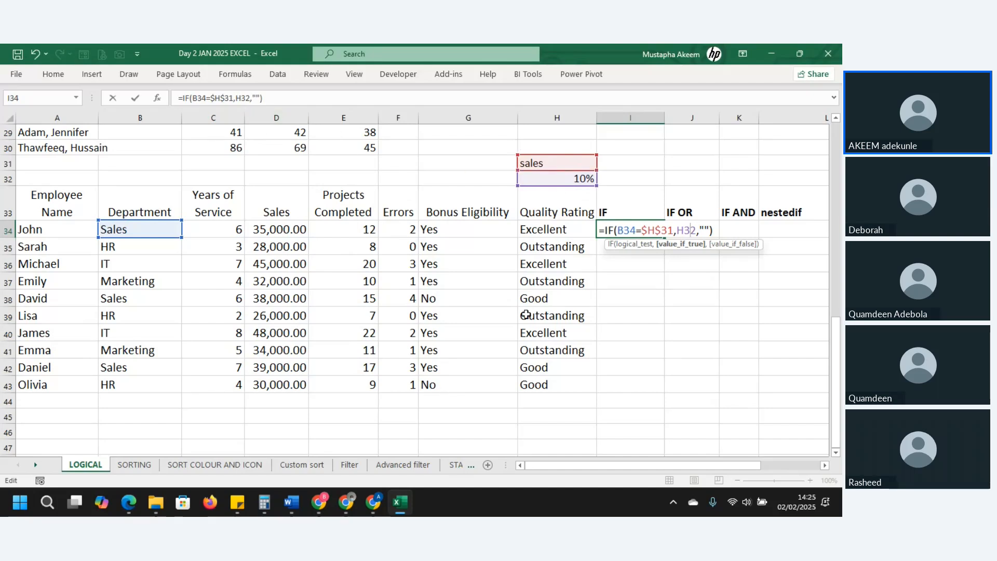
{"action": "left_click", "coordinate": [460, 234]}
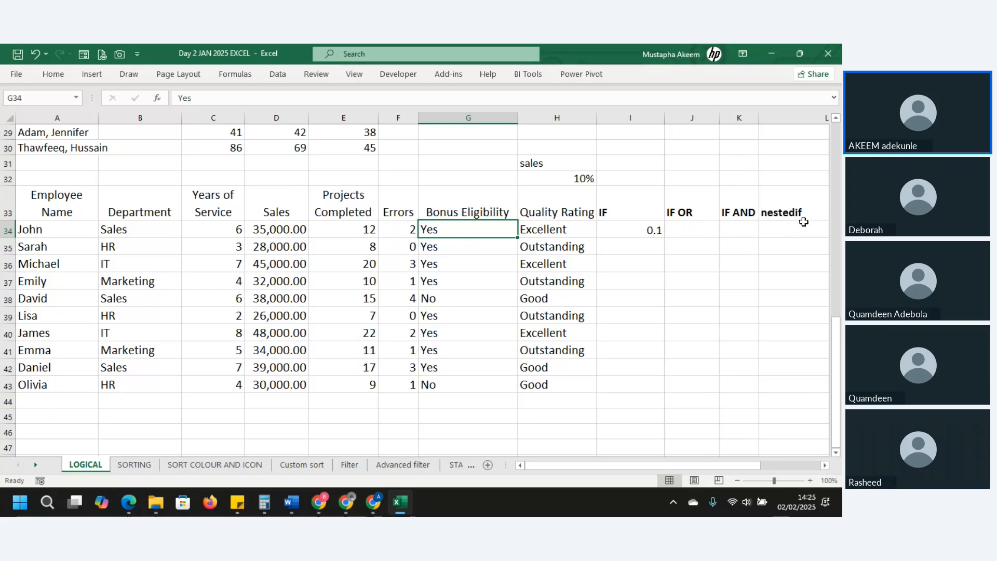
{"action": "left_click", "coordinate": [654, 229]}
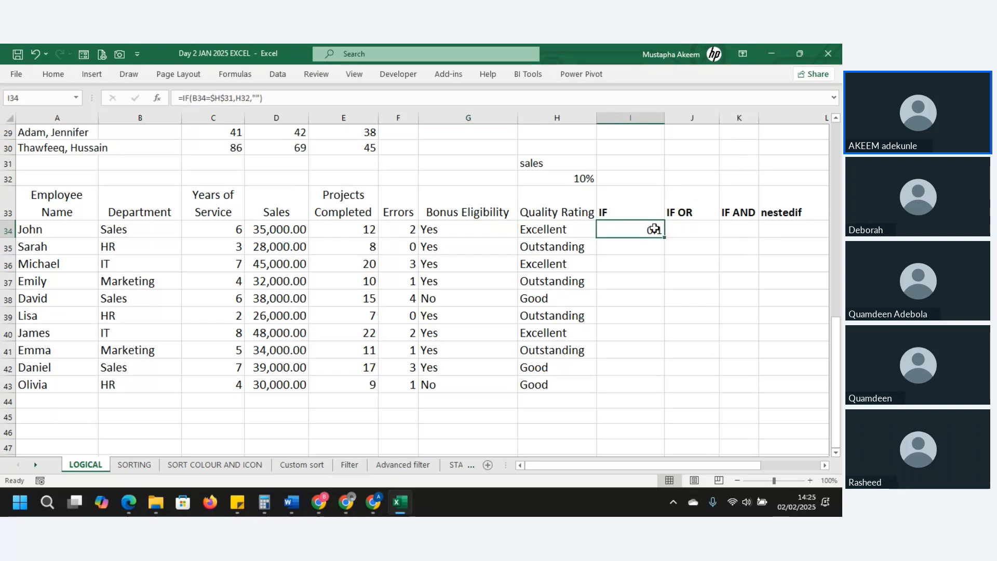
Make the H32 reference in the I34 formula absolute as $H$32 and commit the formula.
{"action": "left_click", "coordinate": [242, 97]}
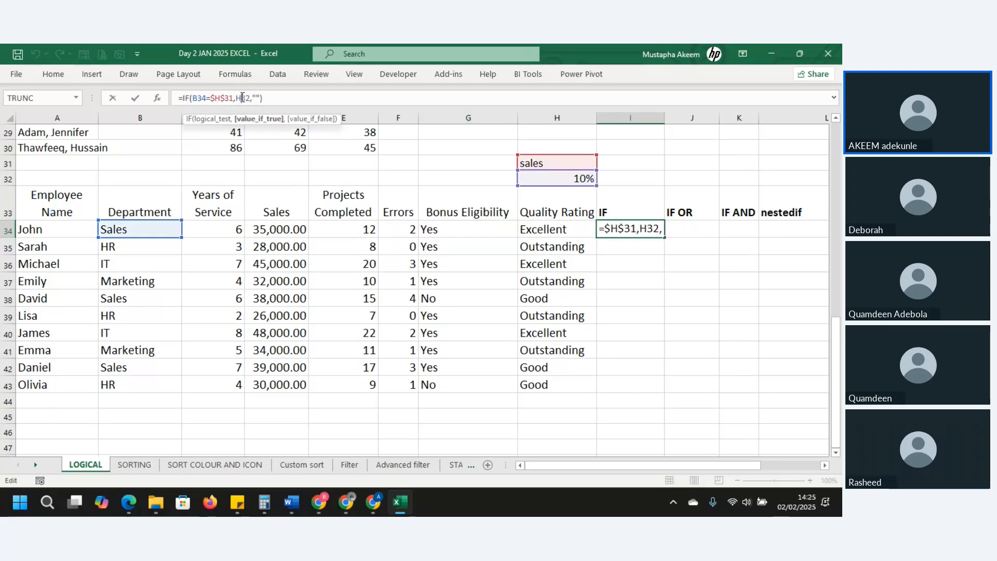
{"action": "key", "text": "F4"}
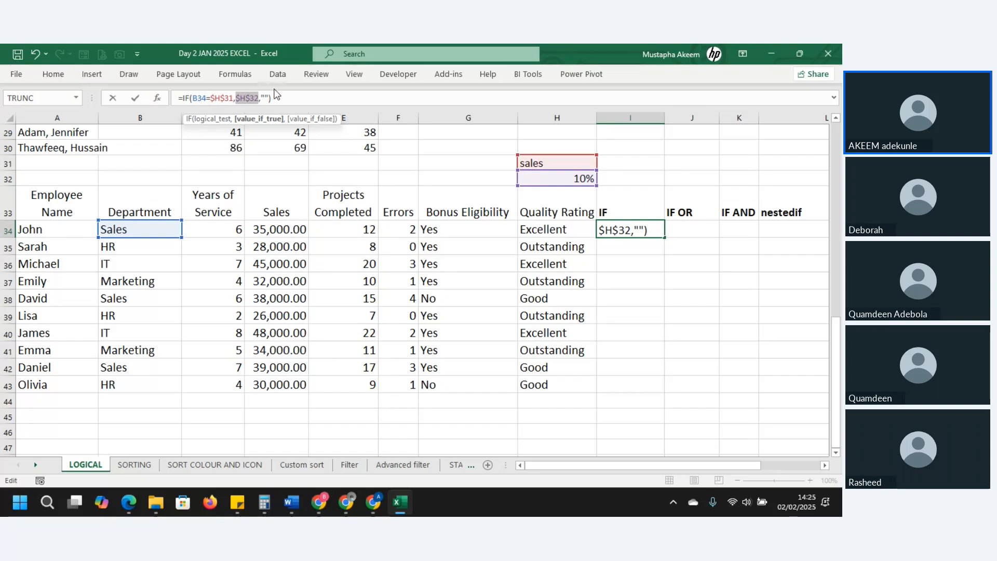
{"action": "left_click", "coordinate": [266, 97]}
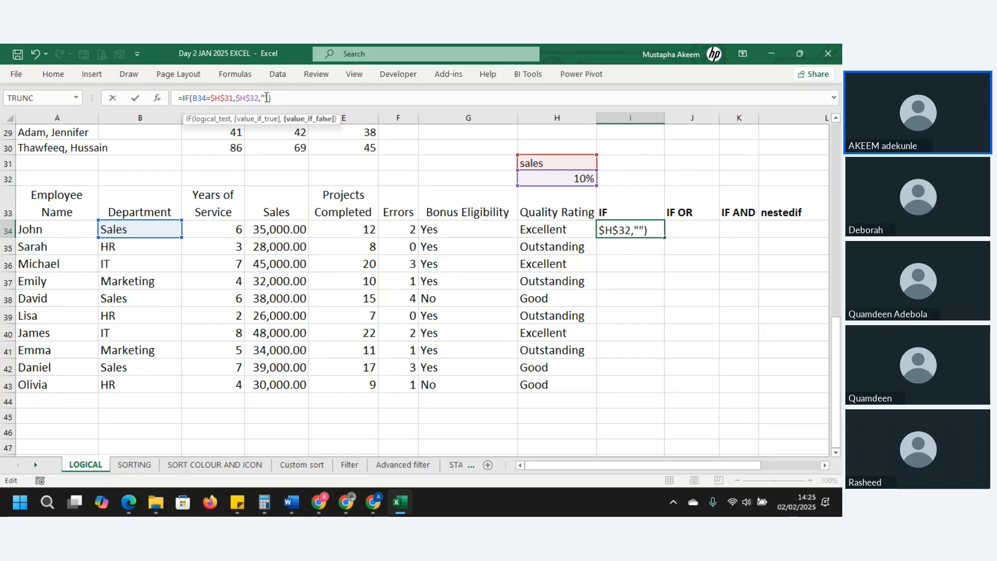
{"action": "key", "text": "Return"}
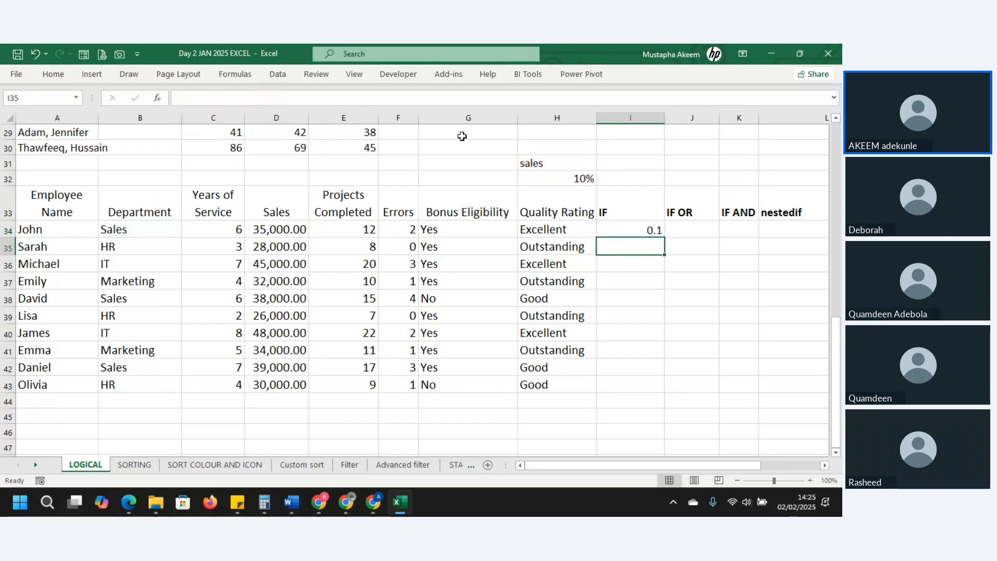
Fill the I34 formula down through I43 and check the results against the Sales entries in the Department column.
{"action": "left_click", "coordinate": [644, 229]}
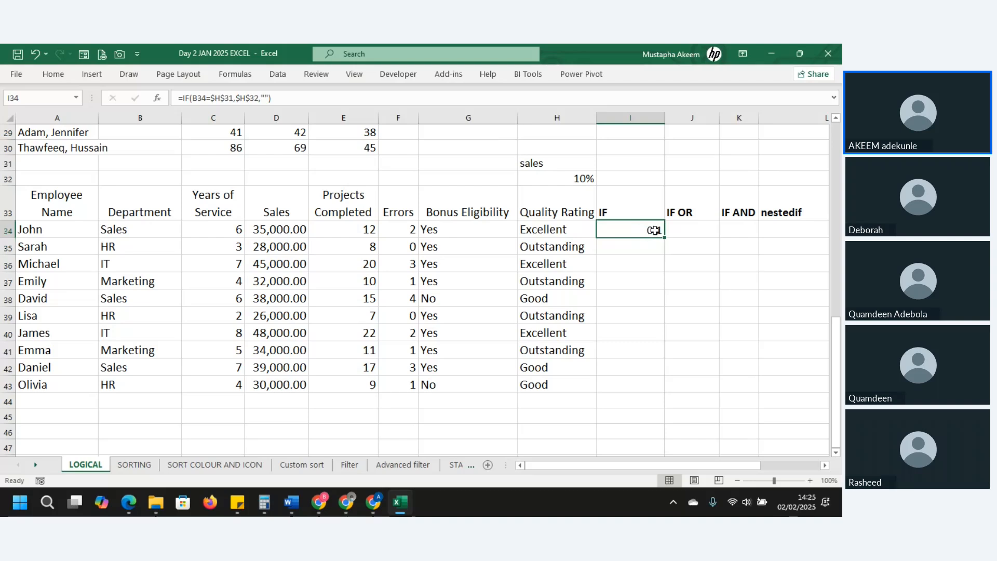
{"action": "double_click", "coordinate": [666, 240]}
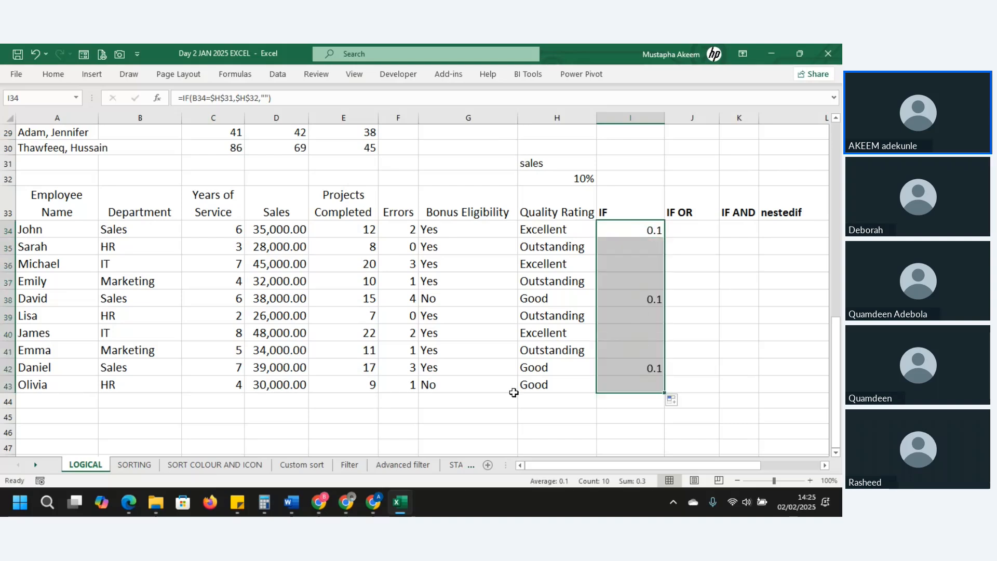
{"action": "left_click", "coordinate": [111, 229]}
{"action": "left_click", "coordinate": [123, 298]}
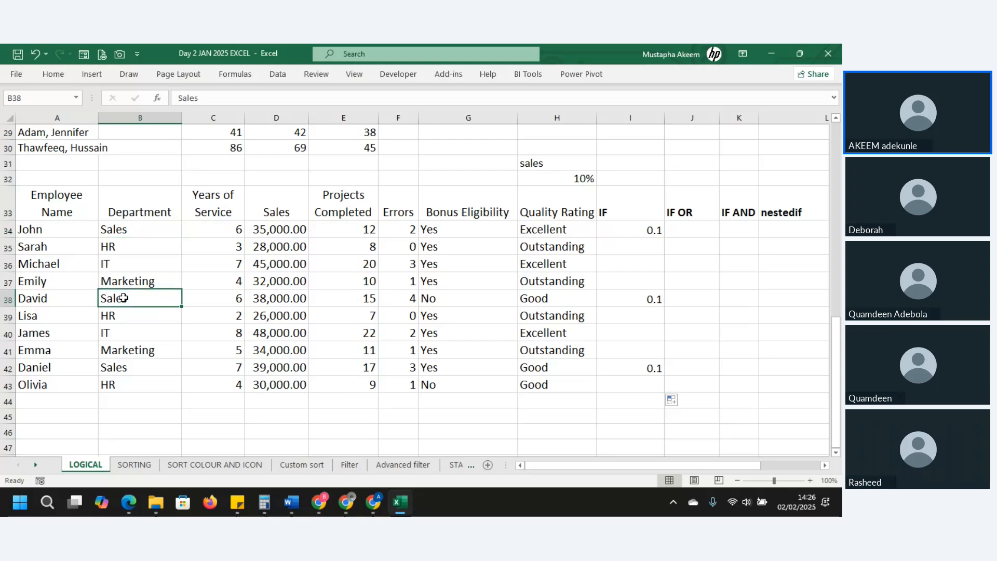
{"action": "left_click", "coordinate": [121, 369]}
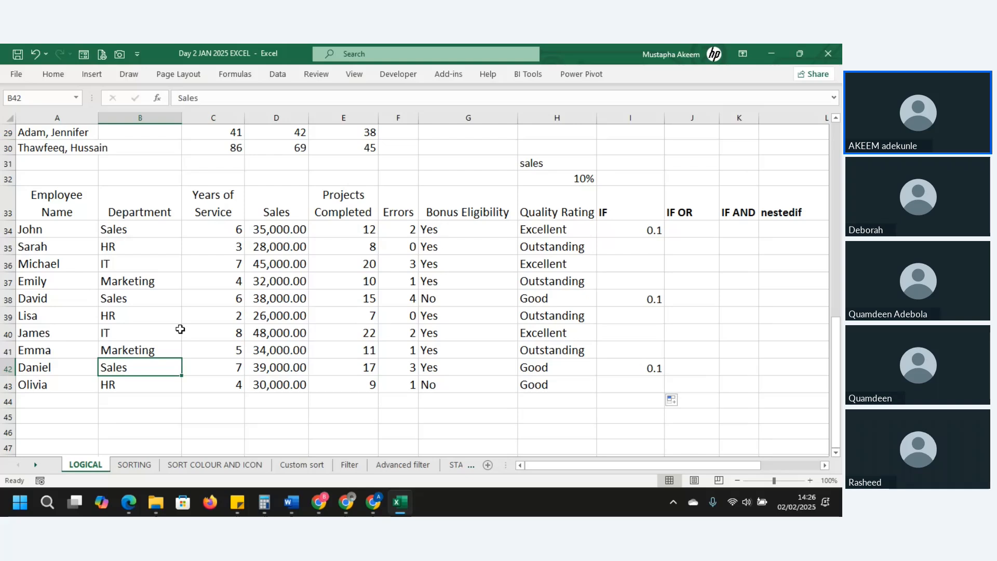
{"action": "left_click", "coordinate": [642, 227]}
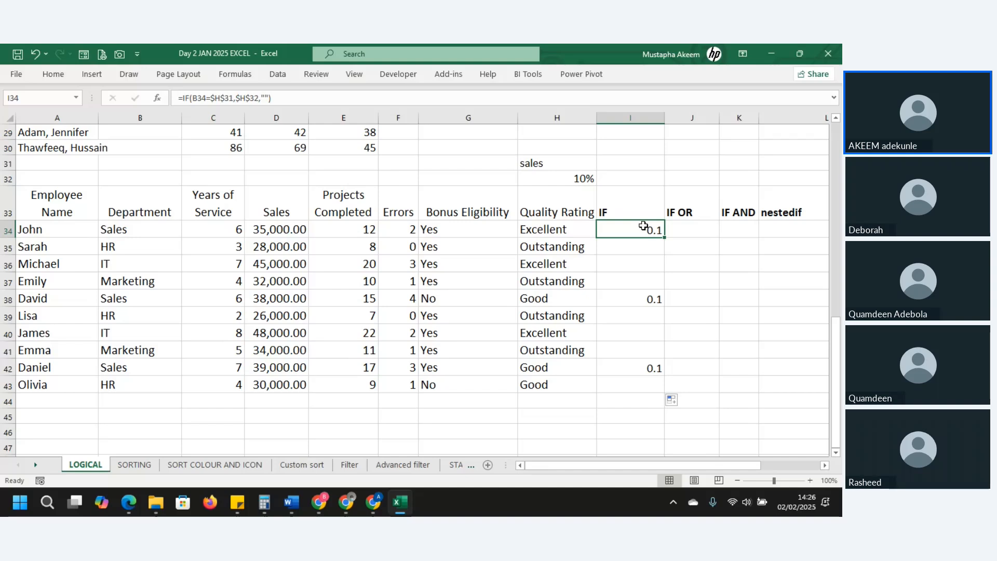
Clear the IF text from H8 in the AND function section at the start of the sheet.
{"action": "key", "text": "Up"}
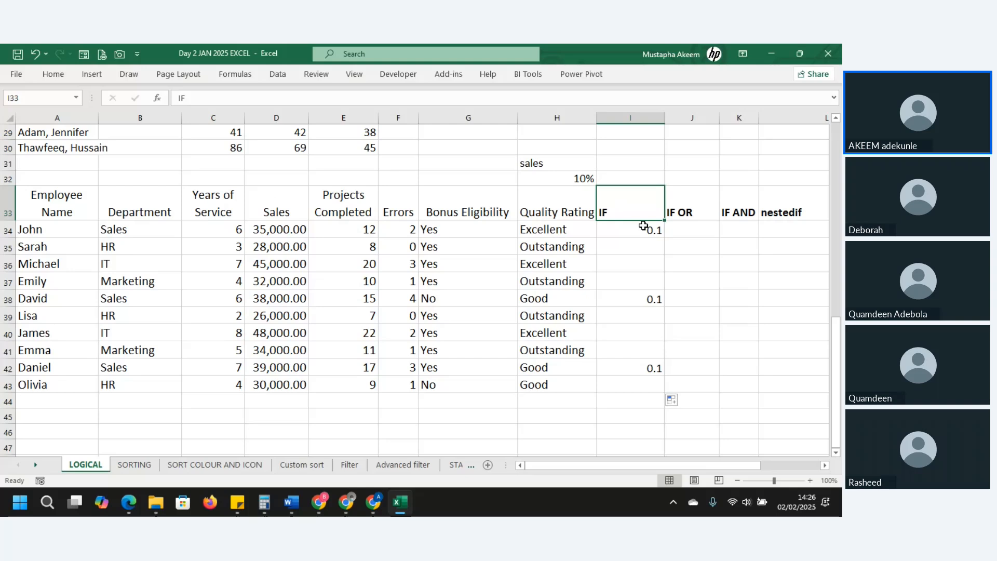
{"action": "key", "text": "Up"}
{"action": "key", "text": "Up"}
{"action": "key", "text": "Up"}
{"action": "key", "text": "Up"}
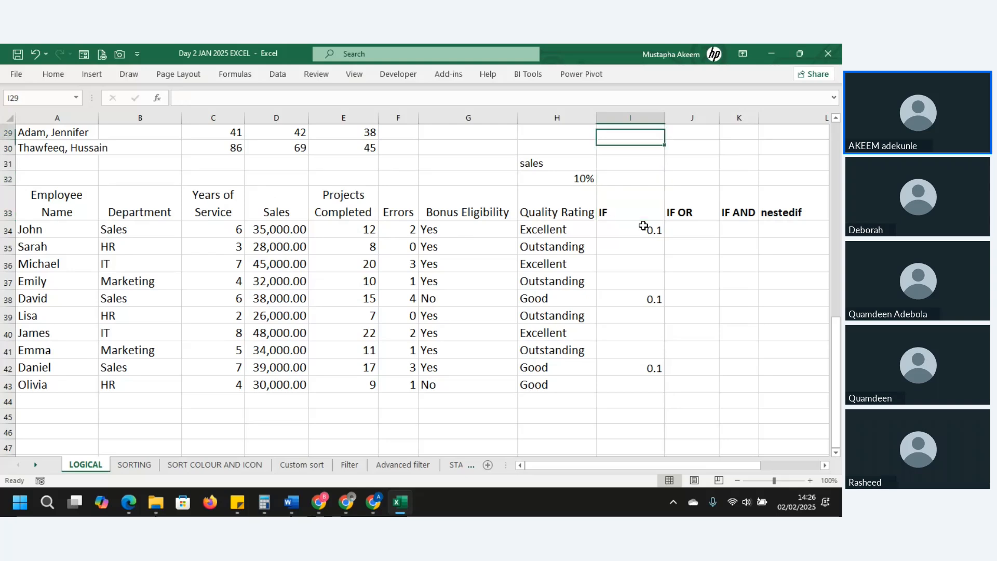
{"action": "key", "text": "Up"}
{"action": "key", "text": "Up"}
{"action": "key", "text": "Up"}
{"action": "key", "text": "Up"}
{"action": "key", "text": "Up"}
{"action": "key", "text": "Up"}
{"action": "key", "text": "Up"}
{"action": "key", "text": "Up"}
{"action": "key", "text": "Up"}
{"action": "key", "text": "Up"}
{"action": "key", "text": "Up"}
{"action": "key", "text": "Up"}
{"action": "key", "text": "Up"}
{"action": "key", "text": "Up"}
{"action": "key", "text": "Up"}
{"action": "key", "text": "Up"}
{"action": "key", "text": "Up"}
{"action": "key", "text": "Up"}
{"action": "key", "text": "Up"}
{"action": "key", "text": "Up"}
{"action": "key", "text": "Down"}
{"action": "key", "text": "Down"}
{"action": "key", "text": "Down"}
{"action": "key", "text": "Down"}
{"action": "key", "text": "Down"}
{"action": "key", "text": "Down"}
{"action": "key", "text": "Down"}
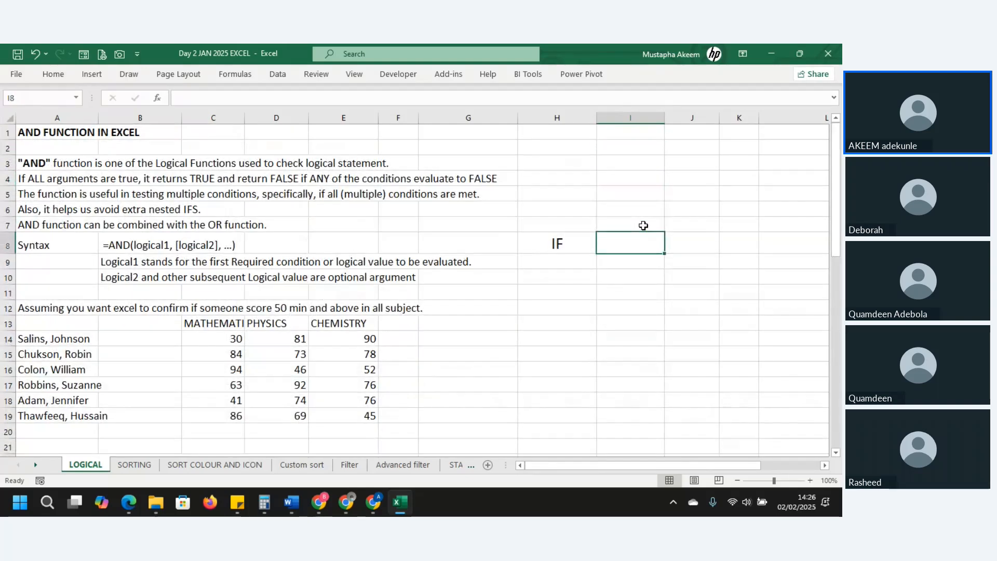
{"action": "key", "text": "Left"}
{"action": "key", "text": "Delete"}
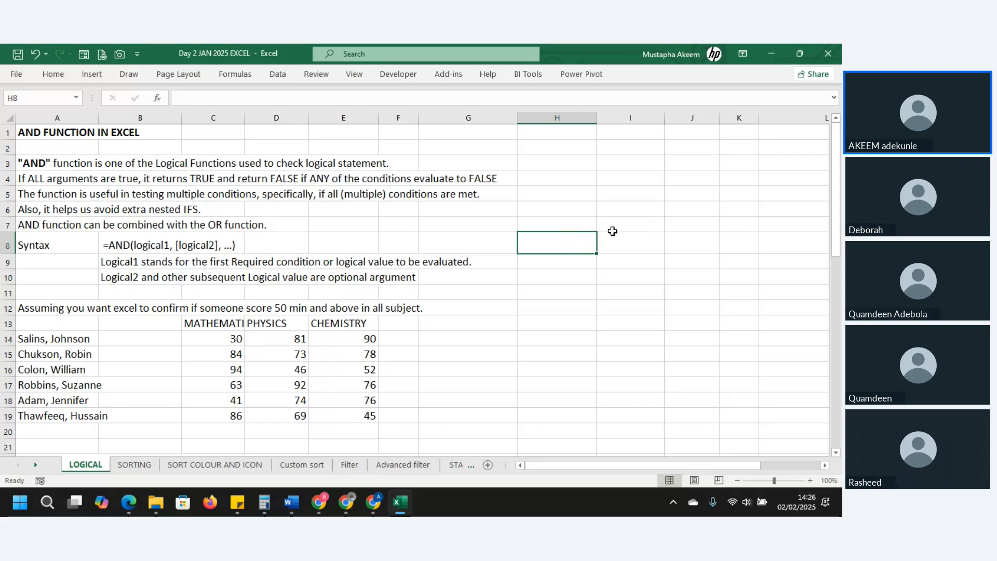
Review the exercise in A12 and the row 14 scores, and begin an AND formula in G14 with the condition C14>=50.
{"action": "left_click", "coordinate": [493, 337]}
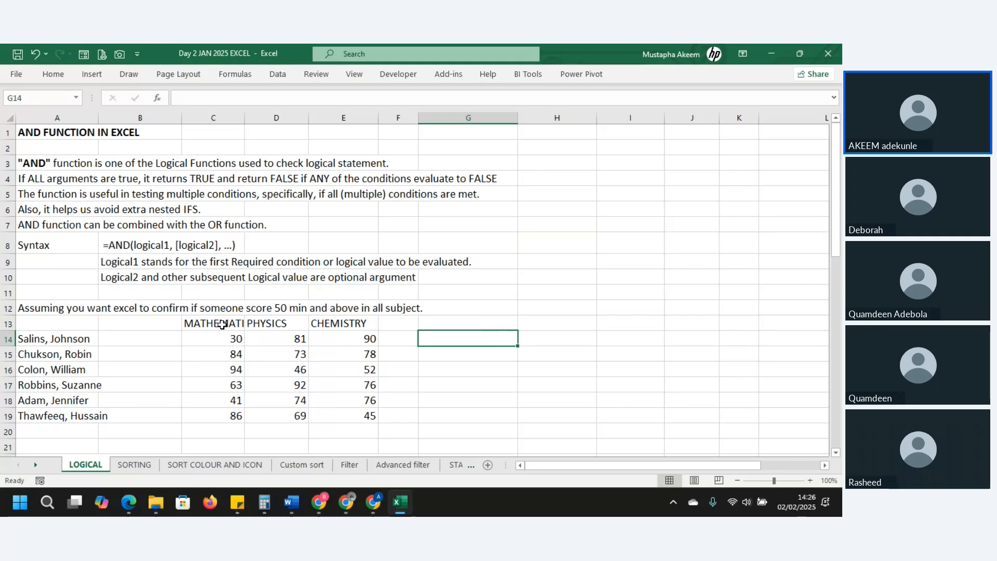
{"action": "left_click", "coordinate": [56, 306]}
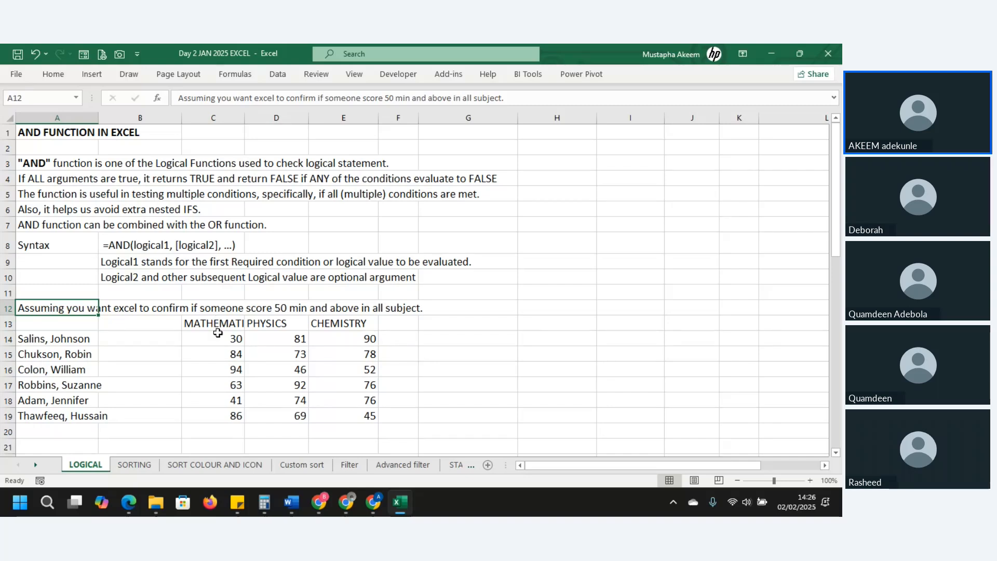
{"action": "left_click", "coordinate": [198, 337]}
{"action": "left_click", "coordinate": [292, 340]}
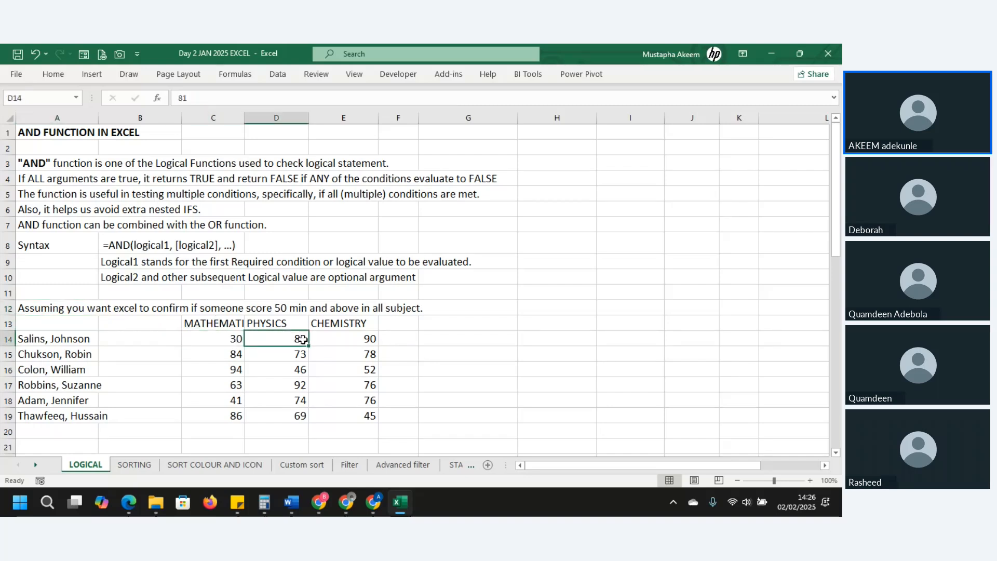
{"action": "left_click", "coordinate": [361, 338]}
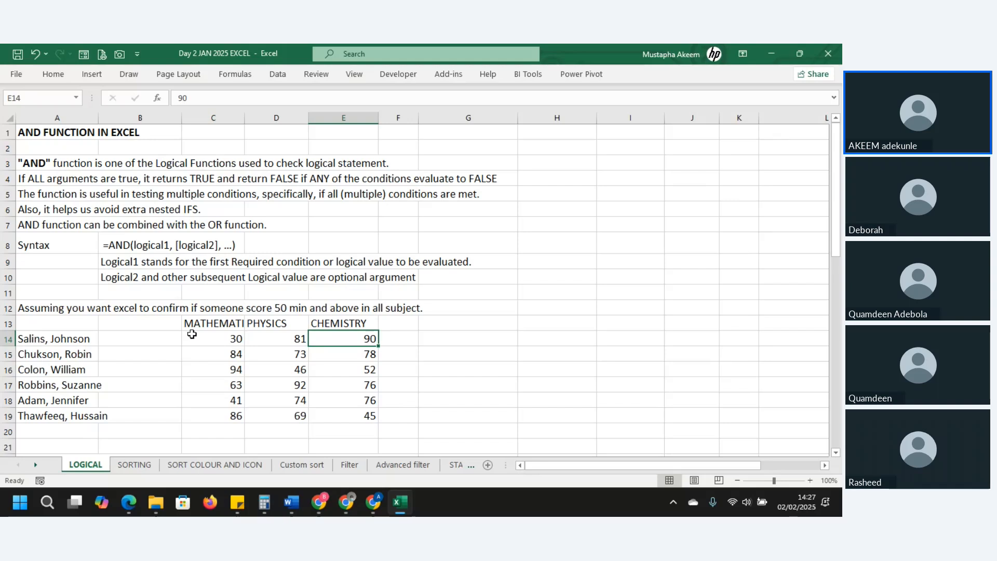
{"action": "left_click", "coordinate": [456, 340]}
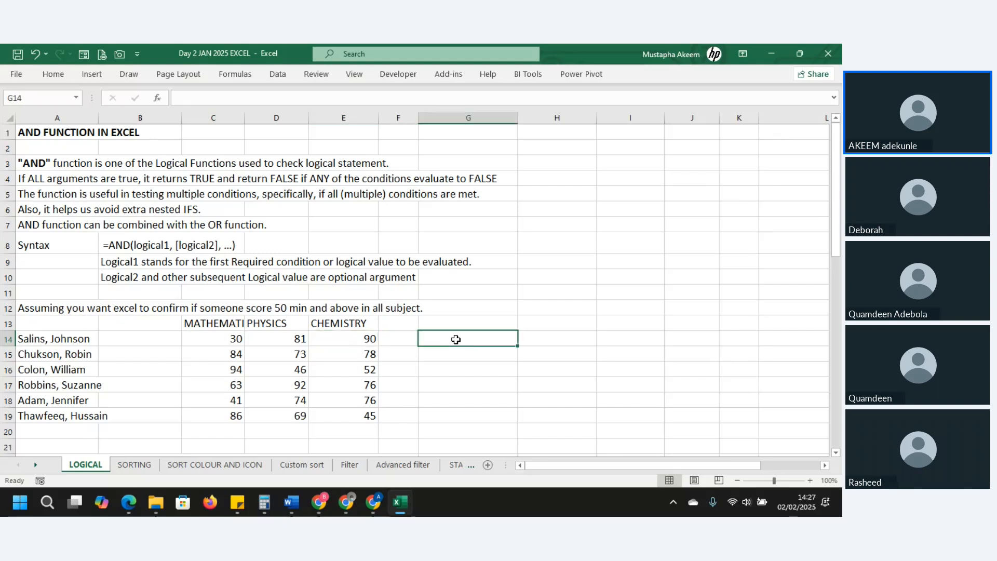
{"action": "type", "text": "="}
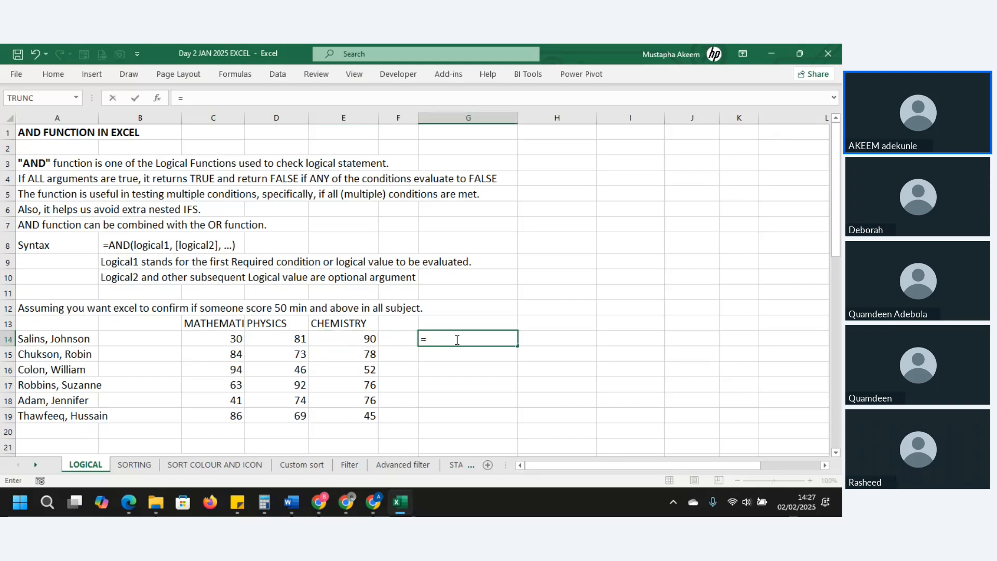
{"action": "type", "text": "and"}
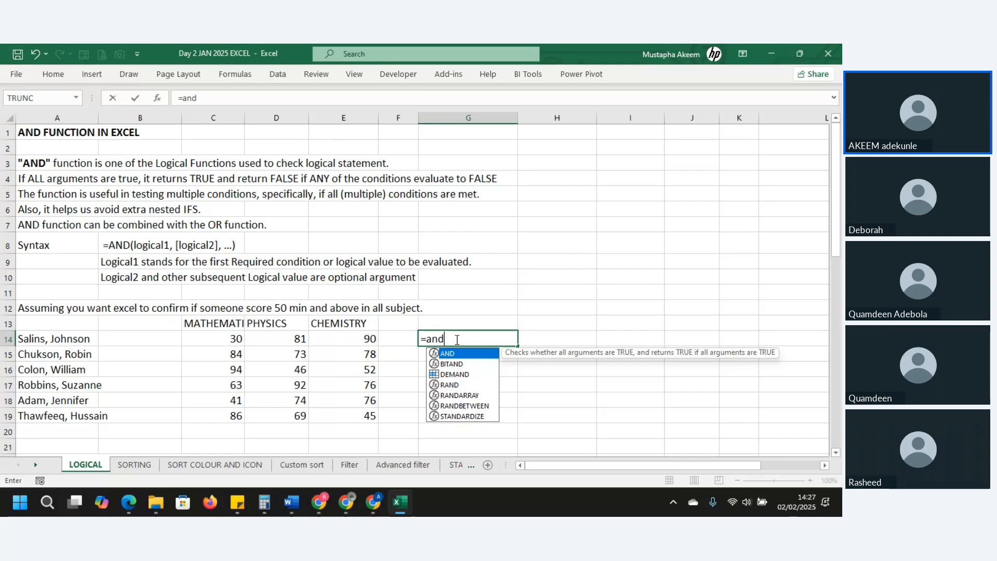
{"action": "key", "text": "Tab"}
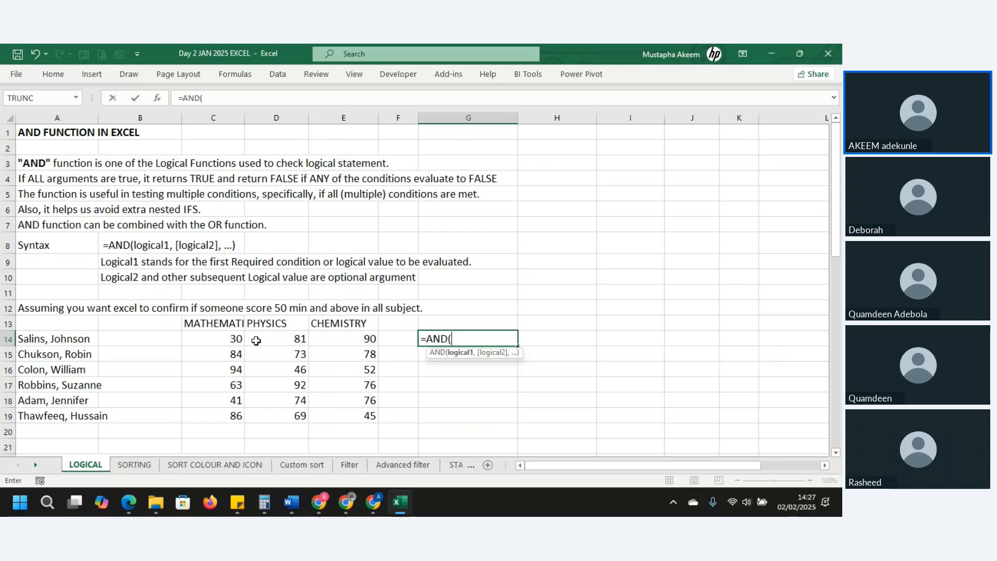
{"action": "left_click", "coordinate": [218, 338]}
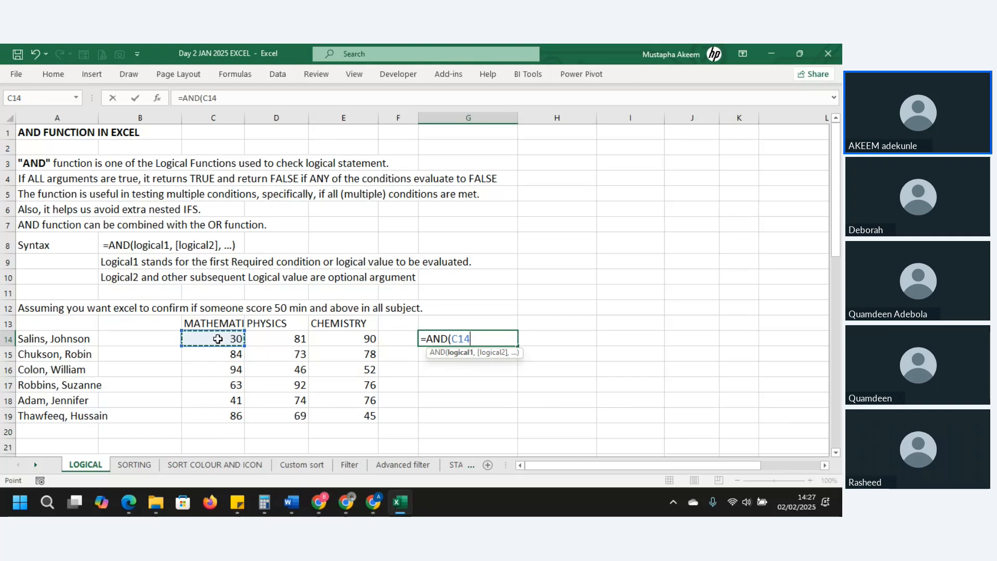
{"action": "type", "text": ">=50,"}
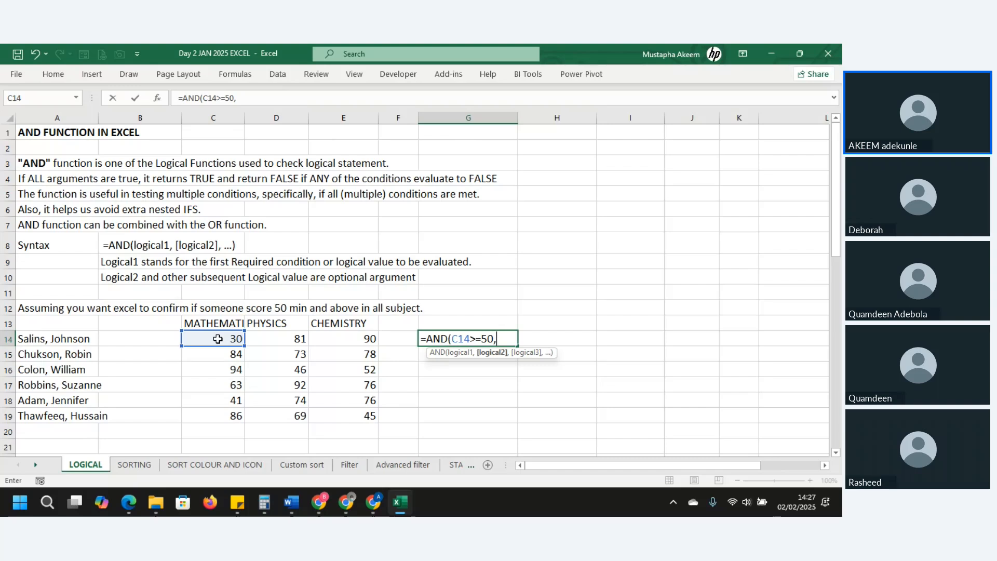
Complete the G14 AND formula with the conditions D14>=50 and E14>=50, and check the result against the Mathematics score.
{"action": "left_click", "coordinate": [286, 334]}
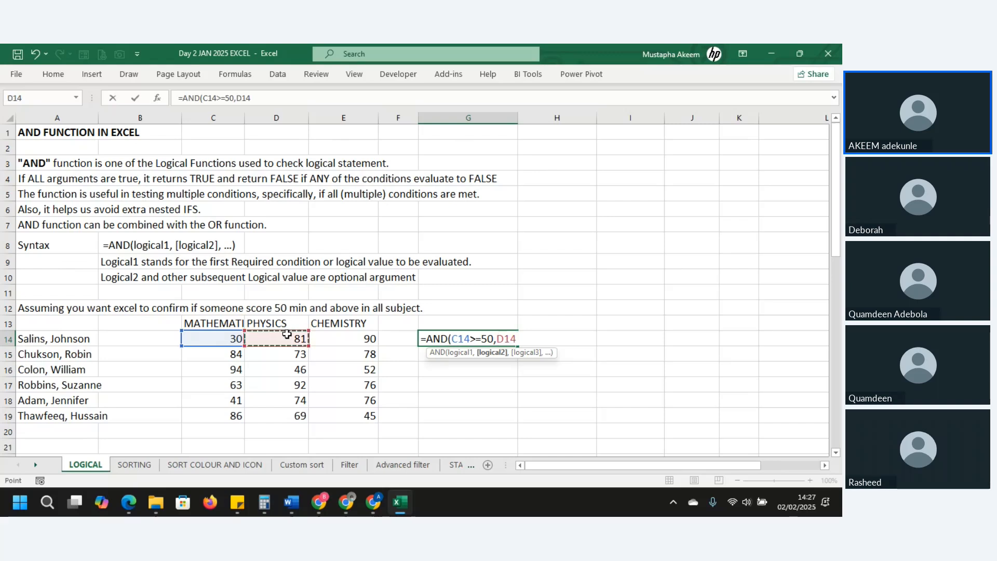
{"action": "type", "text": ">=50,"}
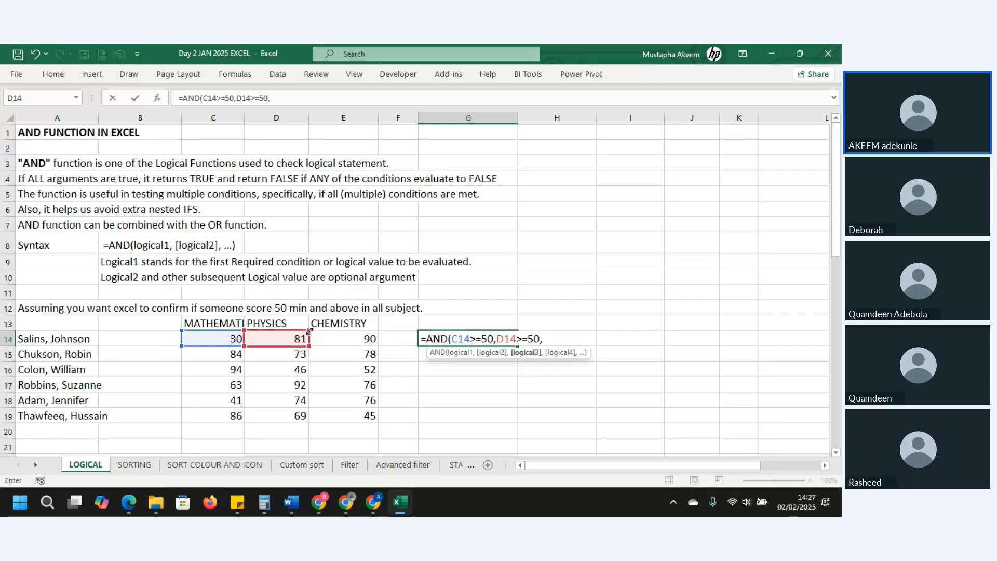
{"action": "left_click", "coordinate": [342, 338]}
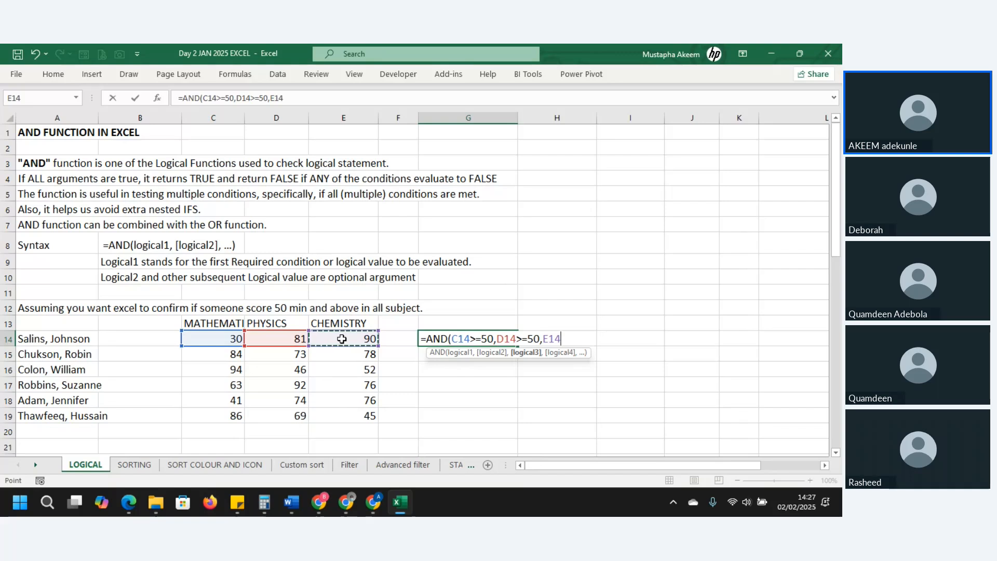
{"action": "type", "text": ">=50)"}
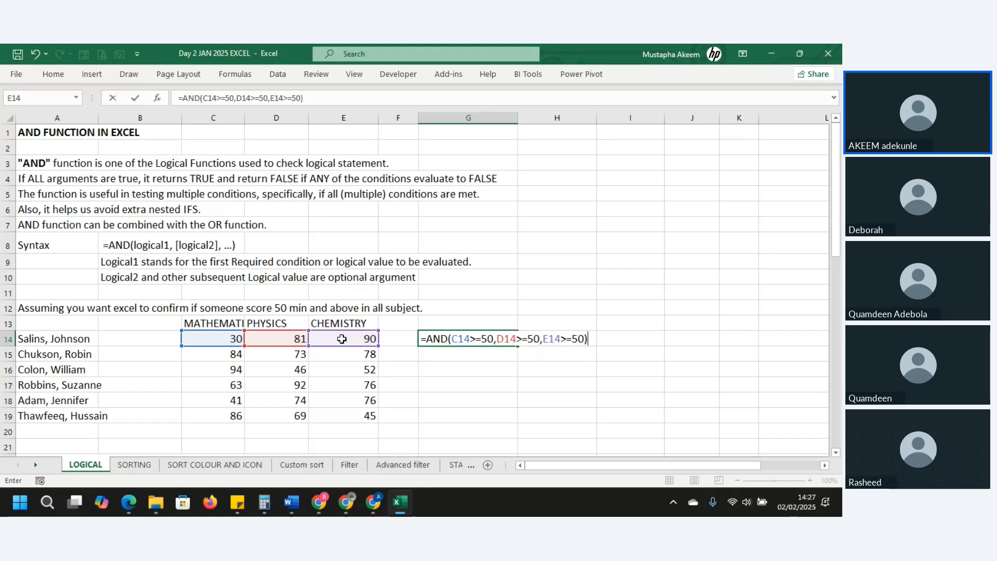
{"action": "key", "text": "Return"}
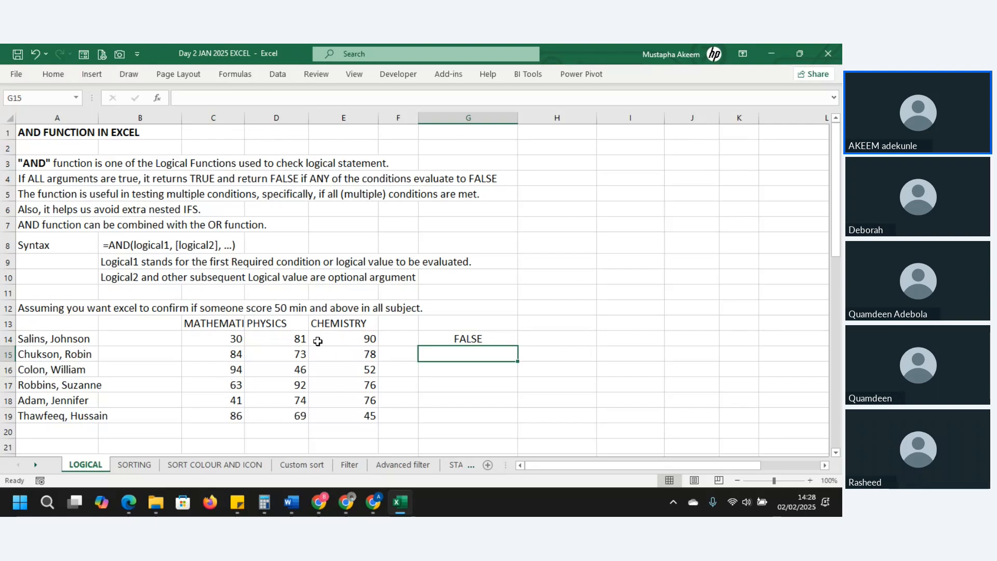
{"action": "left_click", "coordinate": [233, 335]}
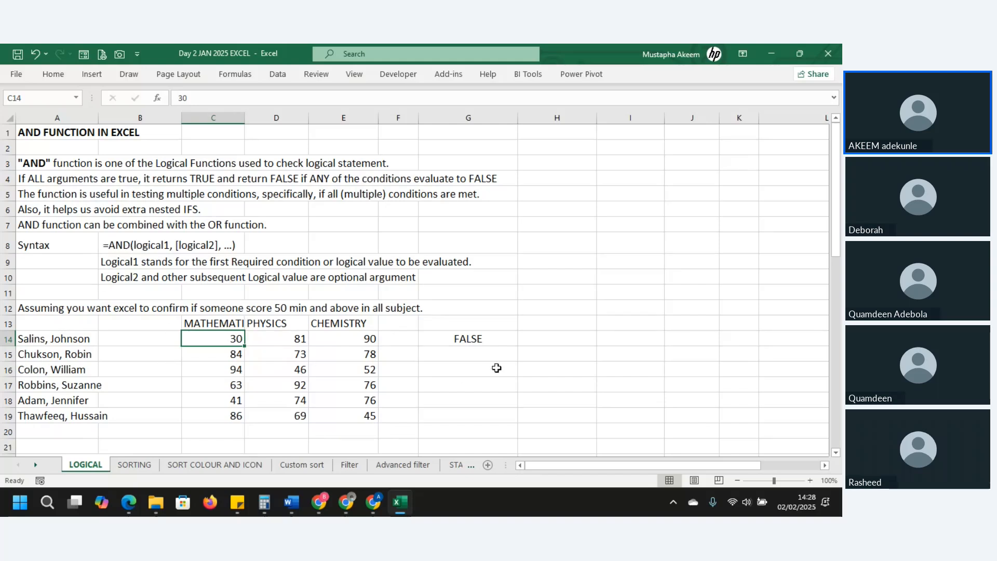
Restart the AND formula in G14 with C14>=50 as the first condition.
{"action": "left_click", "coordinate": [476, 341]}
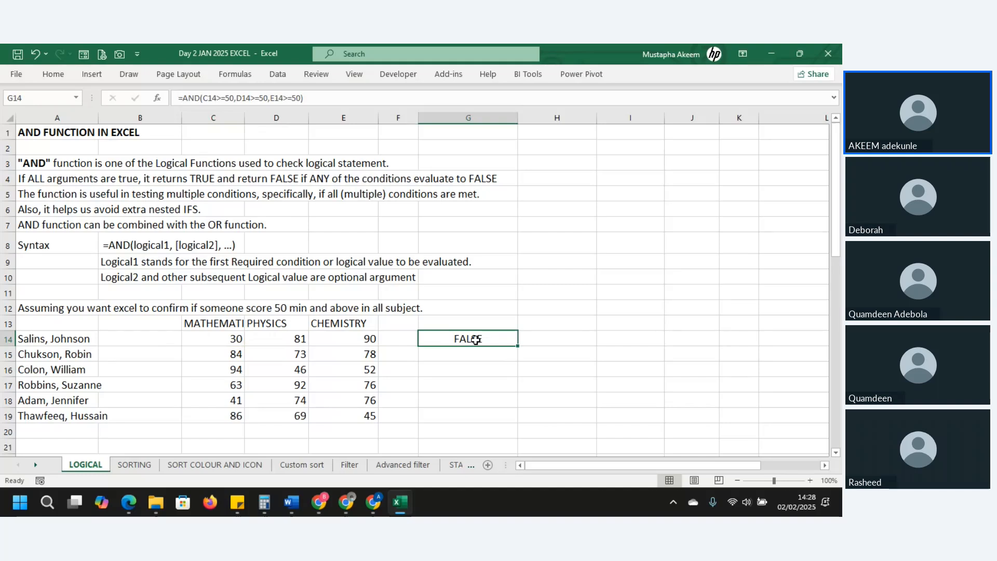
{"action": "type", "text": "="}
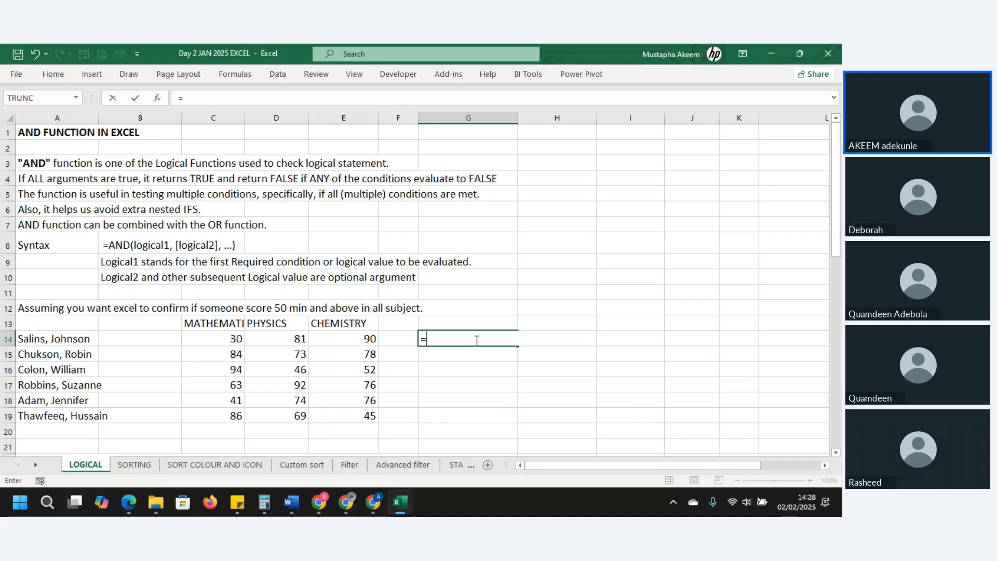
{"action": "type", "text": "and"}
{"action": "key", "text": "Tab"}
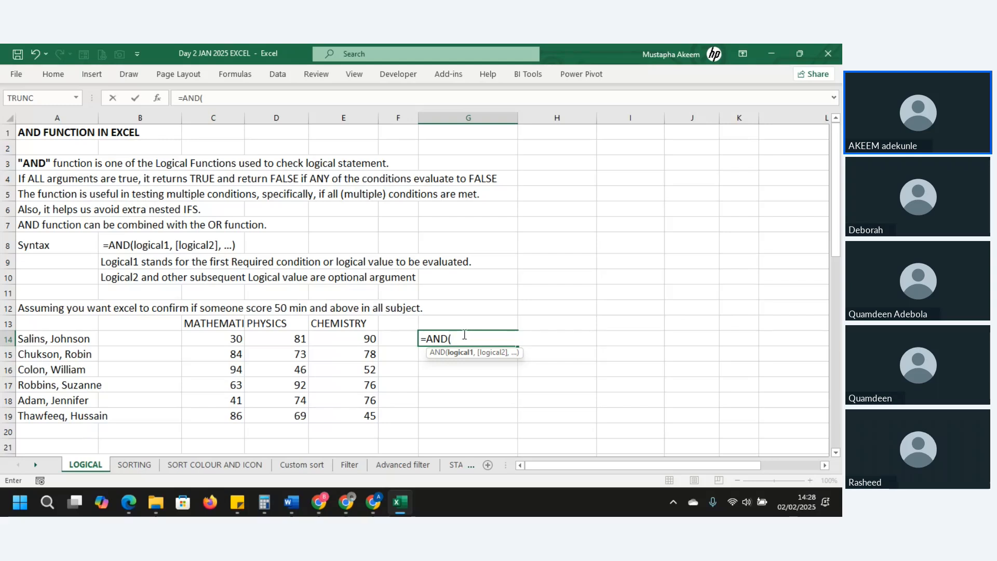
{"action": "left_click", "coordinate": [223, 339]}
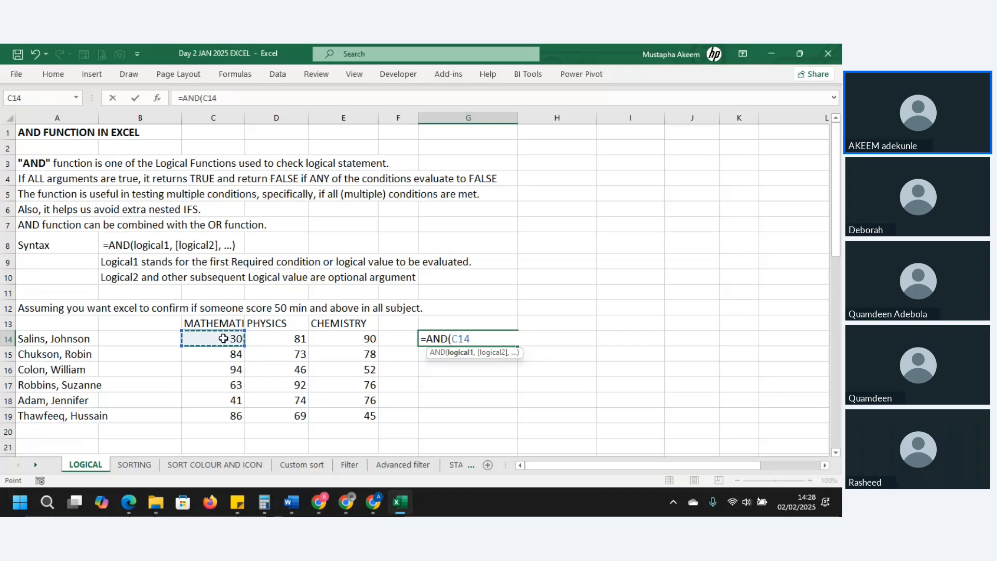
{"action": "type", "text": ">=50"}
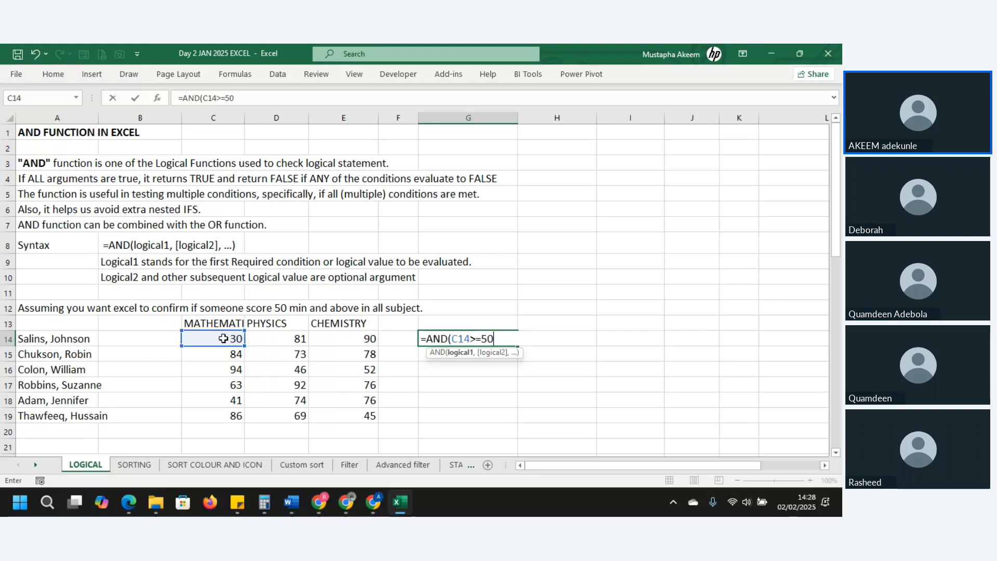
{"action": "type", "text": ","}
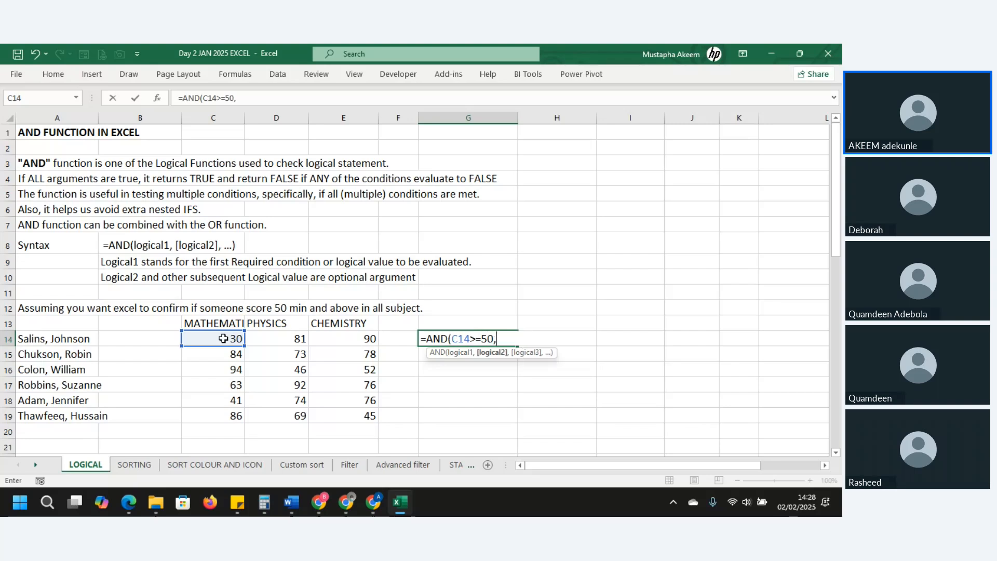
Add the conditions D14>=50 and E14>=50 to the G14 AND formula and enter it.
{"action": "left_click", "coordinate": [278, 336]}
{"action": "type", "text": ">="}
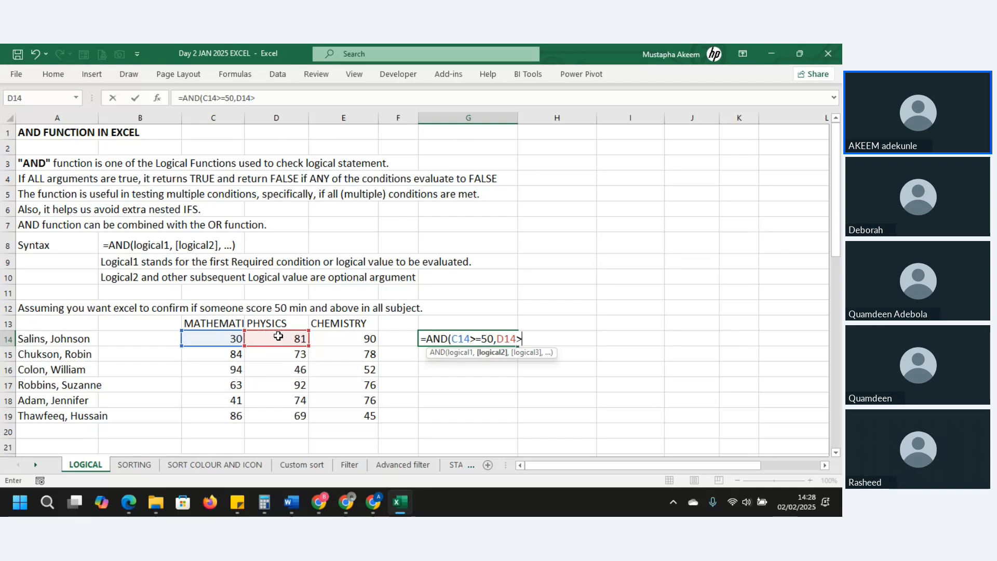
{"action": "type", "text": "50,"}
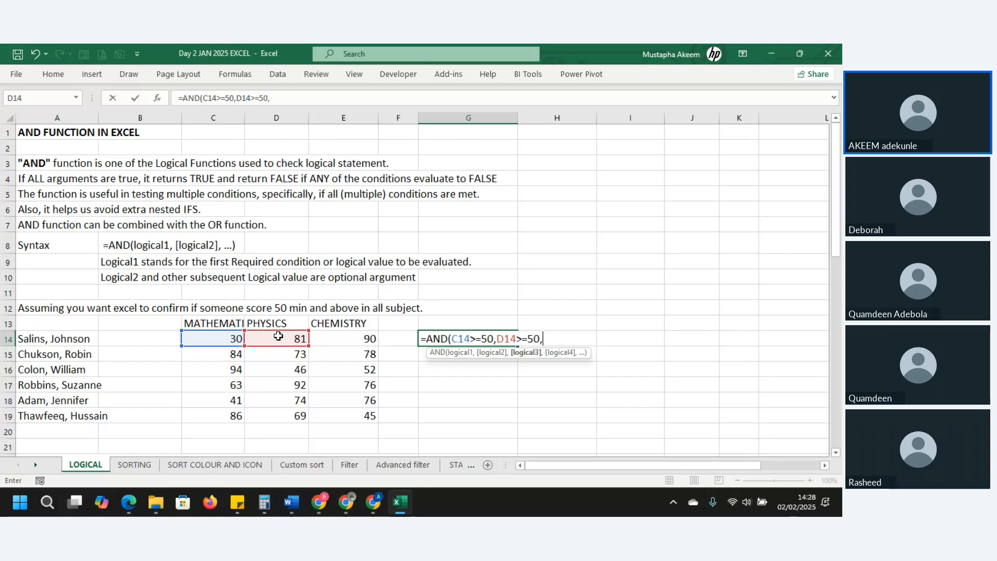
{"action": "left_click", "coordinate": [351, 341]}
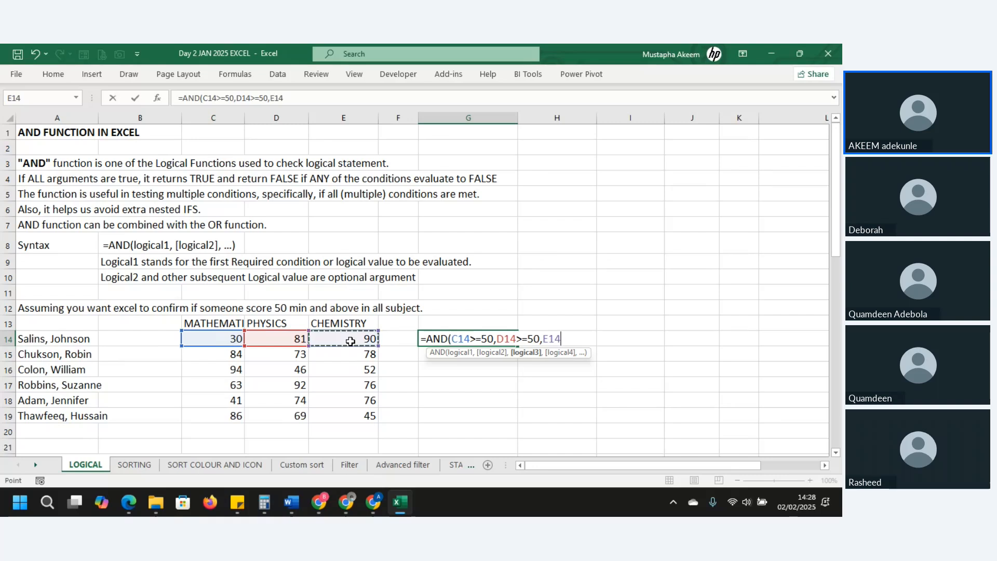
{"action": "type", "text": ">=50)"}
{"action": "key", "text": "Return"}
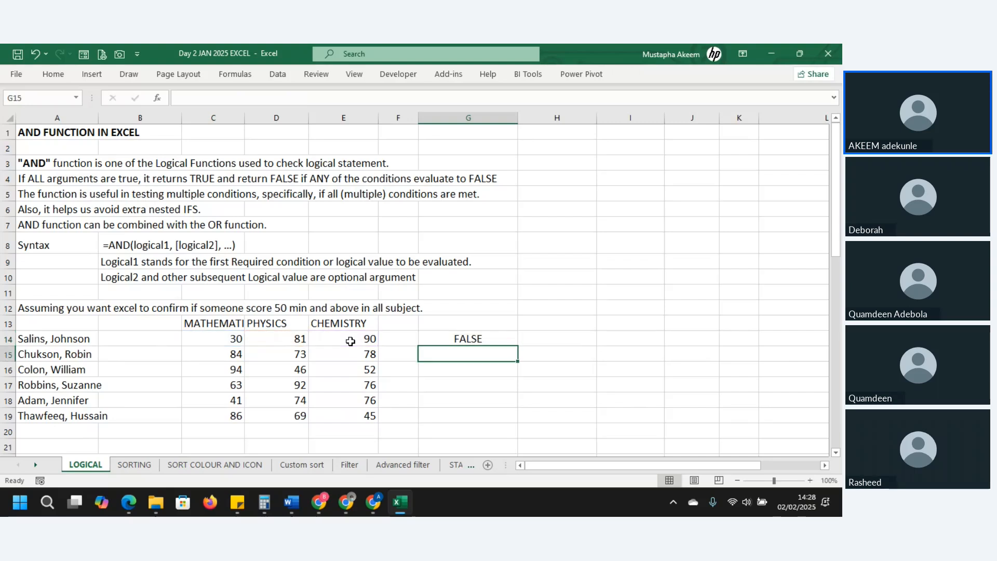
Fill the G14 AND formula down through G19 and check the results against the scores in rows 15 and 17.
{"action": "left_click", "coordinate": [473, 337]}
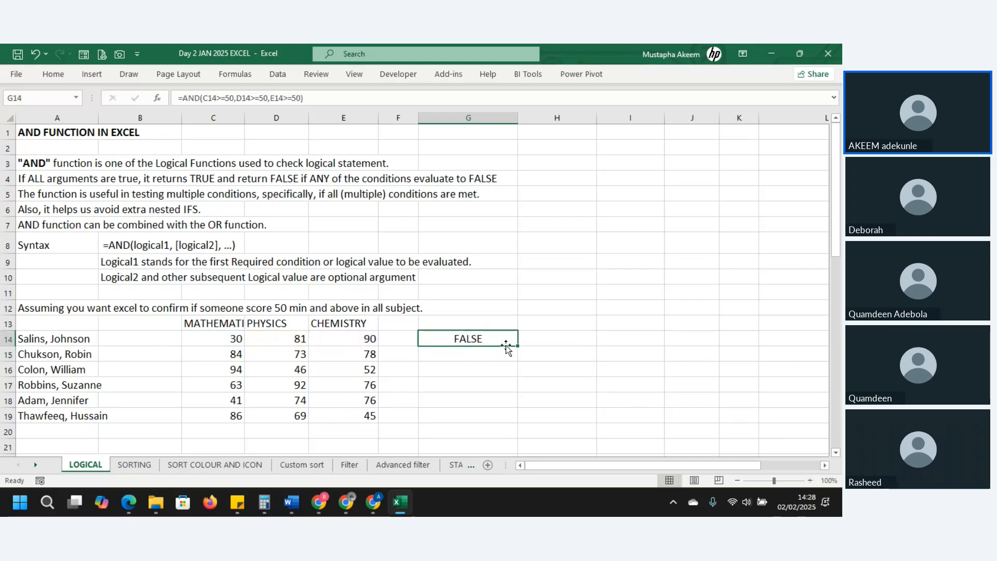
{"action": "left_click_drag", "start_coordinate": [520, 348], "coordinate": [524, 416]}
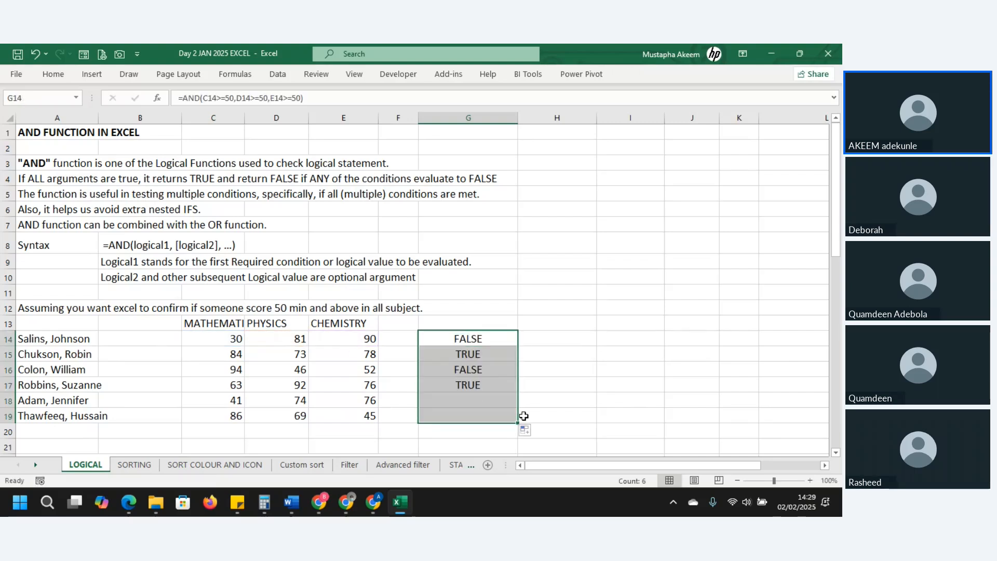
{"action": "left_click", "coordinate": [459, 360]}
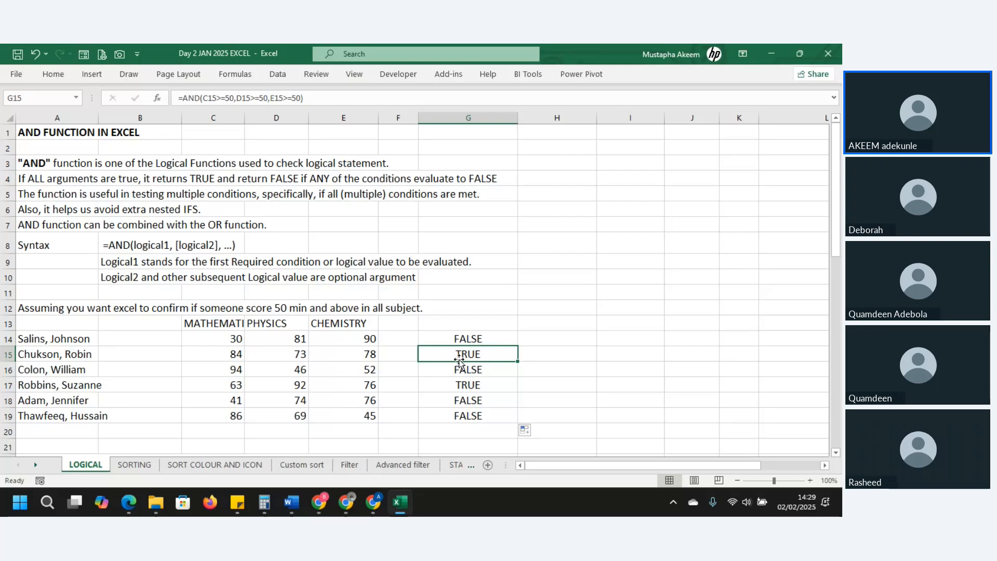
{"action": "left_click", "coordinate": [469, 338]}
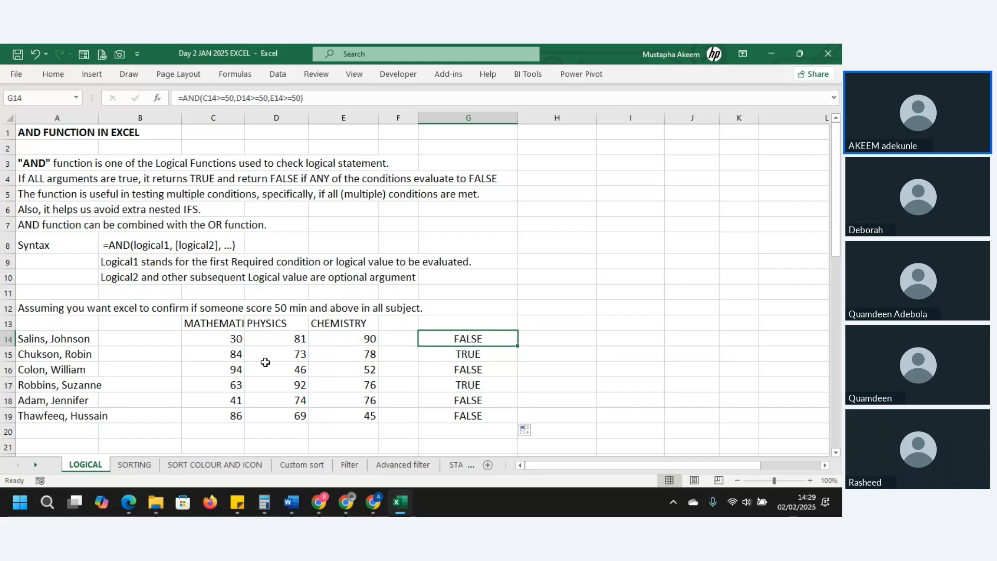
{"action": "left_click_drag", "start_coordinate": [223, 354], "coordinate": [407, 353]}
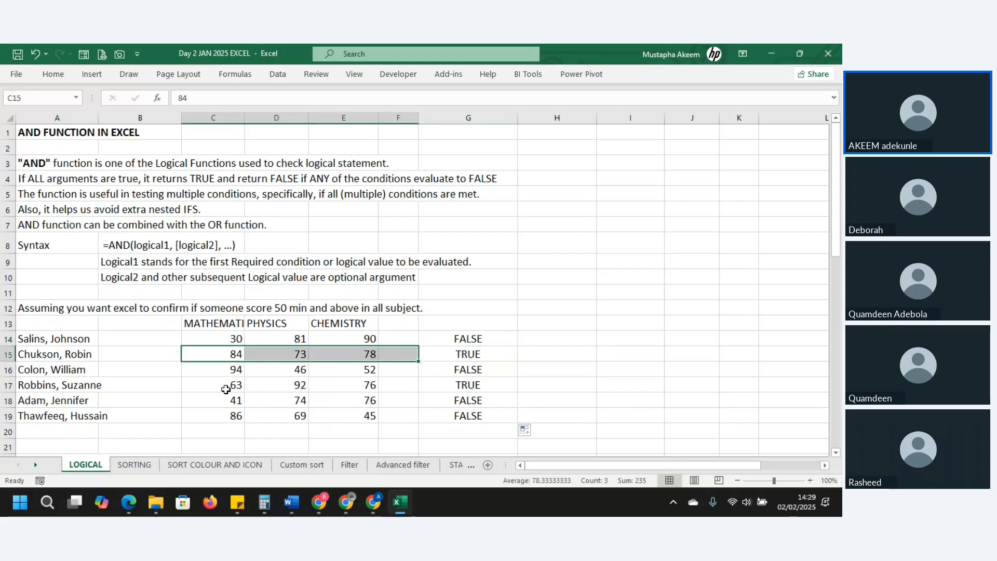
{"action": "left_click_drag", "start_coordinate": [226, 390], "coordinate": [391, 385]}
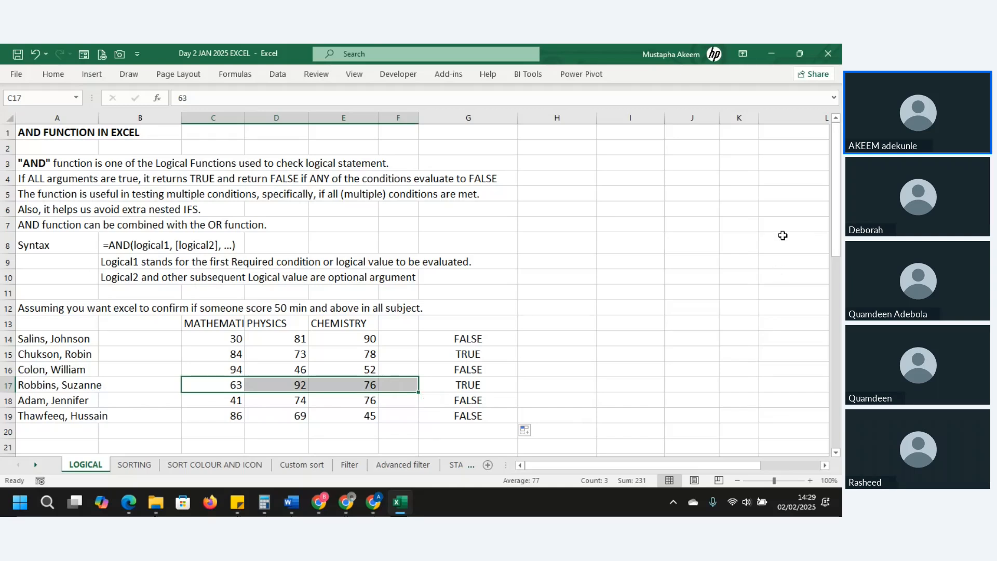
Turn the G14 formula into text so that =AND(C14>=50,D14>=50,E14>=50) is displayed in the cell.
{"action": "left_click", "coordinate": [483, 328]}
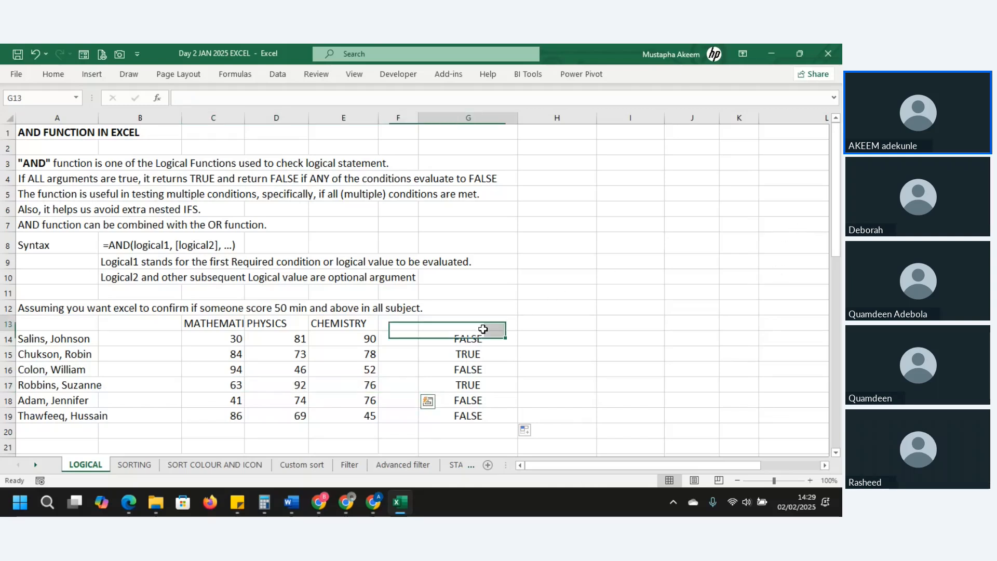
{"action": "left_click", "coordinate": [475, 339]}
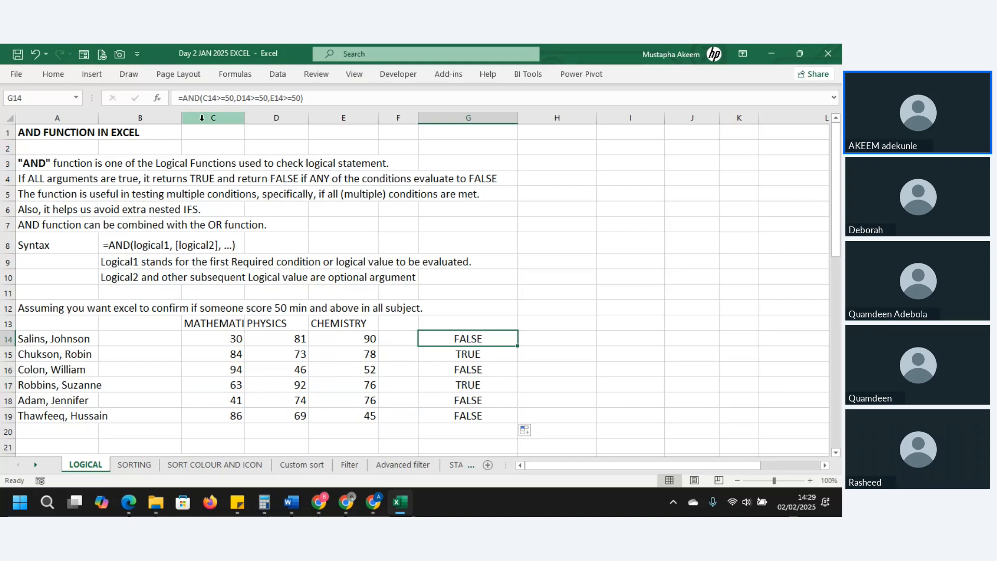
{"action": "left_click", "coordinate": [175, 95]}
{"action": "key", "text": "Return"}
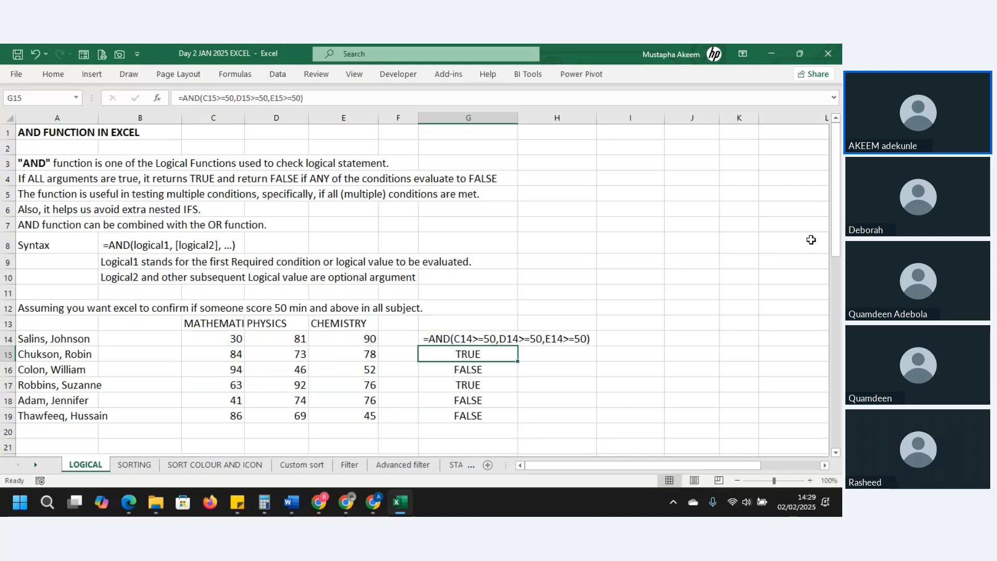
Select the full AND formula text in G14, switch to the browser window, and return to the Excel workbook.
{"action": "left_click_drag", "start_coordinate": [832, 222], "coordinate": [833, 239]}
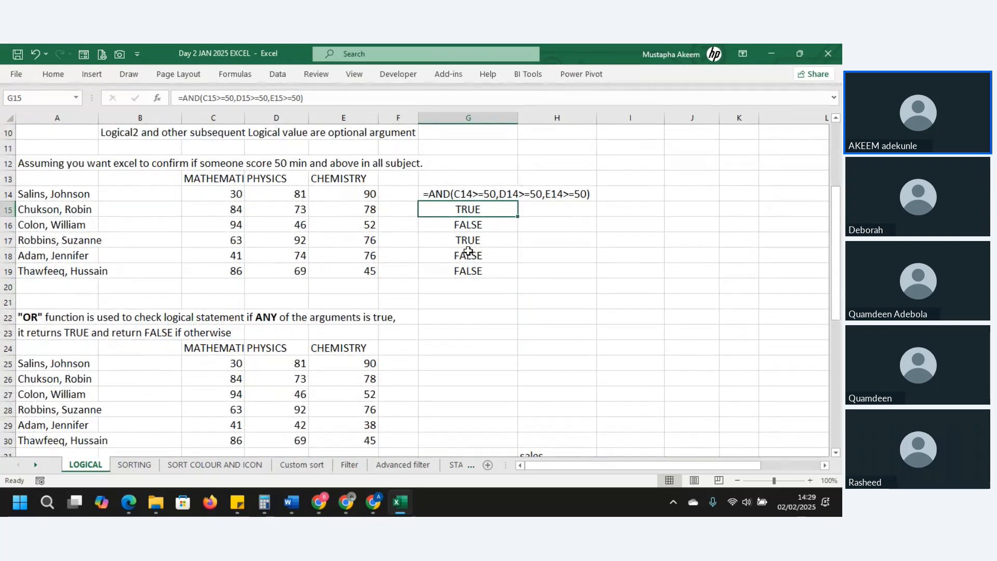
{"action": "left_click", "coordinate": [433, 193]}
{"action": "left_click_drag", "start_coordinate": [330, 98], "coordinate": [70, 89]}
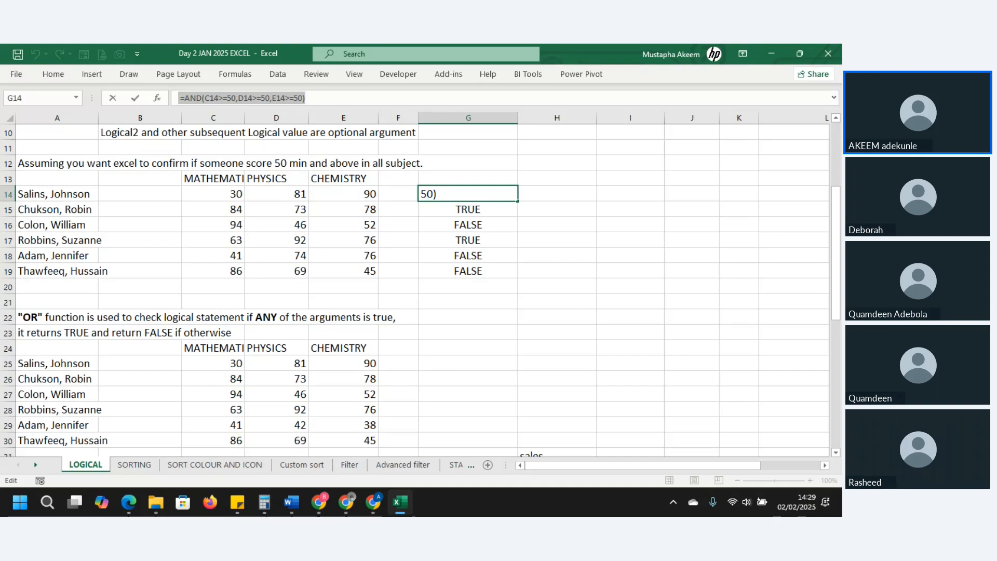
{"action": "key", "text": "alt+Tab"}
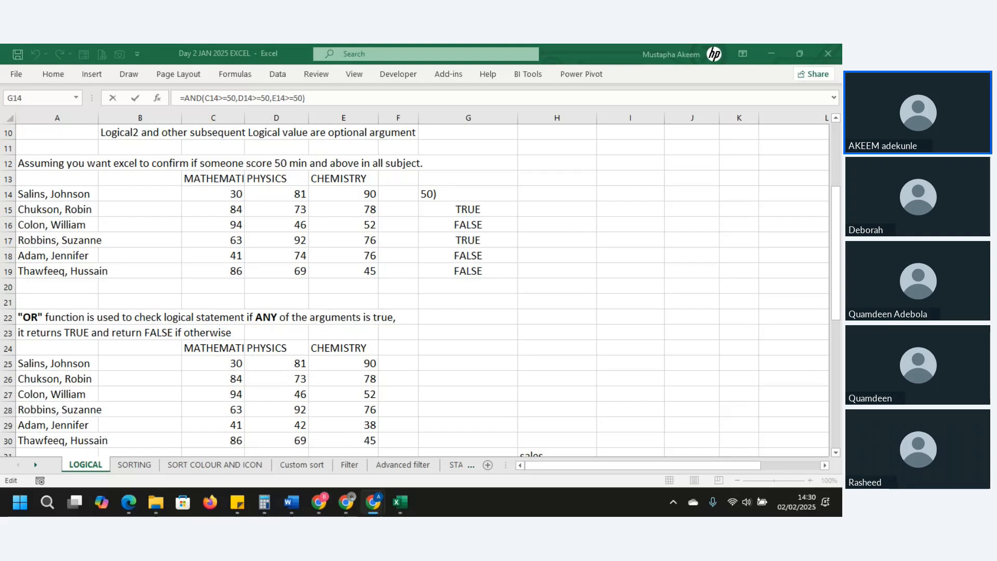
{"action": "left_click", "coordinate": [835, 276]}
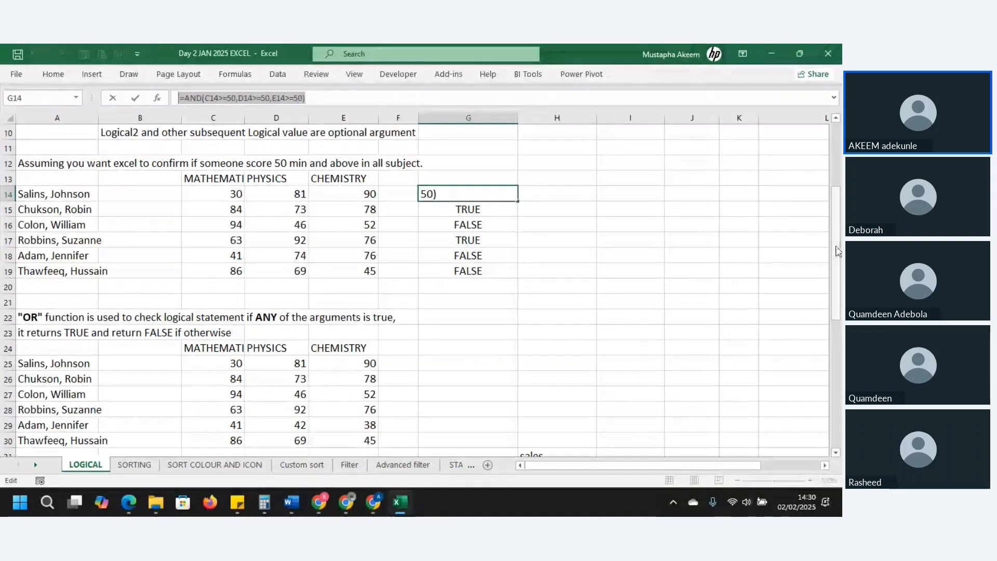
Begin an OR formula in G25 of the OR function section with C25>=50 as the first condition.
{"action": "left_click_drag", "start_coordinate": [837, 251], "coordinate": [836, 290]}
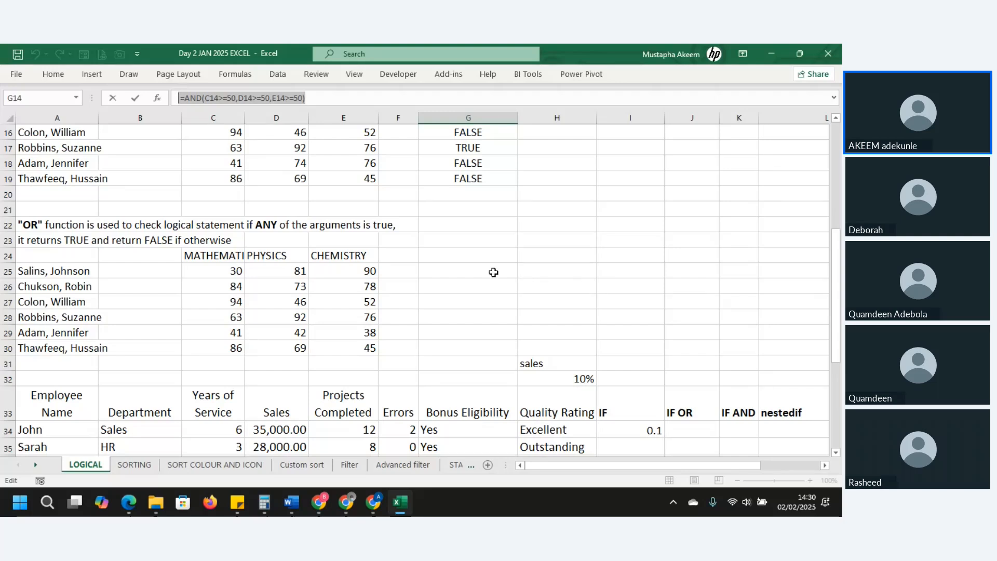
{"action": "left_click", "coordinate": [477, 260]}
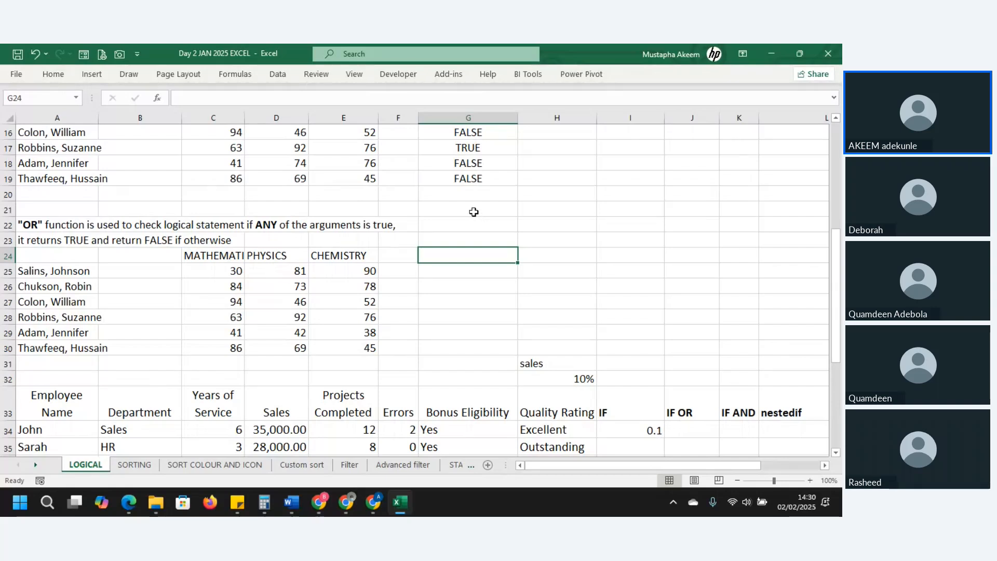
{"action": "left_click", "coordinate": [459, 167]}
{"action": "left_click", "coordinate": [472, 275]}
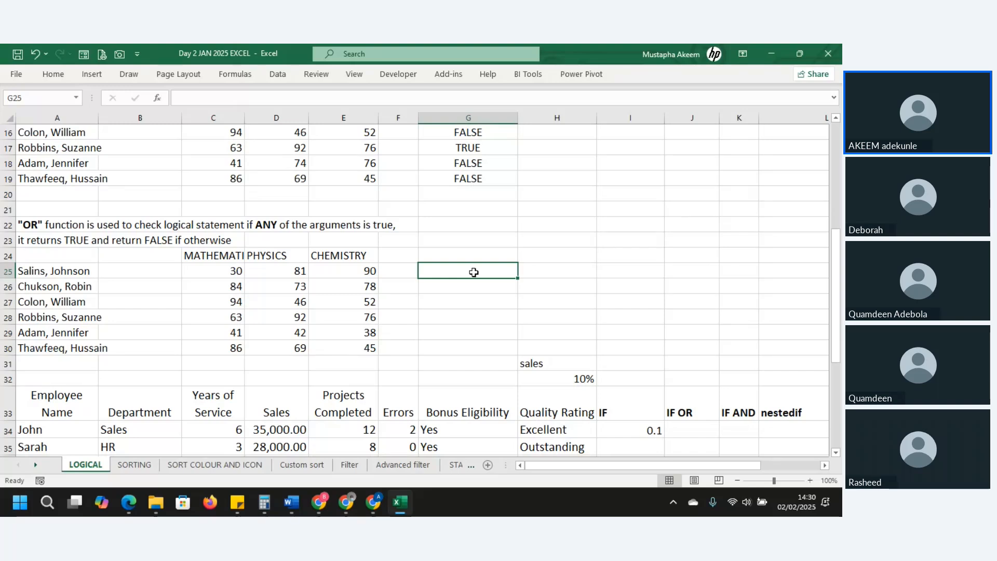
{"action": "type", "text": "=or"}
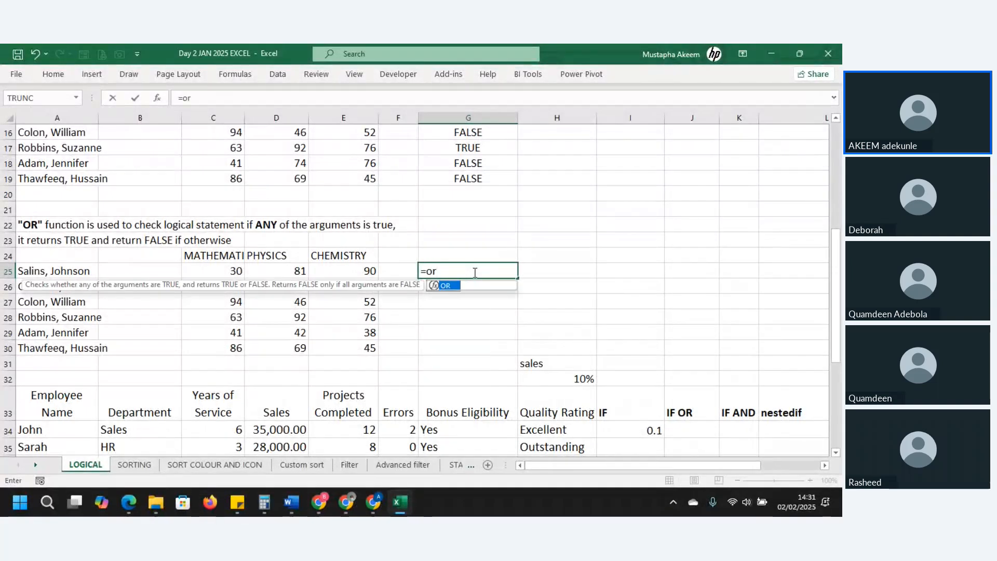
{"action": "key", "text": "Tab"}
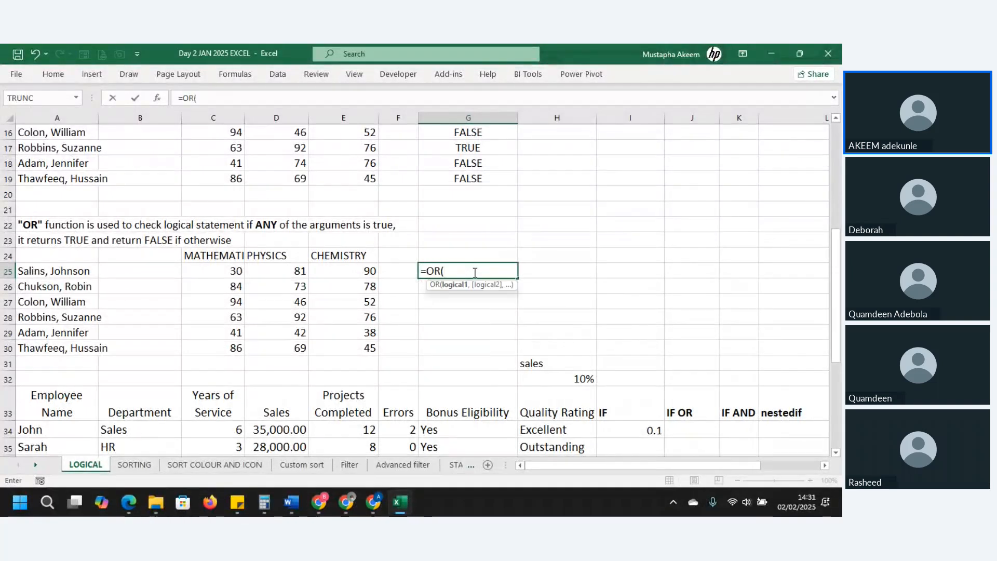
{"action": "left_click", "coordinate": [232, 271]}
{"action": "type", "text": ">"}
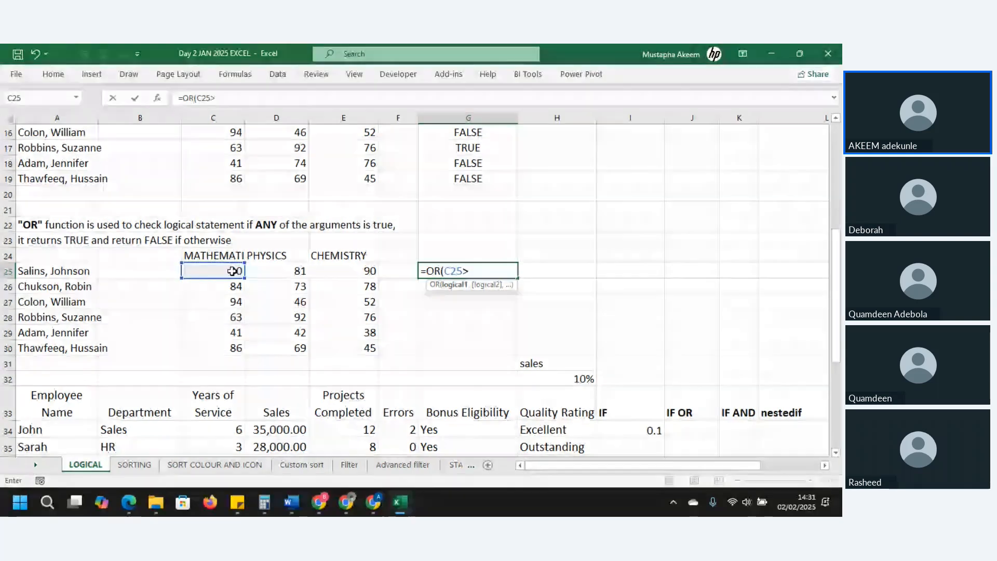
{"action": "type", "text": "=50,"}
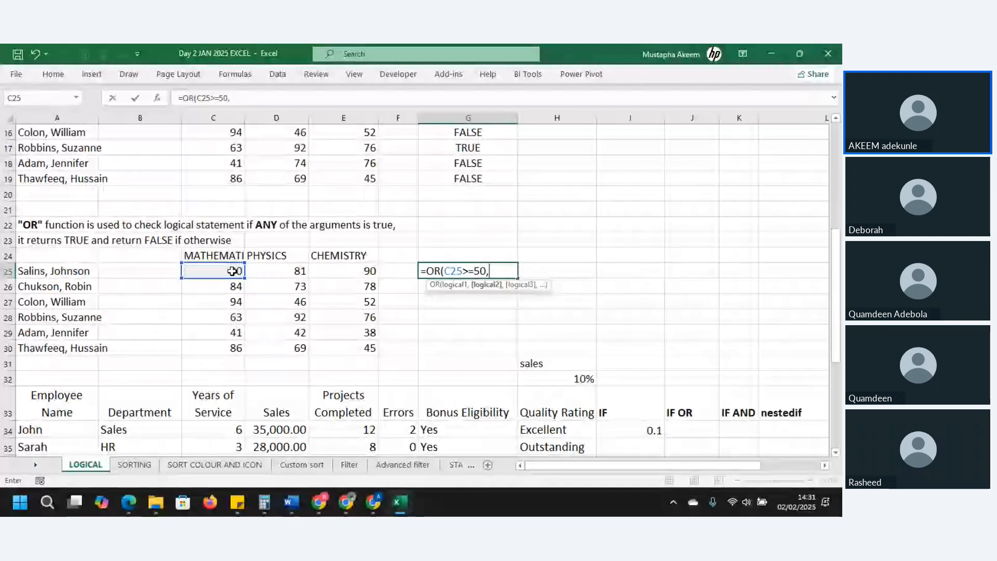
Complete the G25 OR formula by adding the conditions D25>=50 and E25>=50.
{"action": "left_click", "coordinate": [273, 272]}
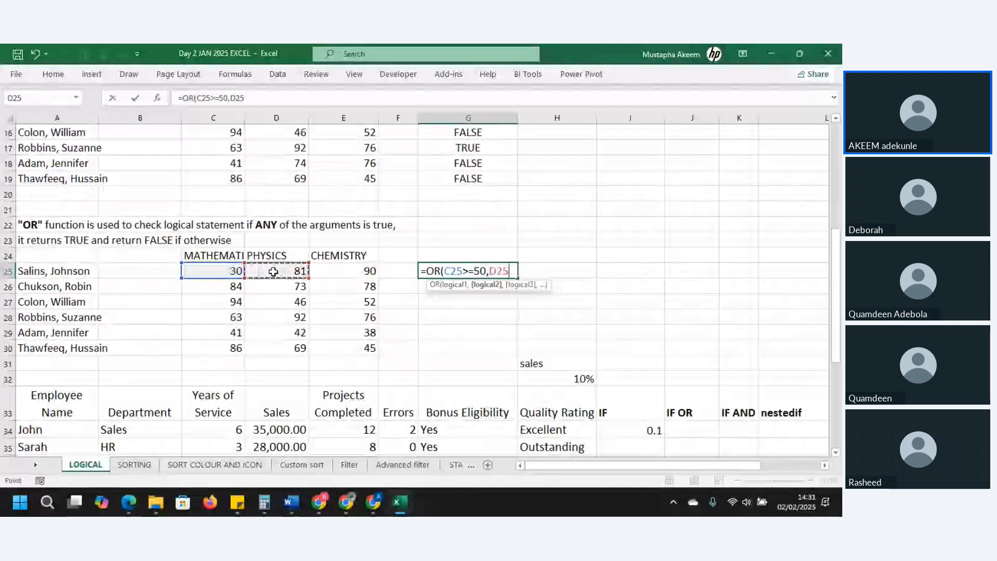
{"action": "type", "text": ">=50"}
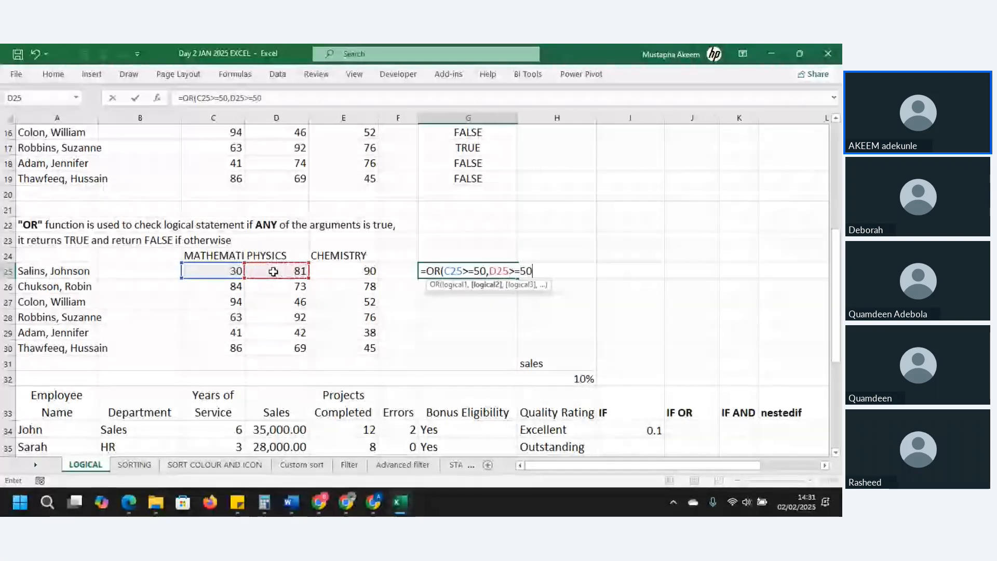
{"action": "type", "text": ","}
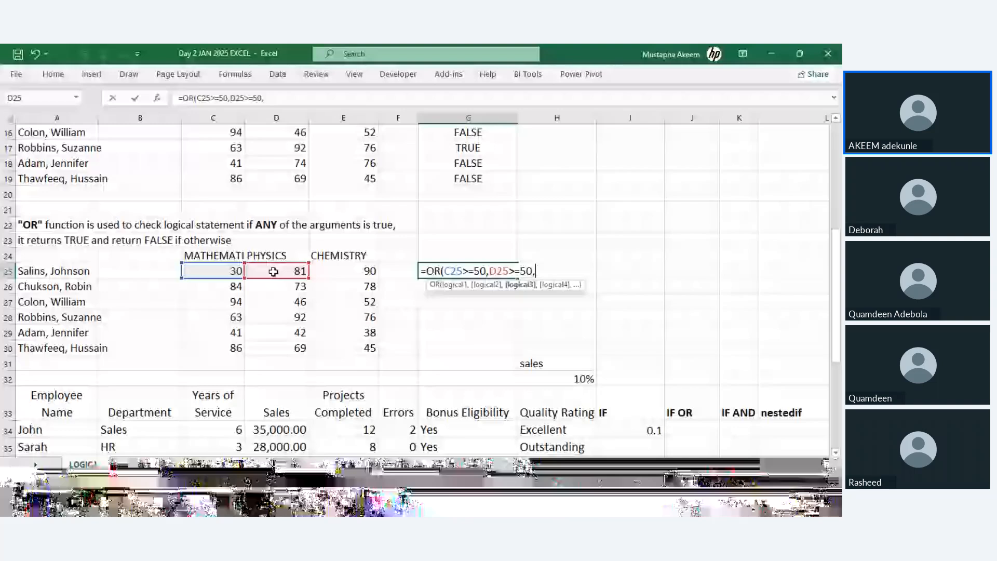
{"action": "left_click", "coordinate": [342, 272]}
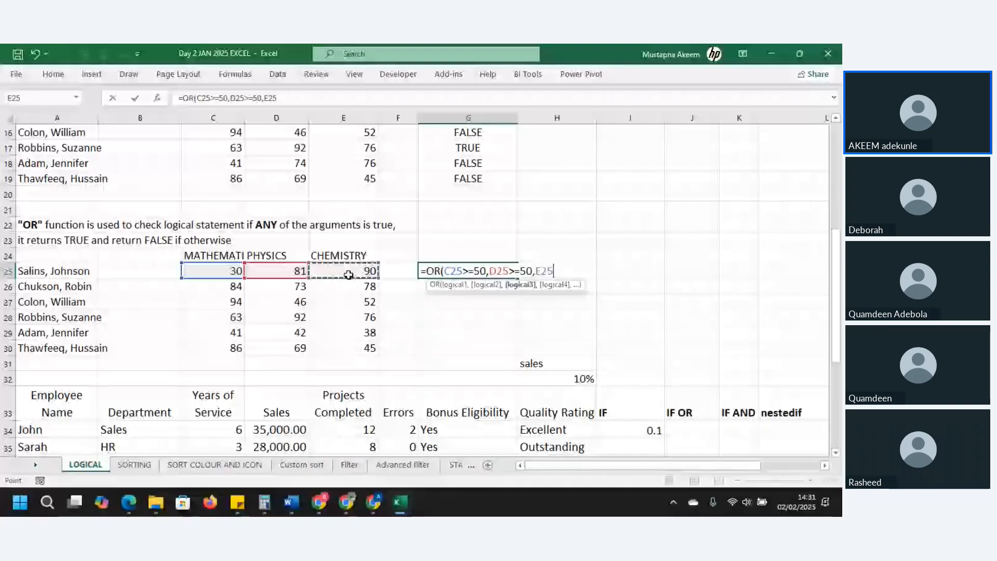
{"action": "type", "text": ">="}
{"action": "type", "text": "50)"}
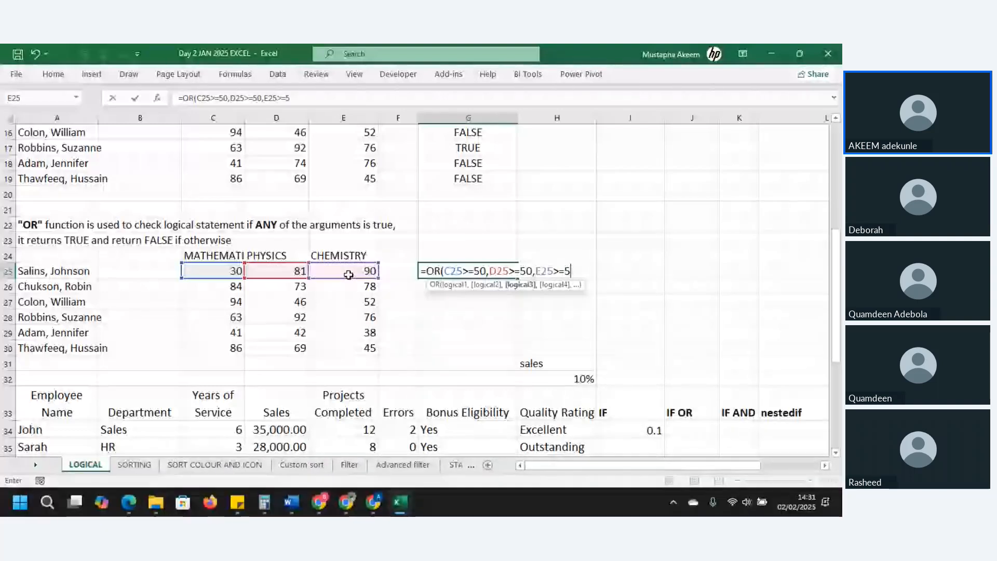
{"action": "key", "text": "Return"}
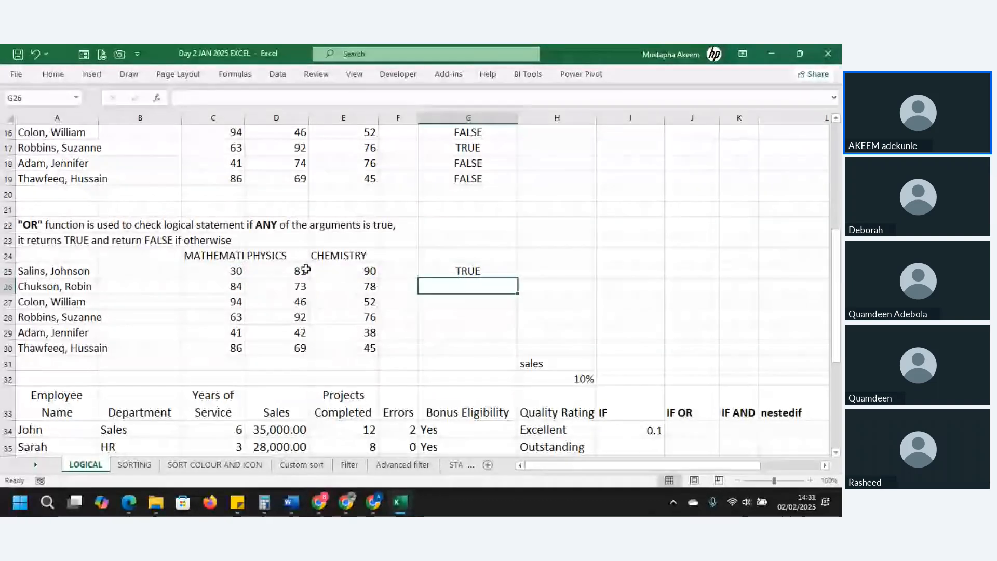
Fill the G25 OR formula down through G30 and compare the row 29 result with that row's scores.
{"action": "left_click_drag", "start_coordinate": [303, 271], "coordinate": [332, 271]}
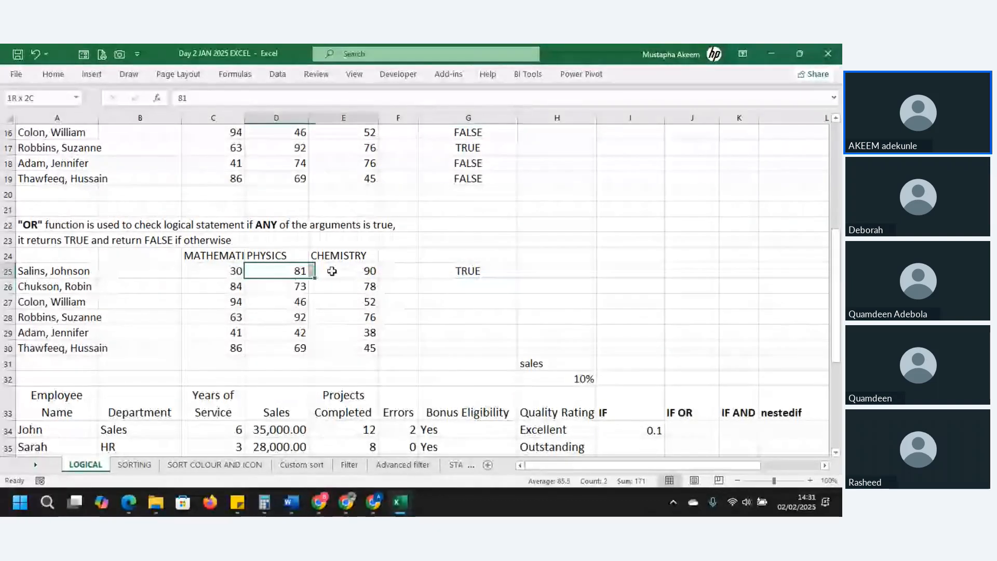
{"action": "left_click", "coordinate": [442, 271]}
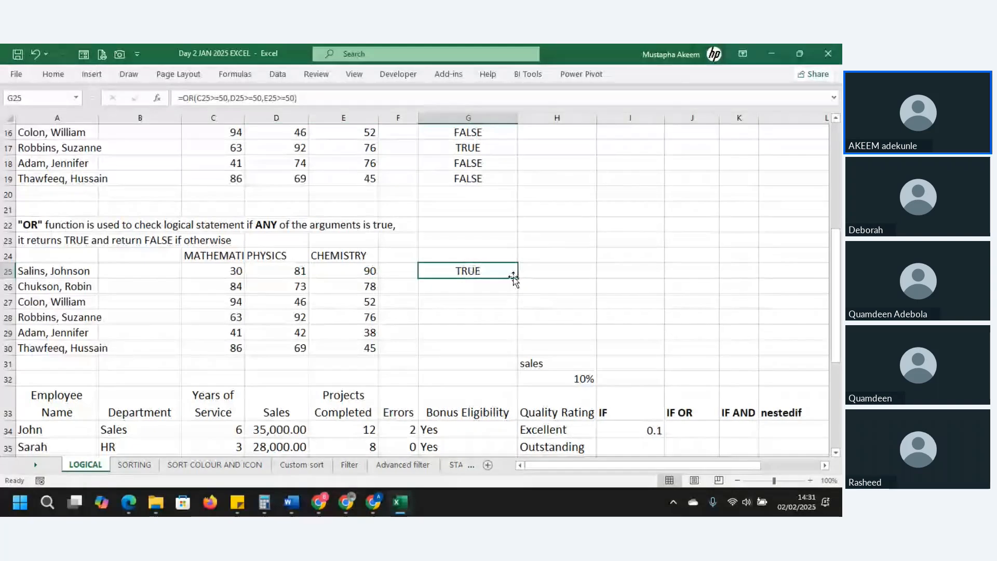
{"action": "left_click_drag", "start_coordinate": [513, 278], "coordinate": [519, 357]}
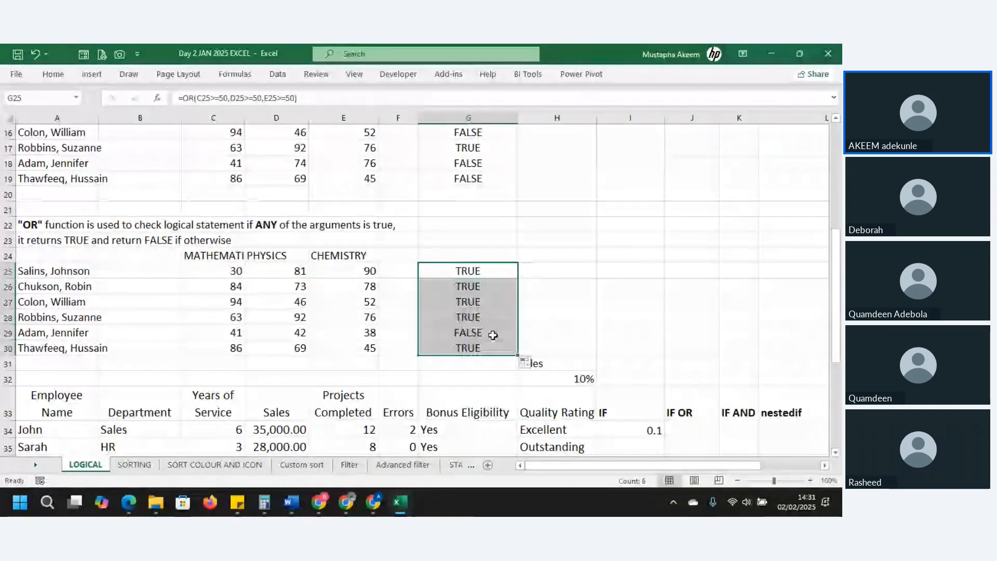
{"action": "left_click", "coordinate": [493, 335]}
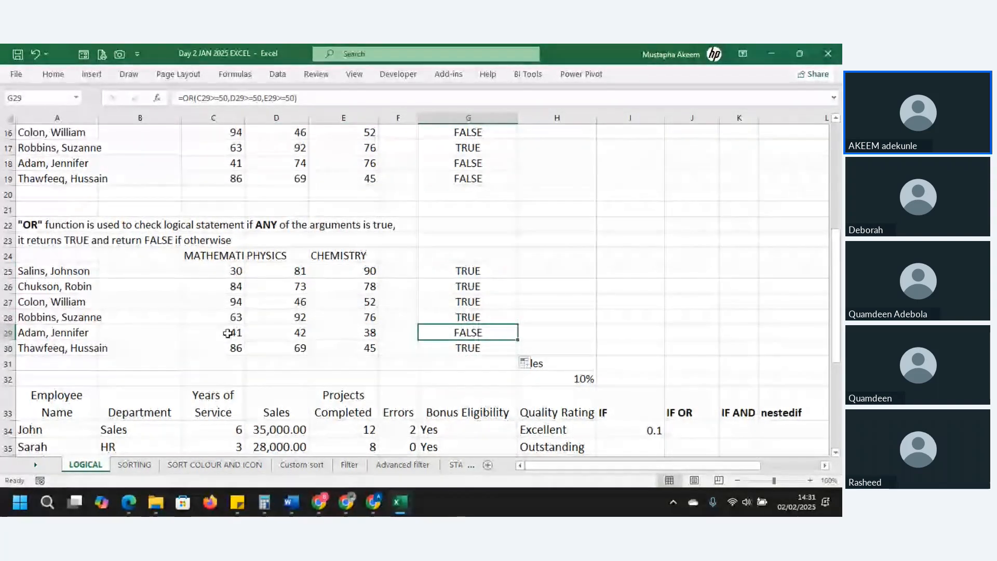
{"action": "left_click_drag", "start_coordinate": [227, 333], "coordinate": [407, 335]}
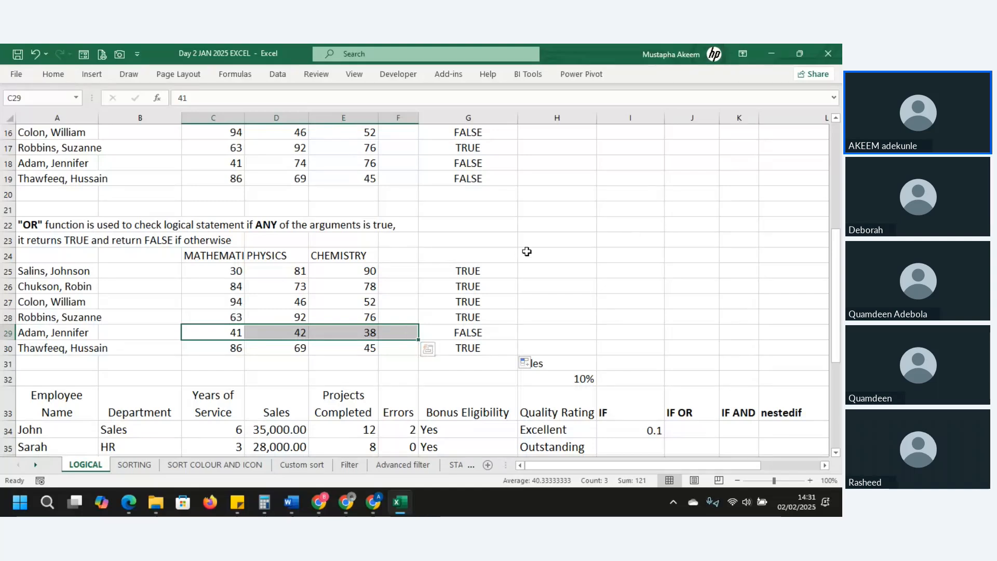
Turn the G25 formula into text so that =OR(C25>=50,D25>=50,E25>=50) is displayed in the cell.
{"action": "left_click", "coordinate": [494, 267]}
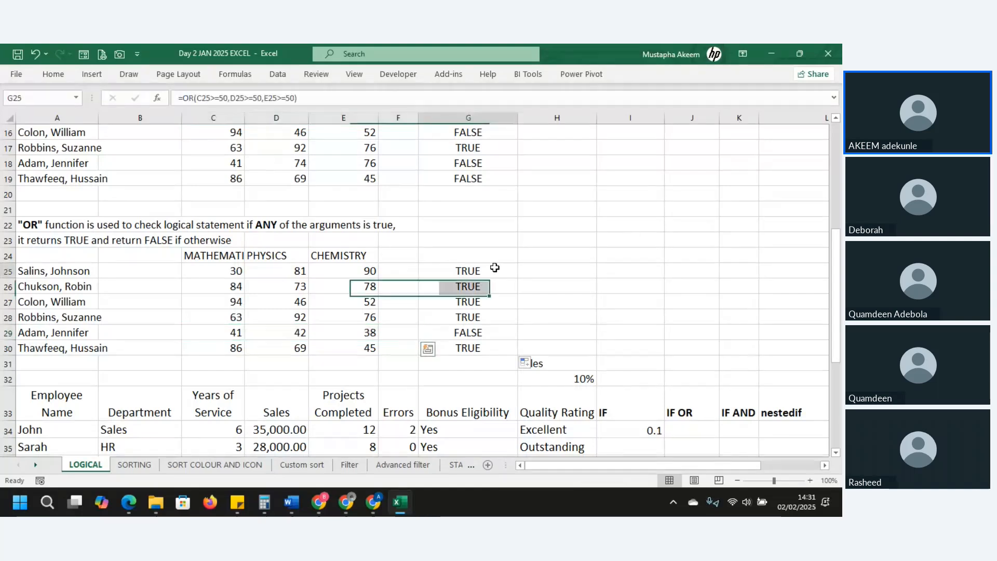
{"action": "left_click", "coordinate": [182, 99]}
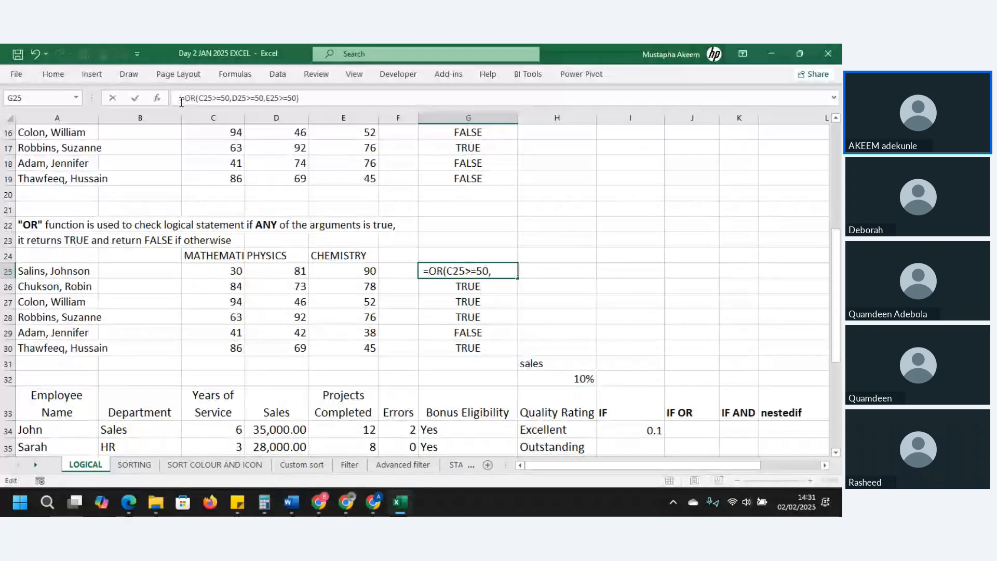
{"action": "key", "text": "Return"}
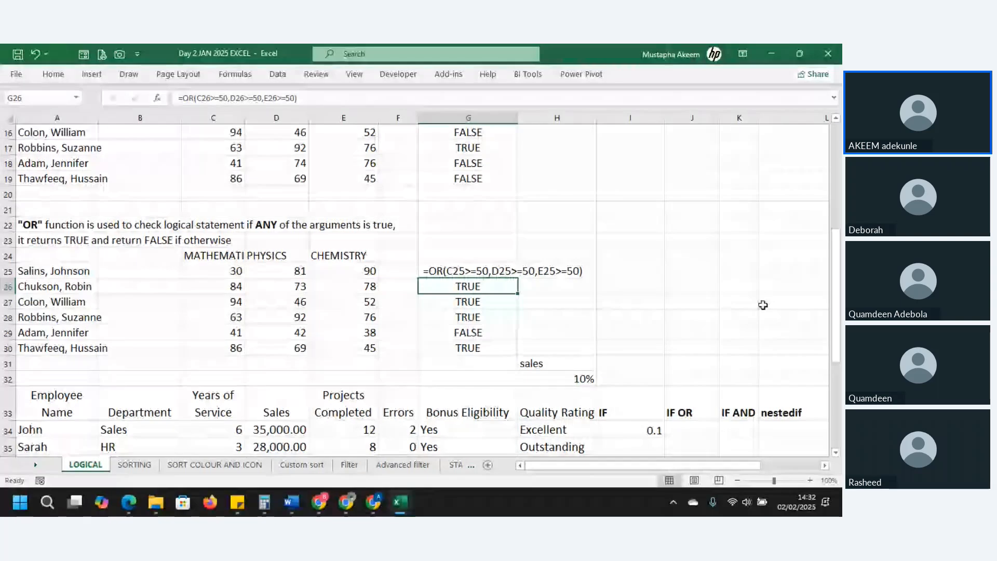
Review the displayed OR formula in G25 and the AND formula in G14 alongside their score tables.
{"action": "scroll", "coordinate": [762, 305], "scroll_direction": "down", "scroll_amount": 2}
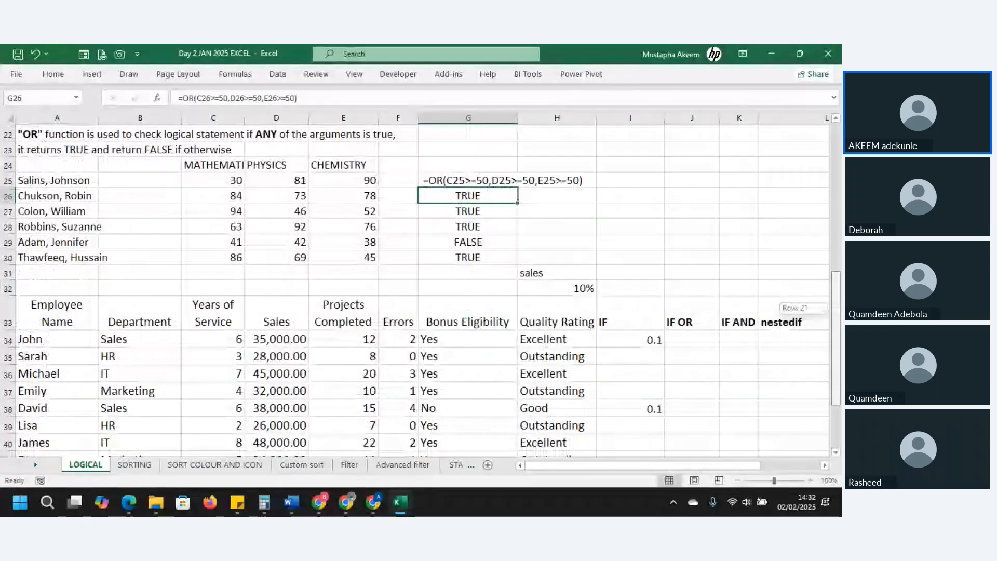
{"action": "left_click_drag", "start_coordinate": [836, 308], "coordinate": [836, 310]}
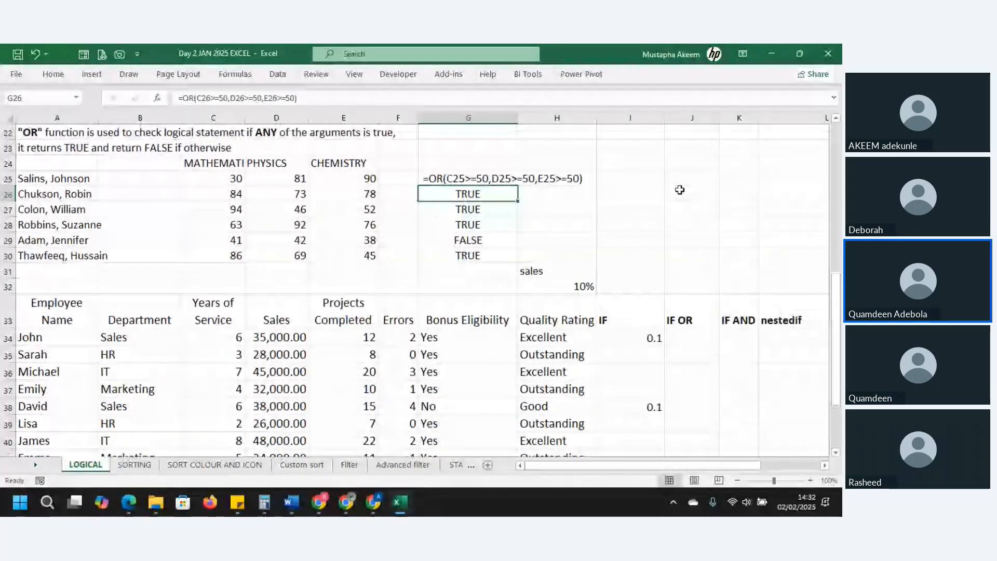
{"action": "left_click", "coordinate": [679, 189]}
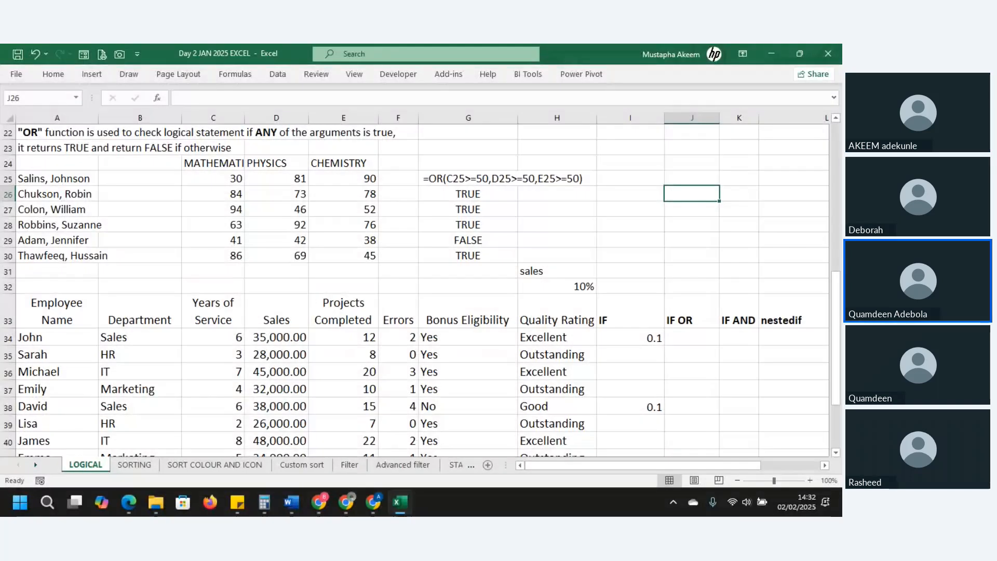
{"action": "key", "text": "alt+Tab"}
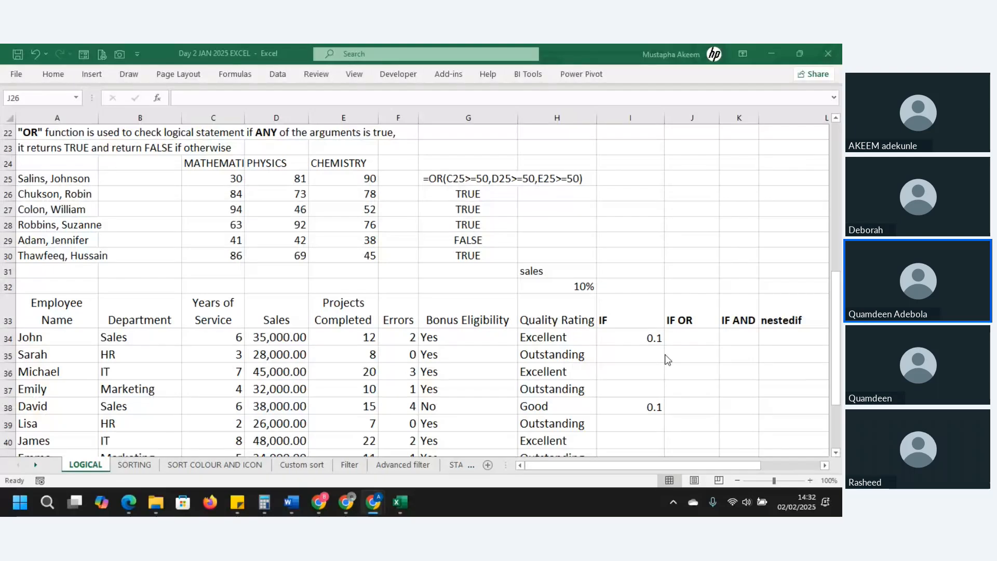
{"action": "key", "text": "Left"}
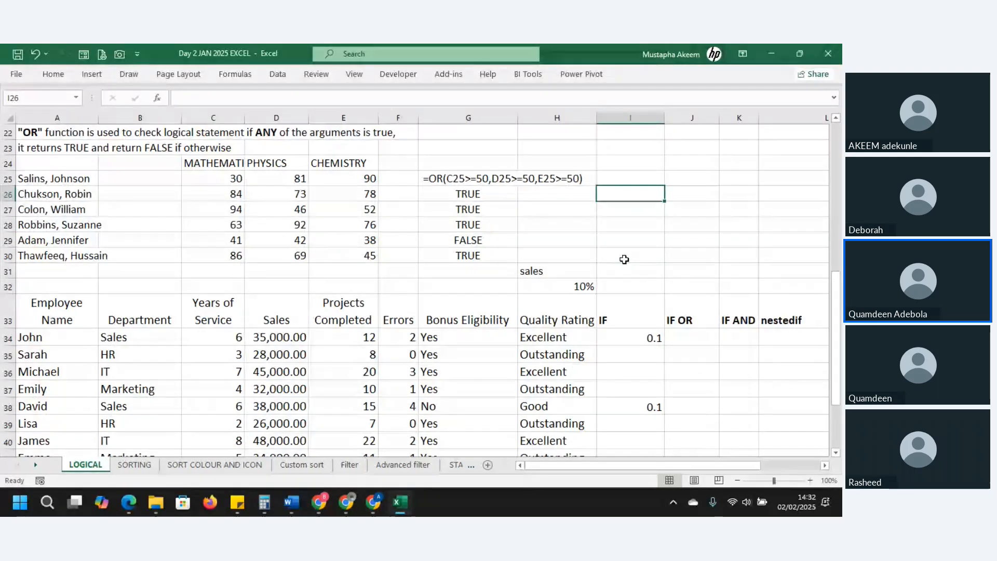
{"action": "key", "text": "Up"}
{"action": "key", "text": "Up"}
{"action": "key", "text": "Up"}
{"action": "key", "text": "Up"}
{"action": "key", "text": "Up"}
{"action": "key", "text": "Up"}
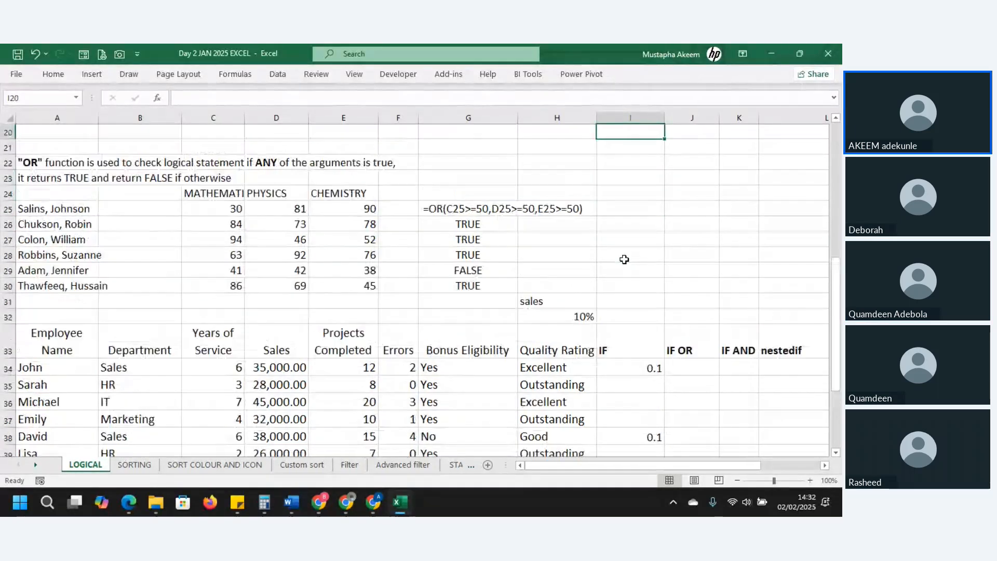
{"action": "key", "text": "Up"}
{"action": "key", "text": "Up"}
{"action": "key", "text": "Up"}
{"action": "key", "text": "Up"}
{"action": "key", "text": "Up"}
{"action": "key", "text": "Up"}
{"action": "key", "text": "Up"}
{"action": "key", "text": "Up"}
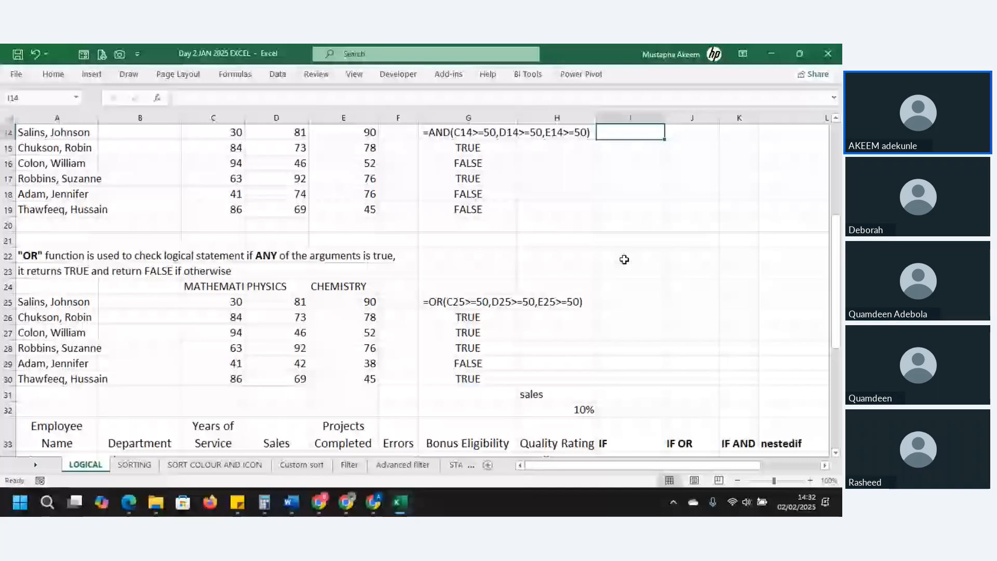
{"action": "left_click", "coordinate": [625, 259]}
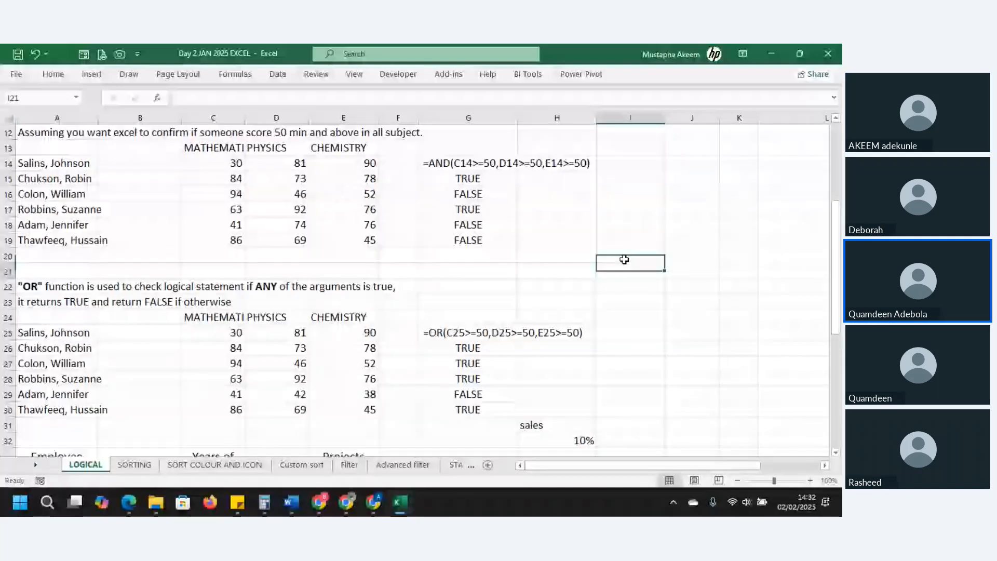
Move down to the employee table at row 33 and examine the existing formulas in its IF column.
{"action": "key", "text": "Down"}
{"action": "key", "text": "Down"}
{"action": "key", "text": "Down"}
{"action": "key", "text": "Down"}
{"action": "key", "text": "Down"}
{"action": "key", "text": "Down"}
{"action": "key", "text": "Down"}
{"action": "key", "text": "Down"}
{"action": "key", "text": "Down"}
{"action": "key", "text": "Down"}
{"action": "key", "text": "Down"}
{"action": "key", "text": "Down"}
{"action": "key", "text": "Down"}
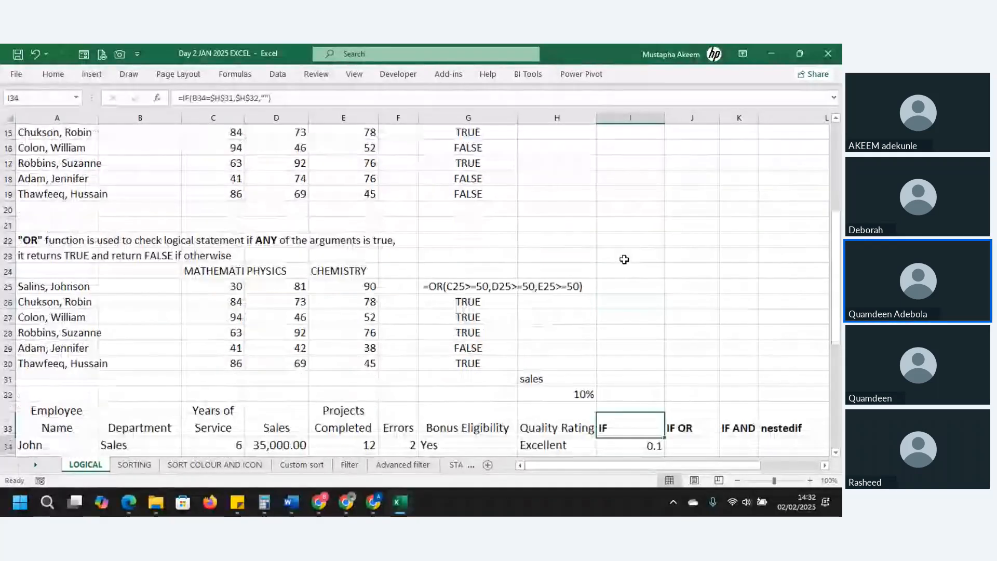
{"action": "key", "text": "Down"}
{"action": "key", "text": "Down"}
{"action": "key", "text": "Down"}
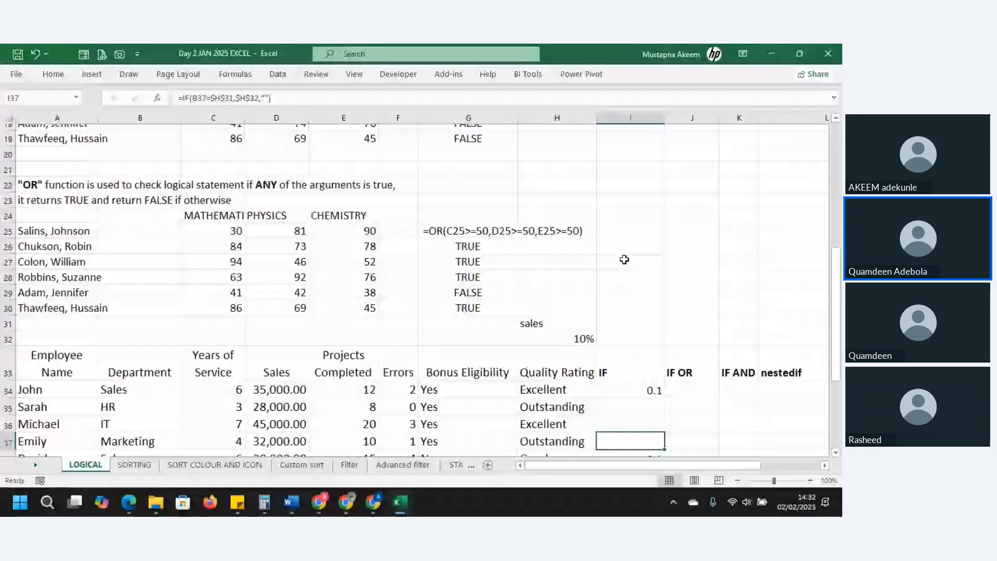
{"action": "key", "text": "Down"}
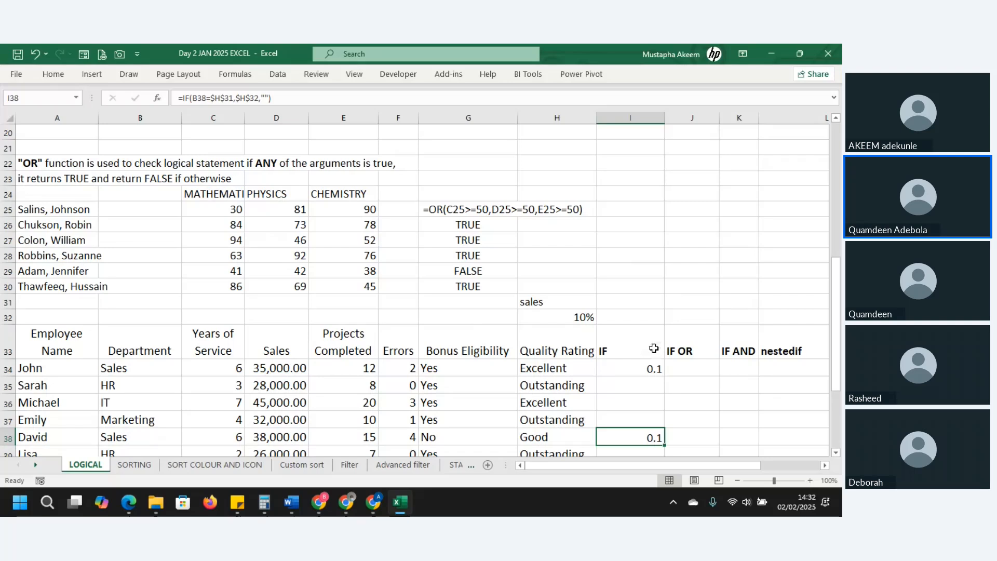
Strip the value-if-true and value-if-false arguments from the I34 IF formula, keeping =IF(B34=$H$31, as the start.
{"action": "left_click", "coordinate": [608, 317]}
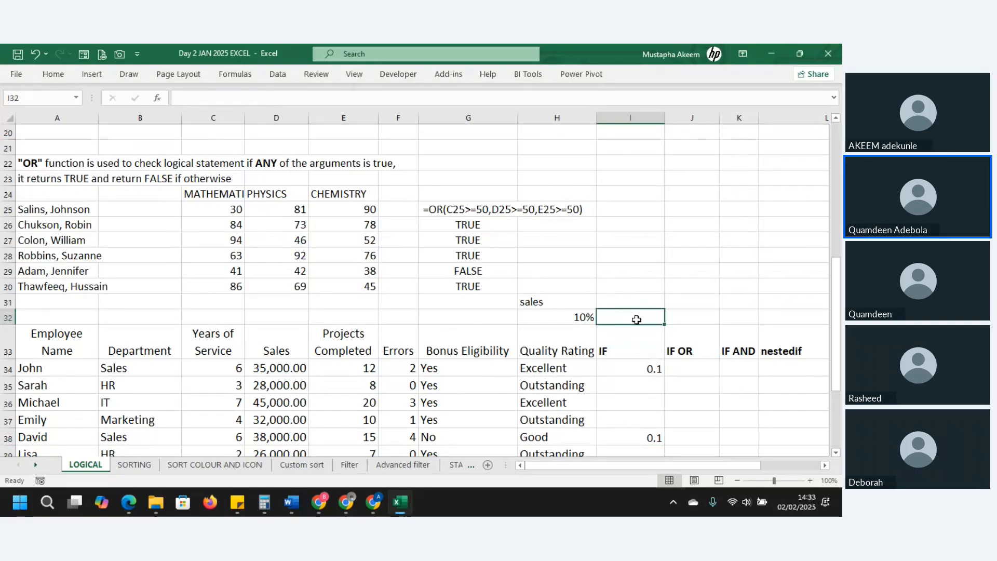
{"action": "left_click", "coordinate": [634, 302]}
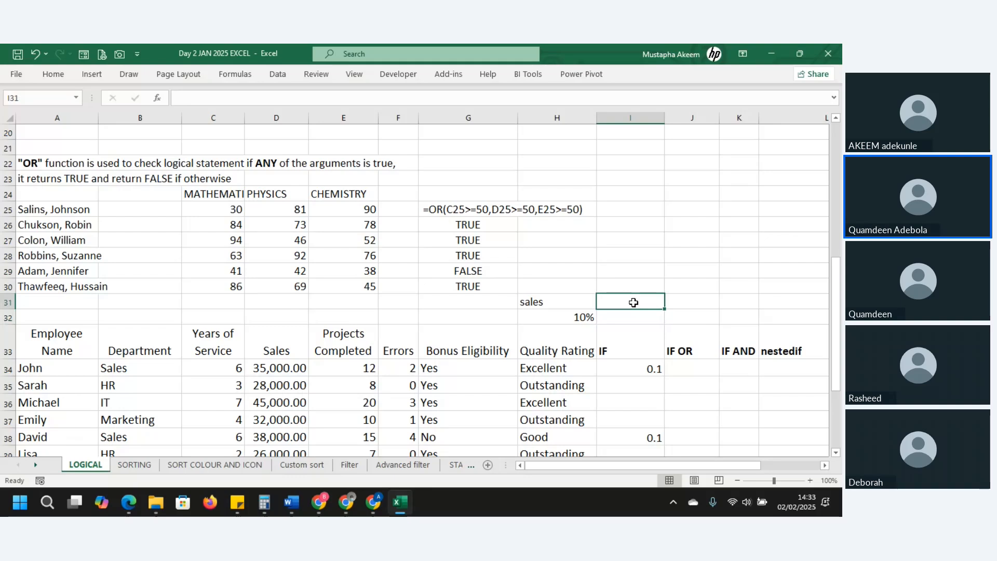
{"action": "left_click", "coordinate": [631, 372]}
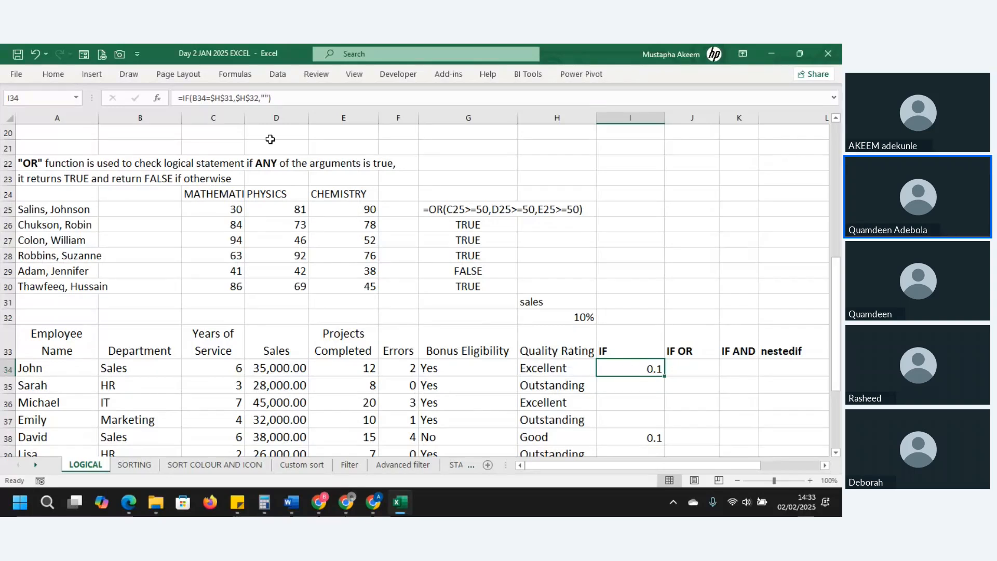
{"action": "left_click", "coordinate": [258, 97]}
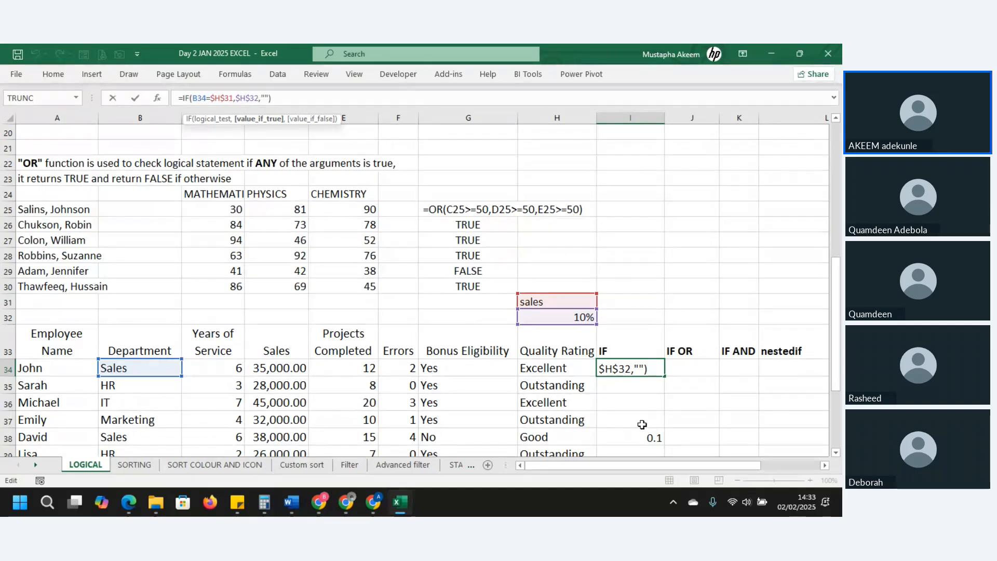
{"action": "key", "text": "BackSpace"}
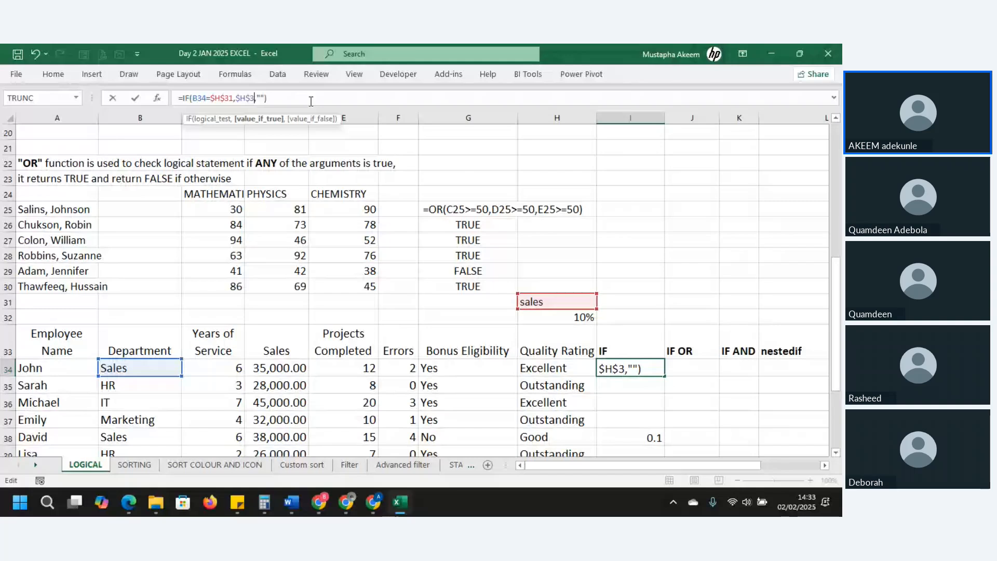
{"action": "key", "text": "Delete"}
{"action": "key", "text": "Delete"}
{"action": "key", "text": "Delete"}
{"action": "key", "text": "Delete"}
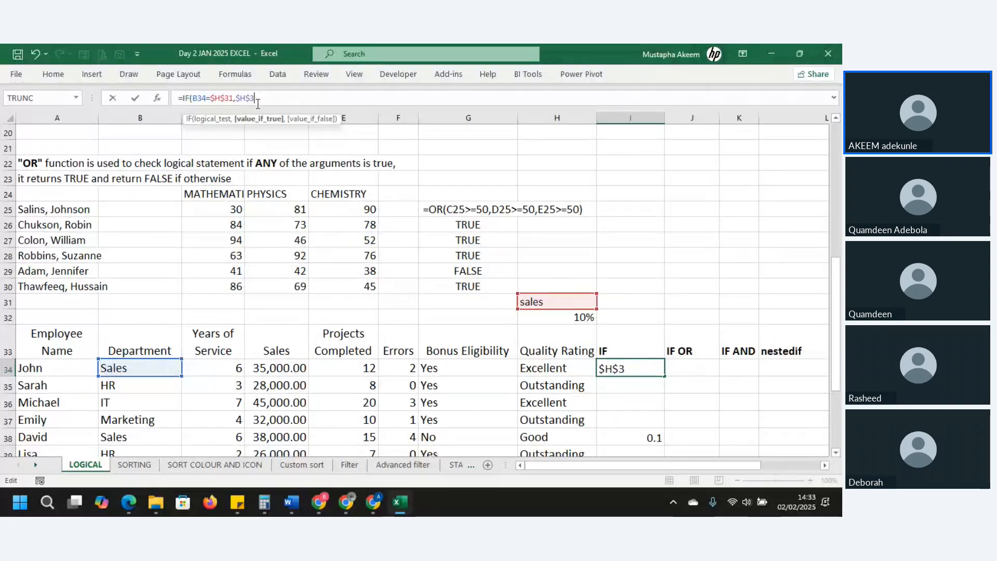
{"action": "key", "text": "BackSpace"}
{"action": "key", "text": "BackSpace"}
{"action": "key", "text": "BackSpace"}
{"action": "key", "text": "BackSpace"}
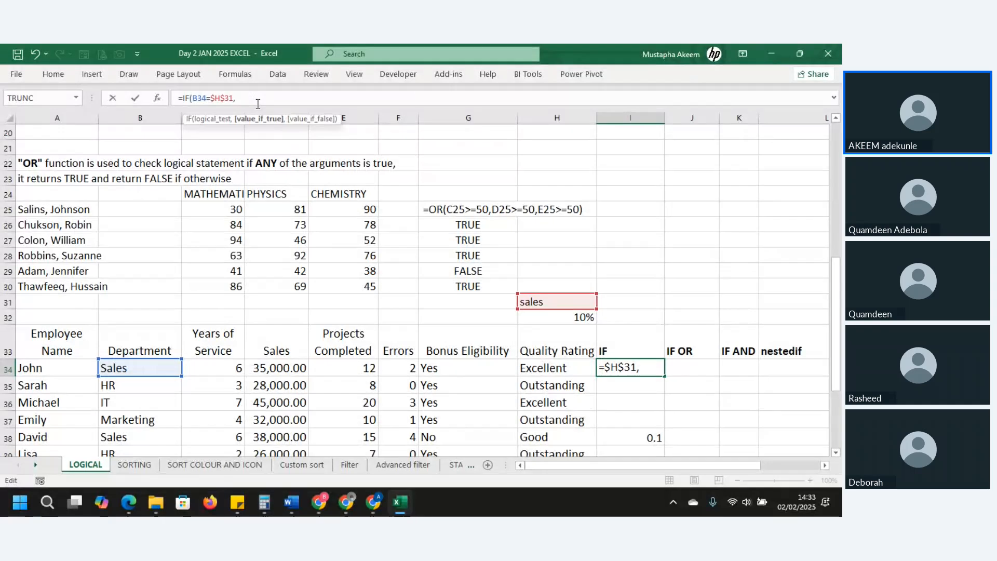
Try H32 as an absolute reference for the value-if-true argument in I34, and remove it again.
{"action": "left_click", "coordinate": [570, 320]}
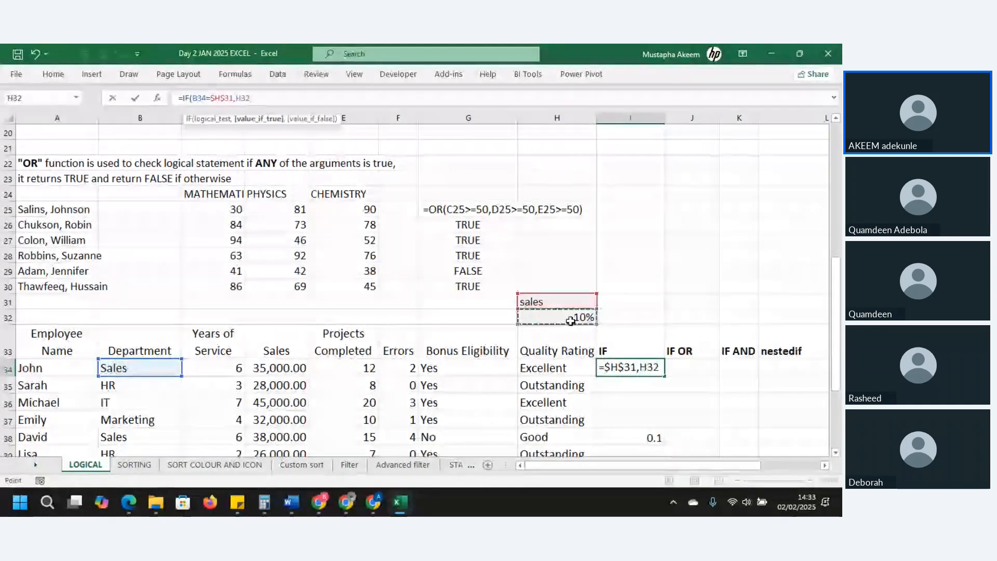
{"action": "key", "text": "F4"}
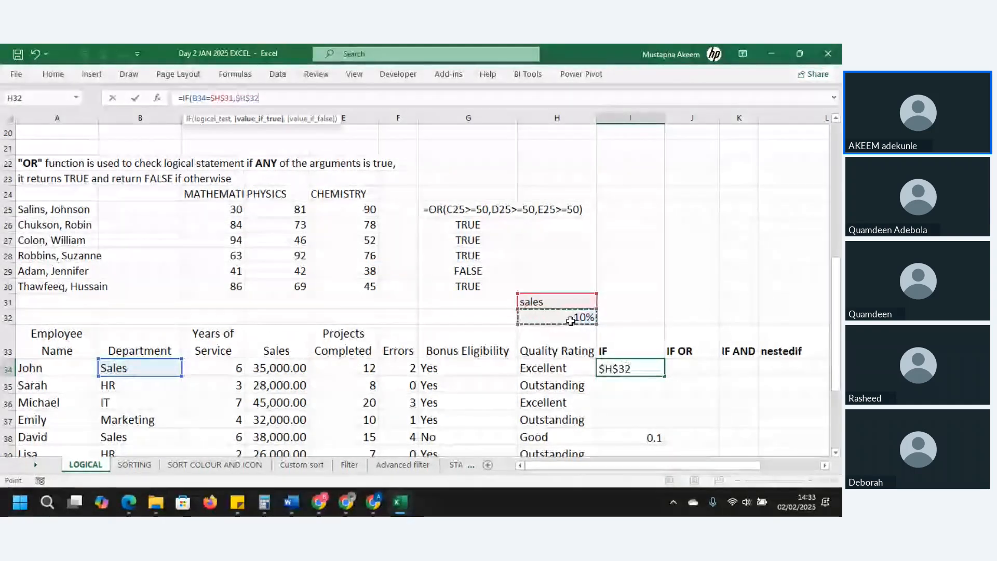
{"action": "key", "text": "BackSpace"}
{"action": "key", "text": "BackSpace"}
{"action": "key", "text": "BackSpace"}
{"action": "key", "text": "BackSpace"}
{"action": "key", "text": "BackSpace"}
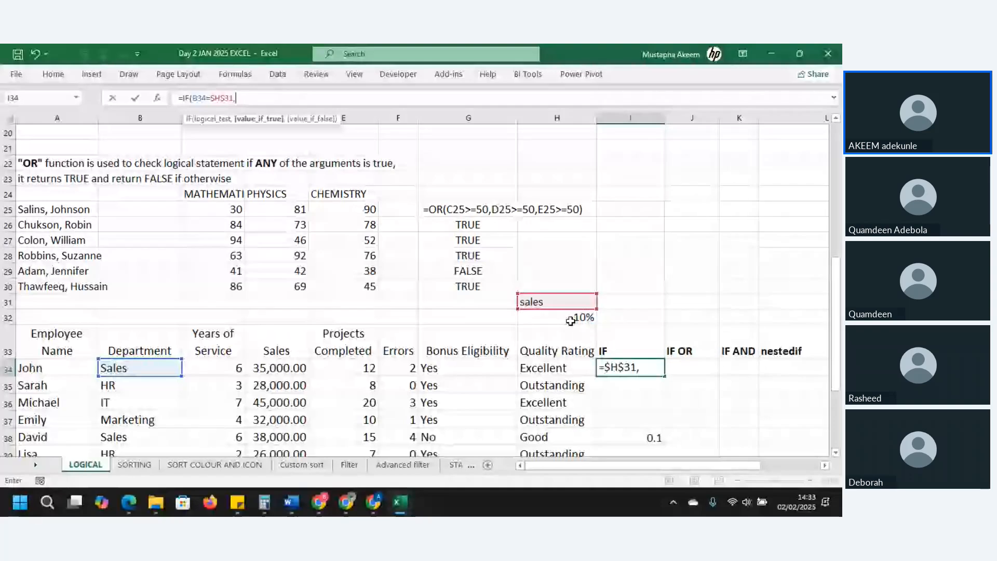
Enter 10 as the value-if-true argument of the I34 IF formula, undoing the stray % entry that overwrites the cell.
{"action": "type", "text": "10"}
{"action": "left_click", "coordinate": [570, 321], "text": "shift"}
{"action": "type", "text": "%"}
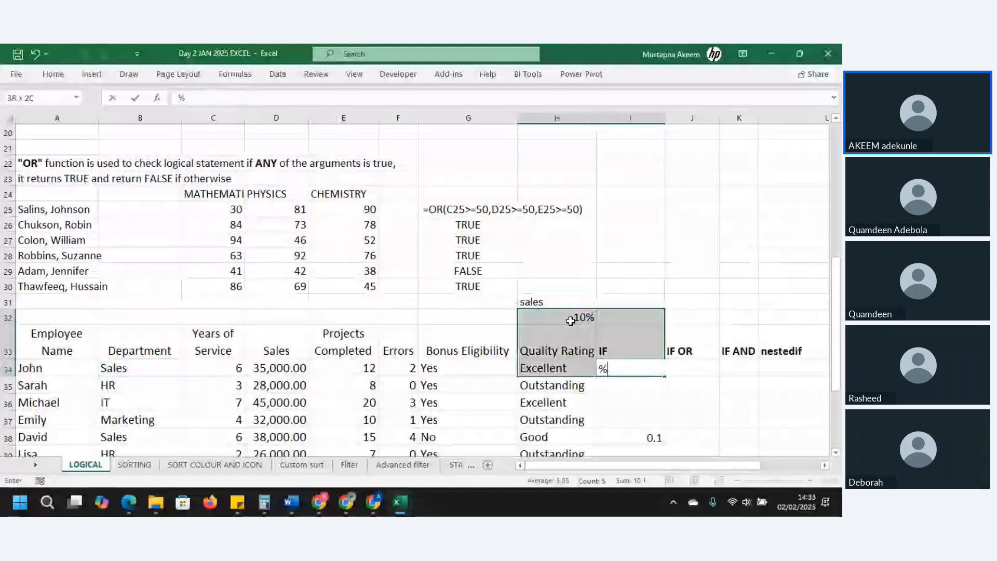
{"action": "left_click", "coordinate": [656, 425]}
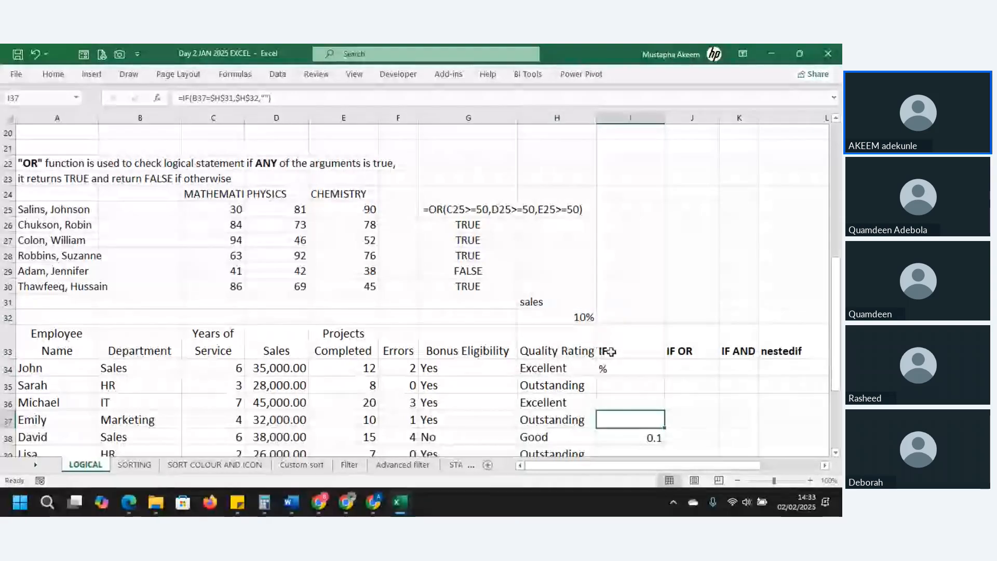
{"action": "key", "text": "ctrl+z"}
{"action": "key", "text": "ctrl+z"}
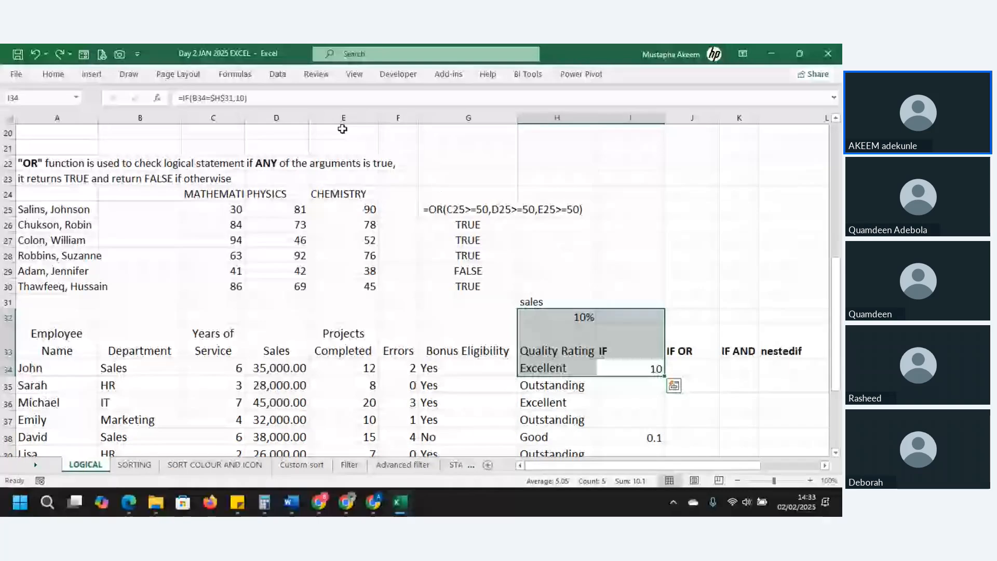
Complete the I34 formula as =IF(B34=$H$31,10%*D34,"") so Sales employees get 10% of their sales and others a blank.
{"action": "left_click", "coordinate": [279, 99]}
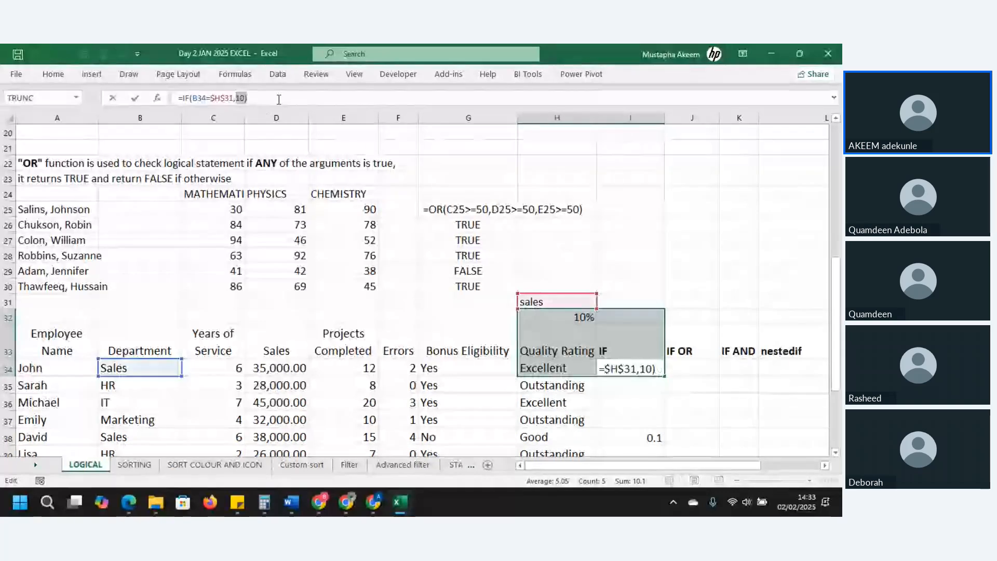
{"action": "key", "text": "BackSpace"}
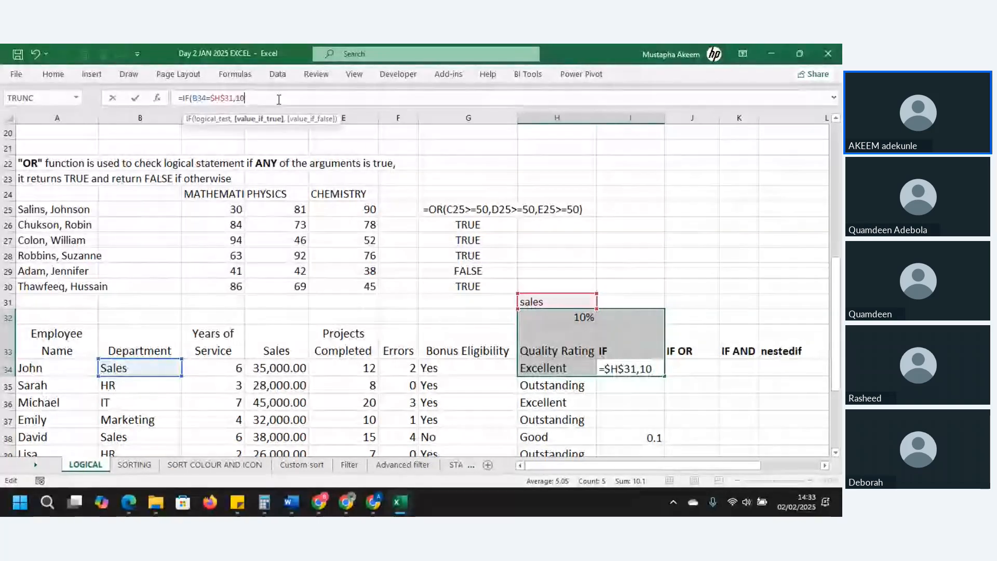
{"action": "type", "text": "%"}
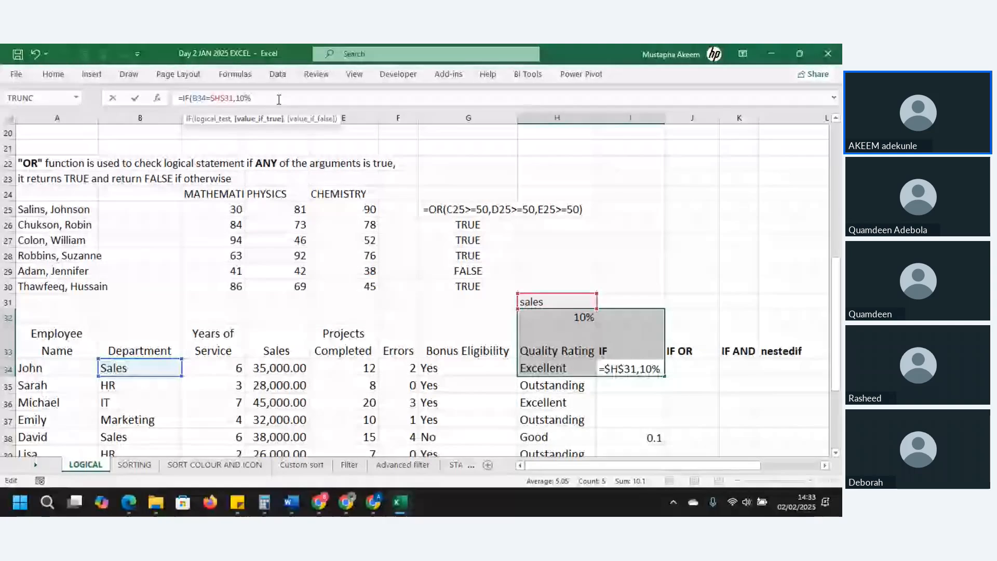
{"action": "type", "text": "*"}
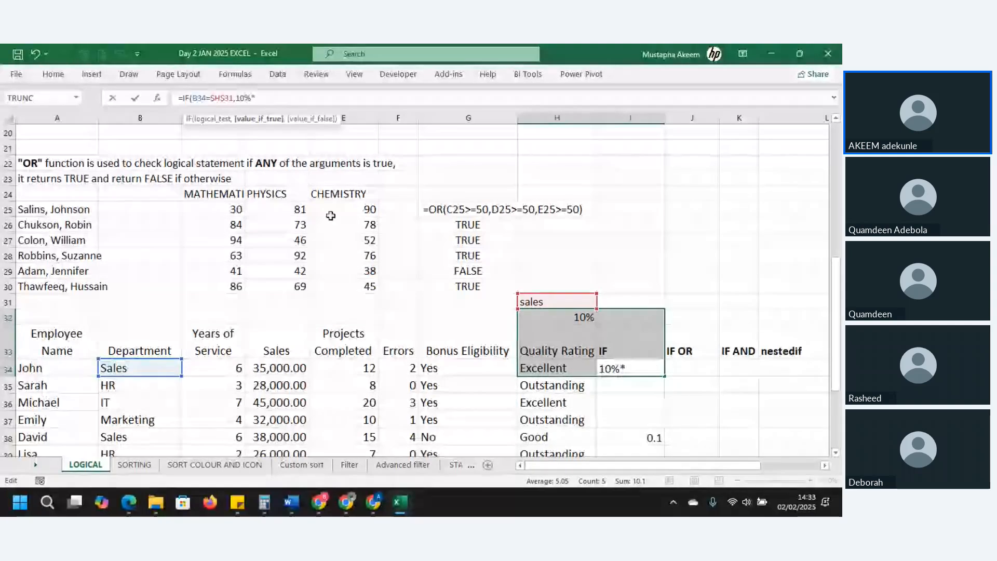
{"action": "left_click", "coordinate": [275, 369]}
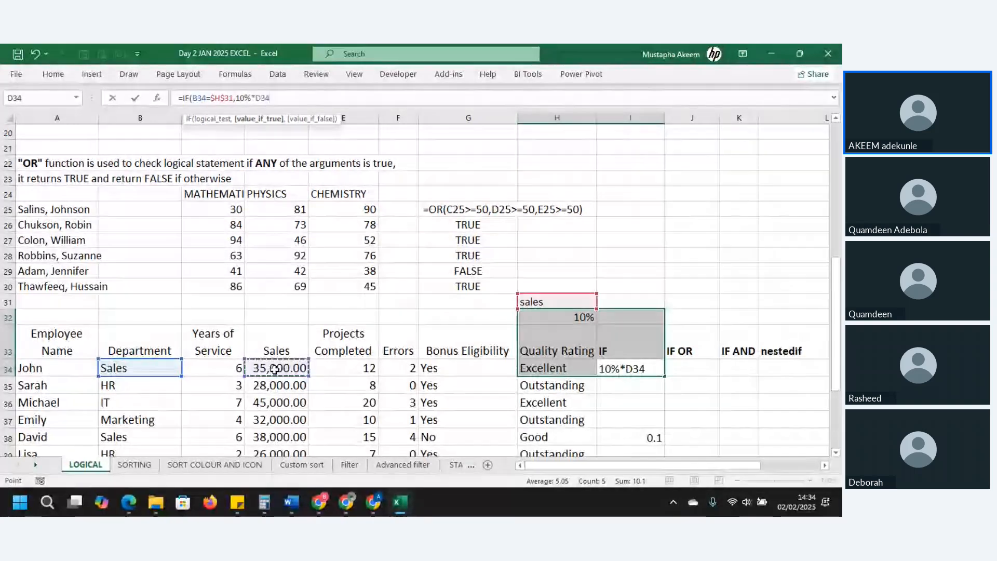
{"action": "type", "text": ","}
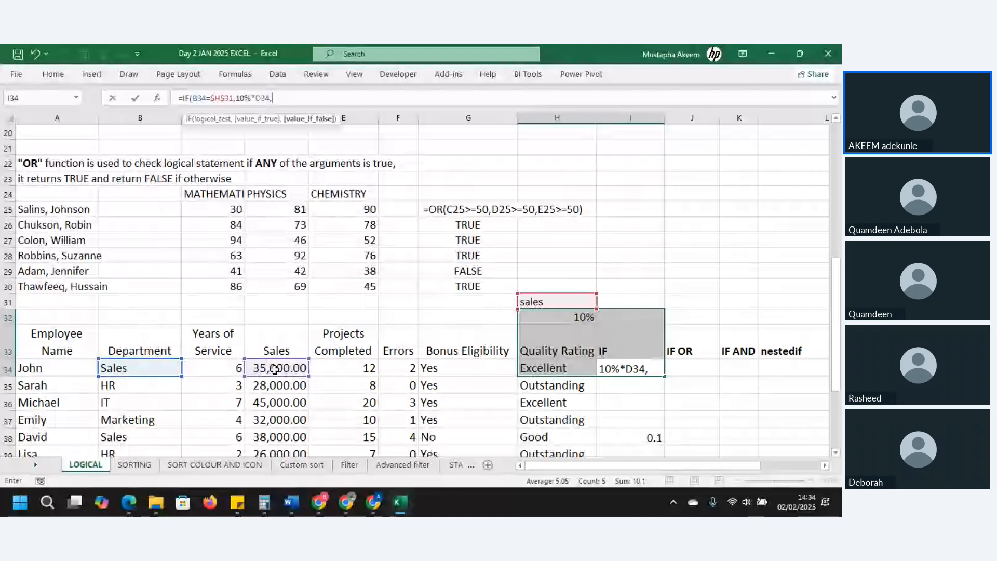
{"action": "type", "text": "\"\""}
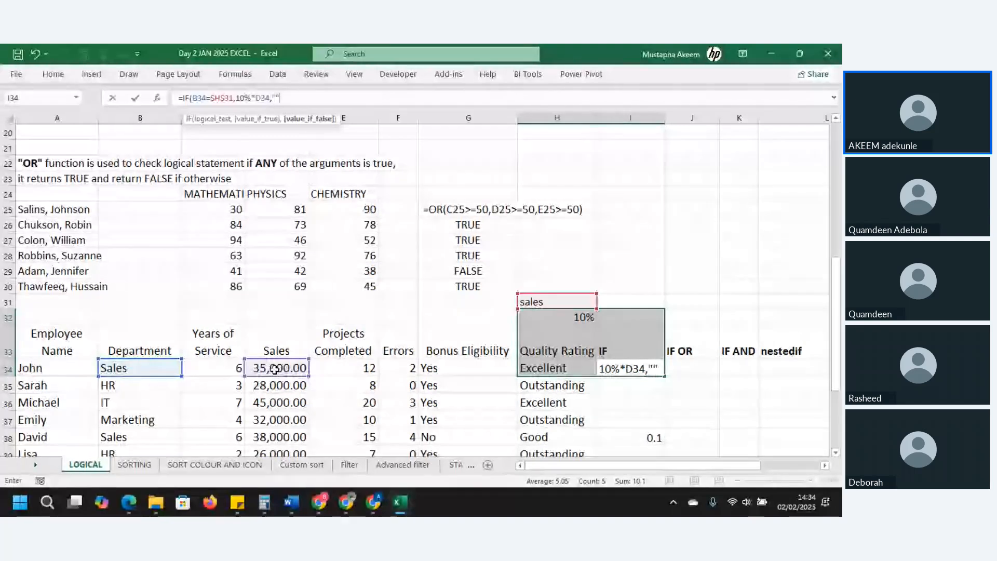
{"action": "type", "text": ")"}
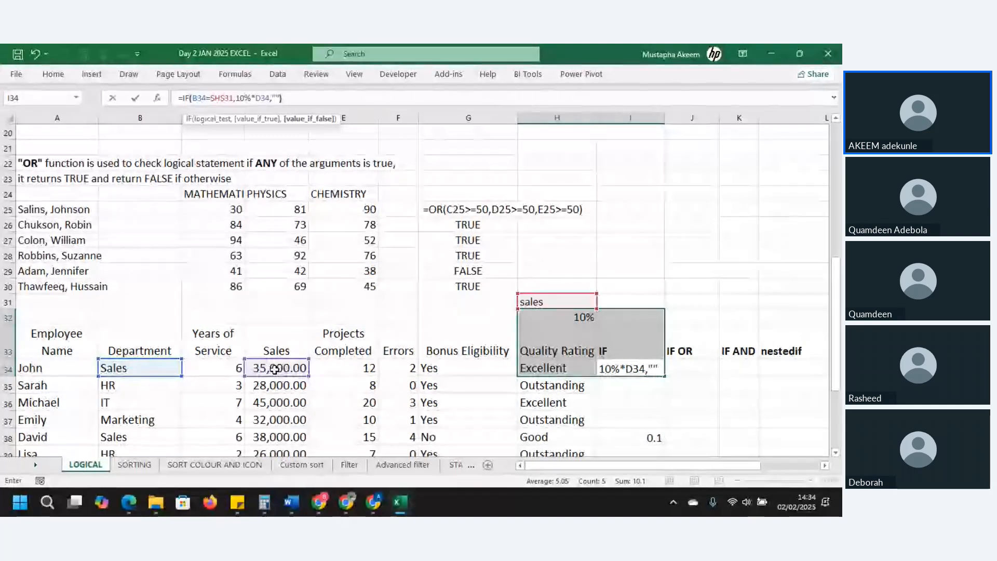
{"action": "key", "text": "Return"}
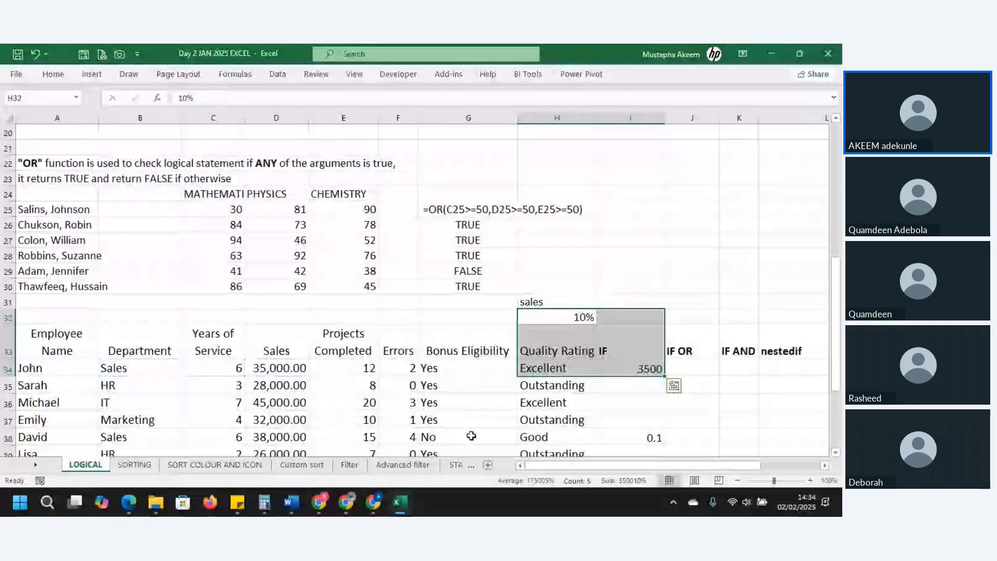
Fill the I34 formula down the IF column to row 43 and check the bonuses against the department criterion in H31.
{"action": "left_click", "coordinate": [628, 369]}
{"action": "double_click", "coordinate": [665, 374]}
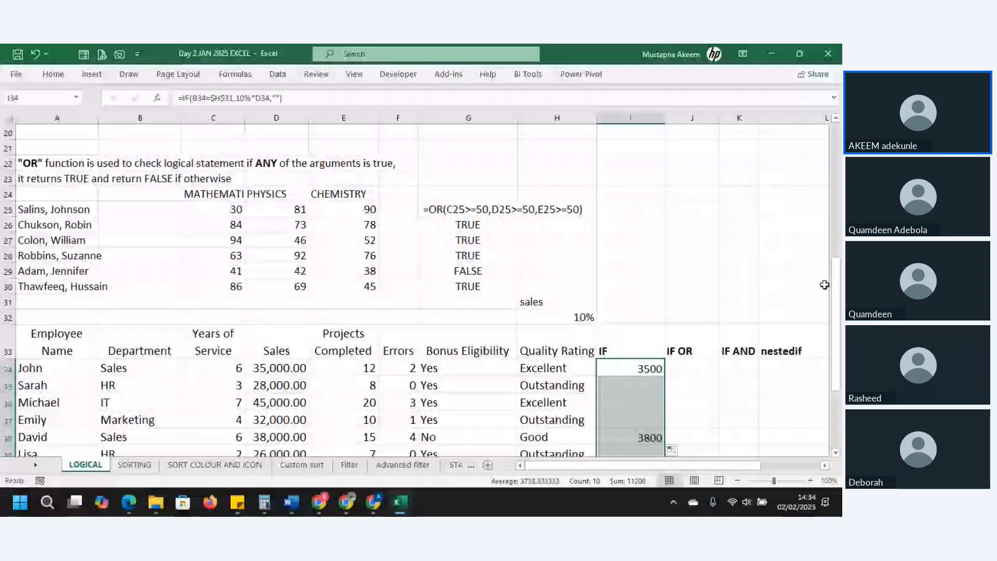
{"action": "left_click_drag", "start_coordinate": [835, 286], "coordinate": [835, 342]}
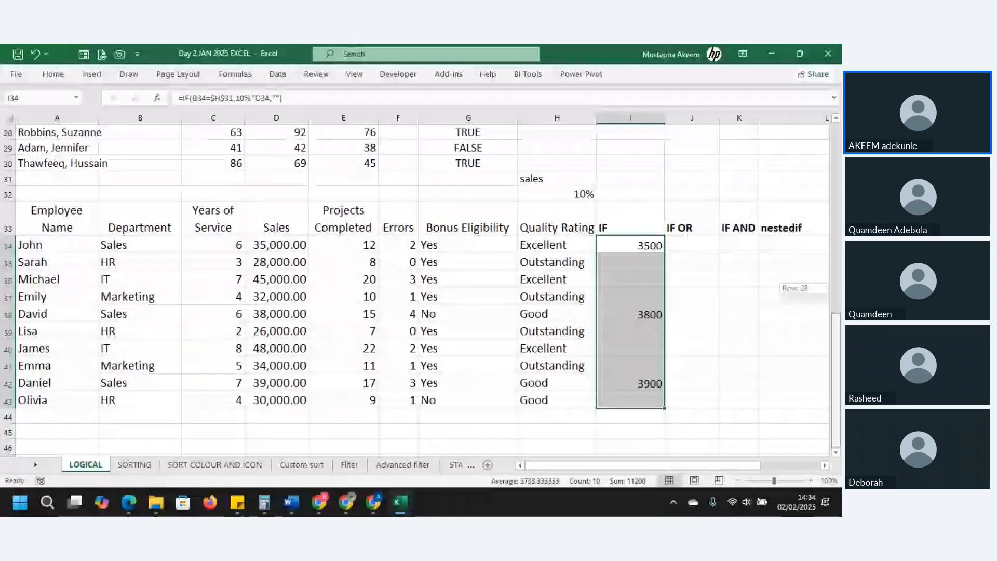
{"action": "scroll", "coordinate": [348, 425], "scroll_direction": "up", "scroll_amount": 3}
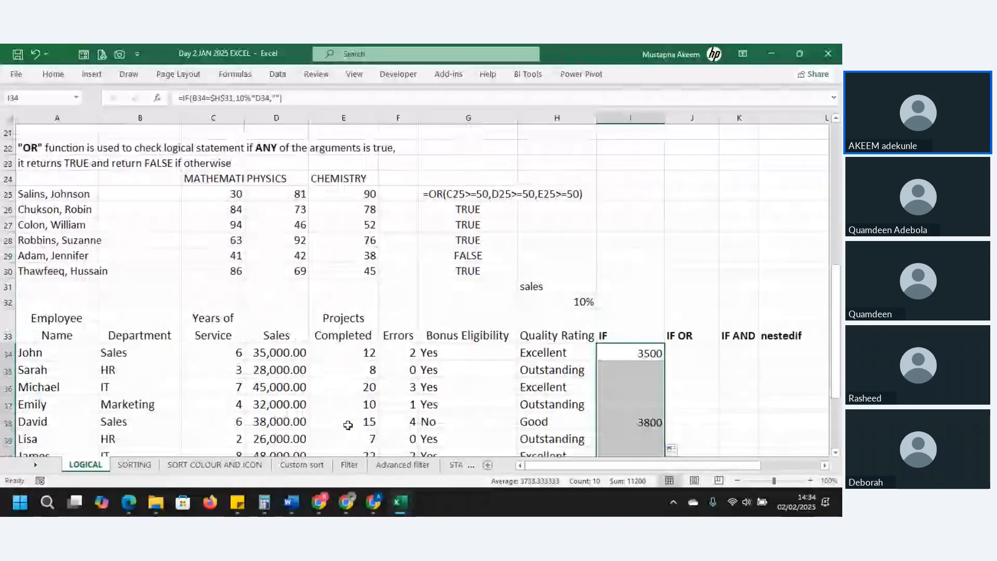
{"action": "left_click", "coordinate": [557, 286]}
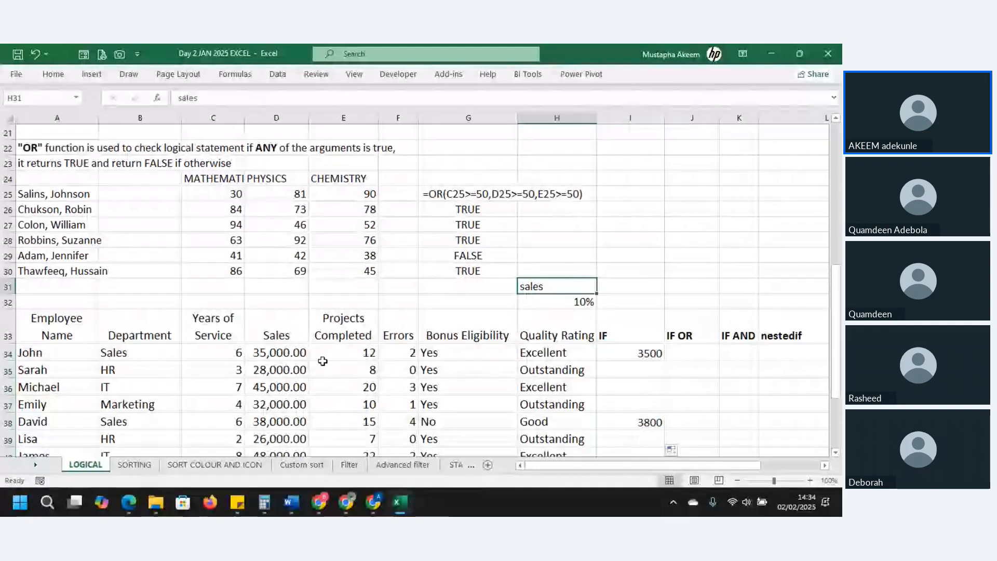
Note the IF OR criteria above its column, with "year > 4" in J28 and "project >10" in J29.
{"action": "left_click", "coordinate": [684, 251]}
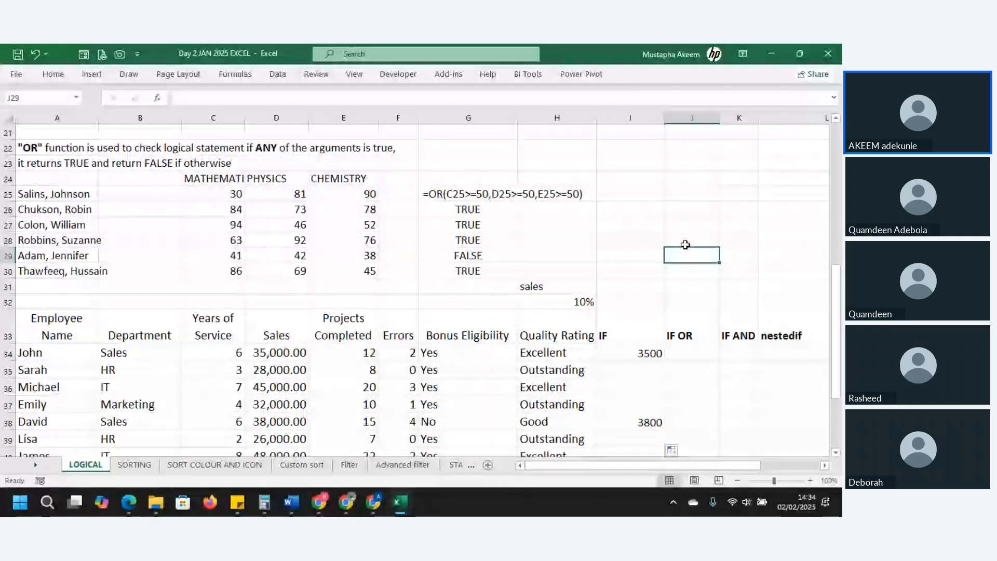
{"action": "left_click", "coordinate": [685, 244]}
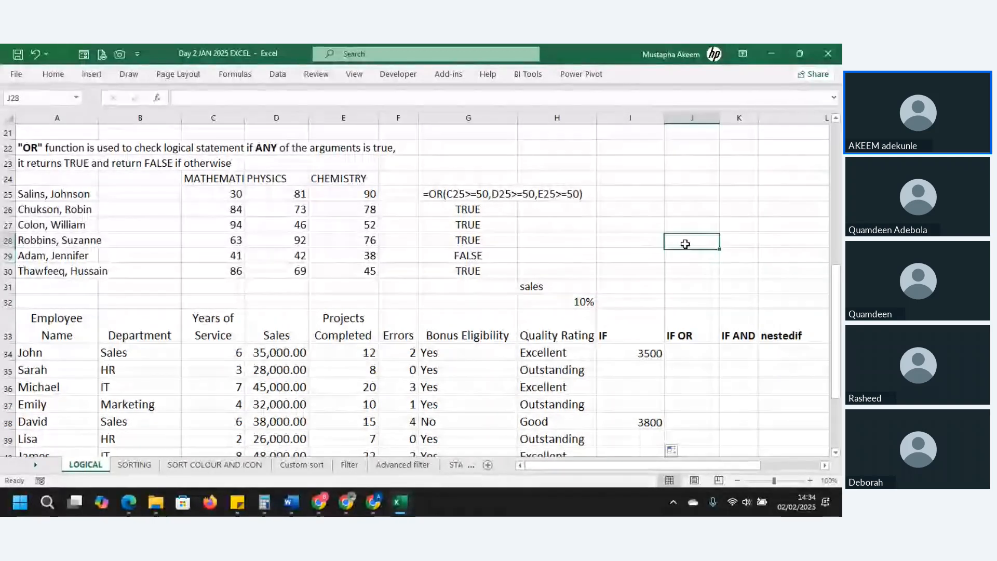
{"action": "type", "text": "year"}
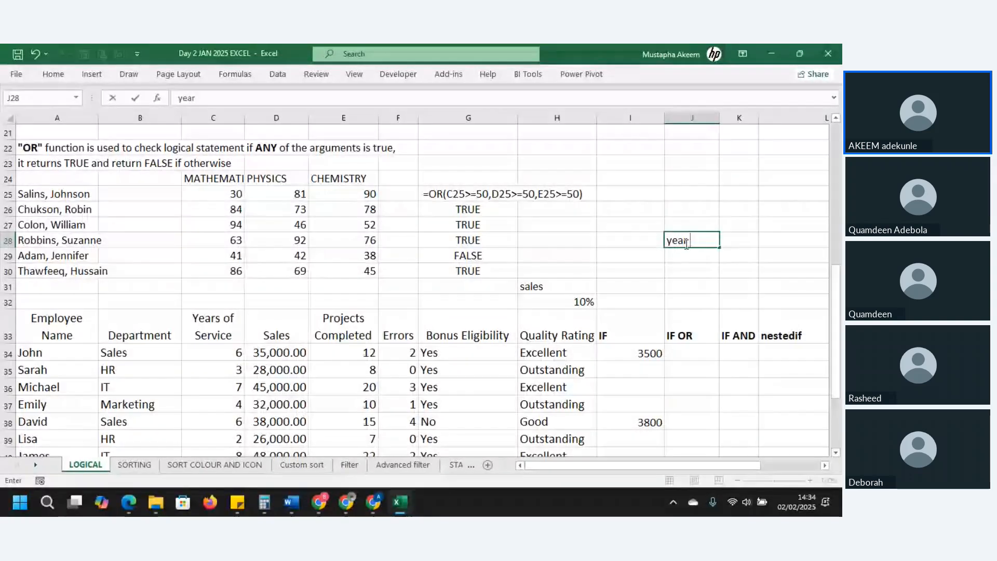
{"action": "type", "text": " >"}
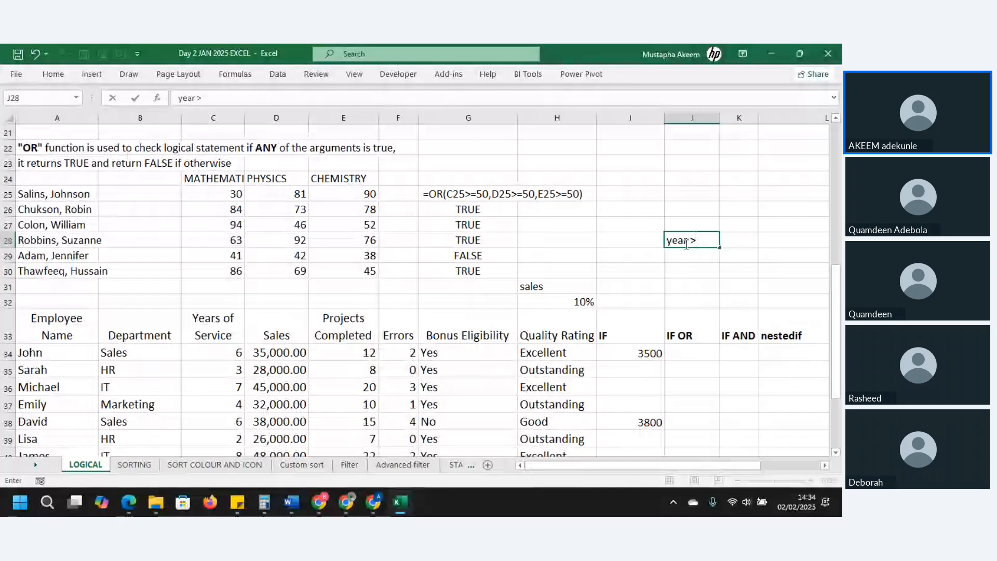
{"action": "type", "text": "4"}
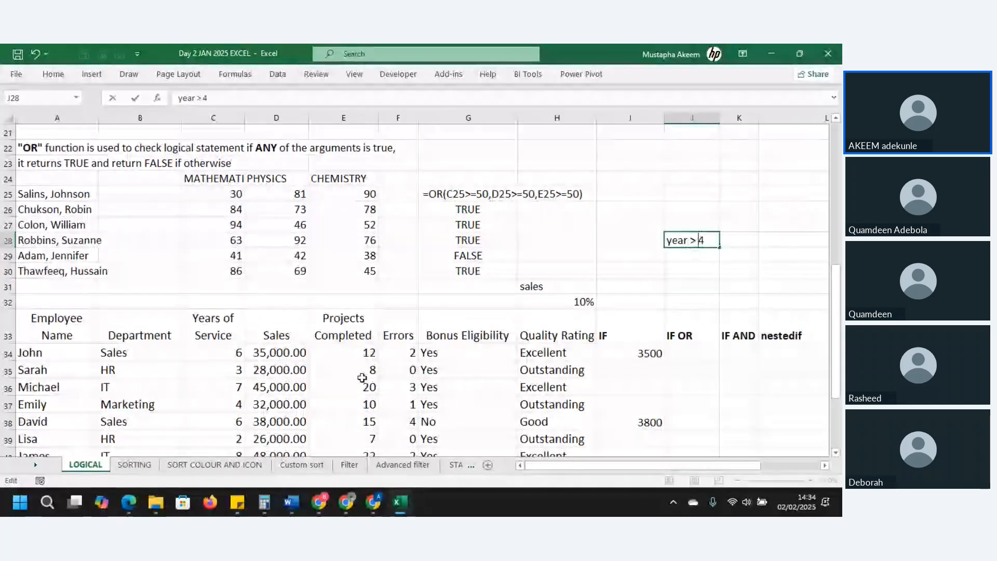
{"action": "left_click", "coordinate": [691, 256]}
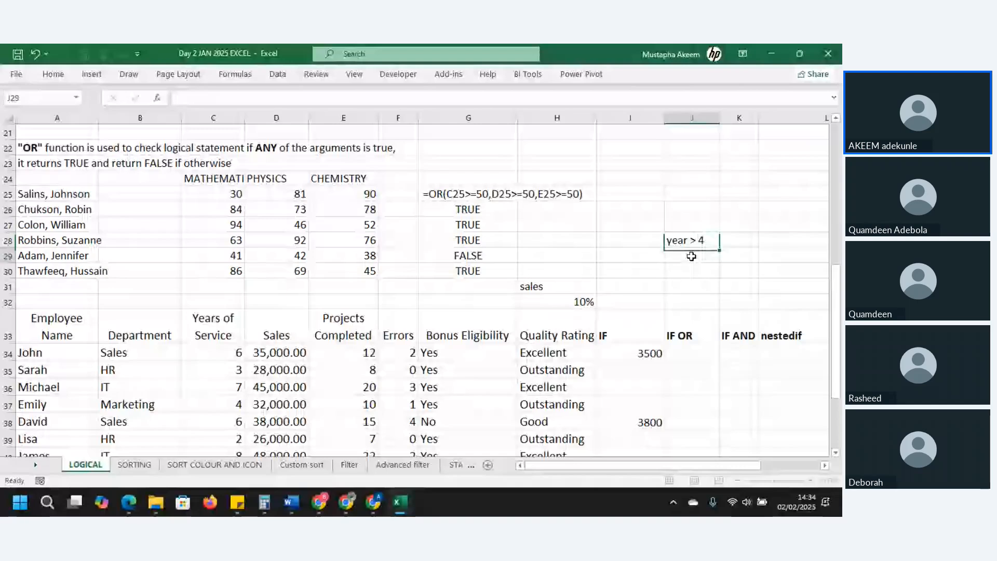
{"action": "type", "text": "ject"}
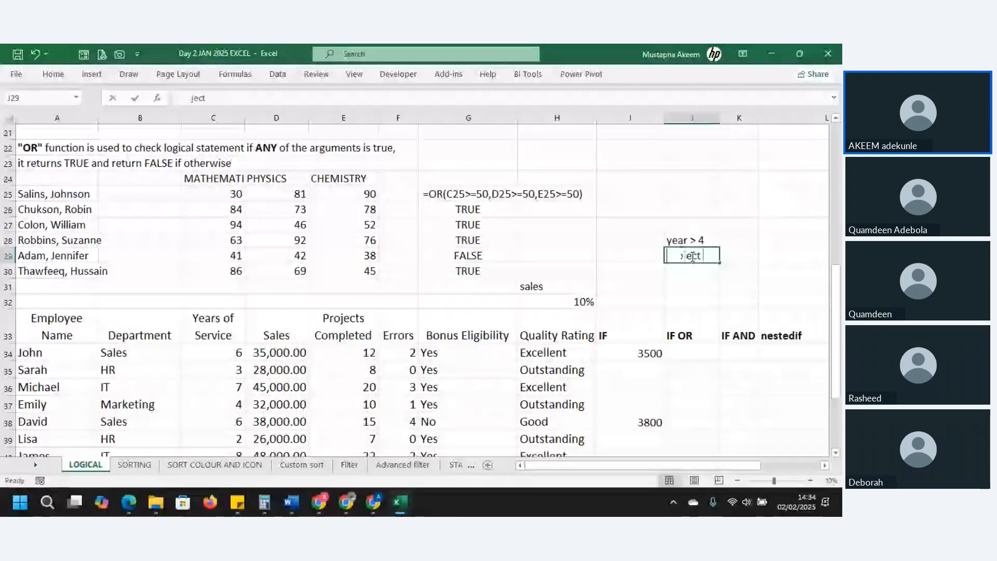
{"action": "type", "text": " >"}
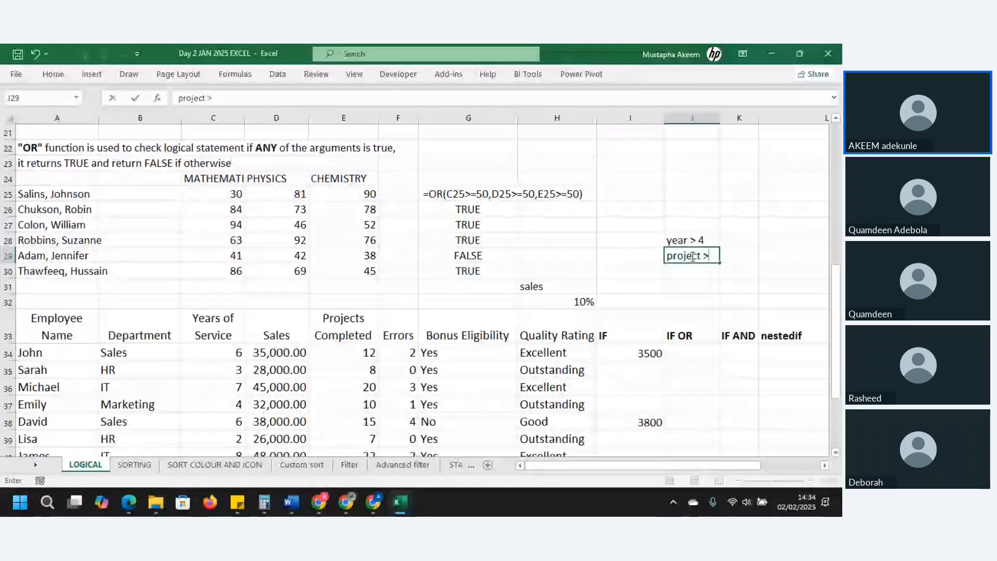
{"action": "type", "text": "10"}
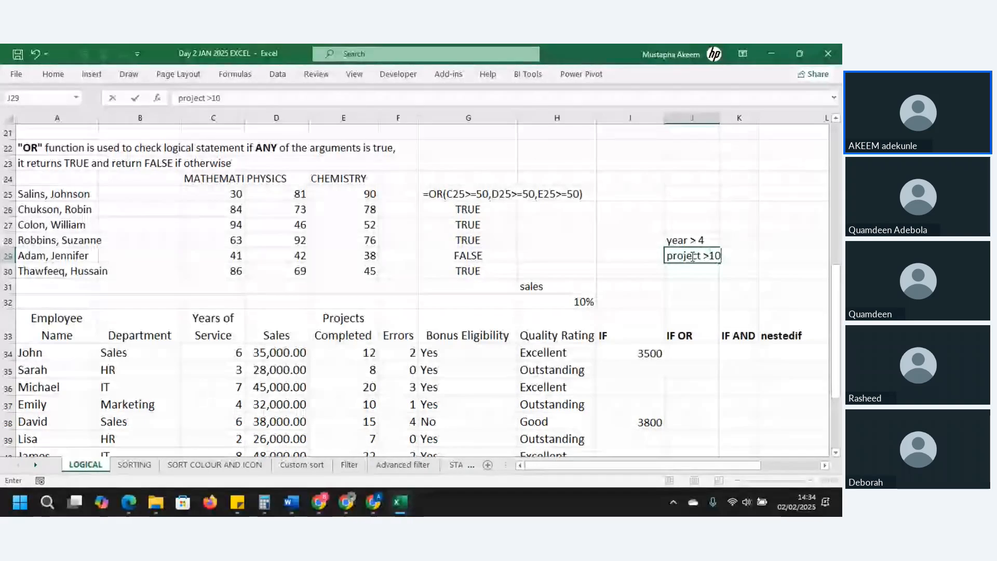
{"action": "key", "text": "Return"}
Enter the IF OR bonus rate of 10% in J31.
{"action": "key", "text": "Return"}
{"action": "type", "text": "10"}
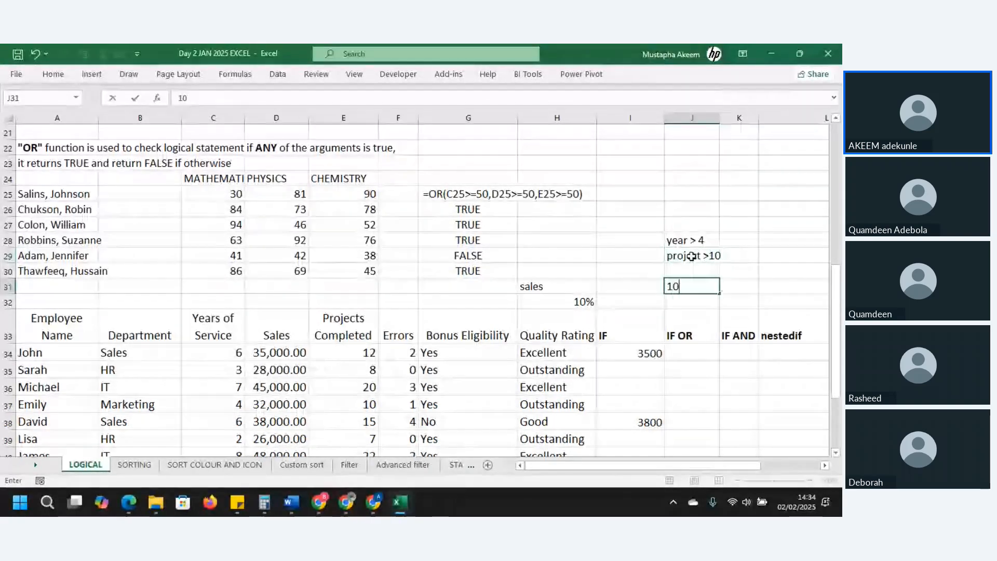
{"action": "type", "text": "%"}
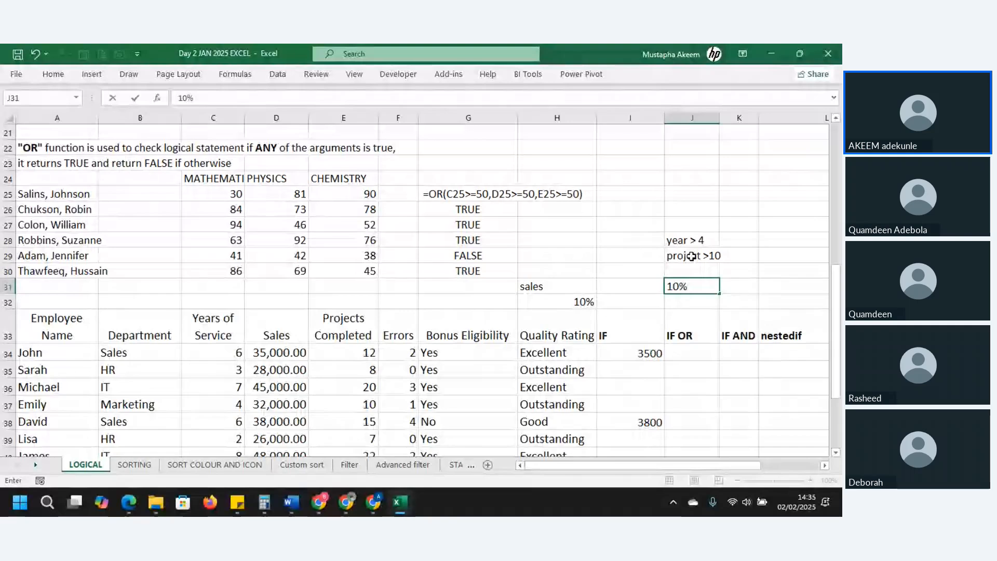
{"action": "key", "text": "Return"}
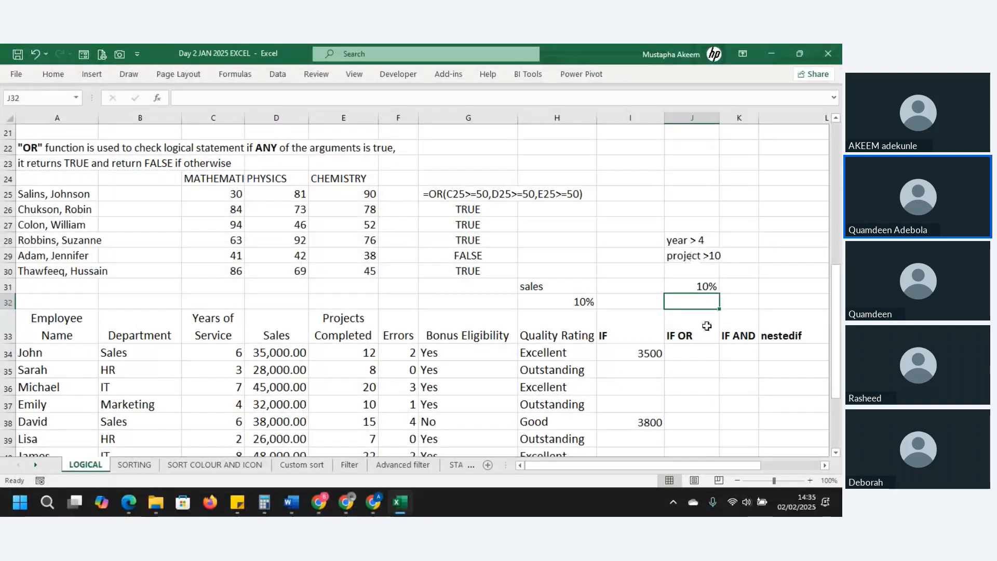
Review the year and project criteria in J28 and J29 against the IF OR column heading.
{"action": "left_click", "coordinate": [706, 326]}
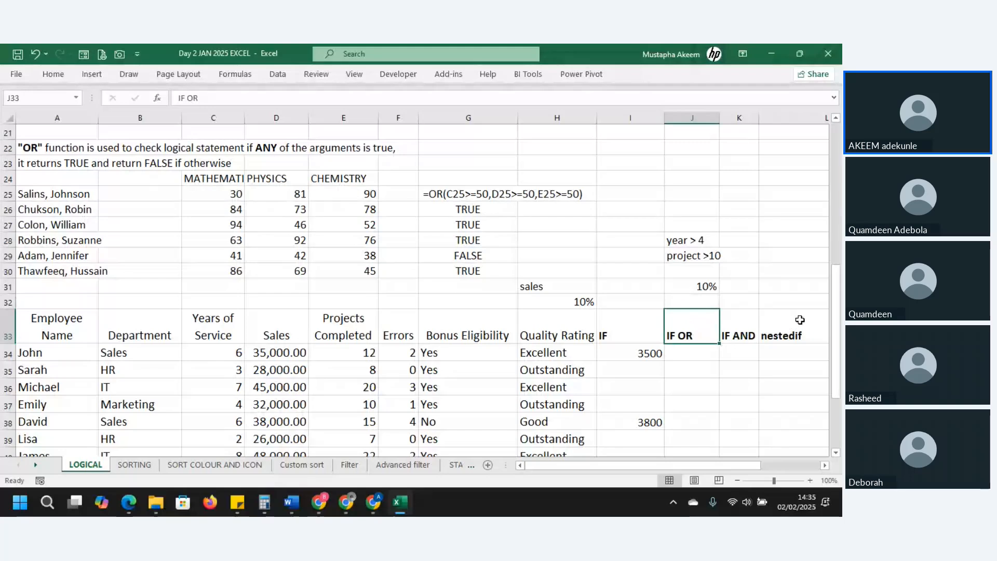
{"action": "key", "text": "alt+Tab"}
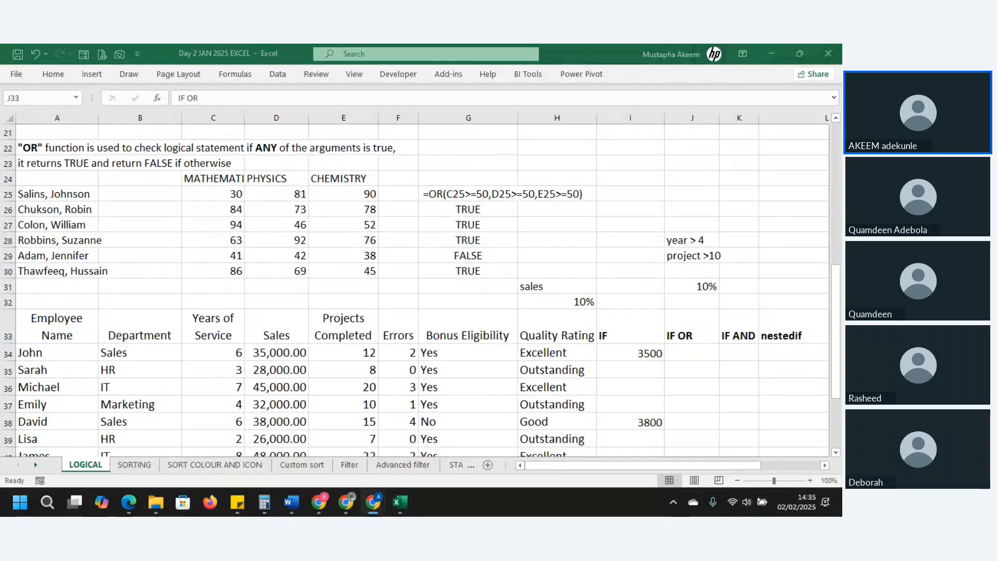
{"action": "key", "text": "alt+Tab"}
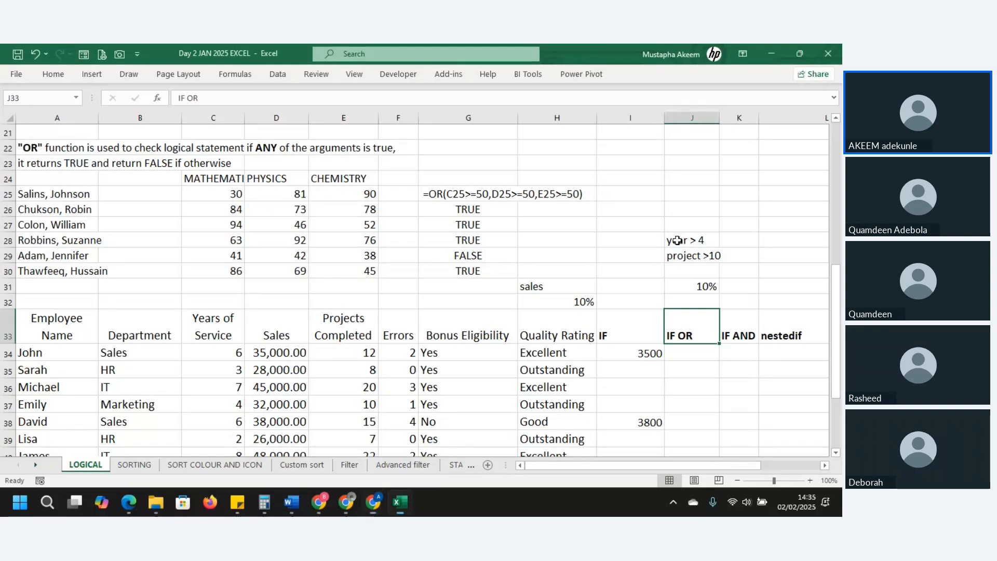
{"action": "key", "text": "Up"}
{"action": "key", "text": "Up"}
{"action": "key", "text": "Up"}
{"action": "key", "text": "Up"}
{"action": "key", "text": "Up"}
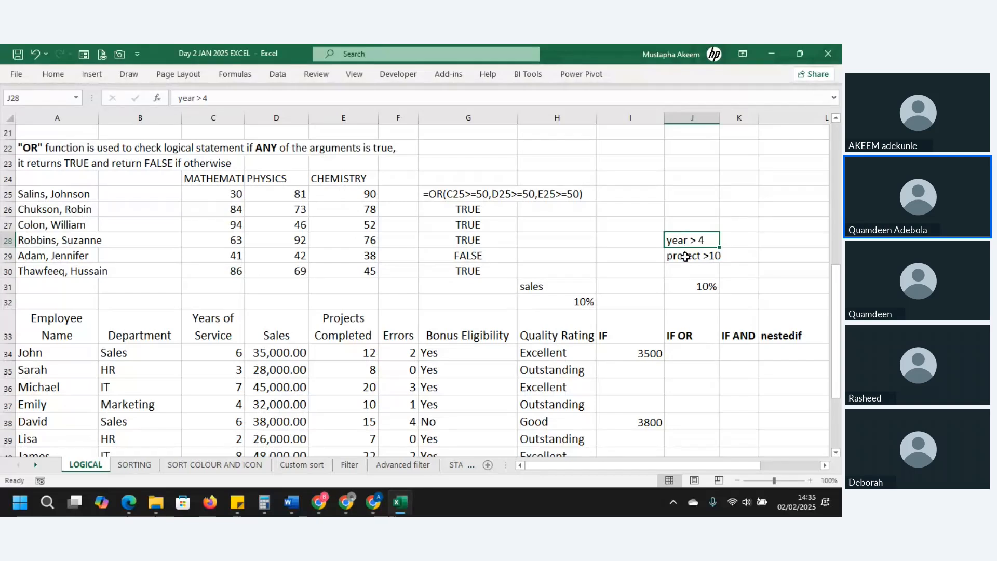
{"action": "left_click", "coordinate": [686, 257]}
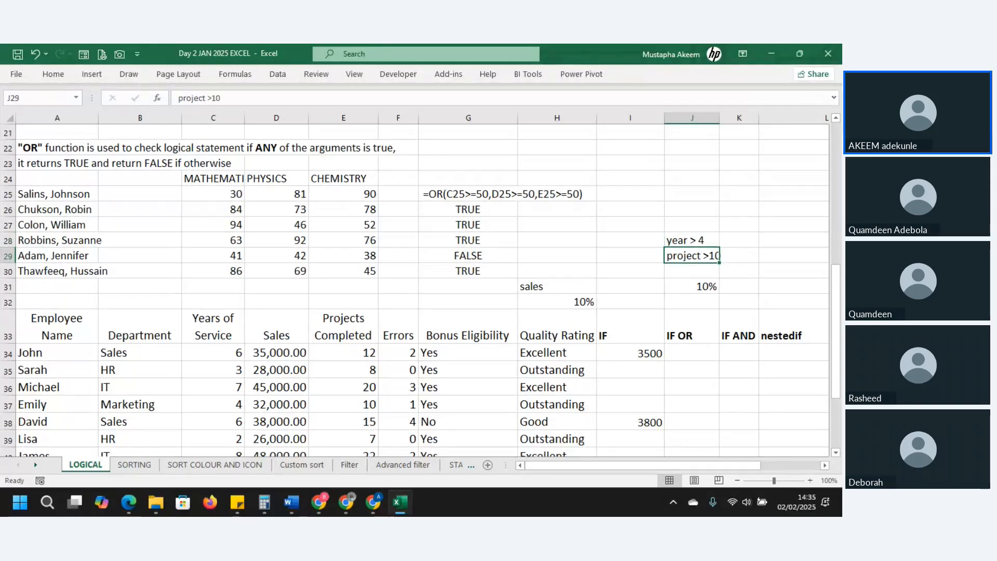
{"action": "key", "text": "alt+Tab"}
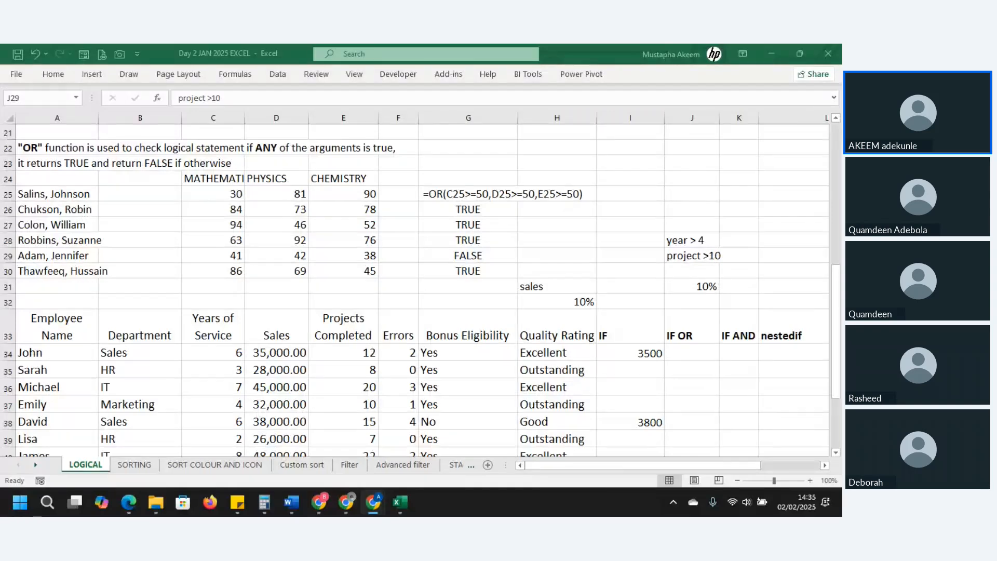
{"action": "left_click", "coordinate": [683, 337]}
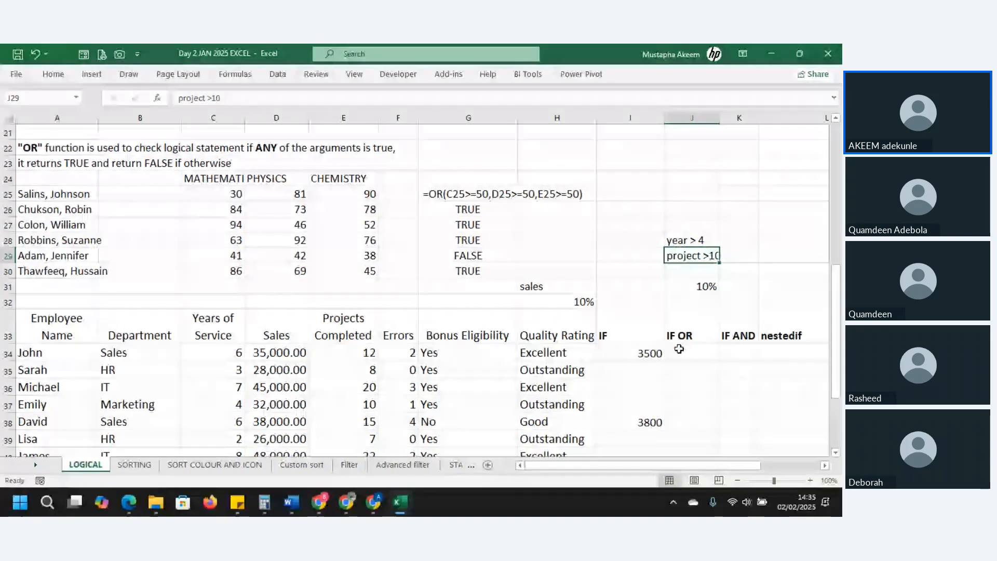
Enter the test =OR(C34>5,E34>10) in J34 to check years of service and projects completed.
{"action": "left_click", "coordinate": [684, 352]}
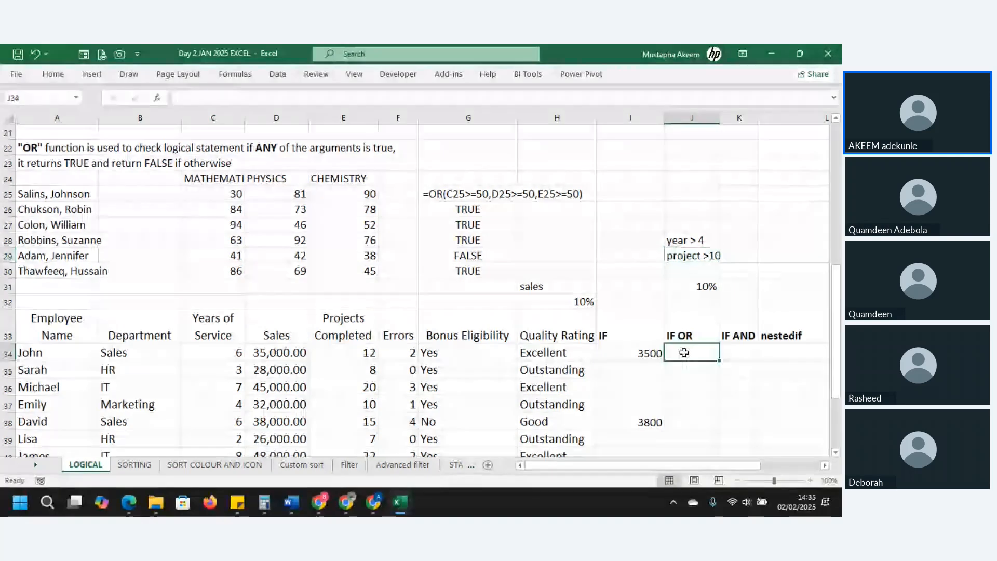
{"action": "type", "text": "="}
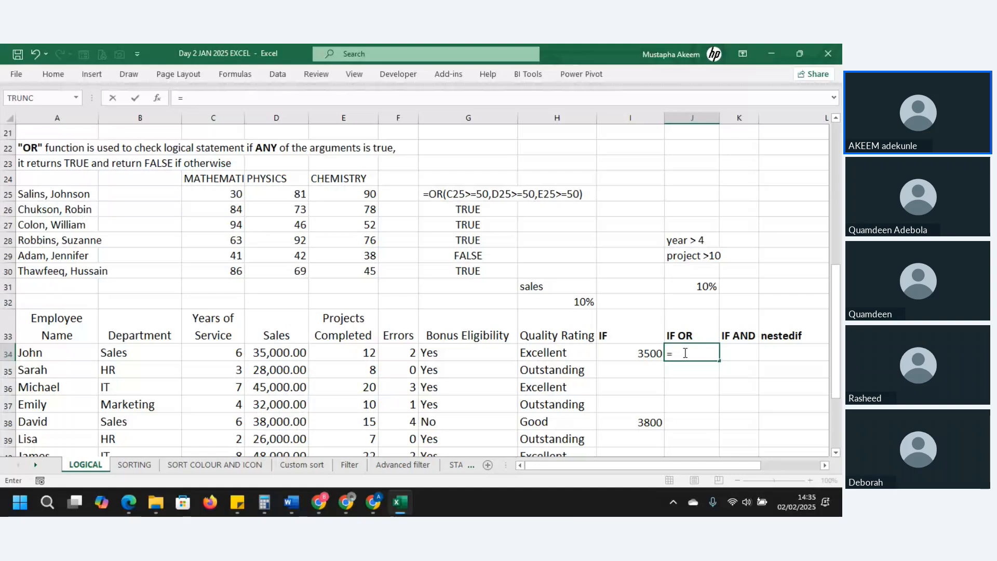
{"action": "type", "text": "or"}
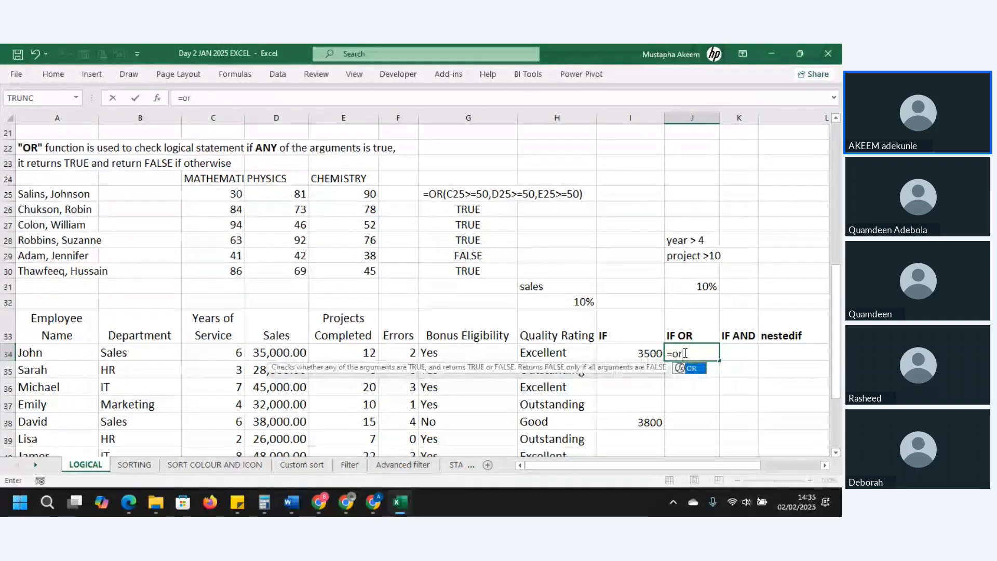
{"action": "key", "text": "Tab"}
{"action": "left_click", "coordinate": [221, 354]}
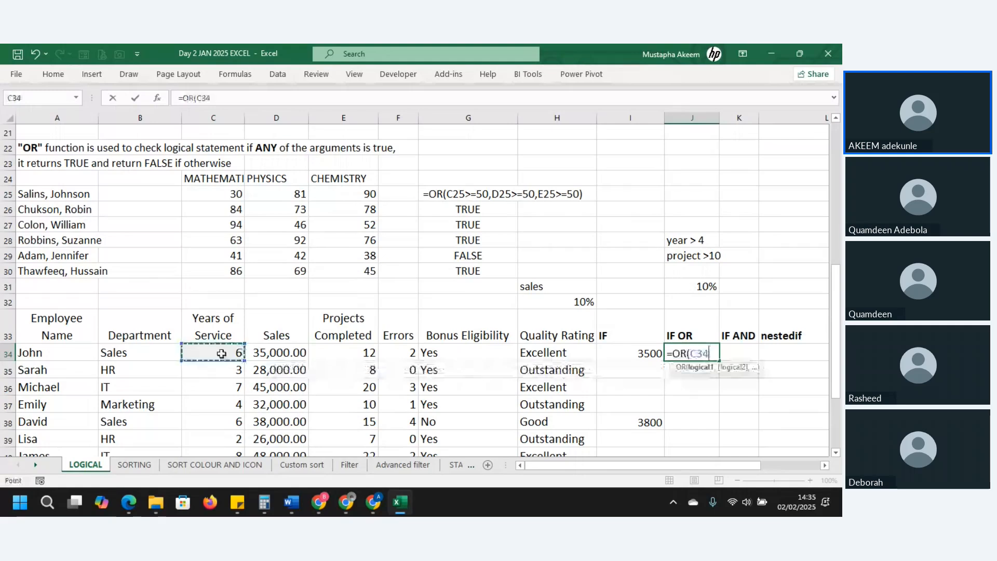
{"action": "type", "text": ">"}
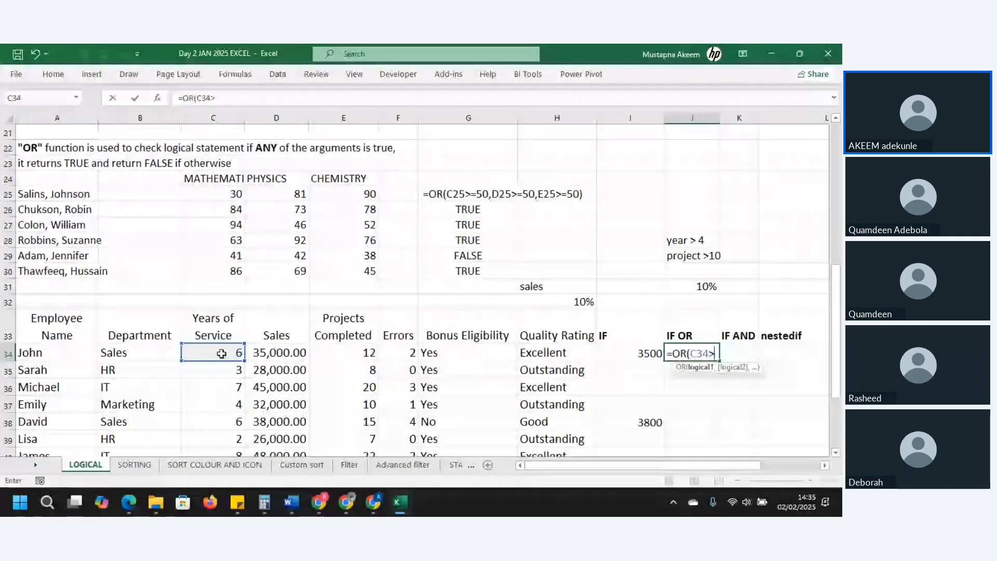
{"action": "type", "text": "5,"}
{"action": "left_click", "coordinate": [340, 356]}
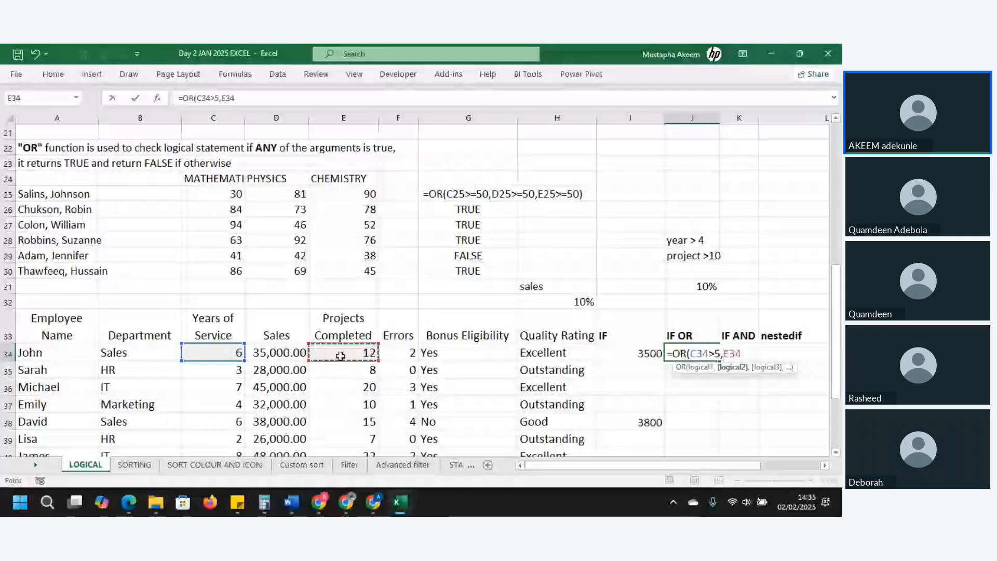
{"action": "type", "text": ">10)"}
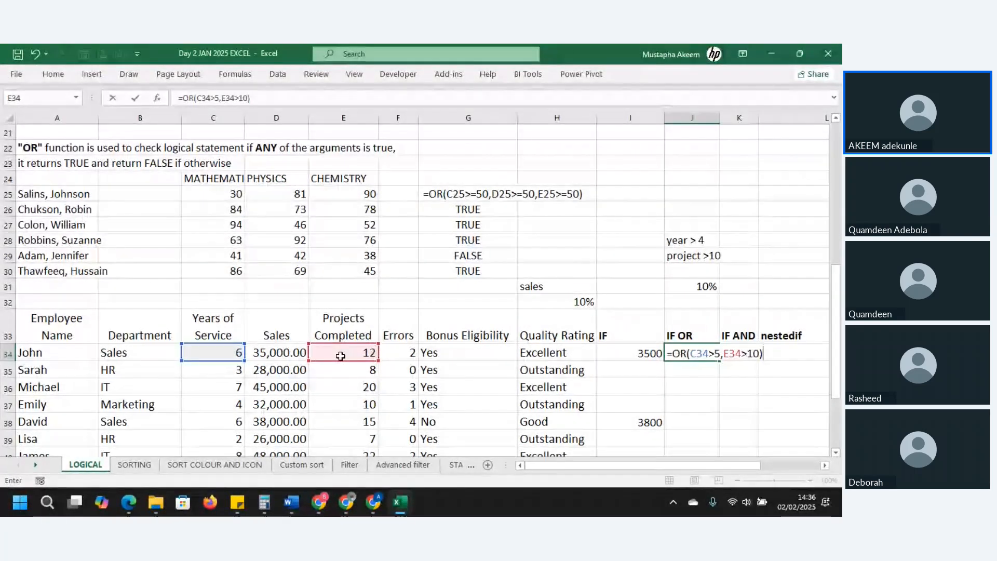
{"action": "key", "text": "Return"}
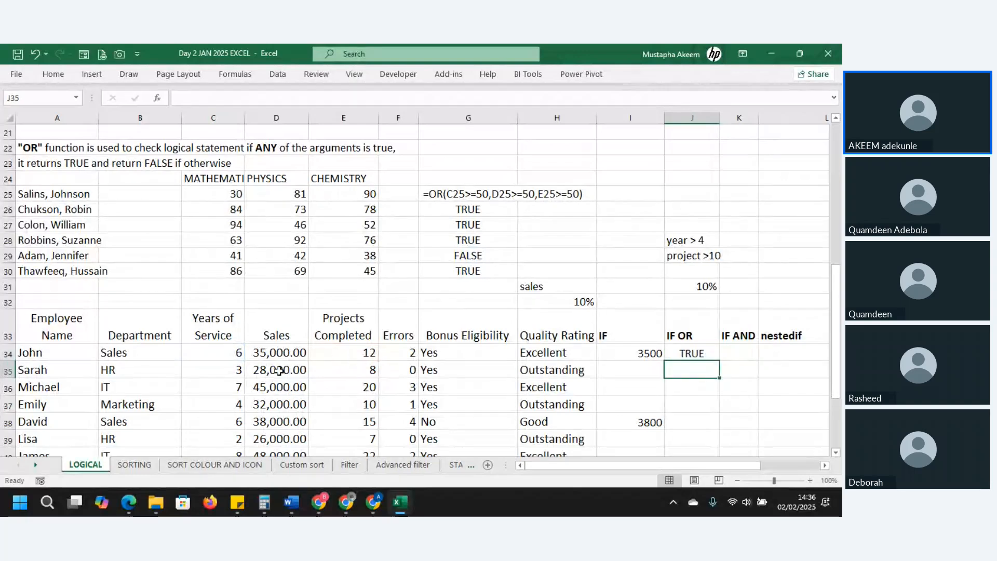
Copy the OR test from J34 to J35 and check both rows against their years of service and projects completed.
{"action": "left_click", "coordinate": [233, 356]}
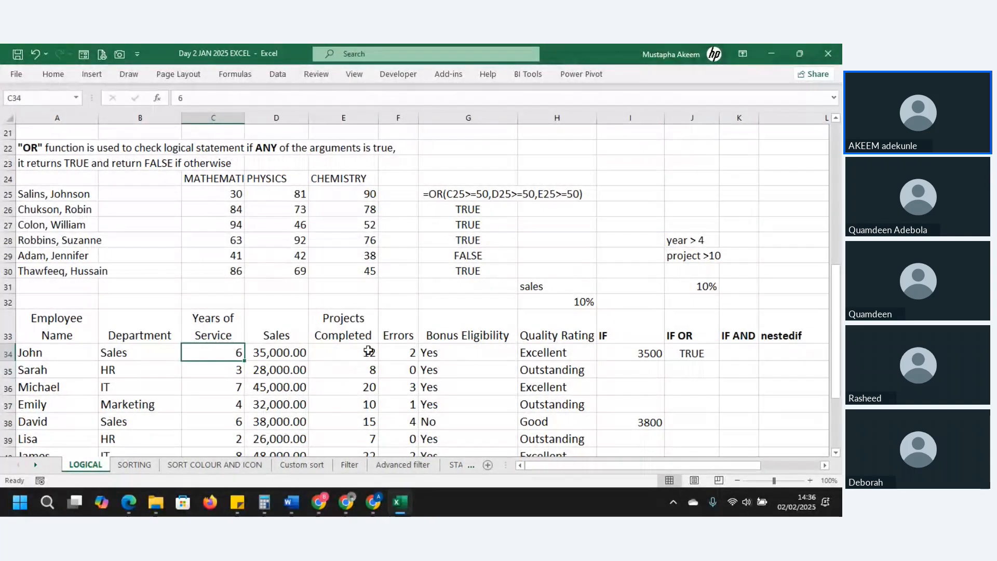
{"action": "left_click", "coordinate": [369, 351]}
{"action": "left_click", "coordinate": [693, 353]}
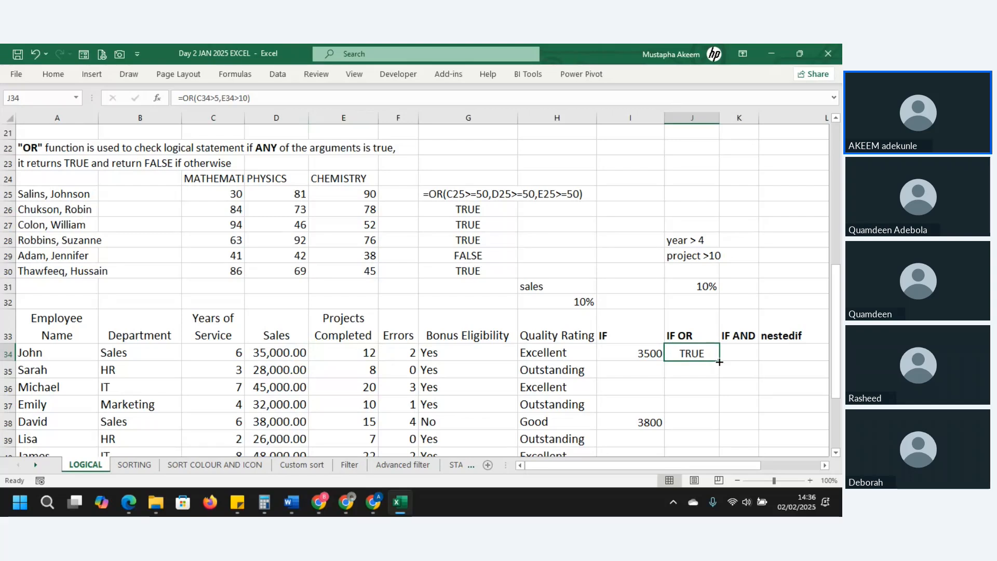
{"action": "left_click_drag", "start_coordinate": [720, 362], "coordinate": [718, 376]}
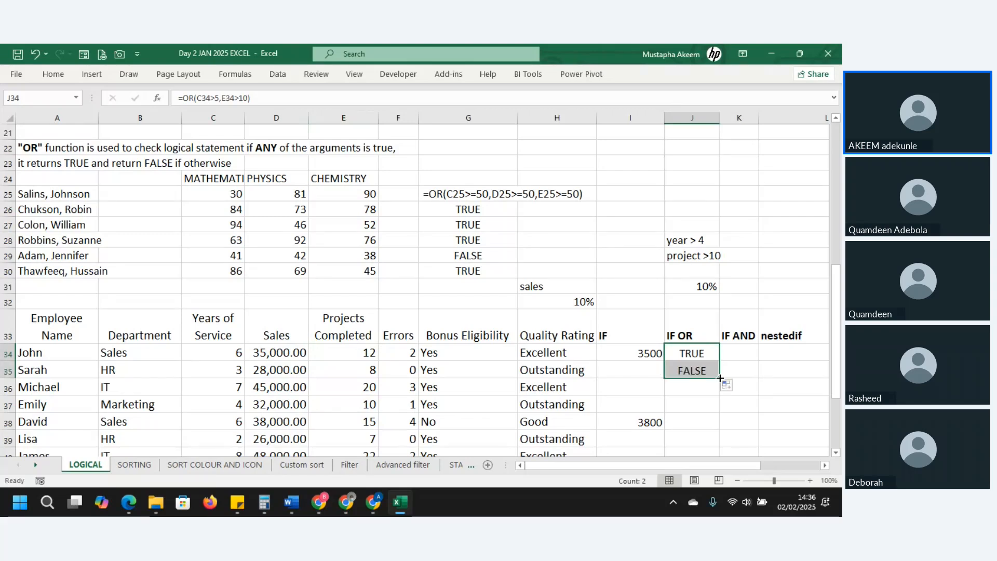
{"action": "left_click", "coordinate": [695, 371]}
{"action": "left_click", "coordinate": [364, 370]}
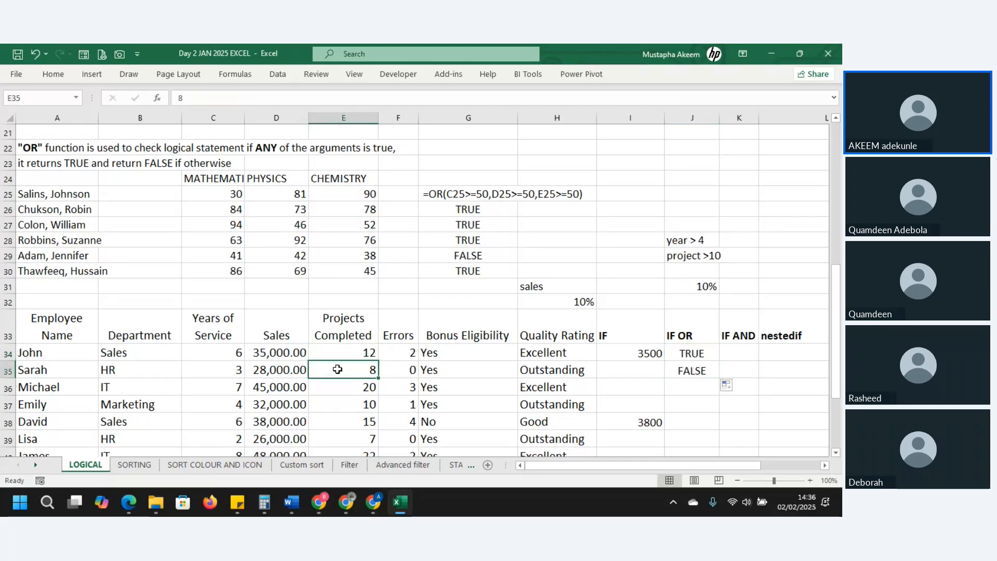
{"action": "left_click", "coordinate": [237, 370]}
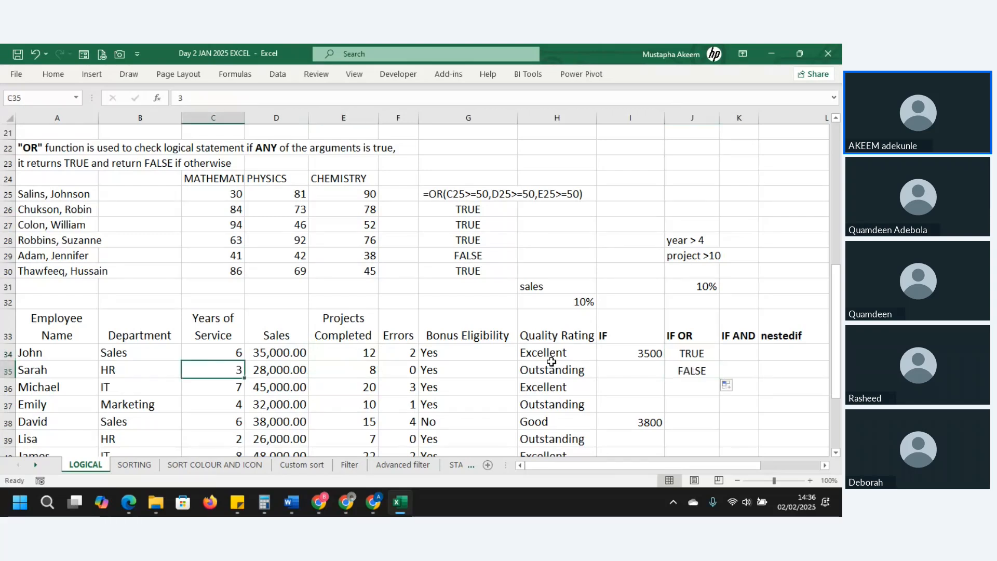
Wrap the OR test in J34 in an IF function so that it serves as the logical test.
{"action": "left_click", "coordinate": [696, 351]}
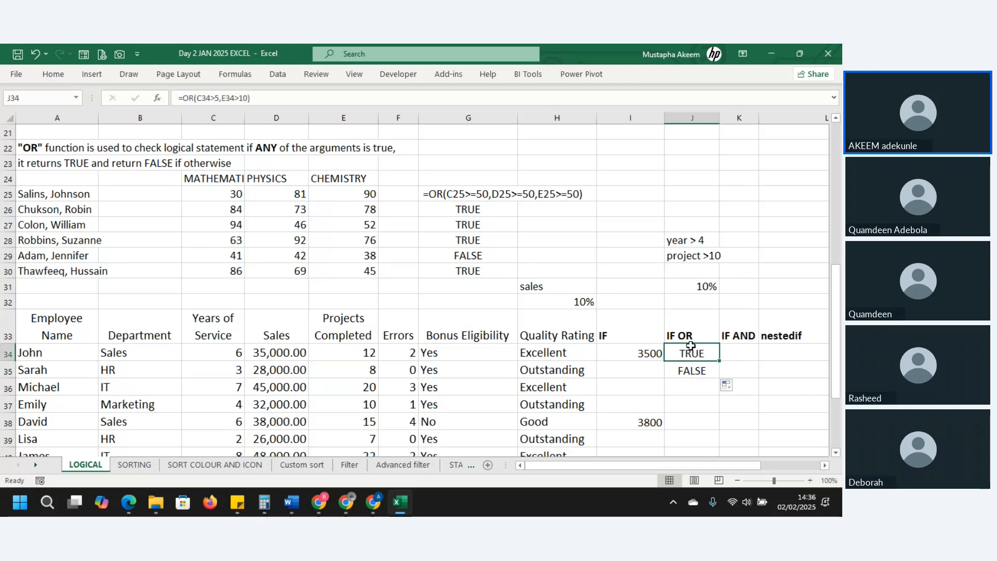
{"action": "left_click", "coordinate": [186, 96]}
{"action": "type", "text": "if"}
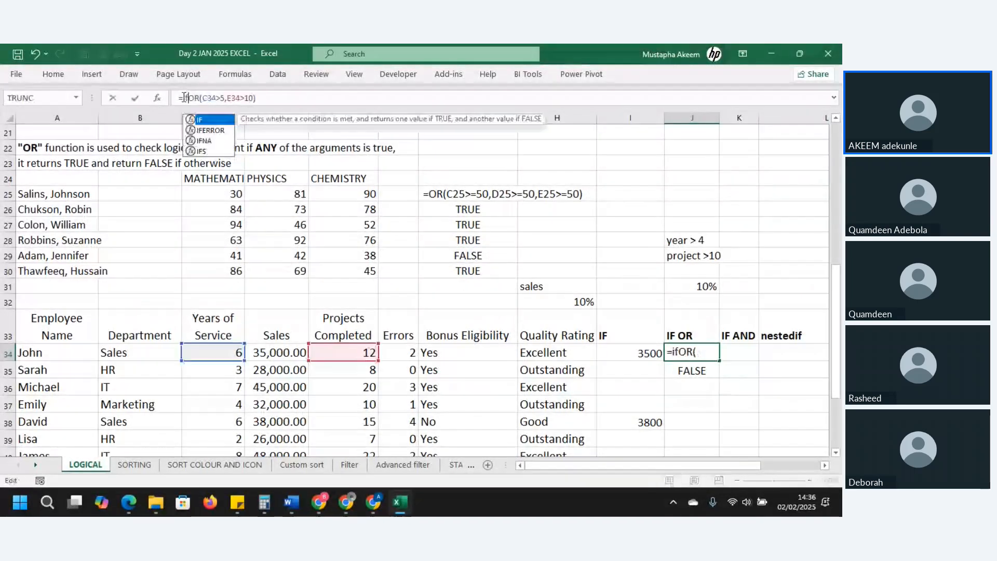
{"action": "type", "text": "("}
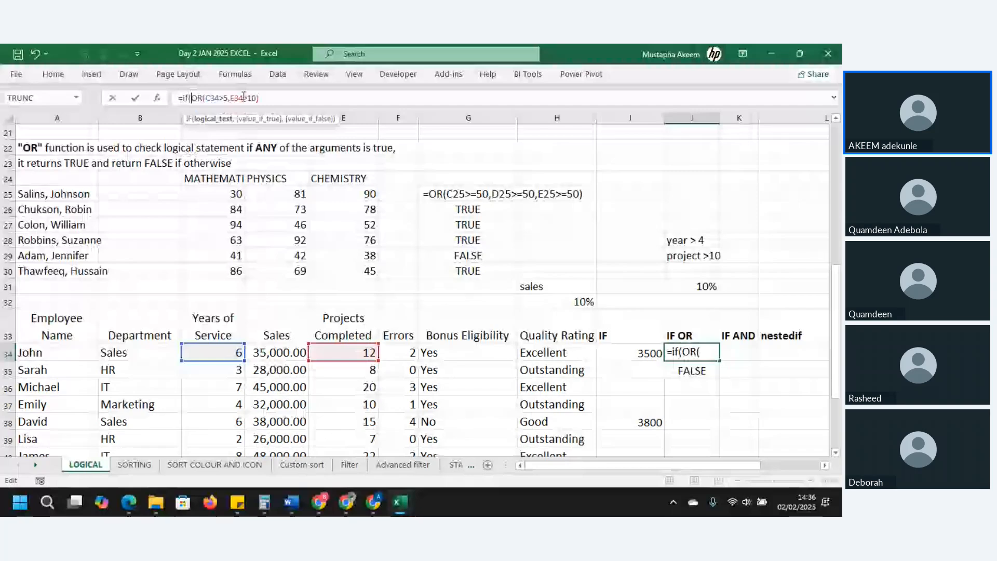
{"action": "left_click", "coordinate": [263, 99]}
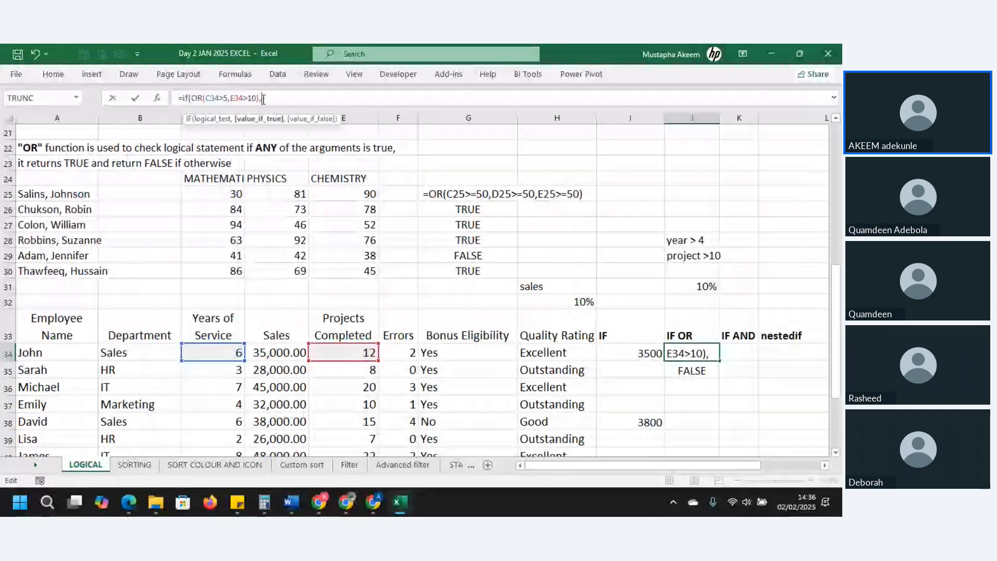
{"action": "type", "text": ","}
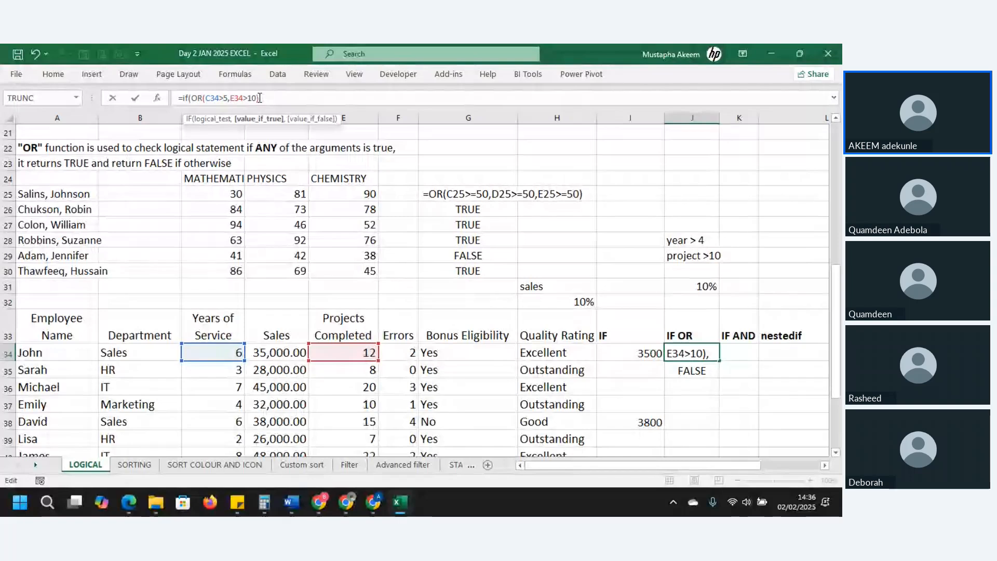
{"action": "left_click_drag", "start_coordinate": [260, 99], "coordinate": [192, 94]}
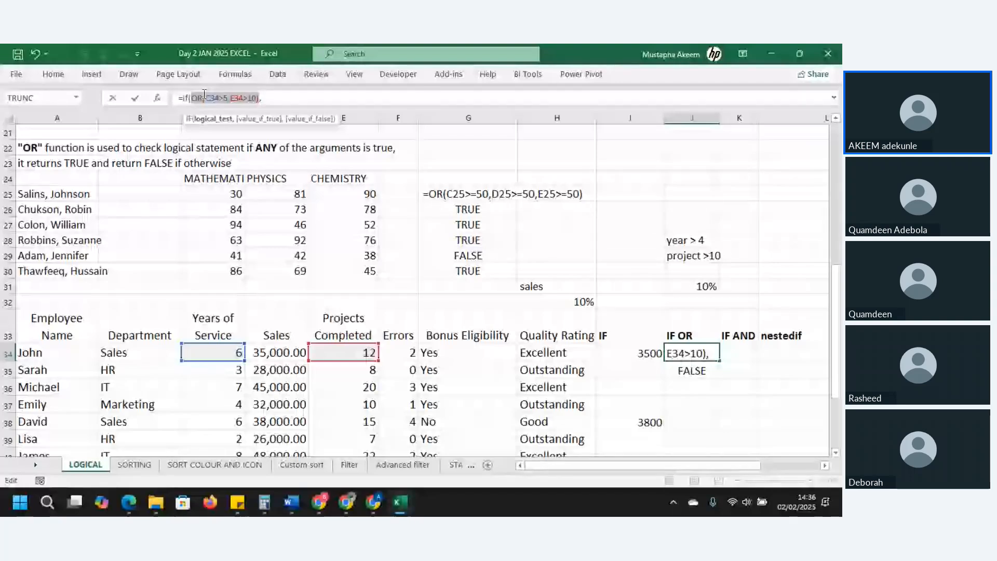
{"action": "left_click", "coordinate": [276, 98]}
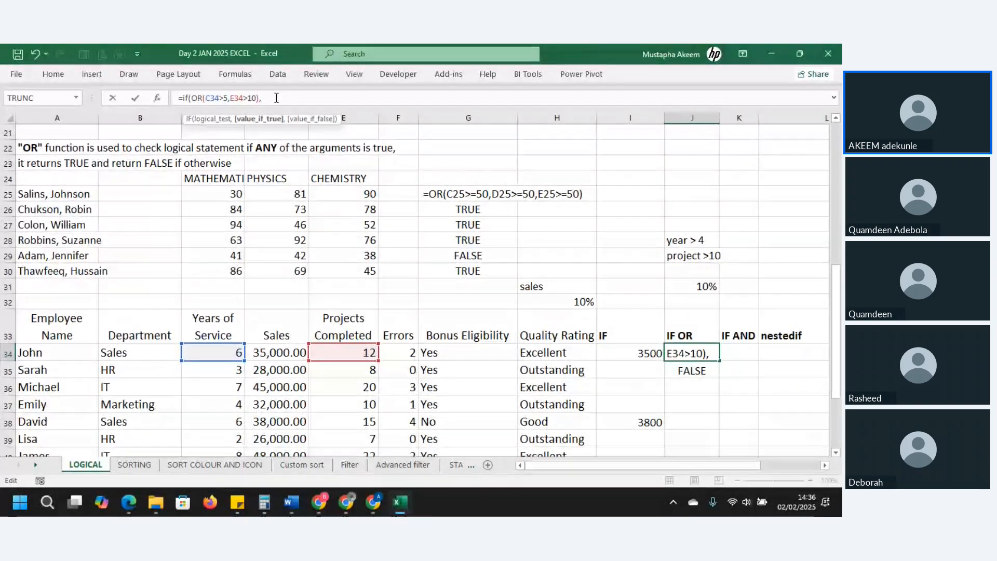
Set the IF function's true result to $J$31*D34, with an absolute reference to the bonus rate.
{"action": "left_click", "coordinate": [696, 287]}
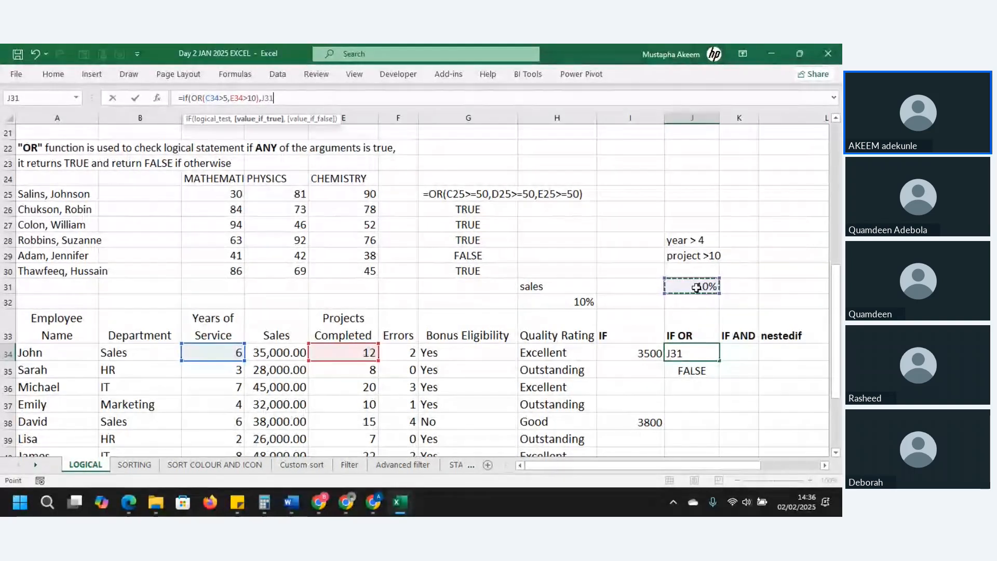
{"action": "key", "text": "F4"}
{"action": "type", "text": "*"}
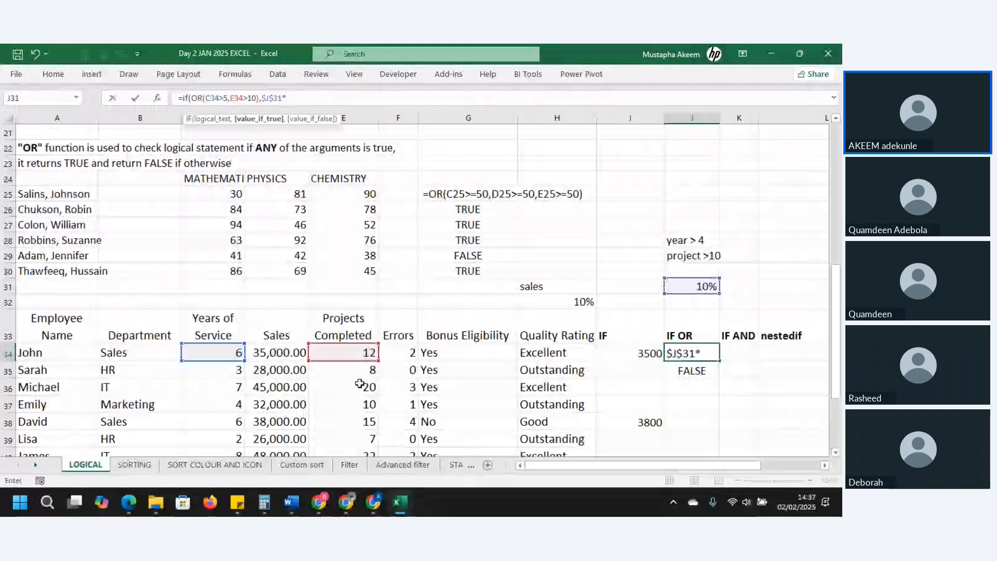
{"action": "left_click", "coordinate": [282, 356]}
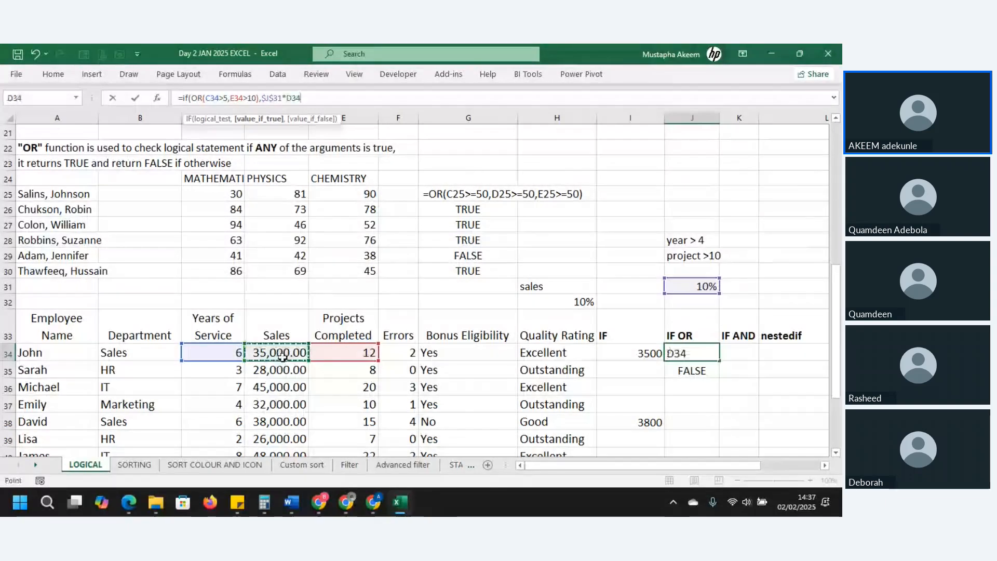
Set the IF function's false result to "not eligible" and complete the J34 formula.
{"action": "type", "text": ","}
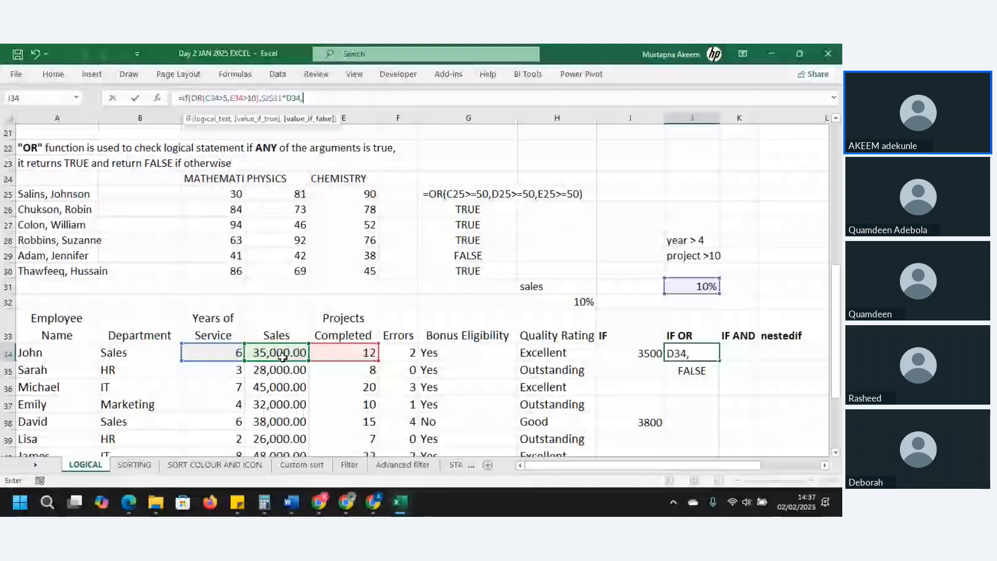
{"action": "type", "text": "\"not"}
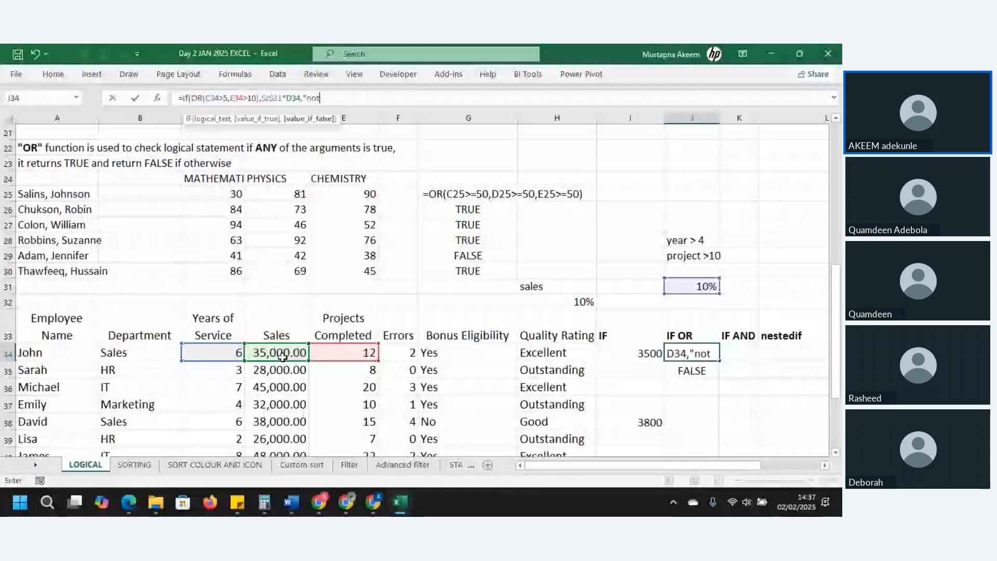
{"action": "type", "text": " eli "}
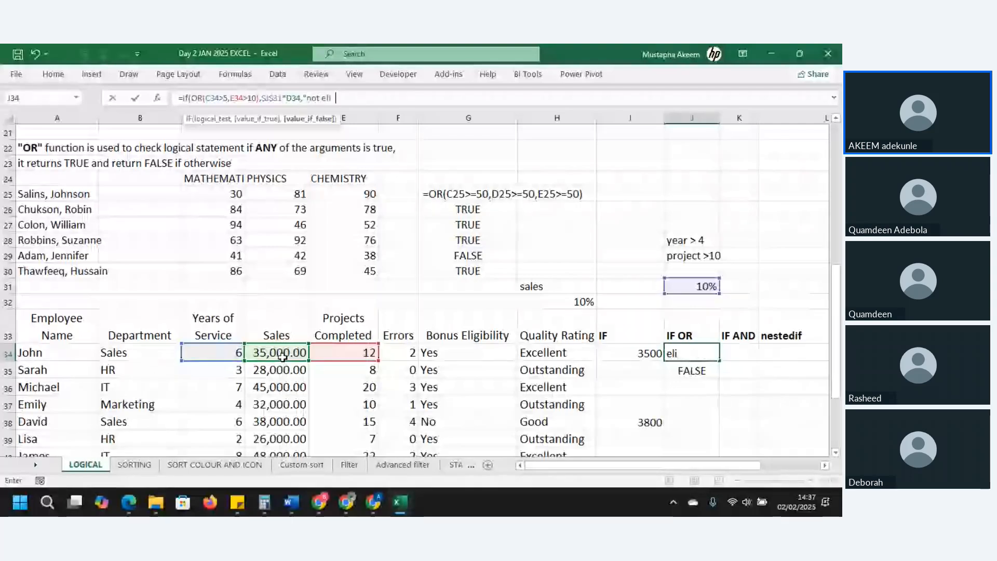
{"action": "type", "text": "gible"}
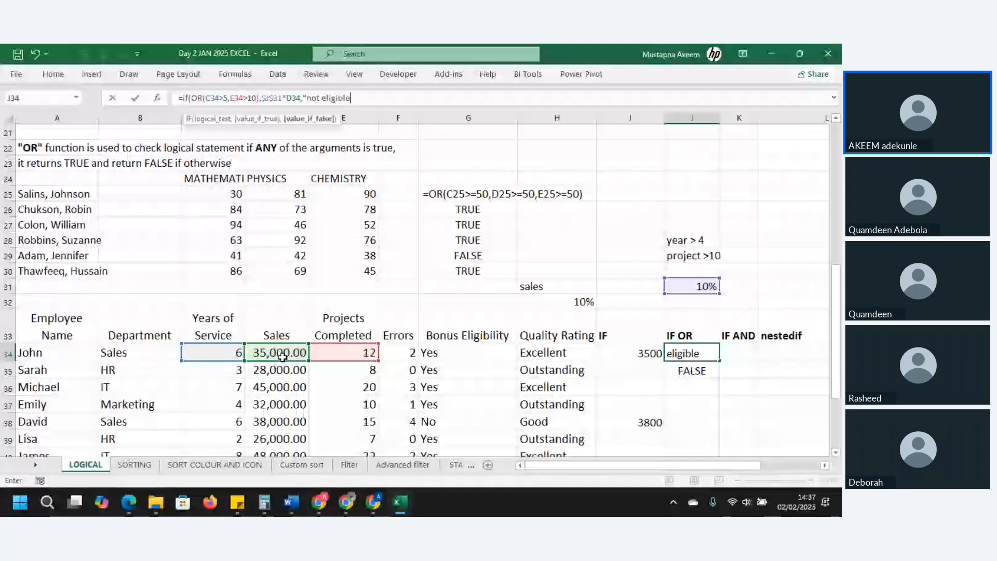
{"action": "type", "text": "\""}
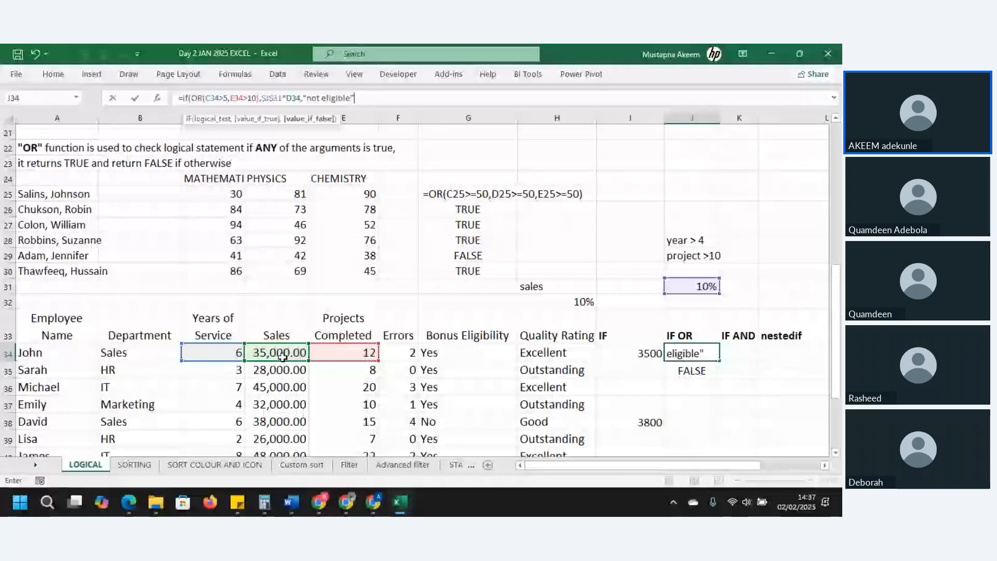
{"action": "key", "text": "Return"}
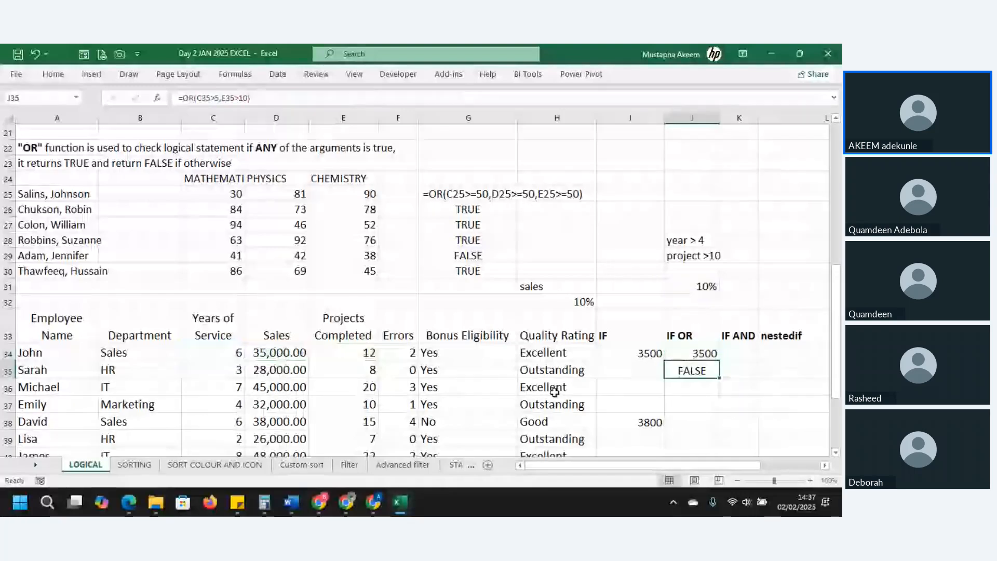
Fill the IF OR formula from J34 down to J43 and review the bonuses alongside the criteria.
{"action": "left_click", "coordinate": [703, 354]}
{"action": "double_click", "coordinate": [720, 361]}
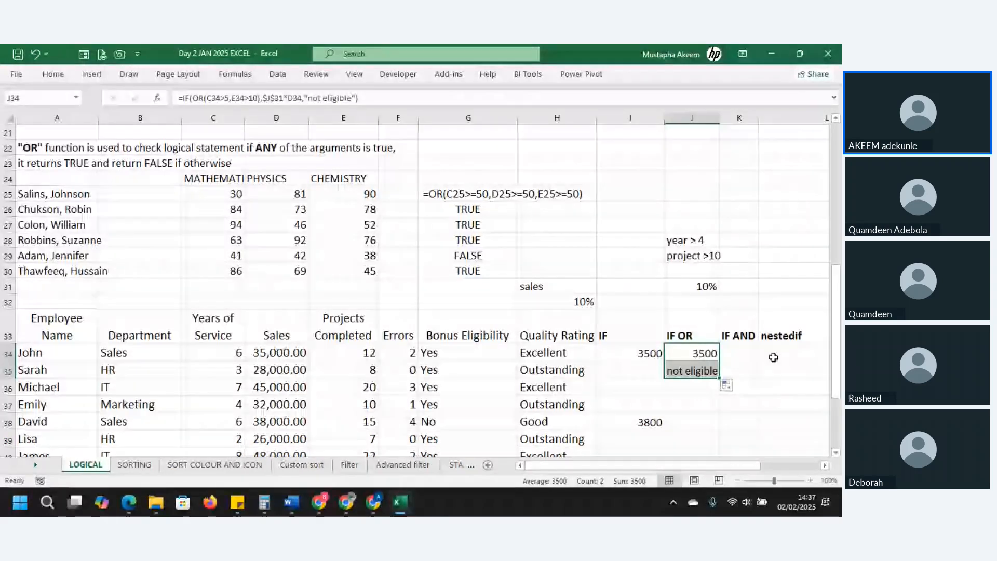
{"action": "mouse_move", "coordinate": [719, 378]}
{"action": "left_mouse_down"}
{"action": "mouse_move", "coordinate": [730, 489]}
{"action": "mouse_move", "coordinate": [722, 387]}
{"action": "left_mouse_up"}
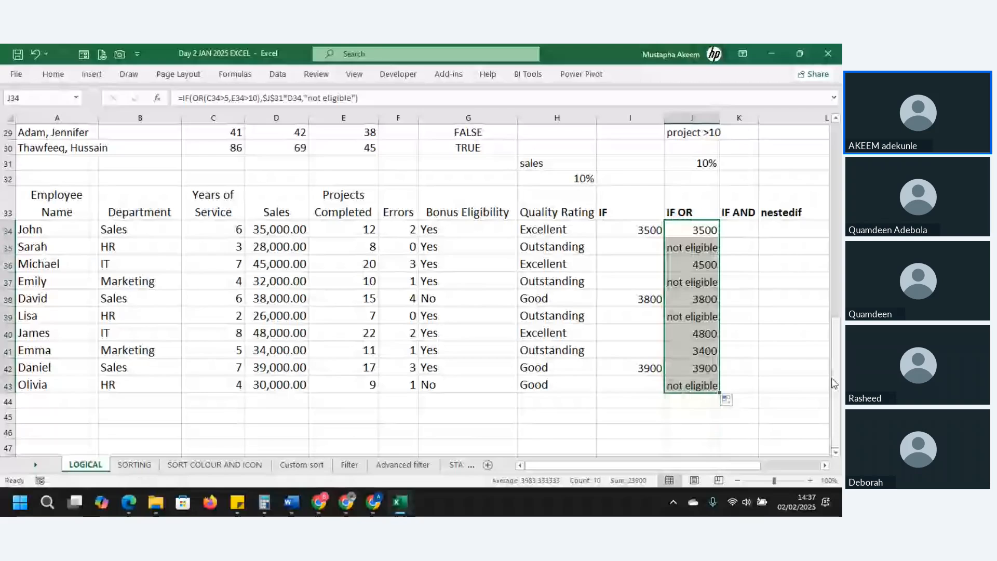
{"action": "left_click_drag", "start_coordinate": [833, 383], "coordinate": [836, 356]}
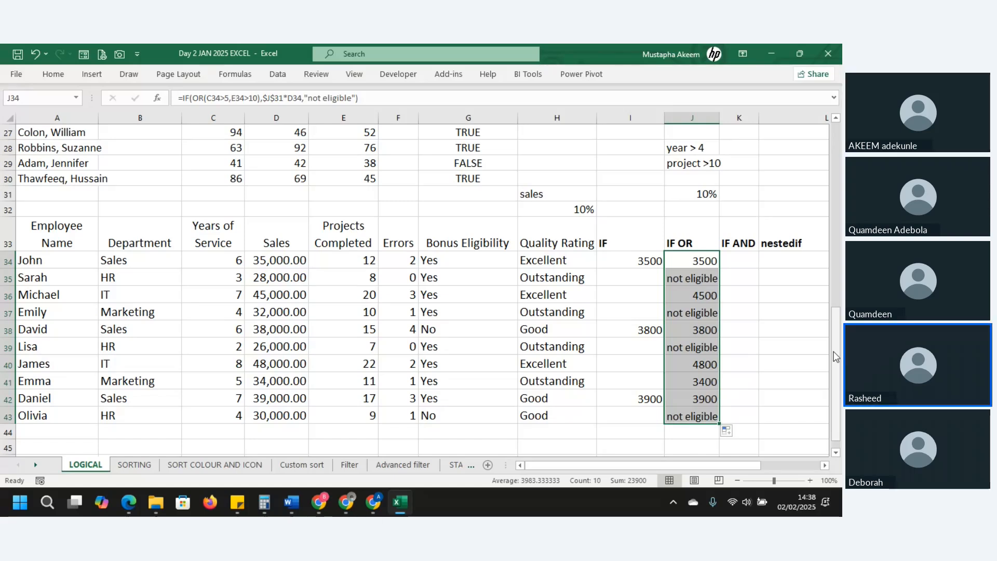
{"action": "key", "text": "Right"}
{"action": "key", "text": "Up"}
{"action": "key", "text": "Up"}
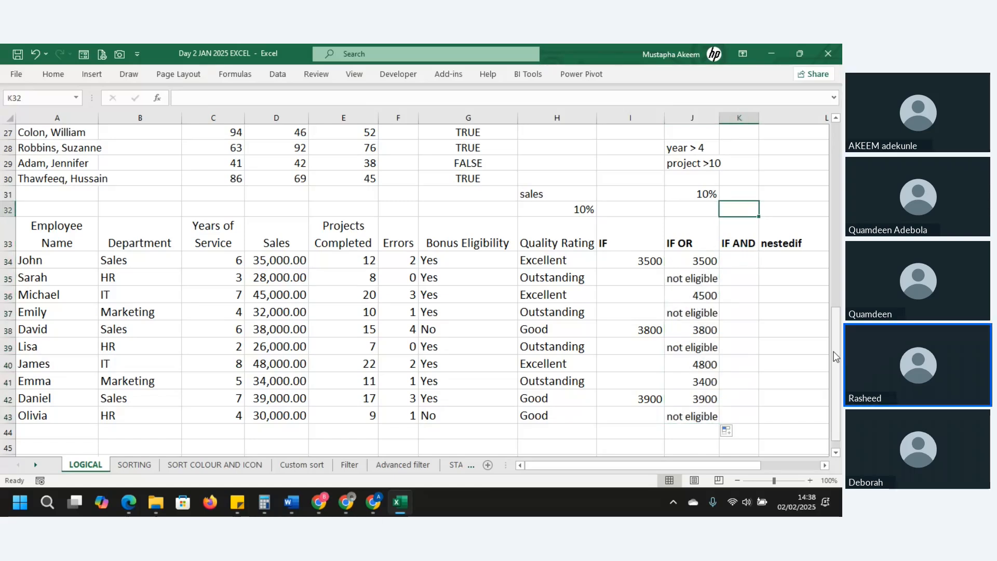
{"action": "key", "text": "Up"}
{"action": "key", "text": "Up"}
{"action": "key", "text": "Up"}
{"action": "key", "text": "Up"}
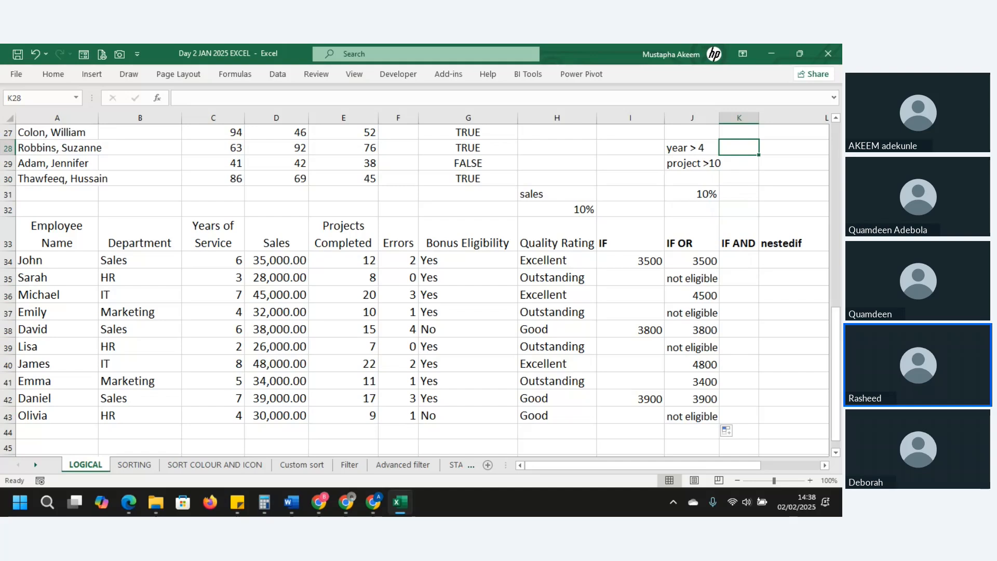
{"action": "key", "text": "alt+Tab"}
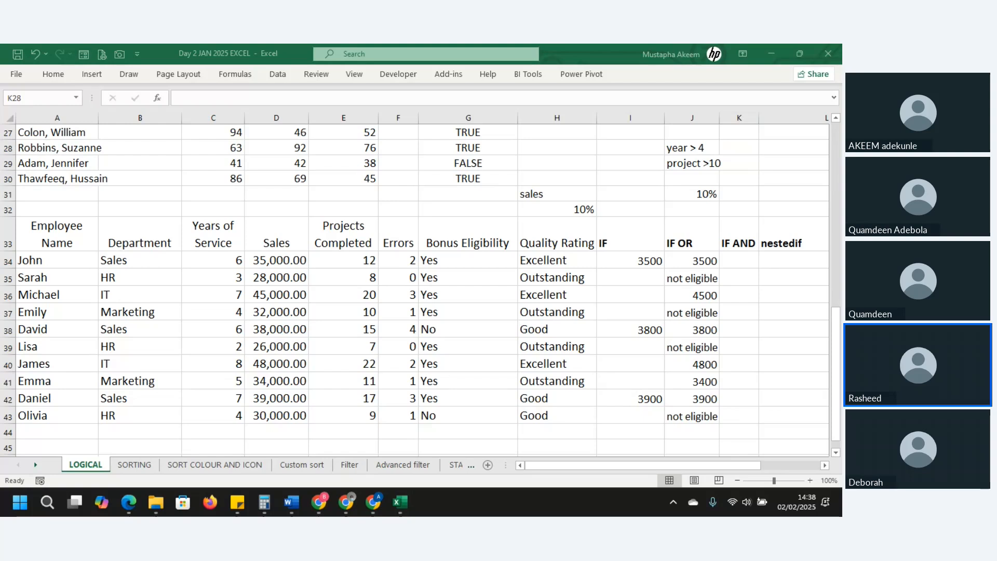
{"action": "left_click", "coordinate": [555, 463]}
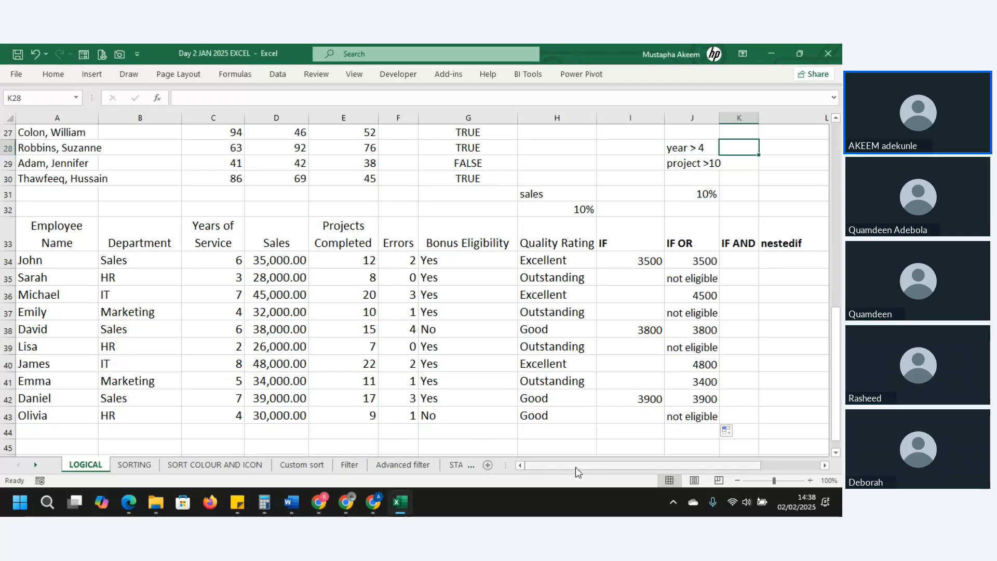
Review the OR logical test nested inside the IF formula in J34.
{"action": "left_click_drag", "start_coordinate": [578, 466], "coordinate": [598, 468]}
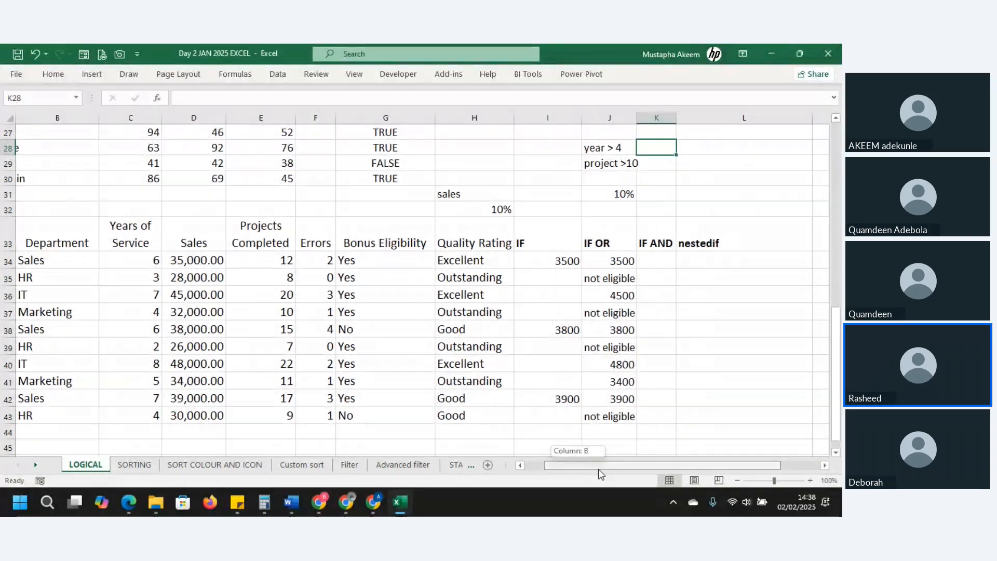
{"action": "left_click", "coordinate": [611, 260]}
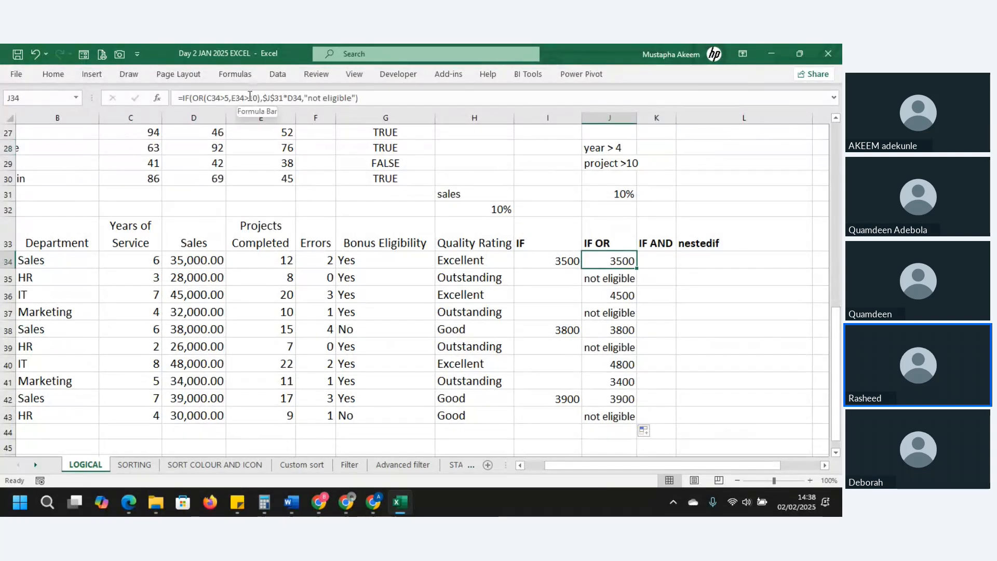
{"action": "left_click_drag", "start_coordinate": [262, 98], "coordinate": [195, 98]}
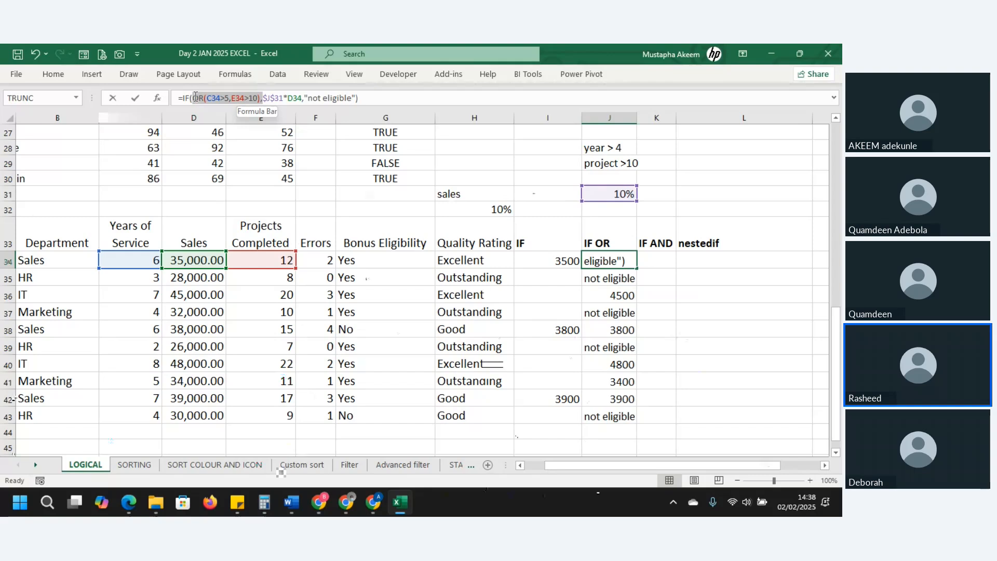
{"action": "key", "text": "Return"}
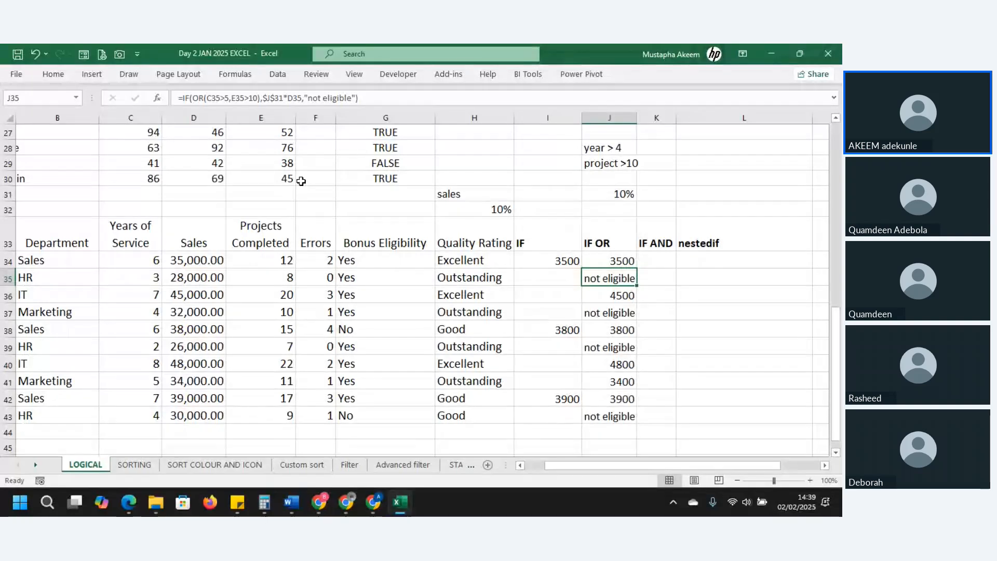
Examine the AND and OR worked examples above the employee table, then return to the bonus columns.
{"action": "key", "text": "Up"}
{"action": "key", "text": "Up"}
{"action": "key", "text": "Up"}
{"action": "key", "text": "Up"}
{"action": "key", "text": "Up"}
{"action": "key", "text": "Up"}
{"action": "key", "text": "Up"}
{"action": "key", "text": "Up"}
{"action": "key", "text": "Up"}
{"action": "key", "text": "Up"}
{"action": "key", "text": "Up"}
{"action": "key", "text": "Up"}
{"action": "key", "text": "Up"}
{"action": "key", "text": "Up"}
{"action": "key", "text": "Up"}
{"action": "key", "text": "Up"}
{"action": "key", "text": "Up"}
{"action": "key", "text": "Up"}
{"action": "key", "text": "Up"}
{"action": "key", "text": "Up"}
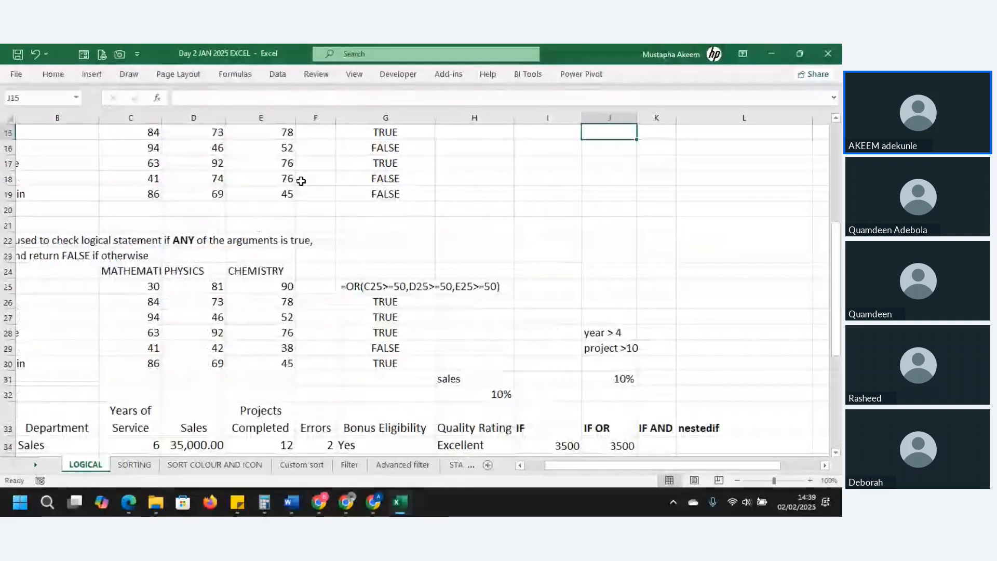
{"action": "key", "text": "Up"}
{"action": "key", "text": "Up"}
{"action": "key", "text": "Up"}
{"action": "key", "text": "Up"}
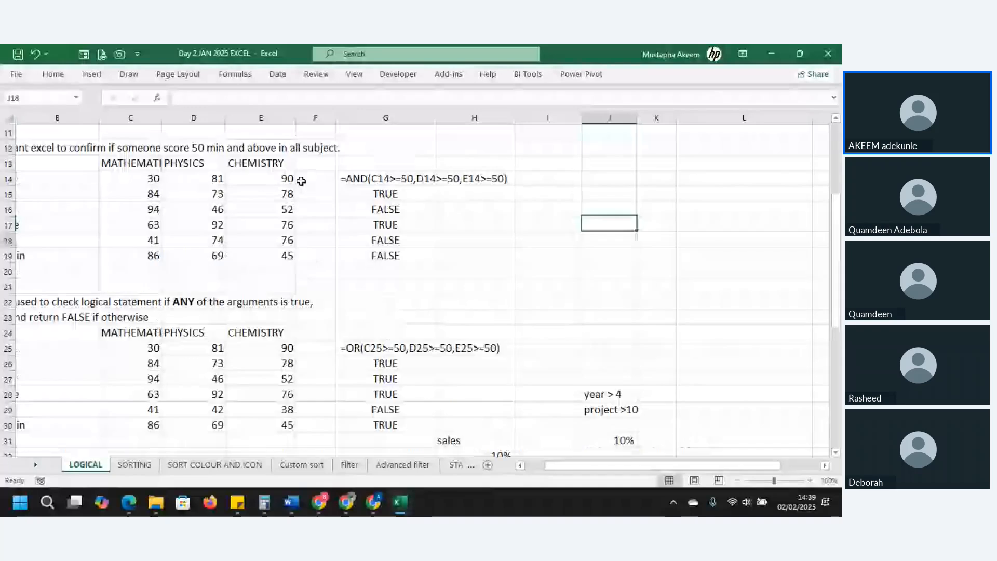
{"action": "key", "text": "Down"}
{"action": "key", "text": "Down"}
{"action": "key", "text": "Down"}
{"action": "key", "text": "Down"}
{"action": "key", "text": "Down"}
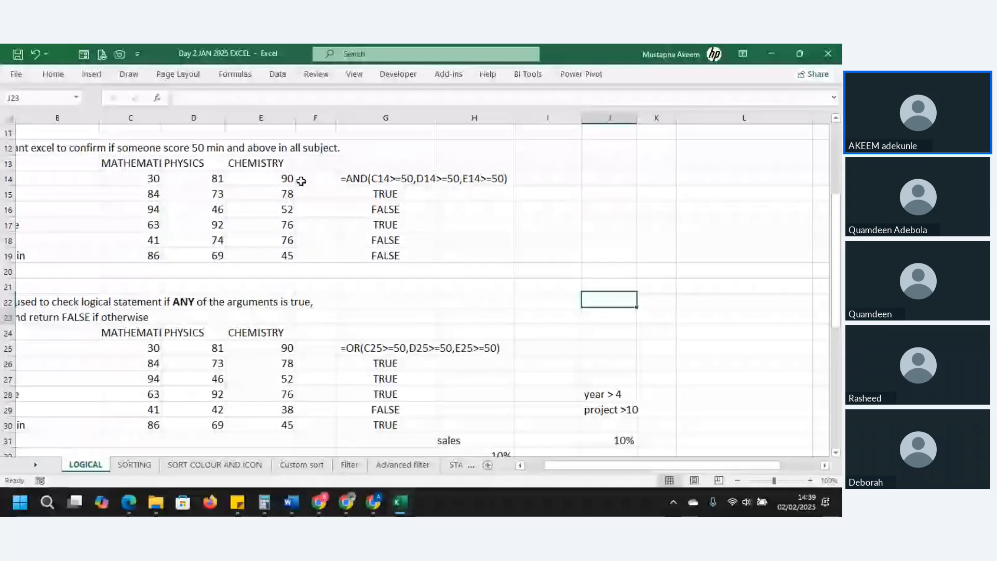
{"action": "key", "text": "Down"}
{"action": "key", "text": "Down"}
{"action": "key", "text": "Down"}
{"action": "key", "text": "Down"}
{"action": "key", "text": "Down"}
{"action": "key", "text": "Down"}
{"action": "key", "text": "Down"}
{"action": "key", "text": "Down"}
{"action": "key", "text": "Down"}
{"action": "key", "text": "Down"}
{"action": "key", "text": "Down"}
{"action": "key", "text": "Down"}
{"action": "key", "text": "Down"}
{"action": "key", "text": "Down"}
{"action": "key", "text": "Down"}
{"action": "key", "text": "Down"}
{"action": "key", "text": "Down"}
{"action": "key", "text": "Down"}
{"action": "key", "text": "Down"}
{"action": "key", "text": "Down"}
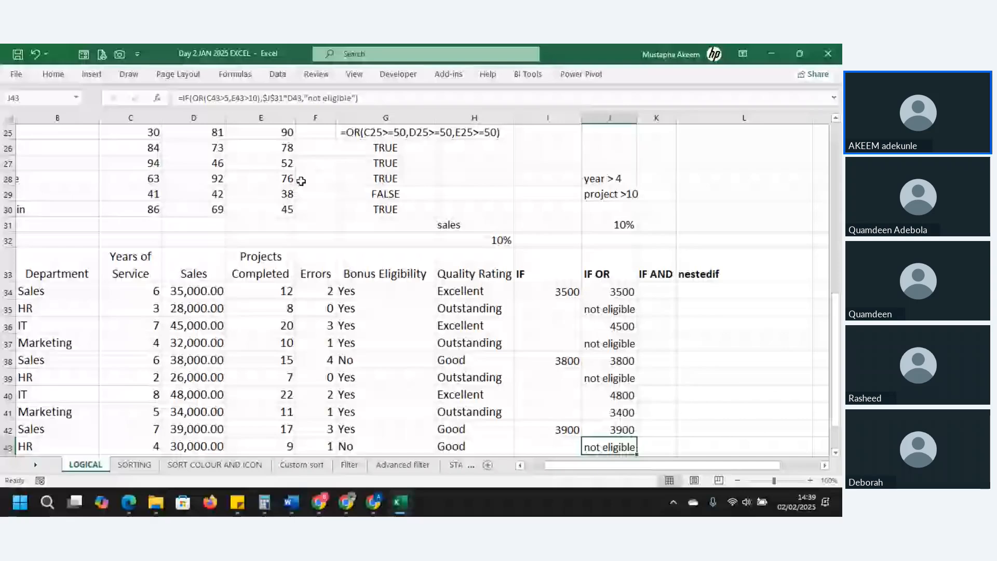
{"action": "key", "text": "Down"}
{"action": "key", "text": "Down"}
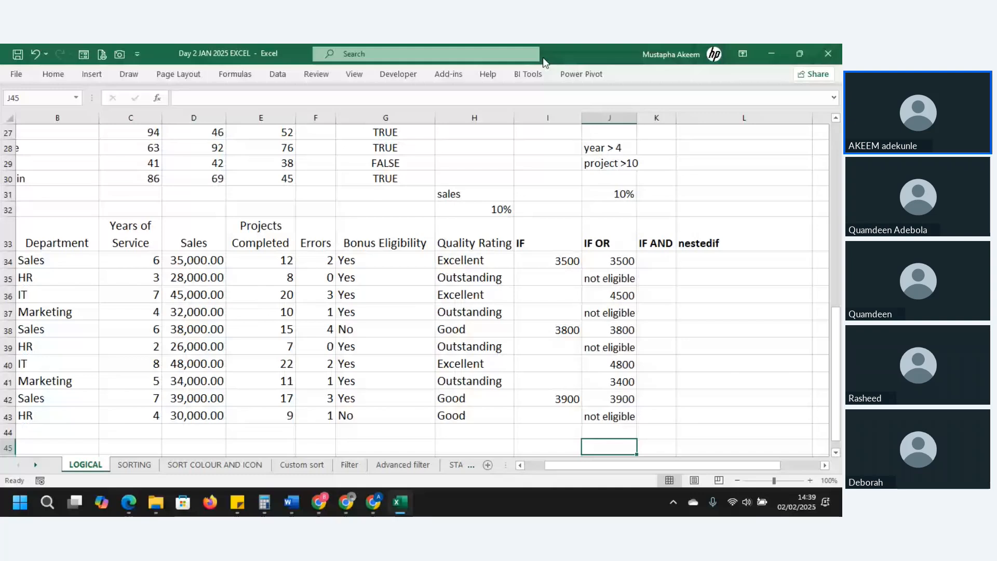
Enter the criteria year > 4, project >10 and 10% in K28, K29 and K31 for IF AND, widening columns J and K to fit.
{"action": "left_click", "coordinate": [657, 146]}
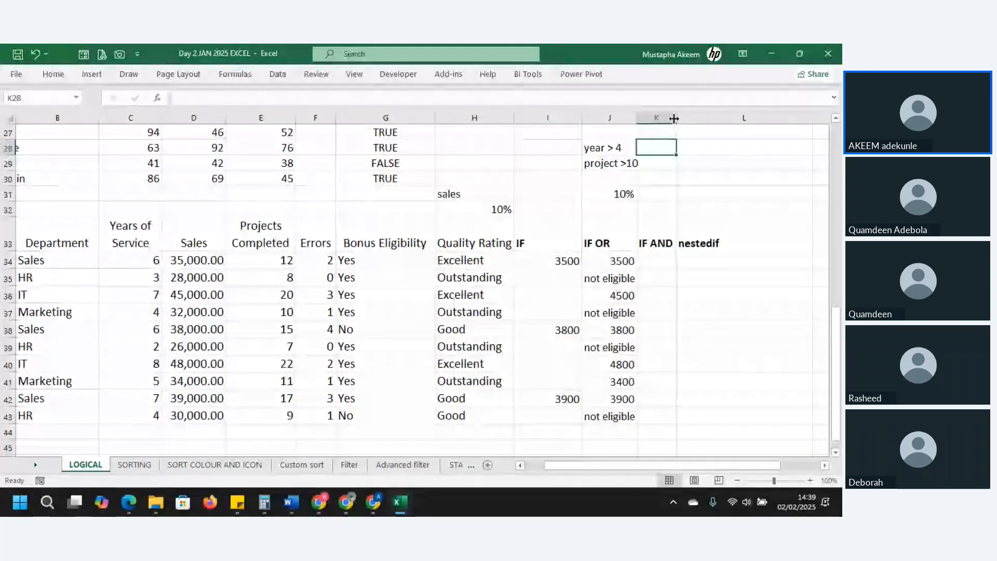
{"action": "left_click_drag", "start_coordinate": [676, 118], "coordinate": [697, 120]}
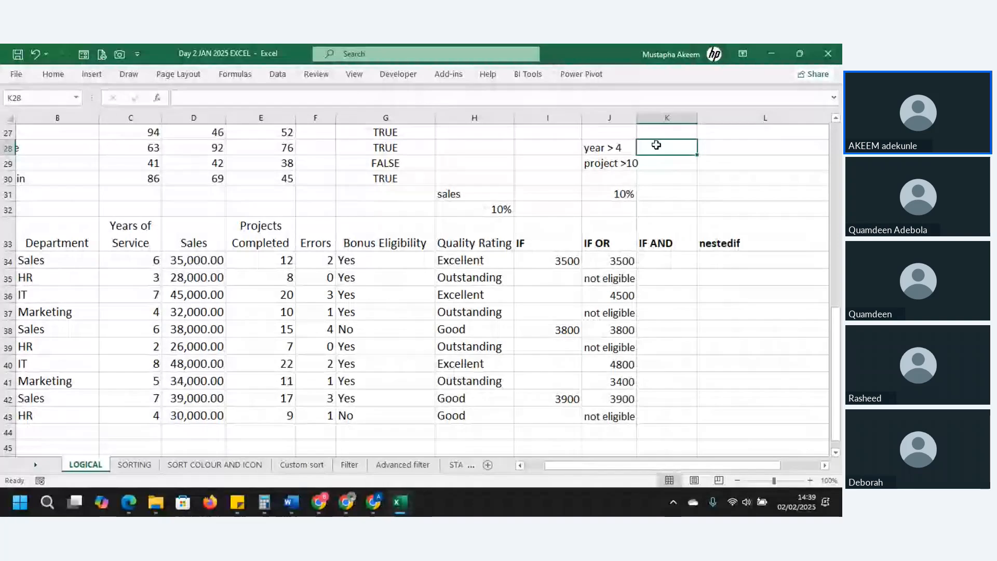
{"action": "left_click_drag", "start_coordinate": [656, 145], "coordinate": [651, 202]}
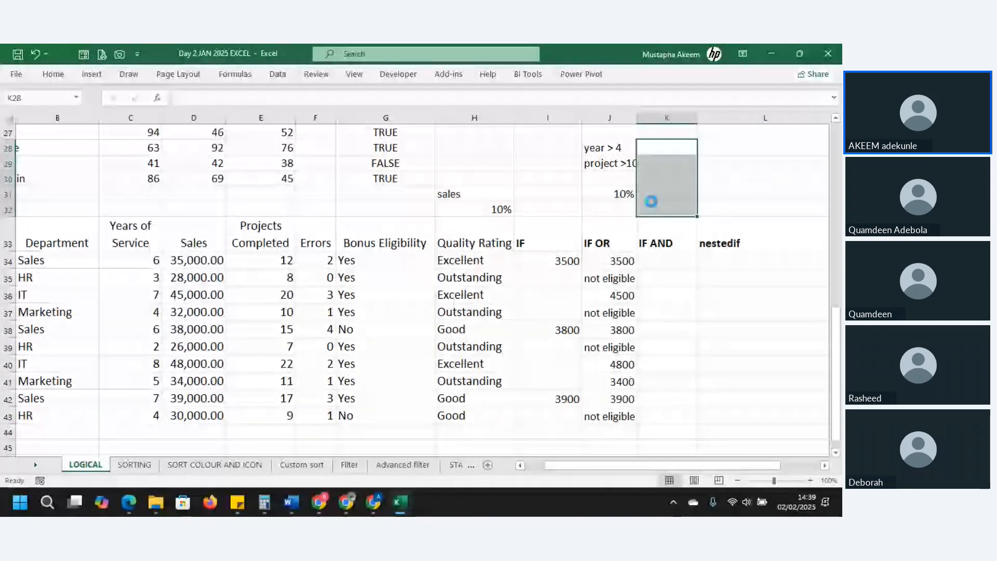
{"action": "type", "text": "year > 4 project >10  10%"}
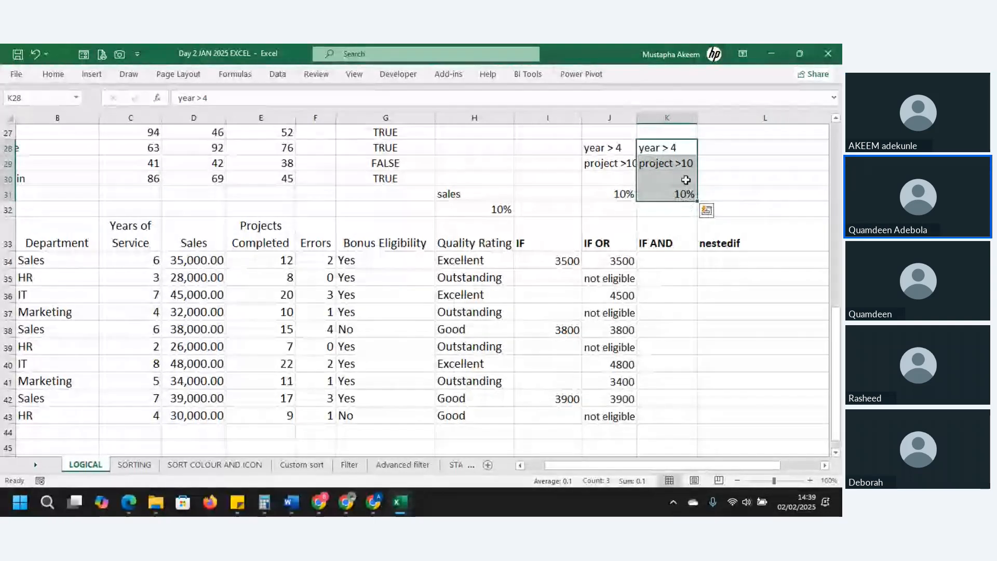
{"action": "left_click", "coordinate": [686, 180]}
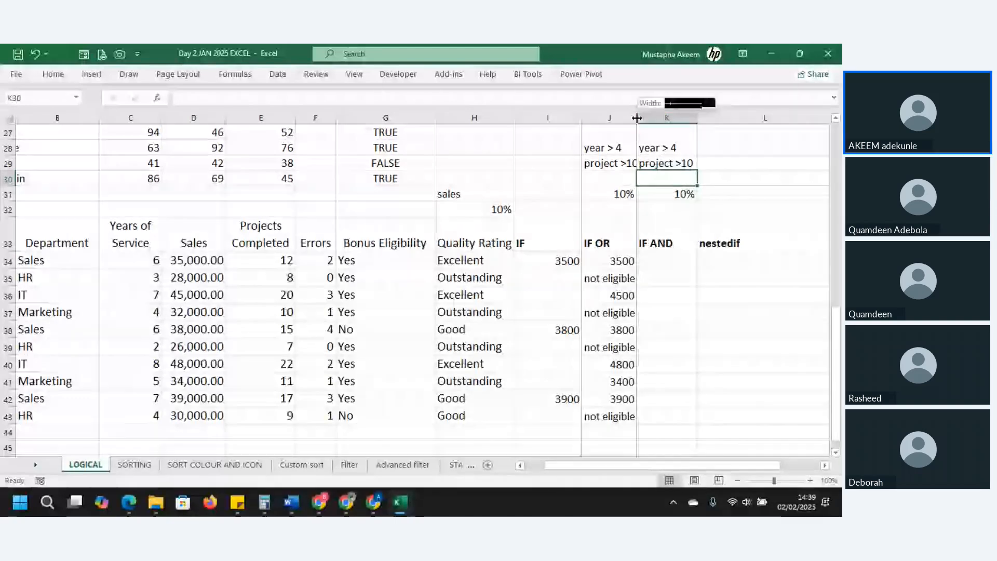
{"action": "left_click_drag", "start_coordinate": [637, 118], "coordinate": [647, 118]}
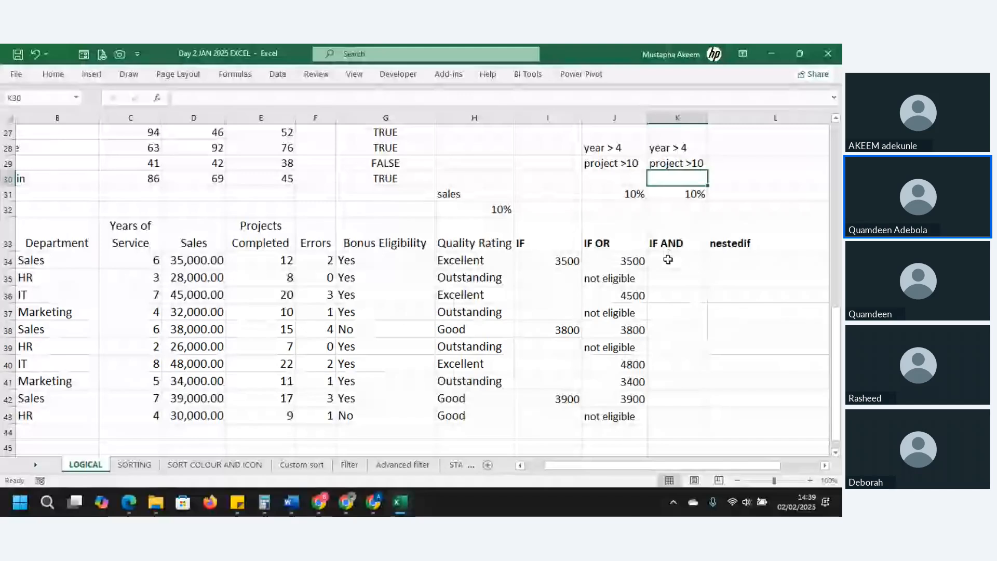
Examine the year > 4 and project >10 criteria against the employees' Years of Service and Projects Completed columns.
{"action": "left_click", "coordinate": [615, 194]}
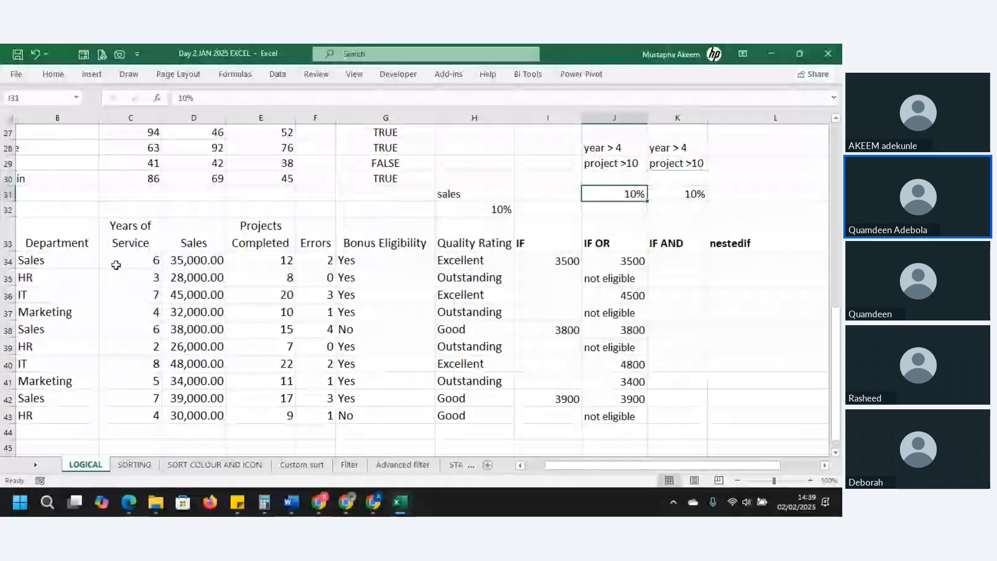
{"action": "left_click", "coordinate": [611, 149]}
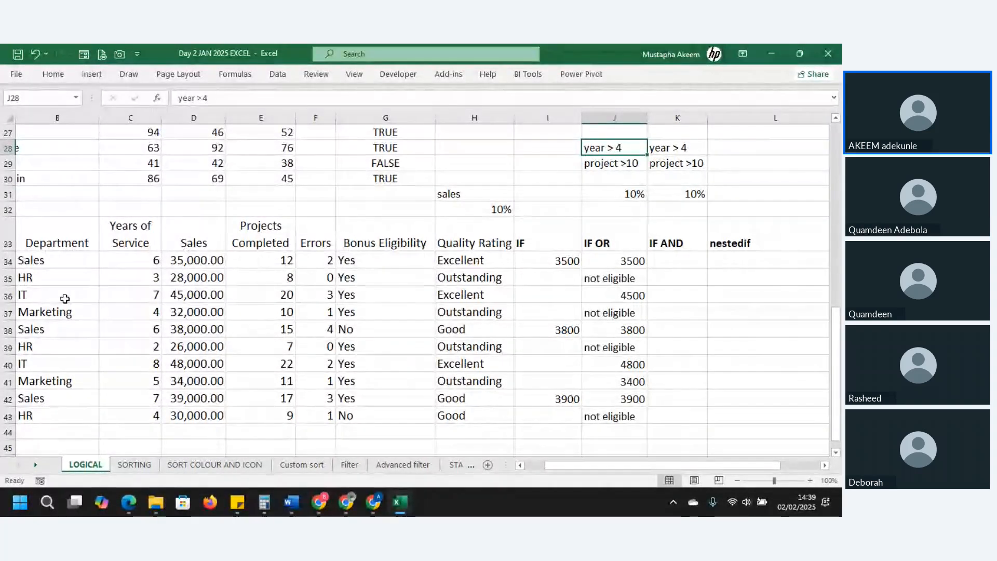
{"action": "left_click", "coordinate": [143, 243]}
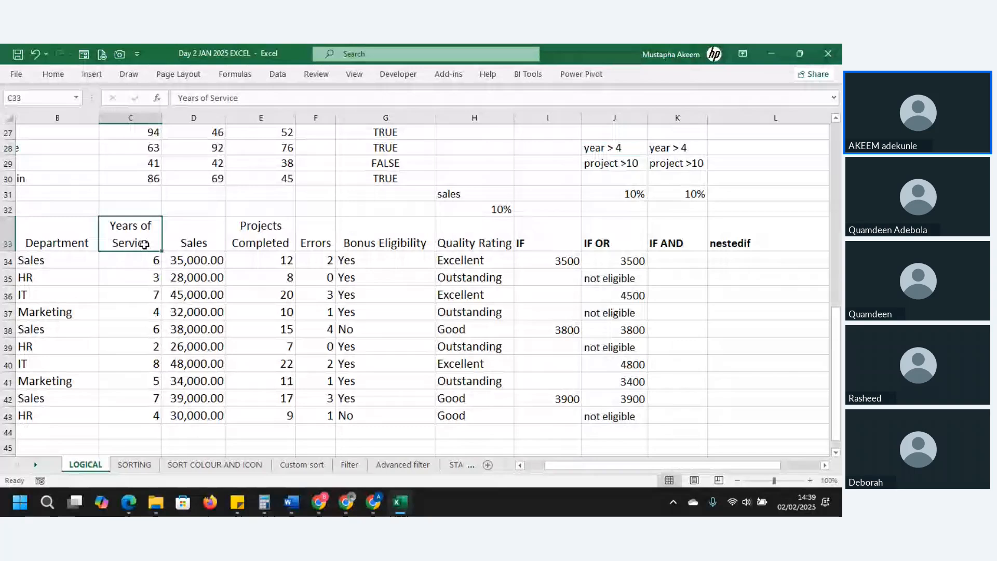
{"action": "key", "text": "Left"}
{"action": "key", "text": "Left"}
{"action": "left_click", "coordinate": [697, 148]}
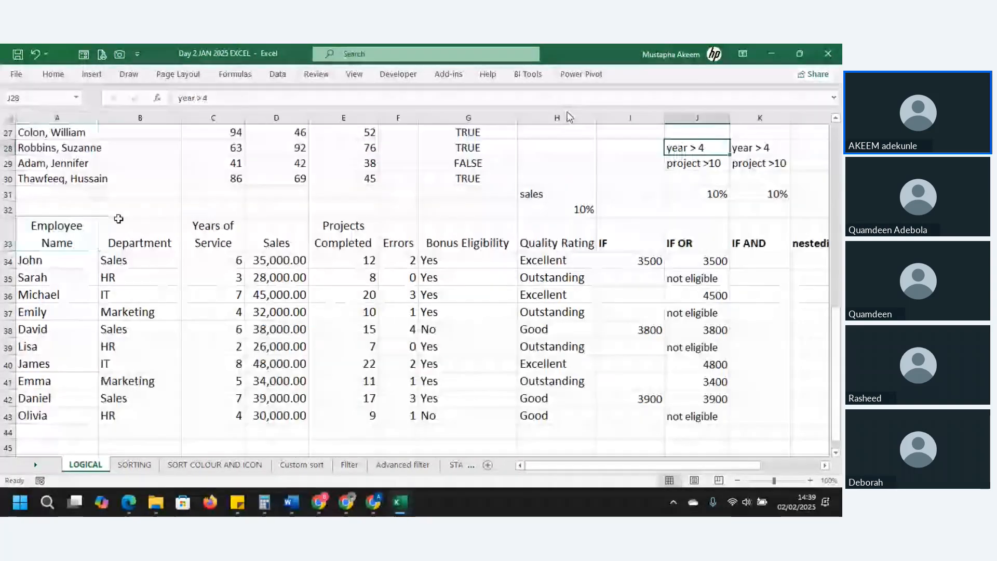
{"action": "left_click_drag", "start_coordinate": [65, 234], "coordinate": [65, 432]}
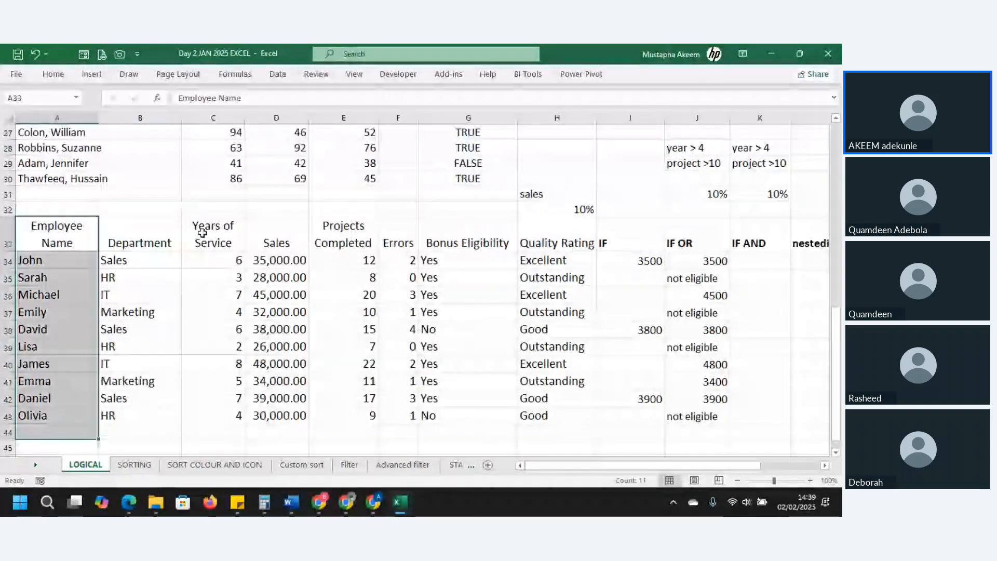
{"action": "left_click_drag", "start_coordinate": [202, 233], "coordinate": [226, 401]}
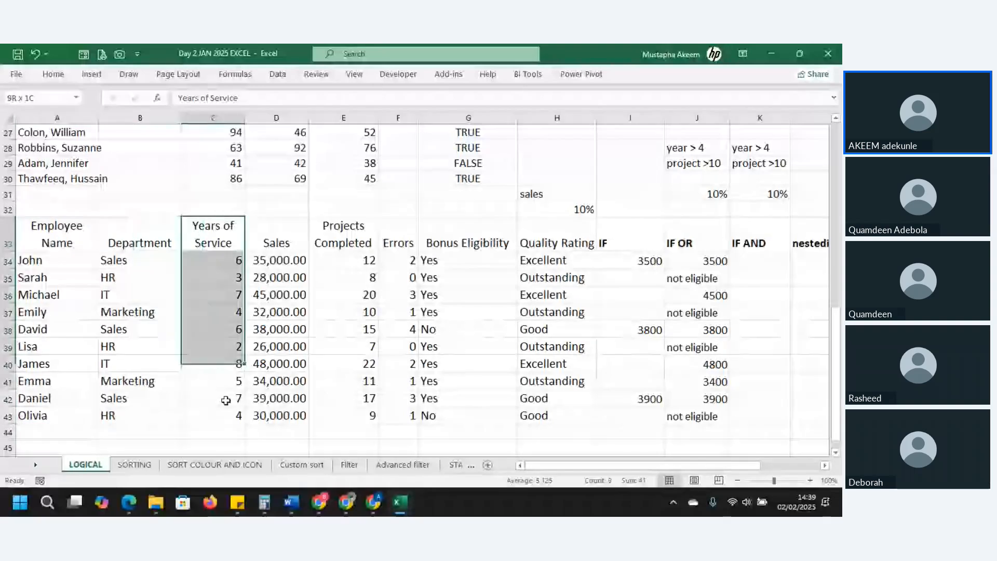
{"action": "left_click", "coordinate": [347, 242]}
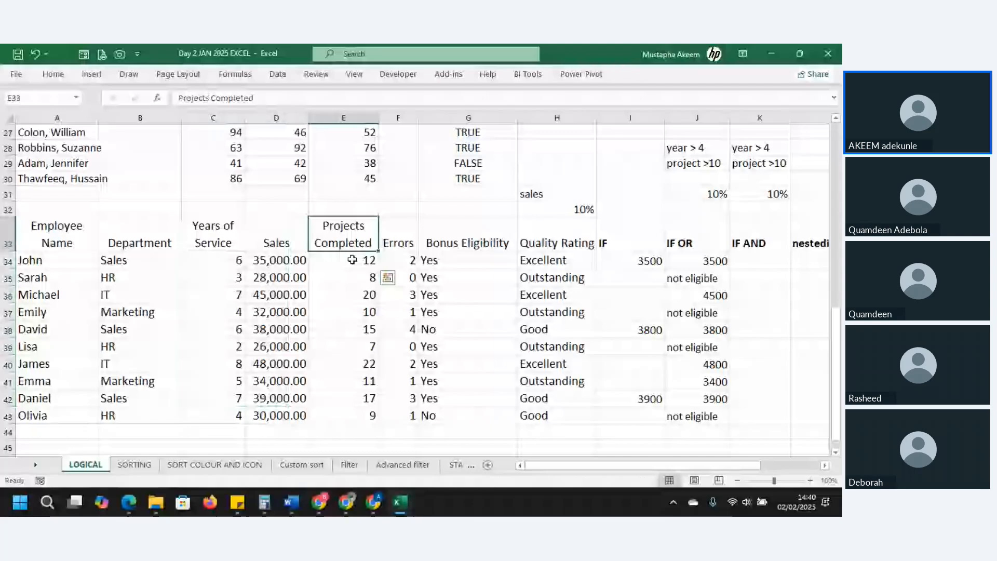
{"action": "left_click", "coordinate": [366, 415], "text": "shift"}
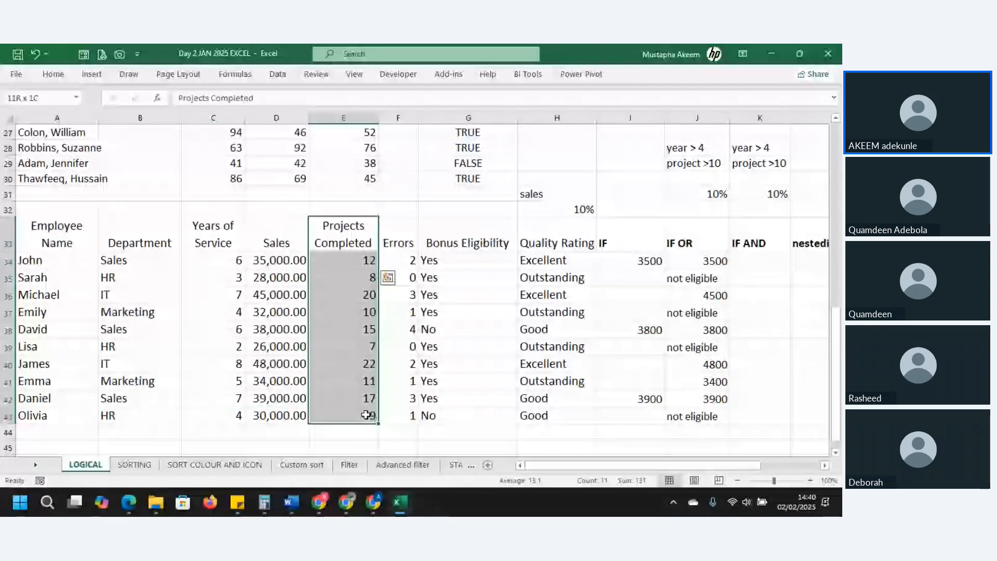
{"action": "mouse_move", "coordinate": [365, 414]}
{"action": "left_mouse_down"}
{"action": "mouse_move", "coordinate": [634, 350]}
{"action": "mouse_move", "coordinate": [356, 424]}
{"action": "left_mouse_up"}
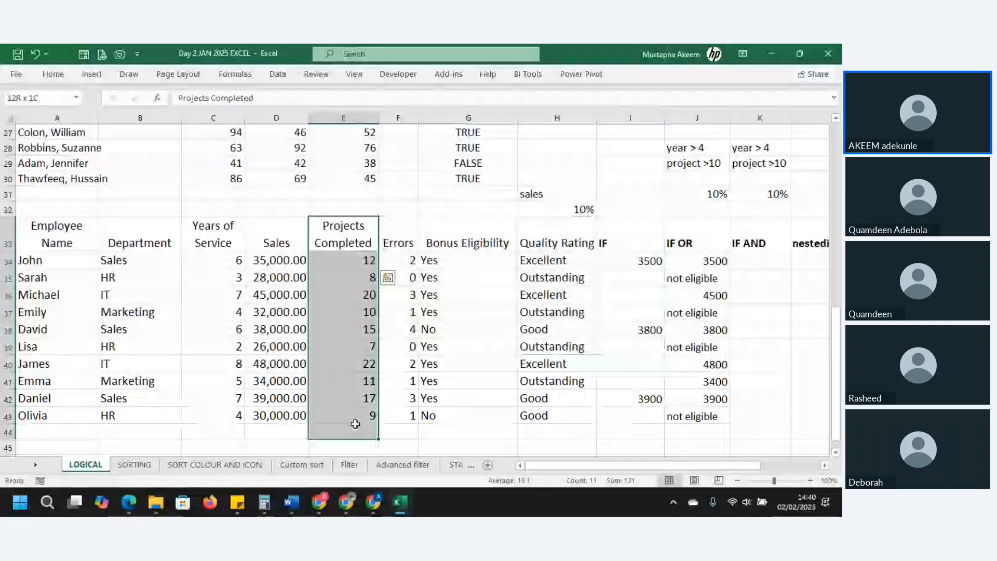
{"action": "left_click", "coordinate": [355, 425]}
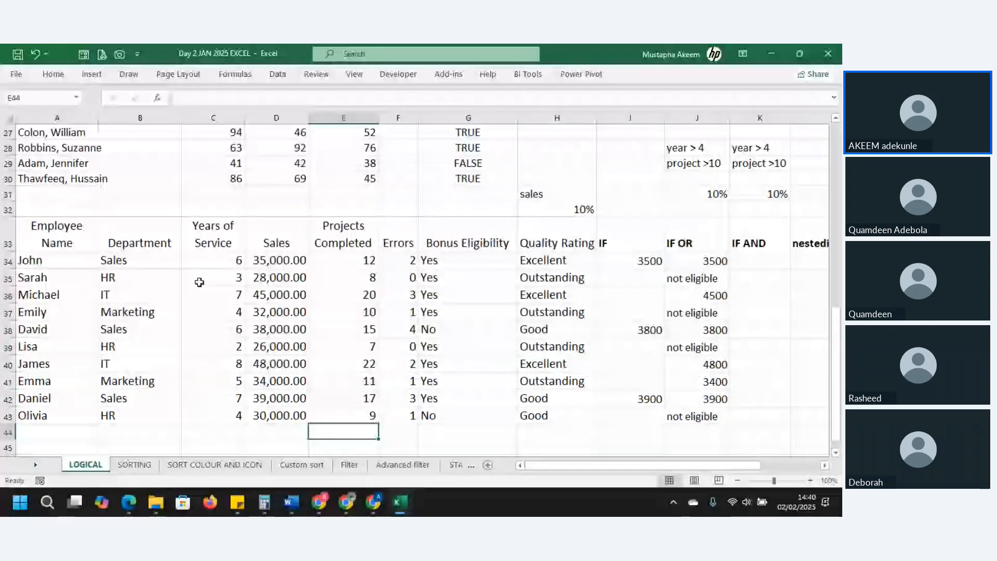
{"action": "left_click_drag", "start_coordinate": [213, 234], "coordinate": [228, 412]}
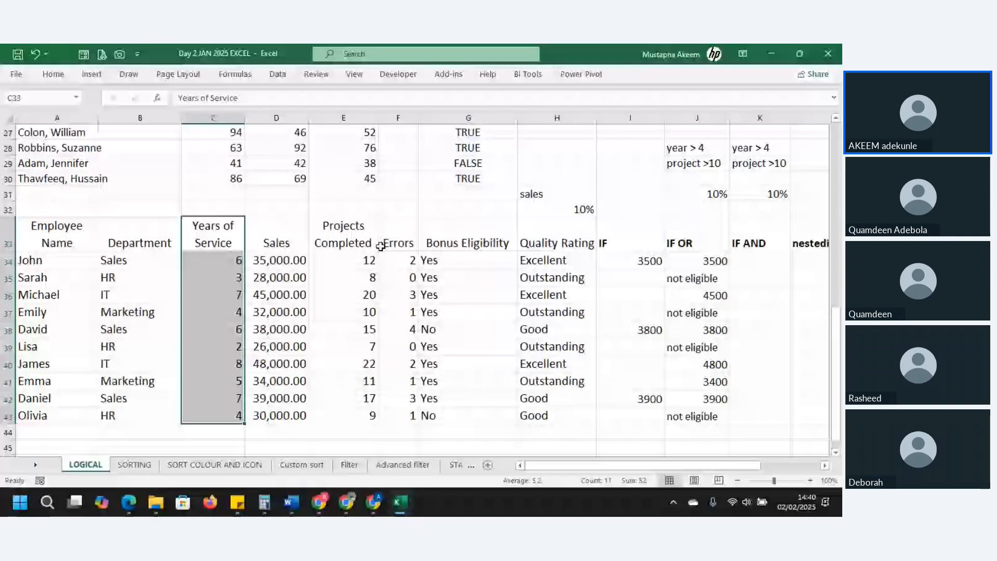
{"action": "left_click_drag", "start_coordinate": [375, 245], "coordinate": [372, 425]}
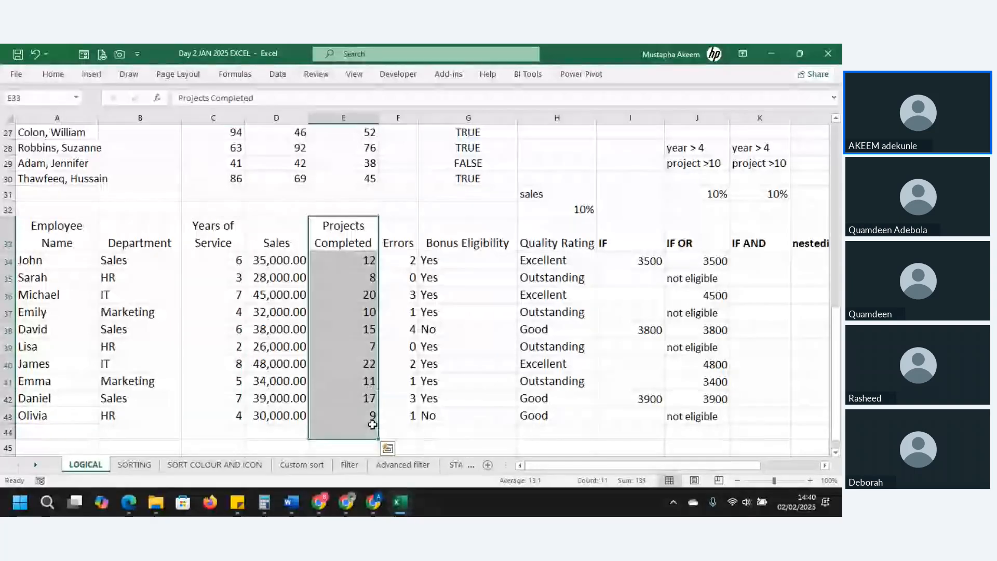
{"action": "left_click", "coordinate": [372, 429]}
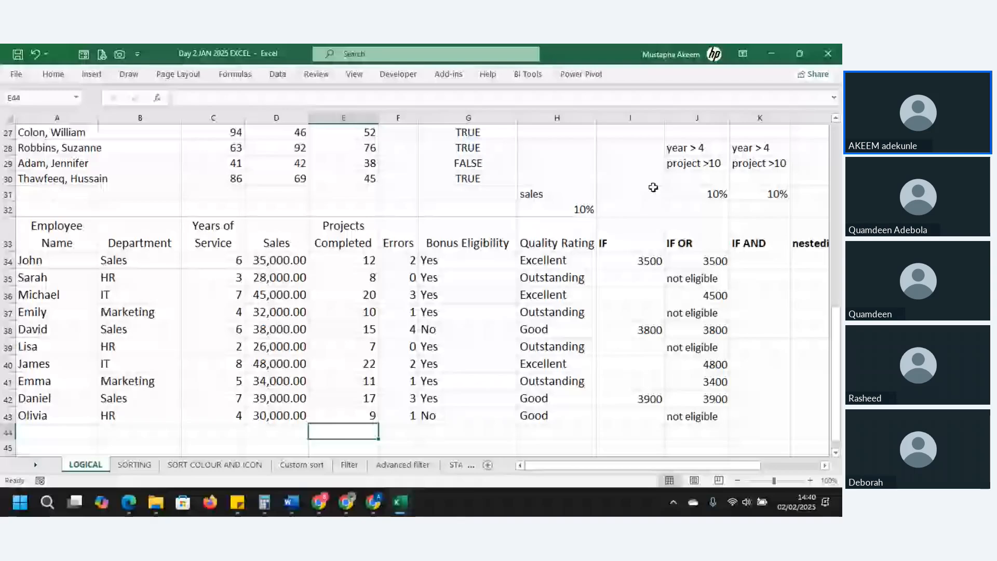
{"action": "left_click", "coordinate": [697, 164]}
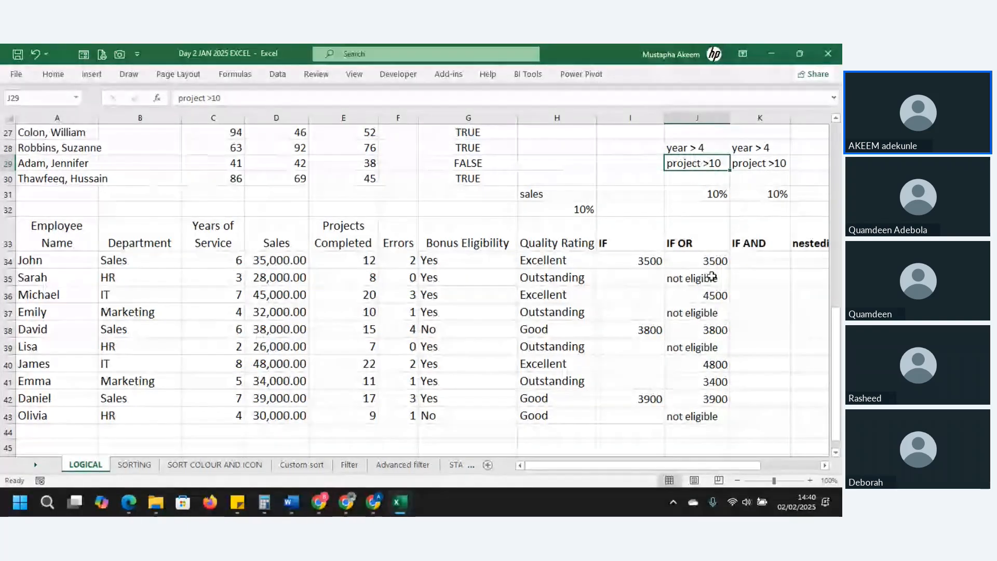
Display the IF OR formula in J34 as plain text by adding a space before its equals sign.
{"action": "left_click", "coordinate": [707, 260]}
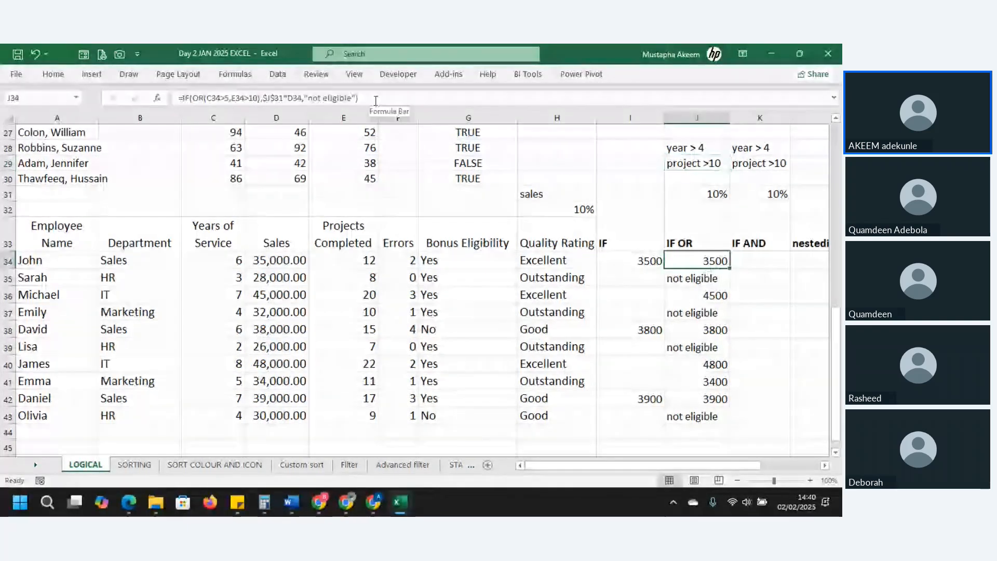
{"action": "left_click_drag", "start_coordinate": [359, 98], "coordinate": [161, 108]}
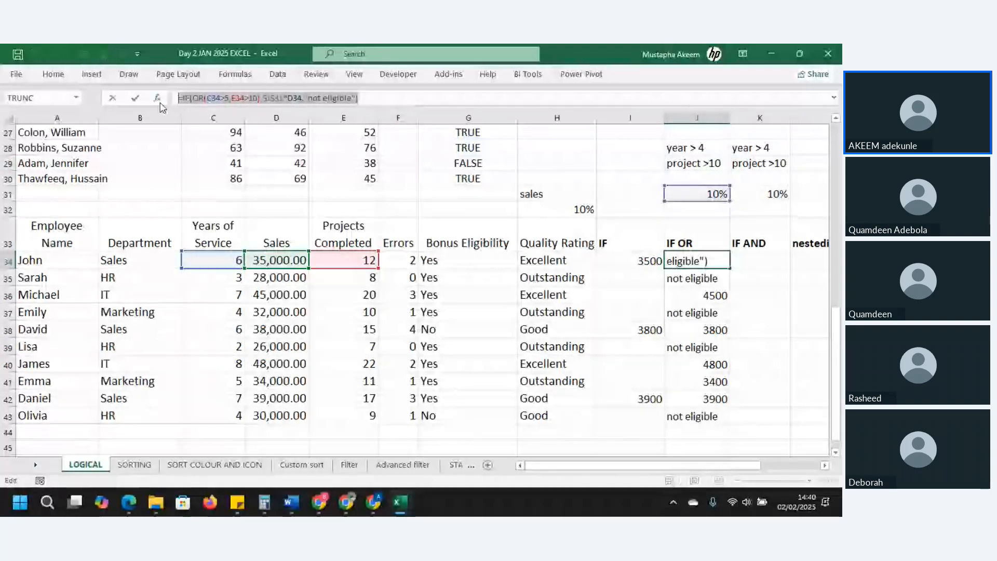
{"action": "key", "text": "Return"}
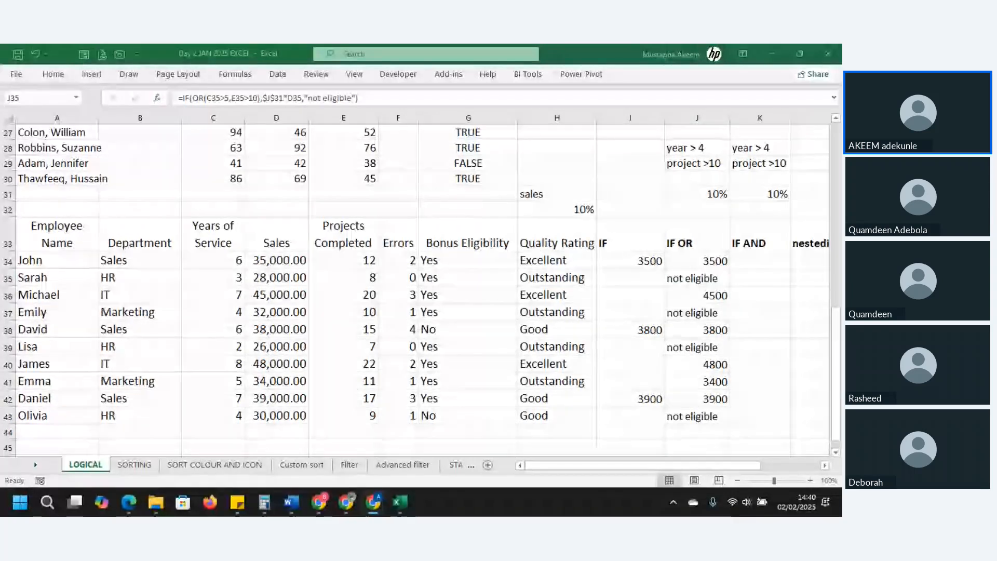
{"action": "left_click", "coordinate": [693, 258]}
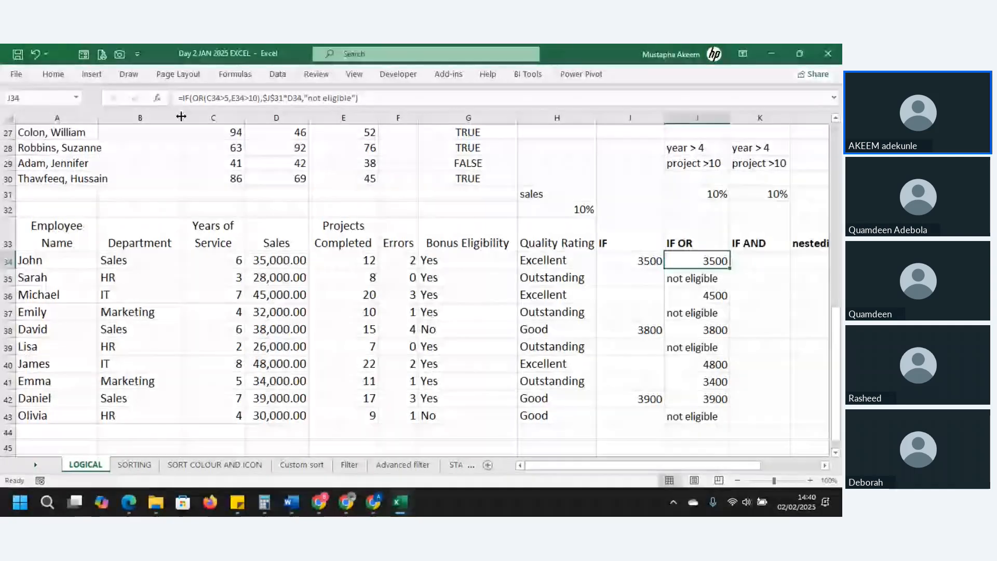
{"action": "left_click", "coordinate": [180, 97]}
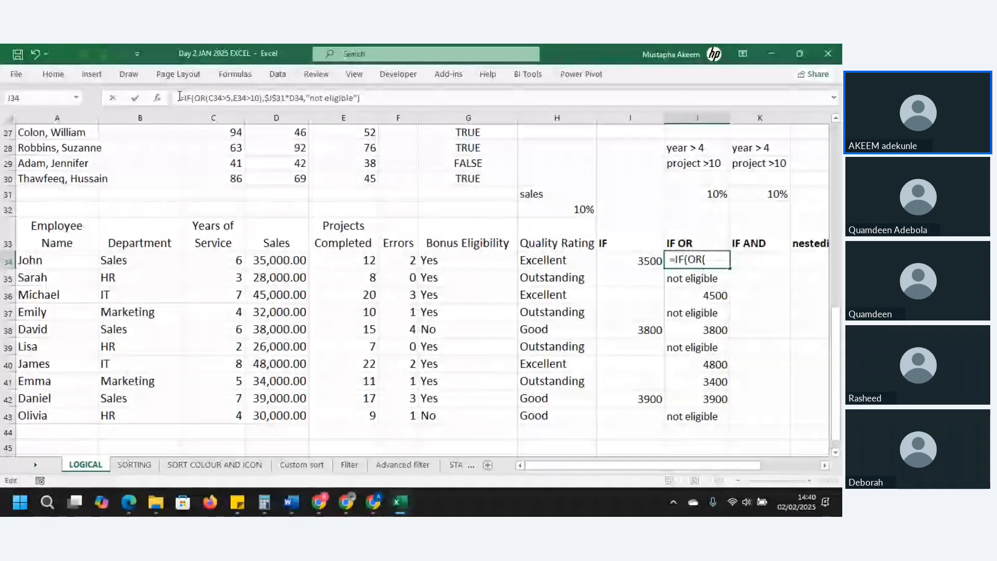
{"action": "left_click", "coordinate": [760, 278]}
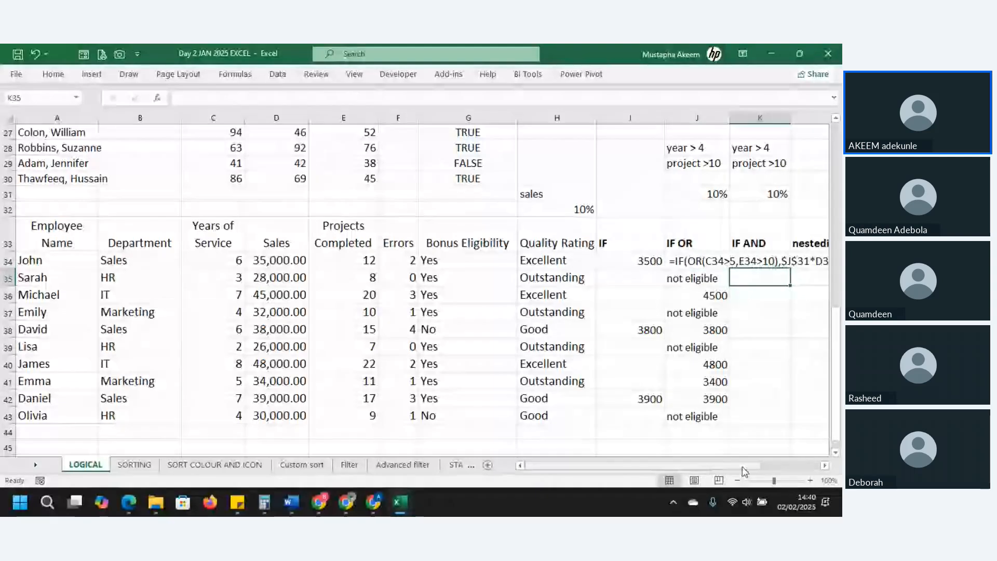
{"action": "left_click_drag", "start_coordinate": [741, 471], "coordinate": [771, 472]}
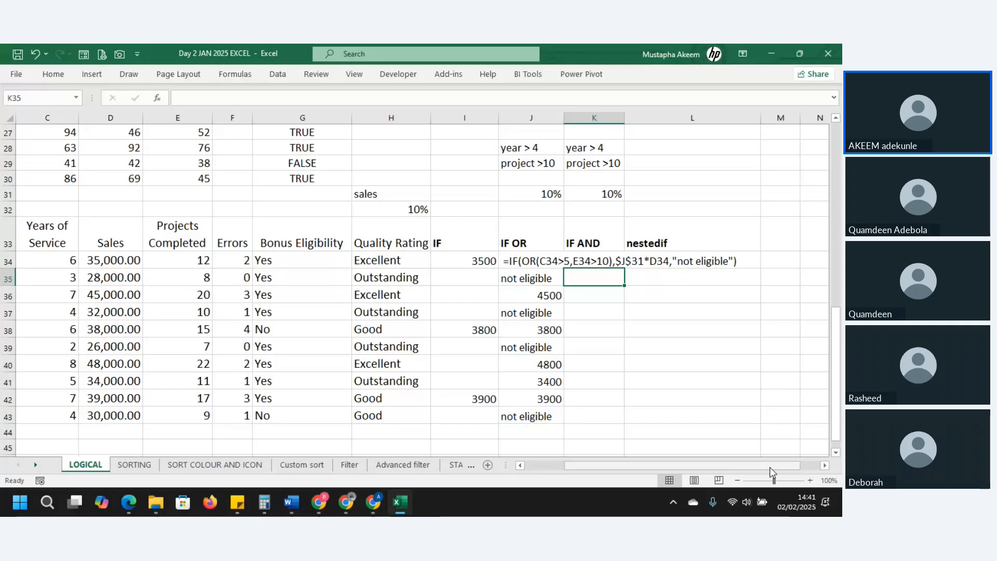
Set the Years of Service threshold in J34's OR test to 4, making it C34>4.
{"action": "left_click", "coordinate": [531, 261]}
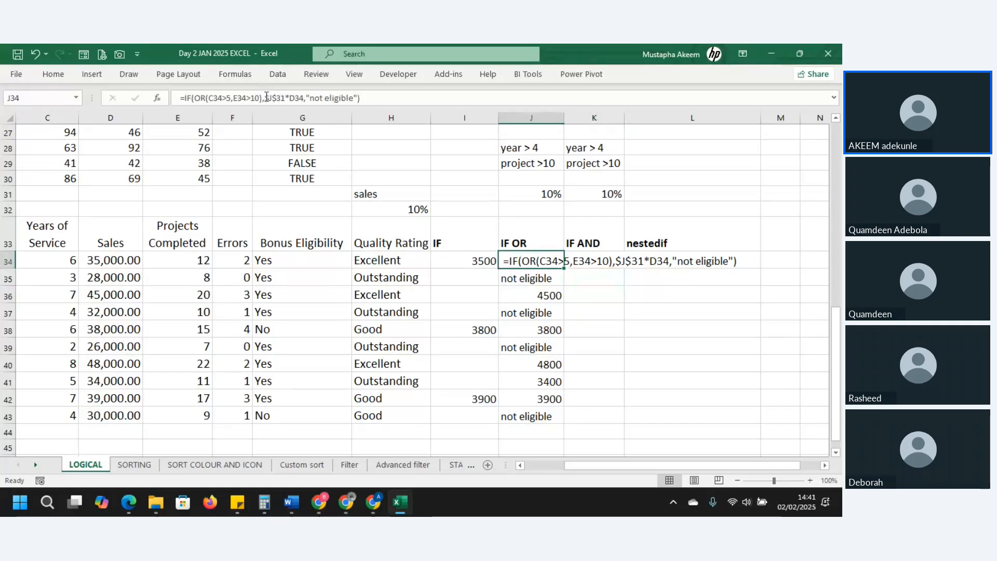
{"action": "left_click", "coordinate": [230, 97]}
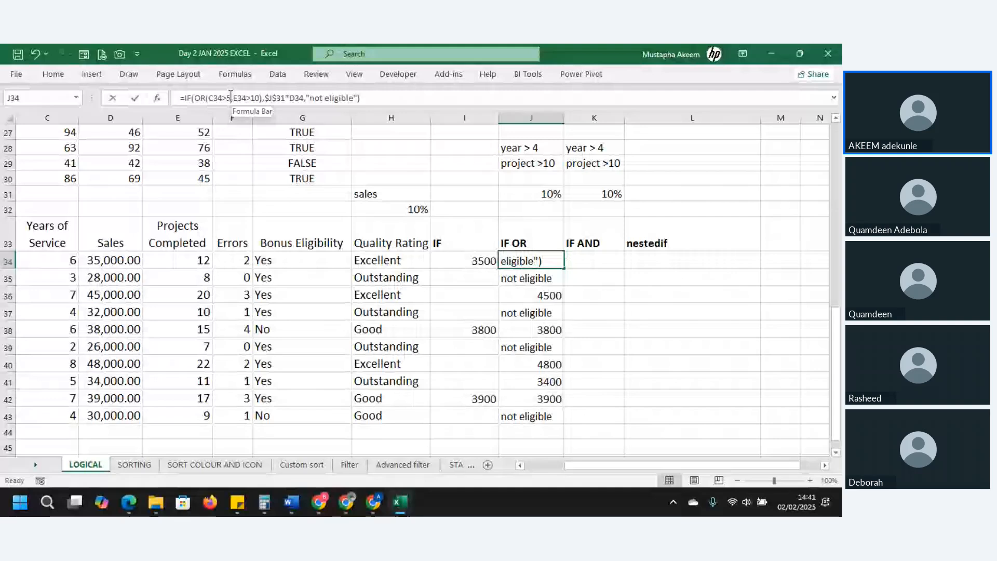
{"action": "key", "text": "BackSpace"}
{"action": "type", "text": "4"}
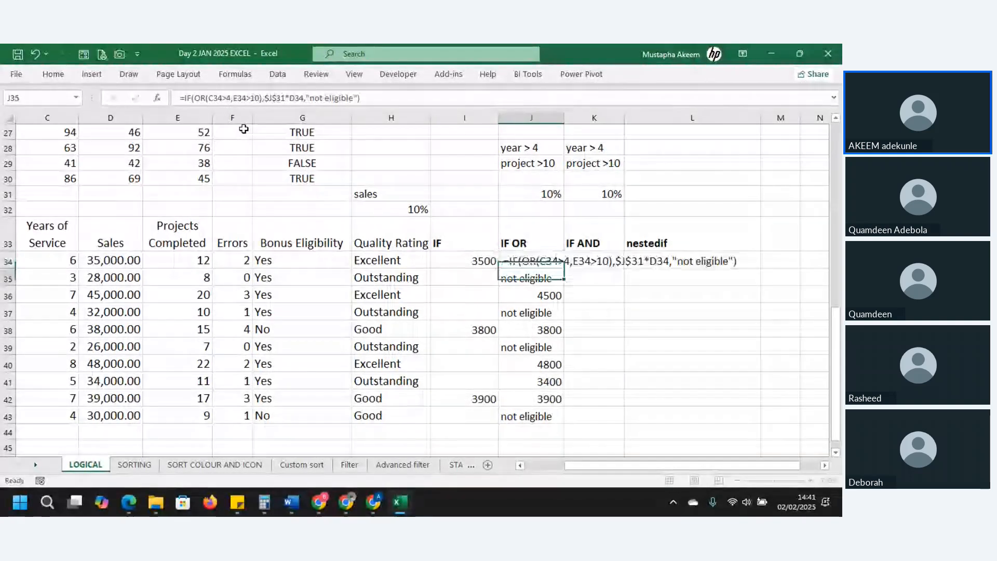
{"action": "key", "text": "Return"}
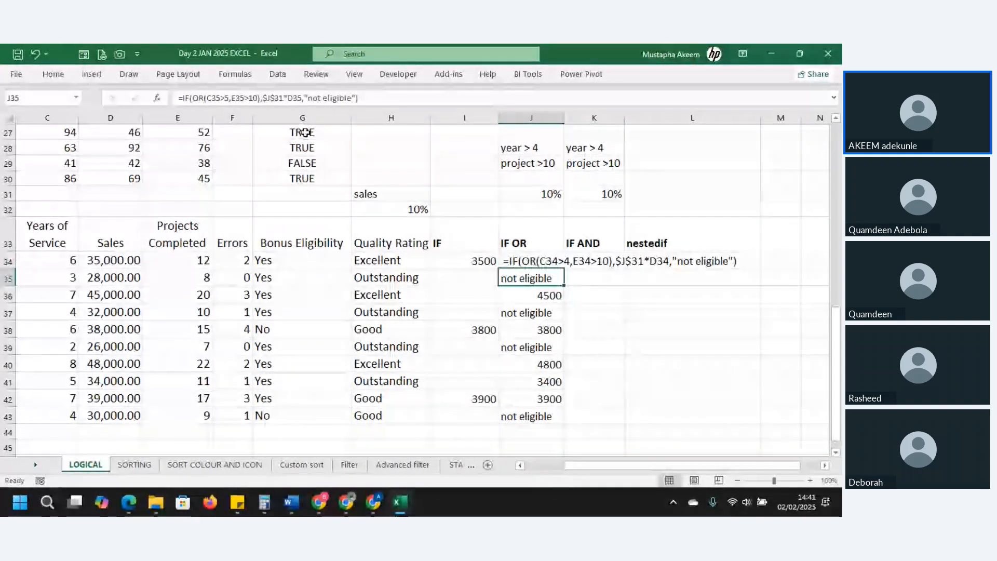
Turn J34 back into a live formula by removing the leading space and fill it down through J43.
{"action": "left_click", "coordinate": [181, 97]}
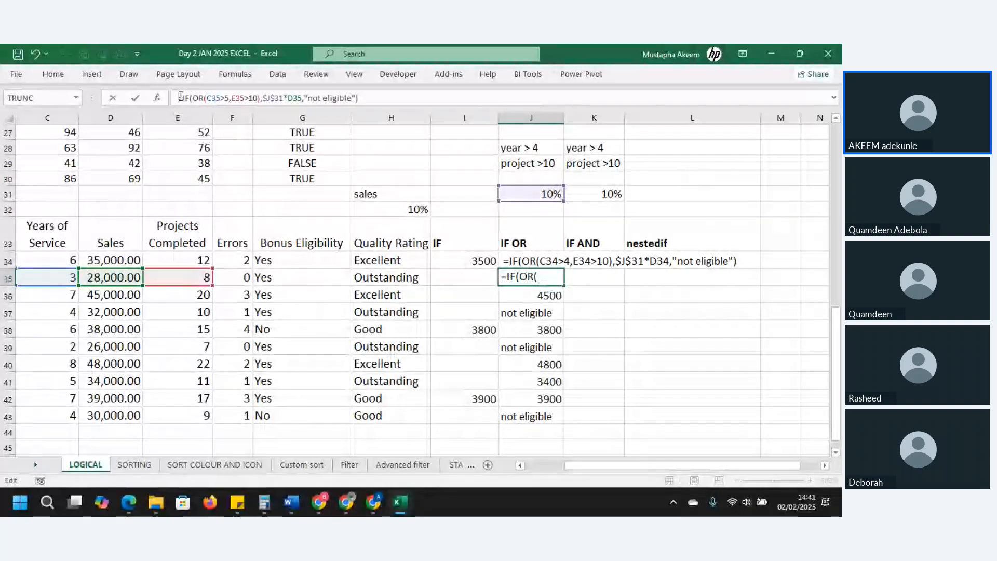
{"action": "key", "text": "Return"}
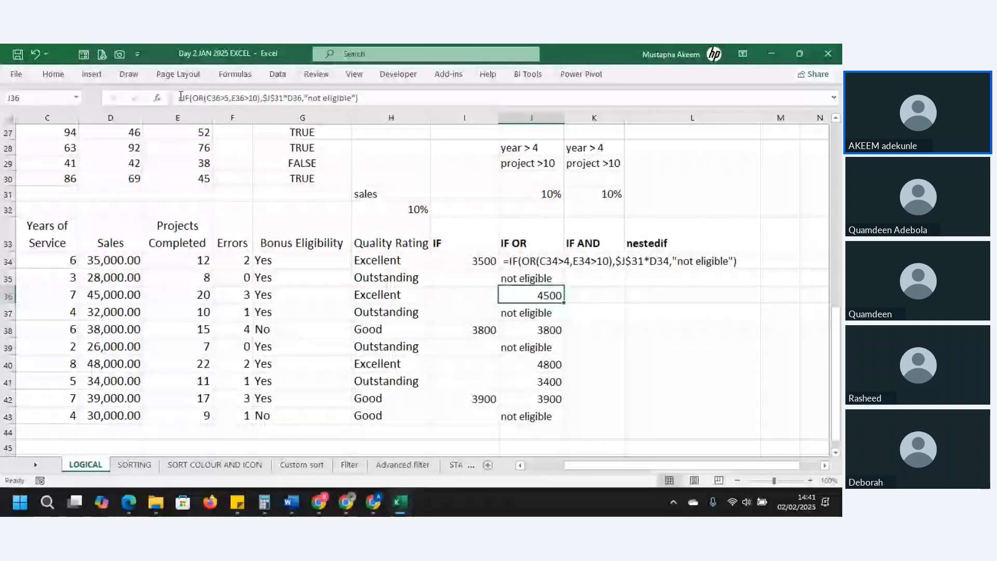
{"action": "left_click", "coordinate": [528, 265]}
{"action": "left_click", "coordinate": [183, 97]}
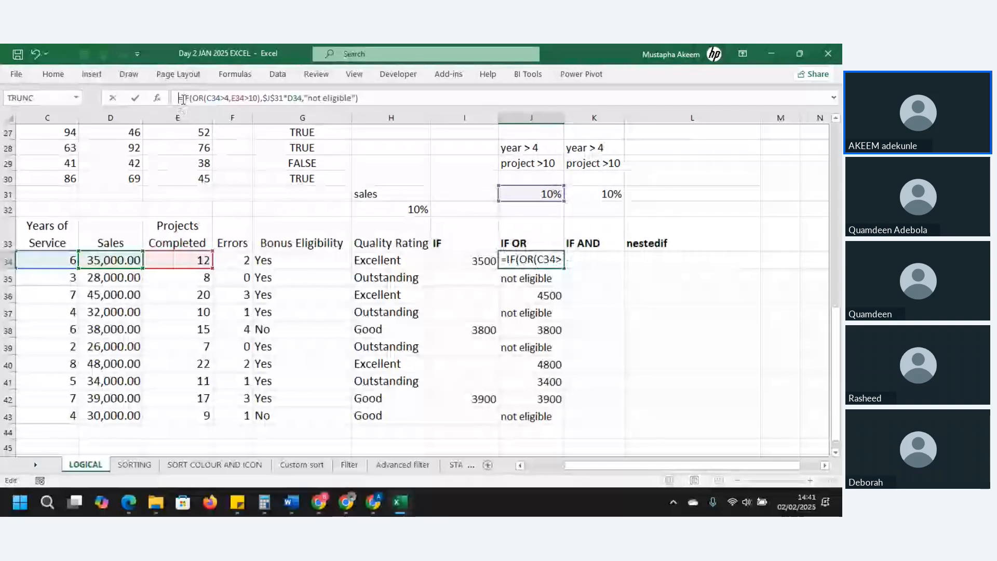
{"action": "key", "text": "Return"}
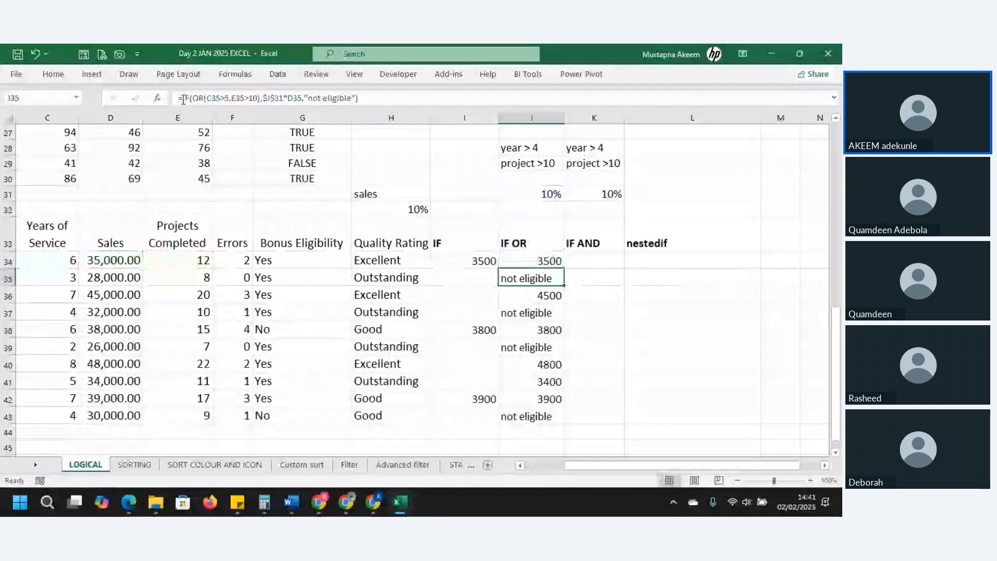
{"action": "left_click", "coordinate": [547, 265]}
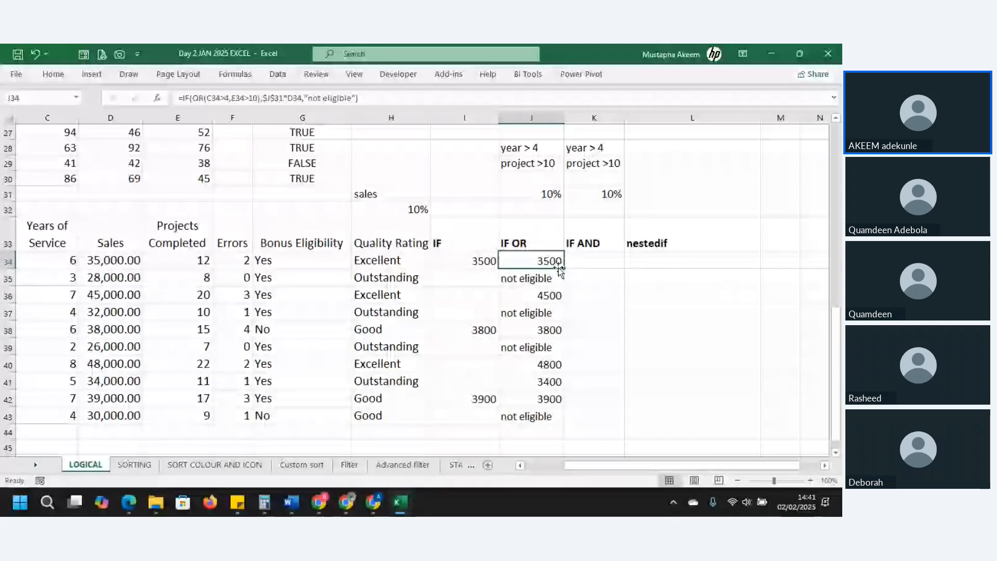
{"action": "double_click", "coordinate": [564, 268]}
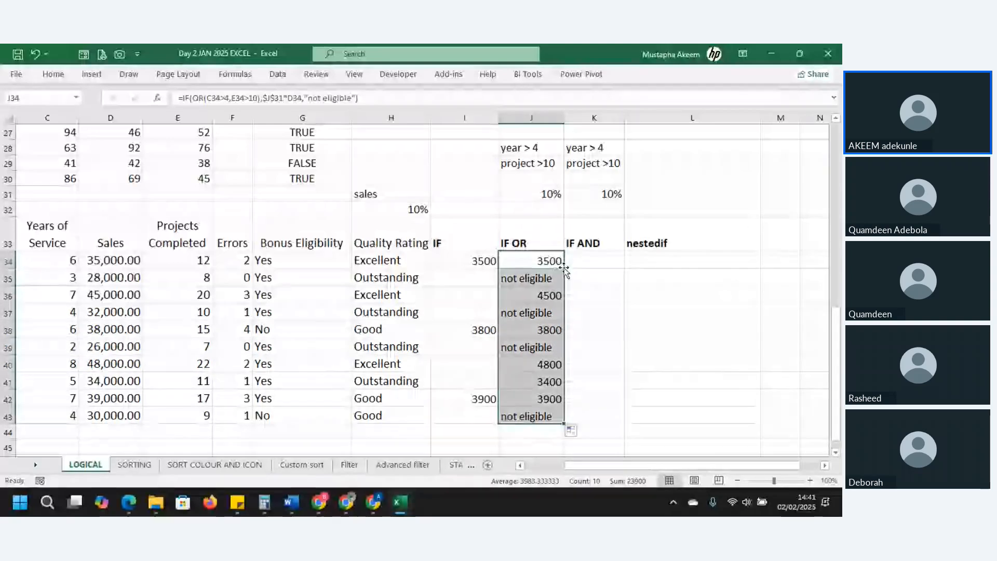
Show the updated C34>4 formula in J34 as text by putting a space before the equals sign.
{"action": "left_click", "coordinate": [550, 264]}
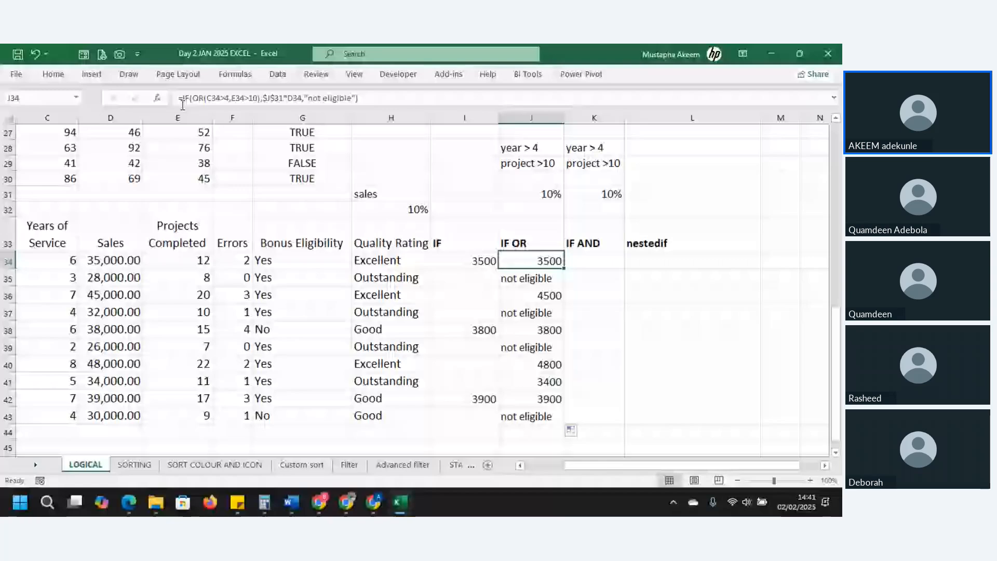
{"action": "left_click", "coordinate": [180, 99]}
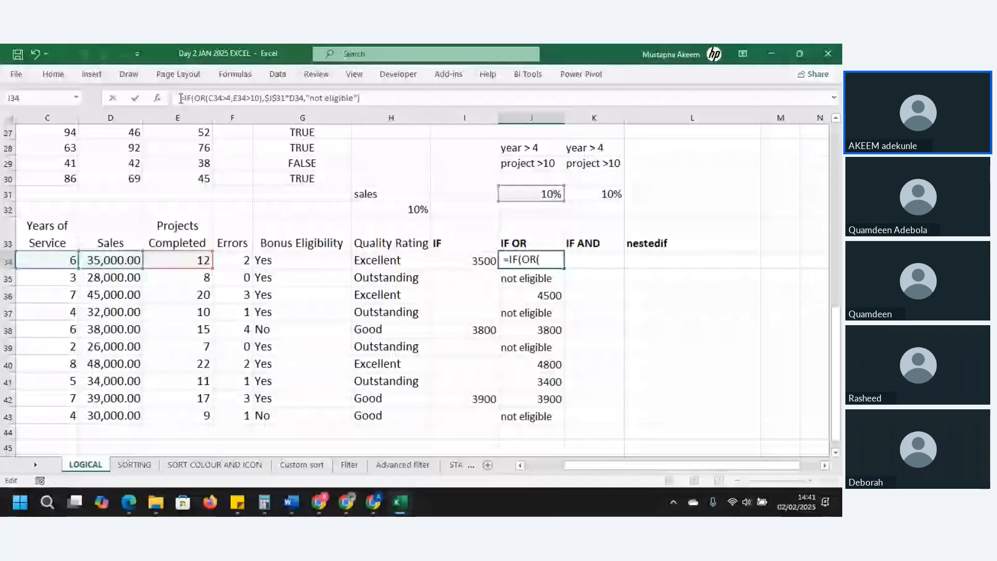
{"action": "key", "text": "Return"}
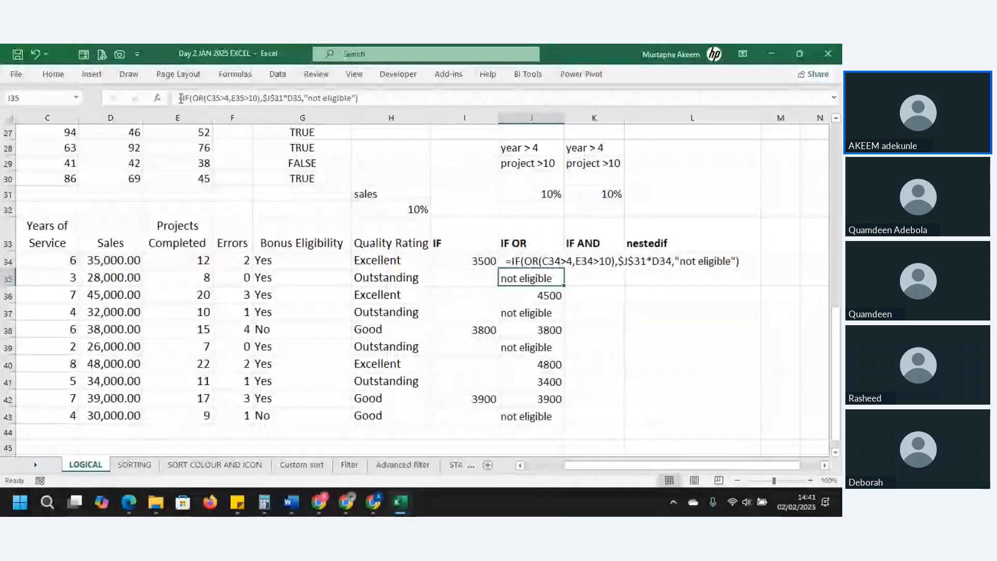
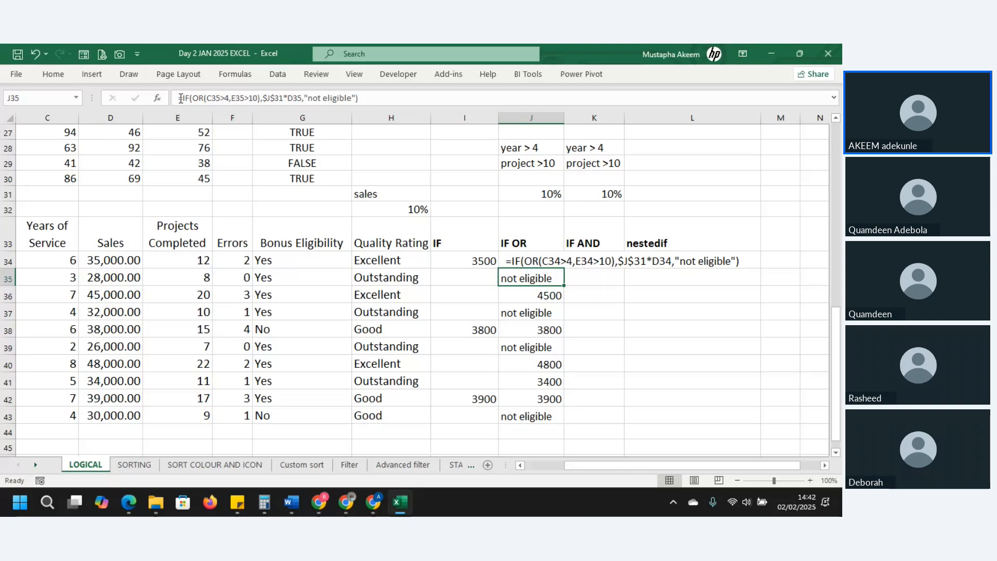
Try 11 as the Projects Completed value in E43, and undo both that entry and the text display of J34.
{"action": "left_click", "coordinate": [202, 417]}
{"action": "type", "text": "11"}
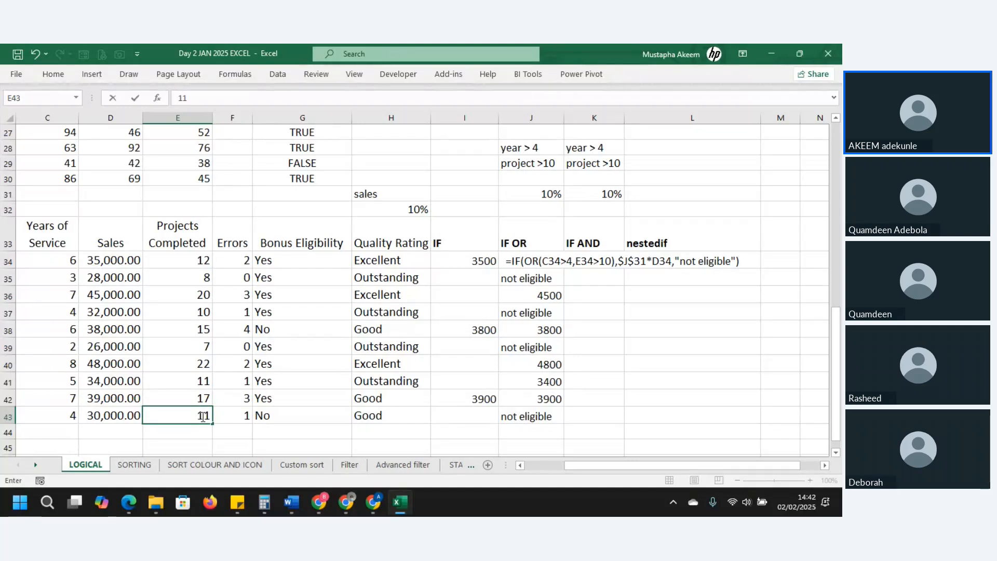
{"action": "key", "text": "Return"}
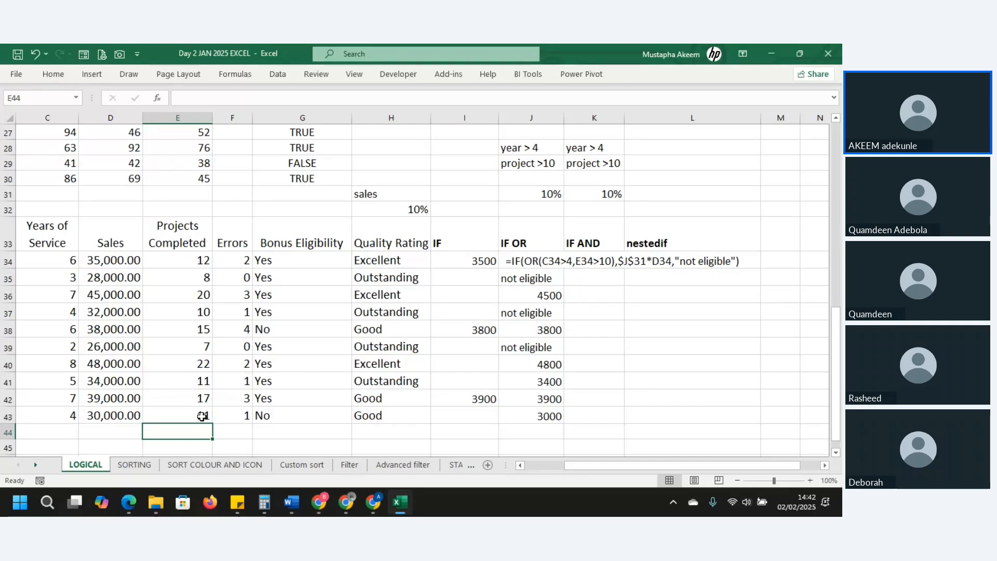
{"action": "key", "text": "ctrl+z"}
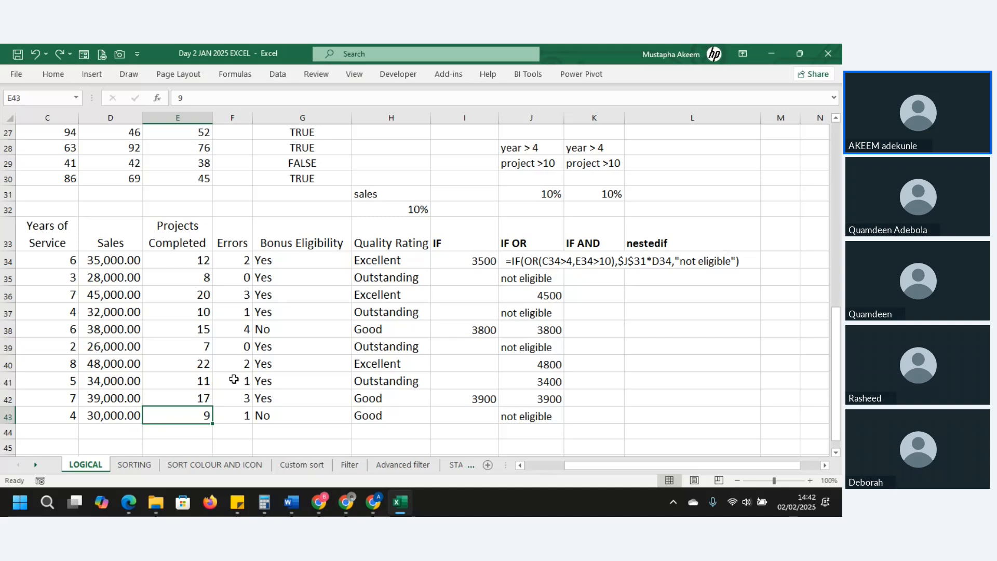
{"action": "key", "text": "ctrl+z"}
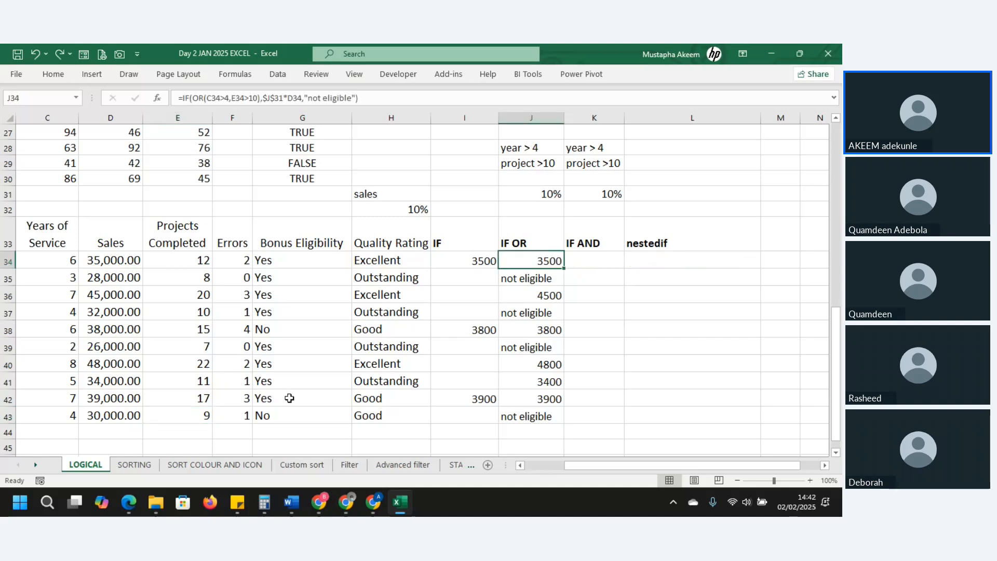
Display J34's IF OR formula as text again and set Projects Completed in E43 to 11.
{"action": "key", "text": "F2"}
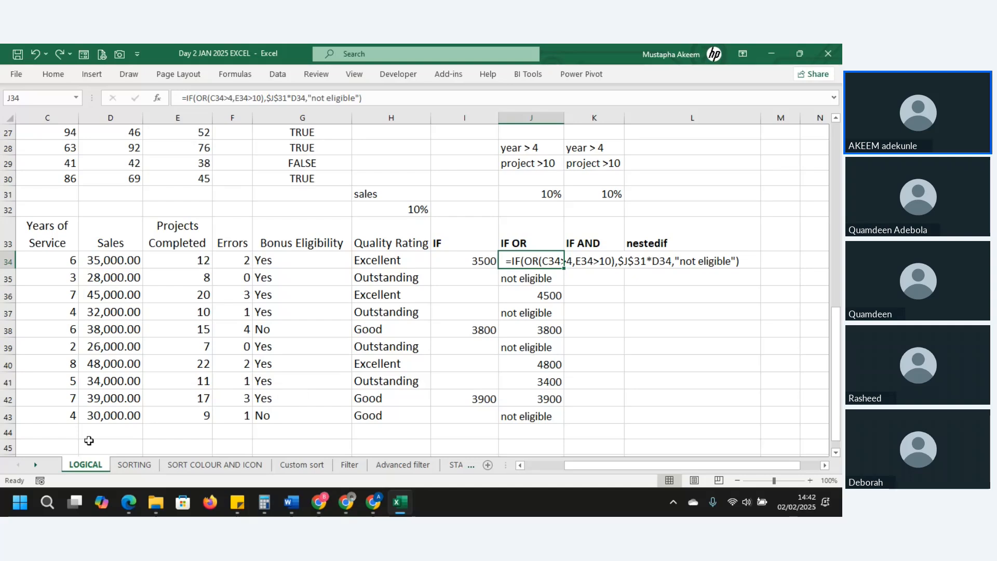
{"action": "left_click", "coordinate": [194, 413]}
{"action": "type", "text": "11"}
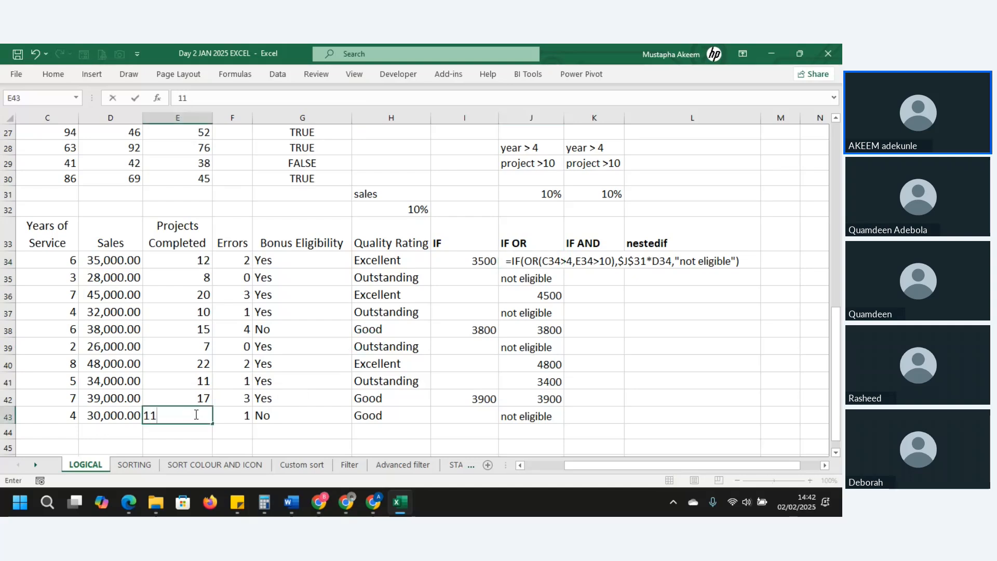
{"action": "key", "text": "Return"}
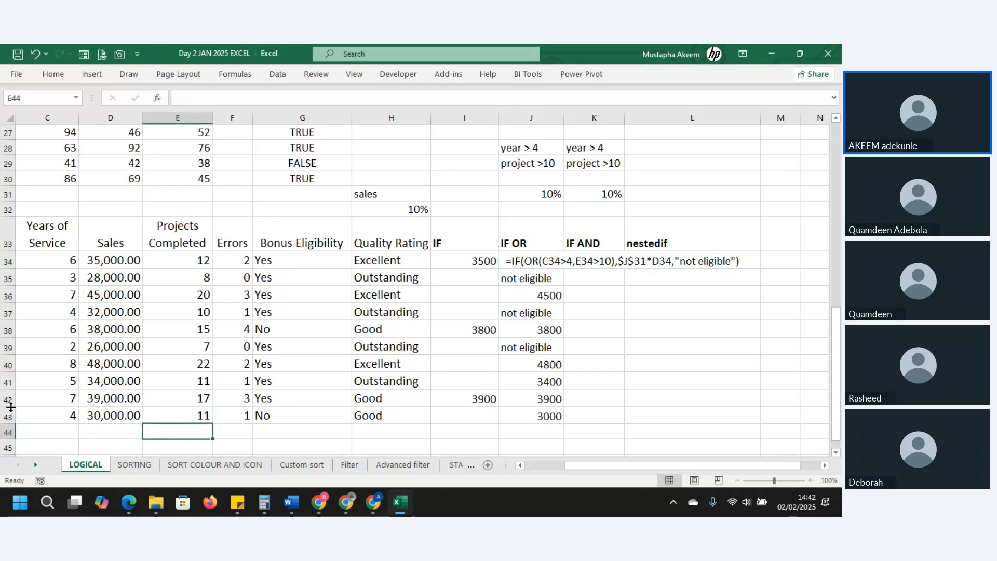
Examine the IF AND criteria in column K against the first employee's Years of Service and Projects Completed, ending on K34.
{"action": "left_click", "coordinate": [197, 416]}
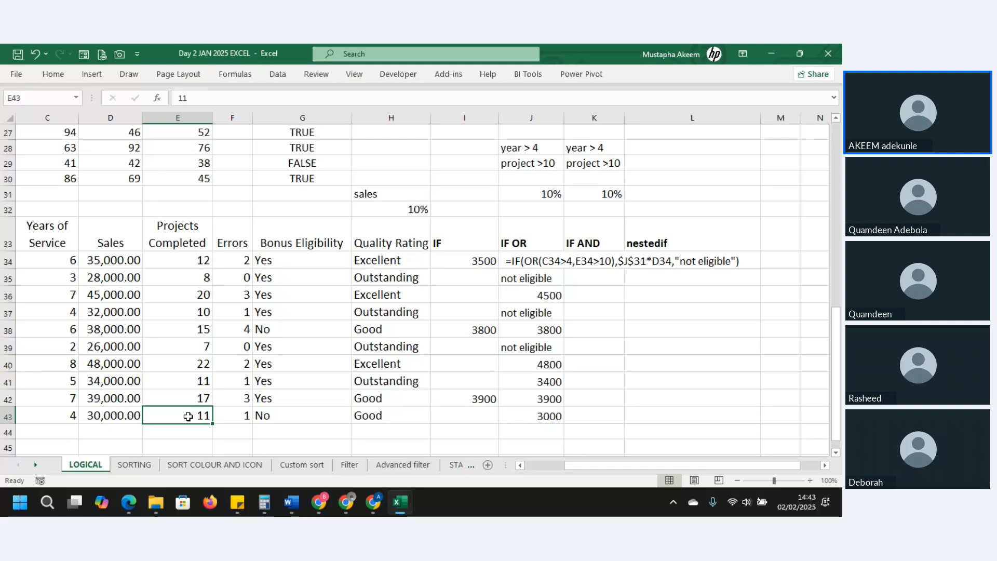
{"action": "left_click", "coordinate": [595, 153]}
{"action": "left_click", "coordinate": [602, 204]}
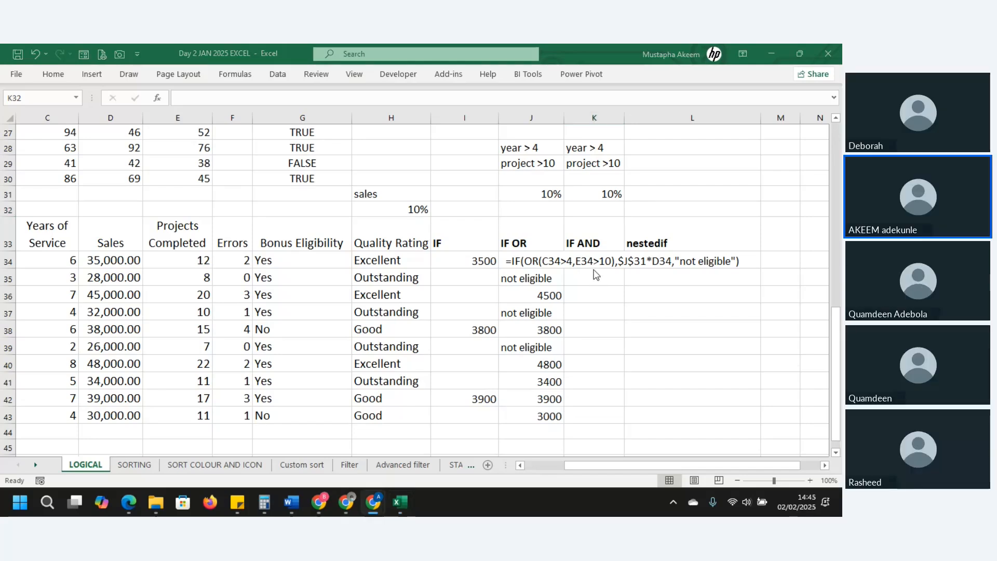
{"action": "left_click", "coordinate": [581, 228]}
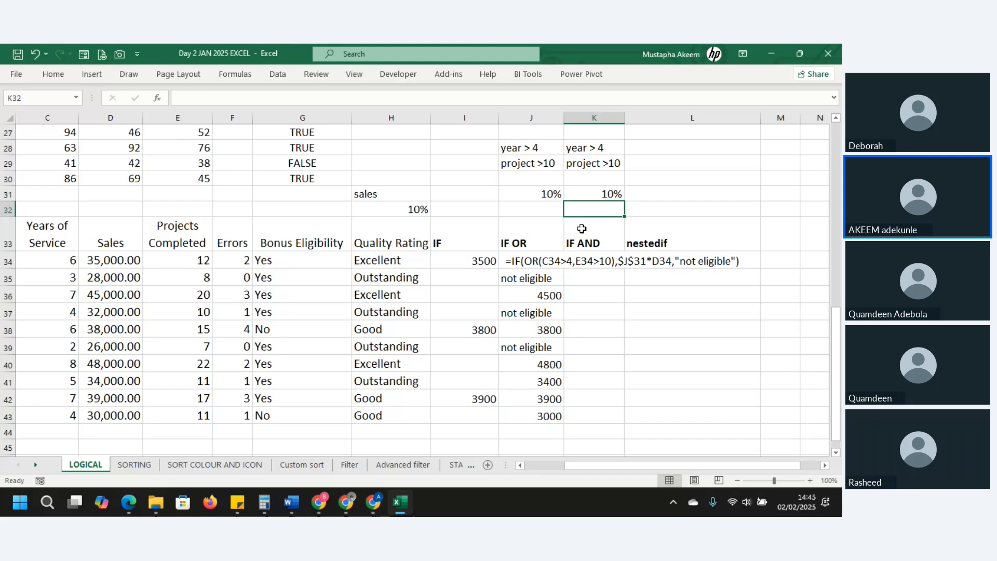
{"action": "left_click", "coordinate": [585, 264]}
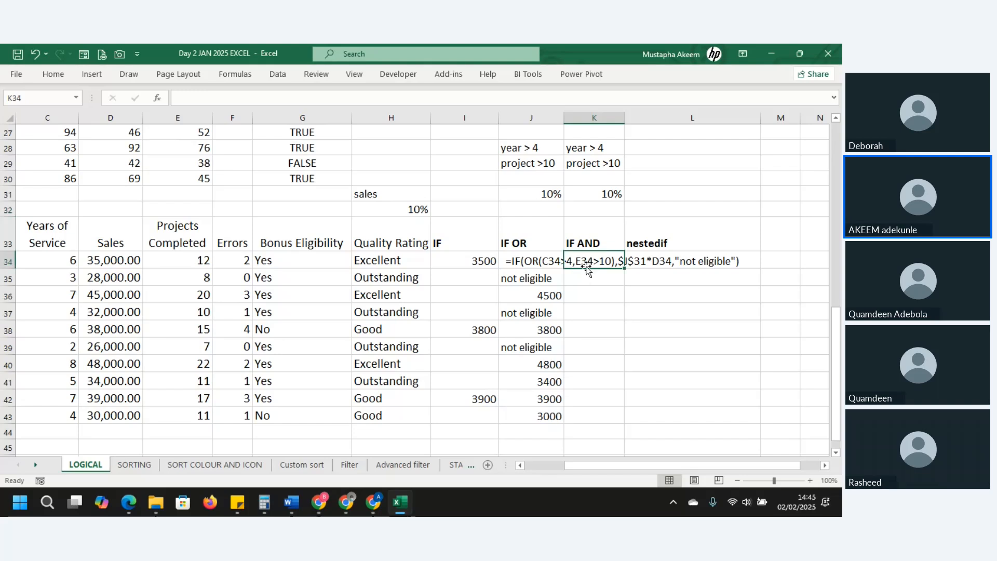
{"action": "left_click", "coordinate": [63, 257]}
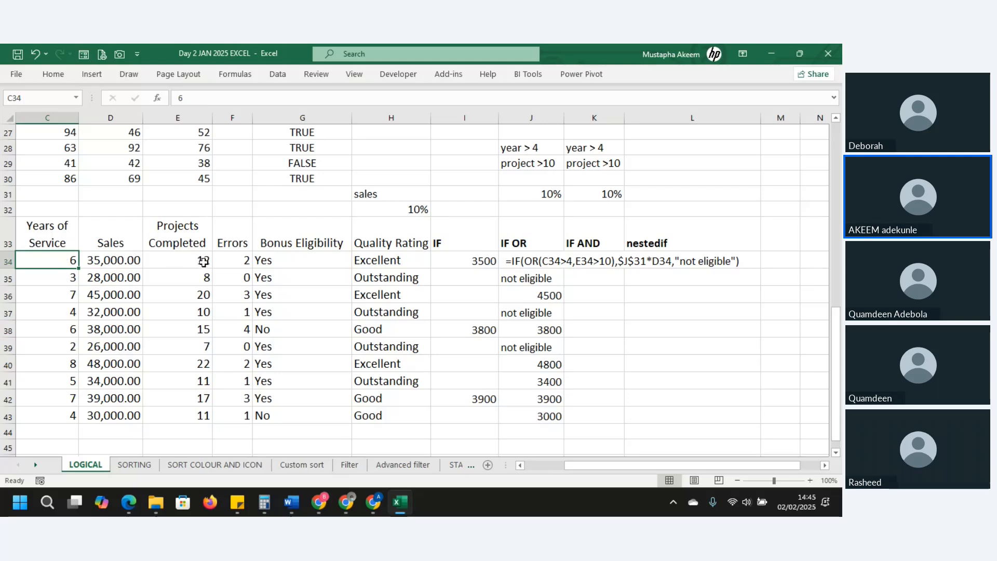
{"action": "left_click", "coordinate": [203, 260]}
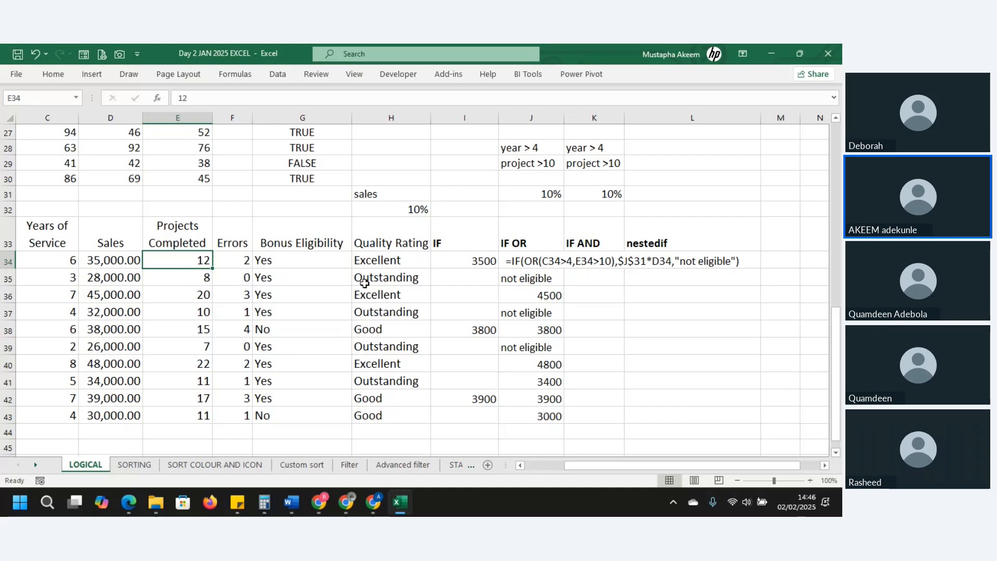
{"action": "left_click", "coordinate": [584, 262]}
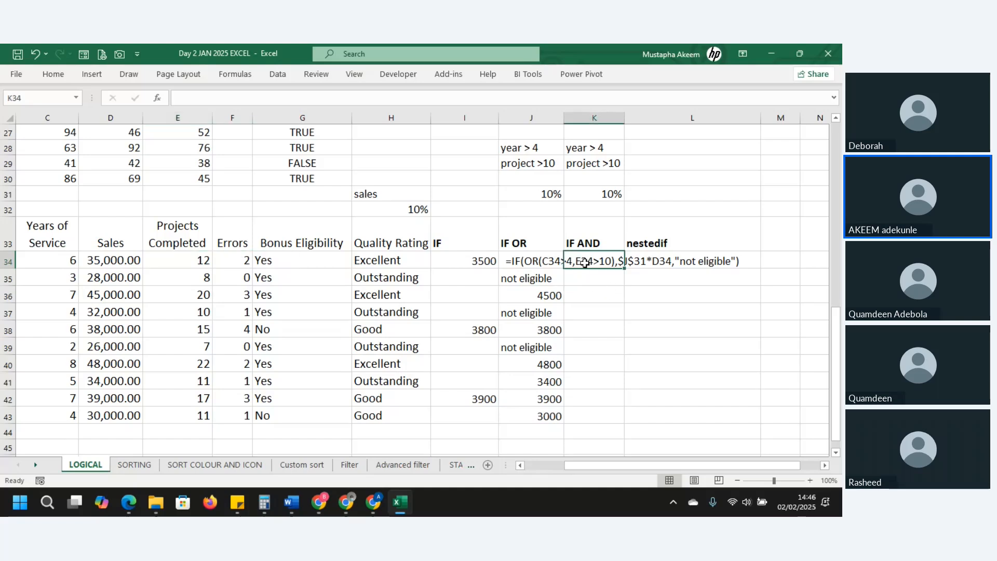
Start an IF formula in K34 with the logical test AND(C34>4,E34>10) for Years of Service and Projects Completed.
{"action": "type", "text": "=if"}
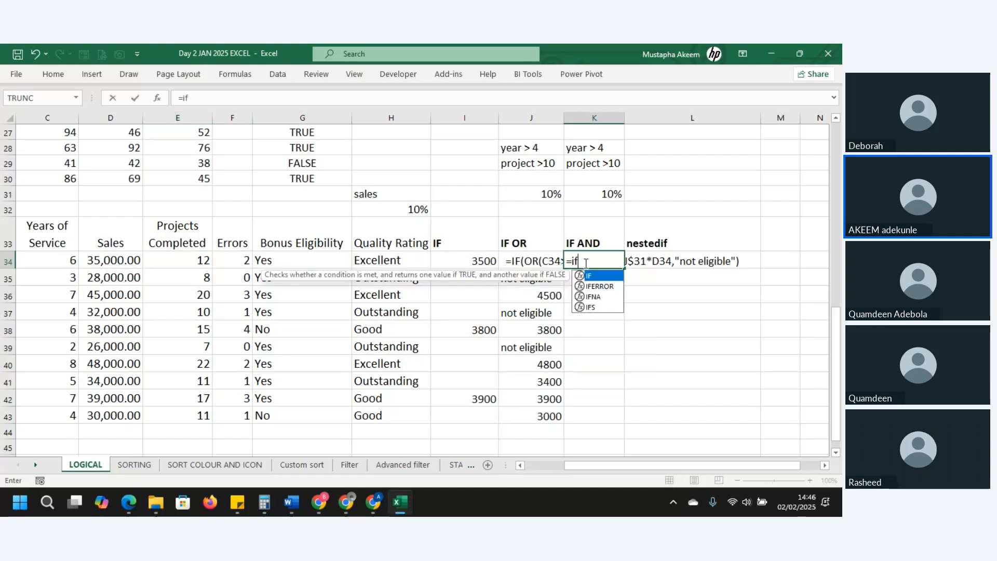
{"action": "key", "text": "Tab"}
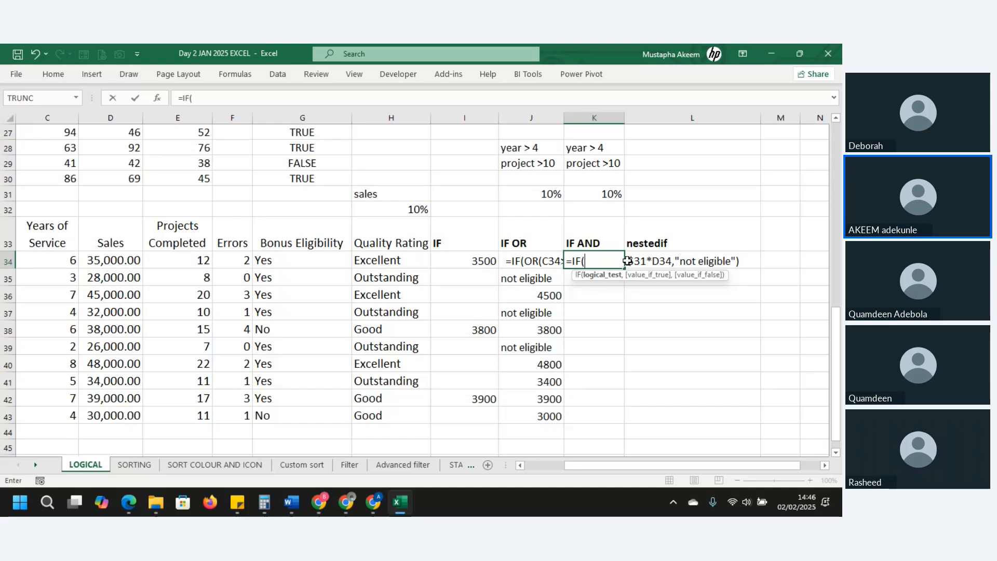
{"action": "type", "text": "and"}
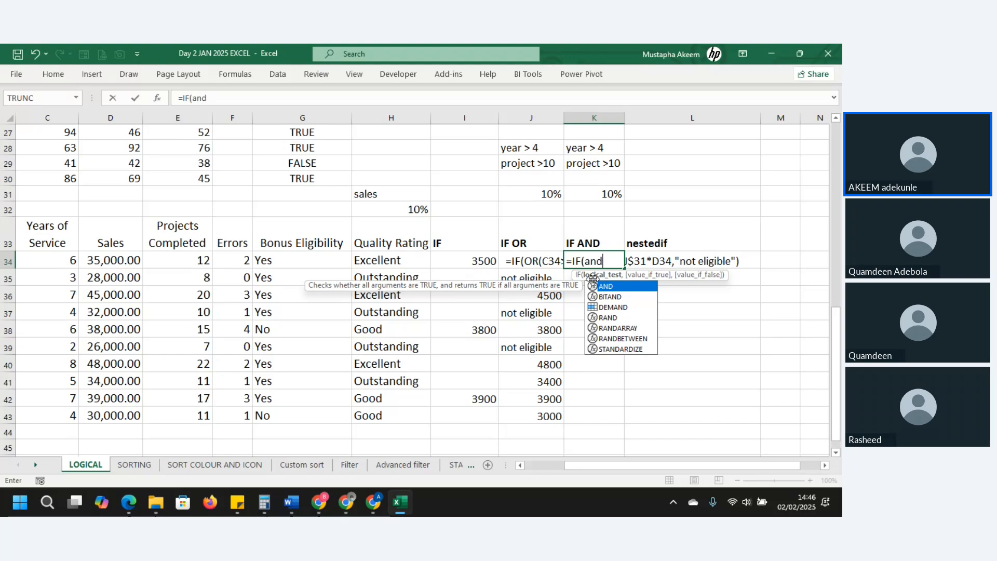
{"action": "key", "text": "Tab"}
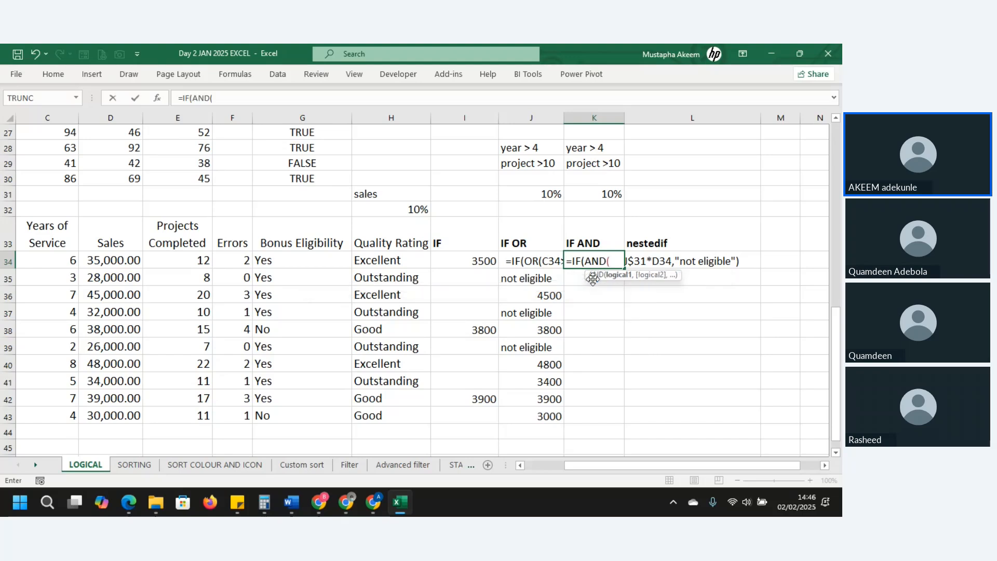
{"action": "left_click", "coordinate": [57, 262]}
{"action": "type", "text": ">"}
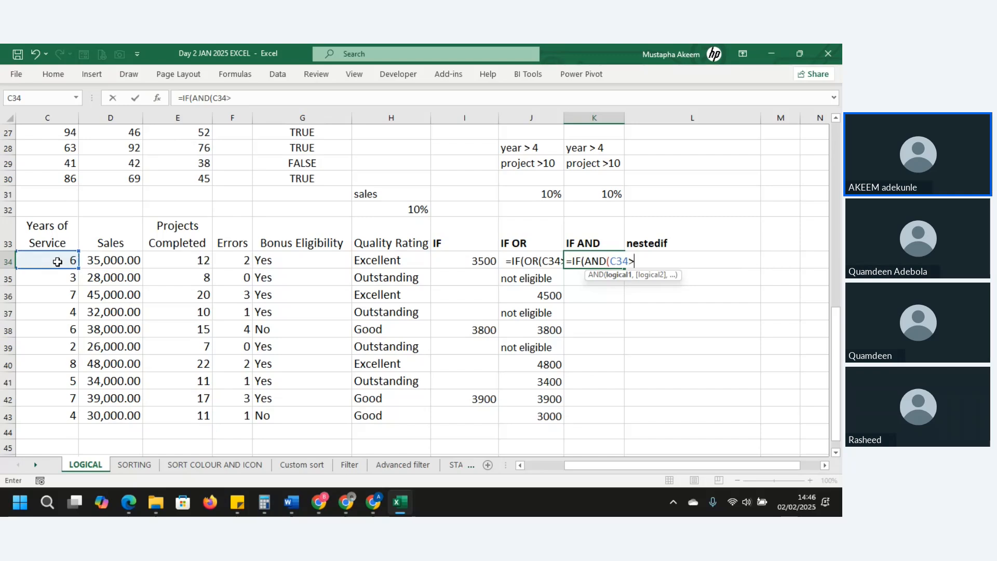
{"action": "type", "text": "4,"}
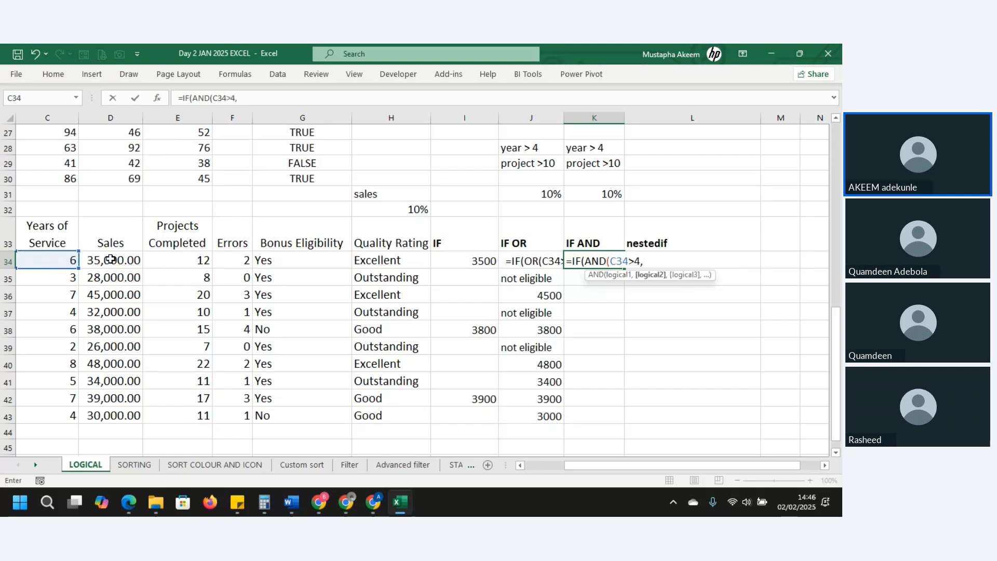
{"action": "left_click", "coordinate": [182, 260]}
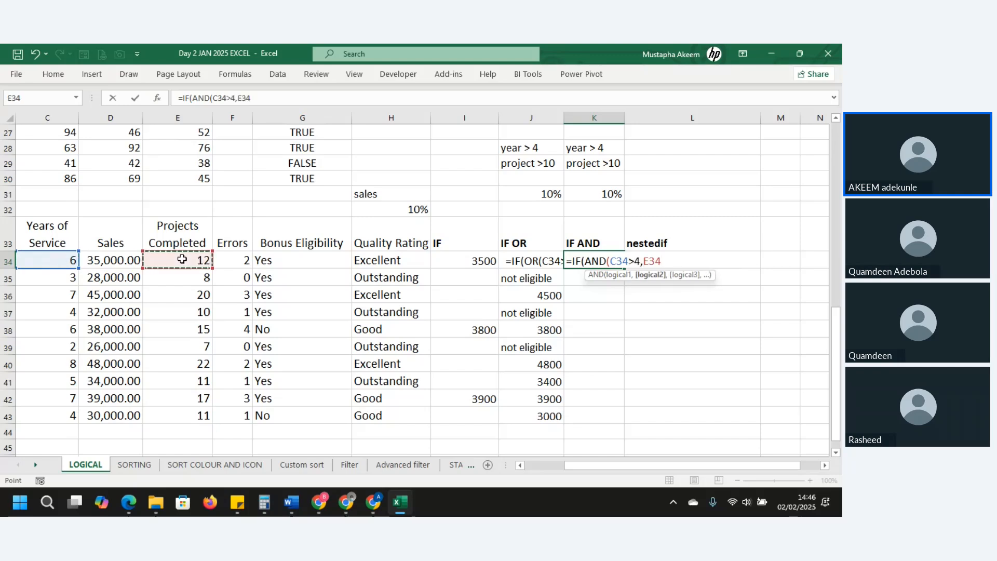
{"action": "type", "text": ">10)"}
{"action": "key", "text": "Return"}
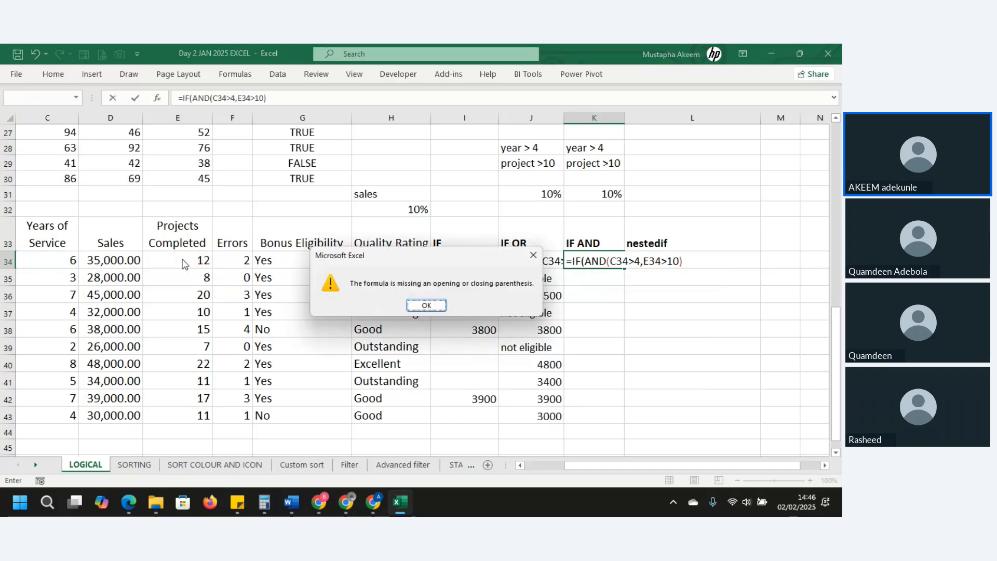
{"action": "left_click", "coordinate": [436, 306]}
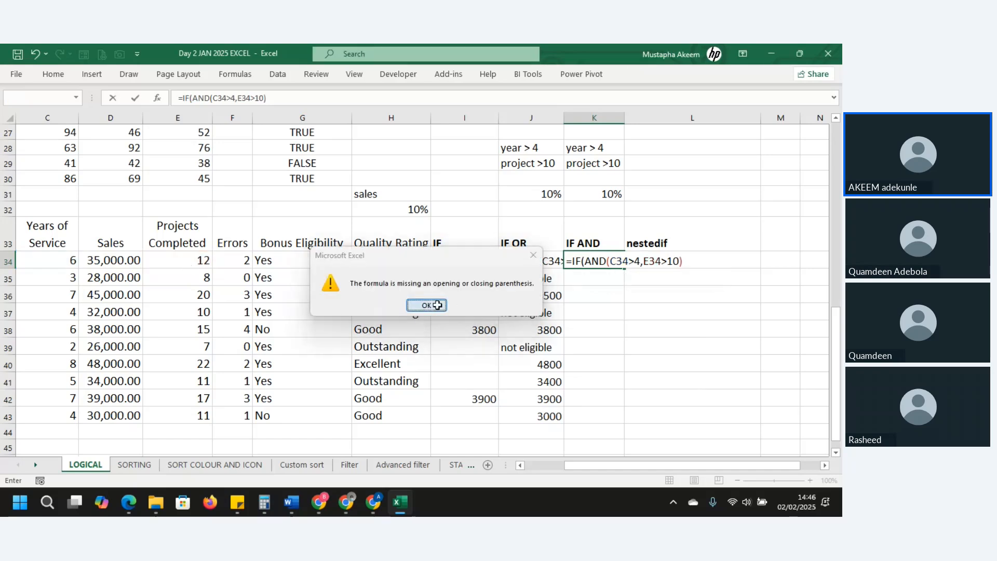
Complete K34's IF AND formula with "10%" as the value if true and an empty string "" as the value if false.
{"action": "left_click", "coordinate": [286, 97]}
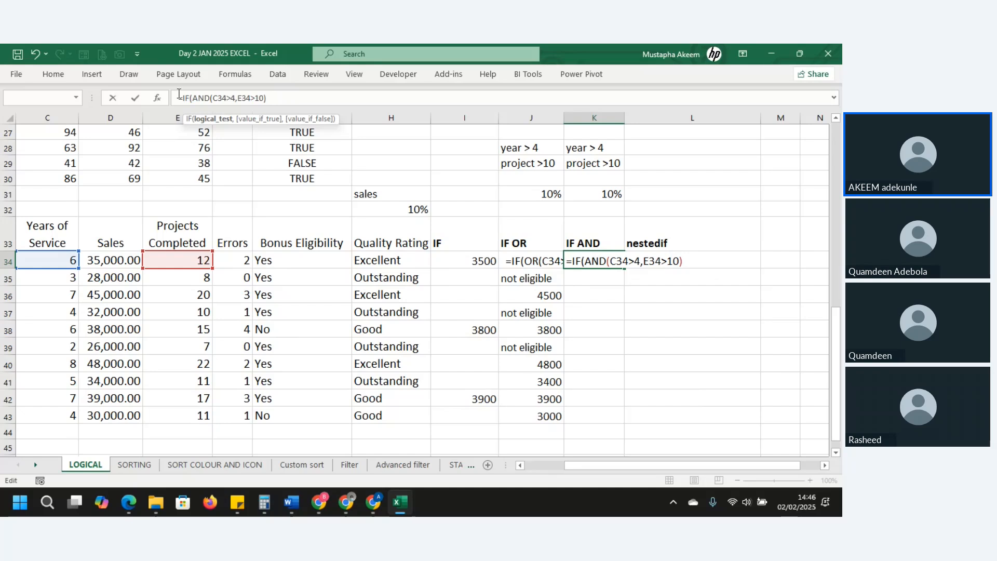
{"action": "type", "text": ","}
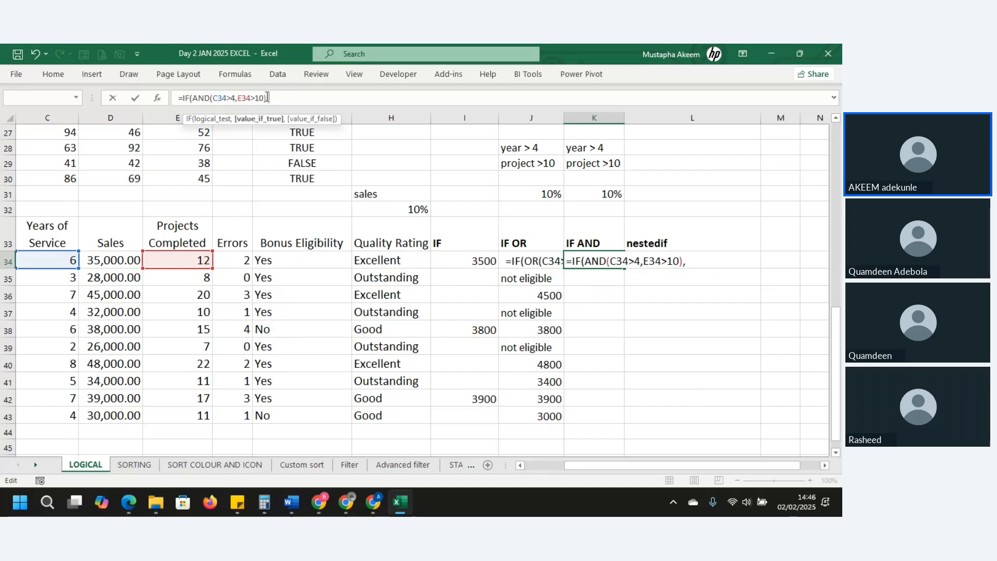
{"action": "left_click_drag", "start_coordinate": [267, 98], "coordinate": [194, 100]}
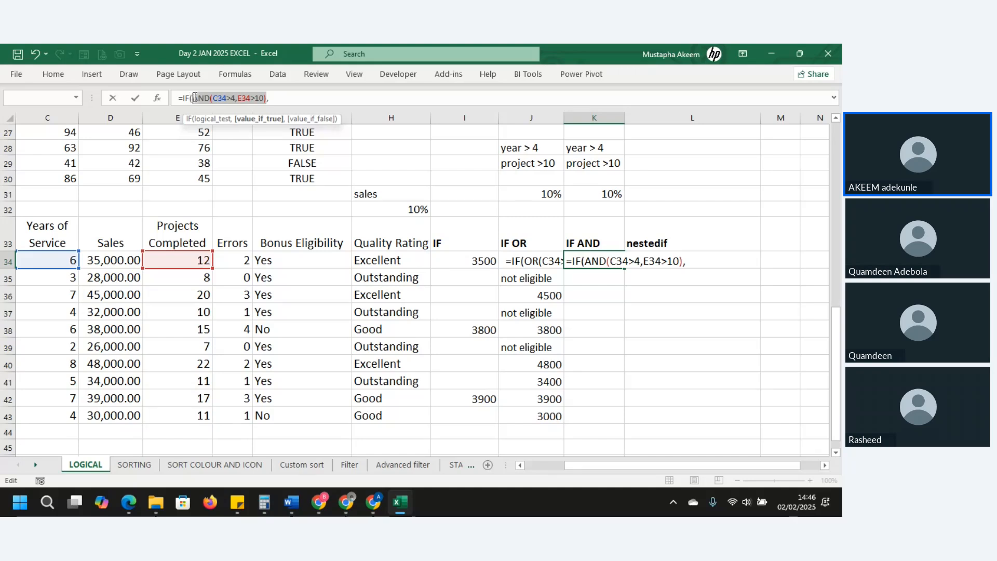
{"action": "key", "text": "Return"}
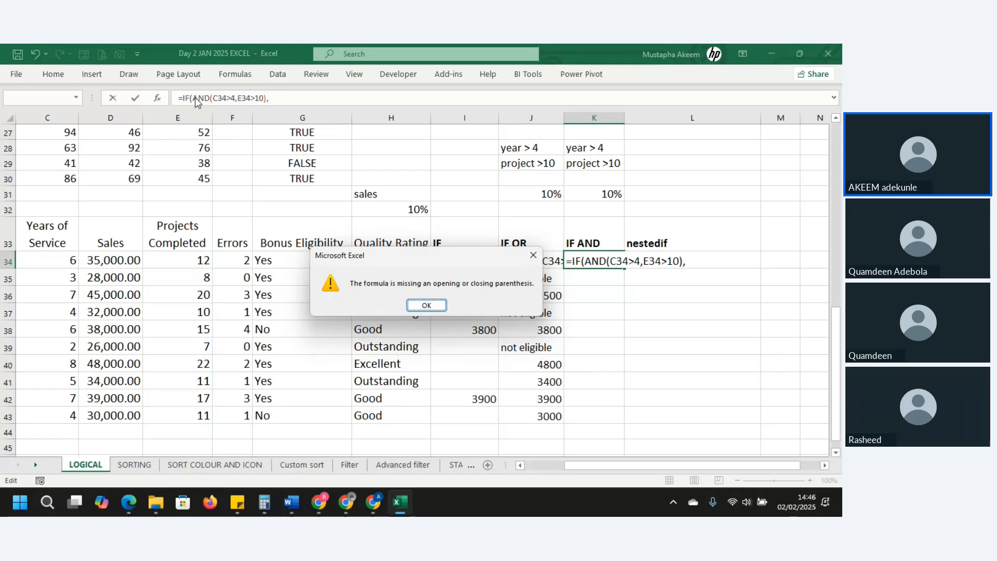
{"action": "left_click", "coordinate": [427, 306]}
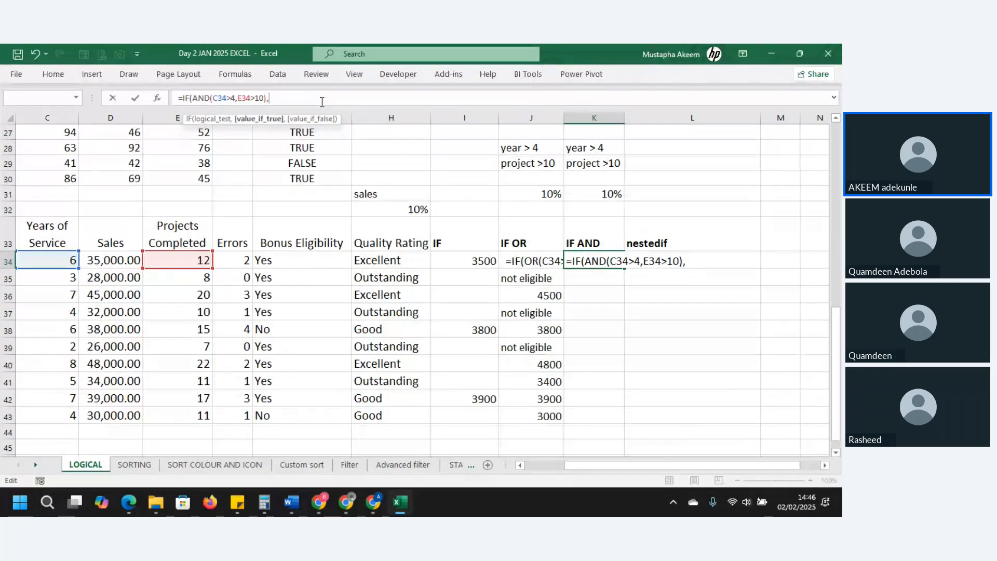
{"action": "type", "text": "\""}
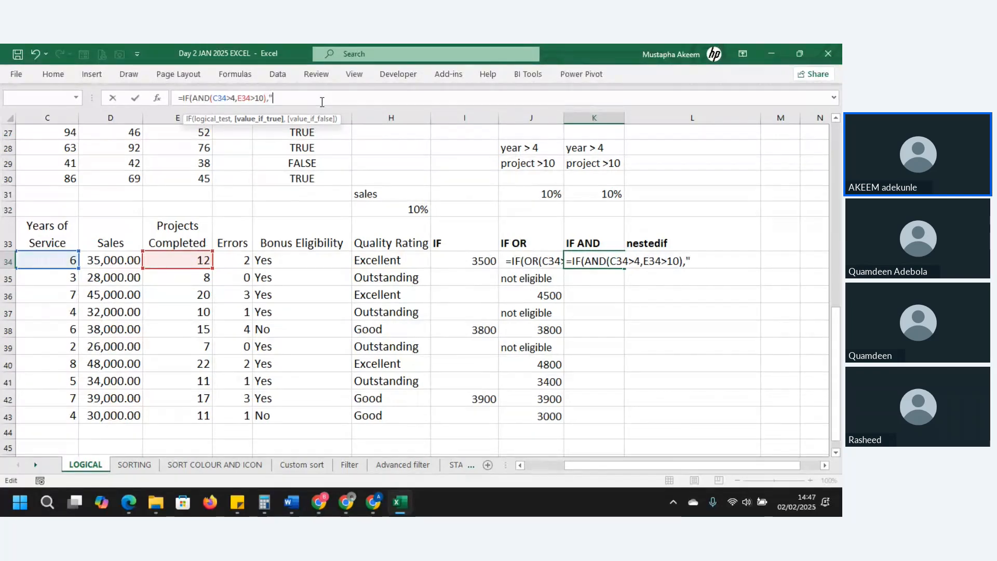
{"action": "type", "text": "10%\""}
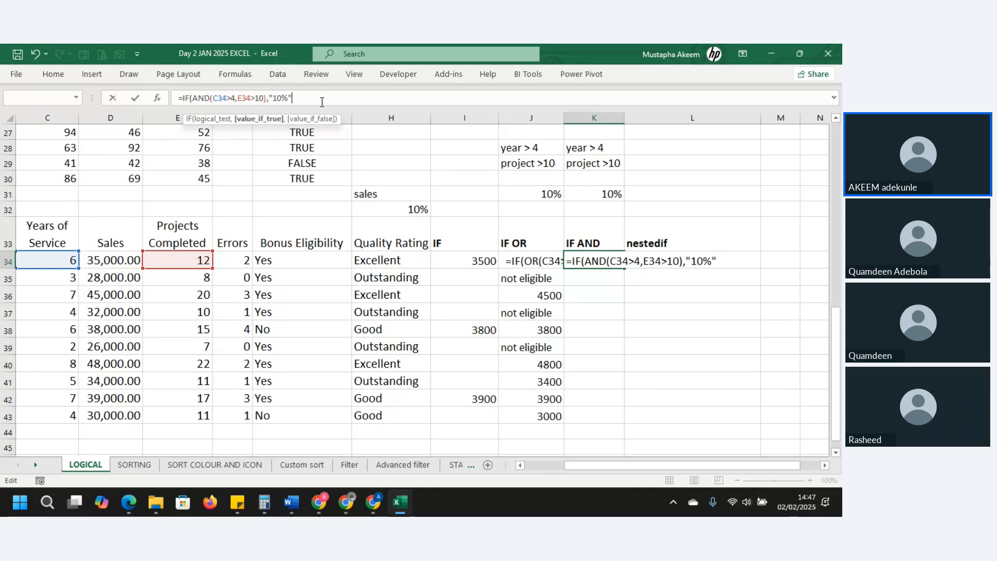
{"action": "type", "text": ","}
{"action": "type", "text": "\"\")"}
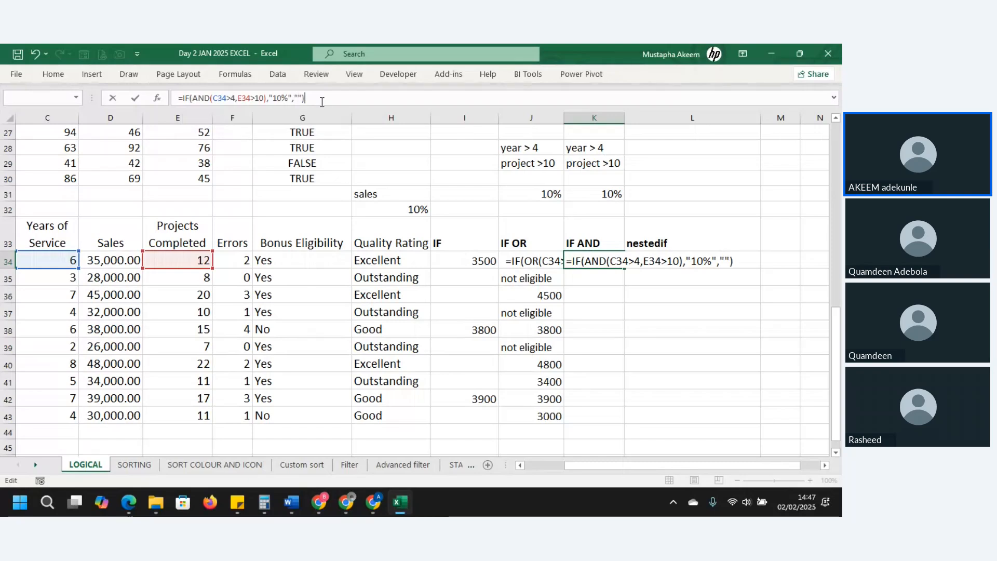
{"action": "key", "text": "Return"}
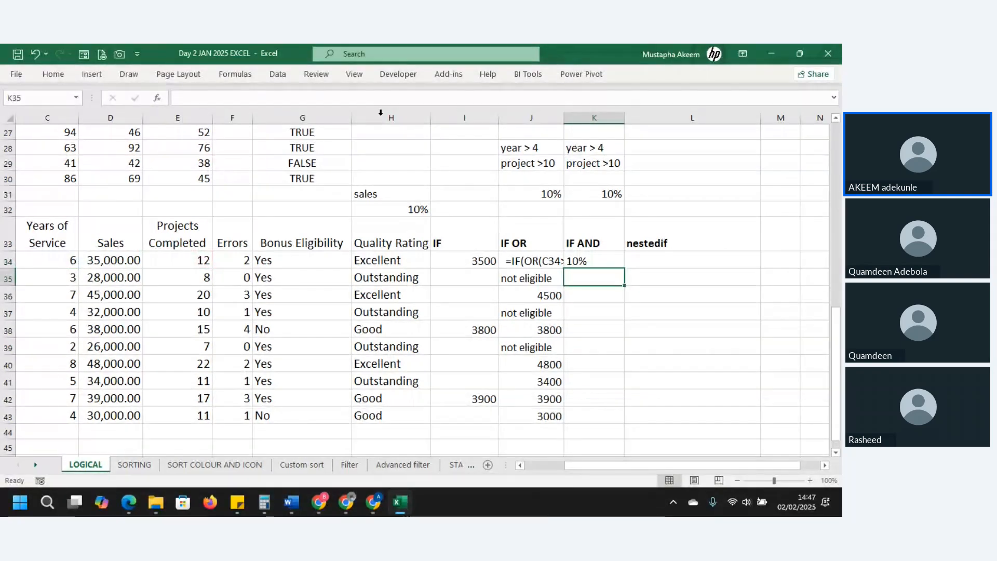
Fill the IF AND formula from K34 down the column to K43.
{"action": "key", "text": "Up"}
{"action": "left_click_drag", "start_coordinate": [626, 269], "coordinate": [626, 269]}
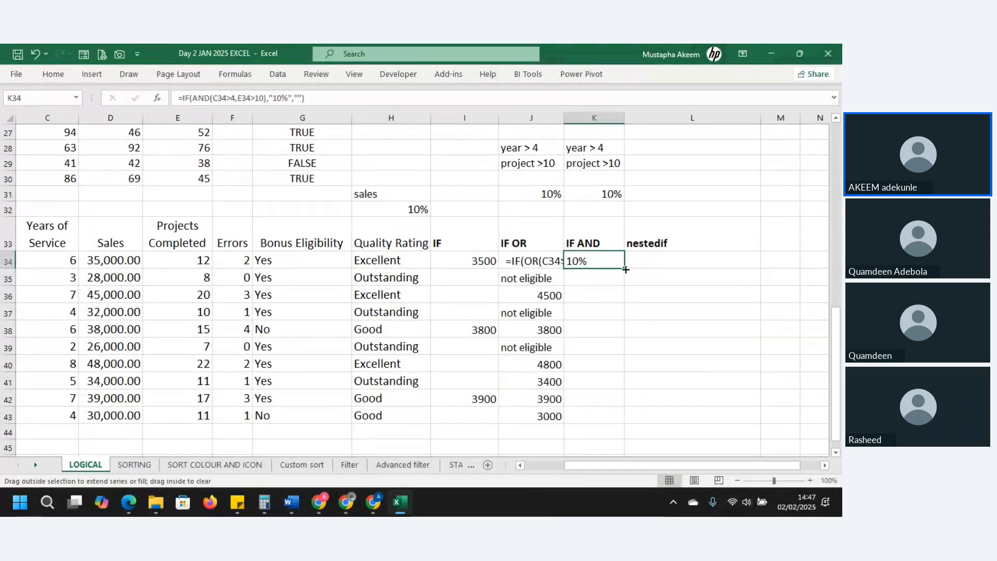
{"action": "double_click", "coordinate": [626, 270]}
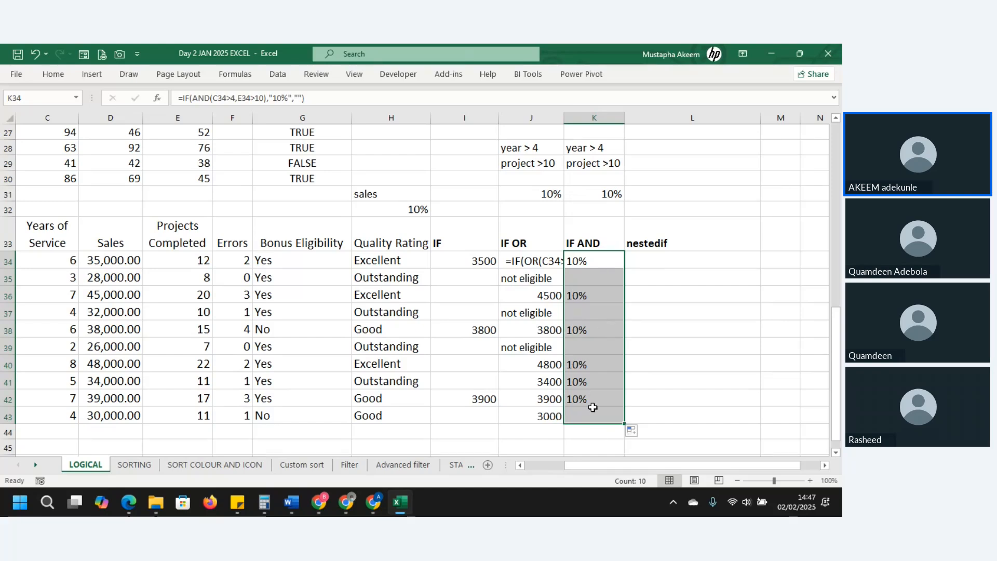
Compare the IF OR formula in J43 with the IF AND formula in K43 for the last employee.
{"action": "left_click", "coordinate": [597, 260]}
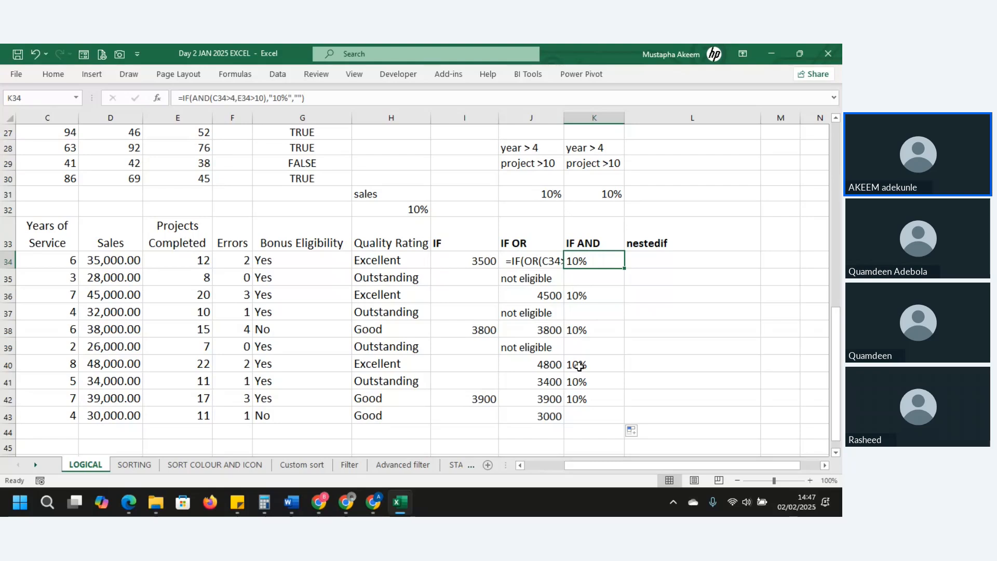
{"action": "left_click", "coordinate": [509, 414]}
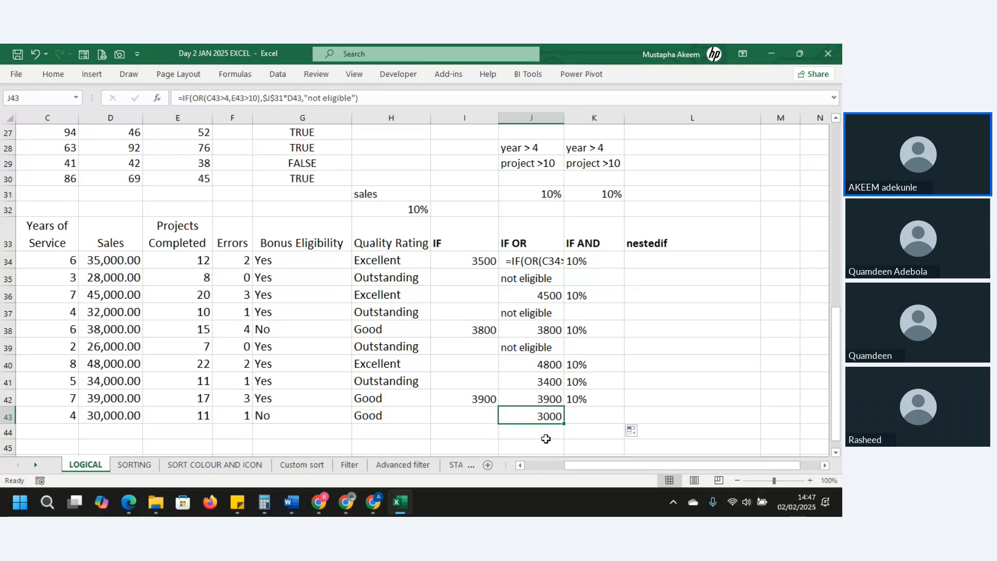
{"action": "left_click", "coordinate": [595, 417]}
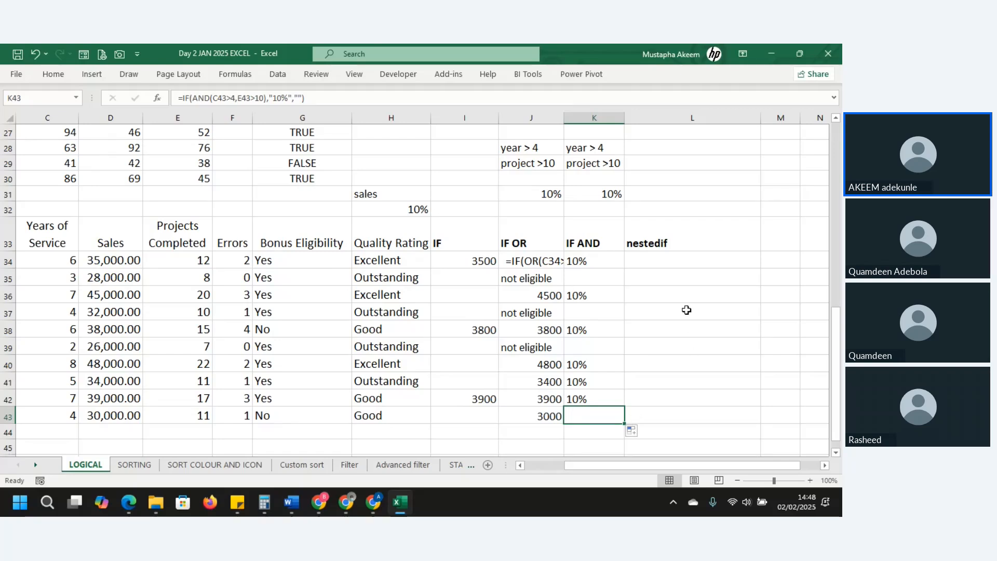
Add the header "ifs" in M33 beside the nestedif header and widen column M slightly.
{"action": "left_click", "coordinate": [672, 256]}
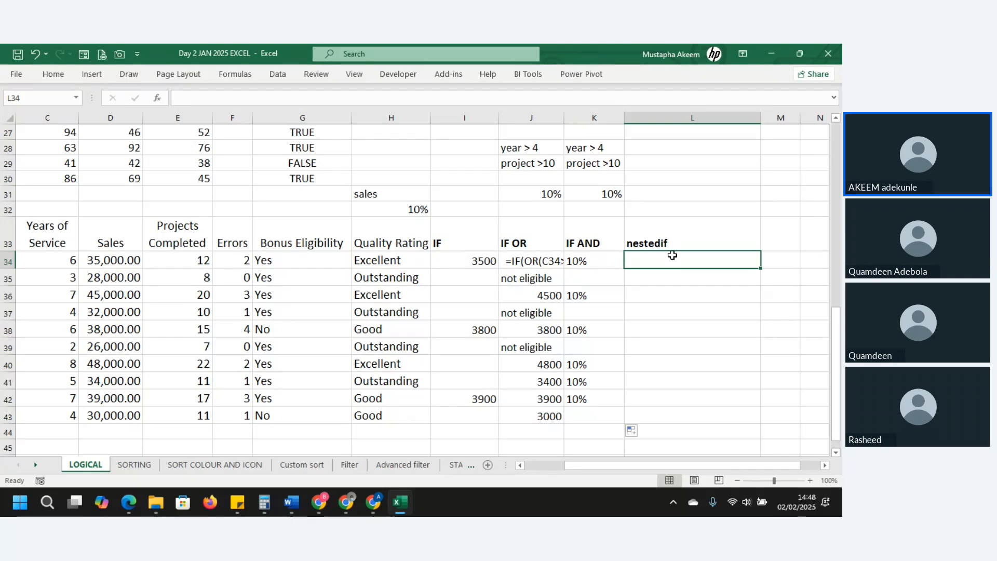
{"action": "left_click", "coordinate": [673, 248]}
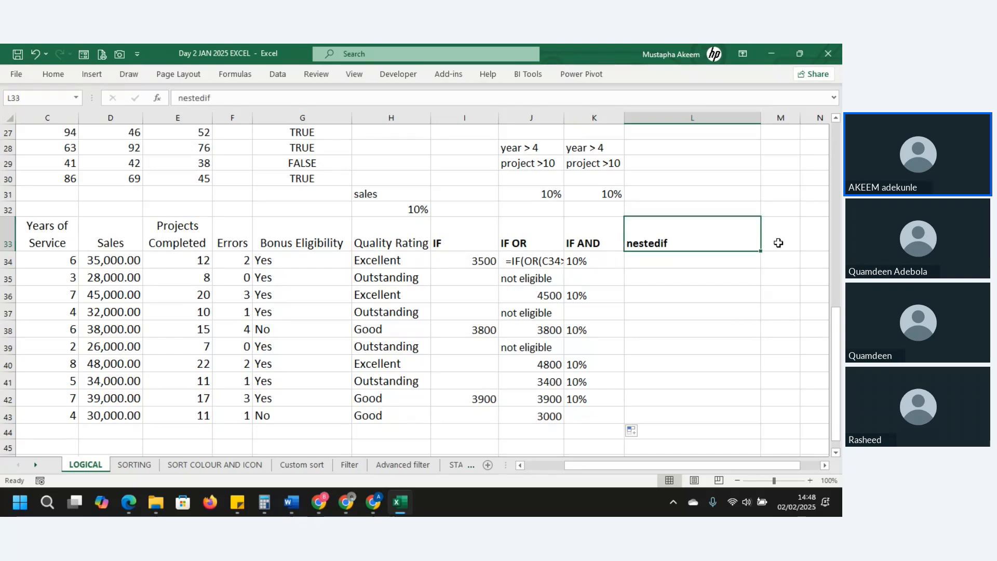
{"action": "left_click", "coordinate": [779, 243]}
{"action": "type", "text": "ifs"}
{"action": "key", "text": "Return"}
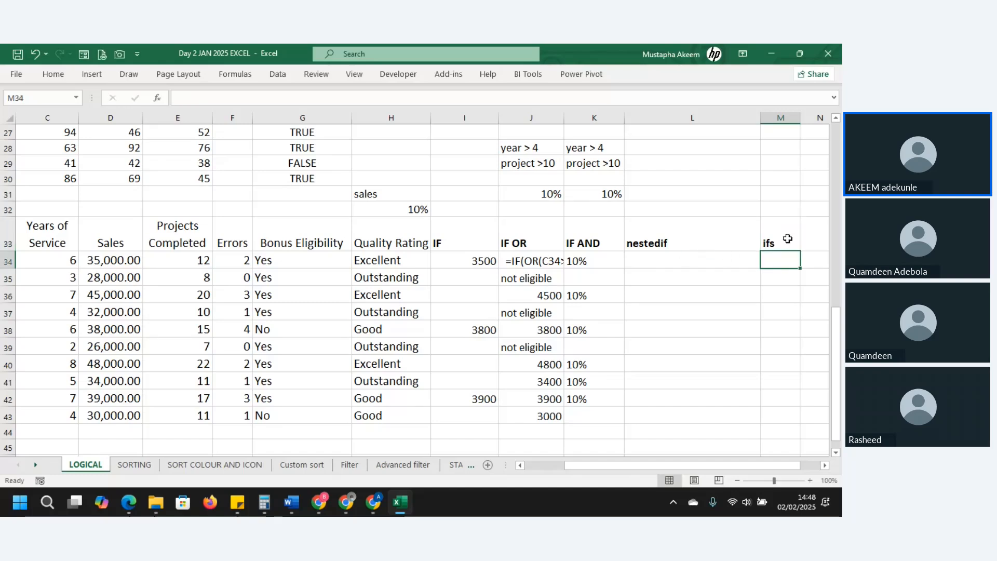
{"action": "left_click", "coordinate": [788, 238]}
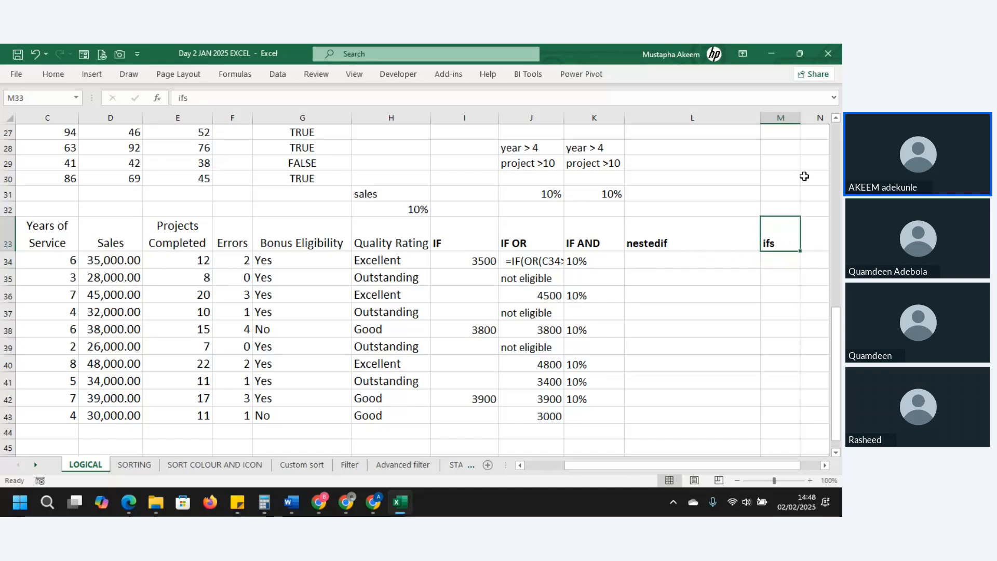
{"action": "left_click_drag", "start_coordinate": [800, 117], "coordinate": [824, 117]}
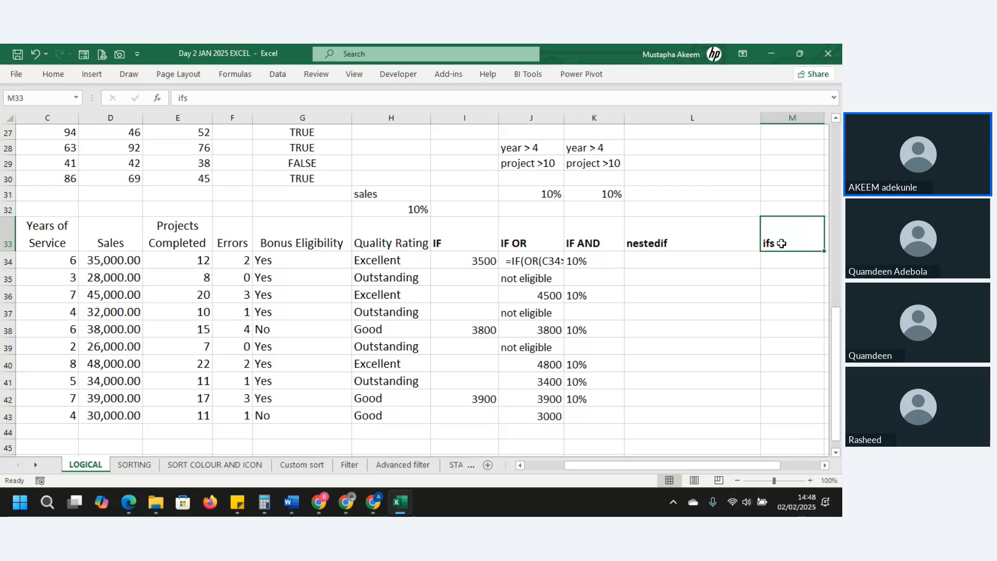
{"action": "left_click", "coordinate": [651, 259]}
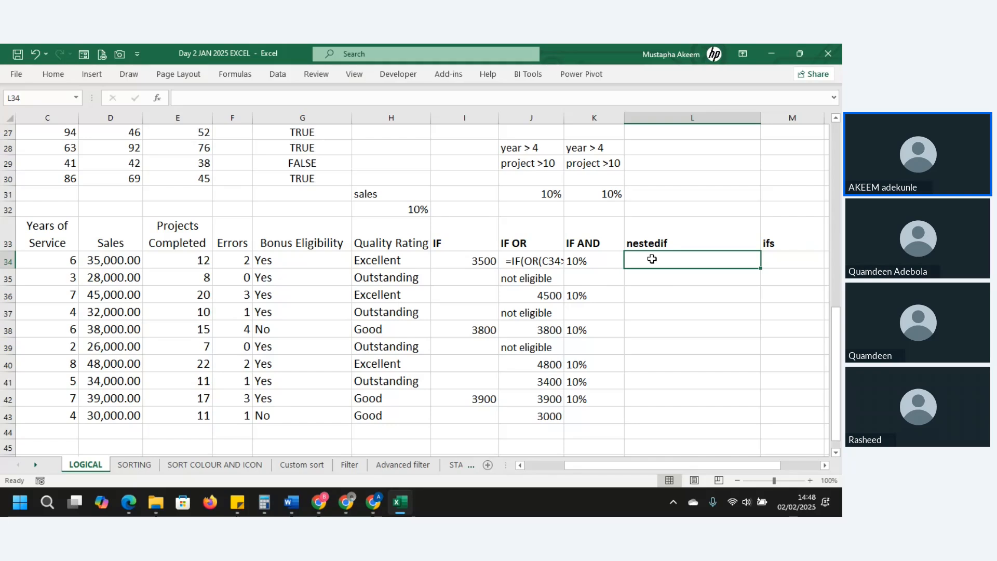
{"action": "left_click", "coordinate": [791, 258]}
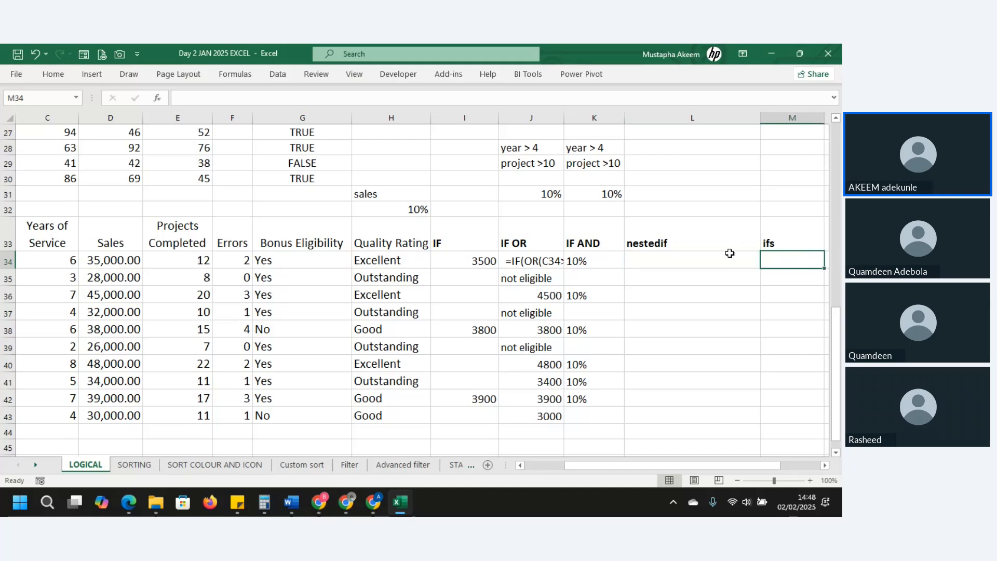
{"action": "left_click", "coordinate": [735, 255]}
{"action": "left_click", "coordinate": [807, 259]}
{"action": "left_click", "coordinate": [722, 261]}
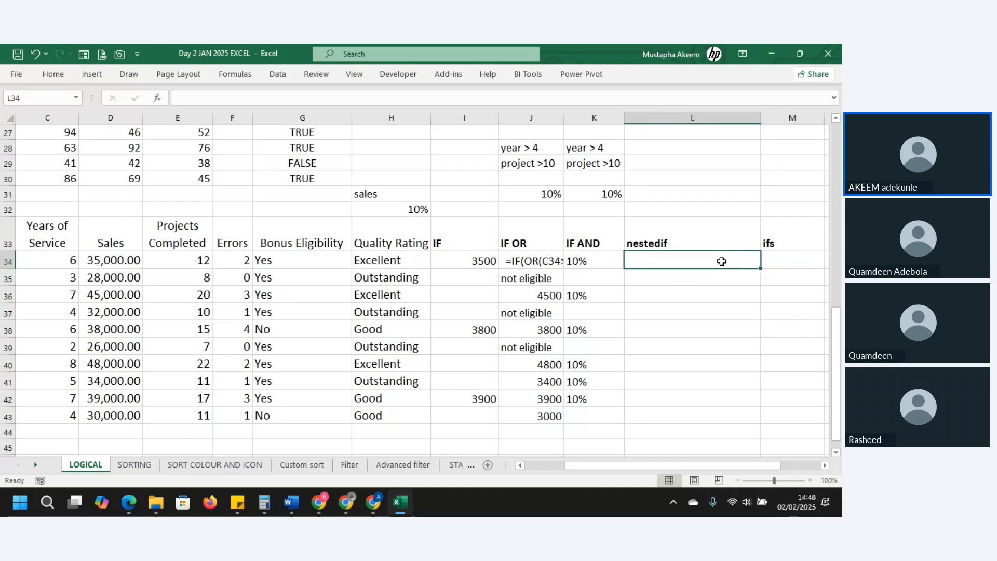
{"action": "left_click", "coordinate": [789, 265]}
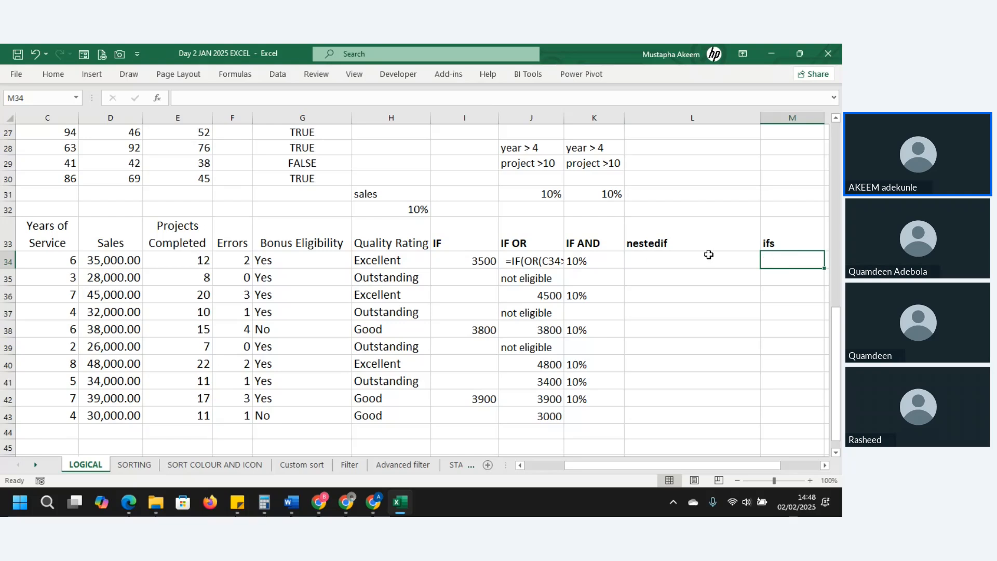
{"action": "left_click", "coordinate": [691, 257]}
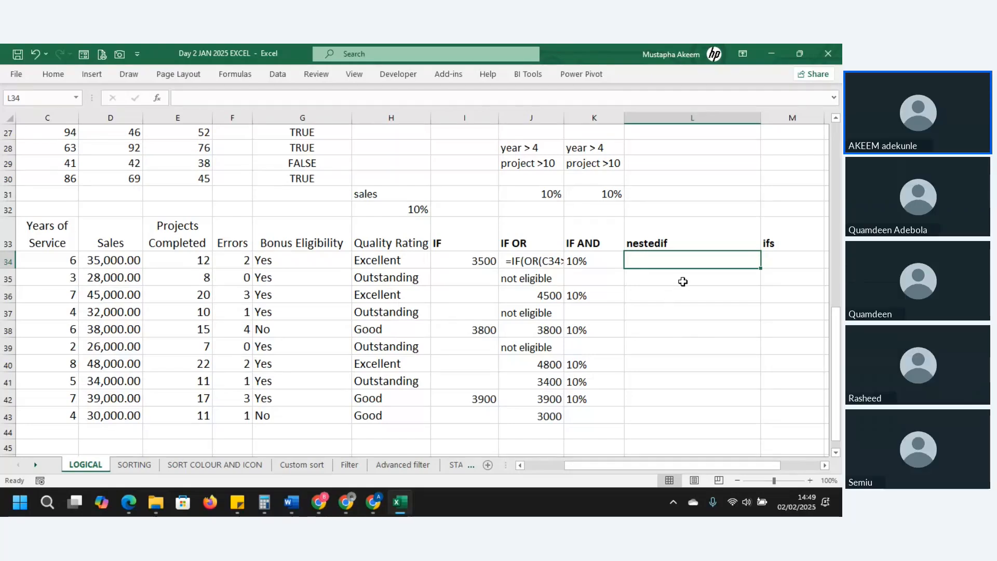
Note the example range "1-100" in L42 and the age groups "teenager, young adult,adult," in L43.
{"action": "left_click", "coordinate": [657, 399]}
{"action": "type", "text": "1"}
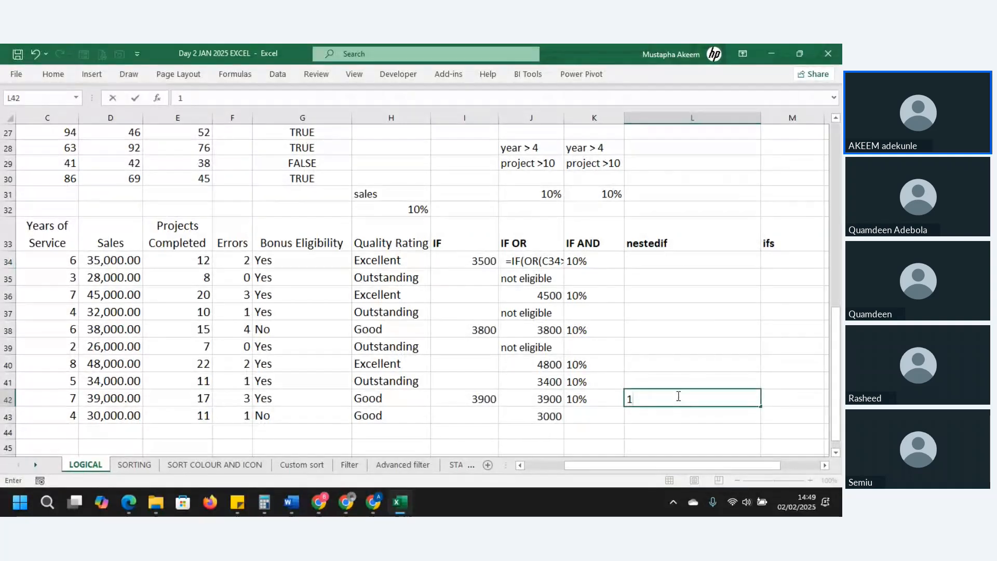
{"action": "type", "text": "-100"}
{"action": "left_click", "coordinate": [659, 416]}
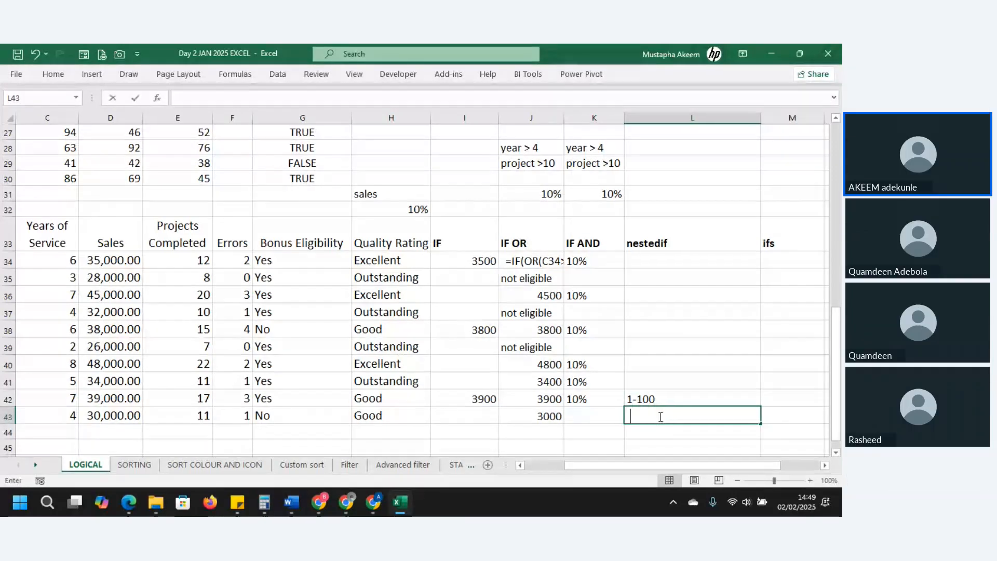
{"action": "type", "text": "teenager"}
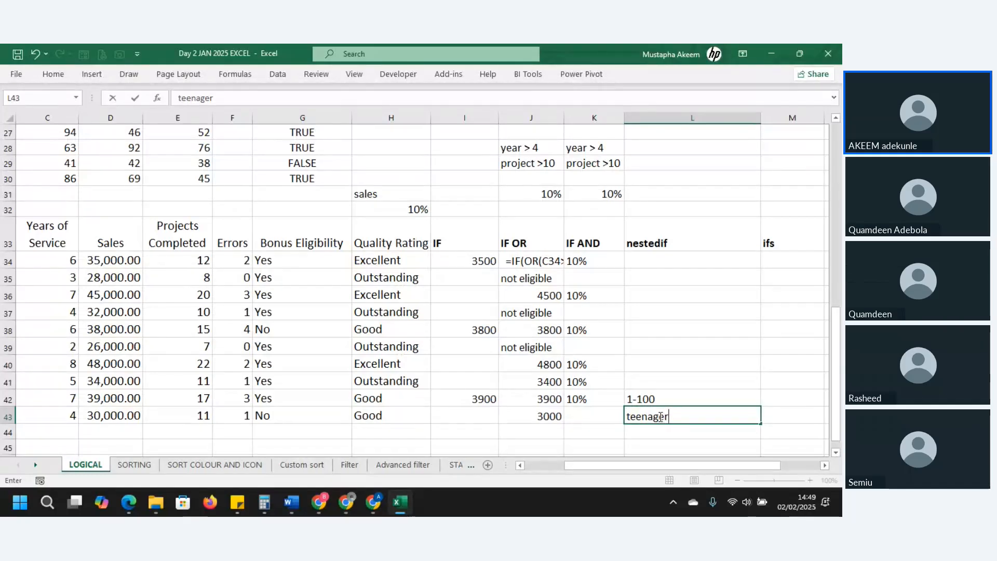
{"action": "type", "text": ","}
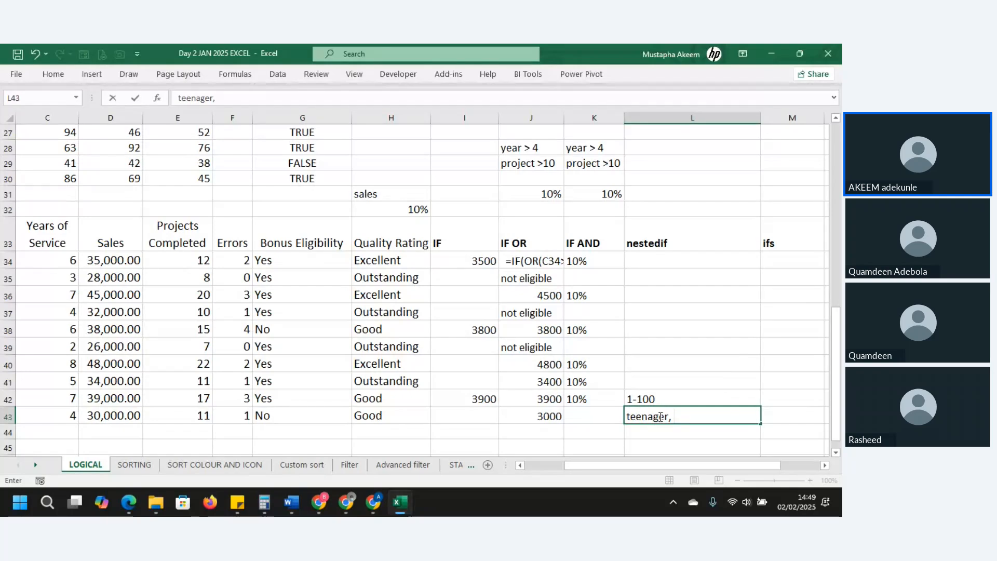
{"action": "type", "text": "young adu"}
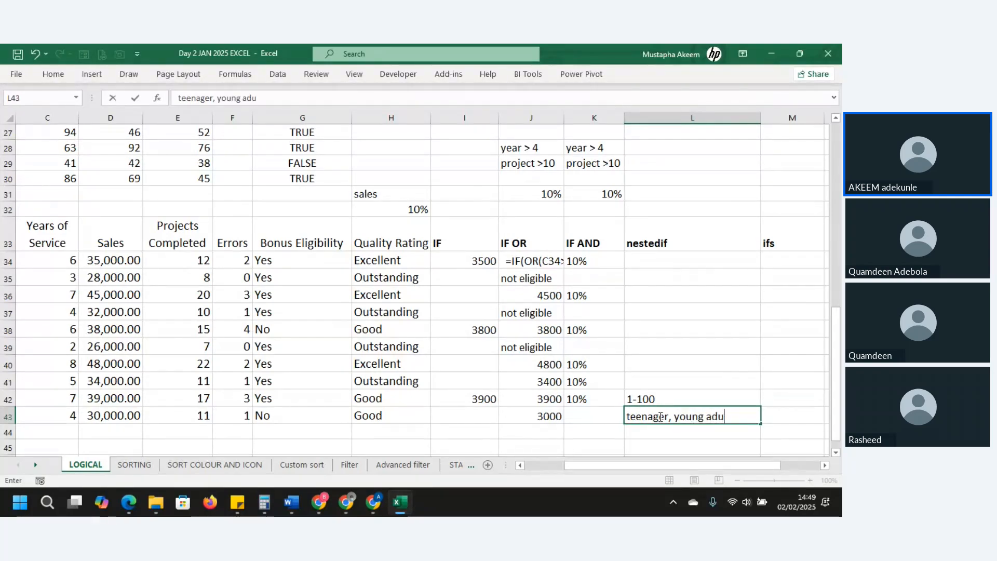
{"action": "type", "text": "lt,"}
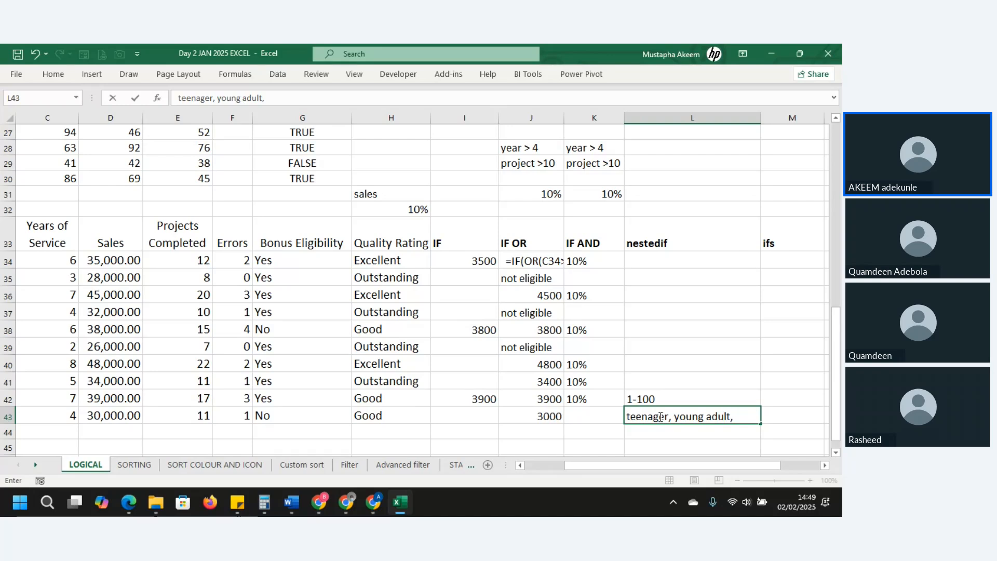
{"action": "type", "text": "adult"}
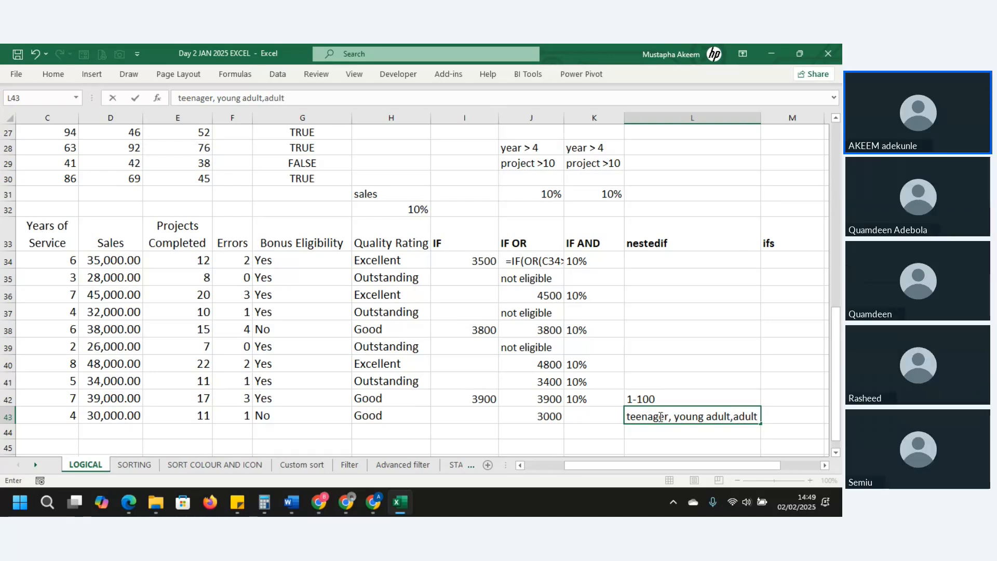
{"action": "type", "text": ","}
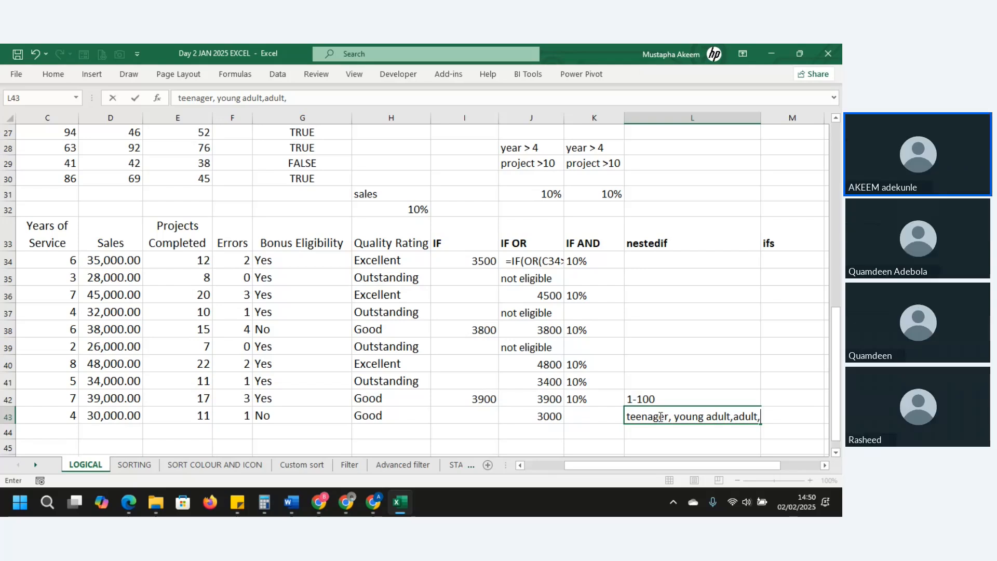
Clear the example notes from the nestedif column by emptying L40:L44.
{"action": "left_click", "coordinate": [709, 364]}
{"action": "left_click_drag", "start_coordinate": [709, 364], "coordinate": [714, 426]}
{"action": "key", "text": "Delete"}
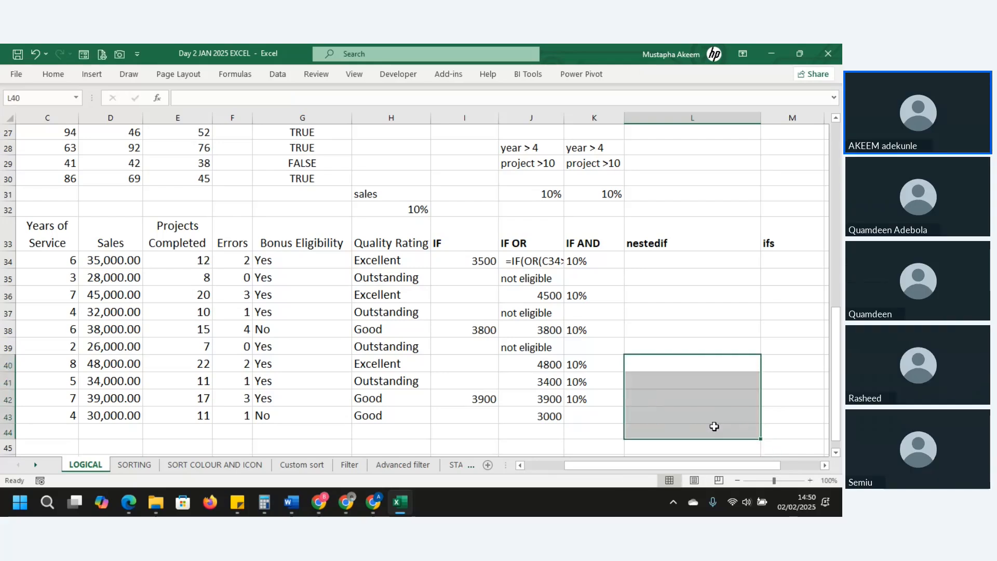
{"action": "left_click", "coordinate": [697, 329]}
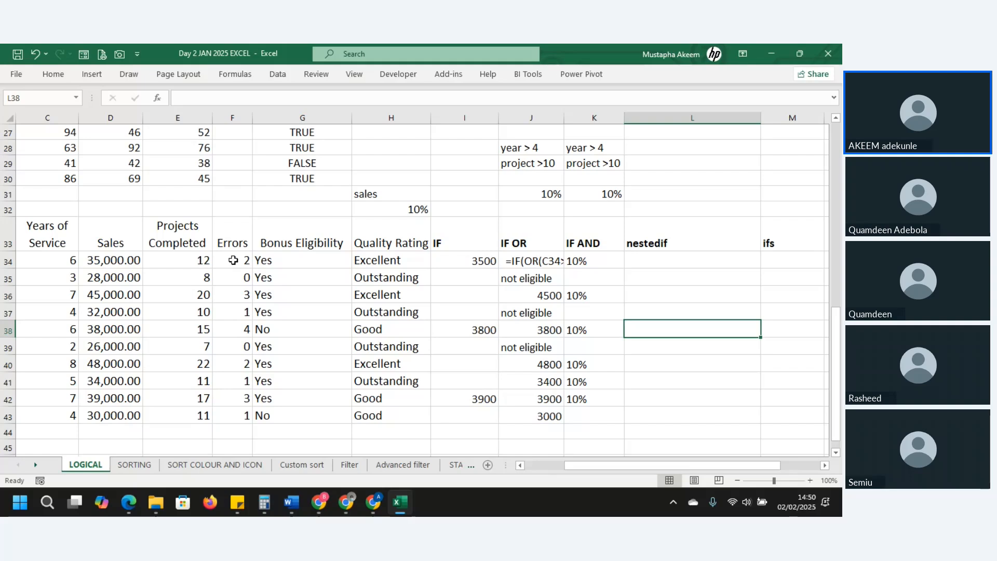
Enter the first error-rating criterion, "0 excelent", in L28 above the nestedif header, based on the Errors column.
{"action": "left_click_drag", "start_coordinate": [234, 261], "coordinate": [235, 410]}
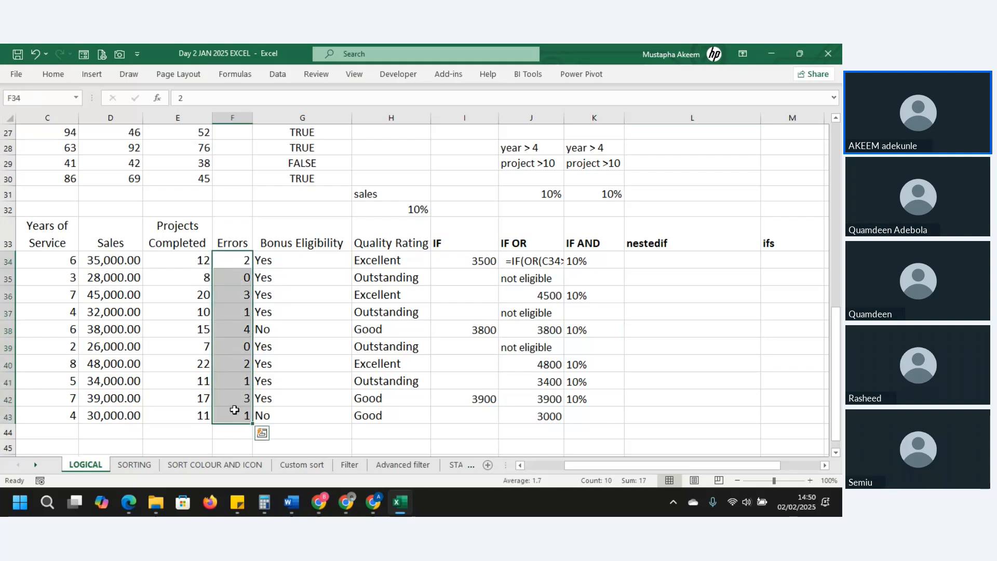
{"action": "left_click", "coordinate": [675, 150]}
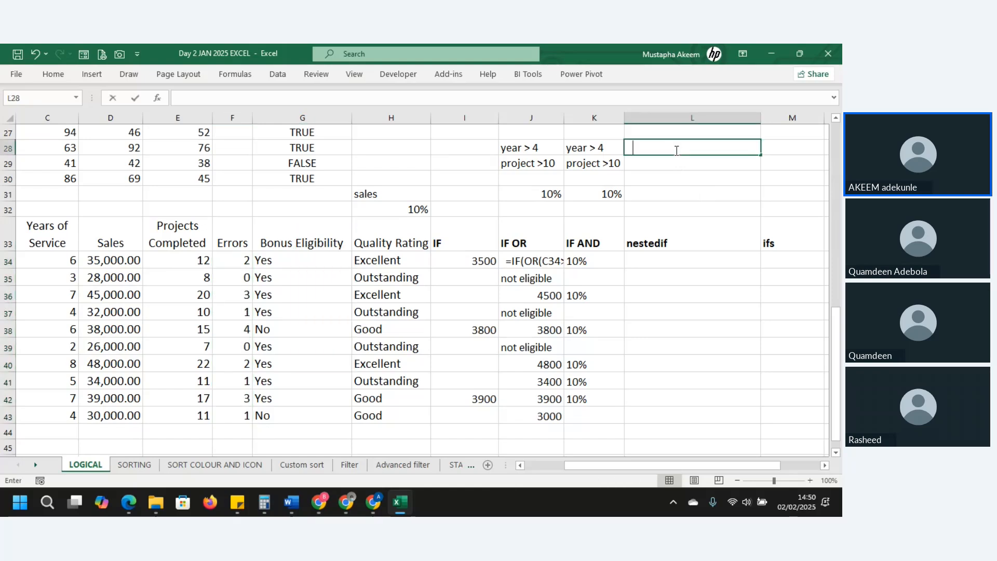
{"action": "type", "text": "0"}
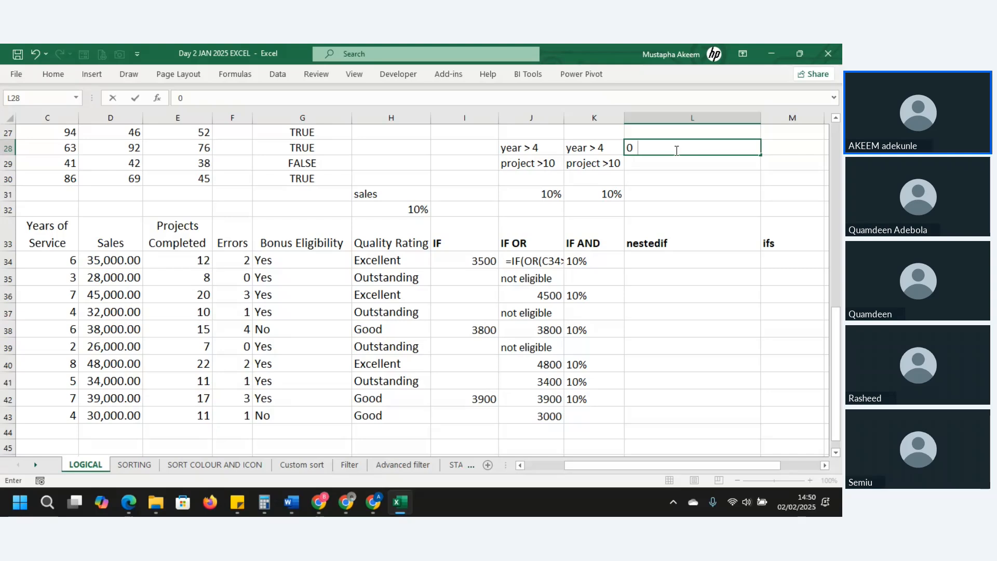
{"action": "type", "text": "exce"}
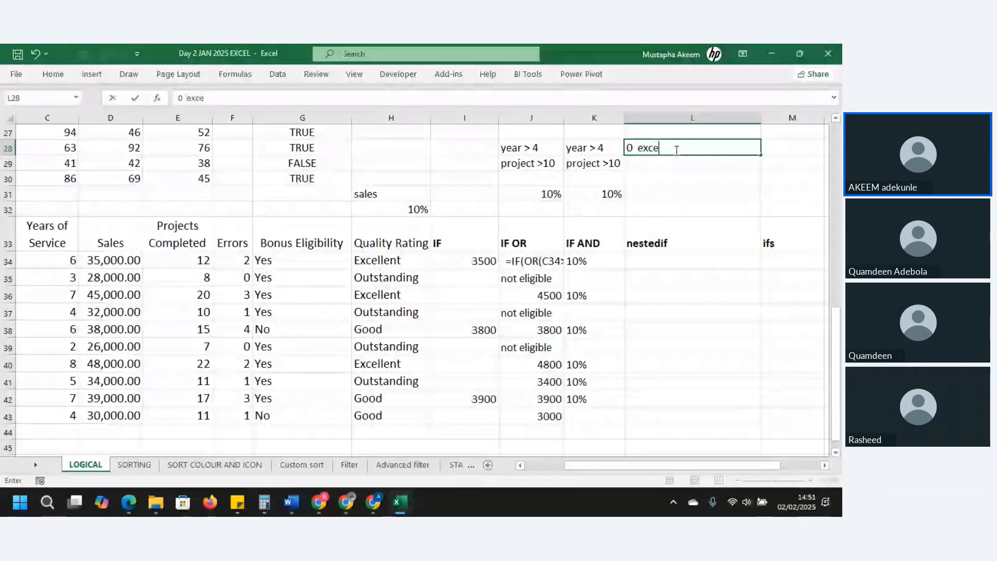
{"action": "type", "text": "l"}
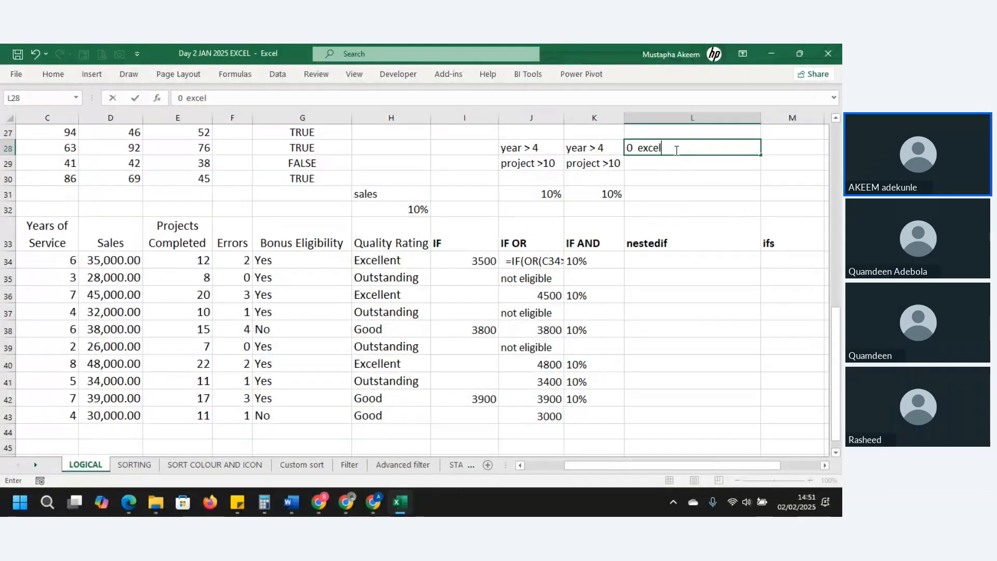
{"action": "type", "text": "ent"}
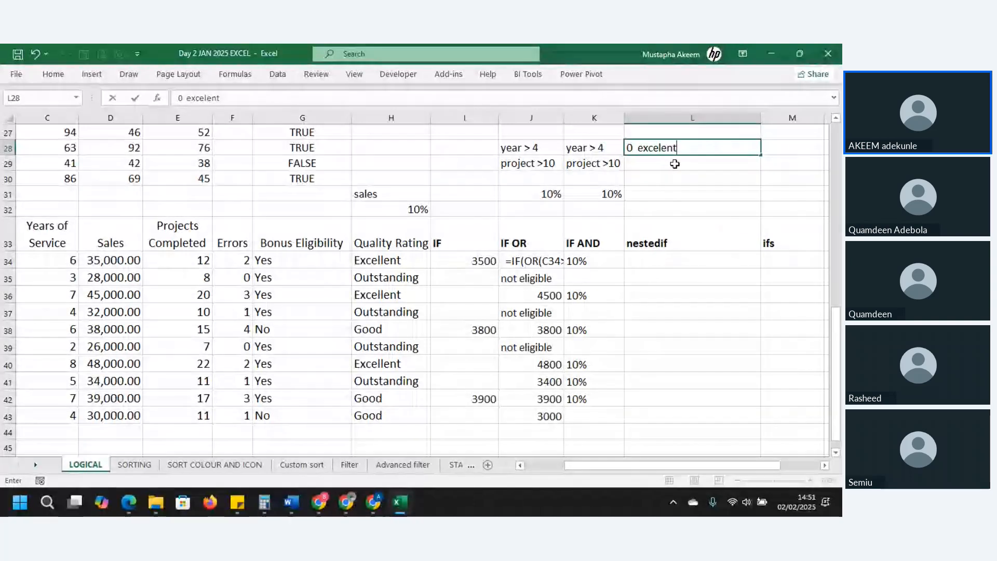
Add the second rating criterion, "1-2 very good", in L29.
{"action": "left_click", "coordinate": [675, 164]}
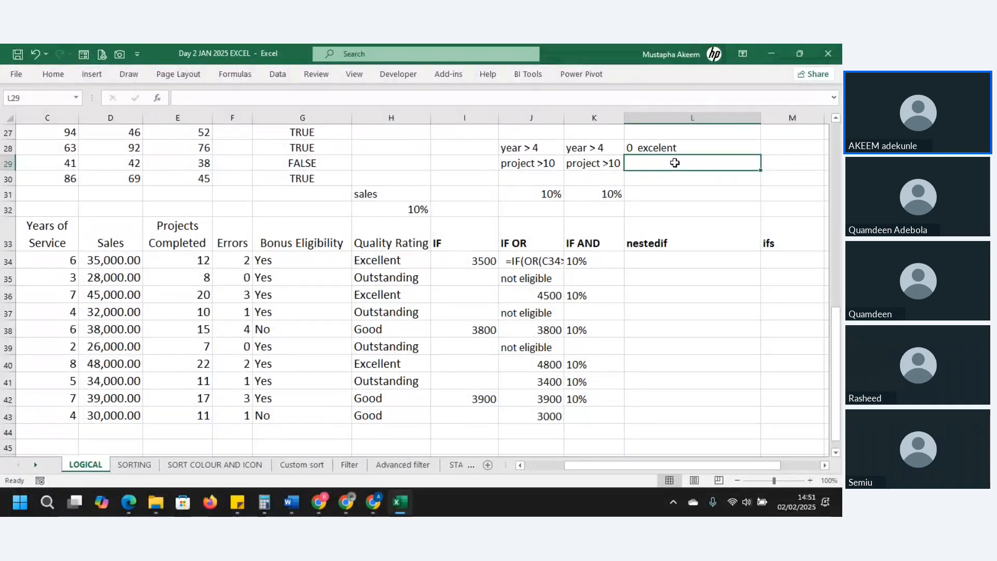
{"action": "type", "text": "1-2"}
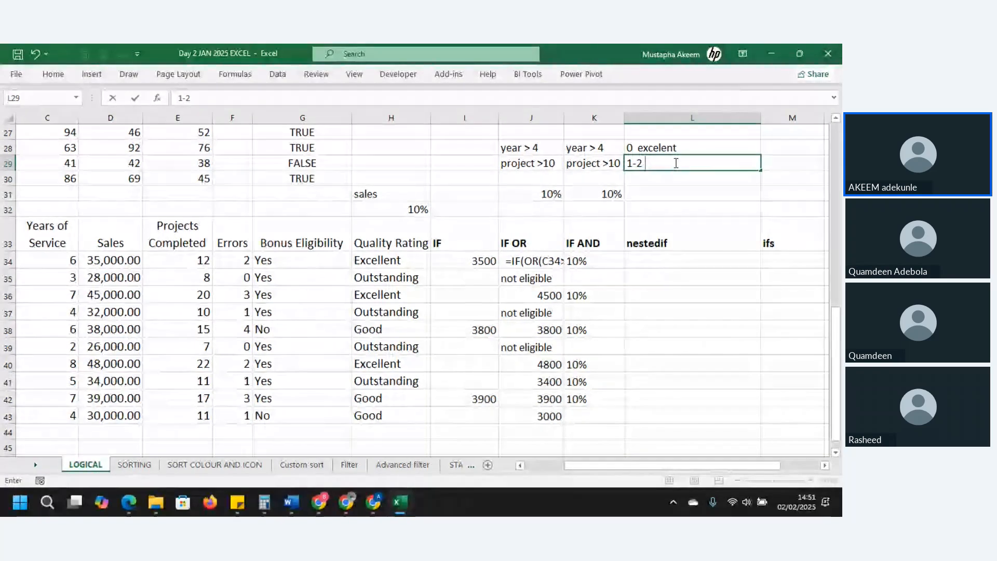
{"action": "type", "text": " ve"}
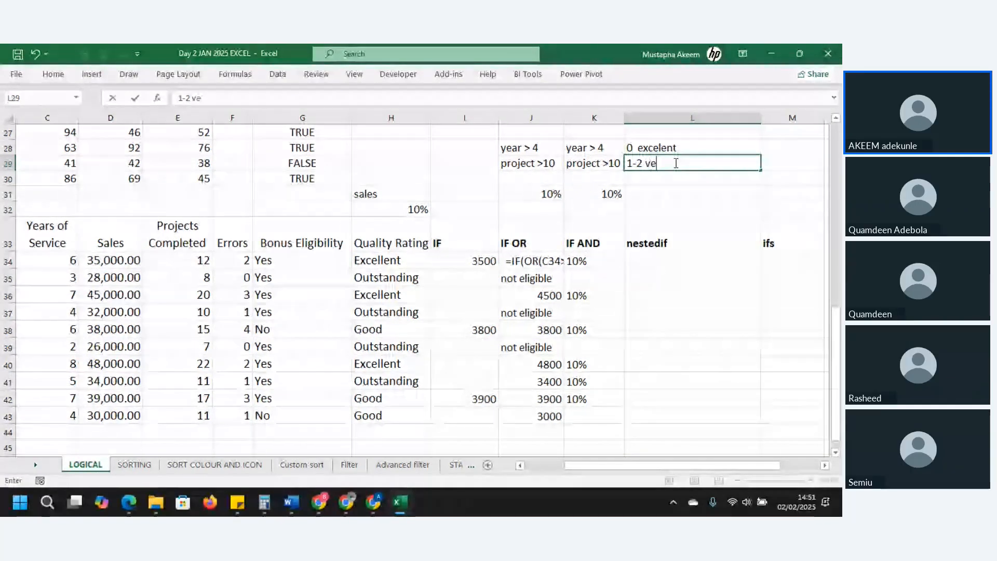
{"action": "type", "text": "r"}
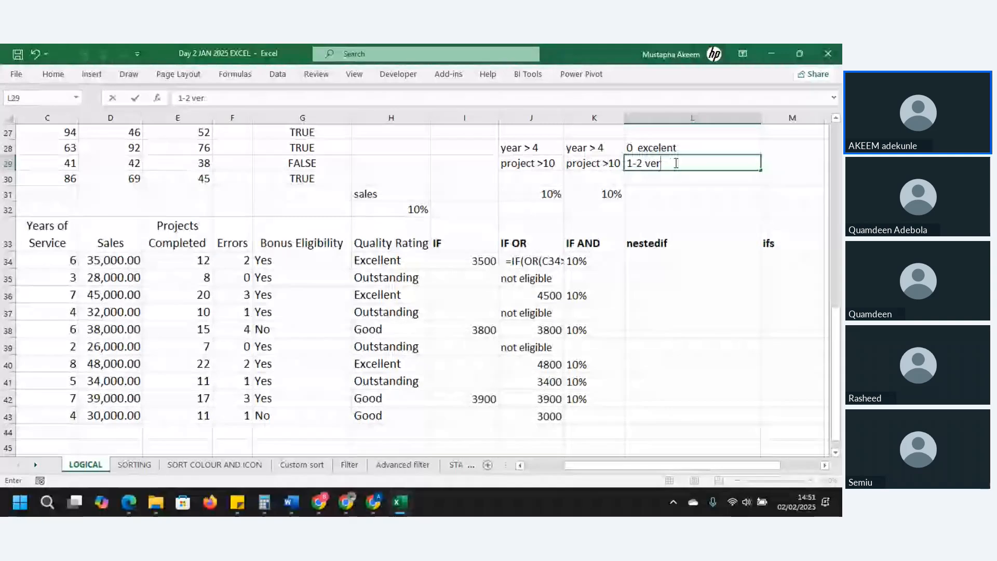
{"action": "type", "text": "y "}
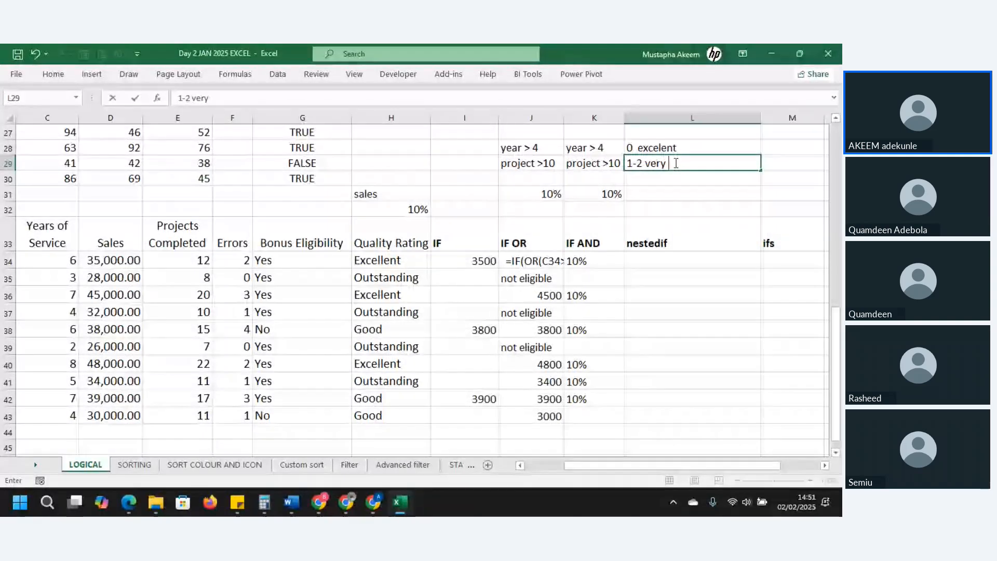
{"action": "type", "text": "good"}
{"action": "key", "text": "Return"}
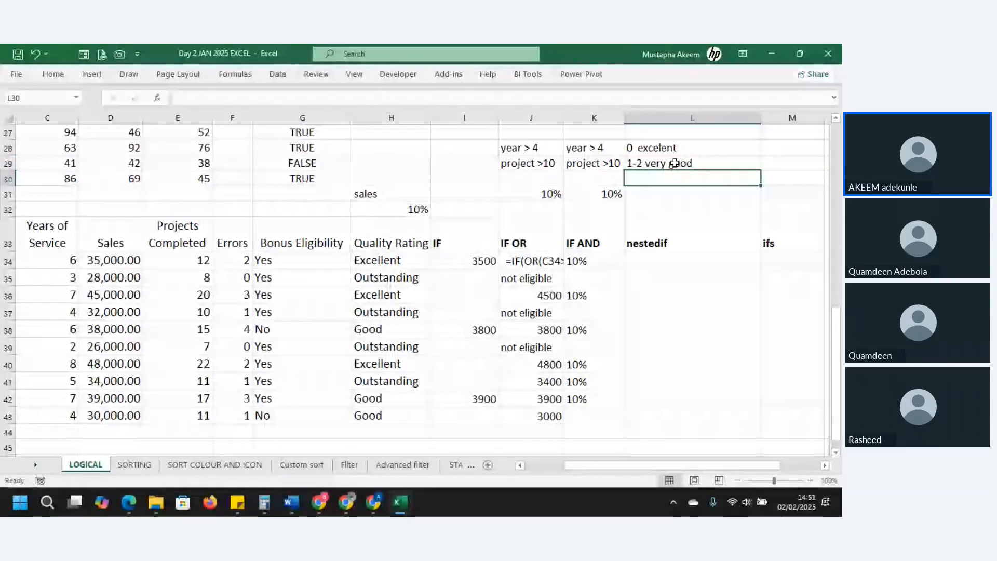
Add the third rating criterion, "3 average", in L30.
{"action": "type", "text": "3"}
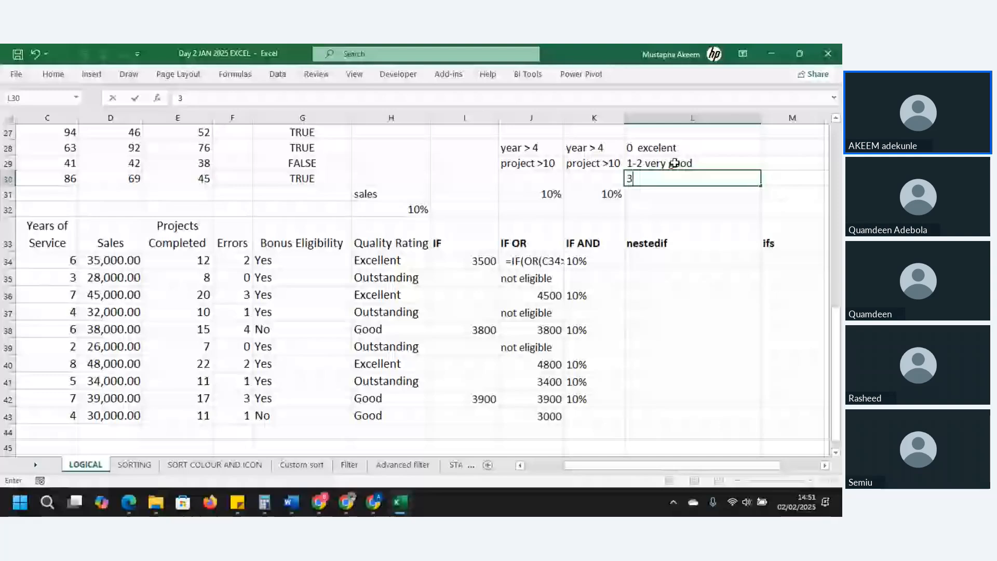
{"action": "type", "text": " av"}
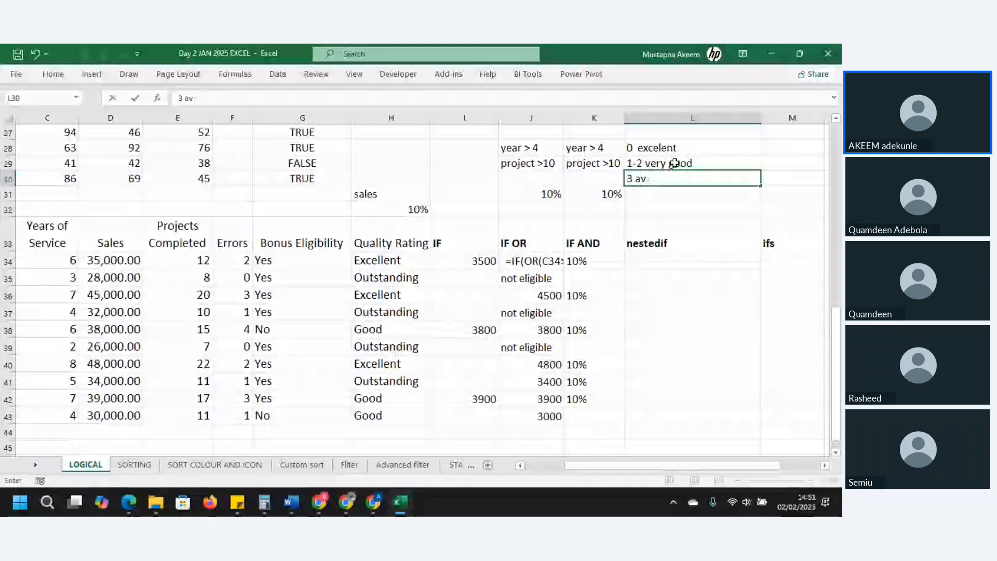
{"action": "type", "text": "era"}
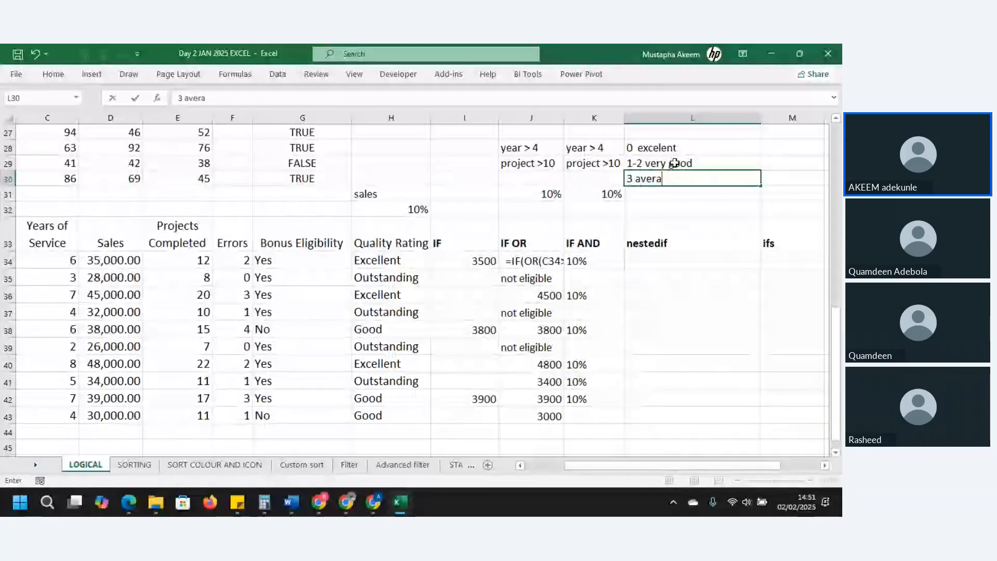
{"action": "type", "text": "ge"}
{"action": "key", "text": "Return"}
Add the last rating criterion, "4 -5 Poor", in L31.
{"action": "type", "text": "4 "}
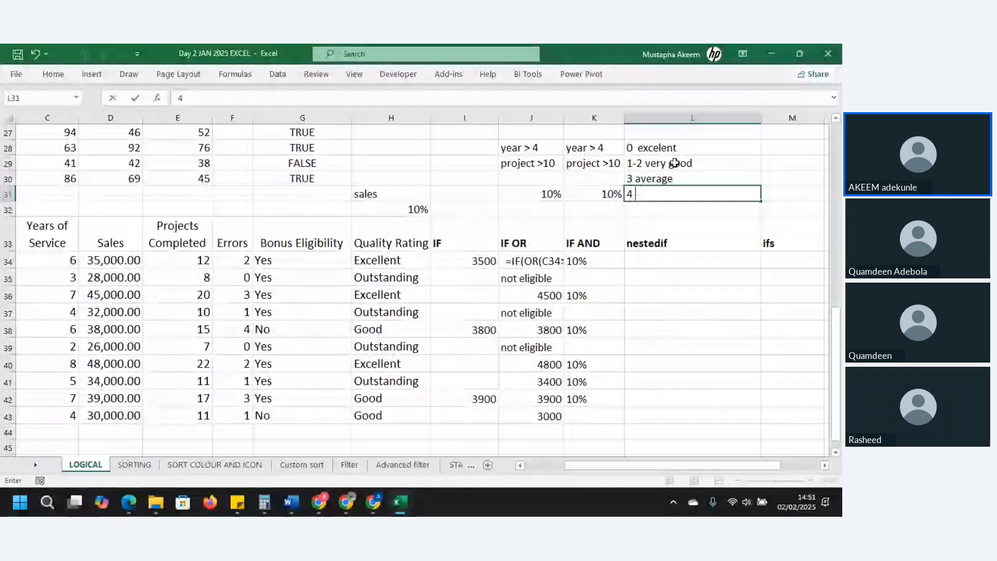
{"action": "type", "text": "-5"}
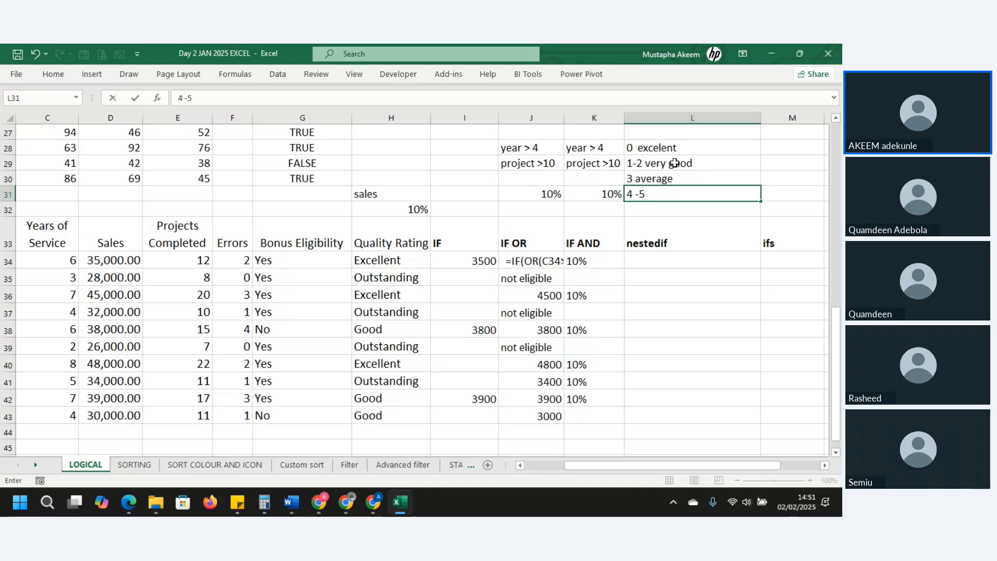
{"action": "type", "text": " Poor"}
{"action": "key", "text": "Return"}
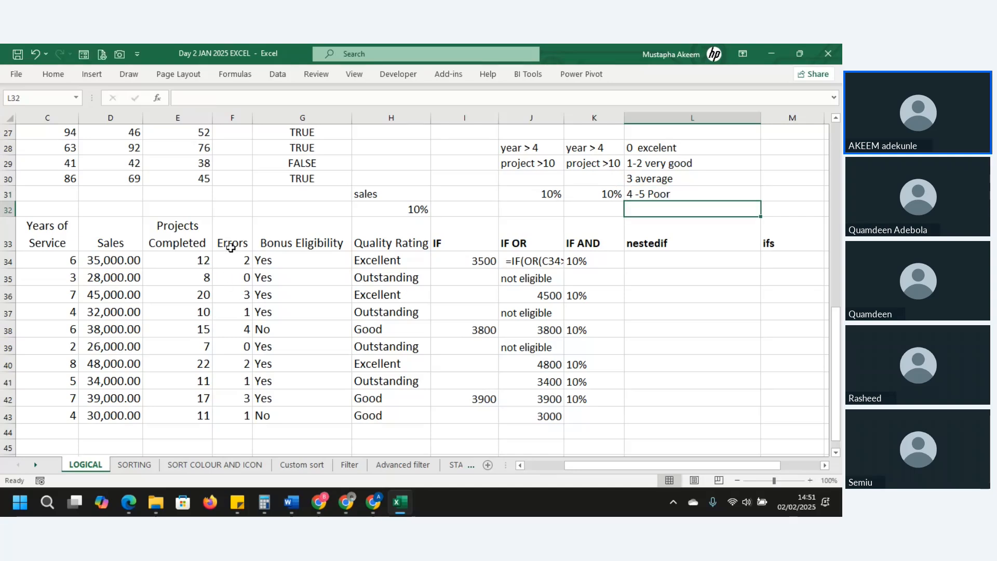
Compare the Errors values in F34:F43 with the rating criteria in L28:L31.
{"action": "left_click_drag", "start_coordinate": [232, 259], "coordinate": [241, 417]}
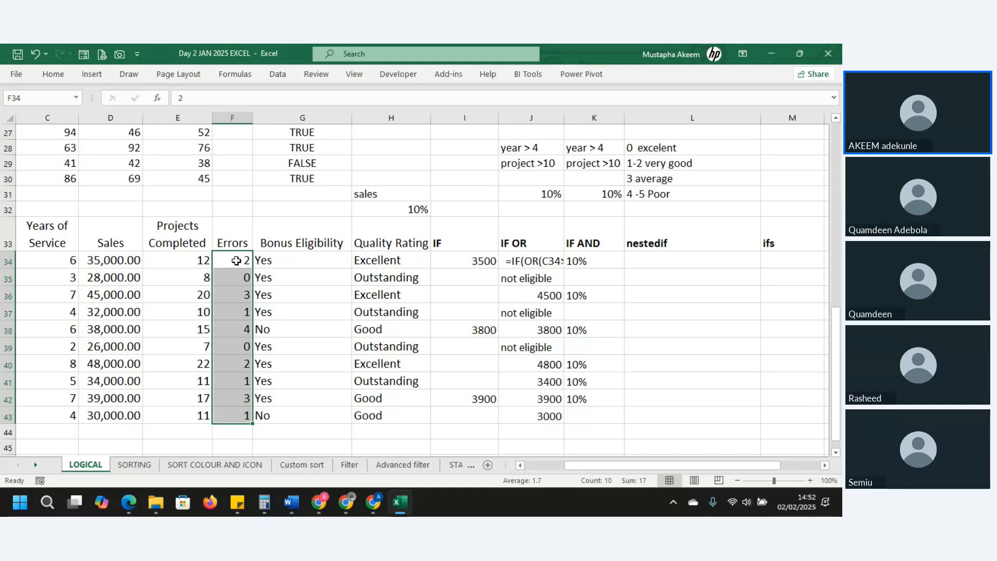
{"action": "left_click", "coordinate": [648, 262]}
{"action": "left_click_drag", "start_coordinate": [650, 148], "coordinate": [664, 192]}
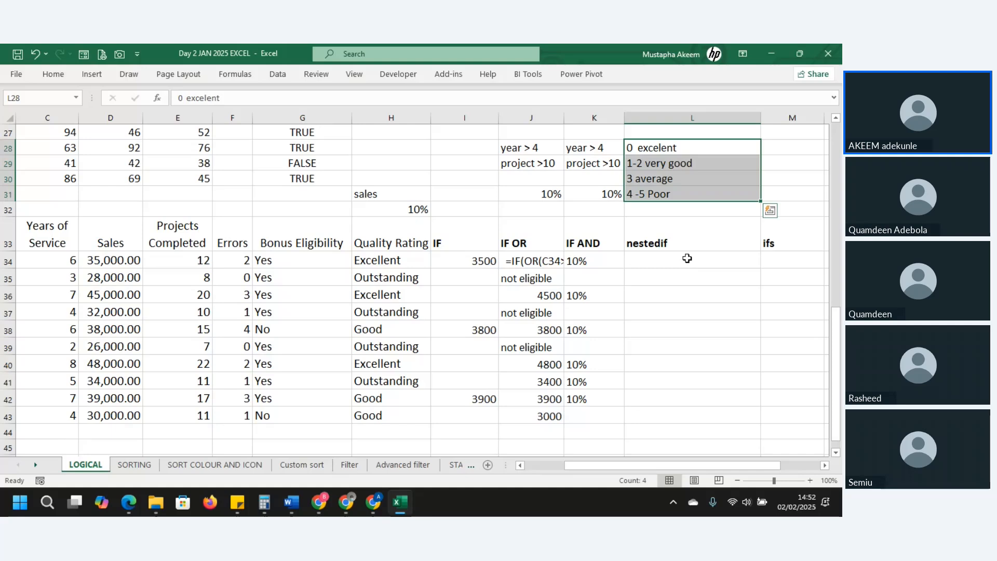
Review the error-count rating criteria listed in L28:L31.
{"action": "left_click", "coordinate": [665, 148]}
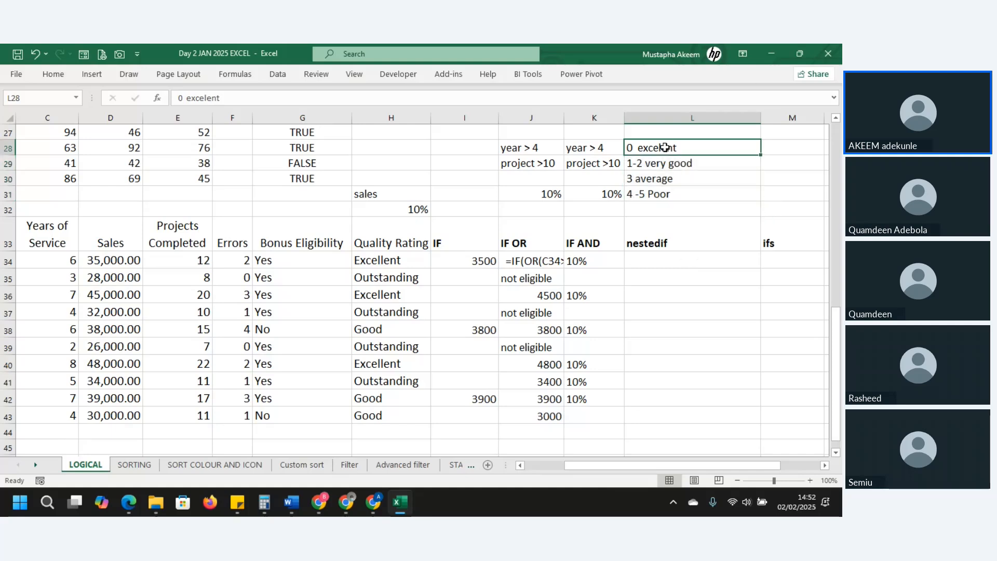
{"action": "left_click_drag", "start_coordinate": [664, 147], "coordinate": [665, 182]}
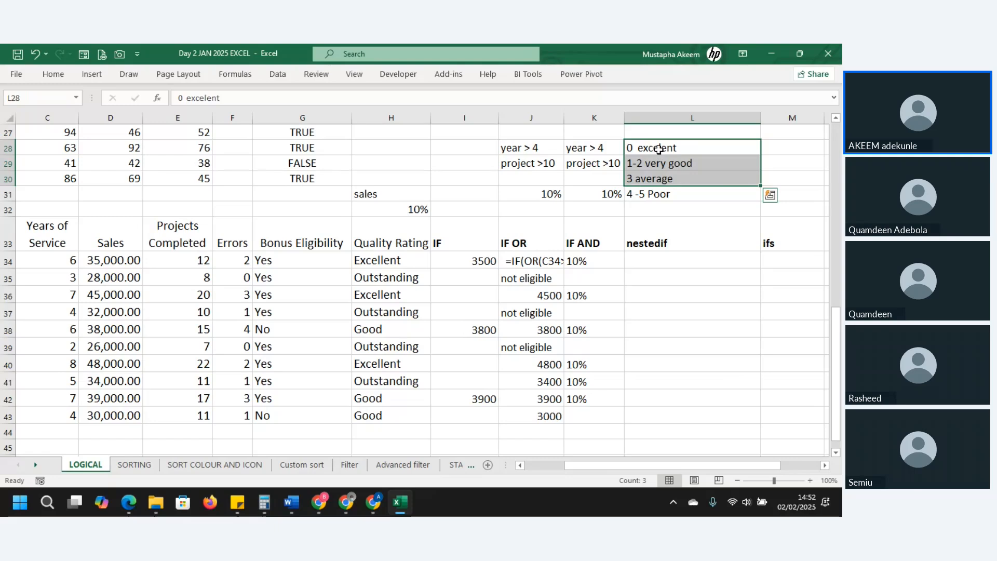
{"action": "left_click", "coordinate": [657, 194]}
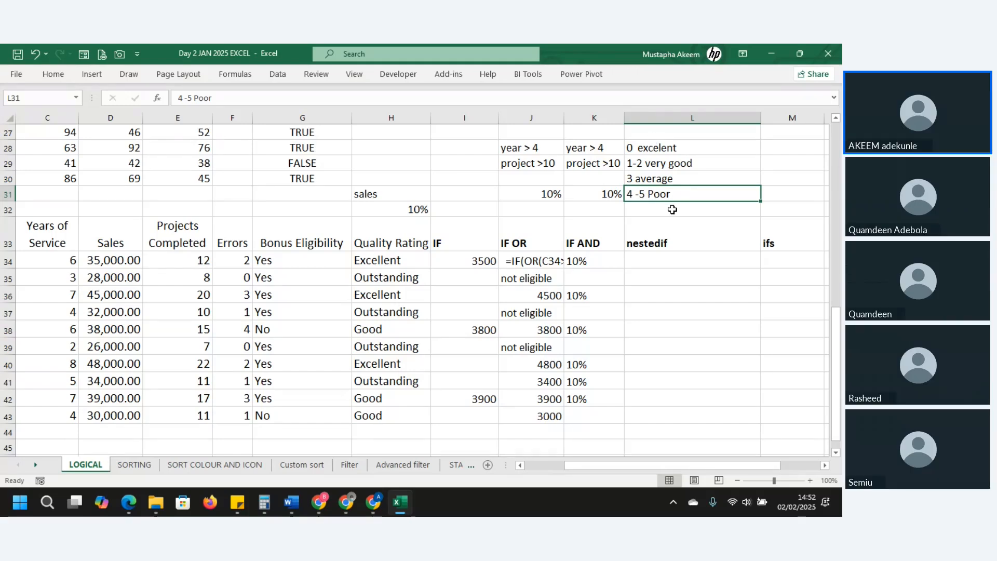
{"action": "left_click_drag", "start_coordinate": [672, 208], "coordinate": [664, 134]}
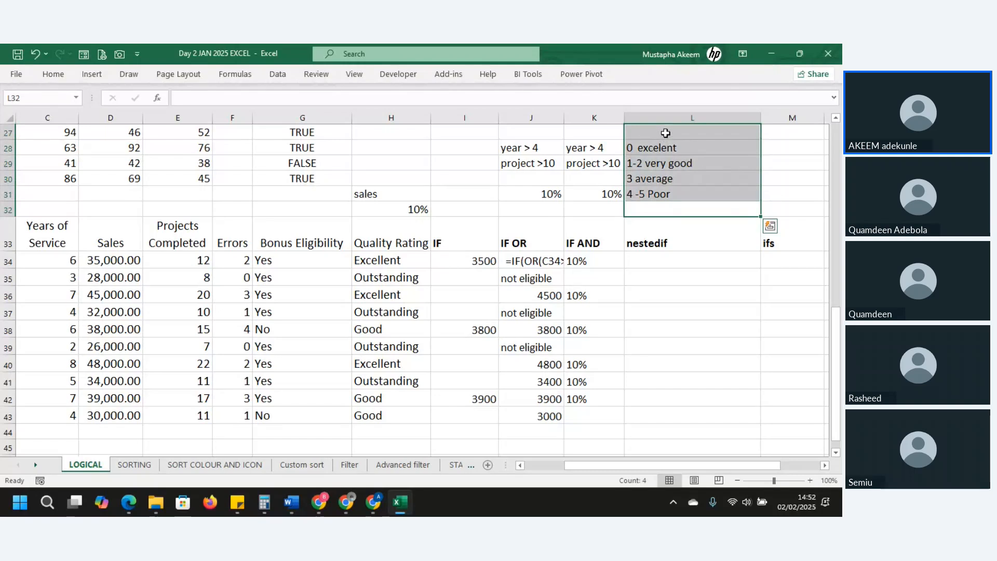
{"action": "left_click", "coordinate": [666, 131]}
{"action": "left_click_drag", "start_coordinate": [665, 131], "coordinate": [662, 201]}
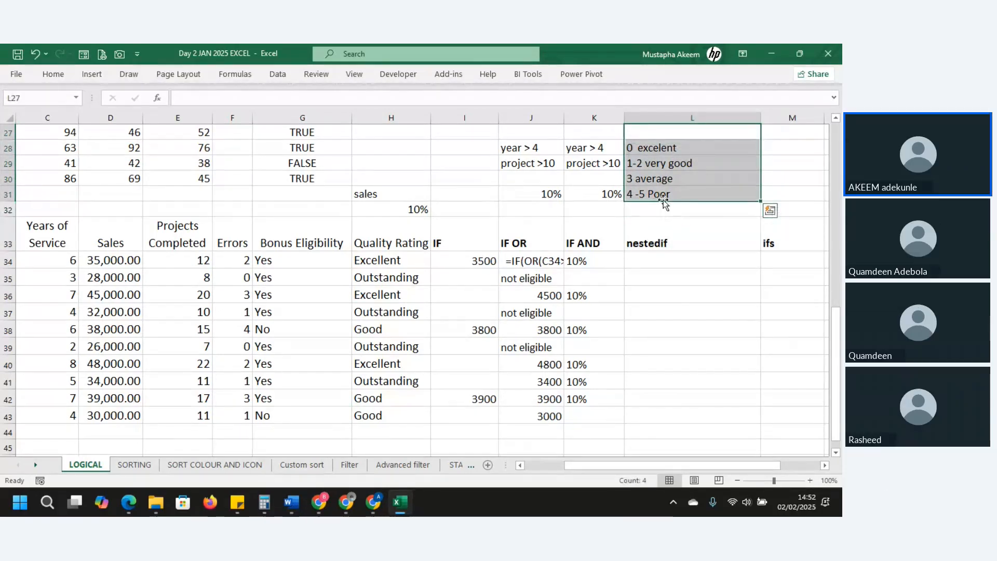
Begin a nested IF formula in L34 that returns "Excellent" when the error count in F34 equals 0.
{"action": "left_click", "coordinate": [653, 262]}
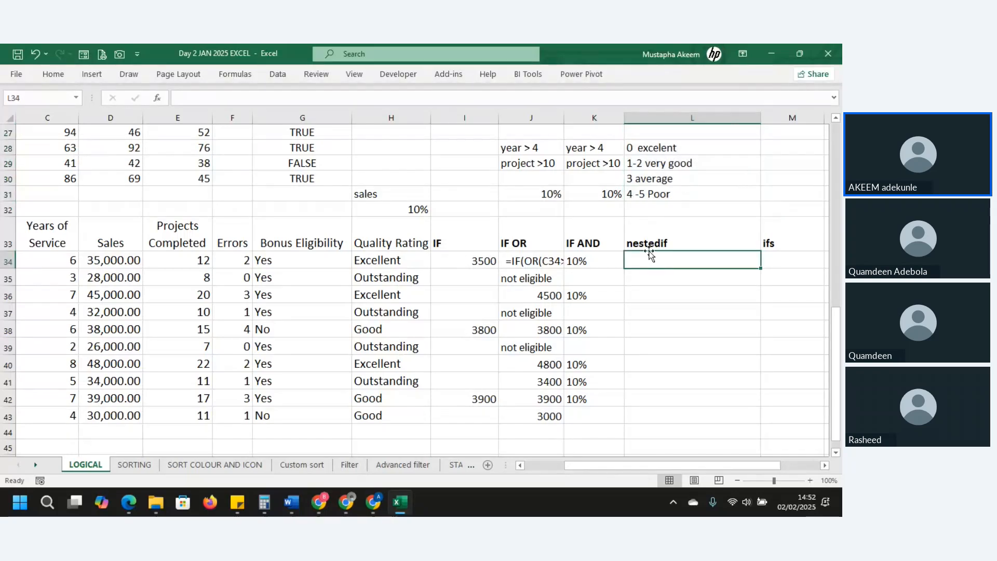
{"action": "type", "text": "="}
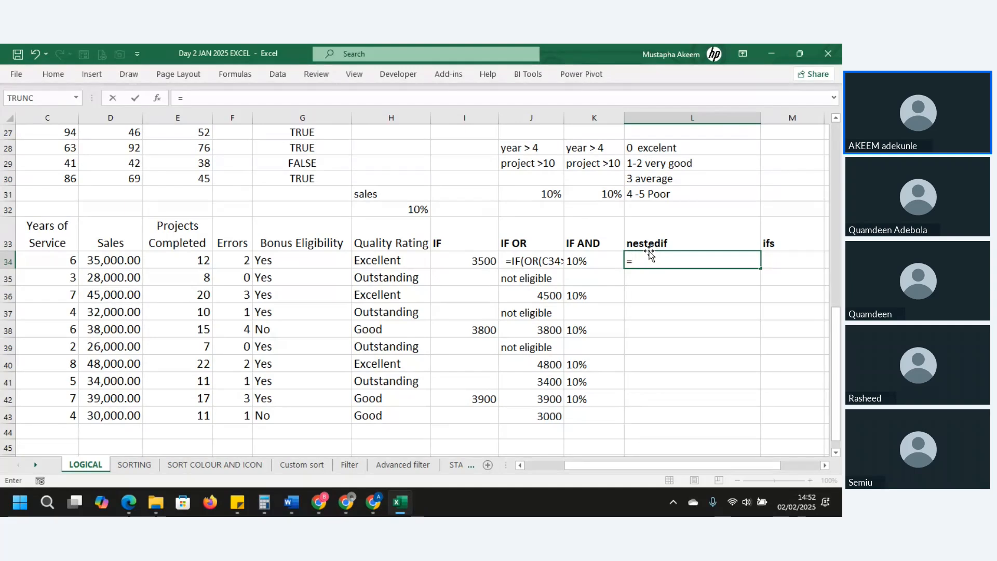
{"action": "type", "text": "if("}
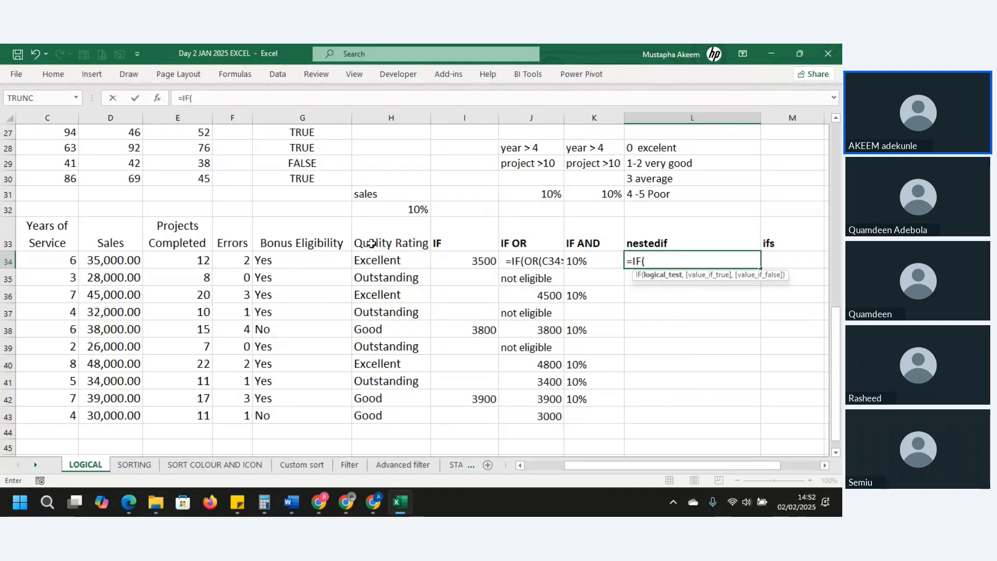
{"action": "left_click", "coordinate": [233, 258]}
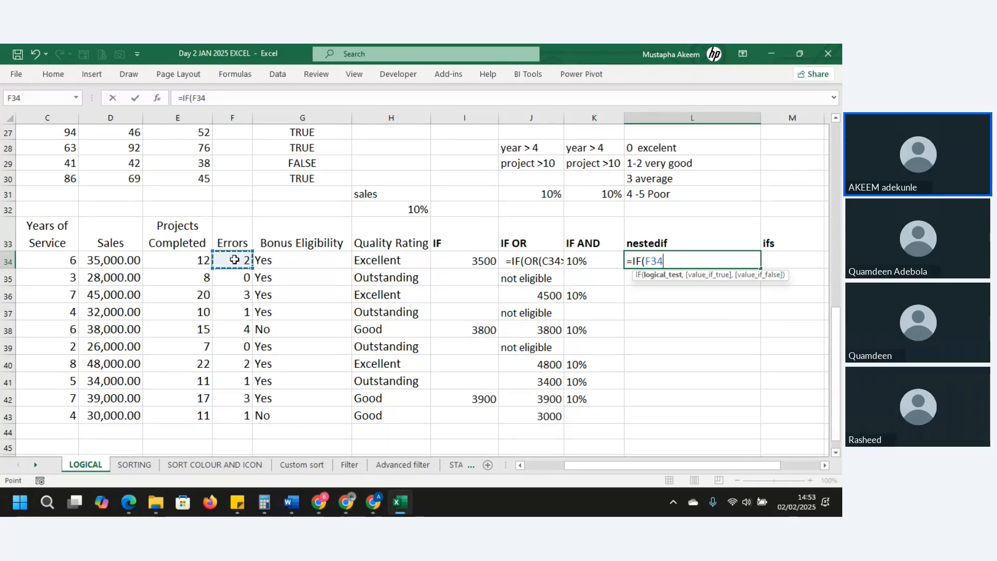
{"action": "type", "text": "=0"}
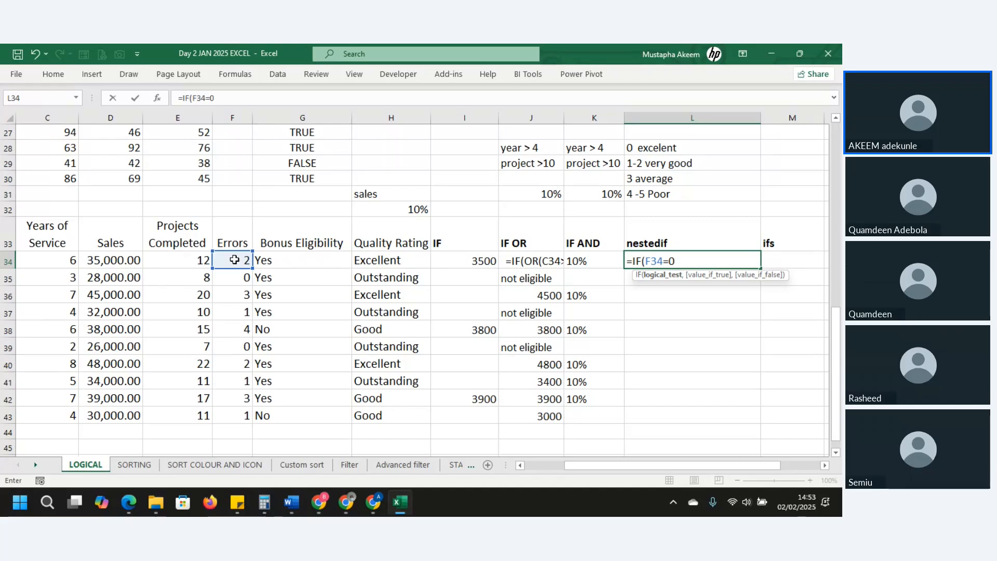
{"action": "type", "text": ","}
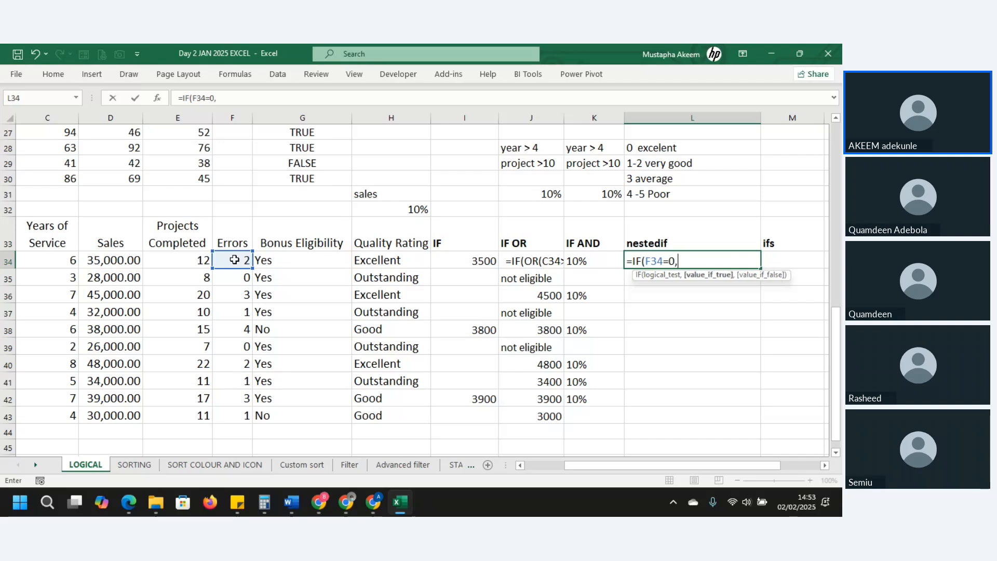
{"action": "type", "text": "\"Exce"}
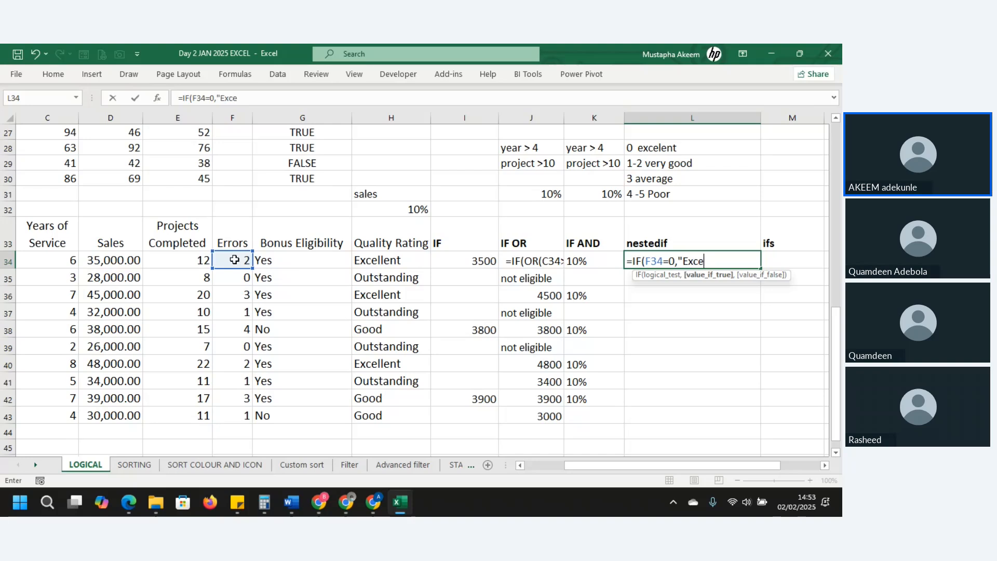
{"action": "type", "text": "llent\","}
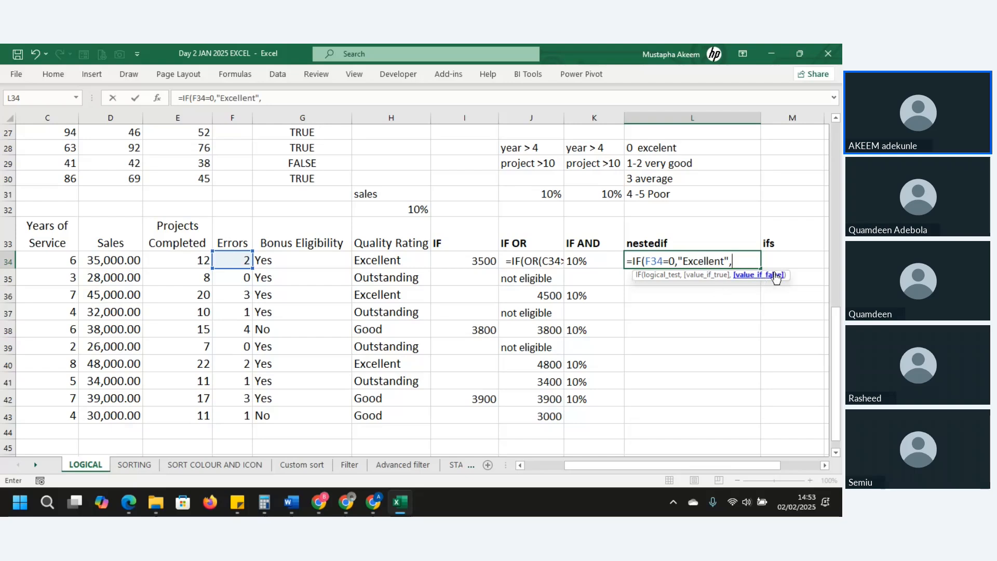
Nest a second IF as the false value in L34, returning "Very Good" when F34<3.
{"action": "type", "text": "if"}
{"action": "key", "text": "Tab"}
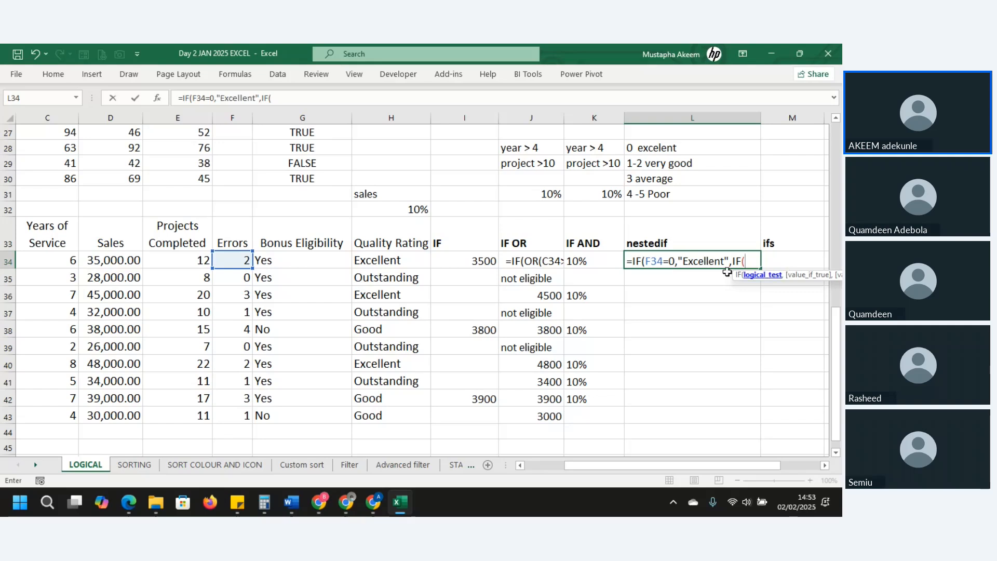
{"action": "left_click", "coordinate": [239, 260]}
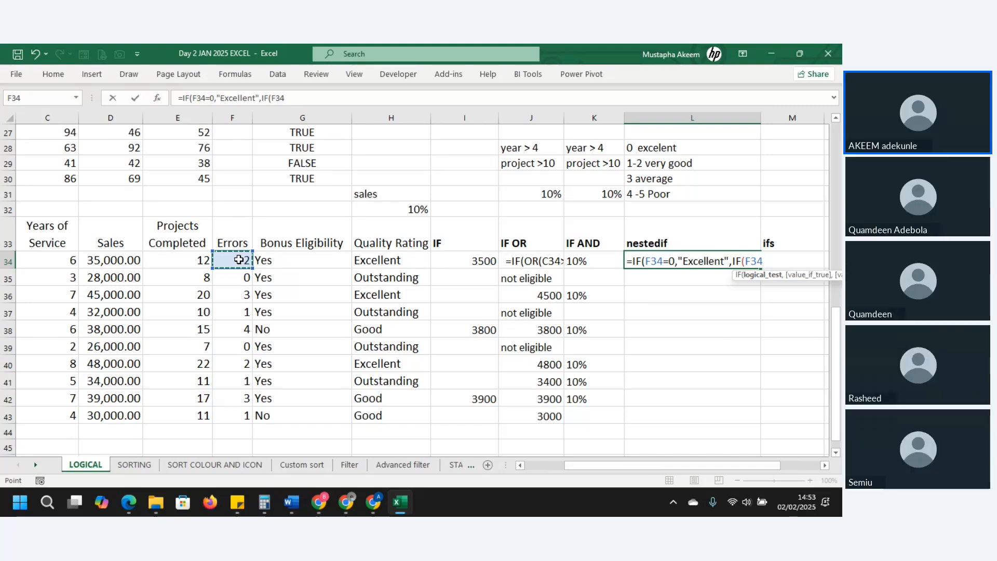
{"action": "type", "text": "<3"}
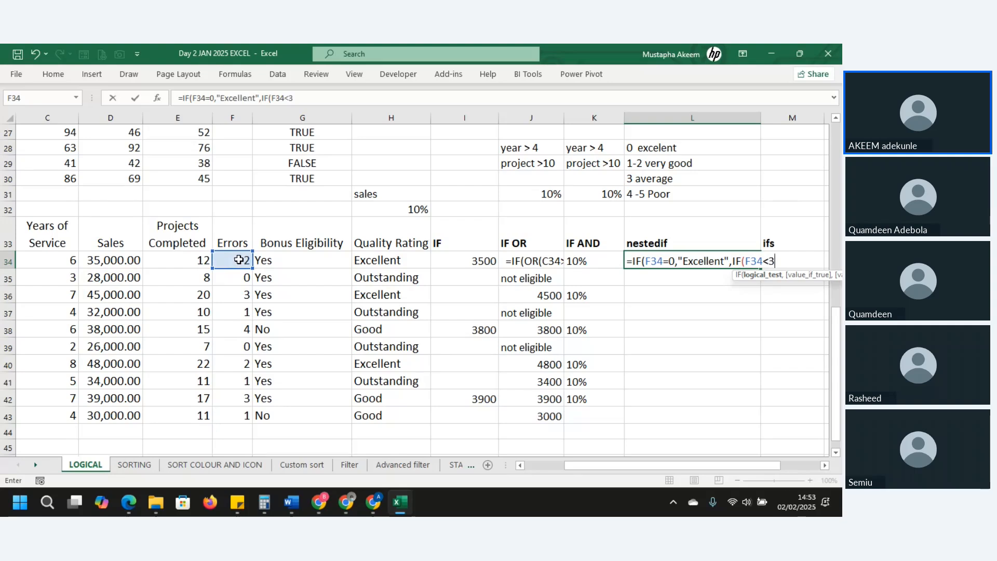
{"action": "type", "text": ","}
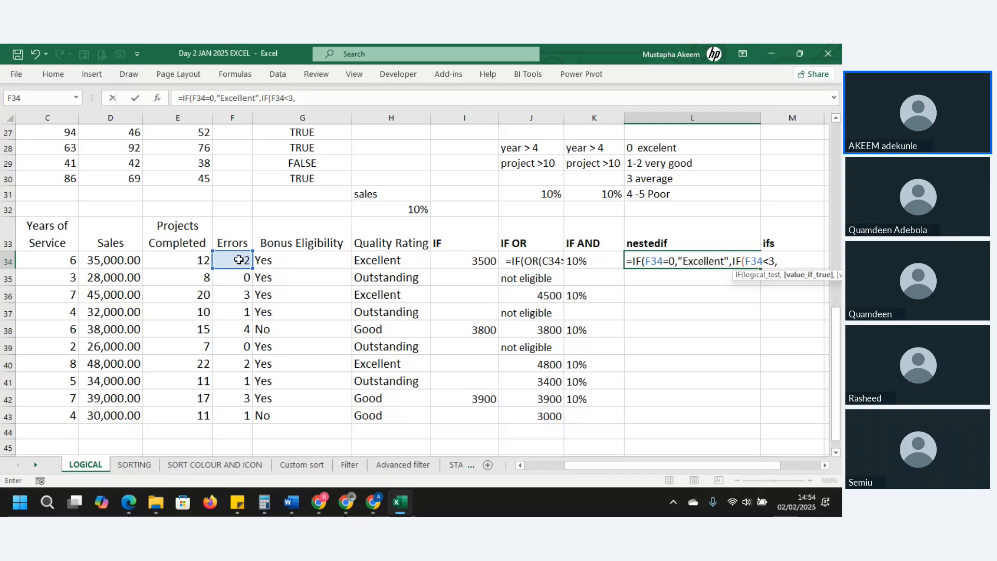
{"action": "type", "text": "\""}
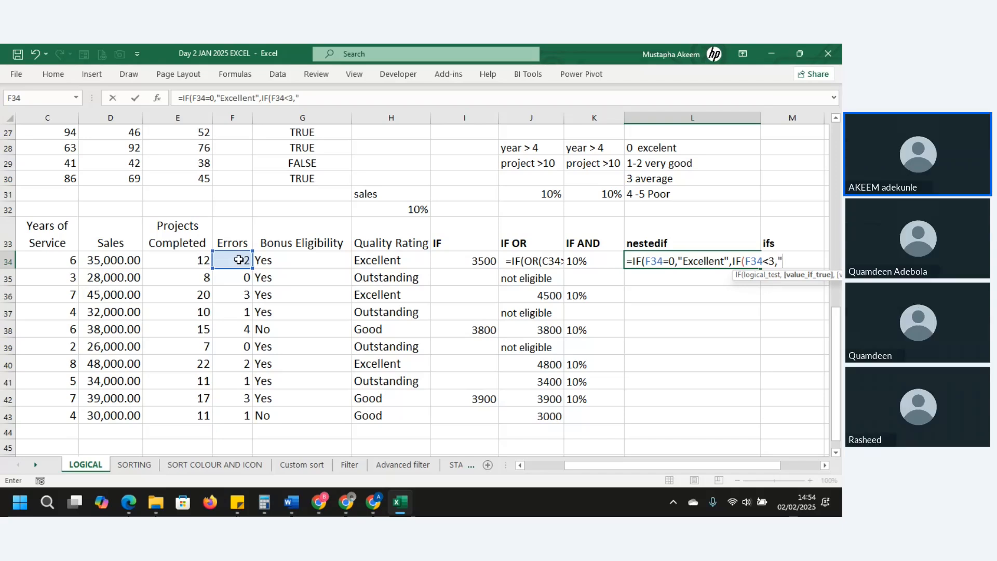
{"action": "type", "text": "Very Good"}
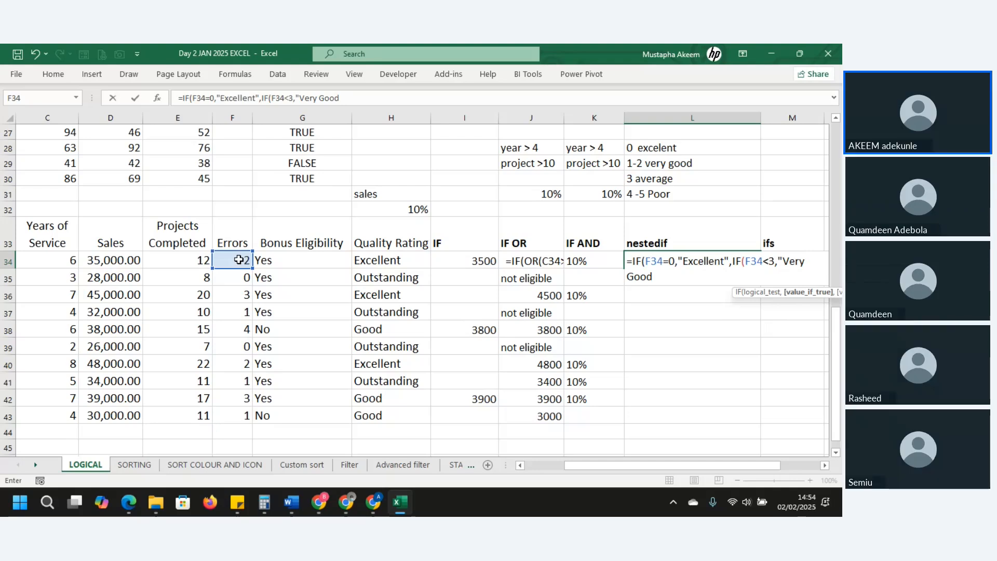
{"action": "type", "text": "\""}
Nest a third IF as the next false value in L34, returning "Average" when F34=3.
{"action": "left_click", "coordinate": [824, 465]}
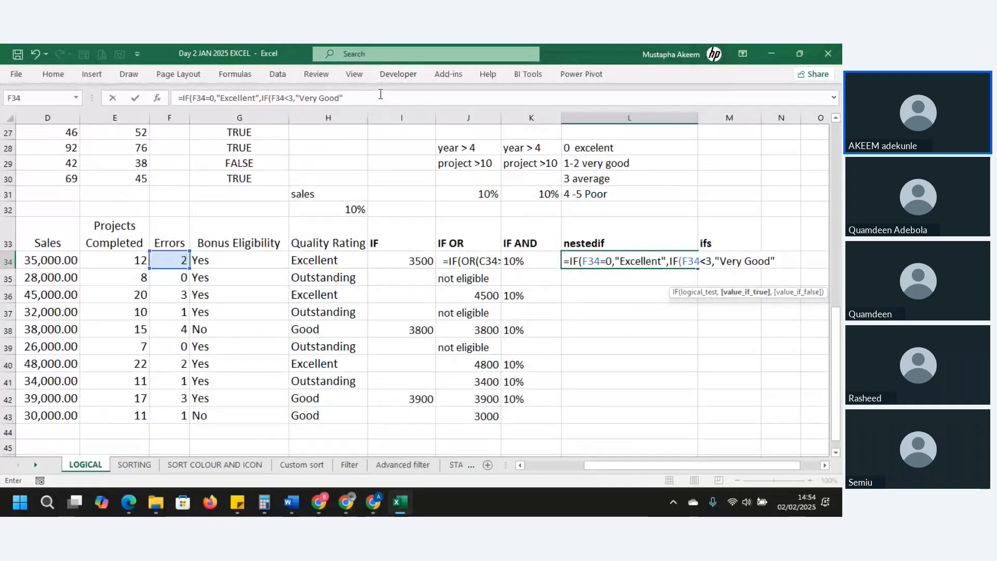
{"action": "type", "text": ","}
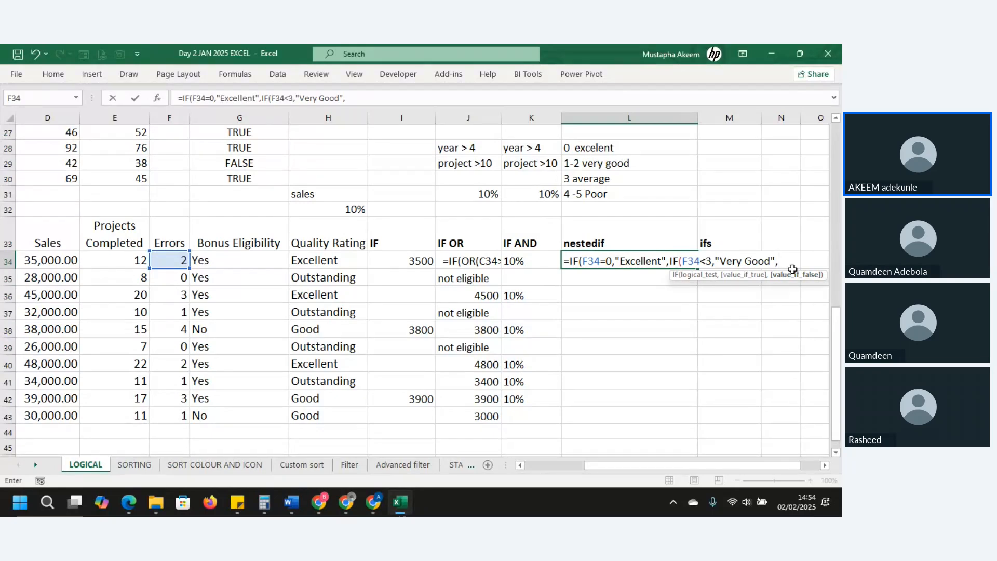
{"action": "type", "text": "if"}
{"action": "key", "text": "Tab"}
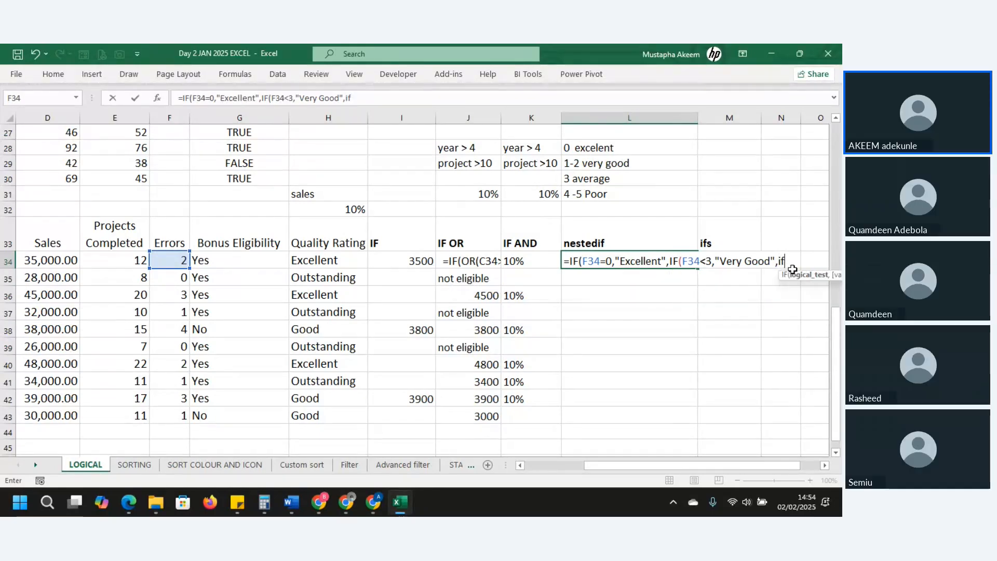
{"action": "left_click", "coordinate": [164, 263]}
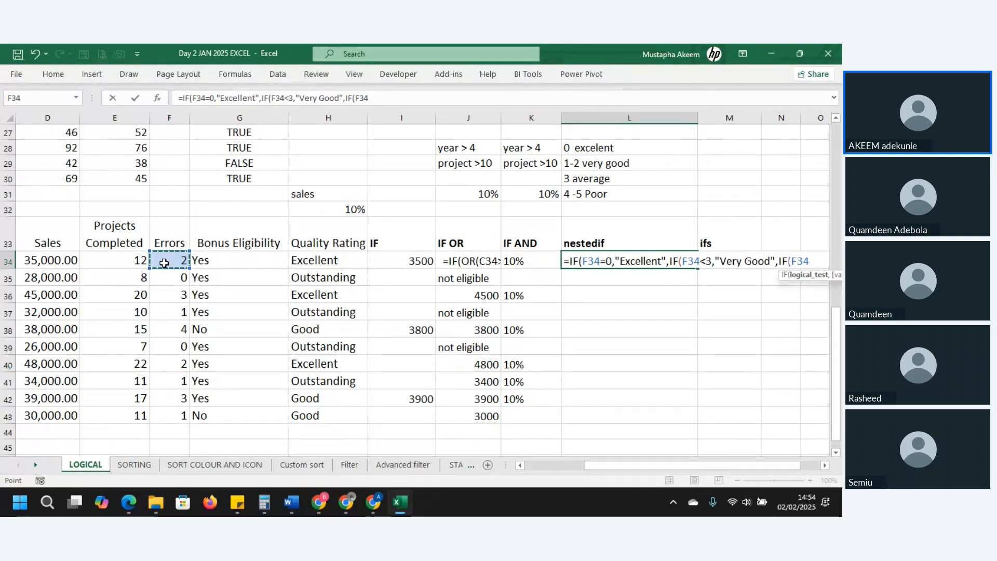
{"action": "type", "text": "=3"}
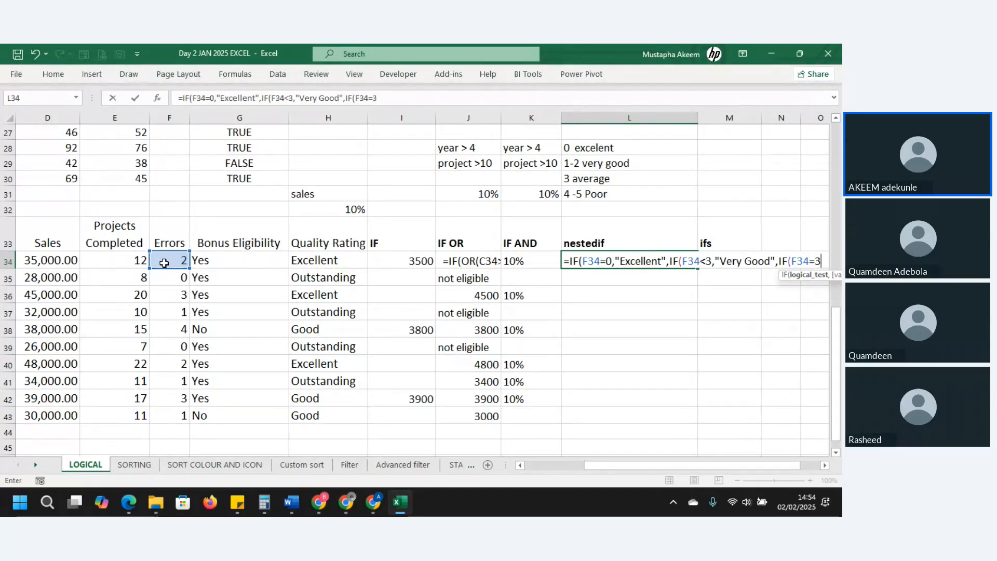
{"action": "type", "text": ","}
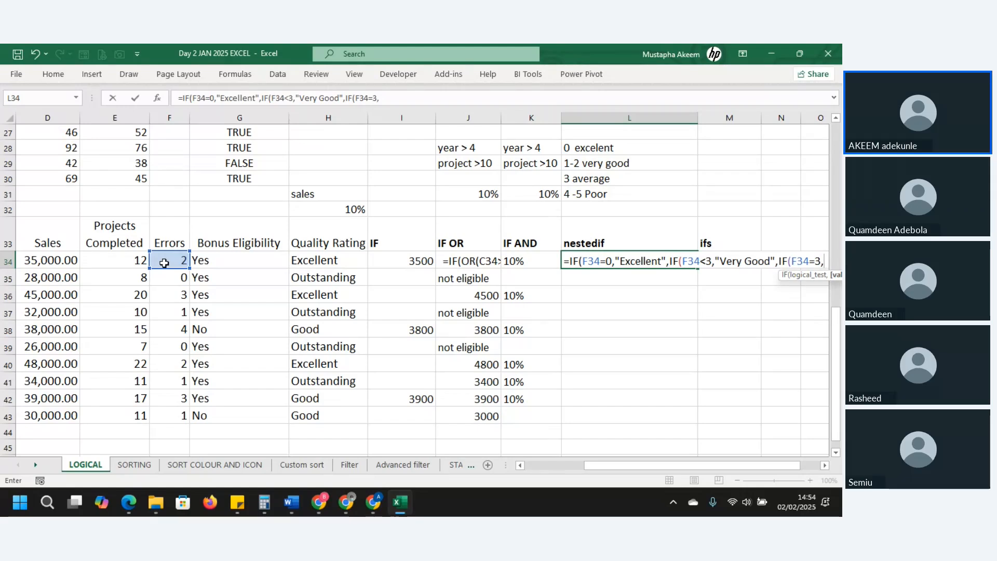
{"action": "type", "text": "\"Average"}
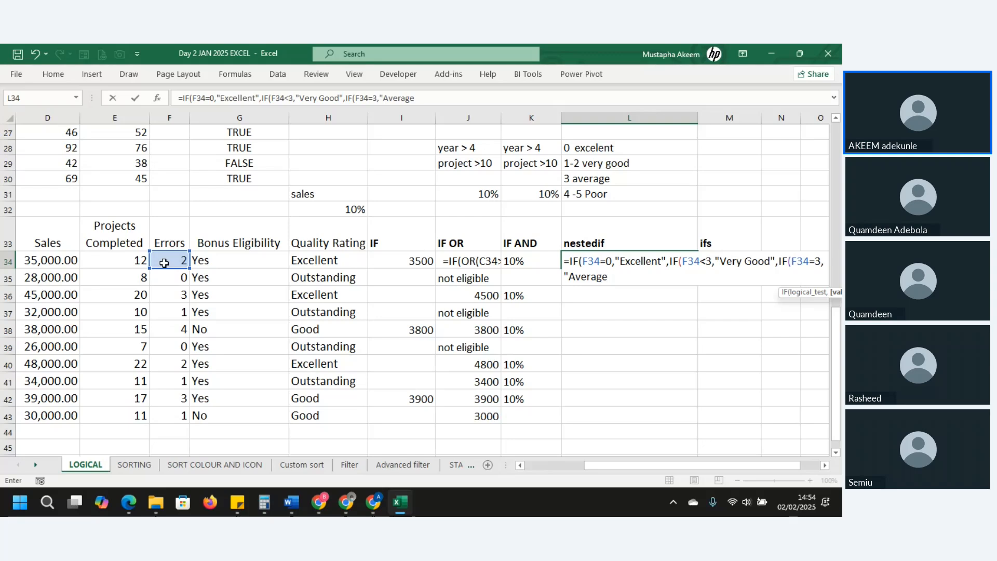
{"action": "type", "text": "\","}
Complete the L34 formula with "Poor" as the final false value, close all three IFs, enter it and check the result against F34.
{"action": "type", "text": "\""}
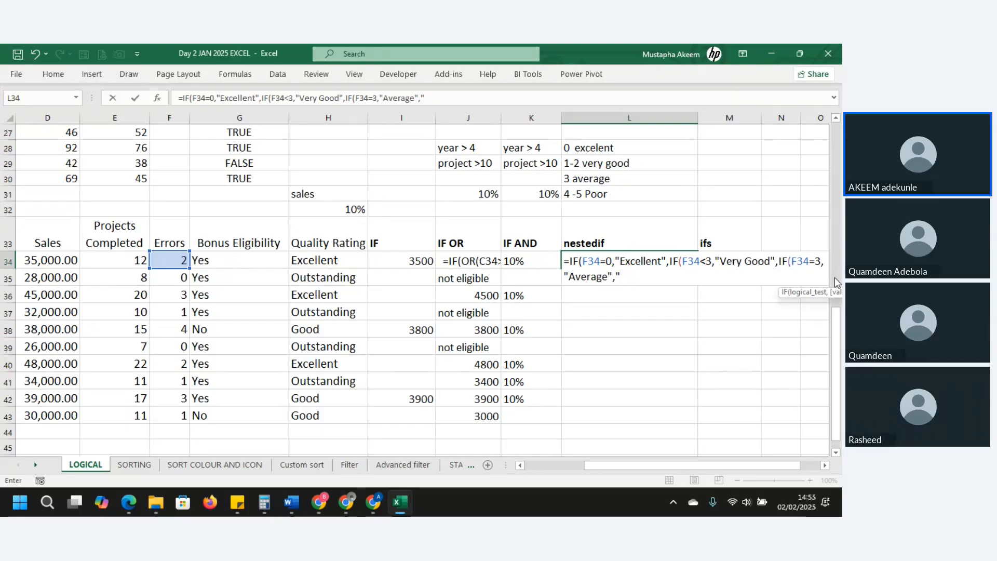
{"action": "type", "text": "Poo"}
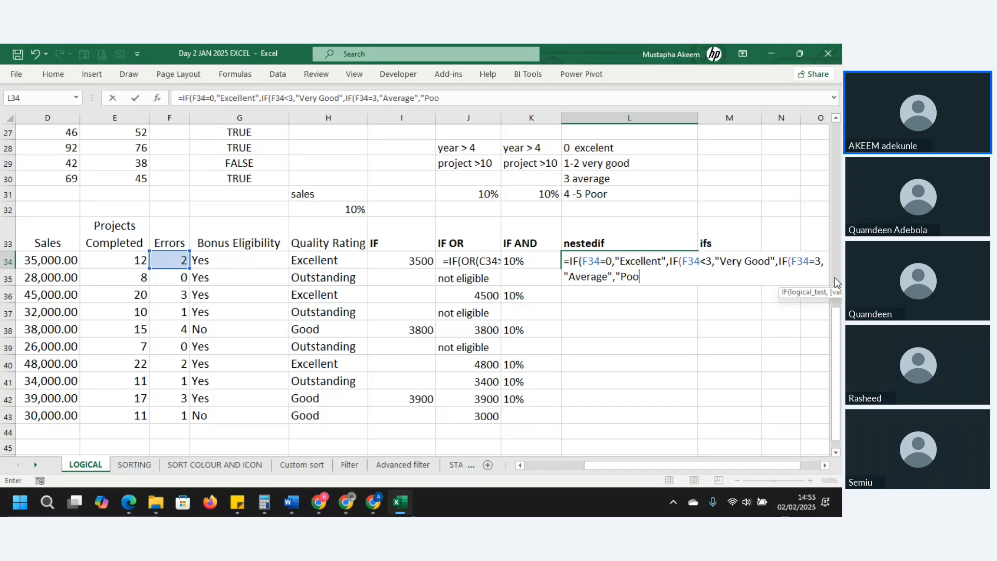
{"action": "type", "text": "r\""}
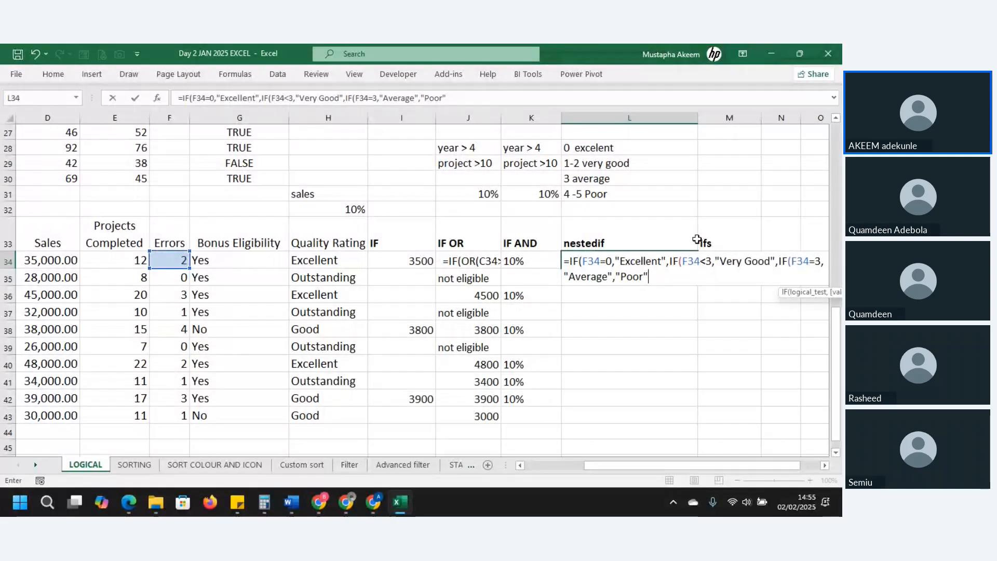
{"action": "type", "text": ")))"}
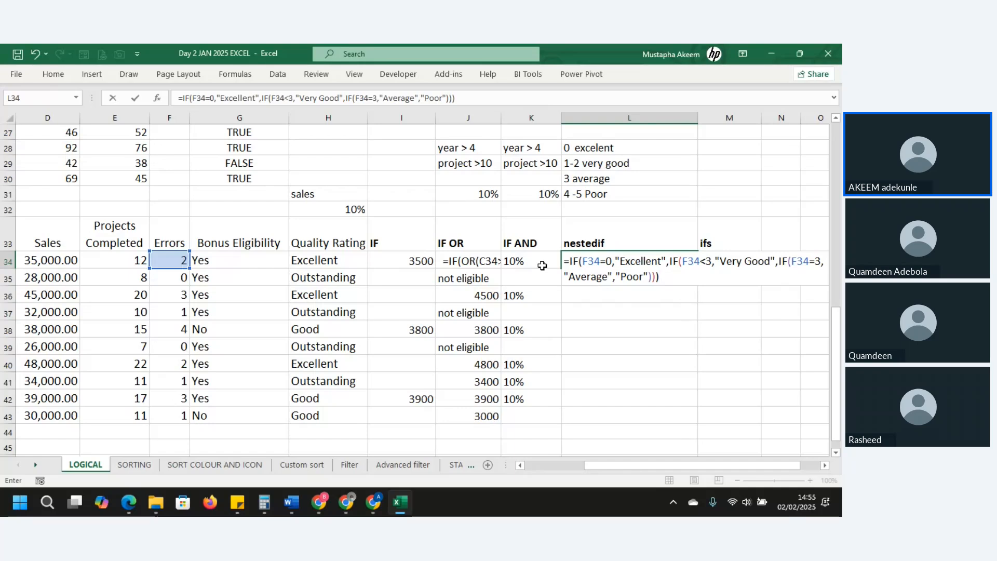
{"action": "left_click", "coordinate": [584, 257]}
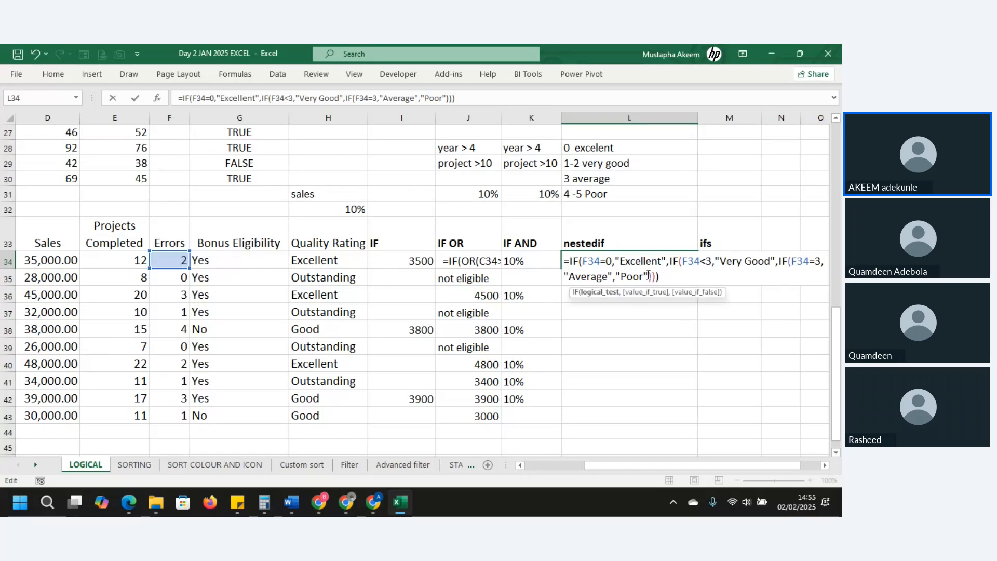
{"action": "left_click", "coordinate": [682, 262]}
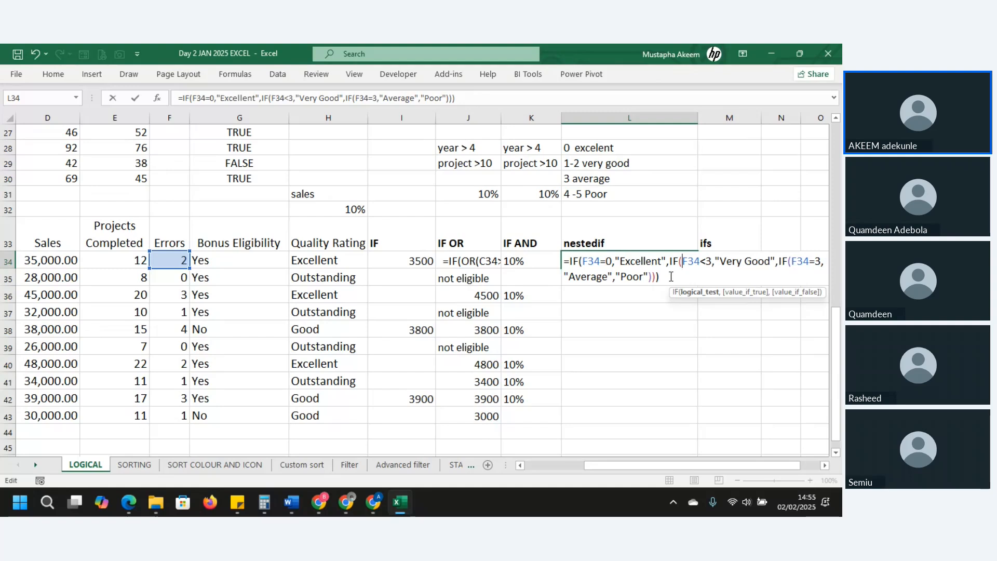
{"action": "left_click", "coordinate": [660, 279]}
{"action": "key", "text": "Return"}
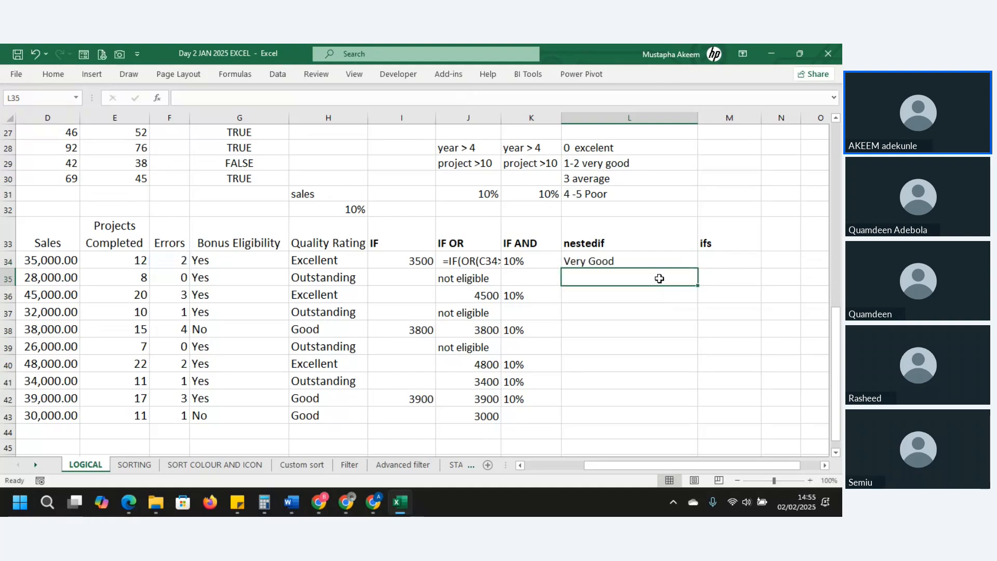
{"action": "left_click", "coordinate": [638, 258]}
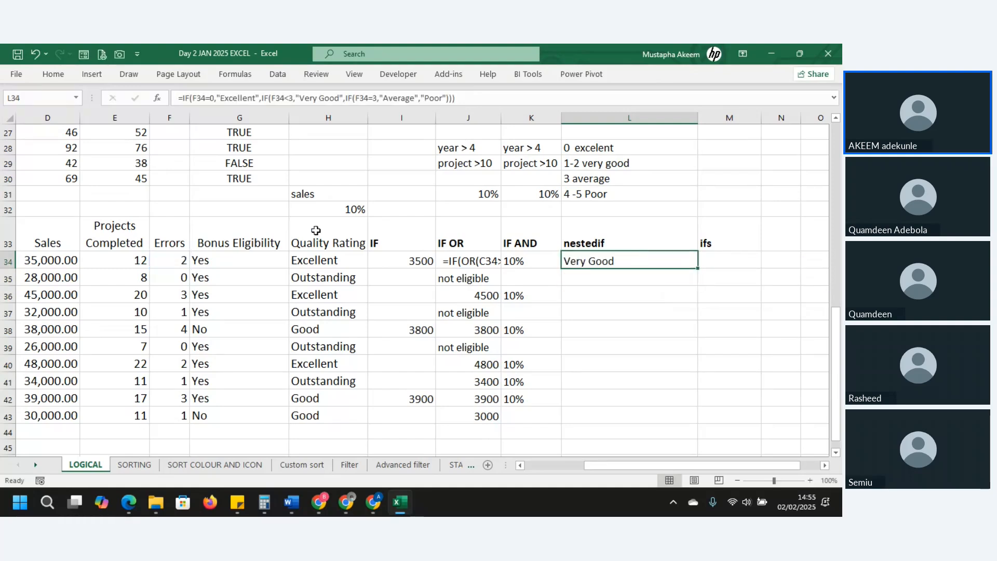
{"action": "left_click", "coordinate": [178, 262]}
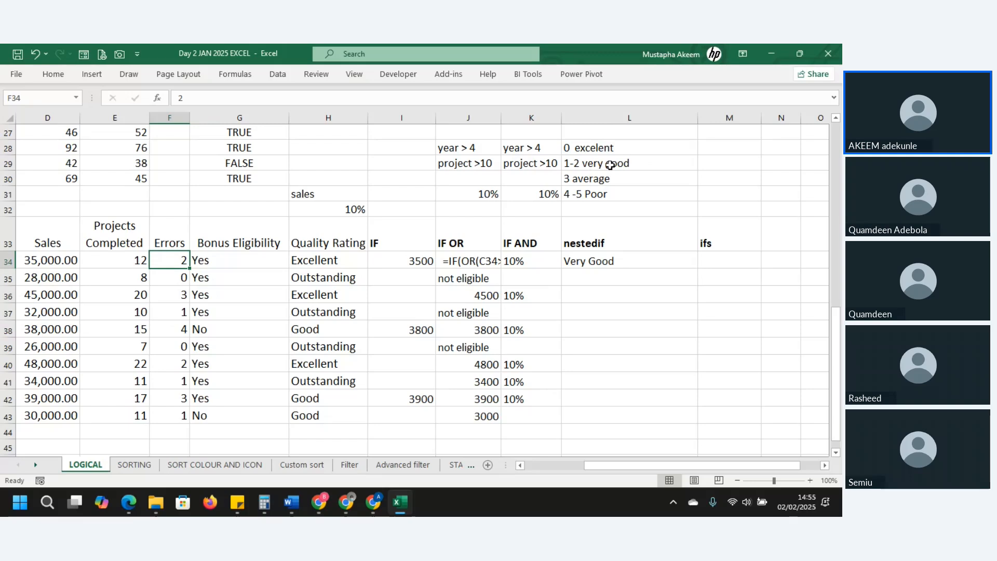
Fill the nested IF formula from L34 down the nestedif column to L43.
{"action": "left_click", "coordinate": [647, 260]}
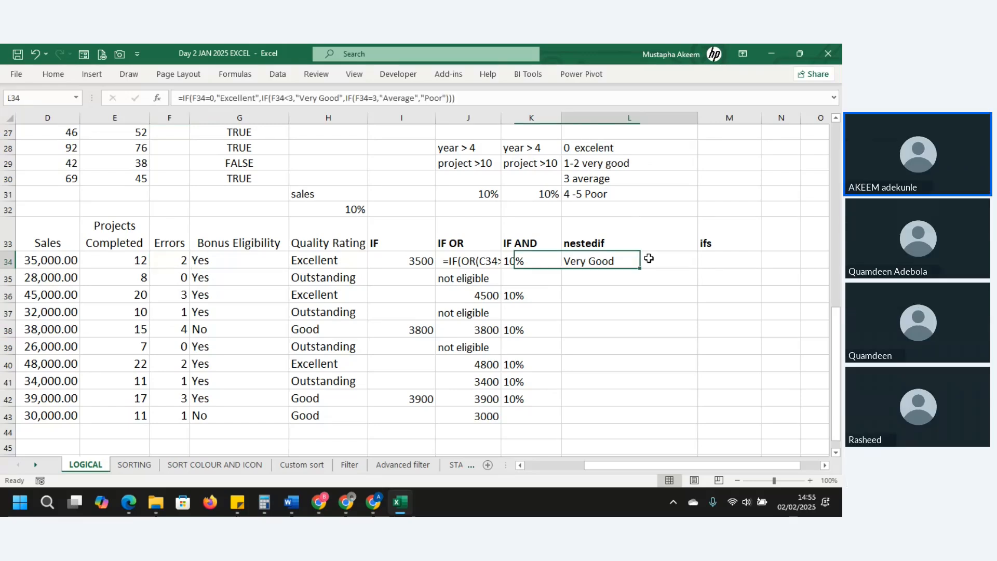
{"action": "left_click_drag", "start_coordinate": [695, 271], "coordinate": [695, 264]}
{"action": "left_click", "coordinate": [695, 263]}
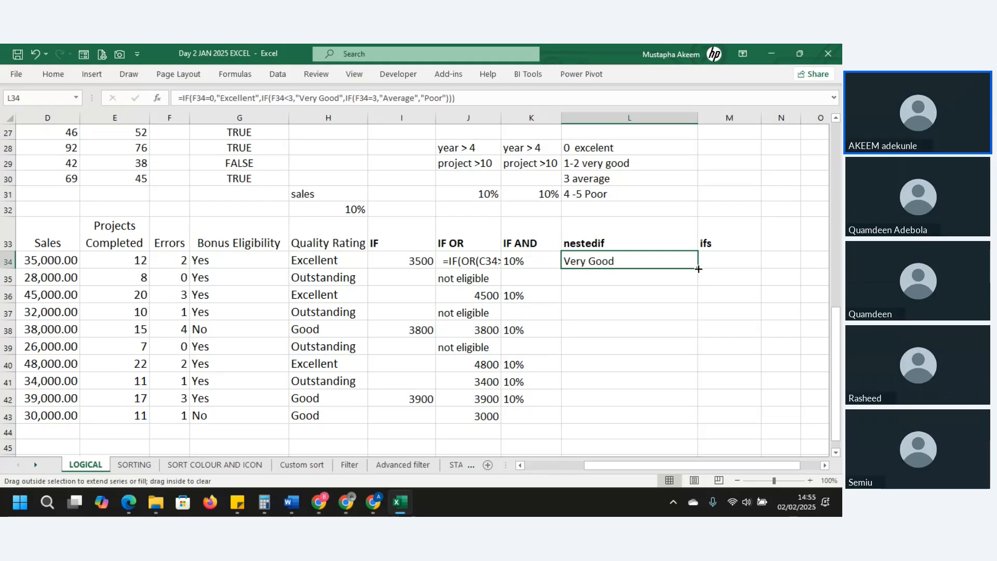
{"action": "double_click", "coordinate": [697, 268]}
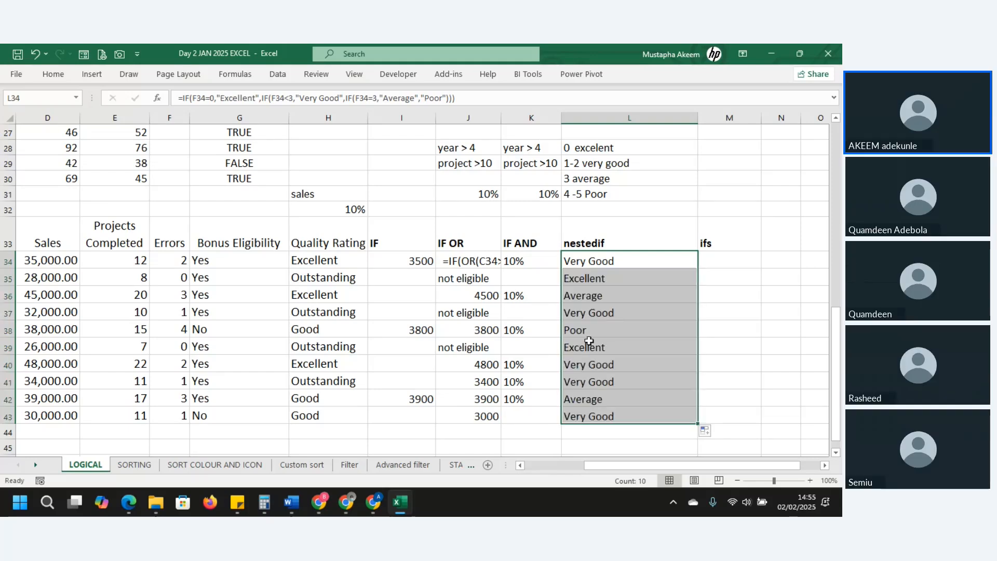
Check the filled ratings in L38, L35 and L39 against the error counts in the Errors column.
{"action": "left_click", "coordinate": [577, 332]}
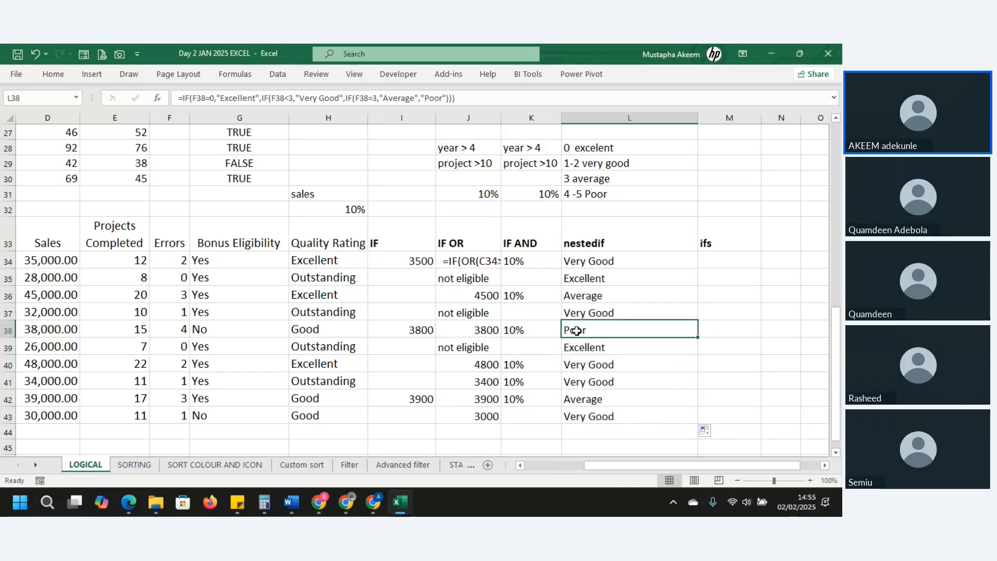
{"action": "left_click", "coordinate": [169, 329]}
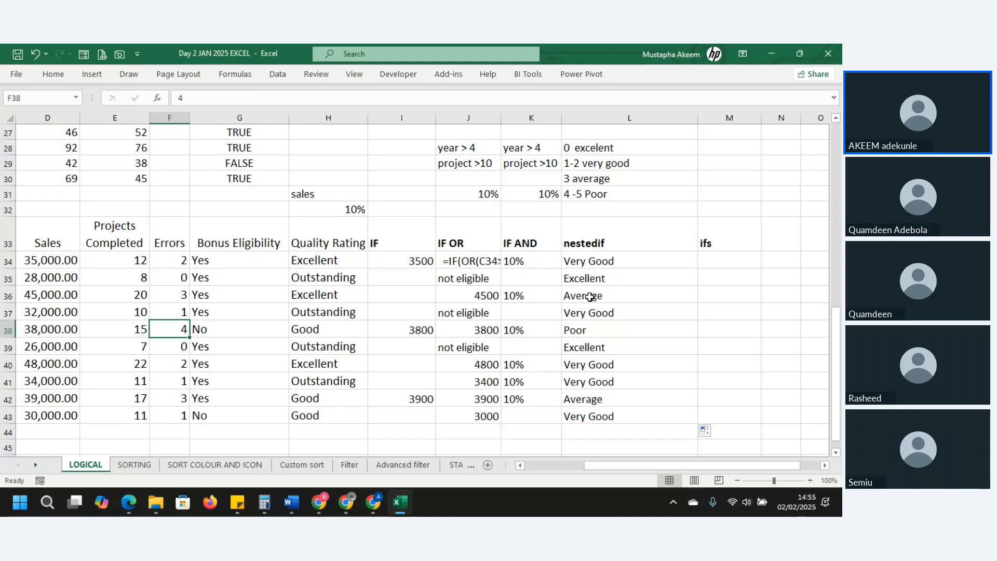
{"action": "left_click", "coordinate": [586, 276]}
{"action": "left_click", "coordinate": [175, 278]}
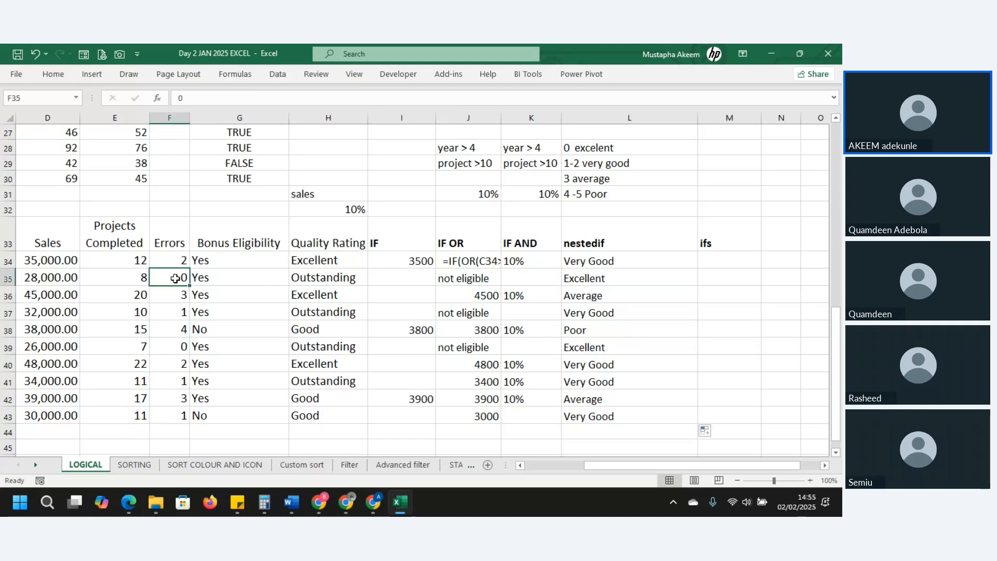
{"action": "left_click", "coordinate": [591, 346]}
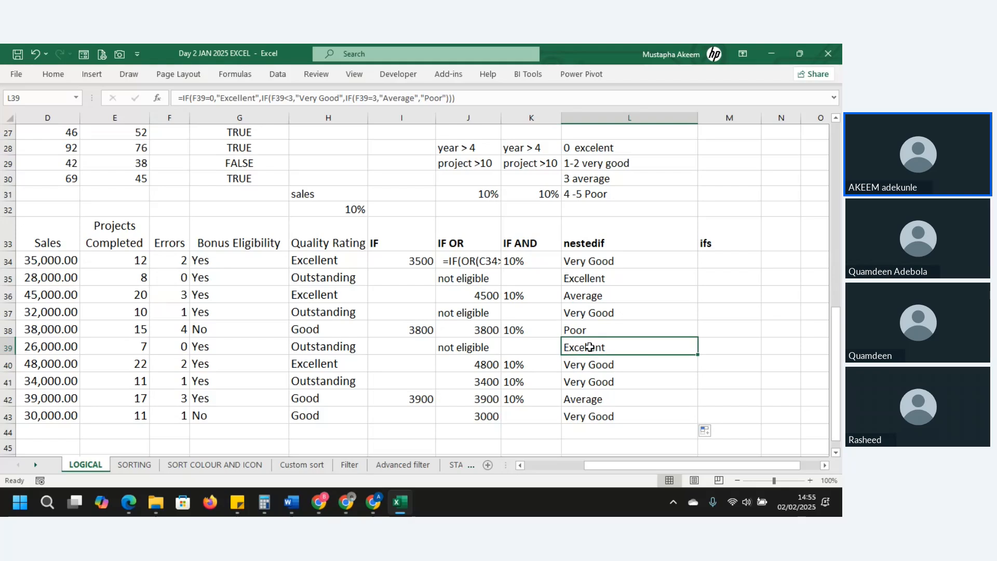
Undo the fill down the nestedif column and clear the formula from L34.
{"action": "key", "text": "ctrl+z"}
{"action": "key", "text": "Delete"}
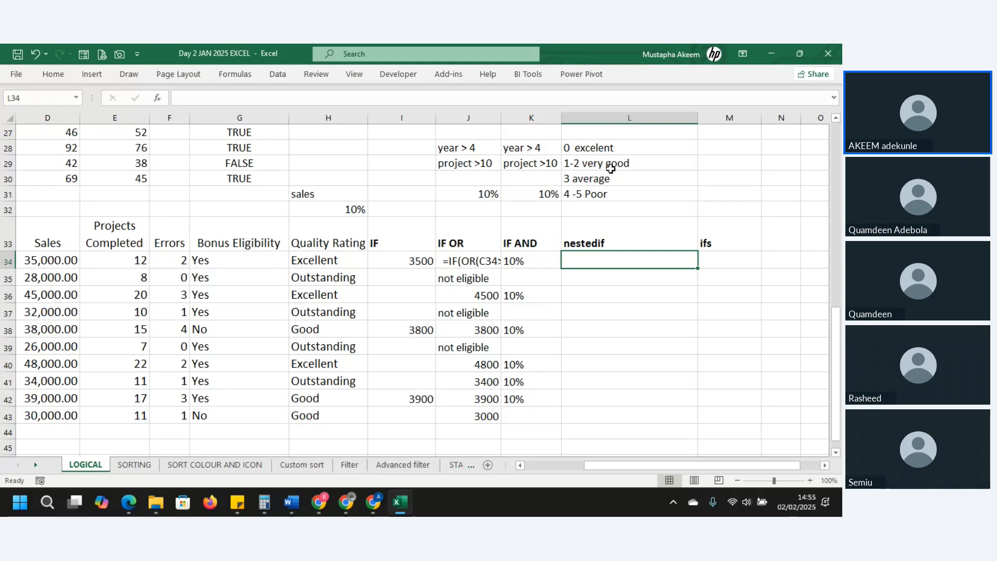
Review the rating criteria in L28:L31 and the first columns of the employee table.
{"action": "left_click_drag", "start_coordinate": [609, 148], "coordinate": [615, 194]}
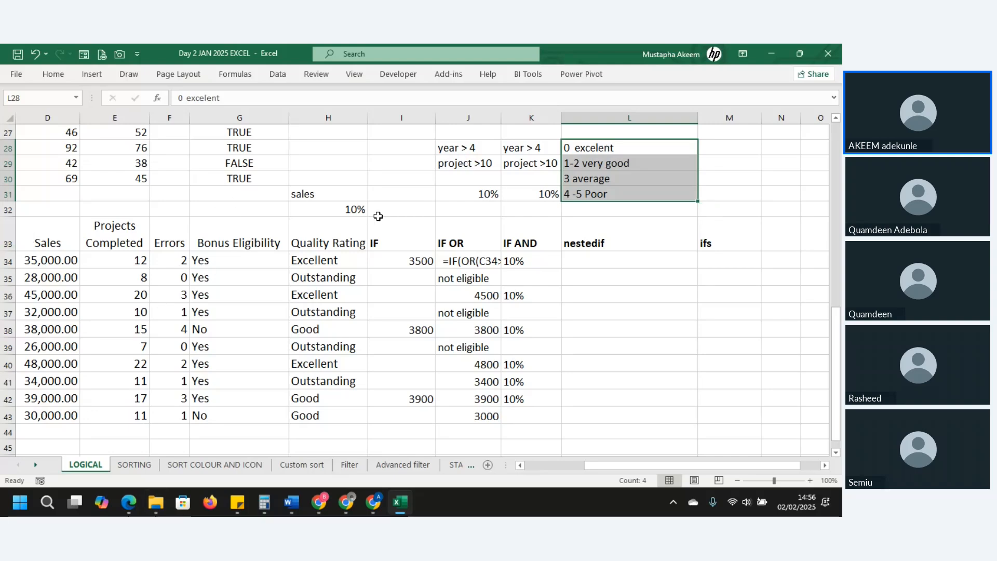
{"action": "left_click", "coordinate": [207, 270]}
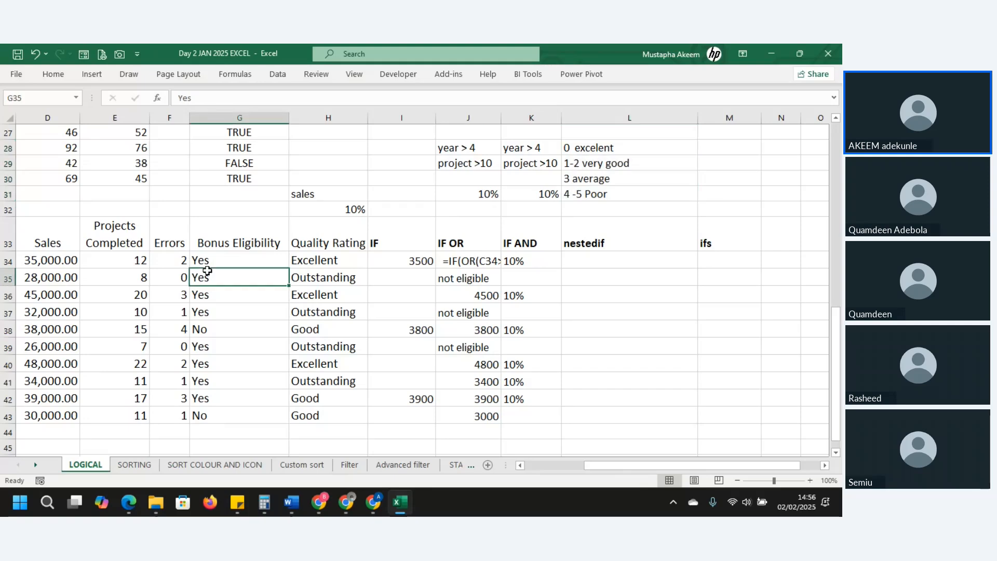
{"action": "key", "text": "Left"}
{"action": "key", "text": "Left"}
{"action": "key", "text": "Left"}
{"action": "key", "text": "Left"}
{"action": "key", "text": "Left"}
{"action": "key", "text": "Left"}
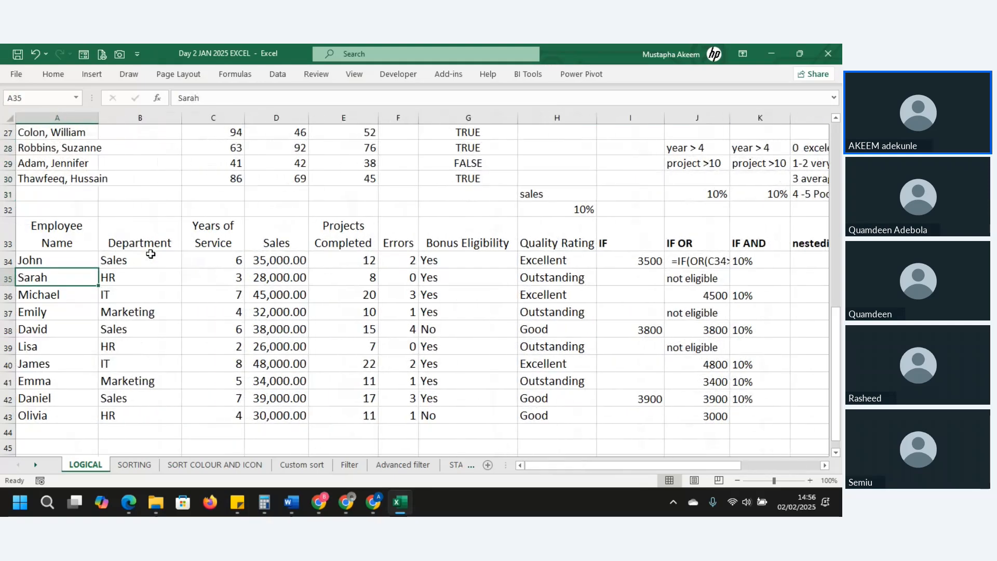
{"action": "left_click", "coordinate": [150, 254]}
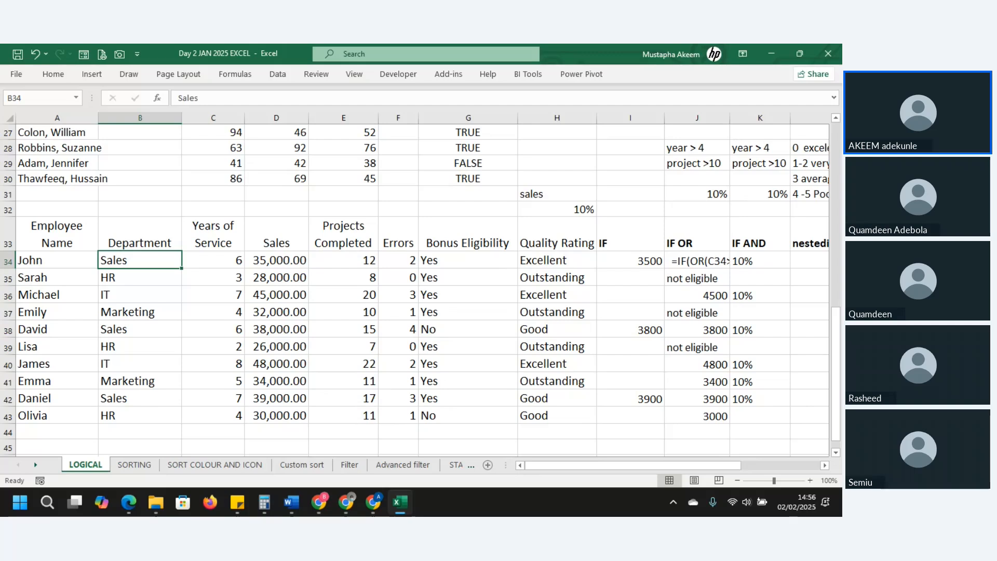
Look across row 34 of the employee table, from Employee Name to the nestedif and ifs columns.
{"action": "left_click", "coordinate": [805, 260]}
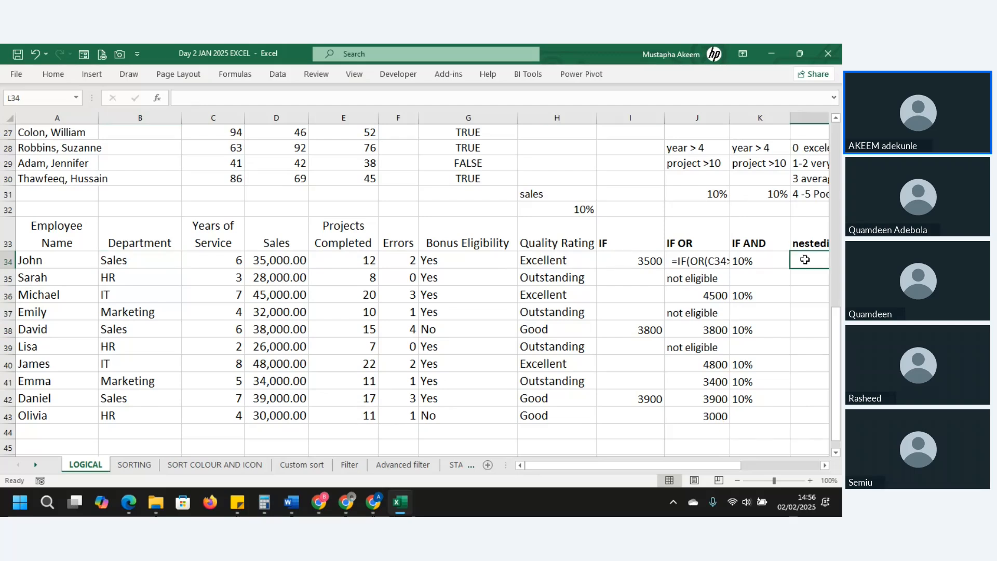
{"action": "key", "text": "Right"}
{"action": "key", "text": "Left"}
{"action": "key", "text": "Left"}
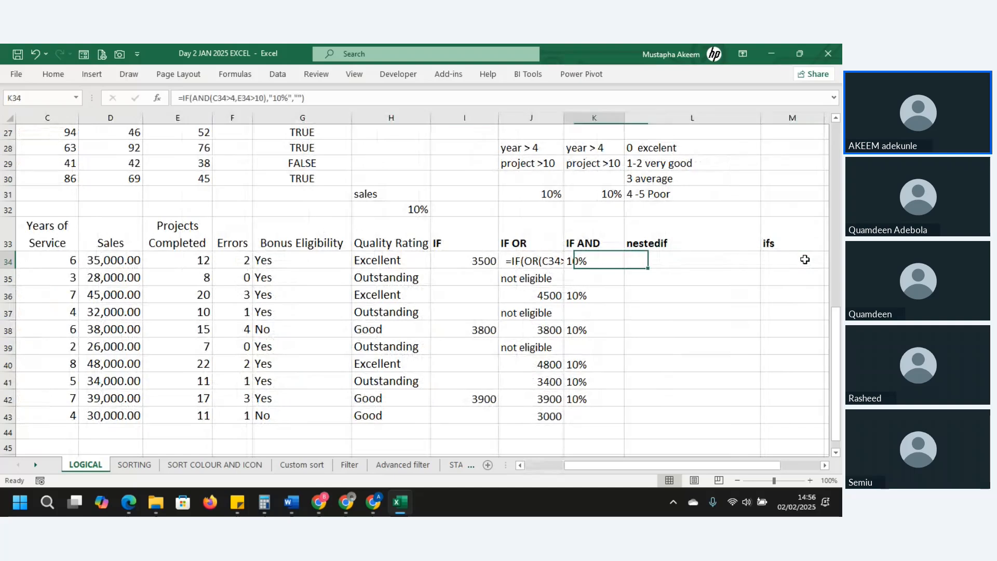
{"action": "key", "text": "Left"}
{"action": "key", "text": "Left"}
{"action": "key", "text": "Left"}
{"action": "key", "text": "Left"}
{"action": "key", "text": "Left"}
{"action": "key", "text": "Left"}
{"action": "key", "text": "Left"}
{"action": "key", "text": "Left"}
{"action": "key", "text": "Left"}
{"action": "key", "text": "Left"}
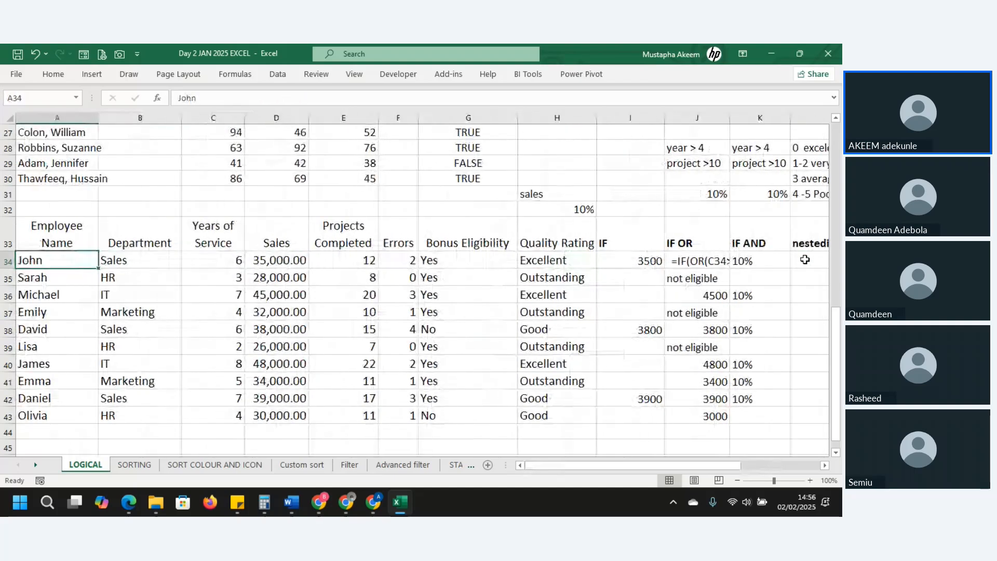
{"action": "key", "text": "Right"}
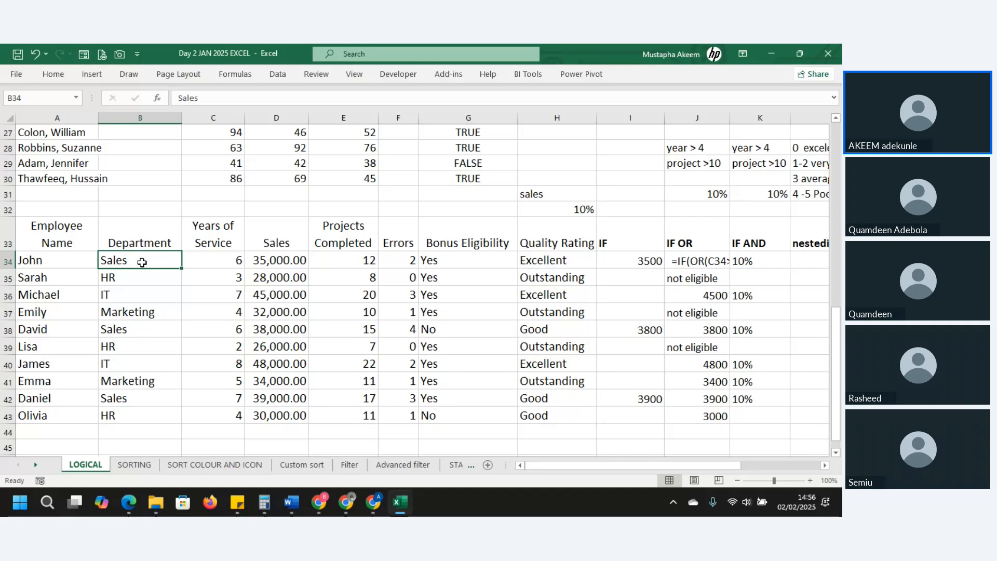
{"action": "key", "text": "Right"}
{"action": "key", "text": "Right"}
{"action": "key", "text": "Right"}
{"action": "key", "text": "Right"}
{"action": "key", "text": "Right"}
{"action": "key", "text": "Right"}
{"action": "key", "text": "Right"}
{"action": "key", "text": "Right"}
{"action": "key", "text": "Right"}
{"action": "key", "text": "Right"}
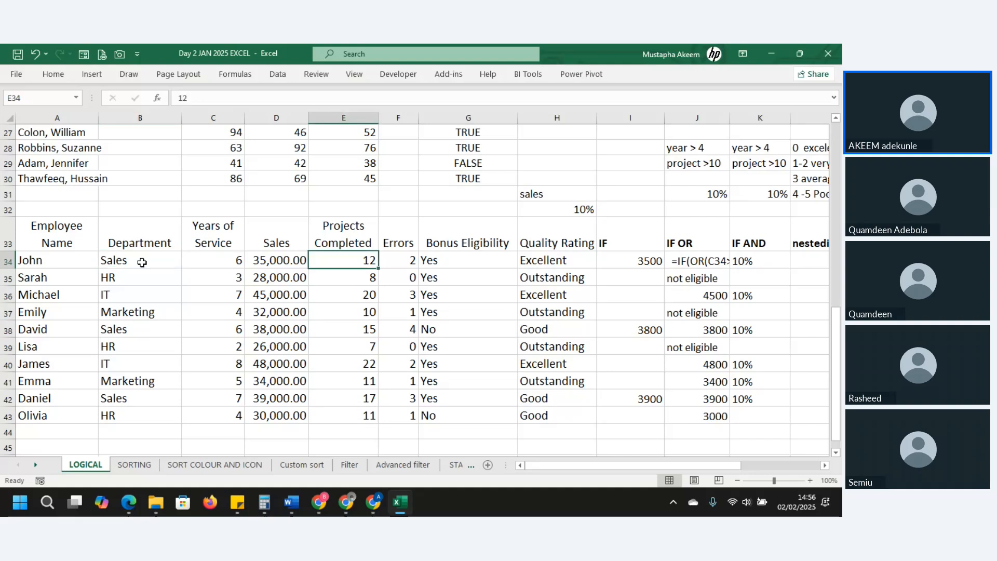
{"action": "key", "text": "Right"}
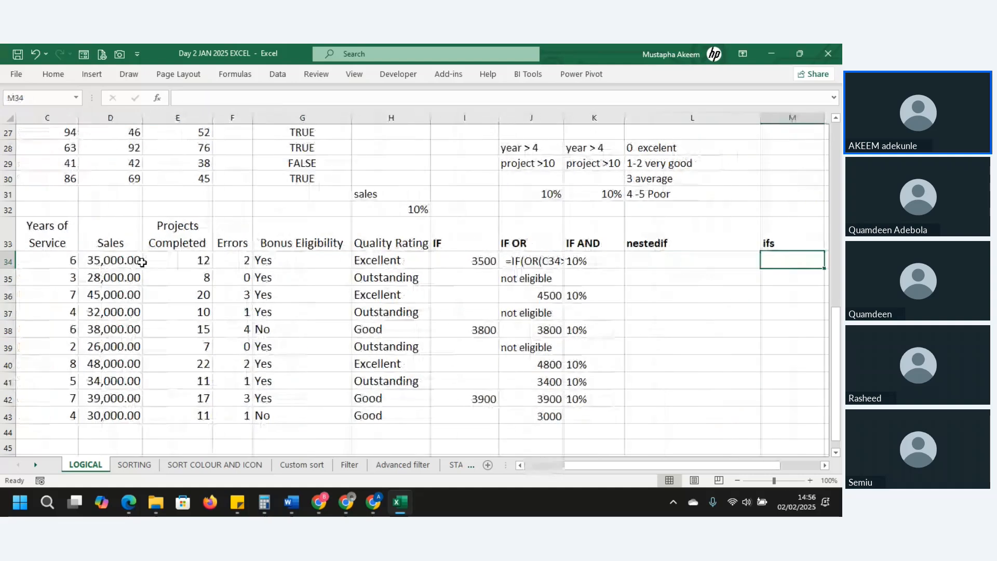
{"action": "key", "text": "Left"}
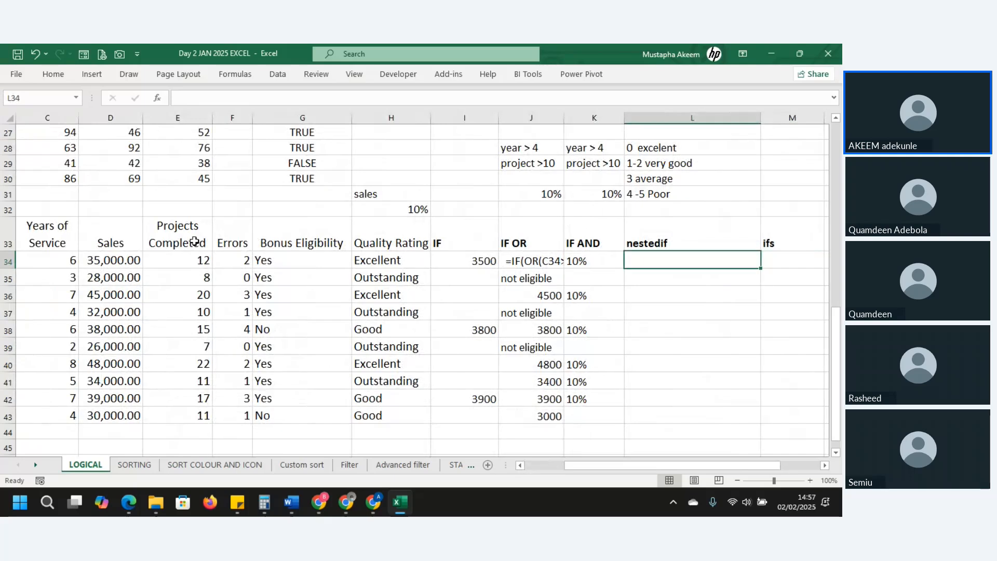
Review the Errors column F33:F43 and begin a nested IF formula in L34 that returns "poor" when F34>=4.
{"action": "left_click_drag", "start_coordinate": [241, 243], "coordinate": [239, 411]}
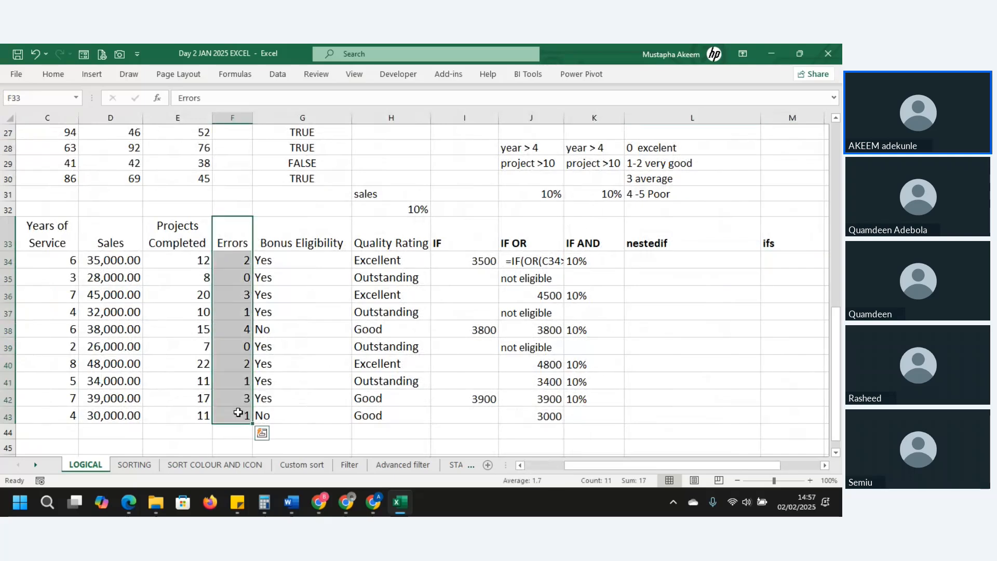
{"action": "left_click", "coordinate": [680, 259]}
{"action": "type", "text": "=i"}
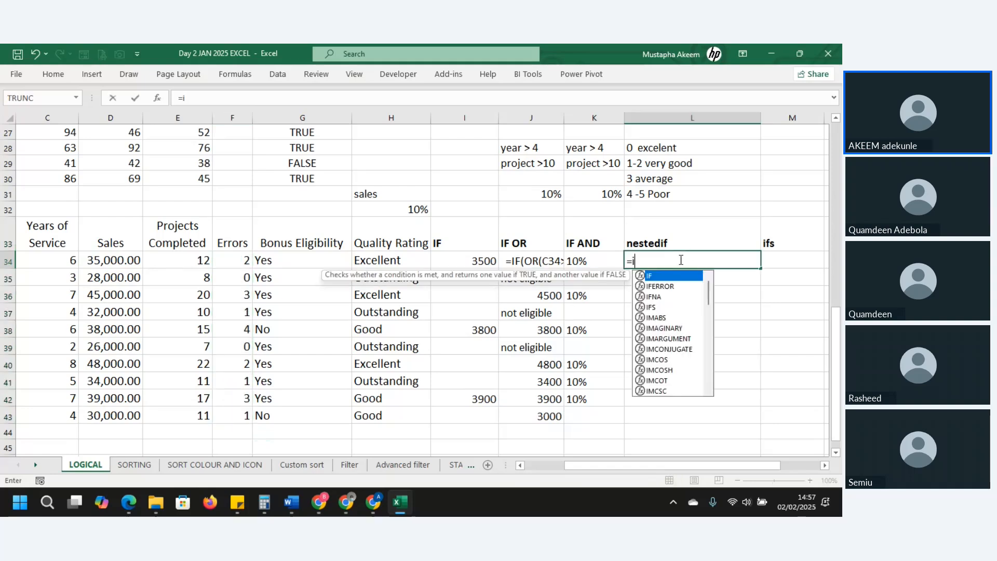
{"action": "key", "text": "Tab"}
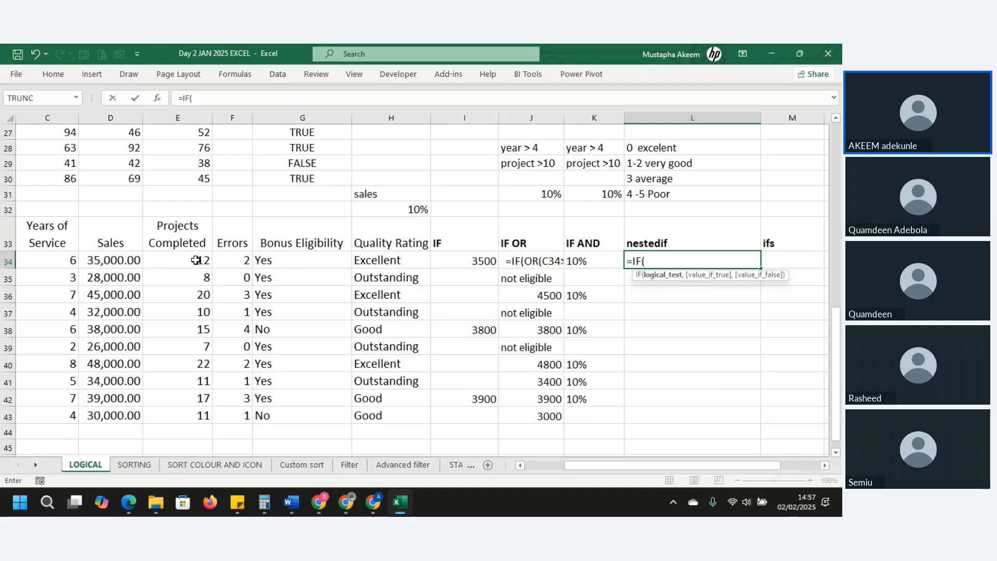
{"action": "left_click", "coordinate": [234, 261]}
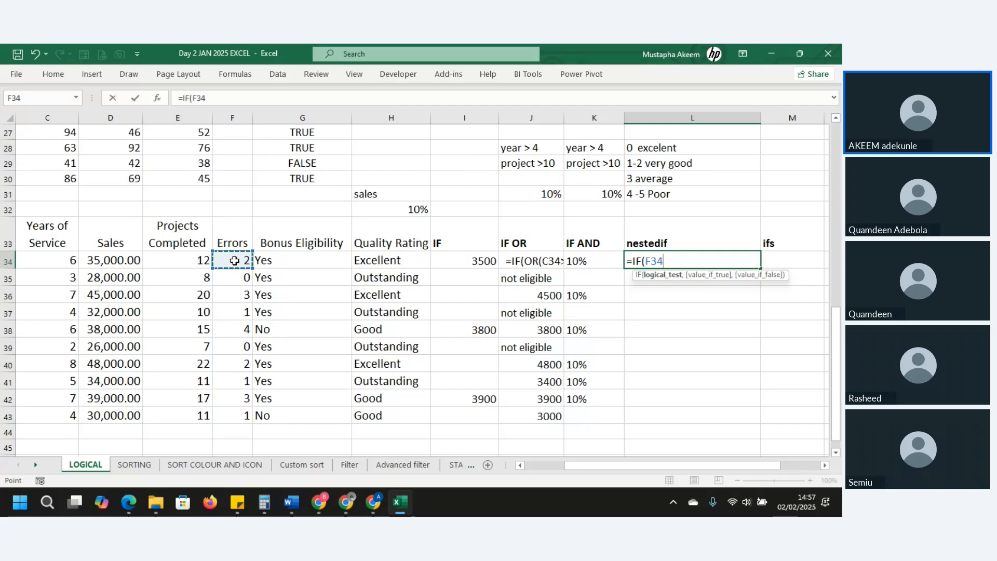
{"action": "type", "text": ">=4,\"p"}
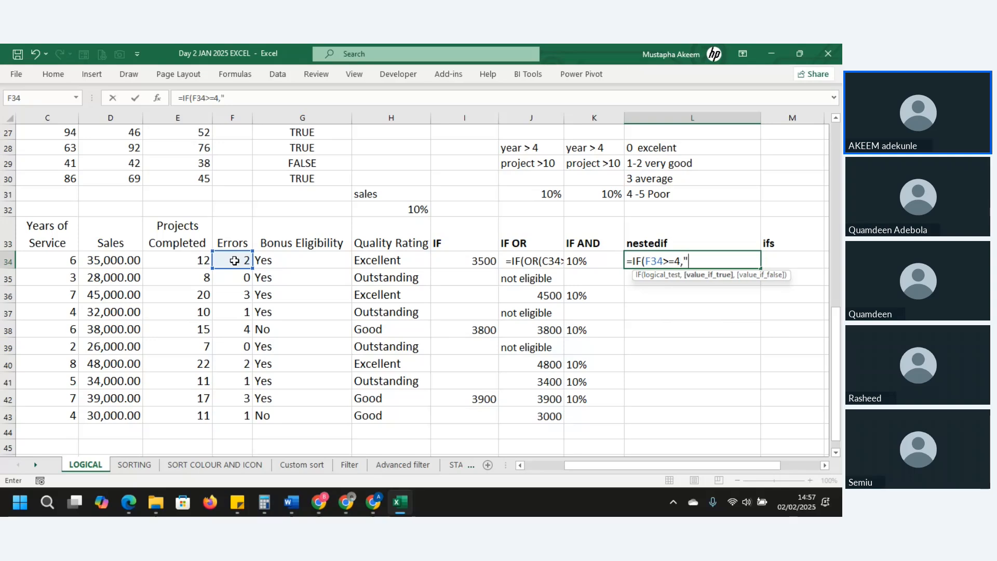
{"action": "type", "text": "oor\","}
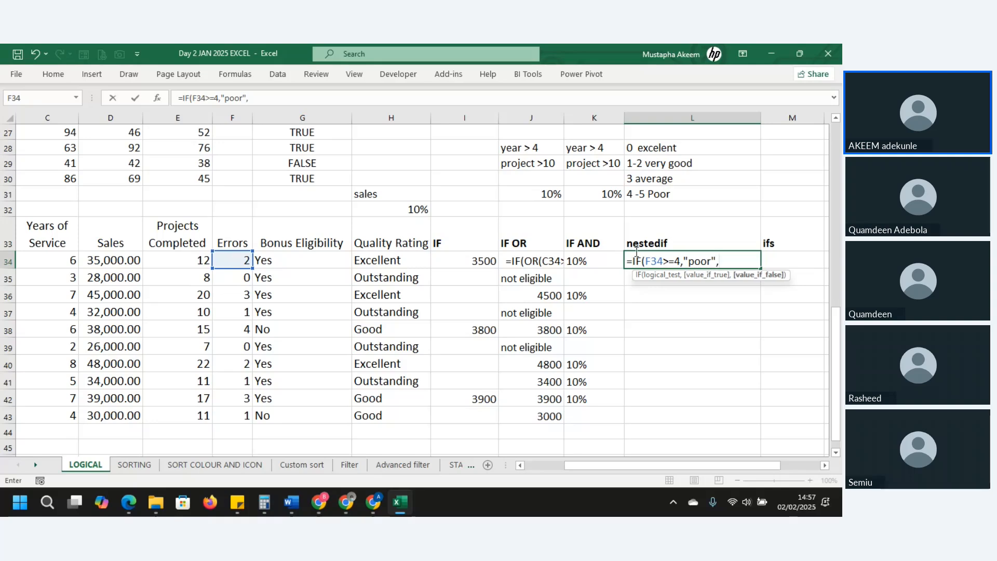
Nest a second IF as the false value in L34, returning "Average" when F34=3.
{"action": "type", "text": "if"}
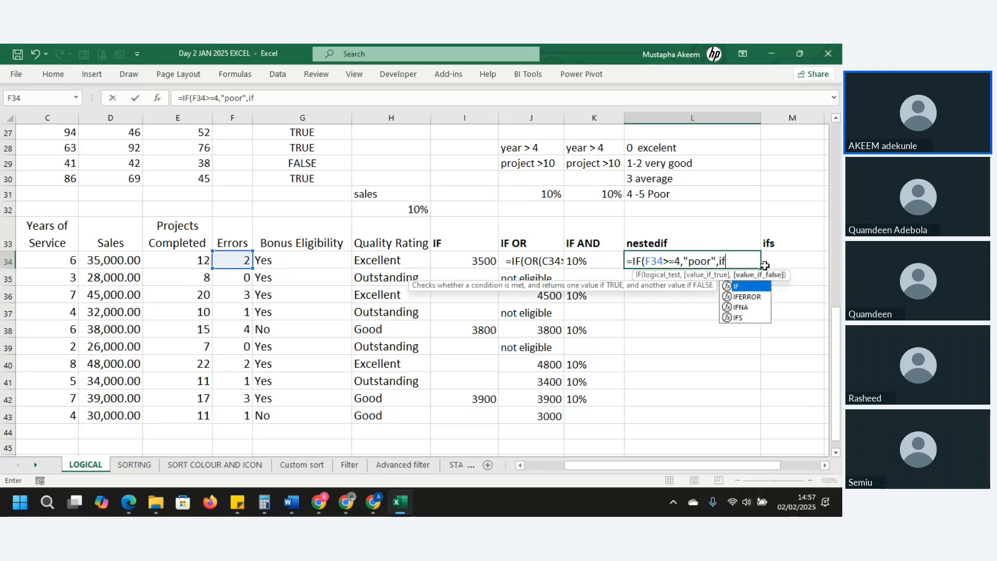
{"action": "key", "text": "Tab"}
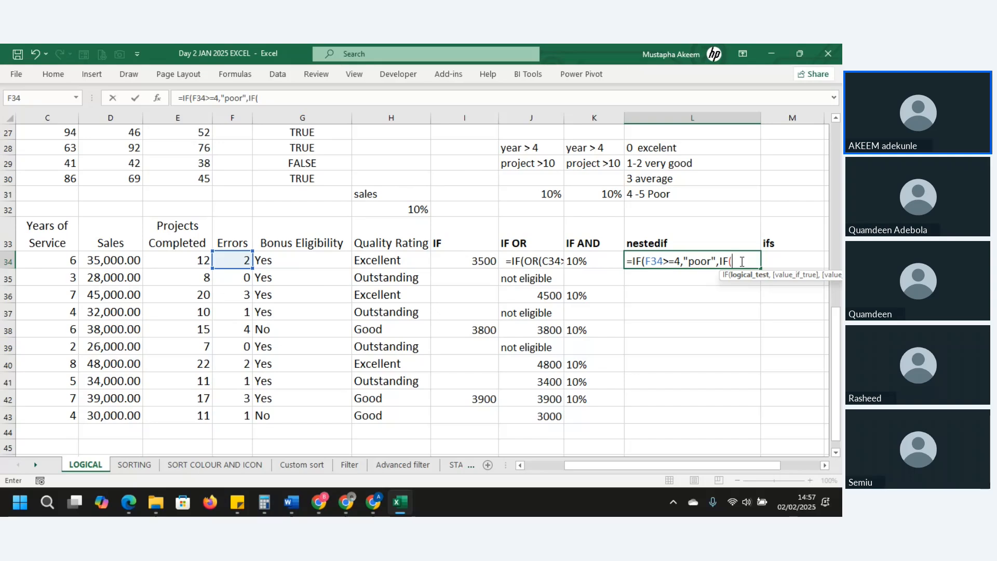
{"action": "type", "text": "="}
{"action": "key", "text": "BackSpace"}
{"action": "left_click", "coordinate": [239, 260]}
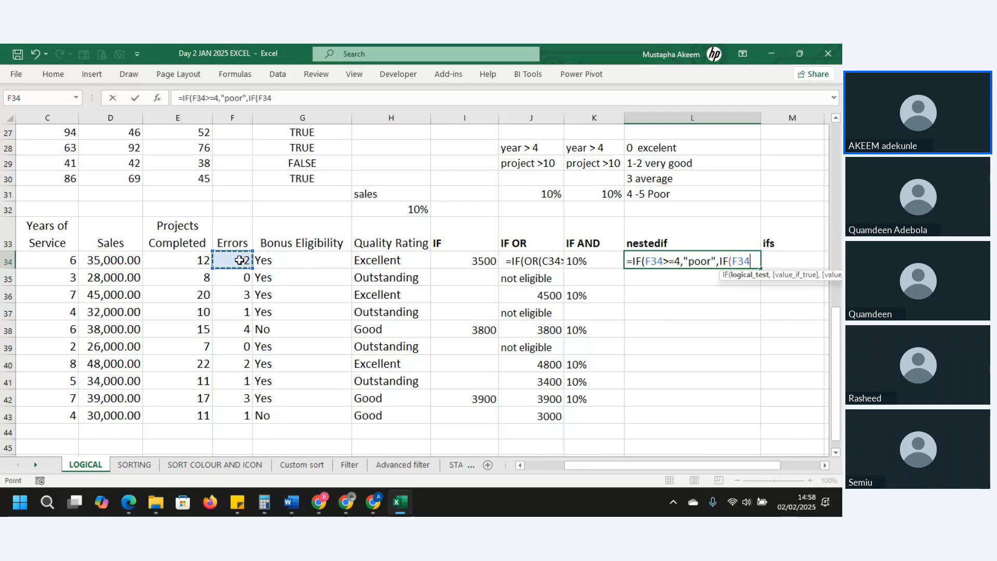
{"action": "type", "text": "=3,"}
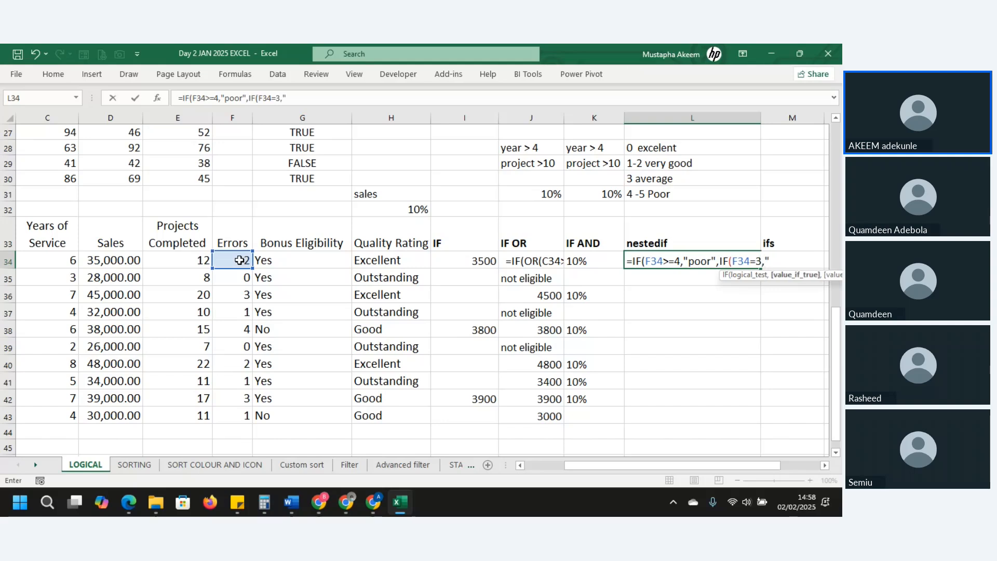
{"action": "type", "text": "\"Average"}
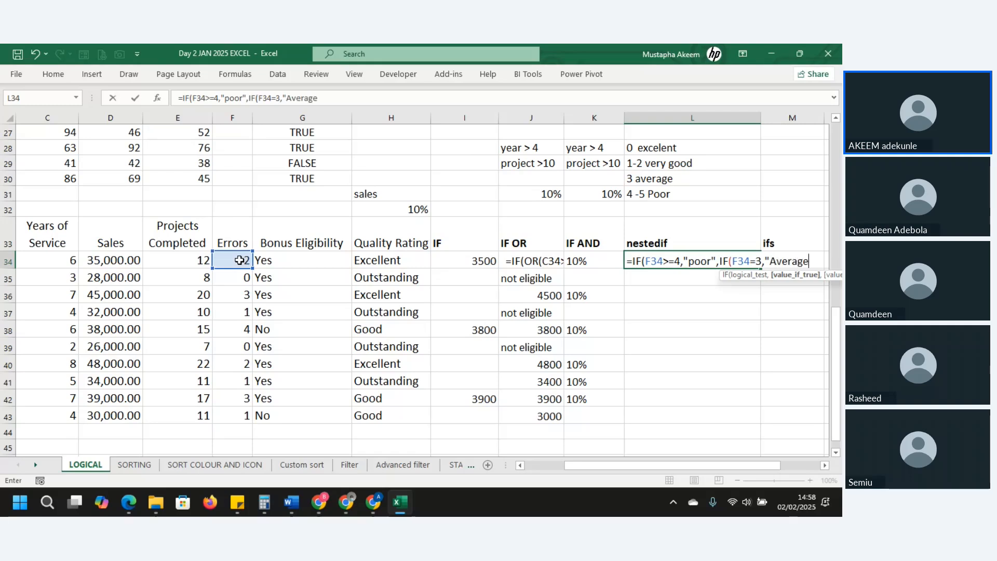
{"action": "type", "text": "\","}
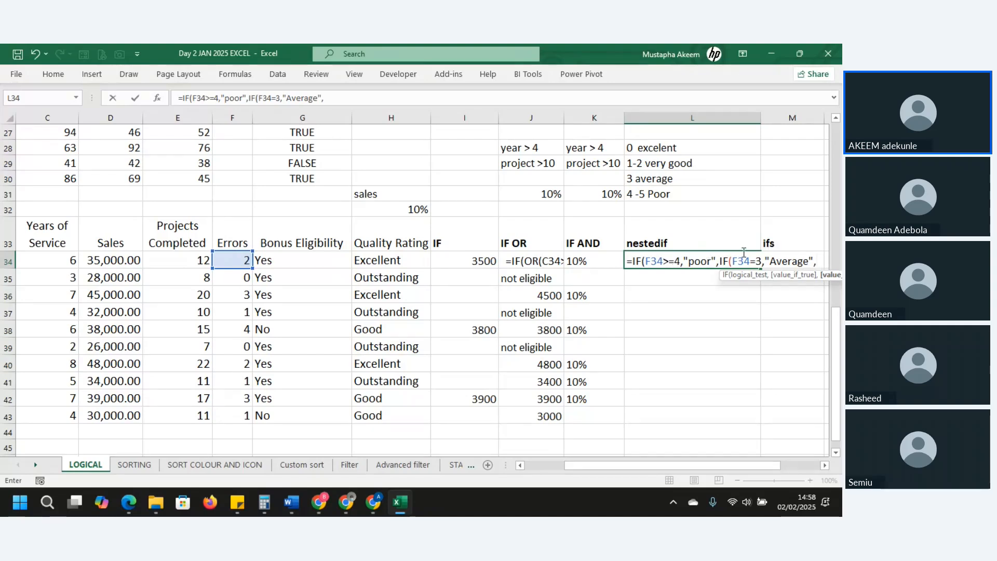
Open a third IF function as the false value of the second IF in L34's formula.
{"action": "type", "text": "if"}
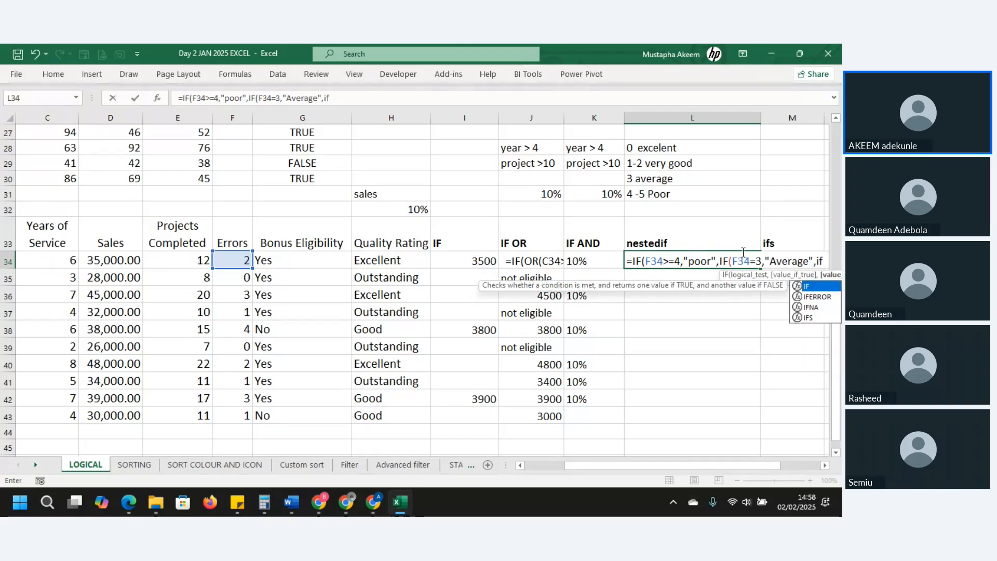
{"action": "left_click", "coordinate": [239, 263]}
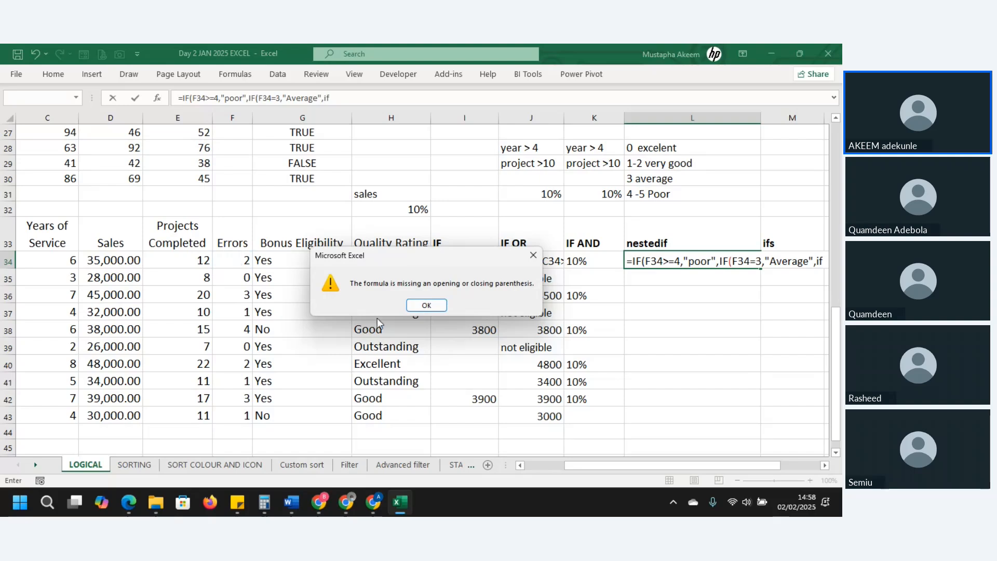
{"action": "left_click", "coordinate": [426, 305]}
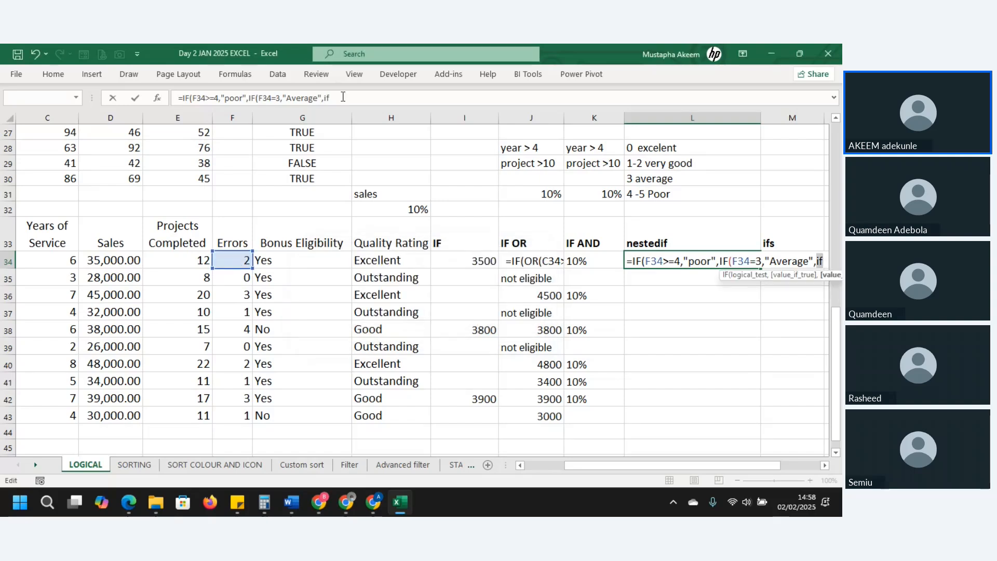
{"action": "left_click", "coordinate": [345, 102]}
{"action": "key", "text": "Return"}
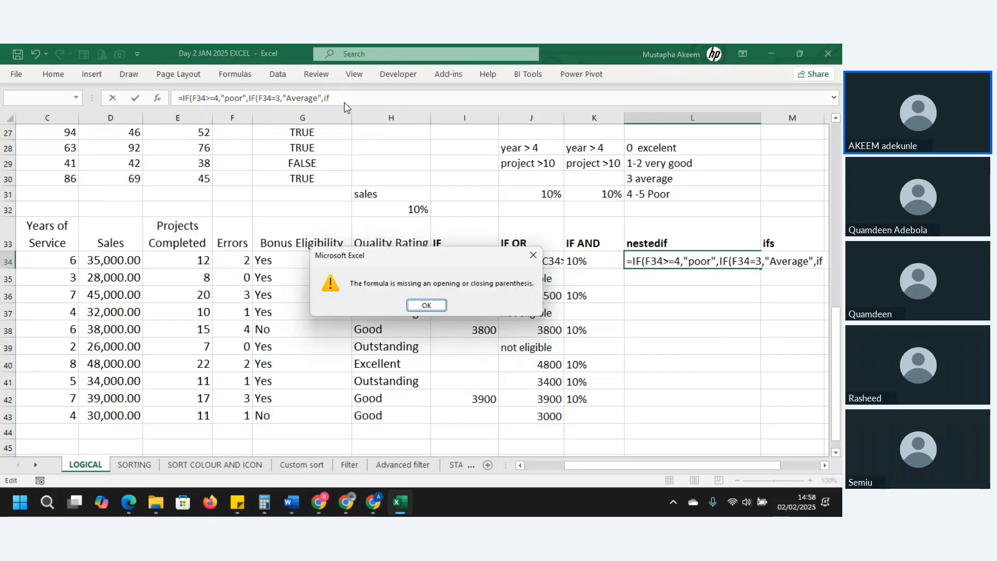
{"action": "left_click", "coordinate": [426, 305]}
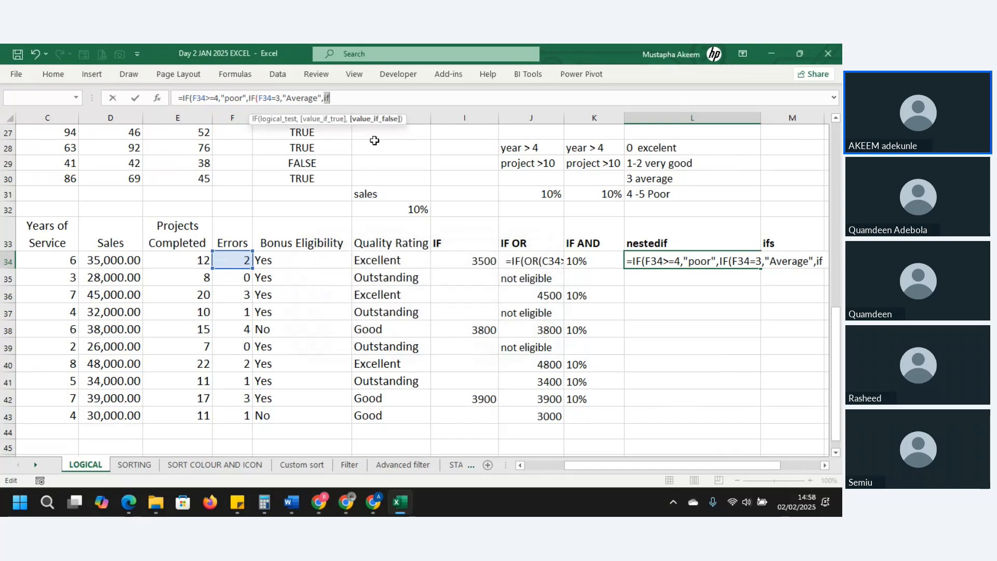
{"action": "left_click", "coordinate": [358, 95]}
{"action": "type", "text": "("}
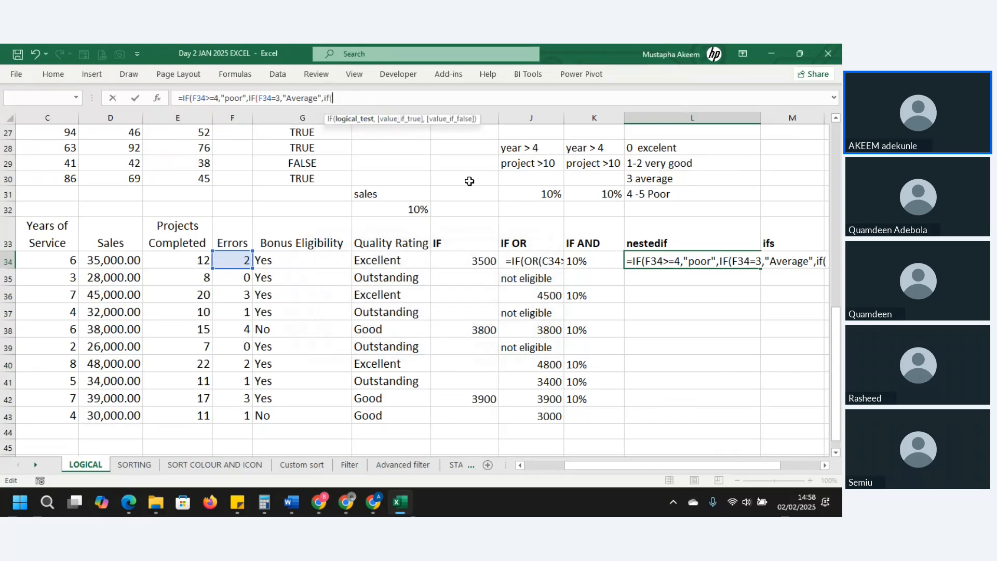
Set the third IF's logical test in L34 to F34>=1.
{"action": "left_click", "coordinate": [225, 256]}
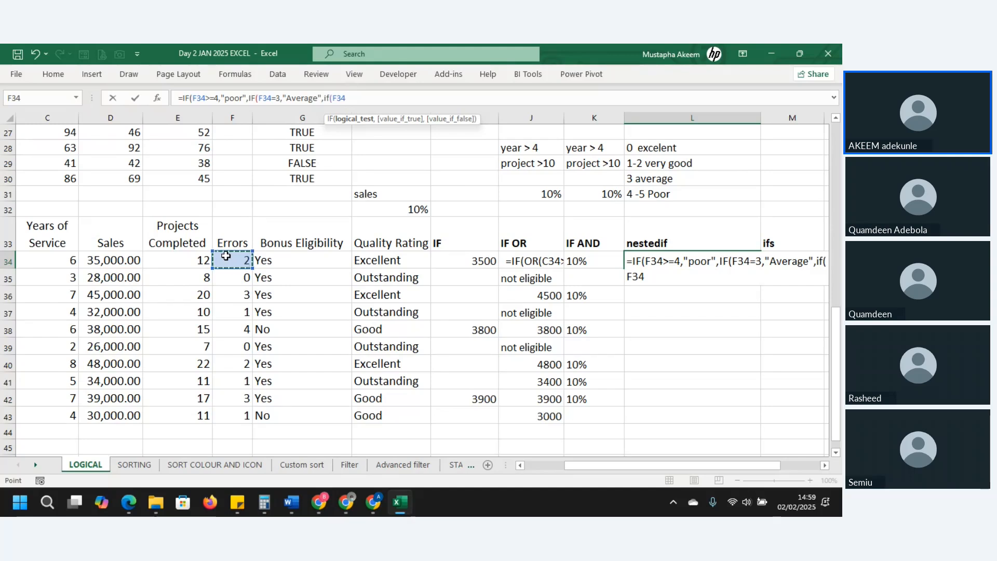
{"action": "type", "text": "<"}
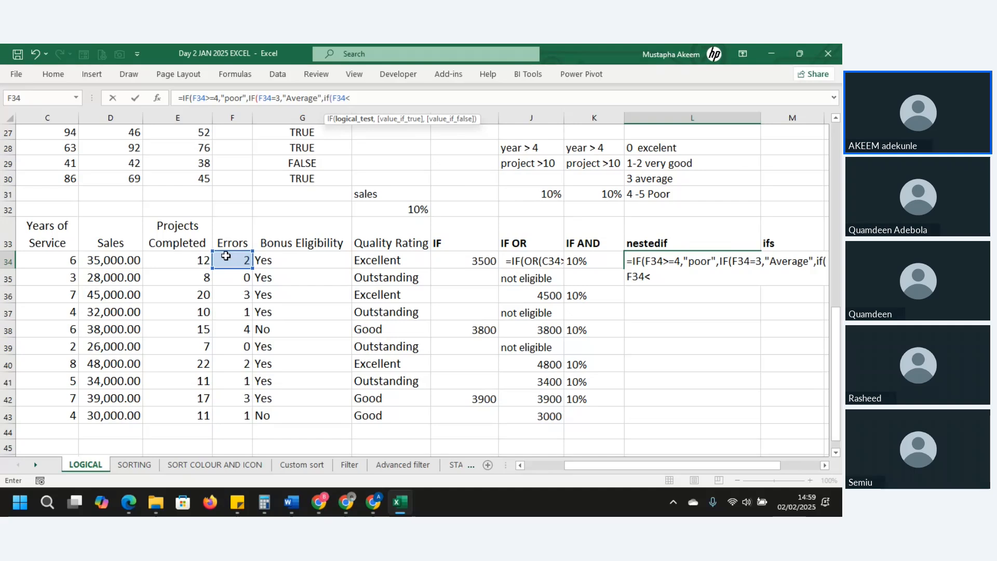
{"action": "type", "text": "3,"}
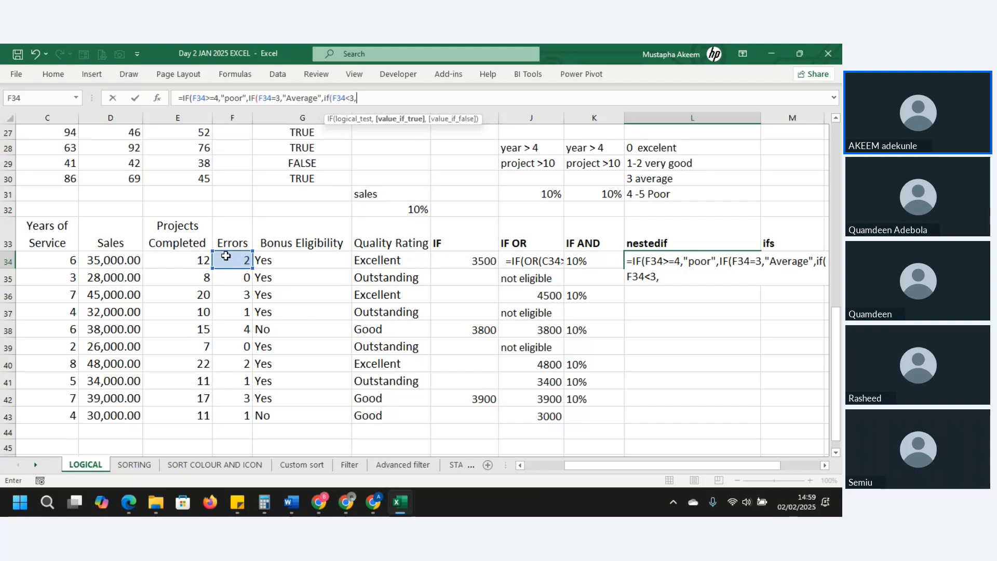
{"action": "key", "text": "BackSpace"}
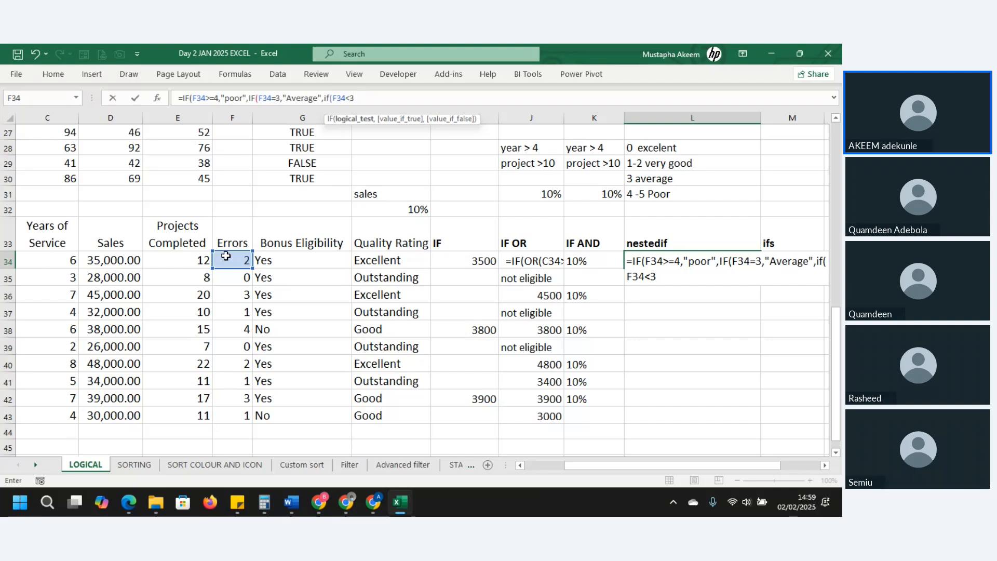
{"action": "key", "text": "BackSpace"}
{"action": "key", "text": "BackSpace"}
{"action": "type", "text": "1,"}
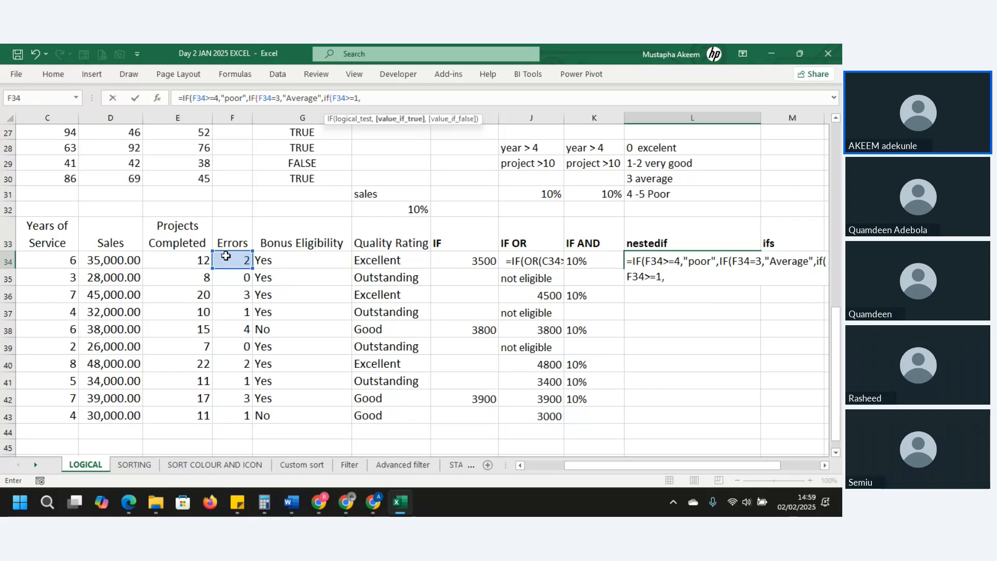
Make the third IF return "Very Good" if true and "Excellent" if false, and close and enter the nested formula in L34.
{"action": "type", "text": "\"Very Good"}
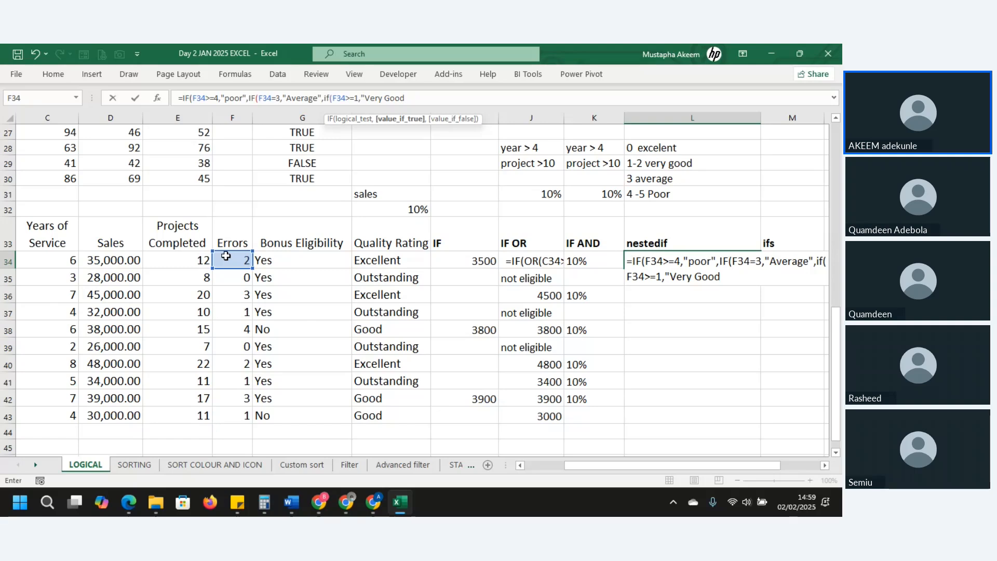
{"action": "type", "text": "\","}
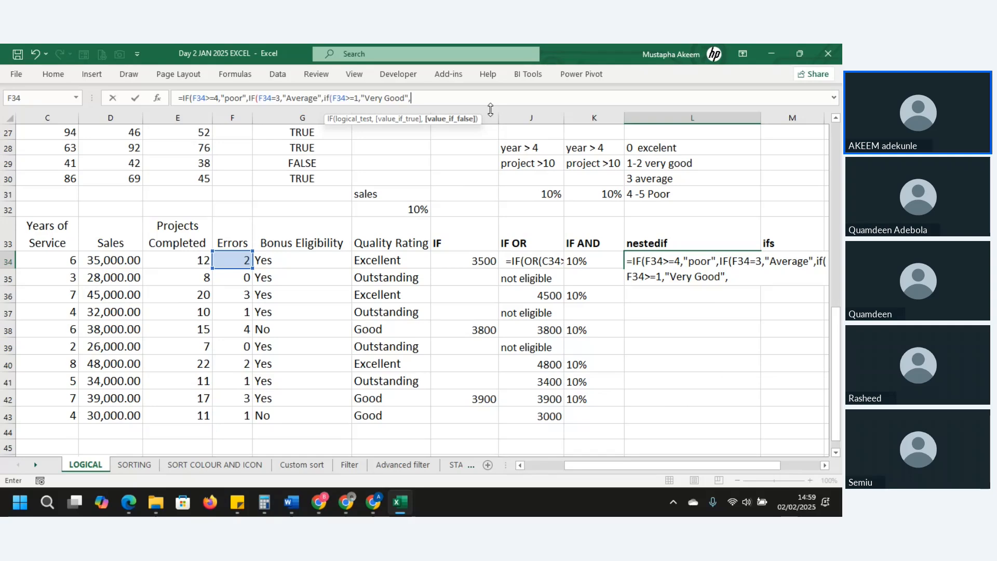
{"action": "type", "text": "\"Excellent\""}
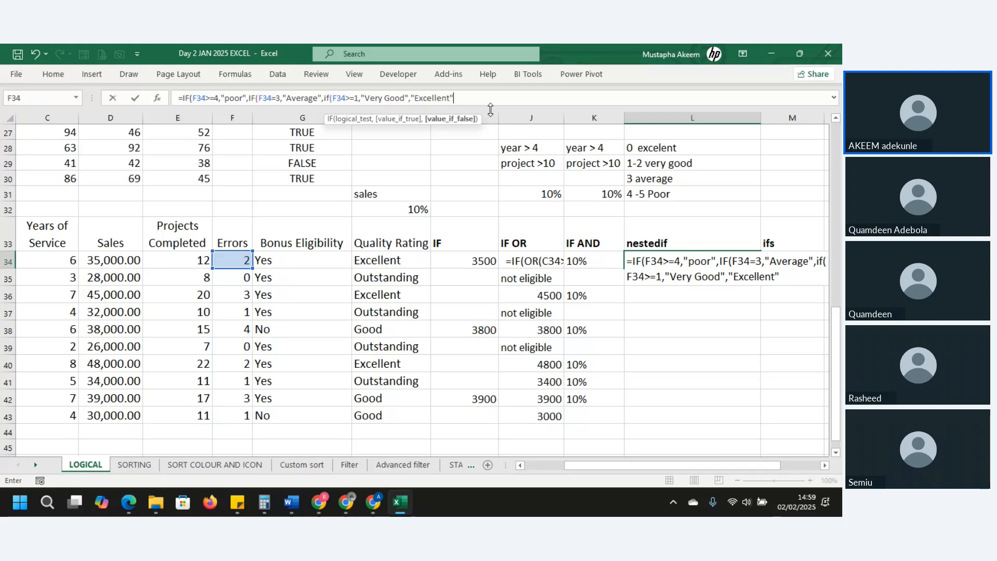
{"action": "type", "text": ")"}
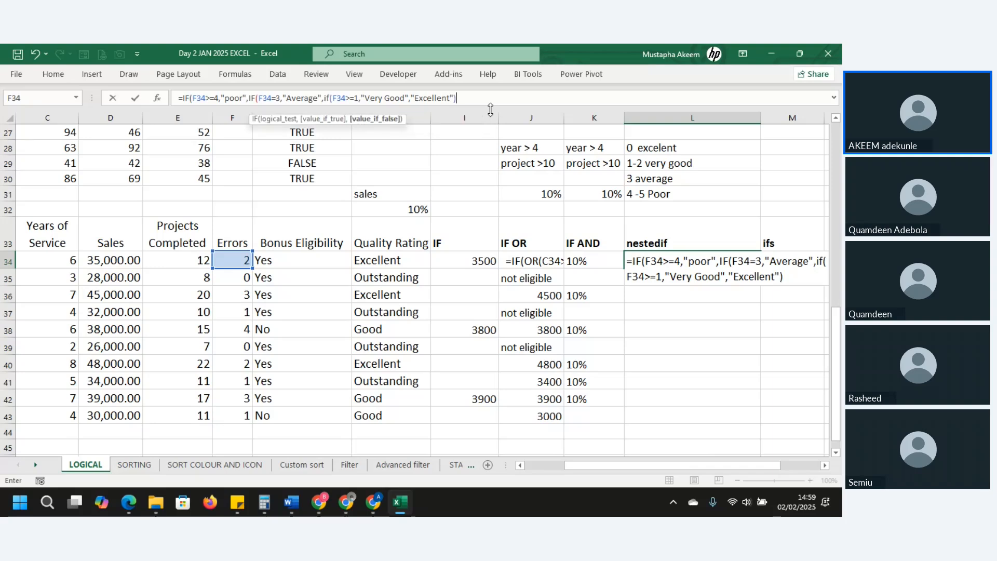
{"action": "type", "text": "))"}
{"action": "key", "text": "Return"}
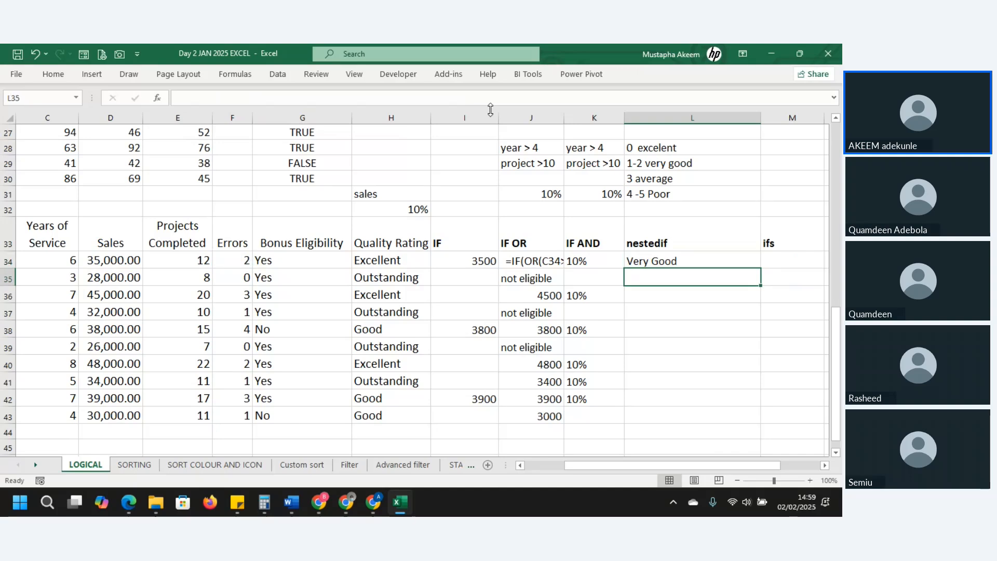
Fill the nested IF formula from L34 down the nestedif column to L43.
{"action": "left_click", "coordinate": [716, 258]}
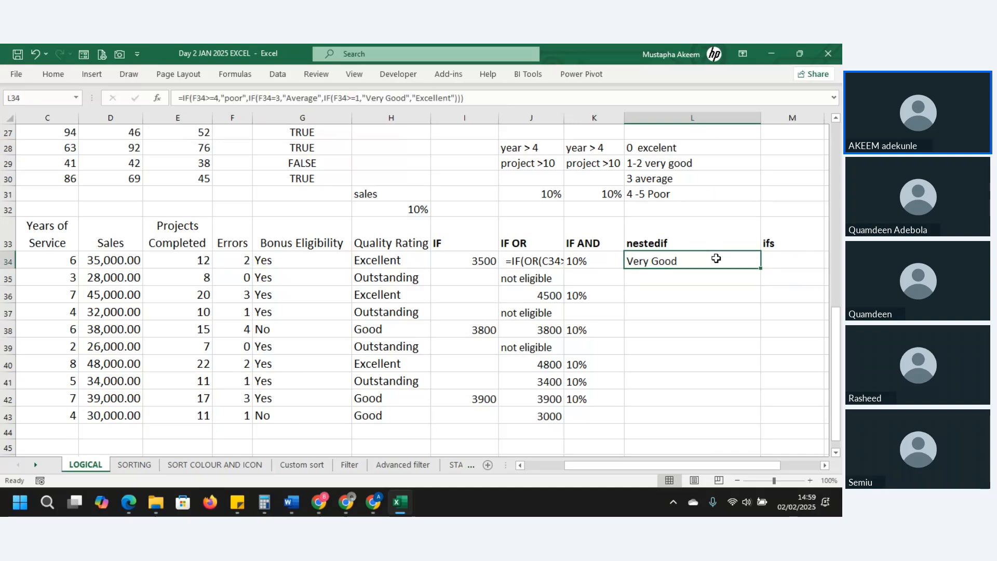
{"action": "double_click", "coordinate": [759, 268]}
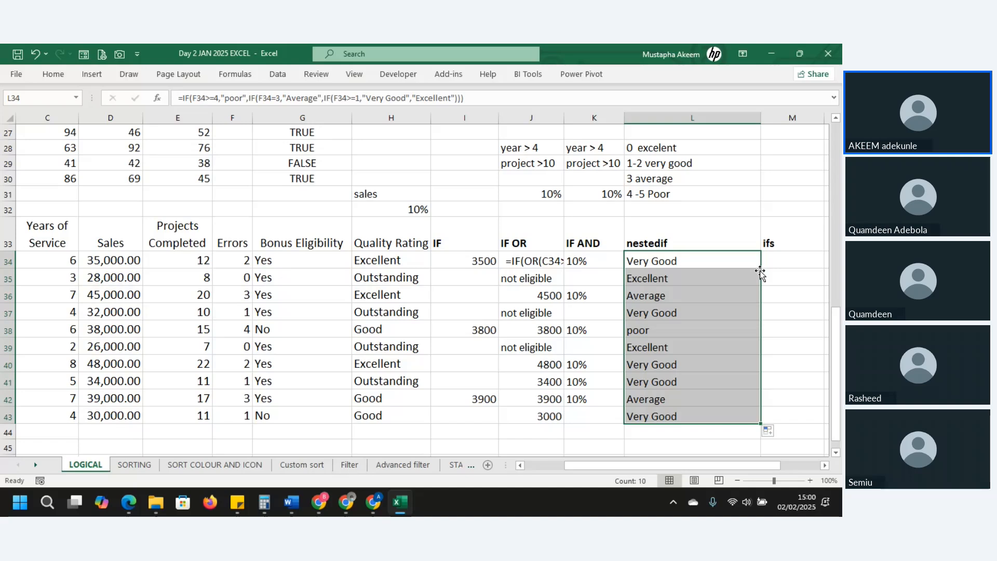
{"action": "left_click", "coordinate": [762, 270]}
{"action": "key", "text": "Right"}
{"action": "key", "text": "Right"}
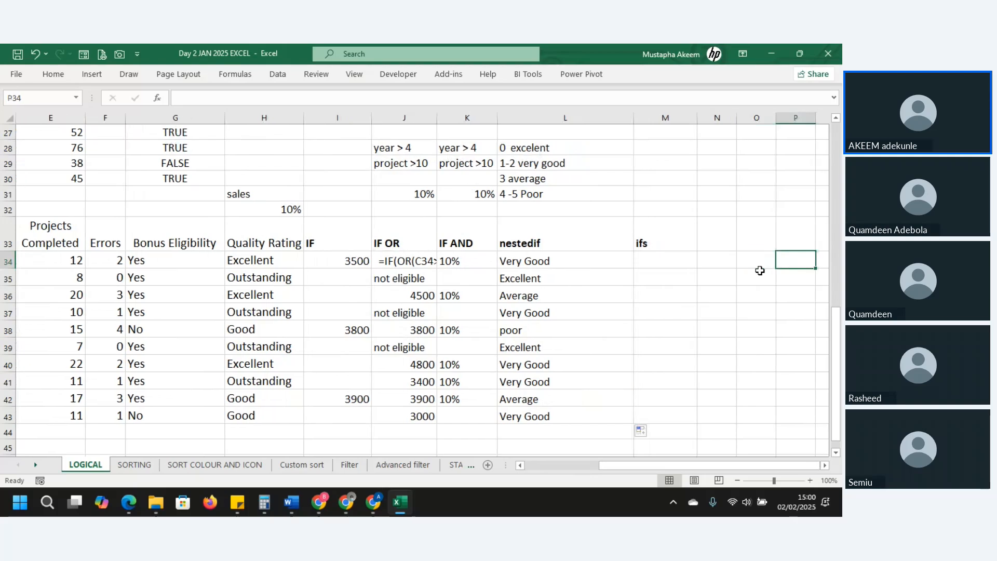
Select the whole nested IF formula text in L34 and undo its accidental replacement by a reference to M34.
{"action": "left_click", "coordinate": [570, 258]}
{"action": "left_click_drag", "start_coordinate": [177, 96], "coordinate": [538, 127]}
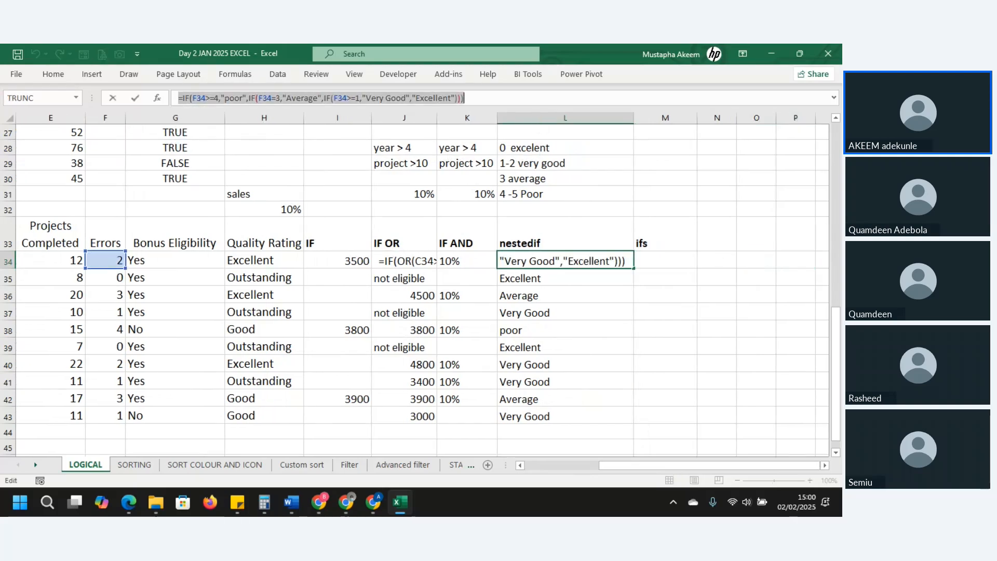
{"action": "key", "text": "alt+Tab"}
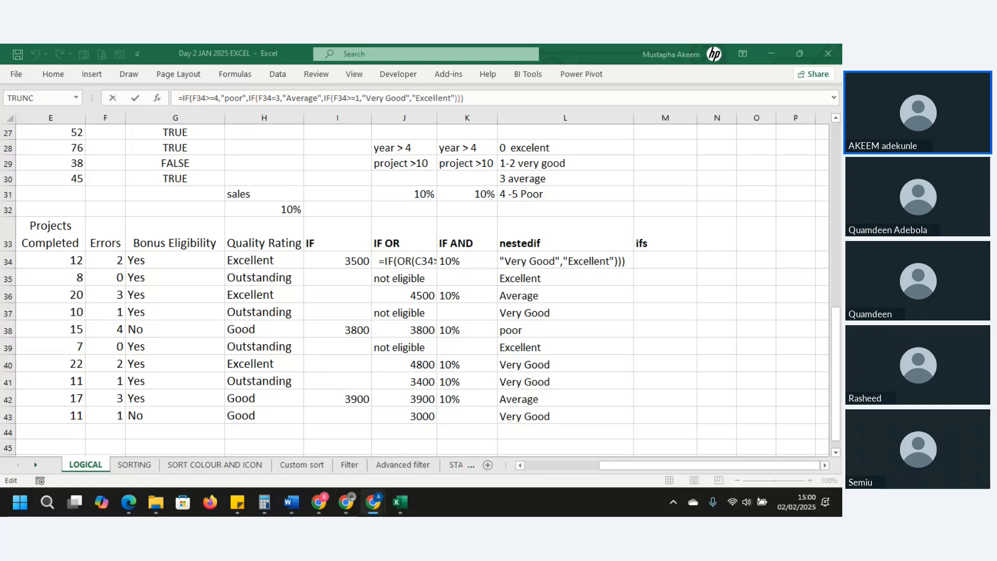
{"action": "left_click", "coordinate": [653, 254]}
{"action": "left_click", "coordinate": [658, 263]}
{"action": "key", "text": "ctrl+z"}
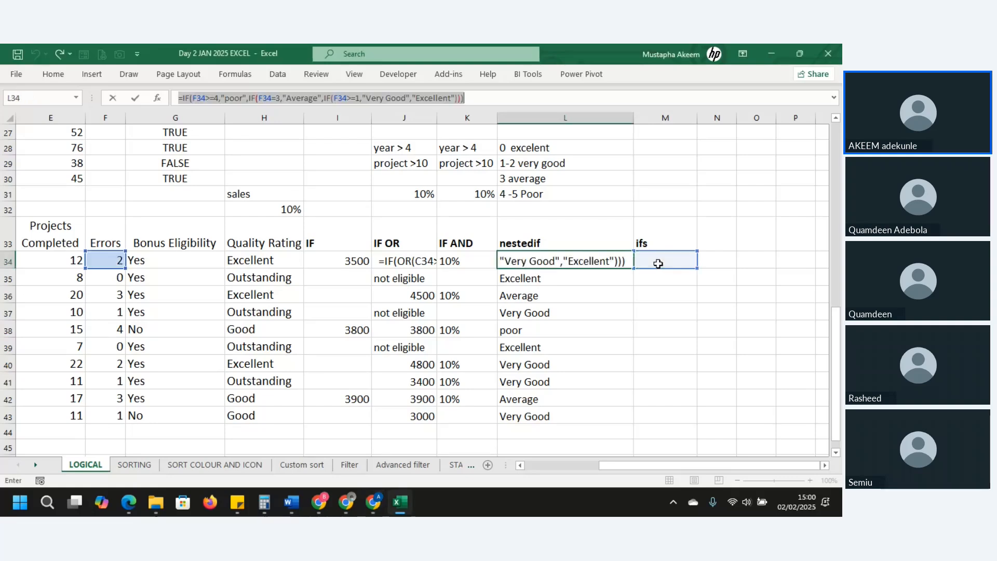
{"action": "key", "text": "Return"}
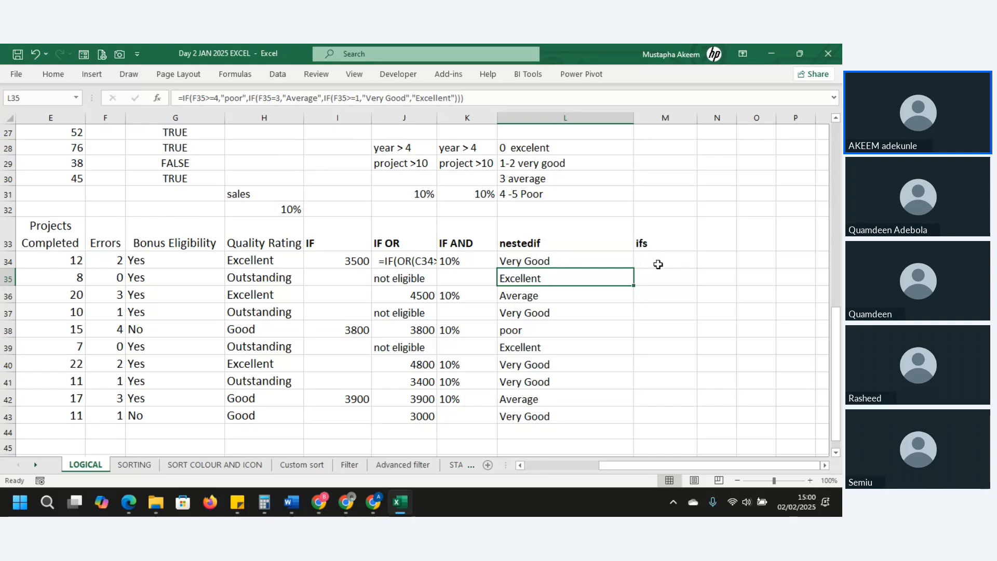
Begin an IFS formula in M34, the first cell of the ifs column.
{"action": "left_click", "coordinate": [658, 264]}
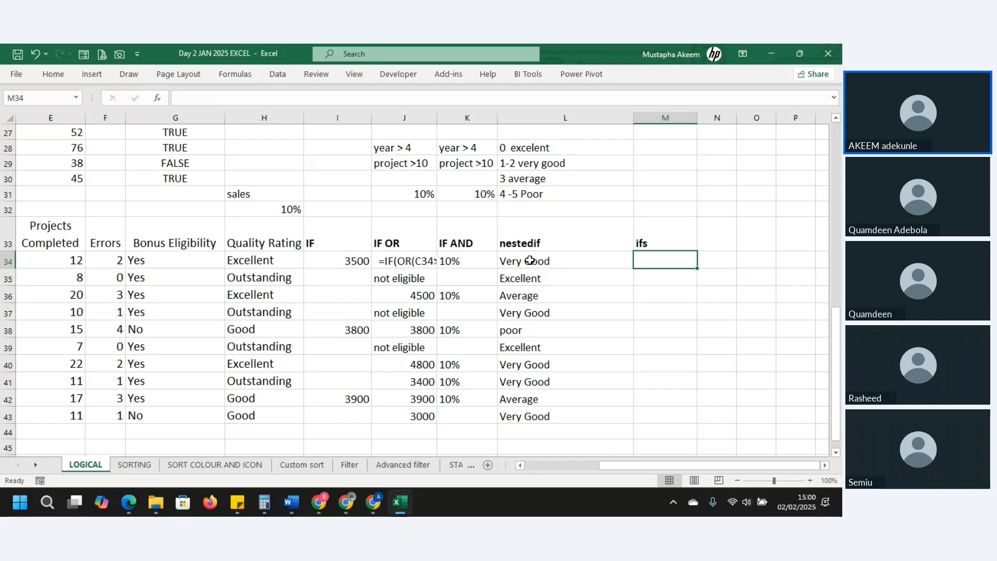
{"action": "type", "text": "=ifs"}
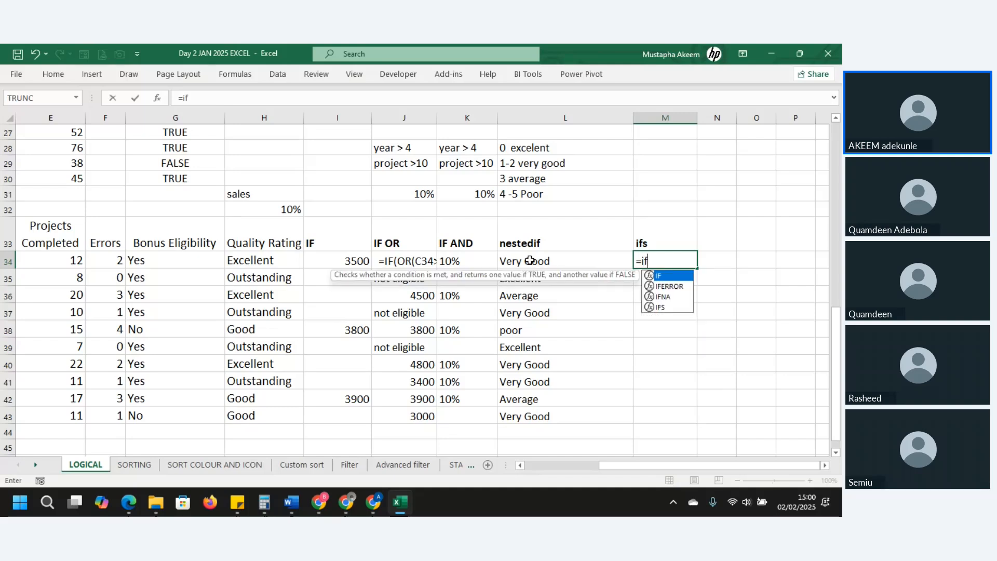
{"action": "key", "text": "BackSpace"}
{"action": "key", "text": "Down"}
{"action": "key", "text": "Down"}
{"action": "key", "text": "Down"}
{"action": "key", "text": "Tab"}
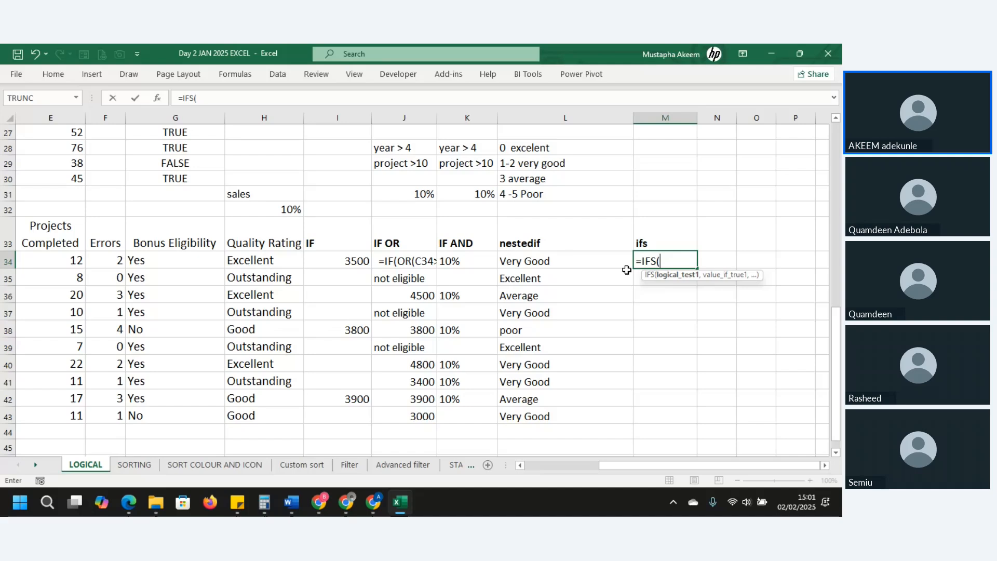
Add the first IFS condition in M34, returning "excellent" when F34=0.
{"action": "left_click", "coordinate": [108, 258]}
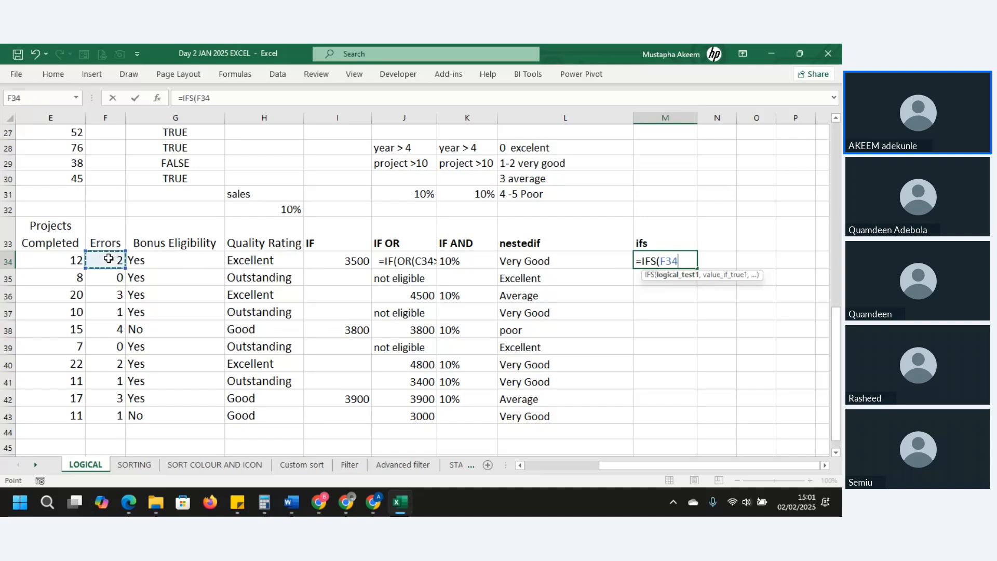
{"action": "type", "text": "="}
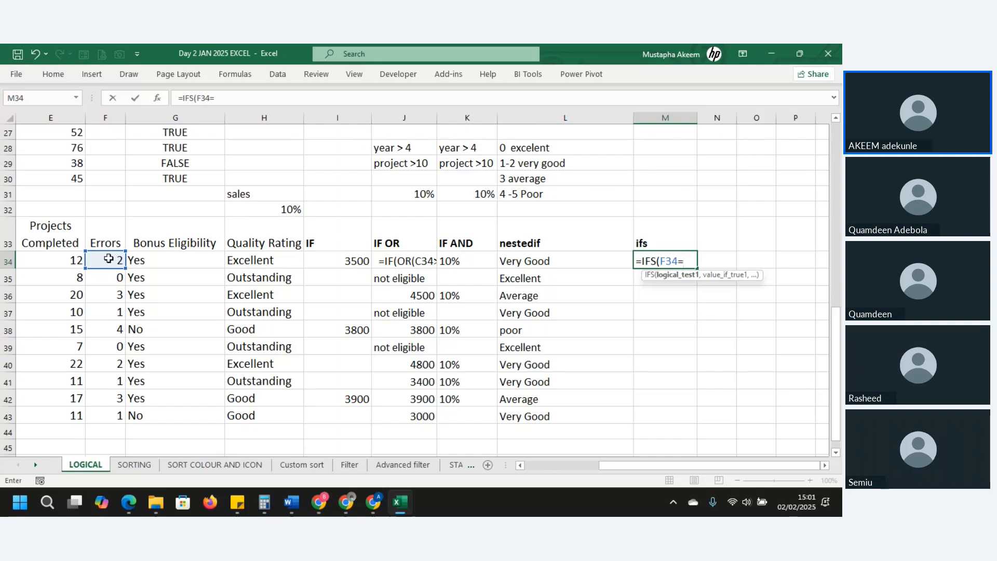
{"action": "type", "text": "0,"}
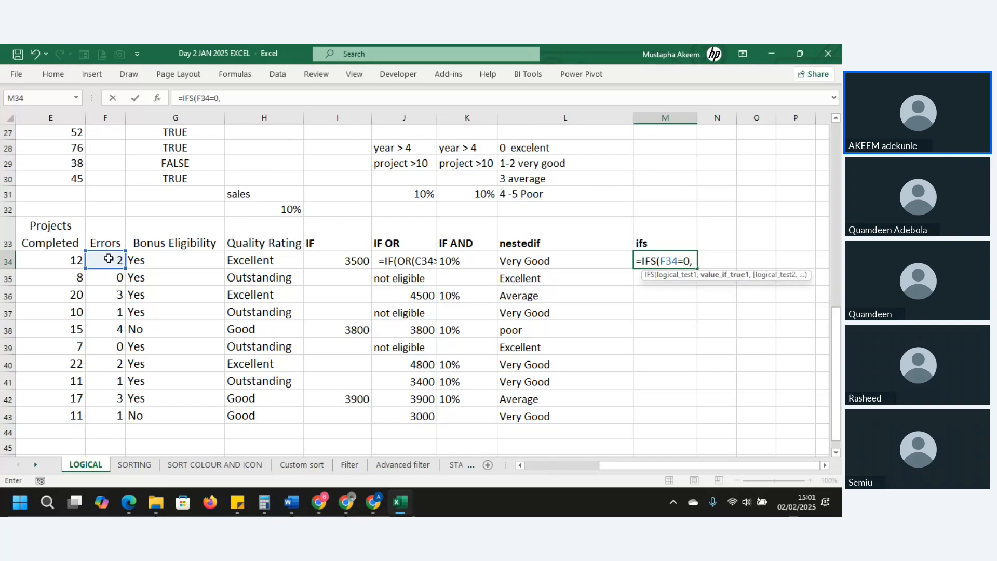
{"action": "type", "text": "\"excellent"}
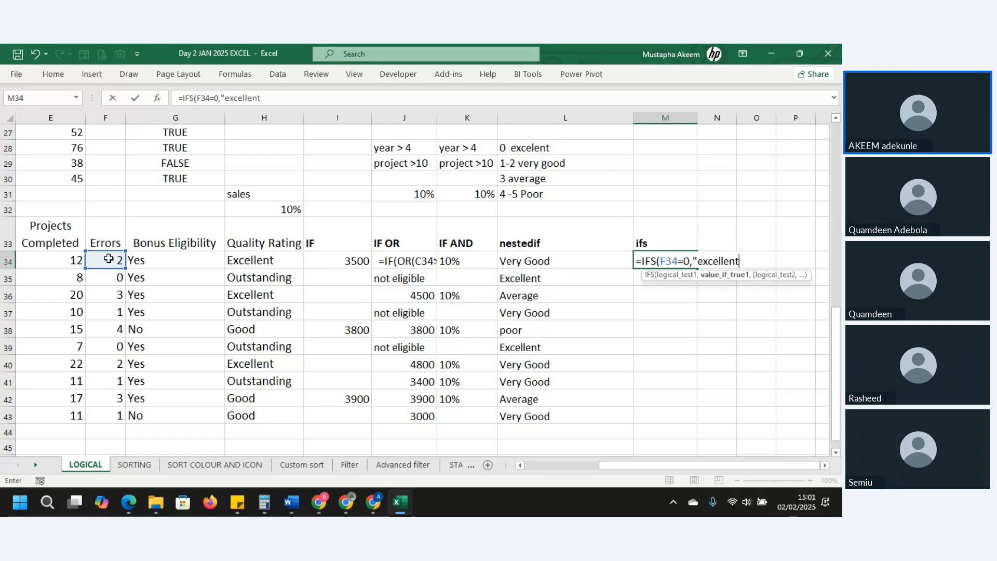
{"action": "type", "text": "\","}
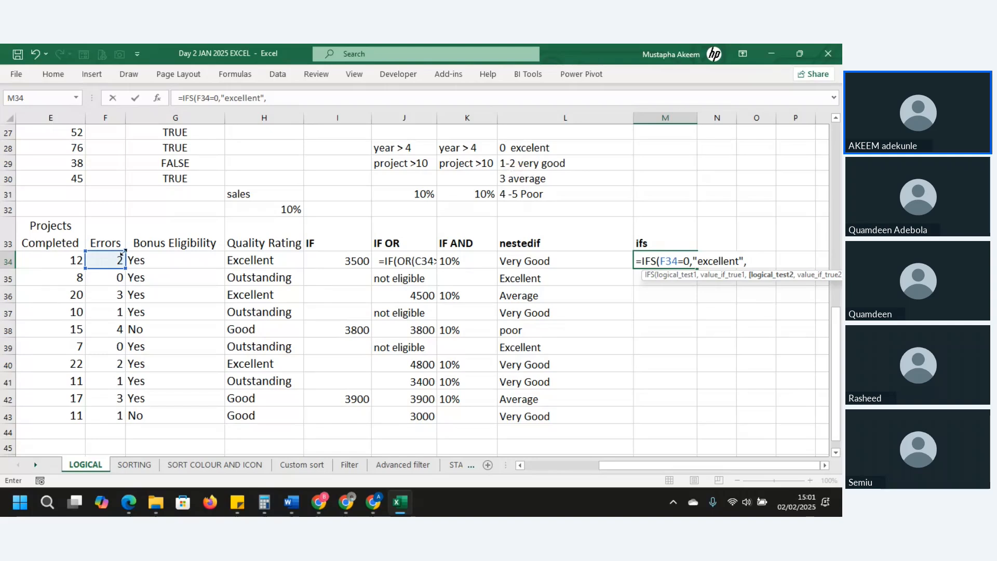
Add the second IFS condition in M34, returning "very good" when F34<=2.
{"action": "left_click", "coordinate": [107, 258]}
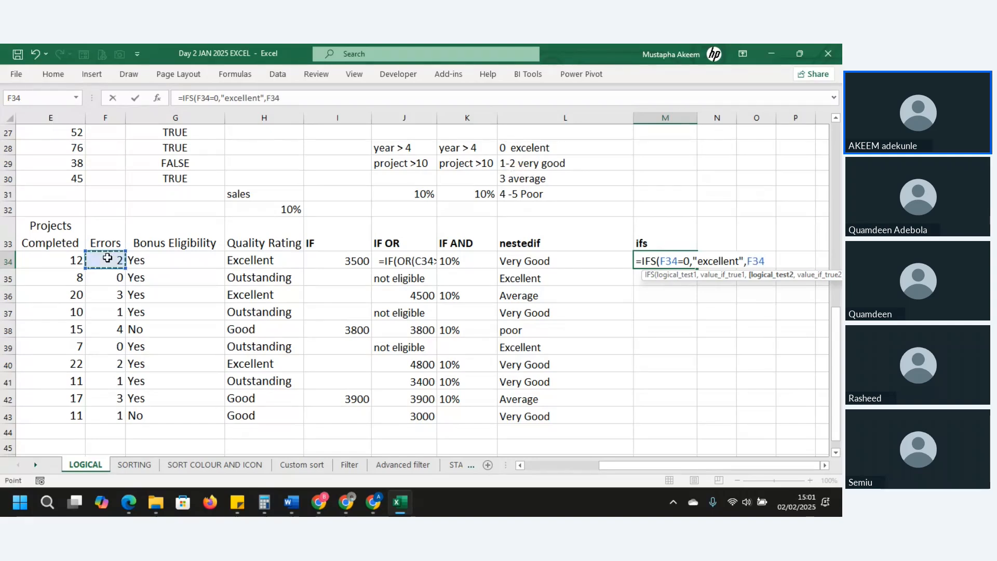
{"action": "type", "text": "<="}
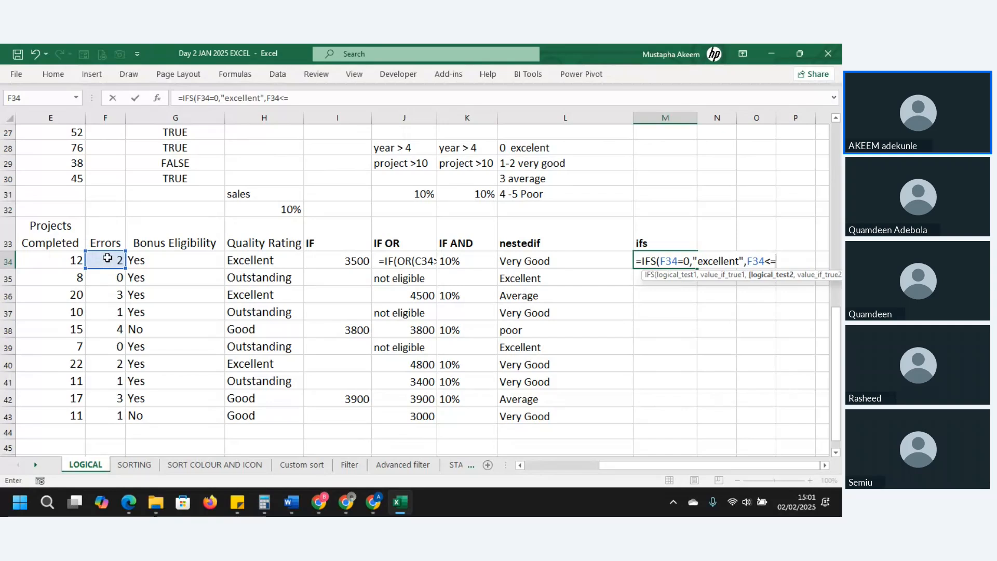
{"action": "type", "text": "2"}
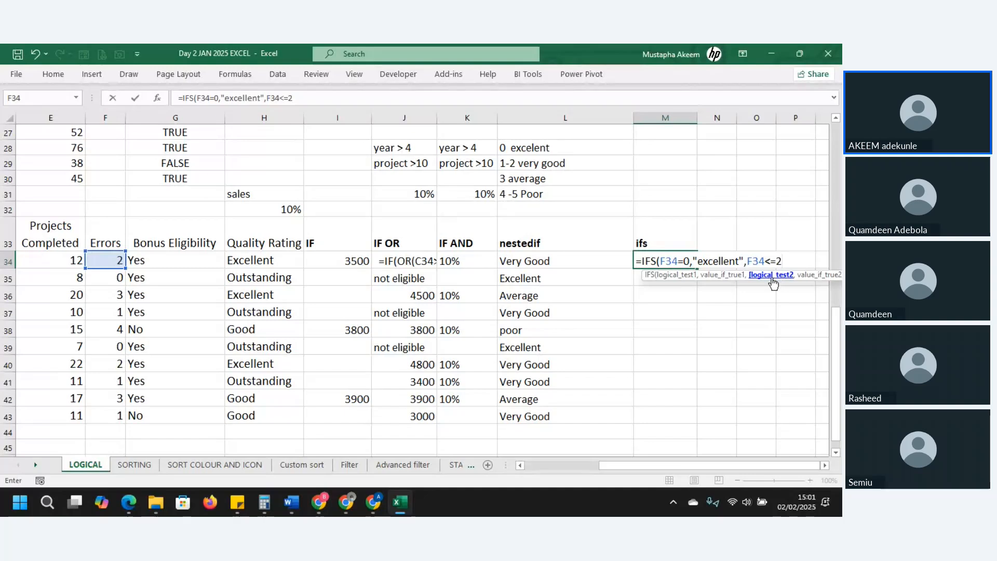
{"action": "type", "text": ","}
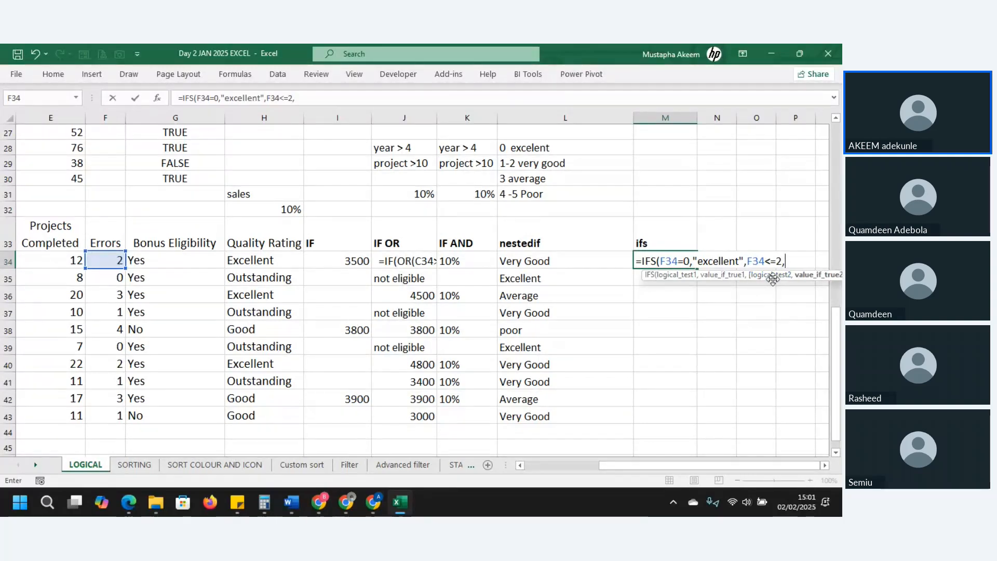
{"action": "type", "text": "\""}
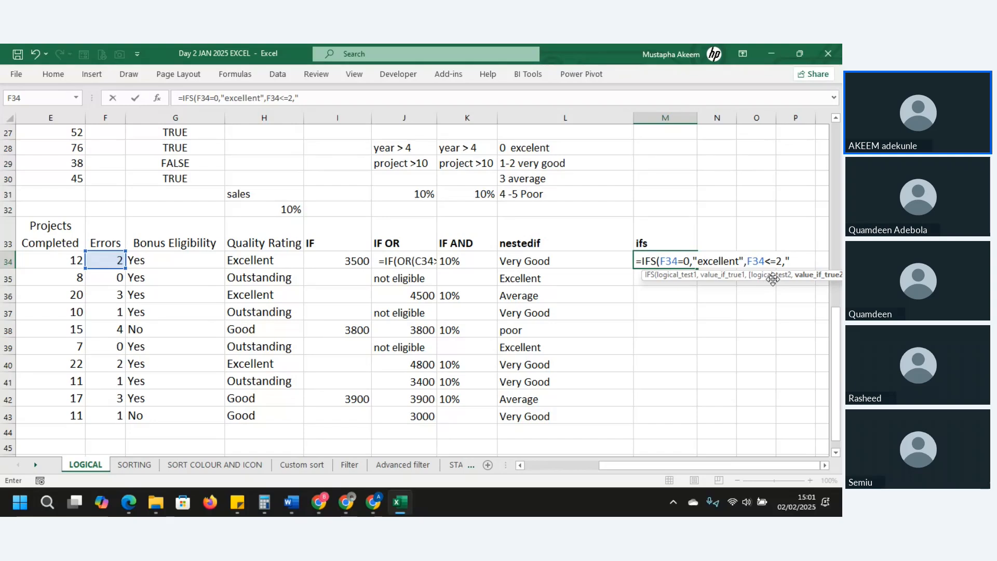
{"action": "type", "text": "very goo"}
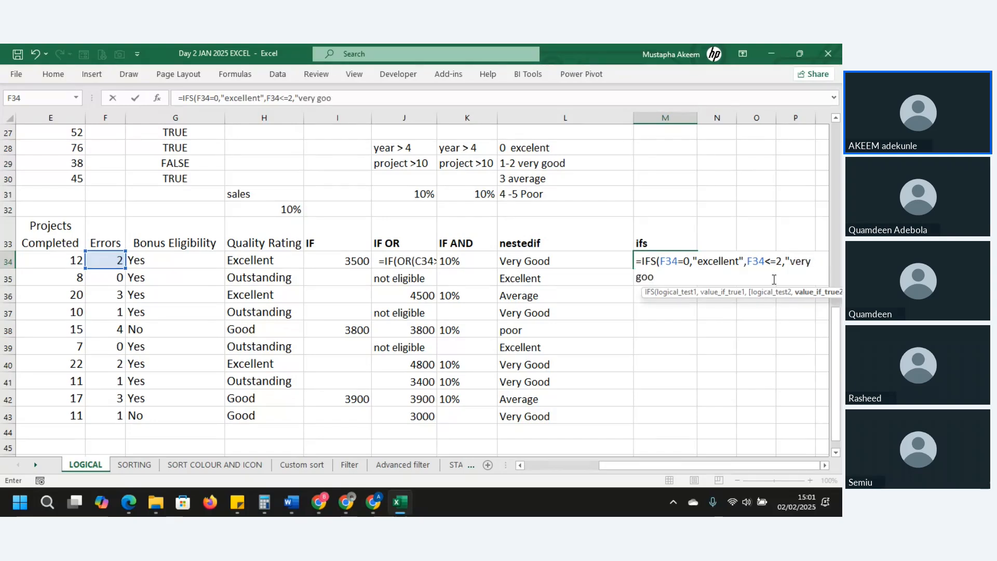
{"action": "type", "text": "d\","}
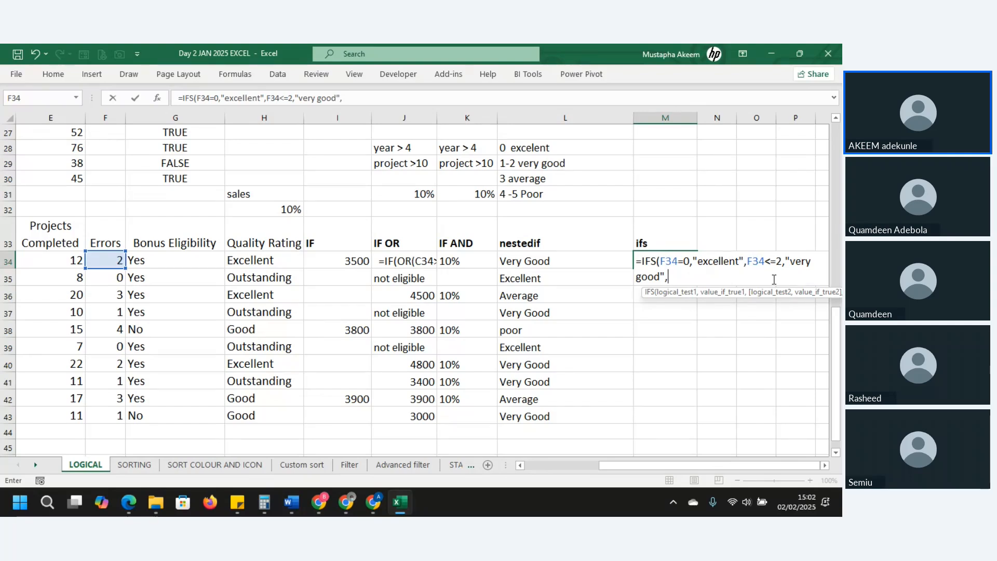
Add the third IFS condition in M34, returning "average" when F34=3.
{"action": "left_click", "coordinate": [110, 260]}
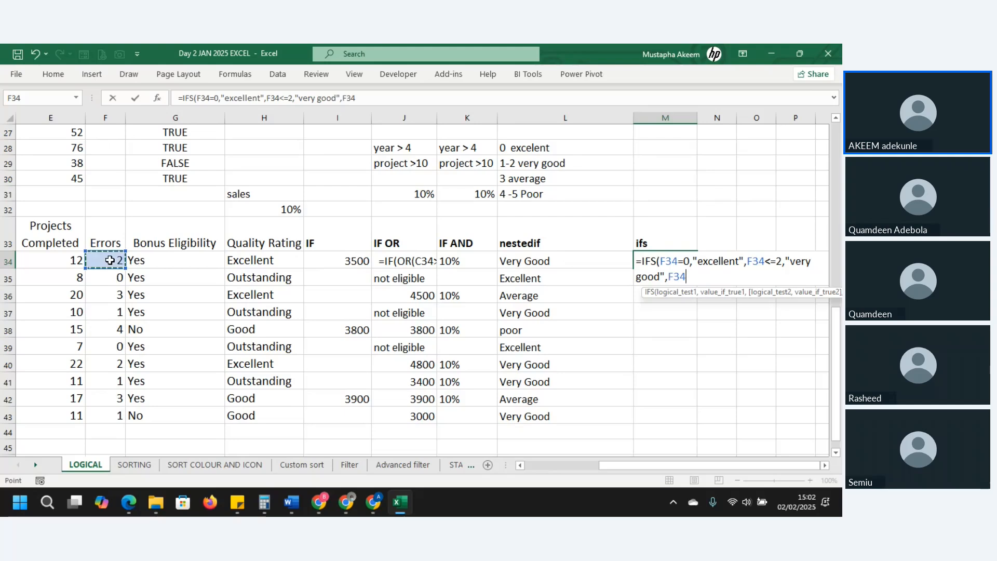
{"action": "type", "text": "=3"}
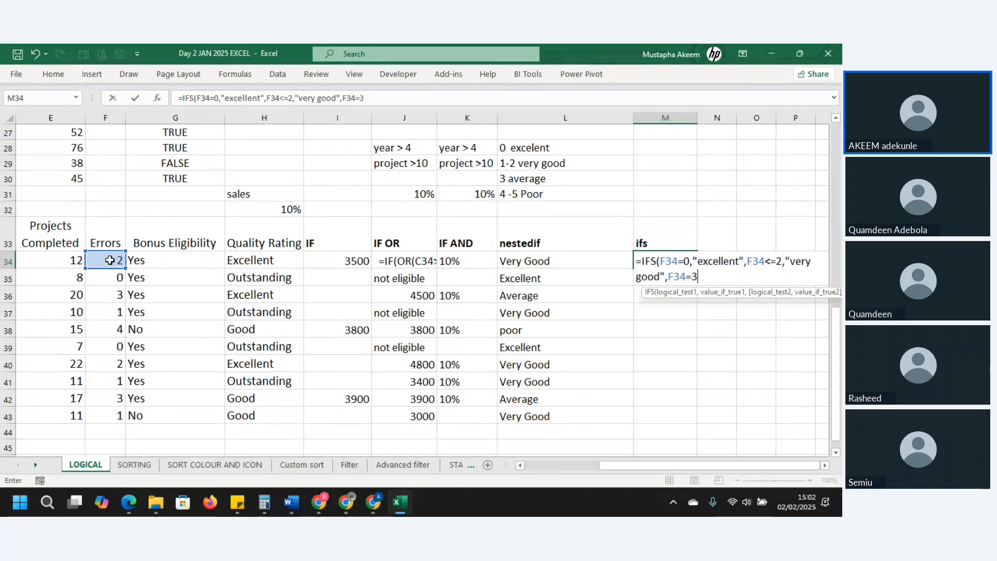
{"action": "type", "text": ","}
{"action": "type", "text": "\"averag"}
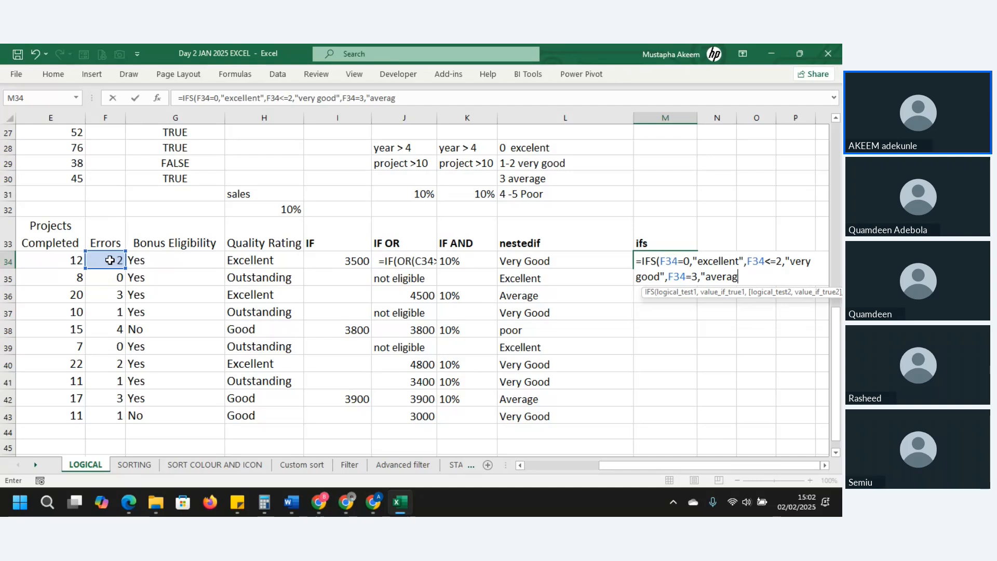
{"action": "type", "text": "e\","}
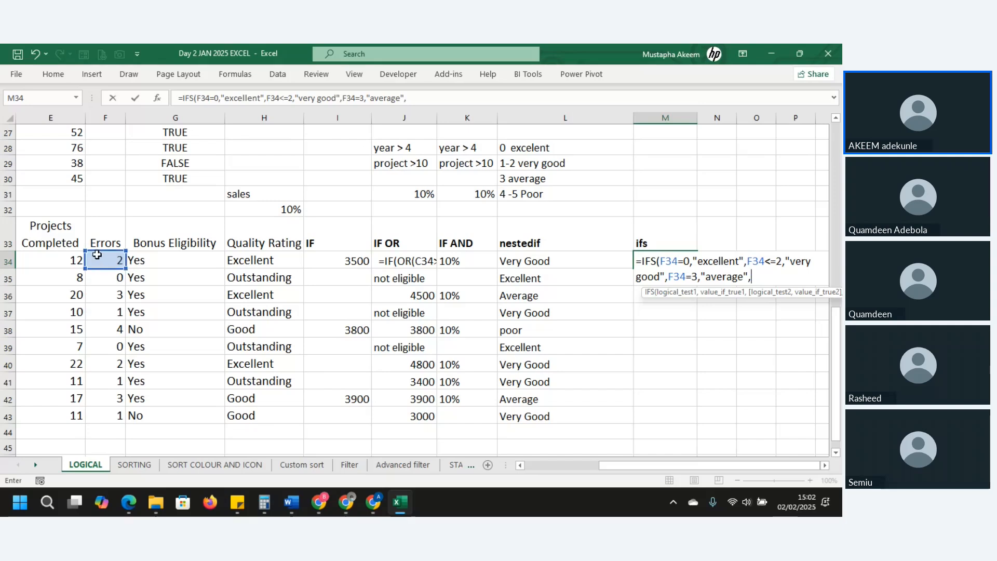
Add the final IFS condition in M34, returning "poor" when F34>=4, and complete the formula.
{"action": "left_click", "coordinate": [98, 257]}
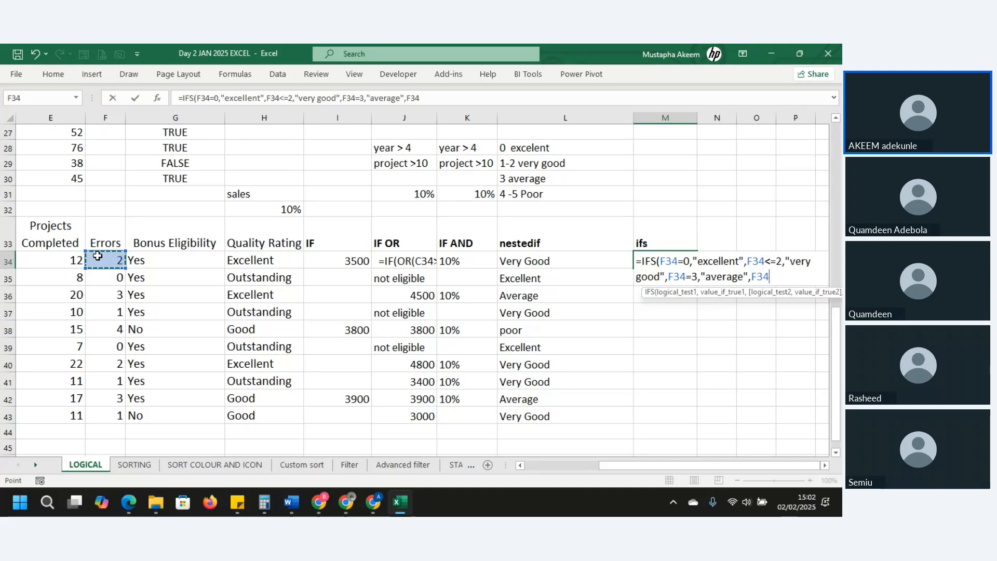
{"action": "type", "text": ">=4,"}
{"action": "type", "text": "\"poor"}
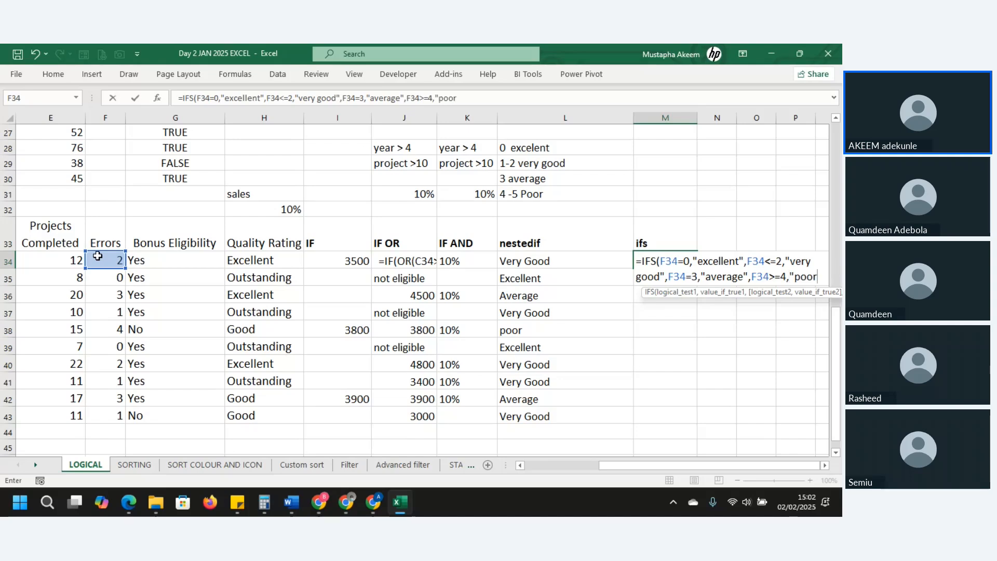
{"action": "type", "text": "\")"}
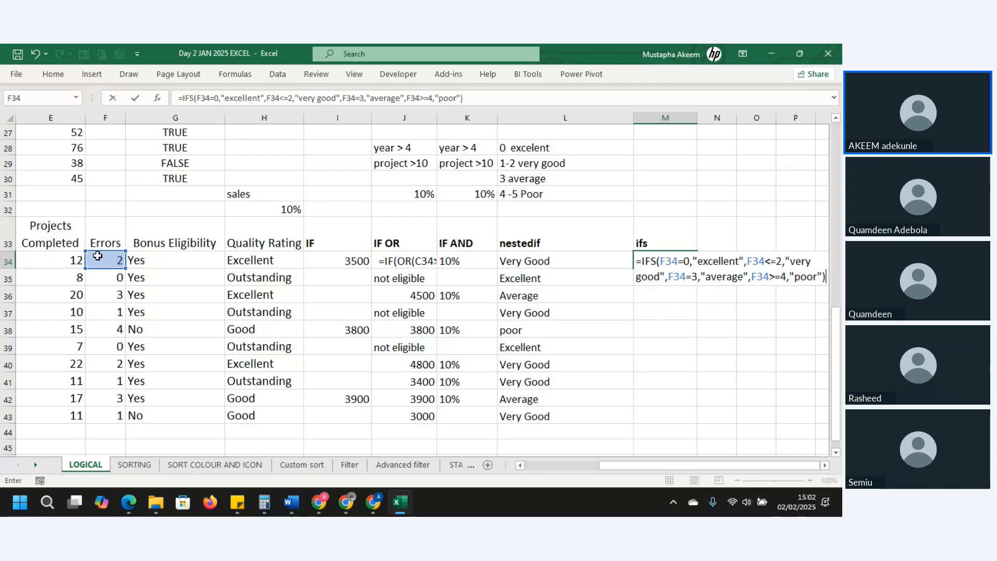
{"action": "key", "text": "Return"}
Fill the IFS formula from M34 down the ifs column to M43.
{"action": "left_click", "coordinate": [665, 260]}
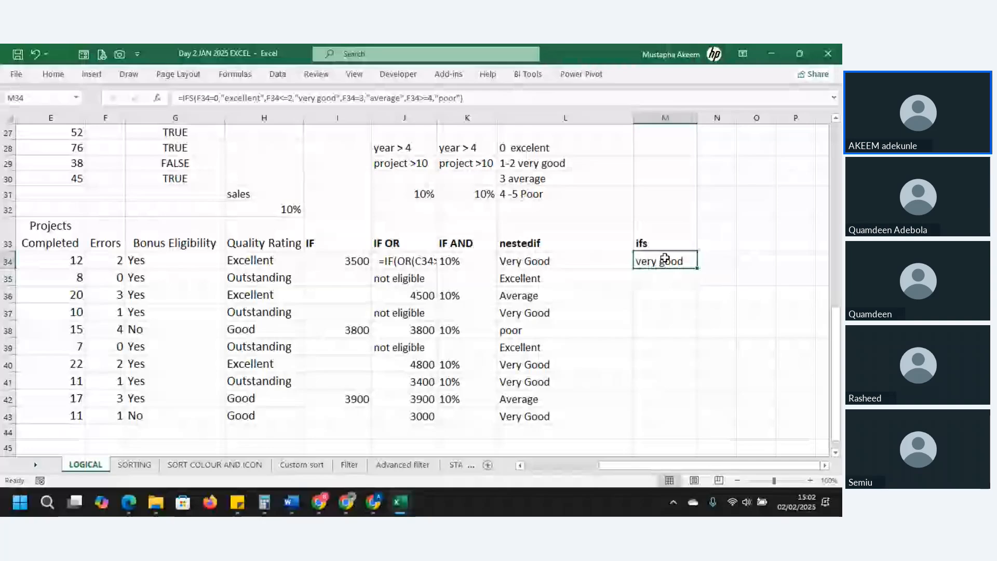
{"action": "double_click", "coordinate": [697, 268]}
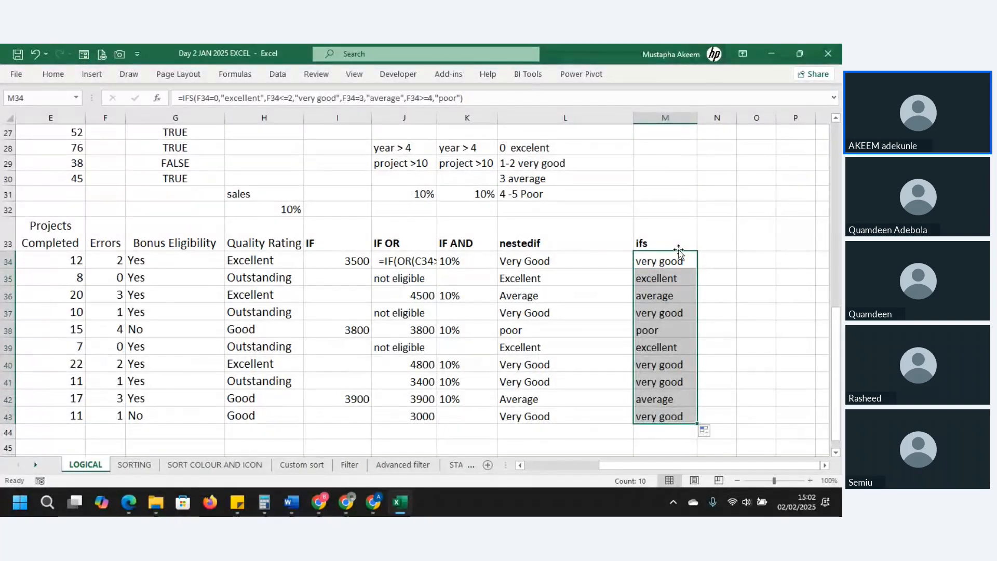
Select the whole IFS formula text in M34.
{"action": "left_click", "coordinate": [677, 256]}
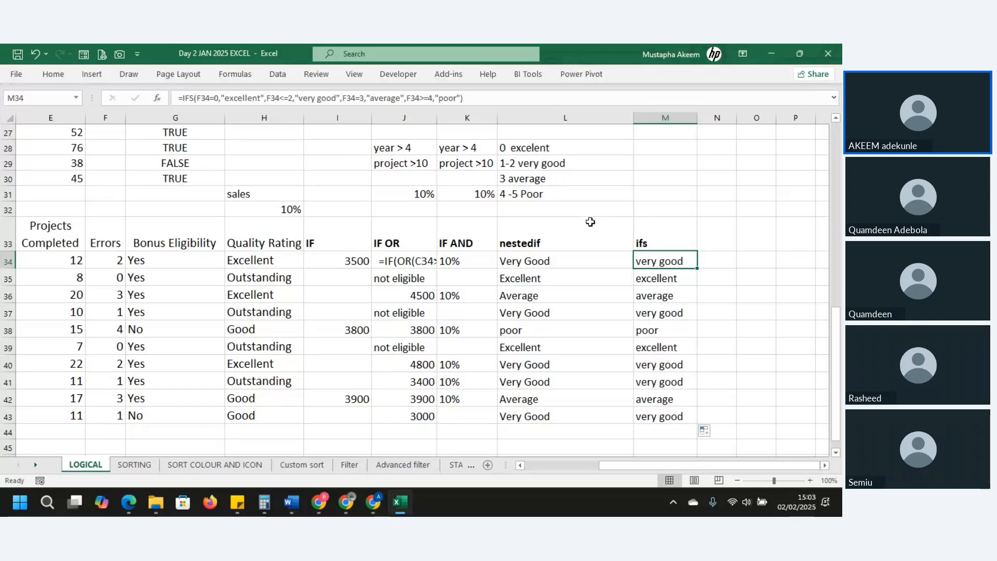
{"action": "left_click_drag", "start_coordinate": [483, 102], "coordinate": [166, 84]}
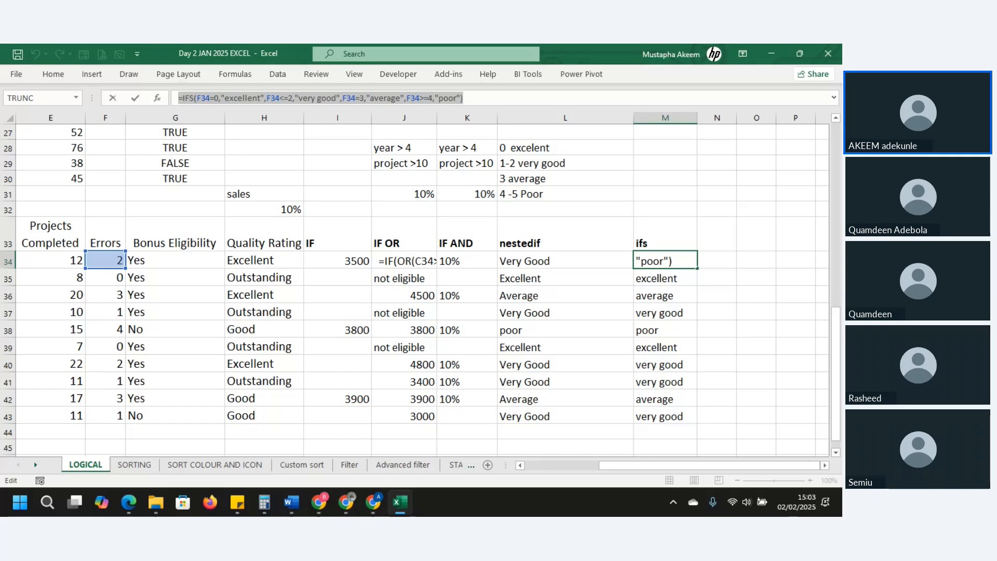
{"action": "key", "text": "alt+Tab"}
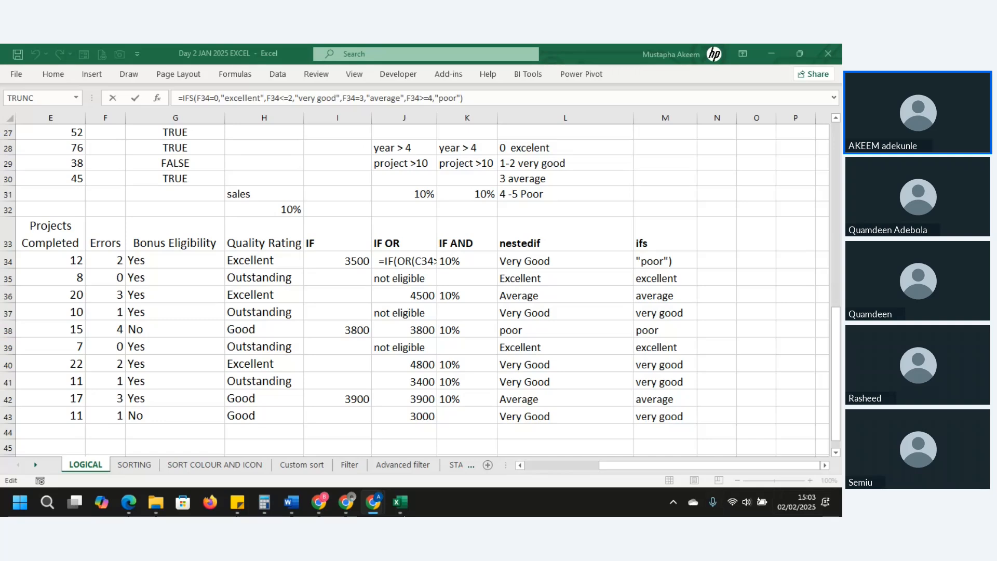
{"action": "left_click", "coordinate": [138, 466]}
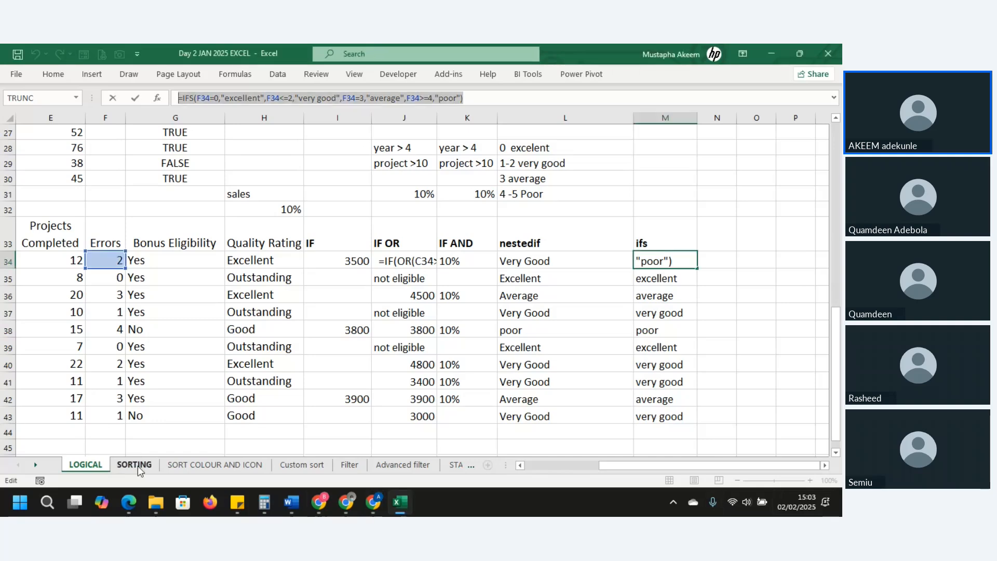
{"action": "left_click", "coordinate": [138, 466]}
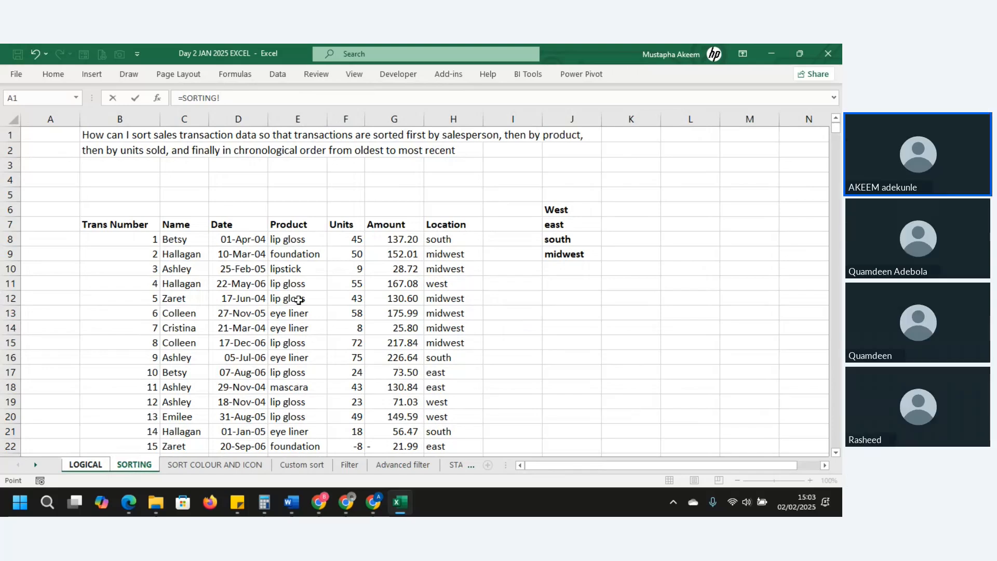
{"action": "key", "text": "BackSpace"}
{"action": "key", "text": "BackSpace"}
{"action": "key", "text": "BackSpace"}
{"action": "key", "text": "BackSpace"}
{"action": "key", "text": "Escape"}
{"action": "key", "text": "ctrl+Page_Up"}
{"action": "key", "text": "Down"}
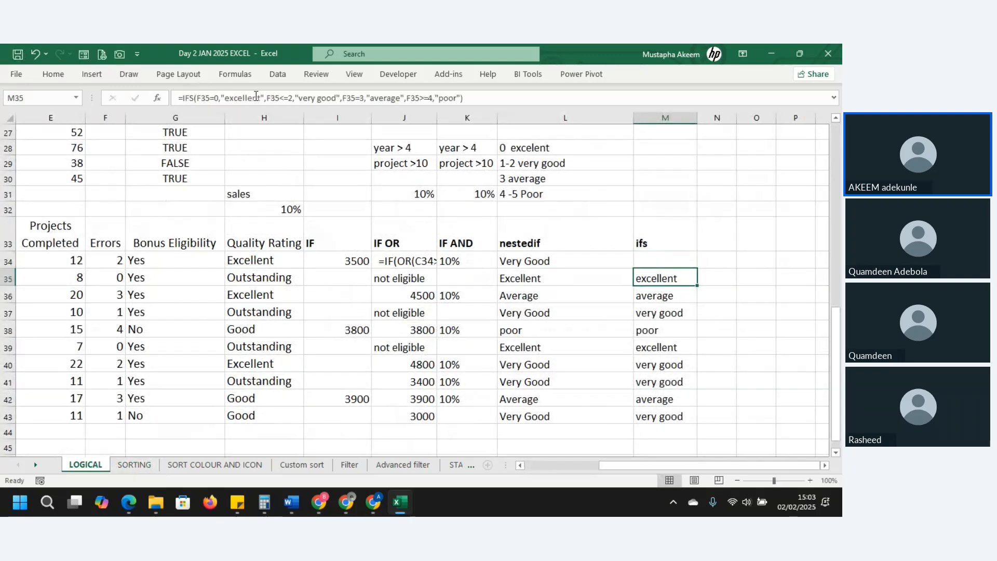
{"action": "key", "text": "Up"}
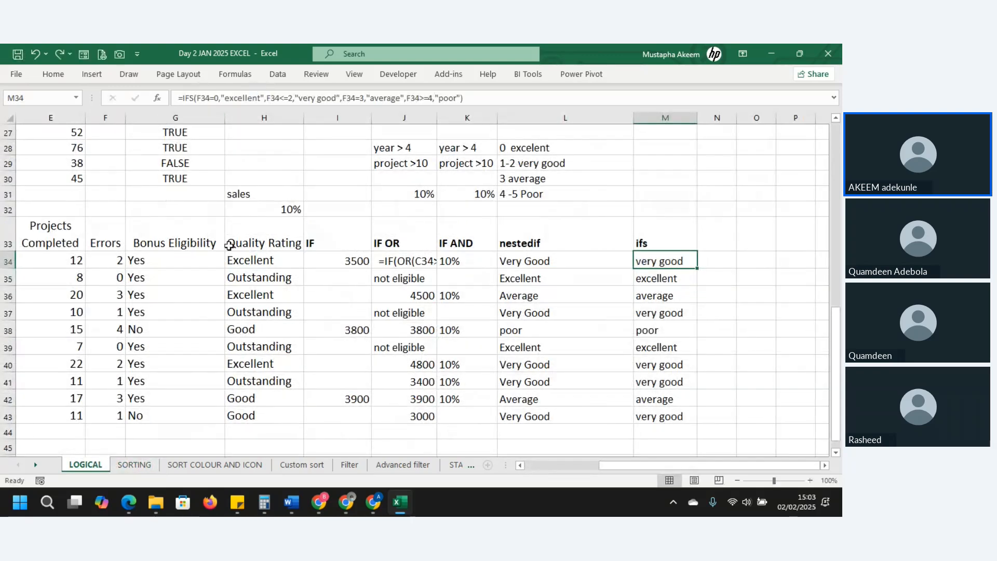
Open the SORTING worksheet and go to the top of column C, above the transaction table.
{"action": "left_click", "coordinate": [137, 464]}
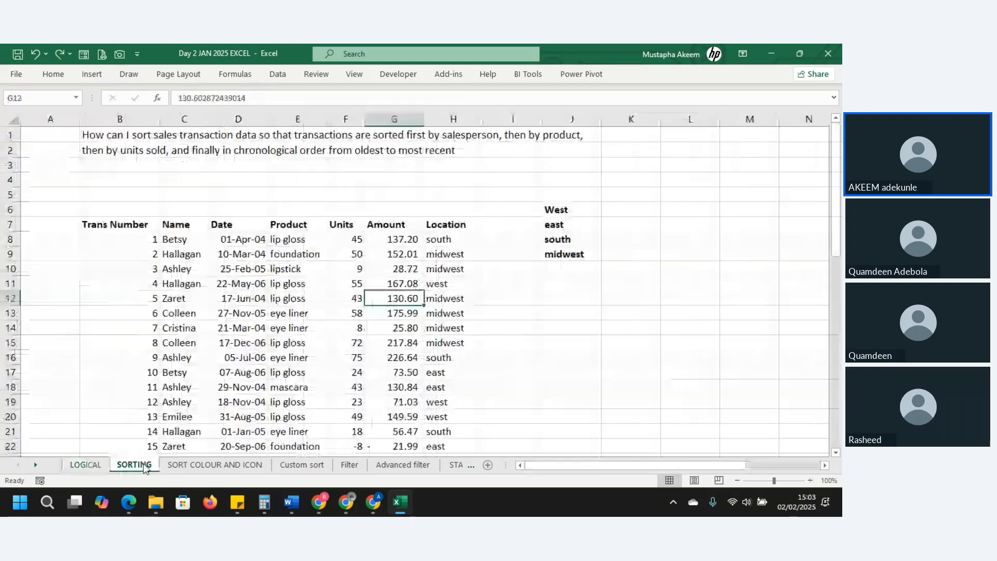
{"action": "left_click", "coordinate": [506, 312]}
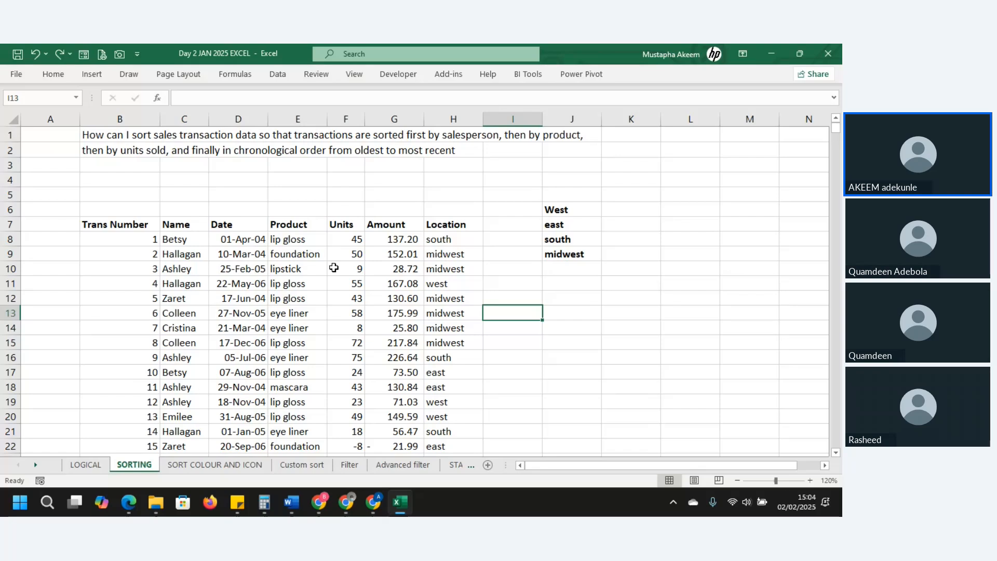
{"action": "left_click", "coordinate": [180, 243]}
{"action": "key", "text": "ctrl+Up"}
{"action": "key", "text": "ctrl+Up"}
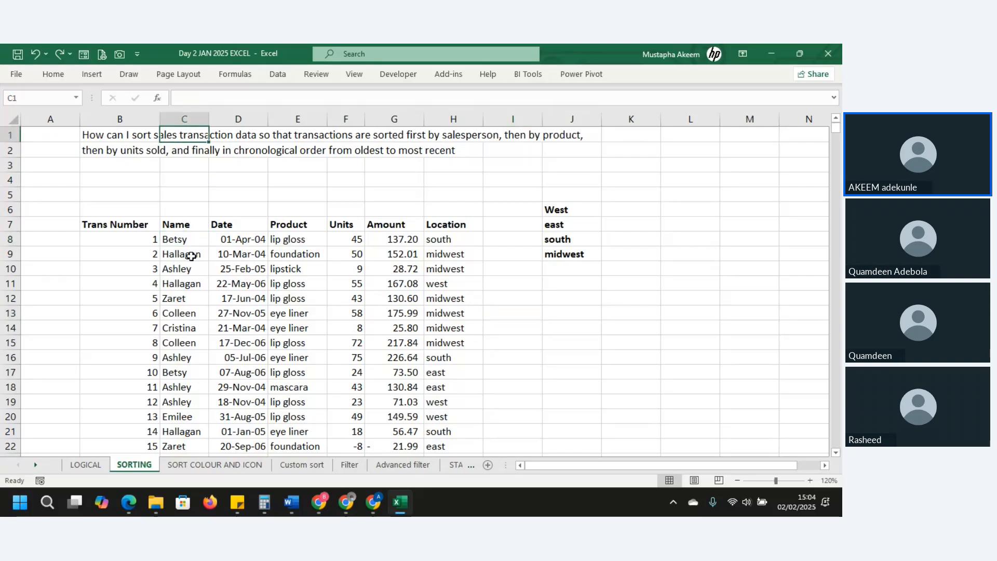
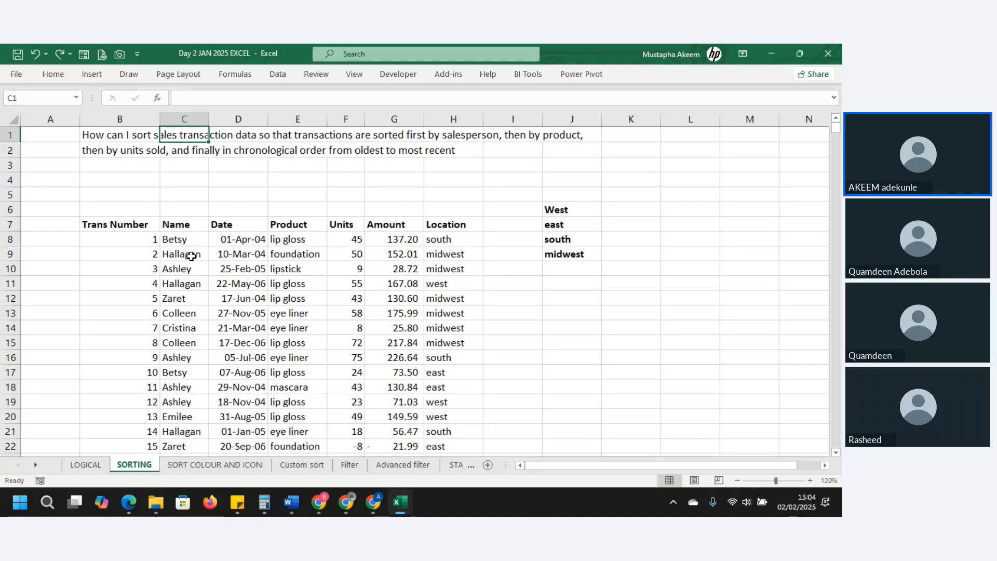
Sort the sales transaction table by the Name column from A to Z.
{"action": "left_click", "coordinate": [173, 242]}
{"action": "right_click", "coordinate": [173, 243]}
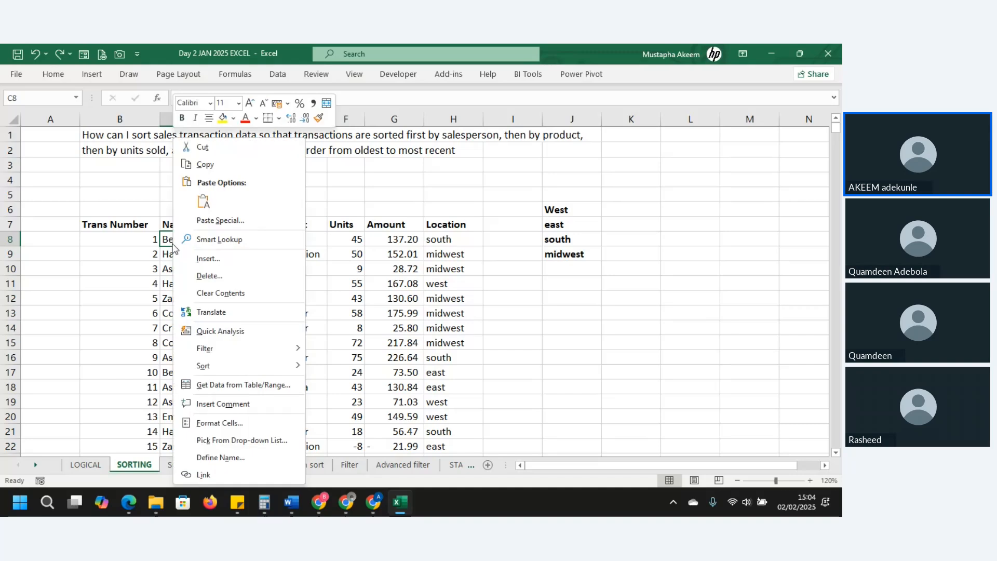
{"action": "mouse_move", "coordinate": [216, 367]}
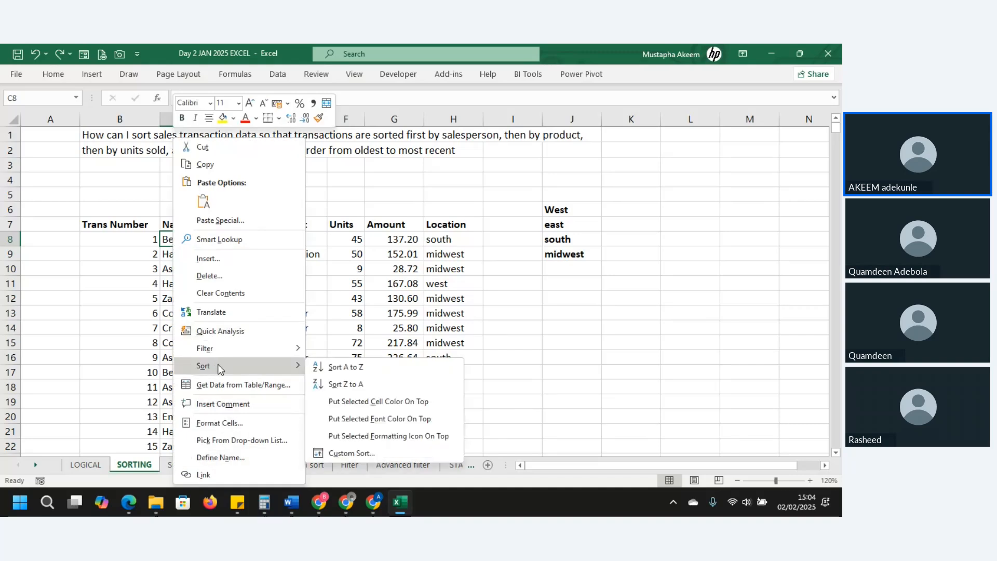
{"action": "left_click", "coordinate": [347, 367]}
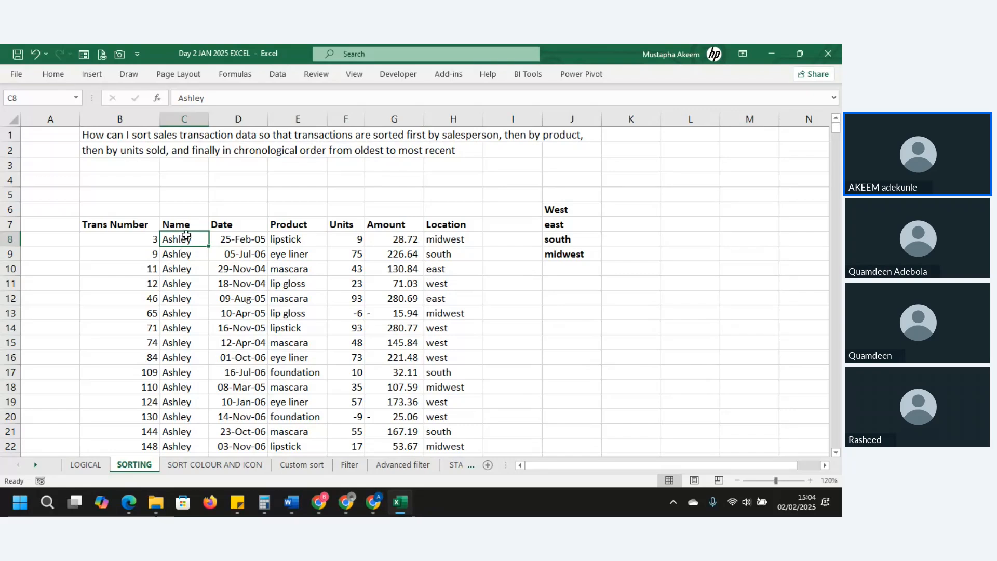
Go down the Name column of the sorted transaction table to check that each salesperson's rows are grouped in alphabetical order.
{"action": "key", "text": "Down"}
{"action": "key", "text": "Down"}
{"action": "key", "text": "Down"}
{"action": "key", "text": "Down"}
{"action": "key", "text": "Down"}
{"action": "key", "text": "Down"}
{"action": "key", "text": "Down"}
{"action": "key", "text": "Down"}
{"action": "key", "text": "Down"}
{"action": "key", "text": "Down"}
{"action": "key", "text": "Down"}
{"action": "key", "text": "Down"}
{"action": "key", "text": "Down"}
{"action": "key", "text": "Down"}
{"action": "key", "text": "Down"}
{"action": "key", "text": "Down"}
{"action": "key", "text": "Down"}
{"action": "key", "text": "Down"}
{"action": "key", "text": "Down"}
{"action": "key", "text": "Down"}
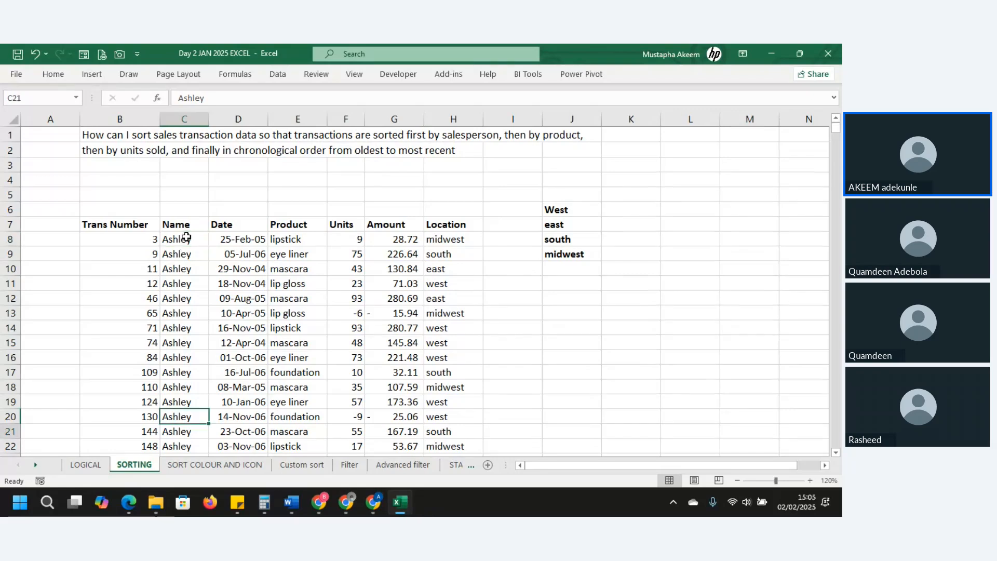
{"action": "key", "text": "Down"}
{"action": "key", "text": "Down"}
{"action": "key", "text": "Down"}
{"action": "key", "text": "Down"}
{"action": "key", "text": "Down"}
{"action": "key", "text": "Down"}
{"action": "key", "text": "Down"}
{"action": "key", "text": "Down"}
{"action": "key", "text": "Down"}
{"action": "key", "text": "Down"}
{"action": "key", "text": "Down"}
{"action": "key", "text": "Down"}
{"action": "key", "text": "Down"}
{"action": "key", "text": "Down"}
{"action": "key", "text": "Down"}
{"action": "key", "text": "Down"}
{"action": "key", "text": "Down"}
{"action": "key", "text": "Down"}
{"action": "key", "text": "Down"}
{"action": "key", "text": "Down"}
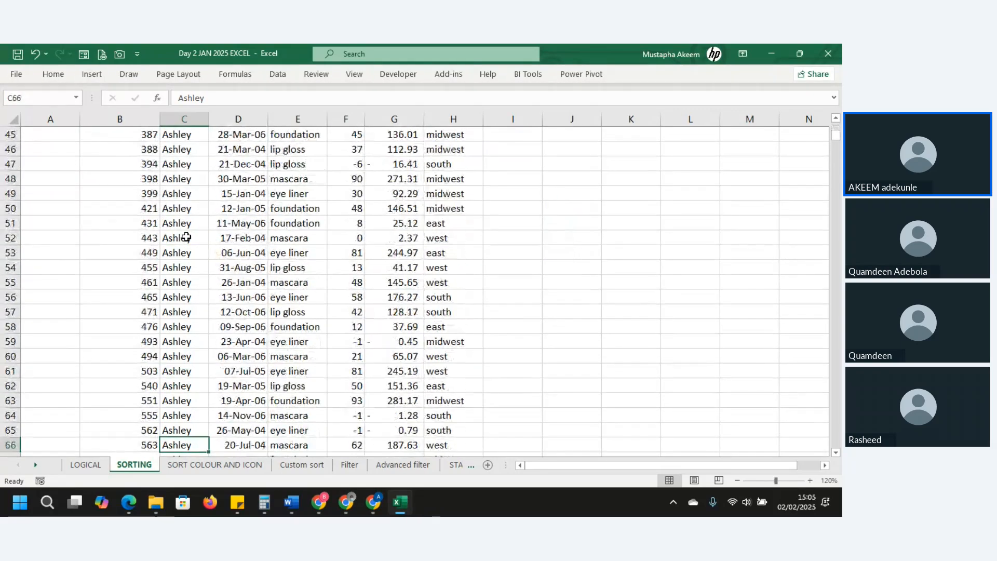
{"action": "key", "text": "Down"}
{"action": "key", "text": "Down"}
{"action": "key", "text": "Down"}
{"action": "key", "text": "Down"}
{"action": "key", "text": "Down"}
{"action": "key", "text": "Down"}
{"action": "key", "text": "Down"}
{"action": "key", "text": "Down"}
{"action": "key", "text": "Down"}
{"action": "key", "text": "Down"}
{"action": "key", "text": "Down"}
{"action": "key", "text": "Down"}
{"action": "key", "text": "Down"}
{"action": "key", "text": "Down"}
{"action": "key", "text": "Down"}
{"action": "key", "text": "Down"}
{"action": "key", "text": "Down"}
{"action": "key", "text": "Down"}
{"action": "key", "text": "Down"}
{"action": "key", "text": "Down"}
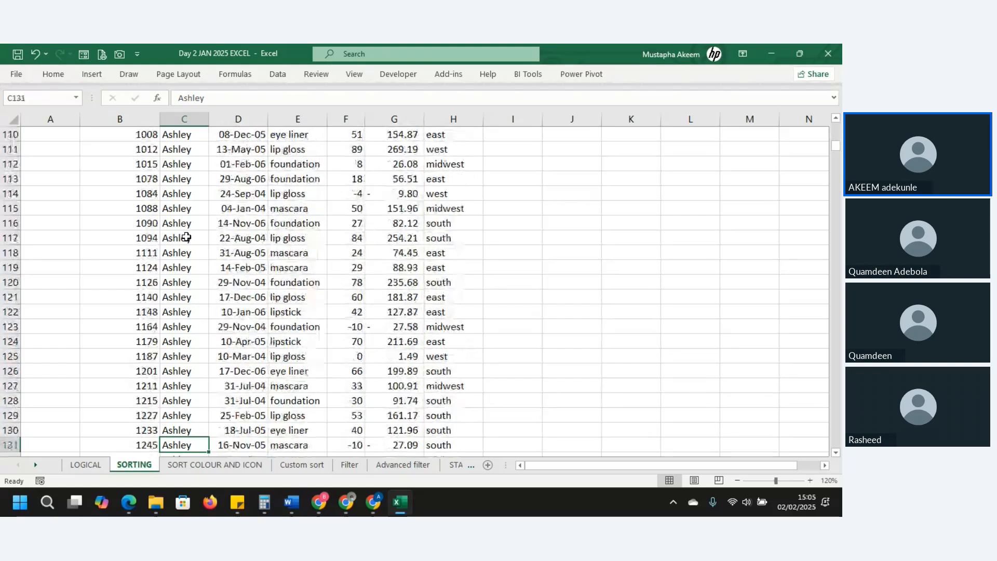
{"action": "key", "text": "Down"}
{"action": "key", "text": "Down"}
{"action": "key", "text": "Down"}
{"action": "key", "text": "Down"}
{"action": "key", "text": "Down"}
{"action": "key", "text": "Down"}
{"action": "key", "text": "Down"}
{"action": "key", "text": "Down"}
{"action": "key", "text": "Down"}
{"action": "key", "text": "Down"}
{"action": "key", "text": "Down"}
{"action": "key", "text": "Down"}
{"action": "key", "text": "Down"}
{"action": "key", "text": "Down"}
{"action": "key", "text": "Down"}
{"action": "key", "text": "Down"}
{"action": "key", "text": "Down"}
{"action": "key", "text": "Down"}
{"action": "key", "text": "Down"}
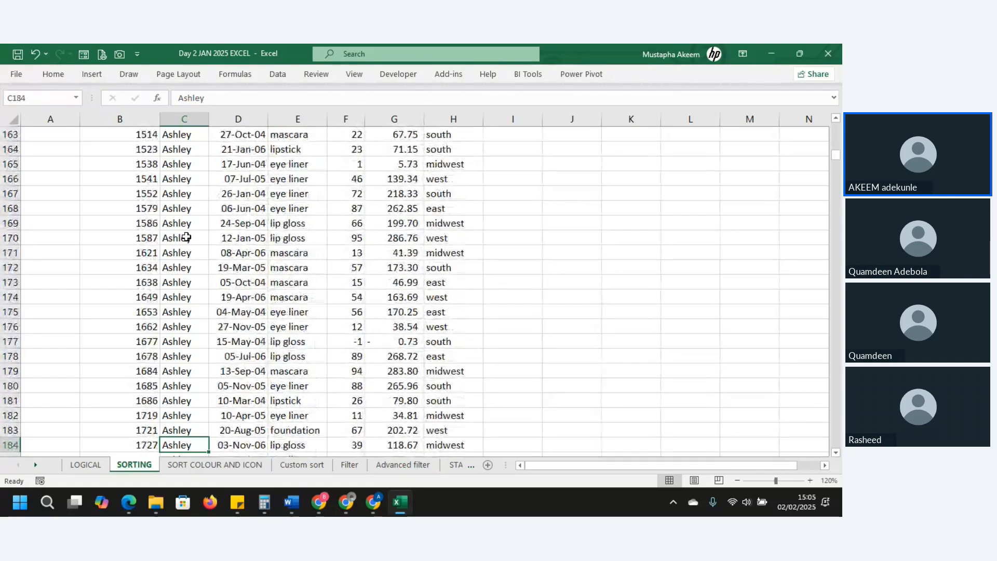
{"action": "key", "text": "Down"}
{"action": "key", "text": "Down"}
{"action": "key", "text": "Down"}
{"action": "key", "text": "Down"}
{"action": "key", "text": "Down"}
{"action": "key", "text": "Down"}
{"action": "key", "text": "Down"}
{"action": "key", "text": "Down"}
{"action": "key", "text": "Down"}
{"action": "key", "text": "Down"}
{"action": "key", "text": "Down"}
{"action": "key", "text": "Down"}
{"action": "key", "text": "Down"}
{"action": "key", "text": "Down"}
{"action": "key", "text": "Down"}
{"action": "key", "text": "Down"}
{"action": "key", "text": "Down"}
{"action": "key", "text": "Down"}
{"action": "key", "text": "Down"}
{"action": "key", "text": "Down"}
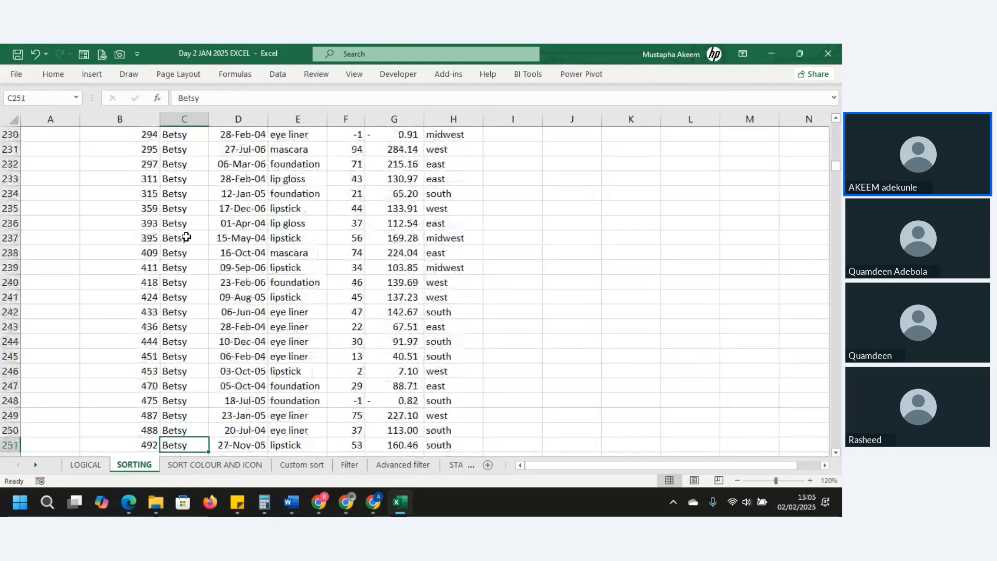
{"action": "key", "text": "Down"}
{"action": "key", "text": "Down"}
{"action": "key", "text": "Down"}
{"action": "key", "text": "Down"}
{"action": "key", "text": "Down"}
{"action": "key", "text": "Down"}
{"action": "key", "text": "Down"}
{"action": "key", "text": "Down"}
{"action": "key", "text": "Down"}
{"action": "key", "text": "Down"}
{"action": "key", "text": "Down"}
{"action": "key", "text": "Down"}
{"action": "key", "text": "Down"}
{"action": "key", "text": "Down"}
{"action": "key", "text": "Down"}
{"action": "key", "text": "Down"}
{"action": "key", "text": "Down"}
{"action": "key", "text": "Down"}
{"action": "key", "text": "Down"}
{"action": "key", "text": "Down"}
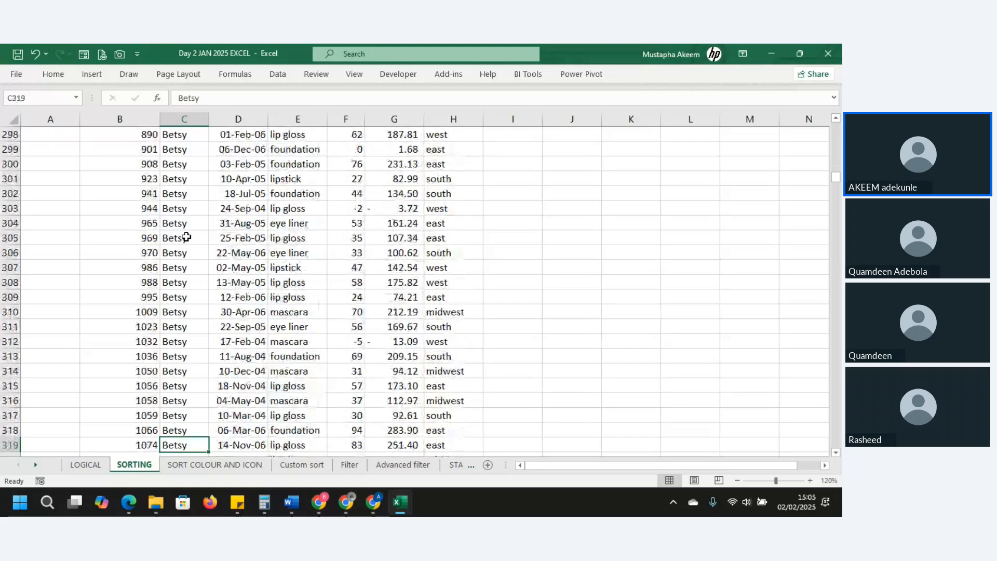
{"action": "key", "text": "Down"}
{"action": "key", "text": "Down"}
{"action": "key", "text": "Down"}
{"action": "key", "text": "Down"}
{"action": "key", "text": "Down"}
{"action": "key", "text": "Down"}
{"action": "key", "text": "Down"}
{"action": "key", "text": "Down"}
{"action": "key", "text": "Down"}
{"action": "key", "text": "Down"}
{"action": "key", "text": "Down"}
{"action": "key", "text": "Down"}
{"action": "key", "text": "Down"}
{"action": "key", "text": "Down"}
{"action": "key", "text": "Down"}
{"action": "key", "text": "Down"}
{"action": "key", "text": "Down"}
{"action": "key", "text": "Down"}
{"action": "key", "text": "Down"}
{"action": "key", "text": "Down"}
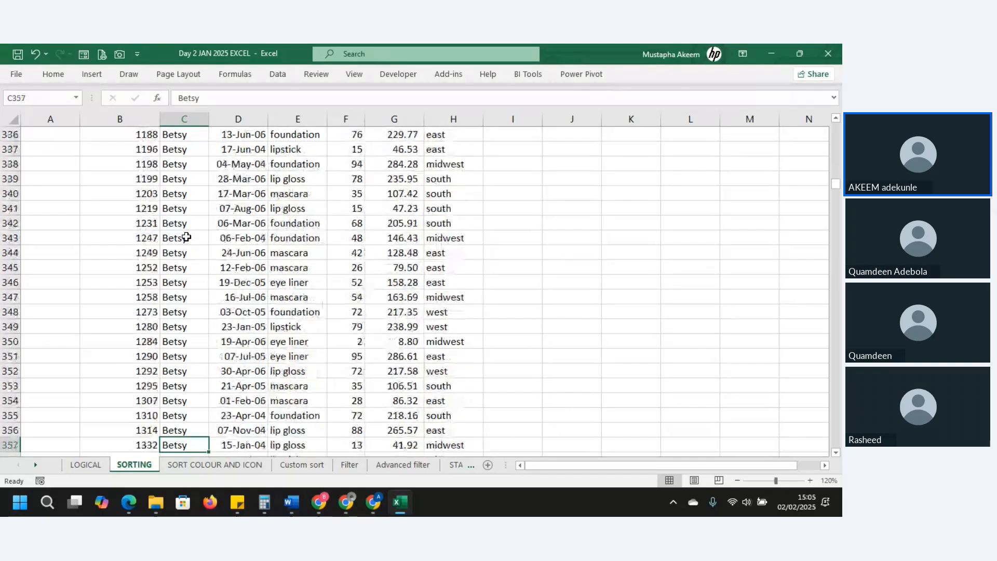
{"action": "key", "text": "Down"}
{"action": "key", "text": "Down"}
{"action": "key", "text": "Down"}
{"action": "key", "text": "Down"}
{"action": "key", "text": "Down"}
{"action": "key", "text": "Down"}
{"action": "key", "text": "Down"}
{"action": "key", "text": "Down"}
{"action": "key", "text": "Down"}
{"action": "key", "text": "Down"}
{"action": "key", "text": "Down"}
{"action": "key", "text": "Down"}
{"action": "key", "text": "Down"}
{"action": "key", "text": "Down"}
{"action": "key", "text": "Down"}
{"action": "key", "text": "Down"}
{"action": "key", "text": "Down"}
{"action": "key", "text": "Down"}
{"action": "key", "text": "Down"}
{"action": "key", "text": "Down"}
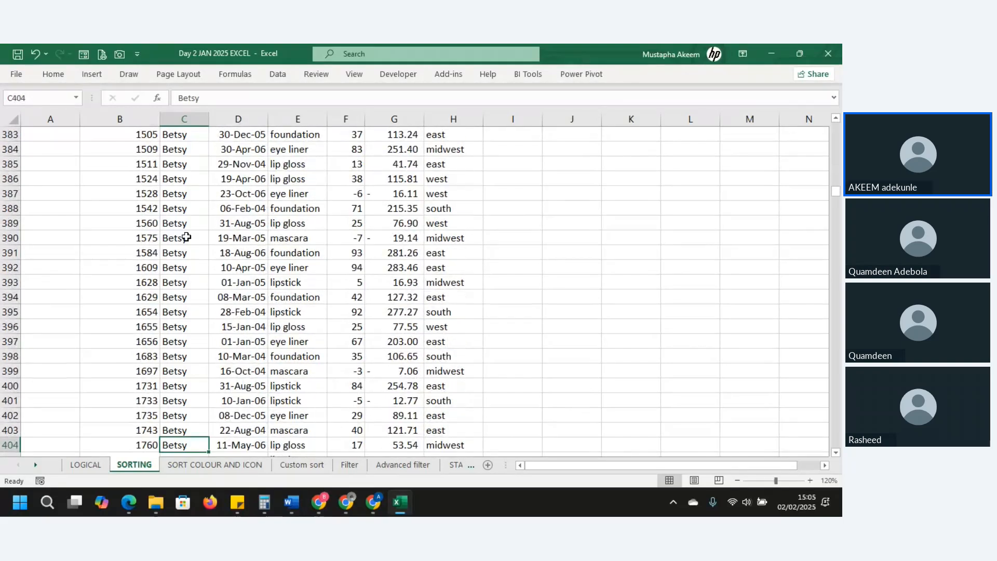
Continue down the sorted Name column into the next salesperson's rows, and return to the first record in C8.
{"action": "key", "text": "Down"}
{"action": "key", "text": "Down"}
{"action": "key", "text": "Down"}
{"action": "key", "text": "Down"}
{"action": "key", "text": "Down"}
{"action": "key", "text": "Down"}
{"action": "key", "text": "Down"}
{"action": "key", "text": "Down"}
{"action": "key", "text": "Down"}
{"action": "key", "text": "Down"}
{"action": "key", "text": "Down"}
{"action": "key", "text": "Down"}
{"action": "key", "text": "Down"}
{"action": "key", "text": "Down"}
{"action": "key", "text": "Down"}
{"action": "key", "text": "Down"}
{"action": "key", "text": "Down"}
{"action": "key", "text": "Down"}
{"action": "key", "text": "Down"}
{"action": "key", "text": "Down"}
{"action": "key", "text": "Up"}
{"action": "key", "text": "Up"}
{"action": "key", "text": "Up"}
{"action": "key", "text": "Up"}
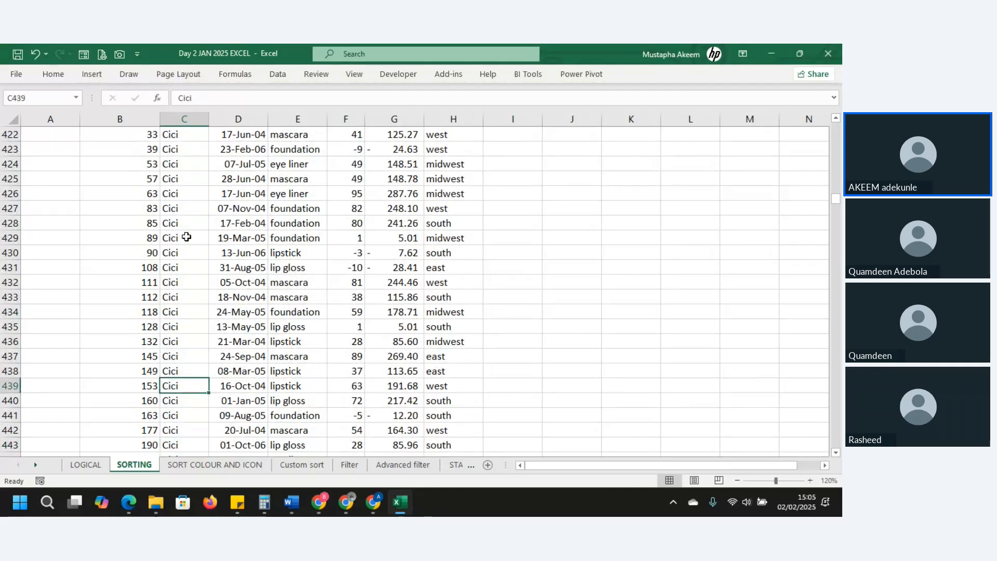
{"action": "key", "text": "shift+Up"}
{"action": "key", "text": "ctrl+Up"}
{"action": "key", "text": "Down"}
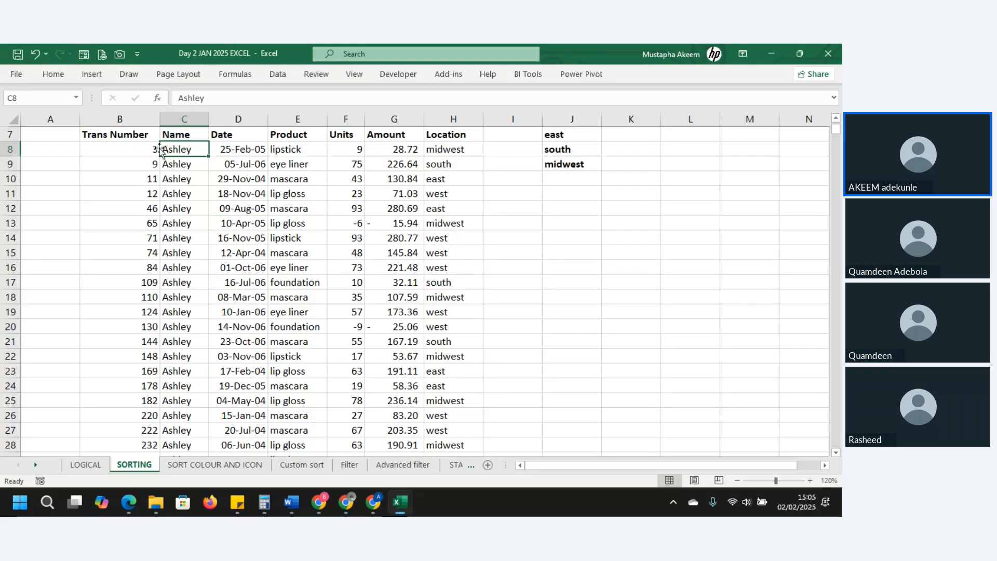
{"action": "left_click", "coordinate": [59, 77]}
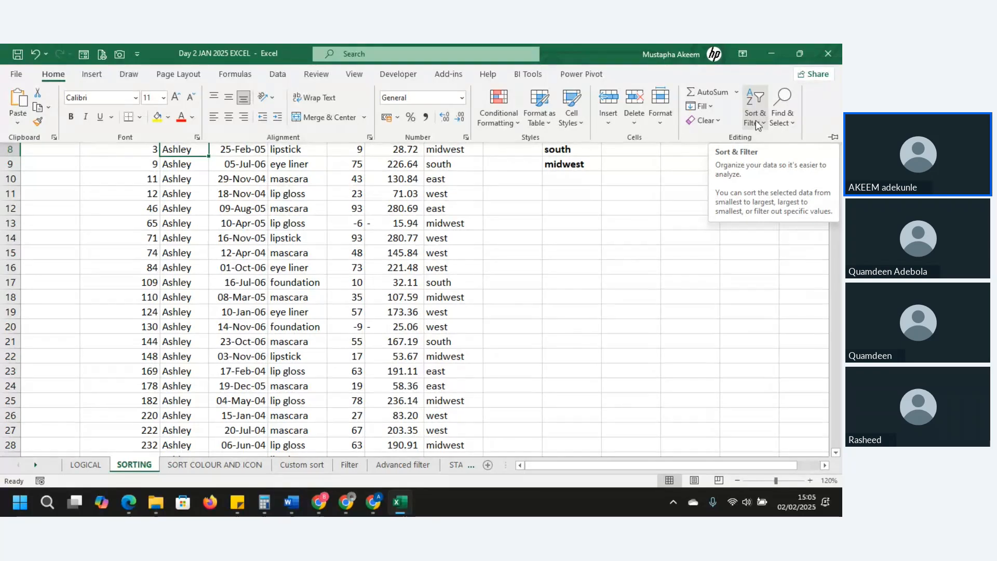
{"action": "left_click", "coordinate": [278, 76]}
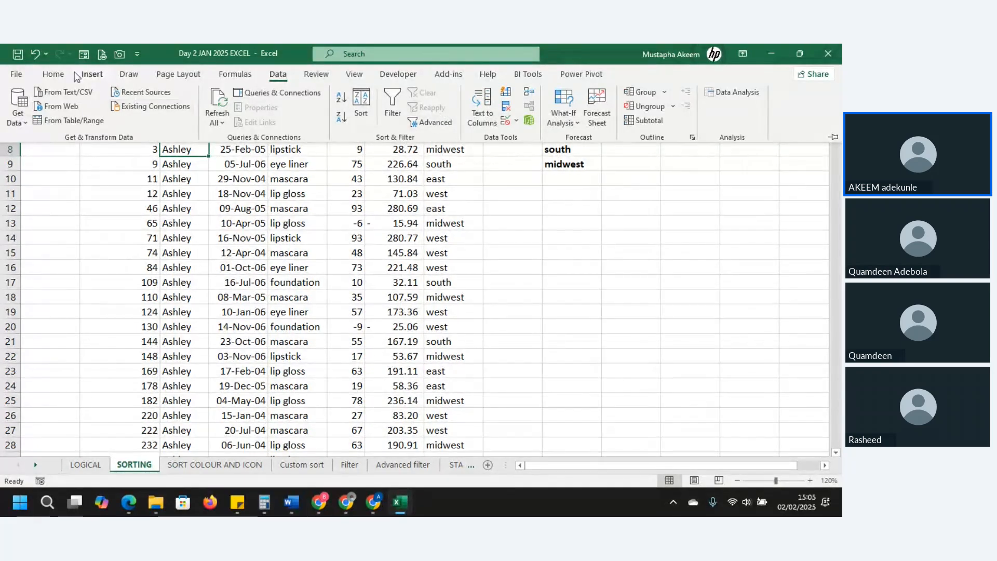
{"action": "left_click", "coordinate": [52, 74]}
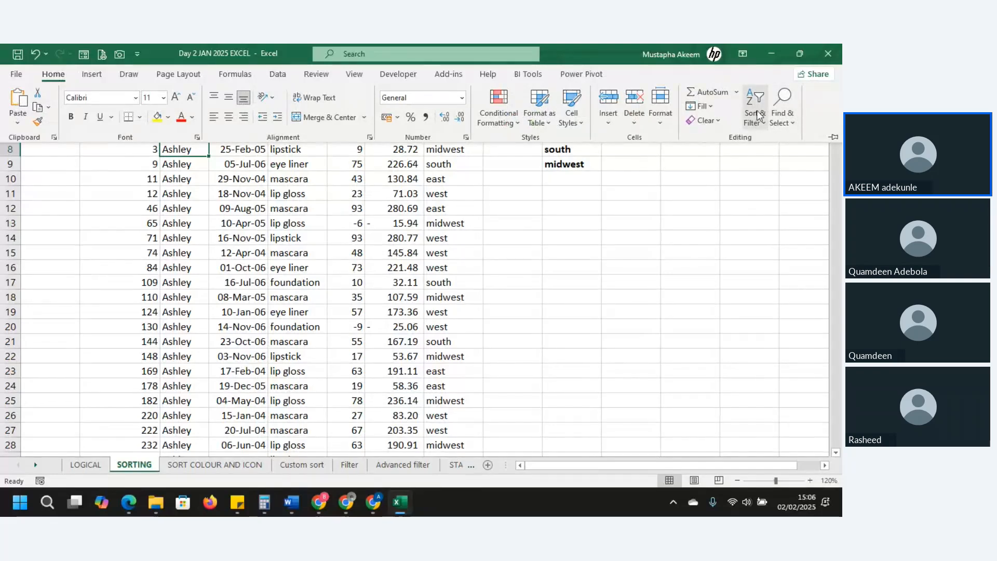
{"action": "left_click", "coordinate": [278, 73]}
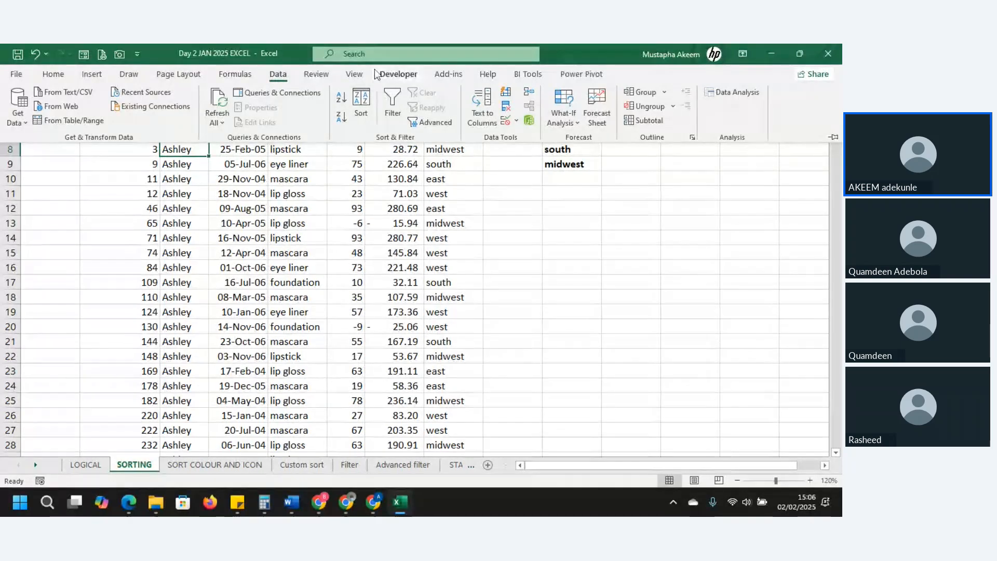
{"action": "left_click", "coordinate": [178, 149]}
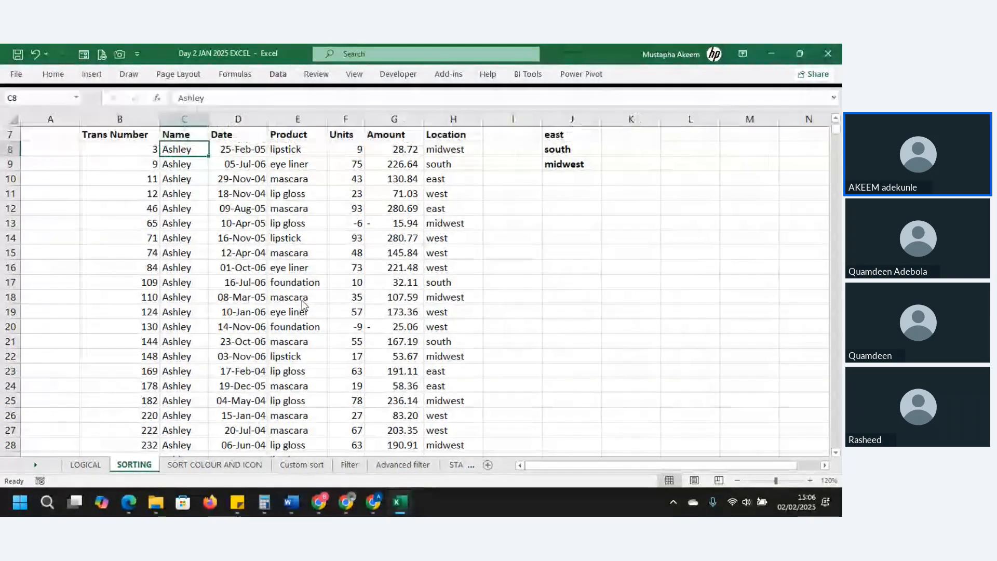
{"action": "left_click", "coordinate": [241, 205]}
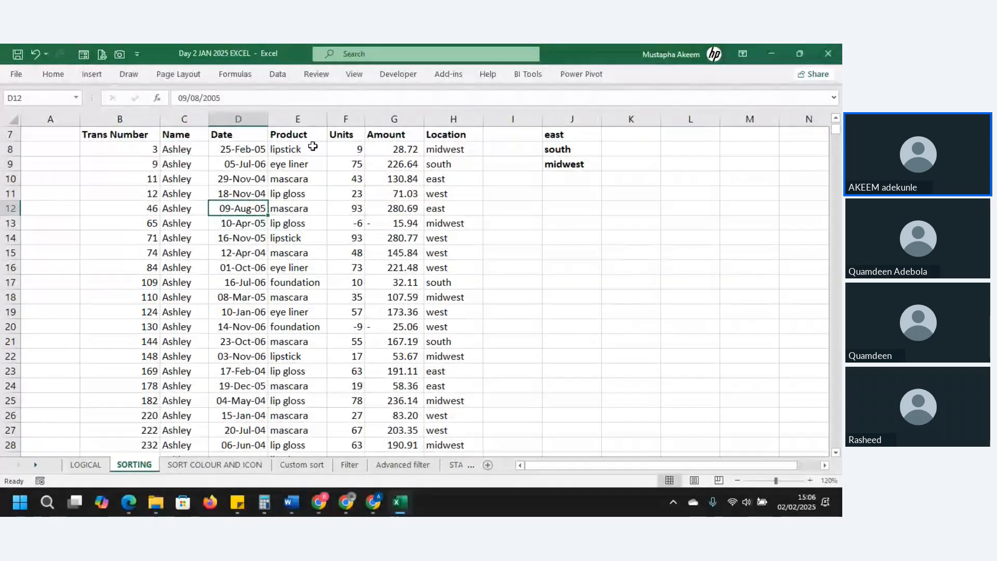
{"action": "left_click", "coordinate": [245, 151]}
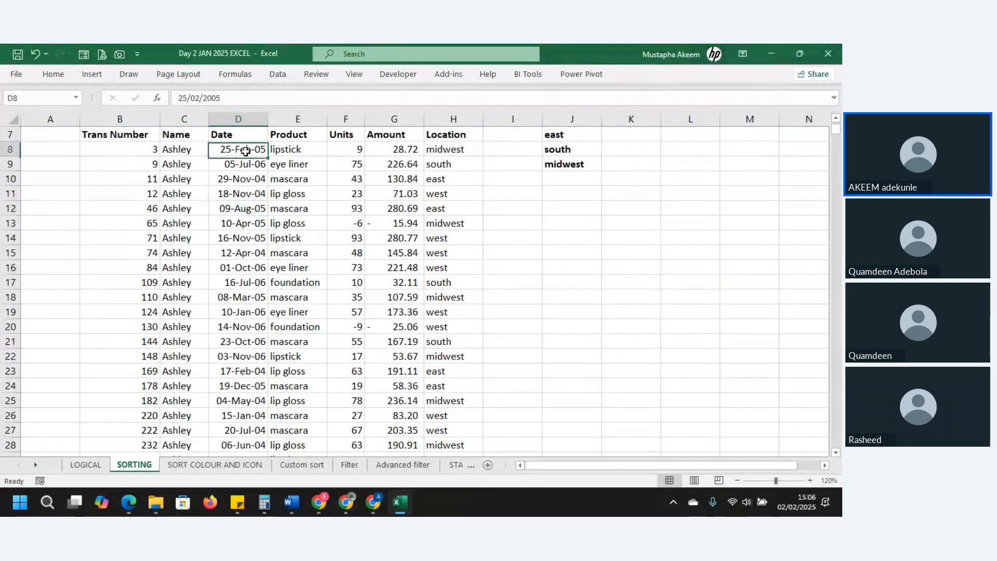
{"action": "left_click", "coordinate": [185, 149]}
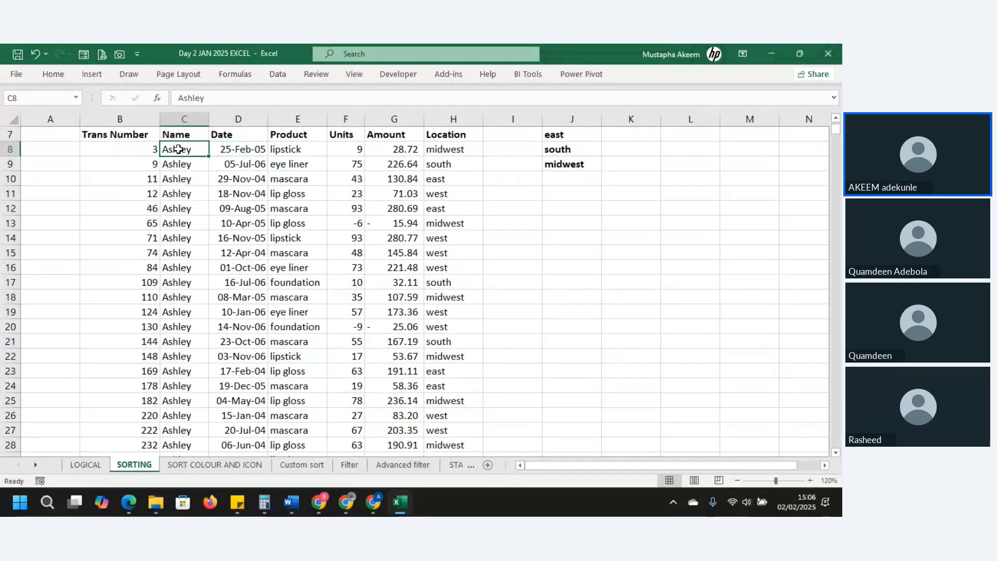
{"action": "right_click", "coordinate": [184, 149]}
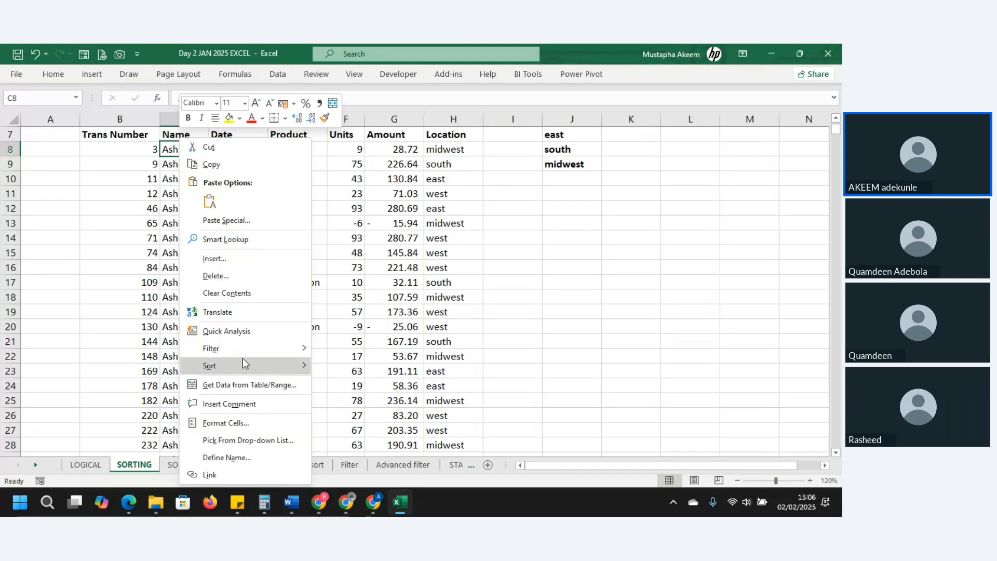
{"action": "key", "text": "Escape"}
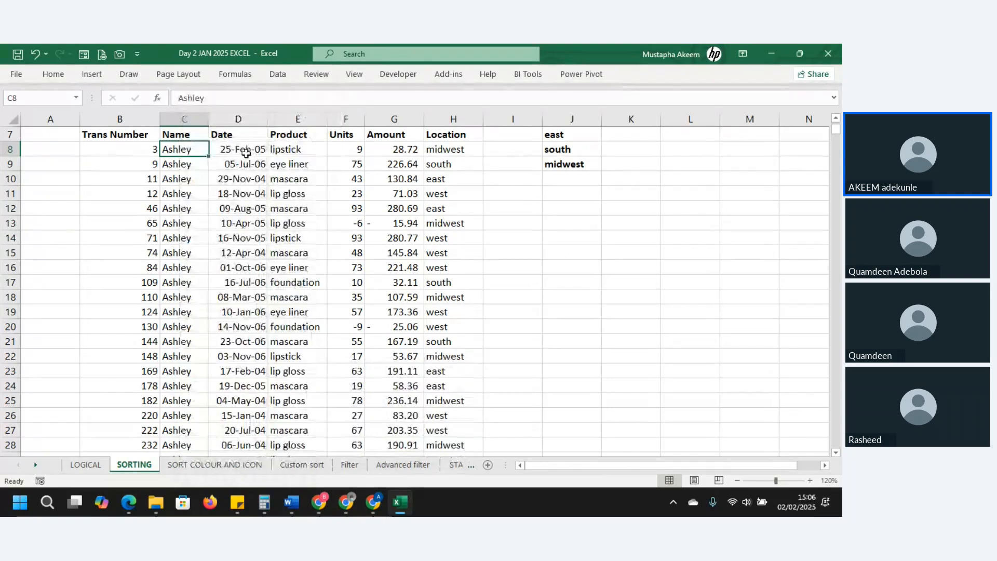
Sort the transaction table by Date from oldest to newest and check the last record's date before returning to D8.
{"action": "right_click", "coordinate": [246, 150]}
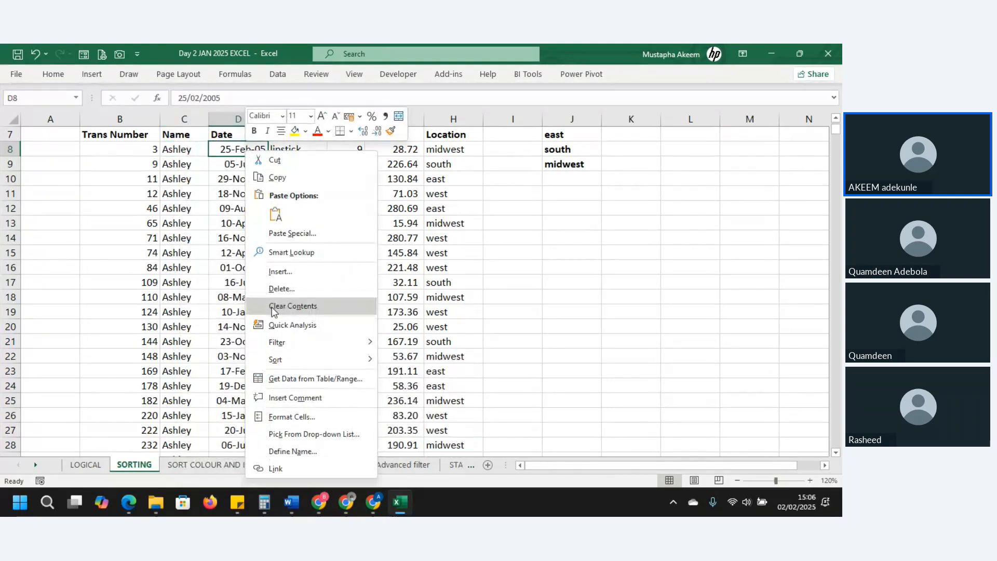
{"action": "mouse_move", "coordinate": [304, 365]}
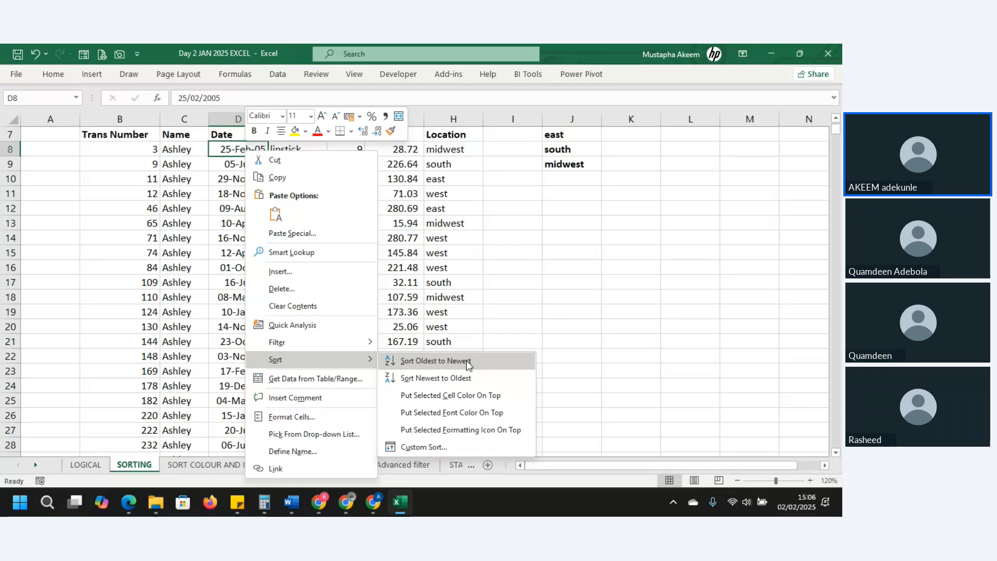
{"action": "left_click", "coordinate": [432, 366]}
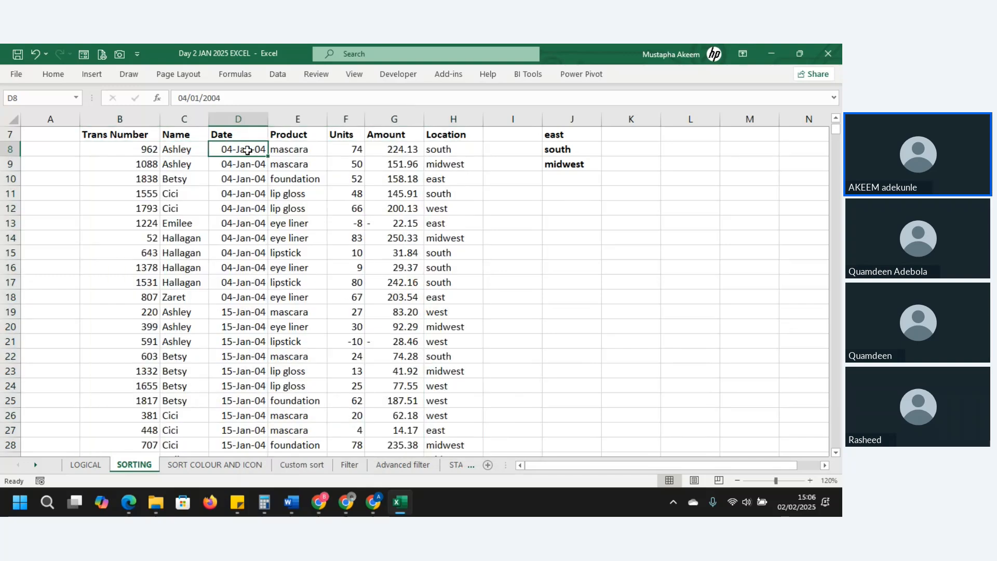
{"action": "key", "text": "ctrl+Down"}
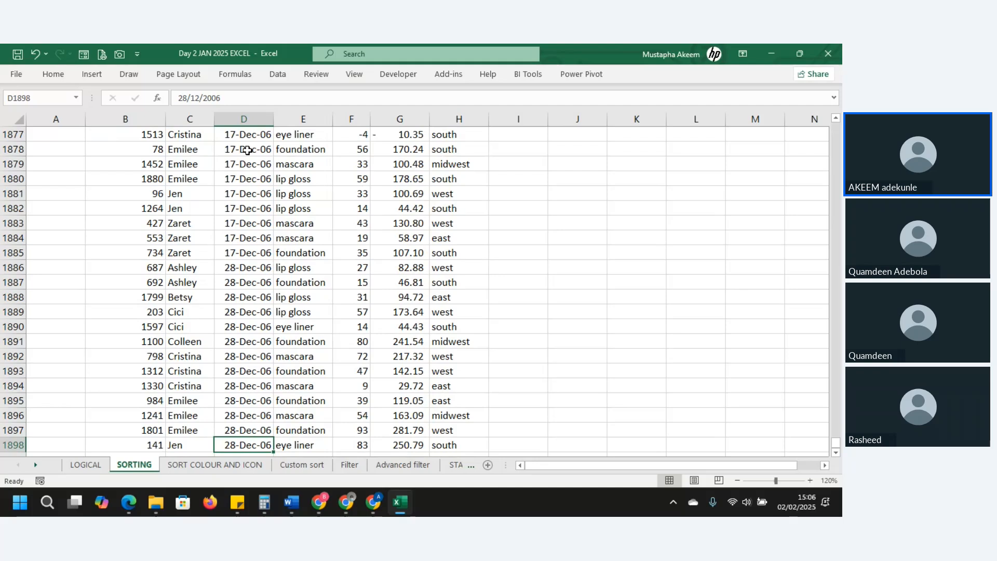
{"action": "key", "text": "ctrl+Up"}
{"action": "left_click", "coordinate": [247, 150]}
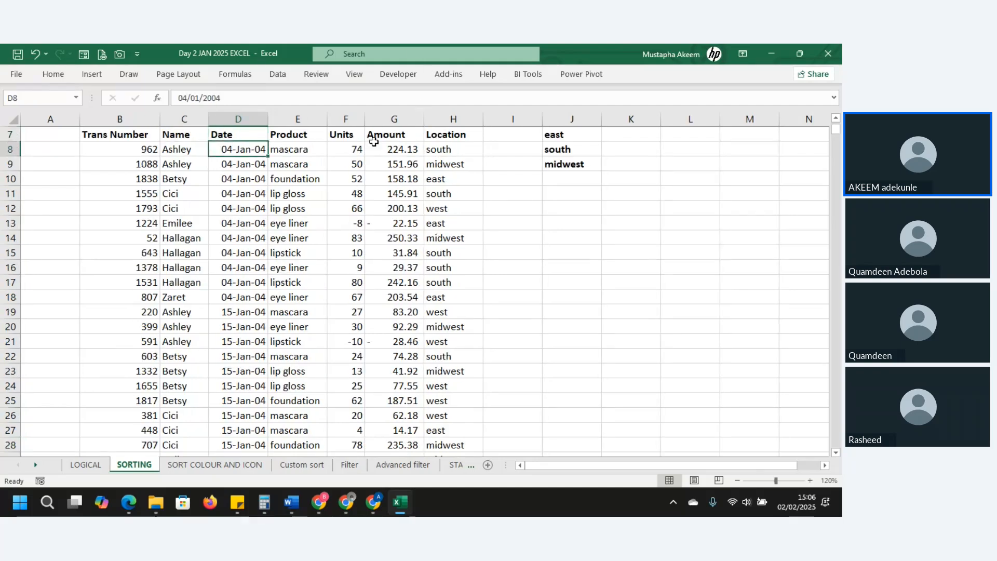
Sort the transaction table by Amount from smallest to largest and check the amounts at the end of the column.
{"action": "left_click", "coordinate": [357, 150]}
{"action": "left_click", "coordinate": [397, 150]}
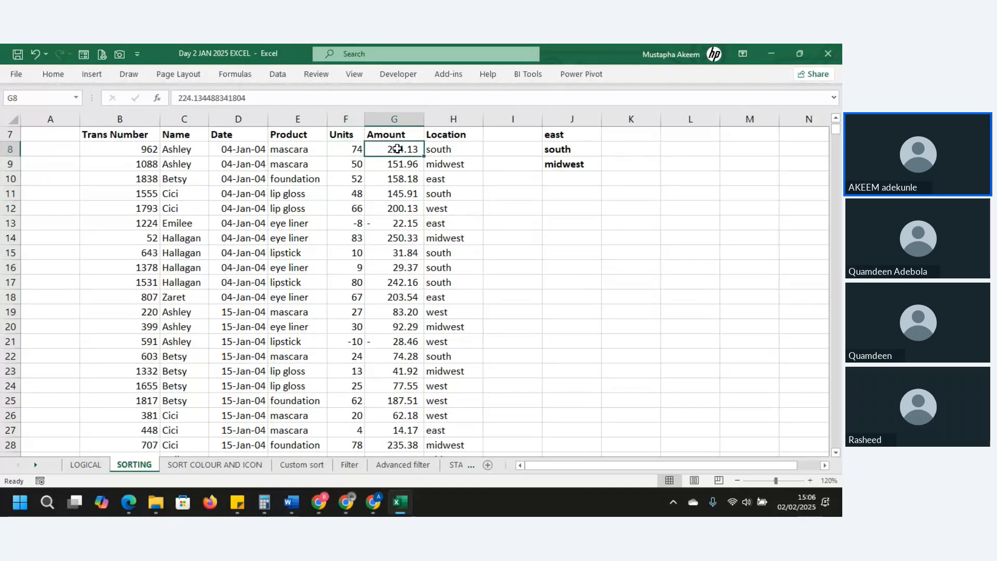
{"action": "right_click", "coordinate": [397, 149]}
{"action": "mouse_move", "coordinate": [457, 358]}
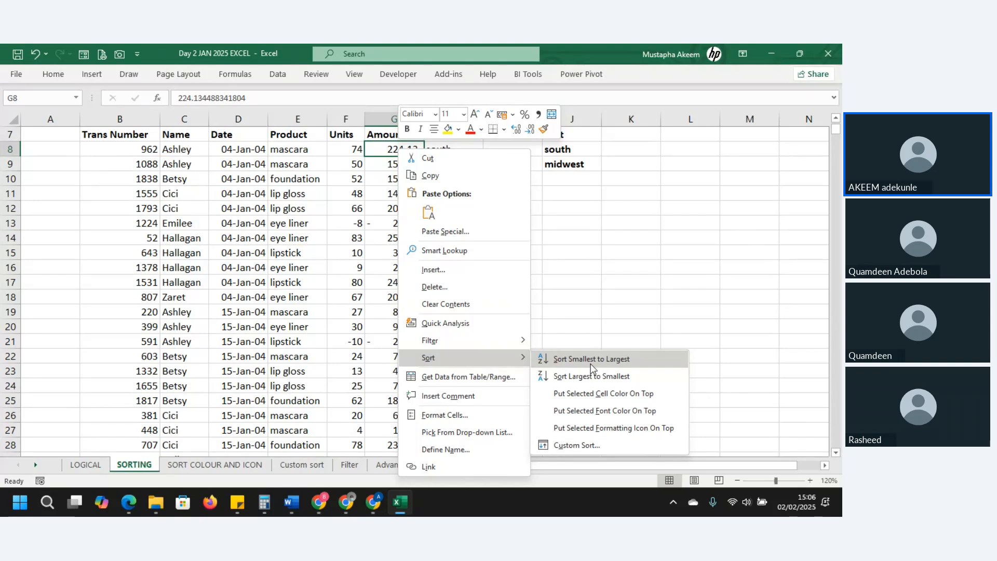
{"action": "left_click", "coordinate": [591, 363]}
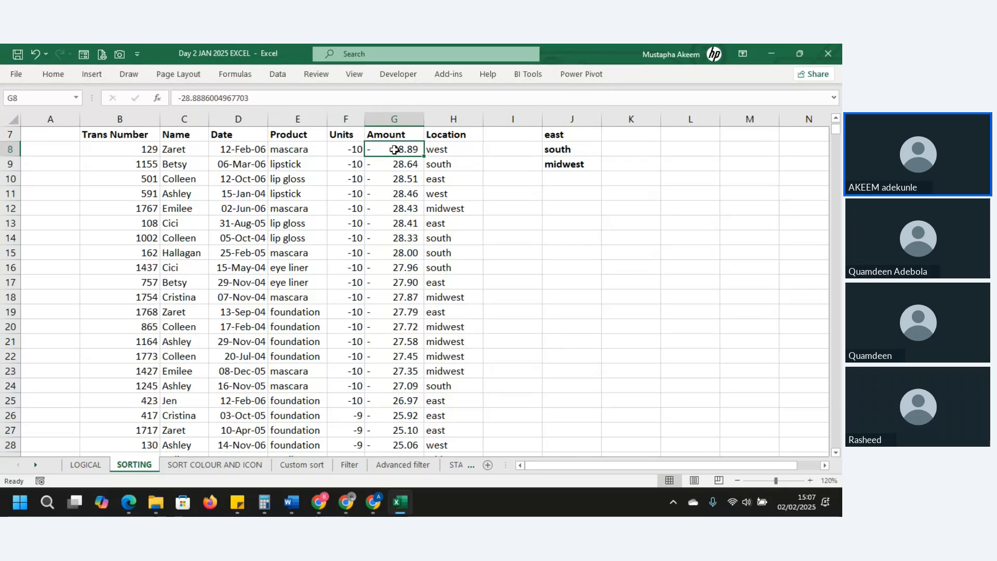
{"action": "key", "text": "ctrl+Down"}
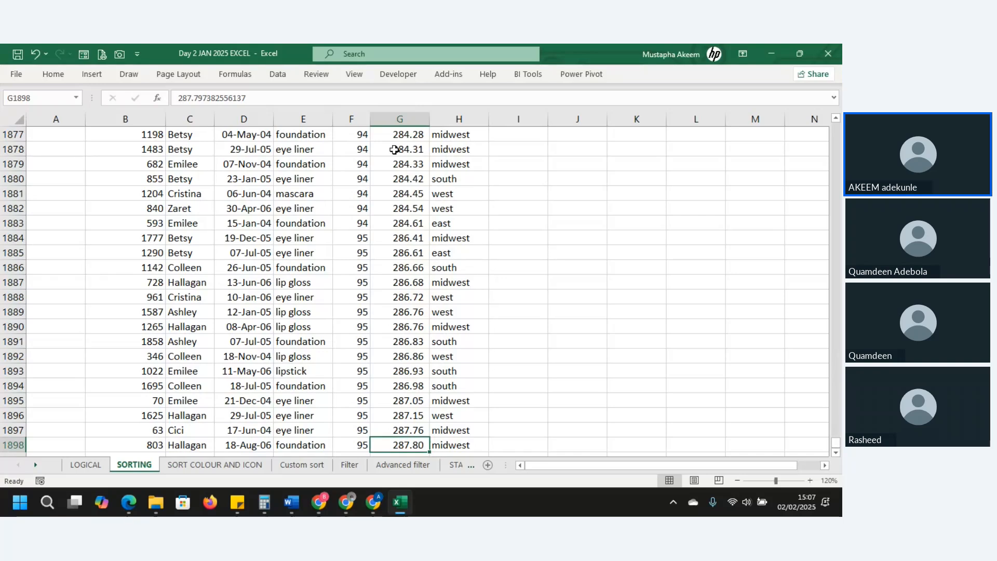
{"action": "key", "text": "ctrl+Up"}
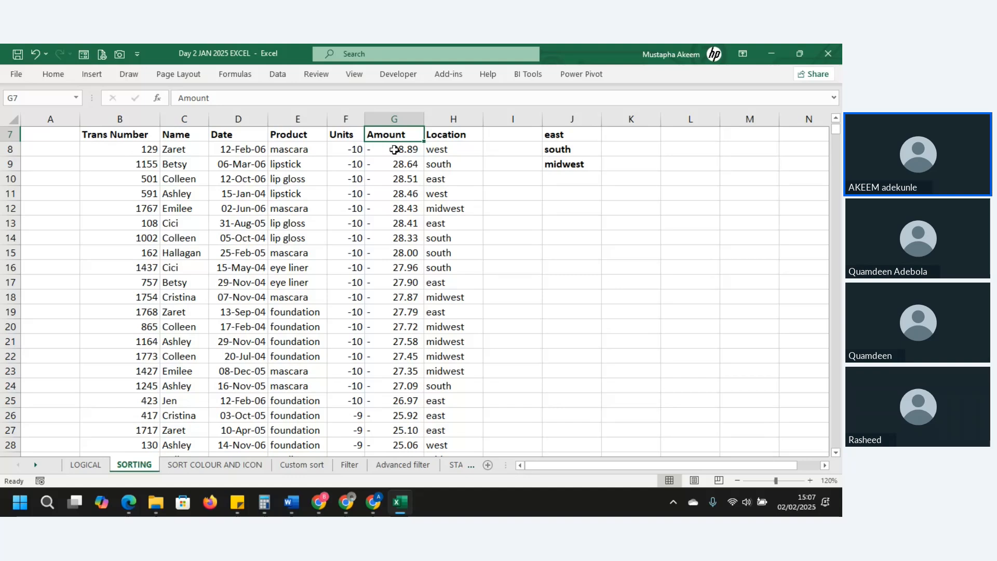
On the SORT COLOUR AND ICON sheet, sort the transaction table so the blue-filled Name cells come first.
{"action": "left_click", "coordinate": [232, 470]}
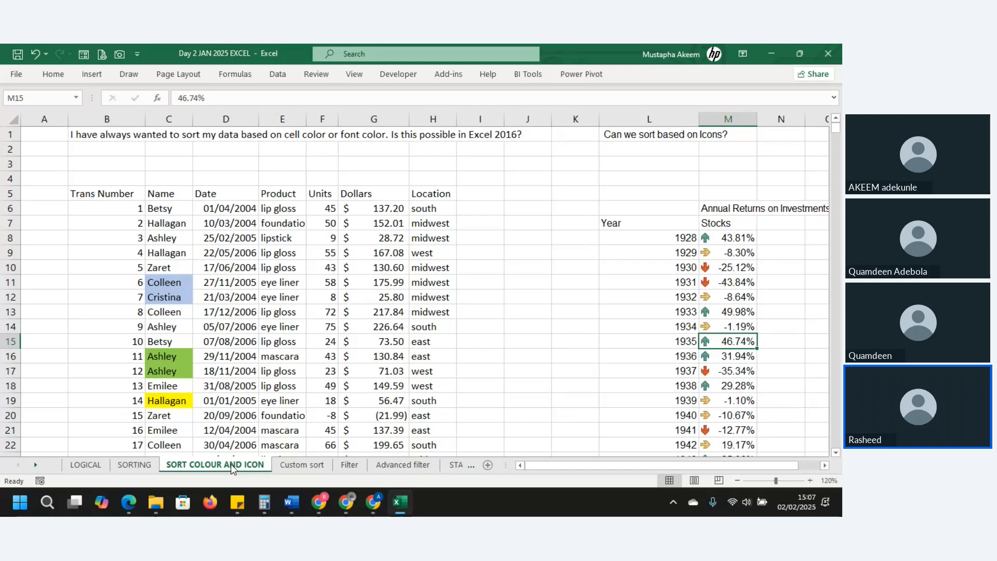
{"action": "left_click", "coordinate": [161, 285]}
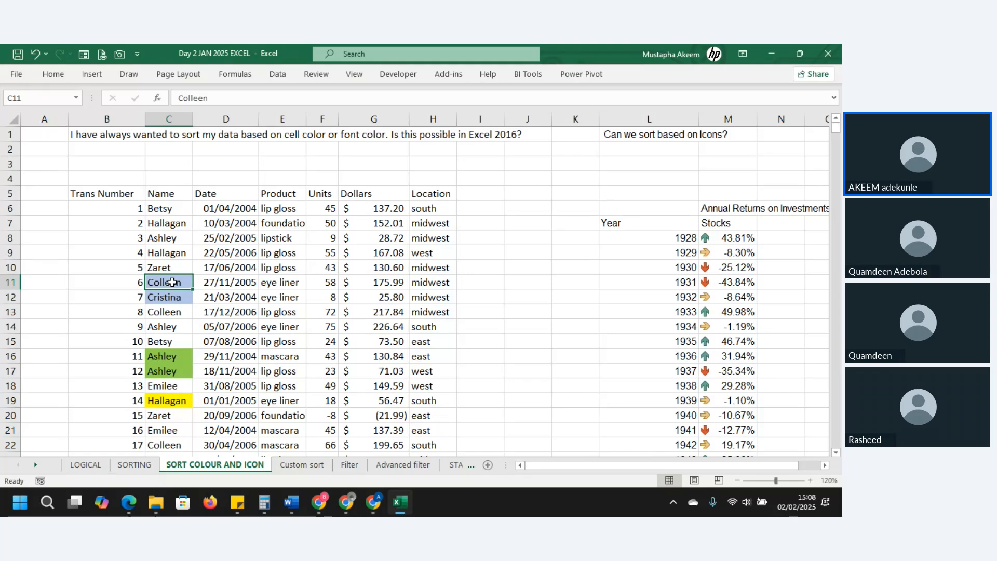
{"action": "right_click", "coordinate": [173, 282]}
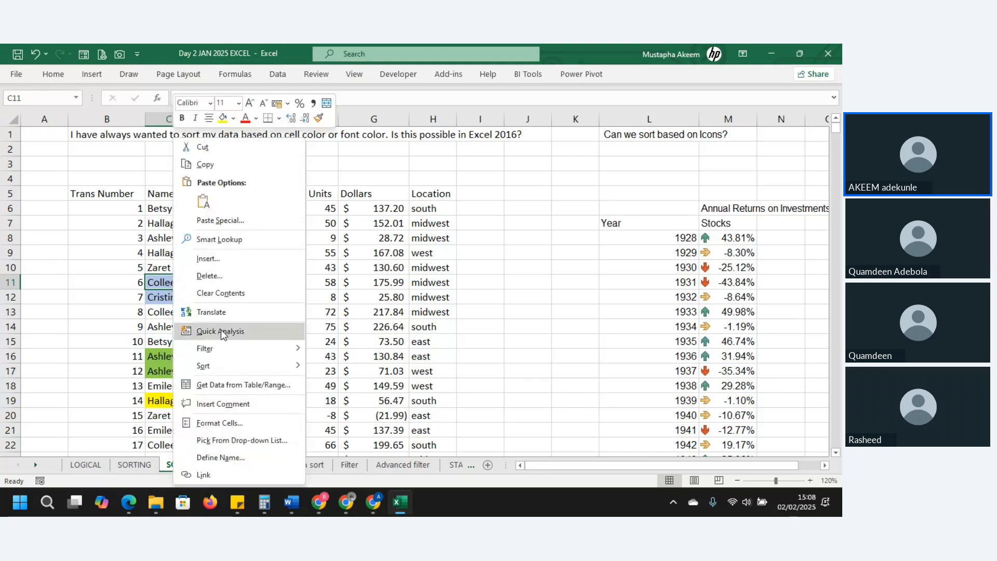
{"action": "mouse_move", "coordinate": [234, 365]}
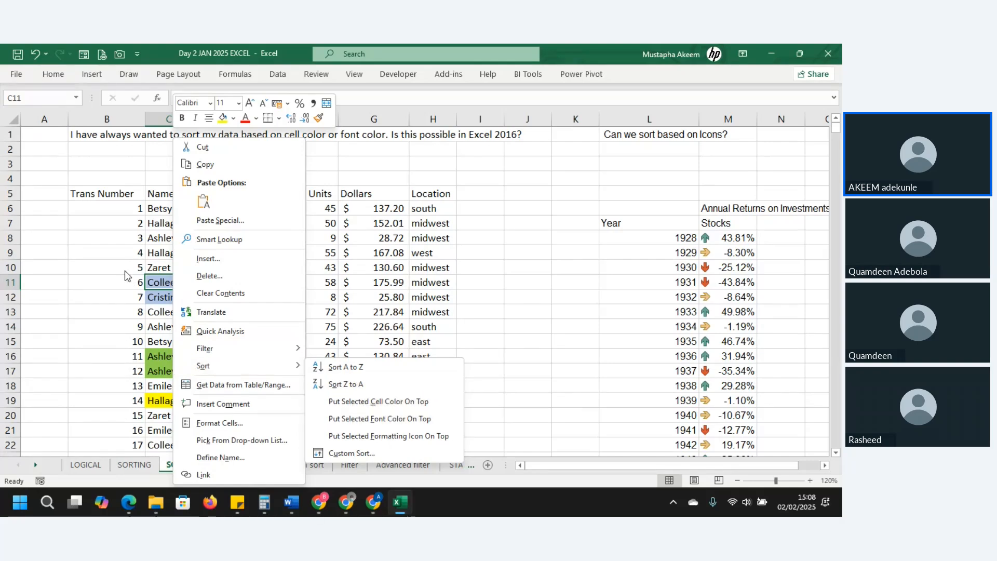
{"action": "key", "text": "Escape"}
{"action": "right_click", "coordinate": [157, 283]}
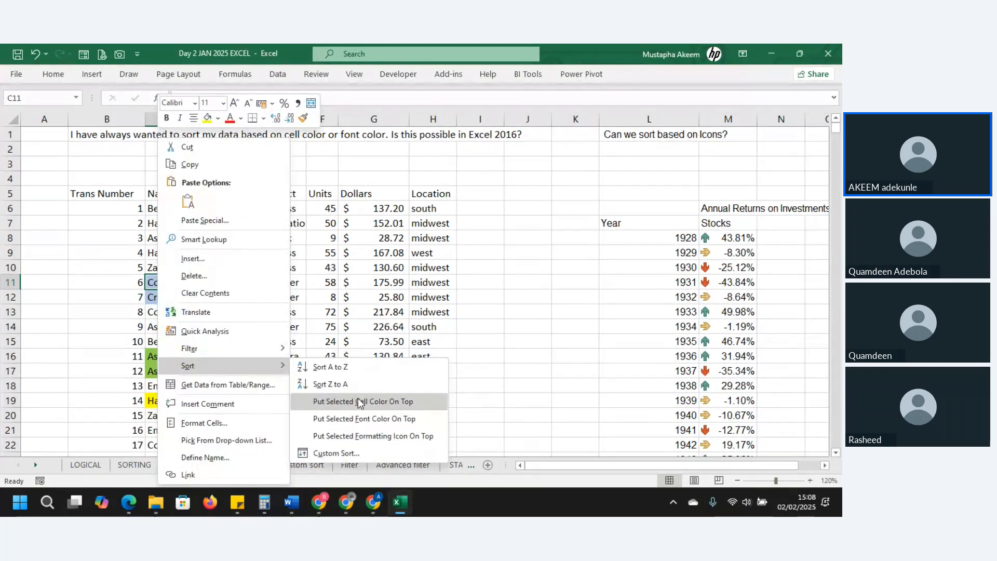
{"action": "left_click", "coordinate": [360, 403]}
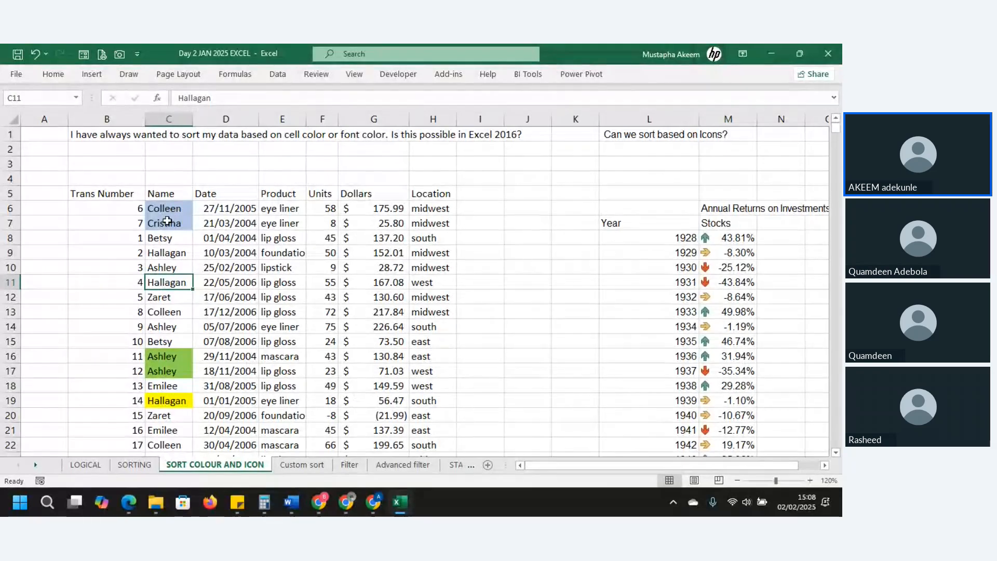
{"action": "left_click", "coordinate": [162, 370]}
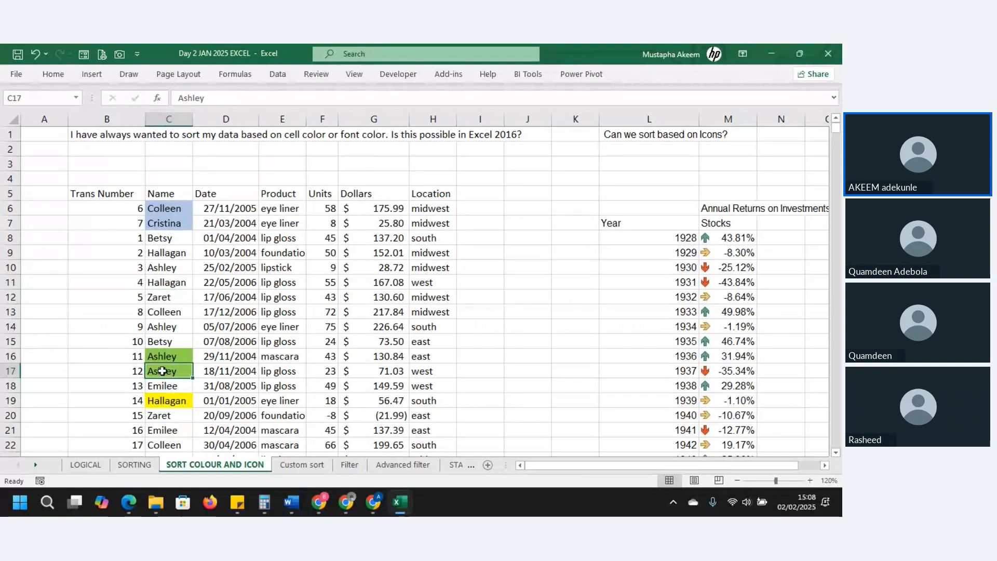
{"action": "right_click", "coordinate": [162, 370]}
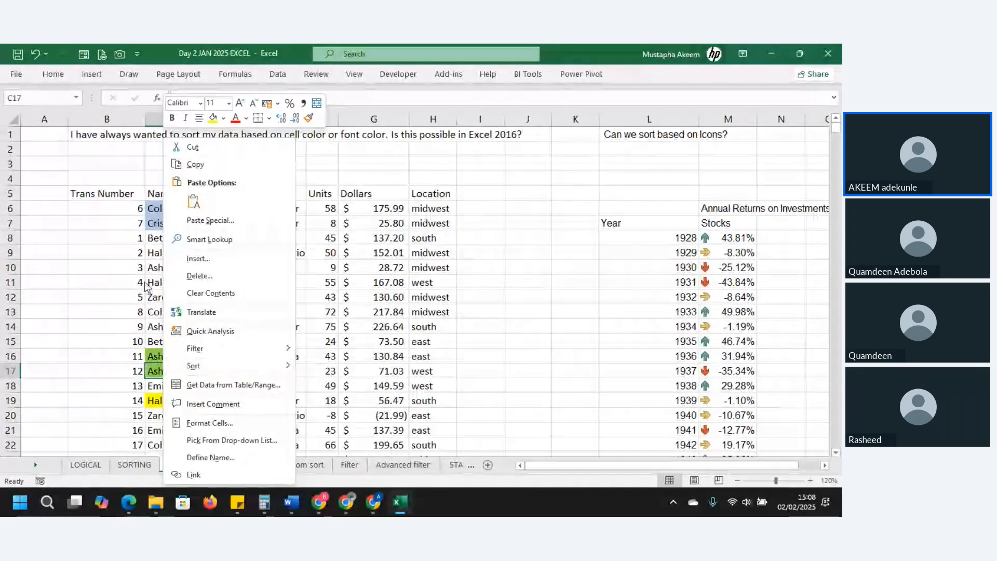
{"action": "key", "text": "Escape"}
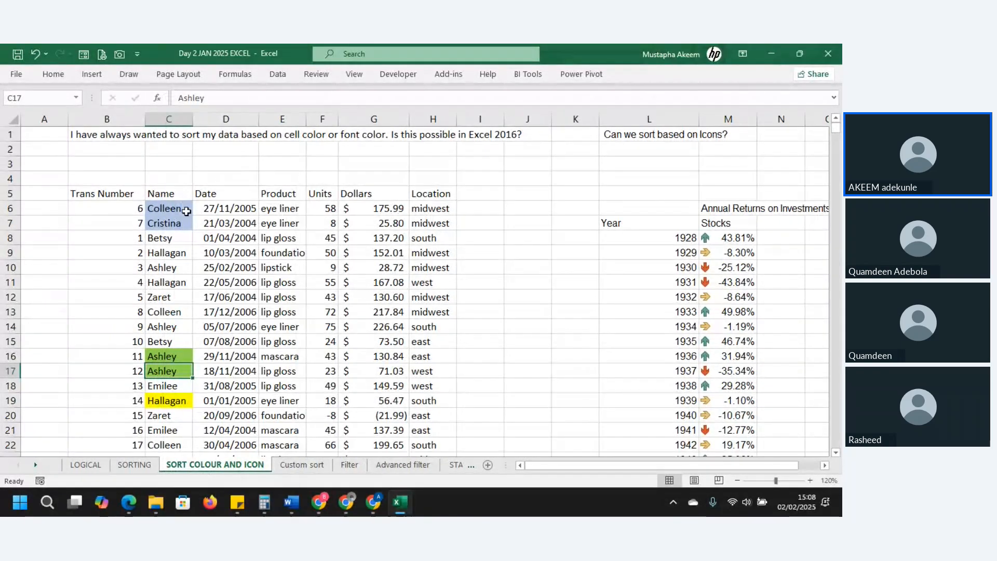
{"action": "left_click_drag", "start_coordinate": [186, 211], "coordinate": [177, 220]}
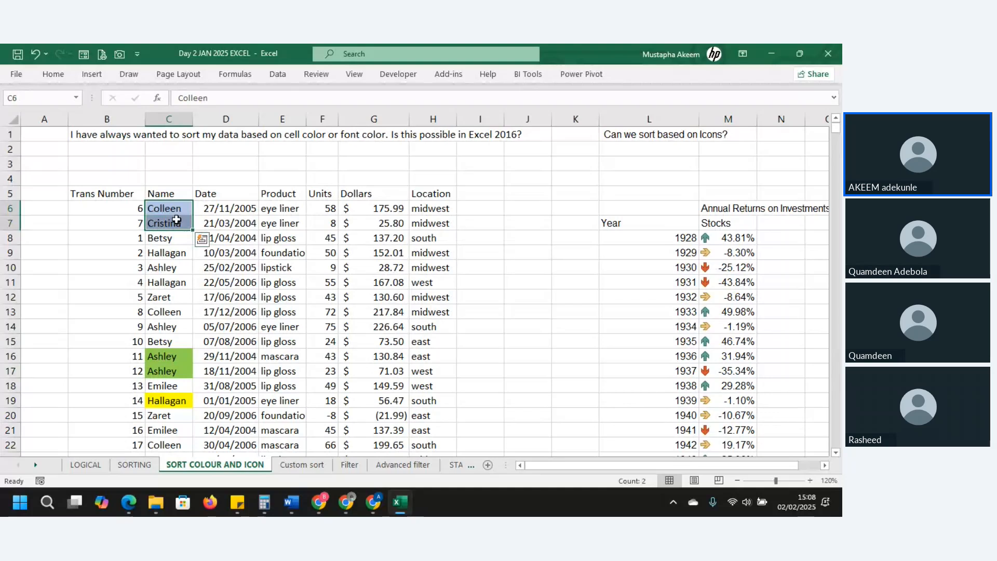
Change the font colour of the names in C9:C11 to red.
{"action": "left_click", "coordinate": [160, 251]}
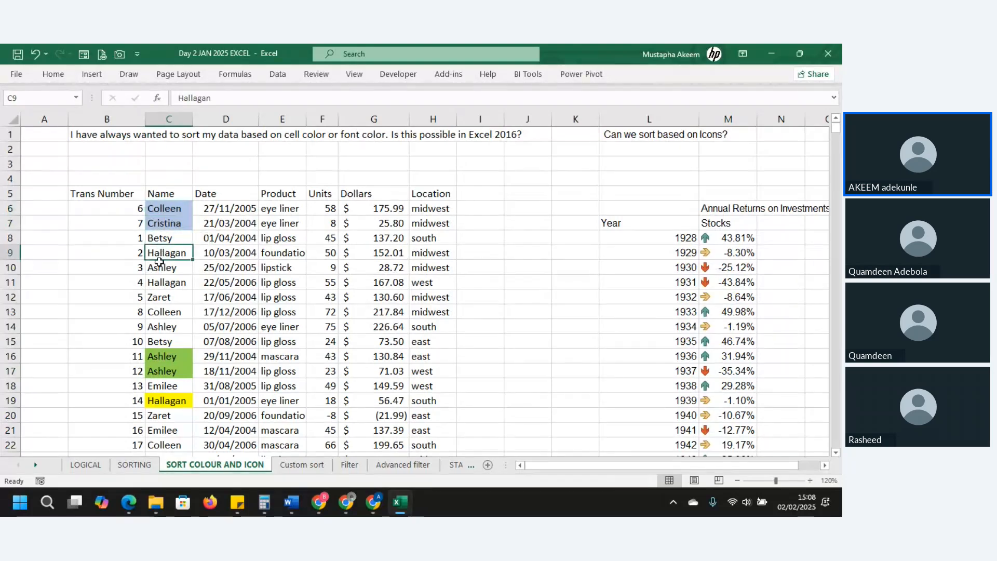
{"action": "left_click_drag", "start_coordinate": [156, 257], "coordinate": [160, 278]}
{"action": "left_click", "coordinate": [51, 73]}
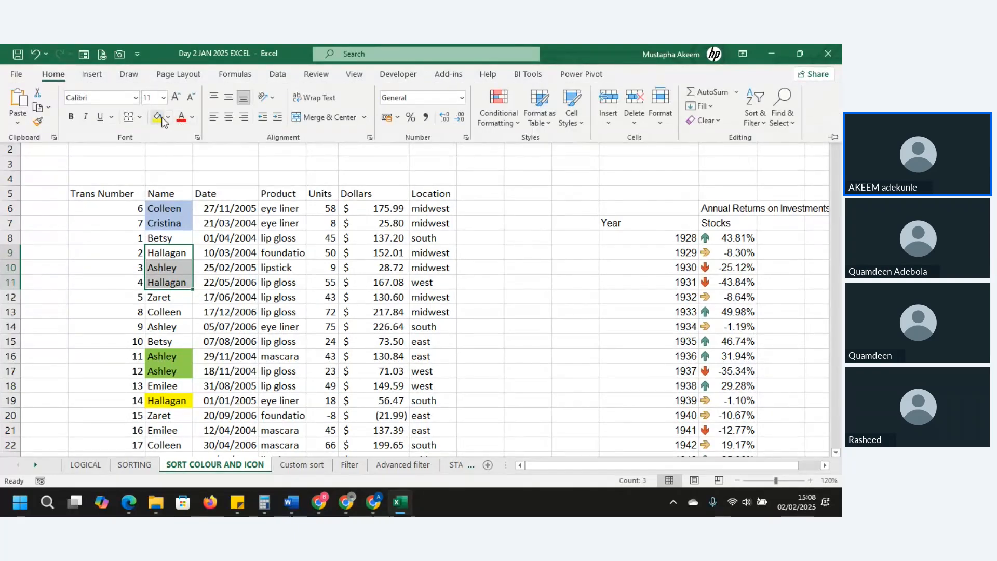
{"action": "left_click", "coordinate": [182, 119]}
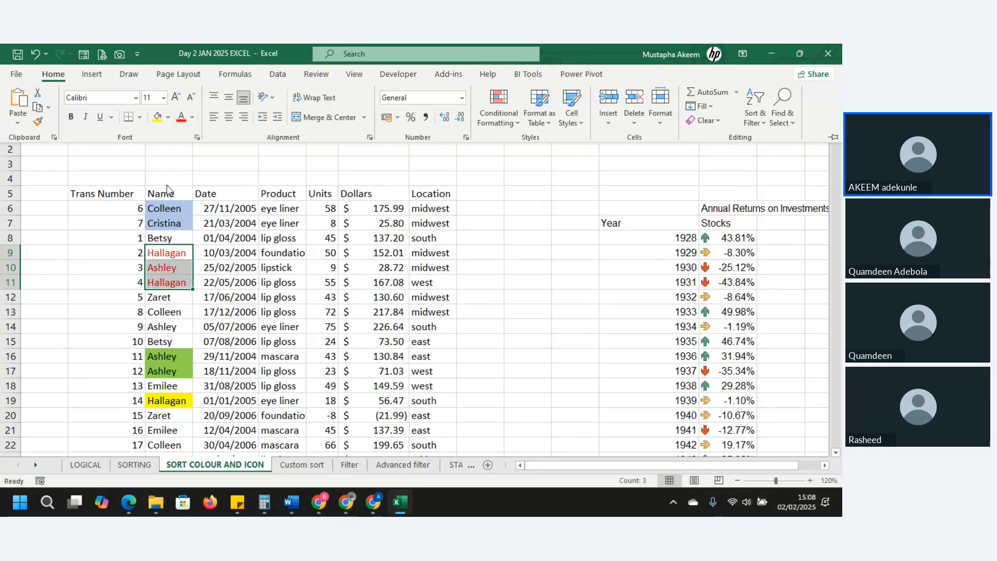
Sort the transaction table so the rows with red-font names come first, and check the names now at the start.
{"action": "left_click", "coordinate": [168, 252]}
{"action": "right_click", "coordinate": [168, 253]}
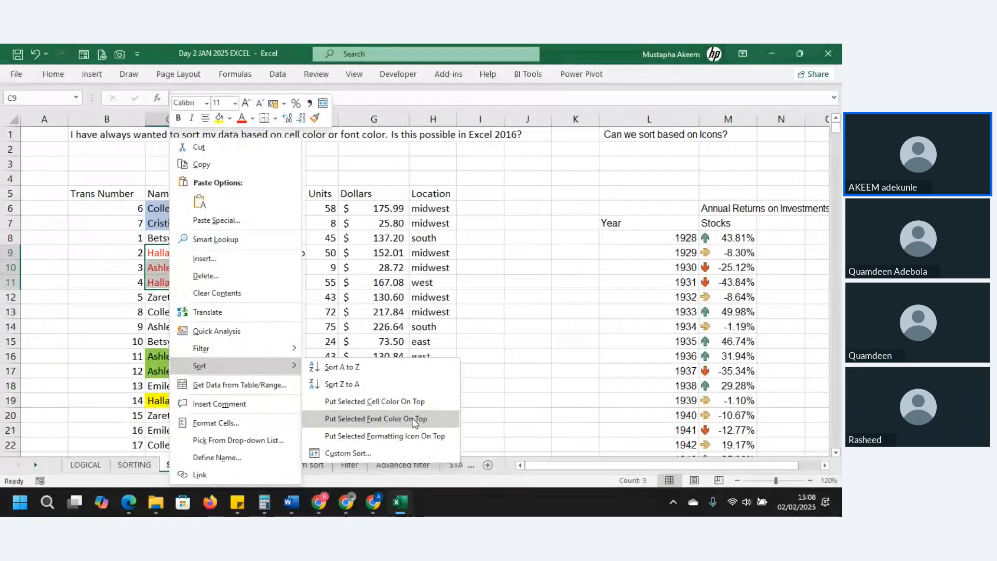
{"action": "left_click", "coordinate": [420, 418]}
{"action": "left_click", "coordinate": [415, 329]}
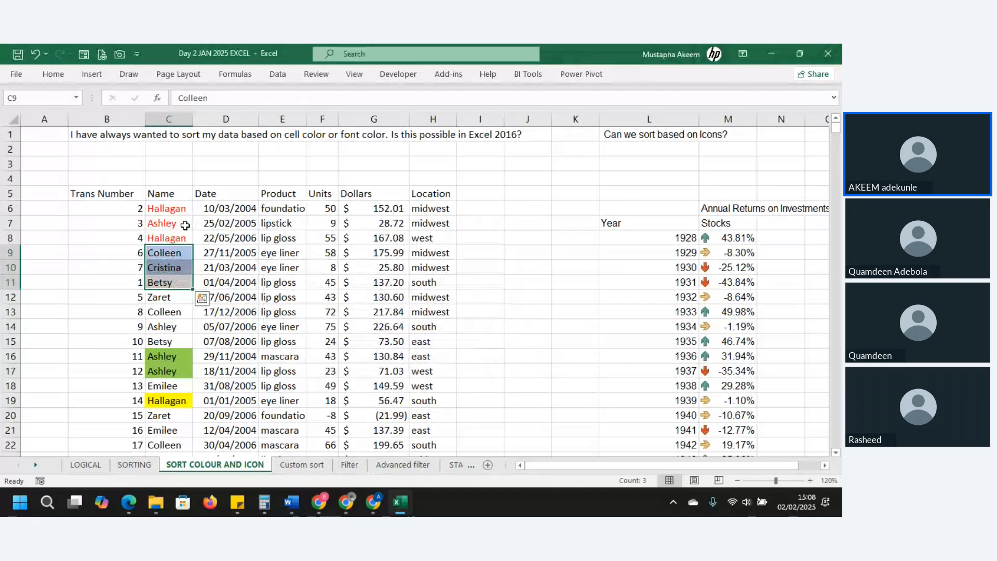
{"action": "left_click", "coordinate": [179, 224]}
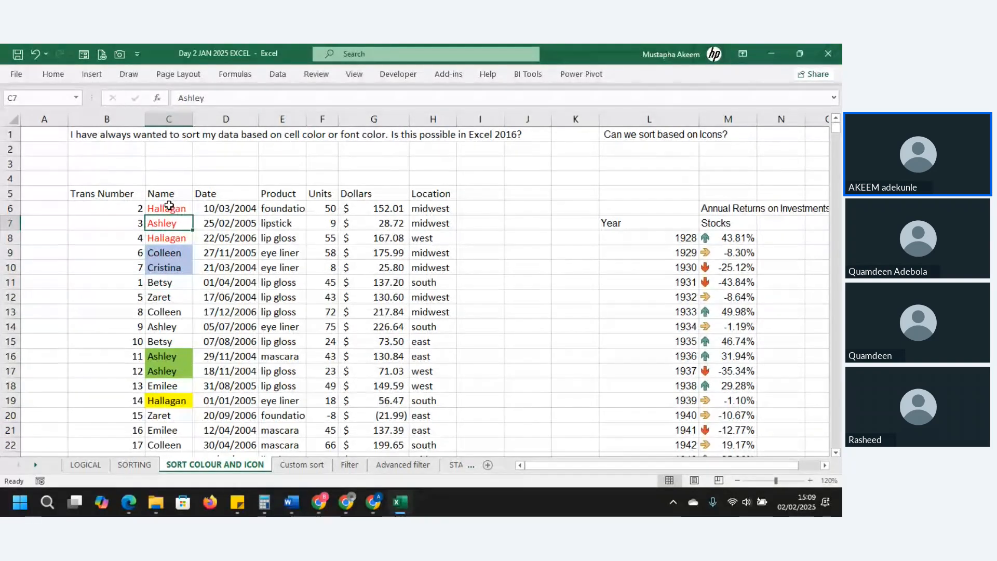
{"action": "left_click", "coordinate": [170, 207]}
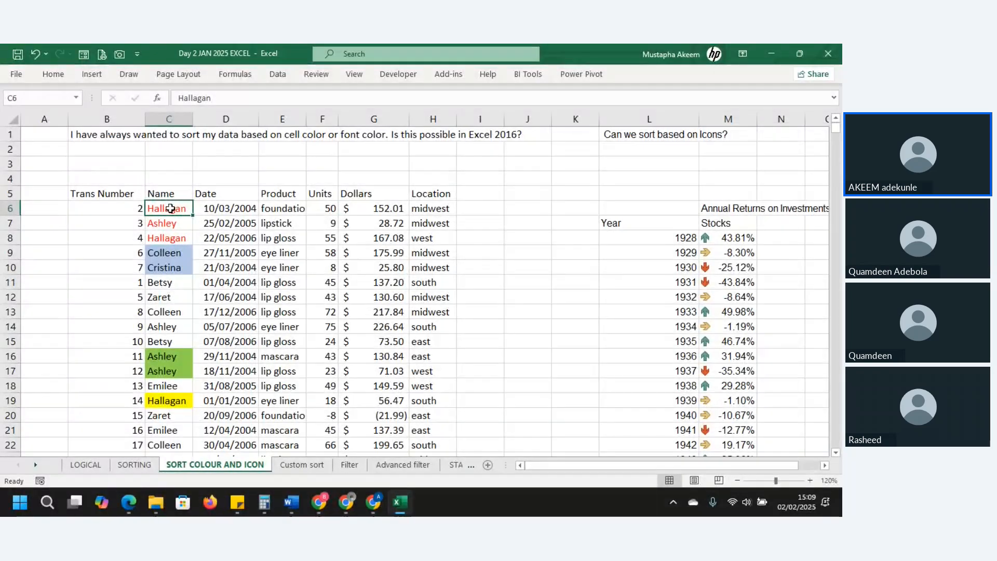
Sort the annual returns table so the Stocks values with the red down-arrow icon come first.
{"action": "left_click", "coordinate": [737, 264]}
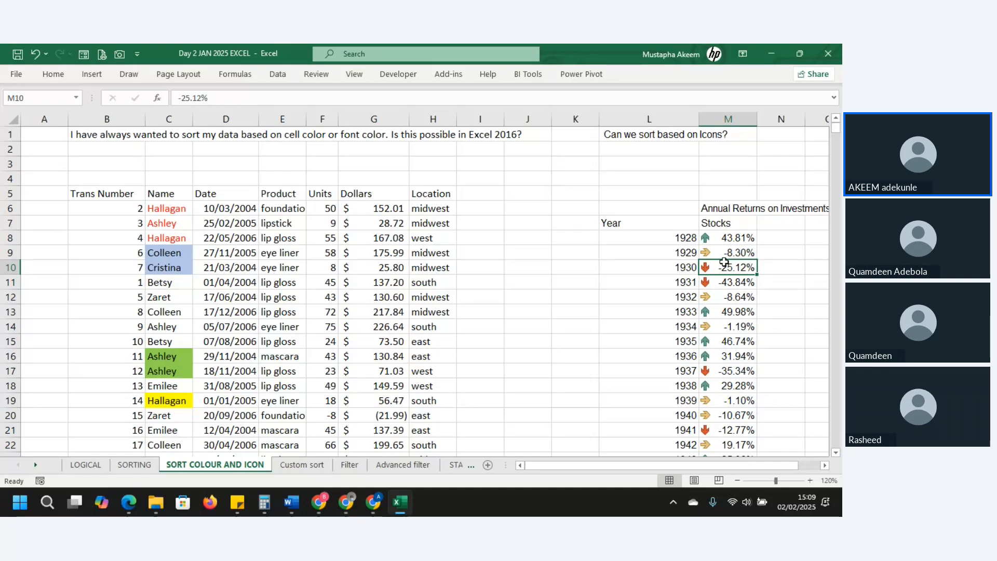
{"action": "right_click", "coordinate": [725, 265]}
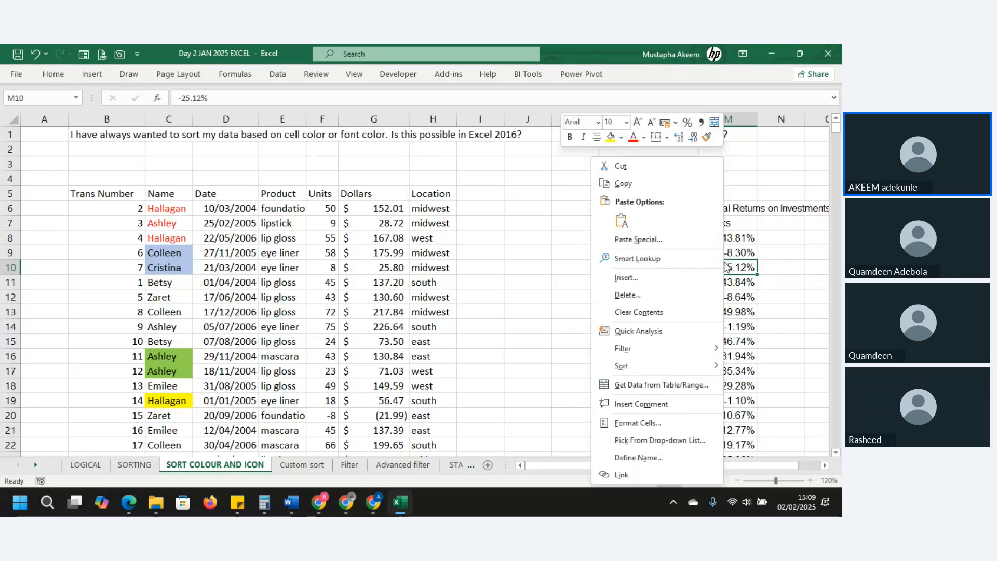
{"action": "mouse_move", "coordinate": [651, 370]}
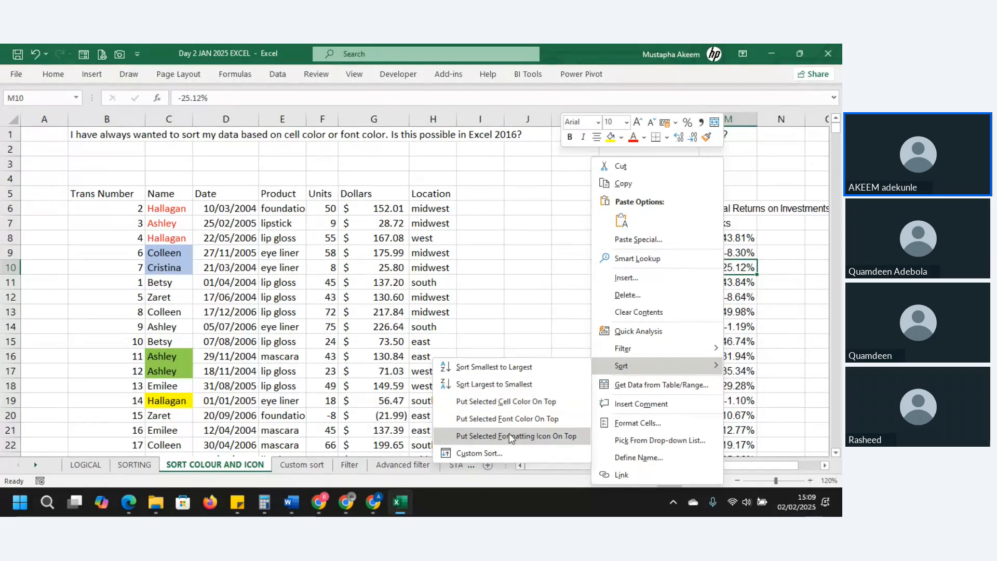
{"action": "left_click", "coordinate": [537, 439]}
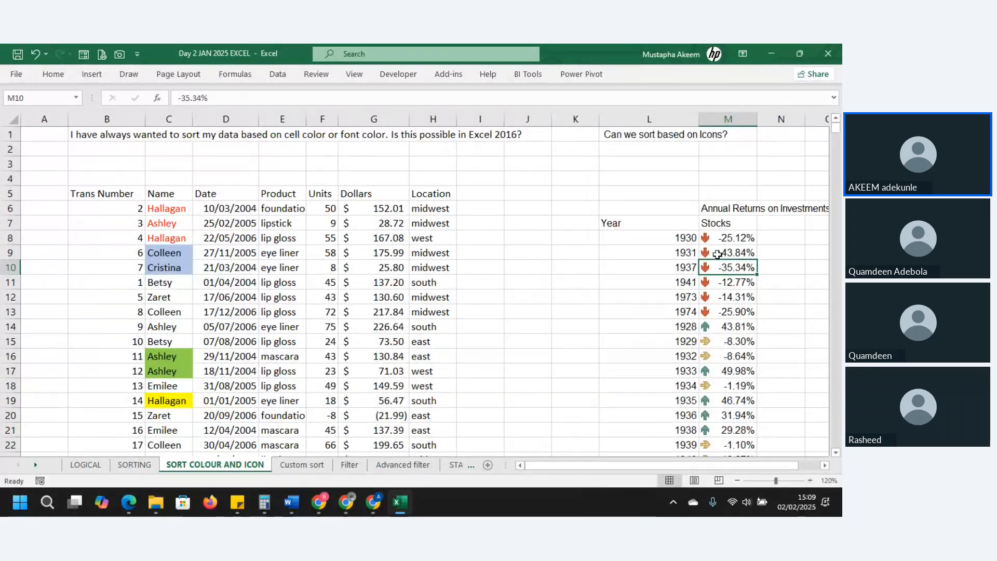
Sort the annual returns table so the Stocks values with the green up-arrow icon come first.
{"action": "left_click", "coordinate": [709, 329]}
{"action": "right_click", "coordinate": [710, 328]}
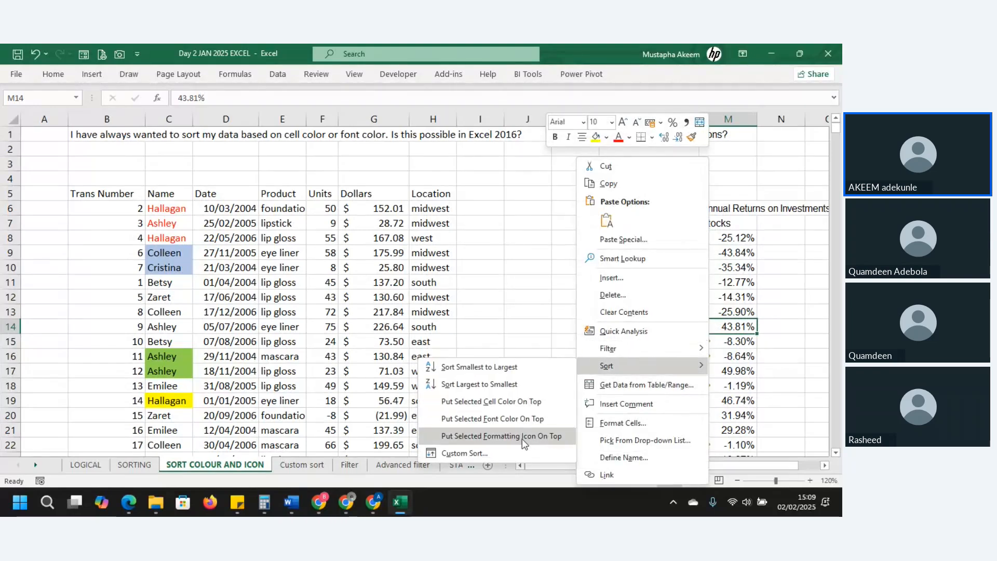
{"action": "left_click", "coordinate": [521, 440]}
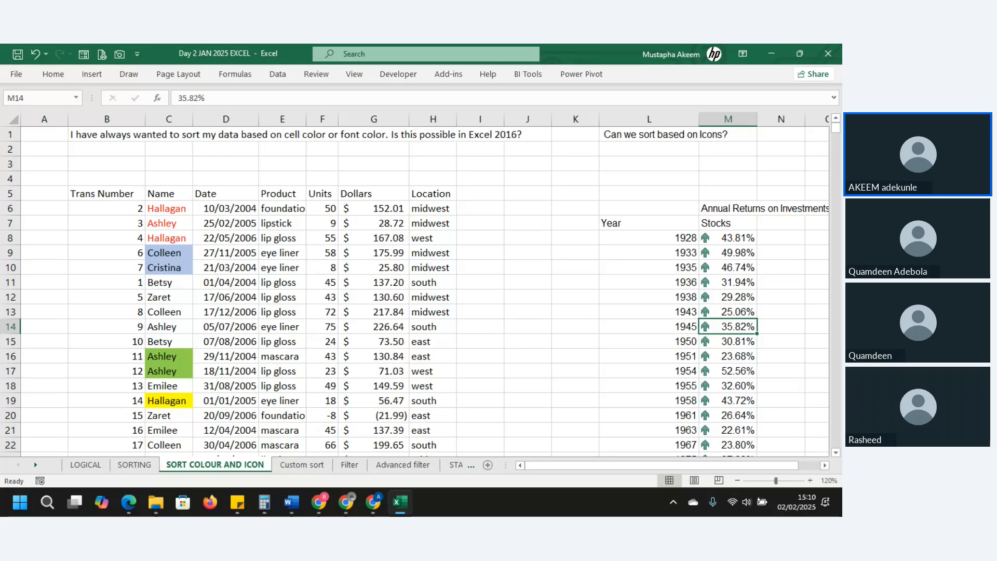
Look through the Stocks column to examine the order of the green, red and yellow icon groups.
{"action": "left_click", "coordinate": [738, 282]}
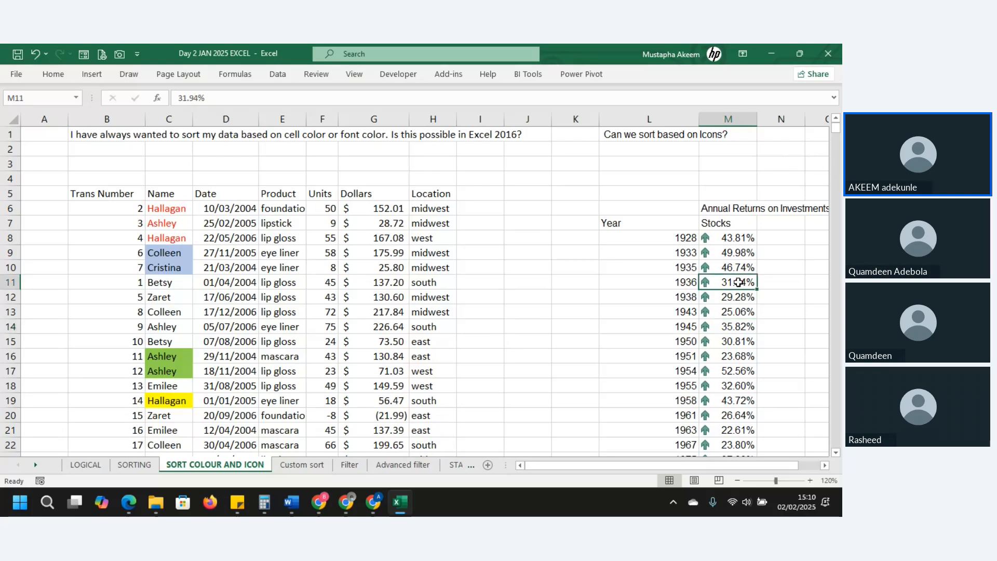
{"action": "key", "text": "Down"}
{"action": "key", "text": "Down"}
{"action": "key", "text": "Down"}
{"action": "key", "text": "Down"}
{"action": "key", "text": "Down"}
{"action": "key", "text": "Down"}
{"action": "key", "text": "Down"}
{"action": "key", "text": "Down"}
{"action": "key", "text": "Down"}
{"action": "key", "text": "Down"}
{"action": "key", "text": "Down"}
{"action": "key", "text": "Down"}
{"action": "key", "text": "Down"}
{"action": "key", "text": "Down"}
{"action": "key", "text": "Down"}
{"action": "key", "text": "Down"}
{"action": "key", "text": "Down"}
{"action": "key", "text": "Down"}
{"action": "key", "text": "Down"}
{"action": "key", "text": "Down"}
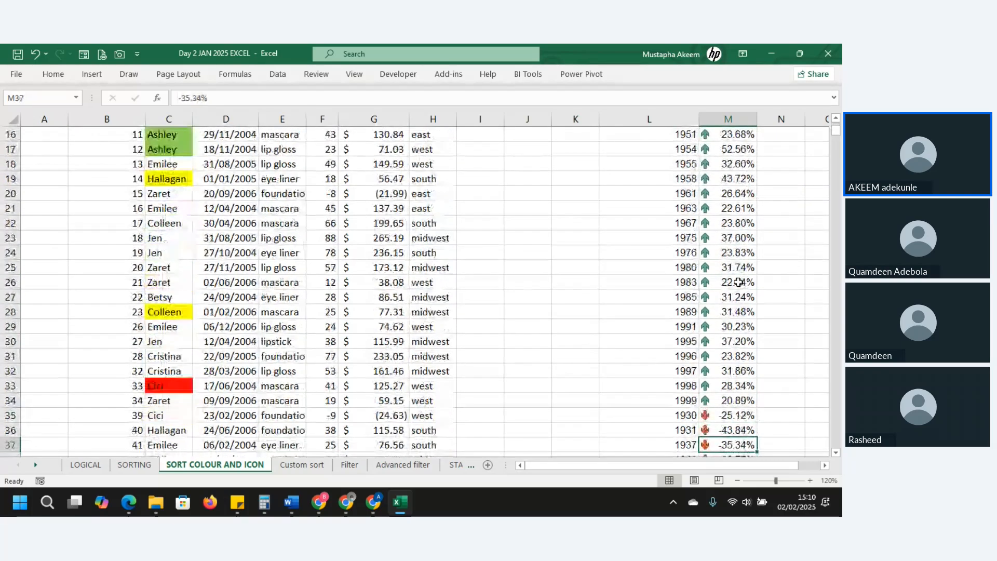
{"action": "key", "text": "Down"}
{"action": "key", "text": "Down"}
{"action": "key", "text": "Down"}
{"action": "key", "text": "Down"}
{"action": "key", "text": "Down"}
{"action": "key", "text": "Down"}
{"action": "key", "text": "Down"}
{"action": "key", "text": "Down"}
{"action": "key", "text": "Down"}
{"action": "key", "text": "Down"}
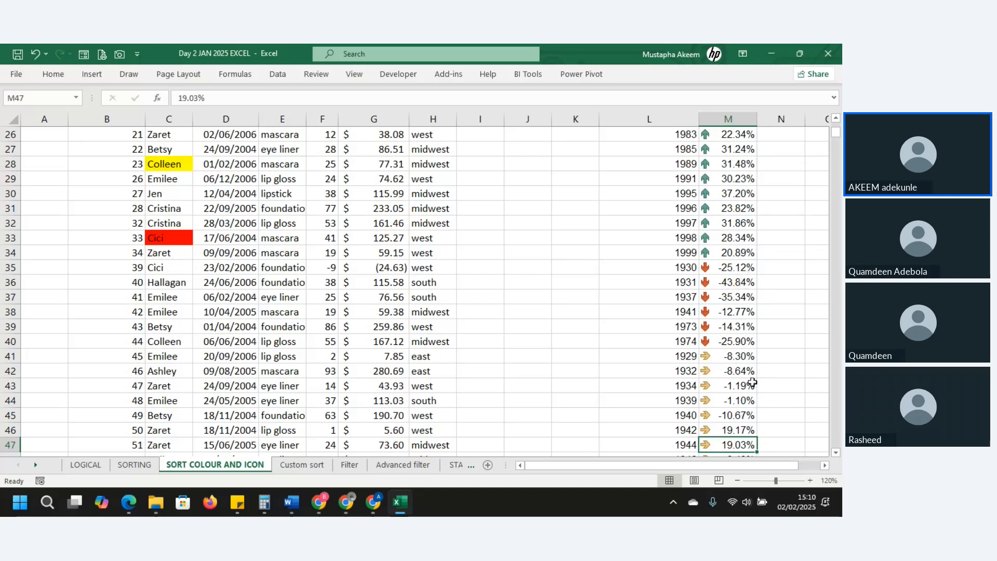
{"action": "left_click", "coordinate": [705, 385]}
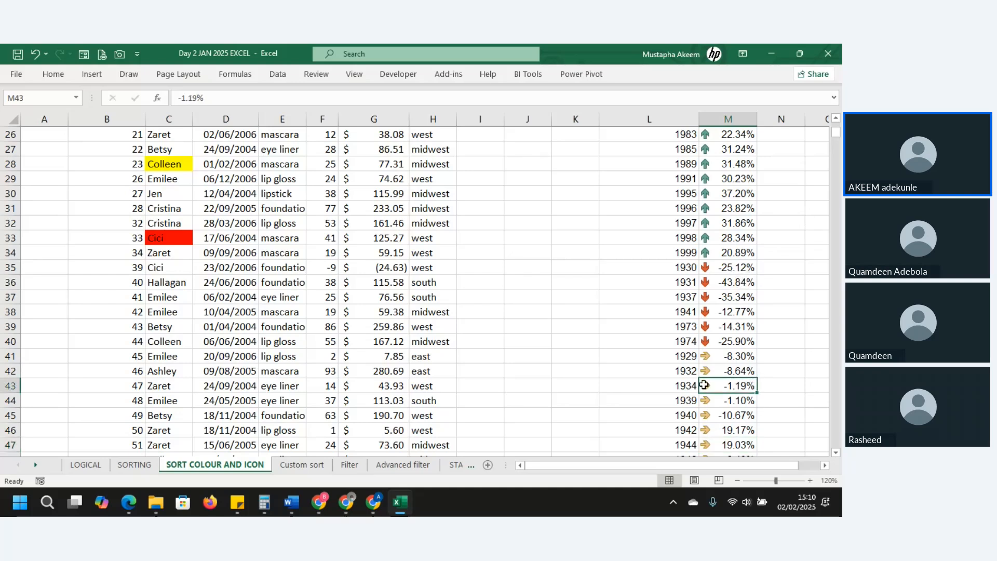
{"action": "key", "text": "Up"}
{"action": "key", "text": "Up"}
{"action": "key", "text": "Up"}
{"action": "key", "text": "Up"}
{"action": "key", "text": "Down"}
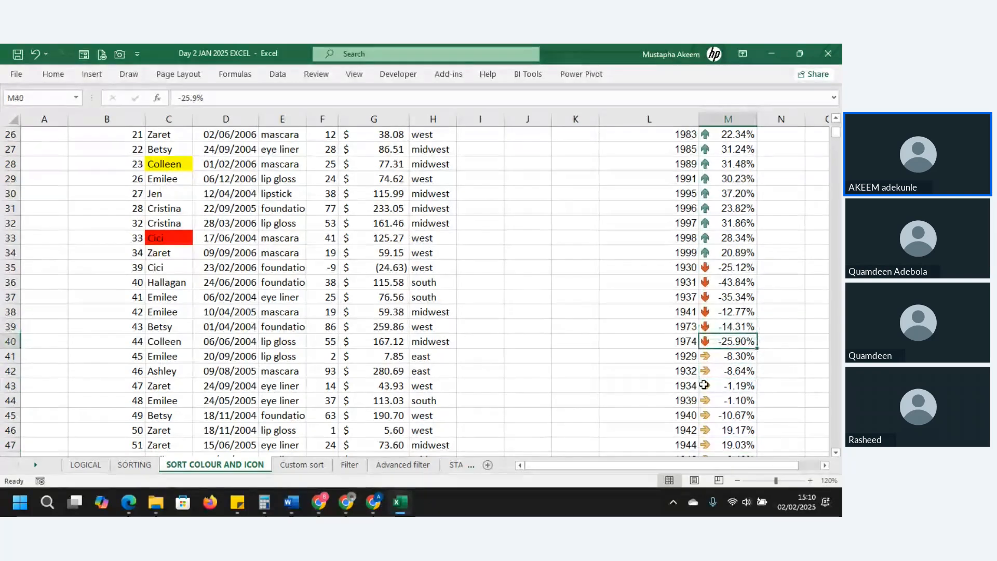
{"action": "key", "text": "Down"}
{"action": "key", "text": "Down"}
{"action": "key", "text": "Down"}
{"action": "key", "text": "Down"}
{"action": "key", "text": "Down"}
{"action": "key", "text": "Down"}
{"action": "key", "text": "Down"}
{"action": "key", "text": "Down"}
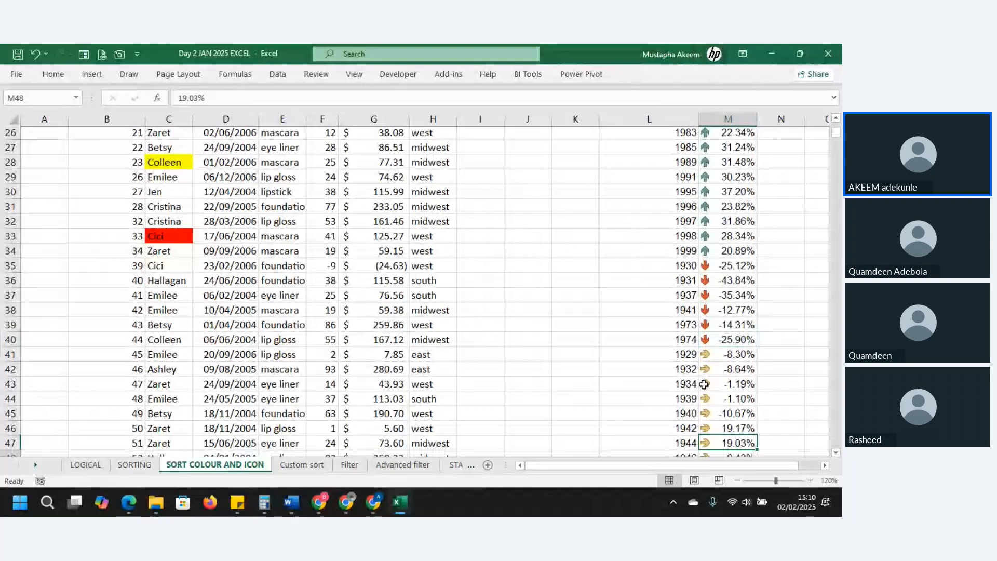
{"action": "key", "text": "Down"}
{"action": "key", "text": "Down"}
{"action": "key", "text": "Down"}
{"action": "key", "text": "Down"}
{"action": "key", "text": "Down"}
{"action": "key", "text": "Down"}
{"action": "key", "text": "Down"}
{"action": "key", "text": "Down"}
{"action": "key", "text": "Down"}
{"action": "key", "text": "Down"}
{"action": "key", "text": "Down"}
{"action": "key", "text": "Down"}
{"action": "key", "text": "Down"}
{"action": "key", "text": "Down"}
{"action": "key", "text": "Down"}
{"action": "key", "text": "Down"}
{"action": "key", "text": "Down"}
{"action": "key", "text": "Down"}
{"action": "key", "text": "Down"}
{"action": "key", "text": "Down"}
{"action": "key", "text": "Down"}
{"action": "key", "text": "Down"}
{"action": "key", "text": "Down"}
{"action": "key", "text": "Down"}
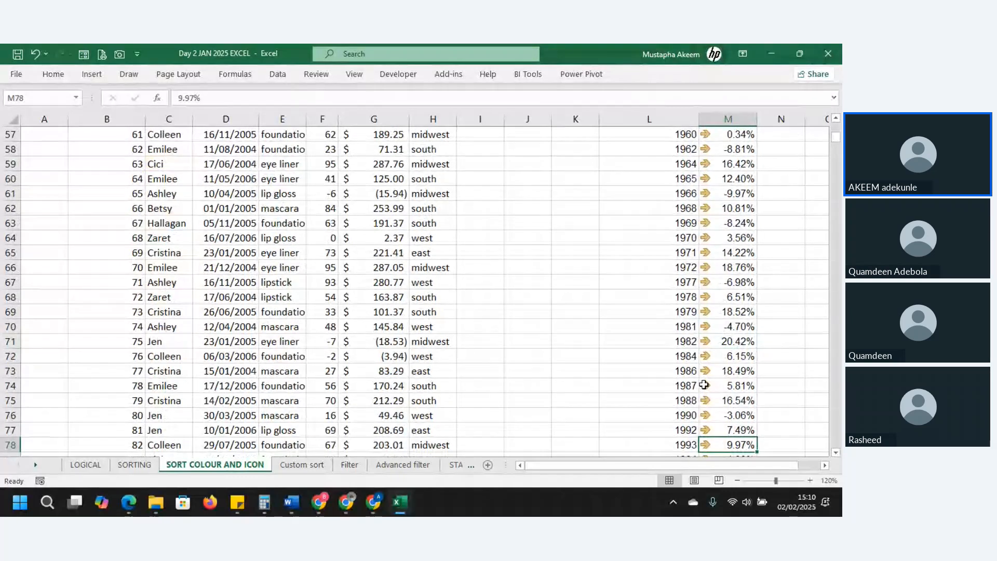
{"action": "key", "text": "Up"}
{"action": "key", "text": "Up"}
{"action": "key", "text": "Up"}
{"action": "key", "text": "Up"}
{"action": "key", "text": "Up"}
{"action": "key", "text": "Up"}
{"action": "key", "text": "Up"}
{"action": "key", "text": "Up"}
{"action": "key", "text": "Up"}
{"action": "key", "text": "Up"}
{"action": "key", "text": "Up"}
{"action": "key", "text": "Up"}
{"action": "key", "text": "Up"}
{"action": "key", "text": "Up"}
{"action": "key", "text": "Up"}
{"action": "key", "text": "Up"}
{"action": "key", "text": "Up"}
{"action": "key", "text": "Up"}
{"action": "key", "text": "Up"}
{"action": "key", "text": "Up"}
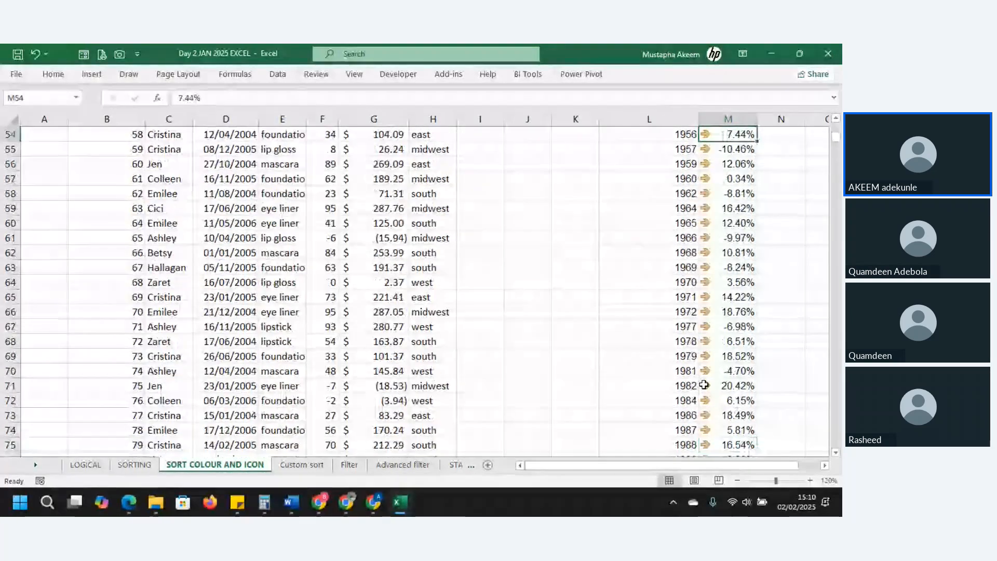
{"action": "key", "text": "Up"}
{"action": "key", "text": "Up"}
{"action": "key", "text": "Up"}
{"action": "key", "text": "Up"}
{"action": "key", "text": "Up"}
{"action": "key", "text": "Up"}
{"action": "key", "text": "Up"}
{"action": "key", "text": "Up"}
{"action": "key", "text": "Up"}
{"action": "key", "text": "Up"}
{"action": "key", "text": "Up"}
{"action": "key", "text": "Up"}
{"action": "key", "text": "Up"}
{"action": "key", "text": "Up"}
{"action": "key", "text": "Up"}
{"action": "key", "text": "Up"}
{"action": "key", "text": "Up"}
{"action": "key", "text": "Up"}
{"action": "key", "text": "Up"}
{"action": "key", "text": "Up"}
{"action": "key", "text": "Up"}
{"action": "key", "text": "Up"}
{"action": "key", "text": "Up"}
{"action": "key", "text": "Up"}
{"action": "key", "text": "Up"}
{"action": "key", "text": "Up"}
{"action": "key", "text": "Up"}
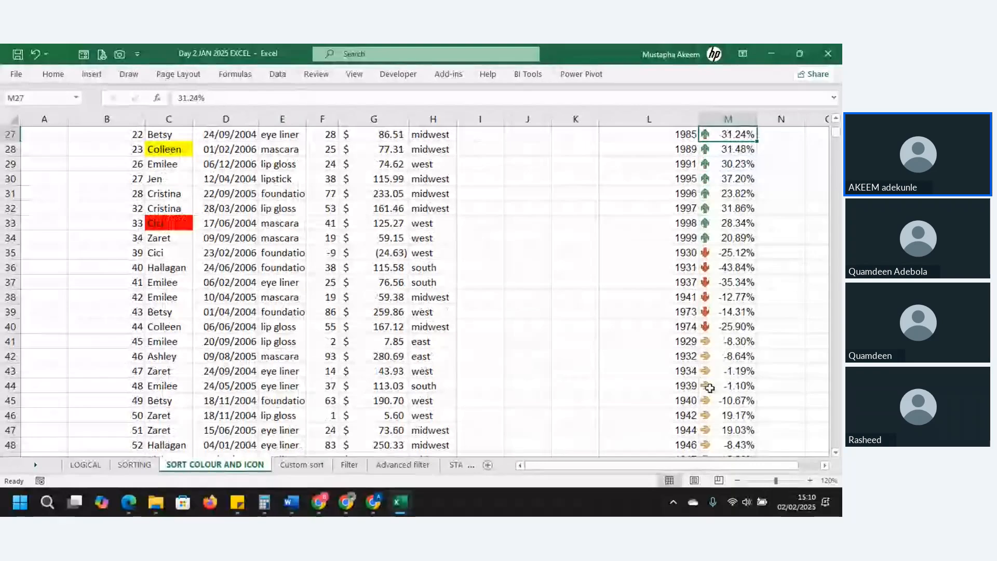
Apply a custom sort on the Stocks conditional formatting icon: green up arrow on top, with an added level for the yellow sideways arrow on top.
{"action": "right_click", "coordinate": [726, 206]}
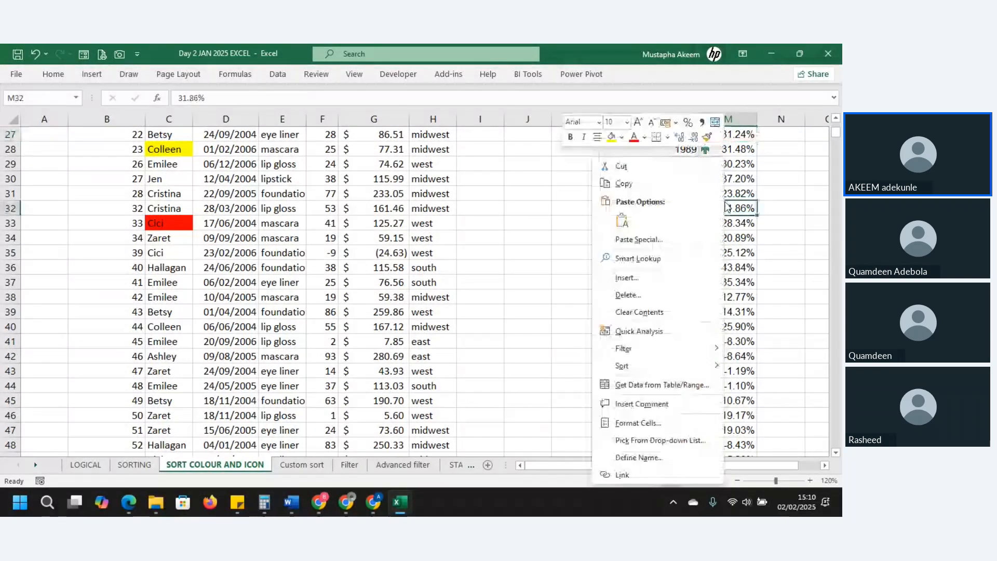
{"action": "mouse_move", "coordinate": [637, 365]}
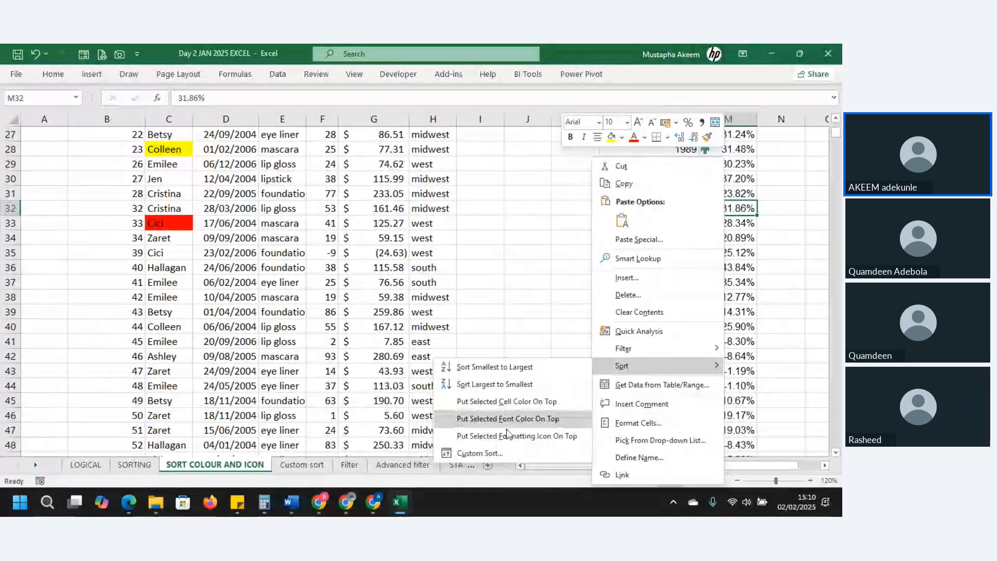
{"action": "left_click", "coordinate": [476, 453]}
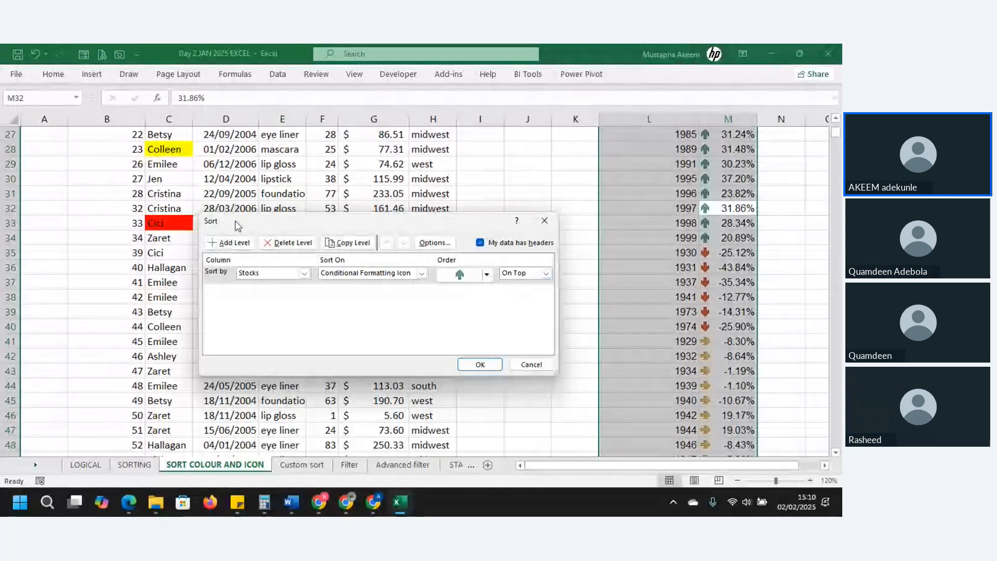
{"action": "left_click", "coordinate": [232, 243]}
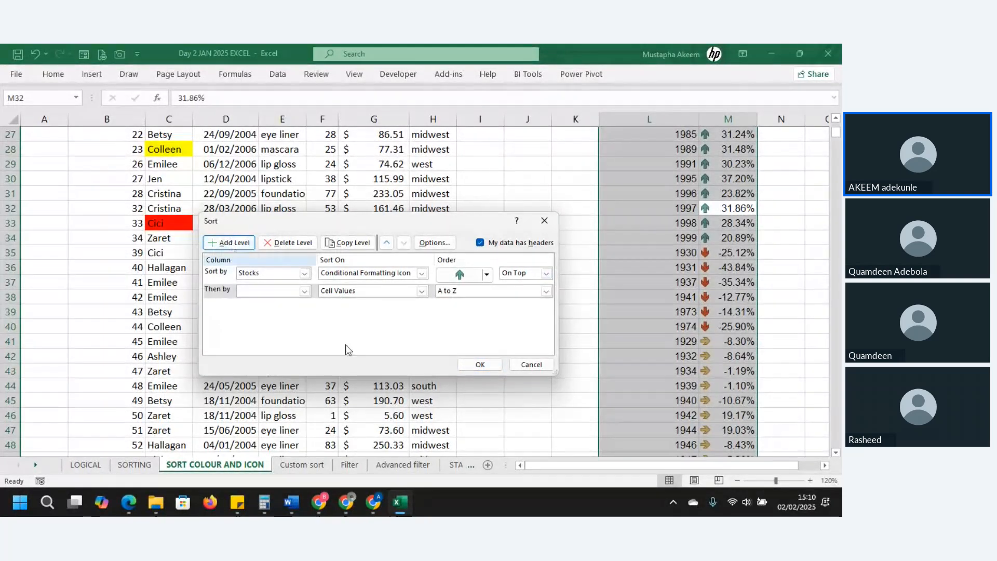
{"action": "left_click", "coordinate": [306, 292]}
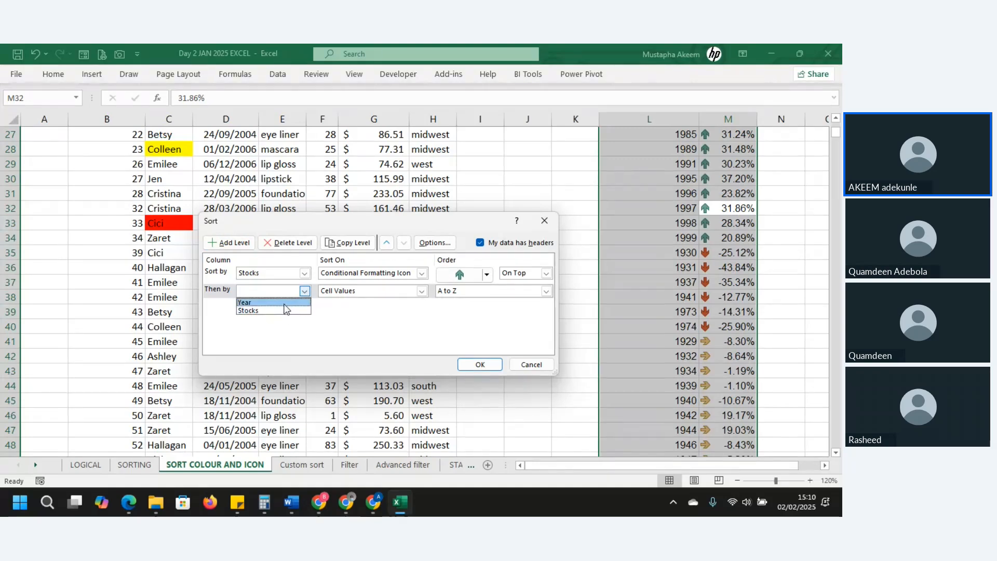
{"action": "left_click", "coordinate": [285, 311]}
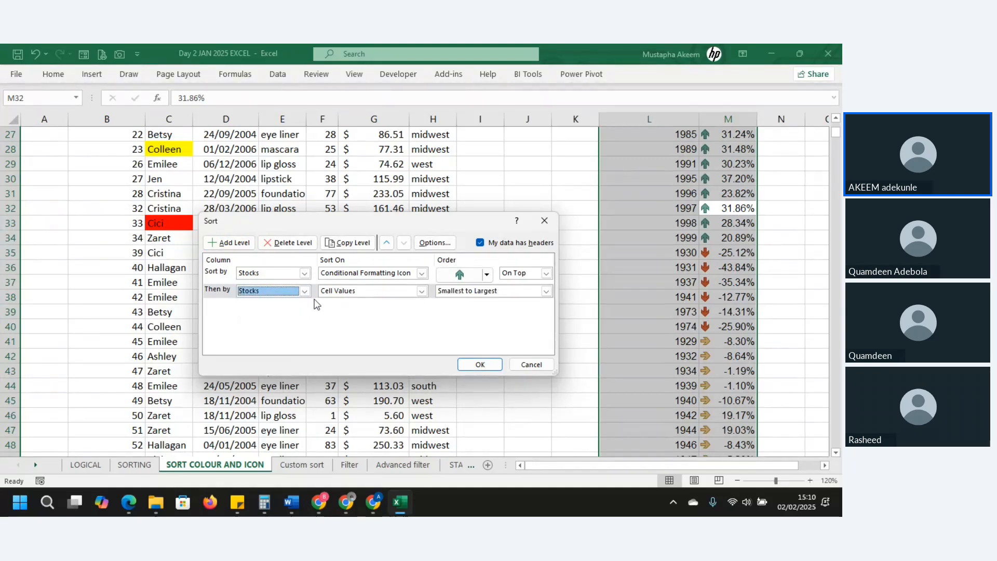
{"action": "left_click", "coordinate": [422, 292]}
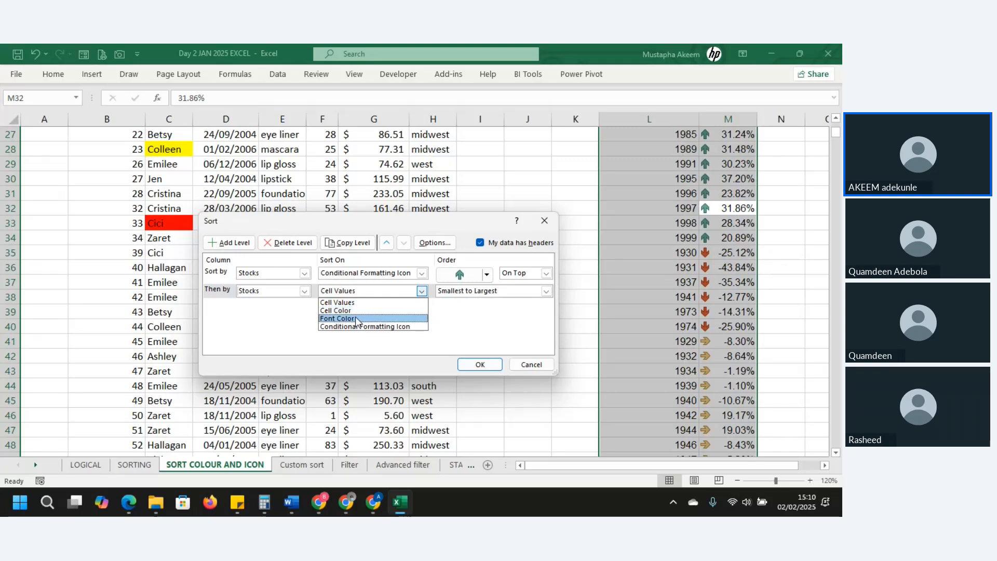
{"action": "left_click", "coordinate": [363, 327]}
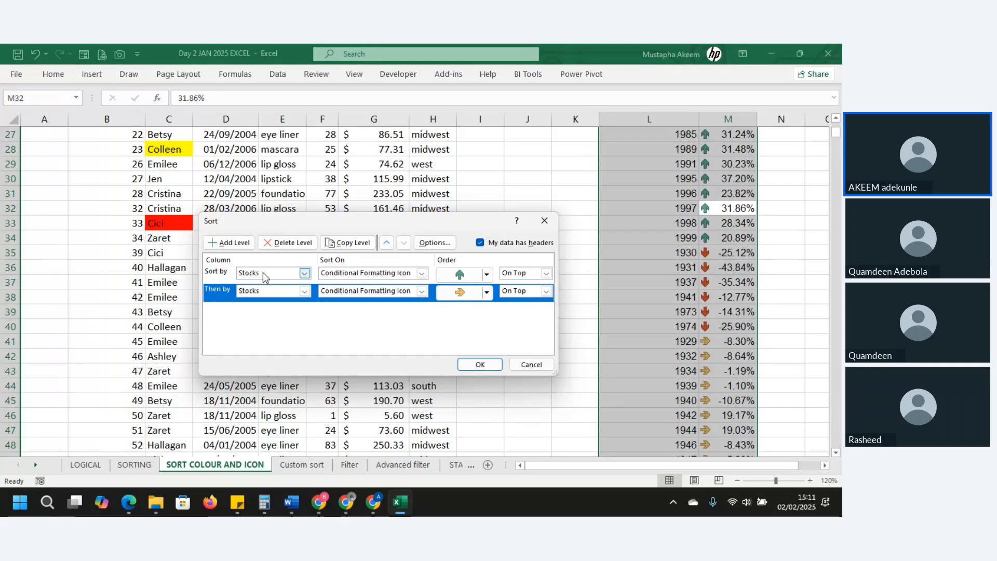
{"action": "left_click", "coordinate": [477, 365]}
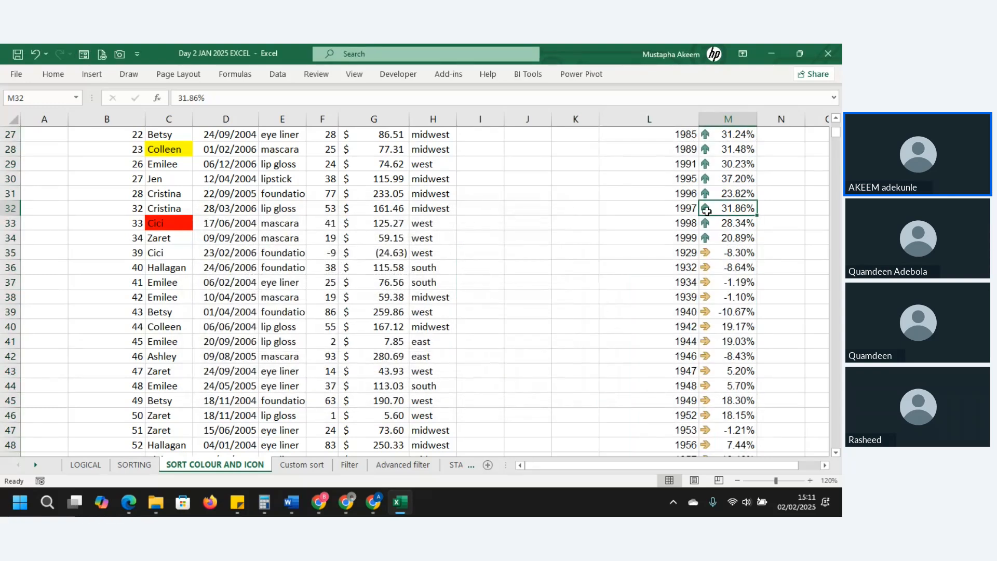
Look through the sorted Stocks column to examine the sequence of green, yellow and red icon groups.
{"action": "key", "text": "Down"}
{"action": "key", "text": "Down"}
{"action": "key", "text": "Down"}
{"action": "key", "text": "Down"}
{"action": "key", "text": "Down"}
{"action": "key", "text": "Down"}
{"action": "key", "text": "Down"}
{"action": "key", "text": "Down"}
{"action": "key", "text": "Down"}
{"action": "key", "text": "Down"}
{"action": "key", "text": "Down"}
{"action": "key", "text": "Down"}
{"action": "key", "text": "Down"}
{"action": "key", "text": "Down"}
{"action": "key", "text": "Down"}
{"action": "key", "text": "Down"}
{"action": "key", "text": "Down"}
{"action": "key", "text": "Down"}
{"action": "key", "text": "Down"}
{"action": "key", "text": "Down"}
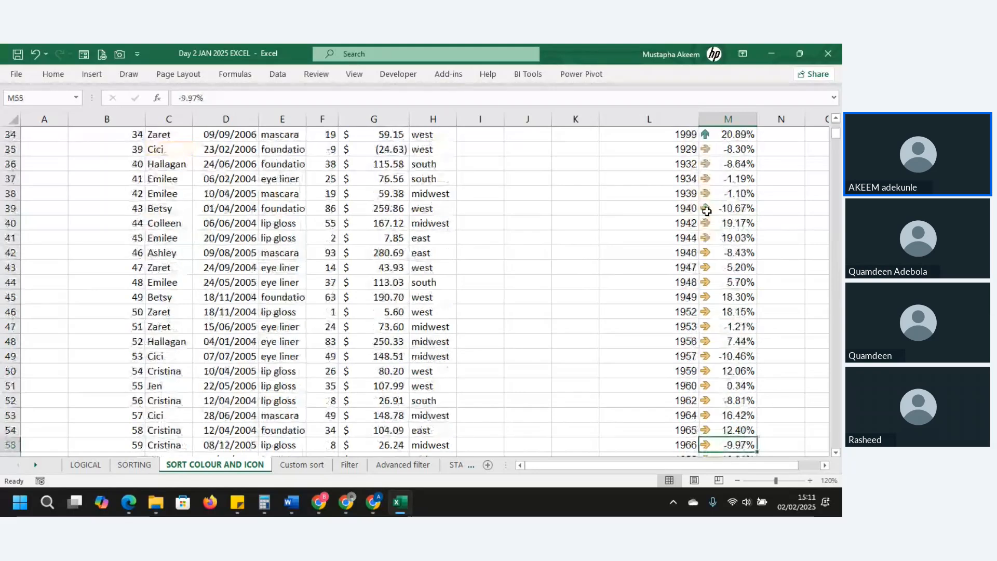
{"action": "key", "text": "Down"}
{"action": "key", "text": "Down"}
{"action": "key", "text": "Down"}
{"action": "key", "text": "Down"}
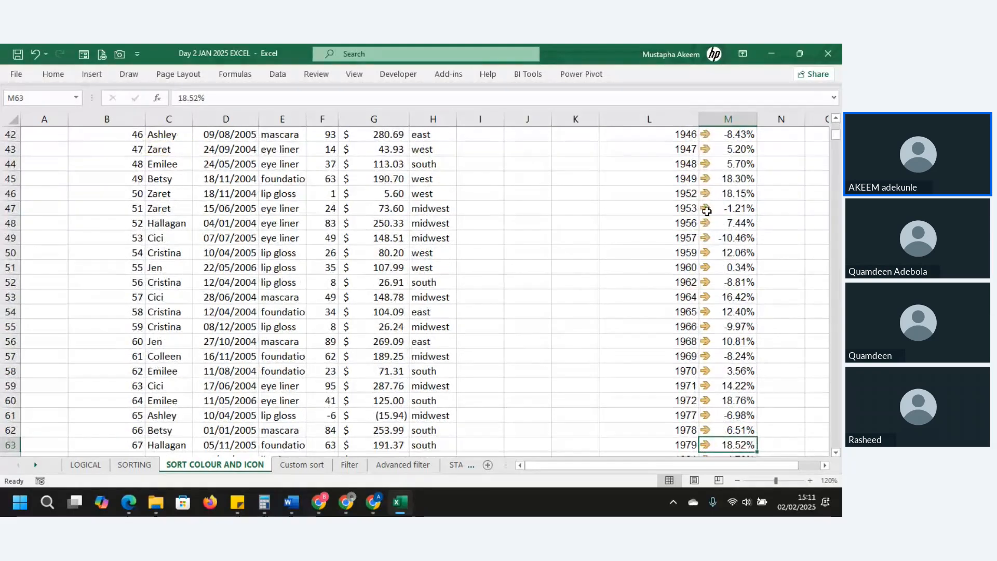
{"action": "key", "text": "Down"}
{"action": "key", "text": "Down"}
{"action": "key", "text": "Down"}
{"action": "key", "text": "Down"}
{"action": "key", "text": "Down"}
{"action": "key", "text": "Down"}
{"action": "key", "text": "Down"}
{"action": "key", "text": "Down"}
{"action": "key", "text": "Down"}
{"action": "key", "text": "Down"}
{"action": "key", "text": "Down"}
{"action": "key", "text": "Down"}
{"action": "key", "text": "Down"}
{"action": "key", "text": "Down"}
{"action": "key", "text": "Down"}
{"action": "key", "text": "Down"}
{"action": "key", "text": "Down"}
{"action": "key", "text": "Down"}
{"action": "key", "text": "Down"}
{"action": "key", "text": "Down"}
{"action": "key", "text": "Up"}
{"action": "key", "text": "Up"}
{"action": "key", "text": "Up"}
{"action": "key", "text": "Up"}
{"action": "key", "text": "Up"}
{"action": "key", "text": "Up"}
{"action": "key", "text": "Up"}
{"action": "key", "text": "Up"}
{"action": "key", "text": "Up"}
{"action": "key", "text": "Up"}
{"action": "key", "text": "Up"}
{"action": "key", "text": "Up"}
{"action": "key", "text": "Up"}
{"action": "key", "text": "Up"}
{"action": "key", "text": "Up"}
{"action": "key", "text": "Up"}
{"action": "key", "text": "Up"}
{"action": "key", "text": "Up"}
{"action": "key", "text": "Up"}
{"action": "key", "text": "Up"}
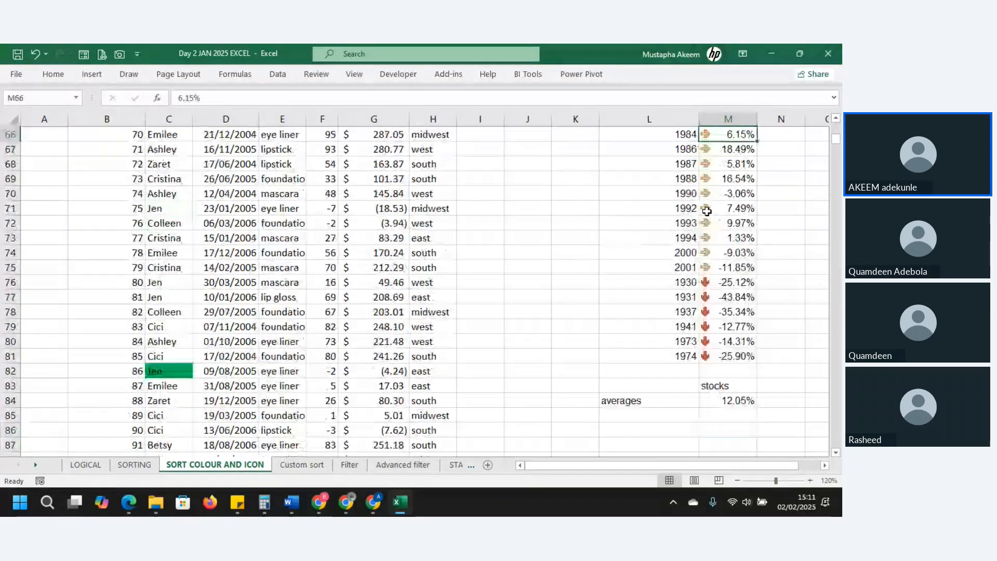
{"action": "key", "text": "Up"}
{"action": "key", "text": "Up"}
{"action": "key", "text": "Up"}
{"action": "key", "text": "Up"}
{"action": "key", "text": "Up"}
{"action": "key", "text": "Up"}
{"action": "key", "text": "Up"}
{"action": "key", "text": "Up"}
{"action": "key", "text": "Up"}
{"action": "key", "text": "Up"}
{"action": "key", "text": "Up"}
{"action": "key", "text": "Up"}
{"action": "key", "text": "Up"}
{"action": "key", "text": "Up"}
{"action": "key", "text": "Up"}
{"action": "key", "text": "Up"}
{"action": "key", "text": "Up"}
{"action": "key", "text": "Up"}
{"action": "key", "text": "Up"}
{"action": "key", "text": "Up"}
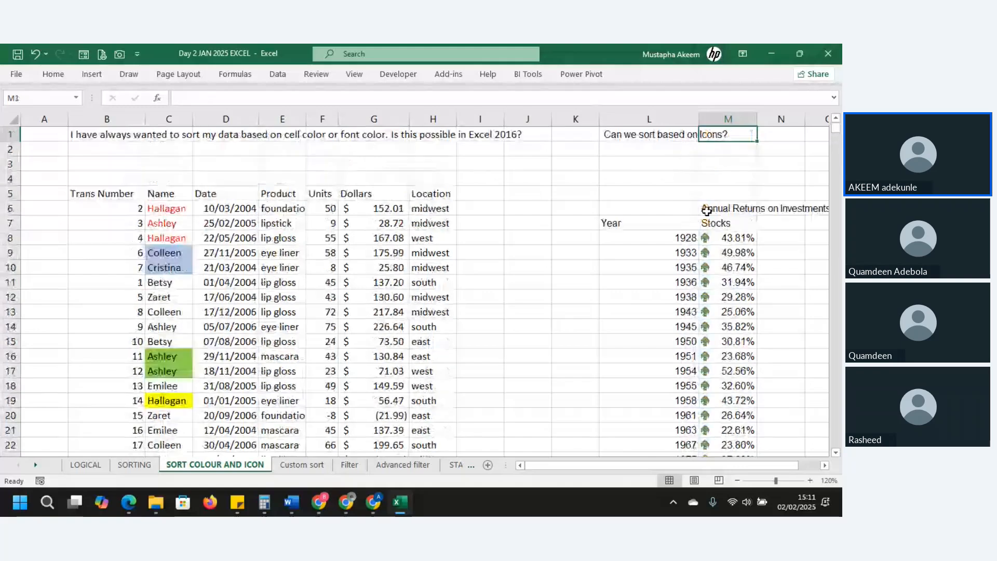
{"action": "key", "text": "Down"}
{"action": "key", "text": "Down"}
{"action": "key", "text": "Down"}
{"action": "key", "text": "Down"}
{"action": "key", "text": "Down"}
{"action": "key", "text": "Down"}
{"action": "key", "text": "Down"}
{"action": "key", "text": "Down"}
{"action": "key", "text": "Down"}
{"action": "key", "text": "Down"}
{"action": "key", "text": "Down"}
{"action": "key", "text": "Down"}
{"action": "key", "text": "Down"}
{"action": "key", "text": "Down"}
{"action": "key", "text": "Down"}
{"action": "key", "text": "Down"}
{"action": "key", "text": "Down"}
{"action": "key", "text": "Down"}
{"action": "key", "text": "Down"}
{"action": "key", "text": "Down"}
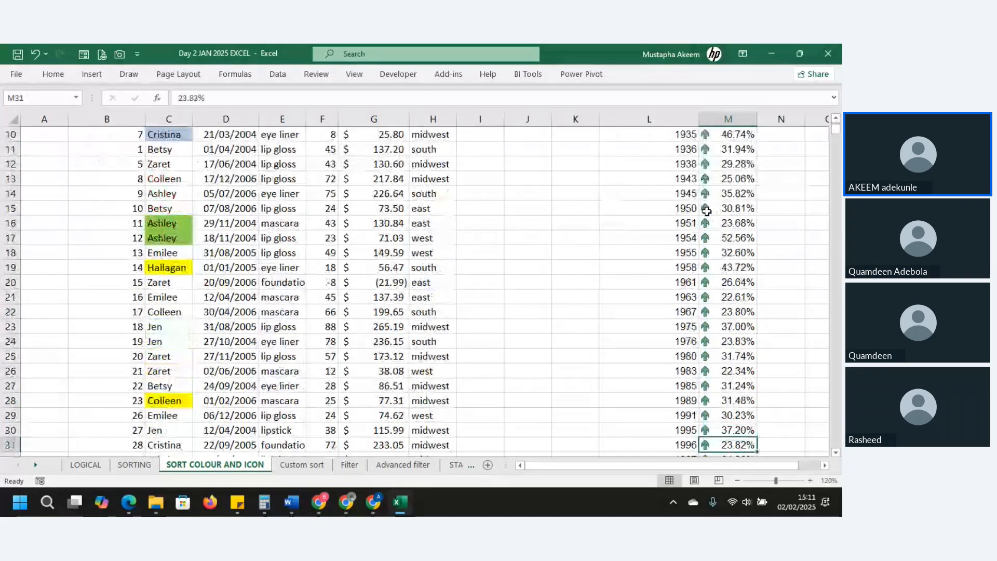
{"action": "key", "text": "Down"}
{"action": "key", "text": "Down"}
{"action": "key", "text": "Down"}
{"action": "key", "text": "Down"}
{"action": "key", "text": "Down"}
{"action": "key", "text": "Down"}
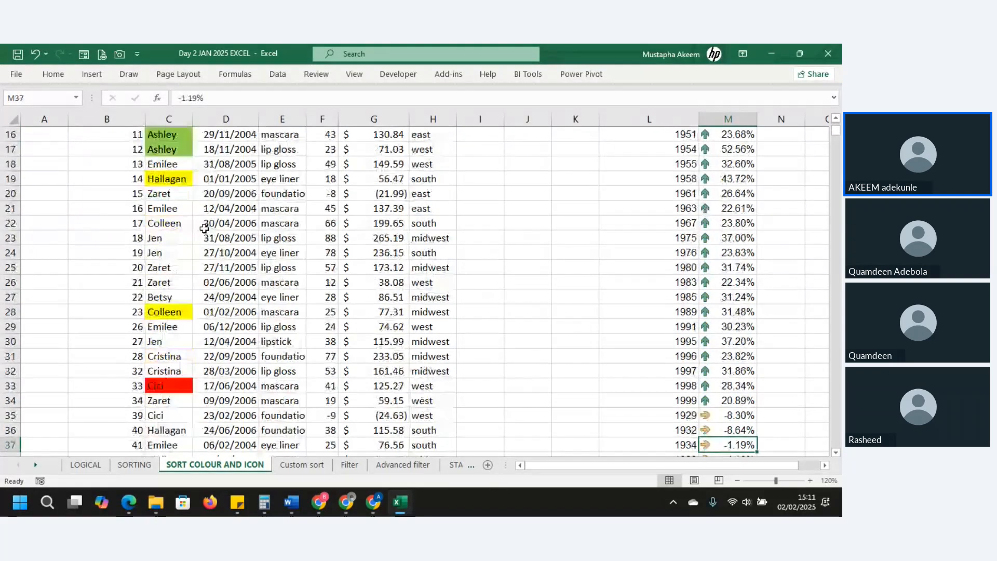
Start a custom sort of the transactions table with Name sorted on cell colour, dark green placed on bottom.
{"action": "left_click", "coordinate": [167, 179]}
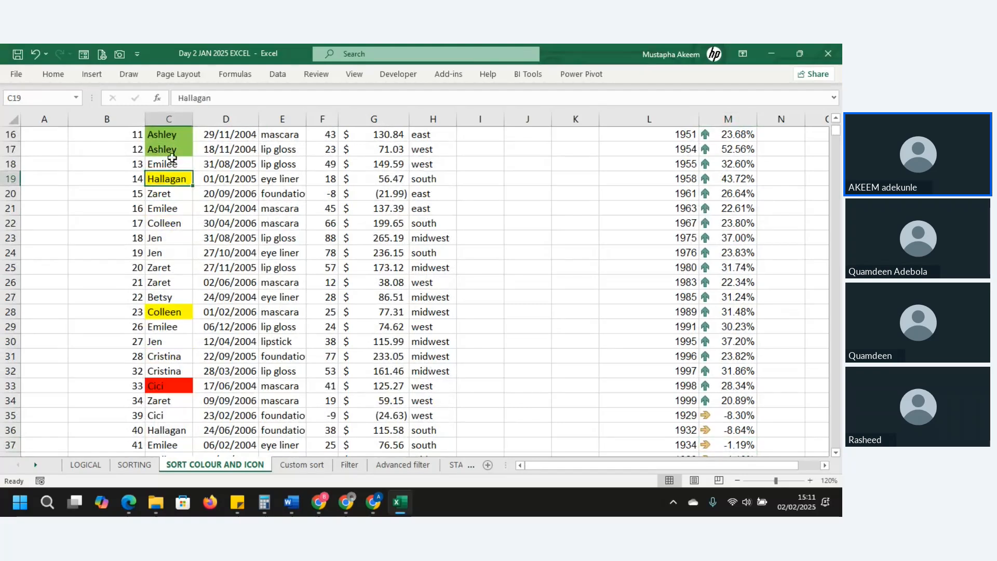
{"action": "left_click", "coordinate": [54, 74]}
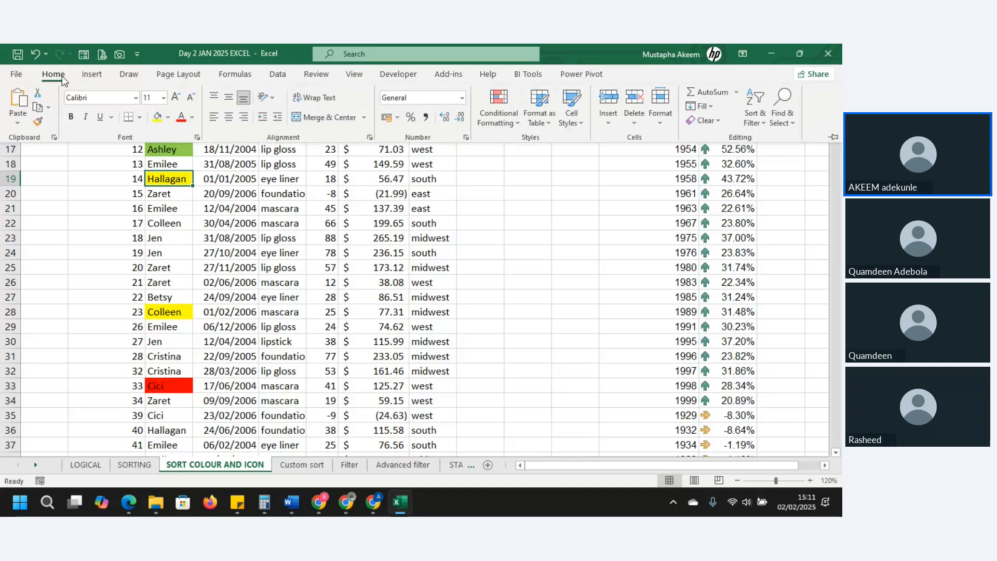
{"action": "left_click", "coordinate": [757, 111]}
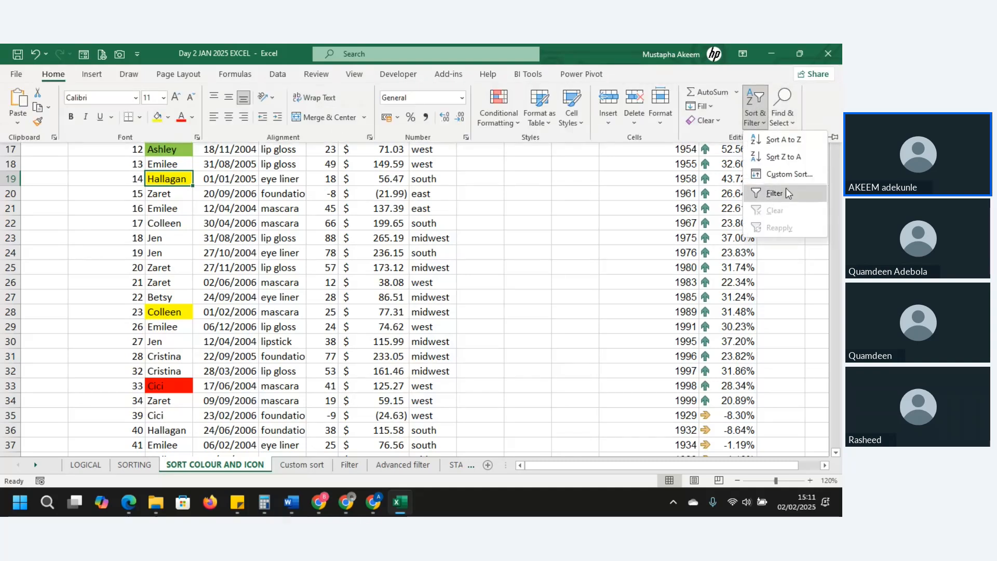
{"action": "left_click", "coordinate": [787, 174]}
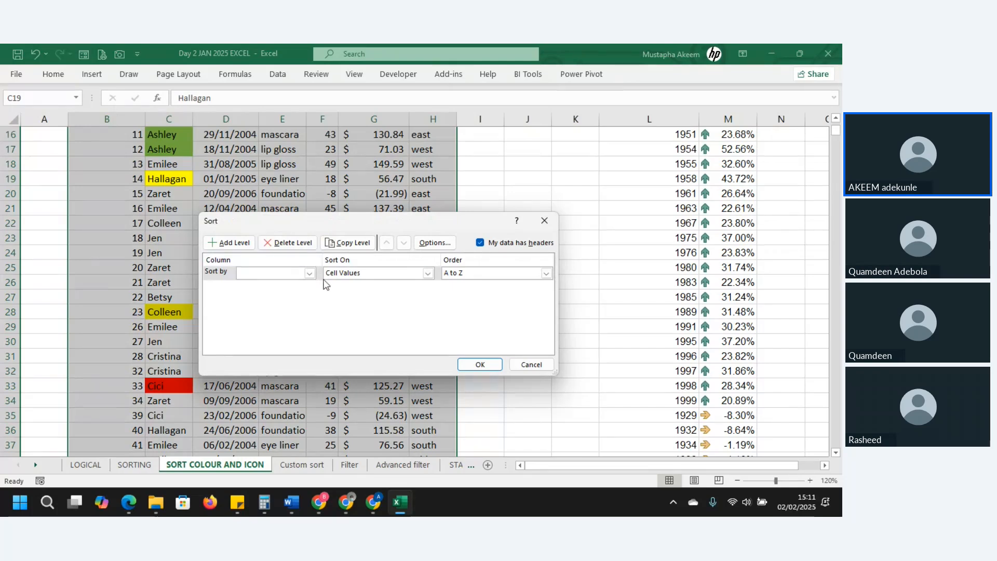
{"action": "left_click", "coordinate": [309, 274]}
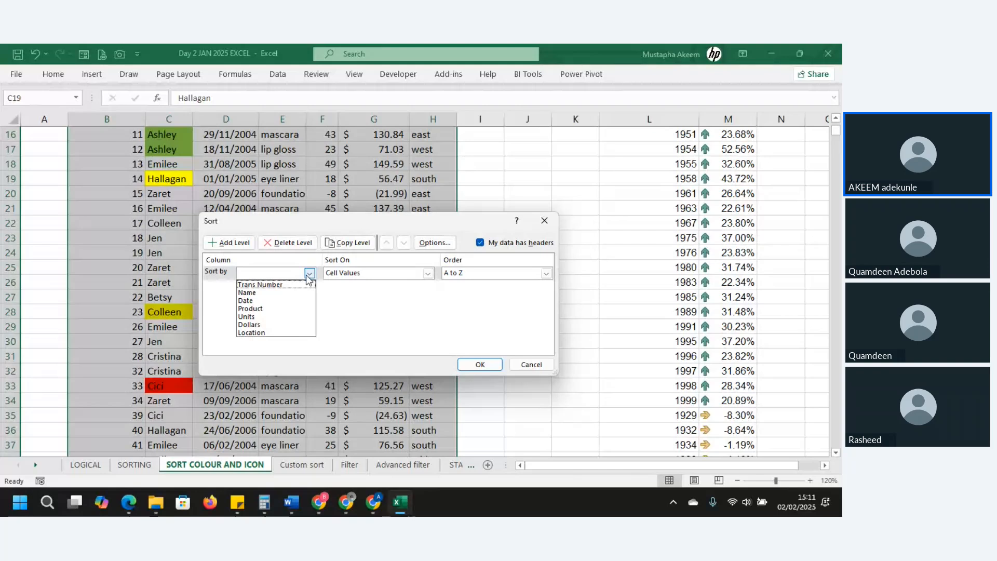
{"action": "left_click", "coordinate": [270, 293]}
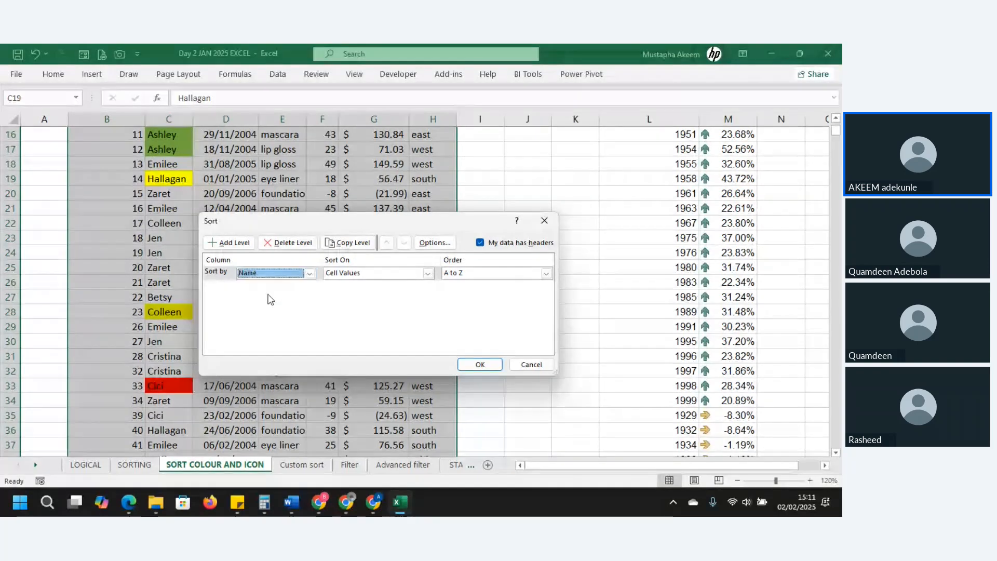
{"action": "left_click", "coordinate": [428, 273]}
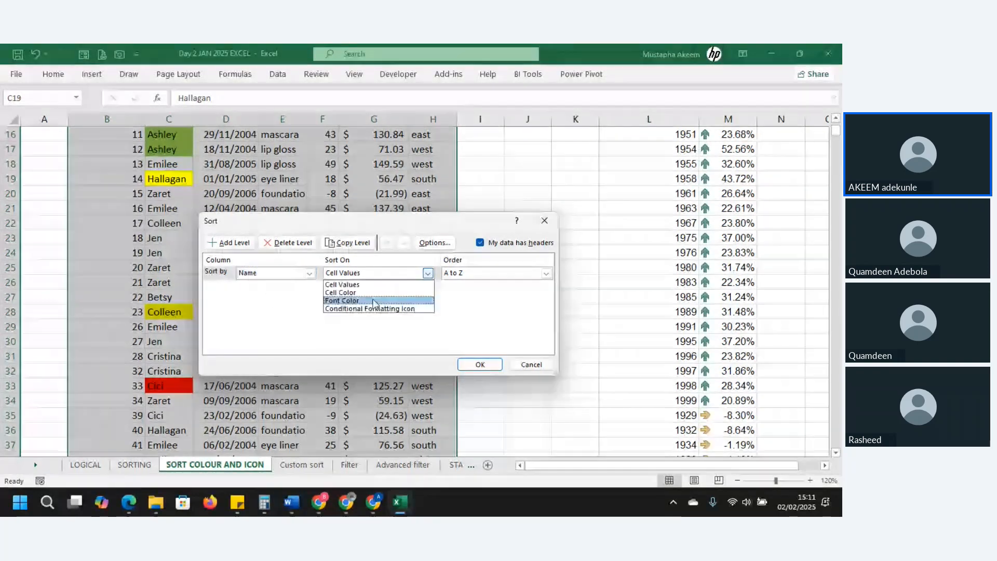
{"action": "left_click", "coordinate": [343, 292]}
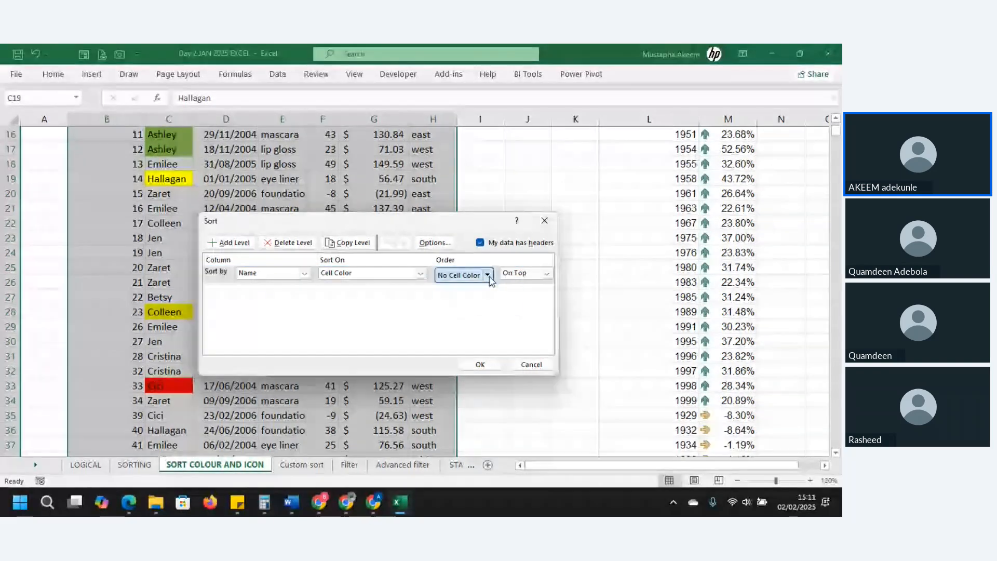
{"action": "left_click", "coordinate": [487, 275]}
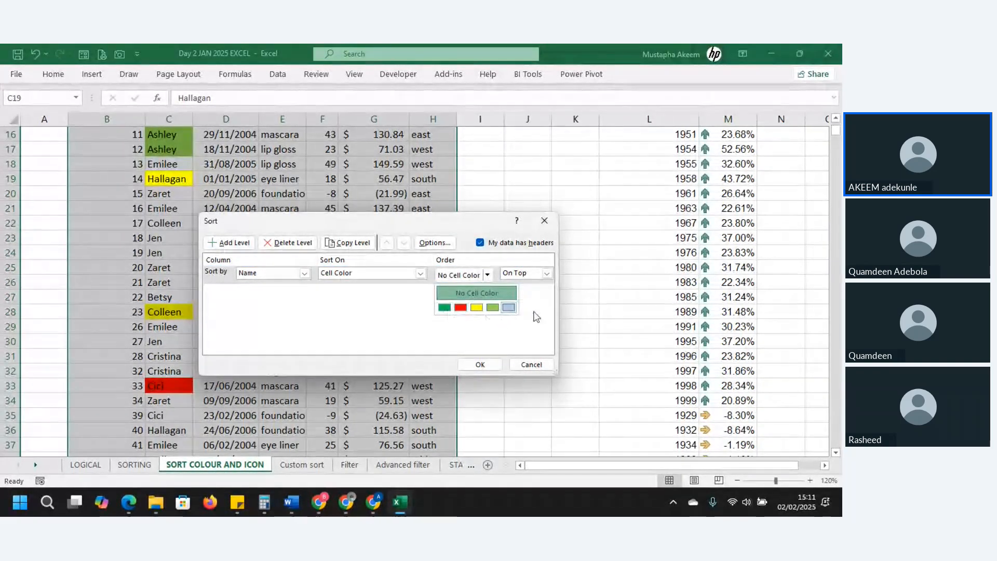
{"action": "left_click", "coordinate": [444, 308]}
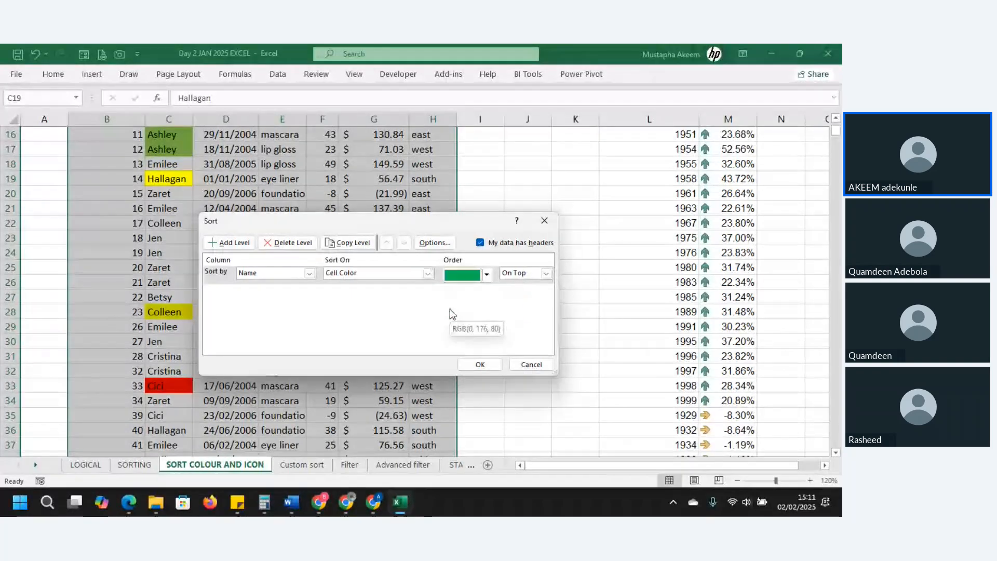
{"action": "left_click", "coordinate": [546, 273]}
{"action": "left_click", "coordinate": [534, 293]}
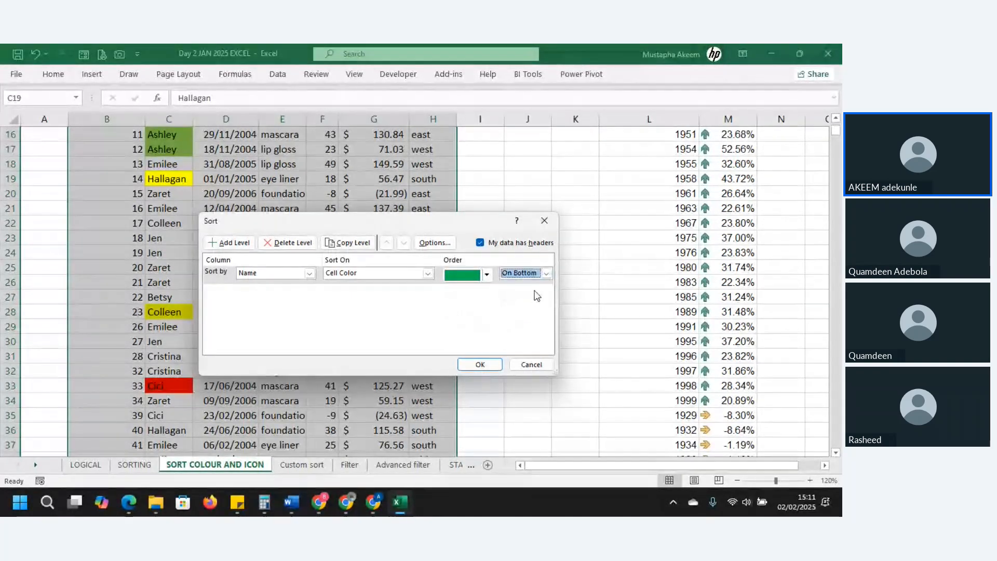
Add a second sort level for Name on cell colour, with light green placed on bottom.
{"action": "left_click", "coordinate": [236, 242]}
{"action": "left_click", "coordinate": [309, 291]}
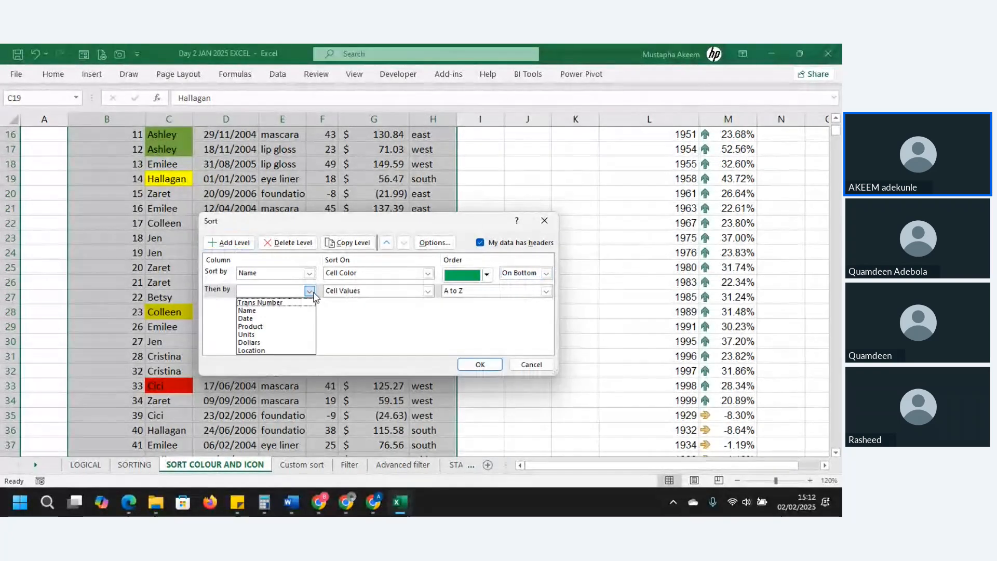
{"action": "left_click", "coordinate": [269, 311]}
{"action": "left_click", "coordinate": [427, 291]}
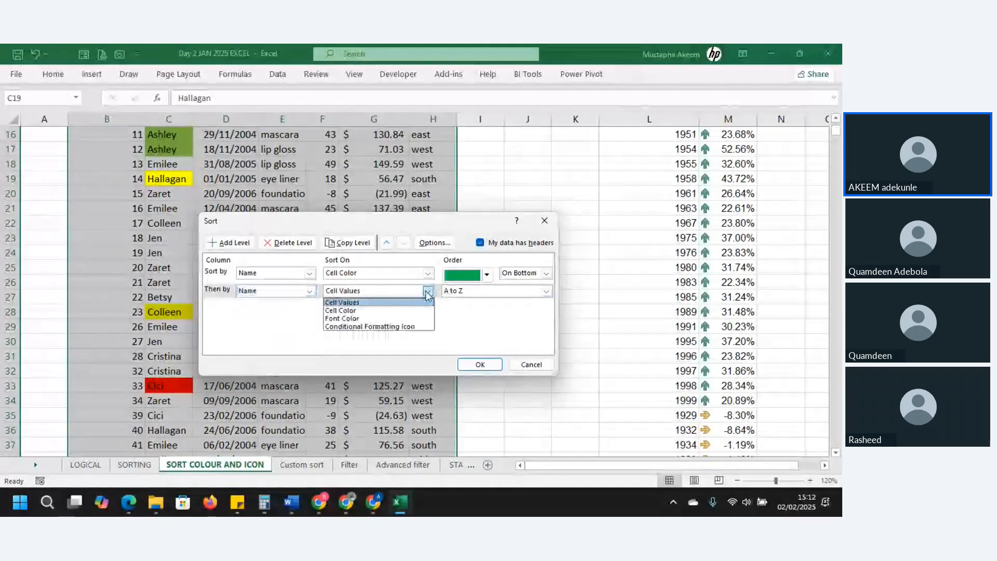
{"action": "left_click", "coordinate": [400, 310]}
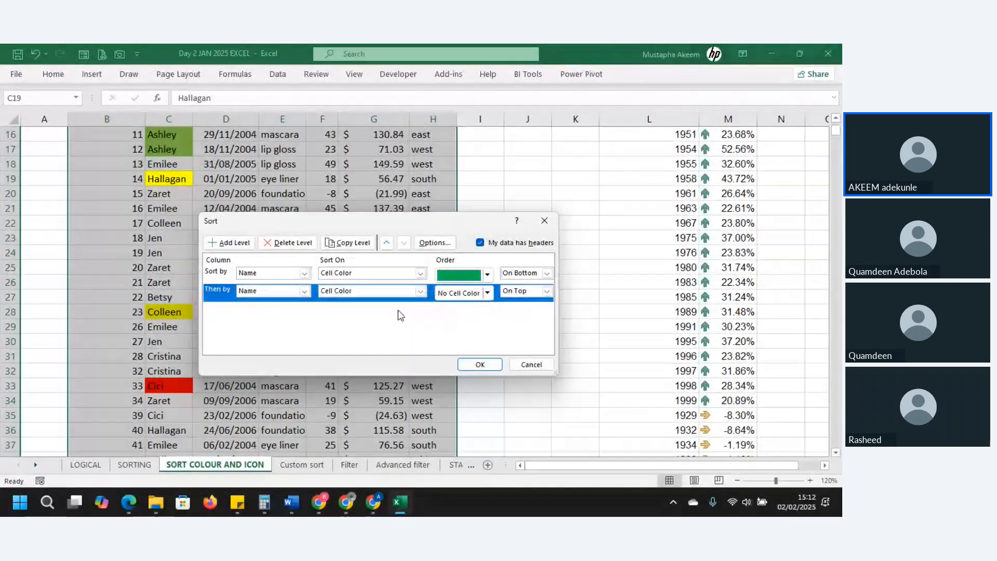
{"action": "left_click", "coordinate": [487, 293]}
{"action": "left_click", "coordinate": [476, 325]}
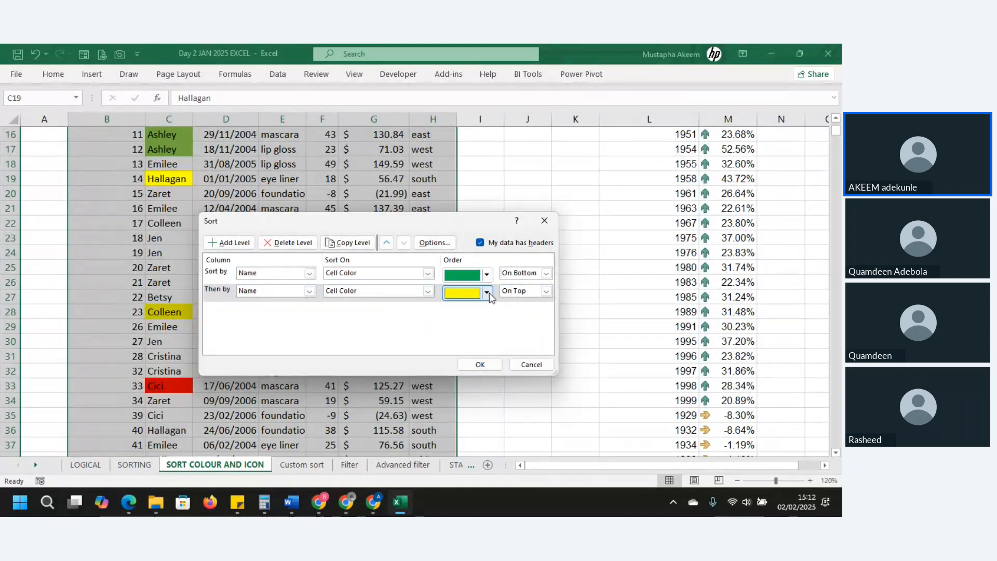
{"action": "left_click", "coordinate": [487, 291]}
{"action": "left_click", "coordinate": [500, 326]}
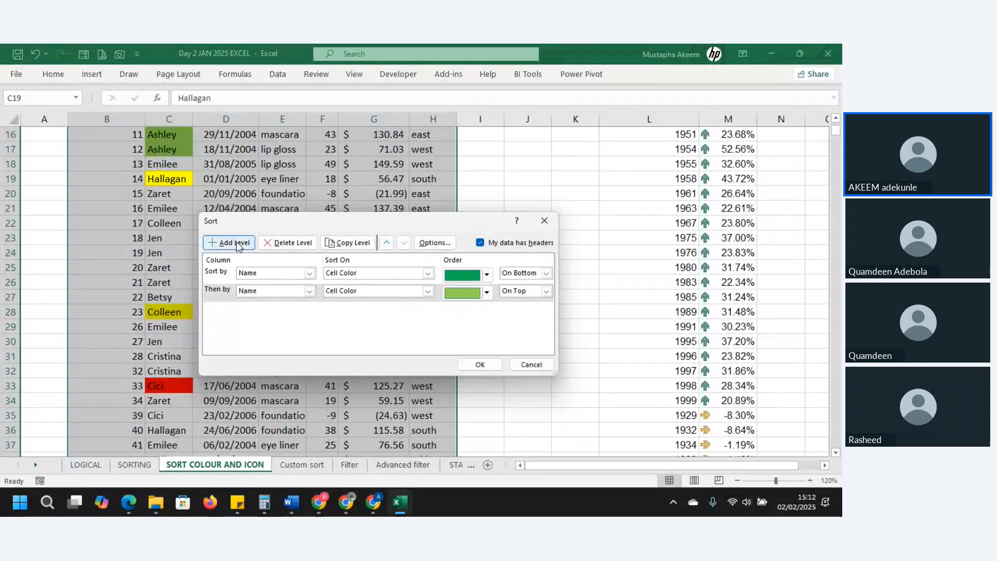
{"action": "left_click", "coordinate": [547, 292]}
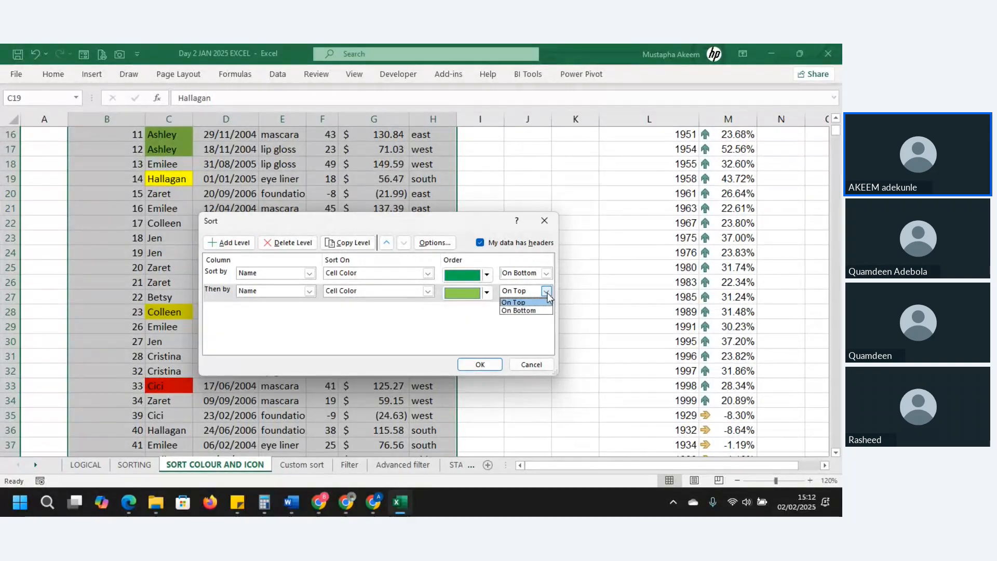
{"action": "left_click", "coordinate": [525, 310]}
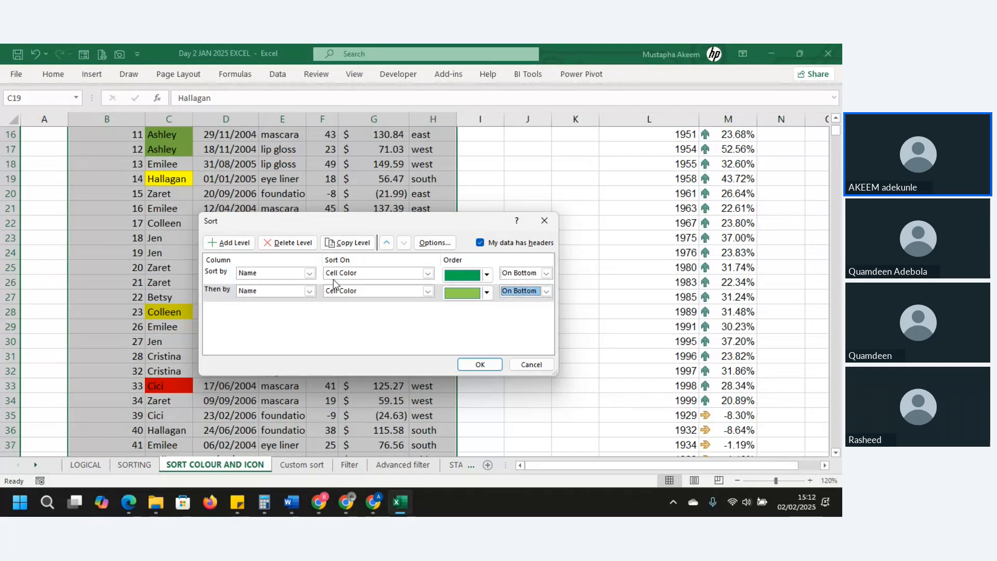
Add a third sort level for Name on cell colour, with yellow placed on top.
{"action": "left_click", "coordinate": [229, 242]}
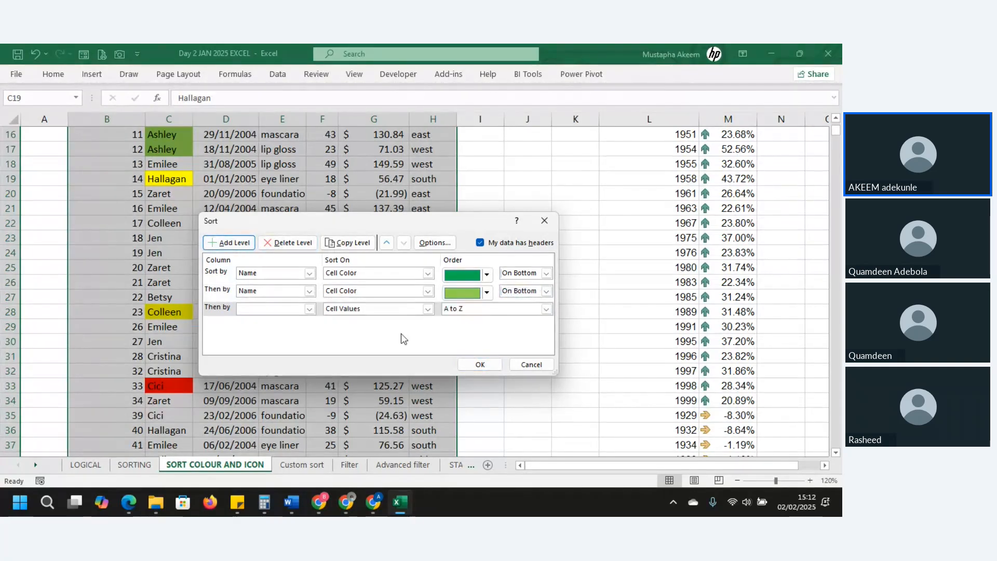
{"action": "left_click", "coordinate": [309, 310]}
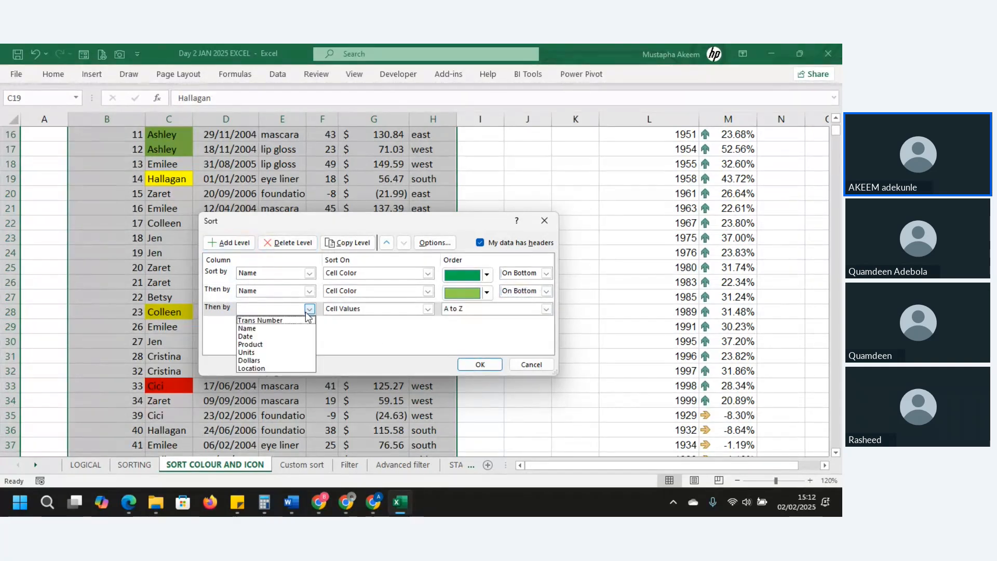
{"action": "left_click", "coordinate": [255, 328]}
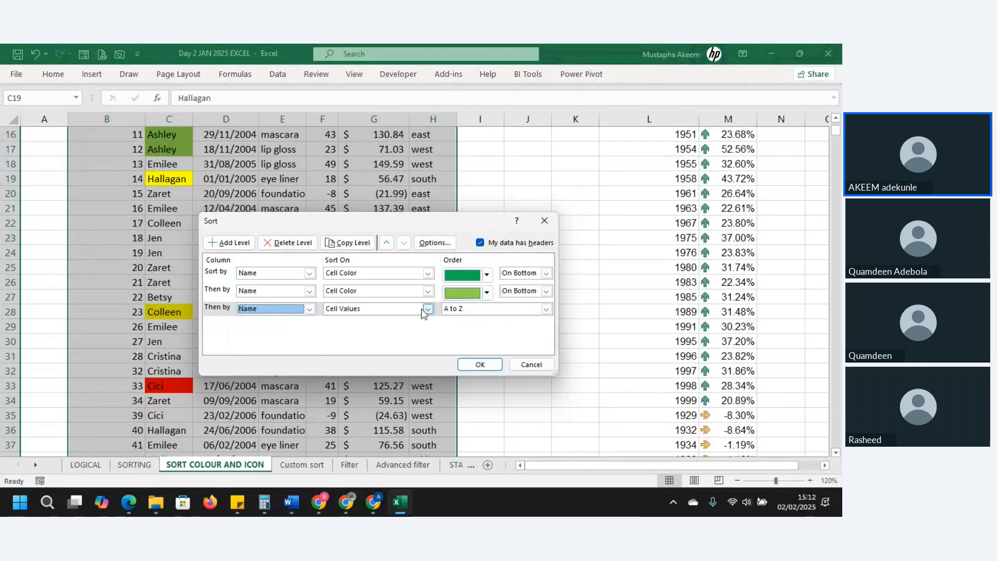
{"action": "left_click", "coordinate": [427, 309]}
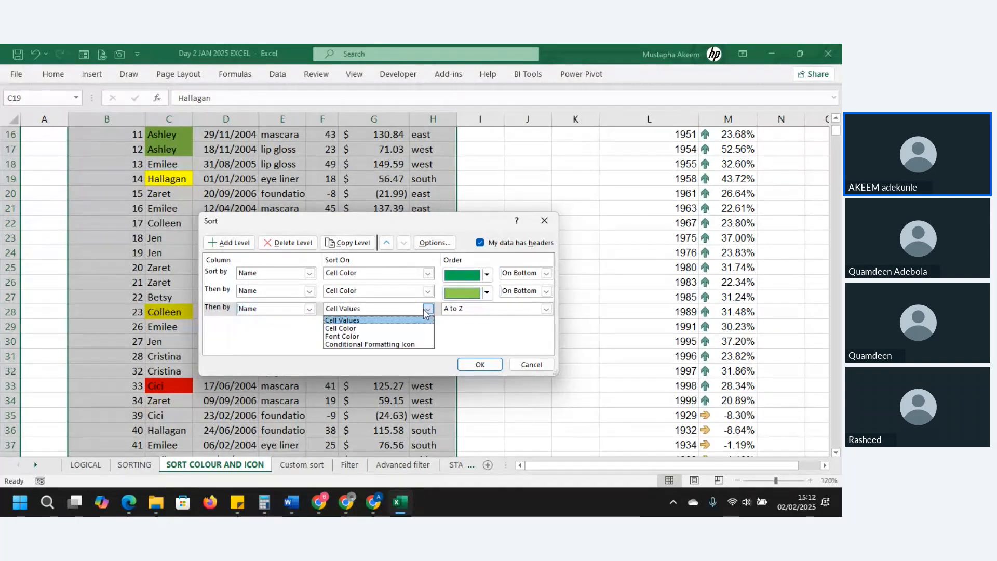
{"action": "left_click", "coordinate": [400, 328]}
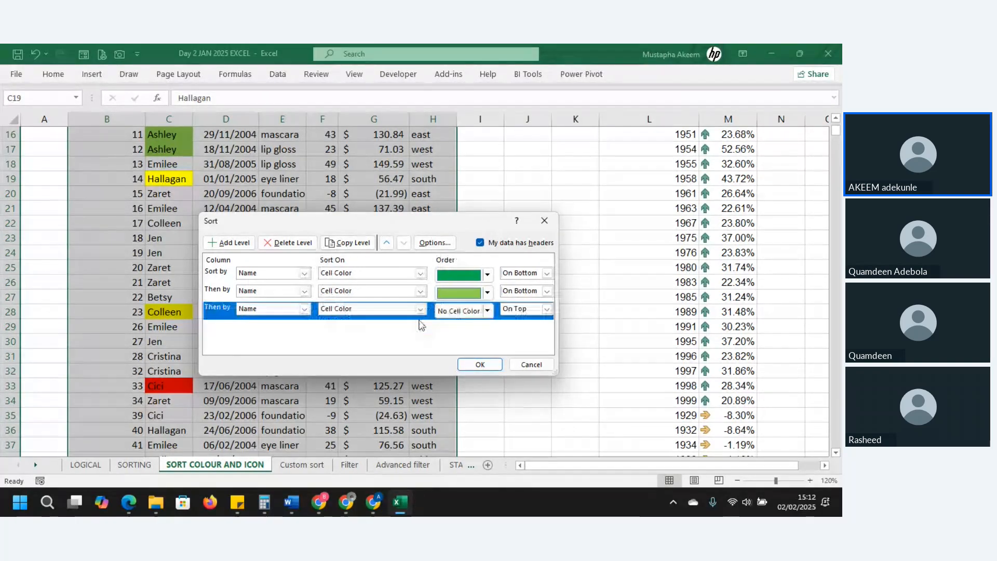
{"action": "left_click", "coordinate": [487, 311]}
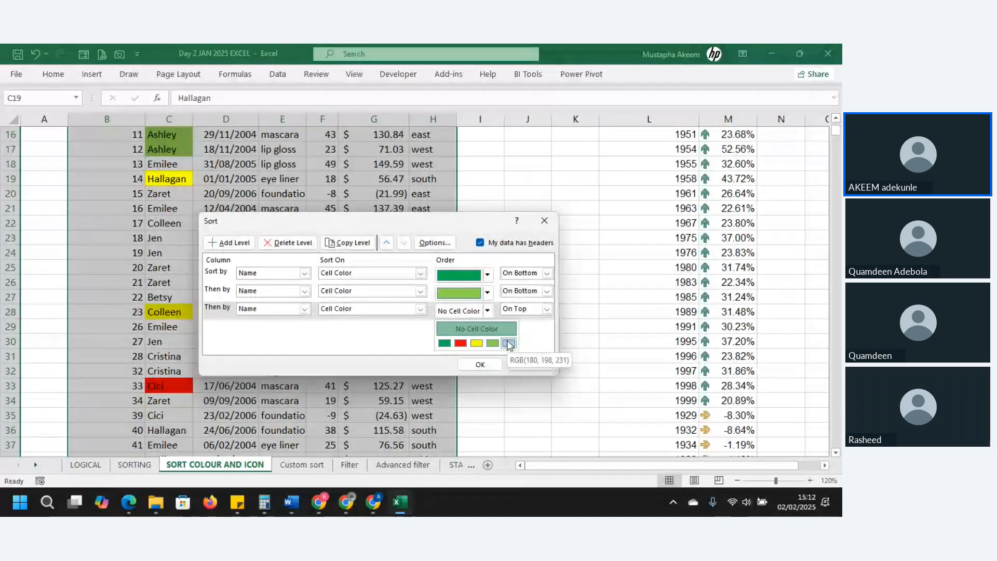
{"action": "left_click", "coordinate": [477, 343]}
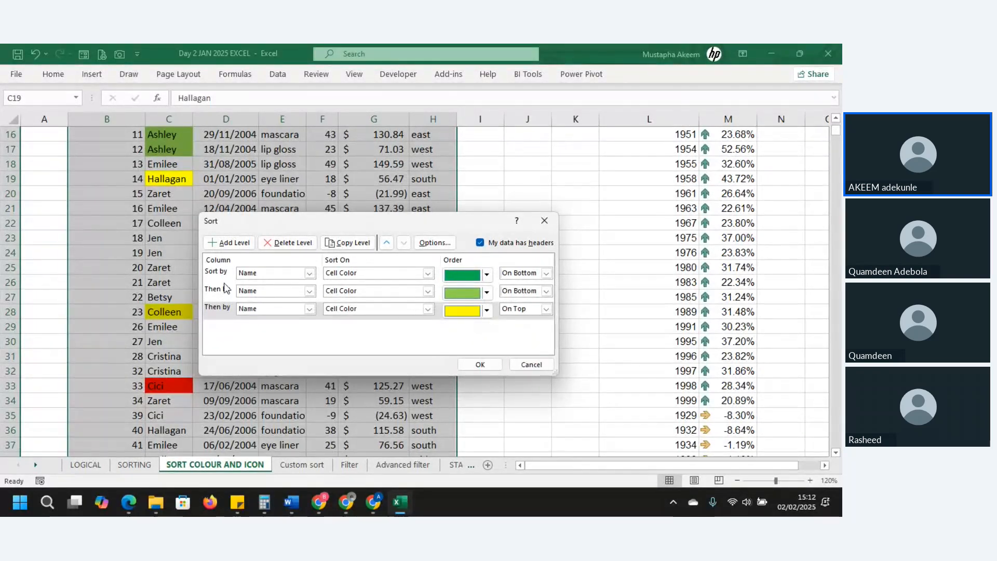
Add a fourth sort level for Name on cell colour, with light blue as its colour.
{"action": "left_click", "coordinate": [227, 242]}
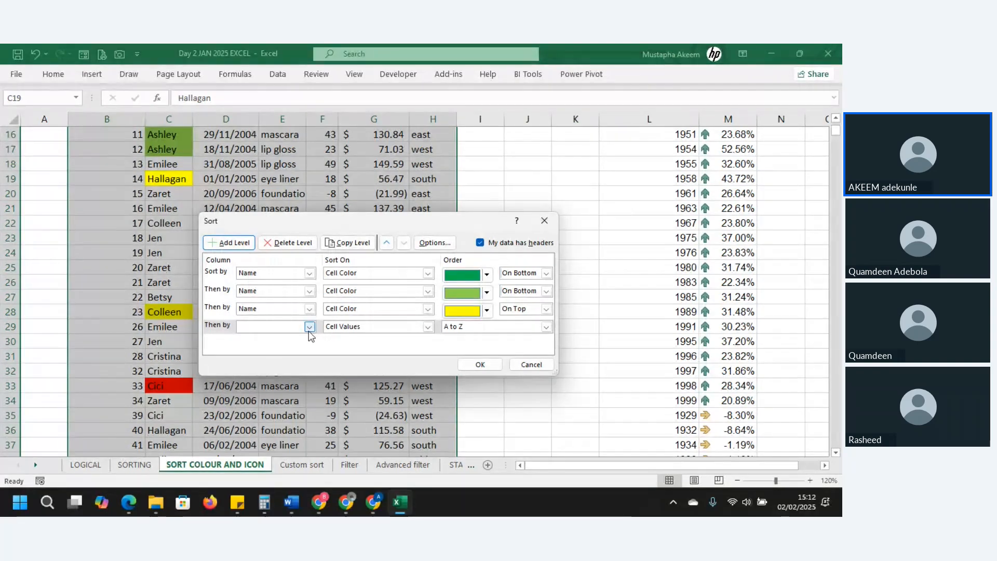
{"action": "left_click", "coordinate": [309, 326]}
{"action": "left_click", "coordinate": [274, 350]}
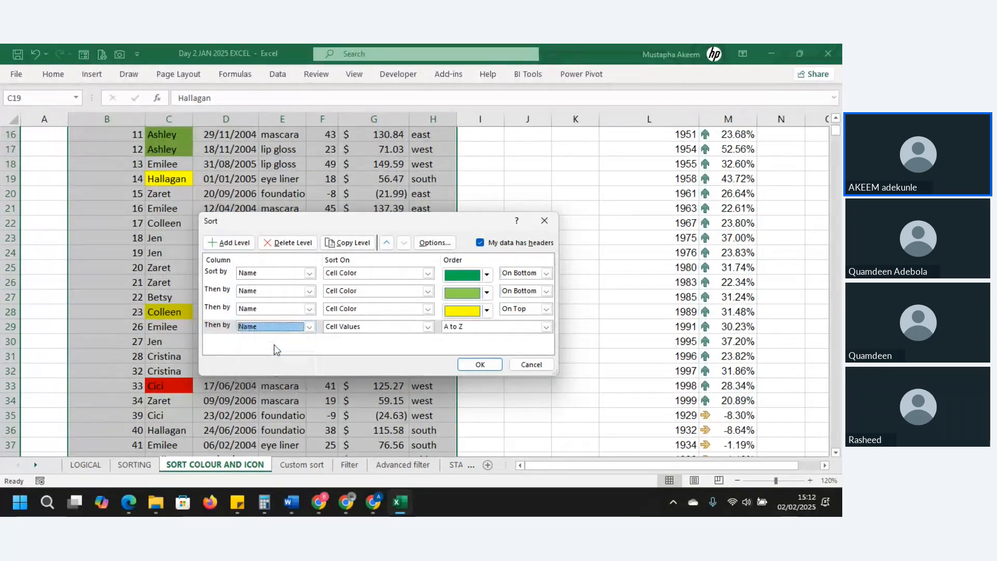
{"action": "left_click", "coordinate": [431, 328]}
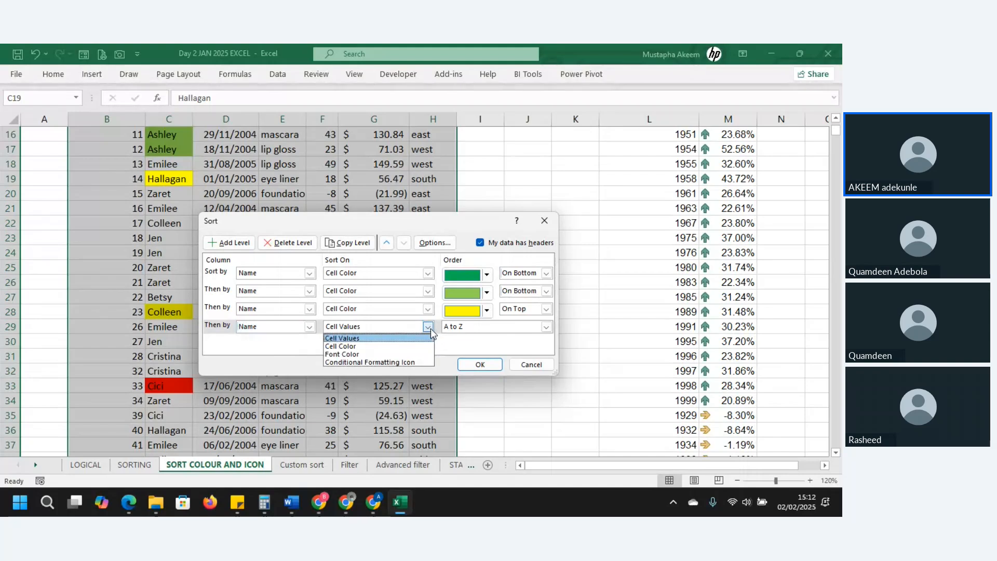
{"action": "left_click", "coordinate": [343, 345]}
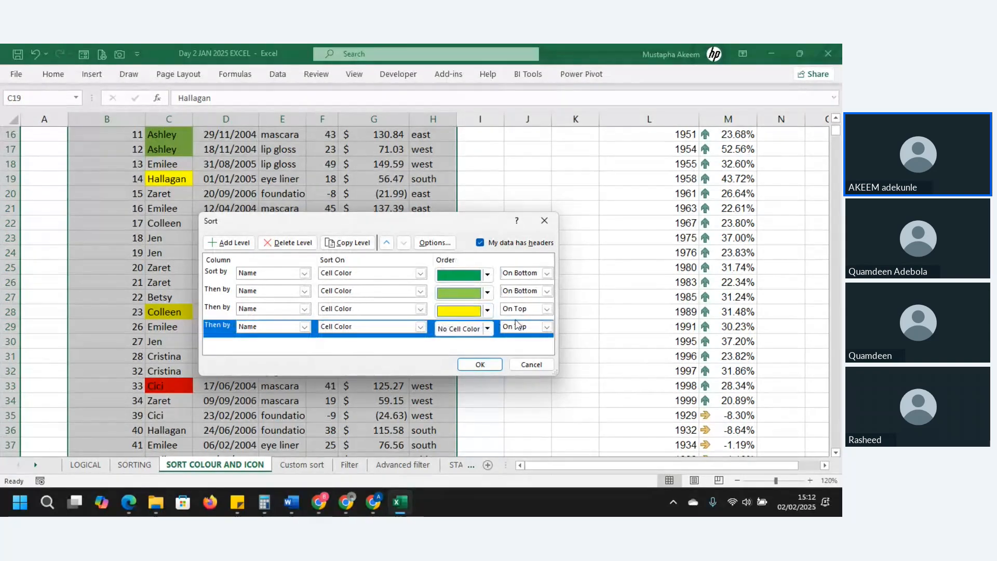
{"action": "left_click", "coordinate": [487, 328]}
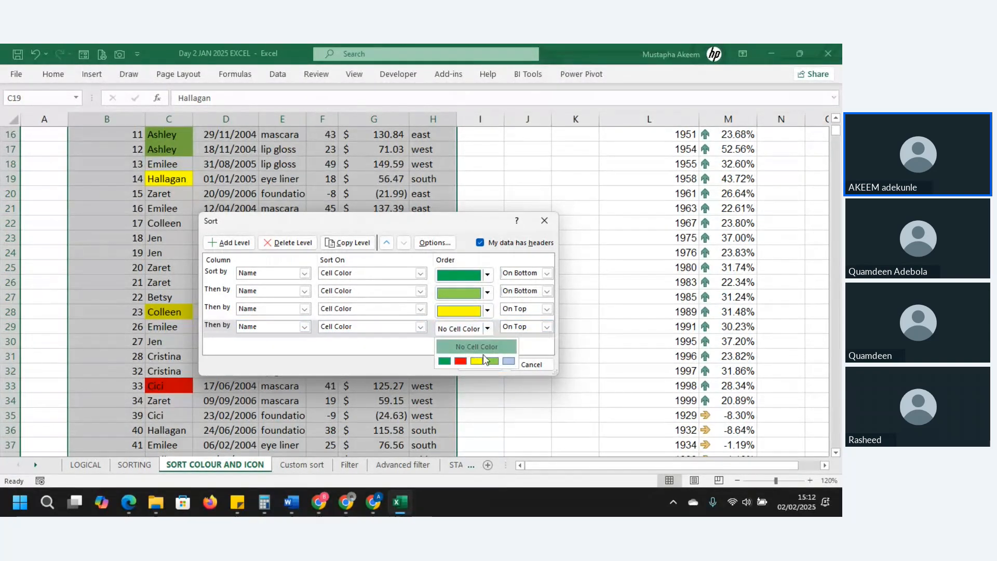
{"action": "left_click", "coordinate": [510, 362]}
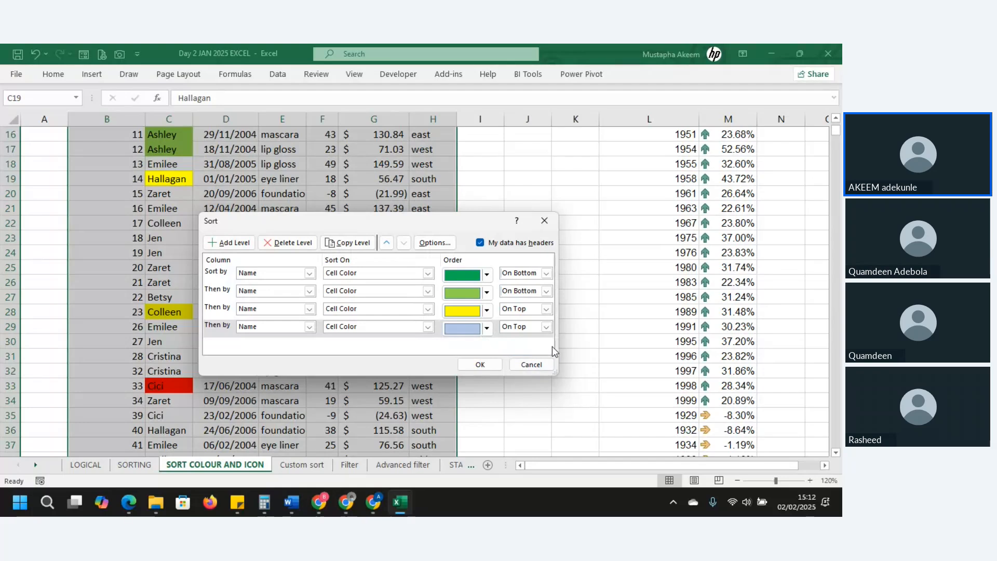
Place the yellow and light blue sort levels on bottom and apply the custom sort.
{"action": "left_click", "coordinate": [546, 309]}
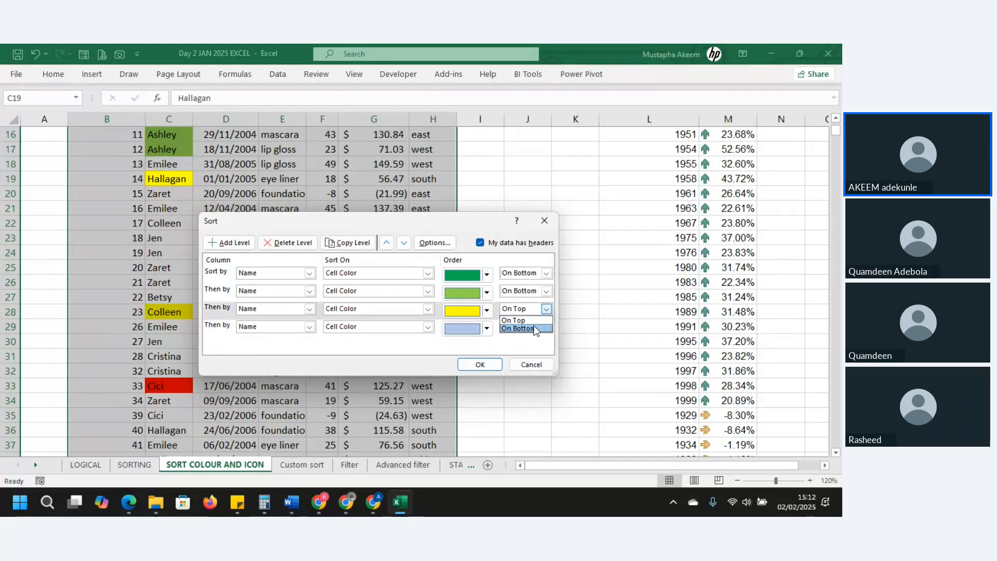
{"action": "left_click", "coordinate": [535, 329]}
{"action": "left_click", "coordinate": [546, 327]}
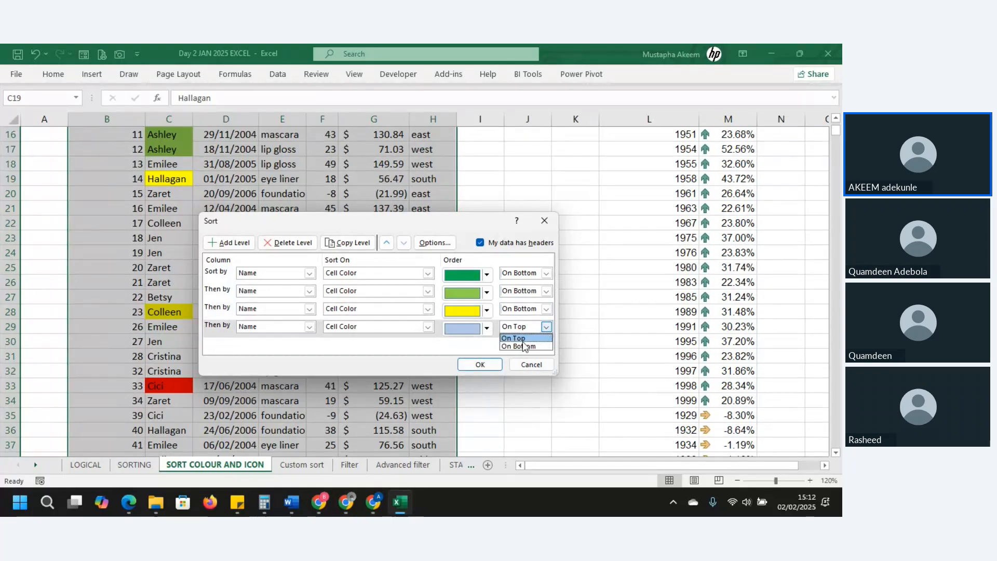
{"action": "left_click", "coordinate": [525, 346]}
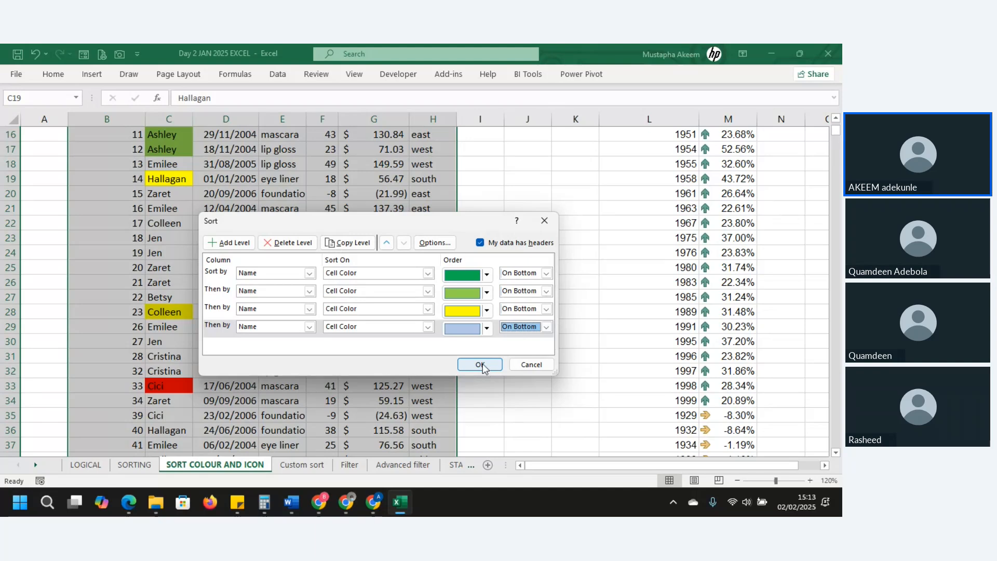
{"action": "left_click", "coordinate": [480, 365]}
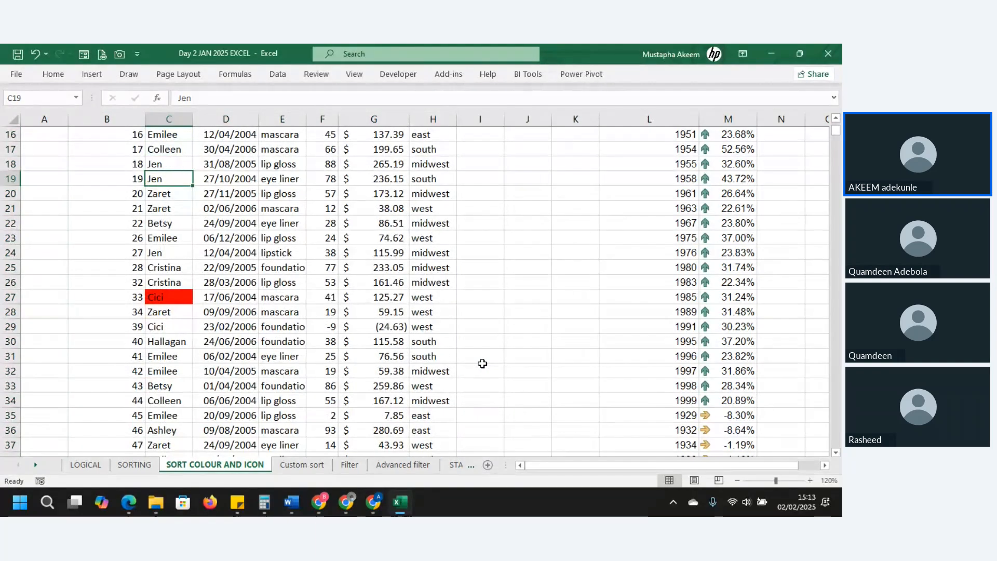
Look down the upper rows of the sorted Name column to check where coloured cells remain.
{"action": "key", "text": "Down"}
{"action": "key", "text": "Down"}
{"action": "key", "text": "ctrl+Down"}
{"action": "key", "text": "Down"}
{"action": "key", "text": "Down"}
{"action": "key", "text": "Down"}
{"action": "key", "text": "Down"}
{"action": "key", "text": "Down"}
{"action": "key", "text": "Down"}
{"action": "key", "text": "Down"}
{"action": "key", "text": "Down"}
{"action": "key", "text": "Down"}
{"action": "key", "text": "Down"}
{"action": "key", "text": "Down"}
{"action": "key", "text": "Down"}
{"action": "key", "text": "Down"}
{"action": "key", "text": "Down"}
{"action": "key", "text": "Down"}
{"action": "key", "text": "Down"}
{"action": "key", "text": "Down"}
{"action": "key", "text": "Down"}
{"action": "key", "text": "Down"}
{"action": "key", "text": "Down"}
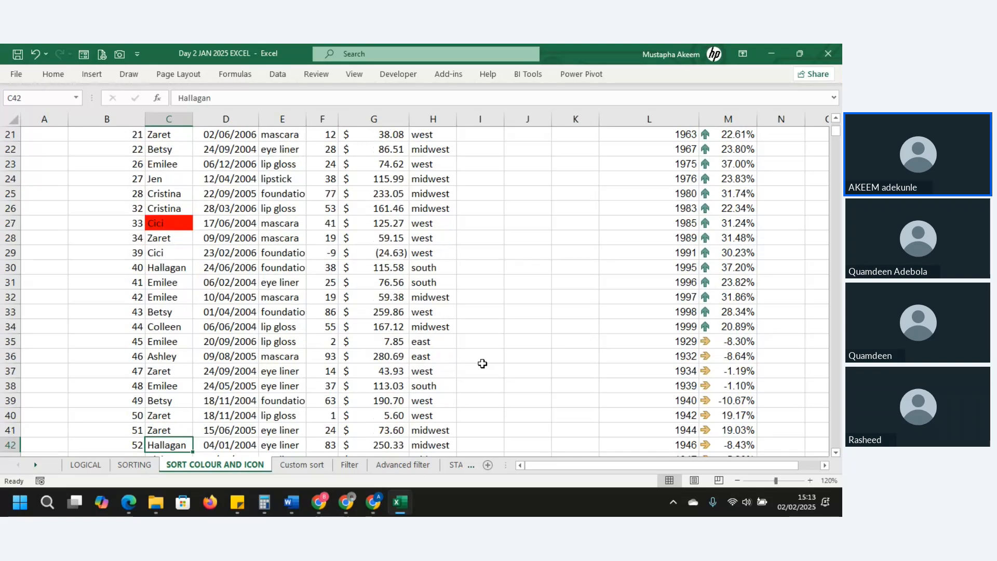
{"action": "key", "text": "Down"}
{"action": "key", "text": "Down"}
{"action": "key", "text": "Down"}
{"action": "key", "text": "Down"}
{"action": "key", "text": "Down"}
{"action": "key", "text": "Down"}
{"action": "key", "text": "Down"}
{"action": "key", "text": "Down"}
{"action": "key", "text": "Down"}
{"action": "key", "text": "Down"}
{"action": "key", "text": "Down"}
{"action": "key", "text": "Down"}
{"action": "key", "text": "Down"}
{"action": "key", "text": "Down"}
{"action": "key", "text": "Down"}
{"action": "key", "text": "Down"}
{"action": "key", "text": "Down"}
{"action": "key", "text": "Down"}
{"action": "key", "text": "Down"}
{"action": "key", "text": "Down"}
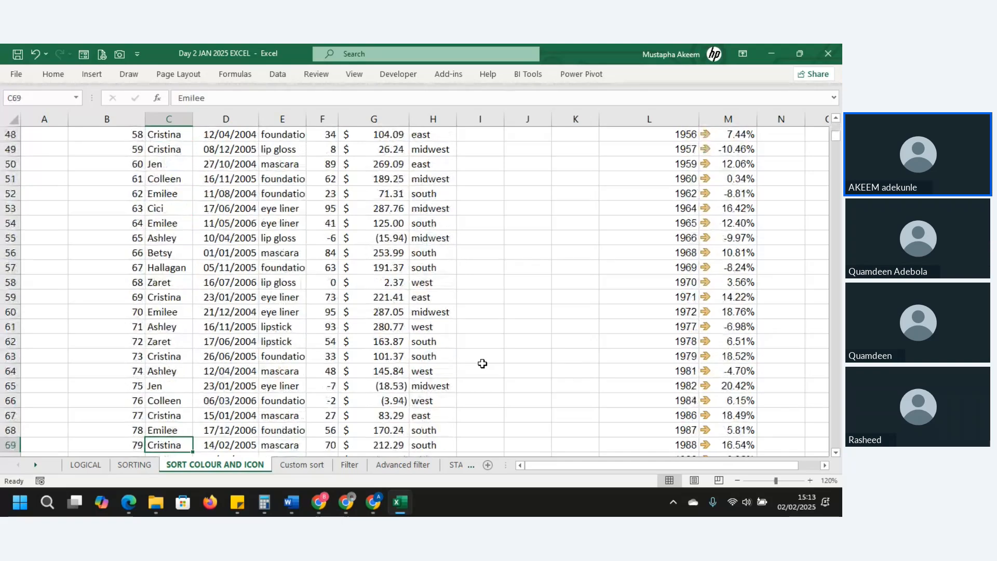
Examine the order of the cell colour groups at the end of the Name column, working back up to its header.
{"action": "key", "text": "ctrl+Down"}
{"action": "key", "text": "Up"}
{"action": "key", "text": "Up"}
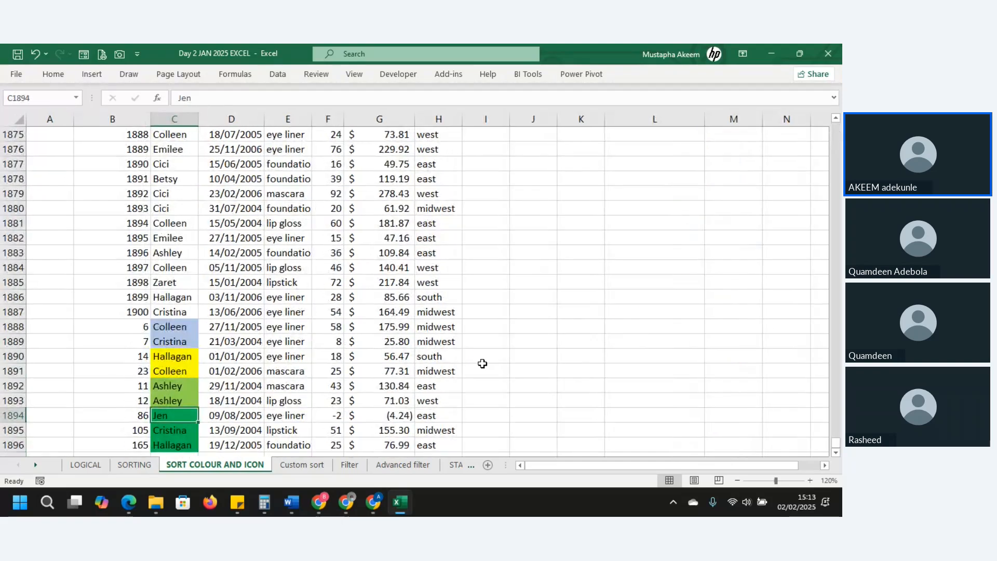
{"action": "key", "text": "Up"}
{"action": "key", "text": "Up"}
{"action": "key", "text": "Up"}
{"action": "key", "text": "Up"}
{"action": "key", "text": "Up"}
{"action": "key", "text": "Up"}
{"action": "key", "text": "Up"}
{"action": "key", "text": "Up"}
{"action": "key", "text": "Up"}
{"action": "key", "text": "Up"}
{"action": "key", "text": "Up"}
{"action": "key", "text": "Up"}
{"action": "key", "text": "Up"}
{"action": "key", "text": "Up"}
{"action": "key", "text": "Up"}
{"action": "key", "text": "Up"}
{"action": "key", "text": "Up"}
{"action": "key", "text": "Up"}
{"action": "key", "text": "Up"}
{"action": "key", "text": "Up"}
{"action": "key", "text": "Up"}
{"action": "key", "text": "Up"}
{"action": "key", "text": "Up"}
{"action": "key", "text": "Up"}
{"action": "key", "text": "Up"}
{"action": "key", "text": "Up"}
{"action": "key", "text": "Up"}
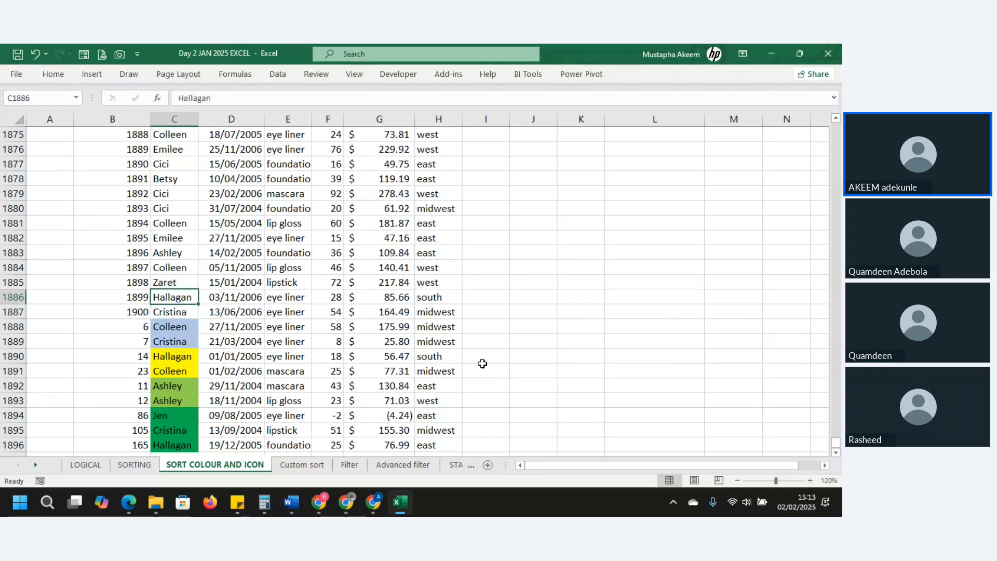
{"action": "key", "text": "Up"}
{"action": "key", "text": "Up"}
{"action": "key", "text": "Up"}
{"action": "key", "text": "Up"}
{"action": "key", "text": "Up"}
{"action": "key", "text": "Up"}
{"action": "key", "text": "Up"}
{"action": "key", "text": "Up"}
{"action": "key", "text": "Up"}
{"action": "key", "text": "Up"}
{"action": "key", "text": "Up"}
{"action": "key", "text": "Up"}
{"action": "key", "text": "Up"}
{"action": "key", "text": "Up"}
{"action": "key", "text": "Up"}
{"action": "key", "text": "Up"}
{"action": "key", "text": "Up"}
{"action": "key", "text": "Up"}
{"action": "key", "text": "Up"}
{"action": "key", "text": "Up"}
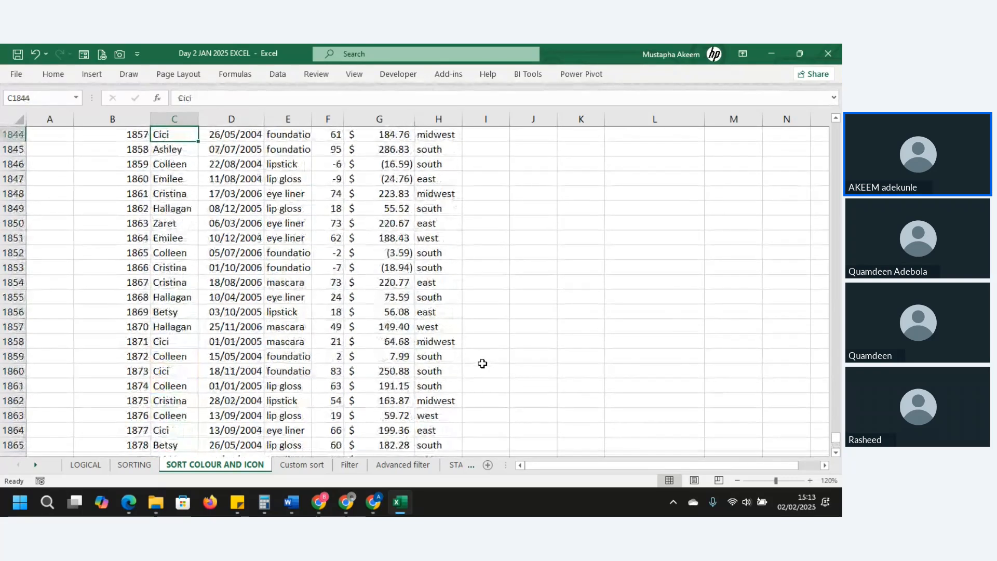
{"action": "key", "text": "Up"}
{"action": "key", "text": "Up"}
{"action": "key", "text": "Up"}
{"action": "key", "text": "Up"}
{"action": "key", "text": "Up"}
{"action": "key", "text": "Up"}
{"action": "key", "text": "Up"}
{"action": "key", "text": "Up"}
{"action": "key", "text": "Up"}
{"action": "key", "text": "Up"}
{"action": "key", "text": "Up"}
{"action": "key", "text": "Up"}
{"action": "key", "text": "Up"}
{"action": "key", "text": "Up"}
{"action": "key", "text": "Up"}
{"action": "key", "text": "Up"}
{"action": "key", "text": "Up"}
{"action": "key", "text": "Up"}
{"action": "key", "text": "Up"}
{"action": "key", "text": "Up"}
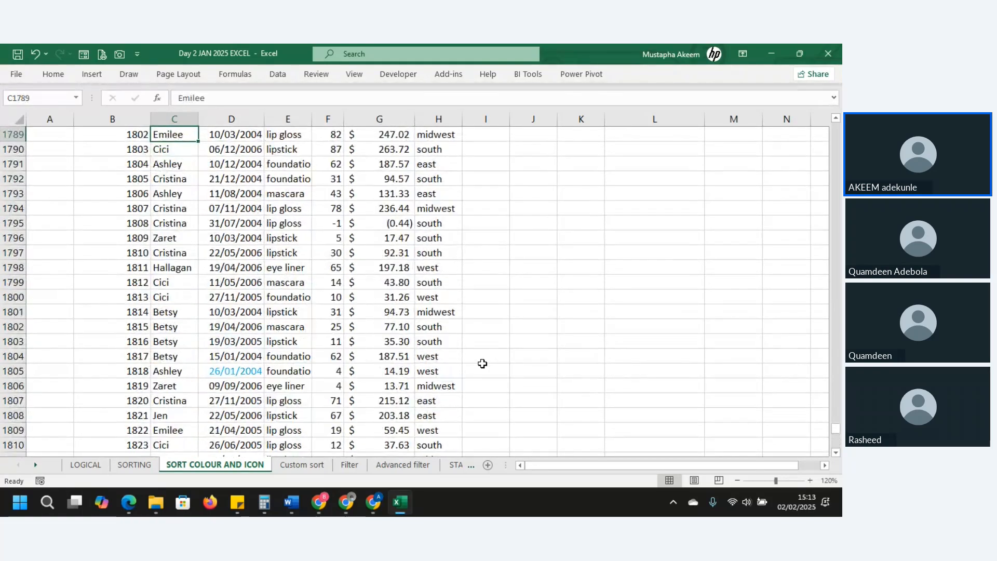
{"action": "key", "text": "Up"}
{"action": "key", "text": "Up"}
{"action": "key", "text": "Up"}
{"action": "key", "text": "Up"}
{"action": "key", "text": "Up"}
{"action": "key", "text": "Up"}
{"action": "key", "text": "Up"}
{"action": "key", "text": "Up"}
{"action": "key", "text": "Up"}
{"action": "key", "text": "Up"}
{"action": "key", "text": "Up"}
{"action": "key", "text": "Up"}
{"action": "key", "text": "Up"}
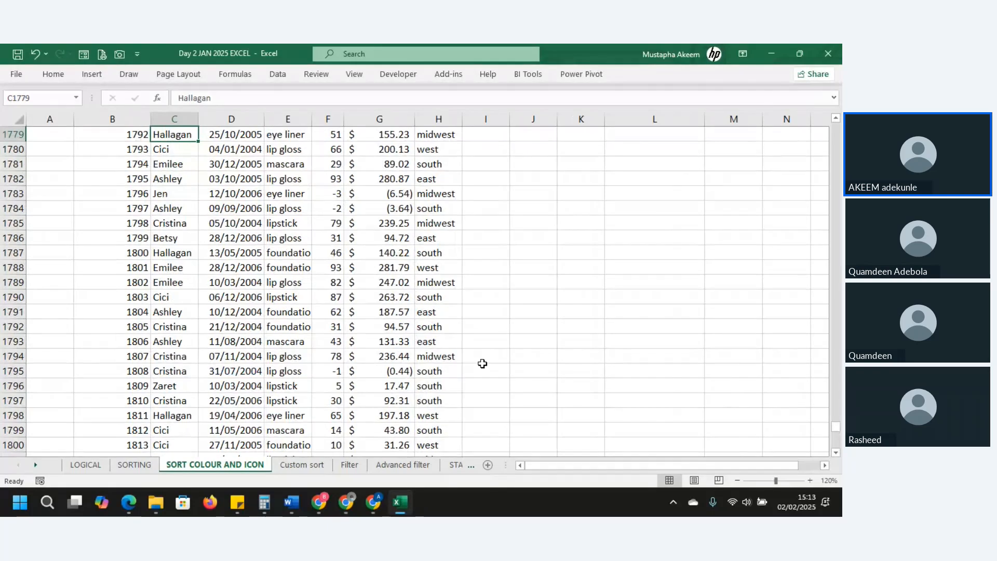
{"action": "key", "text": "ctrl+Up"}
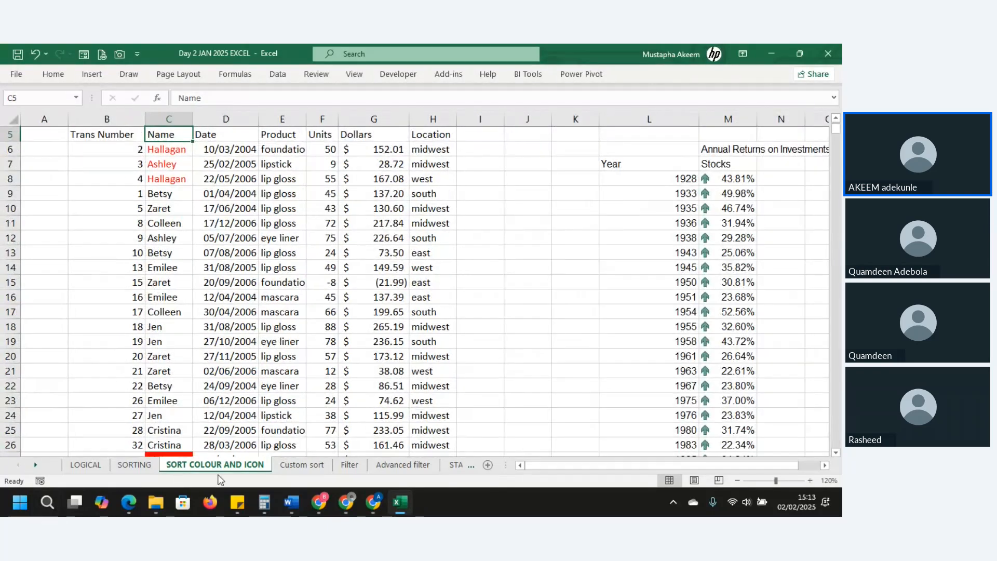
Open the SORTING sheet and look at its Name, Product and Date columns.
{"action": "left_click", "coordinate": [134, 464]}
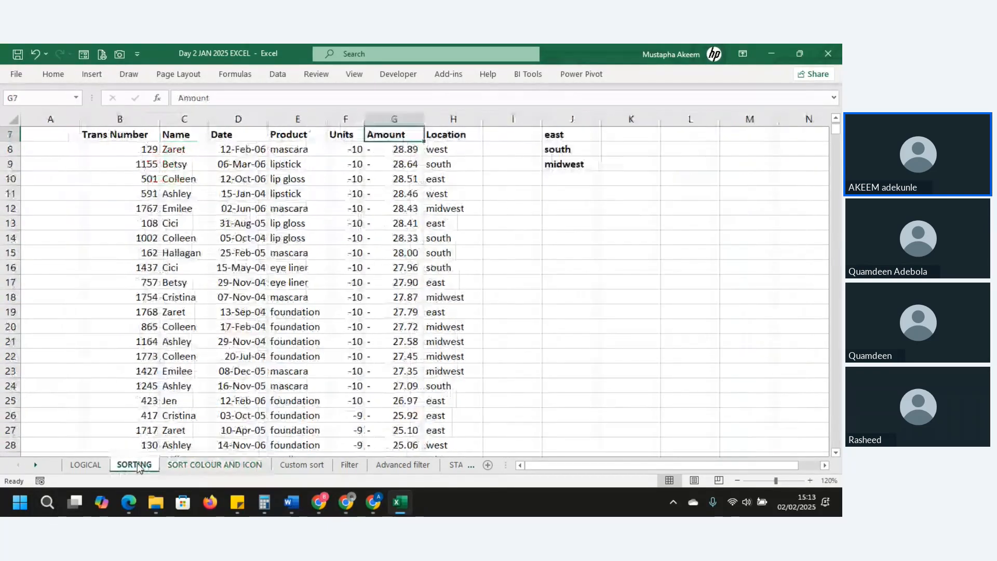
{"action": "left_click", "coordinate": [184, 133]}
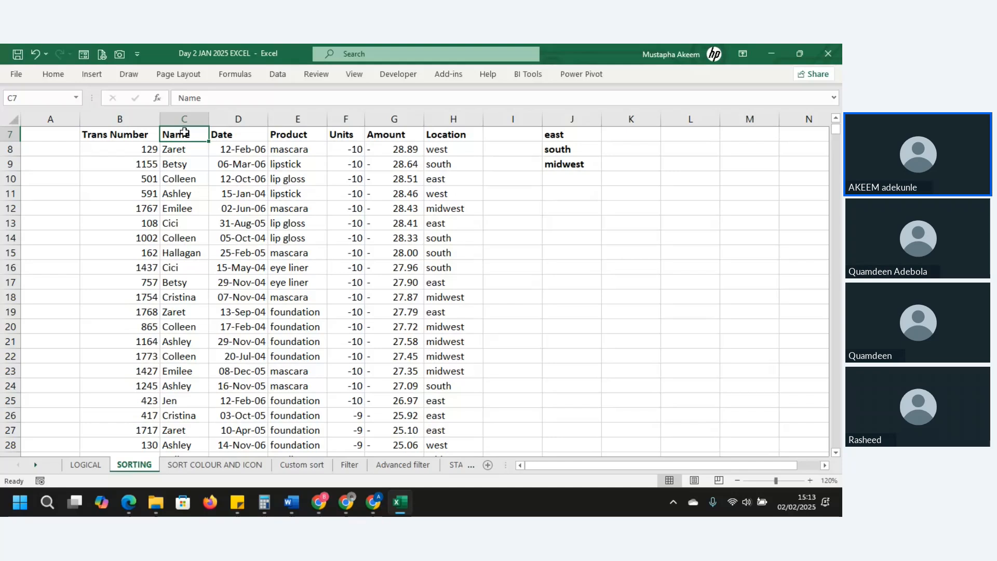
{"action": "left_click", "coordinate": [304, 120]}
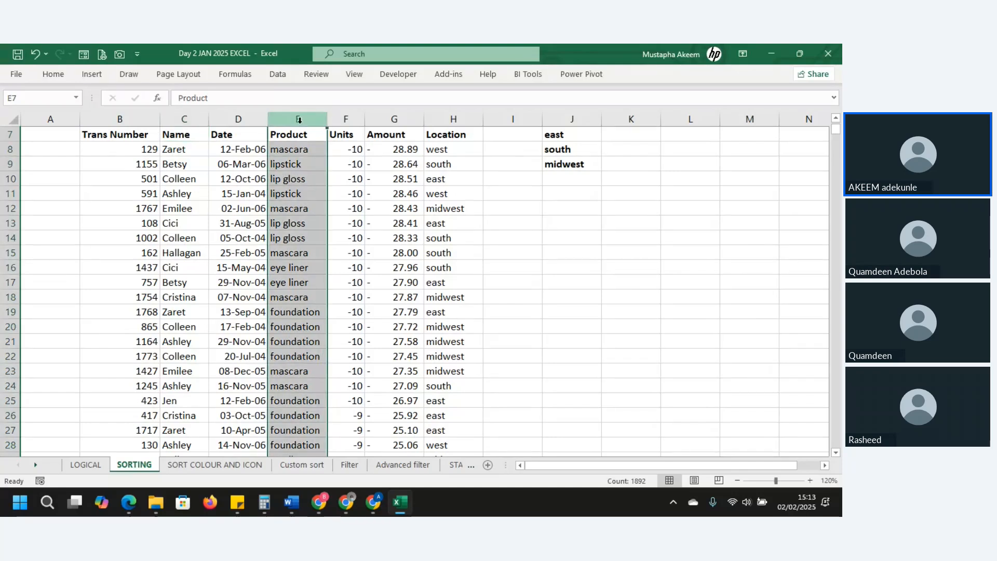
{"action": "left_click", "coordinate": [238, 120]}
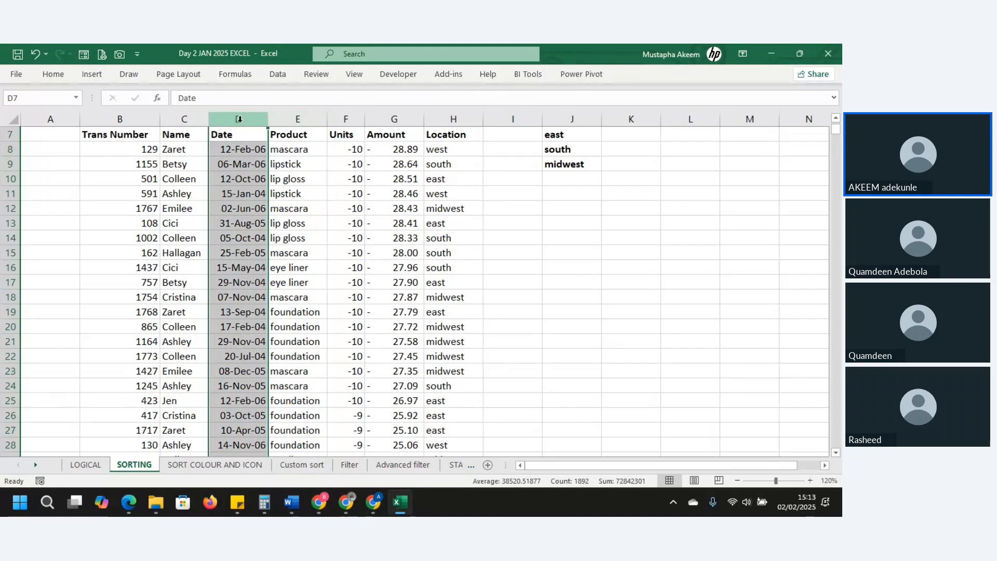
List the sort fields name, product and date in cells J12 to J14.
{"action": "left_click", "coordinate": [597, 213]}
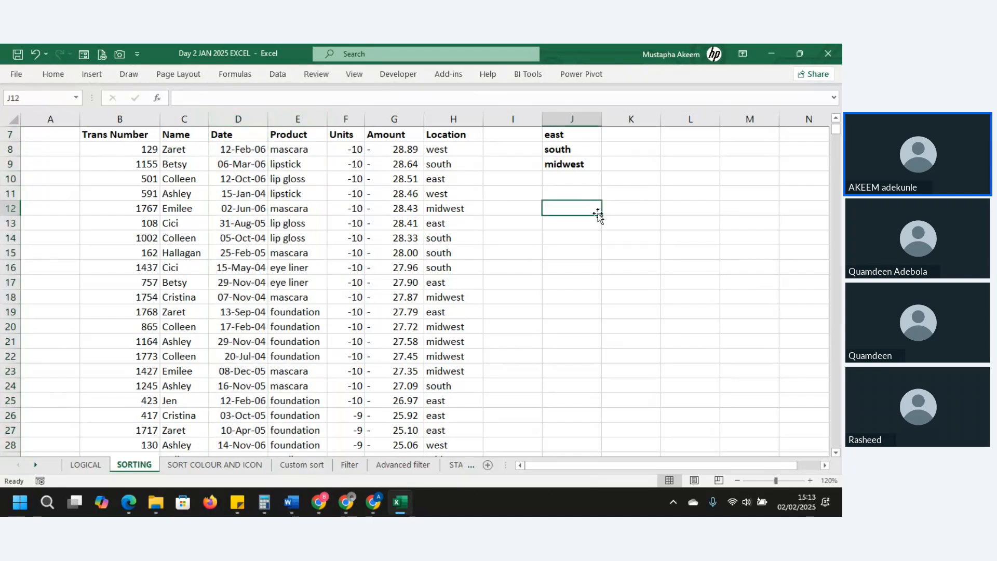
{"action": "type", "text": "name"}
{"action": "key", "text": "Return"}
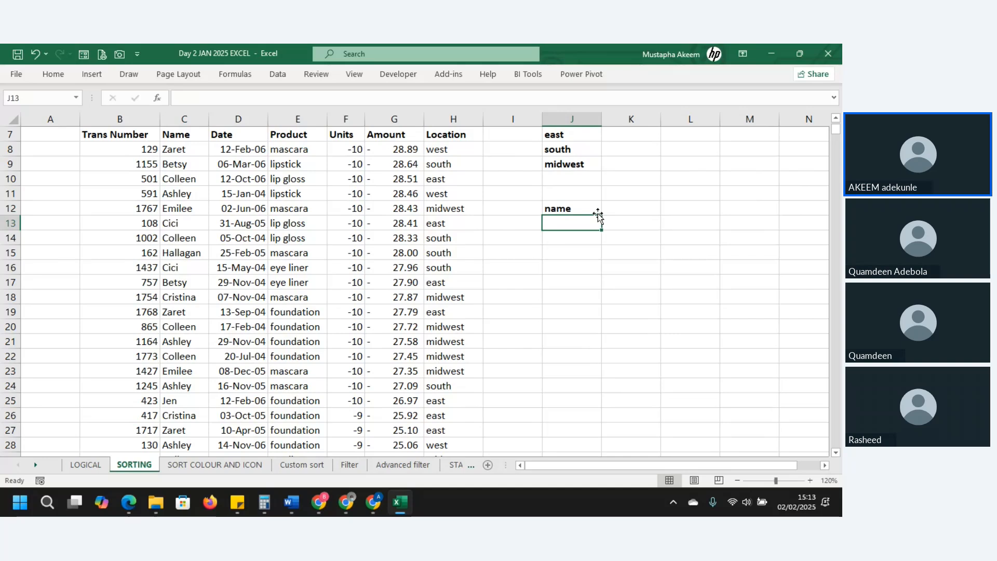
{"action": "type", "text": "product"}
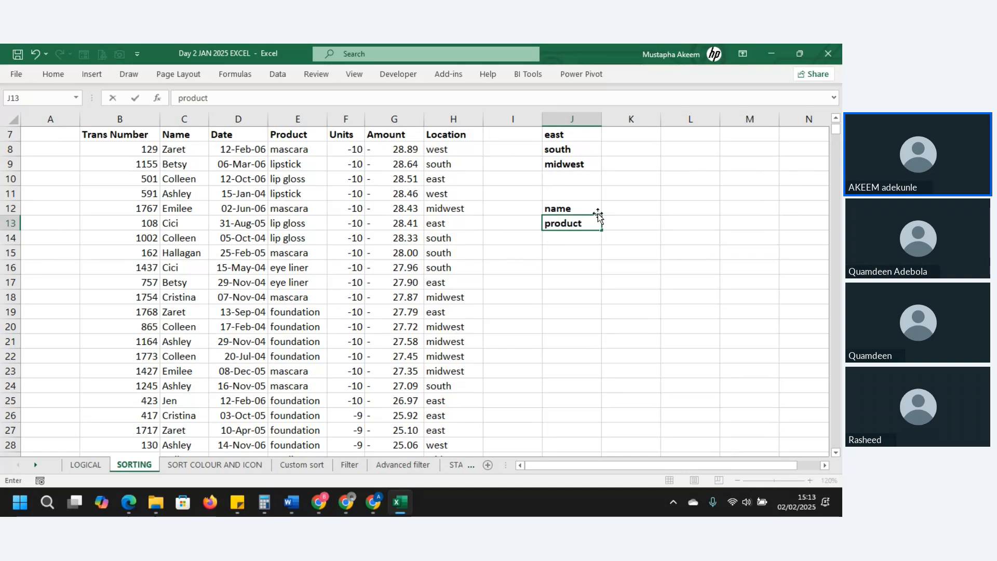
{"action": "key", "text": "Return"}
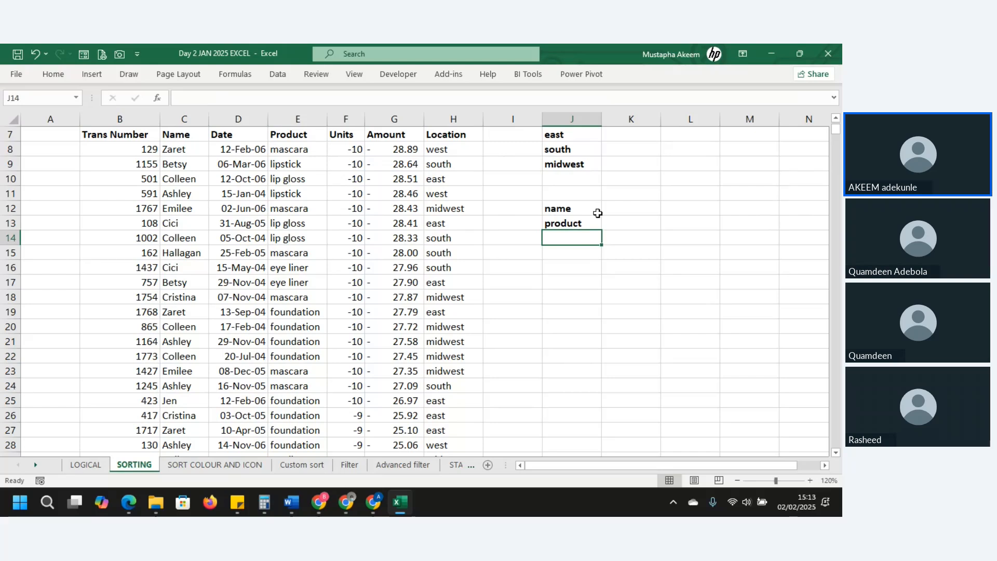
{"action": "type", "text": "date"}
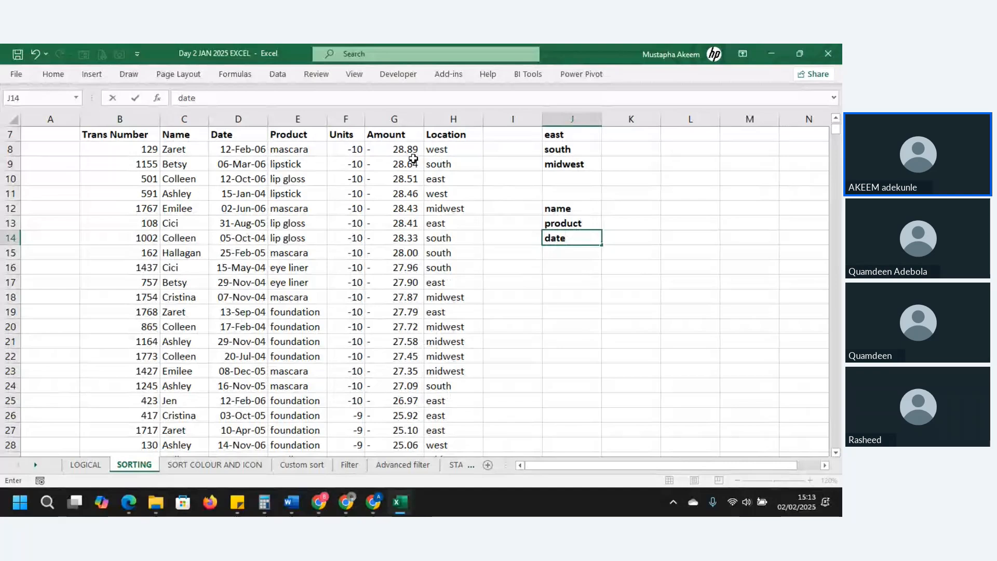
Start a custom sort of the SORTING sheet's transactions table with Name as the first column, on cell values A to Z.
{"action": "left_click", "coordinate": [195, 167]}
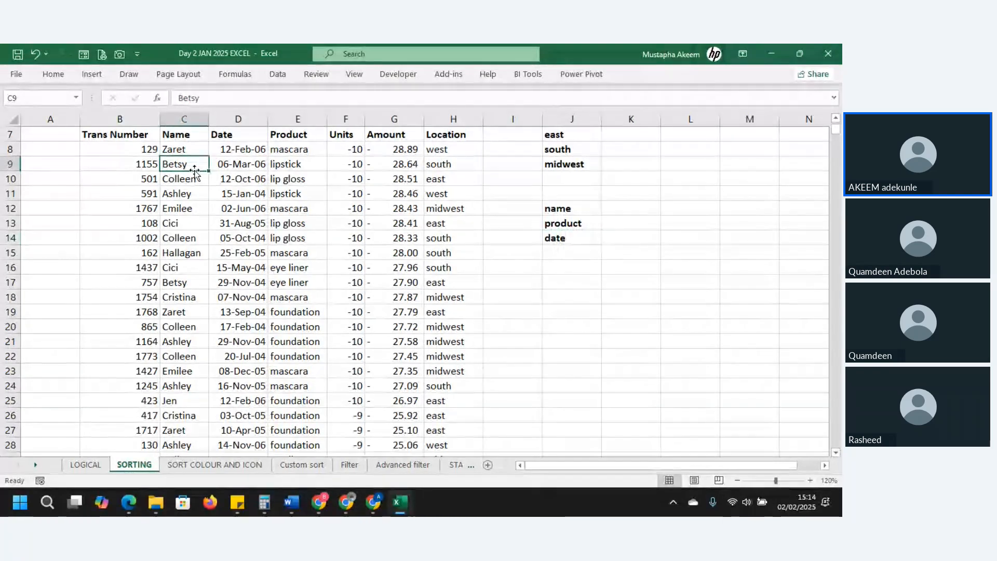
{"action": "right_click", "coordinate": [195, 167]}
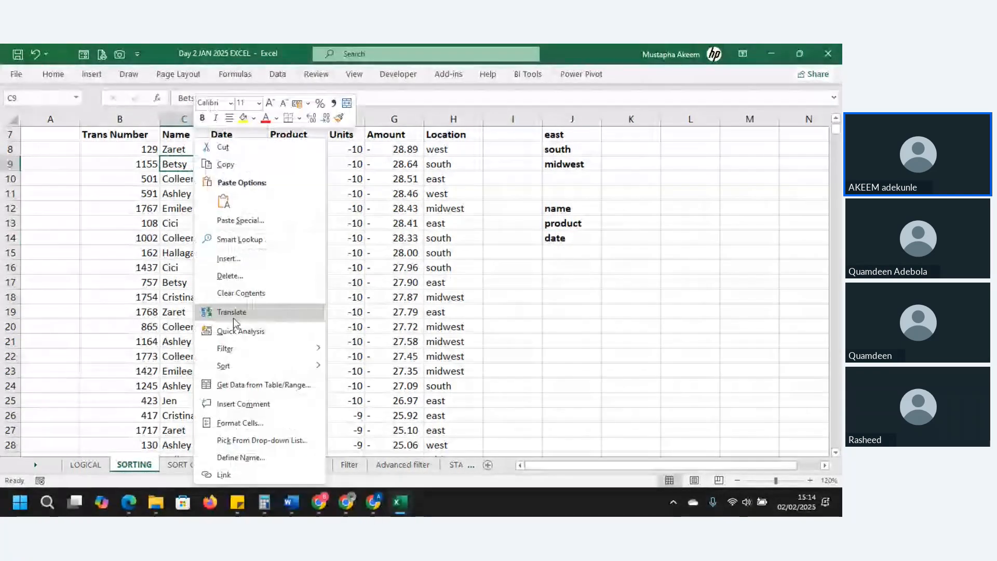
{"action": "mouse_move", "coordinate": [242, 374]}
{"action": "left_click", "coordinate": [382, 454]}
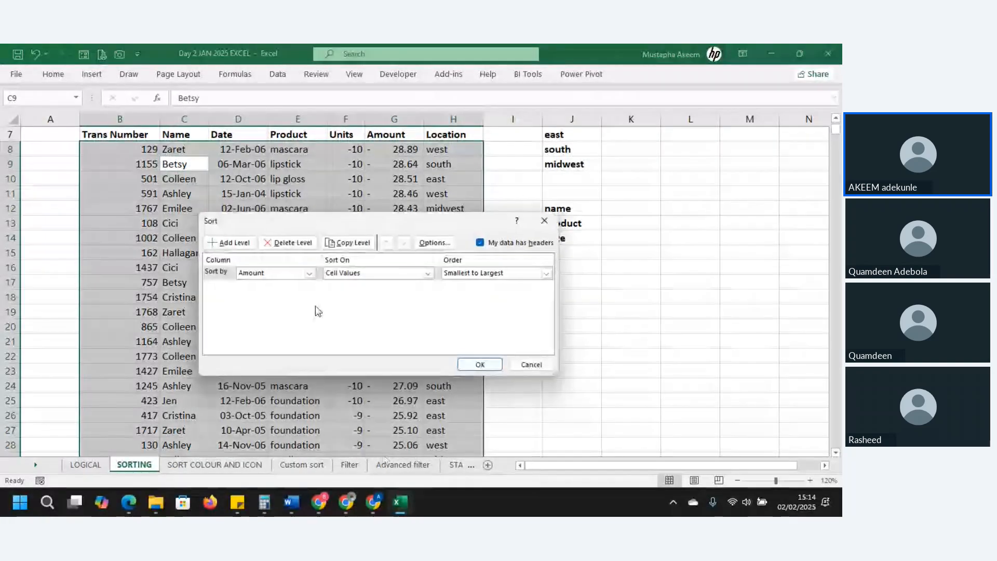
{"action": "left_click", "coordinate": [309, 273]}
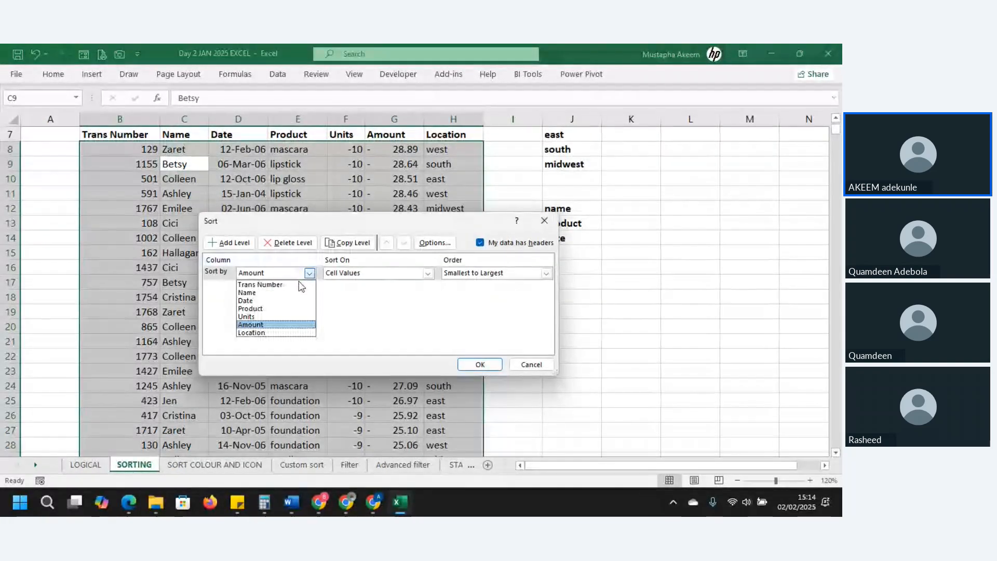
{"action": "left_click", "coordinate": [269, 293]}
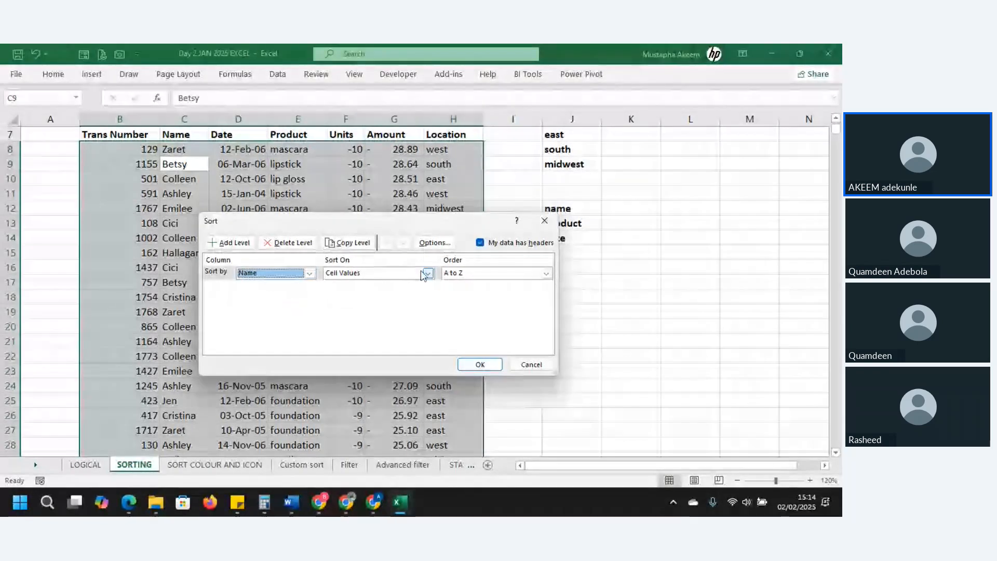
Add a second sort level by Product on cell values, A to Z, leaving the sort options as they are.
{"action": "left_click", "coordinate": [220, 244]}
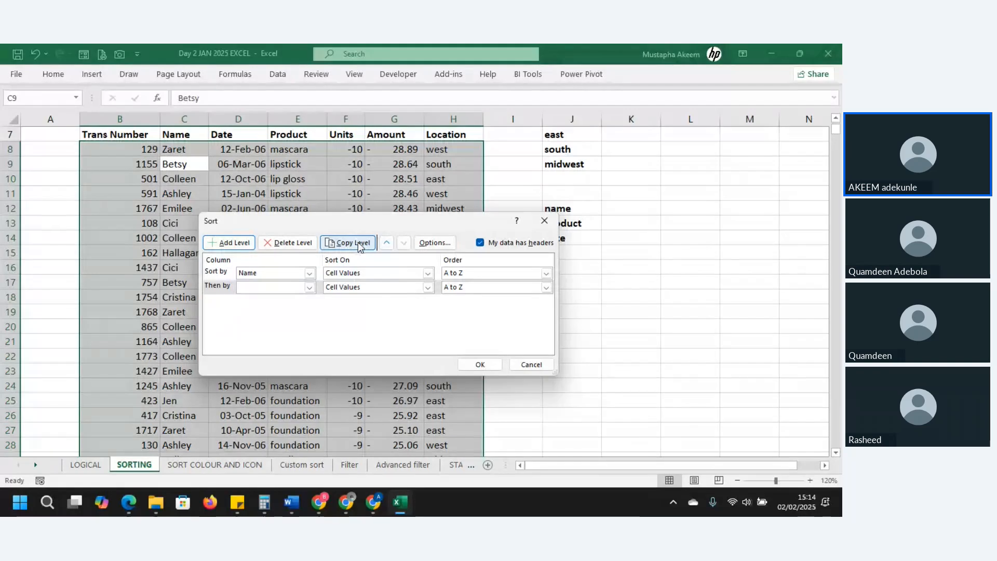
{"action": "left_click", "coordinate": [435, 242]}
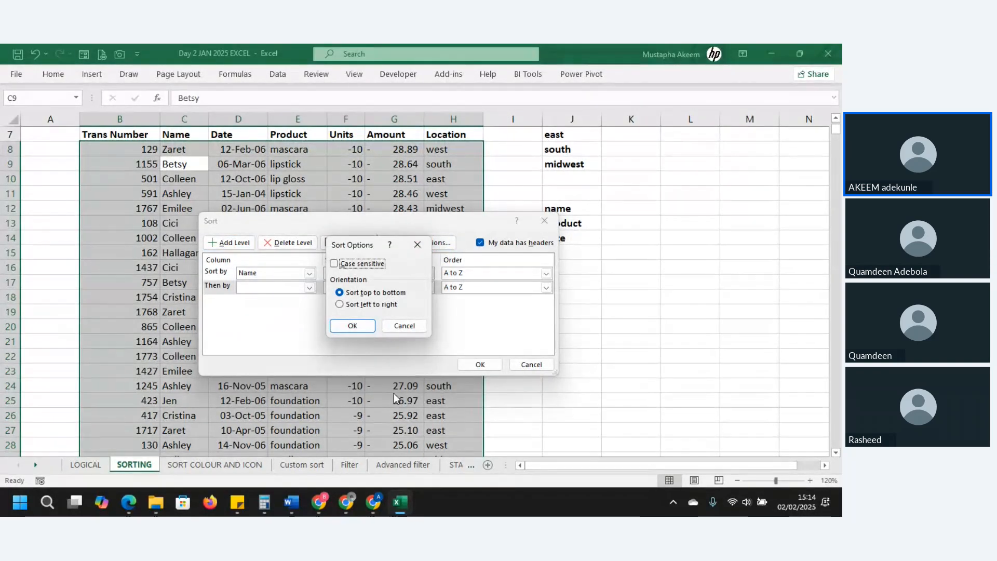
{"action": "left_click", "coordinate": [404, 325]}
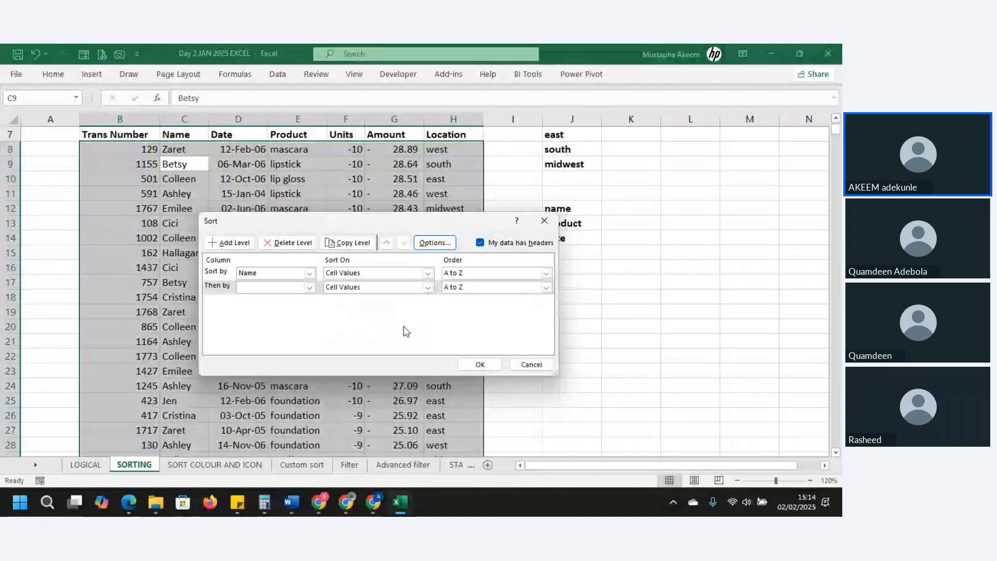
{"action": "left_click", "coordinate": [310, 287]}
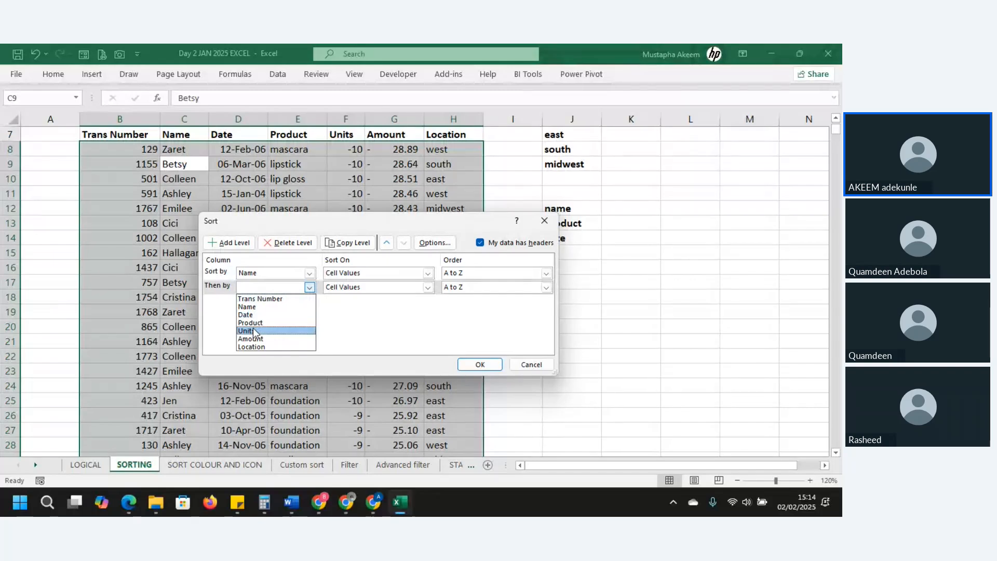
{"action": "key", "text": "Up"}
{"action": "key", "text": "Return"}
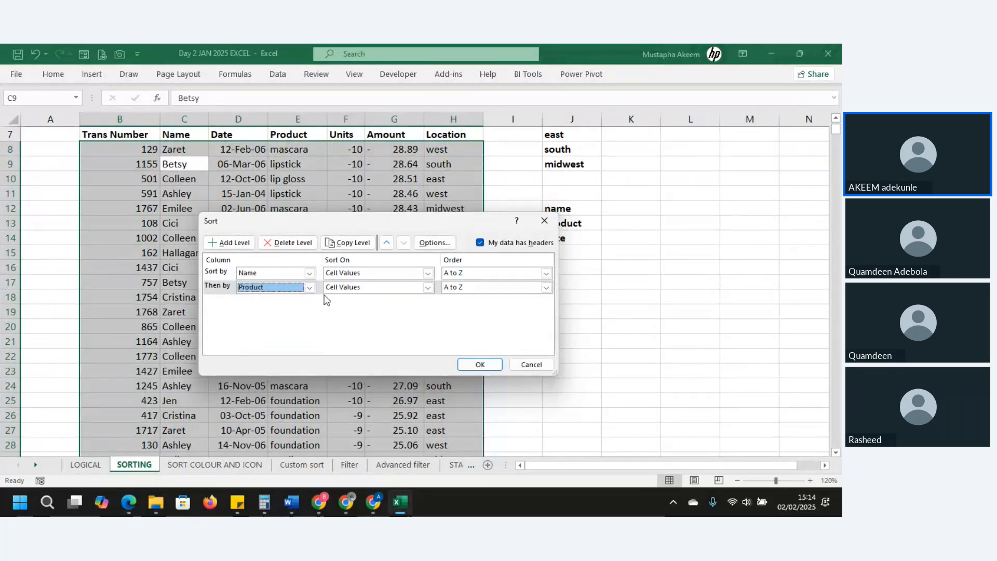
Add a third sort level by Date on cell values, Oldest to Newest, and apply the custom sort to the table.
{"action": "left_click", "coordinate": [242, 243]}
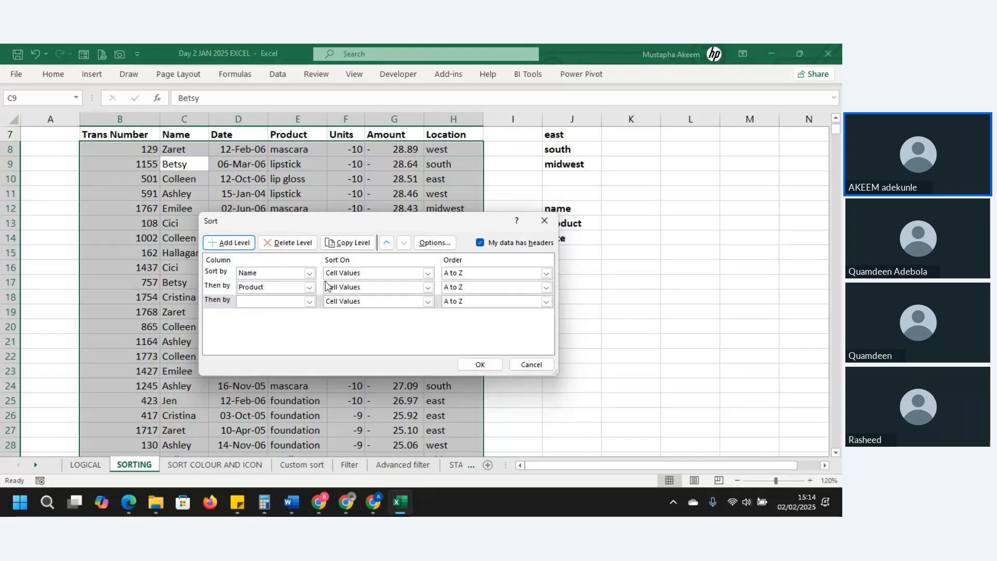
{"action": "left_click", "coordinate": [308, 303]}
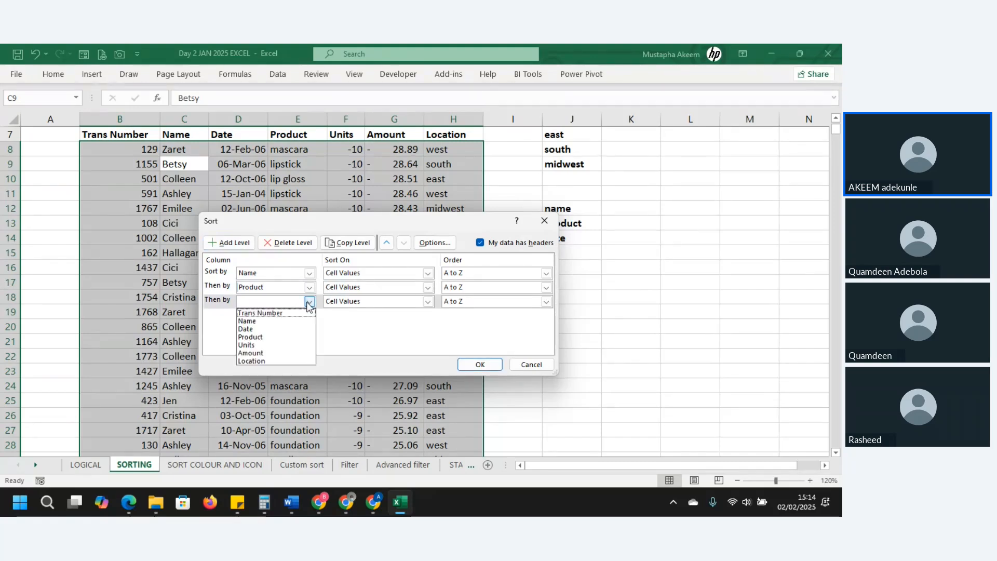
{"action": "left_click", "coordinate": [273, 329]}
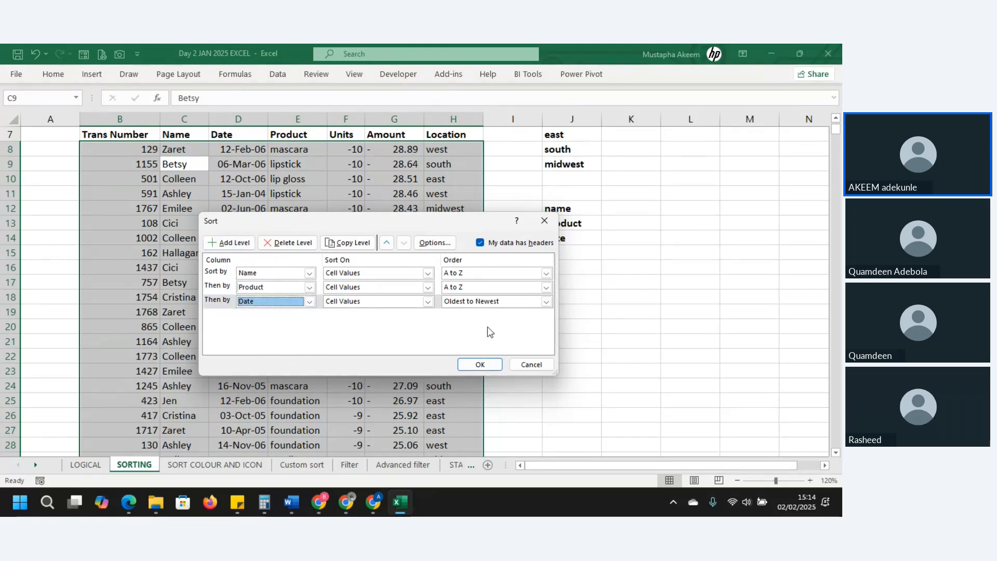
{"action": "left_click", "coordinate": [480, 364]}
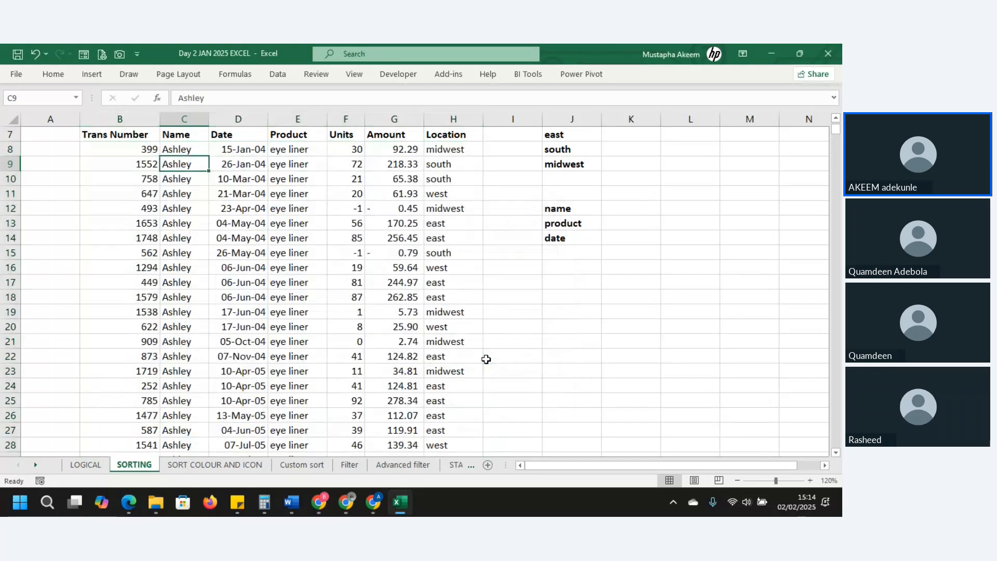
Examine the sorted Name and Product columns, checking how the products are grouped within the first name.
{"action": "left_click_drag", "start_coordinate": [184, 152], "coordinate": [180, 413]}
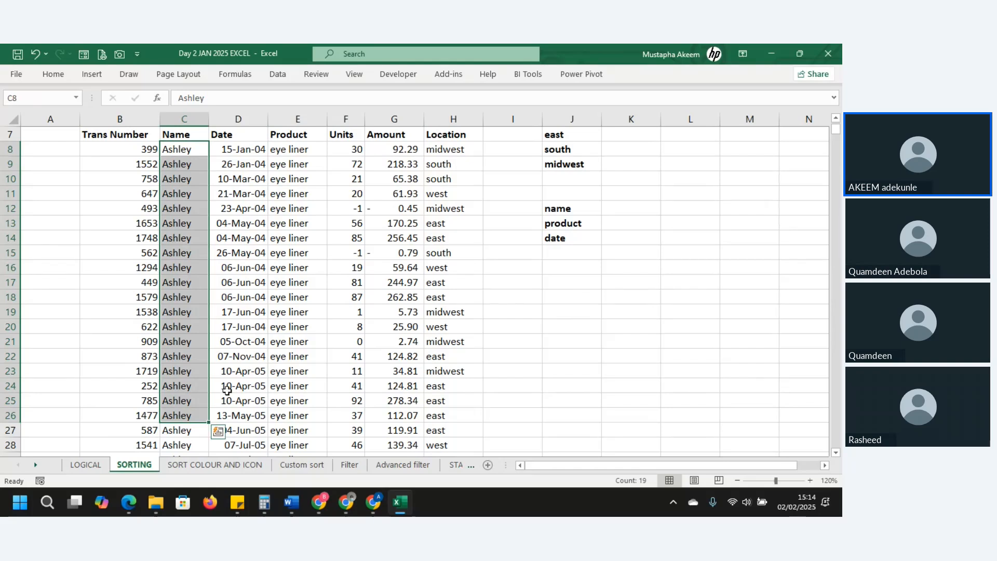
{"action": "left_click", "coordinate": [297, 375]}
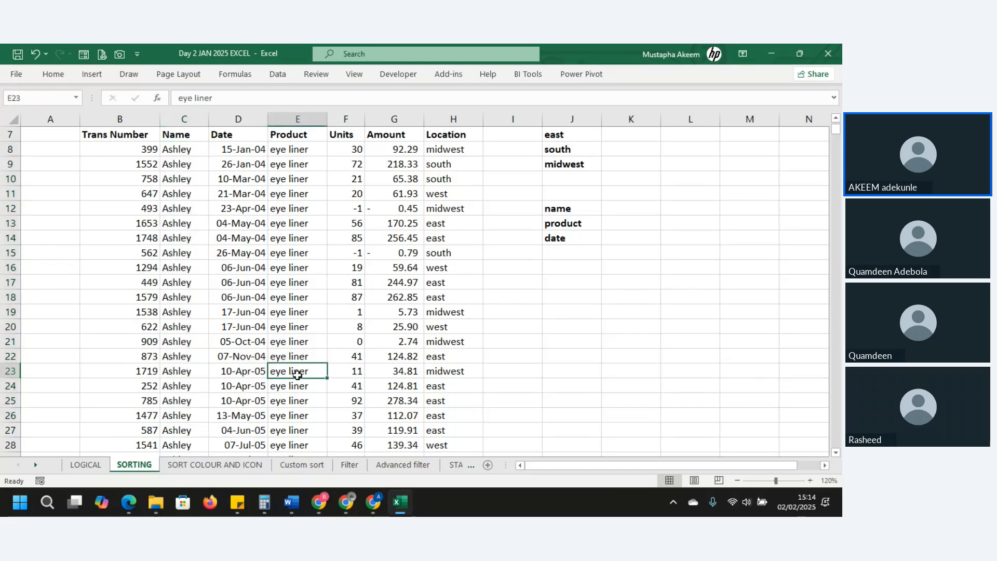
{"action": "key", "text": "Down"}
{"action": "key", "text": "Down"}
{"action": "key", "text": "Down"}
{"action": "key", "text": "Down"}
{"action": "key", "text": "Down"}
{"action": "key", "text": "Down"}
{"action": "key", "text": "Down"}
{"action": "key", "text": "Down"}
{"action": "key", "text": "Down"}
{"action": "key", "text": "Down"}
{"action": "key", "text": "Down"}
{"action": "key", "text": "Down"}
{"action": "key", "text": "Down"}
{"action": "key", "text": "Down"}
{"action": "key", "text": "Down"}
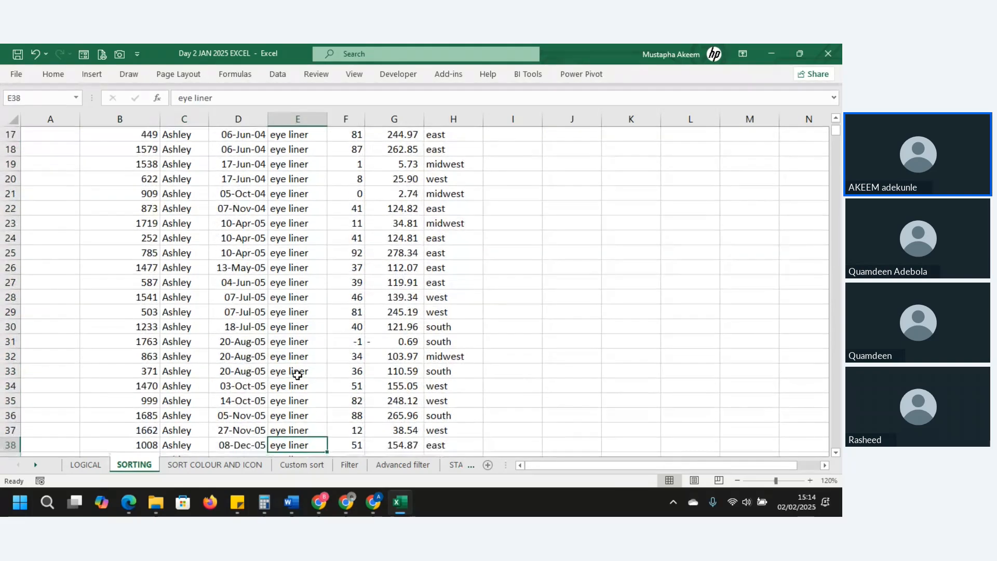
{"action": "key", "text": "Down"}
{"action": "key", "text": "Down"}
{"action": "key", "text": "Down"}
{"action": "key", "text": "Down"}
{"action": "key", "text": "Down"}
{"action": "key", "text": "Down"}
{"action": "key", "text": "Down"}
{"action": "key", "text": "Down"}
{"action": "key", "text": "Down"}
{"action": "key", "text": "Down"}
{"action": "key", "text": "Down"}
{"action": "key", "text": "Down"}
{"action": "key", "text": "Down"}
{"action": "key", "text": "Down"}
{"action": "key", "text": "Down"}
{"action": "key", "text": "Down"}
{"action": "key", "text": "Down"}
{"action": "key", "text": "Down"}
{"action": "key", "text": "Down"}
{"action": "key", "text": "Down"}
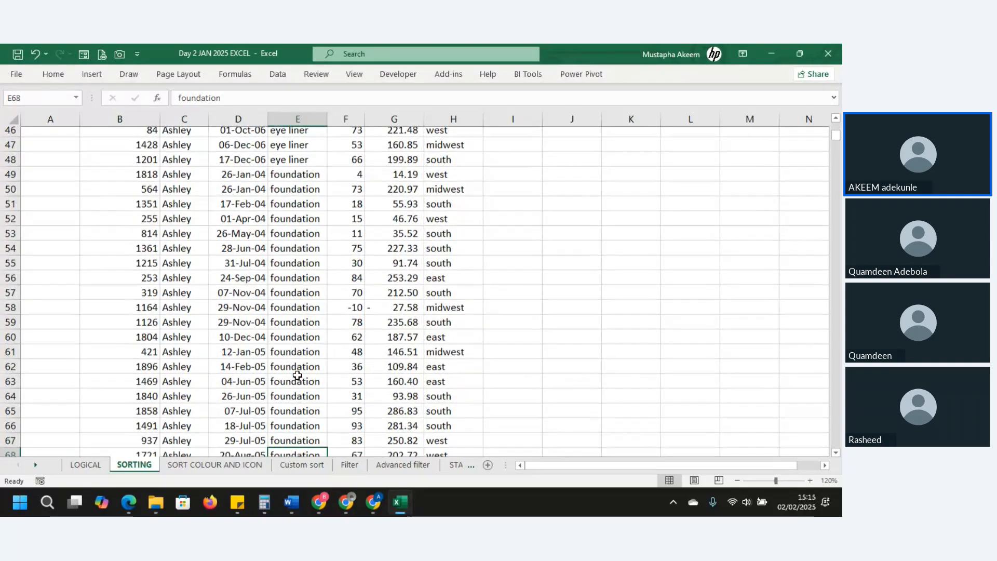
{"action": "key", "text": "Down"}
{"action": "key", "text": "Down"}
{"action": "key", "text": "Down"}
{"action": "key", "text": "Down"}
{"action": "key", "text": "Down"}
{"action": "key", "text": "Down"}
{"action": "key", "text": "Down"}
{"action": "key", "text": "Down"}
{"action": "key", "text": "Down"}
{"action": "key", "text": "Down"}
{"action": "key", "text": "Down"}
{"action": "key", "text": "Down"}
{"action": "key", "text": "Down"}
{"action": "key", "text": "Down"}
{"action": "key", "text": "Down"}
{"action": "key", "text": "Down"}
{"action": "key", "text": "Down"}
{"action": "key", "text": "Down"}
{"action": "key", "text": "Down"}
{"action": "key", "text": "Down"}
{"action": "key", "text": "Down"}
{"action": "key", "text": "Down"}
{"action": "key", "text": "Down"}
{"action": "key", "text": "Down"}
{"action": "key", "text": "Down"}
{"action": "key", "text": "Down"}
{"action": "key", "text": "Down"}
{"action": "key", "text": "Down"}
{"action": "key", "text": "Down"}
{"action": "key", "text": "Down"}
{"action": "key", "text": "Down"}
{"action": "key", "text": "Down"}
{"action": "key", "text": "Down"}
{"action": "key", "text": "Down"}
{"action": "key", "text": "Down"}
{"action": "key", "text": "Down"}
{"action": "key", "text": "Down"}
{"action": "key", "text": "Down"}
{"action": "key", "text": "Down"}
{"action": "key", "text": "Down"}
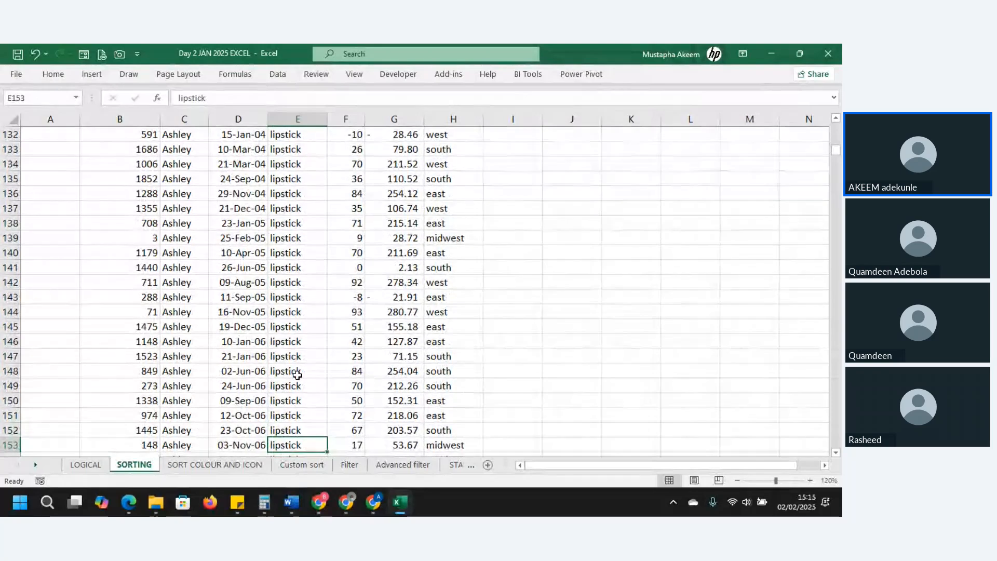
{"action": "key", "text": "Down"}
{"action": "key", "text": "Down"}
{"action": "key", "text": "Down"}
{"action": "key", "text": "Down"}
{"action": "key", "text": "Down"}
{"action": "key", "text": "Down"}
{"action": "key", "text": "Down"}
{"action": "key", "text": "Down"}
{"action": "key", "text": "Down"}
{"action": "key", "text": "Down"}
{"action": "key", "text": "Down"}
{"action": "key", "text": "Down"}
{"action": "key", "text": "Down"}
{"action": "key", "text": "Down"}
{"action": "key", "text": "Down"}
{"action": "key", "text": "Down"}
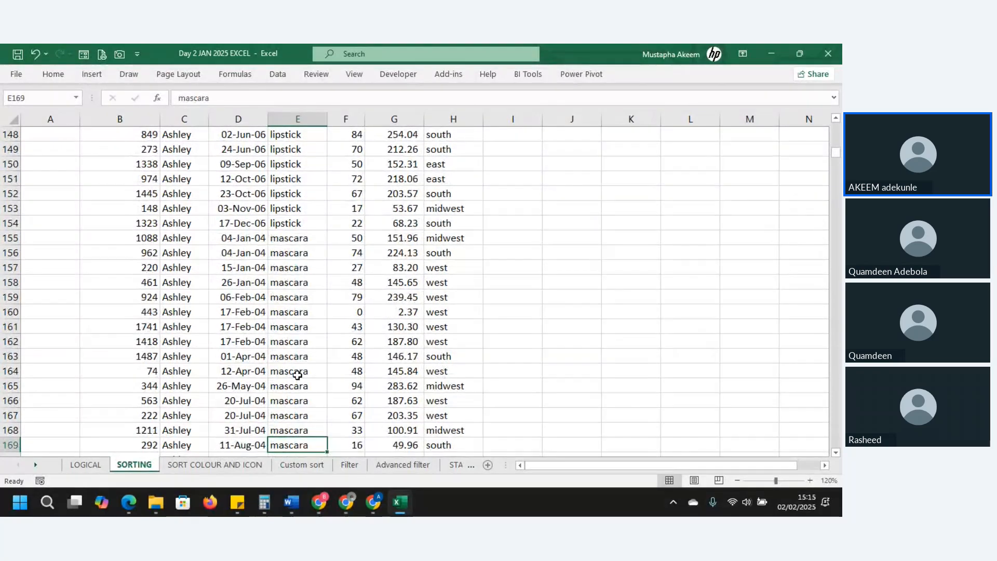
{"action": "left_click", "coordinate": [172, 368]}
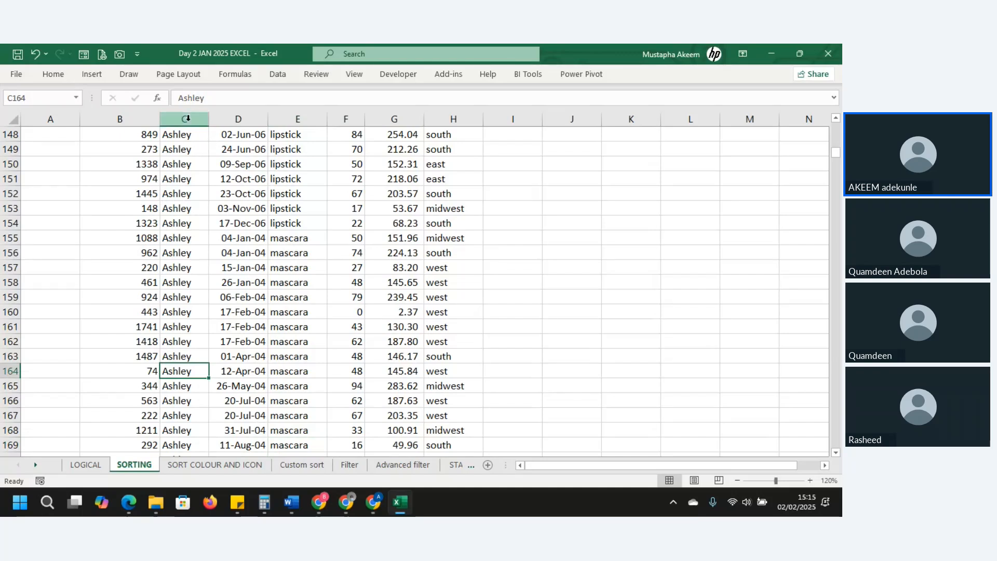
{"action": "left_click", "coordinate": [311, 113]}
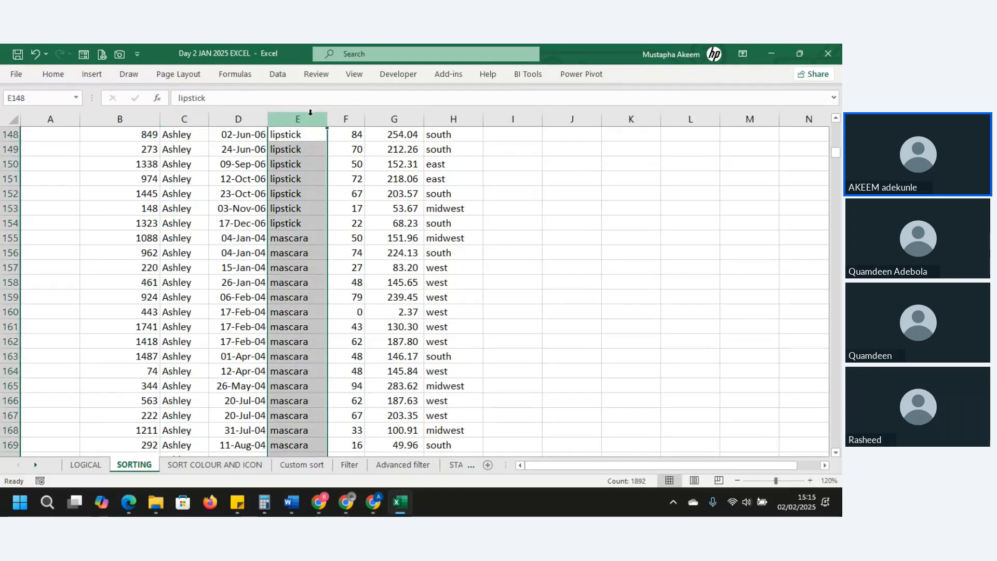
Examine the Date column from the first record down, checking the date order within the first name's eye liner rows.
{"action": "left_click", "coordinate": [243, 145]}
{"action": "left_click", "coordinate": [245, 141]}
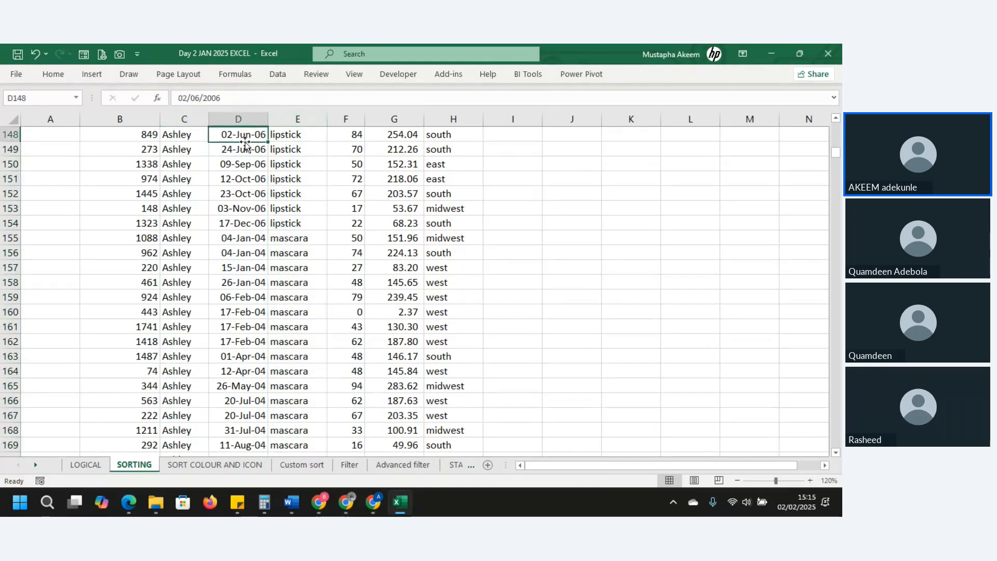
{"action": "key", "text": "Up"}
{"action": "key", "text": "Up"}
{"action": "key", "text": "Up"}
{"action": "key", "text": "Up"}
{"action": "key", "text": "Up"}
{"action": "key", "text": "Up"}
{"action": "key", "text": "Up"}
{"action": "key", "text": "Up"}
{"action": "key", "text": "Up"}
{"action": "key", "text": "Up"}
{"action": "key", "text": "ctrl+Up"}
{"action": "key", "text": "Down"}
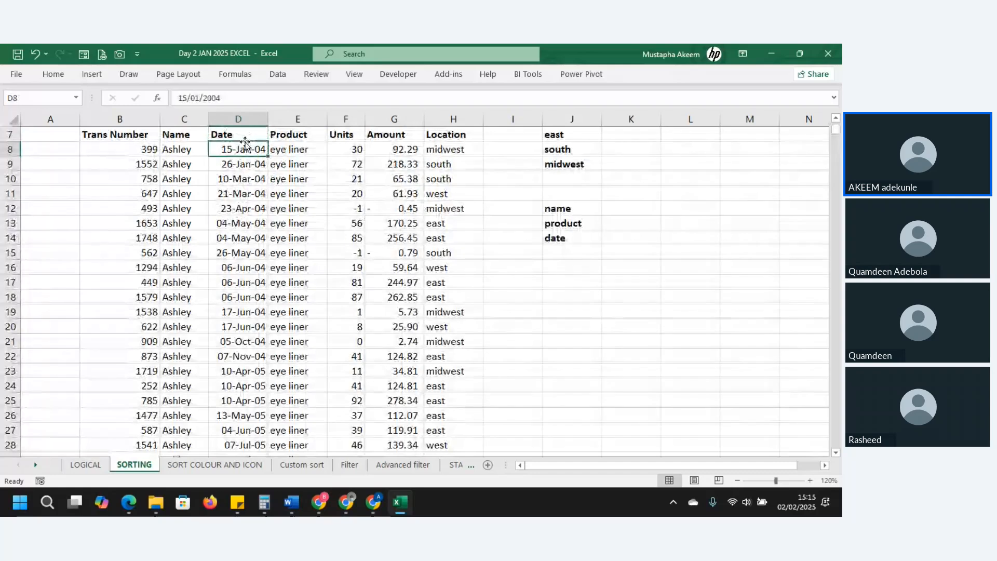
{"action": "key", "text": "Down"}
{"action": "key", "text": "Down"}
{"action": "key", "text": "Down"}
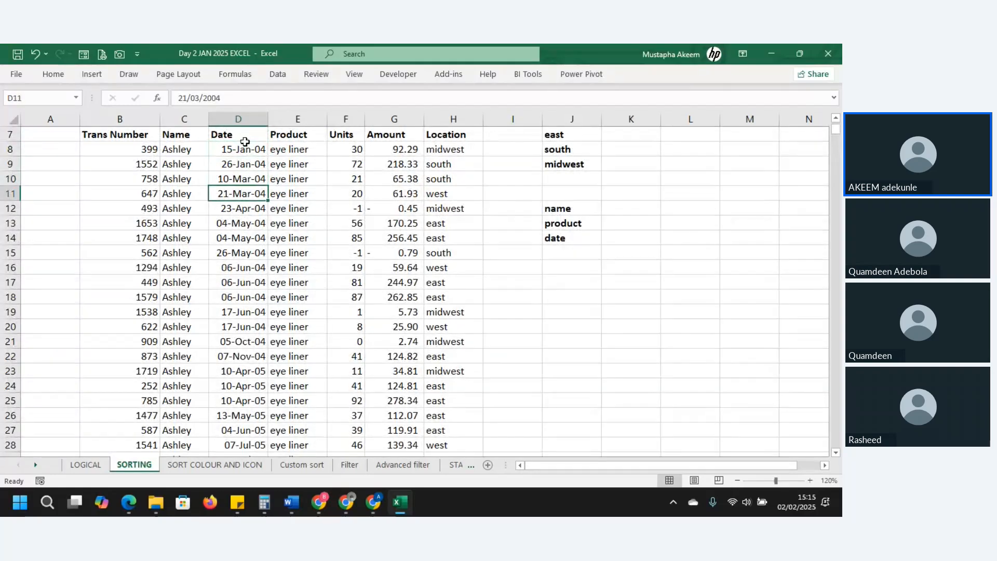
{"action": "key", "text": "Down"}
{"action": "key", "text": "Down"}
{"action": "key", "text": "Down"}
{"action": "key", "text": "Down"}
{"action": "key", "text": "Down"}
{"action": "key", "text": "Down"}
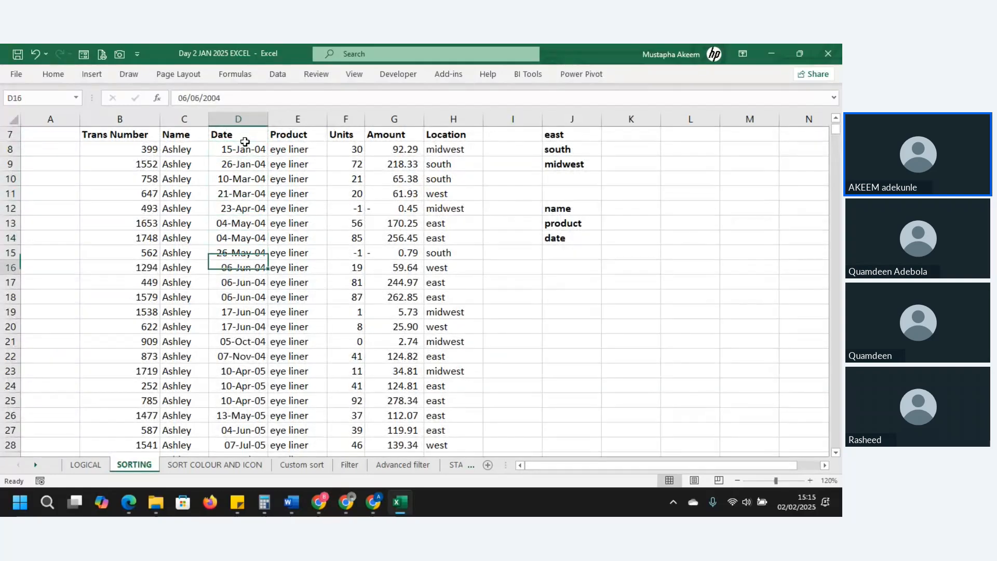
{"action": "key", "text": "Down"}
{"action": "key", "text": "Down"}
{"action": "key", "text": "Down"}
{"action": "key", "text": "Down"}
{"action": "key", "text": "Down"}
{"action": "key", "text": "Down"}
{"action": "key", "text": "Down"}
{"action": "key", "text": "Down"}
{"action": "key", "text": "Down"}
{"action": "key", "text": "Down"}
{"action": "key", "text": "Down"}
{"action": "key", "text": "Down"}
{"action": "key", "text": "Down"}
{"action": "key", "text": "Down"}
{"action": "key", "text": "Down"}
{"action": "key", "text": "Down"}
{"action": "key", "text": "Down"}
{"action": "key", "text": "Down"}
{"action": "key", "text": "Down"}
{"action": "key", "text": "Down"}
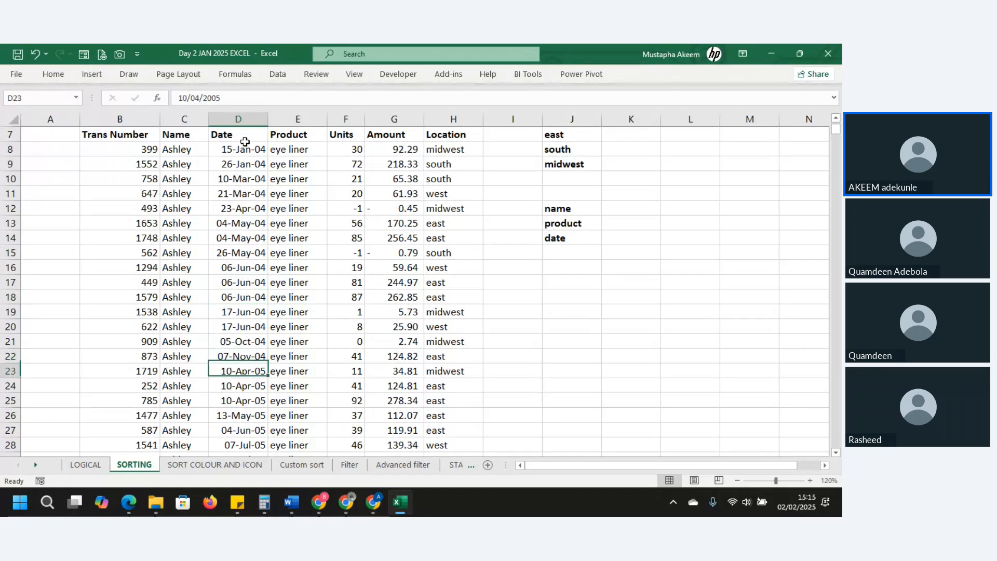
{"action": "key", "text": "Down"}
{"action": "key", "text": "Down"}
{"action": "key", "text": "Down"}
{"action": "key", "text": "Down"}
{"action": "key", "text": "Down"}
{"action": "key", "text": "Down"}
{"action": "key", "text": "Down"}
{"action": "key", "text": "Down"}
{"action": "key", "text": "Down"}
{"action": "key", "text": "Down"}
{"action": "key", "text": "Down"}
{"action": "key", "text": "Down"}
{"action": "key", "text": "Down"}
{"action": "key", "text": "Down"}
{"action": "key", "text": "Down"}
{"action": "key", "text": "Down"}
{"action": "key", "text": "Down"}
{"action": "key", "text": "Down"}
{"action": "key", "text": "Down"}
{"action": "key", "text": "Down"}
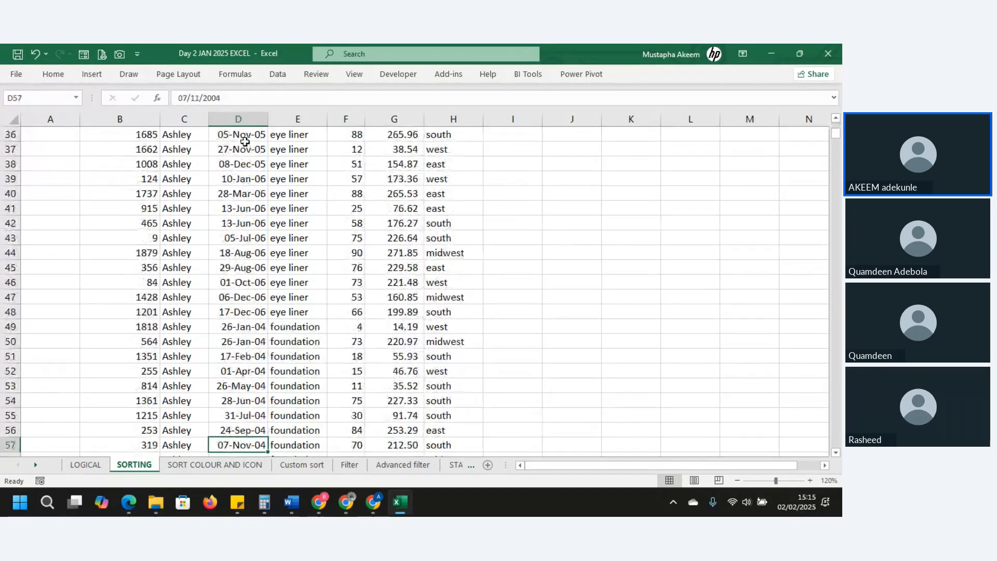
Examine where the first name's foundation rows begin and check how their dates are ordered.
{"action": "key", "text": "Up"}
{"action": "key", "text": "Up"}
{"action": "key", "text": "Up"}
{"action": "key", "text": "Up"}
{"action": "key", "text": "Up"}
{"action": "key", "text": "Up"}
{"action": "key", "text": "Up"}
{"action": "key", "text": "Up"}
{"action": "key", "text": "Up"}
{"action": "key", "text": "Up"}
{"action": "key", "text": "Up"}
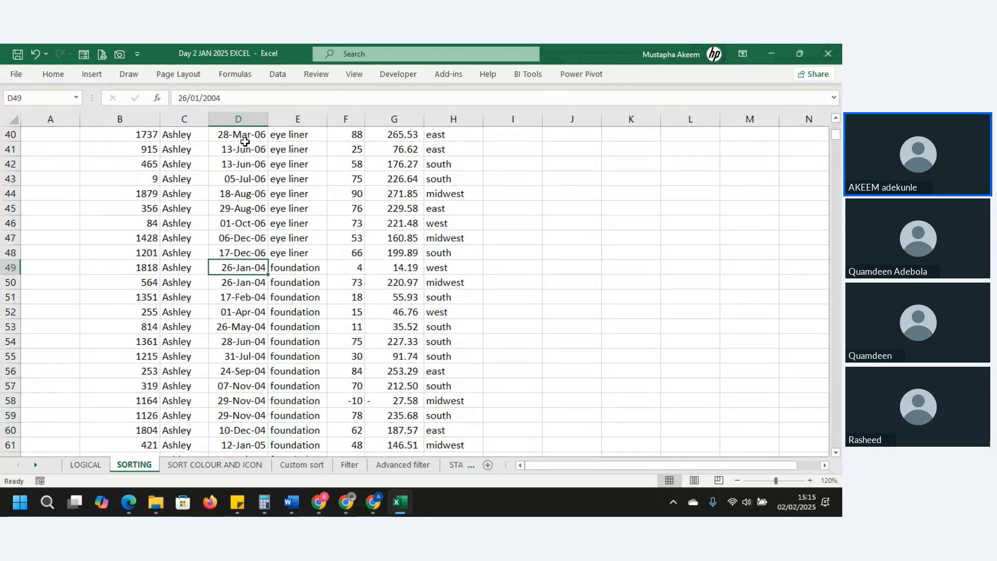
{"action": "key", "text": "Down"}
{"action": "key", "text": "Down"}
{"action": "key", "text": "Down"}
{"action": "key", "text": "Down"}
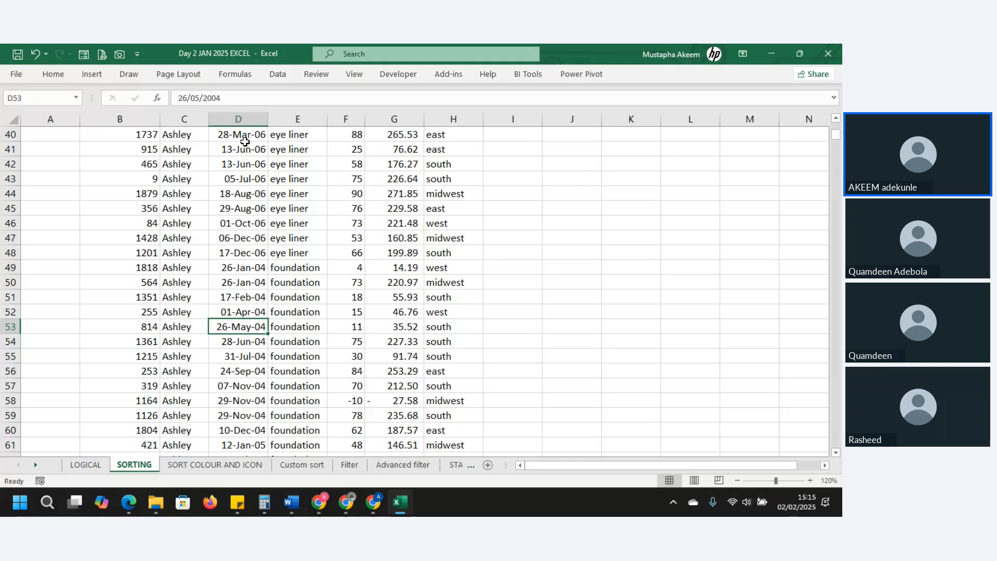
Switch to the Custom sort sheet and rename it Custom List.
{"action": "left_click", "coordinate": [301, 466]}
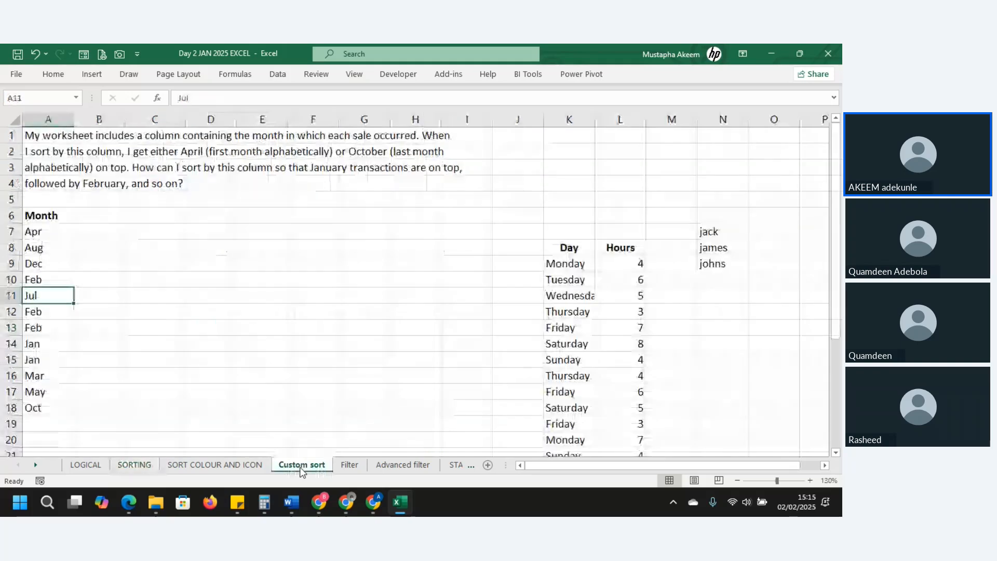
{"action": "left_click", "coordinate": [269, 376]}
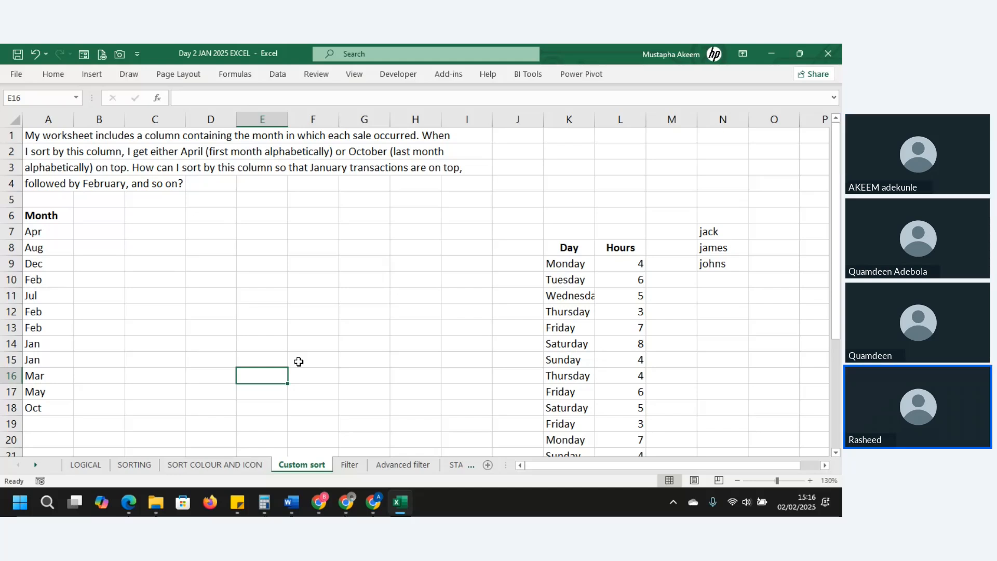
{"action": "double_click", "coordinate": [310, 464]}
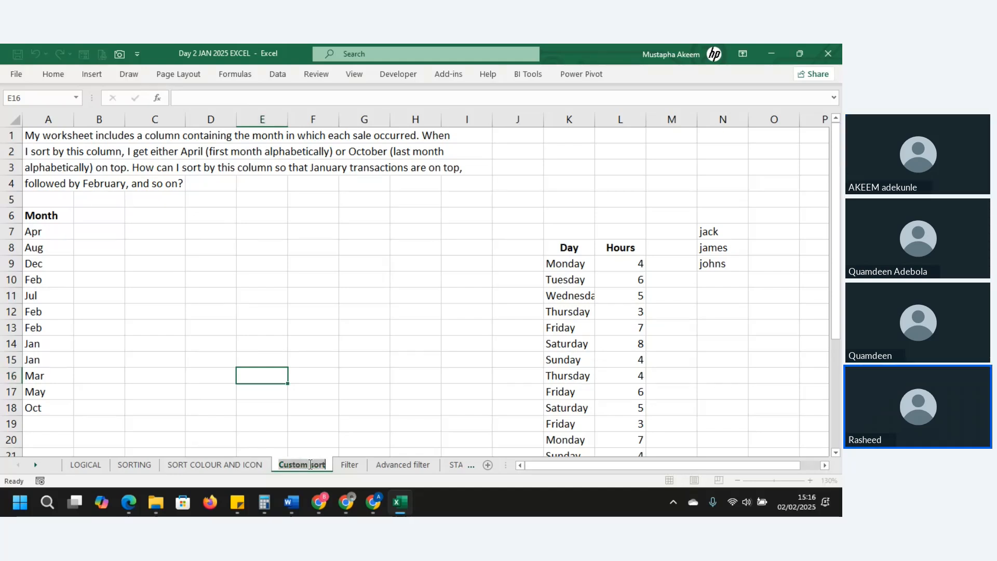
{"action": "left_click_drag", "start_coordinate": [310, 464], "coordinate": [326, 464]}
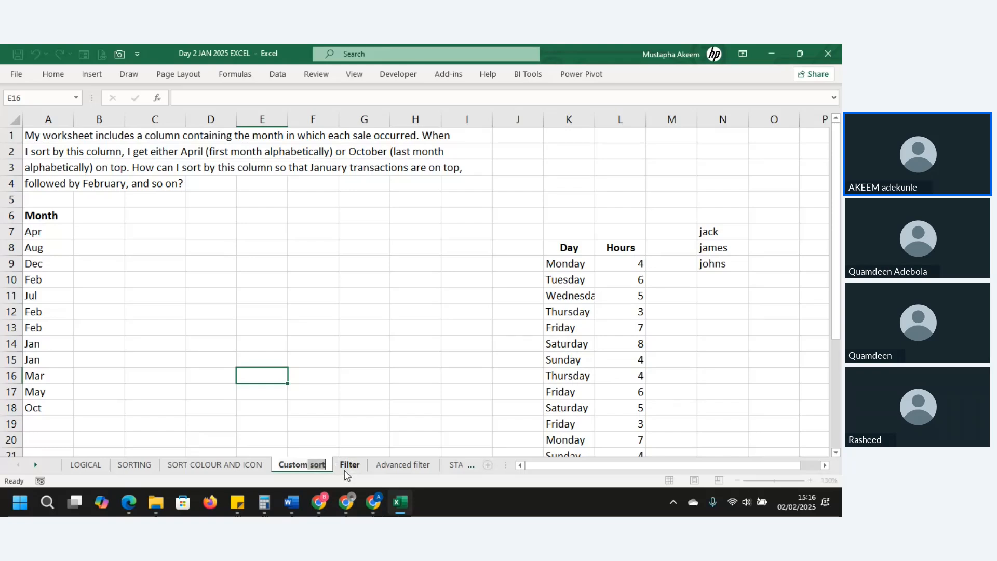
{"action": "key", "text": "BackSpace"}
{"action": "key", "text": "BackSpace"}
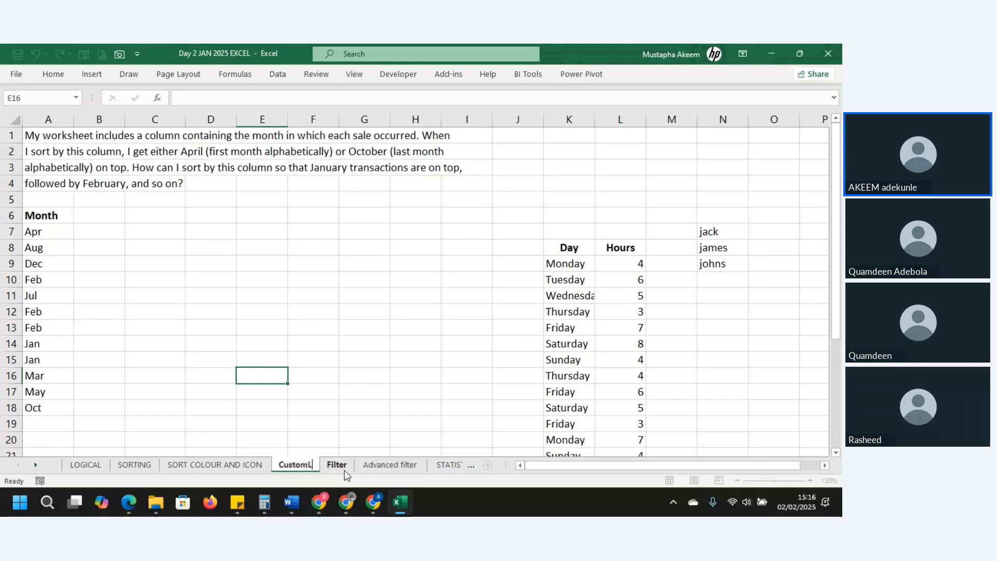
{"action": "type", "text": "List"}
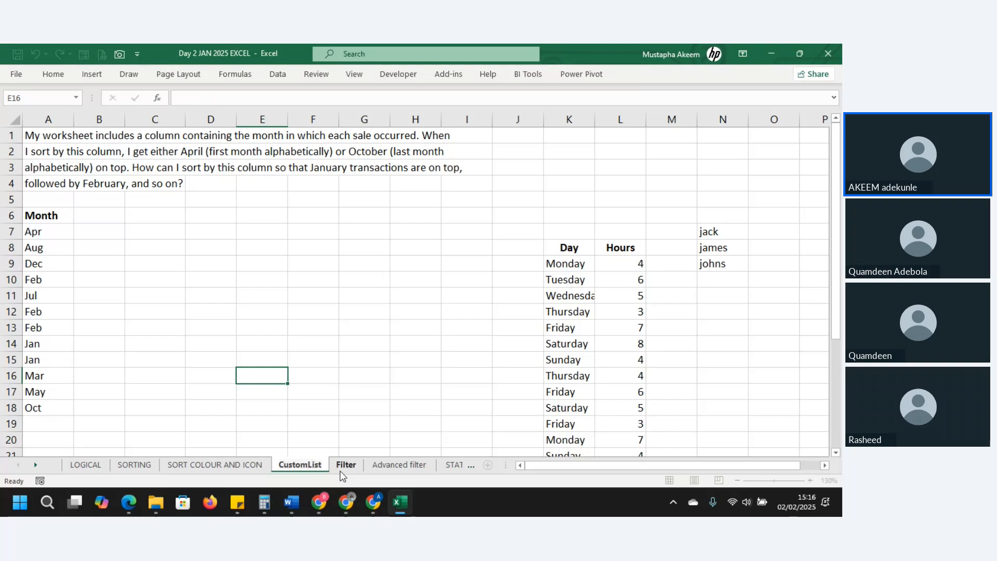
{"action": "key", "text": "Return"}
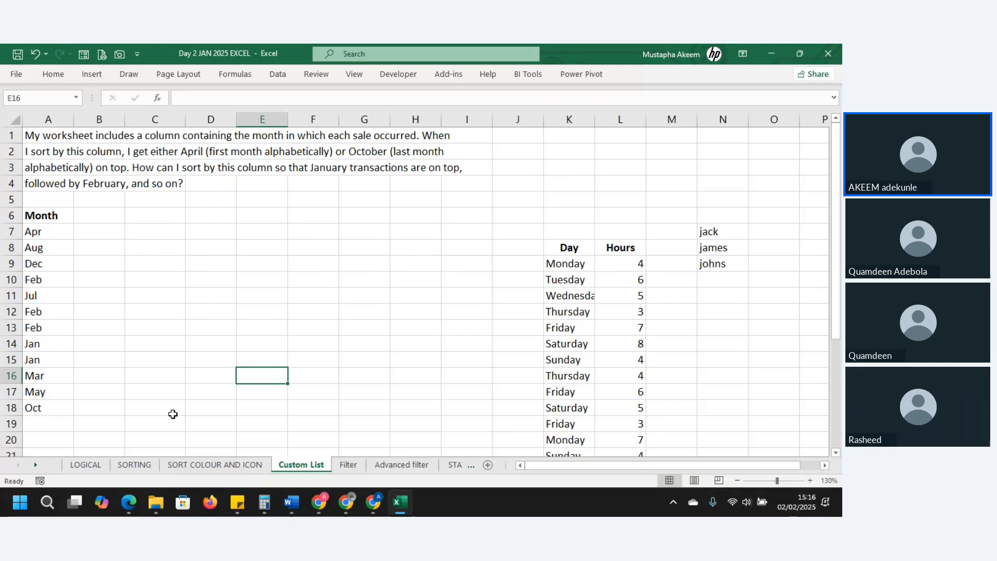
{"action": "left_click", "coordinate": [170, 410]}
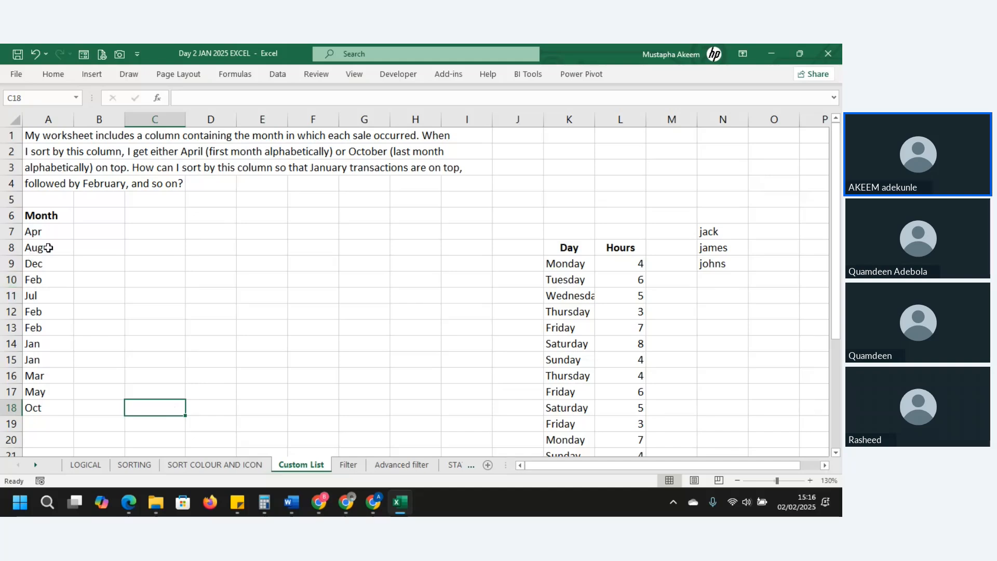
Sort the month entries in A7:A18 from A to Z.
{"action": "left_click_drag", "start_coordinate": [46, 230], "coordinate": [26, 411]}
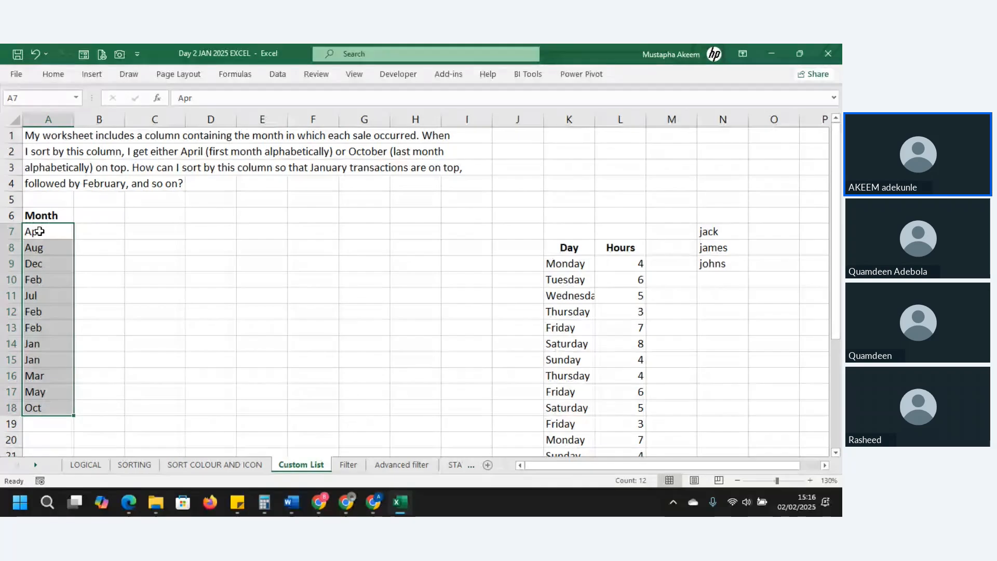
{"action": "right_click", "coordinate": [40, 231]}
{"action": "mouse_move", "coordinate": [78, 366]}
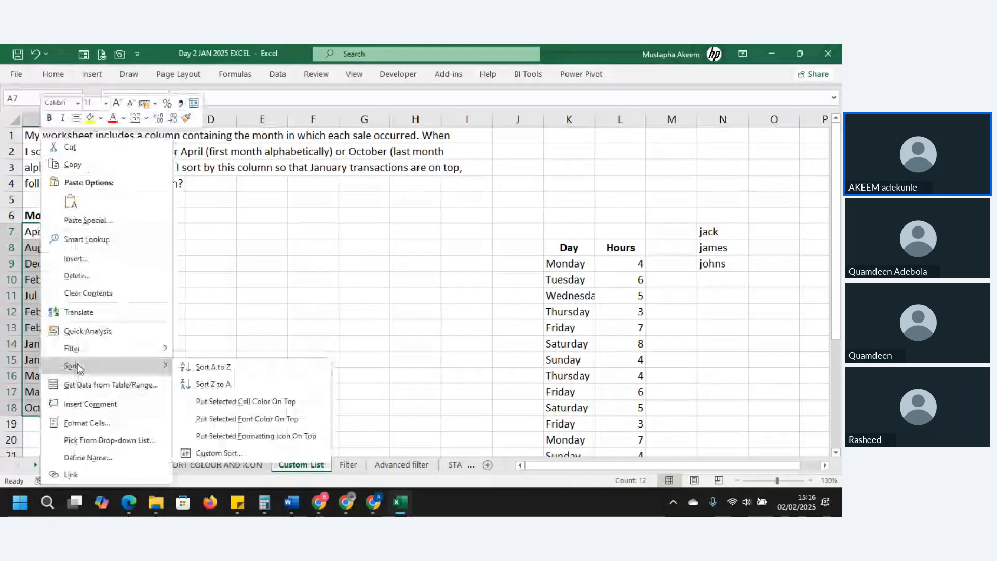
{"action": "left_click", "coordinate": [216, 369]}
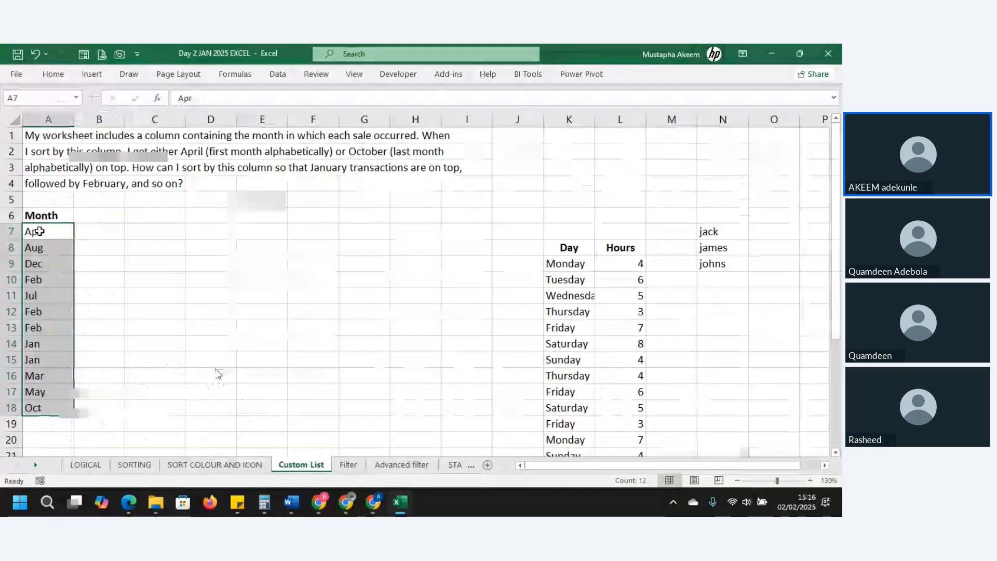
{"action": "left_click", "coordinate": [215, 367]}
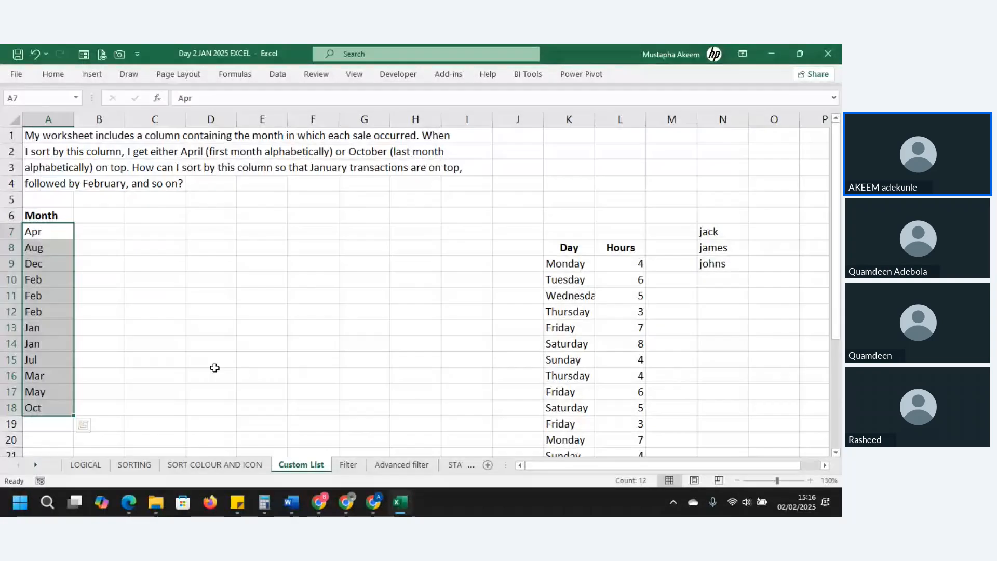
Sort the month entries in A7:A18 from Z to A.
{"action": "right_click", "coordinate": [39, 237]}
{"action": "mouse_move", "coordinate": [93, 370]}
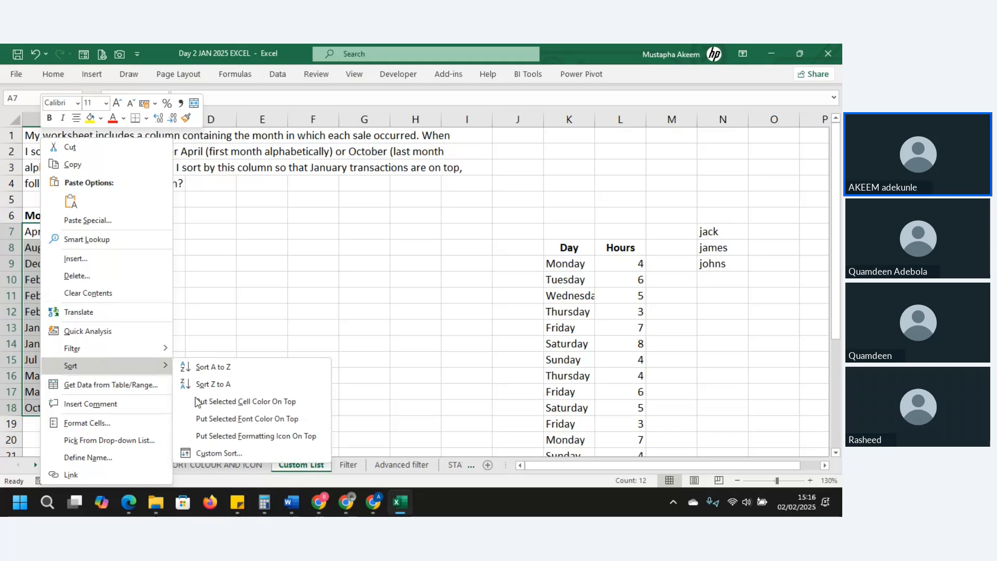
{"action": "left_click", "coordinate": [208, 384]}
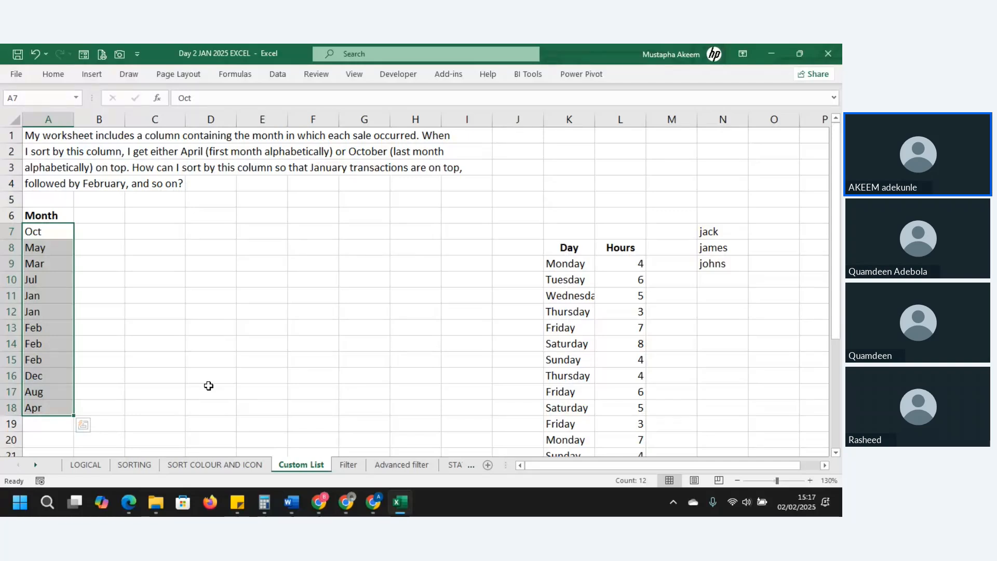
Start a custom sort of the Month column with a custom list order and review the built-in day and month lists.
{"action": "right_click", "coordinate": [55, 350]}
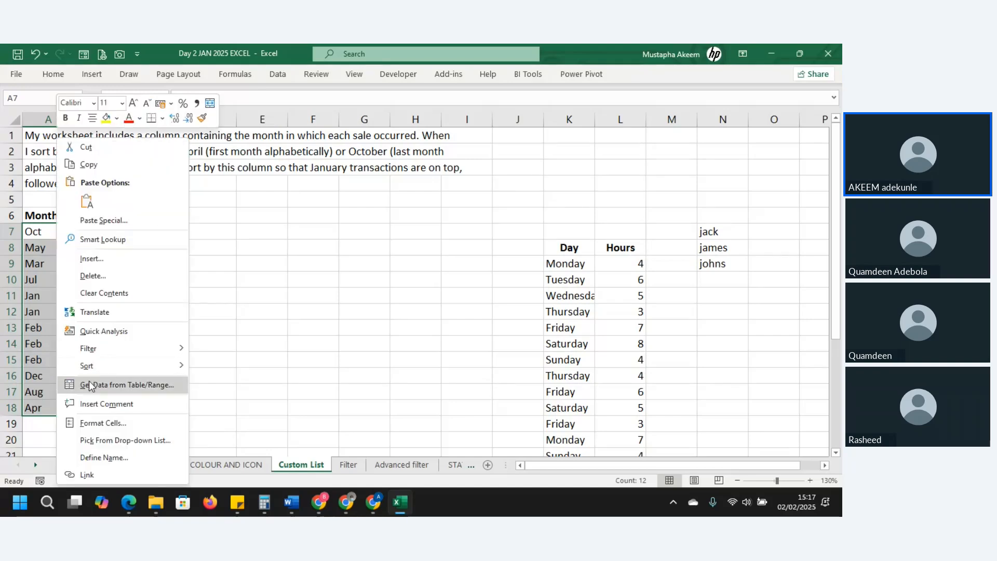
{"action": "mouse_move", "coordinate": [92, 373]}
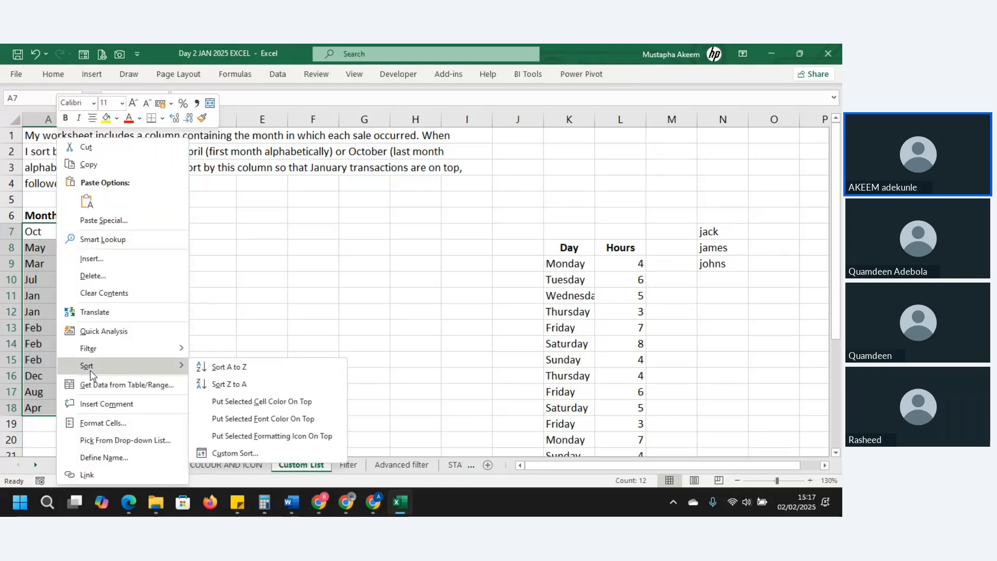
{"action": "left_click", "coordinate": [263, 457]}
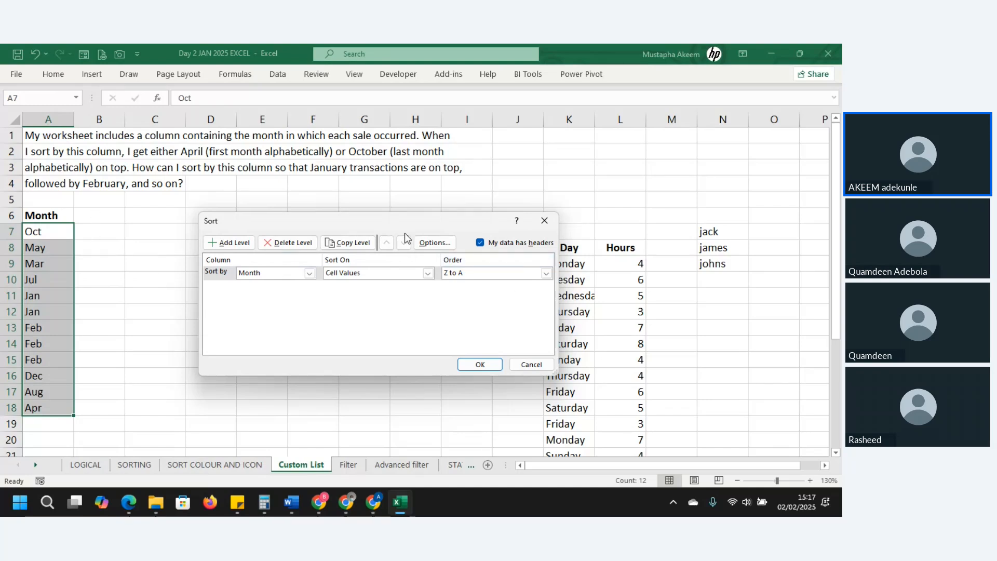
{"action": "left_click", "coordinate": [546, 273]}
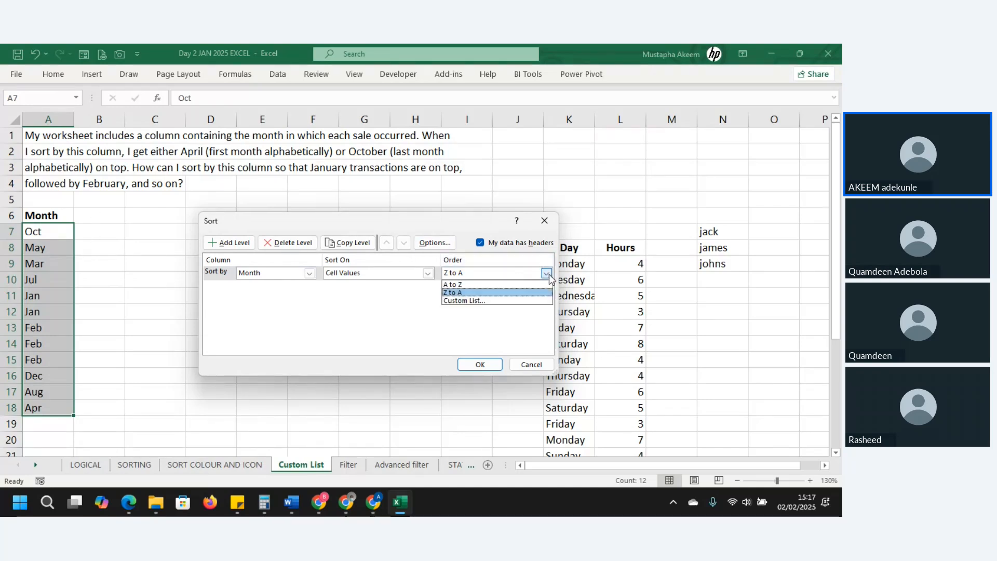
{"action": "left_click", "coordinate": [464, 300]}
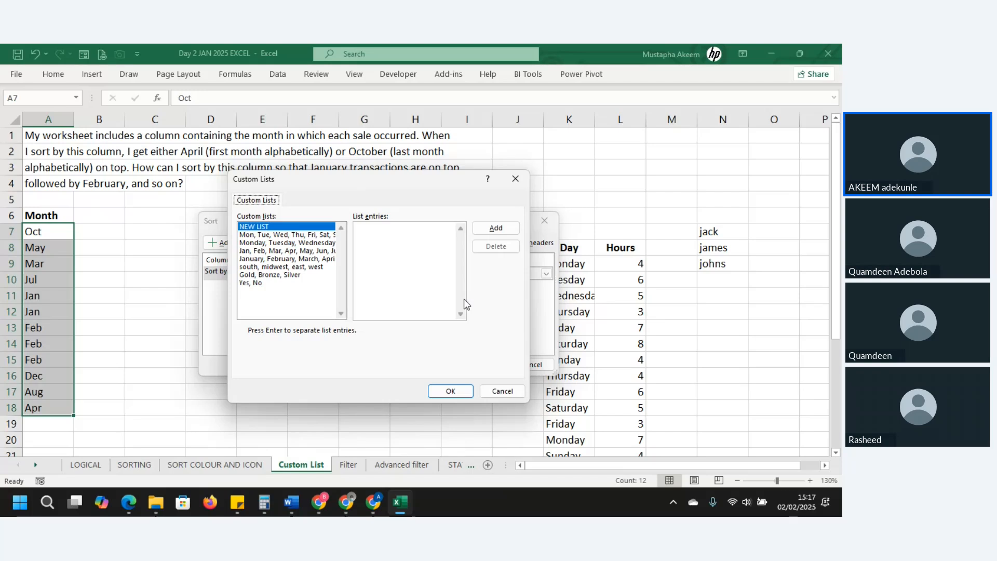
{"action": "left_click", "coordinate": [289, 236]}
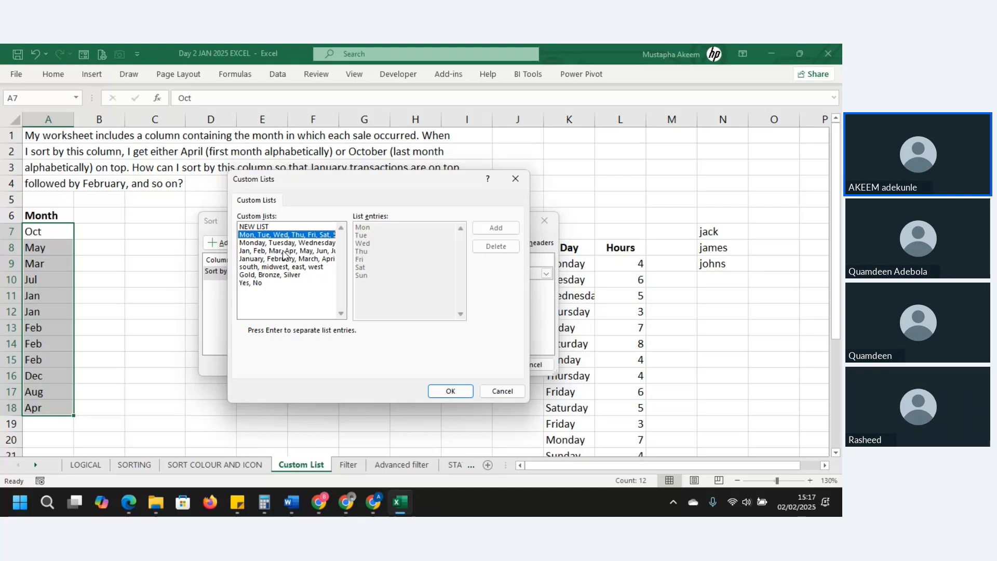
{"action": "left_click", "coordinate": [284, 252]}
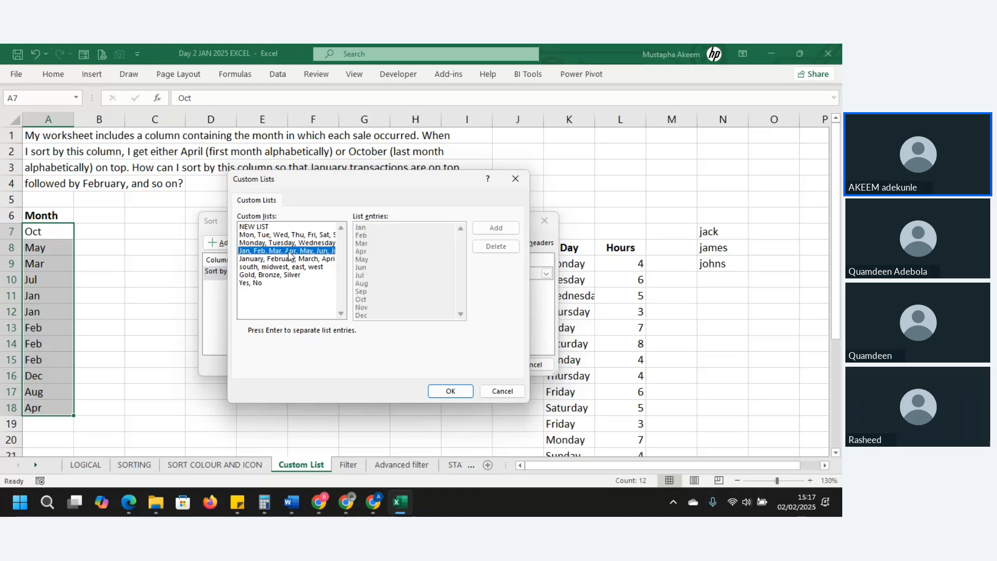
Permanently delete the custom lists "Gold, Bronze, Silver" and "Yes, No".
{"action": "left_click", "coordinate": [265, 275]}
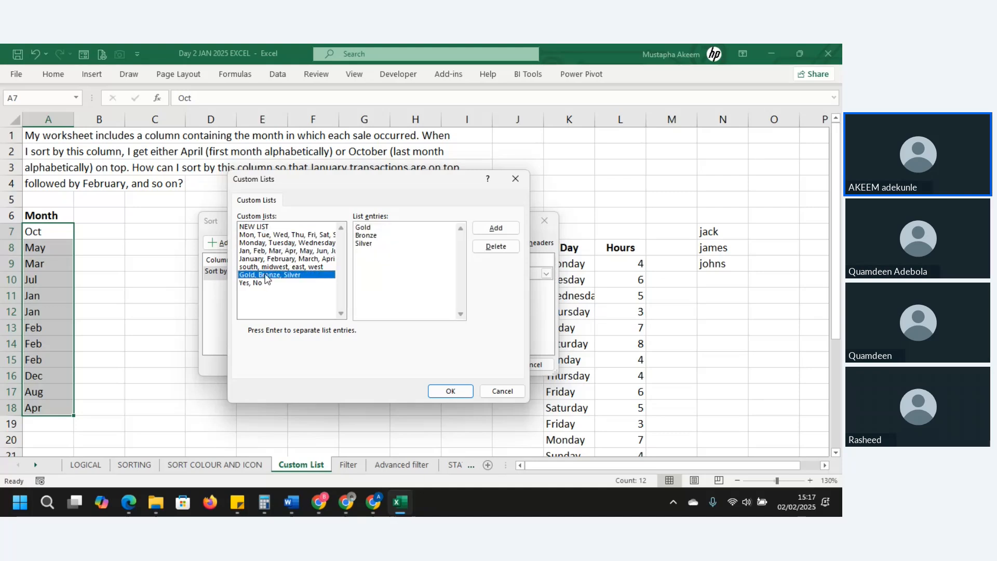
{"action": "left_click", "coordinate": [500, 246]}
{"action": "left_click", "coordinate": [414, 305]}
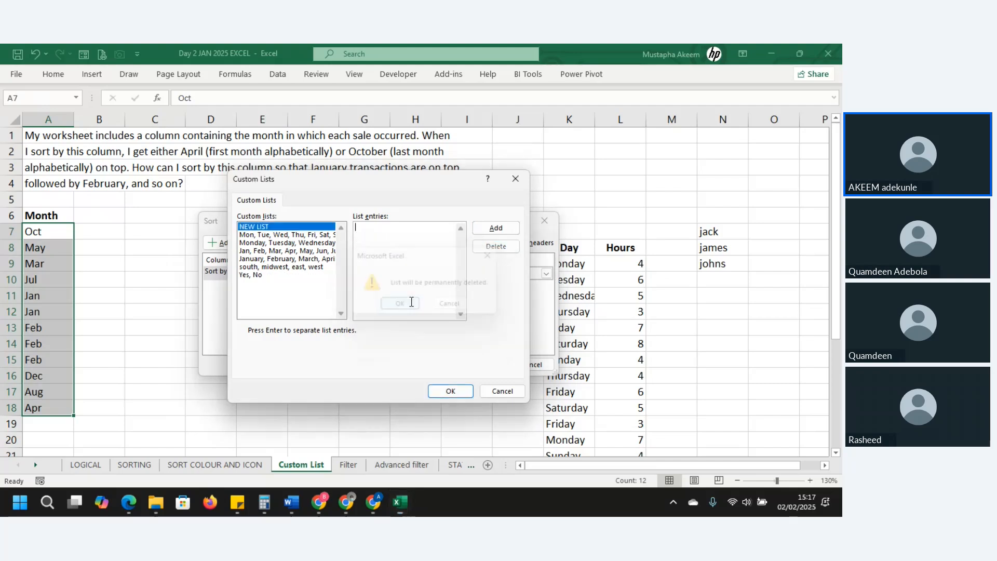
{"action": "left_click", "coordinate": [258, 275]}
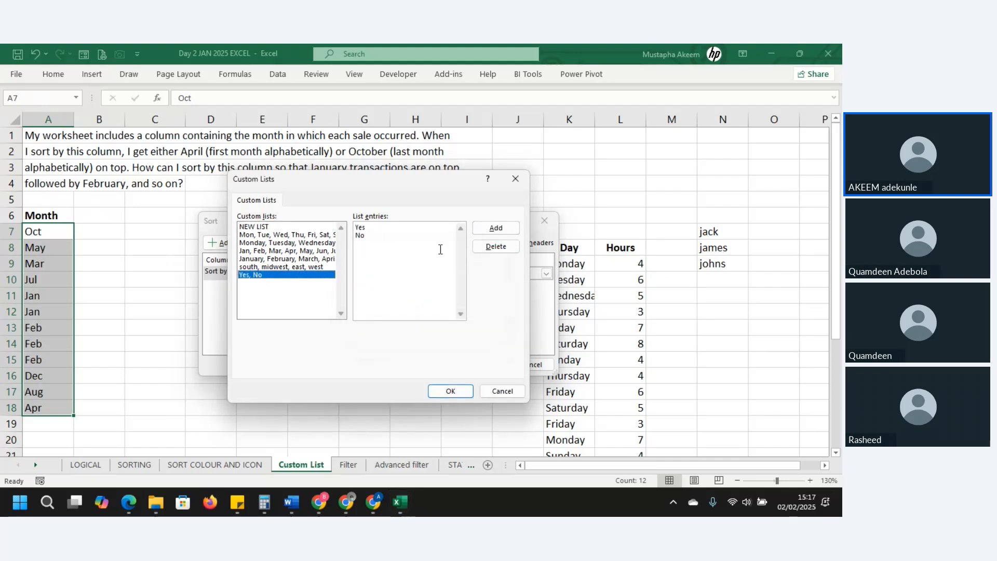
{"action": "left_click", "coordinate": [497, 247]}
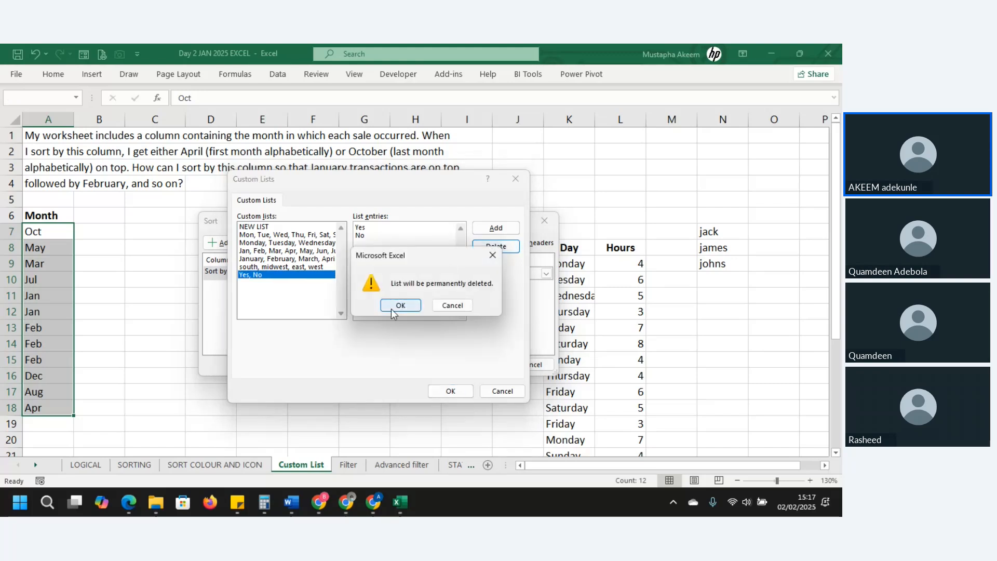
{"action": "left_click", "coordinate": [393, 306]}
Permanently delete the custom list "south, midwest, east, west".
{"action": "left_click", "coordinate": [309, 267]}
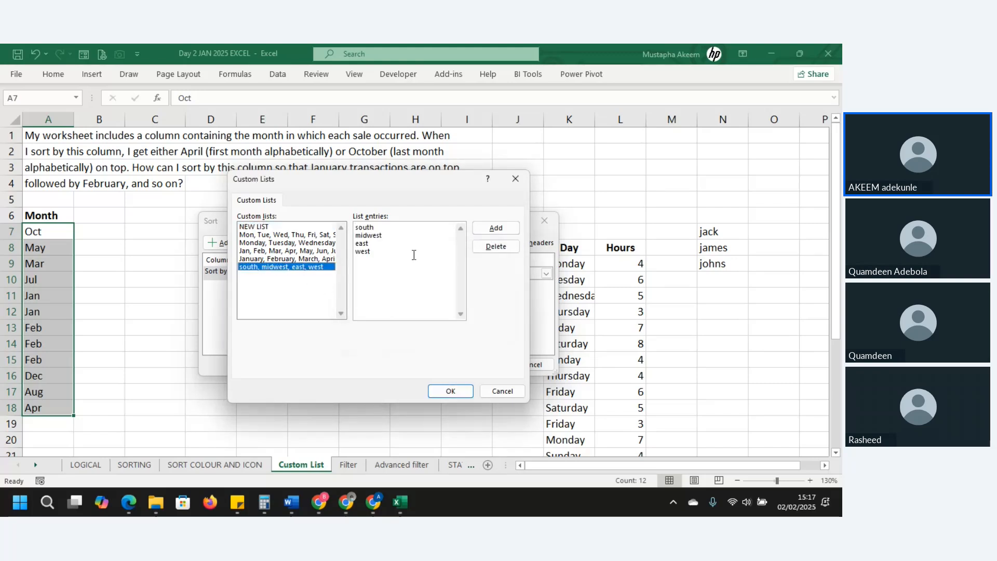
{"action": "left_click", "coordinate": [495, 247]}
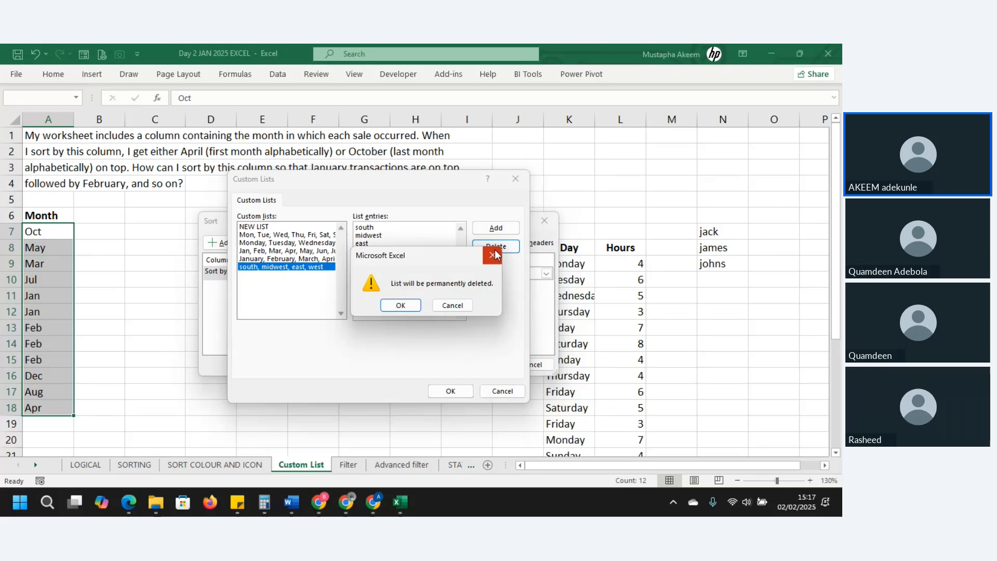
{"action": "left_click", "coordinate": [393, 306]}
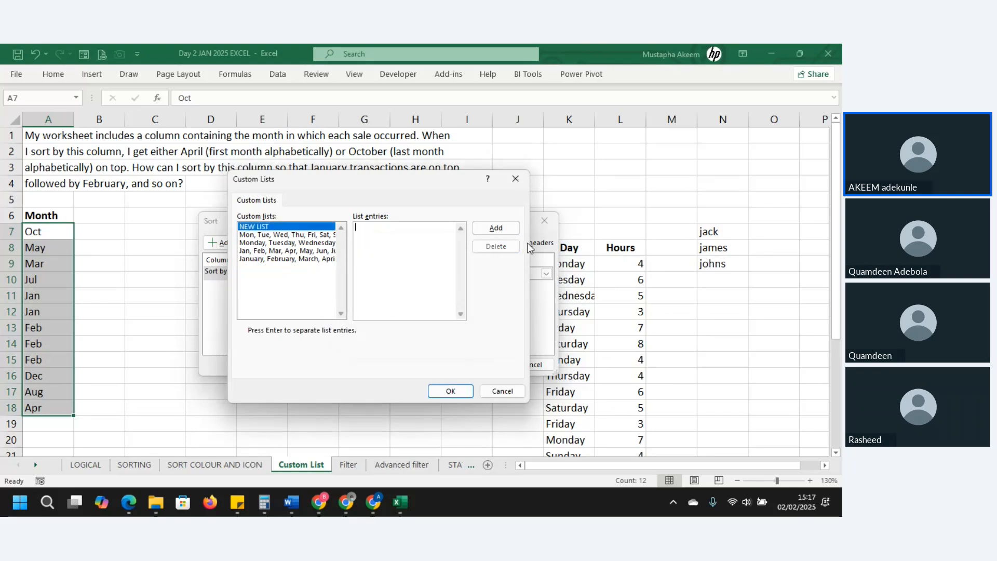
Try to sort the Month column using the built-in full-name custom list January, February, March, April.
{"action": "left_click", "coordinate": [307, 251]}
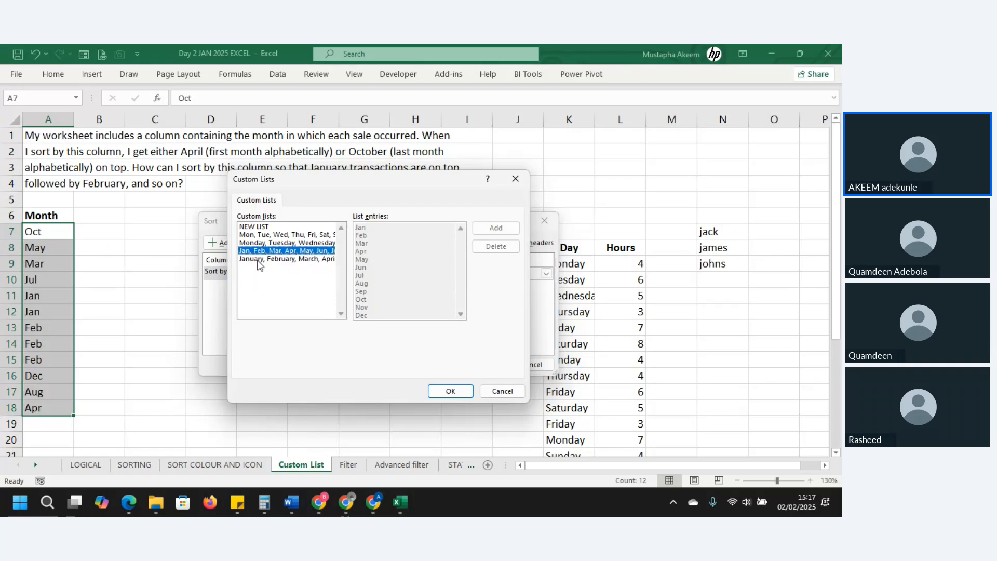
{"action": "left_click", "coordinate": [258, 259]}
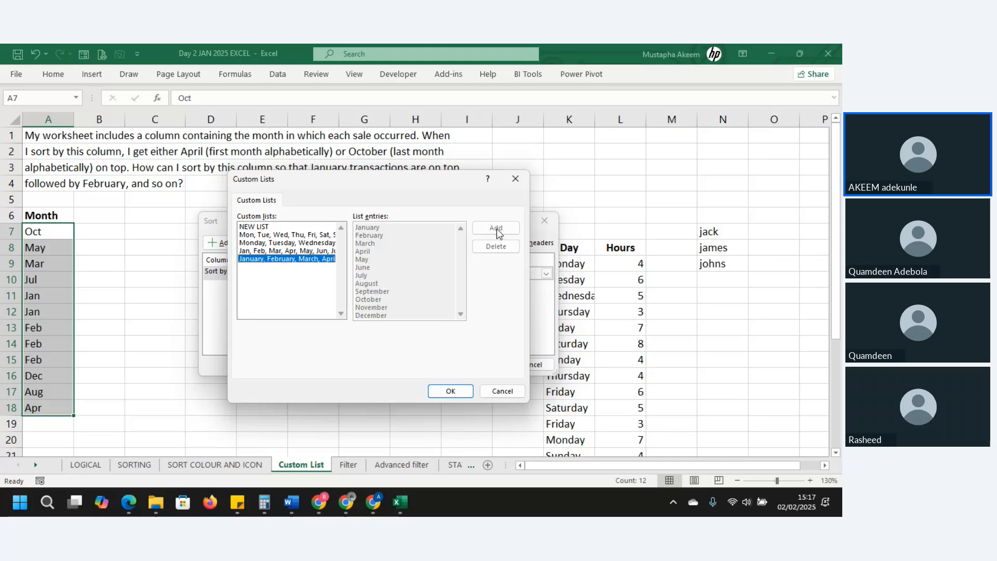
{"action": "left_click", "coordinate": [450, 391]}
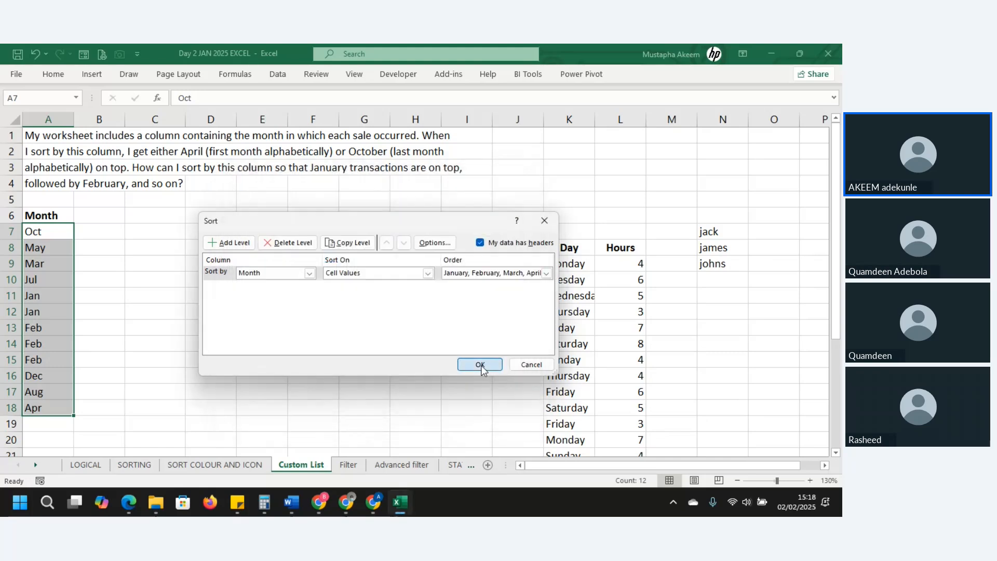
{"action": "left_click", "coordinate": [478, 365]}
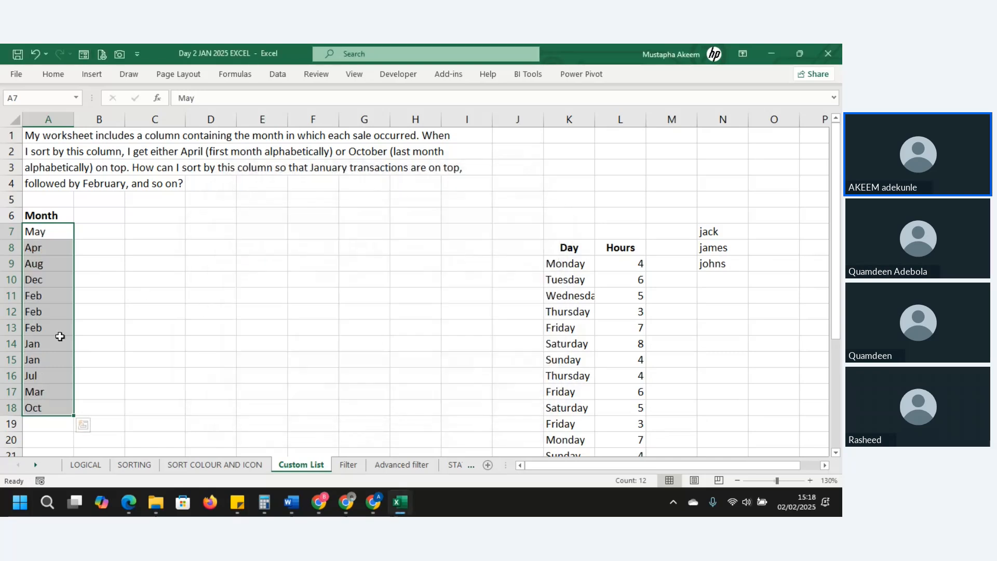
Custom sort the Month column by cell values using the abbreviated custom list Jan, Feb, Mar, Apr as the order.
{"action": "right_click", "coordinate": [39, 297]}
{"action": "mouse_move", "coordinate": [107, 361]}
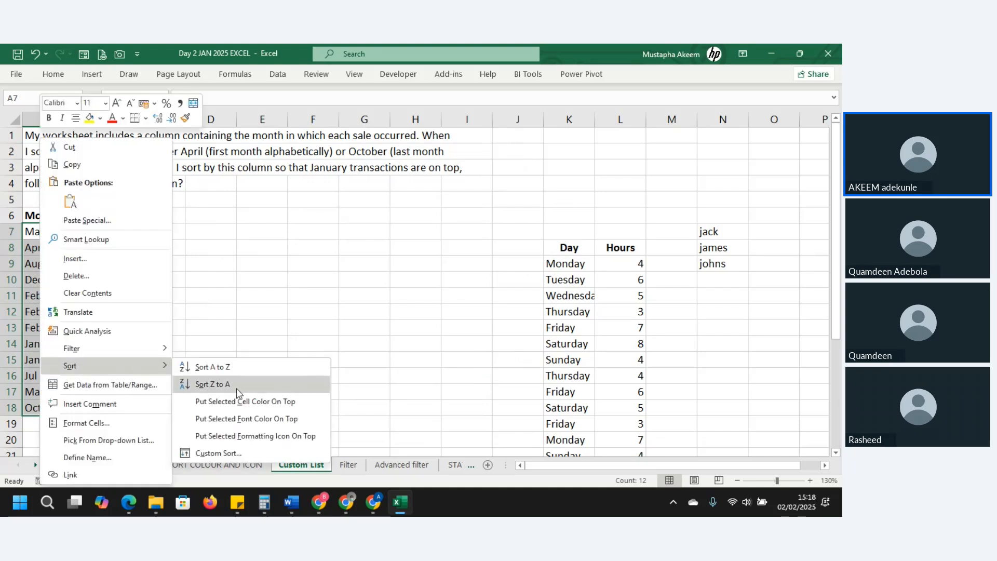
{"action": "left_click", "coordinate": [228, 453]}
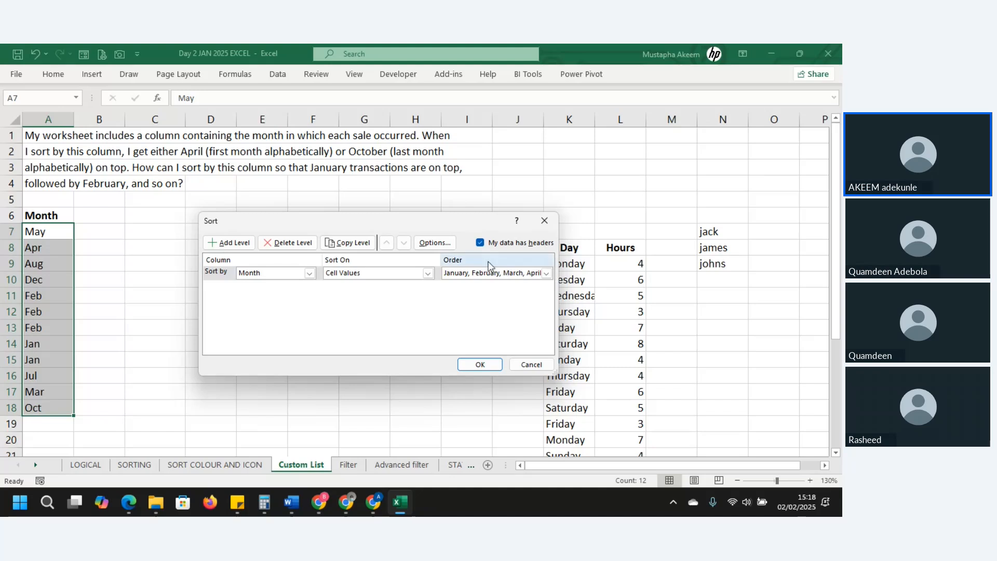
{"action": "left_click", "coordinate": [545, 273]}
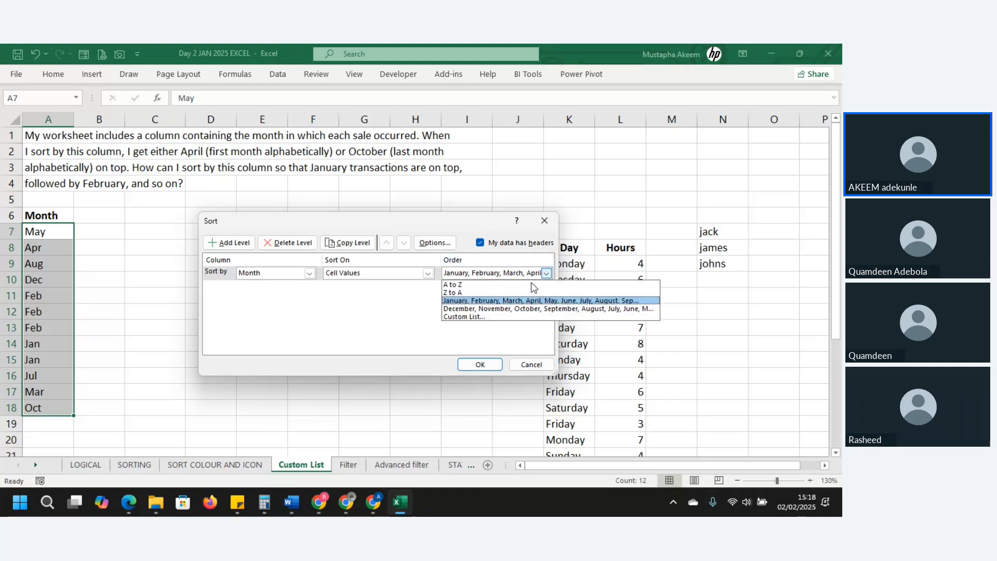
{"action": "left_click", "coordinate": [488, 318]}
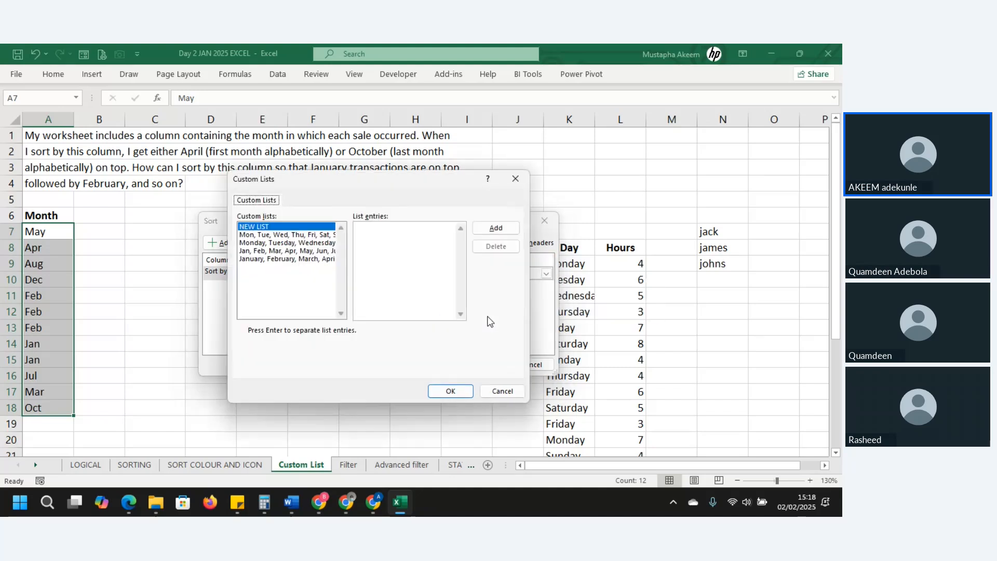
{"action": "left_click", "coordinate": [289, 252]}
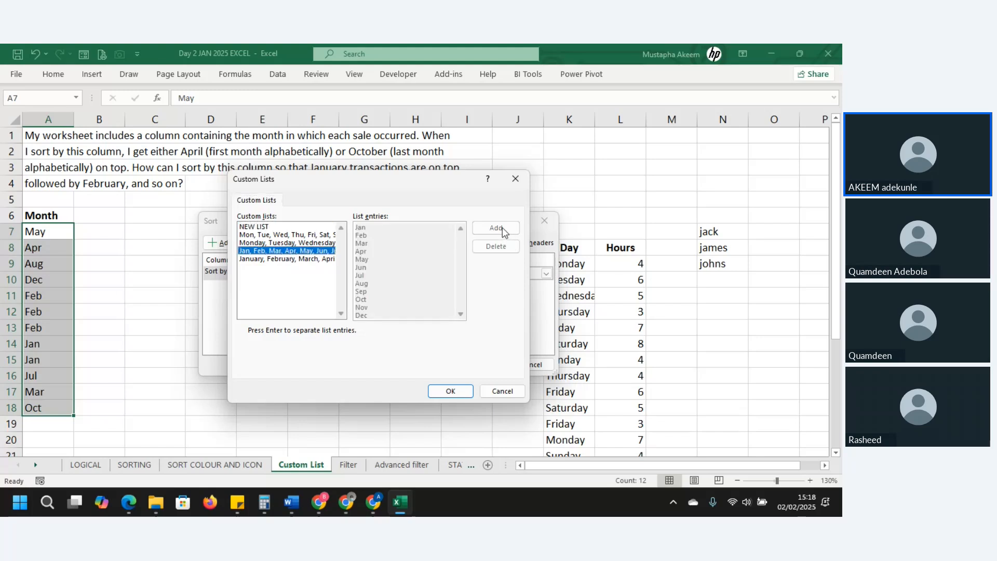
{"action": "left_click", "coordinate": [447, 392]}
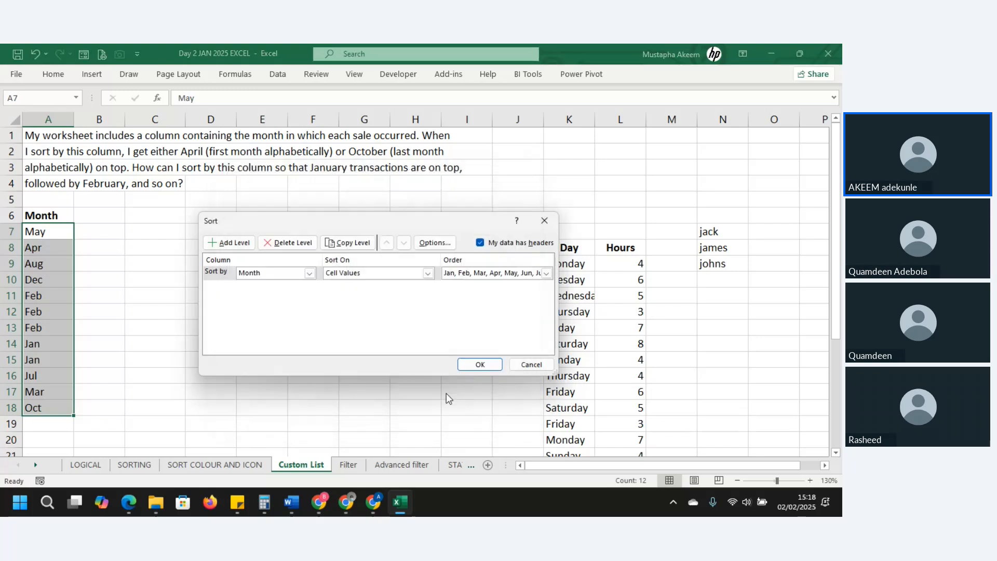
{"action": "left_click", "coordinate": [483, 367]}
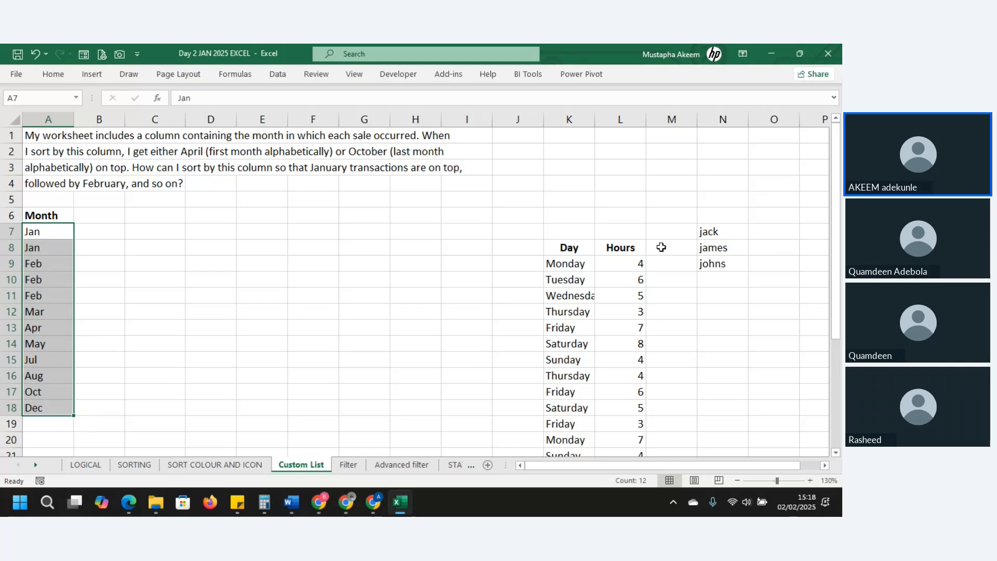
Look at the Location column on the SORT COLOUR AND ICON sheet and switch to the SORTING sheet.
{"action": "left_click", "coordinate": [221, 465]}
{"action": "left_click", "coordinate": [435, 222]}
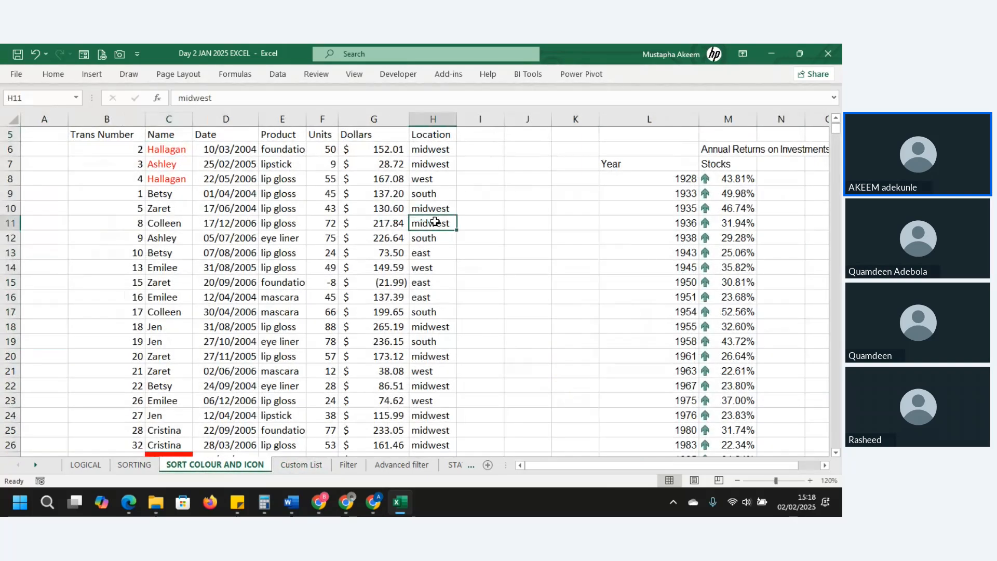
{"action": "left_click", "coordinate": [133, 465]}
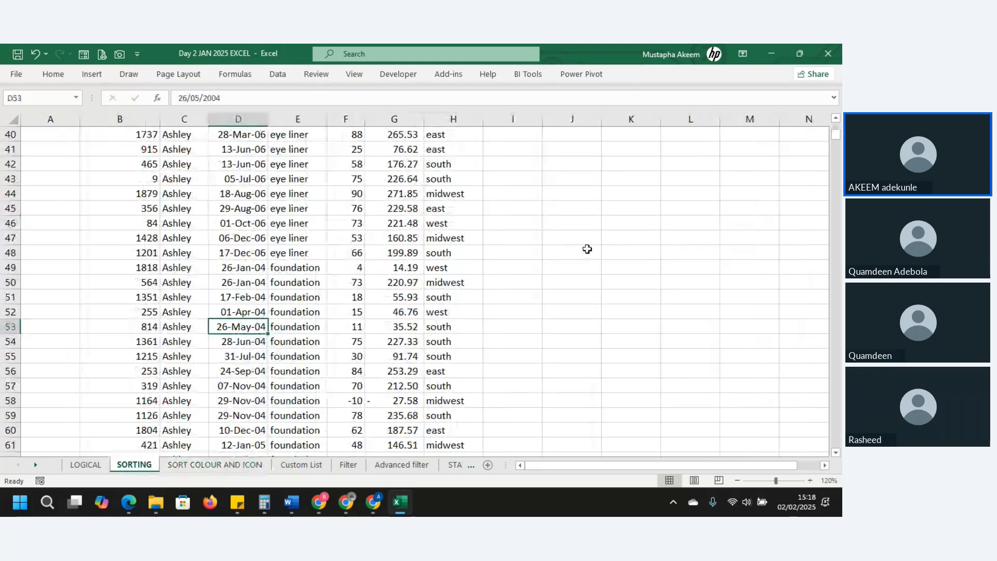
Return to the start of the SORTING sheet and review the location order listed from cell J6.
{"action": "left_click", "coordinate": [576, 235]}
{"action": "key", "text": "Up"}
{"action": "key", "text": "Up"}
{"action": "key", "text": "Up"}
{"action": "key", "text": "Up"}
{"action": "key", "text": "Up"}
{"action": "key", "text": "Up"}
{"action": "key", "text": "Up"}
{"action": "key", "text": "Up"}
{"action": "key", "text": "Up"}
{"action": "key", "text": "Up"}
{"action": "key", "text": "Up"}
{"action": "key", "text": "Up"}
{"action": "key", "text": "Up"}
{"action": "key", "text": "Up"}
{"action": "key", "text": "Up"}
{"action": "key", "text": "Up"}
{"action": "key", "text": "Up"}
{"action": "key", "text": "Up"}
{"action": "key", "text": "Up"}
{"action": "key", "text": "Up"}
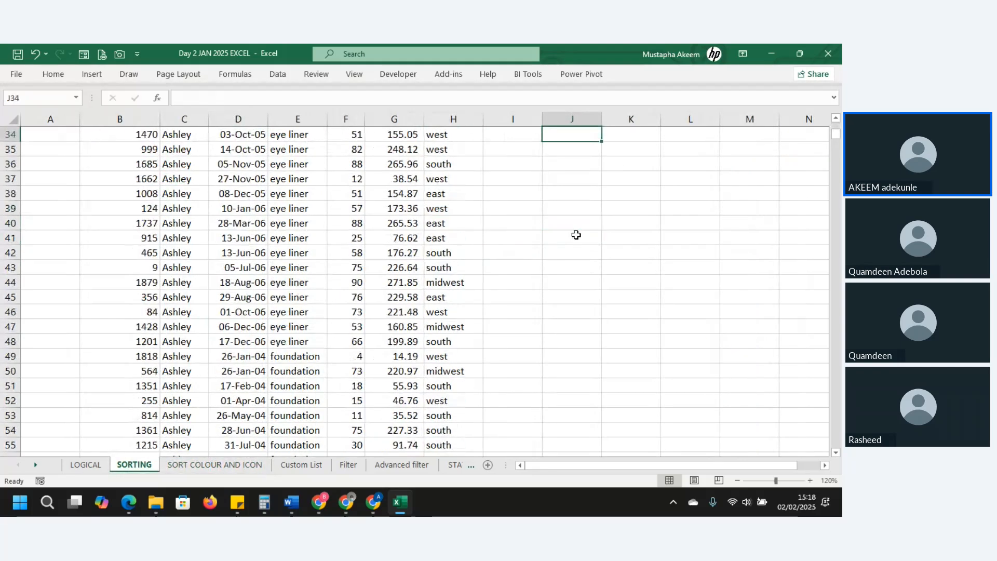
{"action": "key", "text": "Up"}
{"action": "key", "text": "Up"}
{"action": "key", "text": "Up"}
{"action": "key", "text": "Up"}
{"action": "key", "text": "Up"}
{"action": "key", "text": "Up"}
{"action": "key", "text": "Up"}
{"action": "key", "text": "Up"}
{"action": "key", "text": "Up"}
{"action": "key", "text": "Up"}
{"action": "key", "text": "Up"}
{"action": "key", "text": "Up"}
{"action": "key", "text": "Up"}
{"action": "key", "text": "Up"}
{"action": "key", "text": "Up"}
{"action": "key", "text": "Up"}
{"action": "key", "text": "Up"}
{"action": "key", "text": "Up"}
{"action": "key", "text": "Up"}
{"action": "key", "text": "Up"}
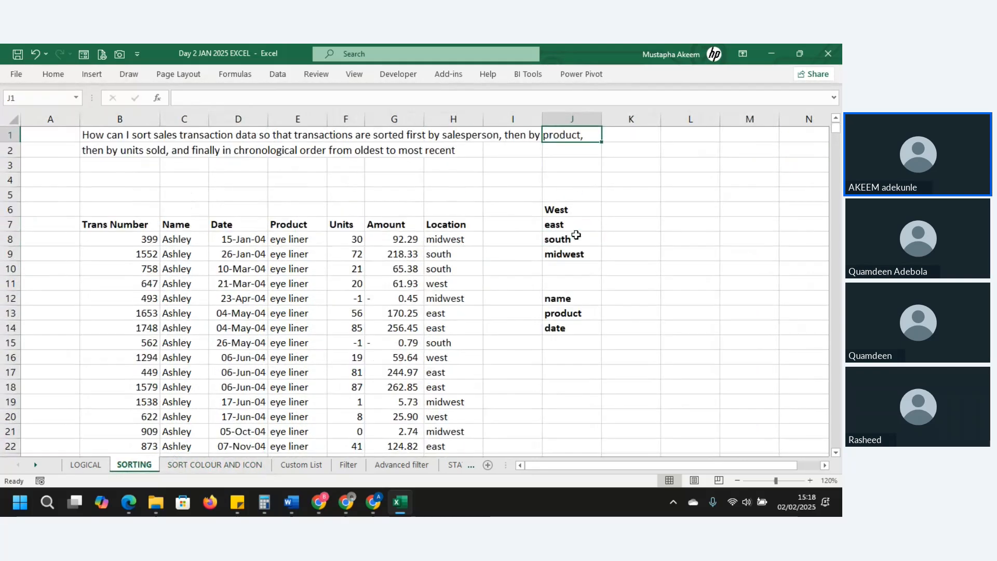
{"action": "left_click", "coordinate": [565, 207]}
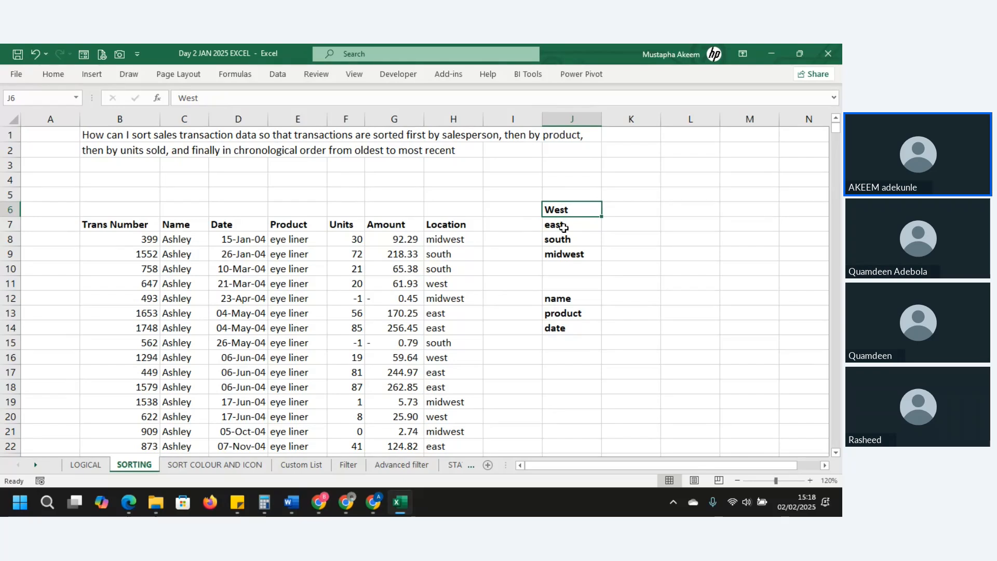
Start a custom sort of the transaction table from the Location column and delete all existing sort levels.
{"action": "left_click", "coordinate": [455, 242]}
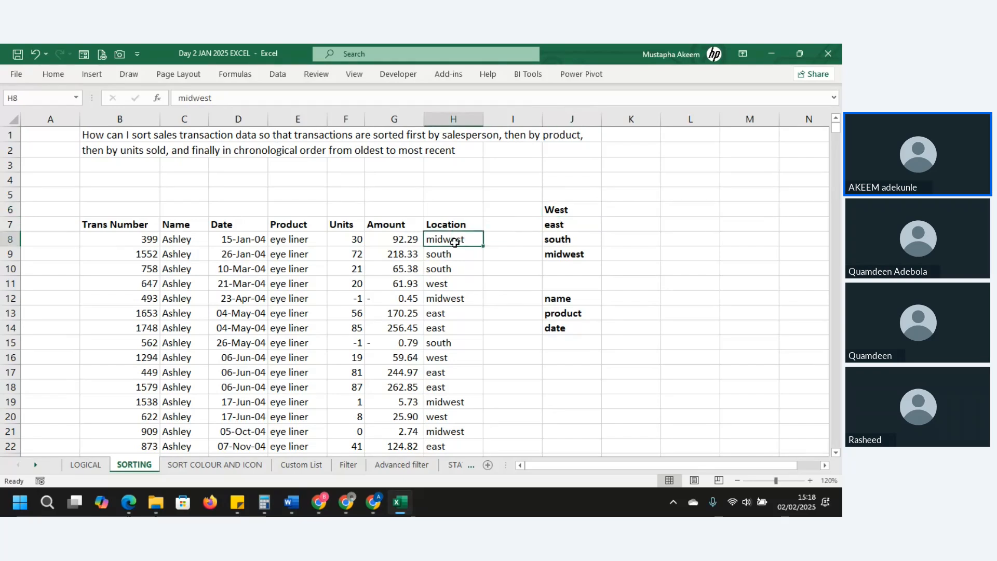
{"action": "right_click", "coordinate": [455, 242]}
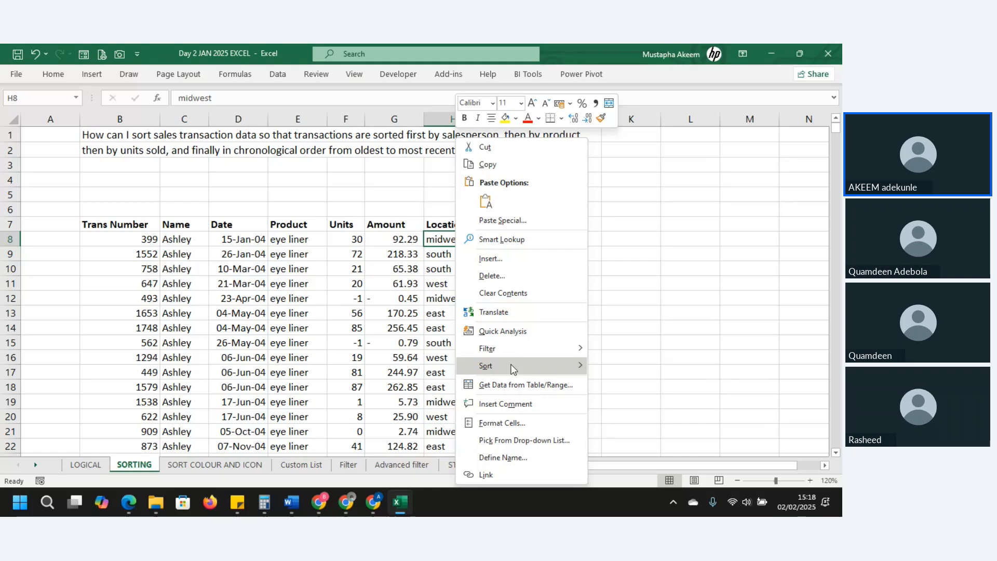
{"action": "mouse_move", "coordinate": [512, 366]}
{"action": "left_click", "coordinate": [621, 454]}
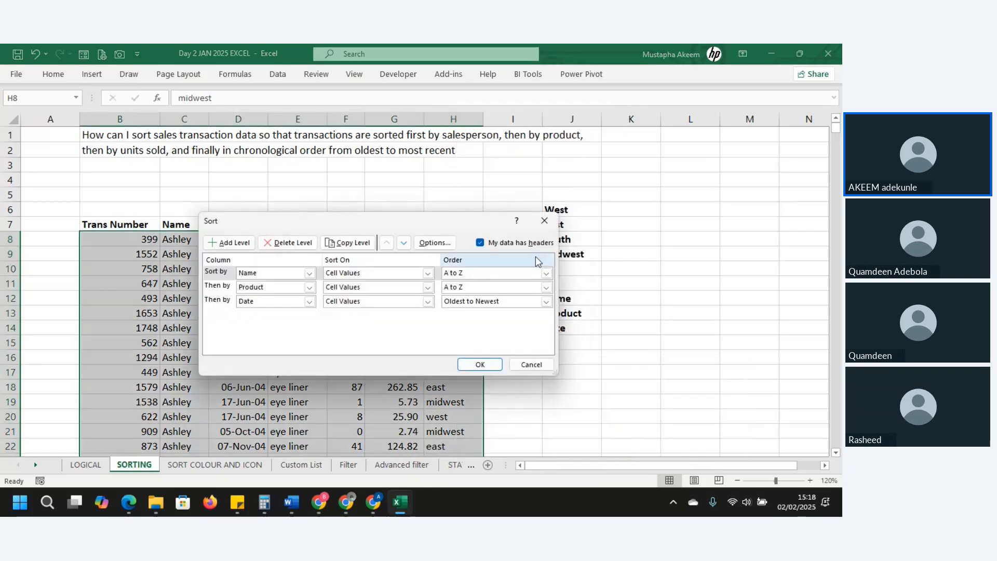
{"action": "left_click", "coordinate": [287, 243]}
{"action": "left_click", "coordinate": [287, 243]}
{"action": "left_click", "coordinate": [286, 243]}
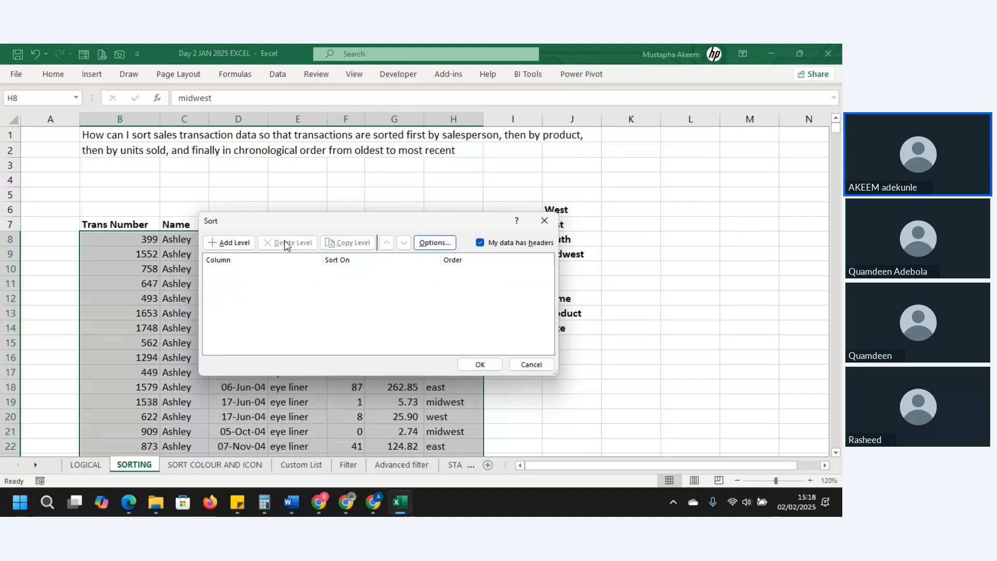
Add a new sort level based on the Location column.
{"action": "left_click", "coordinate": [243, 243]}
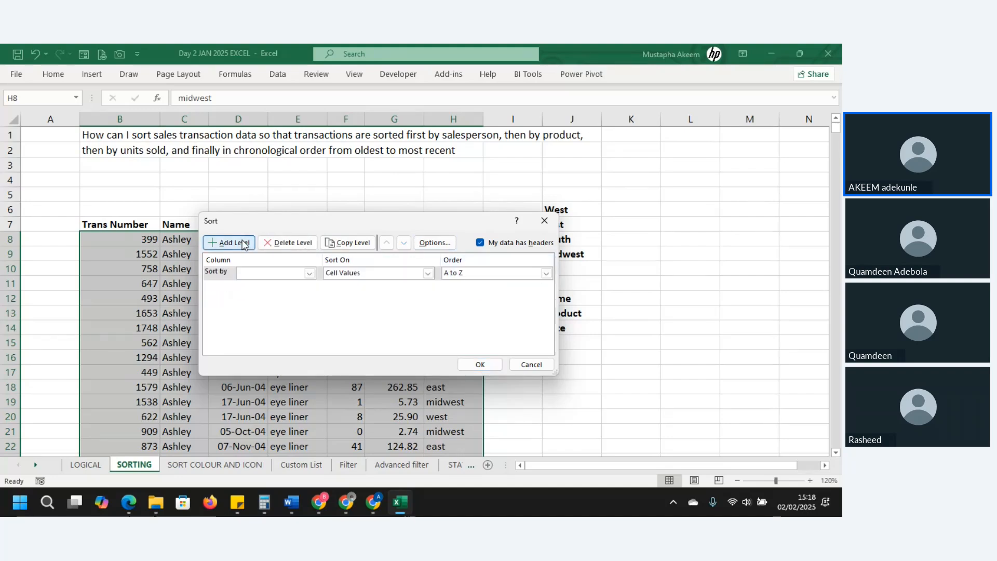
{"action": "left_click", "coordinate": [309, 274]}
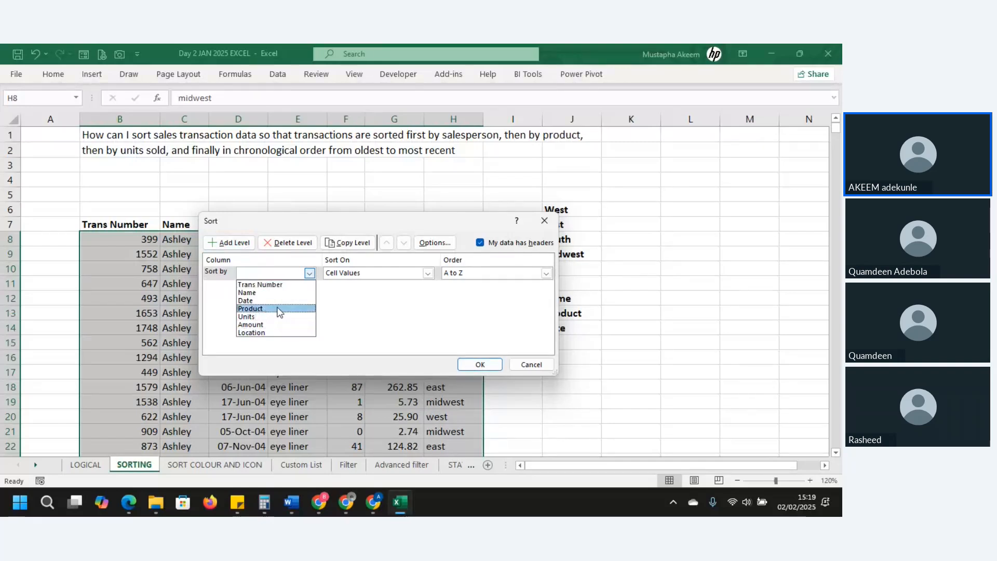
{"action": "left_click", "coordinate": [285, 332]}
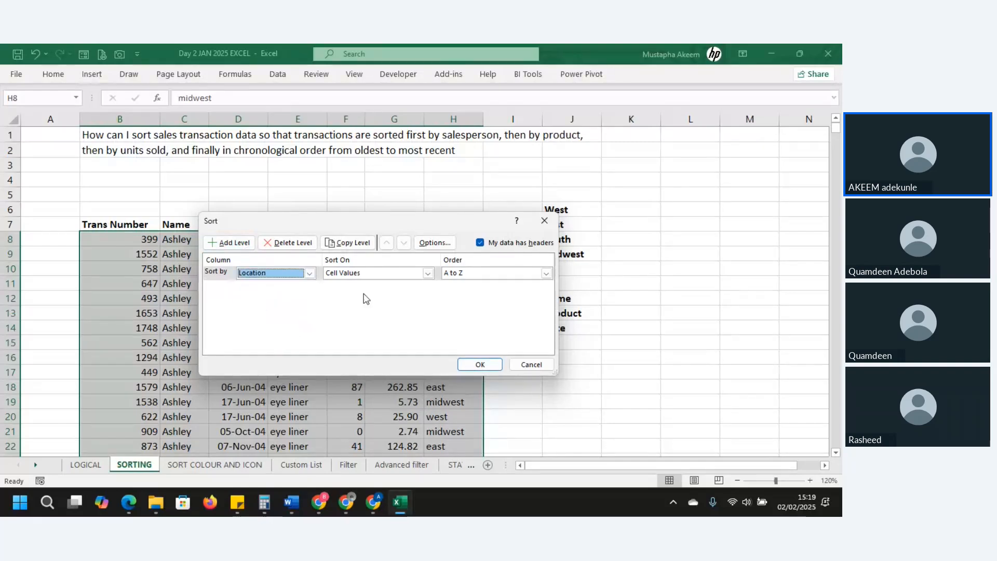
Create a custom list with the entries west, east.south and midwest, and sort the table's Location column by it.
{"action": "left_click", "coordinate": [546, 273]}
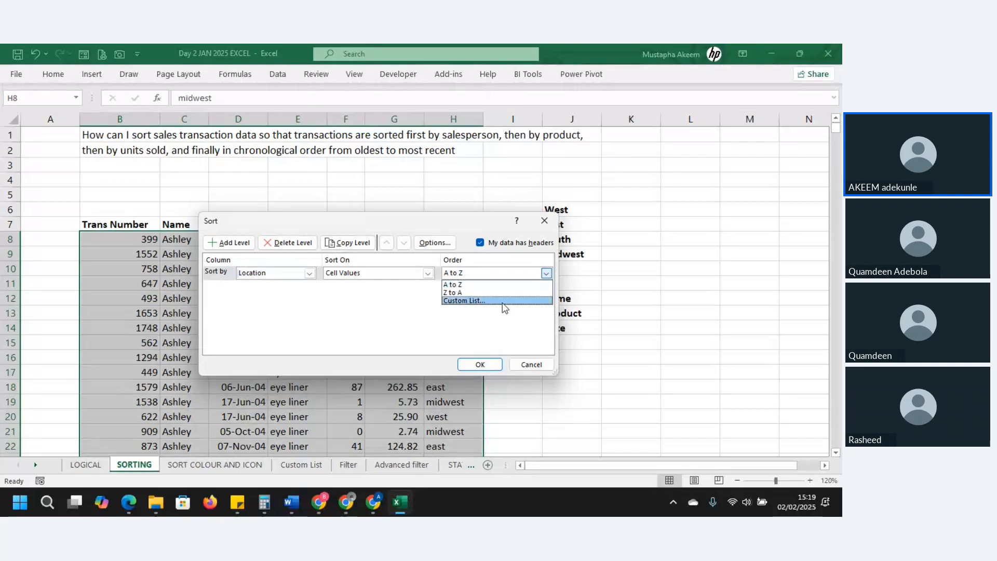
{"action": "left_click", "coordinate": [495, 301]}
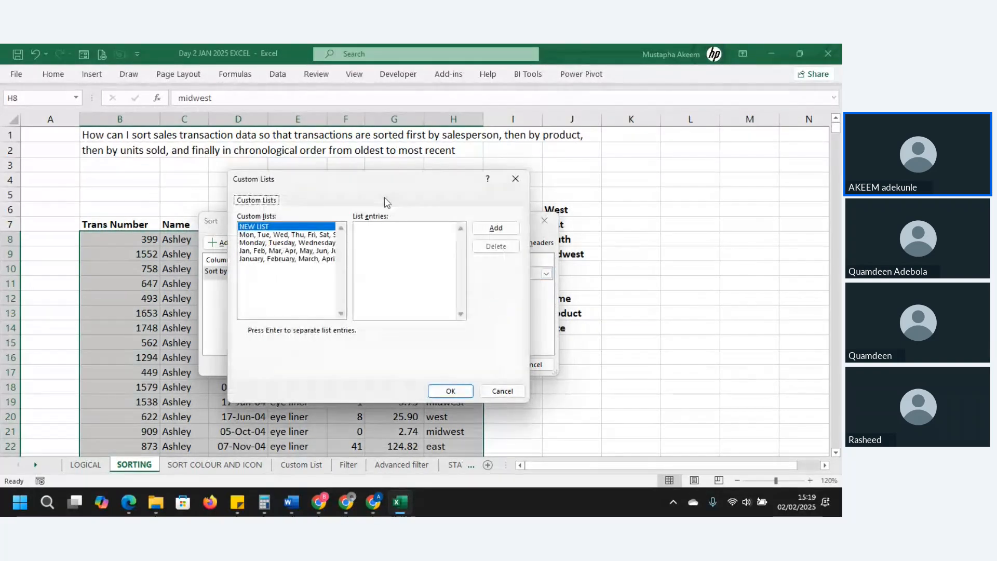
{"action": "left_click_drag", "start_coordinate": [391, 179], "coordinate": [340, 181]}
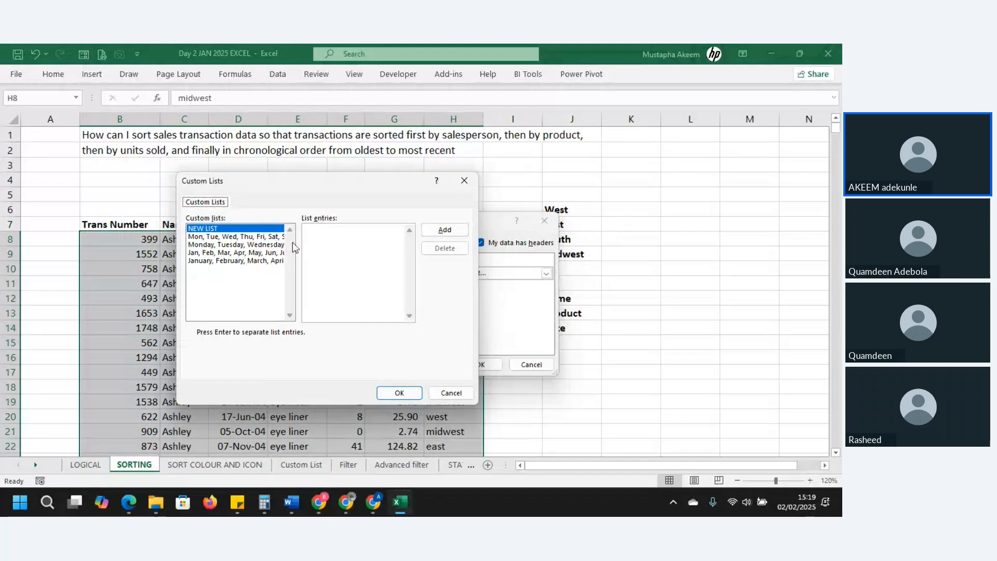
{"action": "left_click", "coordinate": [226, 230]}
{"action": "type", "text": "West"}
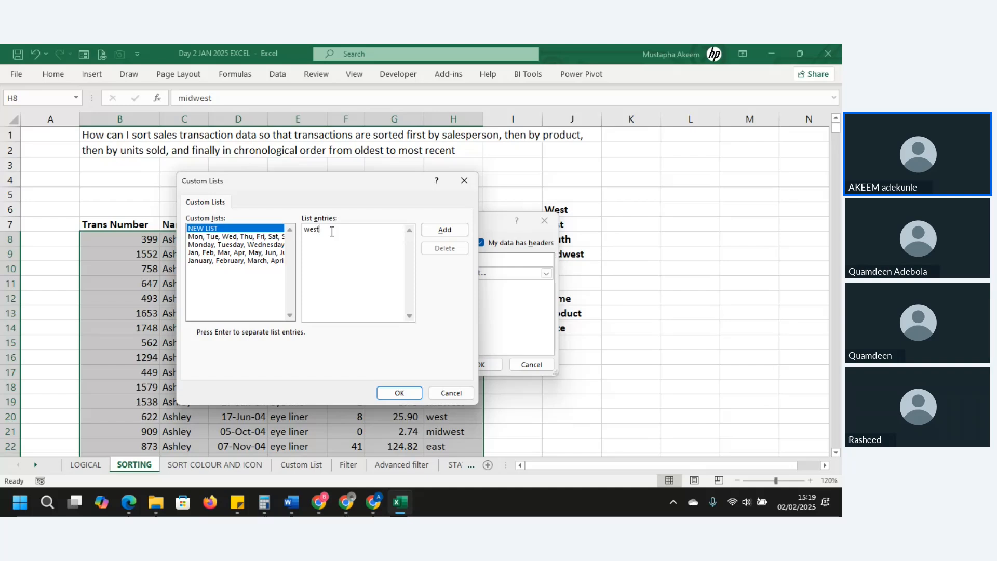
{"action": "type", "text": ","}
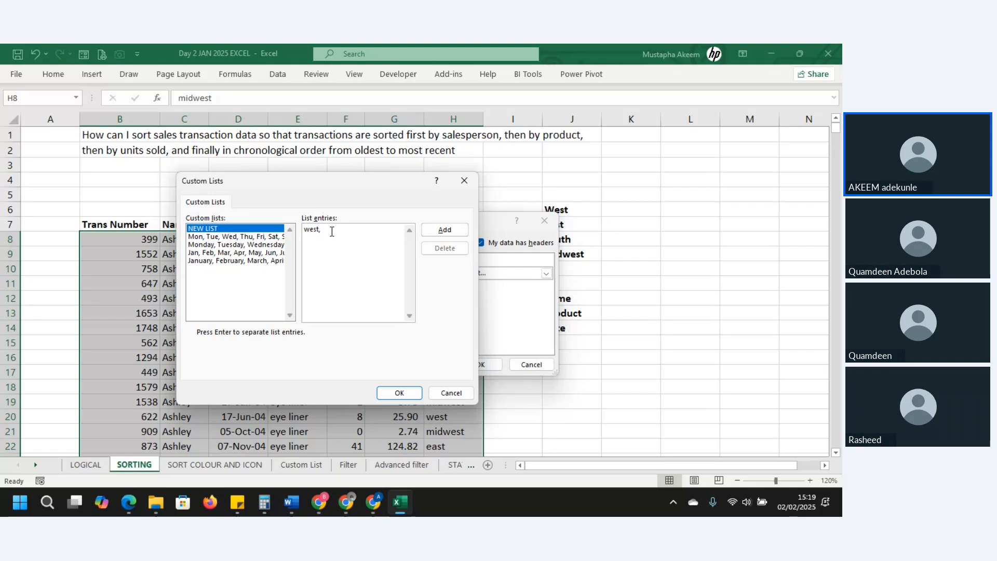
{"action": "type", "text": "east,south,midwest"}
{"action": "left_click", "coordinate": [445, 230]}
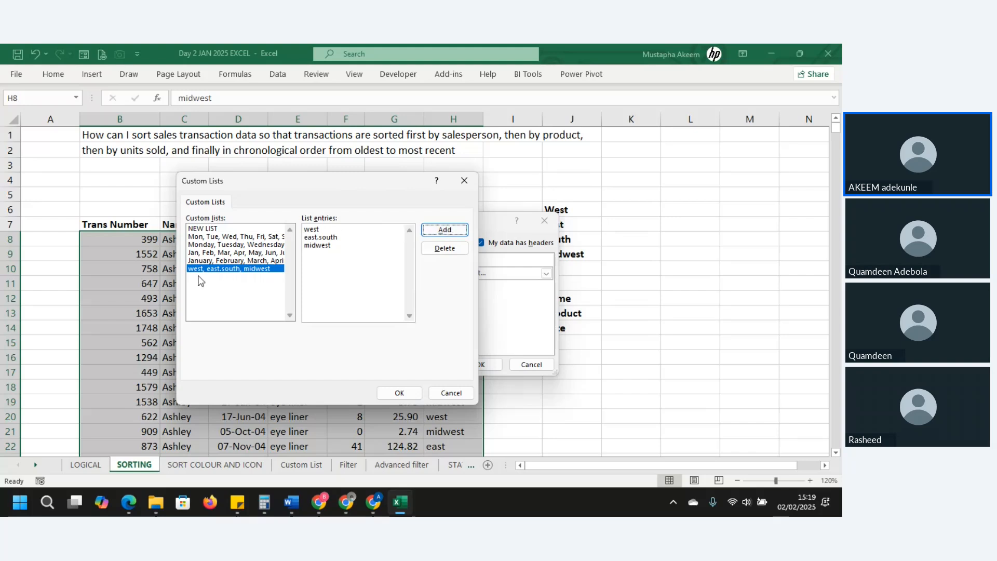
{"action": "left_click", "coordinate": [400, 394]}
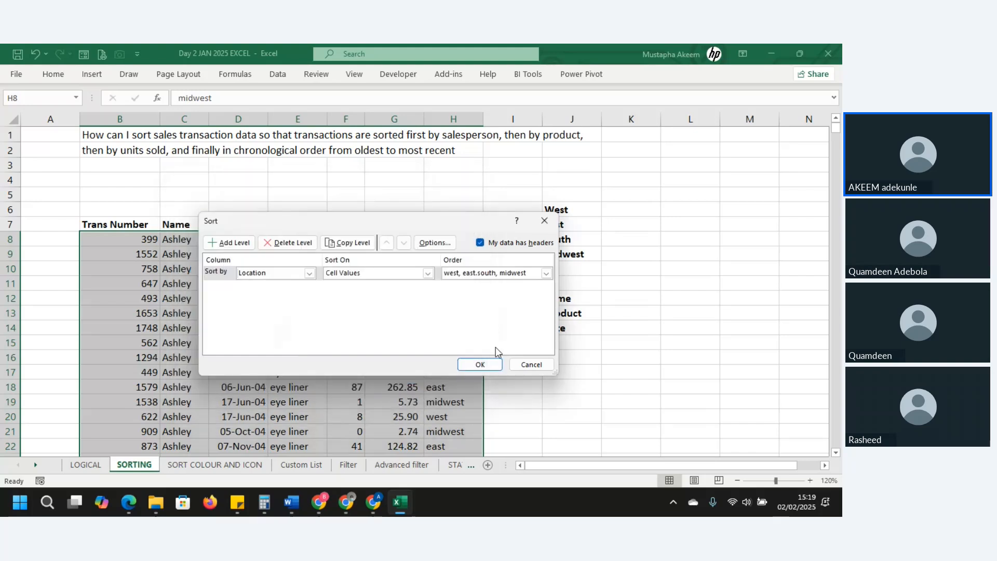
{"action": "left_click", "coordinate": [489, 364]}
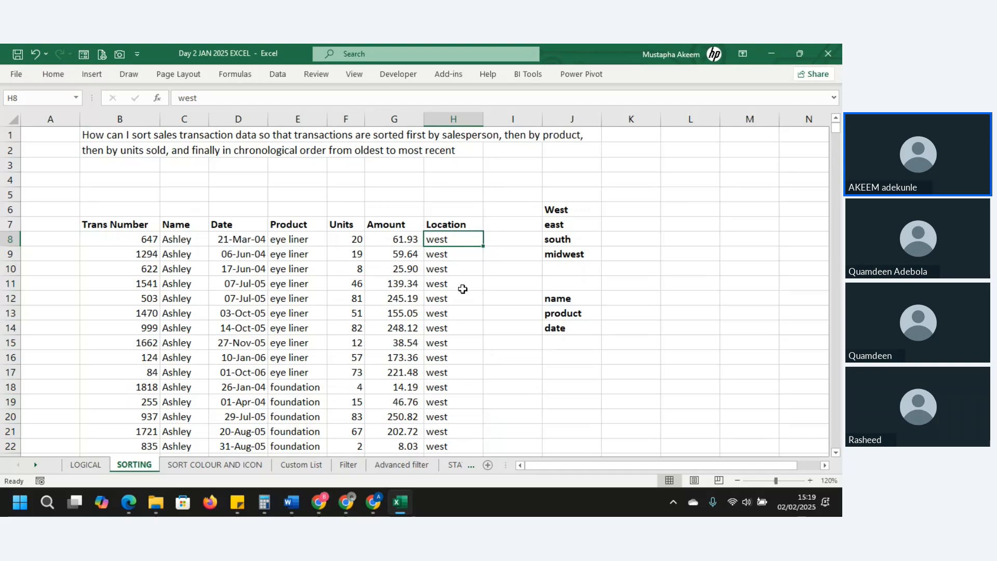
{"action": "left_click", "coordinate": [451, 268]}
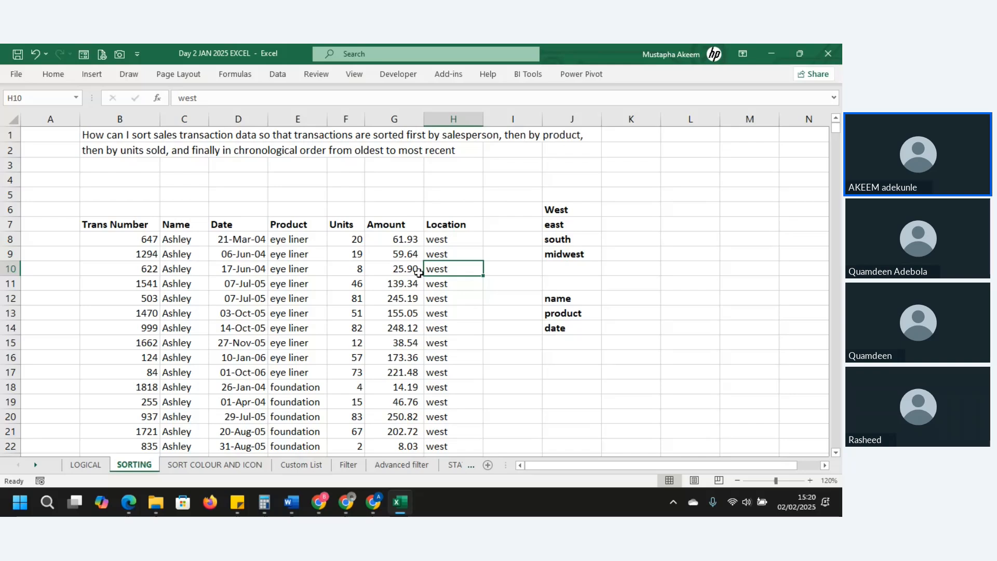
Copy the names in C9:C40 of the SORT COLOUR AND ICON sheet.
{"action": "left_click", "coordinate": [314, 462]}
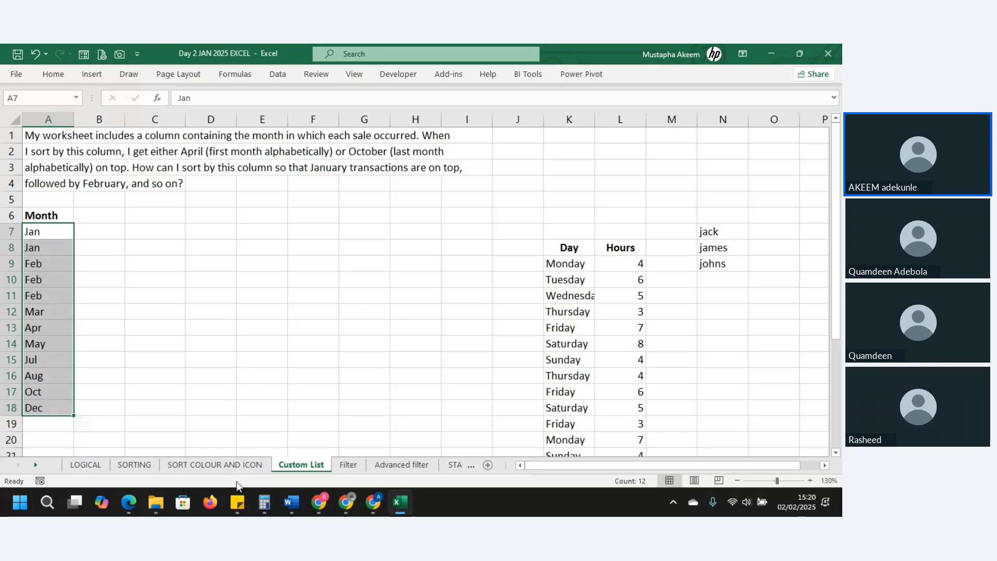
{"action": "left_click", "coordinate": [223, 465]}
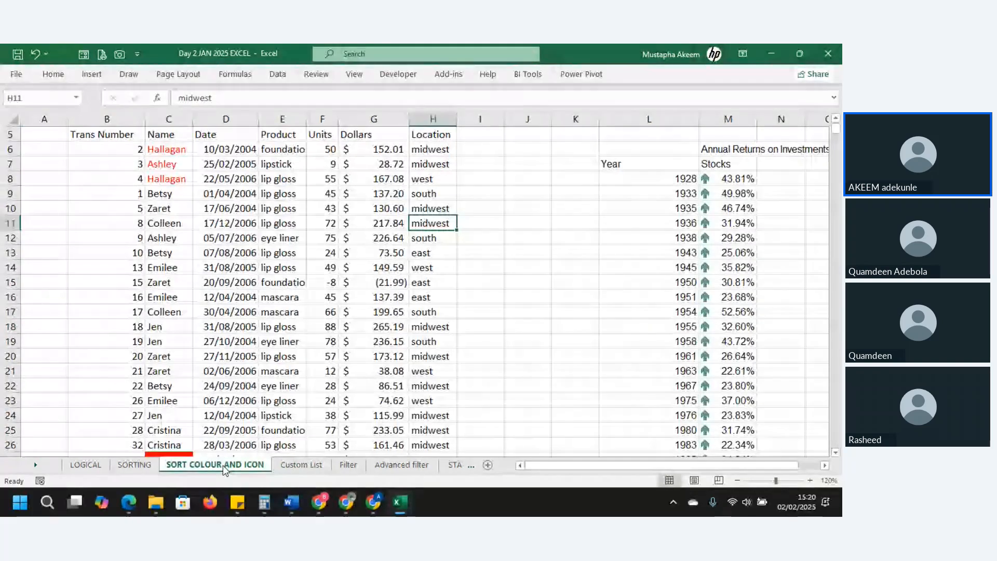
{"action": "left_click_drag", "start_coordinate": [162, 194], "coordinate": [166, 506]}
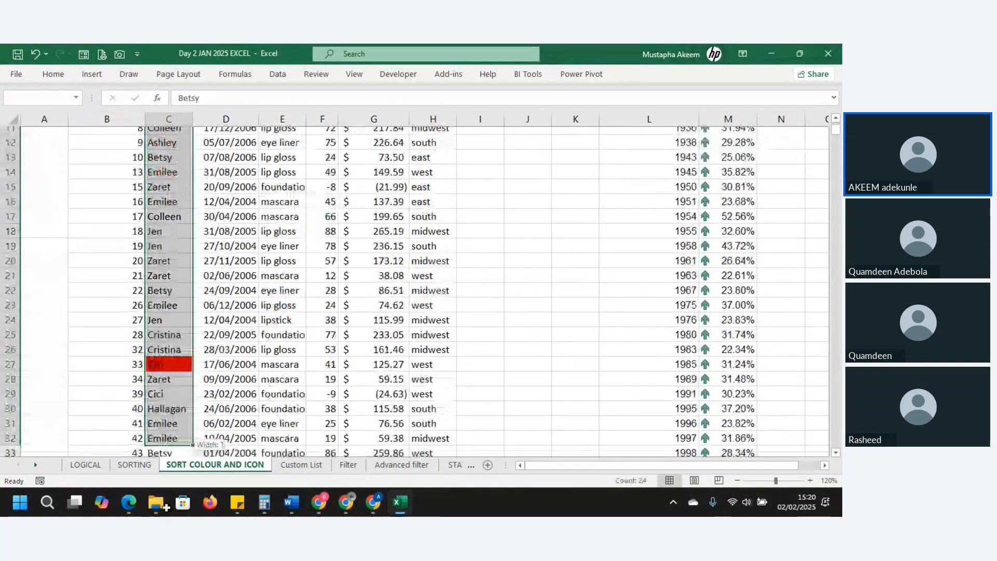
{"action": "left_click_drag", "start_coordinate": [166, 452], "coordinate": [165, 388]}
{"action": "key", "text": "ctrl+c"}
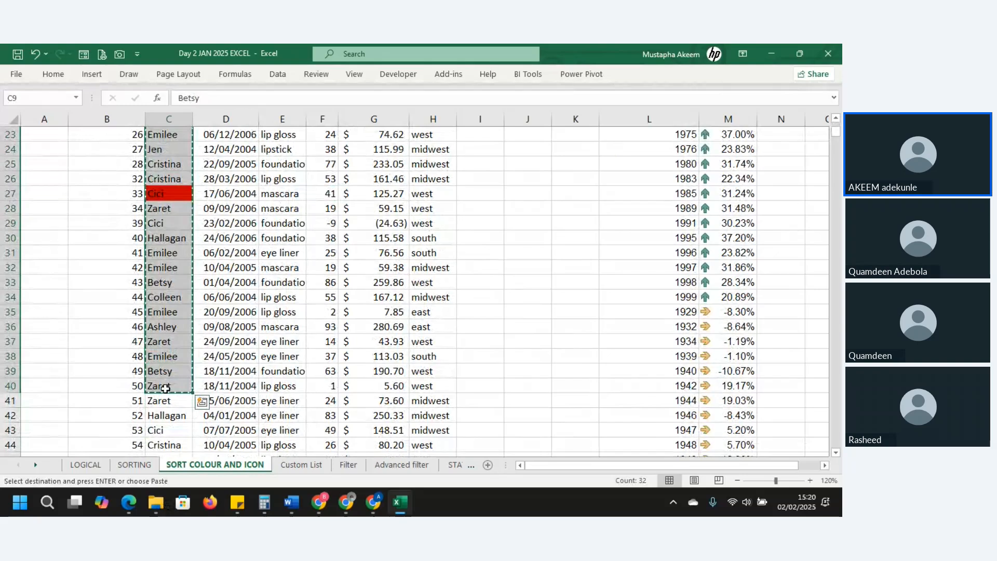
Paste the copied names transposed across row 1 of the Custom List sheet, starting at cell M1.
{"action": "left_click", "coordinate": [306, 465]}
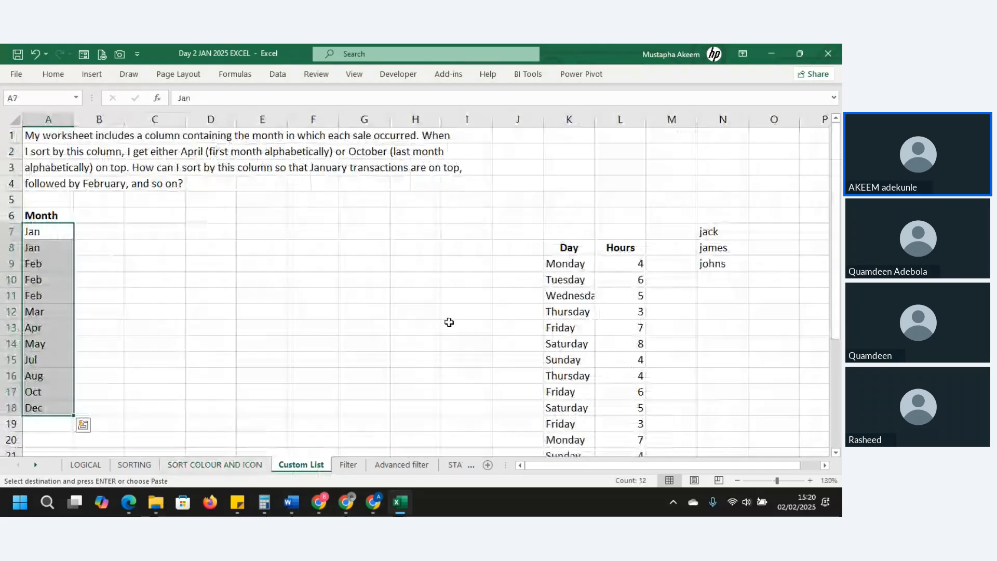
{"action": "left_click", "coordinate": [558, 149]}
{"action": "left_click", "coordinate": [669, 134]}
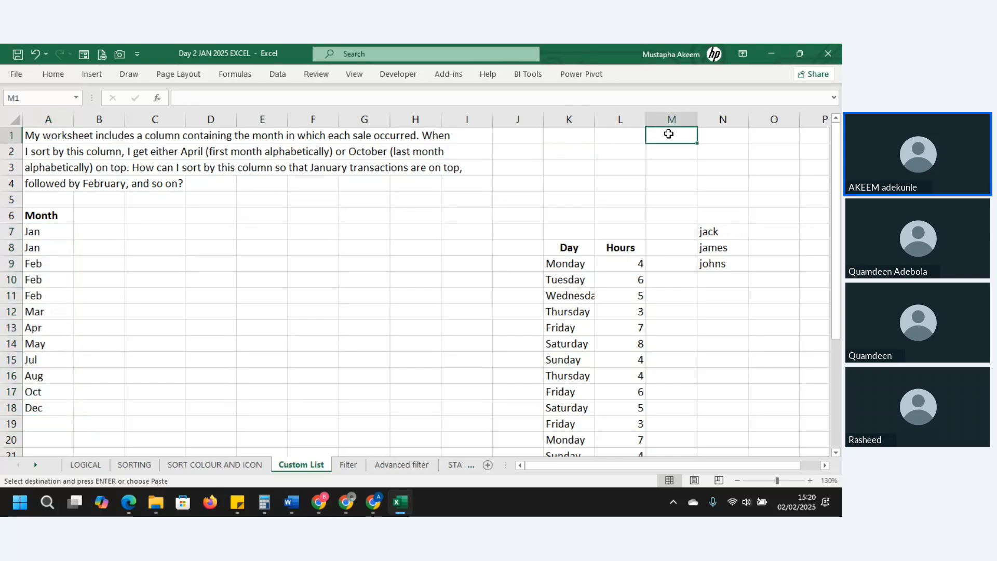
{"action": "right_click", "coordinate": [669, 134]}
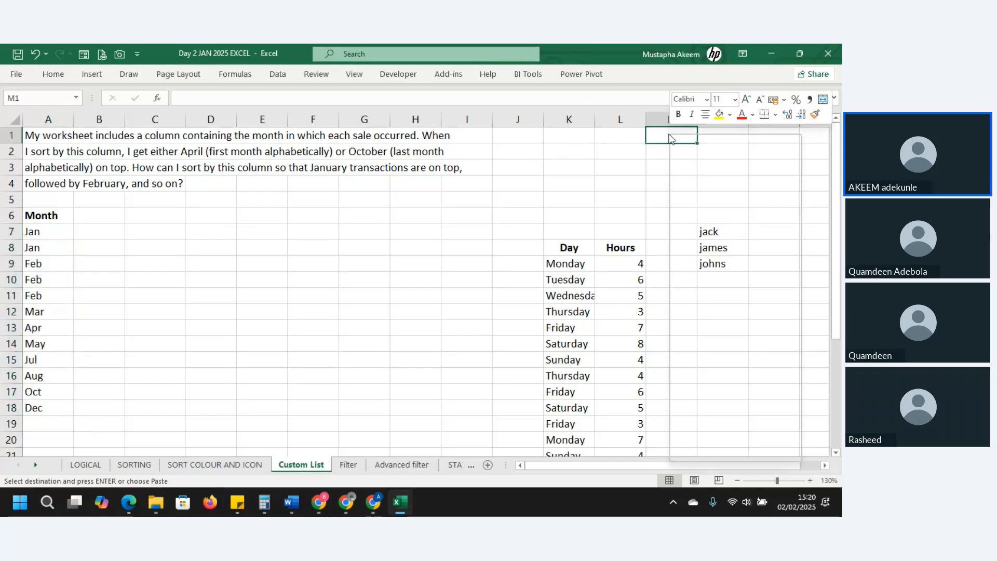
{"action": "left_click", "coordinate": [756, 200]}
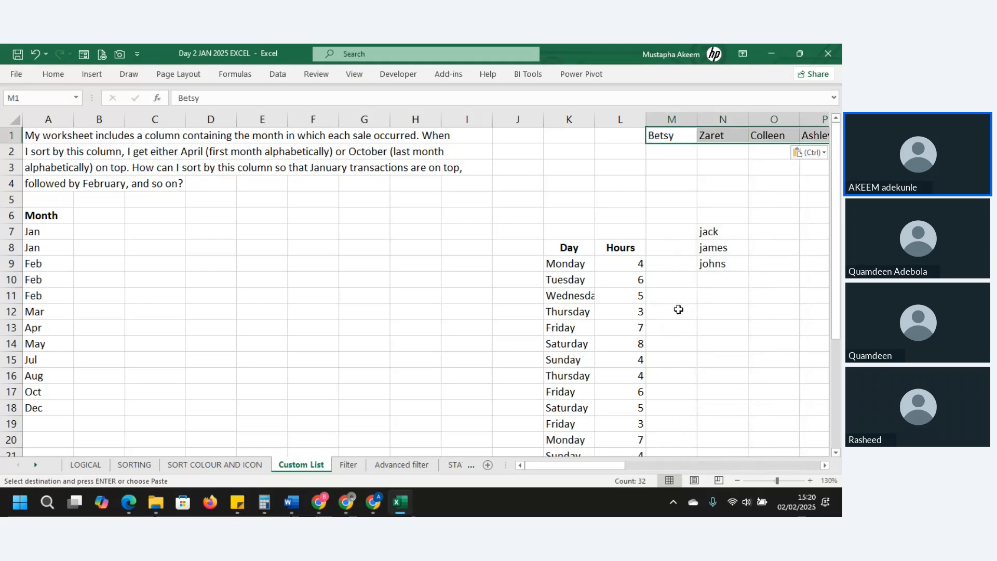
{"action": "left_click_drag", "start_coordinate": [589, 463], "coordinate": [355, 362]}
Start a custom sort of the transposed names in row 1 and set its orientation to Sort left to right.
{"action": "right_click", "coordinate": [663, 135]}
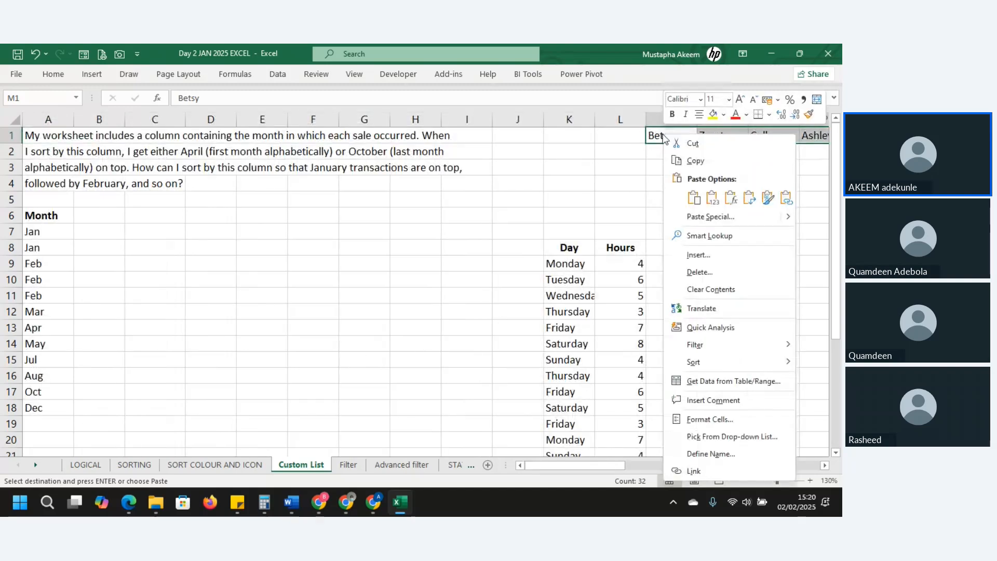
{"action": "mouse_move", "coordinate": [699, 362]}
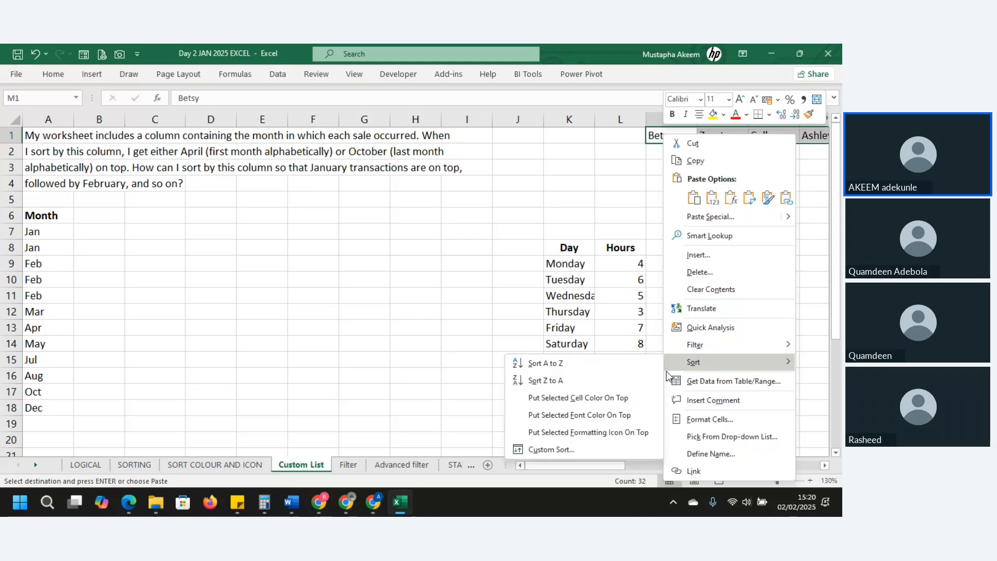
{"action": "left_click", "coordinate": [575, 447]}
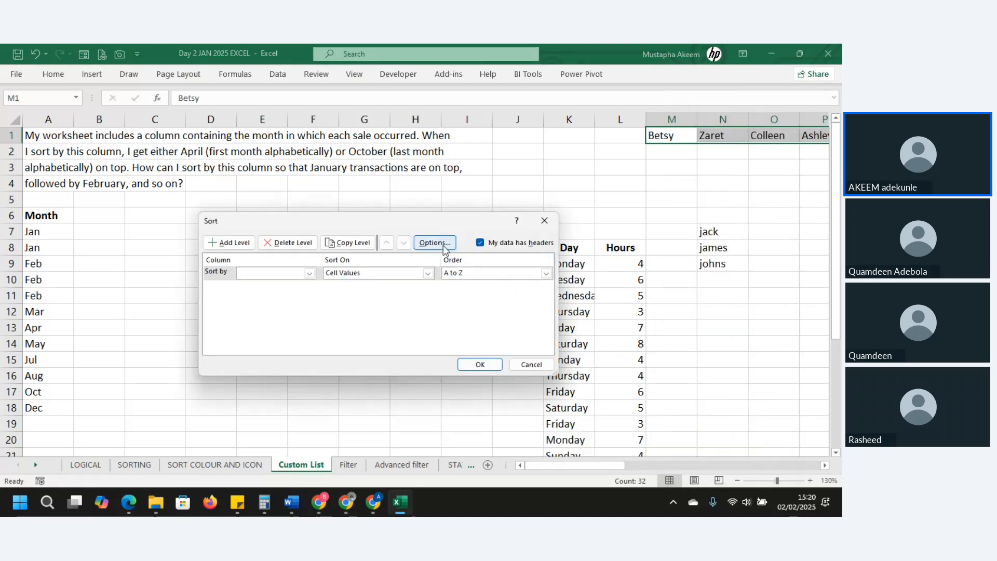
{"action": "left_click", "coordinate": [443, 244]}
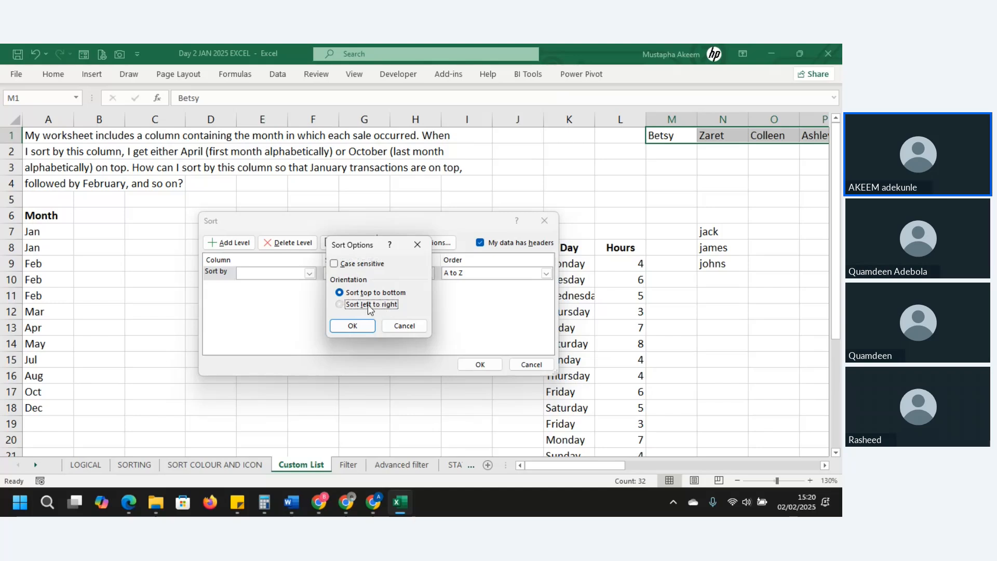
{"action": "left_click", "coordinate": [371, 307]}
{"action": "left_click", "coordinate": [358, 329]}
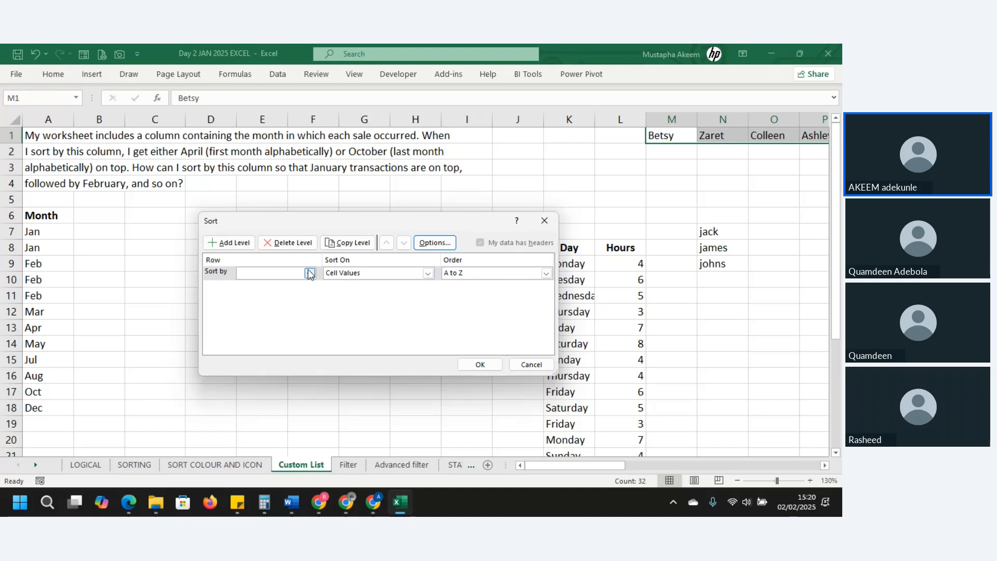
{"action": "left_click", "coordinate": [478, 365]}
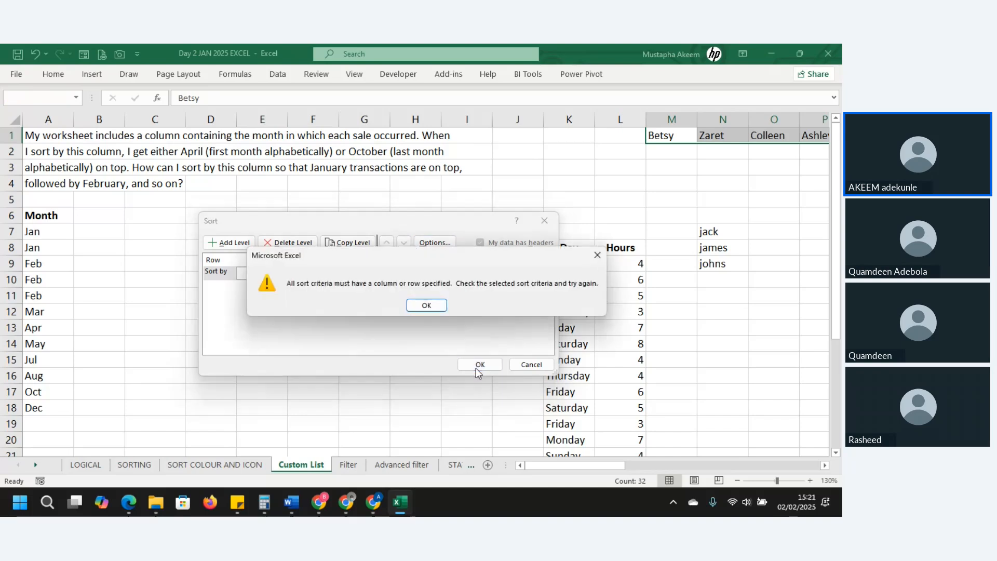
{"action": "left_click", "coordinate": [430, 305]}
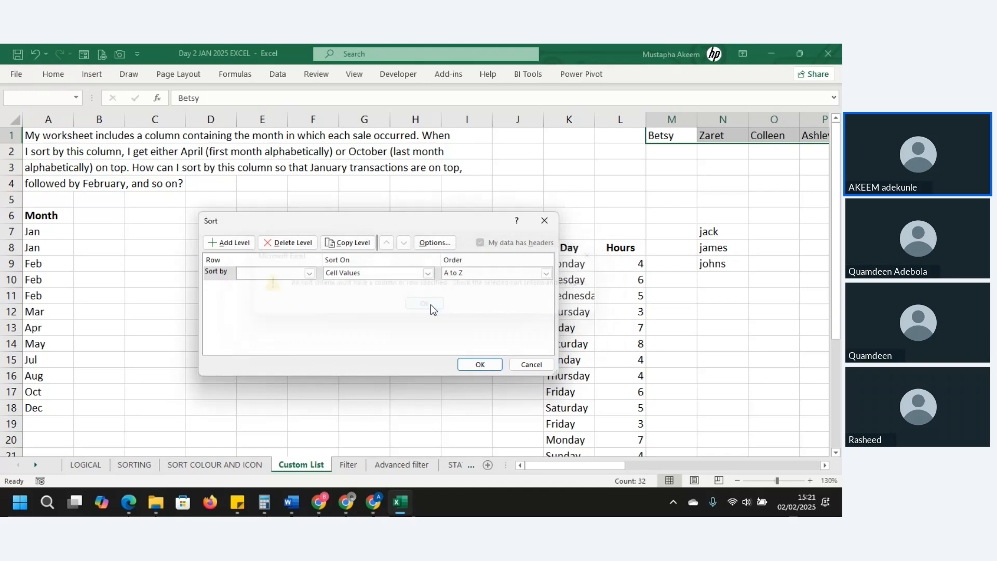
{"action": "left_click", "coordinate": [443, 244]}
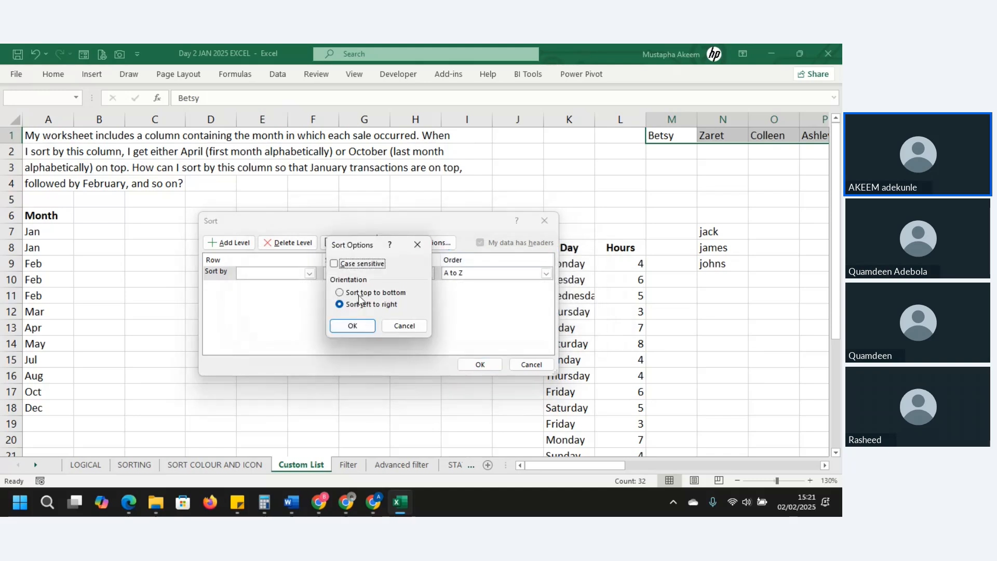
{"action": "left_click", "coordinate": [352, 326]}
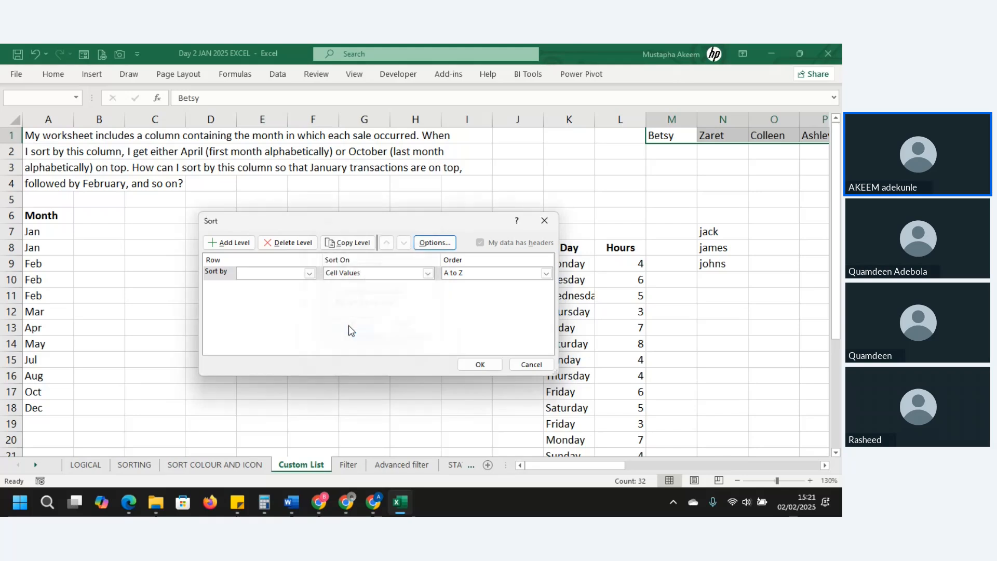
{"action": "left_click", "coordinate": [309, 274]}
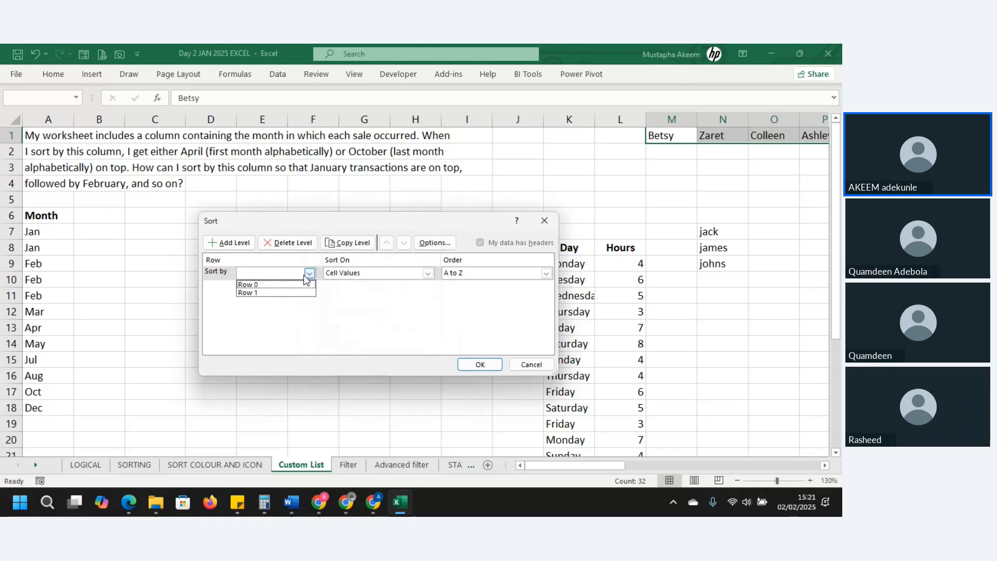
{"action": "left_click", "coordinate": [284, 284]}
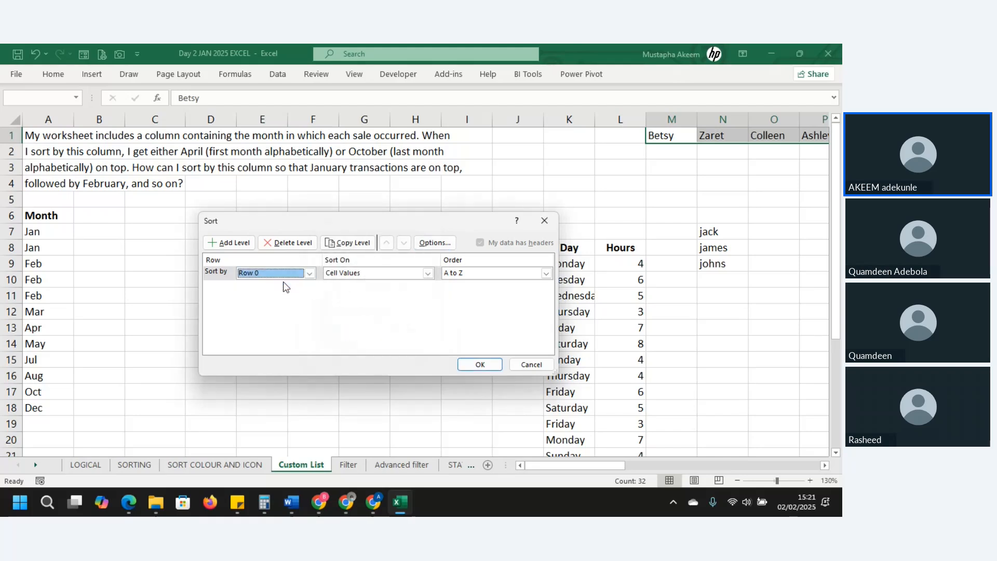
{"action": "left_click", "coordinate": [488, 369]}
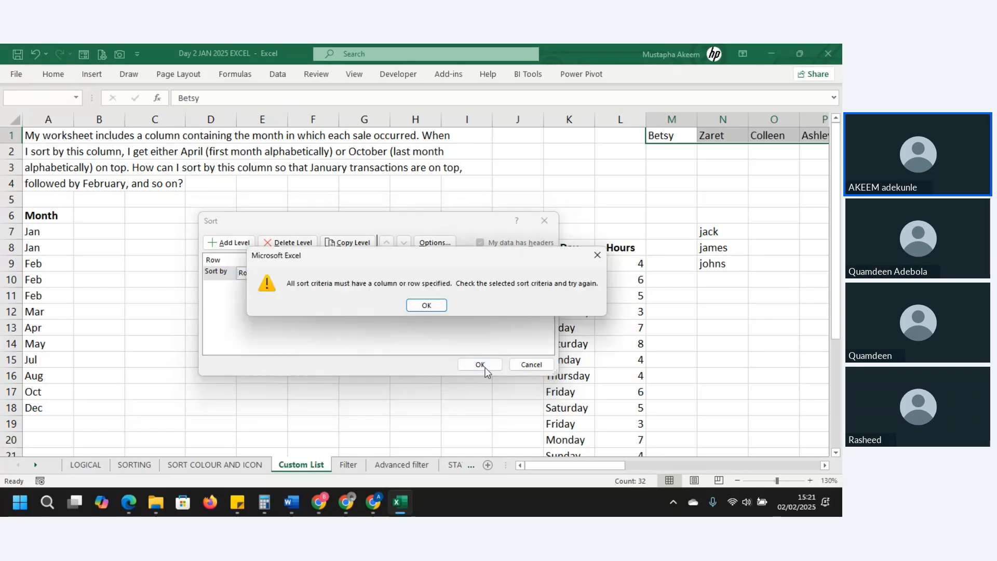
{"action": "left_click", "coordinate": [427, 307]}
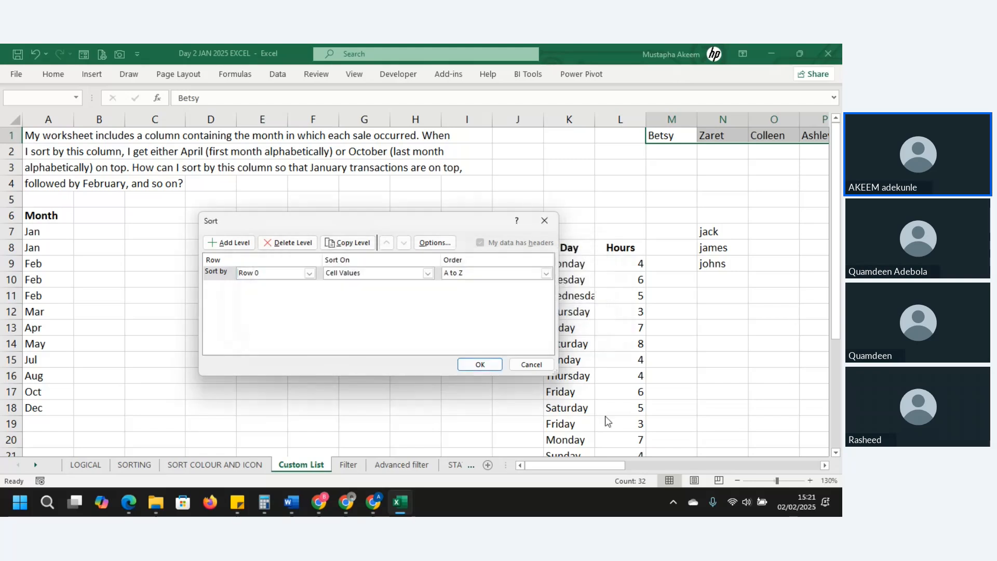
{"action": "left_click", "coordinate": [519, 365]}
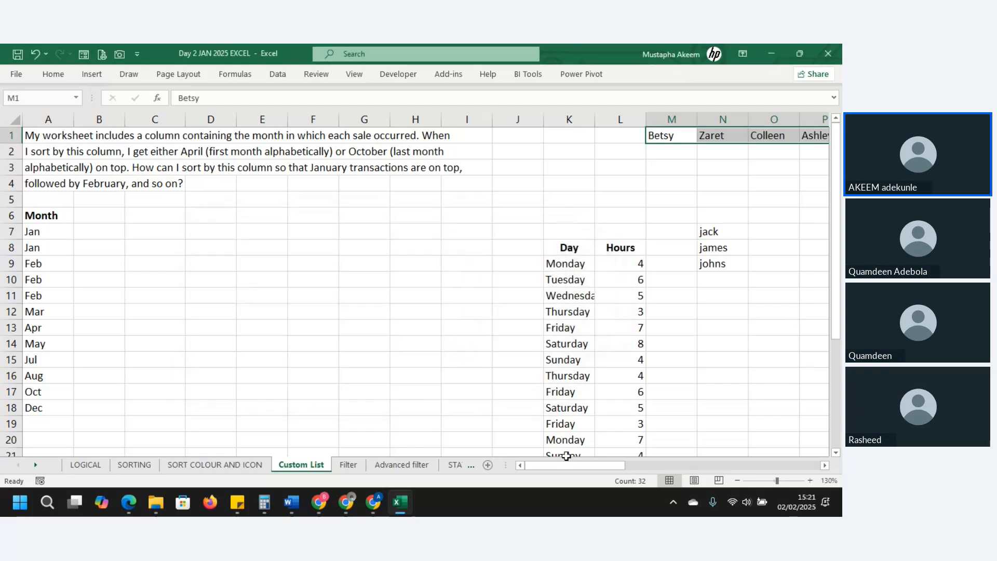
Start a custom sort from the first name in M1, with headers turned off and the orientation set to Sort left to right.
{"action": "left_click", "coordinate": [723, 333]}
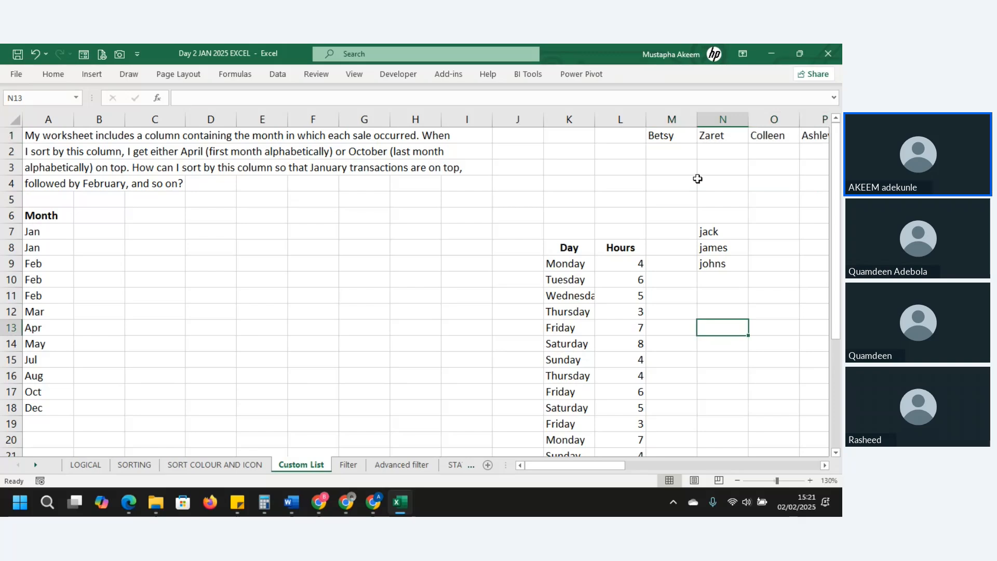
{"action": "left_click", "coordinate": [675, 141]}
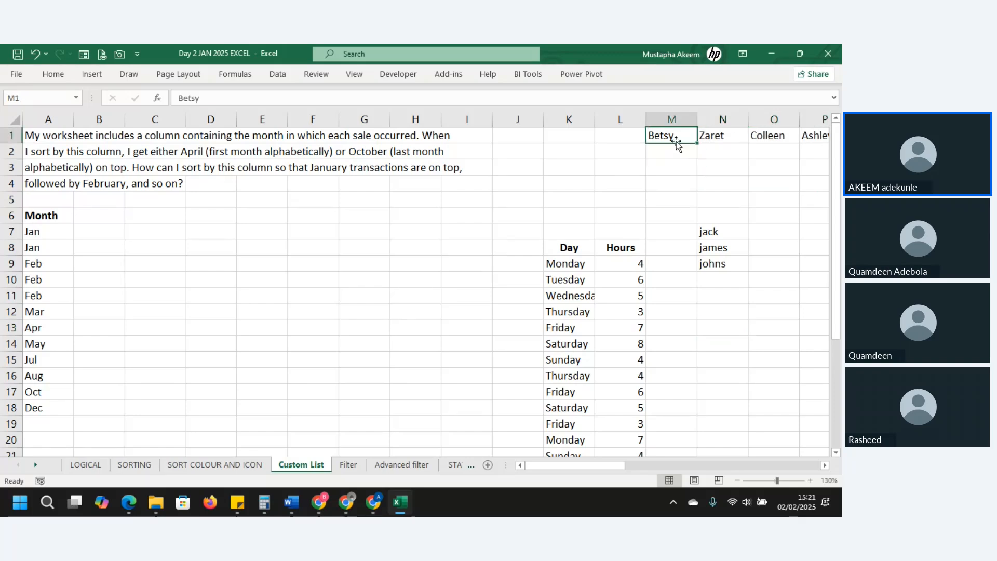
{"action": "right_click", "coordinate": [676, 141]}
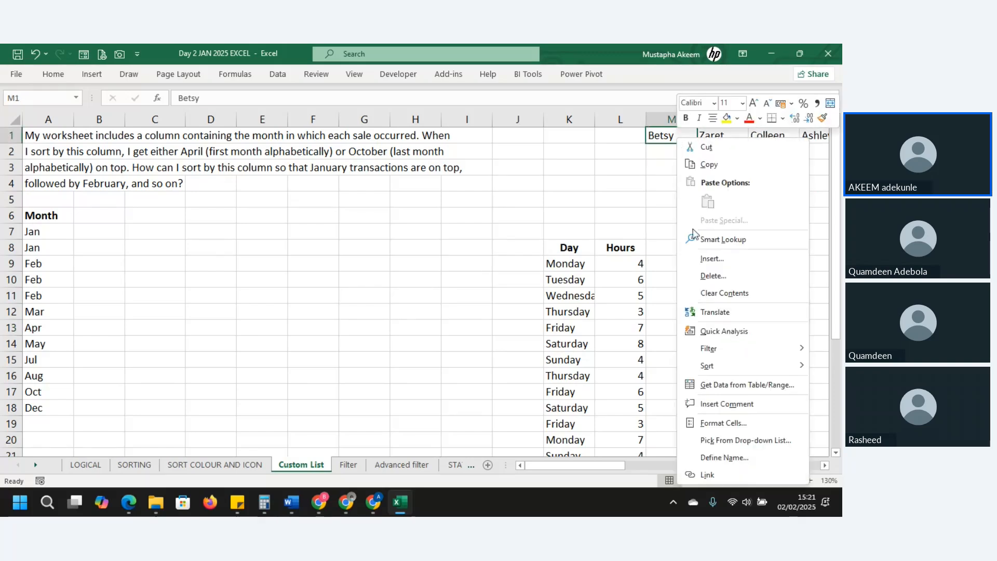
{"action": "mouse_move", "coordinate": [723, 365]}
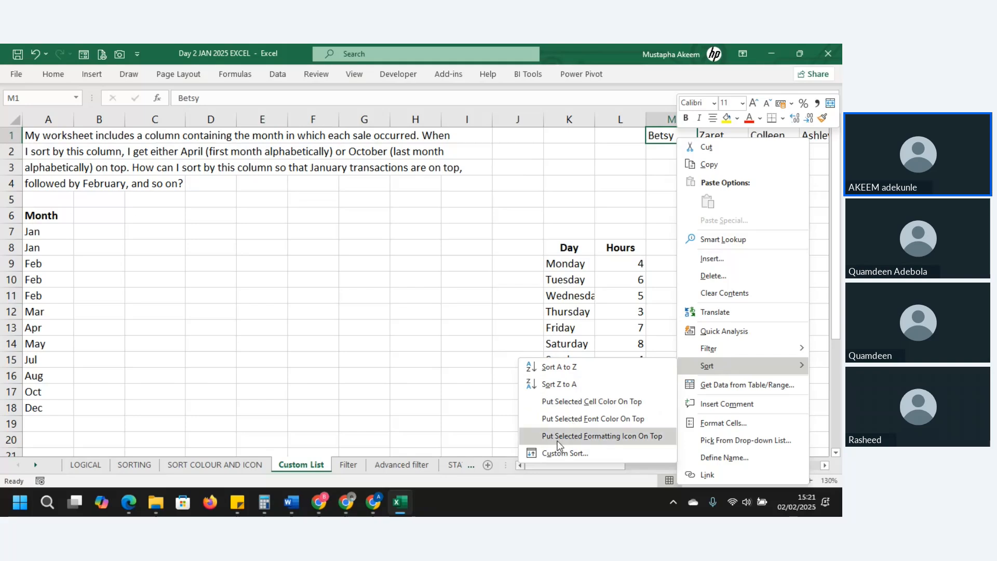
{"action": "left_click", "coordinate": [570, 452]}
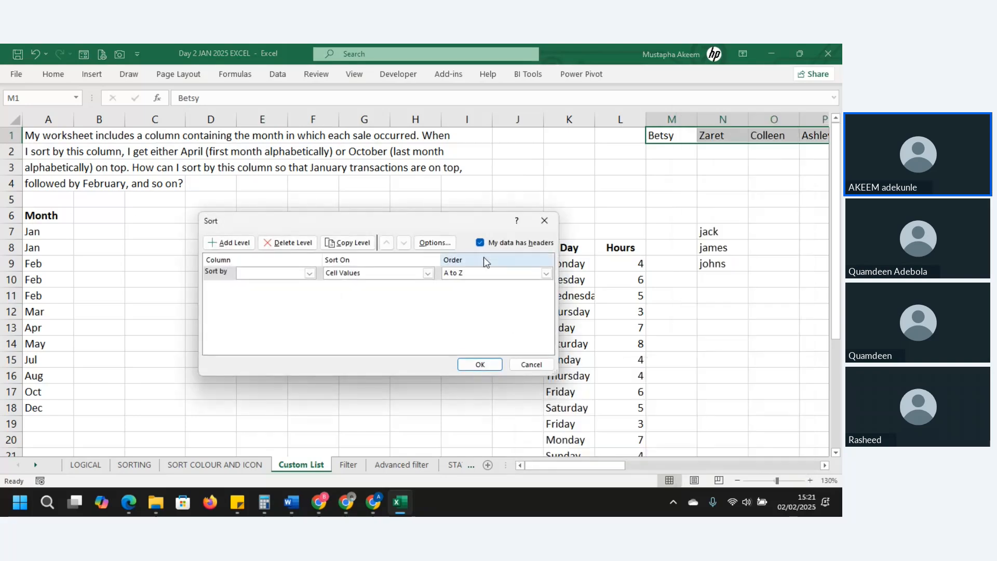
{"action": "left_click", "coordinate": [480, 243]}
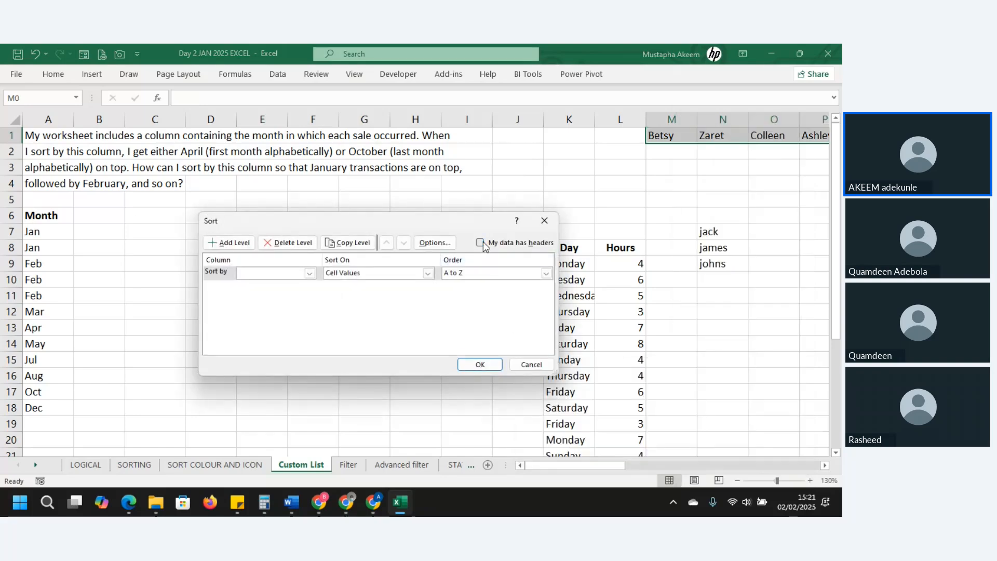
{"action": "left_click", "coordinate": [441, 243]}
{"action": "left_click", "coordinate": [377, 305]}
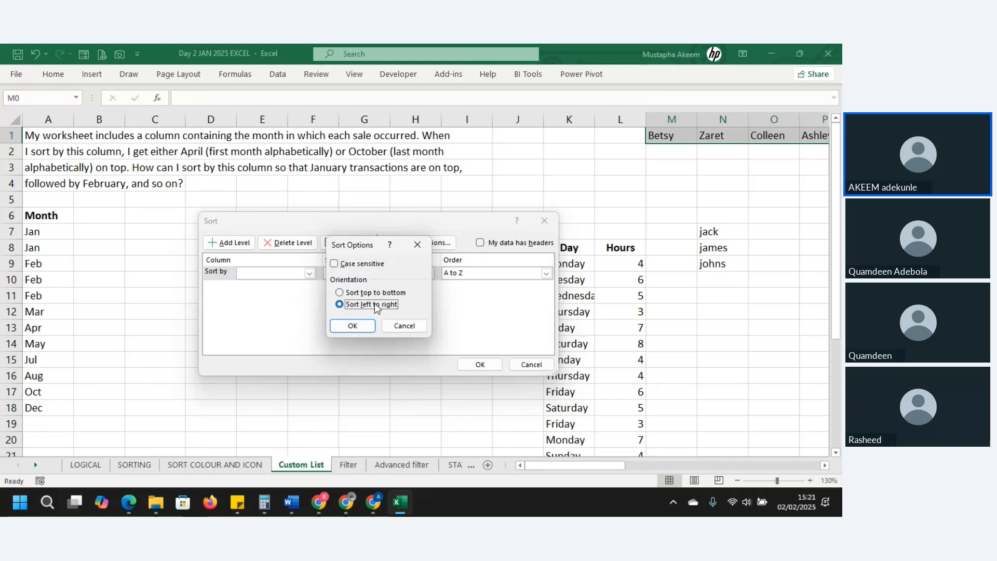
{"action": "left_click", "coordinate": [353, 327]}
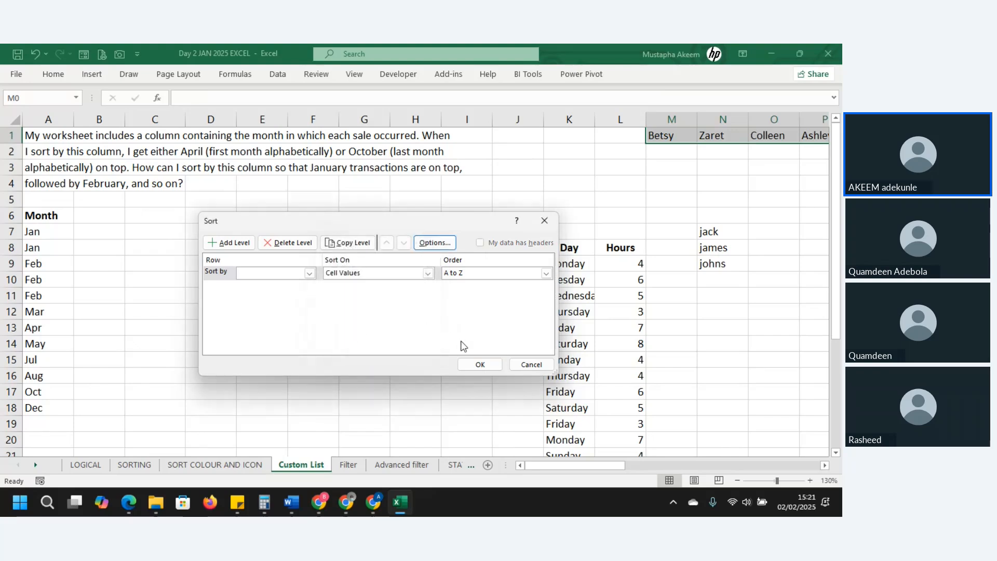
Set the sort criterion to Row 1 on cell values, A to Z, and apply the sort.
{"action": "left_click", "coordinate": [481, 364]}
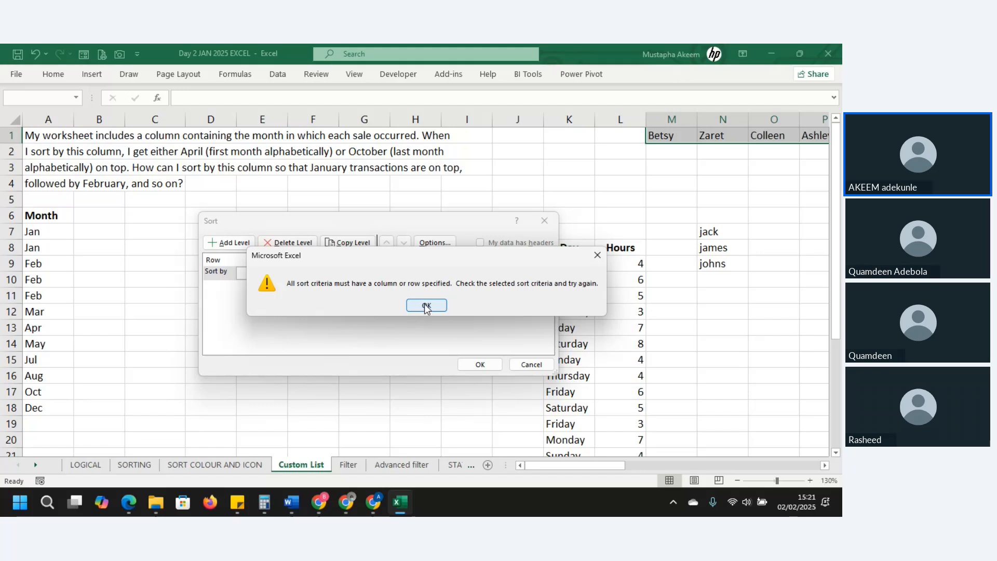
{"action": "left_click", "coordinate": [426, 306]}
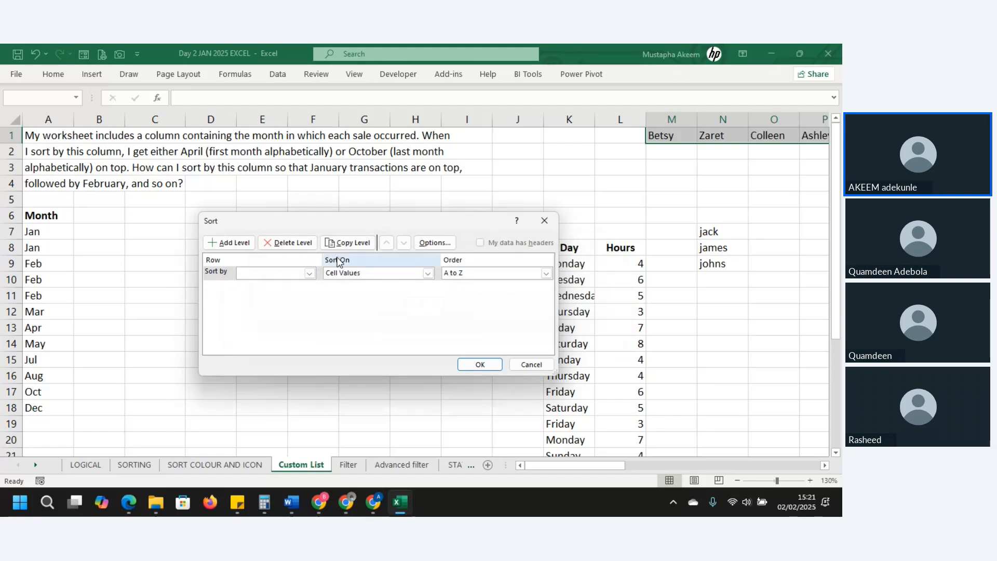
{"action": "left_click", "coordinate": [309, 274]}
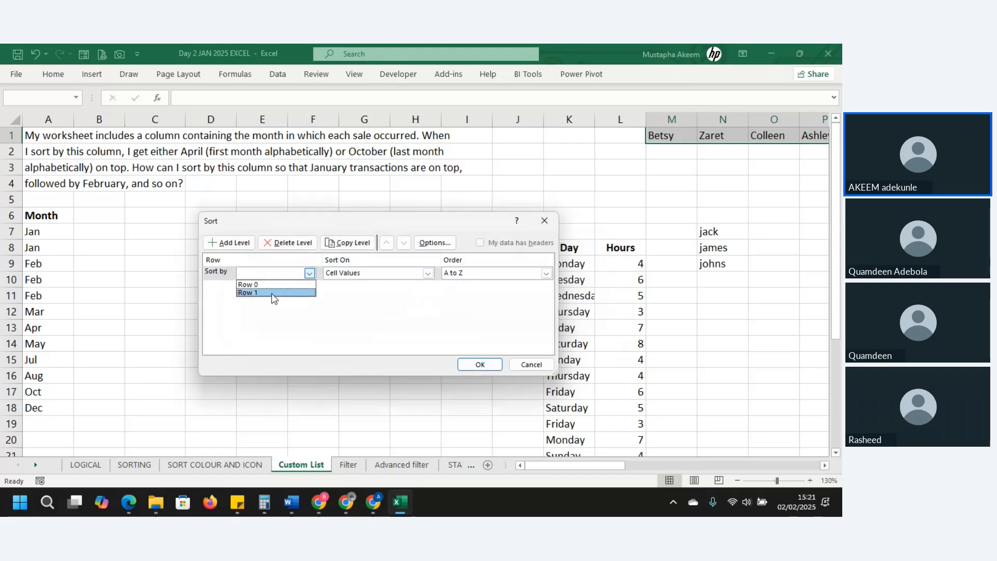
{"action": "left_click", "coordinate": [275, 294]}
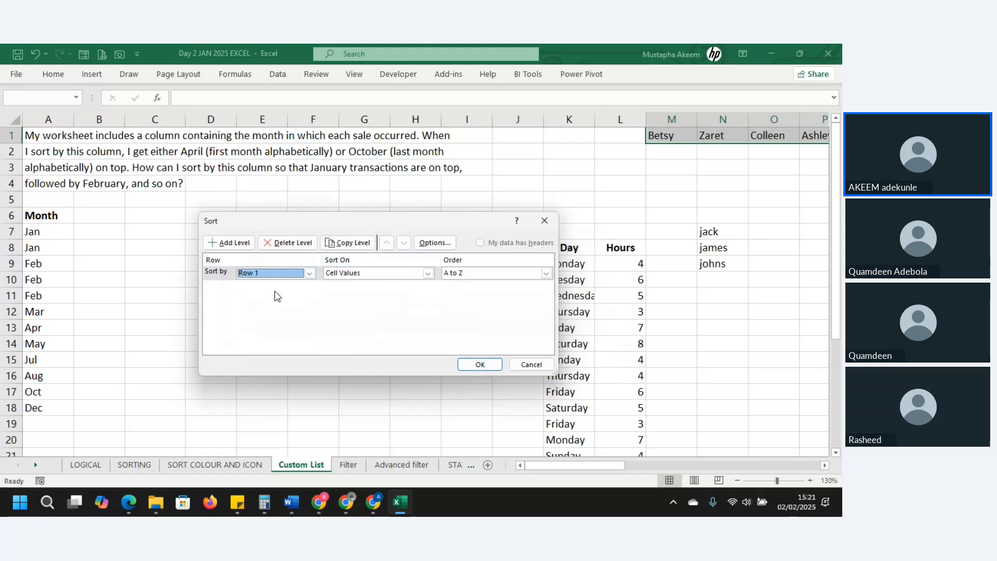
{"action": "left_click", "coordinate": [480, 365]}
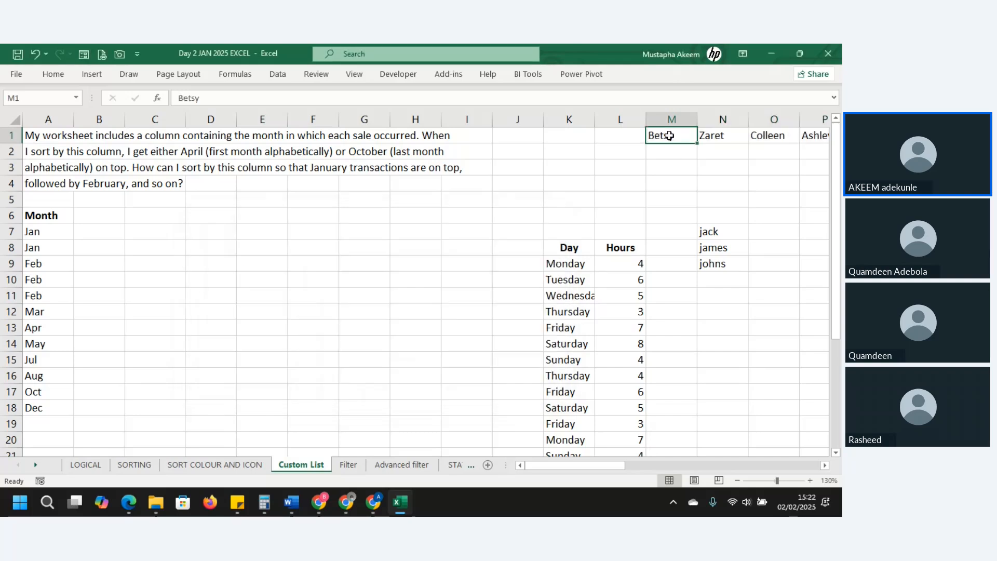
Go through the names across row 1 from M1 to X1 to check their order.
{"action": "key", "text": "Right"}
{"action": "key", "text": "Right"}
{"action": "key", "text": "Right"}
{"action": "key", "text": "Right"}
{"action": "key", "text": "Right"}
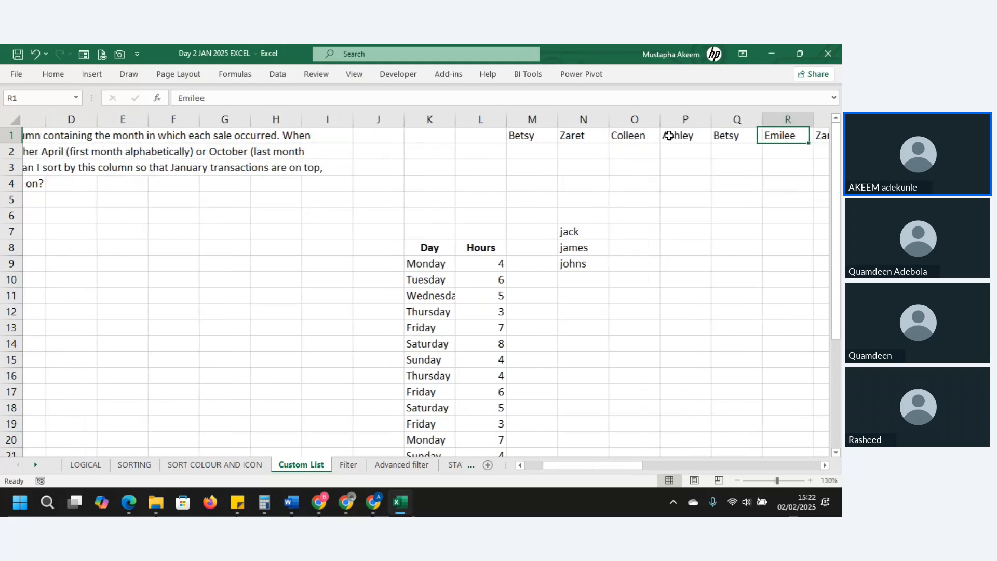
{"action": "key", "text": "Right"}
{"action": "key", "text": "Right"}
{"action": "key", "text": "Right"}
{"action": "key", "text": "Right"}
{"action": "key", "text": "Right"}
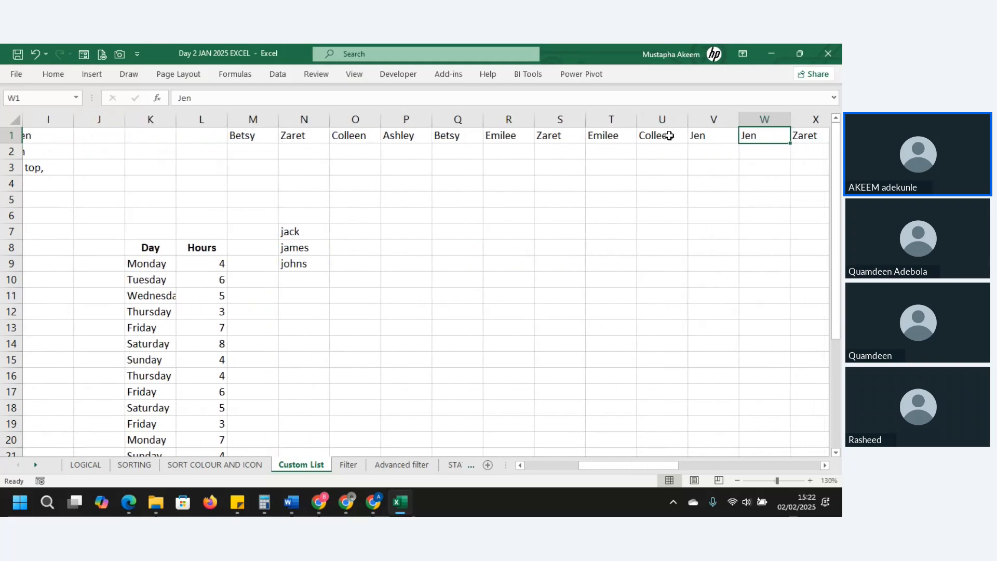
{"action": "key", "text": "Right"}
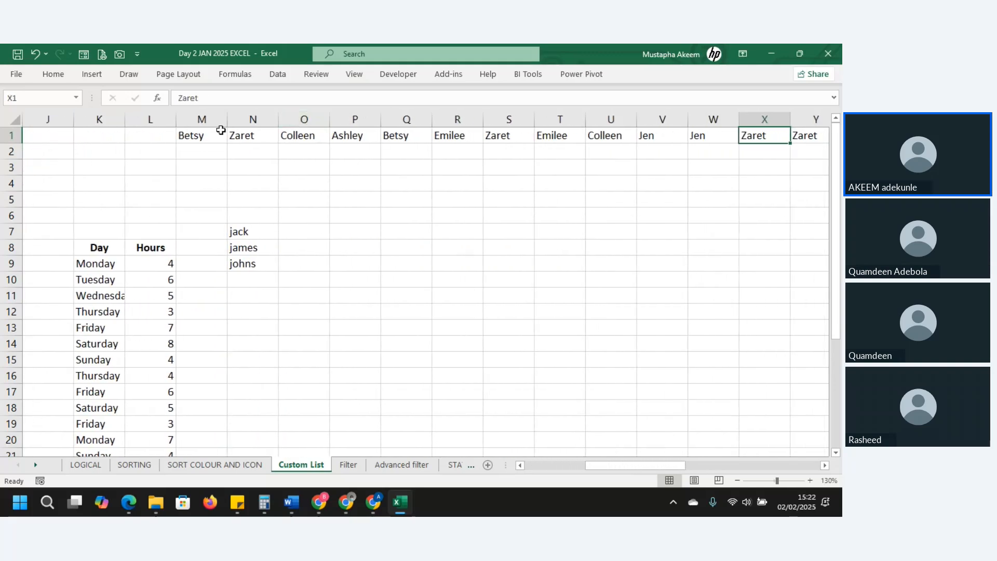
Select all the names in row 1 from M1 and custom sort them left to right by Row 1, A to Z.
{"action": "left_click", "coordinate": [197, 139]}
{"action": "right_click", "coordinate": [197, 141]}
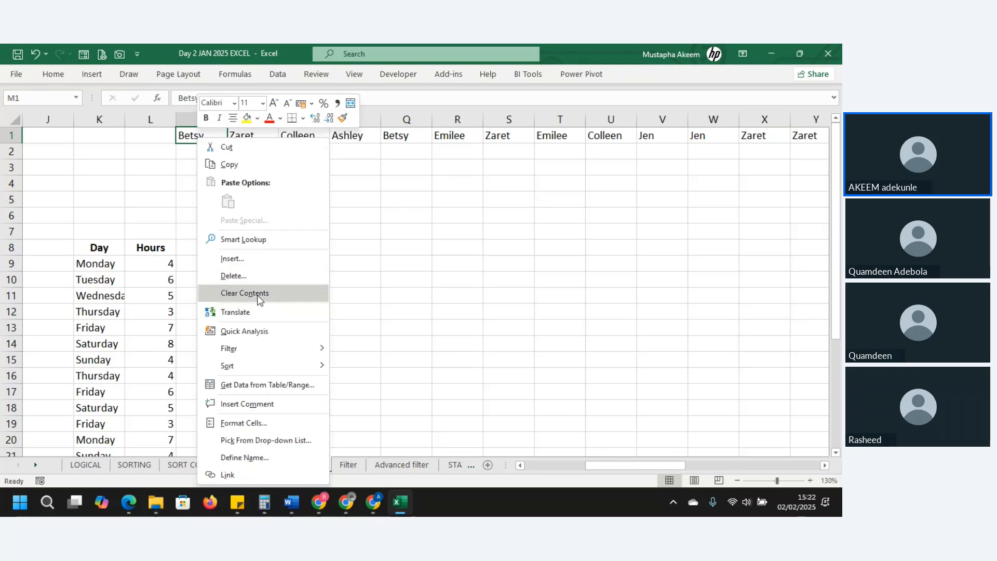
{"action": "key", "text": "Escape"}
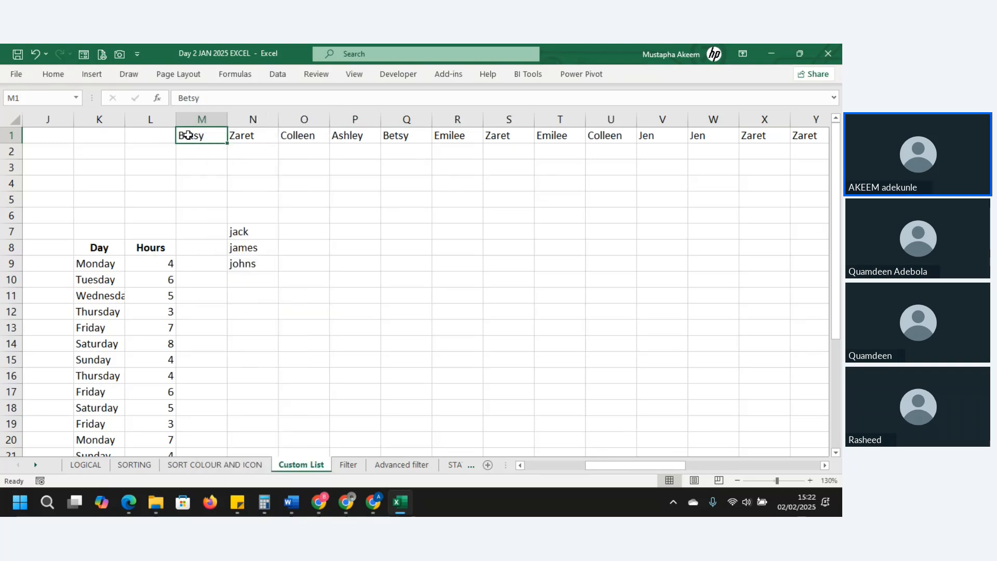
{"action": "key", "text": "ctrl+shift+Right"}
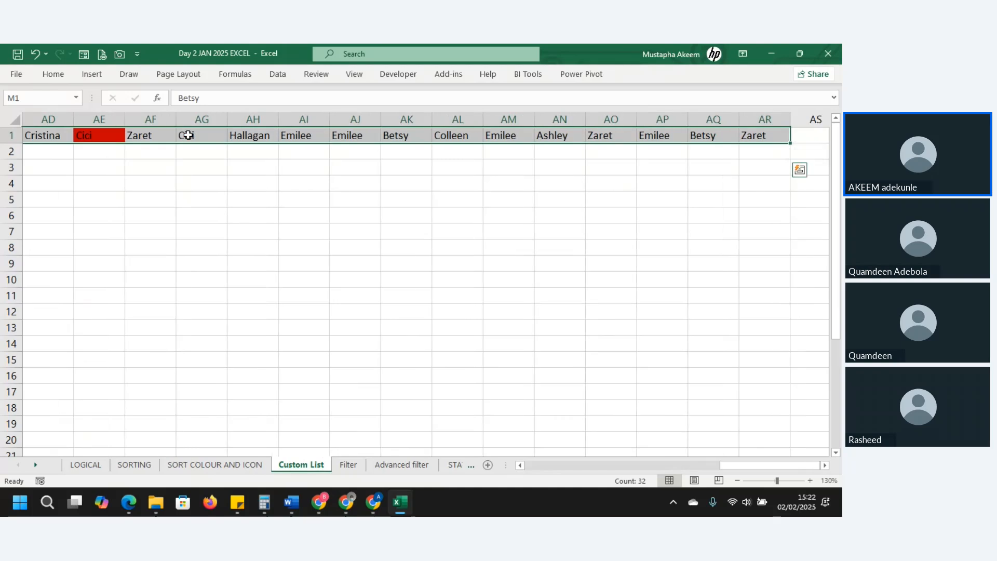
{"action": "right_click", "coordinate": [189, 137]}
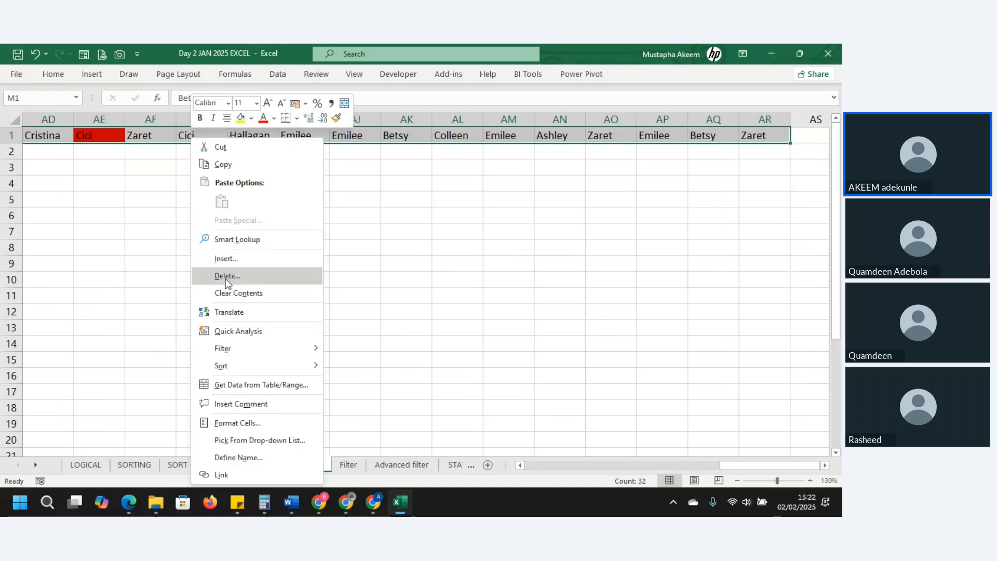
{"action": "mouse_move", "coordinate": [225, 373]}
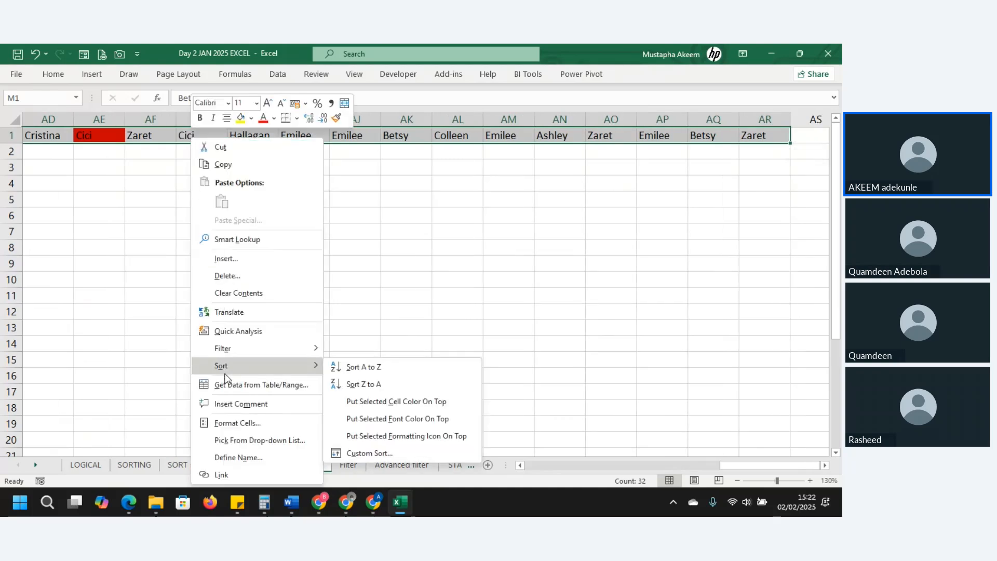
{"action": "left_click", "coordinate": [368, 454]}
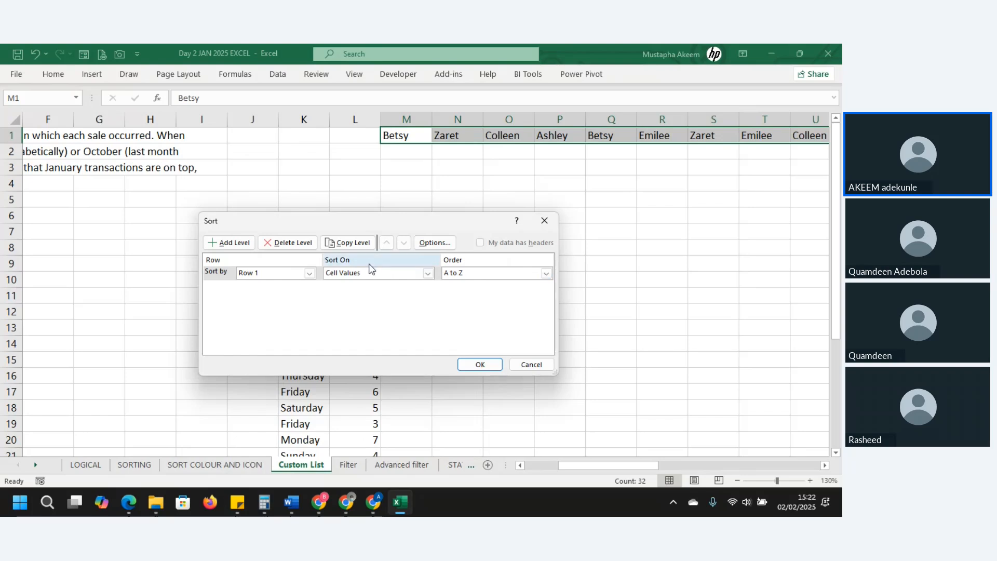
{"action": "left_click", "coordinate": [420, 244]}
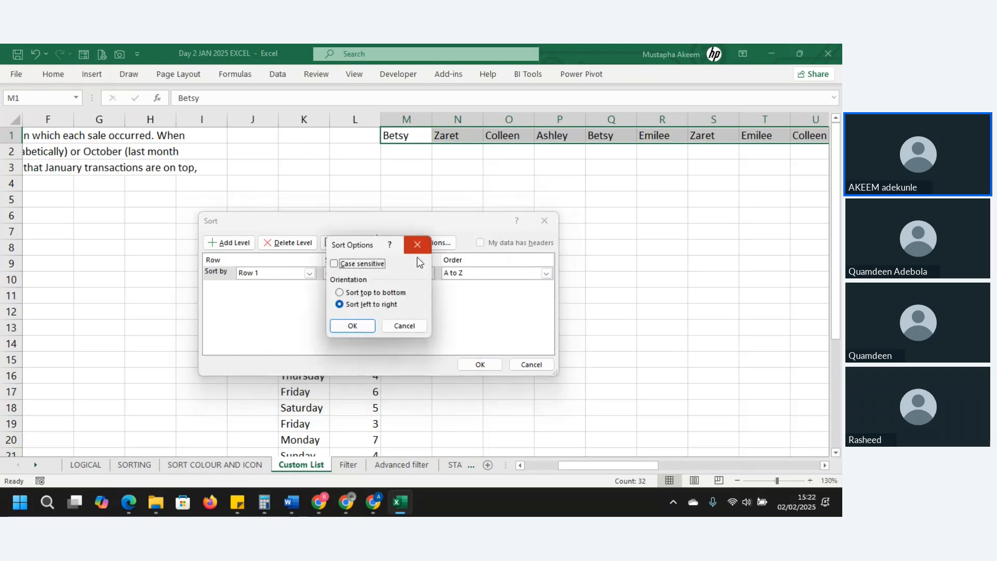
{"action": "left_click", "coordinate": [353, 326]}
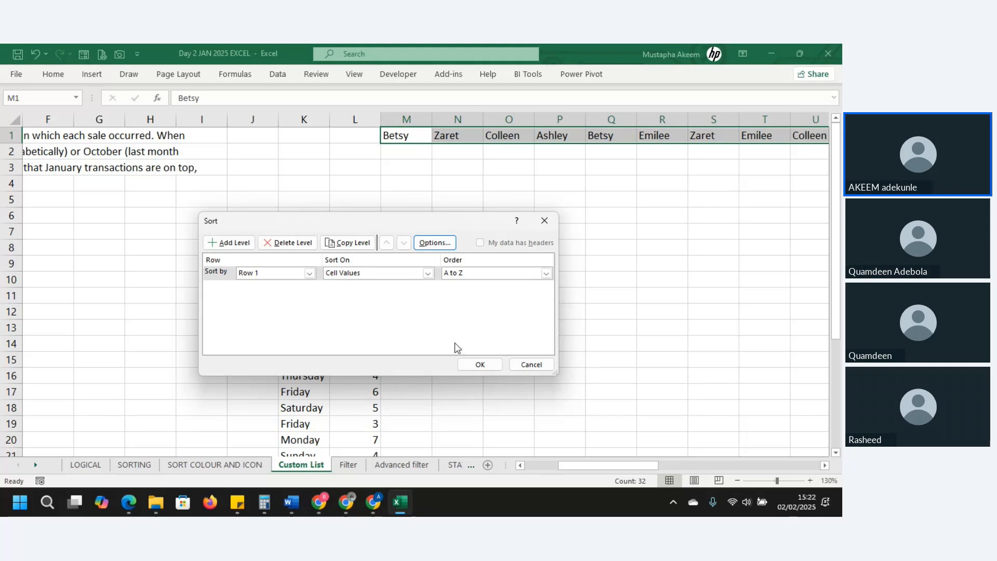
{"action": "left_click", "coordinate": [480, 365]}
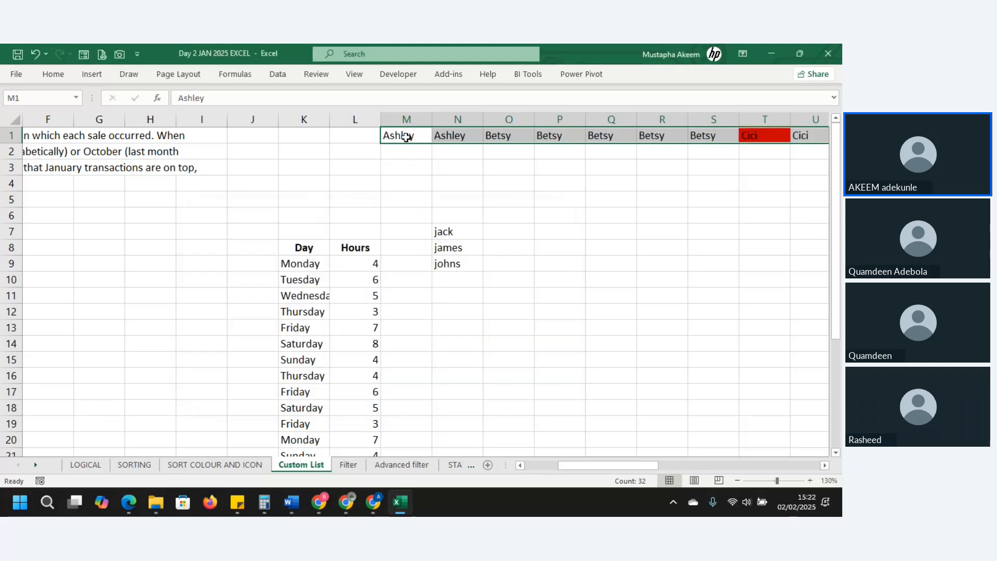
Examine the order of the names across row 1, starting from M1, after the left-to-right sort.
{"action": "left_click", "coordinate": [405, 137]}
{"action": "key", "text": "Right"}
{"action": "key", "text": "Right"}
{"action": "key", "text": "Right"}
{"action": "key", "text": "Right"}
{"action": "key", "text": "Right"}
{"action": "key", "text": "Right"}
{"action": "key", "text": "Right"}
{"action": "key", "text": "Right"}
{"action": "key", "text": "Right"}
{"action": "key", "text": "Right"}
{"action": "key", "text": "Right"}
{"action": "key", "text": "Right"}
{"action": "key", "text": "Right"}
{"action": "key", "text": "Right"}
{"action": "key", "text": "Right"}
{"action": "key", "text": "Right"}
{"action": "key", "text": "Right"}
{"action": "key", "text": "Right"}
{"action": "key", "text": "Right"}
{"action": "key", "text": "Right"}
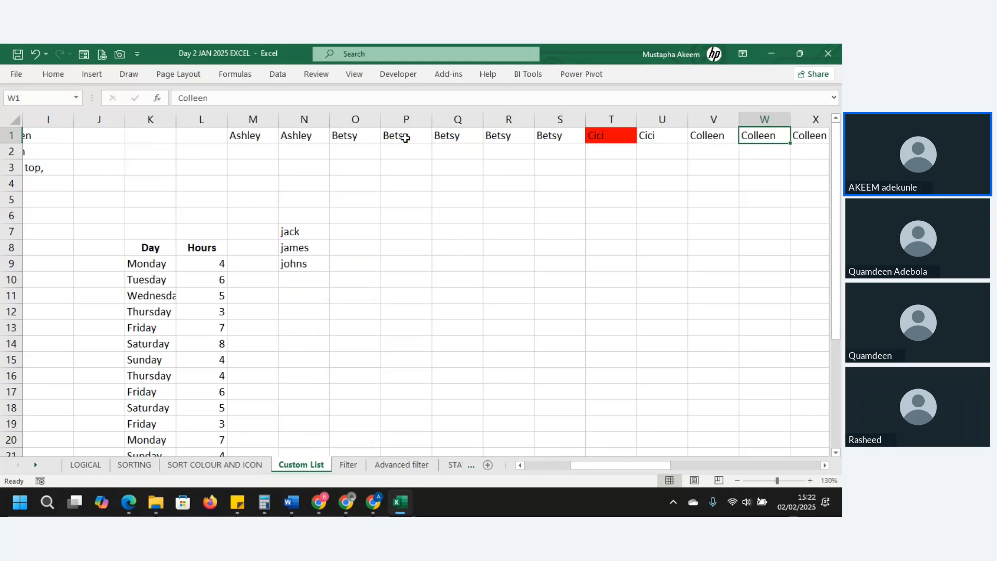
Check the remaining sorted names in row 1 through column AL.
{"action": "key", "text": "Right"}
{"action": "key", "text": "Right"}
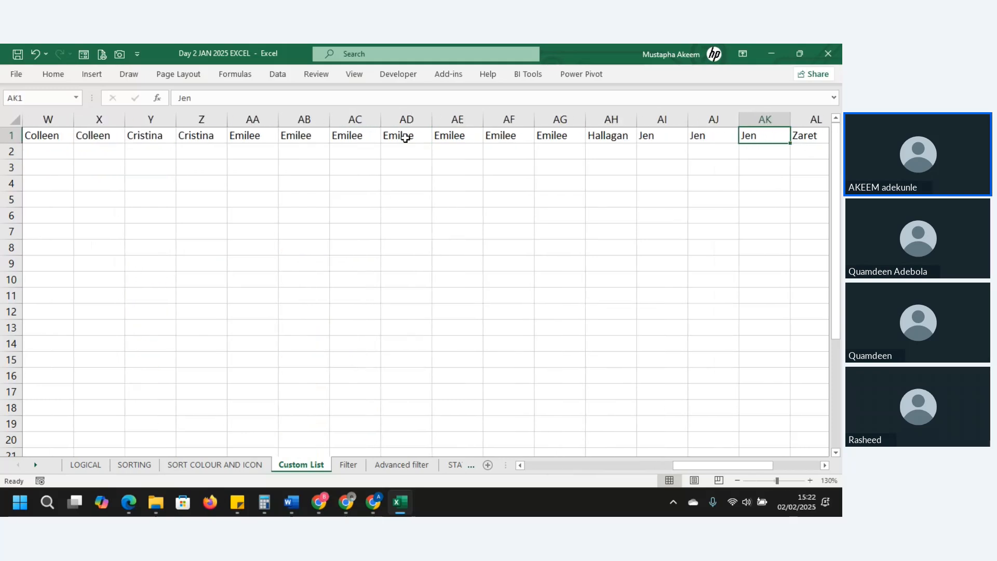
{"action": "left_click", "coordinate": [111, 170]}
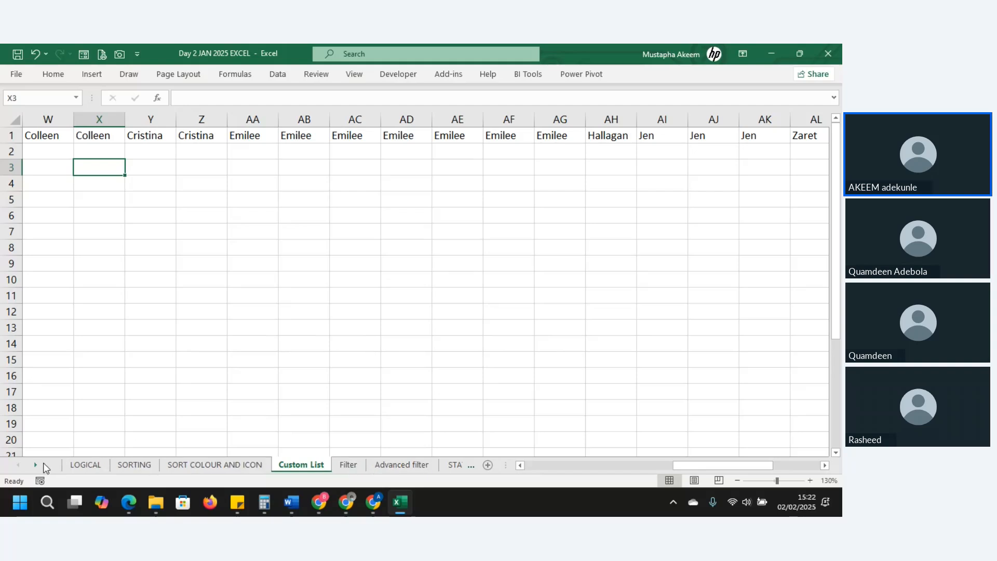
On the Filter sheet, filter the property table by the agent value in cell A2.
{"action": "left_click", "coordinate": [323, 422]}
{"action": "left_click", "coordinate": [349, 464]}
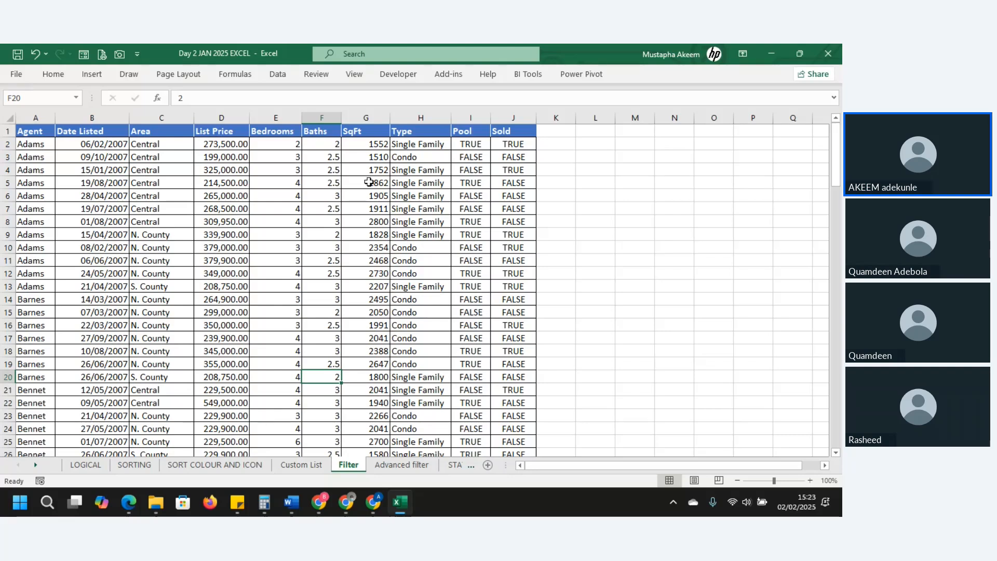
{"action": "key", "text": "ctrl+Home"}
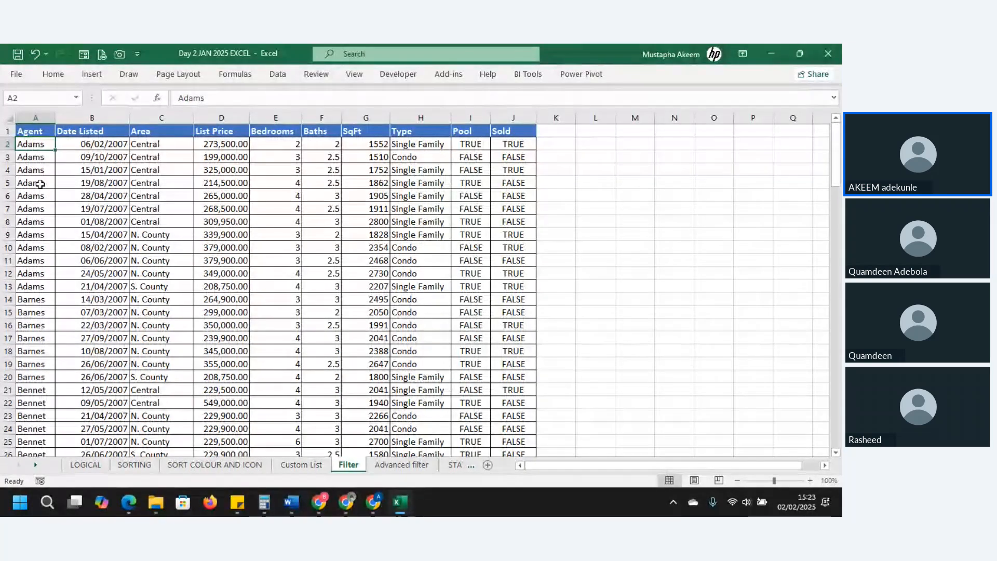
{"action": "right_click", "coordinate": [38, 141]}
{"action": "mouse_move", "coordinate": [114, 350]}
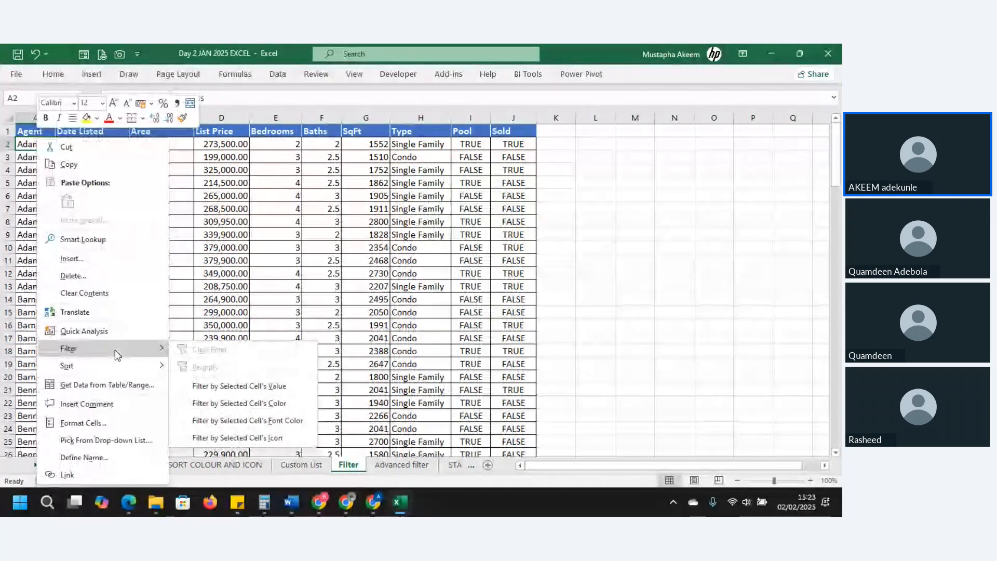
{"action": "left_click", "coordinate": [225, 384]}
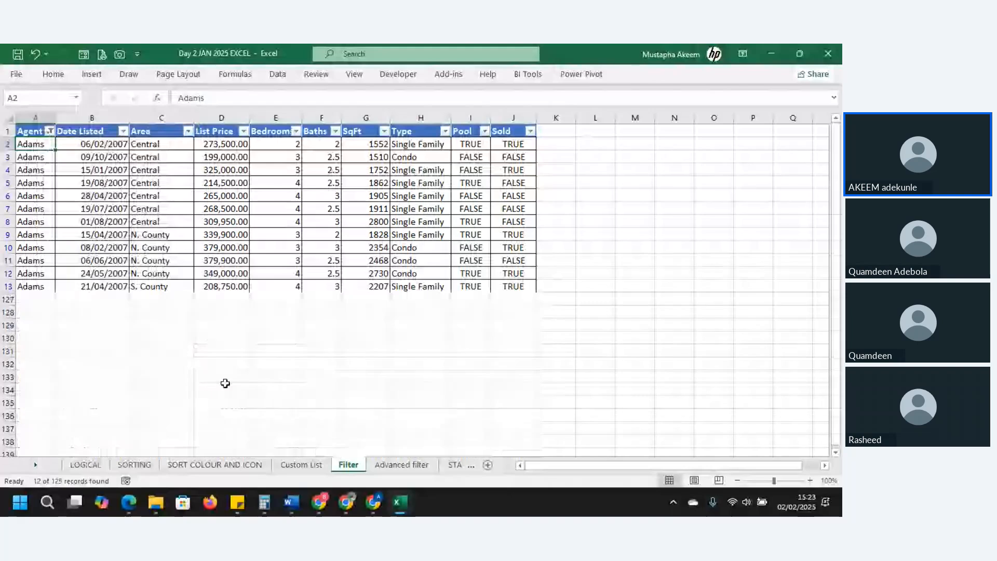
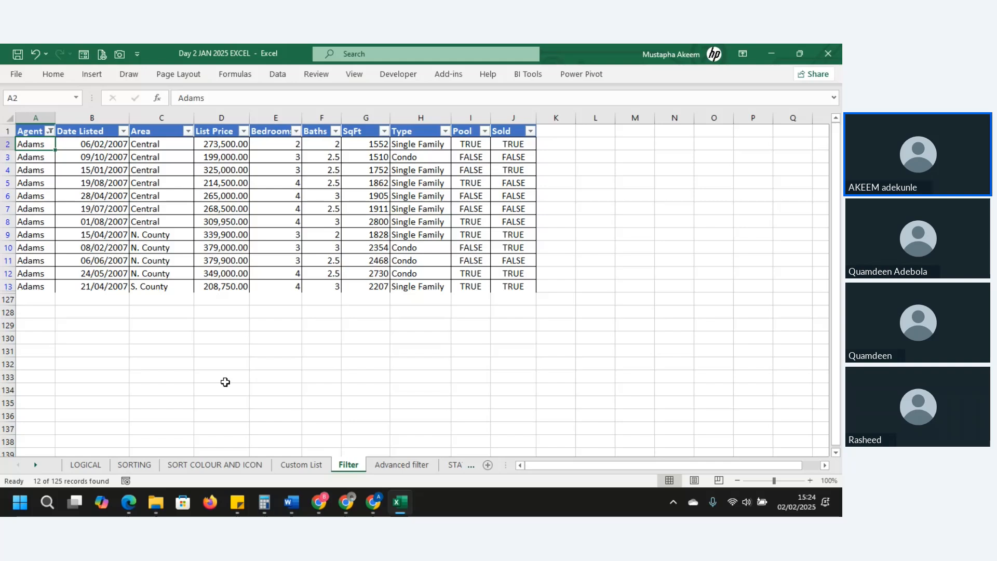
Clear the filter from the Agent column.
{"action": "left_click", "coordinate": [50, 131]}
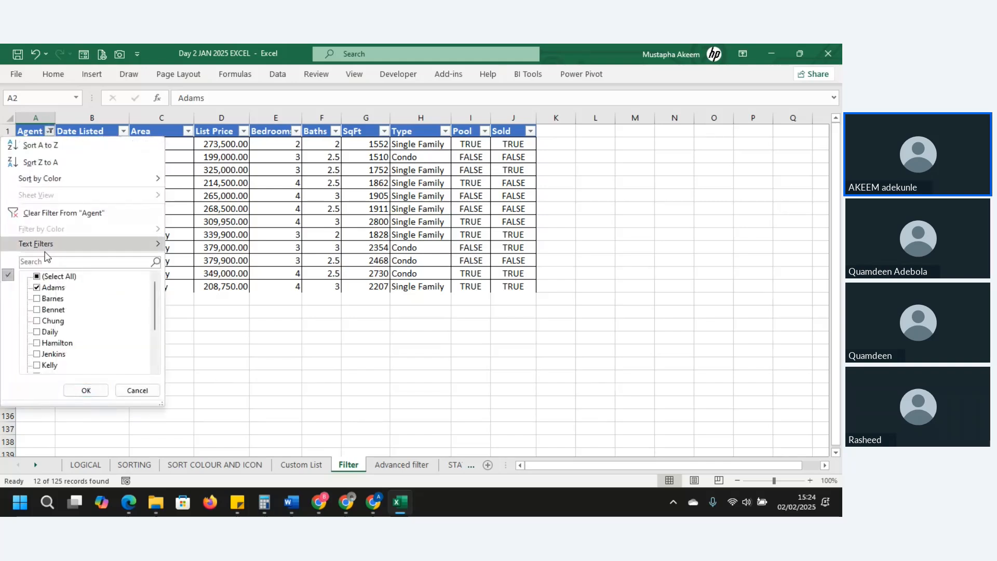
{"action": "left_click", "coordinate": [45, 211]}
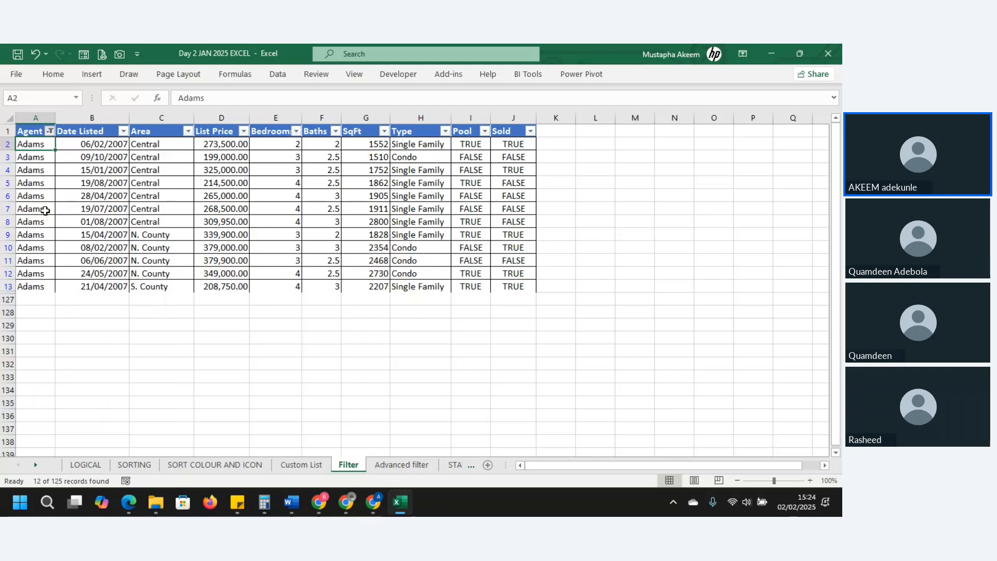
{"action": "right_click", "coordinate": [44, 146]}
{"action": "key", "text": "Escape"}
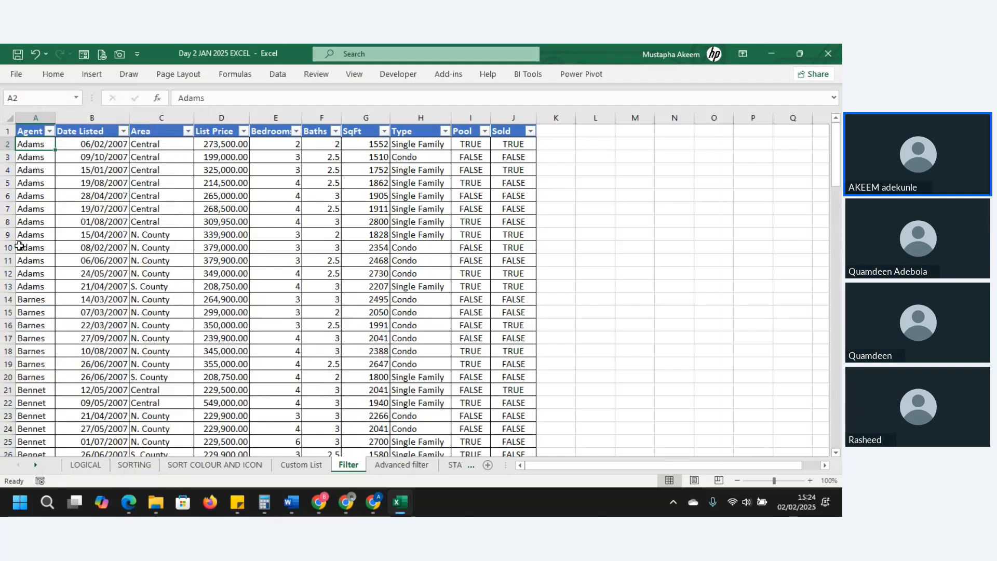
Review the sort and filter options for the Agent column without changing anything.
{"action": "left_click", "coordinate": [49, 132]}
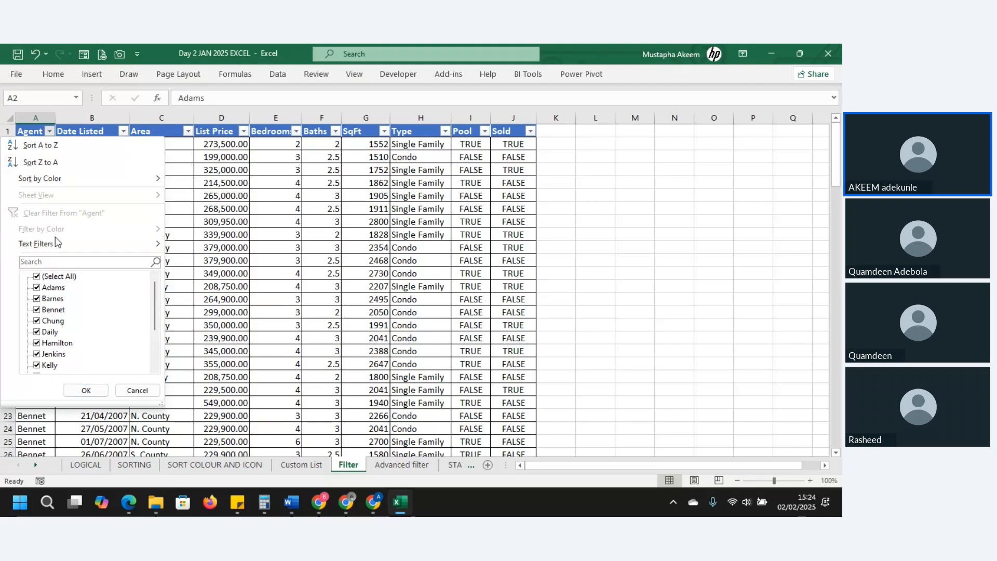
{"action": "mouse_move", "coordinate": [55, 243]}
{"action": "left_click", "coordinate": [138, 391]}
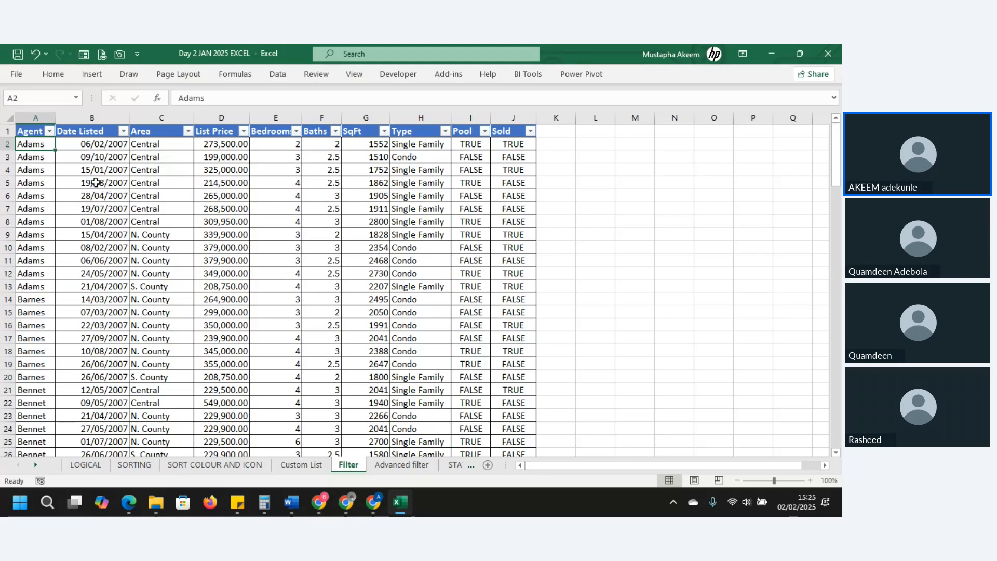
Turn off the table's filter and turn it on again with the Area header selected.
{"action": "left_click", "coordinate": [97, 145]}
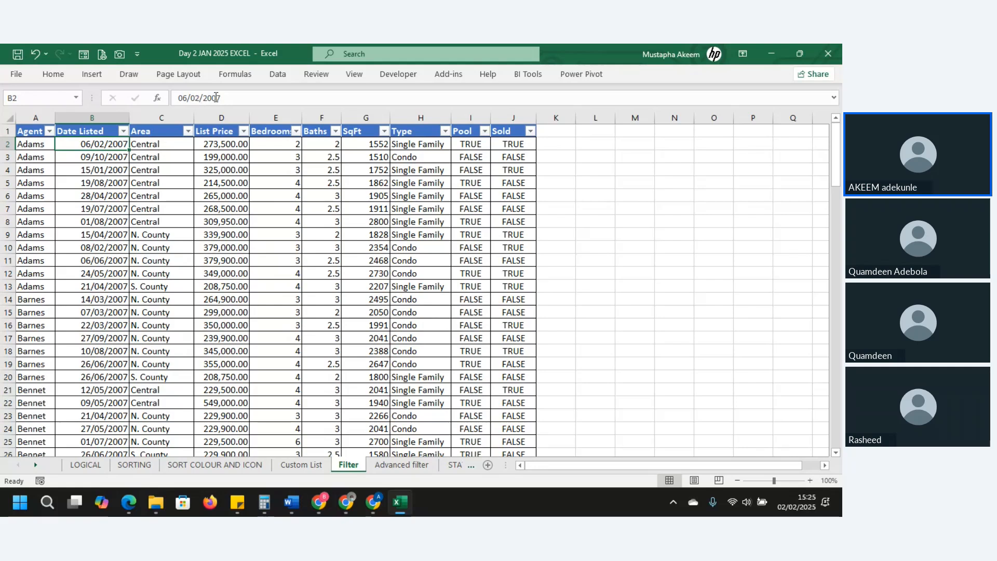
{"action": "left_click", "coordinate": [282, 72]}
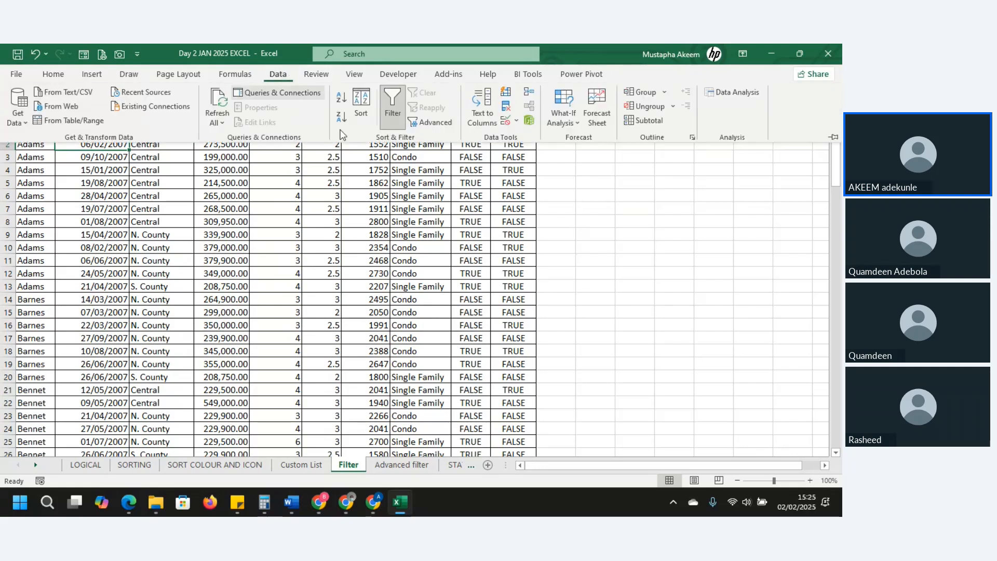
{"action": "left_click", "coordinate": [390, 100]}
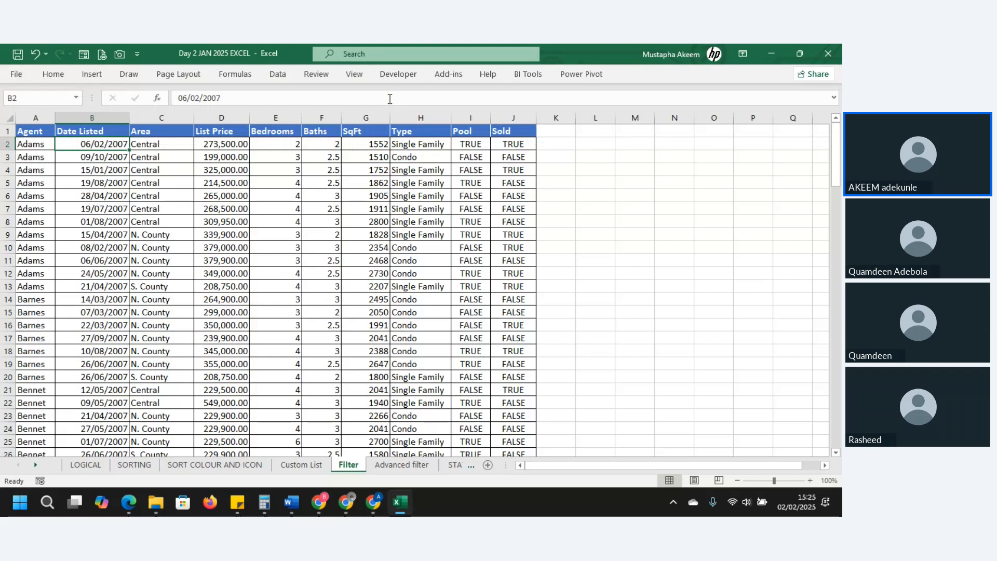
{"action": "left_click", "coordinate": [326, 194]}
{"action": "left_click", "coordinate": [170, 134]}
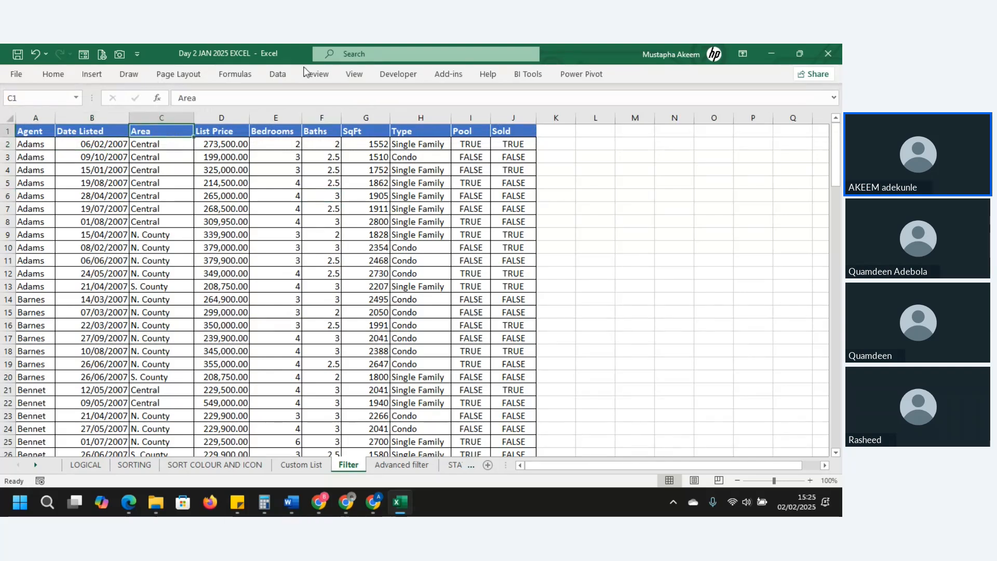
{"action": "left_click", "coordinate": [278, 76]}
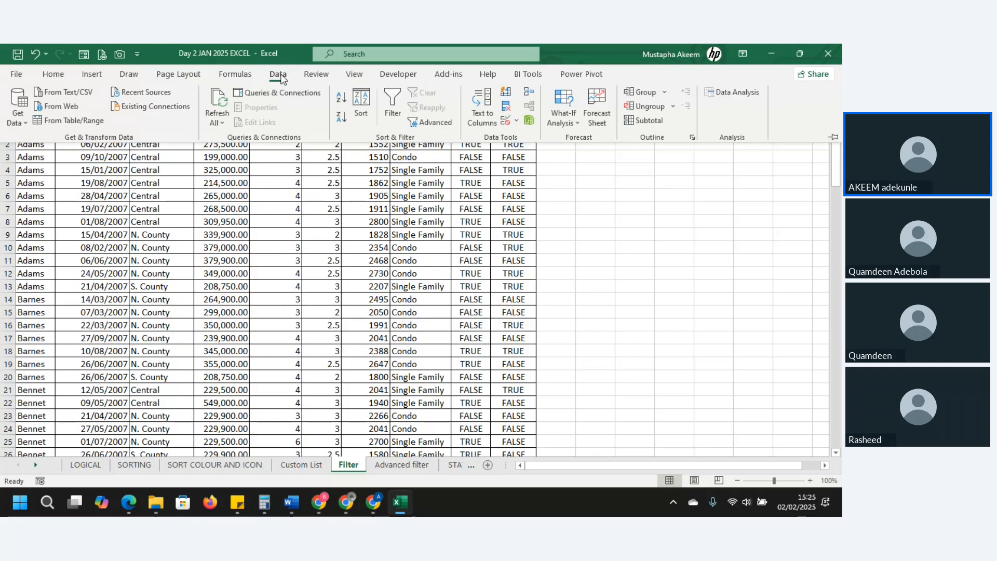
{"action": "left_click", "coordinate": [361, 104]}
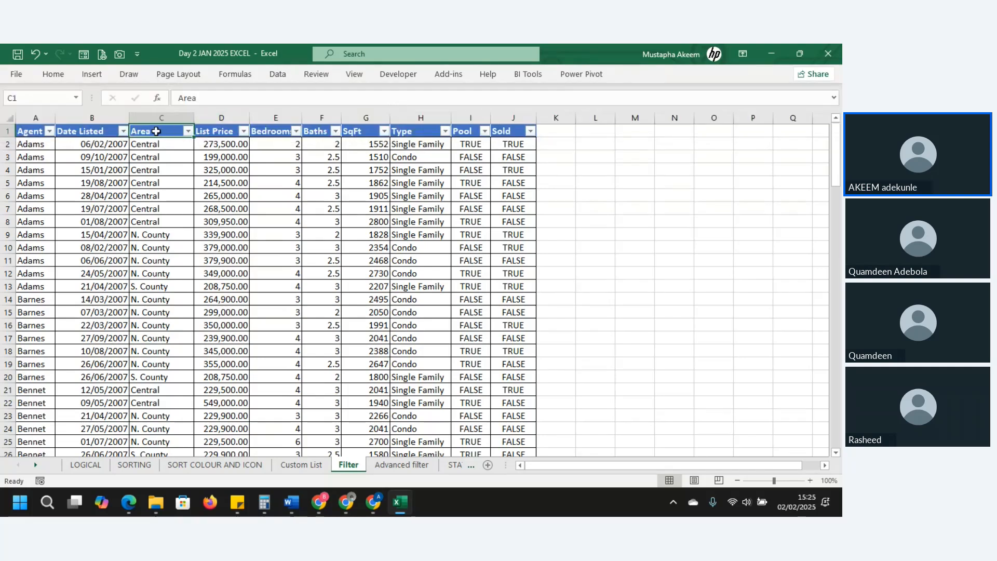
Filter the Area column to show only N. County by excluding Central and S. County.
{"action": "left_click", "coordinate": [188, 131]}
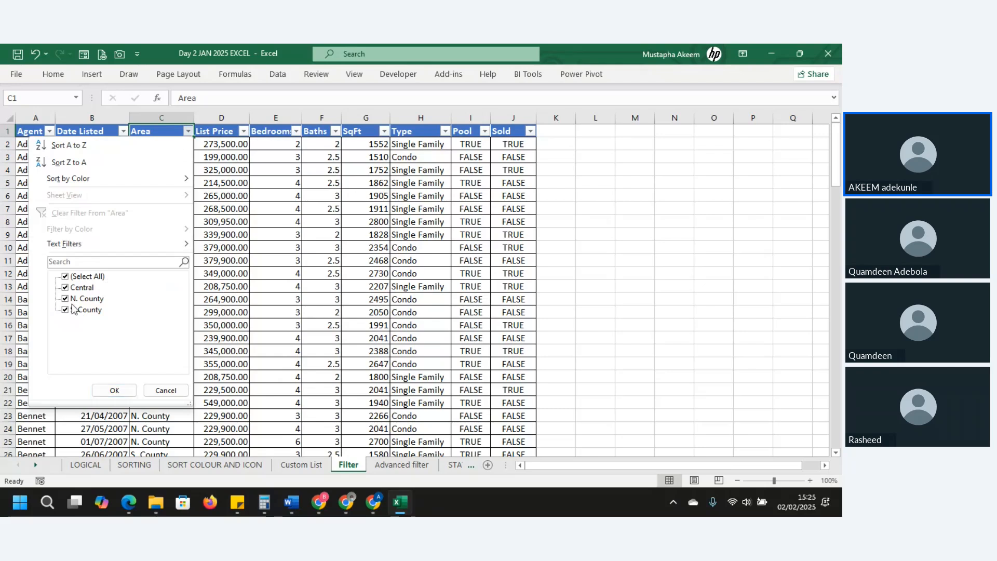
{"action": "left_click", "coordinate": [65, 287]}
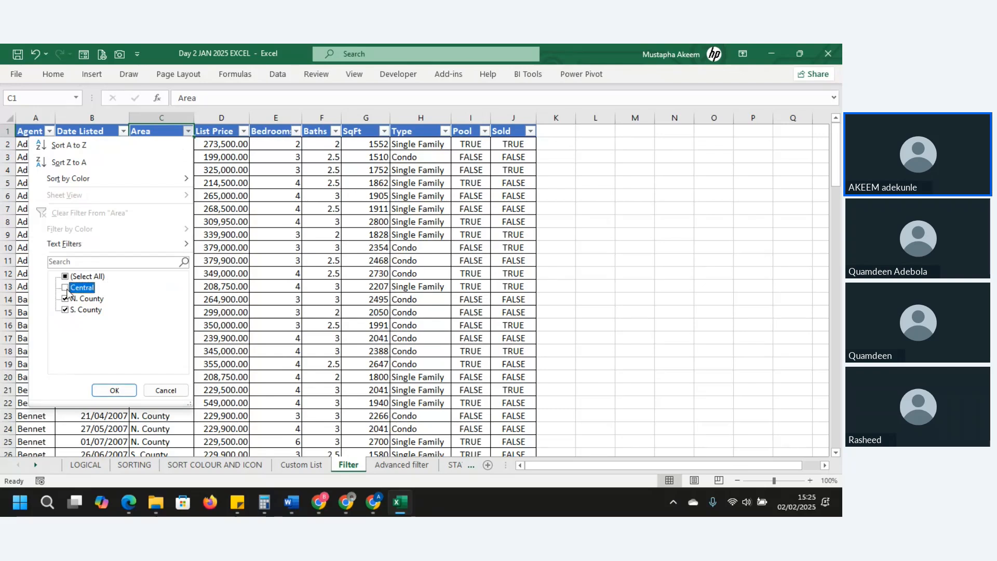
{"action": "left_click", "coordinate": [65, 309]}
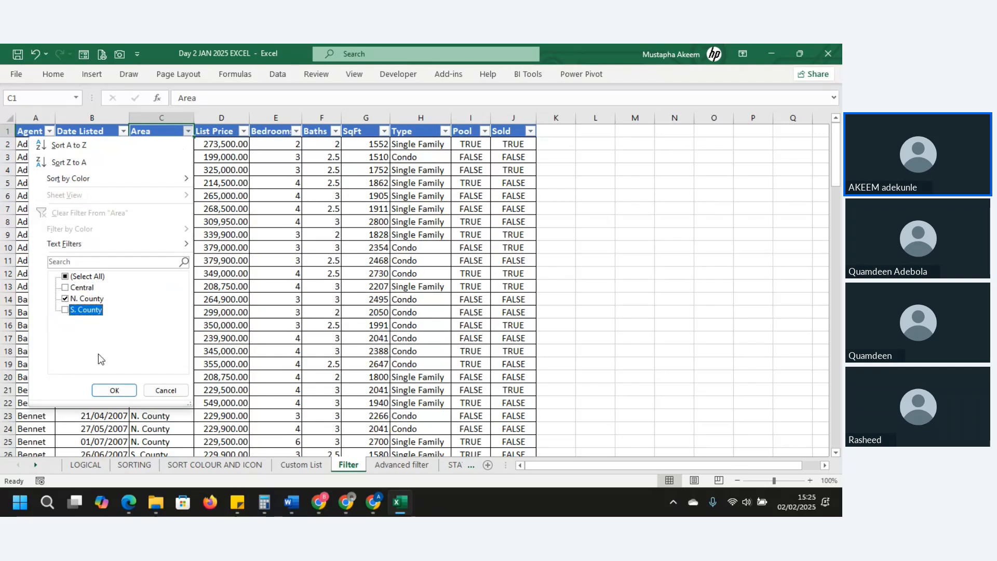
{"action": "left_click", "coordinate": [115, 390]}
Go down through the filtered N. County rows along the List Price column and return to its header.
{"action": "left_click", "coordinate": [199, 172]}
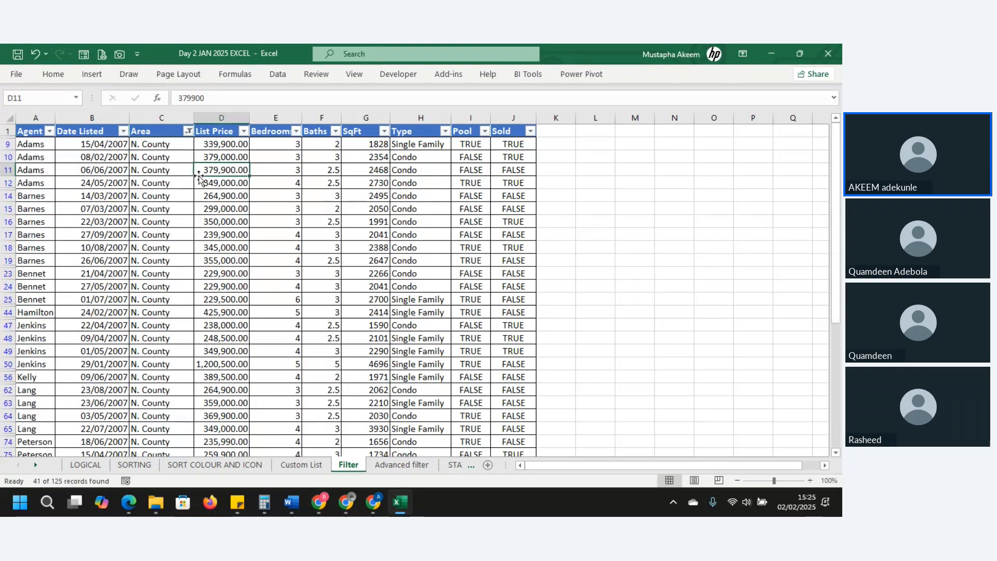
{"action": "key", "text": "Down"}
{"action": "key", "text": "Down"}
{"action": "key", "text": "Down"}
{"action": "key", "text": "Down"}
{"action": "key", "text": "Down"}
{"action": "key", "text": "Down"}
{"action": "key", "text": "Down"}
{"action": "key", "text": "Down"}
{"action": "key", "text": "Down"}
{"action": "key", "text": "Down"}
{"action": "key", "text": "Down"}
{"action": "key", "text": "Down"}
{"action": "key", "text": "Down"}
{"action": "key", "text": "Down"}
{"action": "key", "text": "Down"}
{"action": "key", "text": "Down"}
{"action": "key", "text": "Down"}
{"action": "key", "text": "Down"}
{"action": "key", "text": "Down"}
{"action": "key", "text": "Down"}
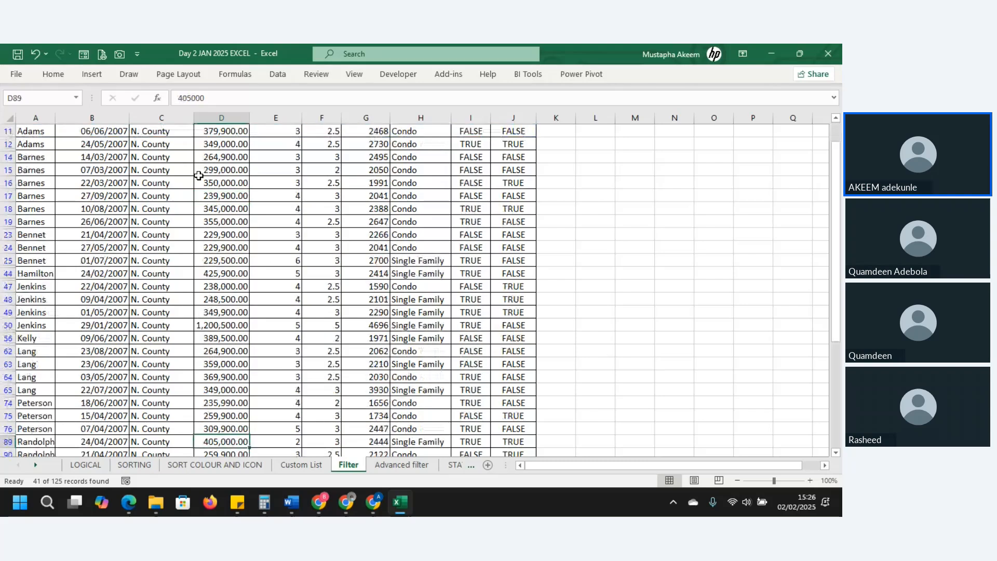
{"action": "key", "text": "Up"}
{"action": "key", "text": "Up"}
{"action": "key", "text": "Up"}
{"action": "key", "text": "Up"}
{"action": "key", "text": "Up"}
{"action": "key", "text": "Up"}
{"action": "key", "text": "Up"}
{"action": "key", "text": "Up"}
{"action": "key", "text": "Up"}
{"action": "key", "text": "Up"}
{"action": "key", "text": "Up"}
{"action": "key", "text": "Up"}
{"action": "key", "text": "Up"}
{"action": "key", "text": "Up"}
{"action": "key", "text": "Up"}
{"action": "key", "text": "Up"}
{"action": "key", "text": "Up"}
{"action": "key", "text": "Up"}
{"action": "key", "text": "Up"}
{"action": "key", "text": "Up"}
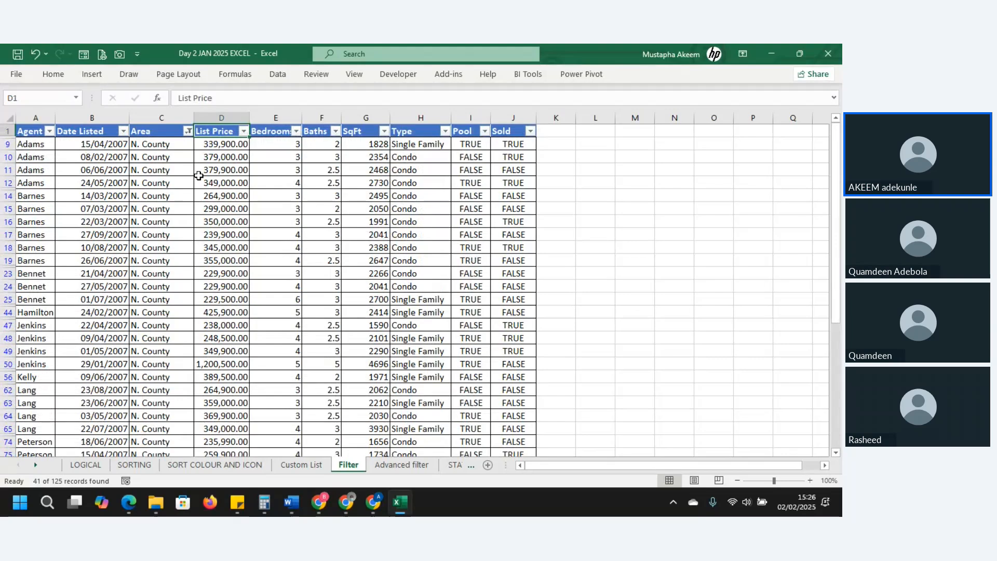
Clear the filter from the Area column.
{"action": "left_click", "coordinate": [188, 132]}
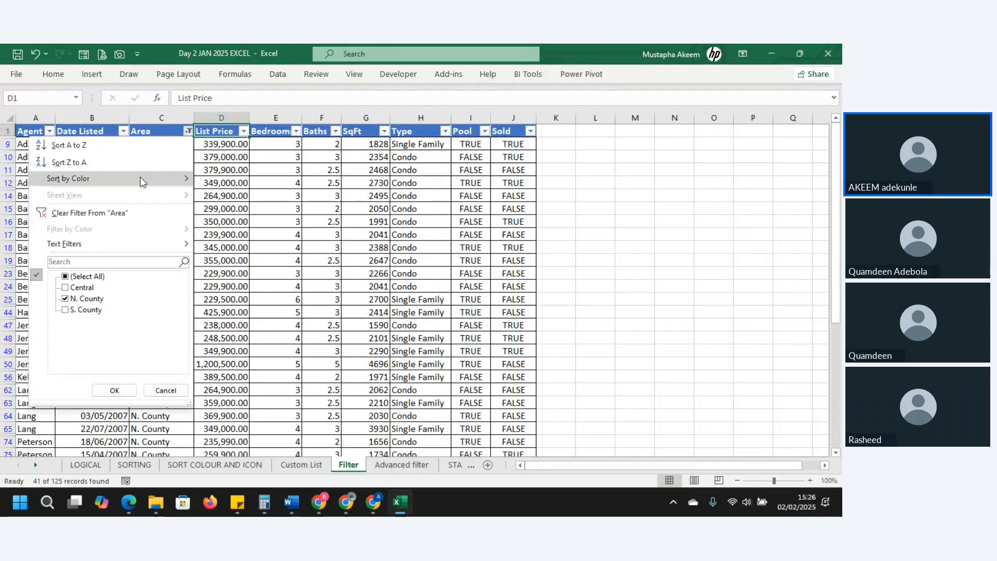
{"action": "left_click", "coordinate": [66, 277]}
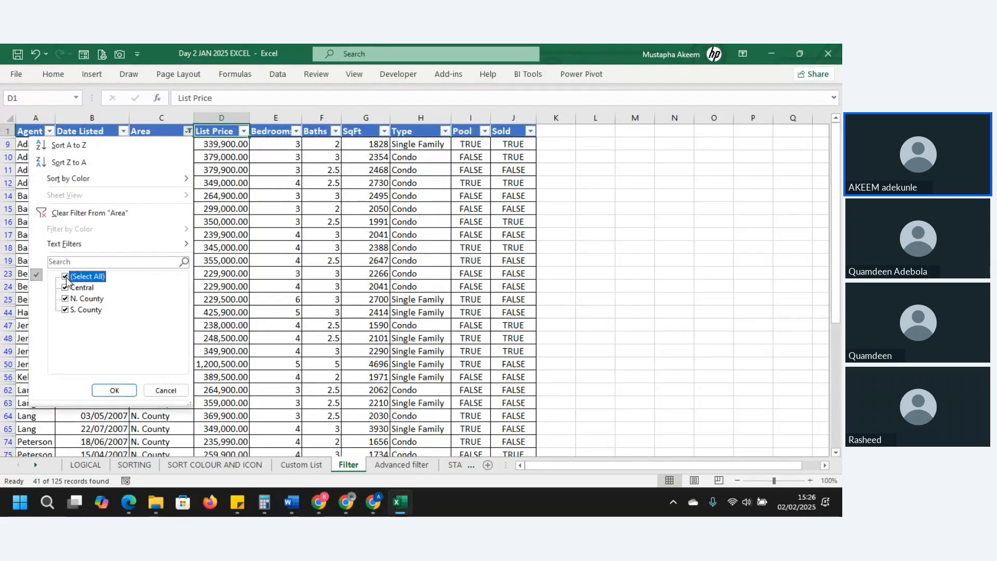
{"action": "left_click", "coordinate": [79, 213]}
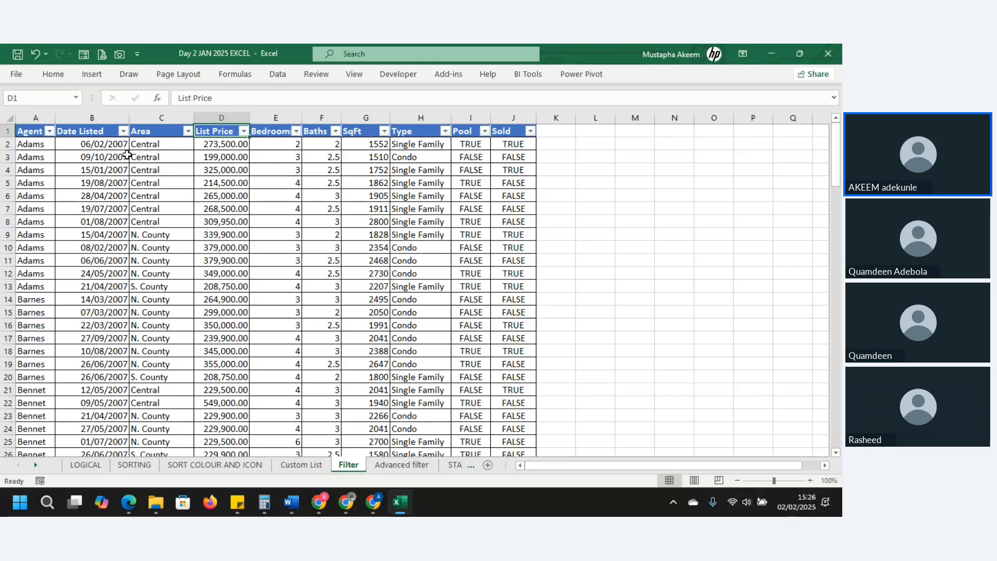
Filter the Area column to show only Central by excluding N. County and S. County.
{"action": "left_click", "coordinate": [188, 131]}
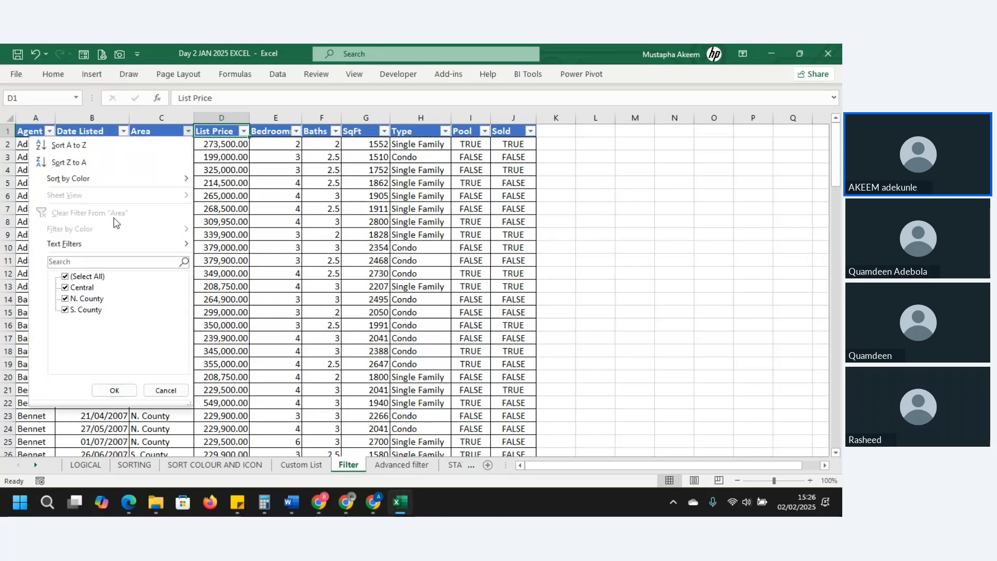
{"action": "left_click", "coordinate": [65, 299]}
{"action": "left_click", "coordinate": [65, 310]}
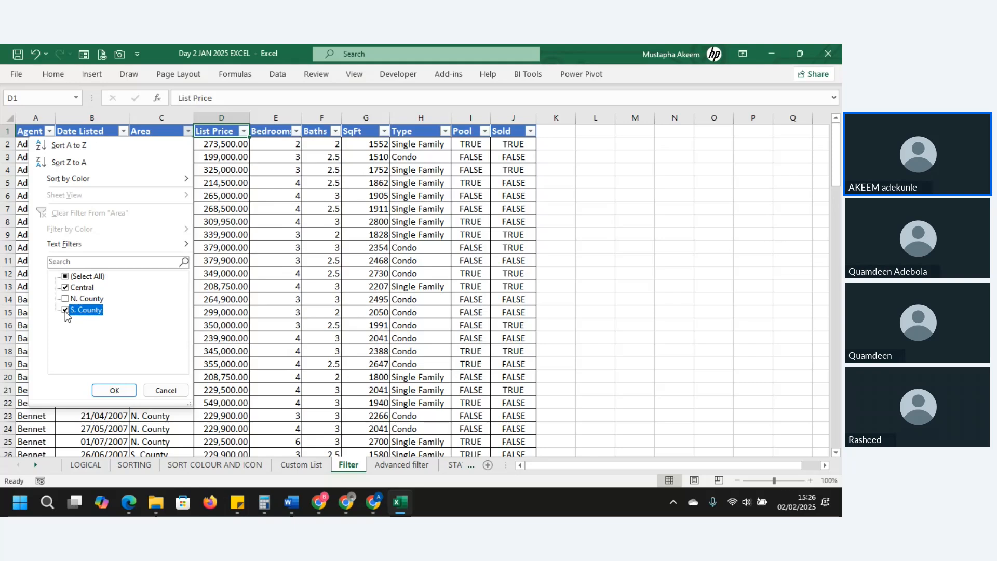
{"action": "left_click", "coordinate": [113, 390]}
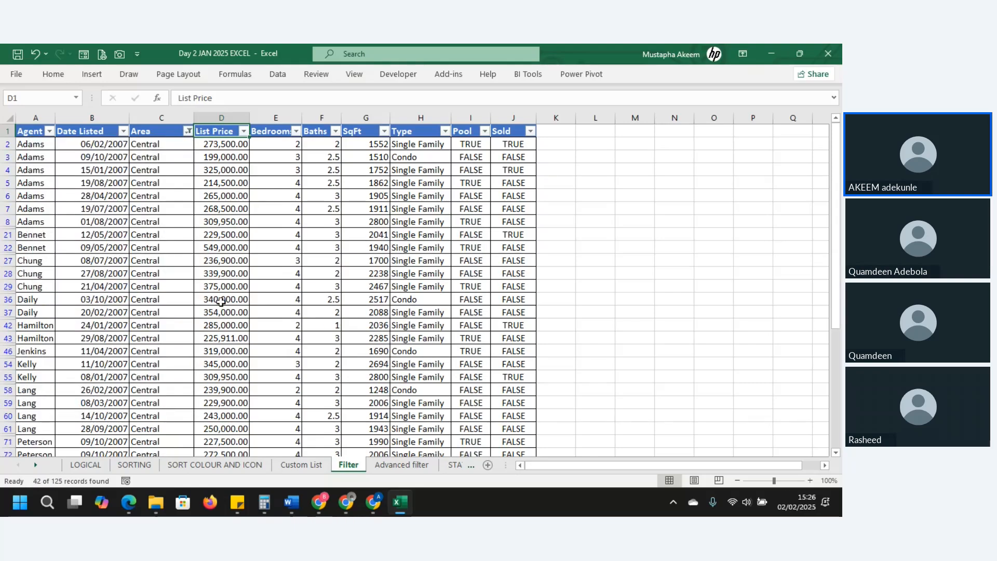
Filter the Type column to show only Single Family, and select the Area and Type columns in turn to check both filters.
{"action": "mouse_move", "coordinate": [836, 171]}
{"action": "left_mouse_down"}
{"action": "mouse_move", "coordinate": [836, 289]}
{"action": "mouse_move", "coordinate": [836, 173]}
{"action": "left_mouse_up"}
{"action": "left_click", "coordinate": [445, 132]}
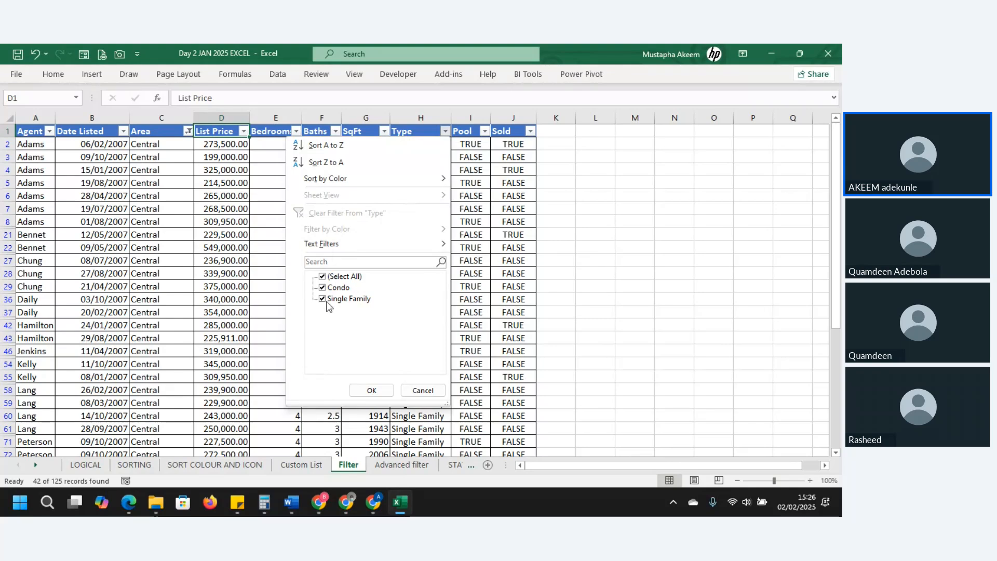
{"action": "left_click", "coordinate": [323, 287]}
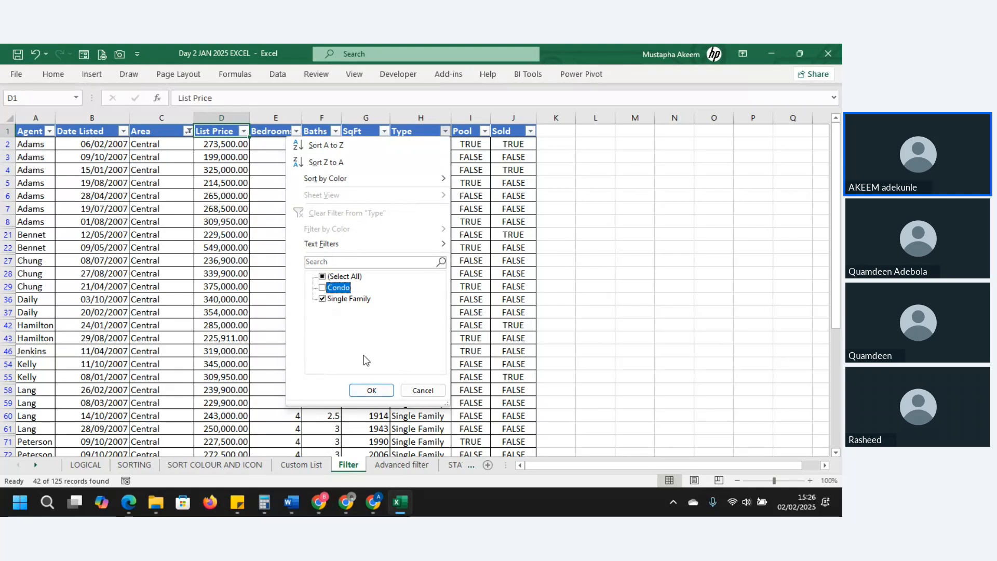
{"action": "left_click", "coordinate": [371, 390]}
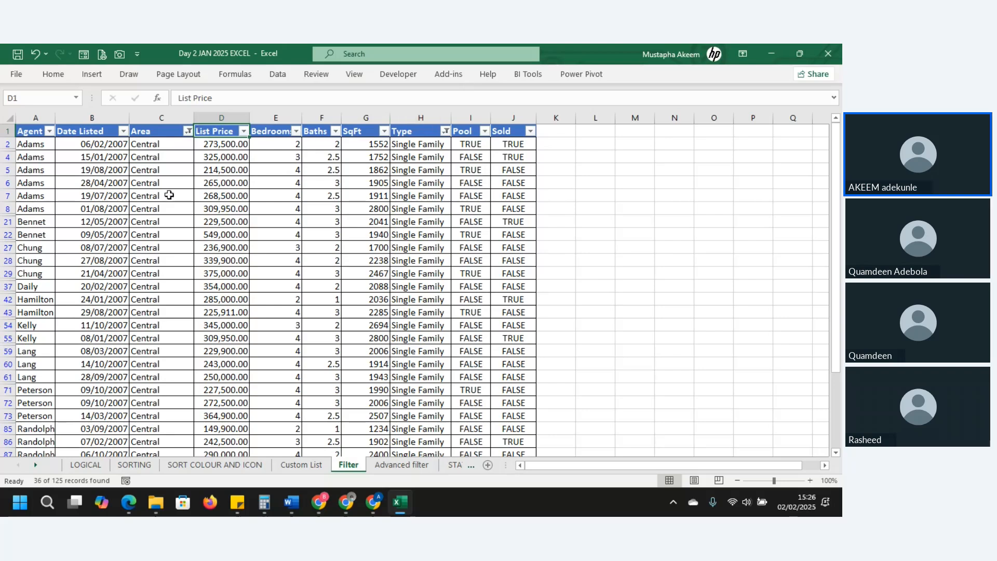
{"action": "left_click", "coordinate": [165, 118]}
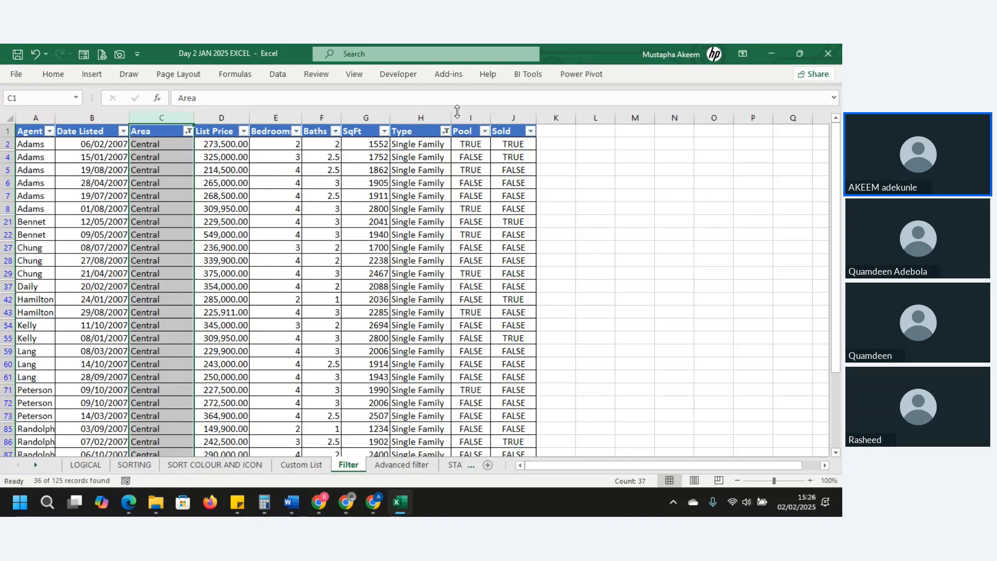
{"action": "left_click", "coordinate": [427, 110]}
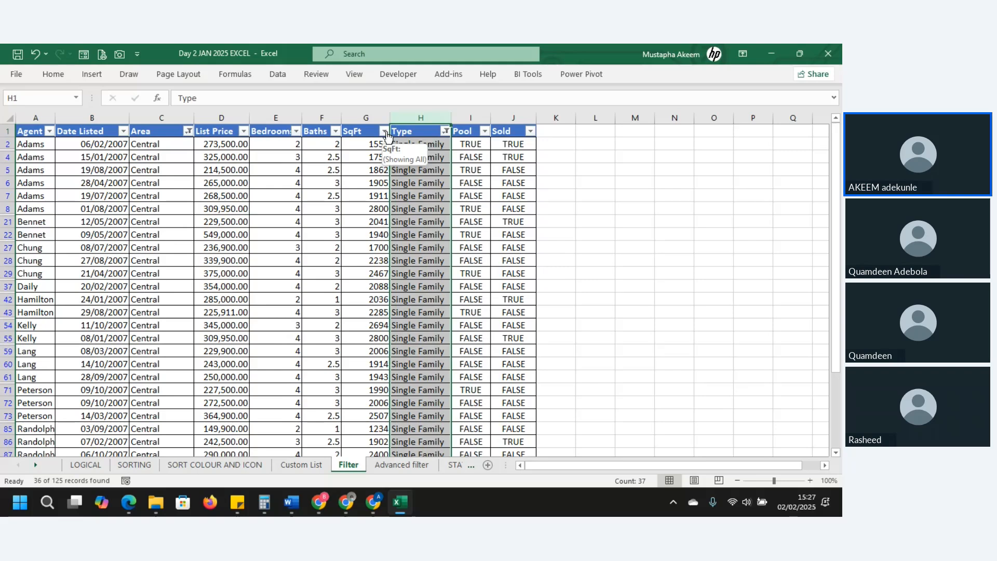
Filter the List Price column to show only prices greater than 400000.
{"action": "left_click", "coordinate": [243, 131]}
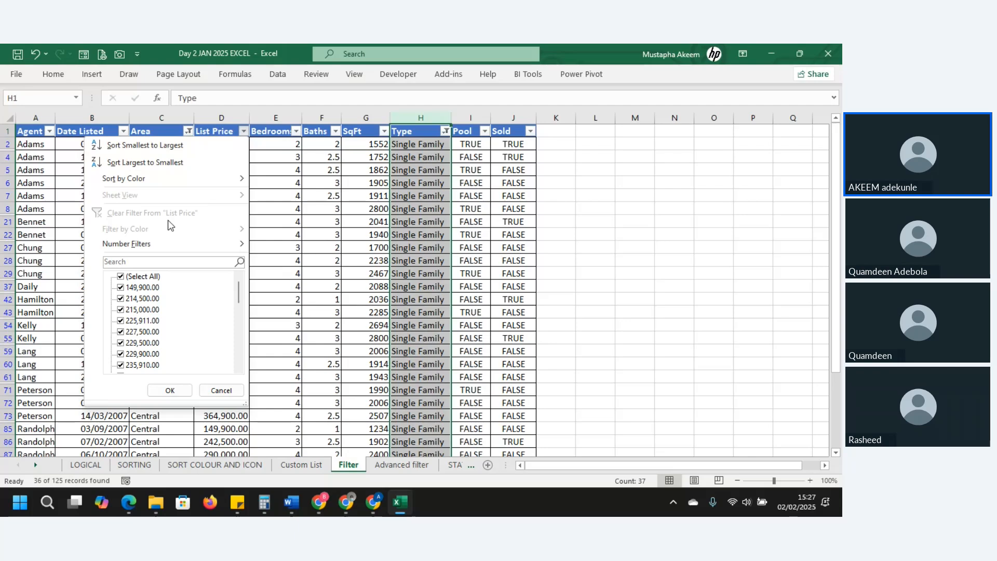
{"action": "mouse_move", "coordinate": [164, 242]}
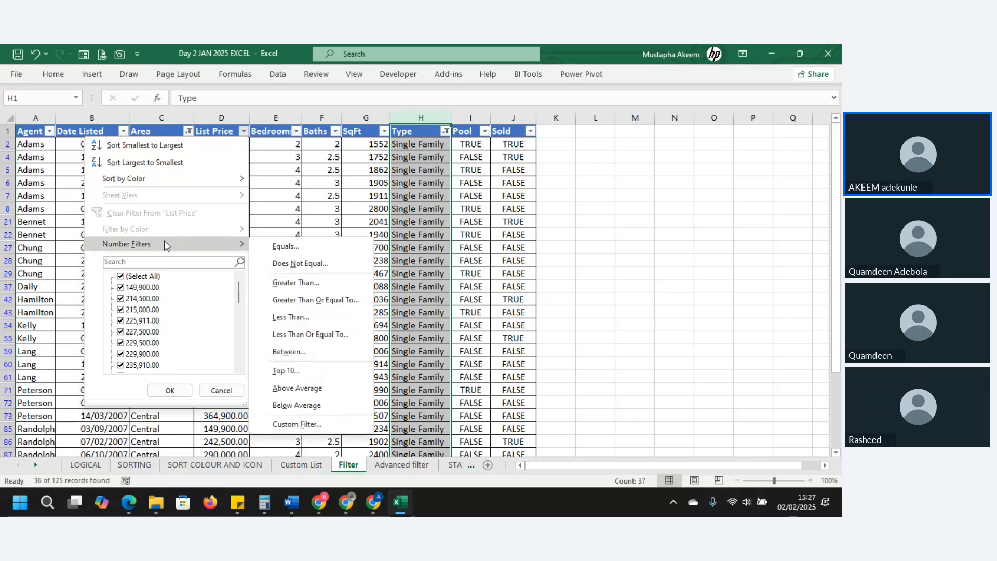
{"action": "left_click", "coordinate": [305, 282]}
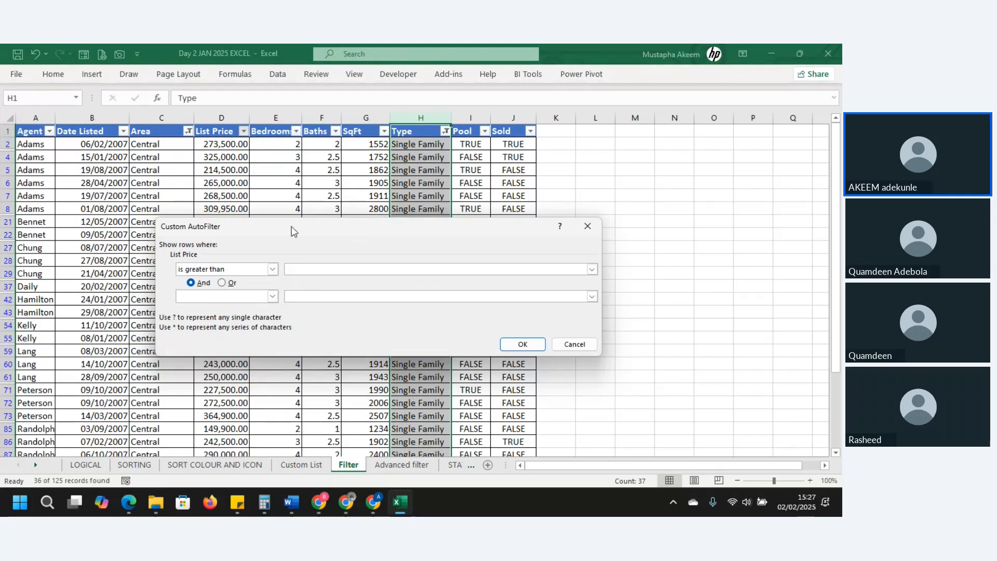
{"action": "left_click_drag", "start_coordinate": [294, 231], "coordinate": [280, 205]}
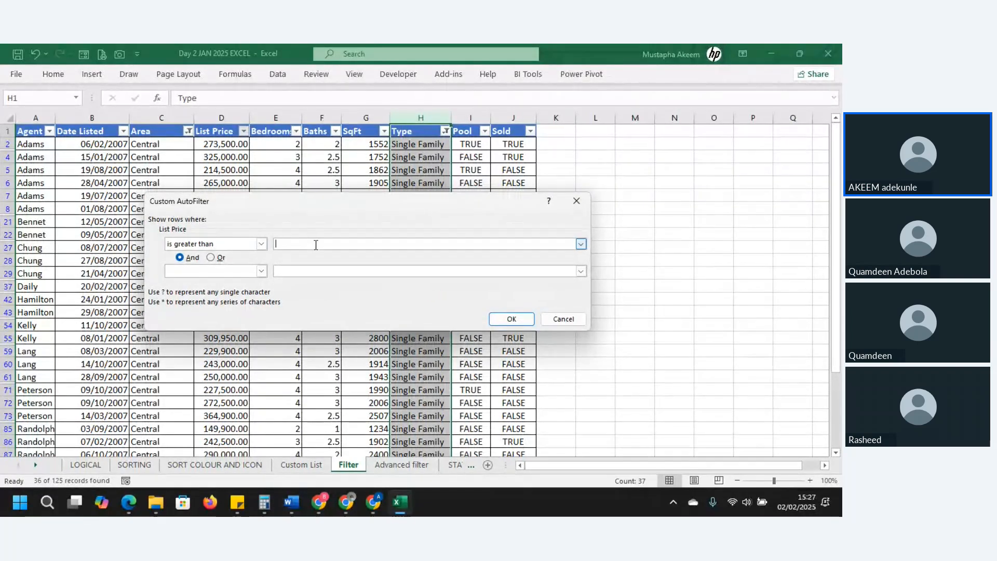
{"action": "type", "text": "4000"}
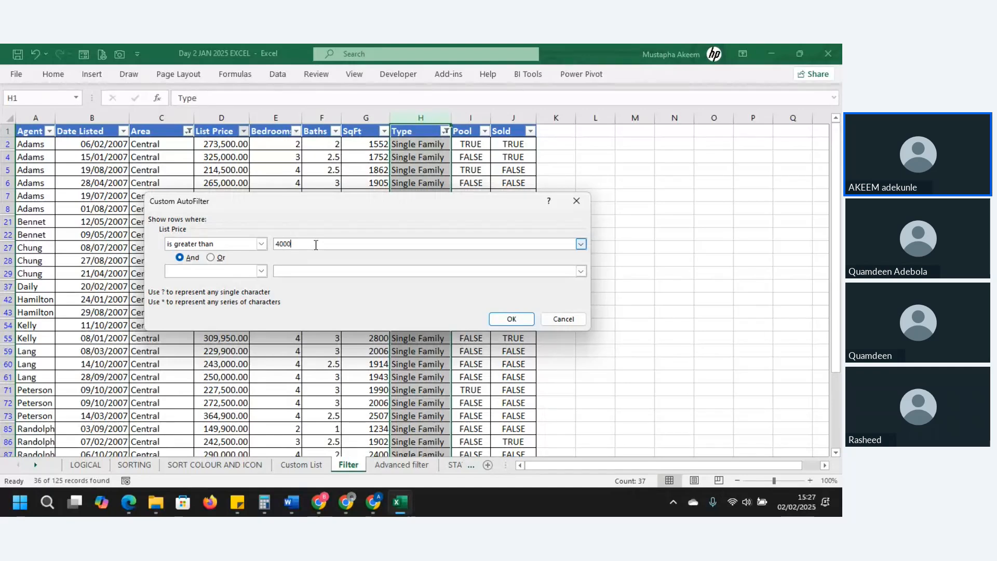
{"action": "type", "text": "00"}
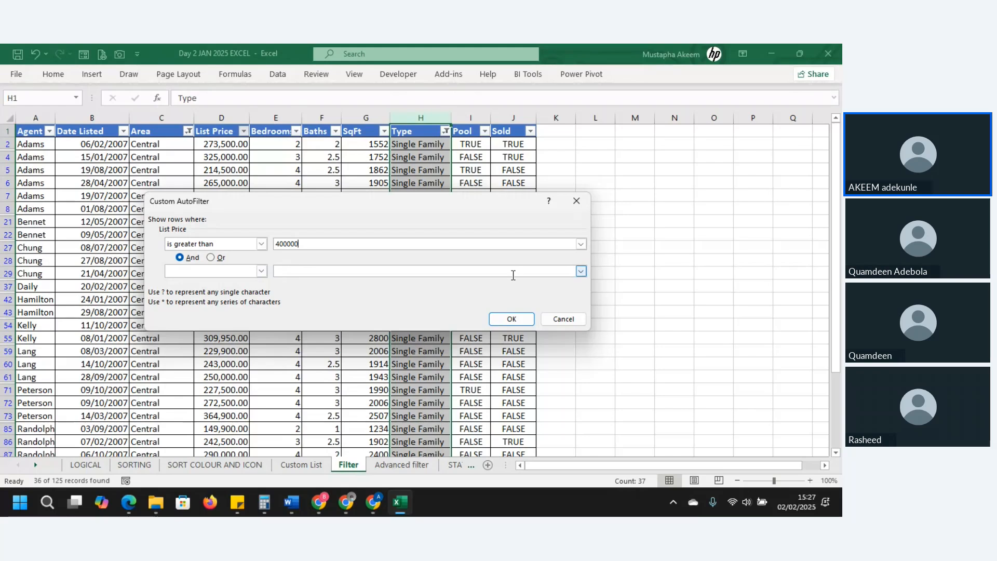
{"action": "left_click", "coordinate": [514, 320]}
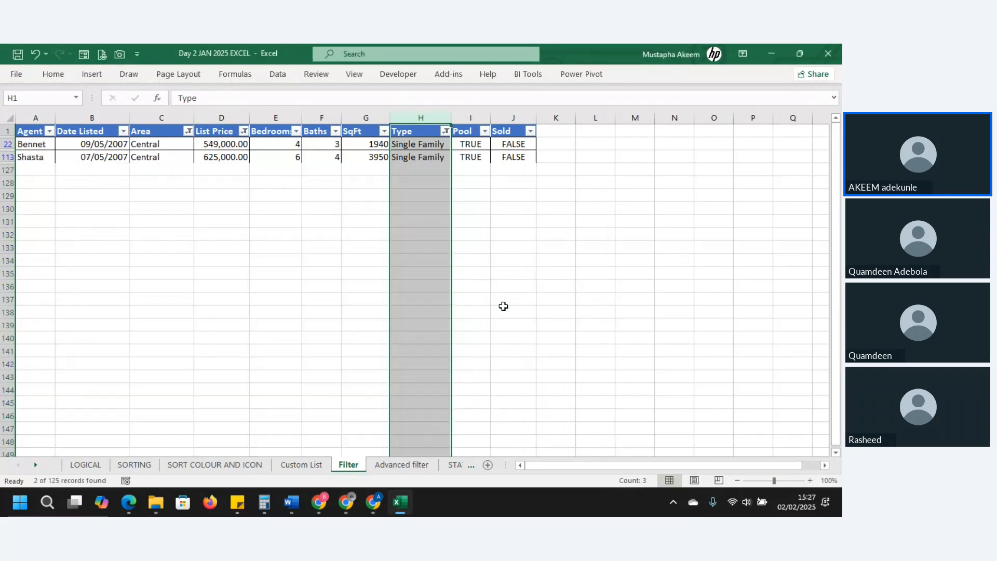
Check the List Price, Area and Type cells of the filtered rows against the three filters.
{"action": "left_click", "coordinate": [469, 246]}
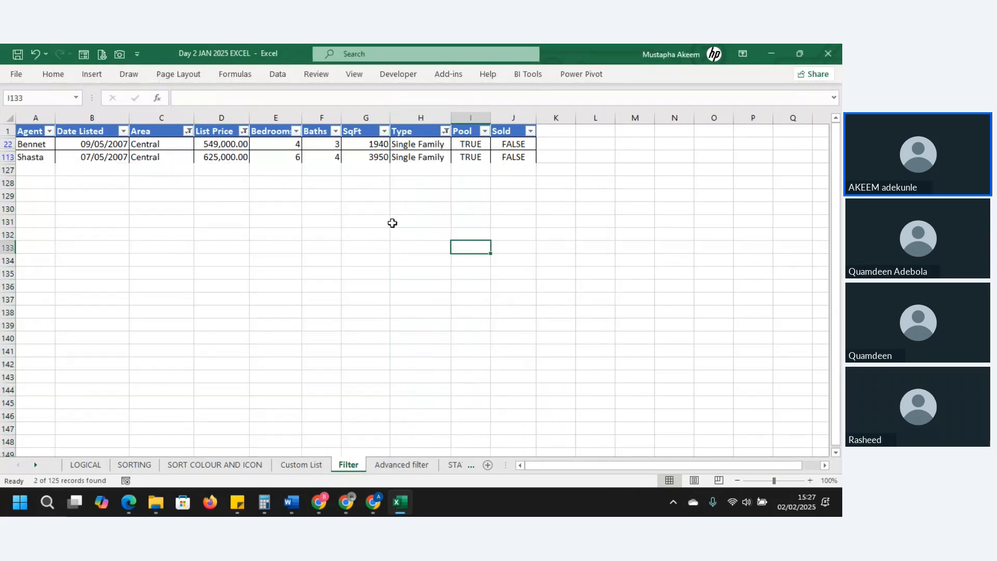
{"action": "left_click", "coordinate": [225, 145]}
{"action": "left_click", "coordinate": [224, 159]}
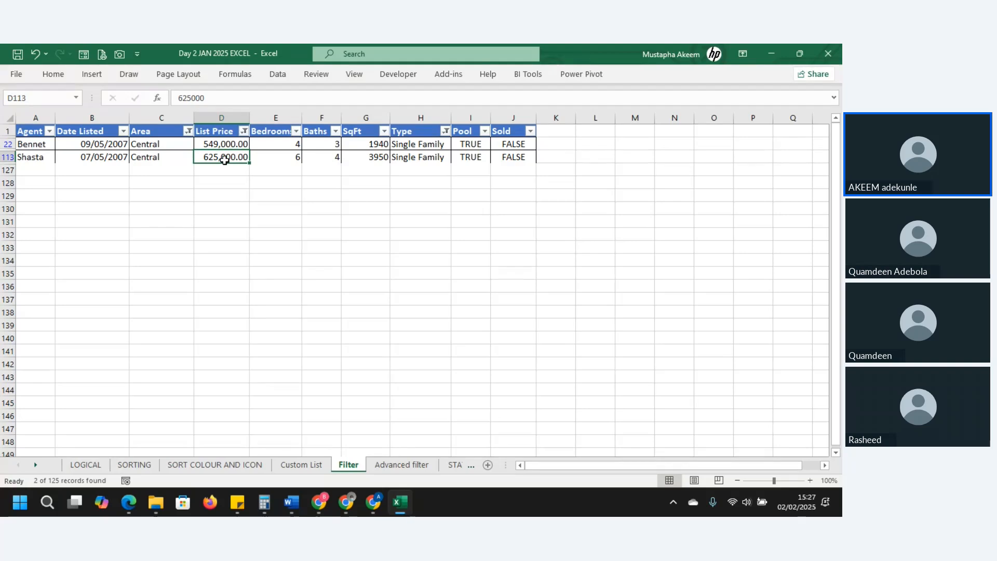
{"action": "left_click", "coordinate": [147, 145]}
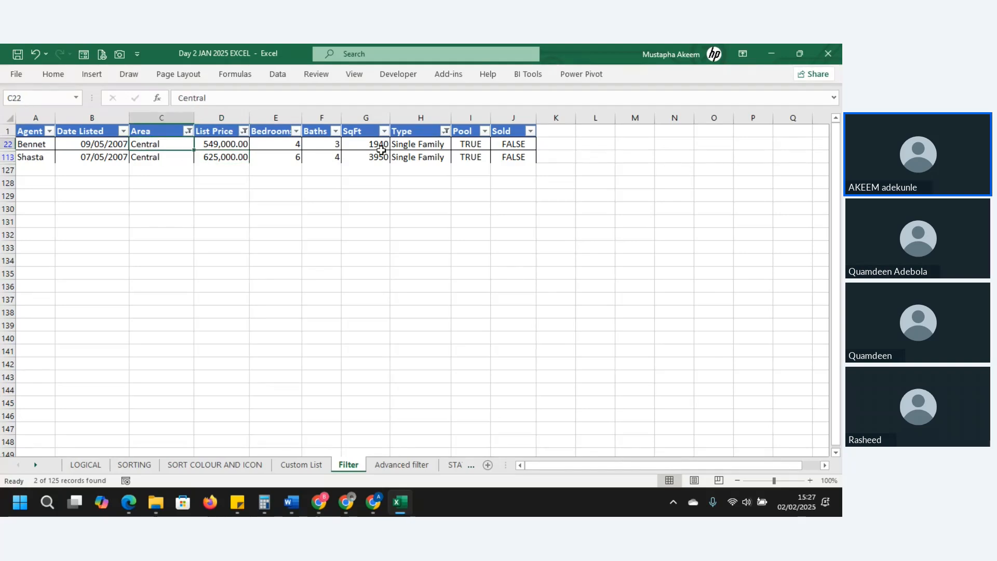
{"action": "left_click", "coordinate": [408, 147]}
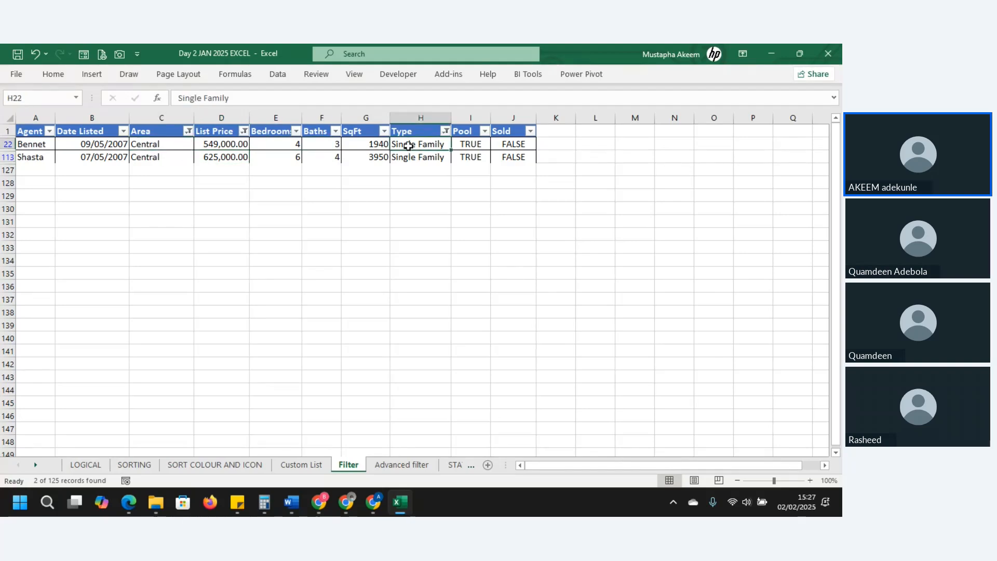
{"action": "left_click", "coordinate": [224, 143]}
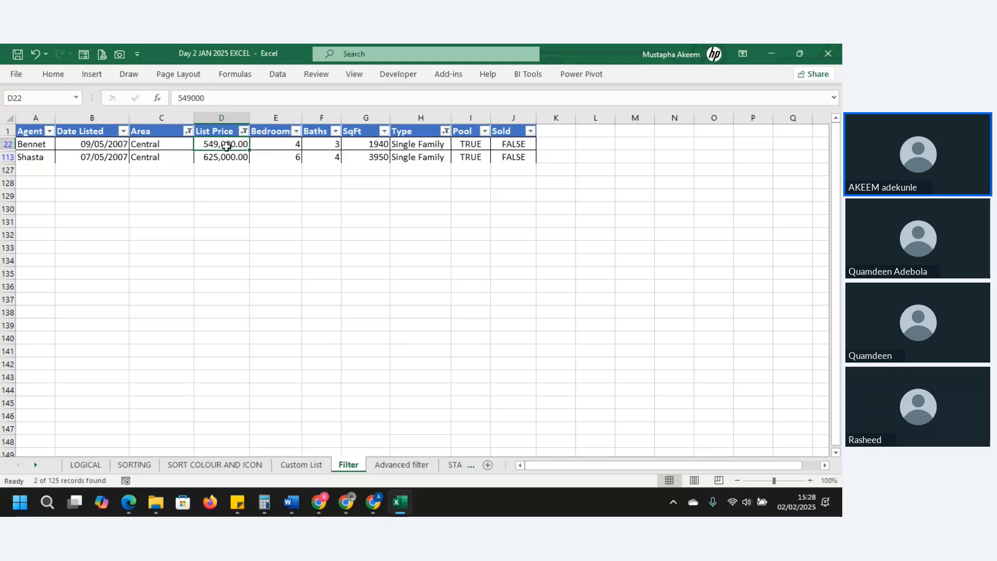
Compare the unfiltered table on the Advanced filter sheet with the filtered rows on the Filter sheet, ending on the Filter sheet's Area header.
{"action": "left_click", "coordinate": [401, 465]}
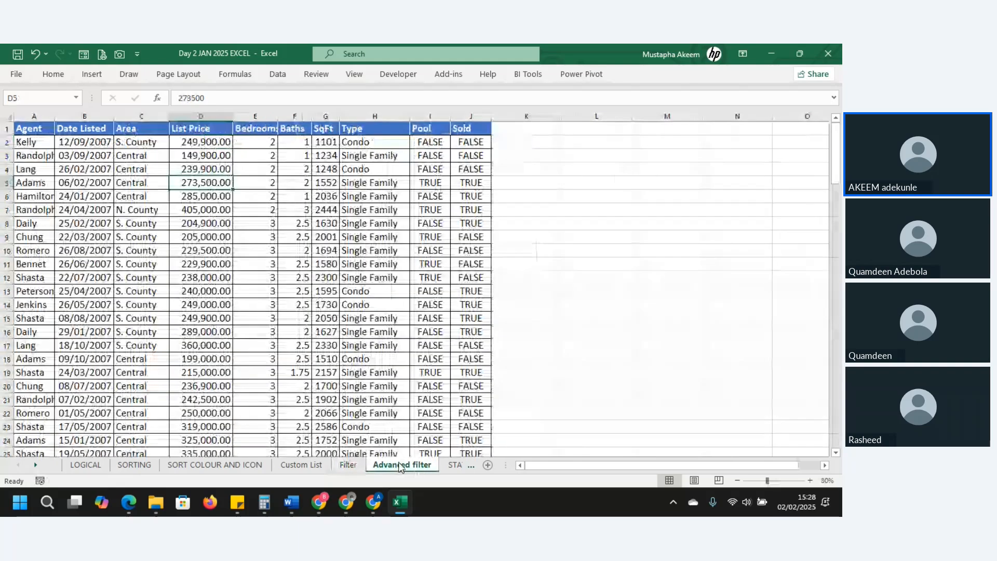
{"action": "left_click", "coordinate": [348, 465]}
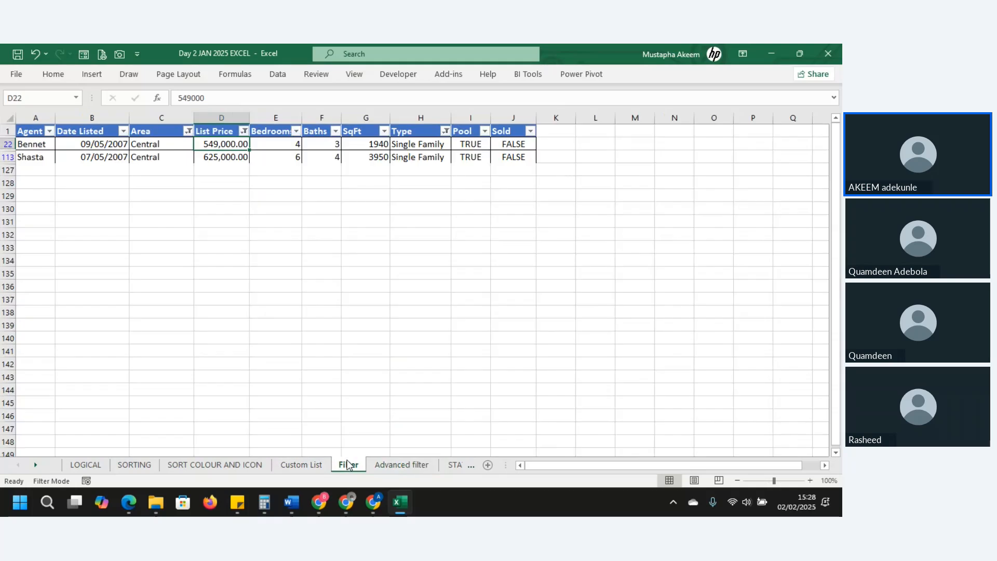
{"action": "left_click", "coordinate": [410, 465]}
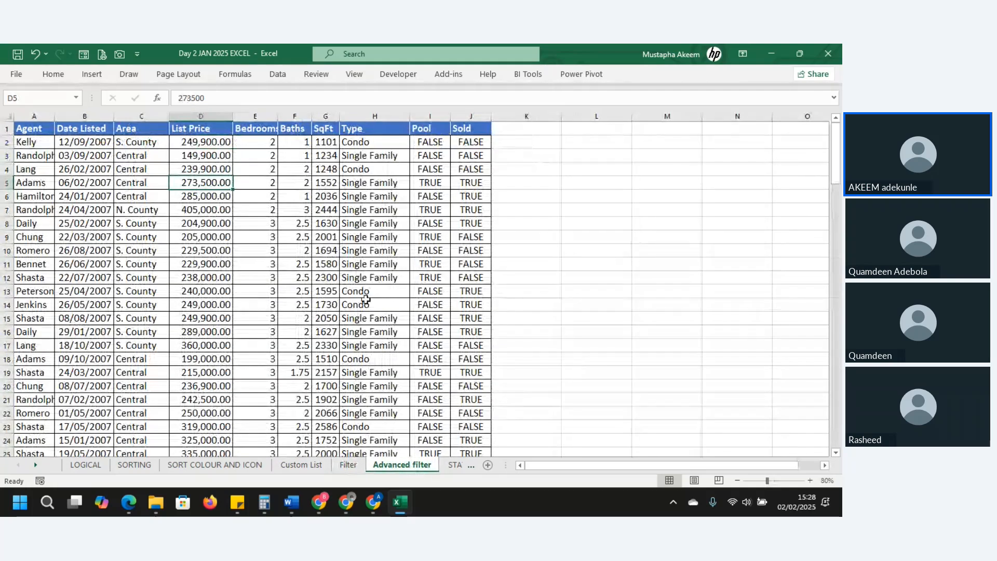
{"action": "left_click", "coordinate": [360, 281]}
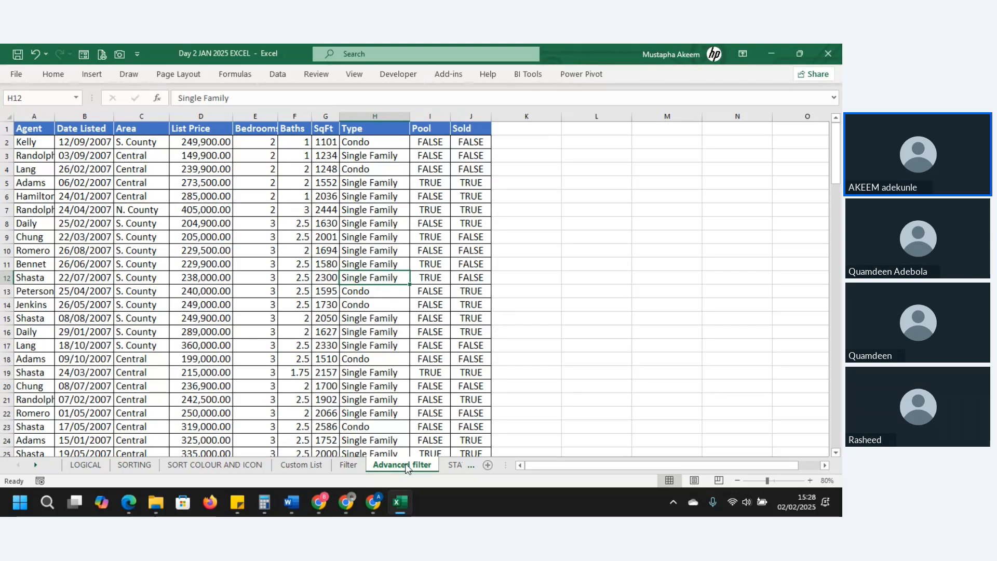
{"action": "left_click", "coordinate": [348, 466]}
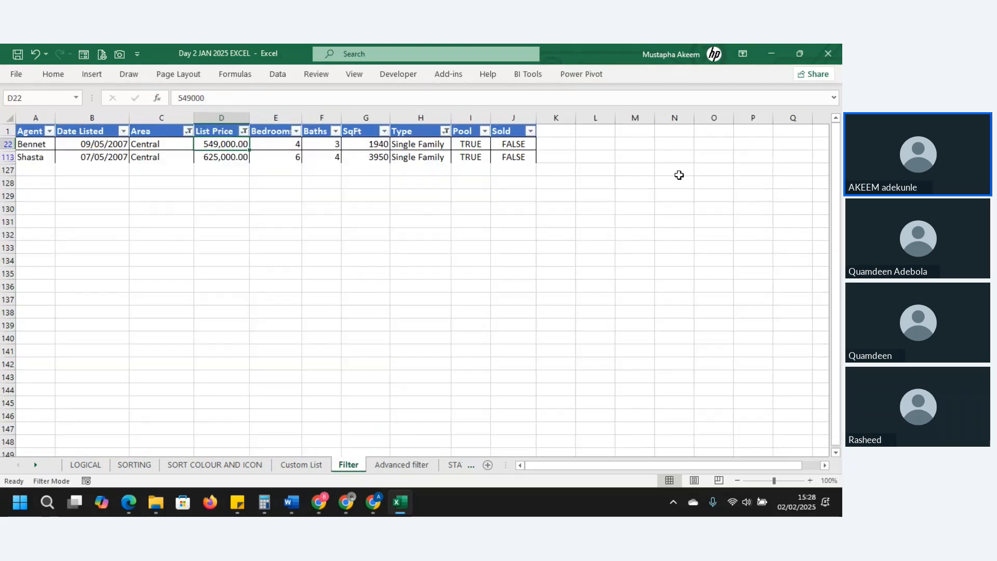
{"action": "left_click", "coordinate": [748, 157]}
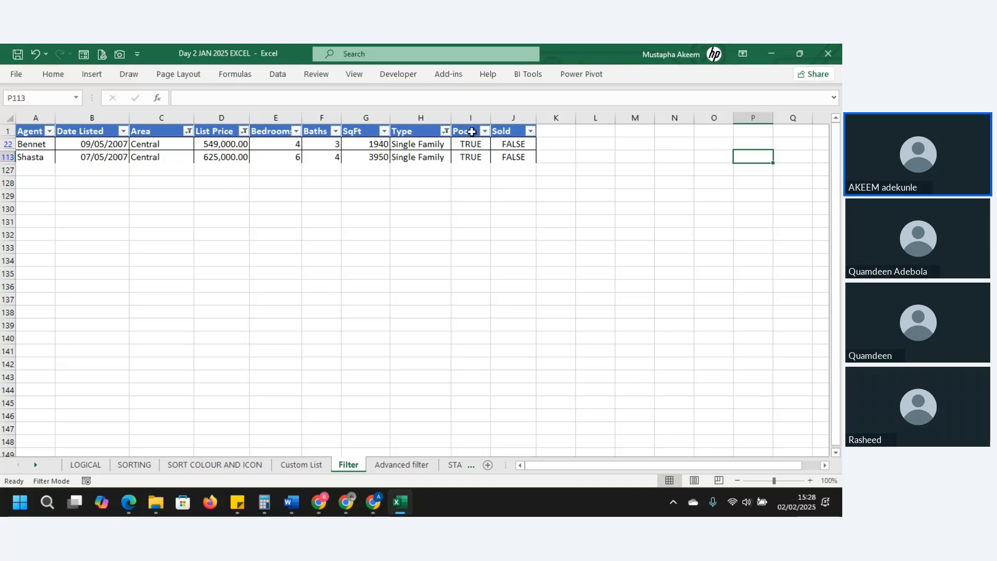
{"action": "left_click", "coordinate": [395, 465]}
{"action": "left_click", "coordinate": [704, 195]}
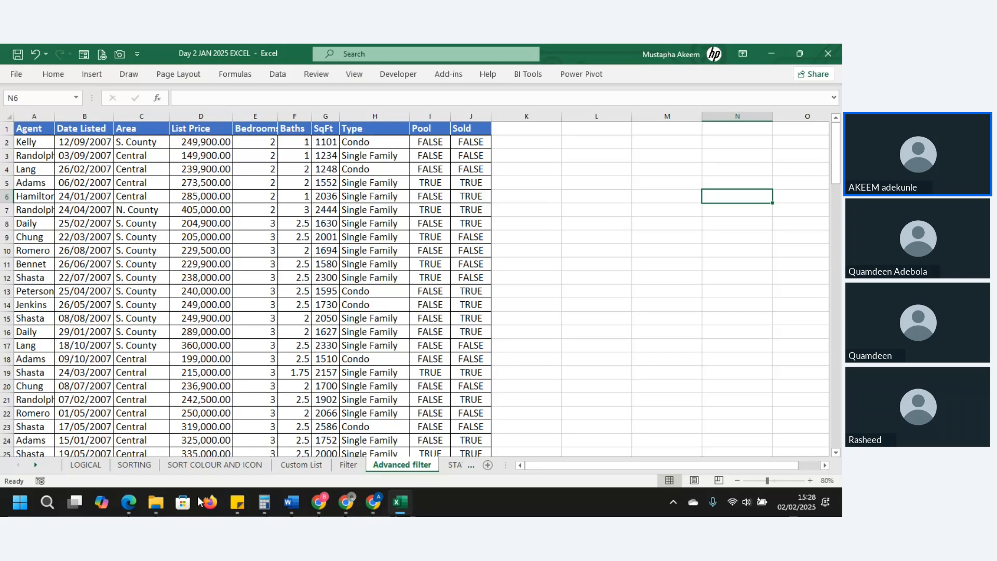
{"action": "left_click", "coordinate": [348, 465]}
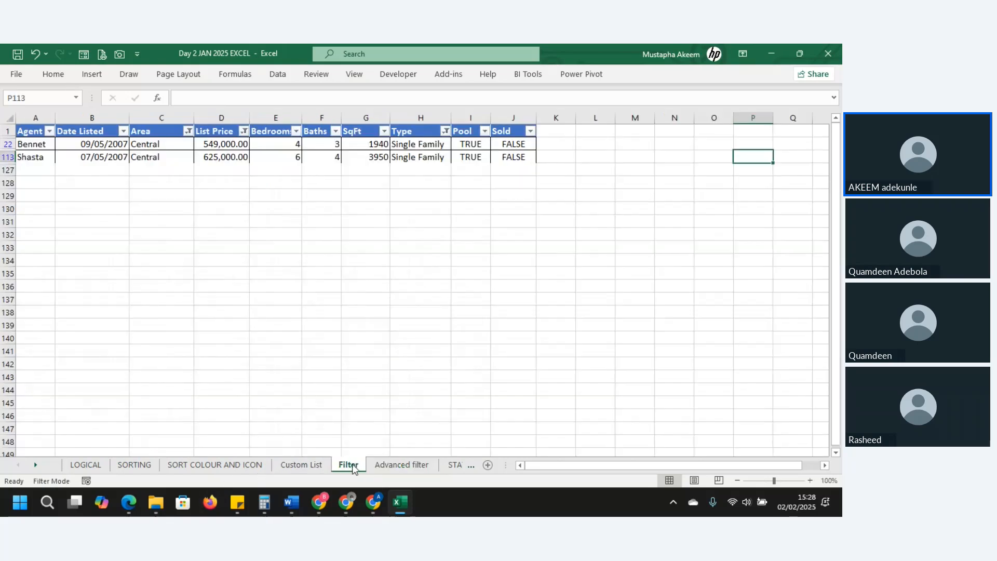
{"action": "left_click", "coordinate": [157, 131]}
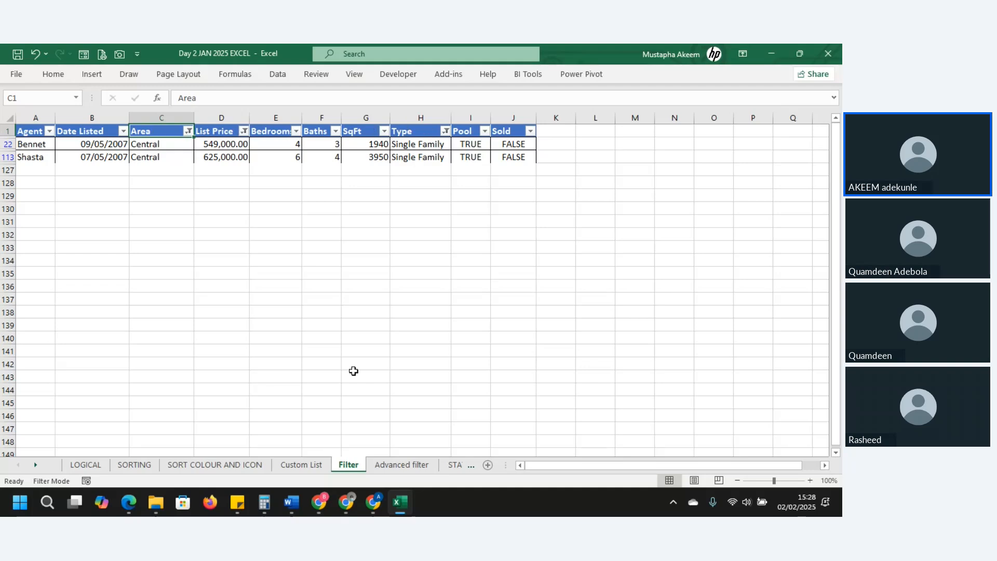
Copy the Area header on the Advanced filter sheet to cell M1 to begin a criteria range.
{"action": "left_click", "coordinate": [410, 465]}
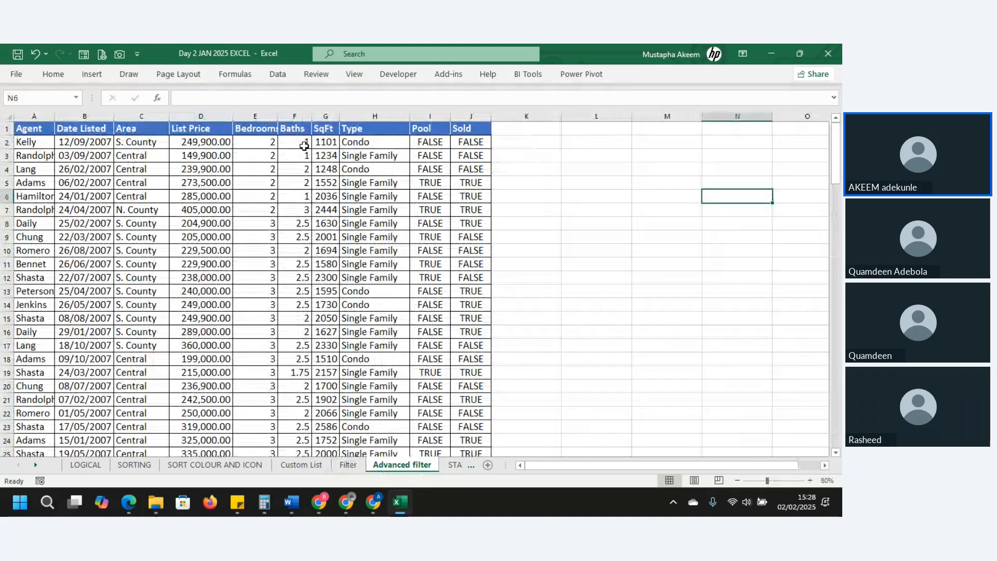
{"action": "left_click", "coordinate": [143, 128]}
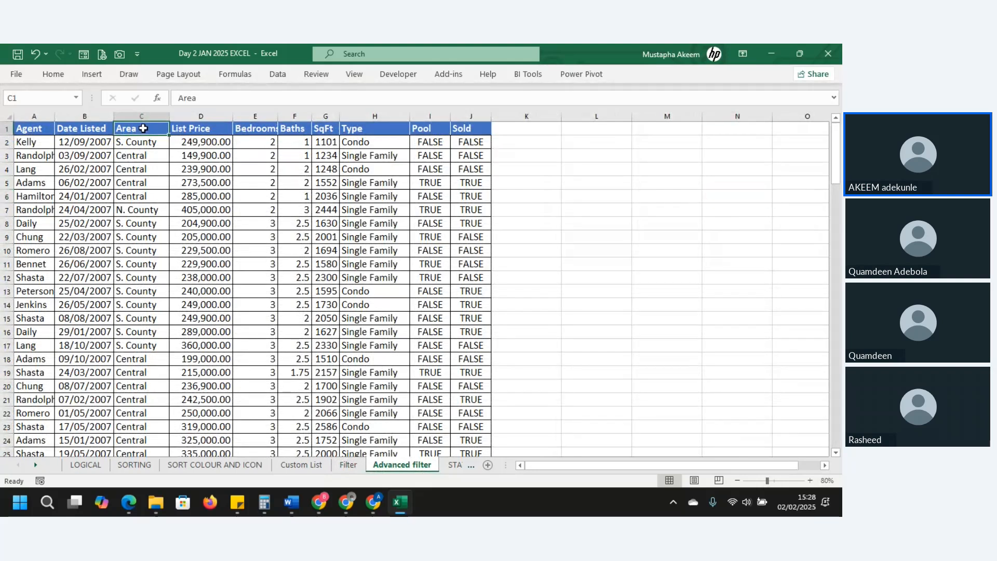
{"action": "key", "text": "ctrl+c"}
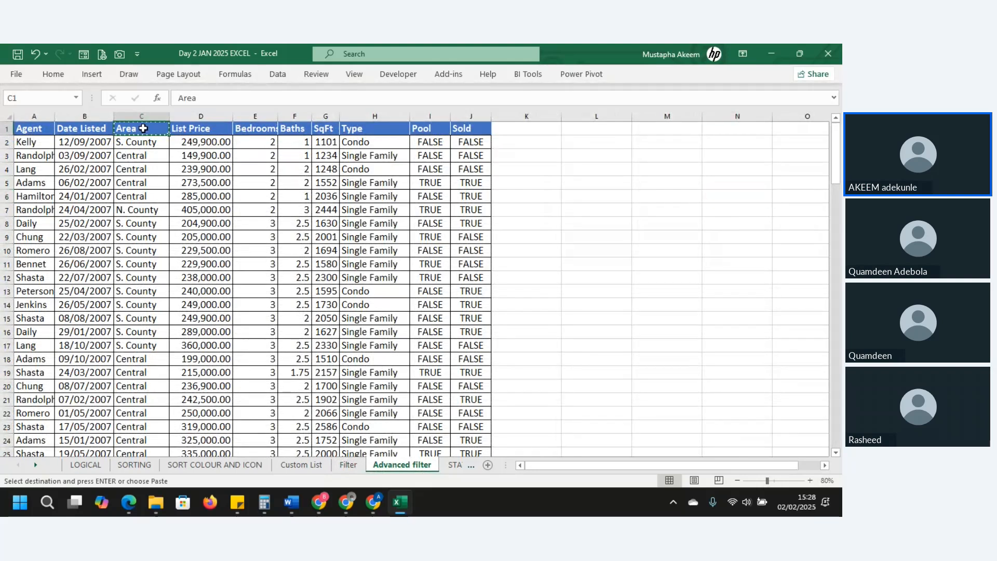
{"action": "left_click", "coordinate": [677, 126]}
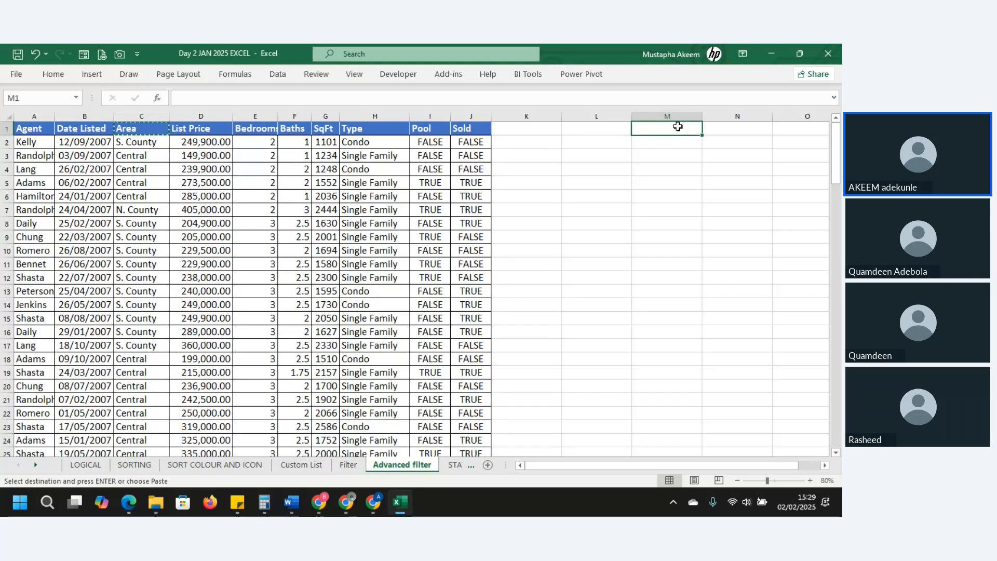
{"action": "key", "text": "ctrl+v"}
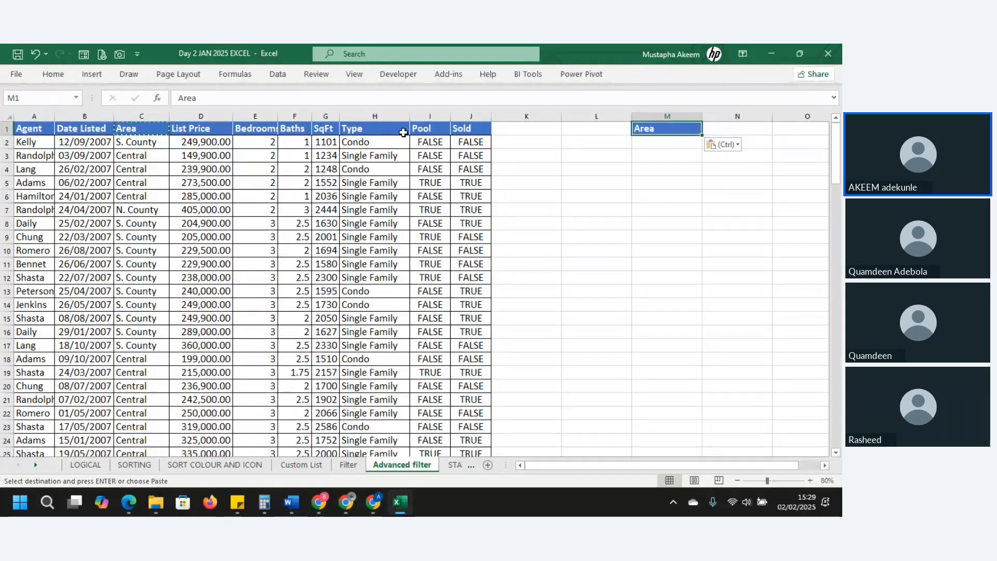
{"action": "left_click", "coordinate": [403, 133]}
{"action": "key", "text": "ctrl+v"}
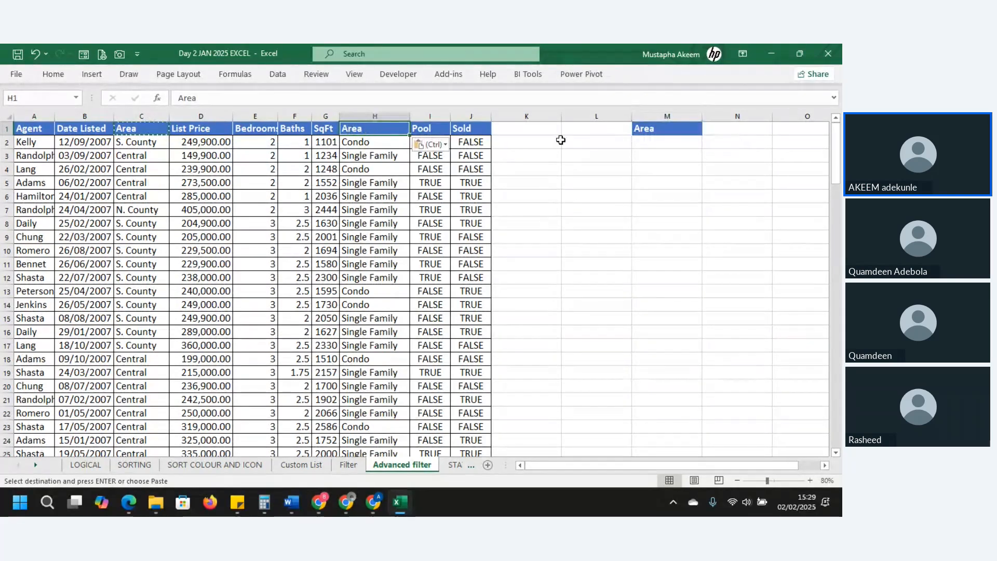
{"action": "left_click", "coordinate": [745, 129]}
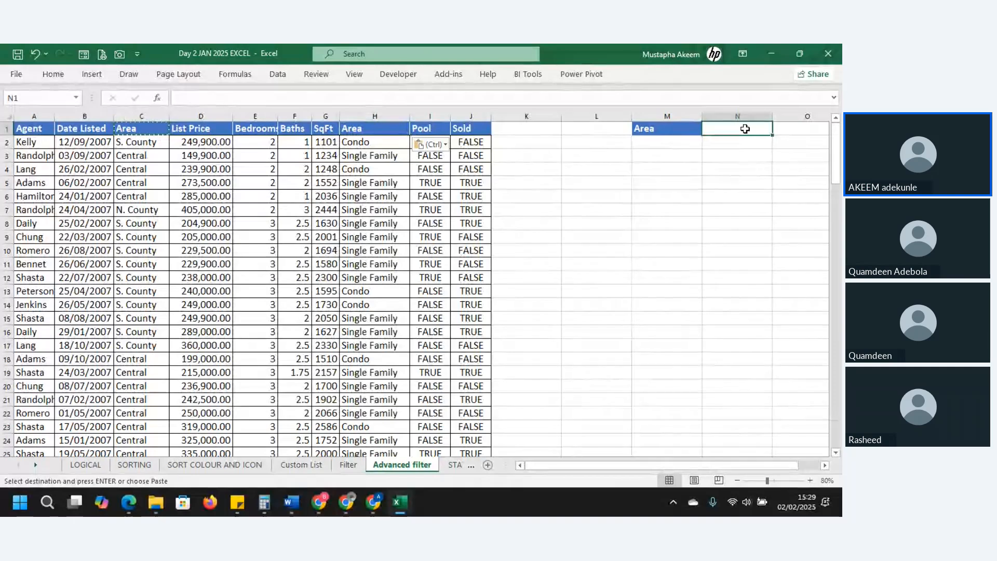
{"action": "key", "text": "ctrl+z"}
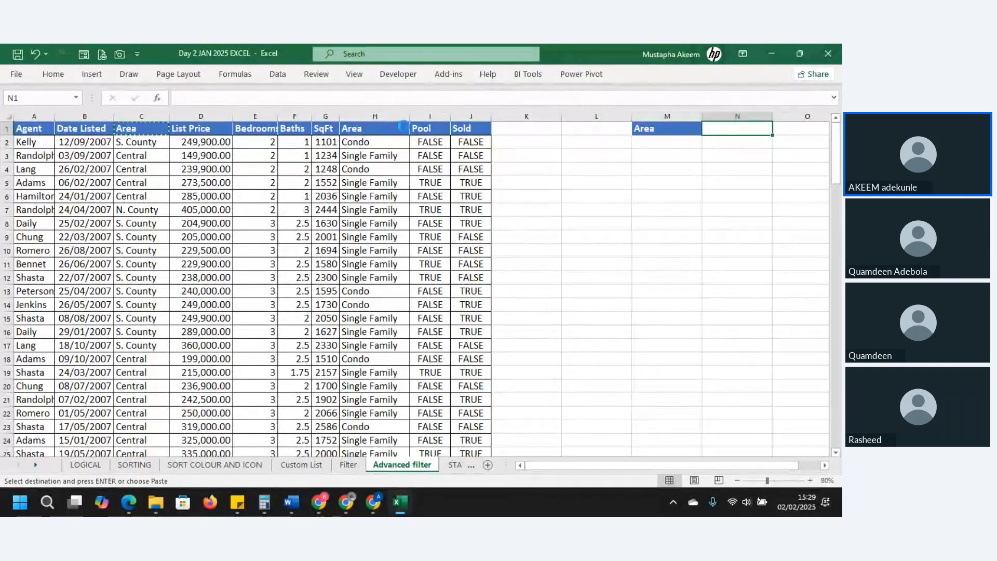
Copy the Type header to cell N1, beside the copied Area header.
{"action": "key", "text": "ctrl+c"}
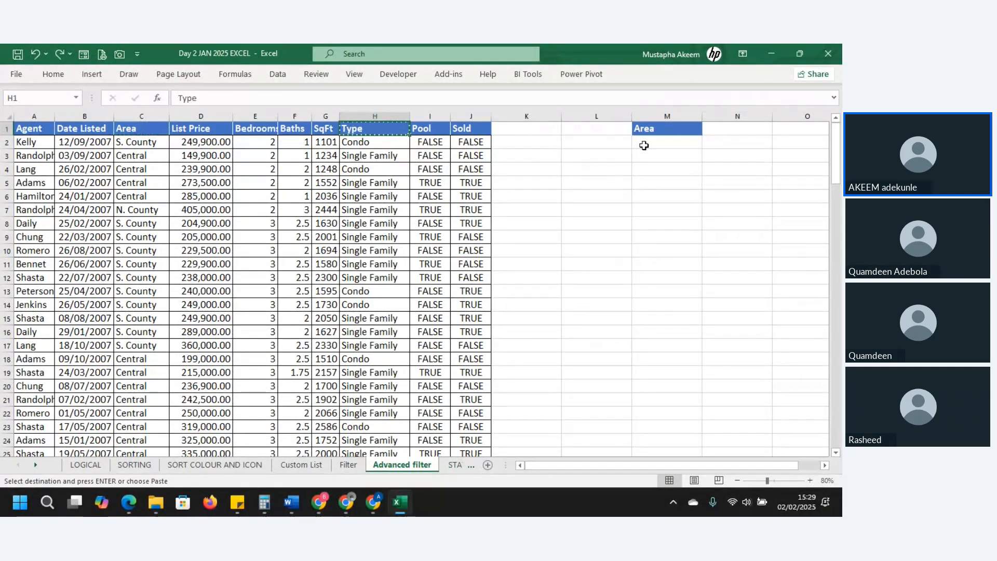
{"action": "left_click", "coordinate": [733, 130]}
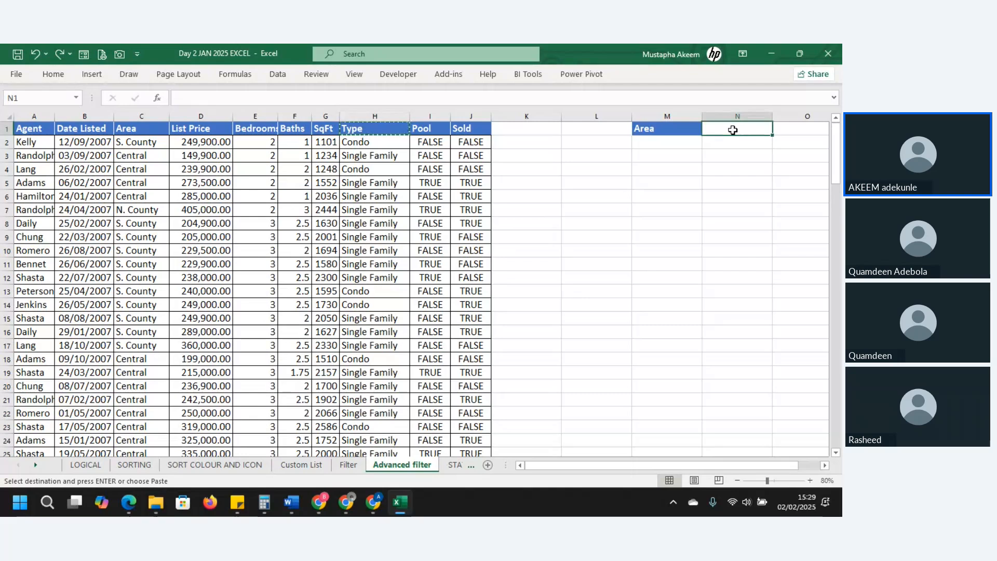
{"action": "key", "text": "ctrl+v"}
Copy the List Price header to cell O1 and select cell M2 under the copied Area header.
{"action": "left_click", "coordinate": [216, 128]}
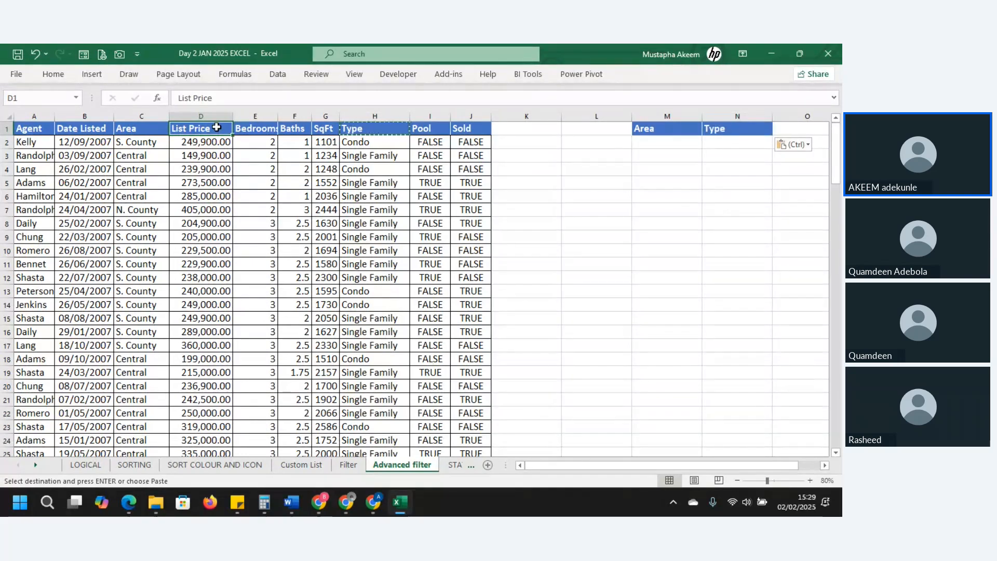
{"action": "key", "text": "ctrl+c"}
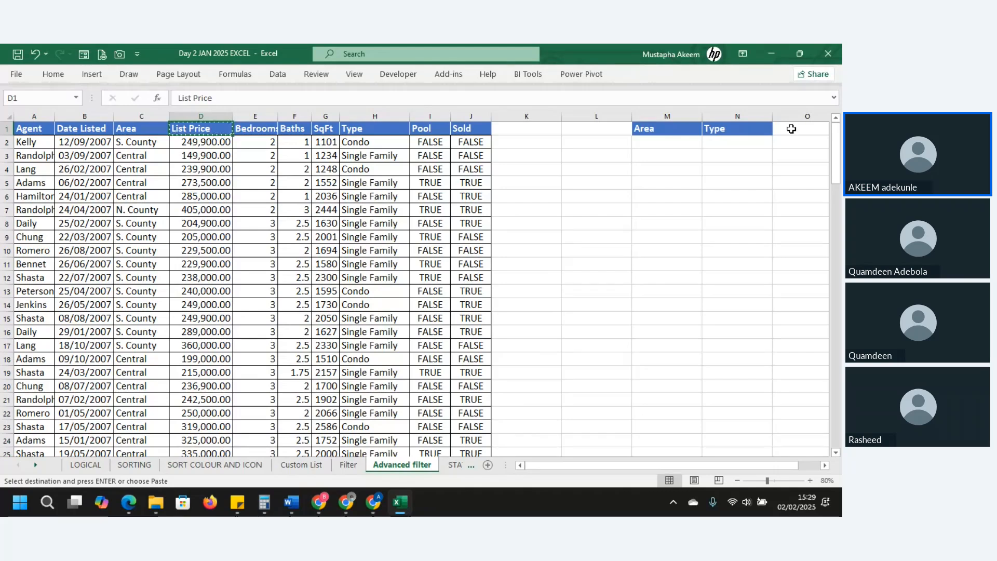
{"action": "left_click", "coordinate": [791, 129]}
{"action": "key", "text": "ctrl+v"}
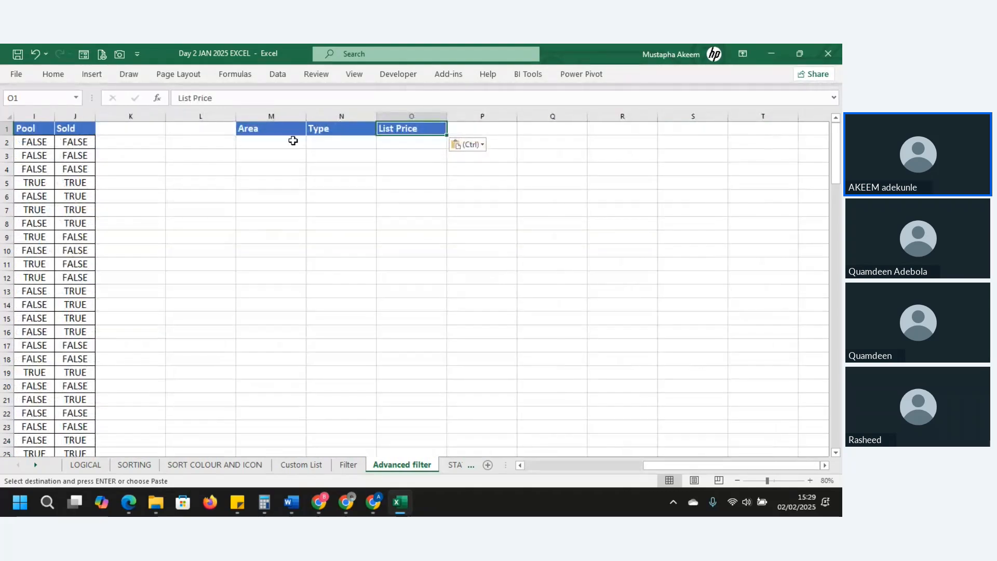
{"action": "left_click", "coordinate": [287, 141]}
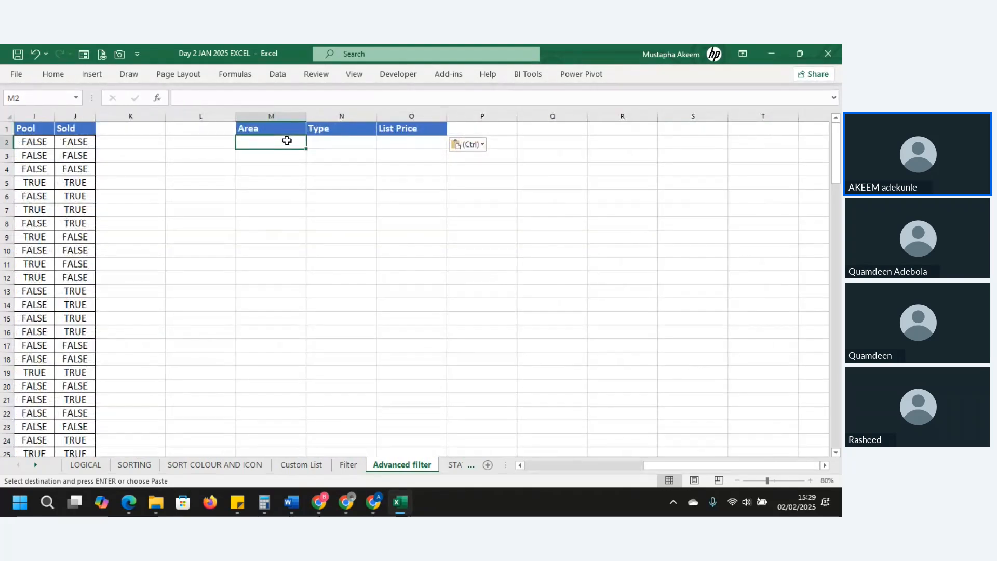
Copy the Central entry from the table's Area column to cell M2, under the Area criteria header.
{"action": "key", "text": "ctrl+Left"}
{"action": "key", "text": "ctrl+Left"}
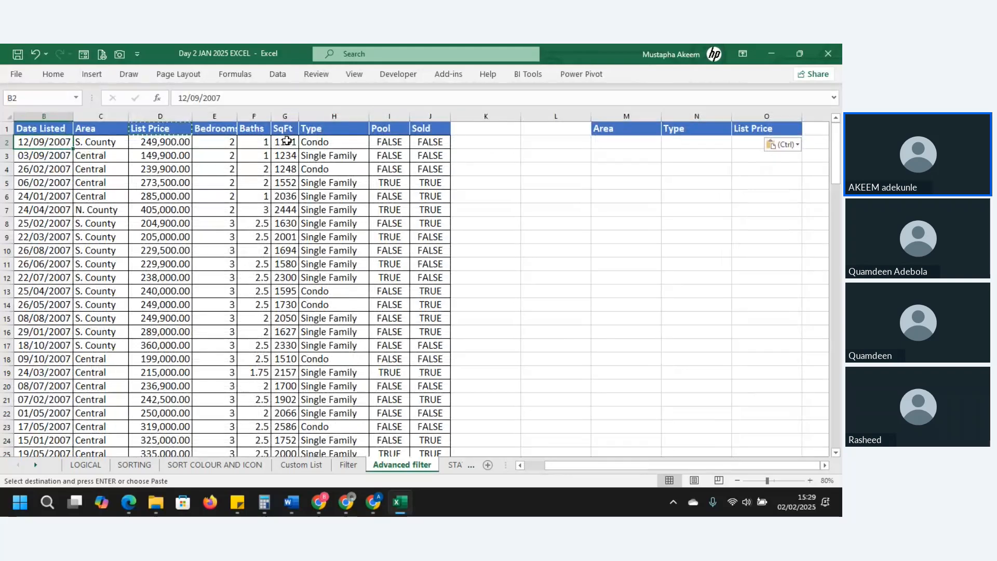
{"action": "left_click", "coordinate": [104, 158]}
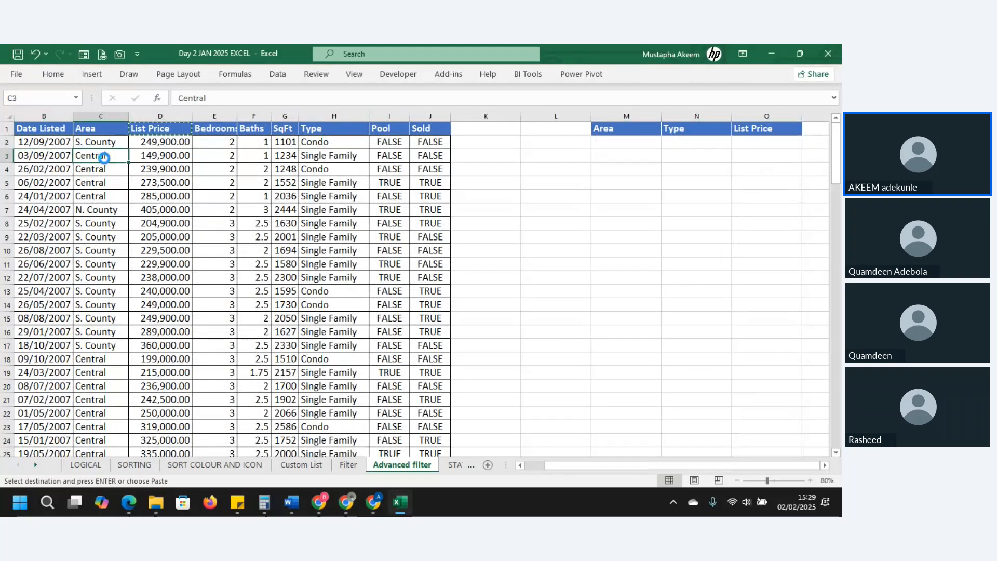
{"action": "key", "text": "ctrl+c"}
{"action": "left_click", "coordinate": [616, 141]}
{"action": "key", "text": "ctrl+v"}
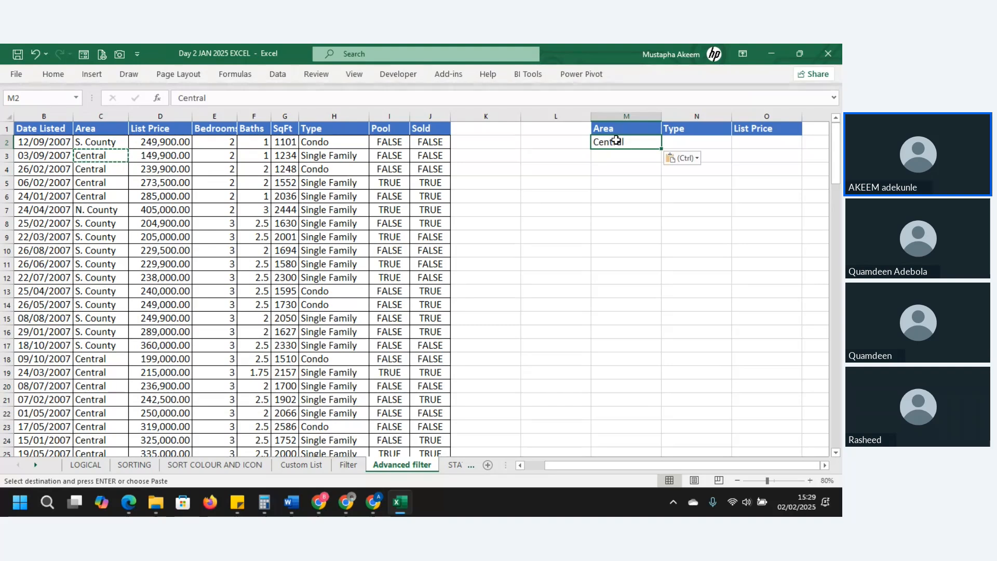
Copy a Single Family entry from the table's Type column to cell N2, under the Type criteria header.
{"action": "left_click", "coordinate": [332, 155]}
{"action": "key", "text": "ctrl+c"}
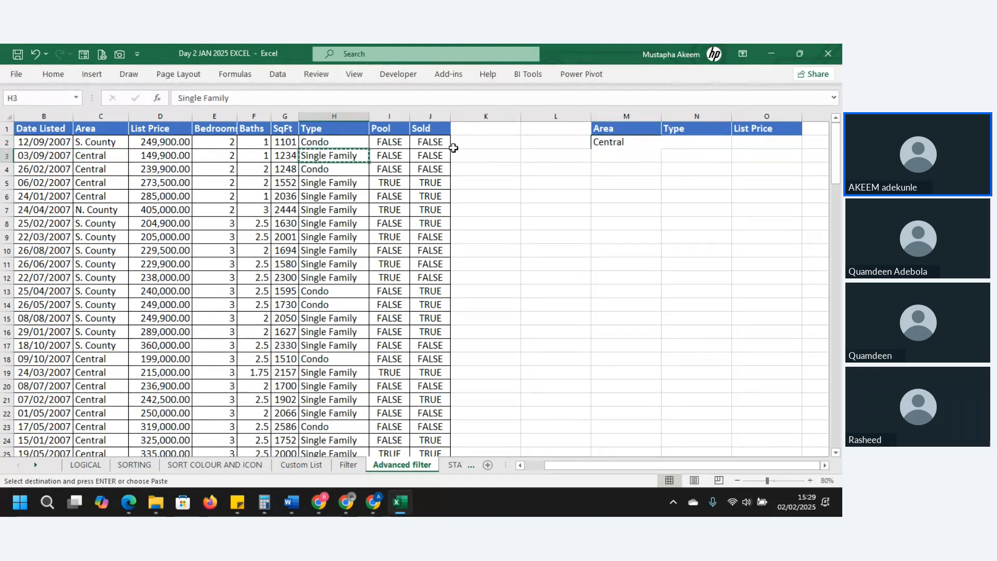
{"action": "left_click", "coordinate": [679, 142]}
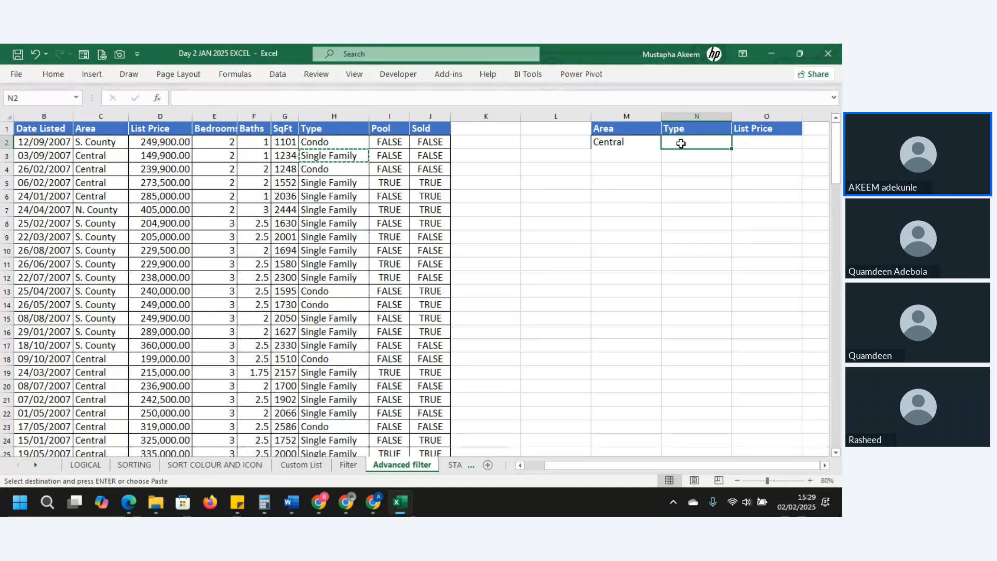
{"action": "key", "text": "ctrl+v"}
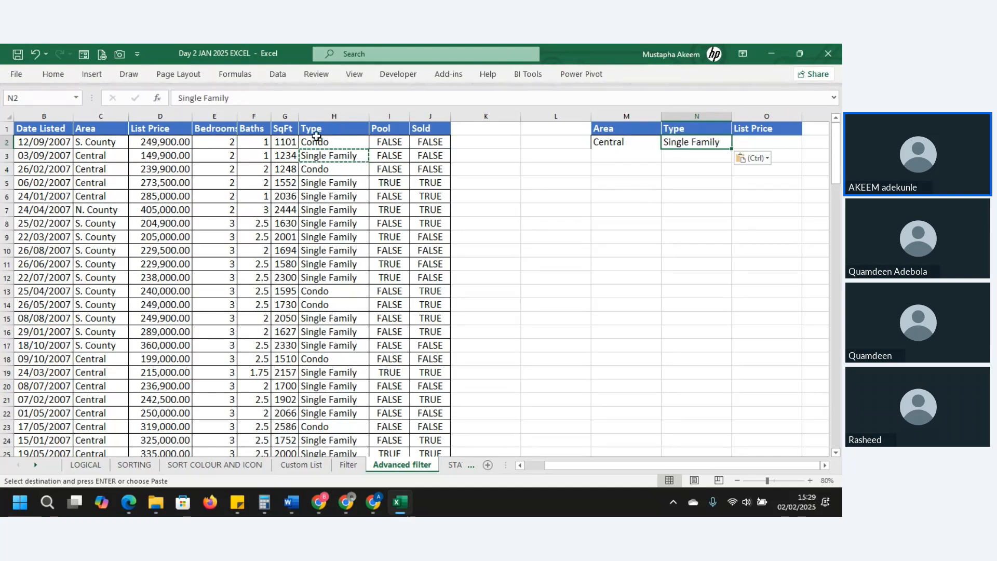
Enter the condition >400000 in cell O2, under the List Price criteria header.
{"action": "left_click", "coordinate": [760, 144]}
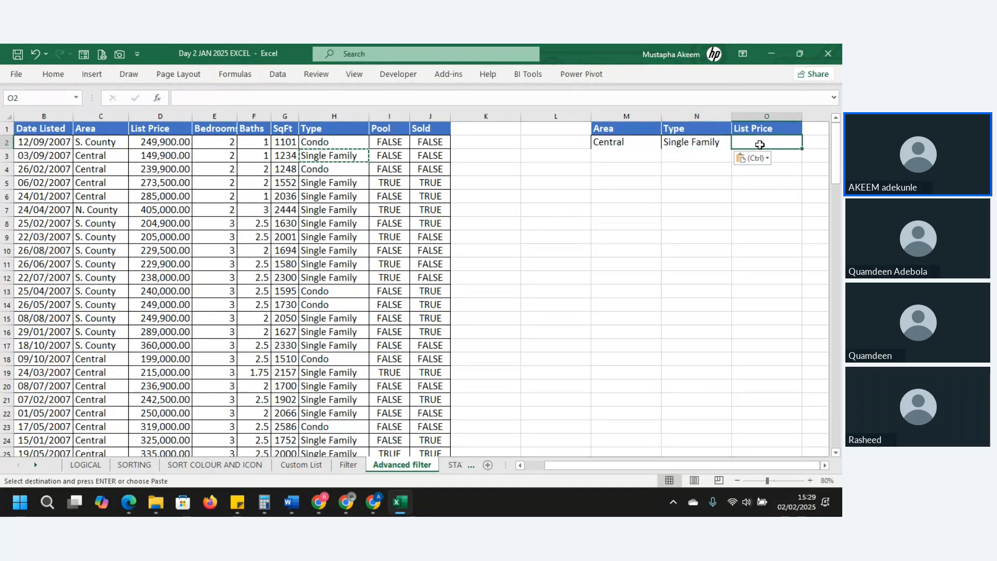
{"action": "type", "text": ">4000"}
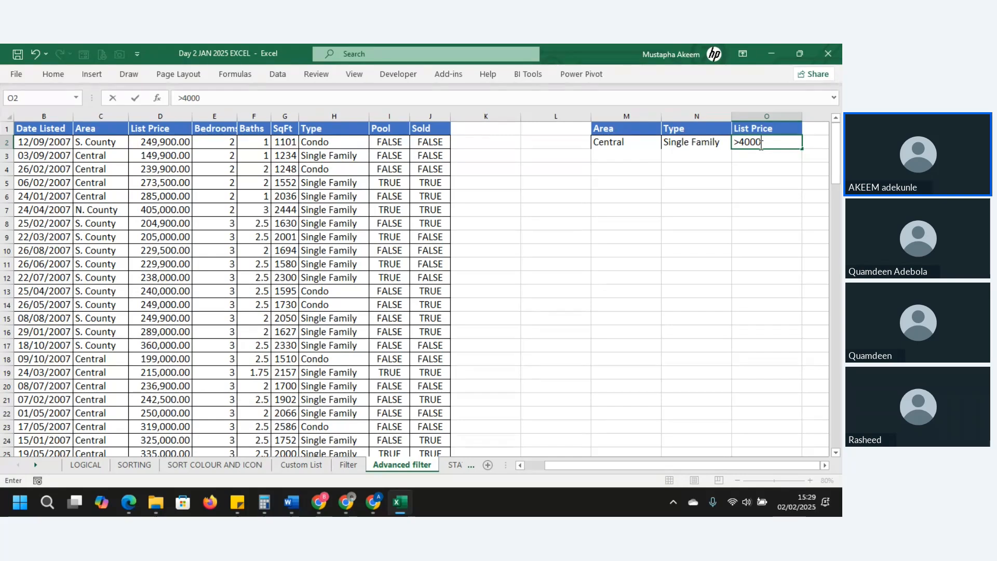
{"action": "type", "text": "00"}
{"action": "key", "text": "Return"}
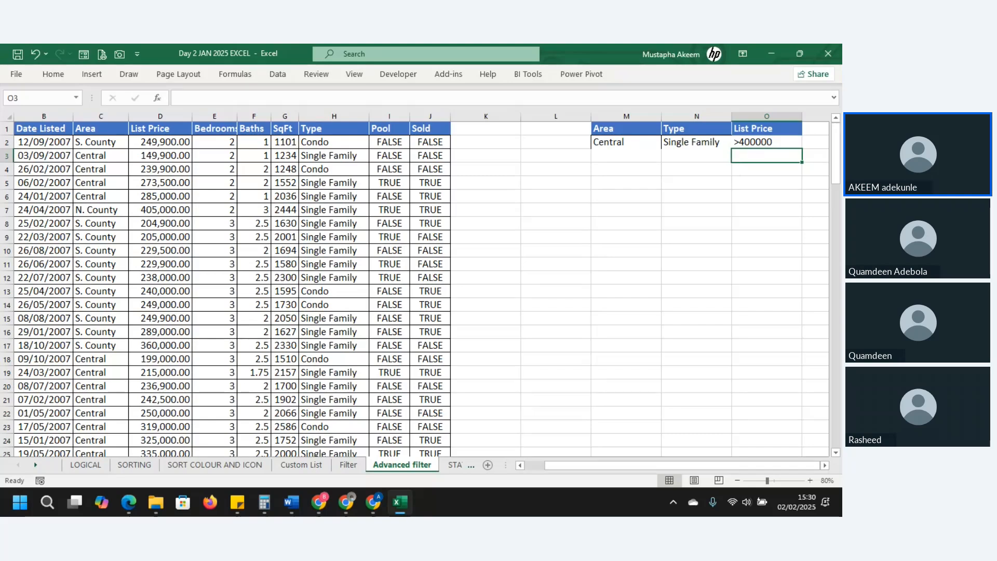
Open the Advanced Filter dialog, move it clear of the table, and set the action to copy to another location.
{"action": "key", "text": "alt+Tab"}
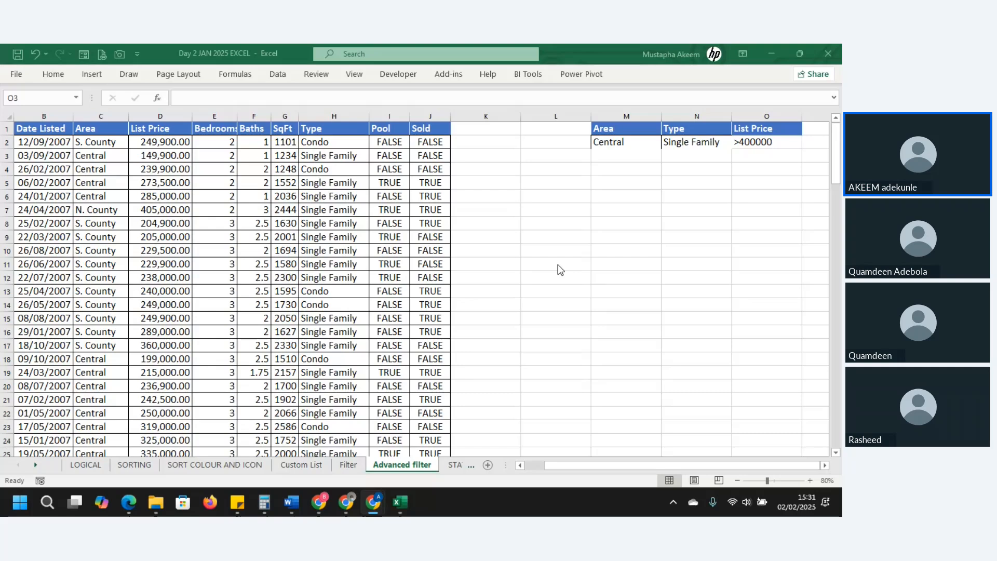
{"action": "left_click", "coordinate": [278, 78]}
{"action": "left_click", "coordinate": [277, 77]}
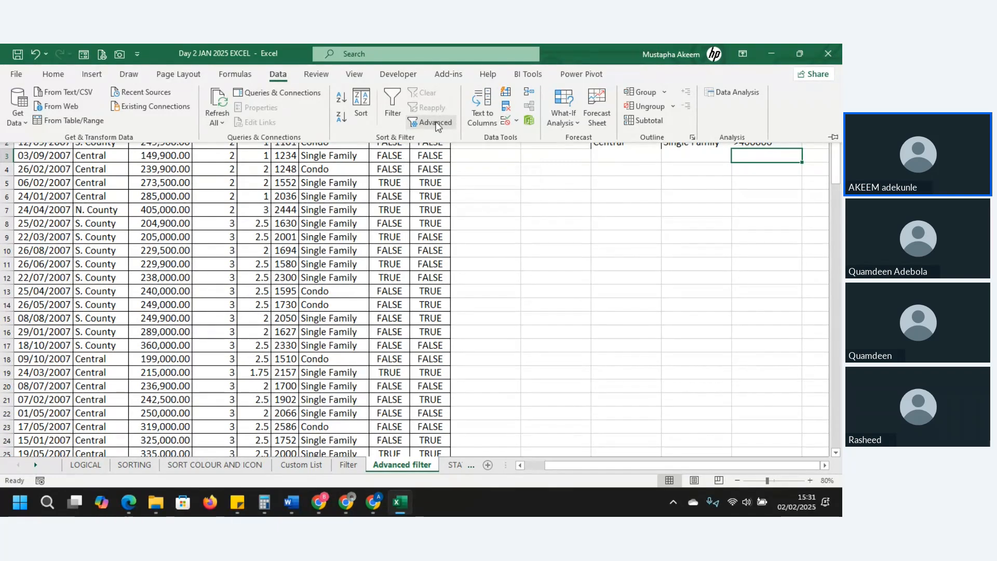
{"action": "left_click", "coordinate": [438, 117]}
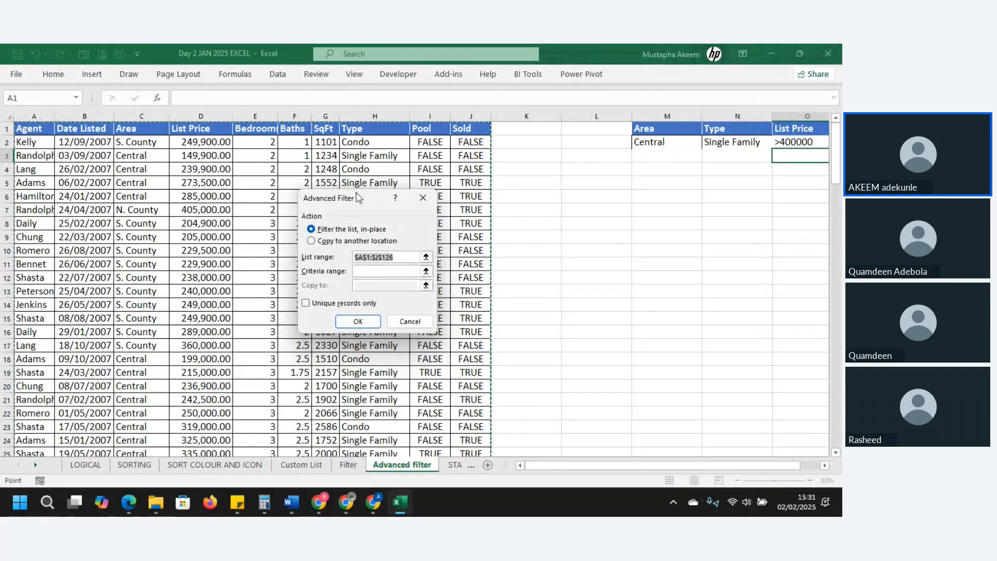
{"action": "left_click_drag", "start_coordinate": [355, 192], "coordinate": [539, 202]}
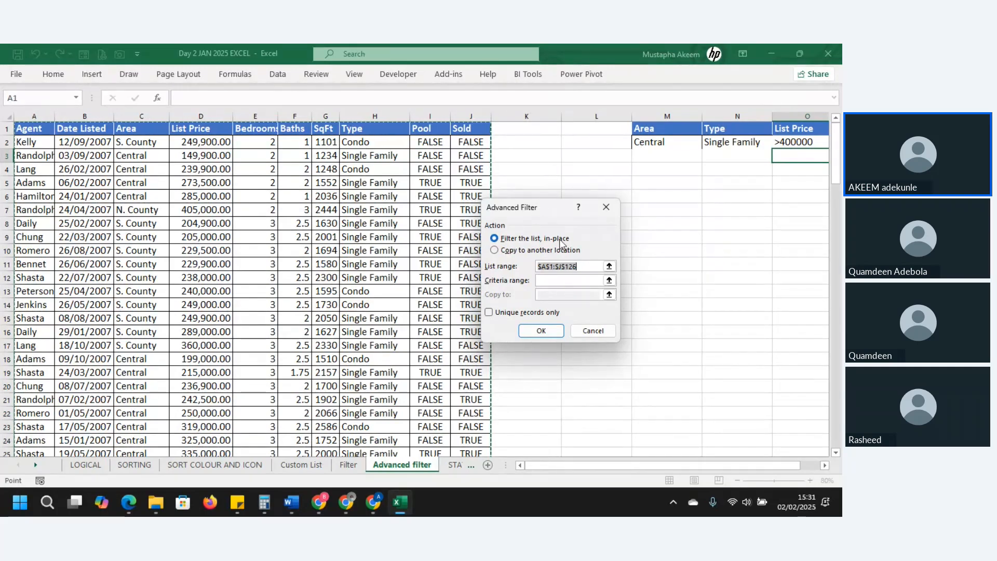
{"action": "left_click", "coordinate": [495, 252]}
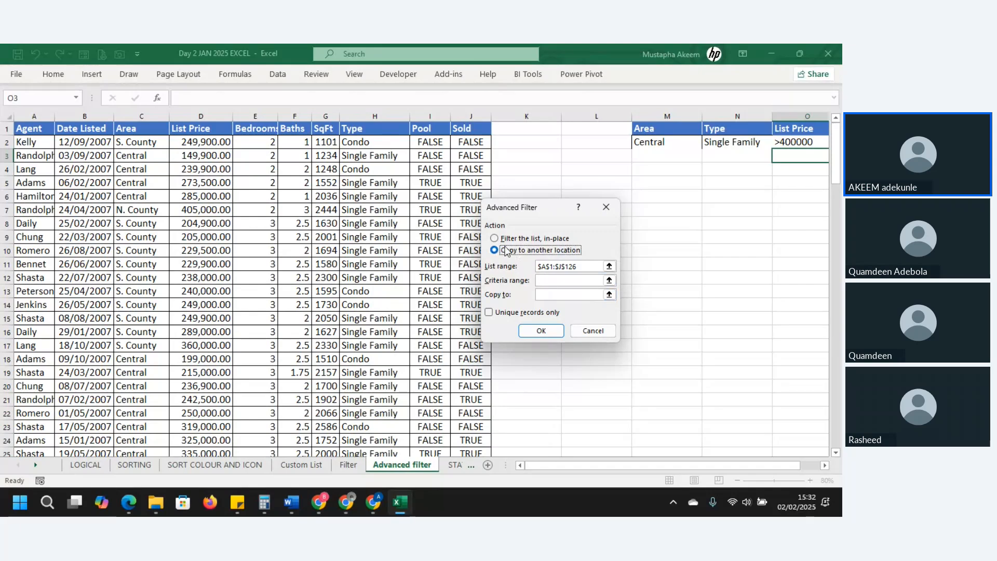
{"action": "left_click", "coordinate": [495, 239]}
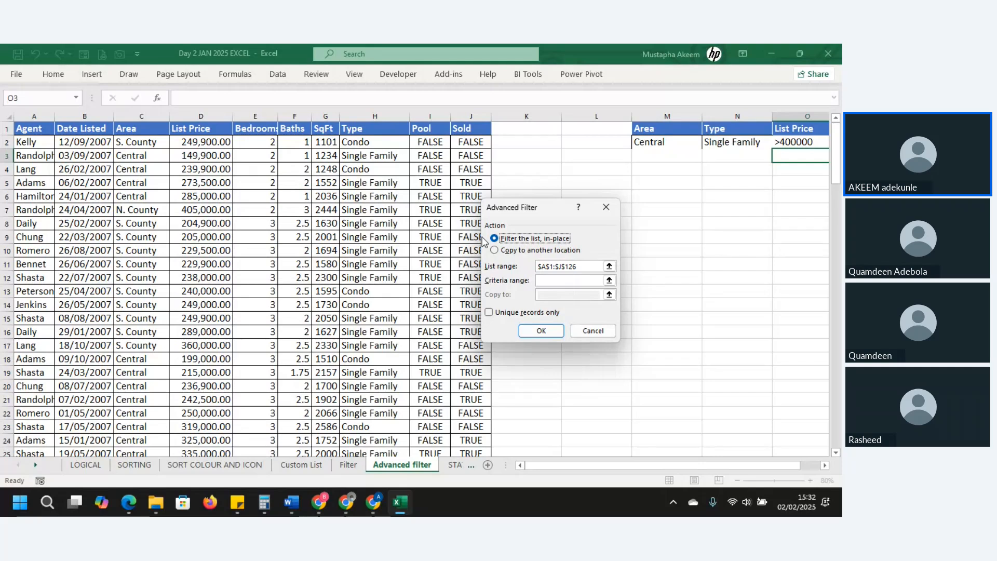
{"action": "left_click", "coordinate": [494, 250]}
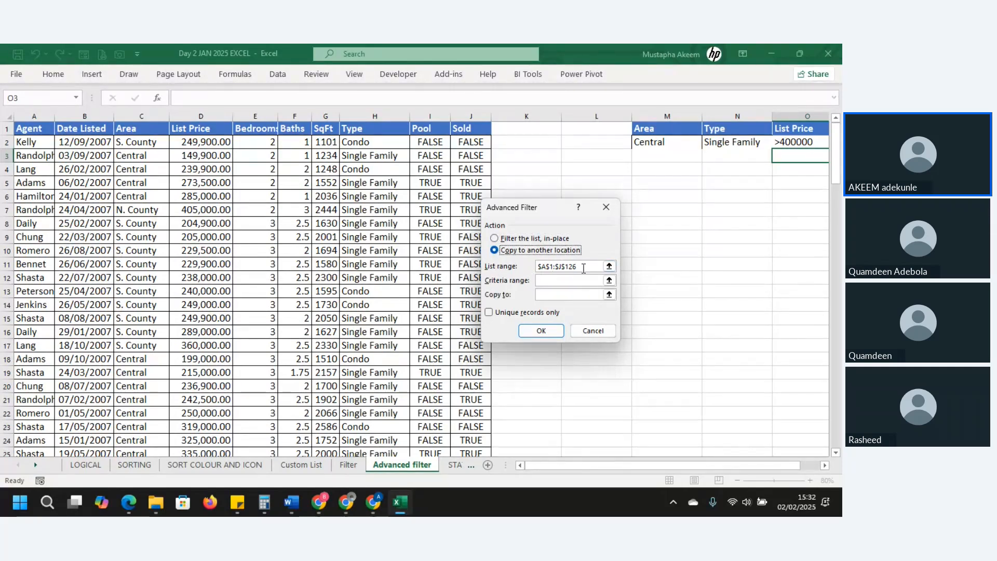
Clear the list range and reselect the whole property table with its headers, $A$1:$J$126.
{"action": "left_click", "coordinate": [583, 268]}
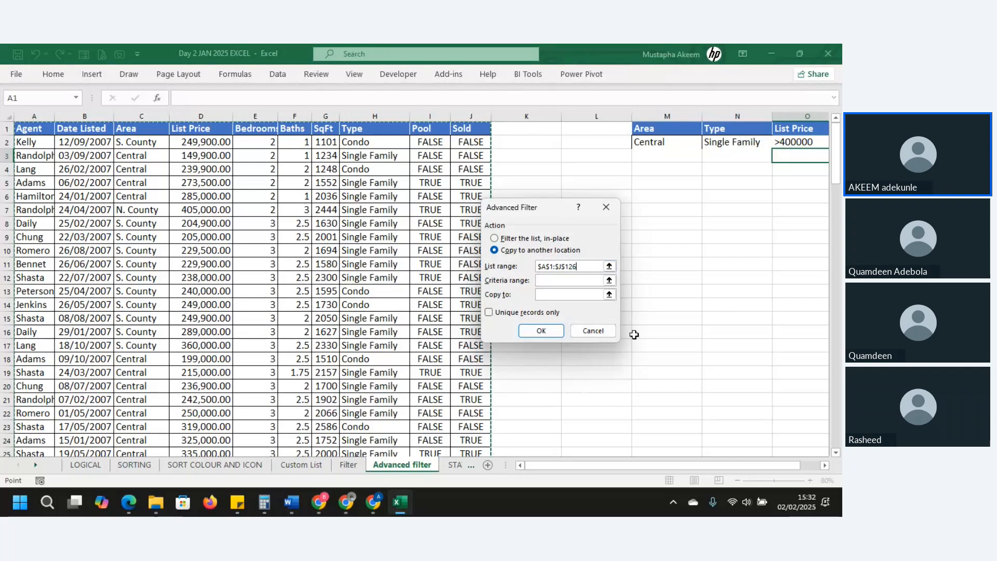
{"action": "left_click_drag", "start_coordinate": [596, 267], "coordinate": [514, 263]}
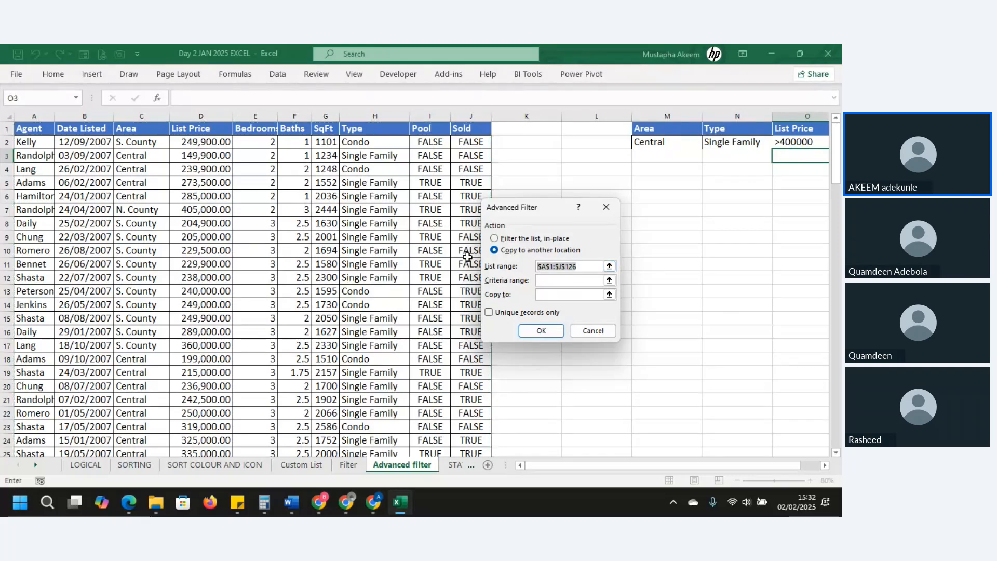
{"action": "key", "text": "BackSpace"}
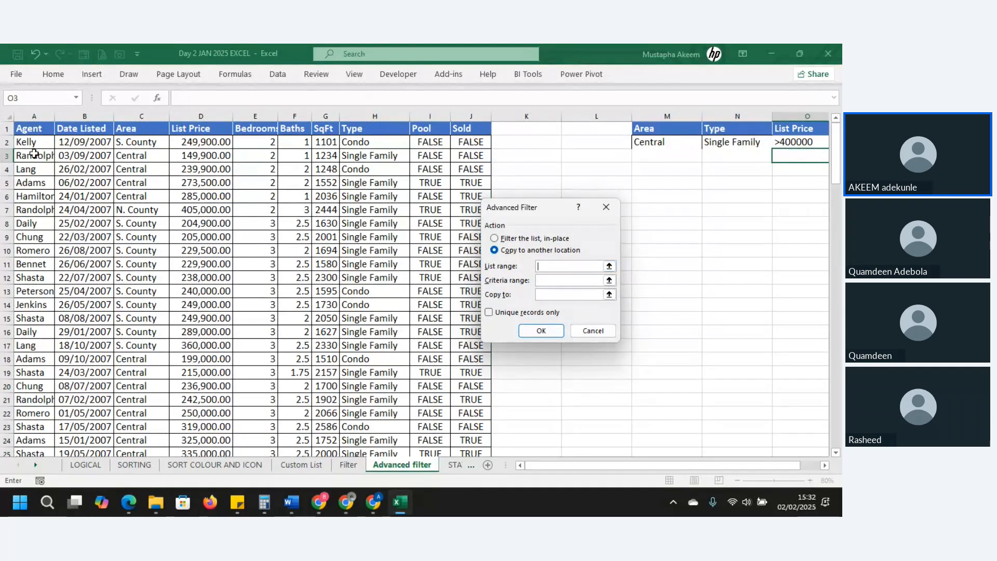
{"action": "left_click", "coordinate": [34, 144]}
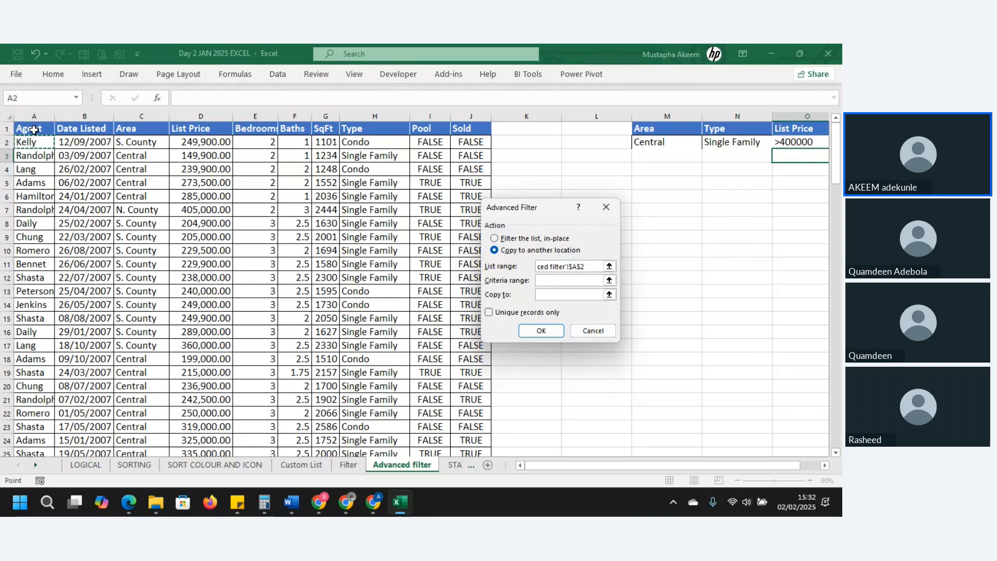
{"action": "left_click", "coordinate": [33, 131]}
{"action": "key", "text": "ctrl+shift+Right"}
{"action": "key", "text": "ctrl+shift+Down"}
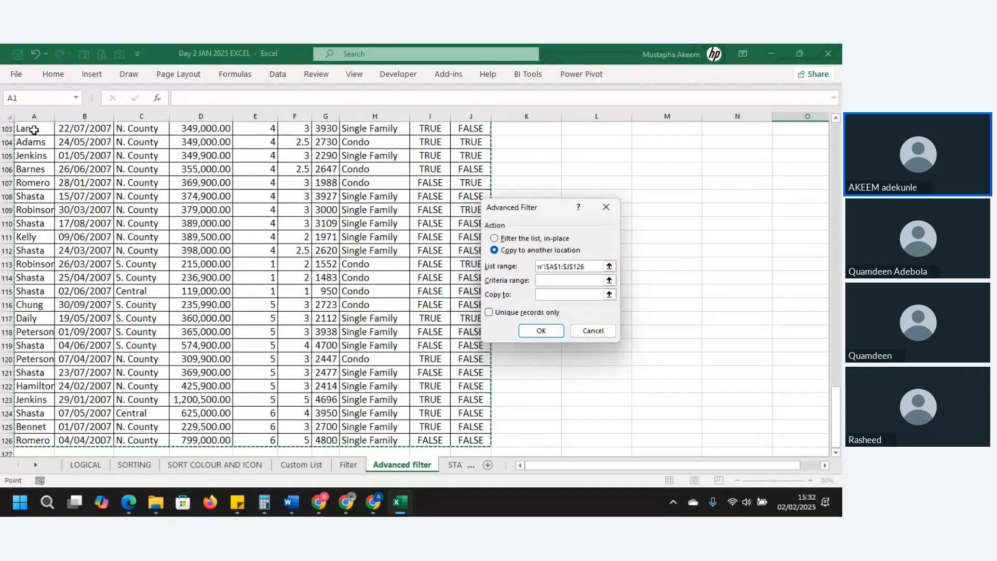
Set the criteria range to $M$1:$O$2, covering the Area, Type and List Price headers and their conditions.
{"action": "left_click", "coordinate": [569, 280]}
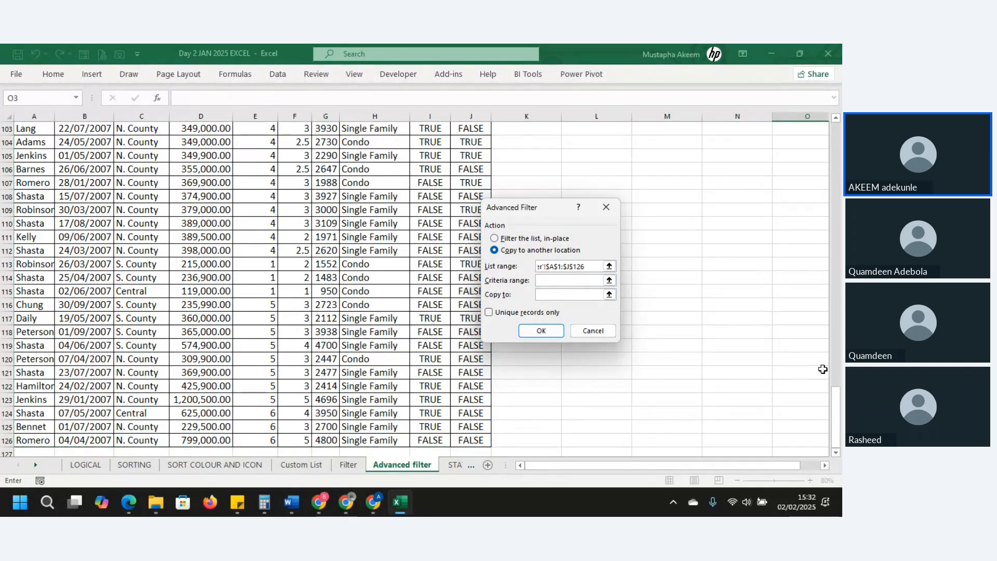
{"action": "left_click_drag", "start_coordinate": [837, 421], "coordinate": [840, 171]}
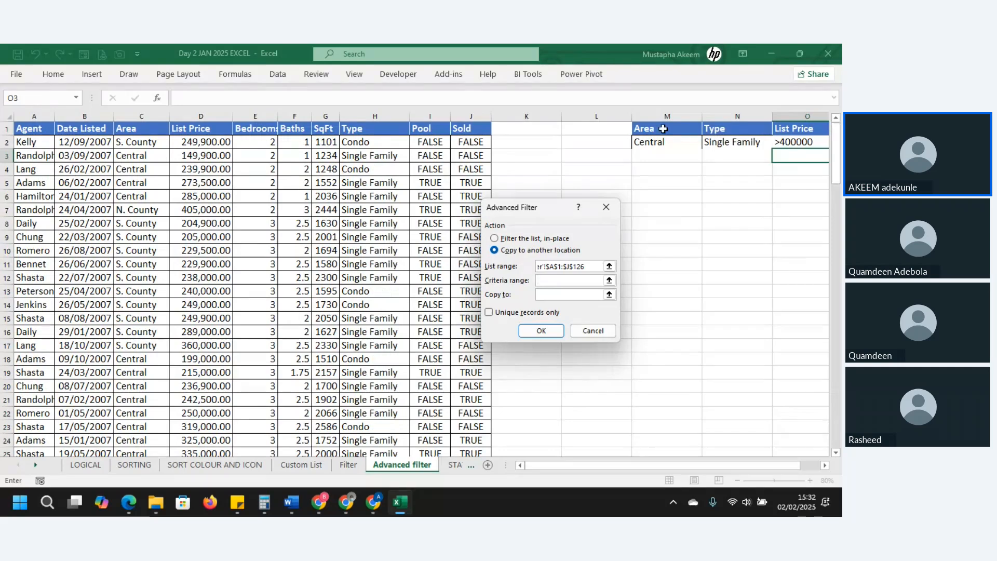
{"action": "left_click_drag", "start_coordinate": [647, 129], "coordinate": [809, 140]}
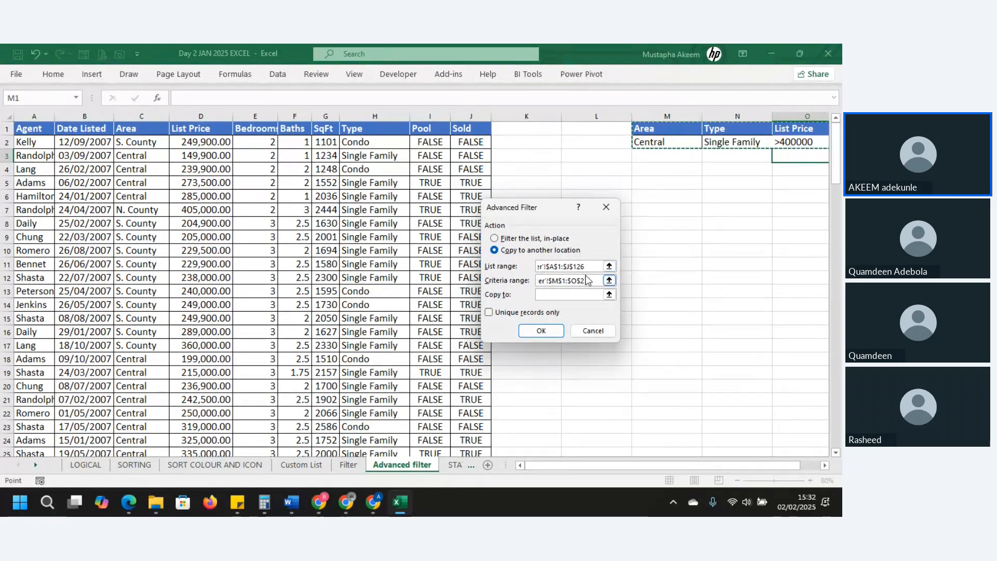
Set cell M9 as the copy destination and run the Advanced Filter.
{"action": "left_click", "coordinate": [560, 295]}
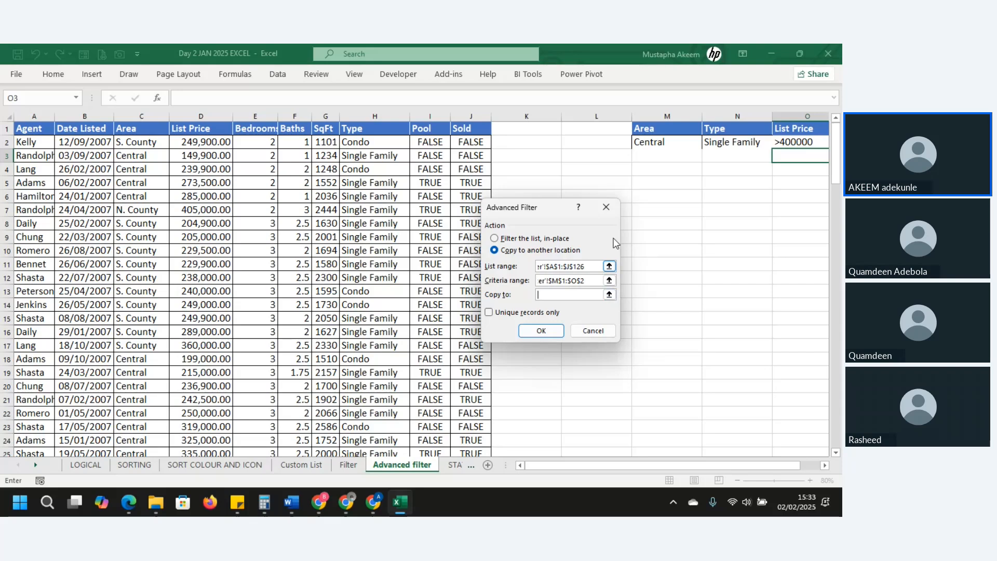
{"action": "left_click", "coordinate": [676, 235]}
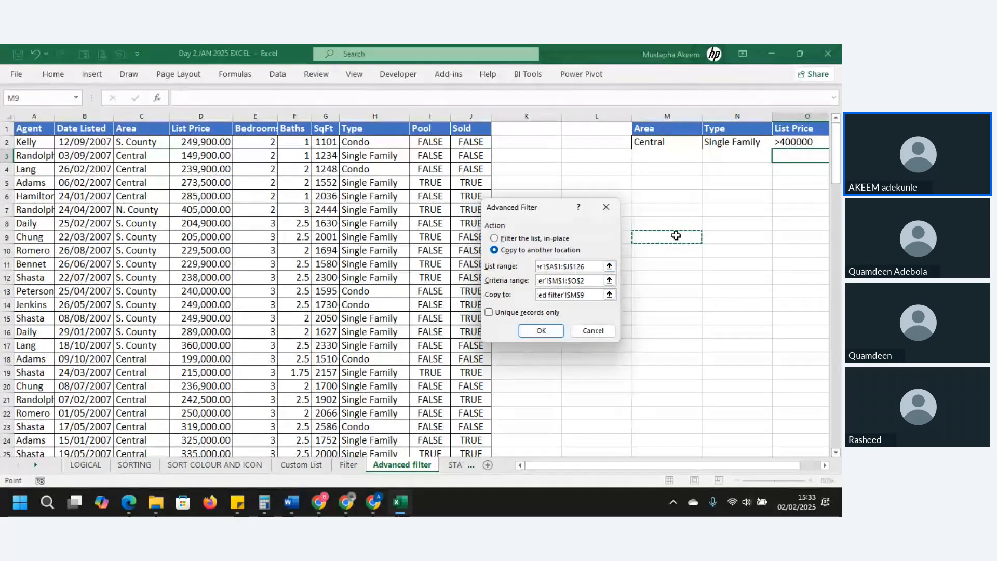
{"action": "left_click", "coordinate": [541, 331]}
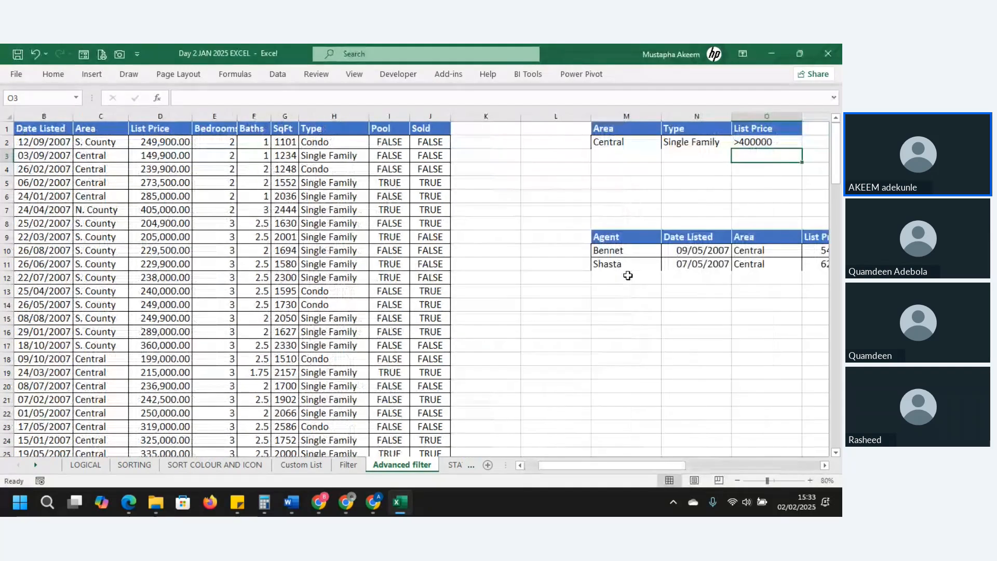
Compare the extracted rows on the Advanced filter sheet with the filtered rows on the Filter sheet, ending on the Advanced filter sheet.
{"action": "left_click", "coordinate": [348, 465]}
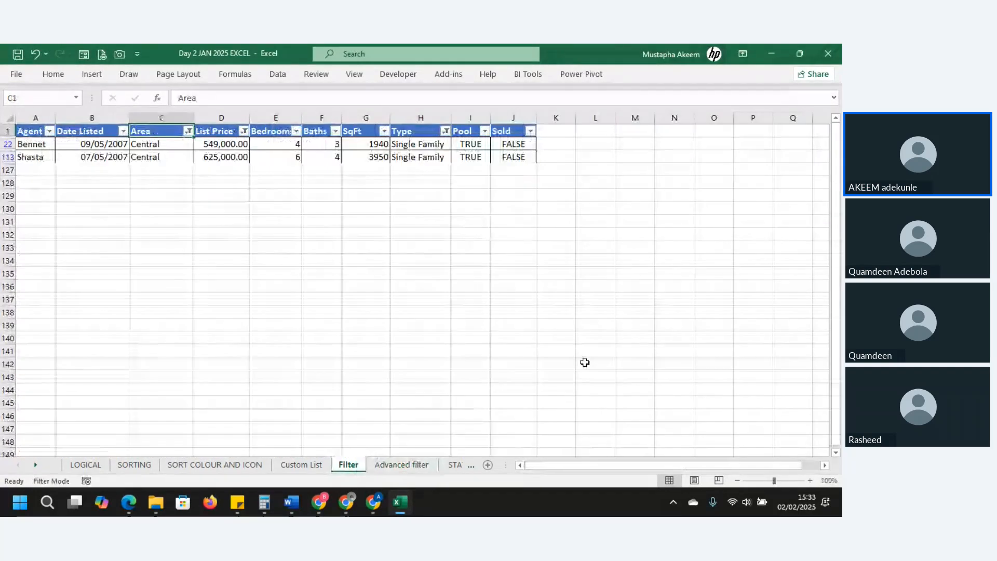
{"action": "left_click", "coordinate": [396, 465]}
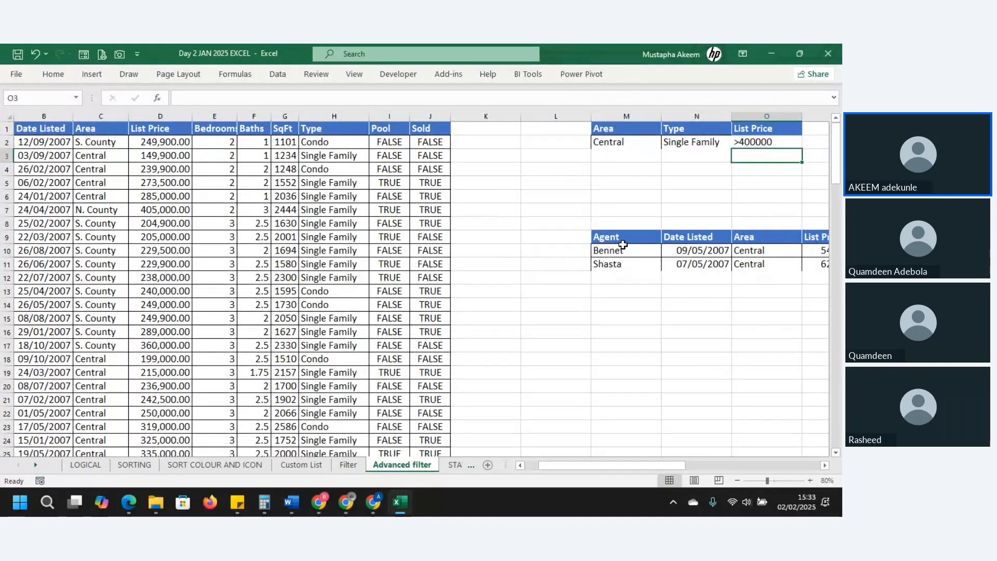
{"action": "key", "text": "ctrl+Page_Up"}
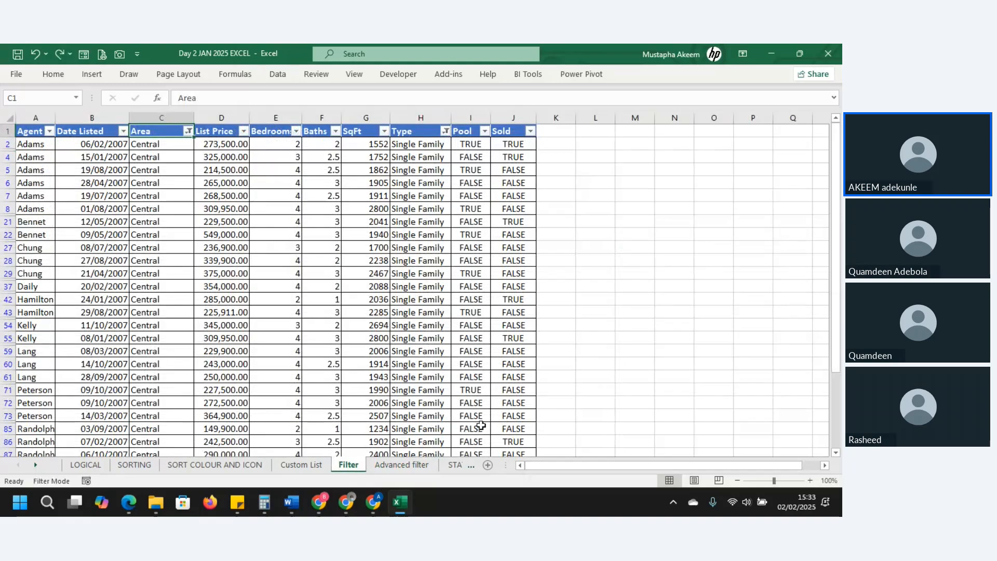
{"action": "left_click", "coordinate": [397, 466]}
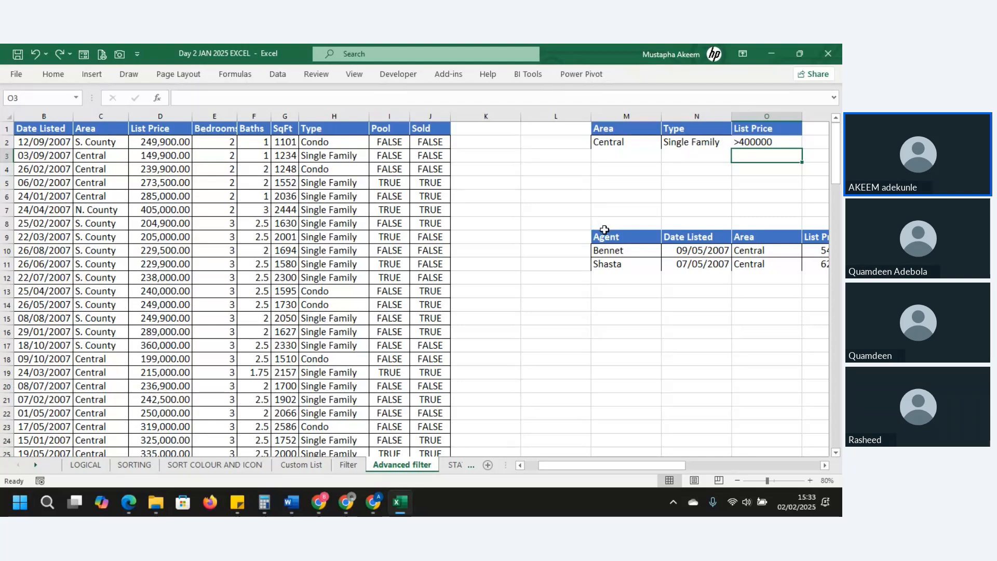
{"action": "key", "text": "ctrl+Page_Up"}
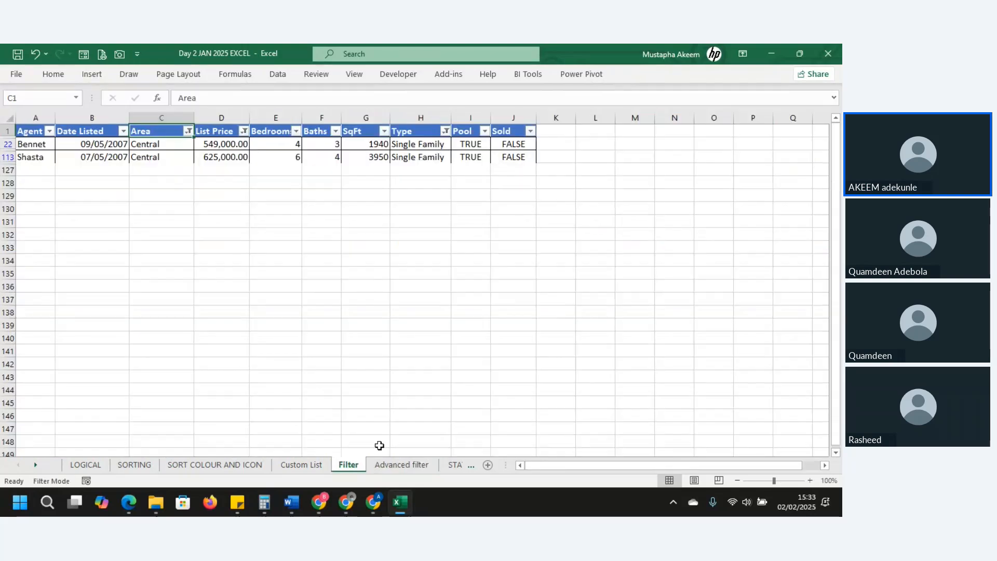
{"action": "left_click", "coordinate": [398, 465]}
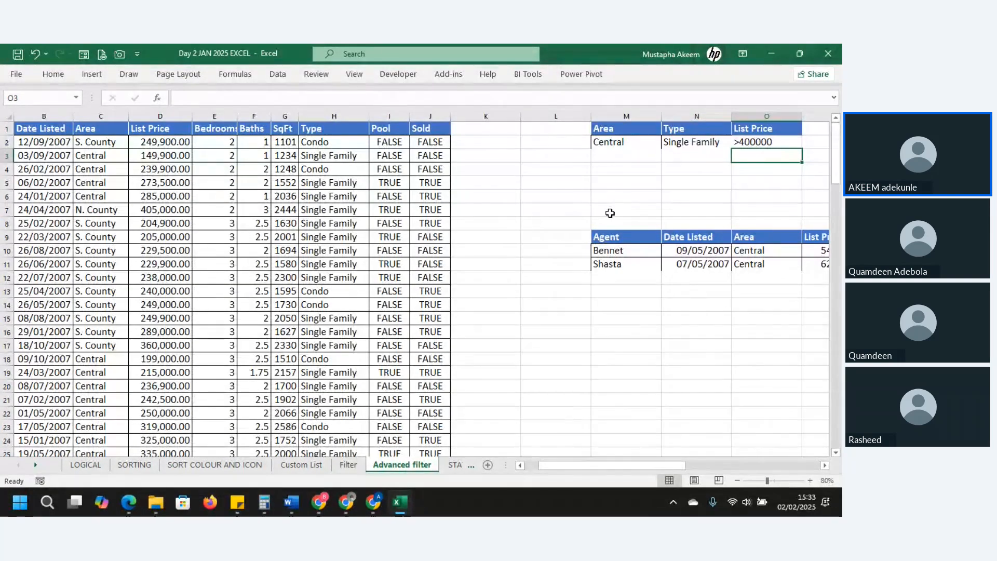
Clear all contents and formatting of the previously extracted rows below the criteria range, from cell M7 down to row 13.
{"action": "left_click_drag", "start_coordinate": [610, 210], "coordinate": [675, 291]}
{"action": "key", "text": "Delete"}
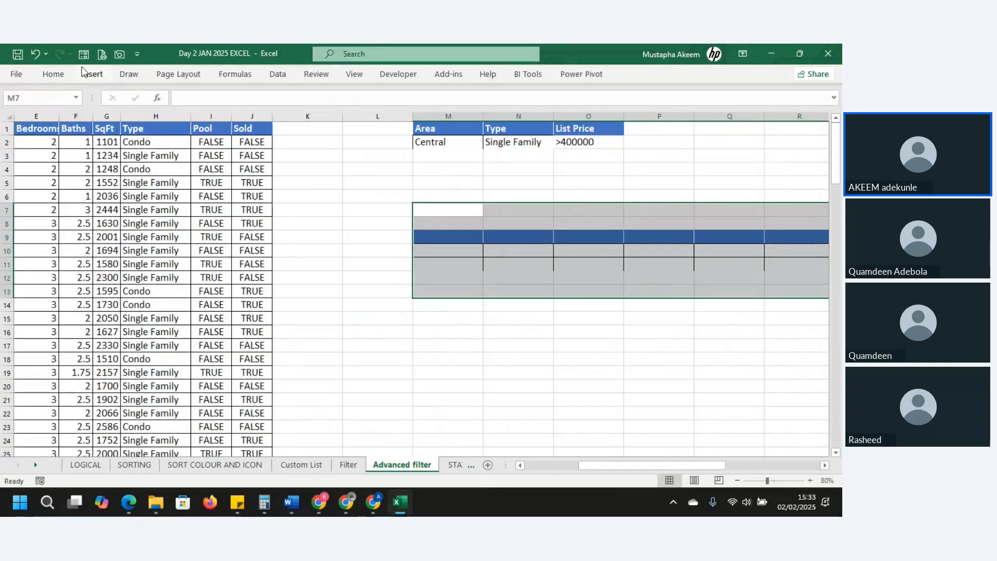
{"action": "left_click", "coordinate": [52, 73]}
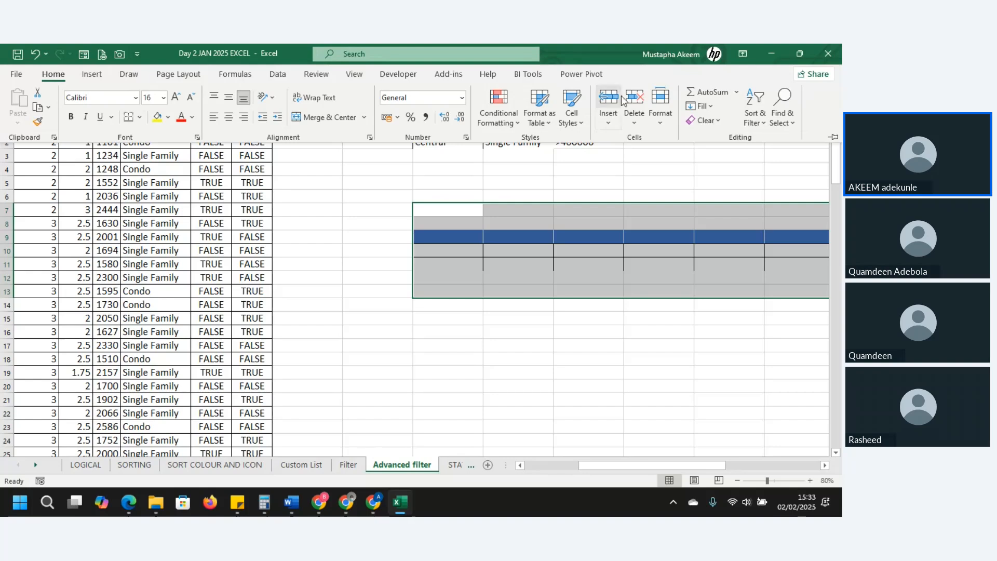
{"action": "left_click", "coordinate": [707, 124]}
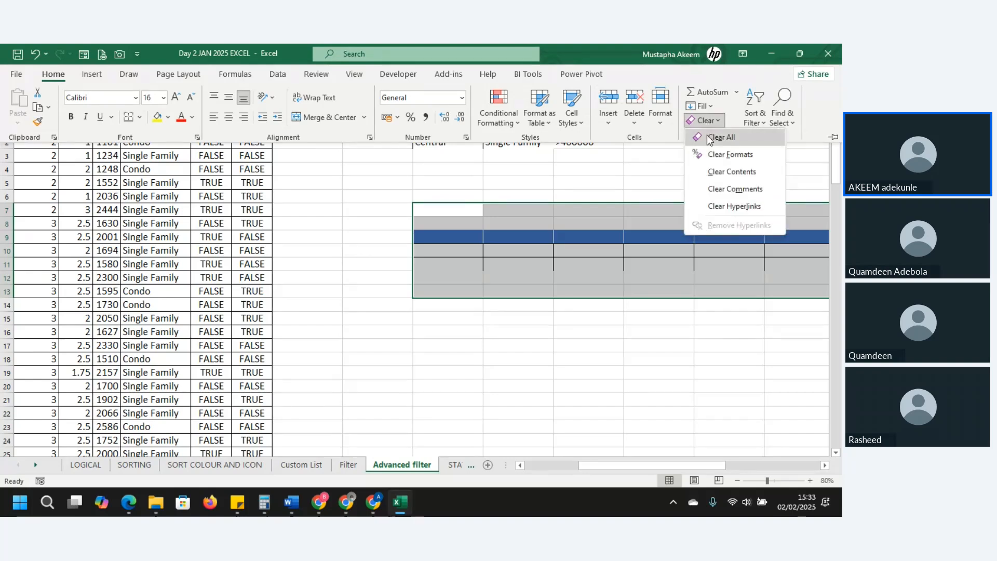
{"action": "left_click", "coordinate": [710, 138]}
{"action": "left_click", "coordinate": [492, 304]}
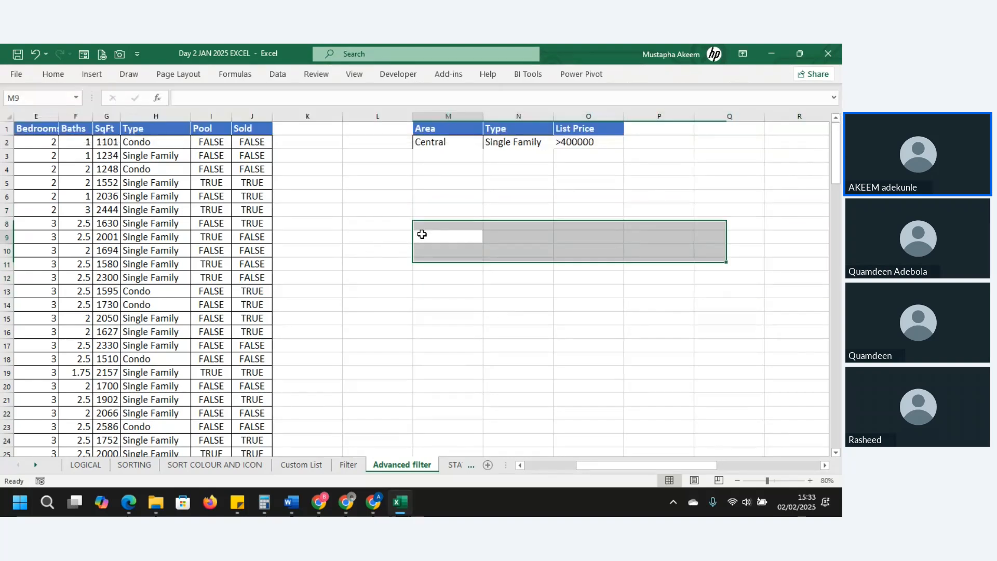
{"action": "left_click", "coordinate": [423, 235]}
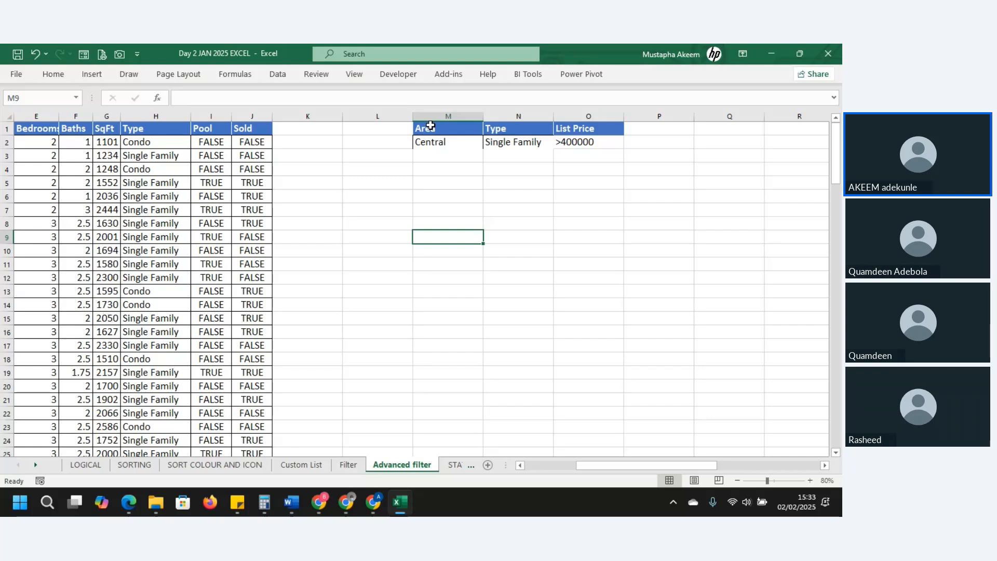
On the Filter sheet, copy the filtered table with its headers and paste it starting at cell O1.
{"action": "left_click", "coordinate": [358, 466]}
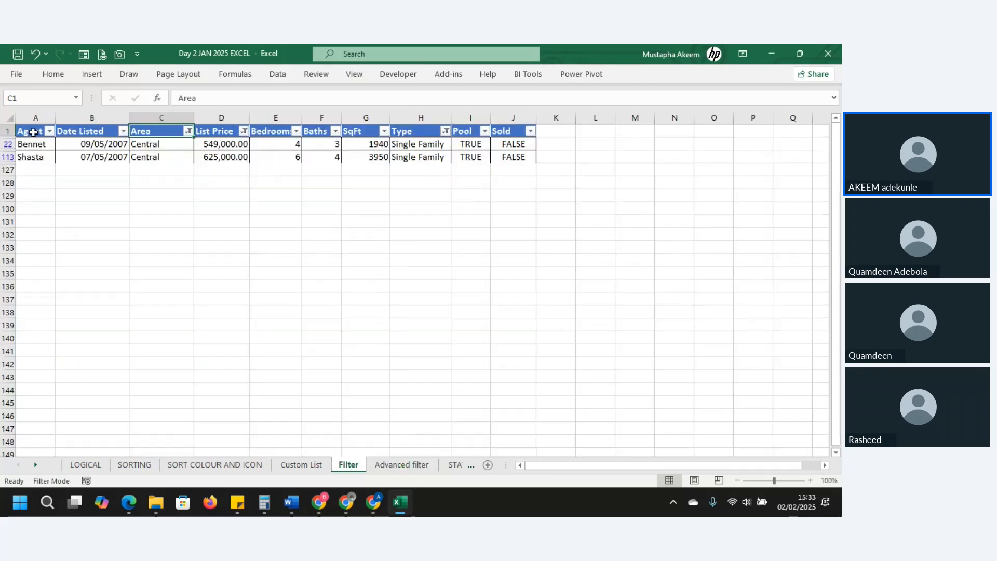
{"action": "left_click_drag", "start_coordinate": [29, 132], "coordinate": [88, 131]}
{"action": "mouse_move", "coordinate": [221, 152]}
{"action": "left_mouse_down"}
{"action": "mouse_move", "coordinate": [837, 171]}
{"action": "mouse_move", "coordinate": [809, 211]}
{"action": "mouse_move", "coordinate": [513, 198]}
{"action": "mouse_move", "coordinate": [98, 140]}
{"action": "mouse_move", "coordinate": [8, 105]}
{"action": "mouse_move", "coordinate": [229, 155]}
{"action": "left_mouse_up"}
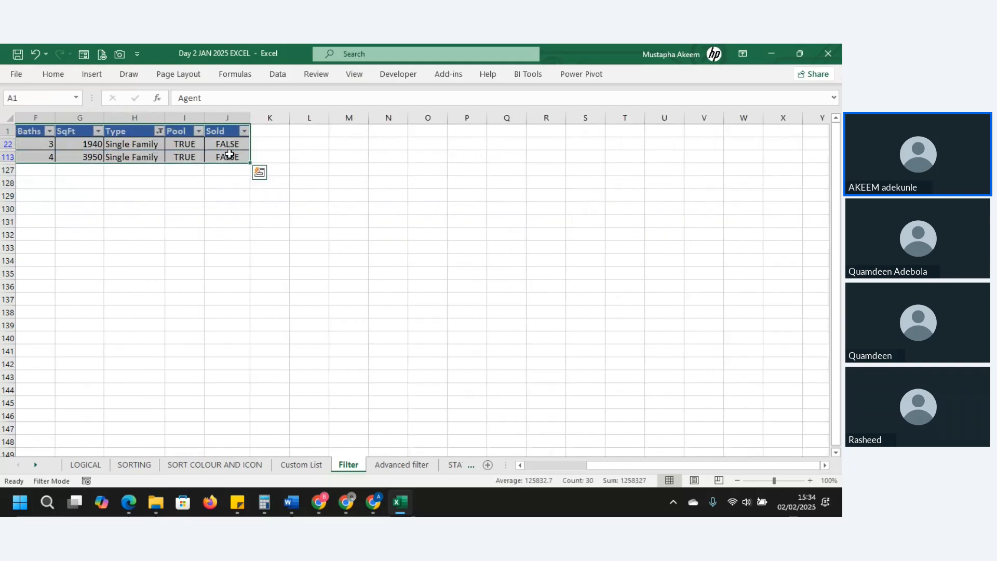
{"action": "key", "text": "ctrl+c"}
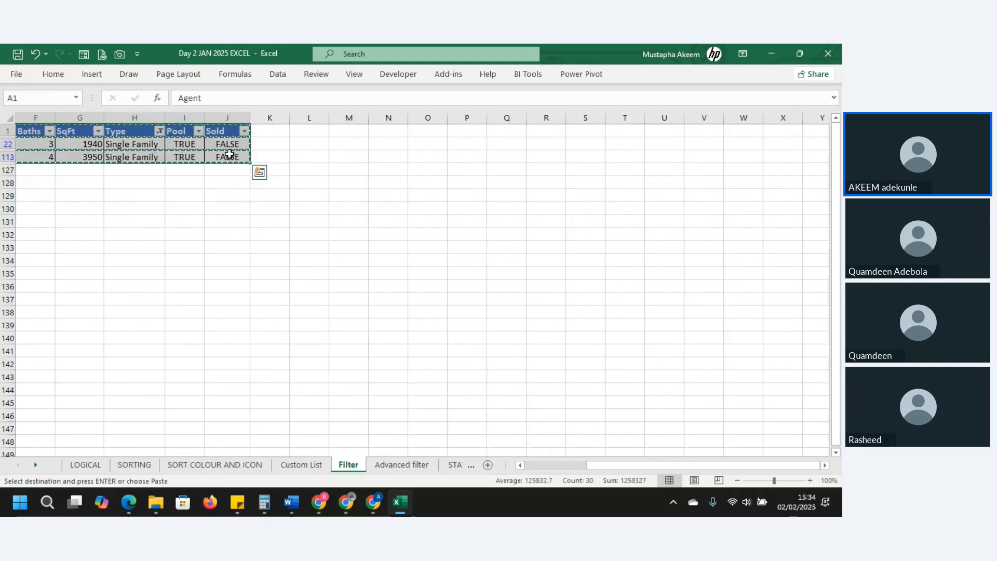
{"action": "left_click", "coordinate": [442, 133]}
{"action": "key", "text": "ctrl+v"}
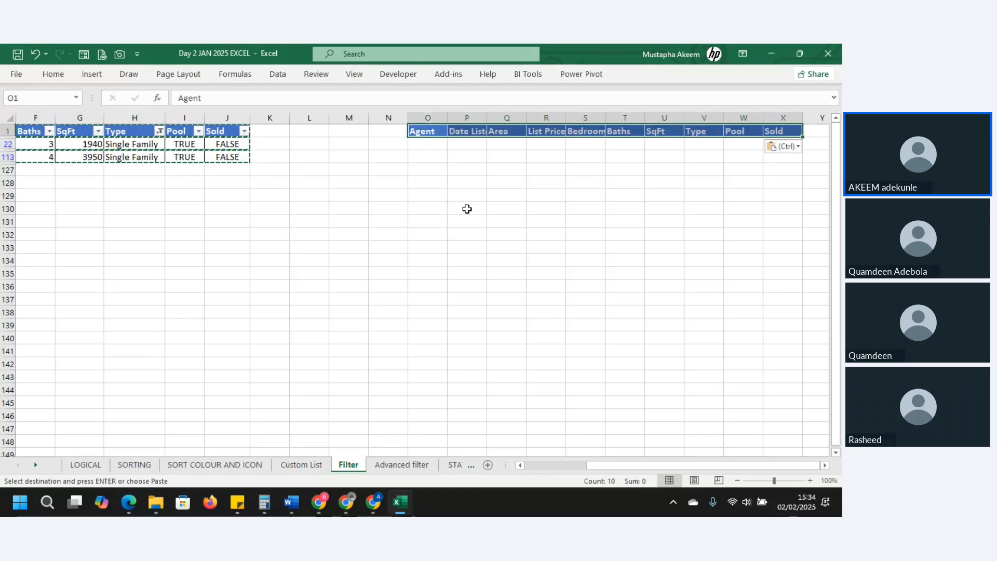
{"action": "left_click", "coordinate": [512, 271]}
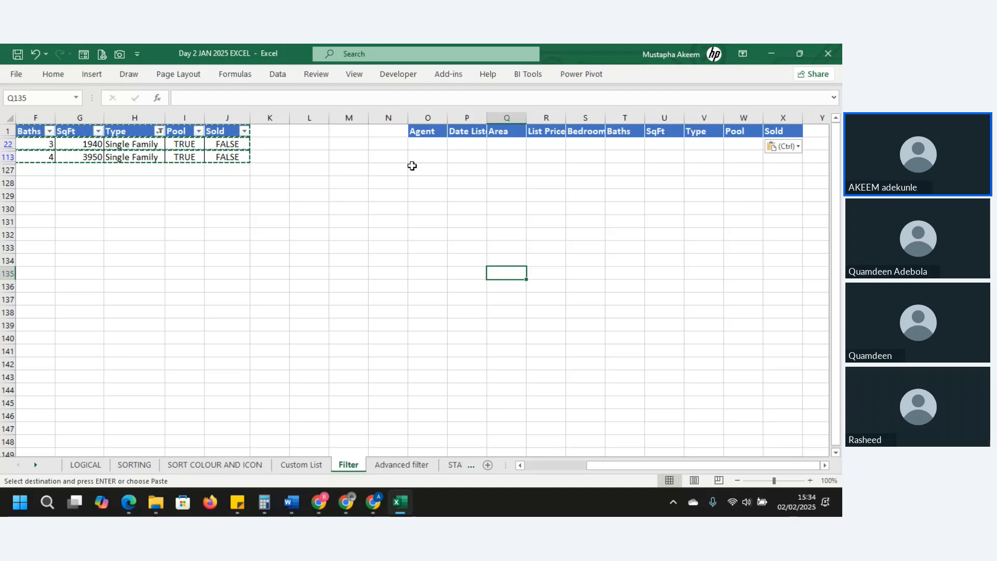
Select only the visible cells of the Filter sheet with Go To Special.
{"action": "left_click", "coordinate": [452, 223]}
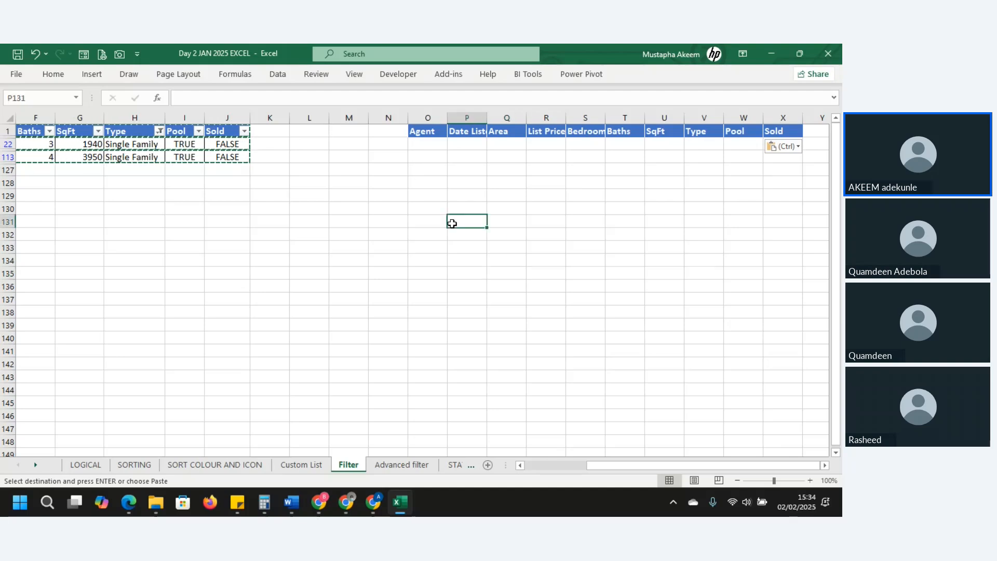
{"action": "key", "text": "F5"}
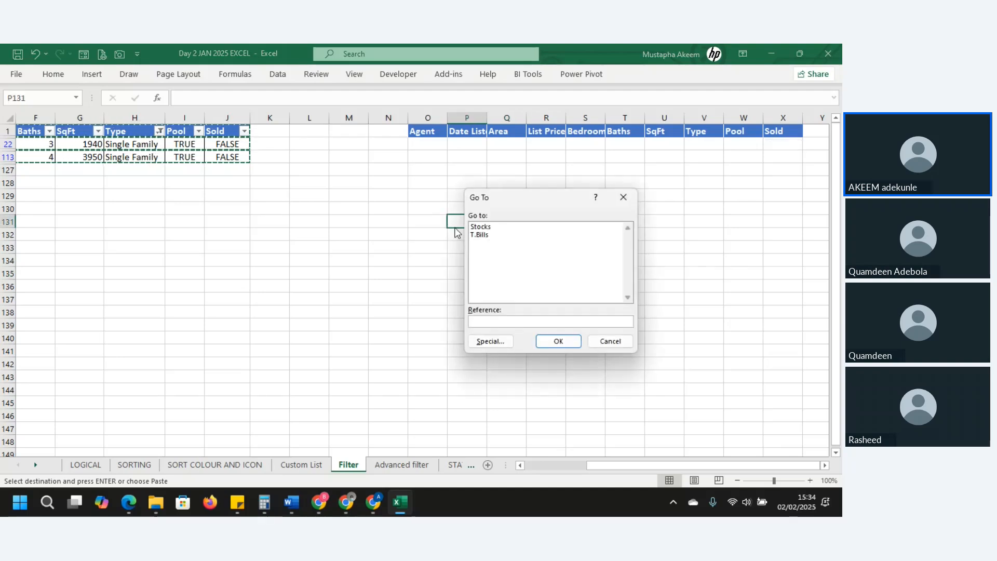
{"action": "left_click", "coordinate": [491, 341]}
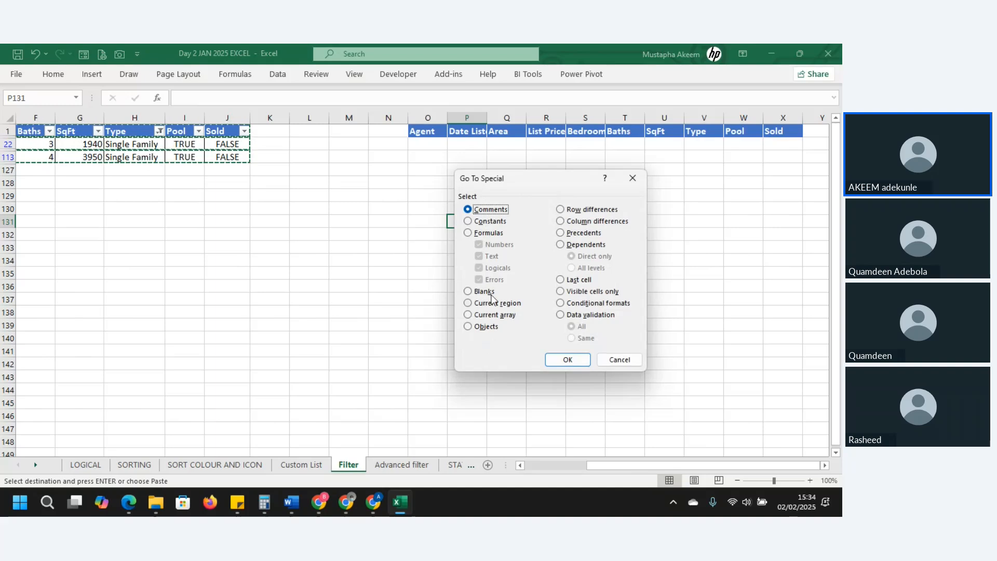
{"action": "left_click", "coordinate": [582, 292]}
{"action": "left_click", "coordinate": [569, 358]}
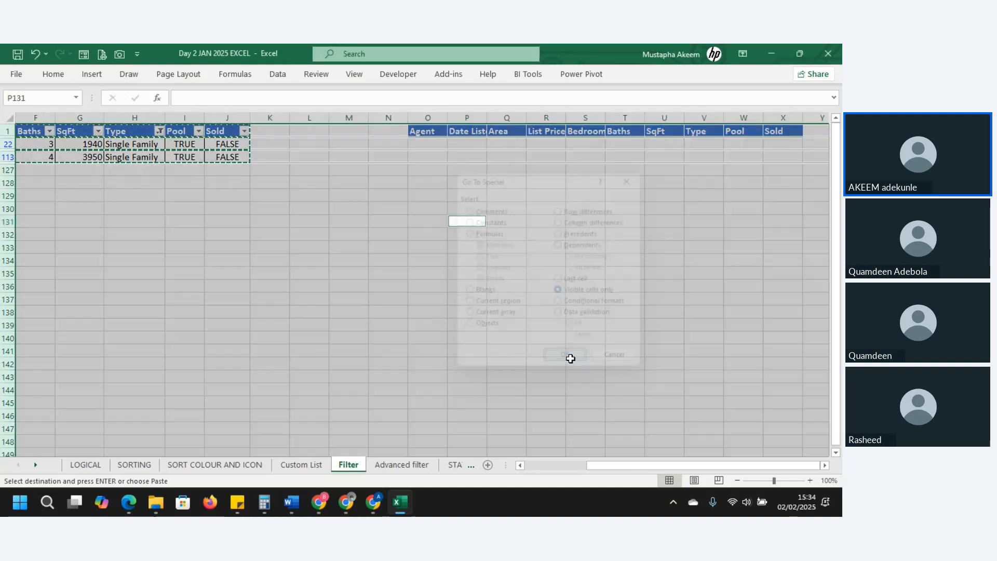
Inspect the Type column's filter options and close them without changing the filter.
{"action": "left_click", "coordinate": [159, 130]}
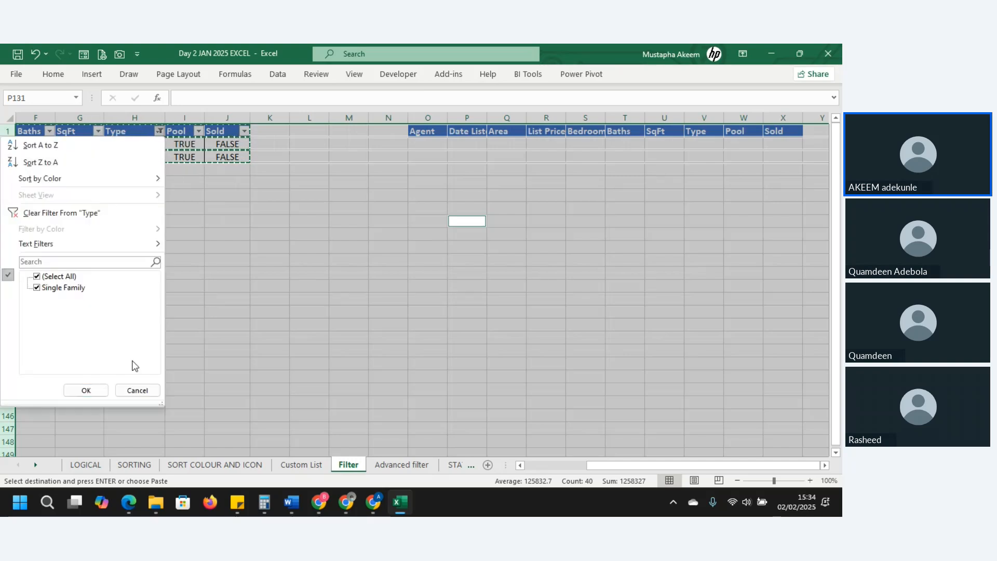
{"action": "left_click", "coordinate": [138, 390]}
{"action": "left_click", "coordinate": [360, 312]}
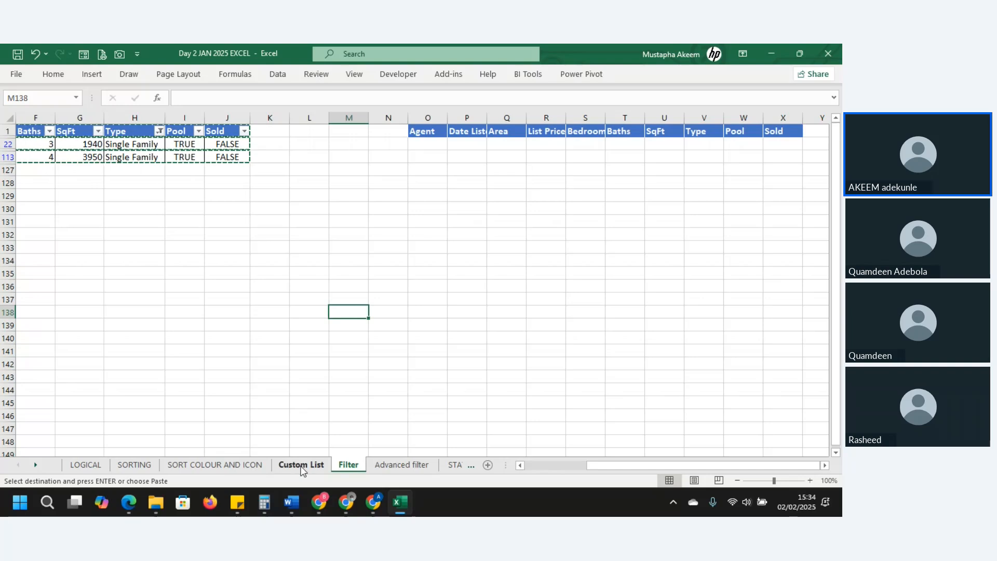
Start an Advanced Filter on the Advanced filter sheet, copying to another location and keeping the list range $A$1:$J$126.
{"action": "left_click", "coordinate": [411, 464]}
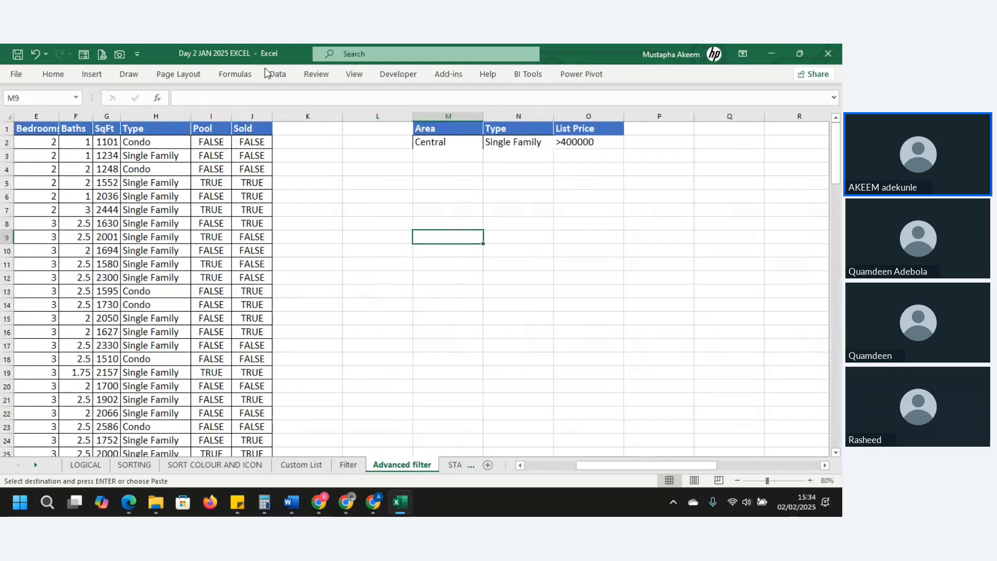
{"action": "left_click", "coordinate": [286, 80]}
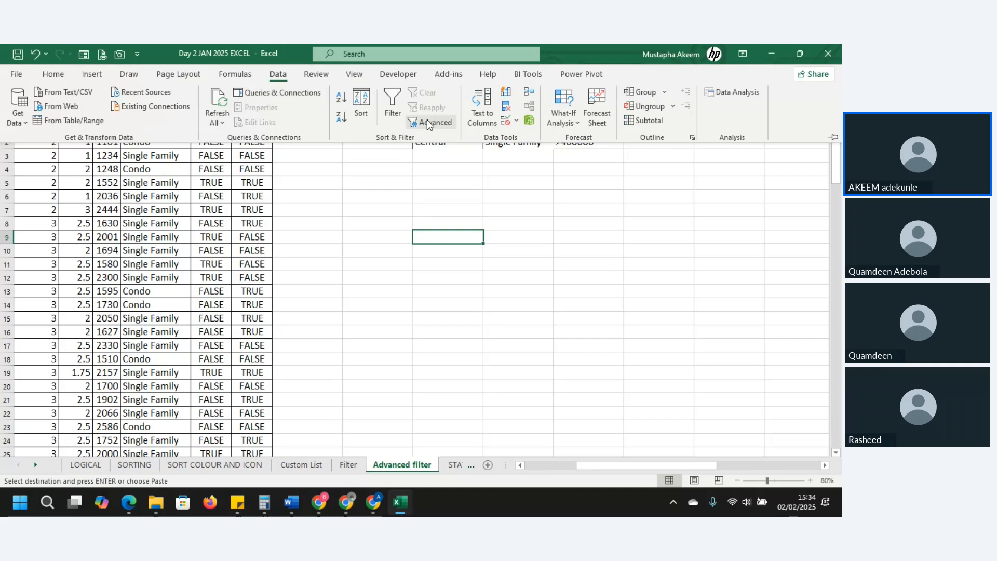
{"action": "left_click", "coordinate": [428, 124]}
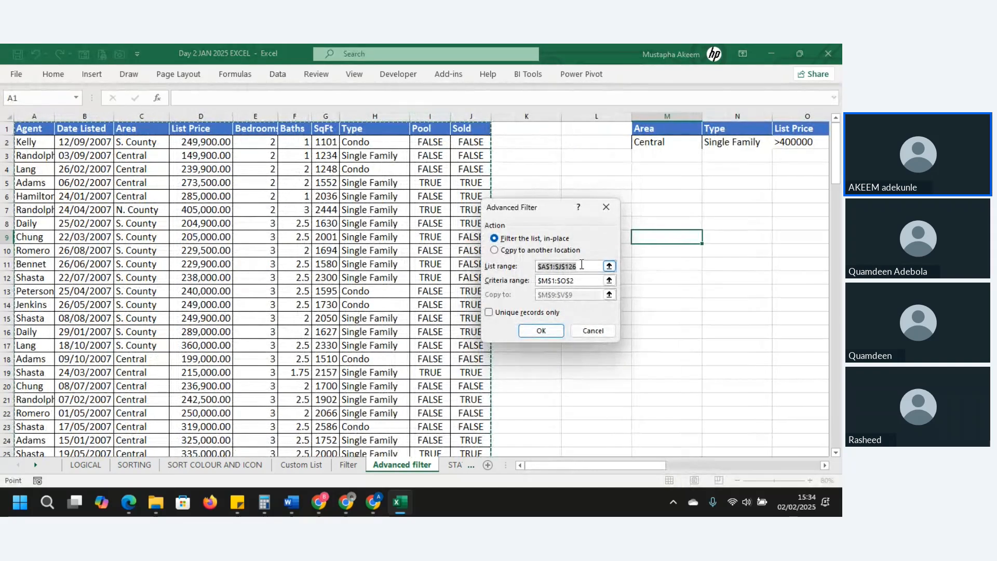
{"action": "left_click", "coordinate": [502, 252]}
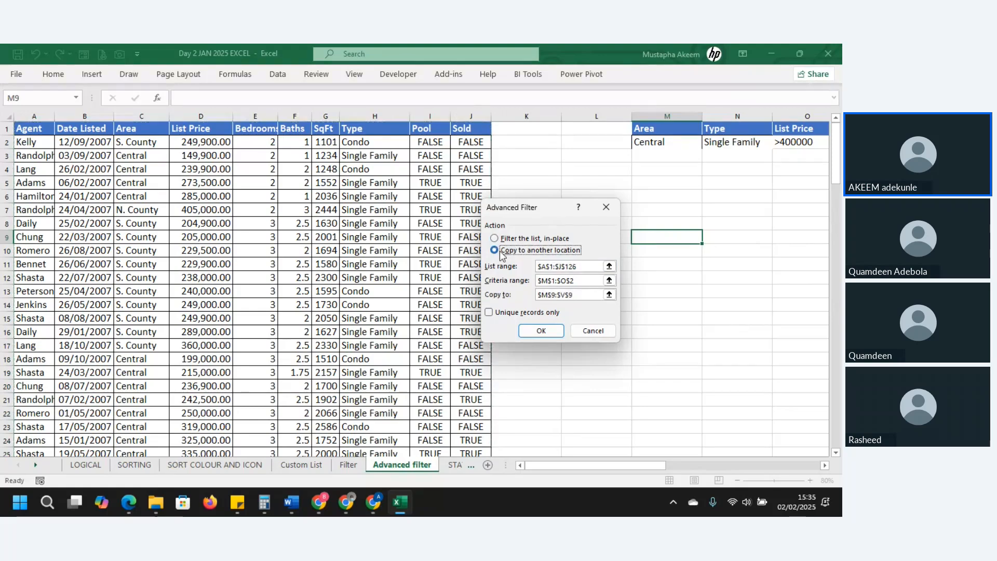
{"action": "left_click", "coordinate": [589, 267]}
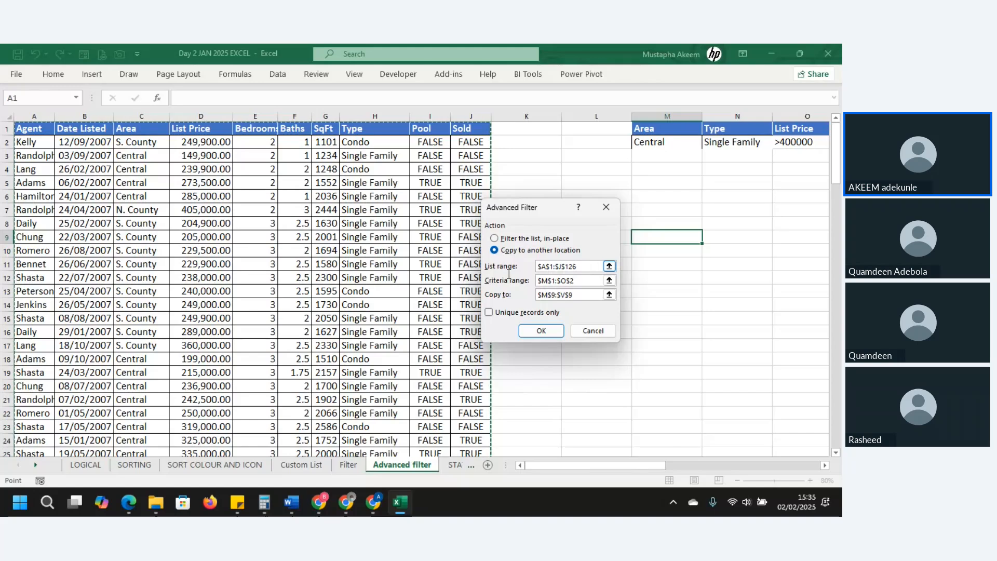
{"action": "left_click", "coordinate": [589, 266]}
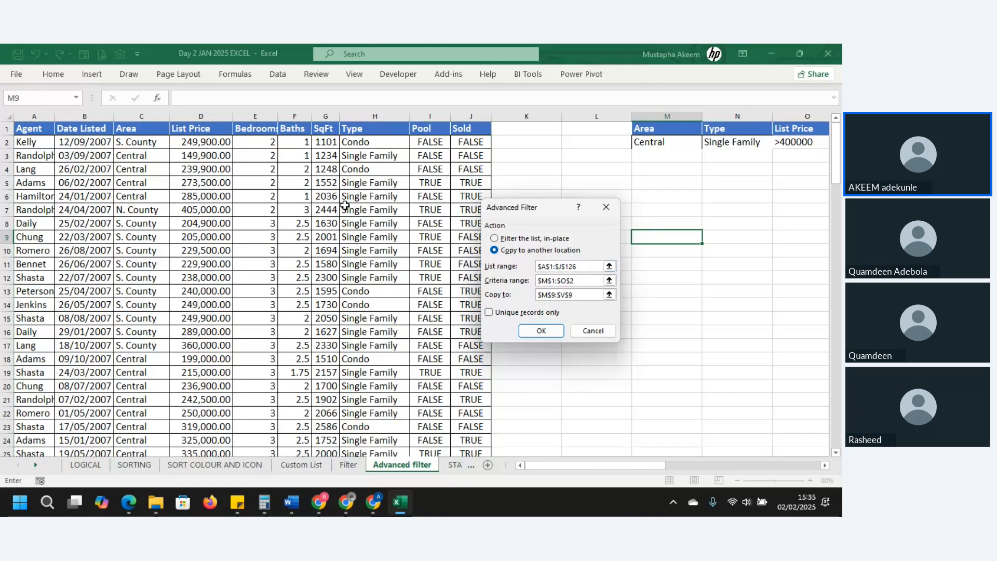
Clear the criteria range and reselect the Area, Type and List Price headers with their conditions, M1:O2.
{"action": "left_click", "coordinate": [579, 280]}
{"action": "left_click", "coordinate": [580, 281]}
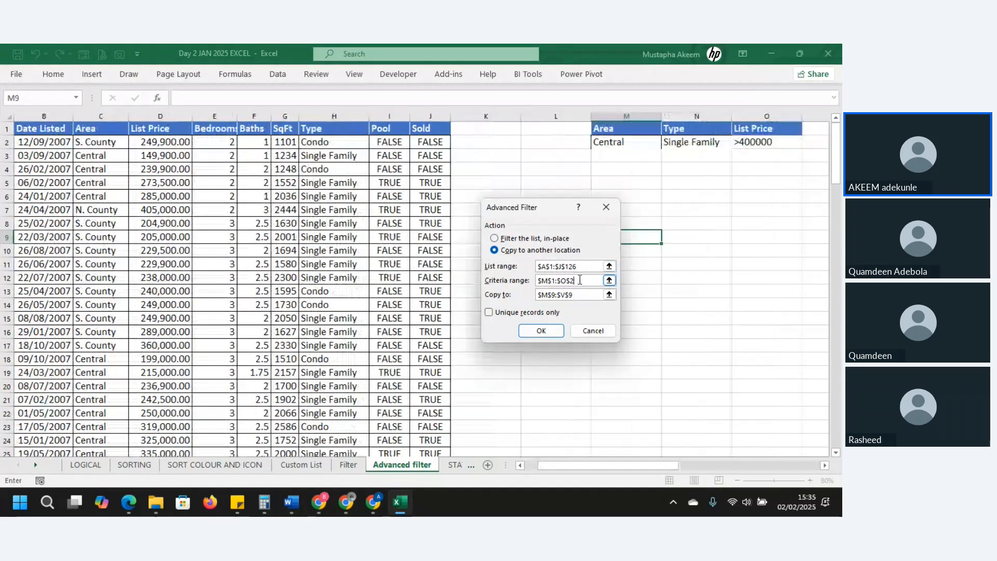
{"action": "left_click_drag", "start_coordinate": [581, 281], "coordinate": [519, 279]}
{"action": "key", "text": "BackSpace"}
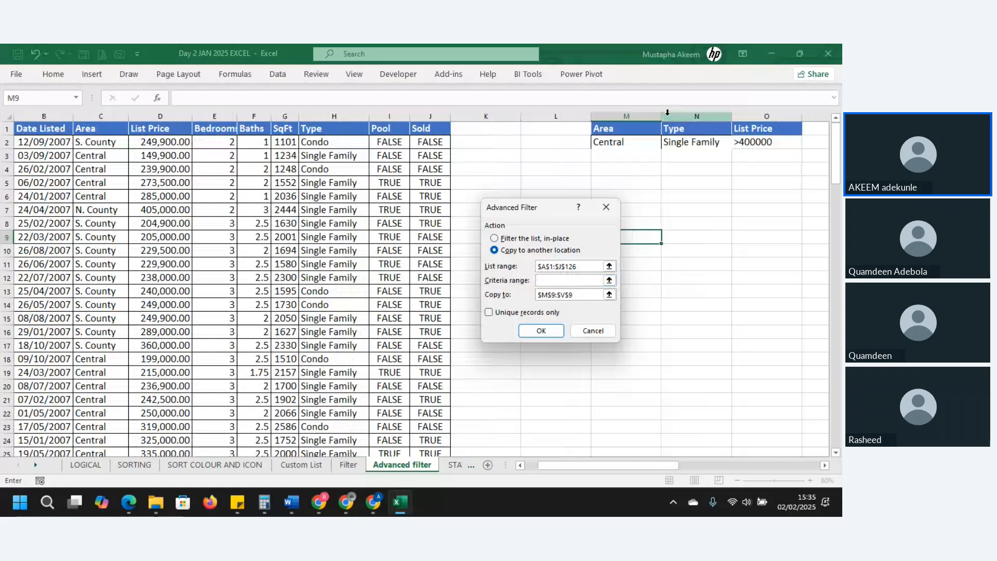
{"action": "left_click_drag", "start_coordinate": [614, 130], "coordinate": [770, 143]}
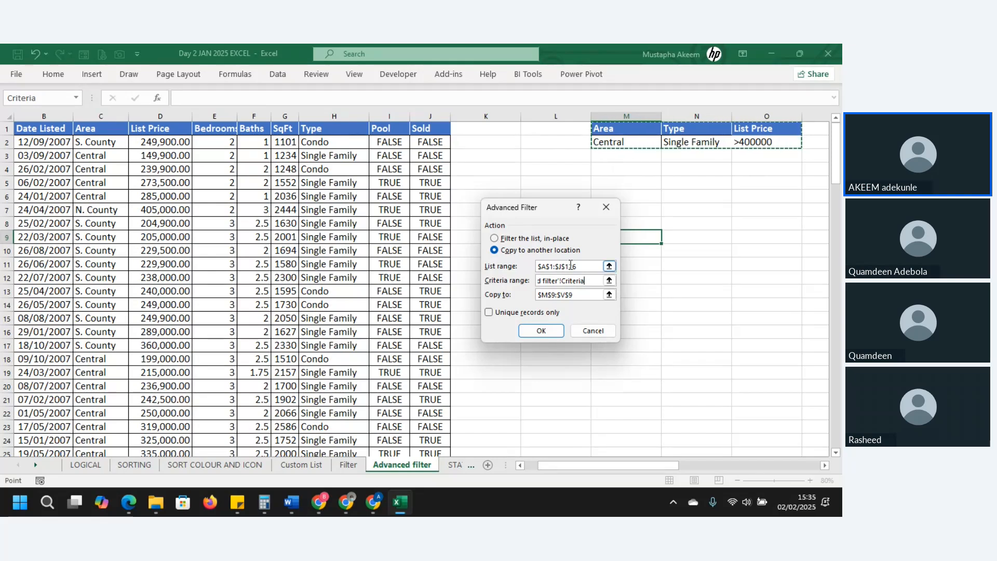
Replace the copy destination with cell M7 and run the Advanced Filter.
{"action": "left_click", "coordinate": [574, 295]}
{"action": "double_click", "coordinate": [573, 295]}
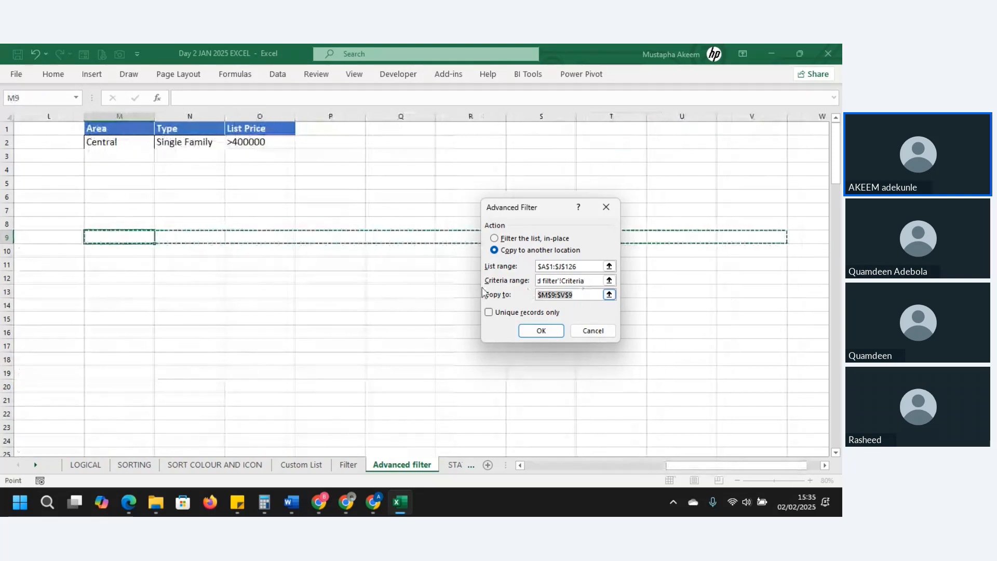
{"action": "key", "text": "BackSpace"}
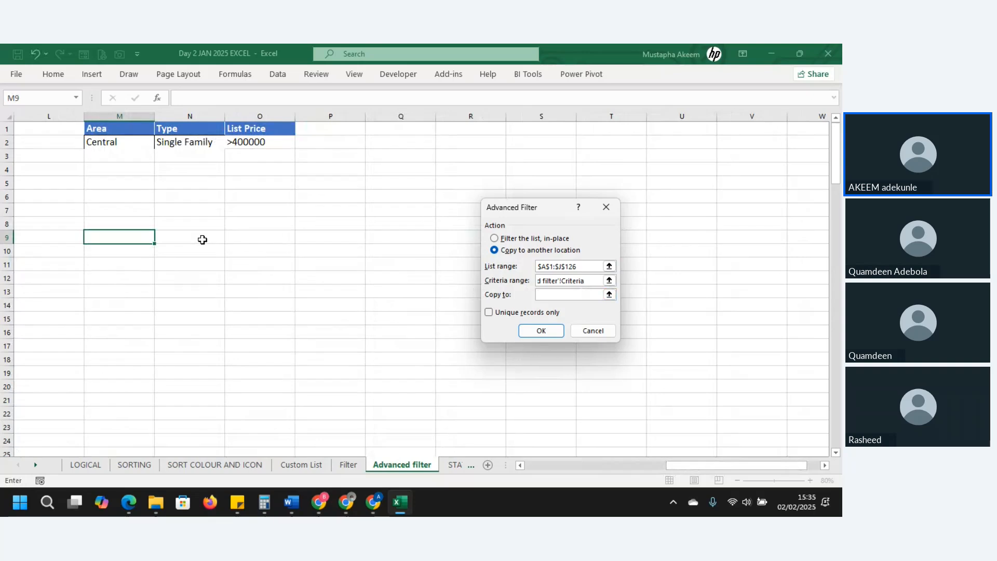
{"action": "left_click", "coordinate": [105, 210]}
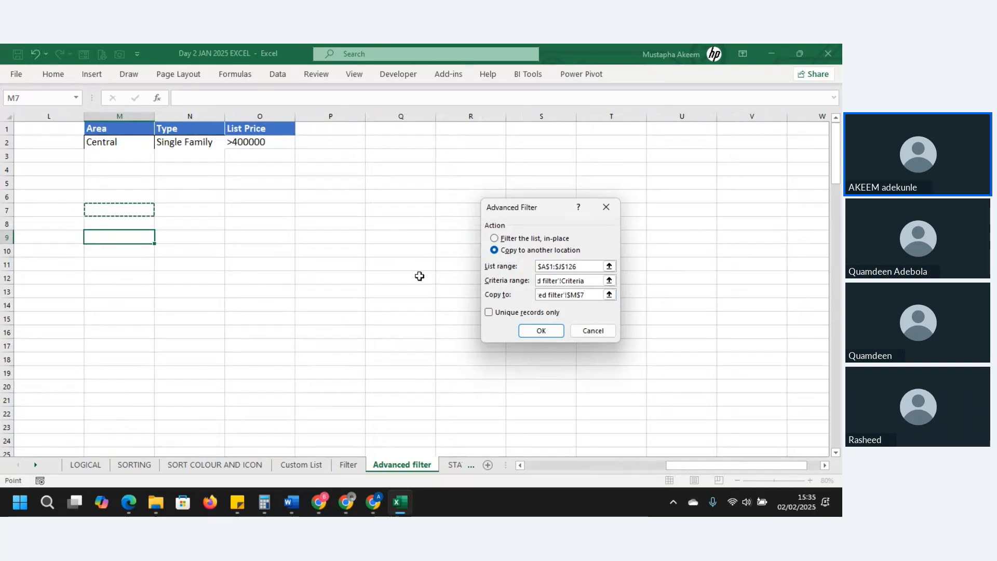
{"action": "left_click", "coordinate": [540, 331]}
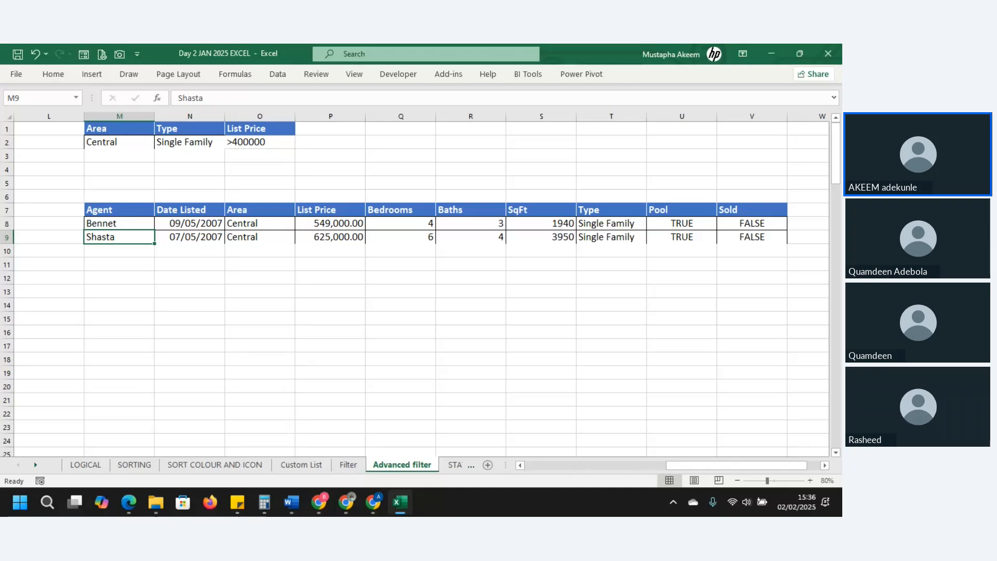
Duplicate the List Price criterion with its header from O1:O2 into P1:P2.
{"action": "key", "text": "alt+Tab"}
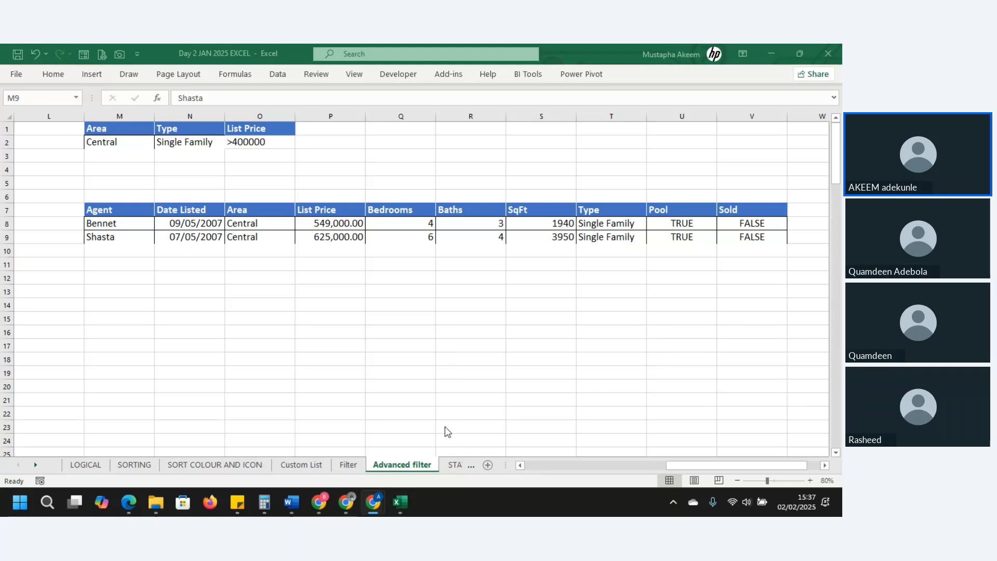
{"action": "left_click", "coordinate": [266, 153]}
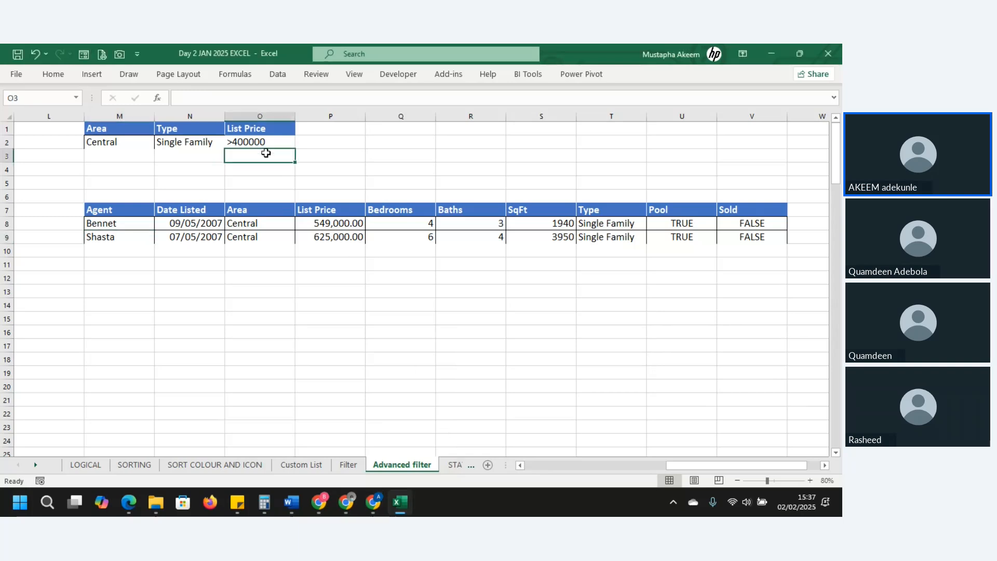
{"action": "left_click", "coordinate": [258, 128]}
{"action": "left_click_drag", "start_coordinate": [262, 138], "coordinate": [262, 141]}
{"action": "key", "text": "ctrl+c"}
{"action": "left_click", "coordinate": [305, 158]}
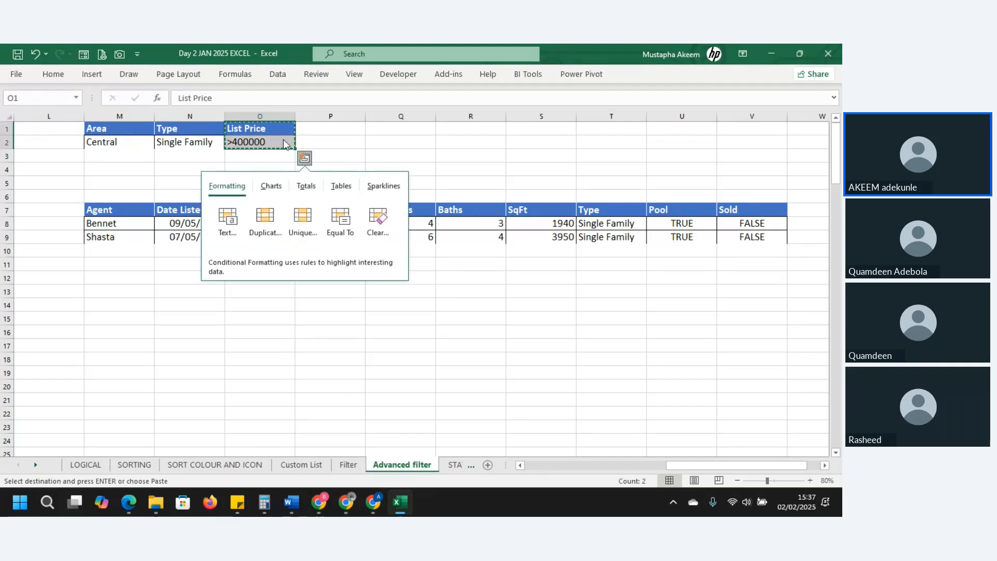
{"action": "left_click", "coordinate": [325, 129]}
{"action": "key", "text": "ctrl+v"}
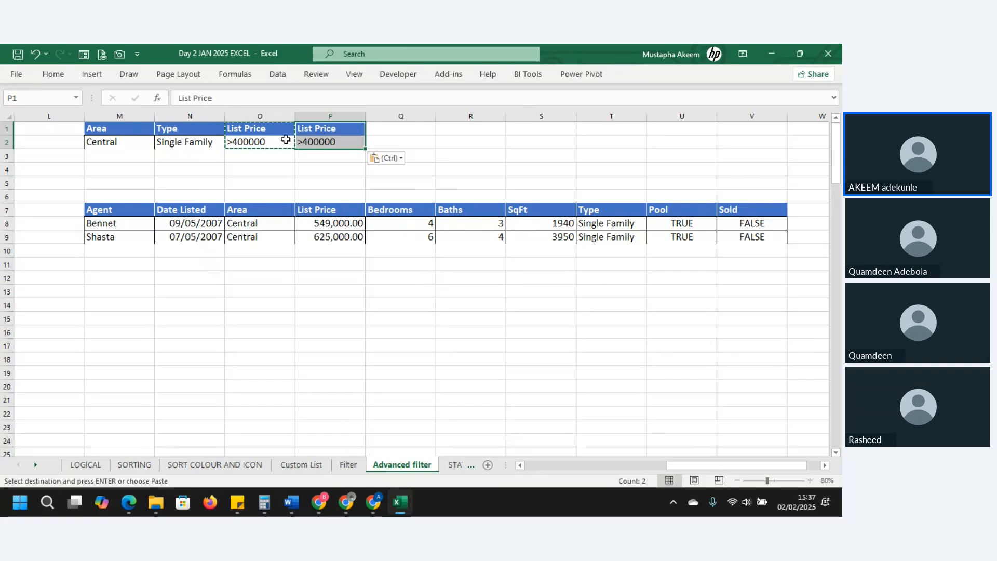
Change the first List Price criterion in cell O2 to >300000.
{"action": "left_click", "coordinate": [231, 141]}
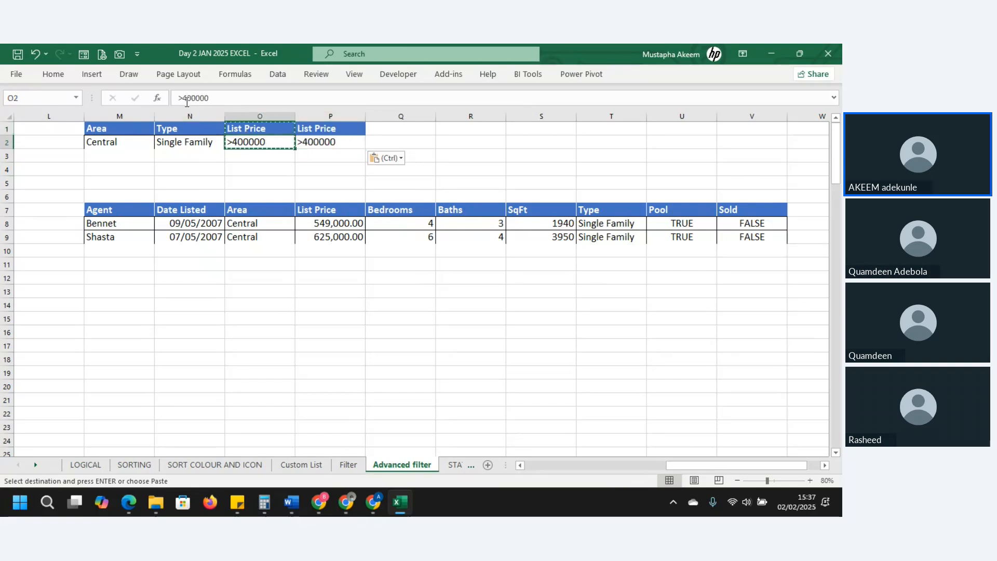
{"action": "left_click_drag", "start_coordinate": [185, 99], "coordinate": [177, 99]}
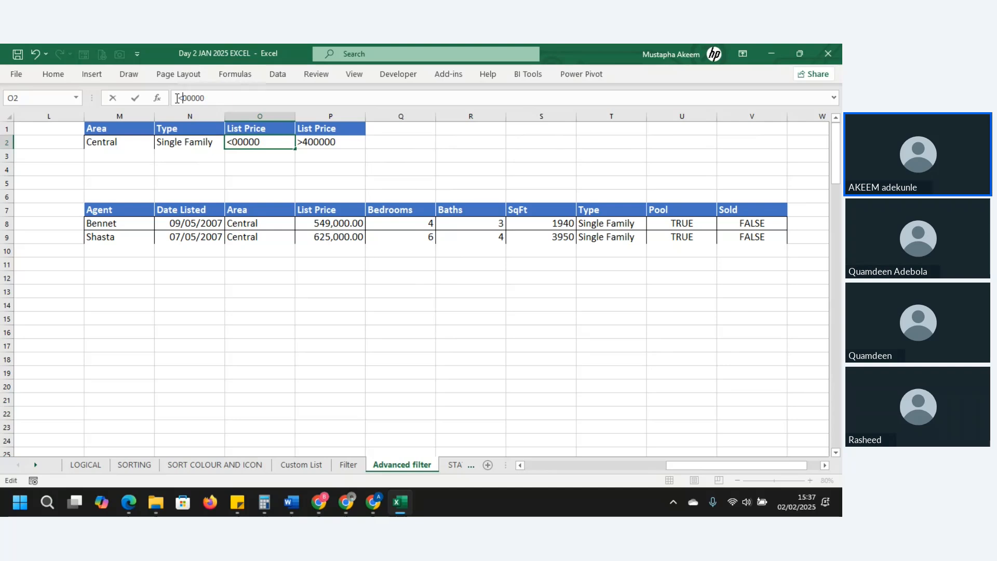
{"action": "type", "text": "<3"}
{"action": "key", "text": "Return"}
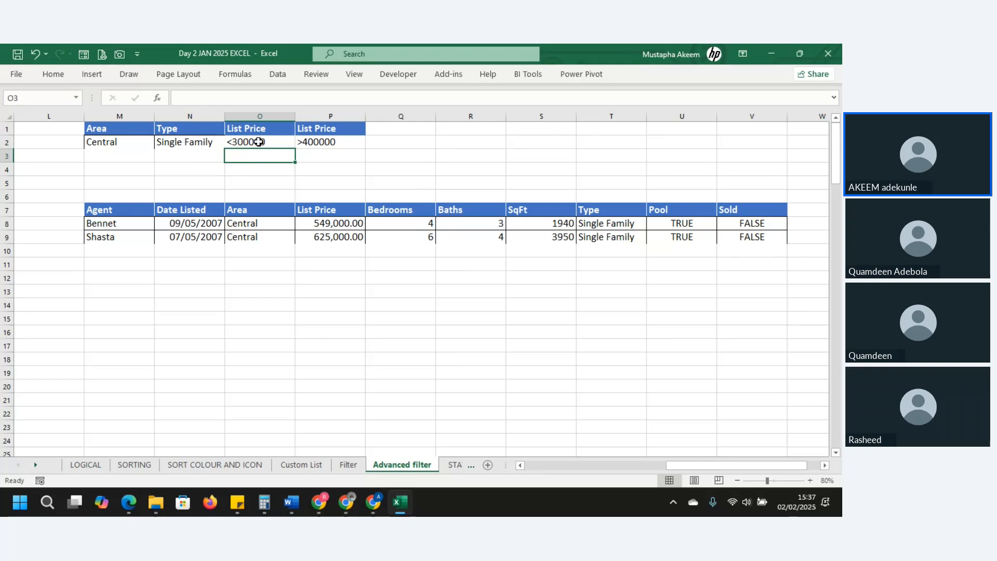
{"action": "left_click", "coordinate": [283, 141]}
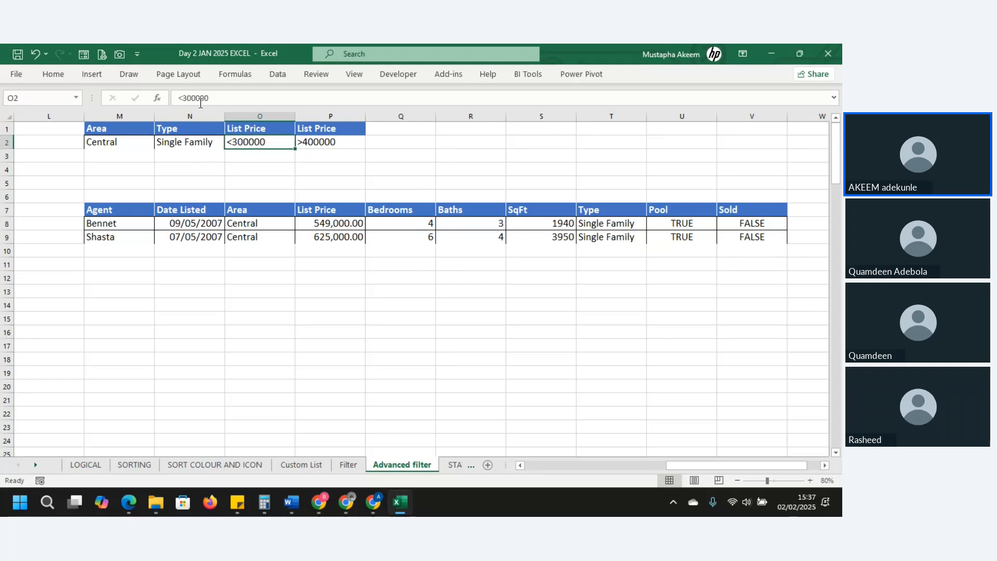
{"action": "left_click", "coordinate": [183, 99]}
{"action": "key", "text": "BackSpace"}
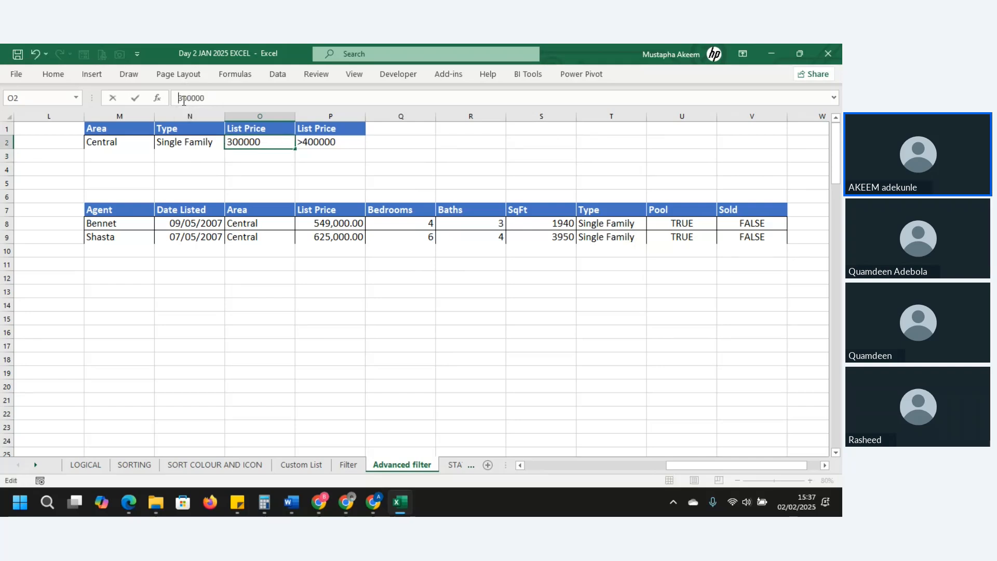
{"action": "type", "text": ">"}
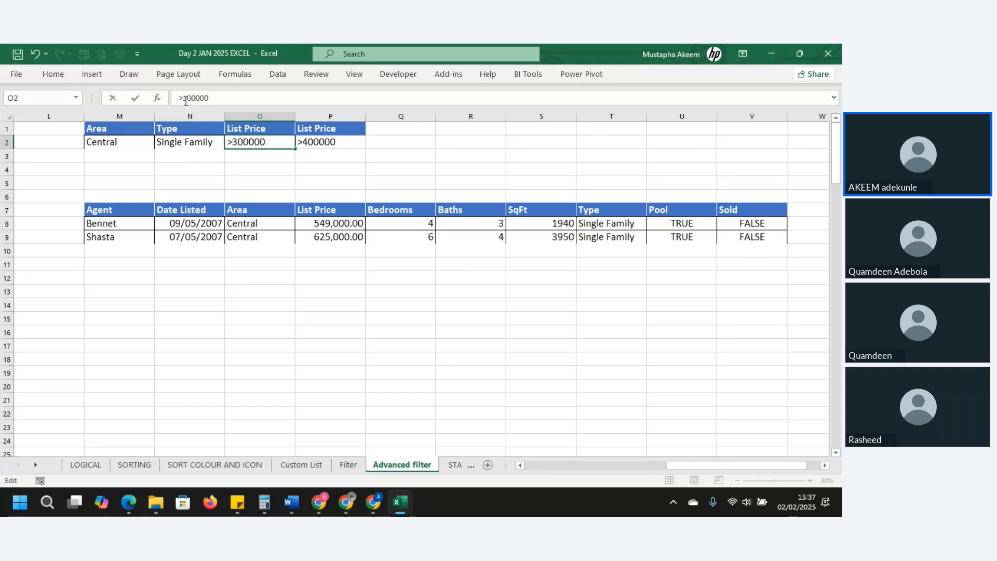
Change the second List Price criterion in cell P2 to <400000.
{"action": "left_click", "coordinate": [305, 142]}
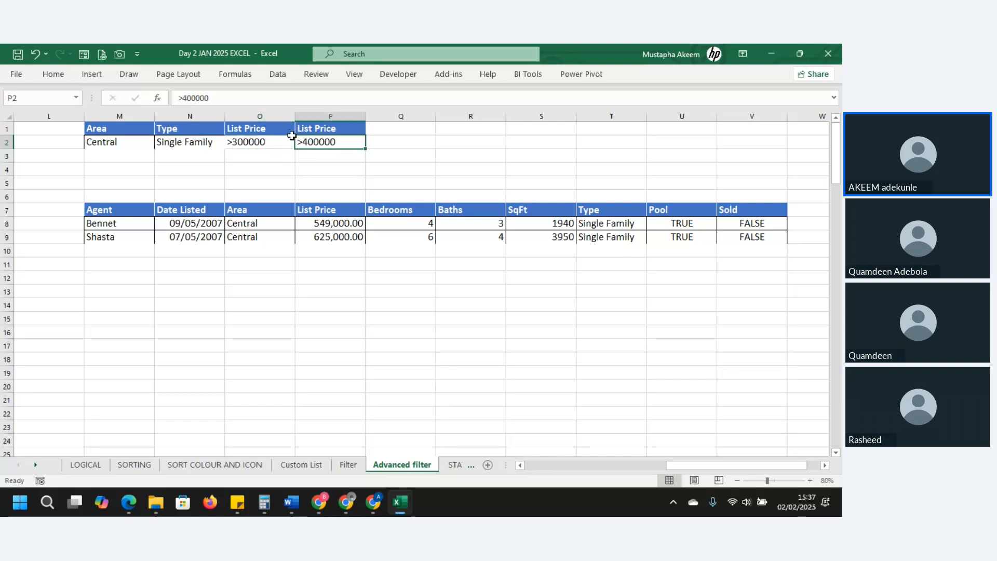
{"action": "left_click", "coordinate": [183, 100]}
{"action": "key", "text": "BackSpace"}
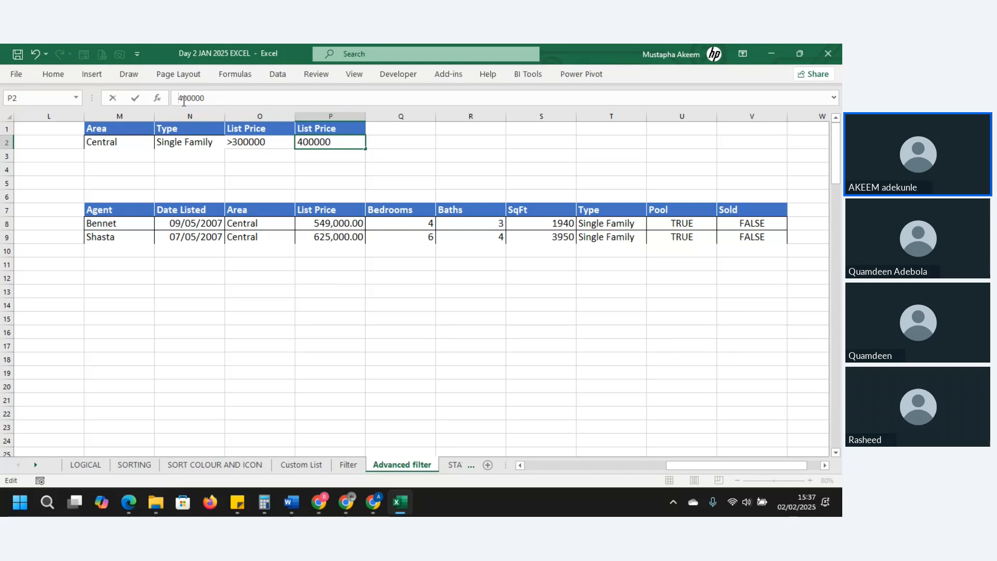
{"action": "type", "text": "<"}
{"action": "left_click", "coordinate": [120, 128]}
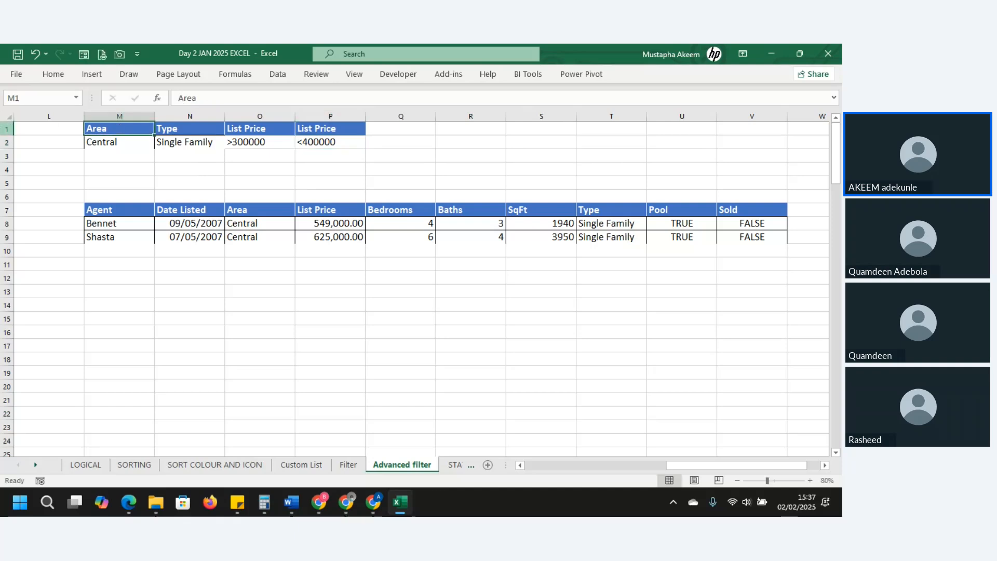
Start an Advanced Filter on the property list, copying unique records only to another location and keeping the criteria range $M$1:$O$2.
{"action": "left_click", "coordinate": [108, 145]}
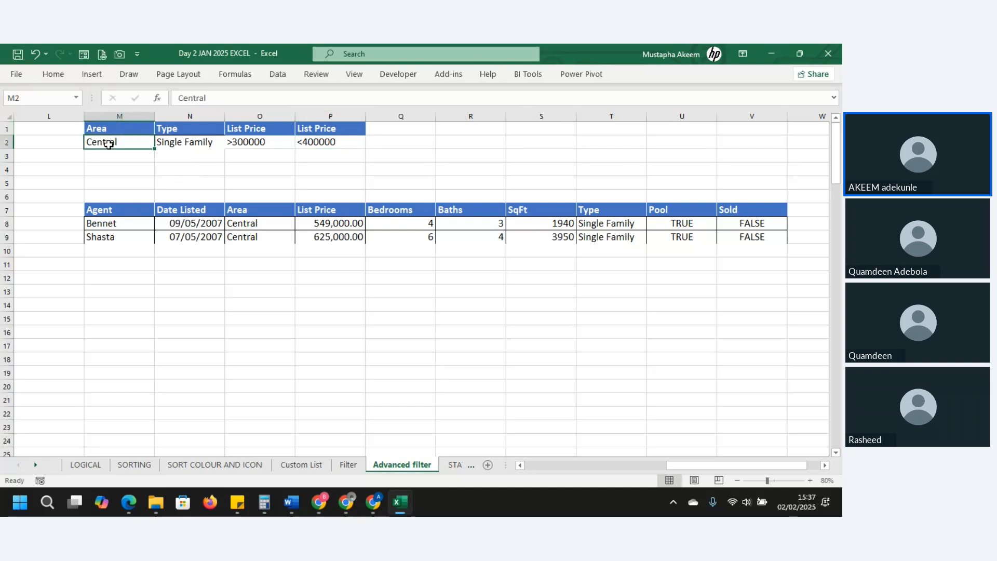
{"action": "left_click", "coordinate": [175, 144]}
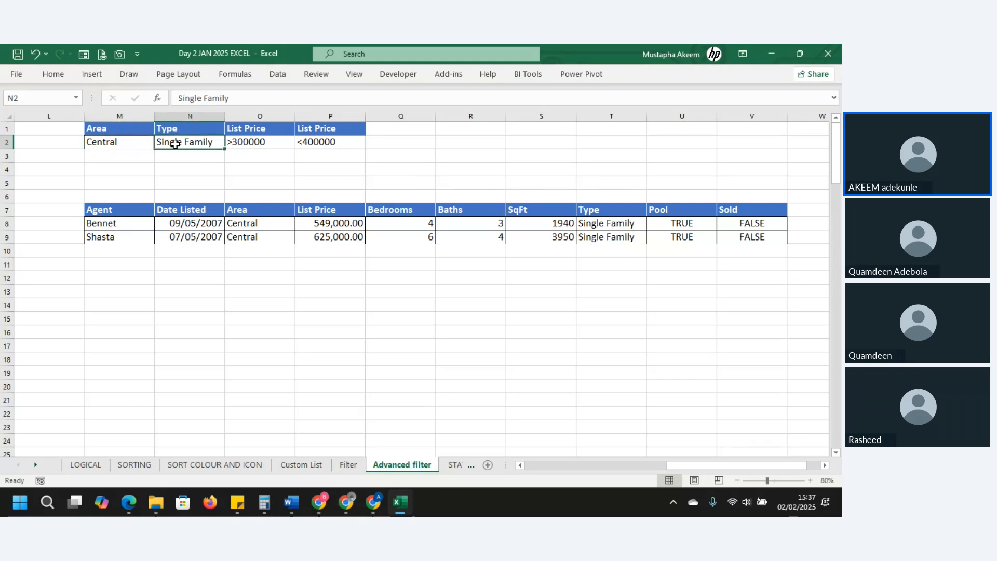
{"action": "left_click", "coordinate": [127, 132]}
{"action": "key", "text": "Left"}
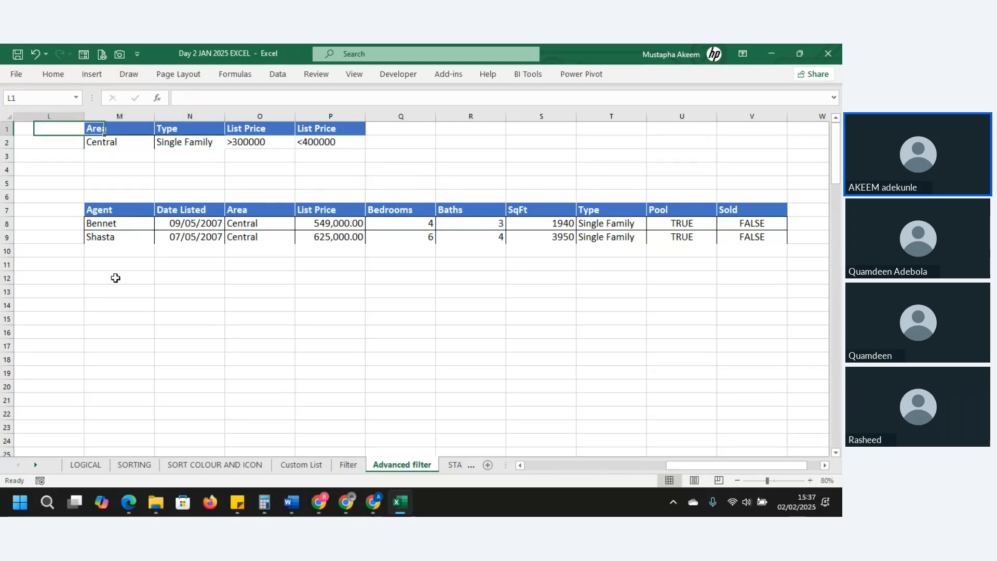
{"action": "key", "text": "Left"}
{"action": "key", "text": "Left"}
{"action": "key", "text": "Left"}
{"action": "key", "text": "Left"}
{"action": "key", "text": "Left"}
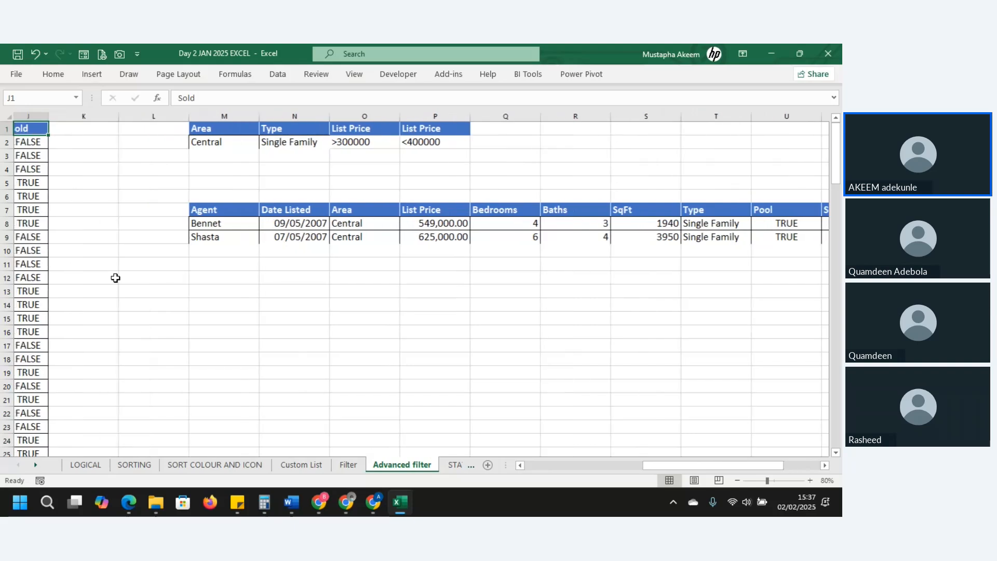
{"action": "key", "text": "Left"}
{"action": "key", "text": "Left"}
{"action": "key", "text": "Left"}
{"action": "key", "text": "Left"}
{"action": "key", "text": "Left"}
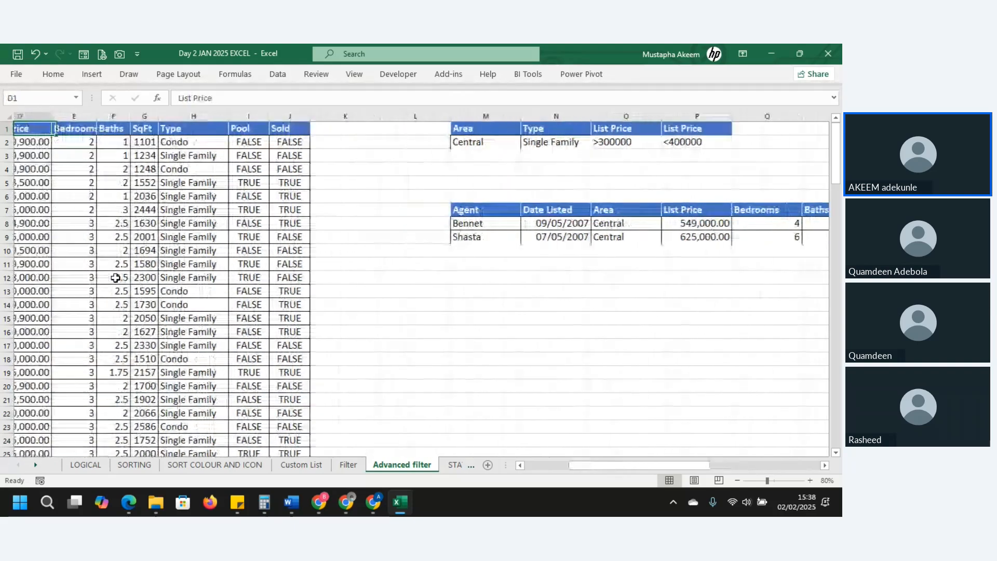
{"action": "key", "text": "Left"}
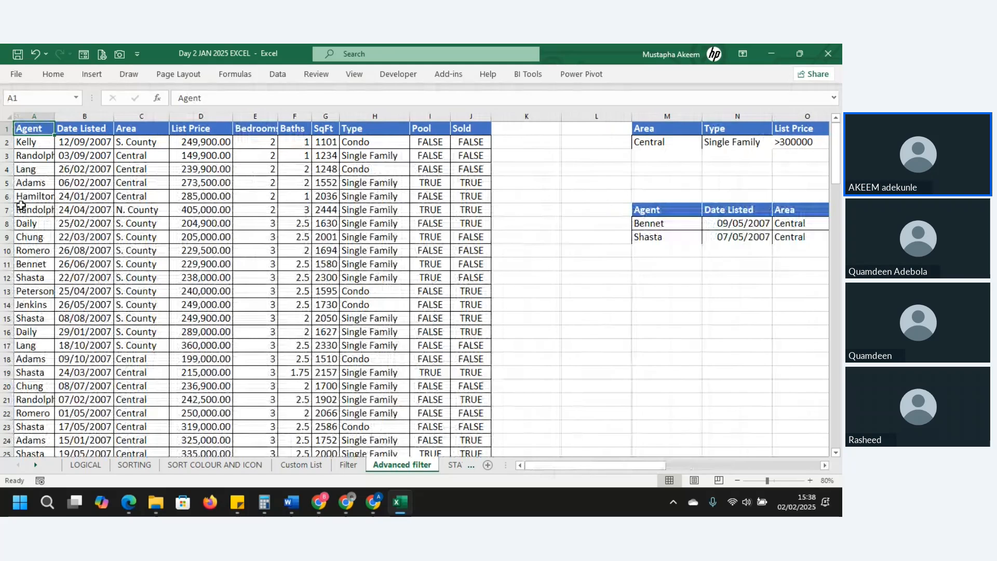
{"action": "left_click", "coordinate": [201, 169]}
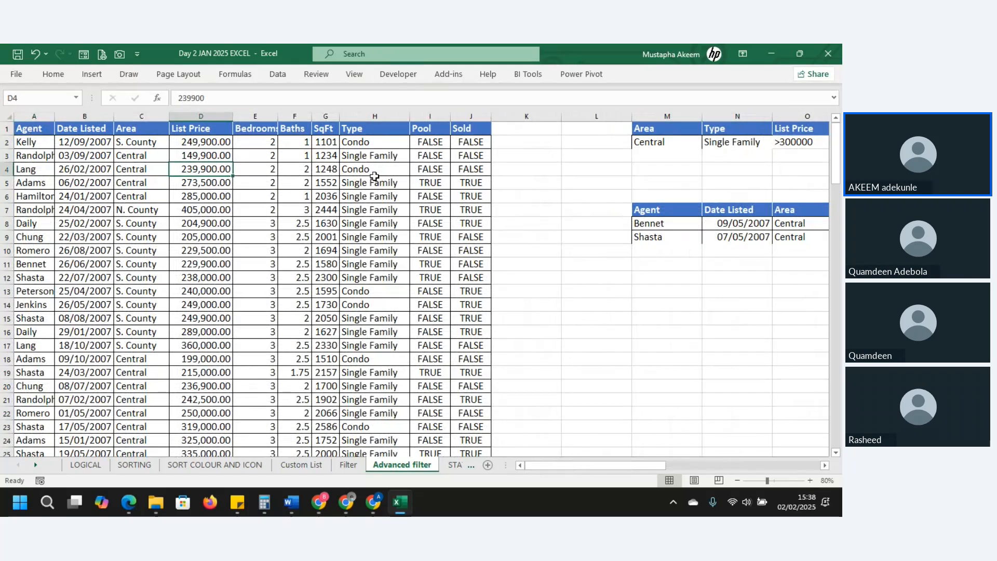
{"action": "left_click", "coordinate": [50, 184]}
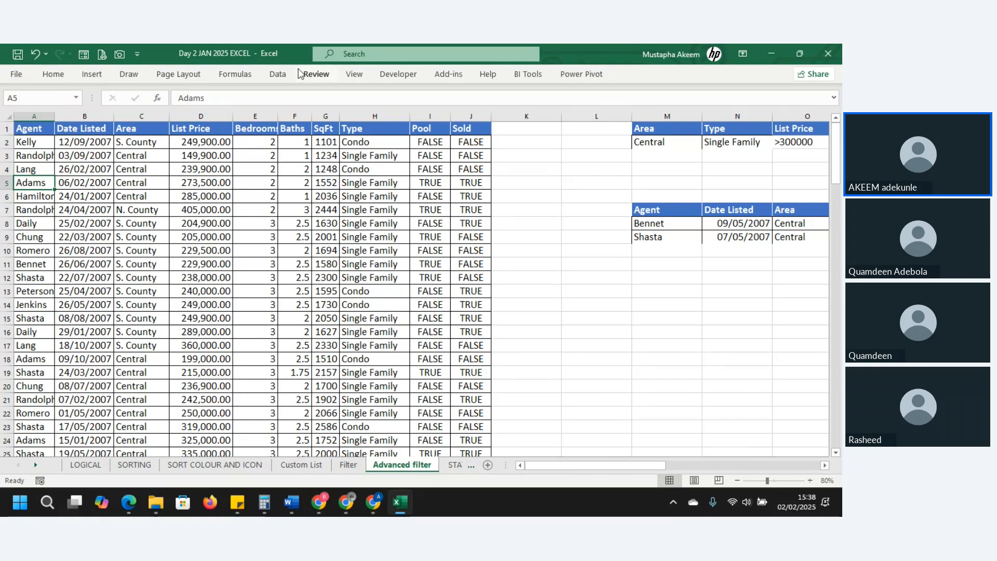
{"action": "left_click", "coordinate": [278, 74]}
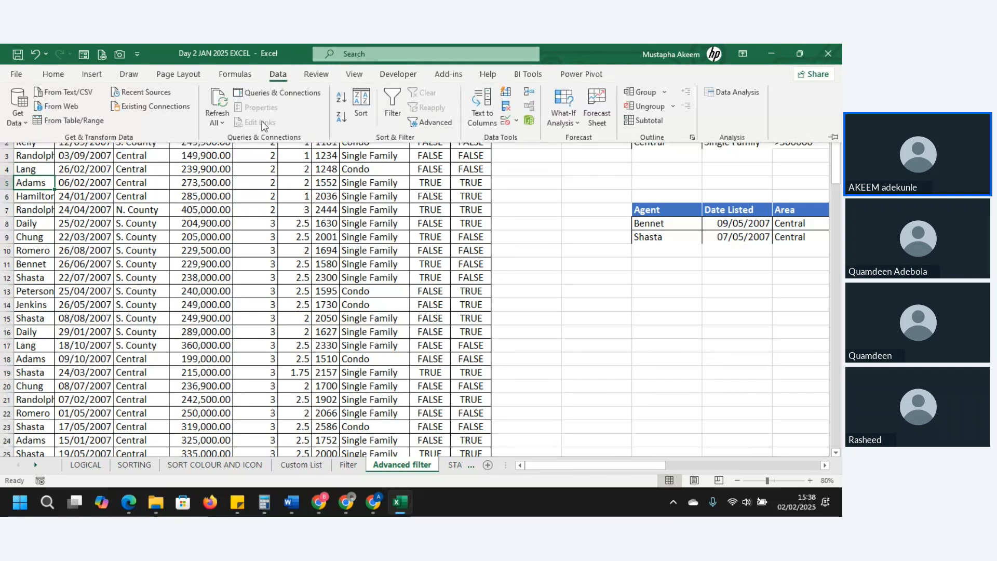
{"action": "left_click", "coordinate": [432, 122]}
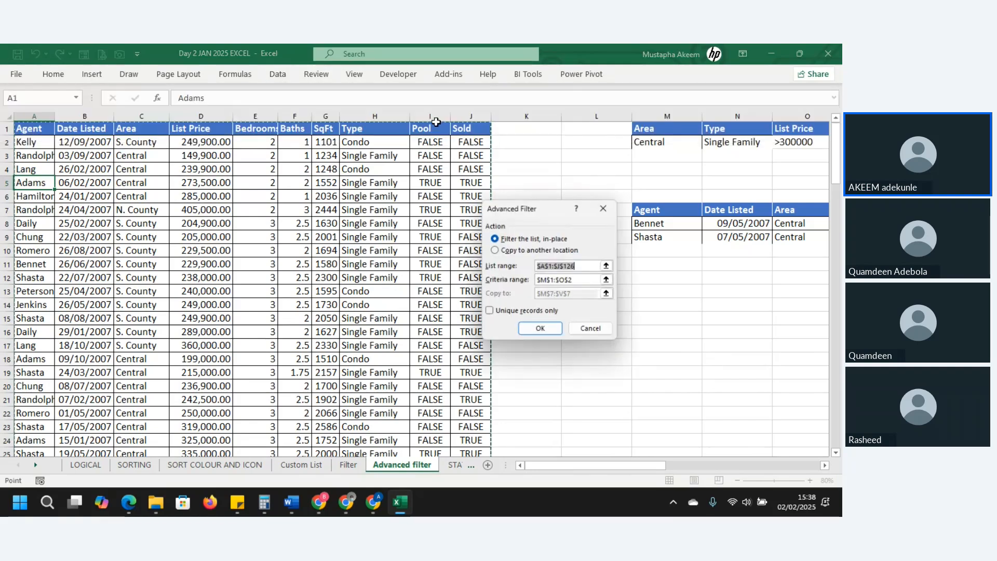
{"action": "left_click", "coordinate": [508, 251]}
{"action": "left_click", "coordinate": [490, 313]}
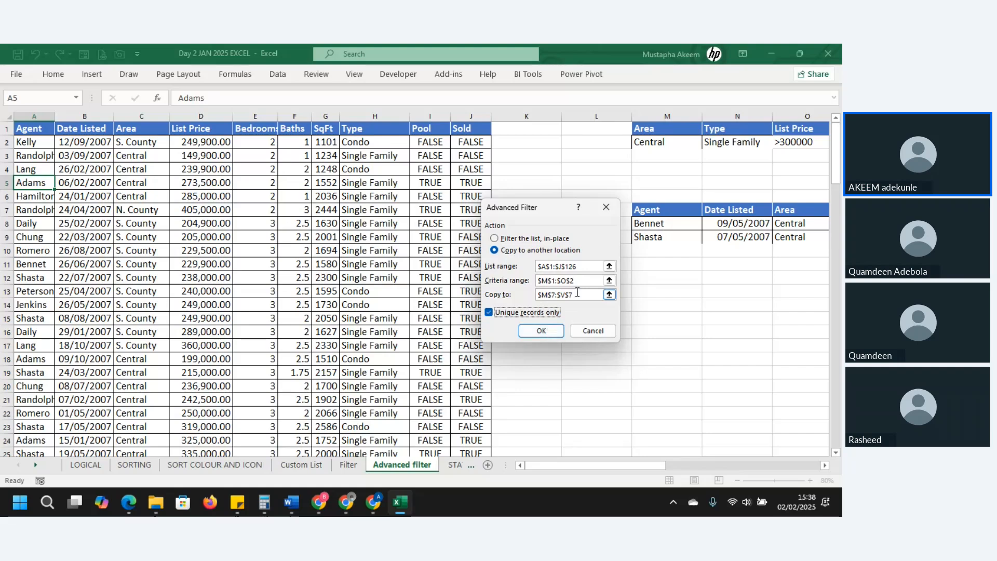
Replace the copy destination with cell M14 and run the Advanced Filter.
{"action": "left_click_drag", "start_coordinate": [580, 295], "coordinate": [503, 301]}
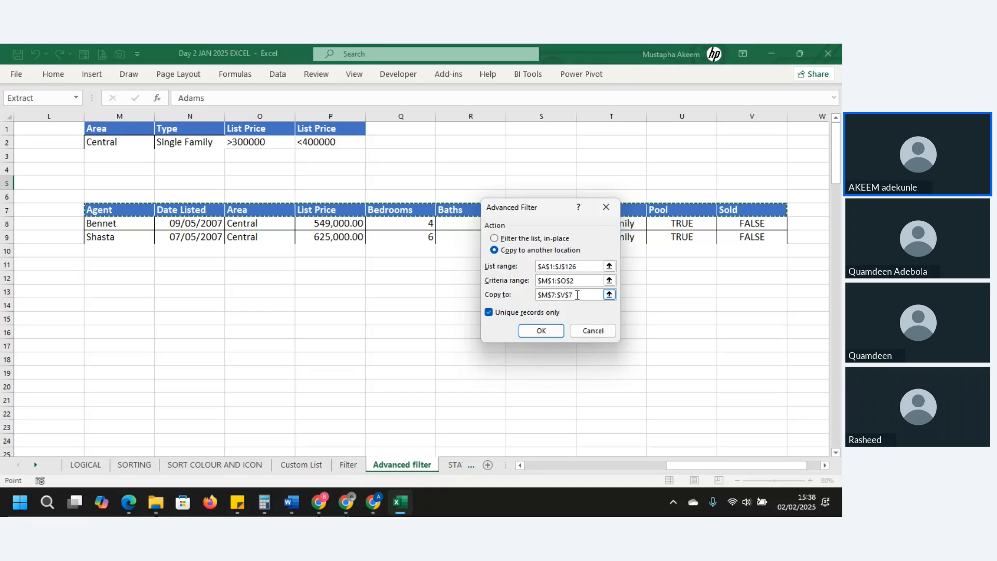
{"action": "left_click_drag", "start_coordinate": [584, 296], "coordinate": [525, 296]}
{"action": "key", "text": "BackSpace"}
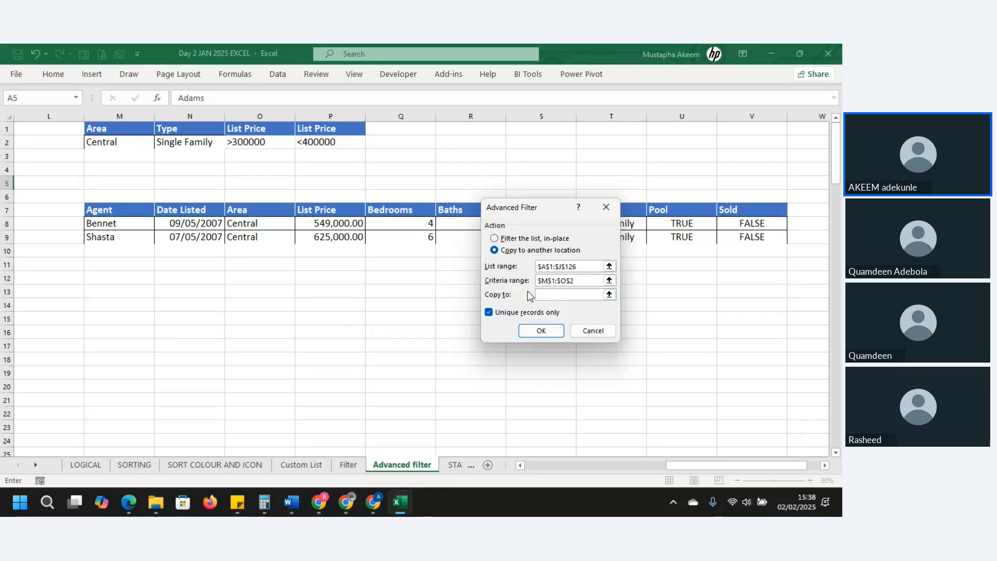
{"action": "left_click", "coordinate": [109, 303]}
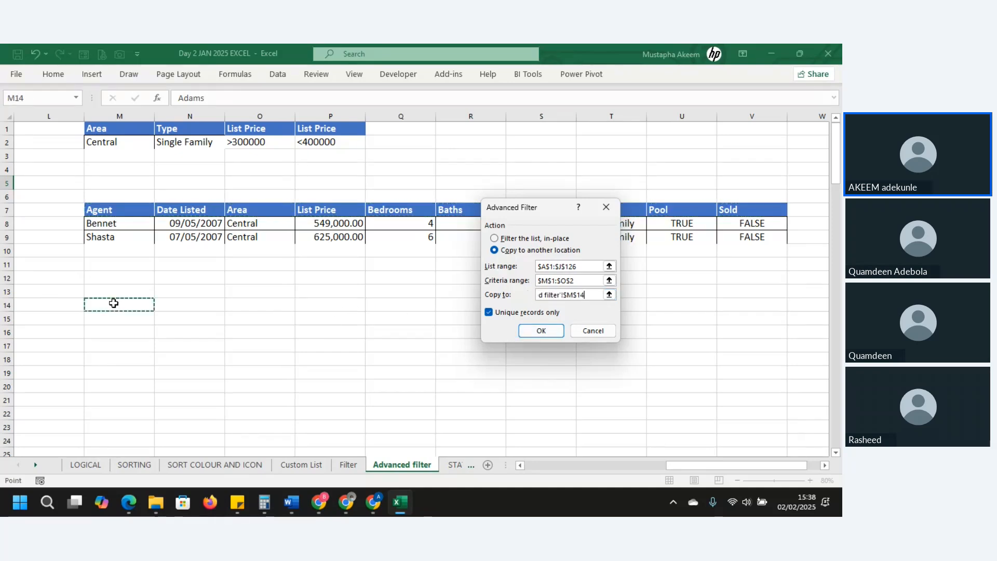
{"action": "left_click", "coordinate": [537, 332]}
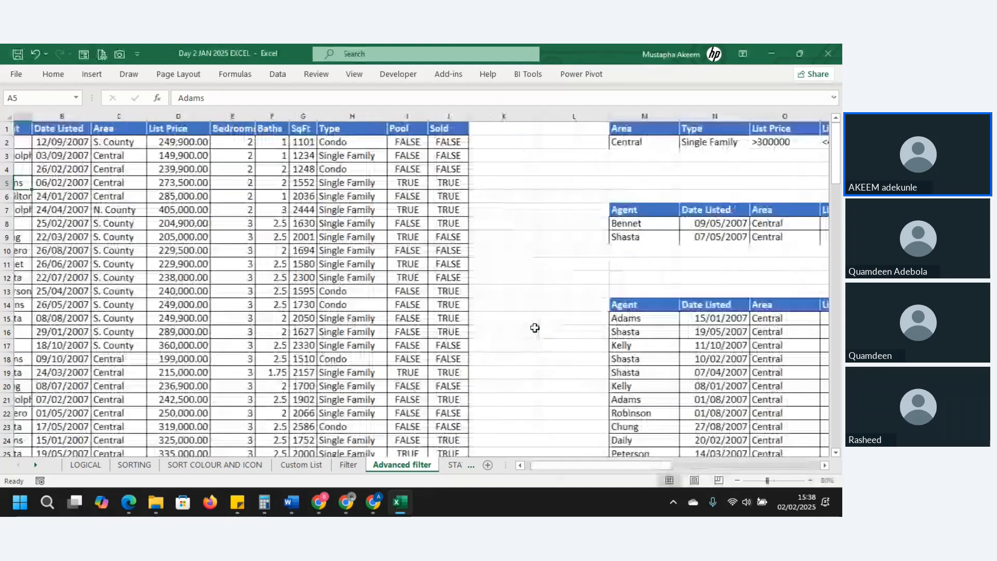
Look through the extracted property rows under the header row at M14, down to the end of the list.
{"action": "left_click", "coordinate": [674, 318]}
{"action": "key", "text": "Down"}
{"action": "key", "text": "Down"}
{"action": "key", "text": "Down"}
{"action": "key", "text": "Down"}
{"action": "key", "text": "Down"}
{"action": "key", "text": "Down"}
{"action": "key", "text": "Down"}
{"action": "key", "text": "Down"}
{"action": "key", "text": "Down"}
{"action": "key", "text": "Down"}
{"action": "key", "text": "Down"}
{"action": "key", "text": "Down"}
{"action": "key", "text": "Down"}
{"action": "key", "text": "Down"}
{"action": "key", "text": "Down"}
{"action": "key", "text": "Down"}
{"action": "key", "text": "Down"}
{"action": "key", "text": "Down"}
{"action": "key", "text": "Down"}
{"action": "key", "text": "Down"}
{"action": "key", "text": "Down"}
{"action": "key", "text": "Down"}
{"action": "key", "text": "Down"}
{"action": "key", "text": "Down"}
{"action": "key", "text": "Down"}
{"action": "key", "text": "Down"}
{"action": "key", "text": "Down"}
{"action": "key", "text": "Down"}
{"action": "key", "text": "Down"}
{"action": "key", "text": "Up"}
{"action": "key", "text": "Up"}
{"action": "key", "text": "Up"}
{"action": "key", "text": "Up"}
{"action": "key", "text": "Up"}
{"action": "key", "text": "Up"}
{"action": "key", "text": "Up"}
{"action": "key", "text": "Up"}
{"action": "key", "text": "Up"}
{"action": "key", "text": "Up"}
{"action": "key", "text": "Up"}
{"action": "key", "text": "Up"}
{"action": "key", "text": "Up"}
{"action": "key", "text": "Up"}
{"action": "key", "text": "Up"}
{"action": "key", "text": "Up"}
{"action": "key", "text": "Up"}
{"action": "key", "text": "Up"}
{"action": "key", "text": "Up"}
{"action": "key", "text": "Up"}
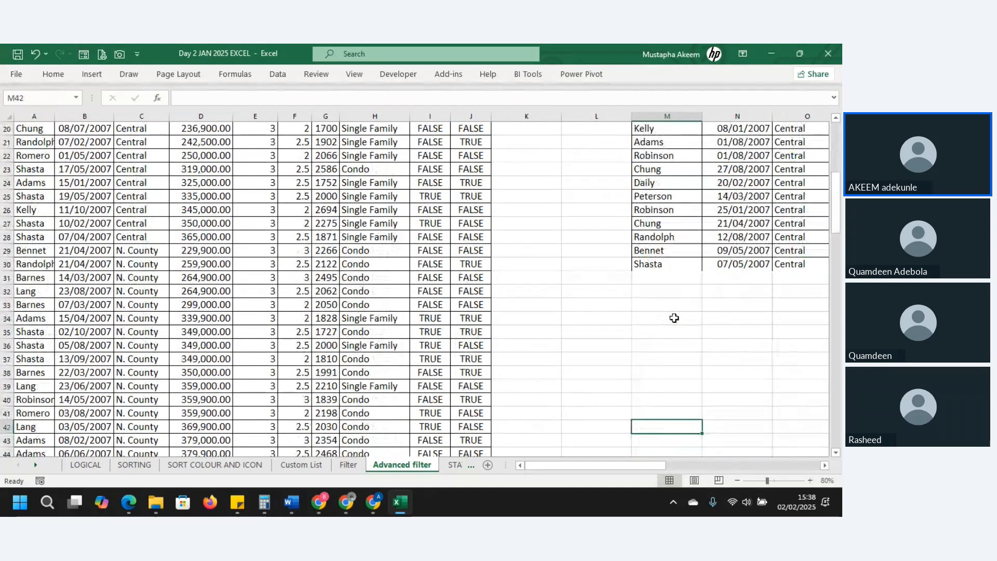
{"action": "key", "text": "Down"}
{"action": "key", "text": "Down"}
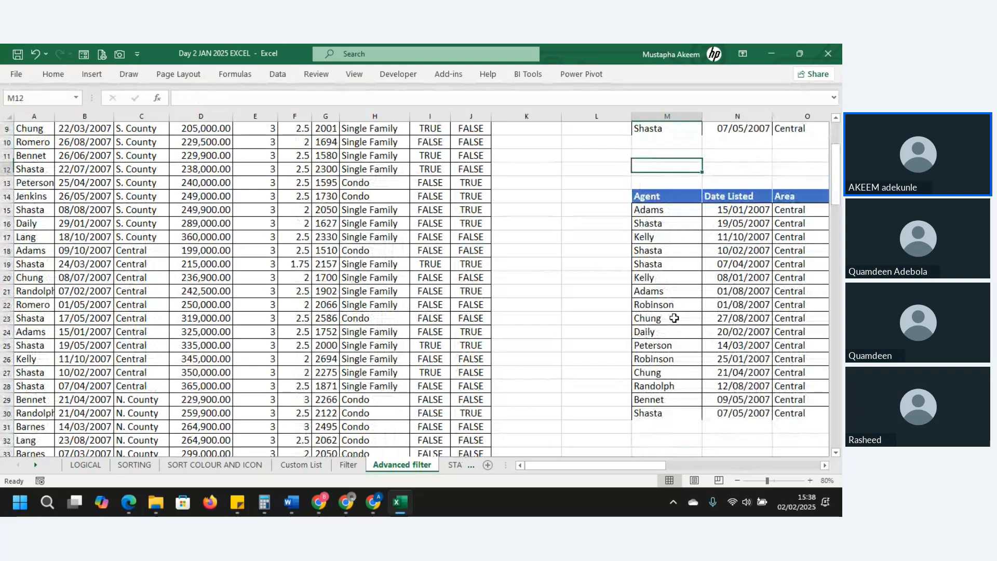
{"action": "key", "text": "Down"}
{"action": "key", "text": "Down"}
{"action": "key", "text": "Down"}
Check the Agent, Area and List Price values of the extracted rows in M15:P30.
{"action": "key", "text": "Right"}
{"action": "key", "text": "Right"}
{"action": "key", "text": "Right"}
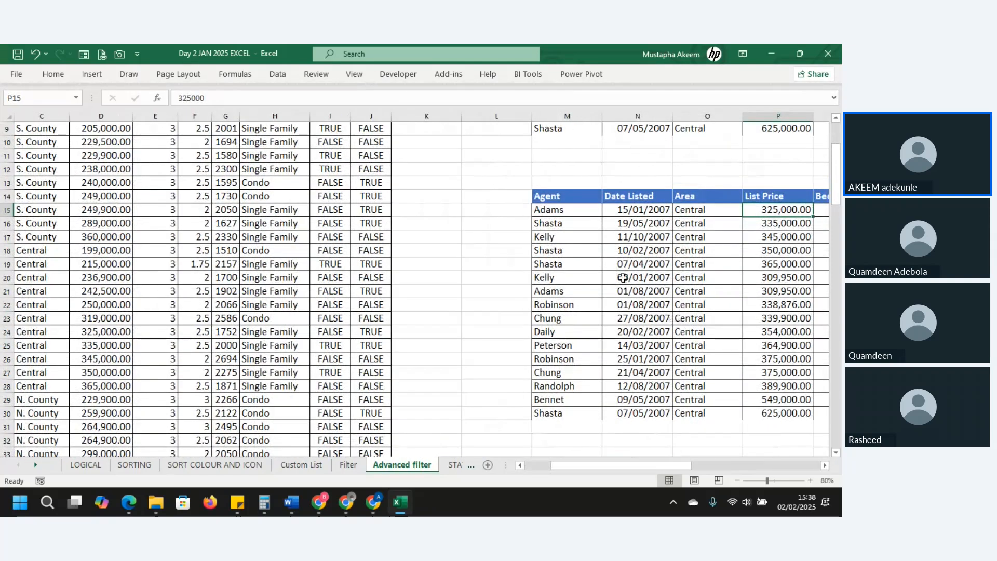
{"action": "left_click", "coordinate": [719, 210]}
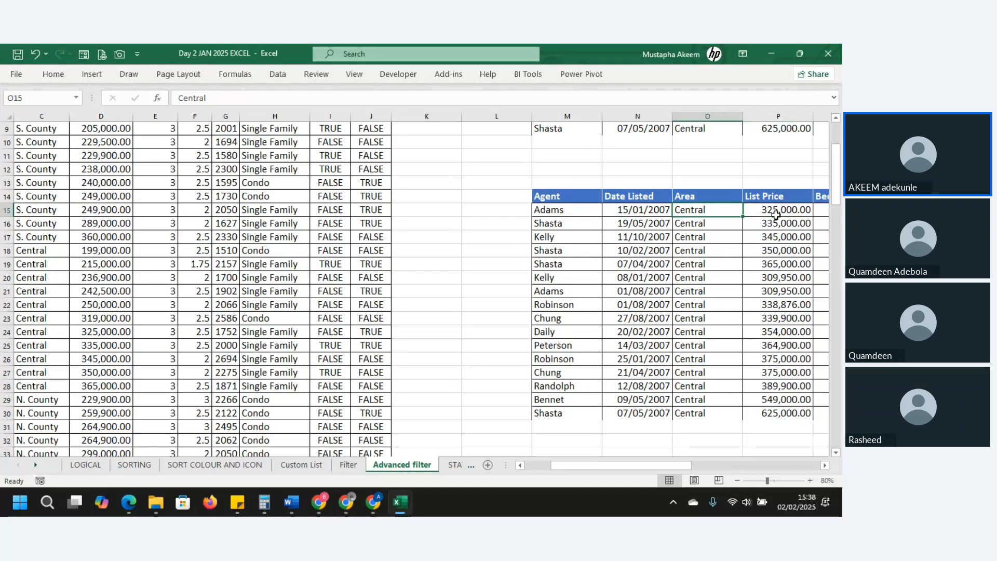
{"action": "left_click", "coordinate": [569, 224]}
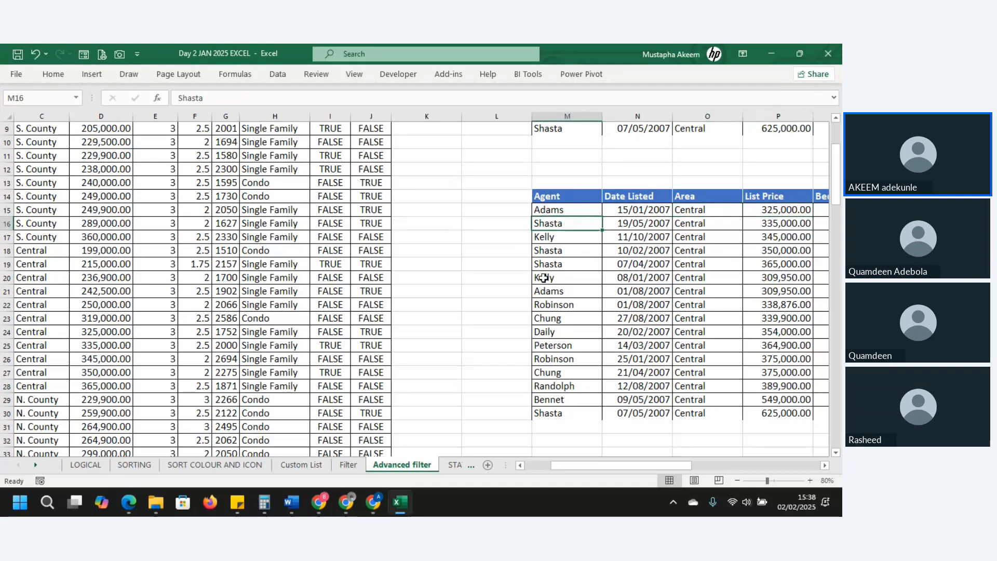
{"action": "left_click", "coordinate": [557, 289]}
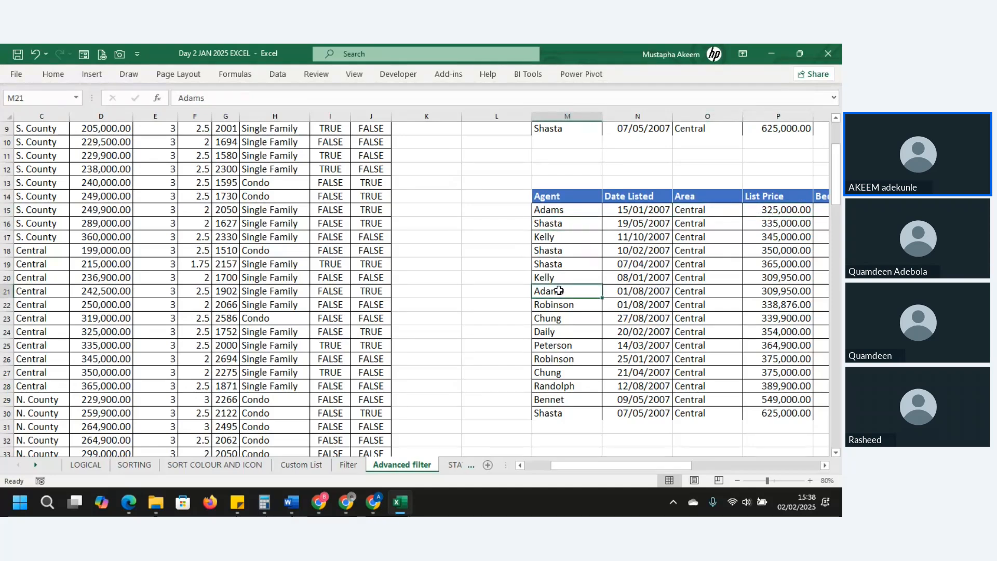
{"action": "left_click", "coordinate": [719, 211]}
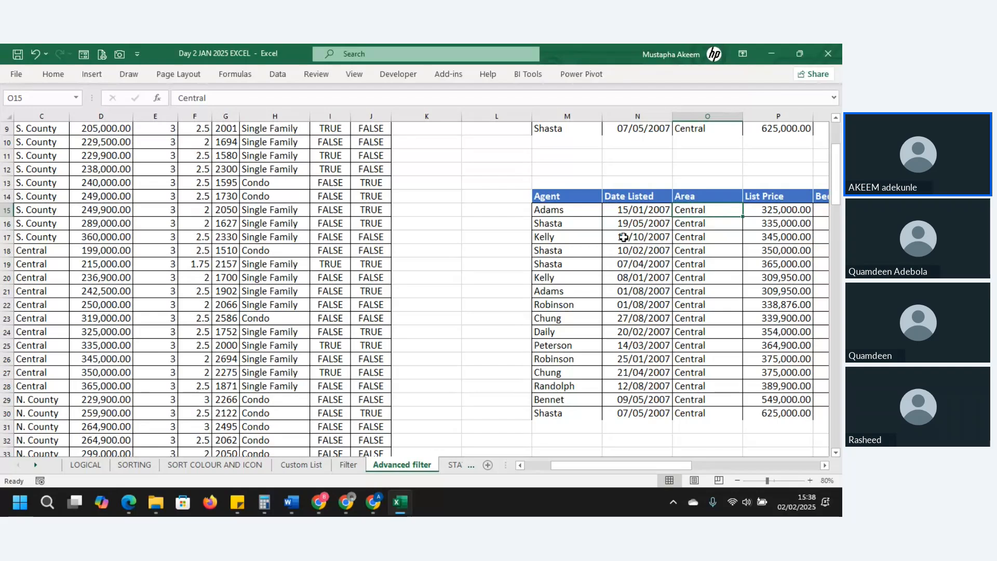
{"action": "left_click", "coordinate": [574, 216]}
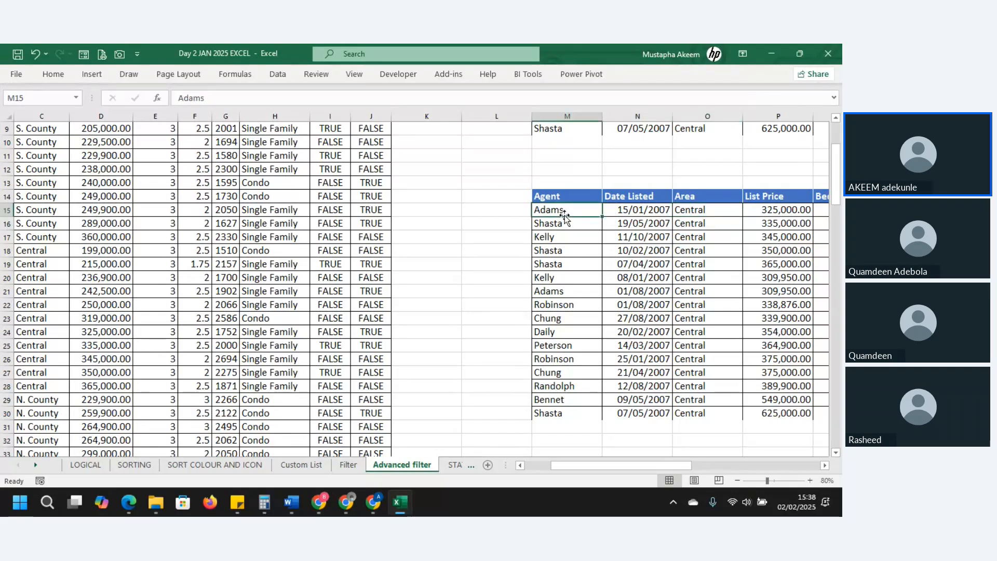
{"action": "left_click", "coordinate": [564, 240]}
{"action": "double_click", "coordinate": [563, 243]}
{"action": "left_click", "coordinate": [564, 243]}
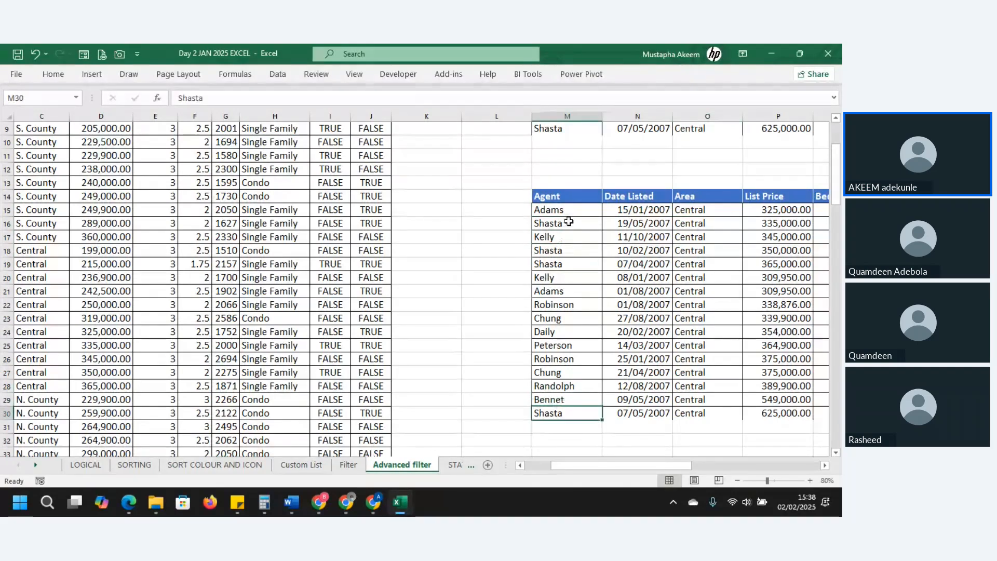
Go back to the criteria block M1:P2 and compare its conditions with the extracted rows.
{"action": "key", "text": "Up"}
{"action": "key", "text": "Up"}
{"action": "key", "text": "Up"}
{"action": "key", "text": "Up"}
{"action": "key", "text": "Up"}
{"action": "key", "text": "Up"}
{"action": "key", "text": "Up"}
{"action": "key", "text": "Up"}
{"action": "key", "text": "Up"}
{"action": "key", "text": "Up"}
{"action": "key", "text": "Up"}
{"action": "key", "text": "Up"}
{"action": "key", "text": "Up"}
{"action": "key", "text": "Up"}
{"action": "key", "text": "Up"}
{"action": "key", "text": "Up"}
{"action": "key", "text": "Up"}
{"action": "key", "text": "Up"}
{"action": "key", "text": "Up"}
{"action": "key", "text": "Up"}
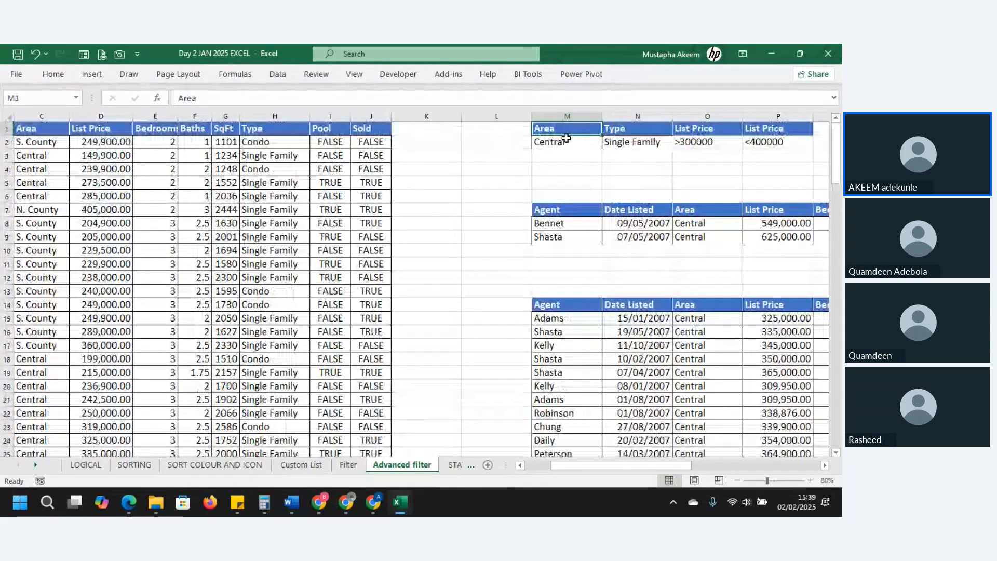
{"action": "key", "text": "Down"}
{"action": "key", "text": "Down"}
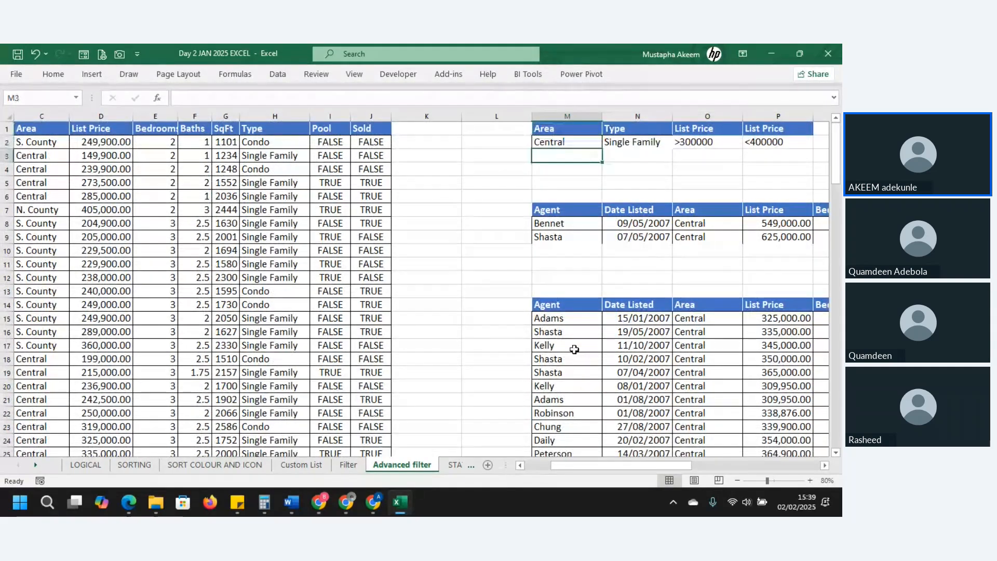
Compare the criteria in M1:O2 with the extracted rows and look across row 17 to the Sold column.
{"action": "left_click", "coordinate": [567, 318]}
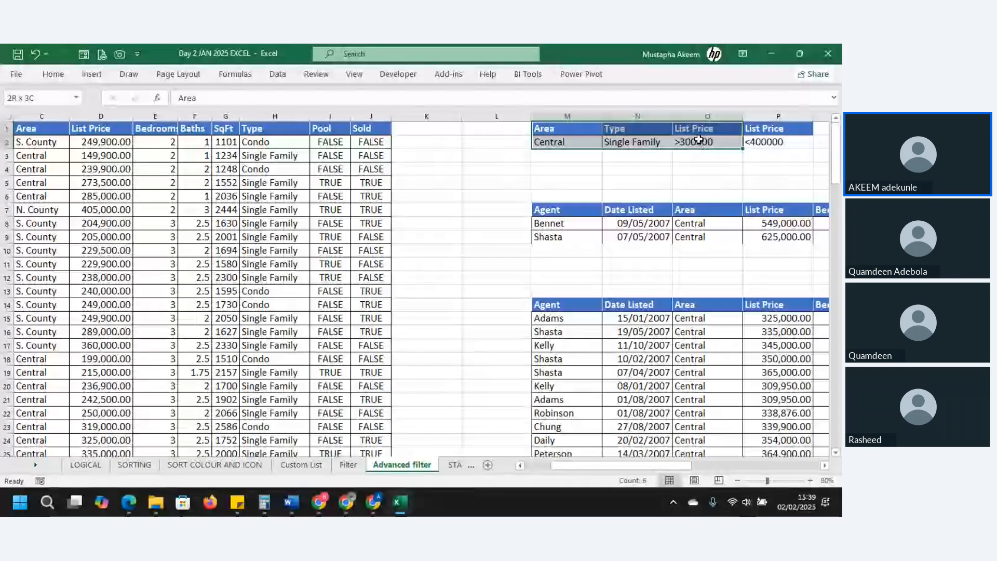
{"action": "left_click_drag", "start_coordinate": [699, 140], "coordinate": [702, 140]}
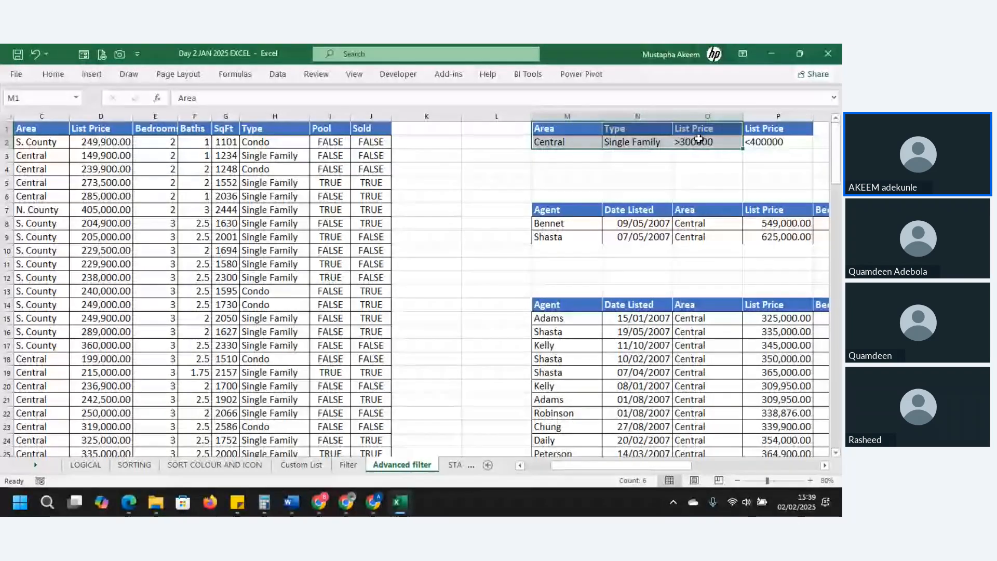
{"action": "left_click", "coordinate": [766, 346]}
{"action": "key", "text": "Right"}
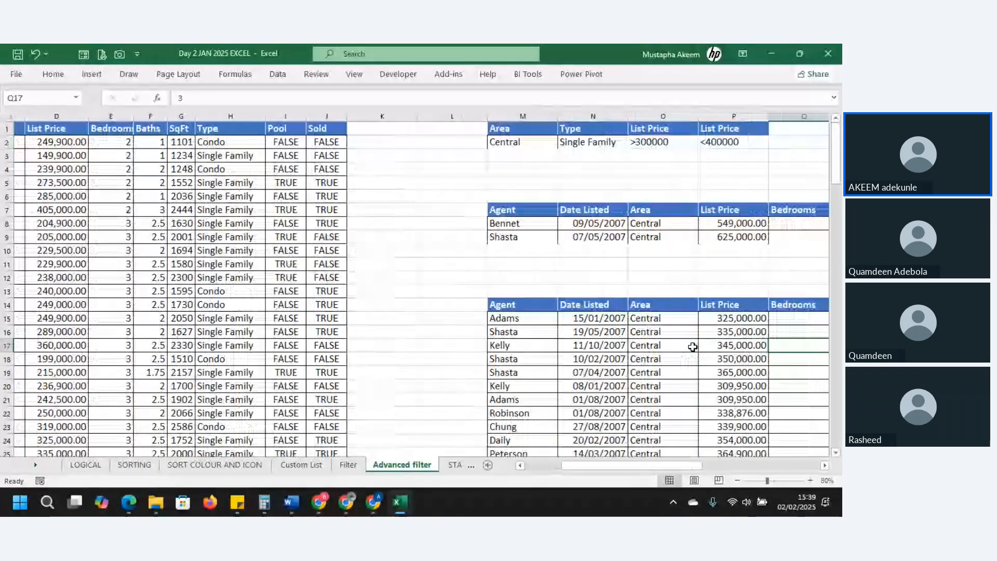
{"action": "key", "text": "Right"}
{"action": "key", "text": "Right"}
{"action": "key", "text": "Right"}
{"action": "key", "text": "Right"}
{"action": "key", "text": "Right"}
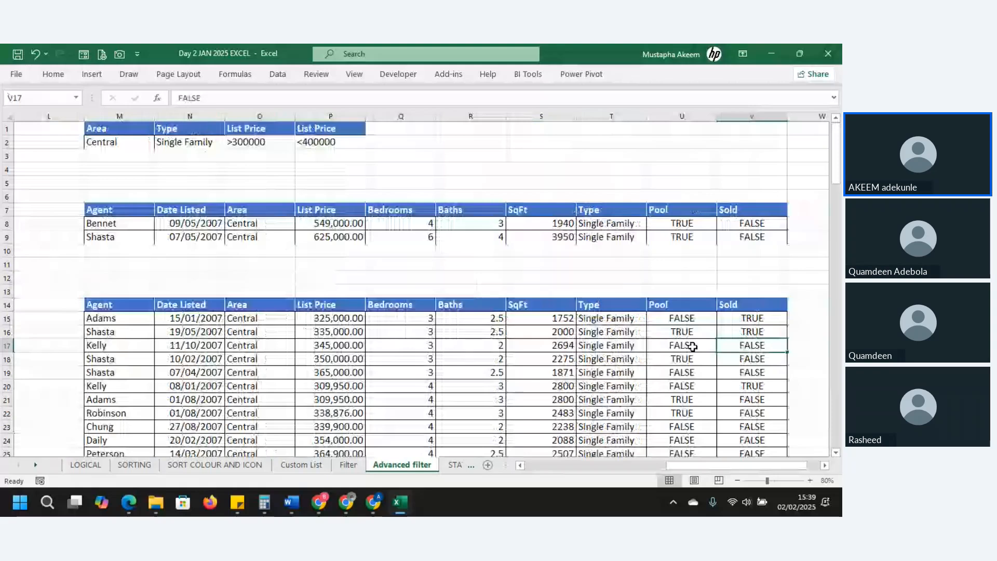
Return along row 17 and check the extracted header at M14 against the criteria heading in M1.
{"action": "key", "text": "Left"}
{"action": "key", "text": "Left"}
{"action": "key", "text": "Left"}
{"action": "key", "text": "Left"}
{"action": "key", "text": "Left"}
{"action": "key", "text": "Left"}
{"action": "key", "text": "Left"}
{"action": "key", "text": "Left"}
{"action": "key", "text": "Left"}
{"action": "key", "text": "Left"}
{"action": "key", "text": "Left"}
{"action": "key", "text": "Left"}
{"action": "key", "text": "Left"}
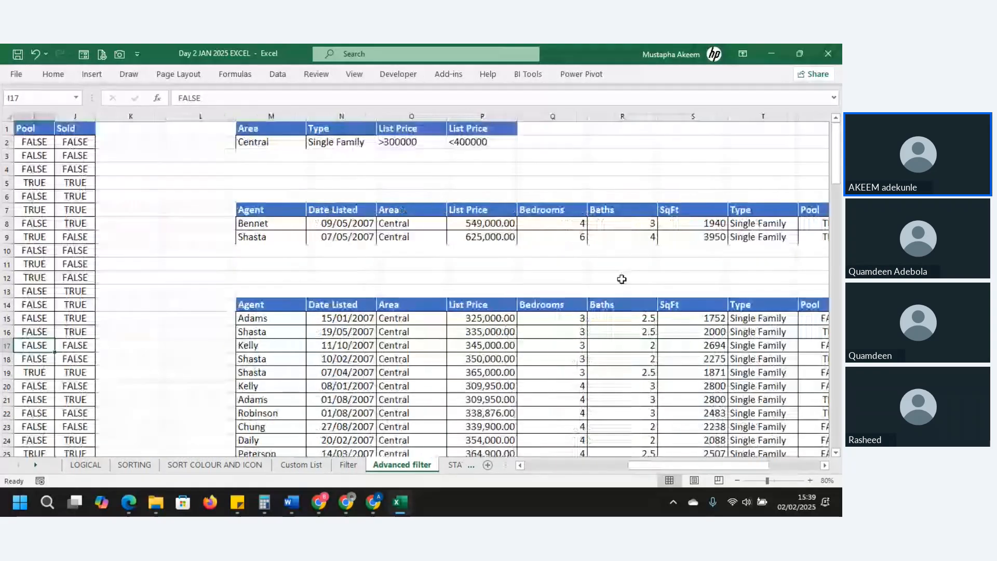
{"action": "left_click", "coordinate": [136, 318]}
{"action": "left_click", "coordinate": [255, 304]}
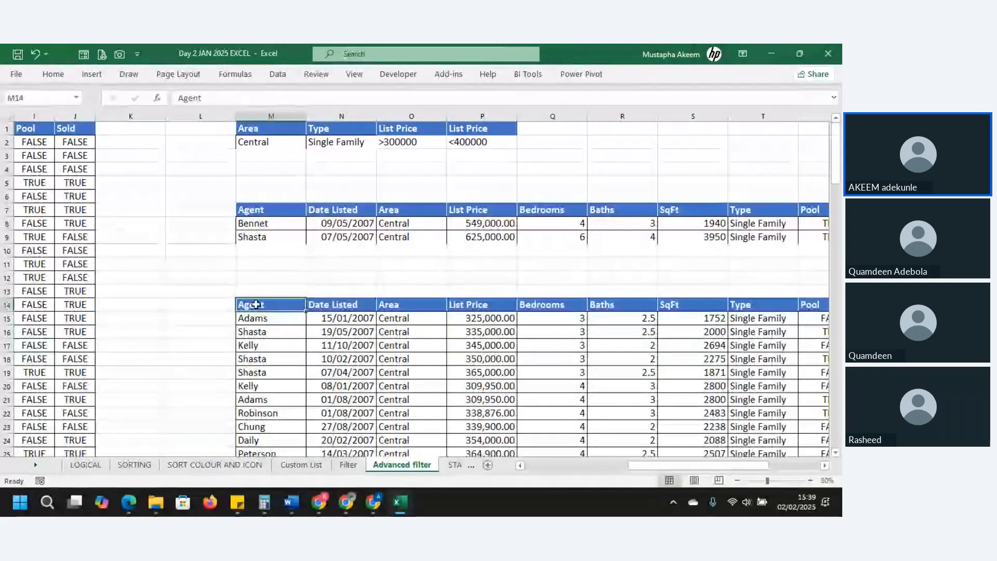
{"action": "left_click", "coordinate": [264, 129]}
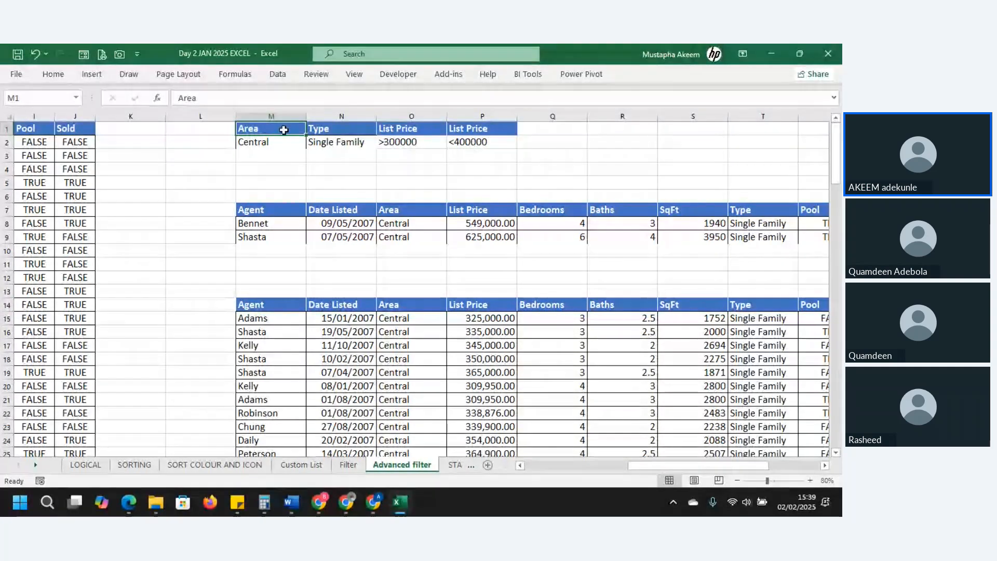
Enter the heading Agent in cell R1 as a separate criteria heading.
{"action": "left_click", "coordinate": [264, 307]}
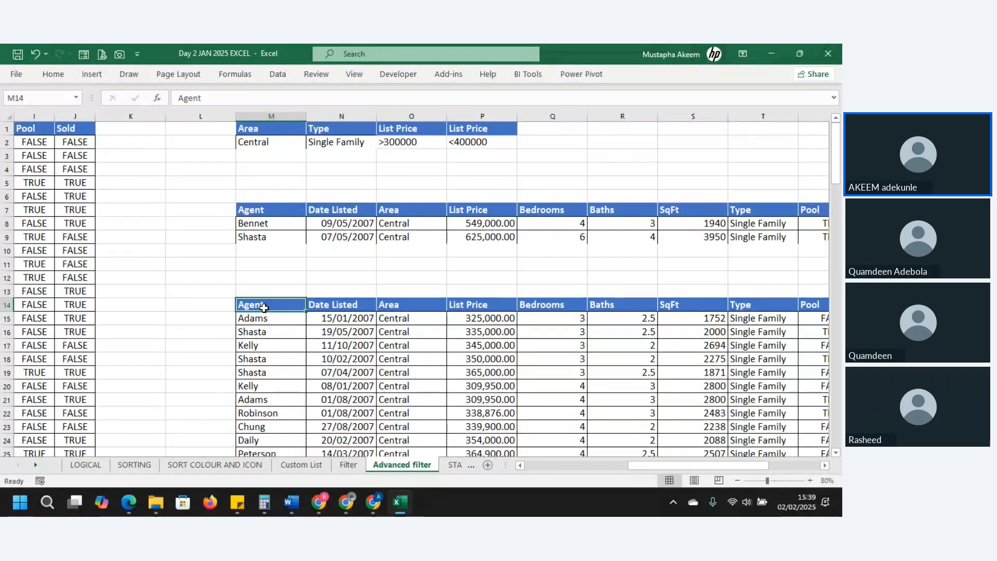
{"action": "key", "text": "ctrl+c"}
{"action": "left_click", "coordinate": [613, 130]}
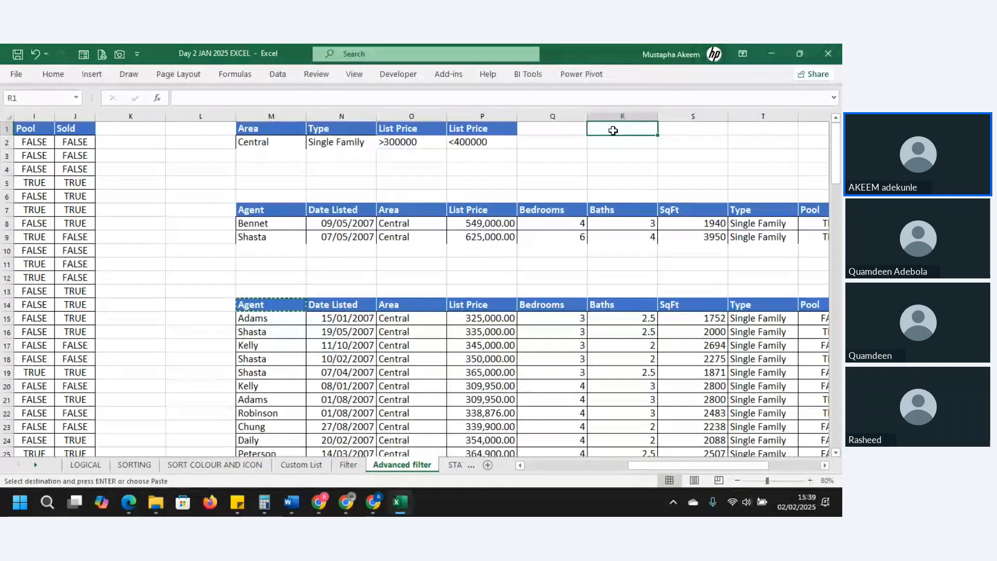
{"action": "key", "text": "ctrl+c"}
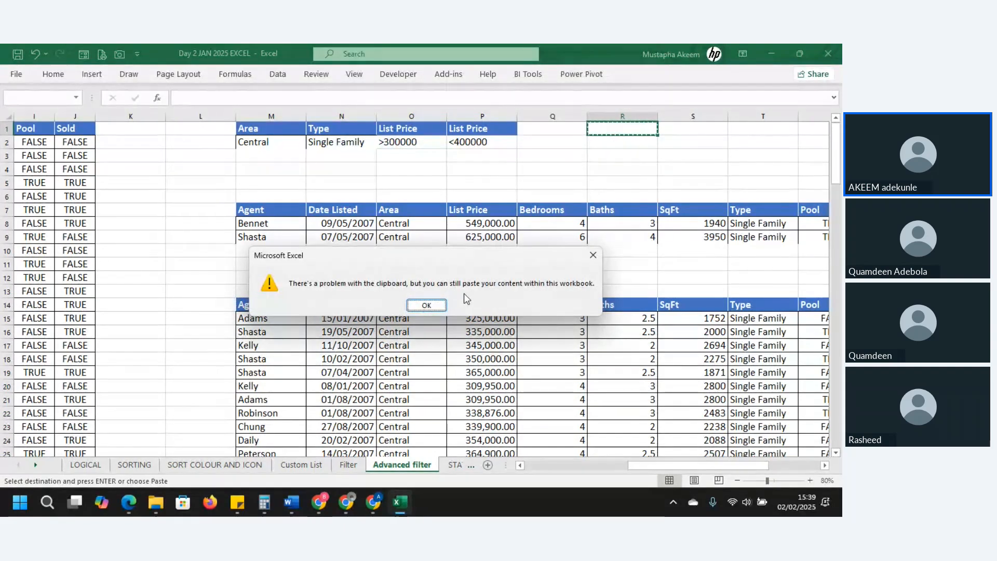
{"action": "key", "text": "Return"}
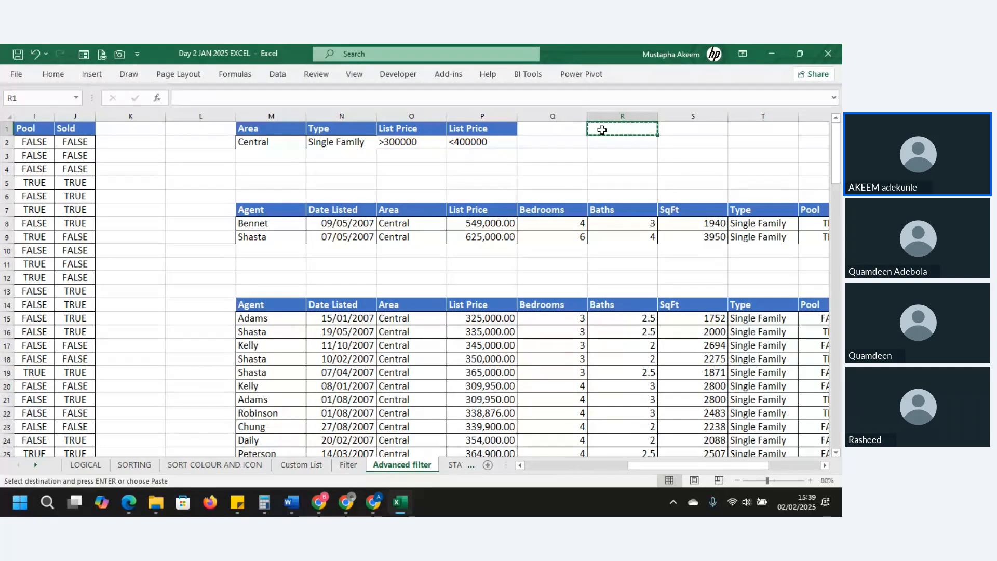
{"action": "type", "text": "Agent"}
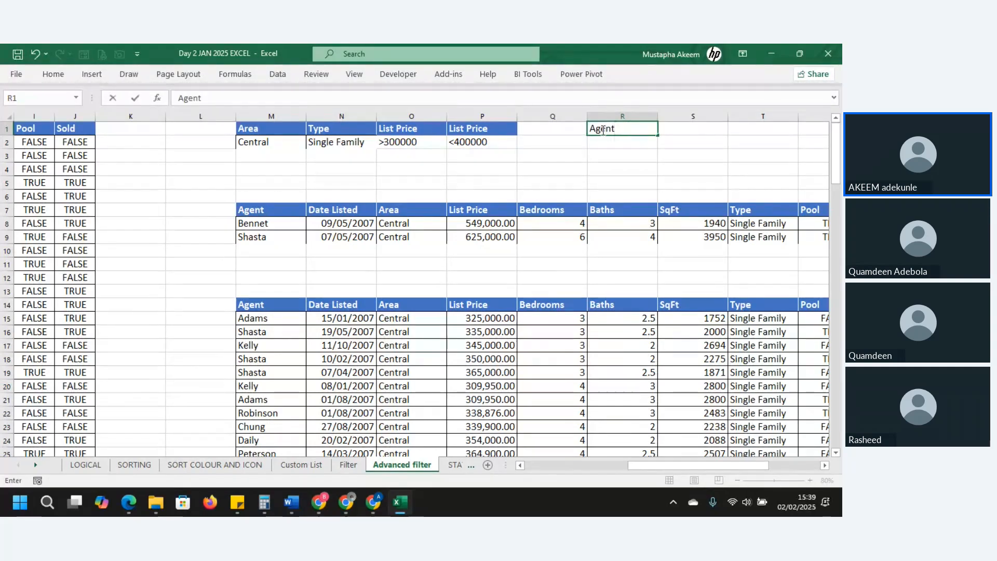
{"action": "key", "text": "Return"}
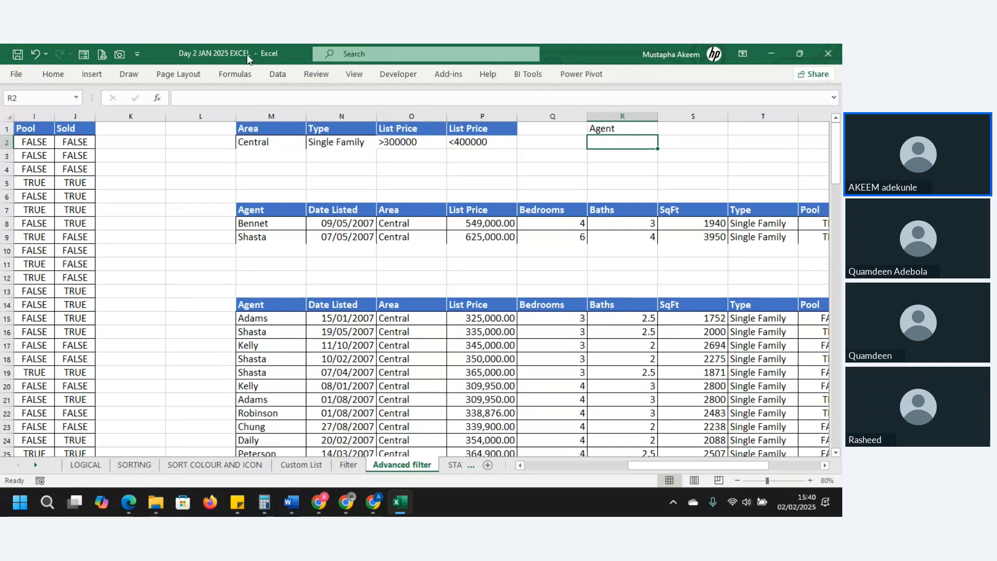
Set up an Advanced Filter of A1:J126 that copies to another location, with R1 as the criteria range.
{"action": "left_click", "coordinate": [273, 78]}
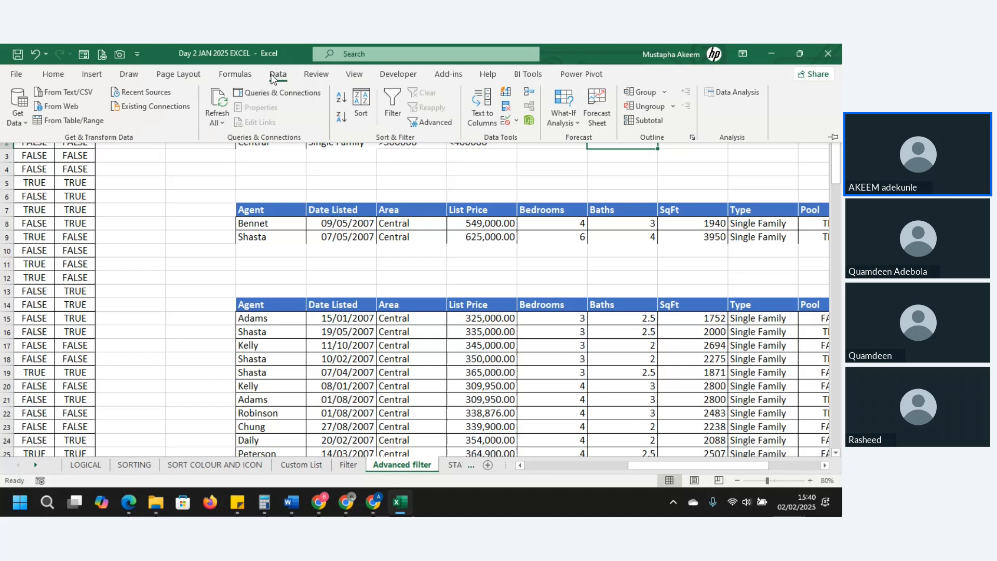
{"action": "left_click", "coordinate": [424, 122]}
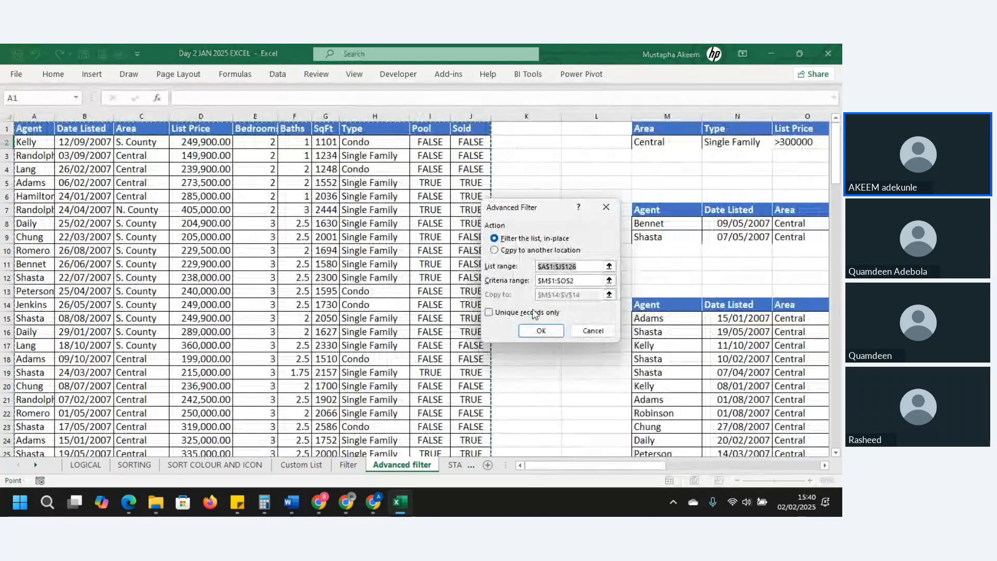
{"action": "left_click", "coordinate": [510, 252]}
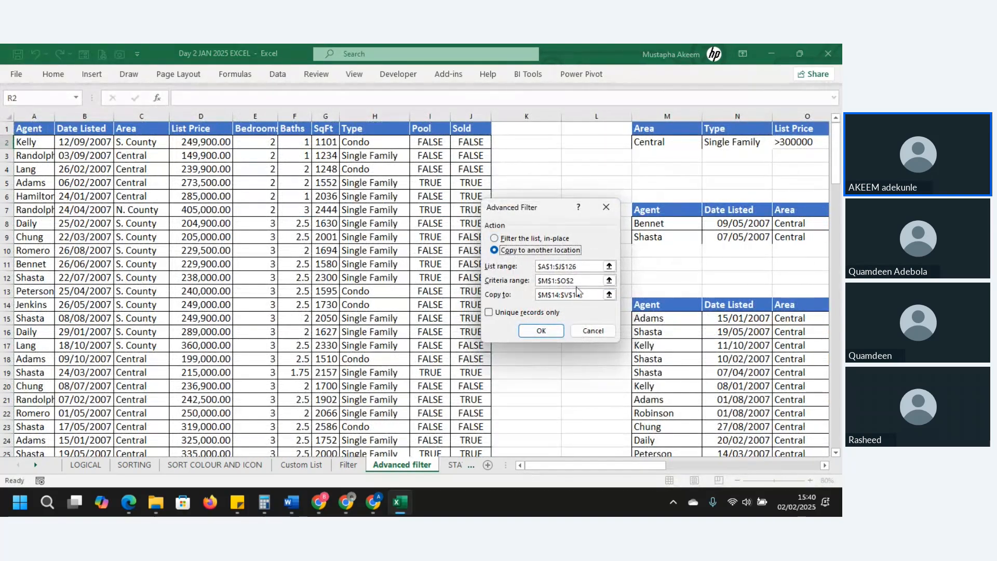
{"action": "left_click", "coordinate": [587, 267]}
{"action": "left_click", "coordinate": [579, 281]}
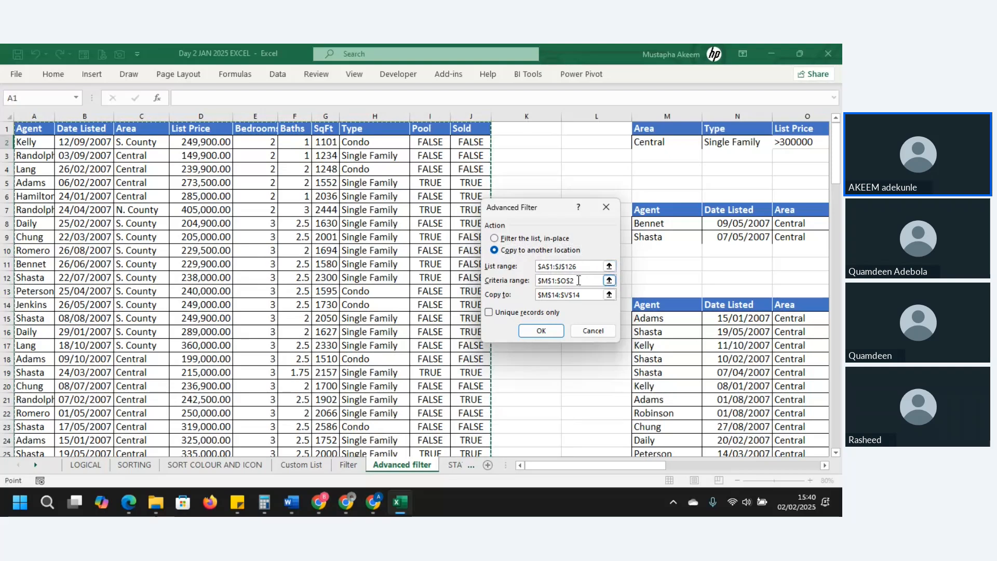
{"action": "left_click_drag", "start_coordinate": [579, 280], "coordinate": [463, 275]}
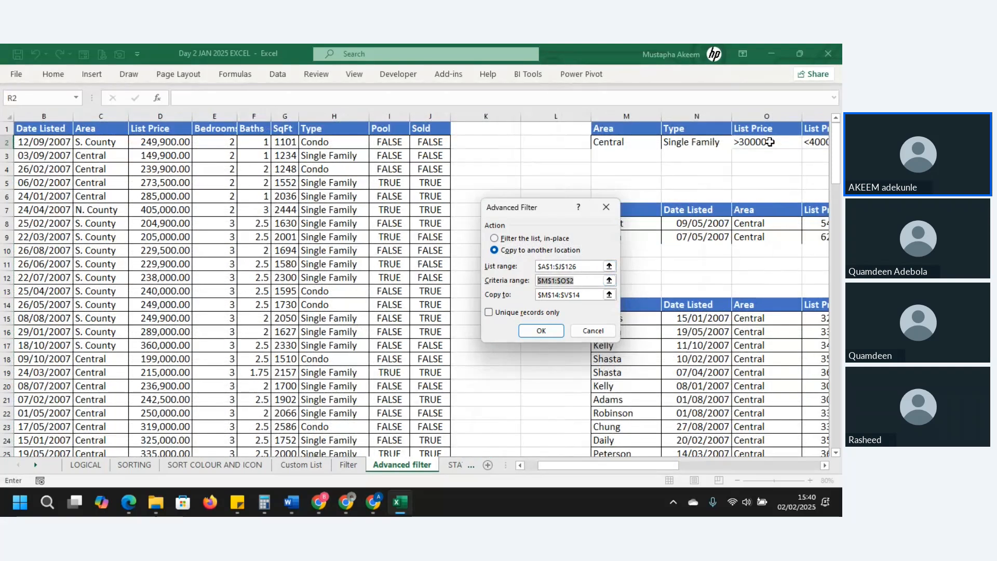
{"action": "key", "text": "BackSpace"}
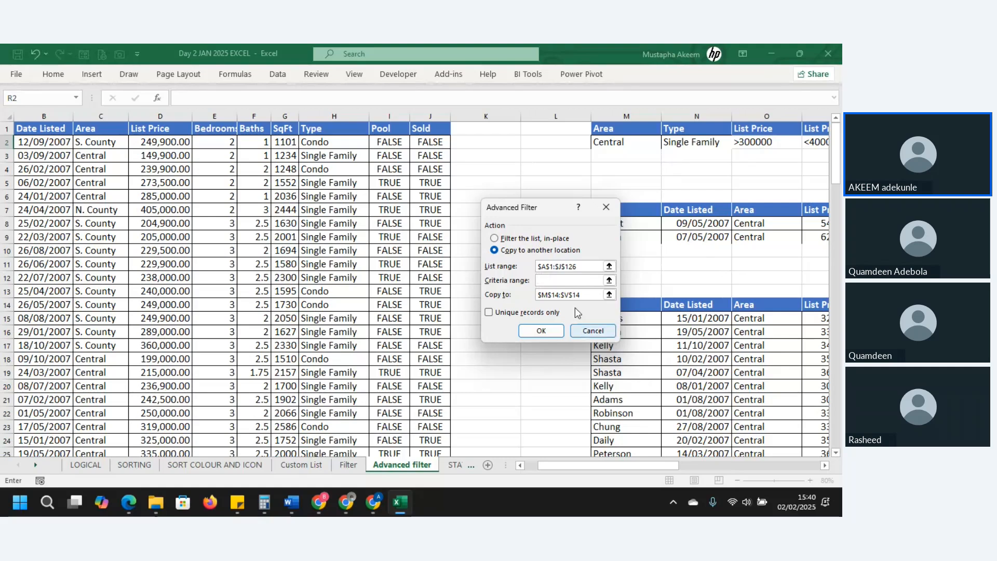
{"action": "left_click_drag", "start_coordinate": [640, 462], "coordinate": [718, 466]}
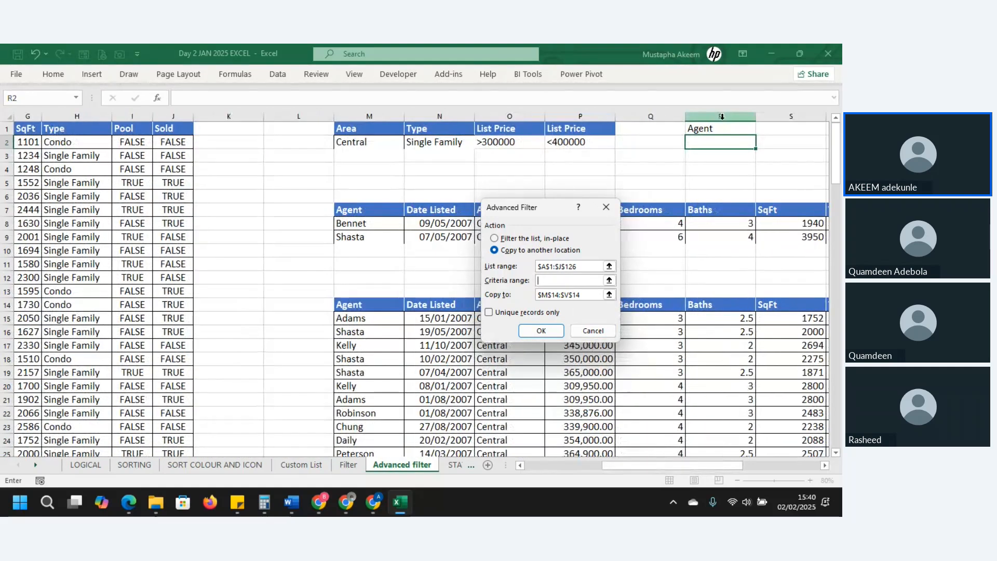
{"action": "left_click", "coordinate": [723, 127]}
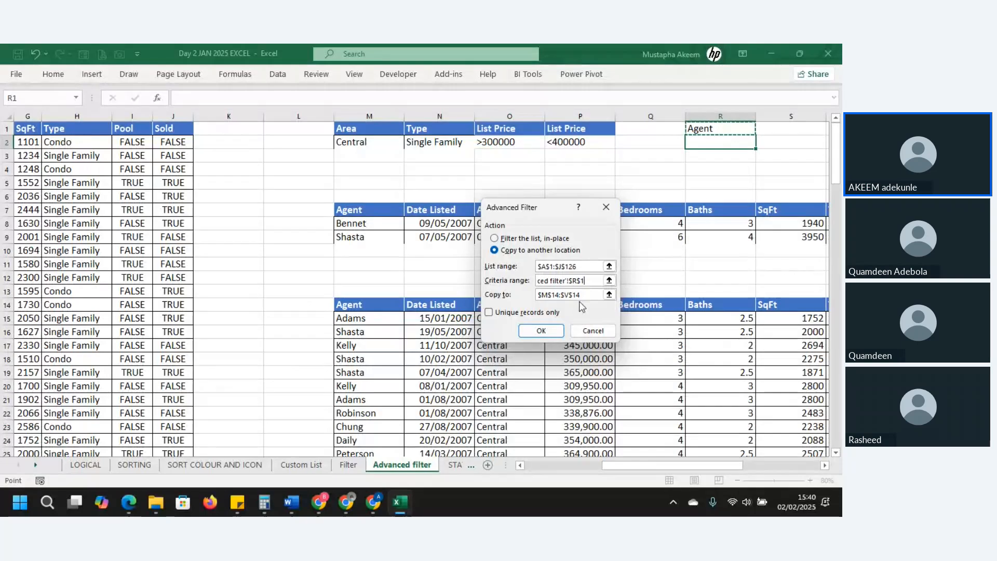
Set the copy destination to W1, restrict the output to unique records, and run the Advanced Filter.
{"action": "left_click_drag", "start_coordinate": [587, 293], "coordinate": [482, 283]}
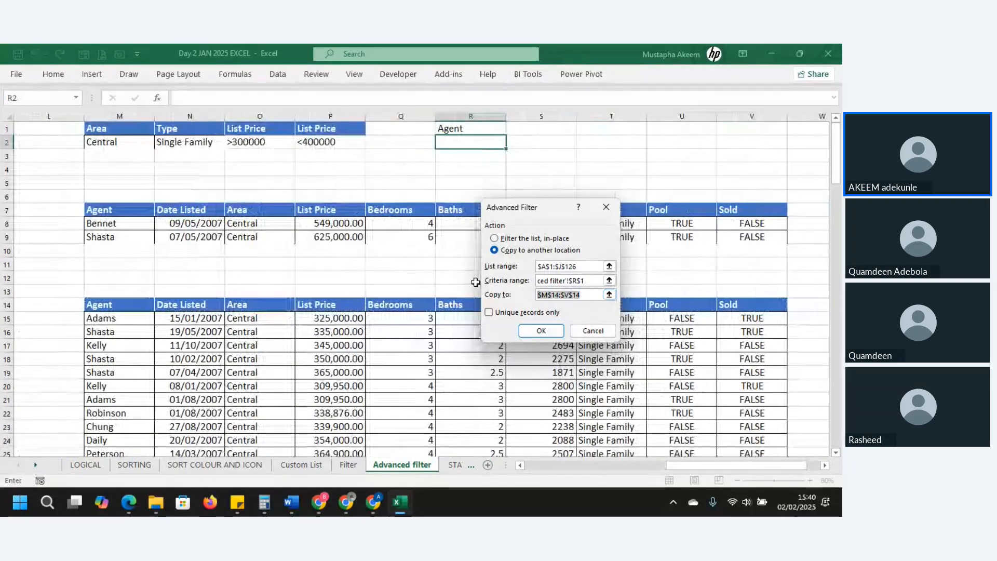
{"action": "key", "text": "BackSpace"}
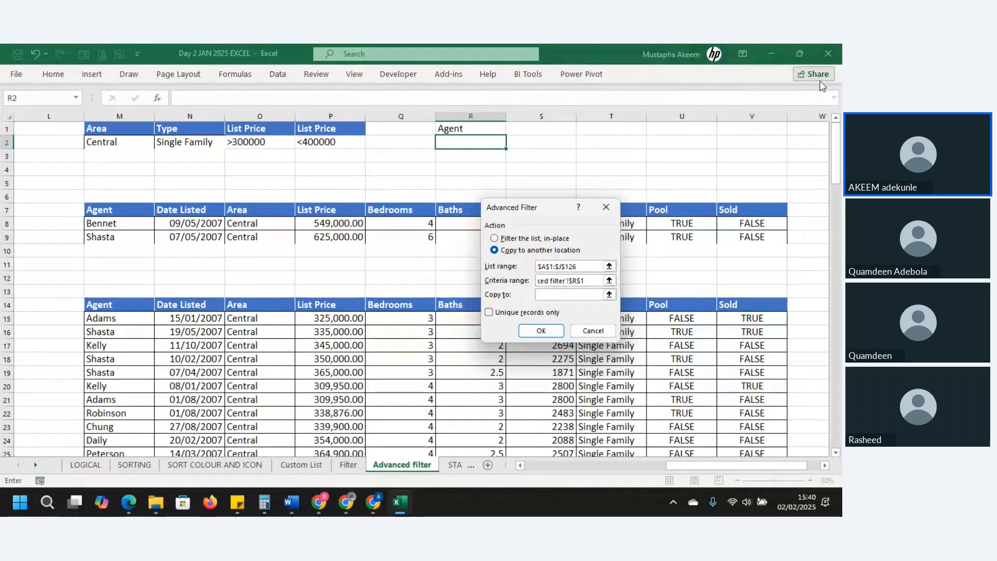
{"action": "left_click", "coordinate": [813, 129]}
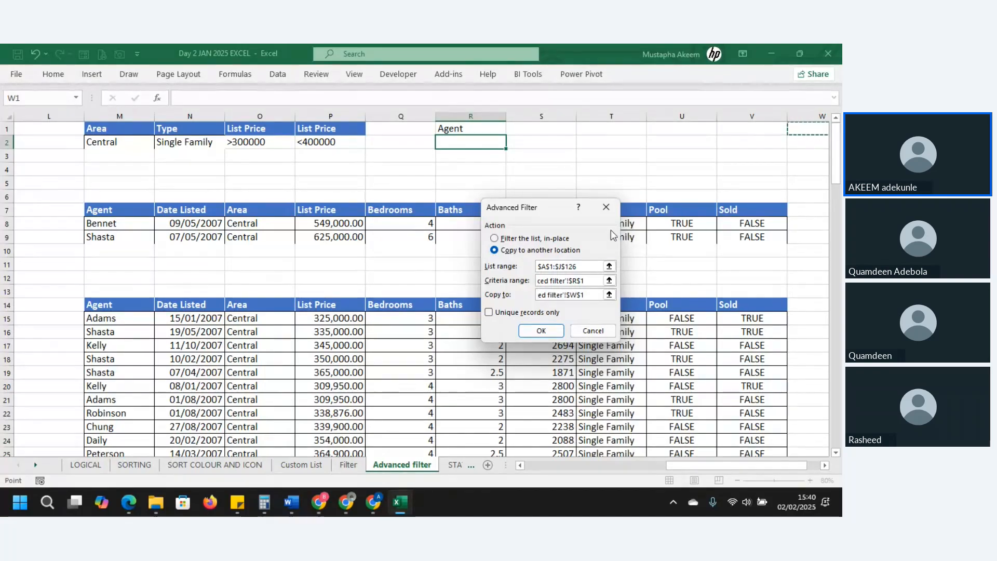
{"action": "left_click", "coordinate": [490, 312]}
{"action": "left_click", "coordinate": [540, 332]}
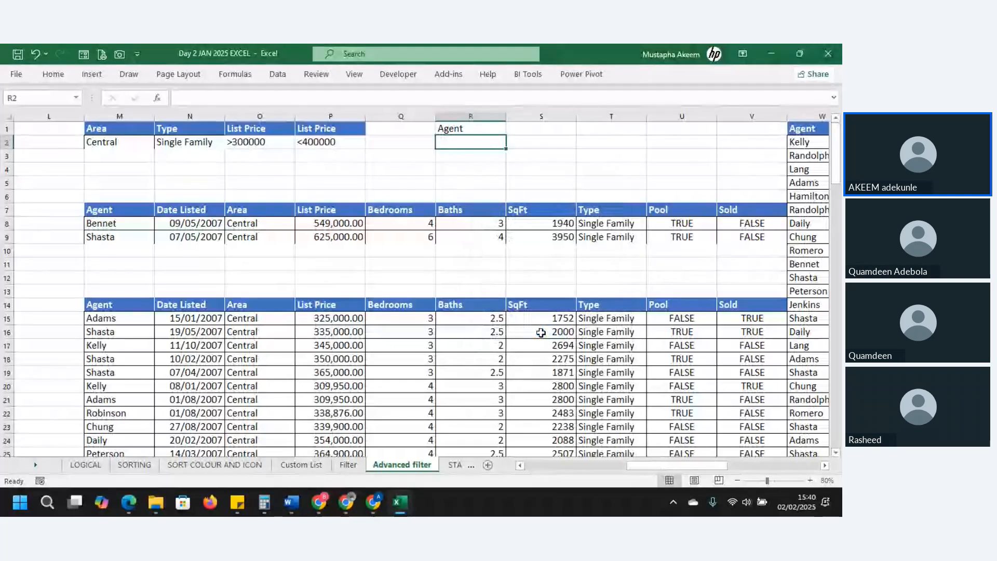
Look down the Agent values extracted into column W for repeated names and return to the header in W1.
{"action": "left_click_drag", "start_coordinate": [655, 465], "coordinate": [684, 462]}
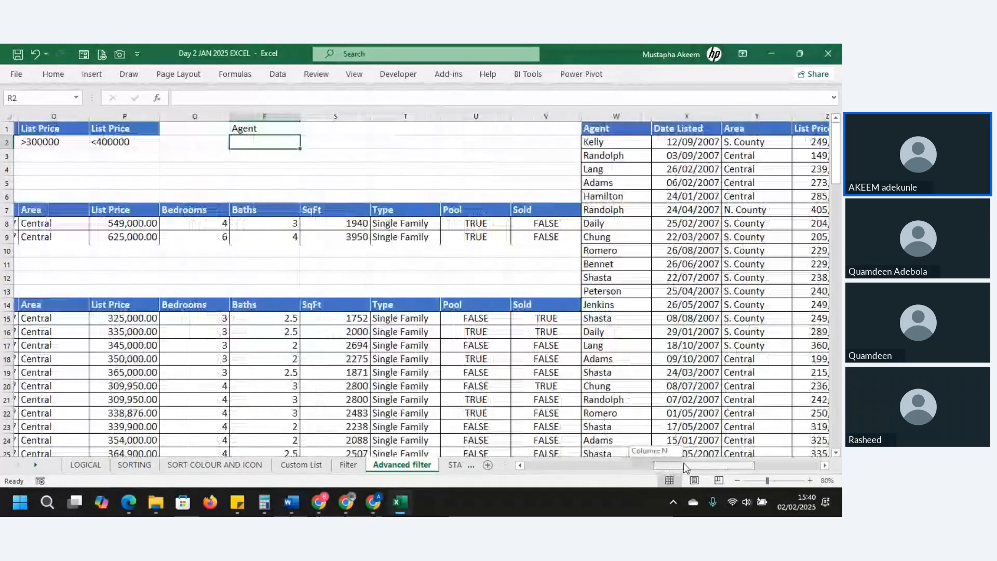
{"action": "left_click", "coordinate": [598, 172]}
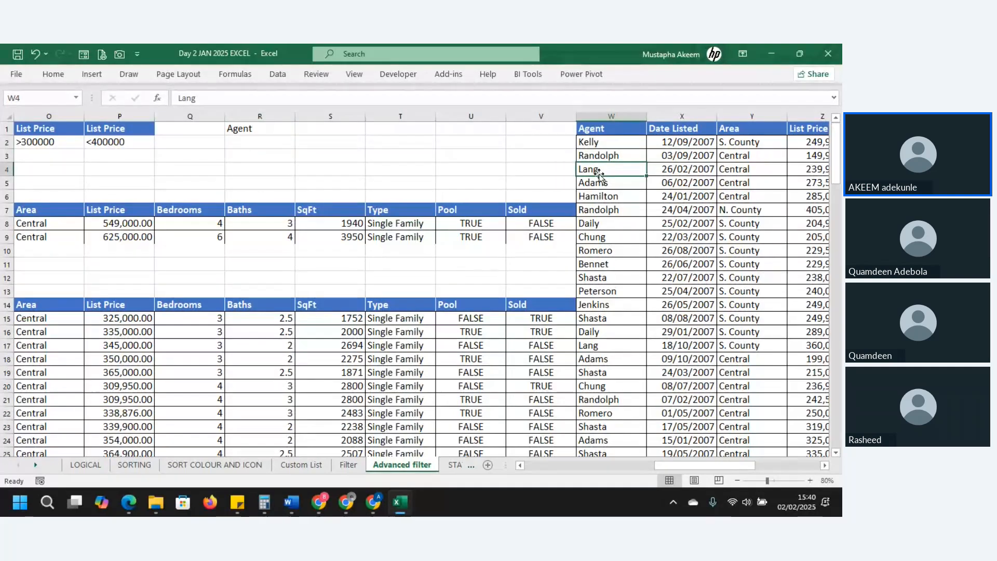
{"action": "key", "text": "Down"}
{"action": "key", "text": "Down"}
{"action": "key", "text": "Down"}
{"action": "key", "text": "Down"}
{"action": "key", "text": "Down"}
{"action": "key", "text": "Down"}
{"action": "key", "text": "Down"}
{"action": "key", "text": "Down"}
{"action": "key", "text": "Down"}
{"action": "key", "text": "Down"}
{"action": "key", "text": "Down"}
{"action": "key", "text": "Down"}
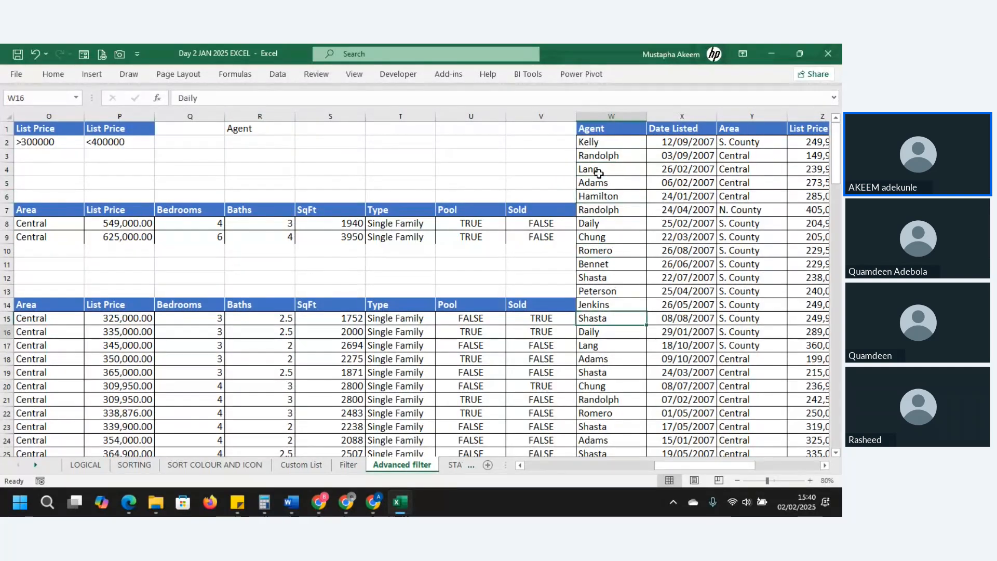
{"action": "key", "text": "Down"}
{"action": "key", "text": "Down"}
{"action": "key", "text": "Down"}
{"action": "key", "text": "Down"}
{"action": "key", "text": "Down"}
{"action": "key", "text": "Down"}
{"action": "key", "text": "Down"}
{"action": "key", "text": "Down"}
{"action": "key", "text": "Down"}
{"action": "key", "text": "Down"}
{"action": "key", "text": "Down"}
{"action": "key", "text": "Down"}
{"action": "key", "text": "Down"}
{"action": "key", "text": "Down"}
{"action": "key", "text": "Down"}
{"action": "key", "text": "Down"}
{"action": "key", "text": "Down"}
{"action": "key", "text": "Down"}
{"action": "key", "text": "Down"}
{"action": "key", "text": "Down"}
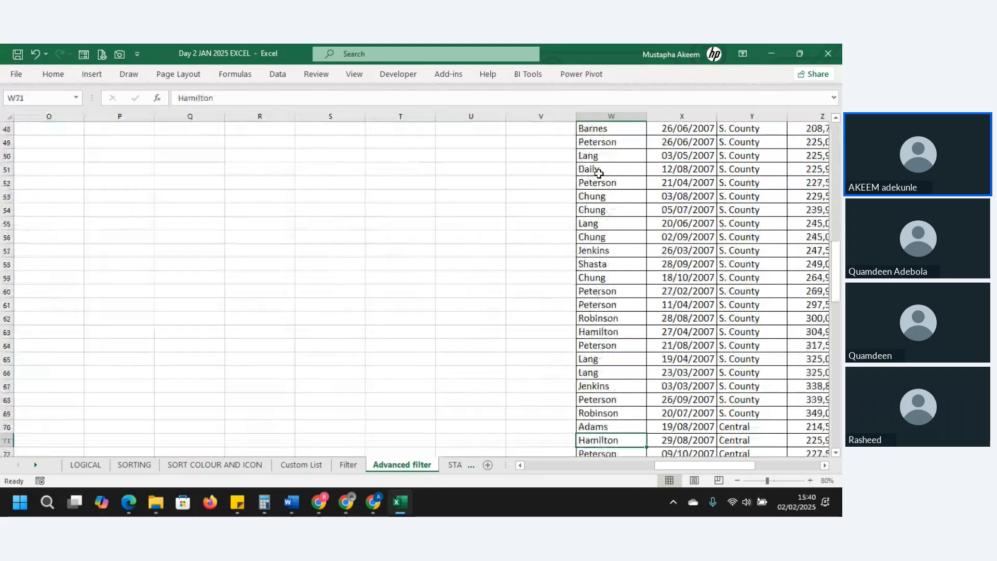
{"action": "key", "text": "Down"}
{"action": "key", "text": "Down"}
{"action": "key", "text": "Down"}
{"action": "key", "text": "Down"}
{"action": "key", "text": "Down"}
{"action": "key", "text": "Down"}
{"action": "key", "text": "Down"}
{"action": "key", "text": "Down"}
{"action": "key", "text": "Down"}
{"action": "key", "text": "Down"}
{"action": "key", "text": "Down"}
{"action": "key", "text": "Down"}
{"action": "key", "text": "Down"}
{"action": "key", "text": "Down"}
{"action": "key", "text": "Down"}
{"action": "key", "text": "Down"}
{"action": "key", "text": "Down"}
{"action": "key", "text": "Down"}
{"action": "key", "text": "Down"}
{"action": "key", "text": "Down"}
{"action": "key", "text": "Up"}
{"action": "key", "text": "Up"}
{"action": "key", "text": "Up"}
{"action": "key", "text": "Up"}
{"action": "key", "text": "Up"}
{"action": "key", "text": "Up"}
{"action": "key", "text": "Up"}
{"action": "key", "text": "Up"}
{"action": "key", "text": "Up"}
{"action": "key", "text": "Up"}
{"action": "key", "text": "Up"}
{"action": "key", "text": "Up"}
{"action": "key", "text": "Up"}
{"action": "key", "text": "Up"}
{"action": "key", "text": "Up"}
{"action": "key", "text": "Up"}
{"action": "key", "text": "Up"}
{"action": "key", "text": "Up"}
{"action": "key", "text": "Up"}
{"action": "key", "text": "Up"}
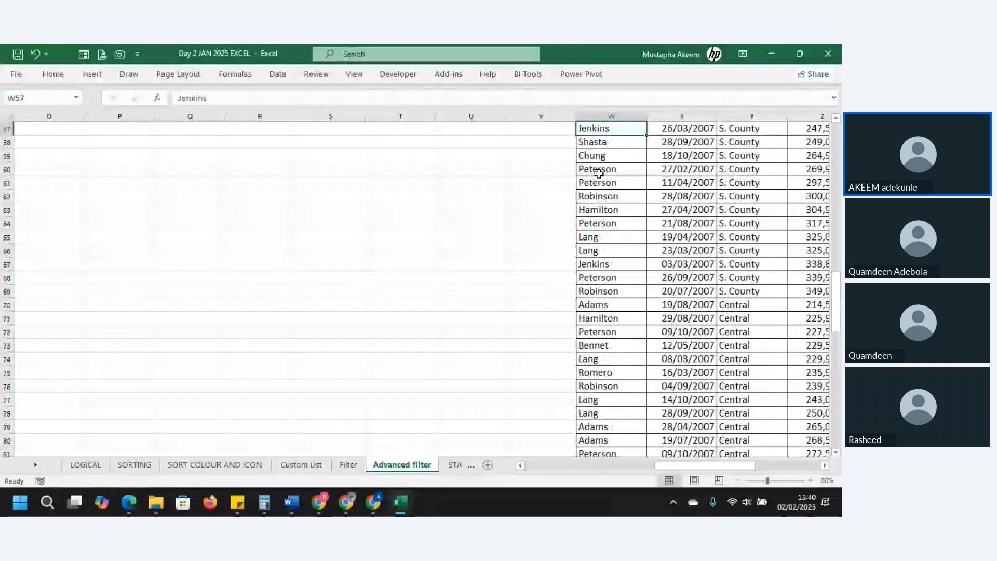
{"action": "key", "text": "Up"}
{"action": "key", "text": "Up"}
{"action": "key", "text": "Up"}
{"action": "key", "text": "Up"}
{"action": "key", "text": "Up"}
{"action": "key", "text": "Up"}
{"action": "key", "text": "Up"}
{"action": "key", "text": "Up"}
{"action": "key", "text": "Up"}
{"action": "key", "text": "Up"}
{"action": "key", "text": "Up"}
{"action": "key", "text": "Up"}
{"action": "key", "text": "Up"}
{"action": "key", "text": "Up"}
{"action": "key", "text": "Up"}
{"action": "key", "text": "Up"}
{"action": "key", "text": "Up"}
{"action": "key", "text": "Up"}
{"action": "key", "text": "Up"}
{"action": "key", "text": "Up"}
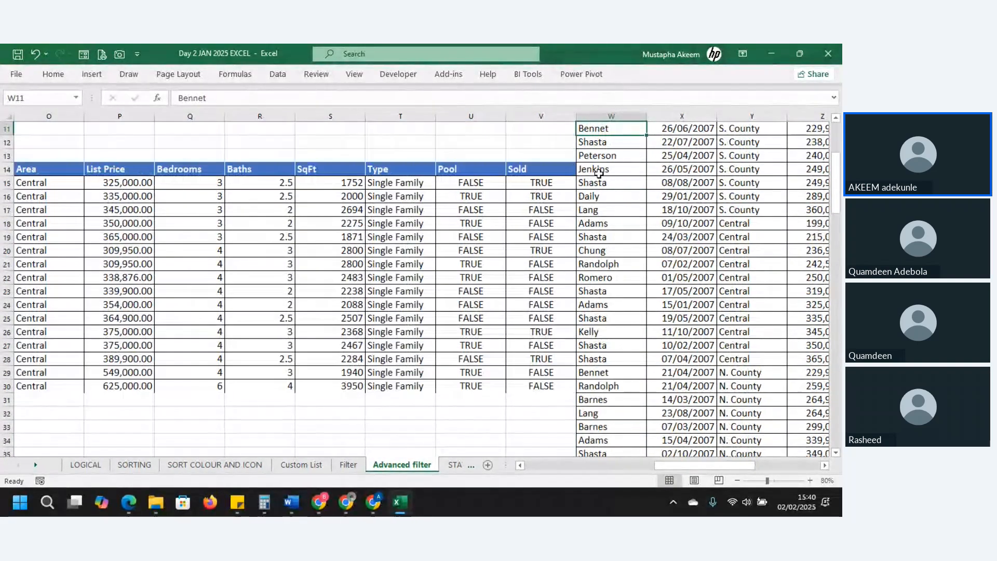
{"action": "key", "text": "Up"}
{"action": "key", "text": "Up"}
{"action": "key", "text": "Up"}
{"action": "key", "text": "Up"}
{"action": "key", "text": "Up"}
{"action": "key", "text": "Up"}
{"action": "key", "text": "Up"}
{"action": "key", "text": "Up"}
{"action": "key", "text": "Up"}
{"action": "key", "text": "Up"}
Check the extracted headers in row 1 from column W across to the Baths column and return to W1.
{"action": "key", "text": "Right"}
{"action": "key", "text": "Right"}
{"action": "key", "text": "Right"}
{"action": "key", "text": "Right"}
{"action": "key", "text": "Right"}
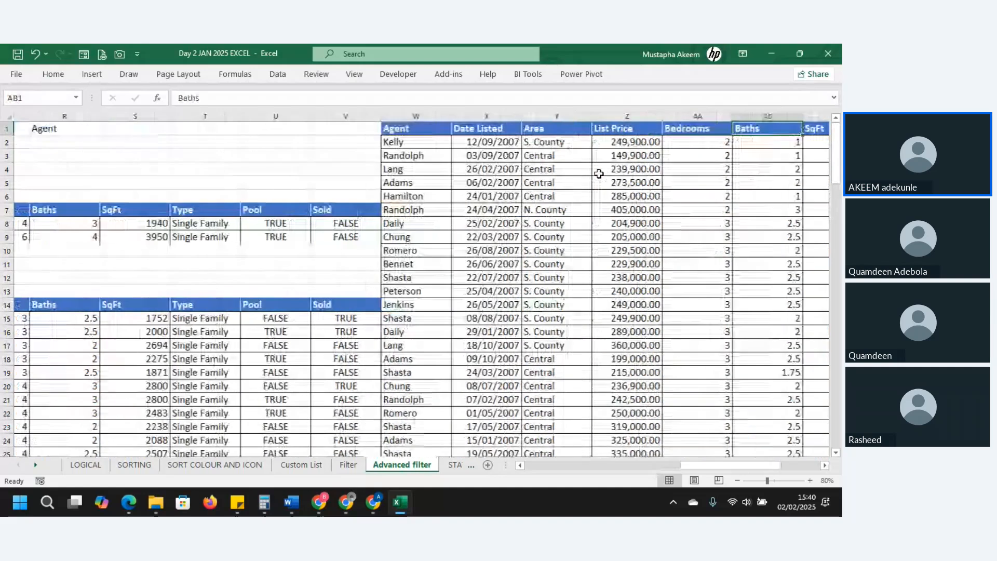
{"action": "key", "text": "Right"}
{"action": "key", "text": "Right"}
{"action": "key", "text": "Right"}
{"action": "key", "text": "Left"}
{"action": "key", "text": "Left"}
{"action": "key", "text": "Left"}
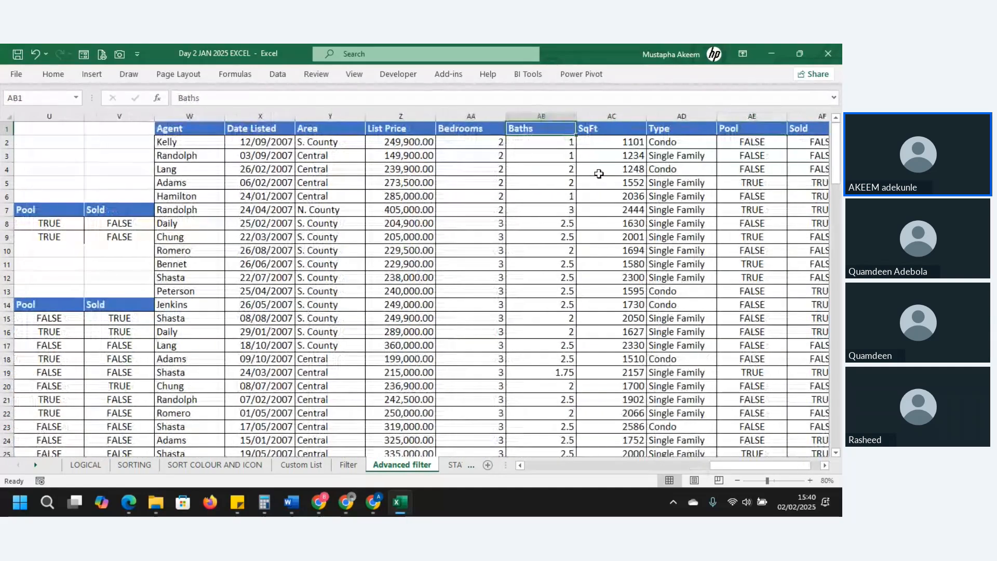
{"action": "key", "text": "Left"}
{"action": "key", "text": "Left"}
{"action": "key", "text": "Left"}
{"action": "key", "text": "Left"}
{"action": "key", "text": "Left"}
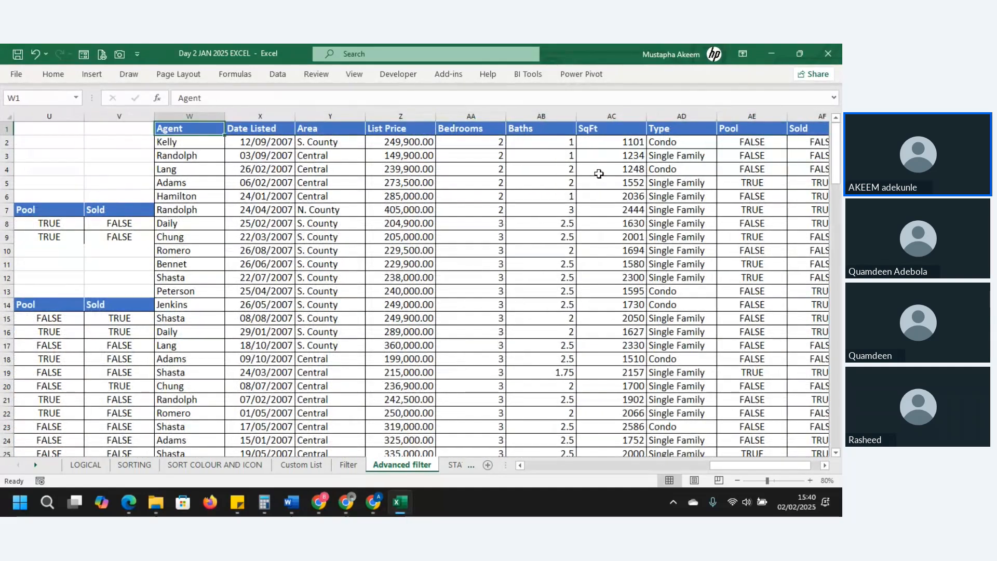
Compare the last row of the extracted list in column W with the last row of the source table in column A.
{"action": "key", "text": "ctrl+Down"}
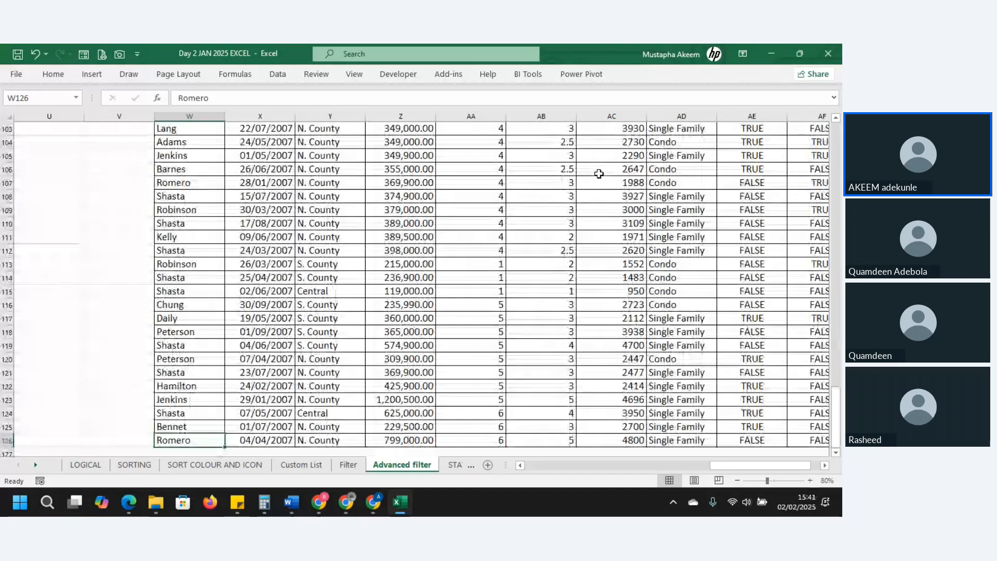
{"action": "key", "text": "Left"}
{"action": "key", "text": "Left"}
{"action": "key", "text": "Left"}
{"action": "key", "text": "Left"}
{"action": "key", "text": "Left"}
{"action": "key", "text": "Left"}
{"action": "key", "text": "Left"}
{"action": "key", "text": "Left"}
{"action": "key", "text": "Left"}
{"action": "key", "text": "Left"}
{"action": "key", "text": "Left"}
{"action": "key", "text": "Left"}
{"action": "key", "text": "Left"}
{"action": "key", "text": "Left"}
{"action": "key", "text": "Left"}
{"action": "key", "text": "Left"}
{"action": "key", "text": "Left"}
{"action": "key", "text": "Left"}
{"action": "key", "text": "Left"}
{"action": "key", "text": "Left"}
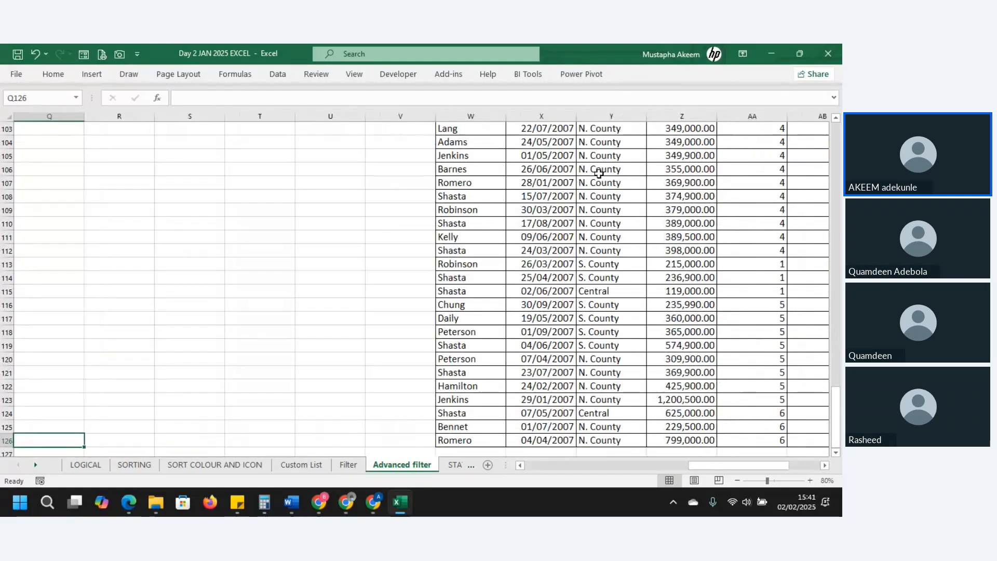
{"action": "key", "text": "Left"}
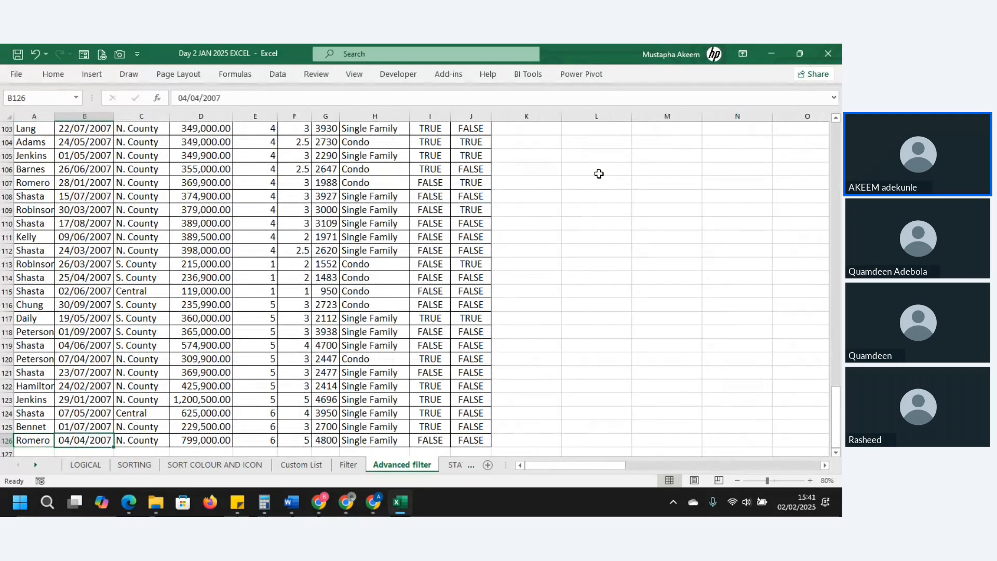
{"action": "key", "text": "Left"}
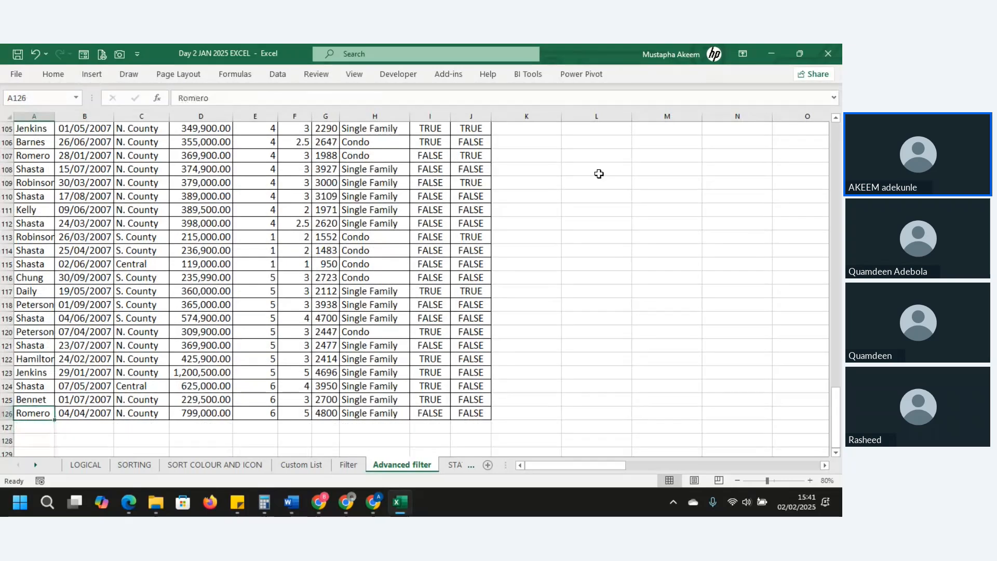
Review row 1 from the source table headers across the criteria cells to the extracted list's header in W1.
{"action": "key", "text": "ctrl+Up"}
{"action": "key", "text": "Right"}
{"action": "key", "text": "Right"}
{"action": "key", "text": "Right"}
{"action": "key", "text": "Right"}
{"action": "key", "text": "Right"}
{"action": "key", "text": "Right"}
{"action": "key", "text": "Right"}
{"action": "key", "text": "Right"}
{"action": "key", "text": "Right"}
{"action": "key", "text": "Right"}
{"action": "key", "text": "Right"}
{"action": "key", "text": "Right"}
{"action": "key", "text": "Right"}
{"action": "key", "text": "Right"}
{"action": "key", "text": "Right"}
{"action": "key", "text": "Right"}
{"action": "key", "text": "Right"}
{"action": "key", "text": "Right"}
{"action": "key", "text": "Right"}
{"action": "key", "text": "Right"}
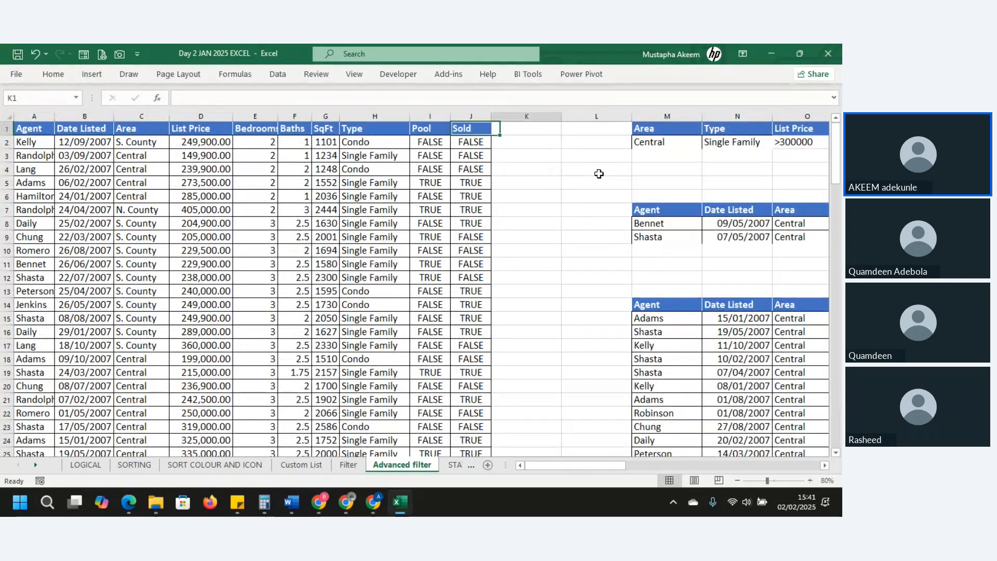
{"action": "key", "text": "Right"}
{"action": "key", "text": "Right"}
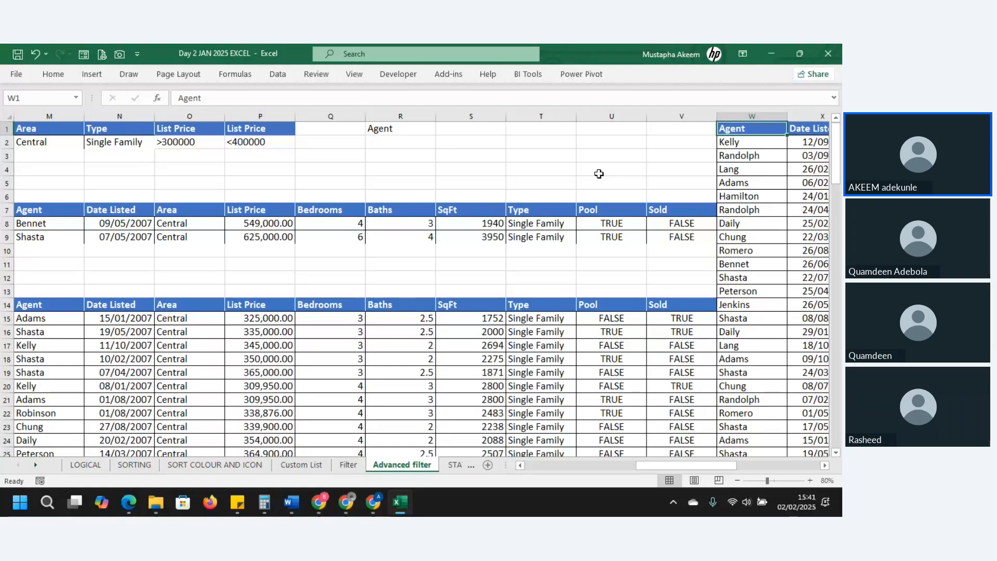
{"action": "key", "text": "Right"}
{"action": "key", "text": "Right"}
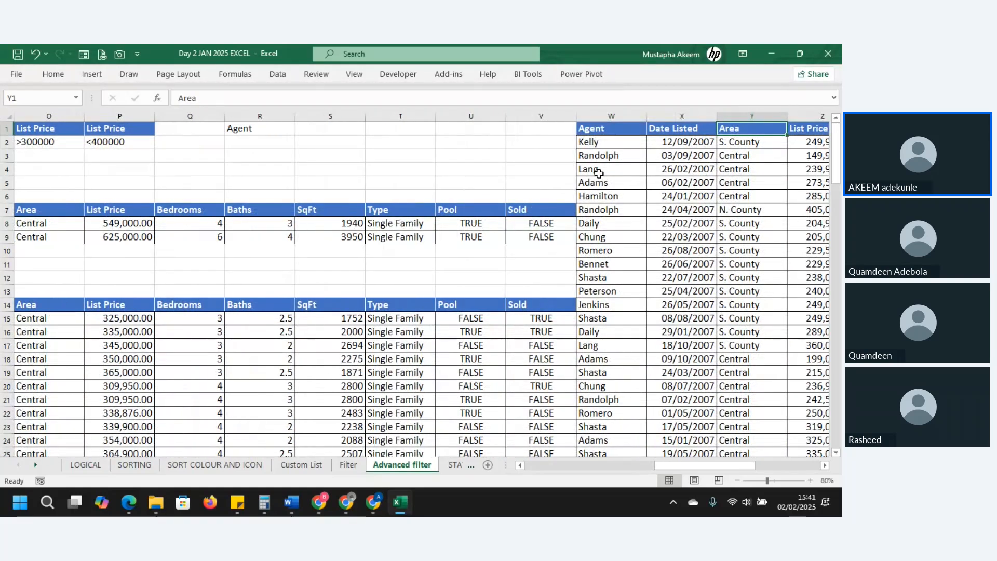
{"action": "key", "text": "Left"}
{"action": "key", "text": "Left"}
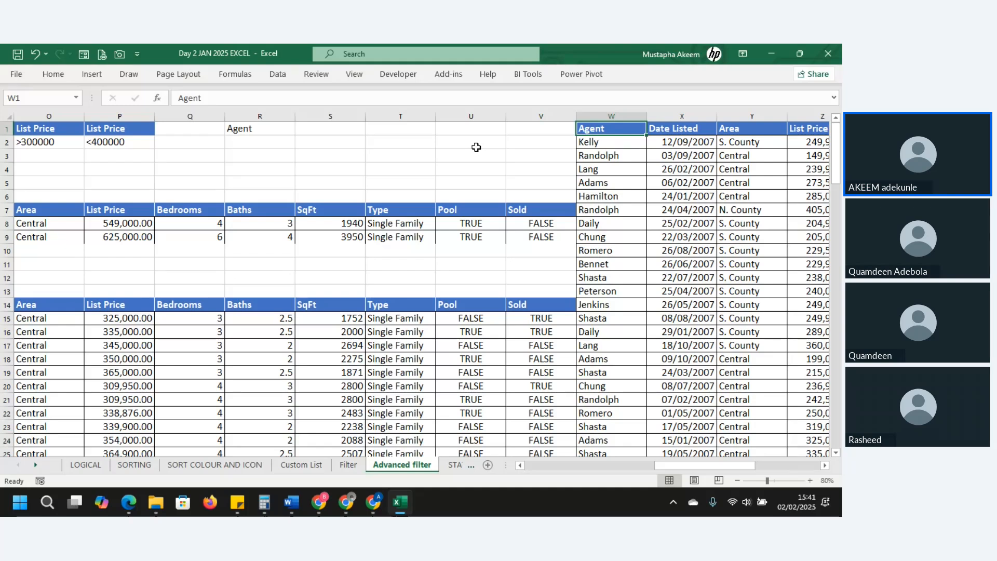
Clear the contents of the whole extracted list in W1:AF126, including its header row.
{"action": "key", "text": "ctrl+shift+Right"}
{"action": "key", "text": "ctrl+shift+Down"}
{"action": "key", "text": "BackSpace"}
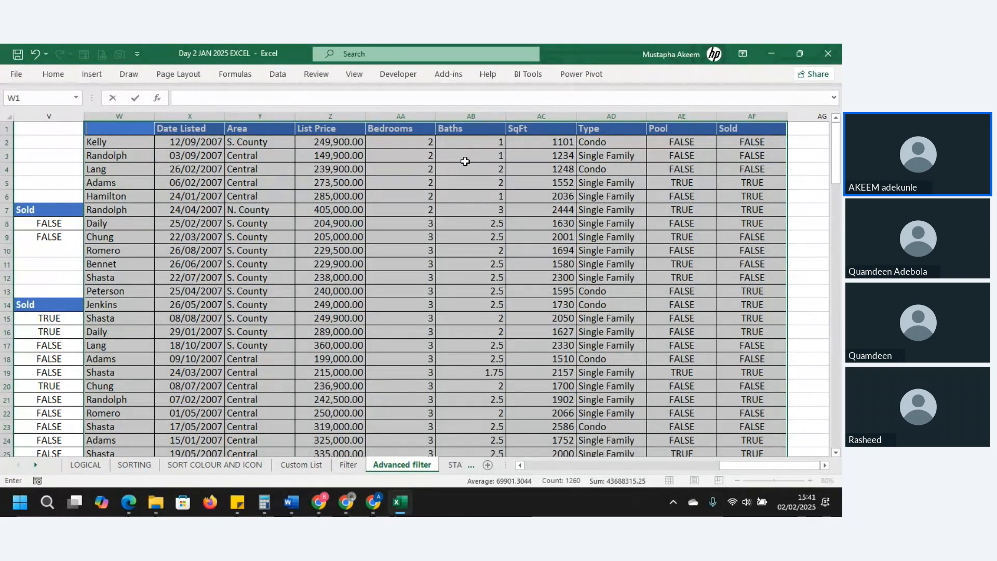
{"action": "left_click", "coordinate": [214, 154]}
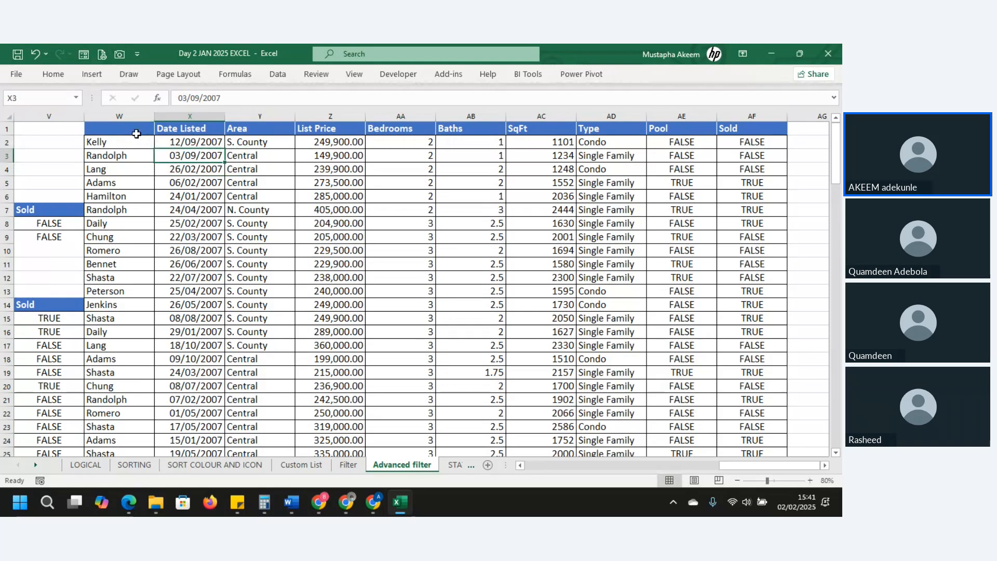
{"action": "left_click", "coordinate": [136, 134]}
{"action": "left_click_drag", "start_coordinate": [136, 134], "coordinate": [140, 138]}
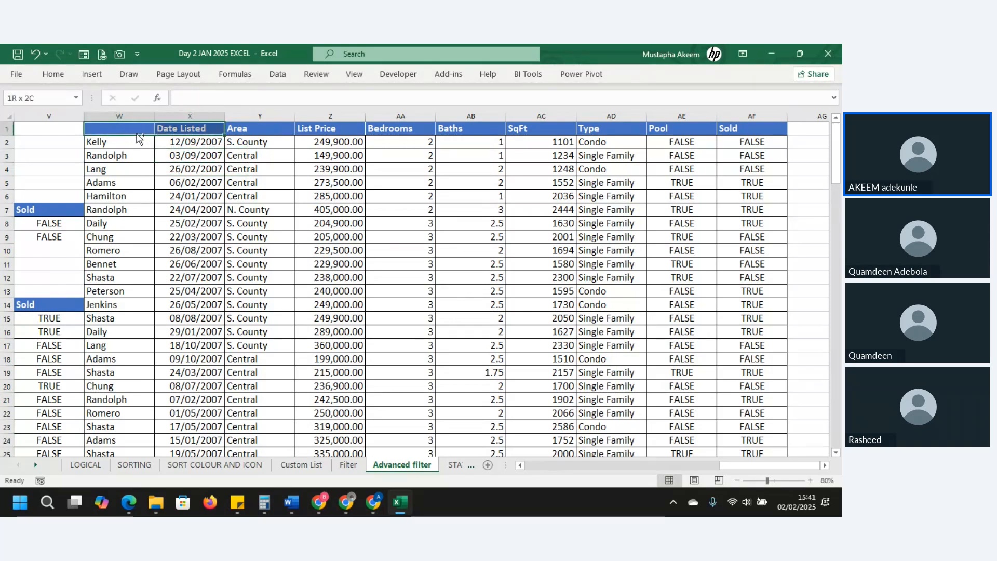
{"action": "key", "text": "ctrl+shift+Right"}
{"action": "key", "text": "shift+Down"}
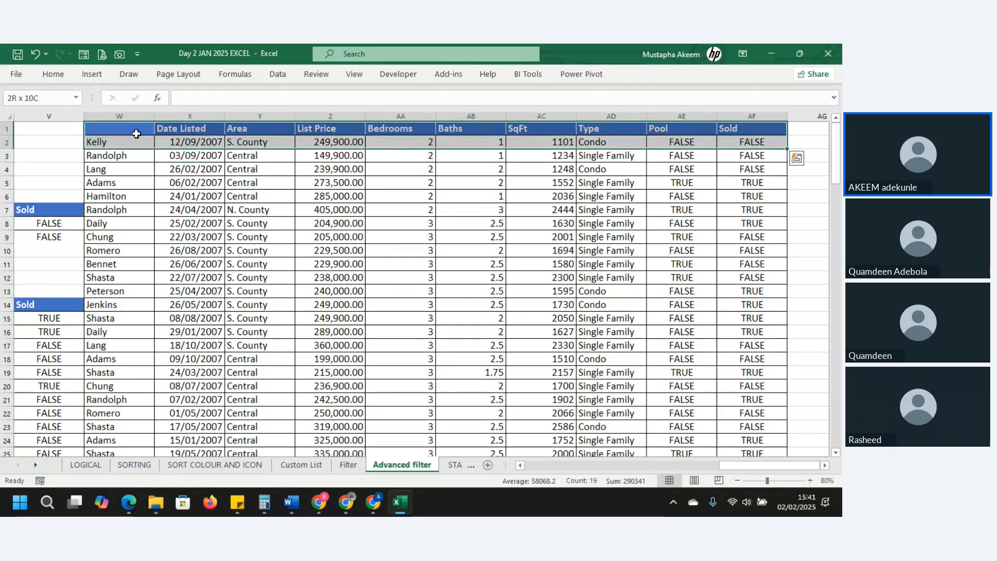
{"action": "key", "text": "ctrl+shift+Down"}
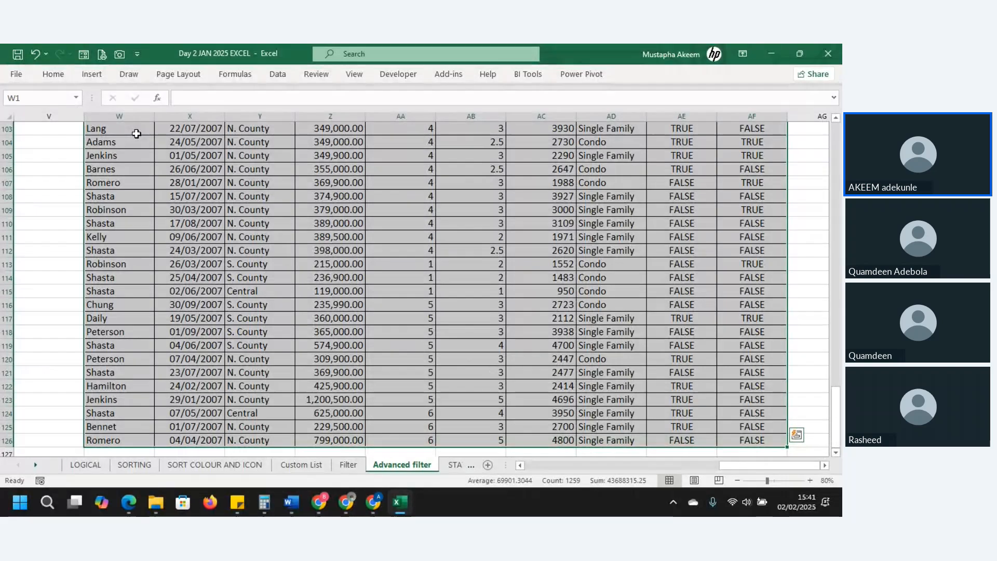
{"action": "key", "text": "Delete"}
{"action": "key", "text": "ctrl+BackSpace"}
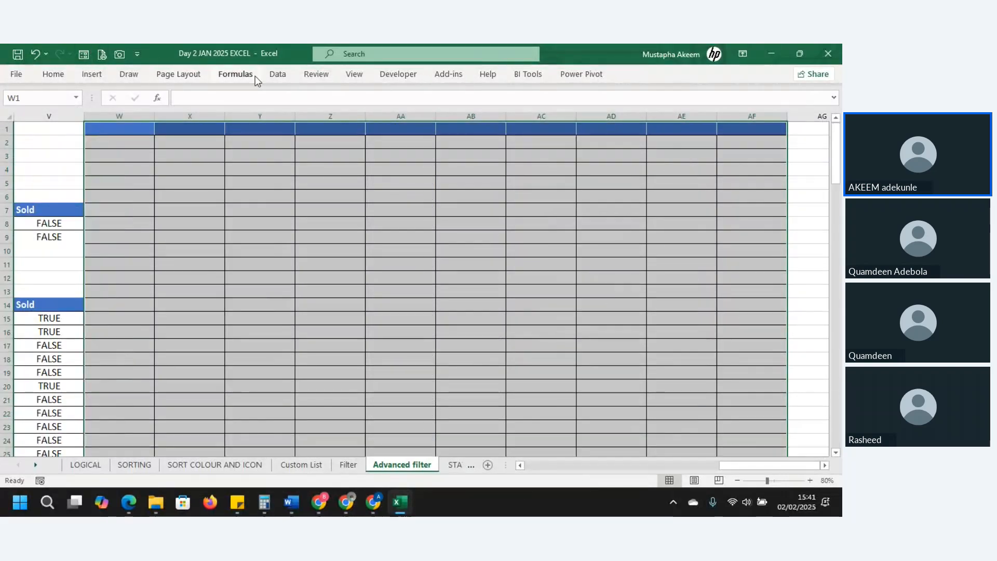
Set up an Advanced Filter of A1:J126 that copies to another location, emptying the criteria range and the previous copy destination.
{"action": "left_click", "coordinate": [279, 75]}
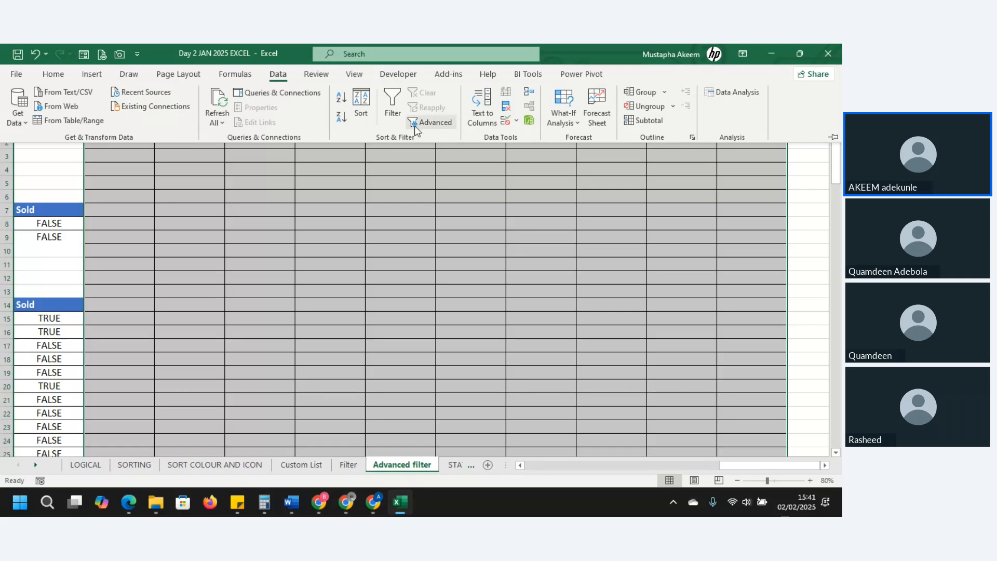
{"action": "left_click", "coordinate": [422, 123]}
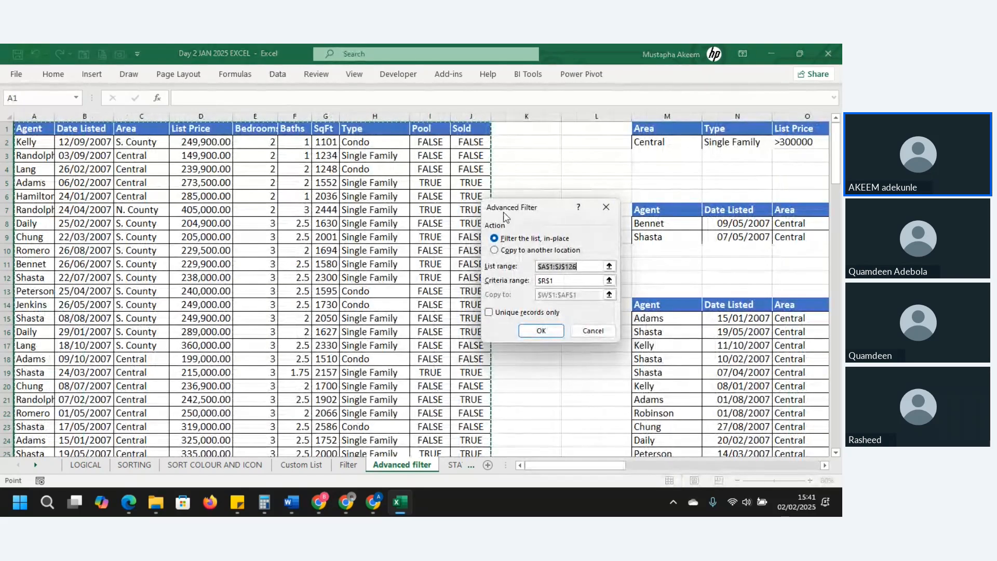
{"action": "left_click", "coordinate": [507, 251]}
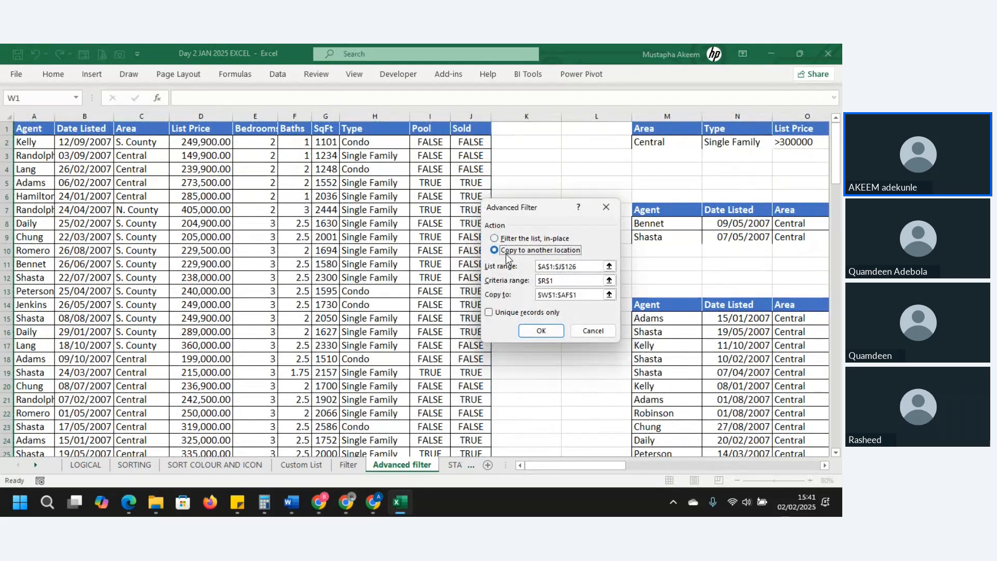
{"action": "left_click", "coordinate": [588, 295]}
{"action": "left_click_drag", "start_coordinate": [580, 281], "coordinate": [498, 281]}
{"action": "key", "text": "BackSpace"}
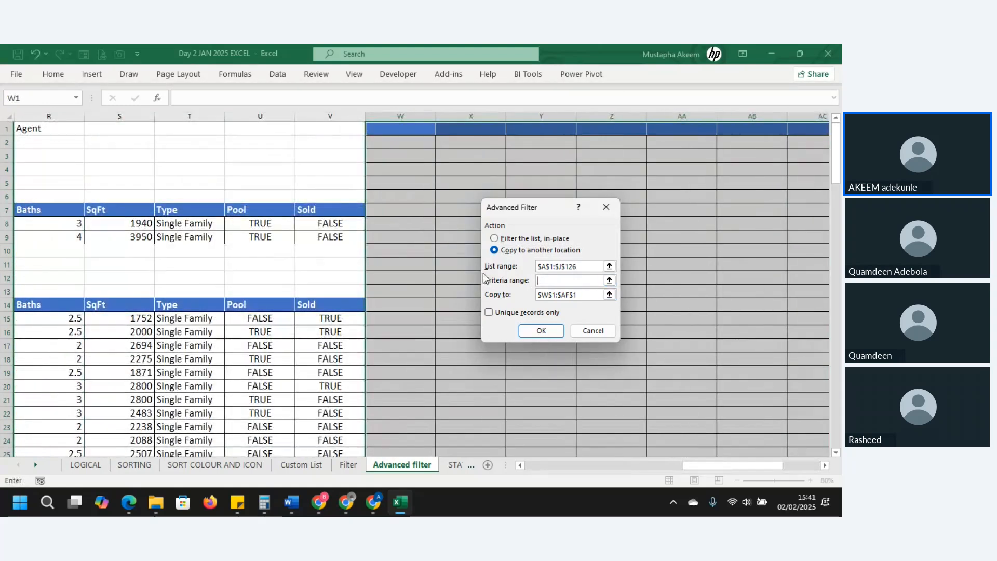
{"action": "left_click", "coordinate": [584, 295]}
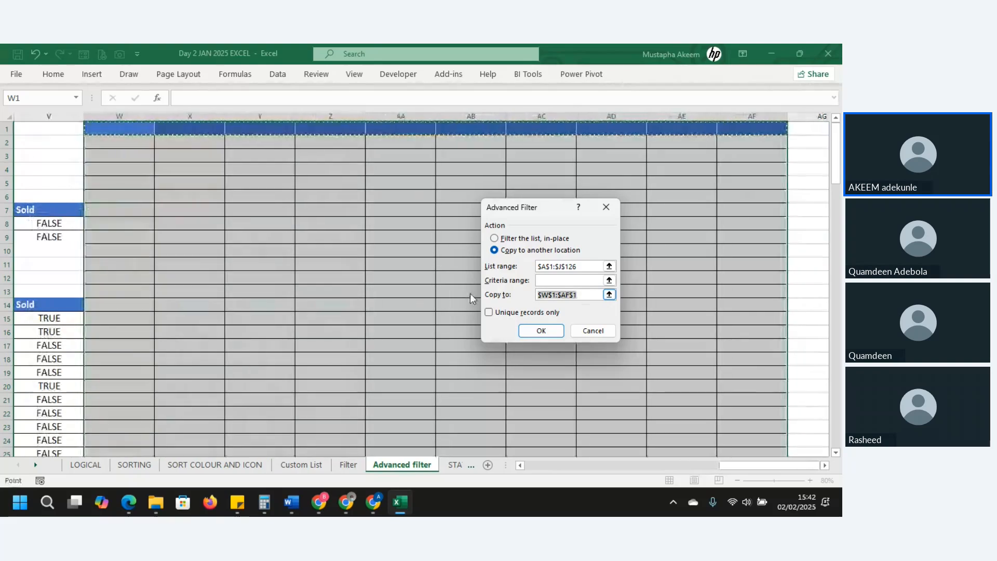
{"action": "key", "text": "BackSpace"}
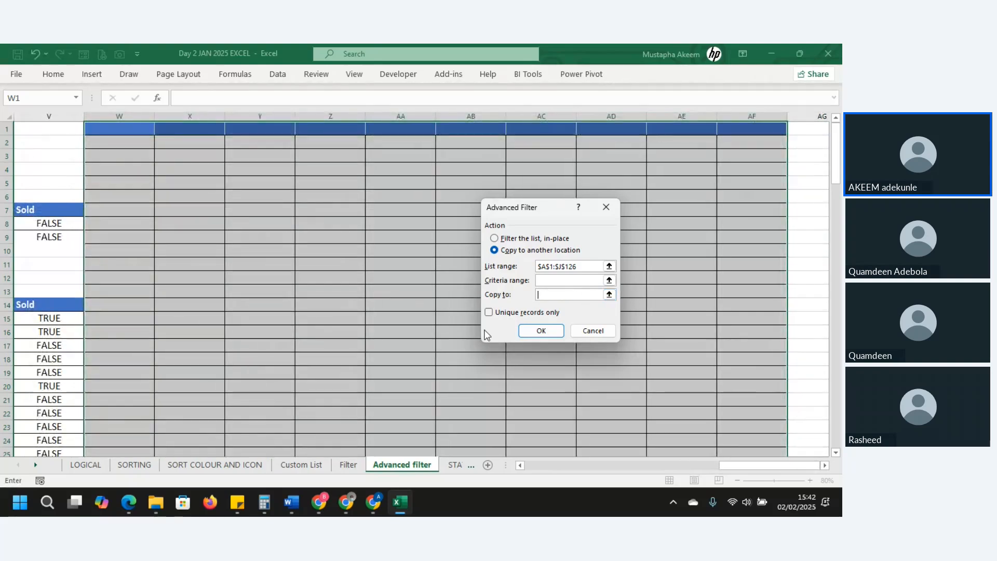
Restrict the output to unique records, set the copy destination to W1, and run the Advanced Filter.
{"action": "left_click", "coordinate": [489, 312]}
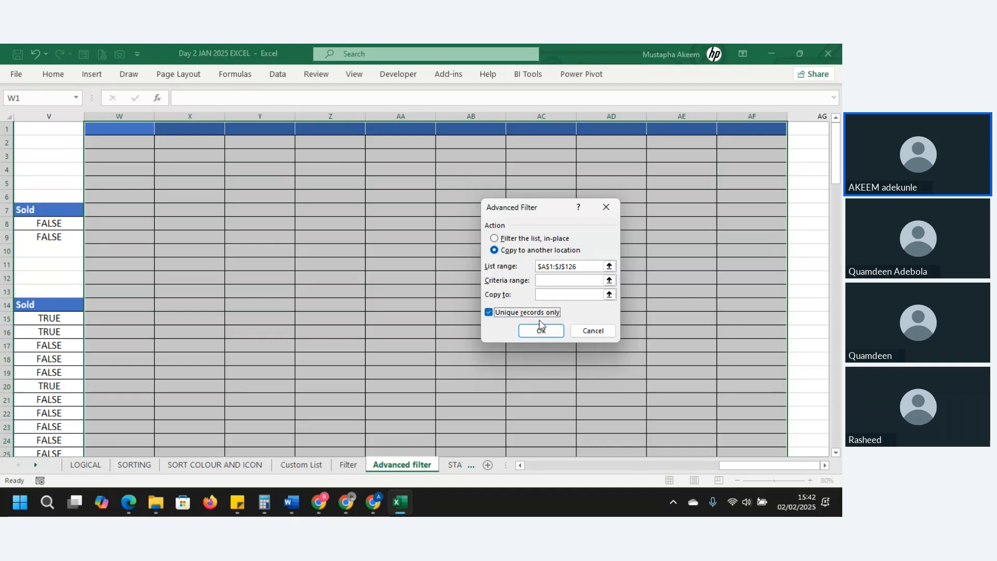
{"action": "left_click", "coordinate": [547, 297]}
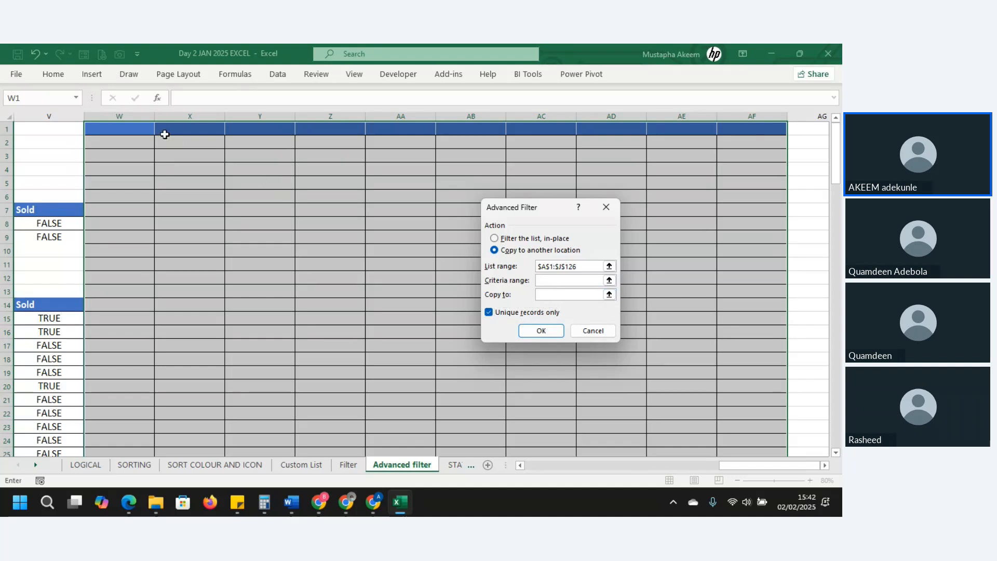
{"action": "left_click", "coordinate": [142, 134]}
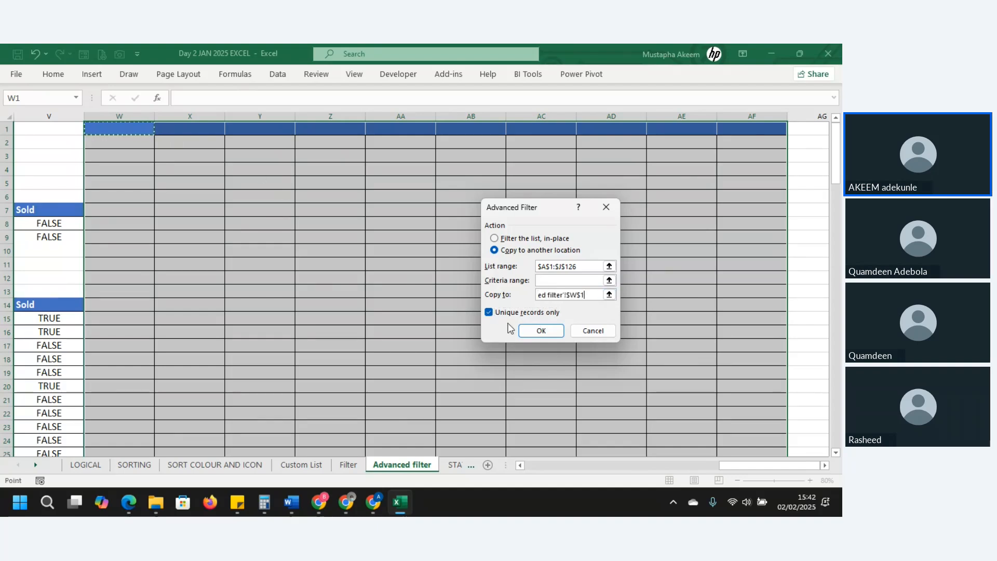
{"action": "left_click", "coordinate": [538, 335]}
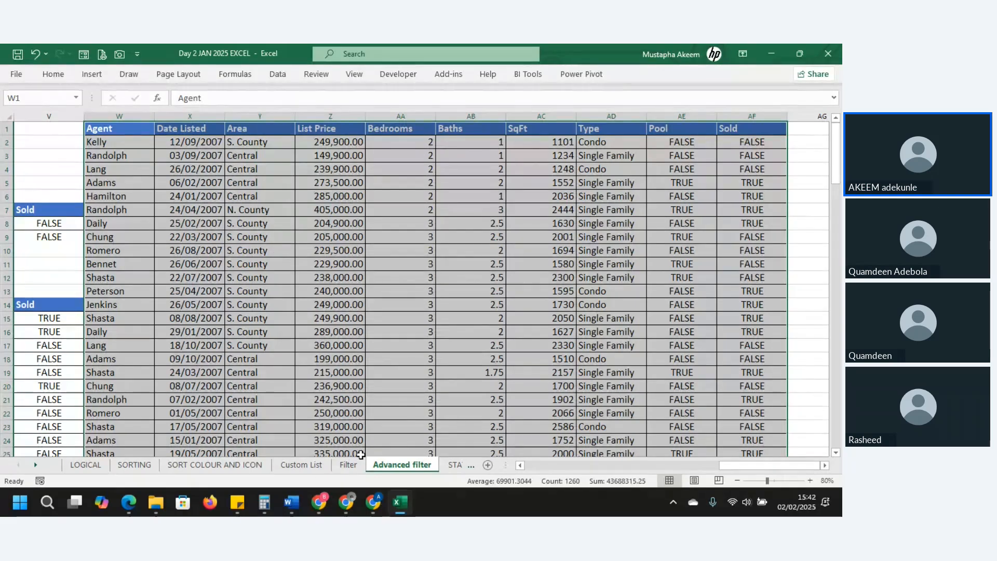
Look over the STATISTICAL and ASSIGNMENT sheets and return to the item cost table on the STATISTICAL sheet.
{"action": "left_click", "coordinate": [455, 465]}
{"action": "left_click", "coordinate": [349, 464]}
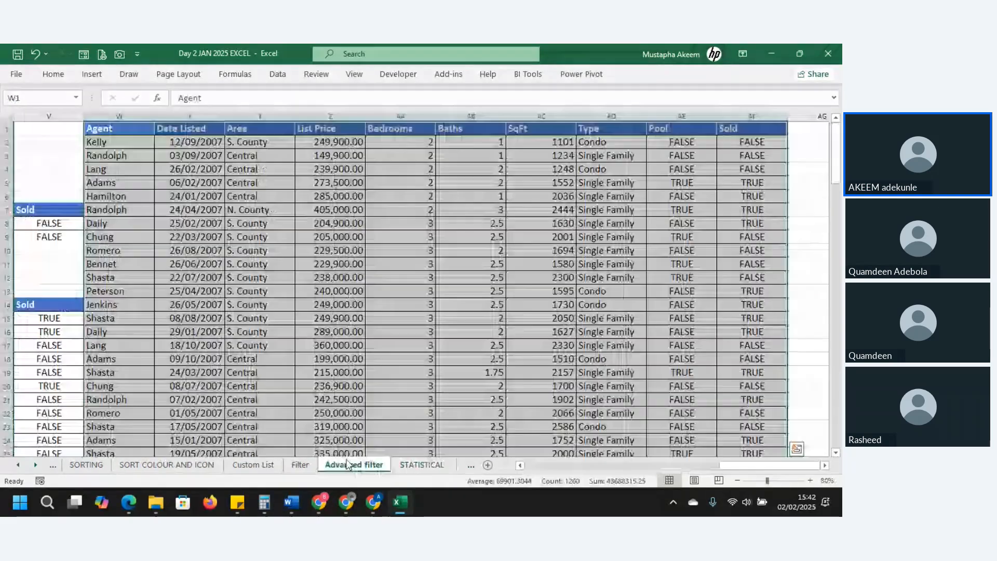
{"action": "left_click", "coordinate": [417, 459]}
{"action": "left_click", "coordinate": [460, 463]}
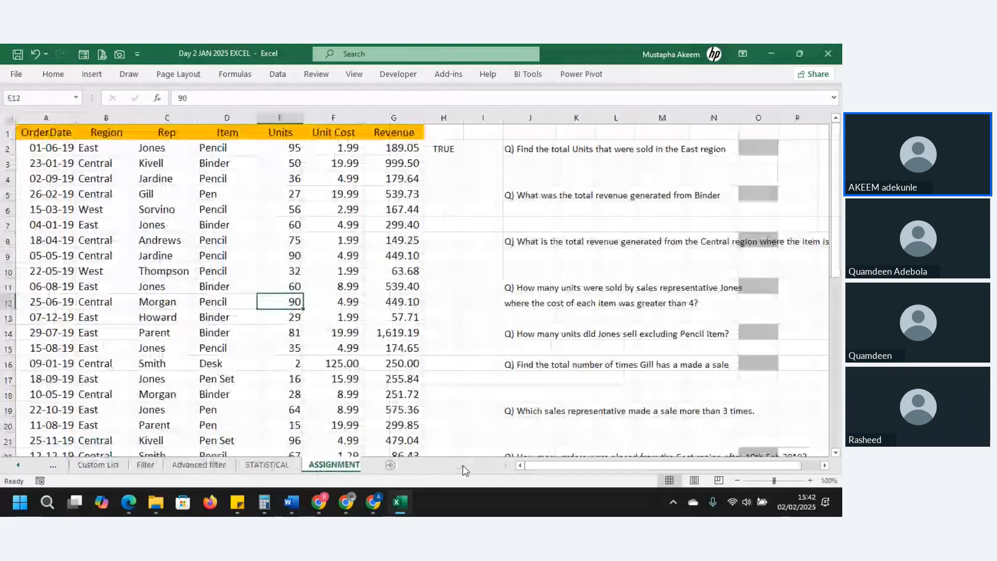
{"action": "left_click", "coordinate": [277, 459]}
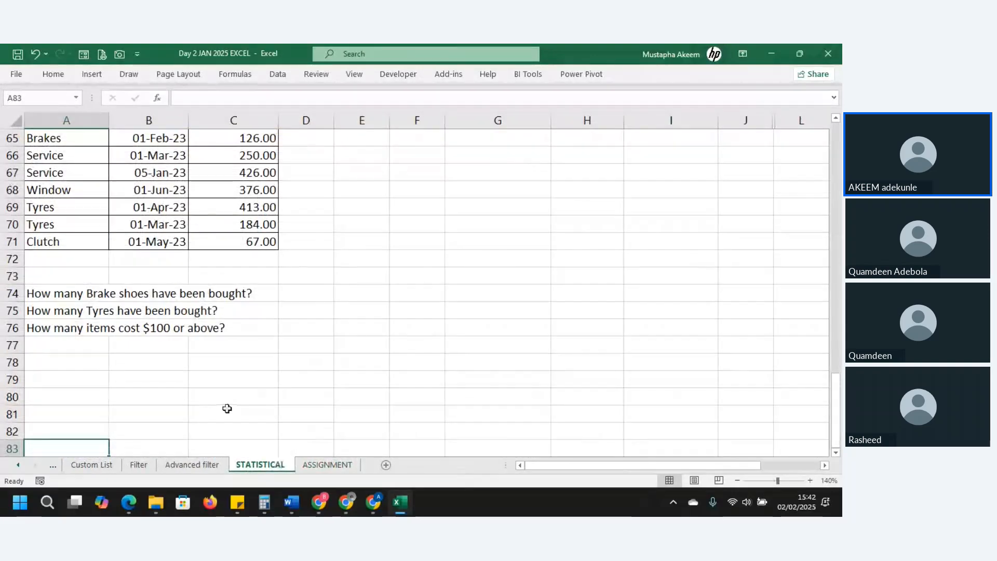
{"action": "left_click", "coordinate": [226, 405]}
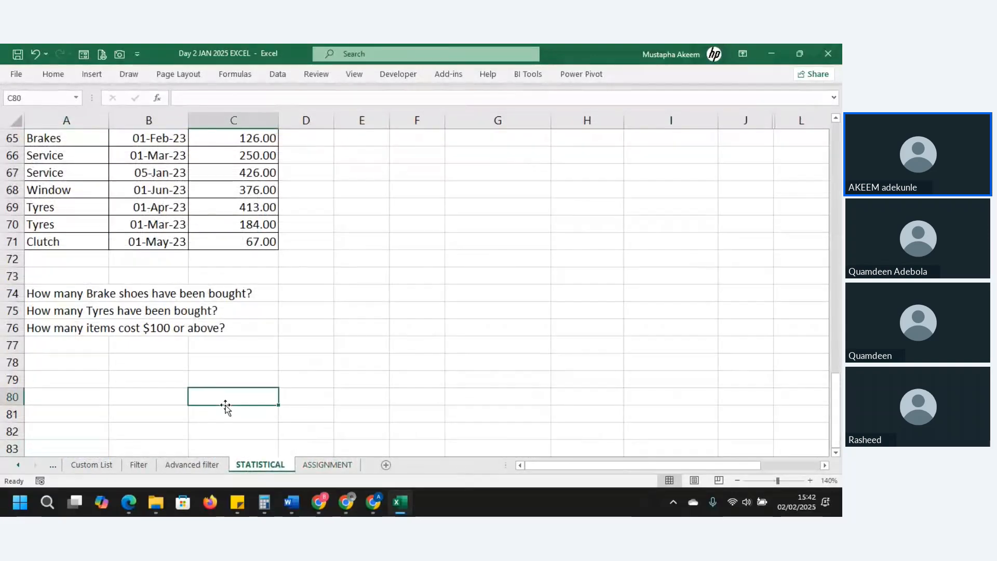
{"action": "left_click", "coordinate": [307, 464]}
{"action": "left_click", "coordinate": [202, 362]}
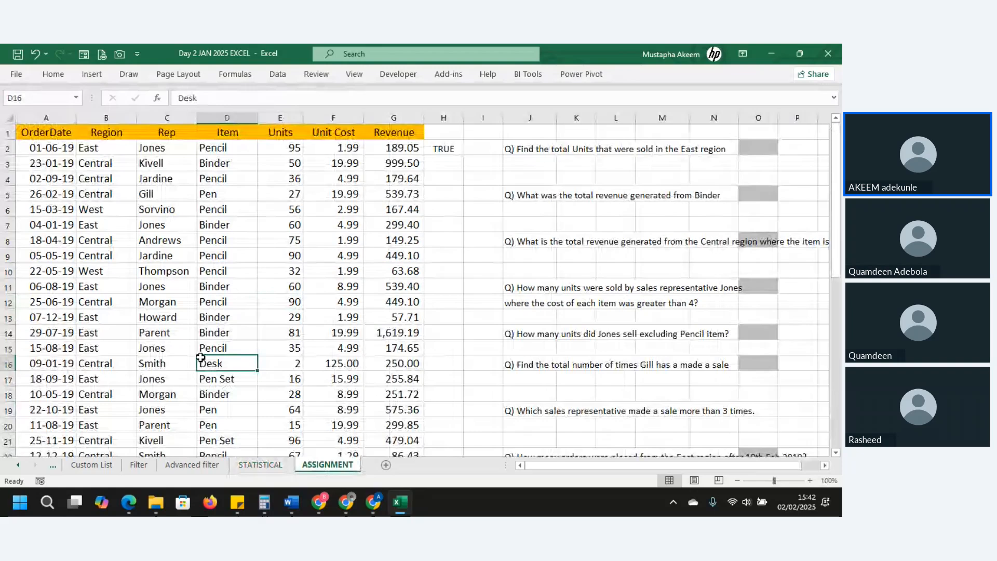
{"action": "left_click", "coordinate": [257, 465]}
{"action": "left_click", "coordinate": [161, 248]}
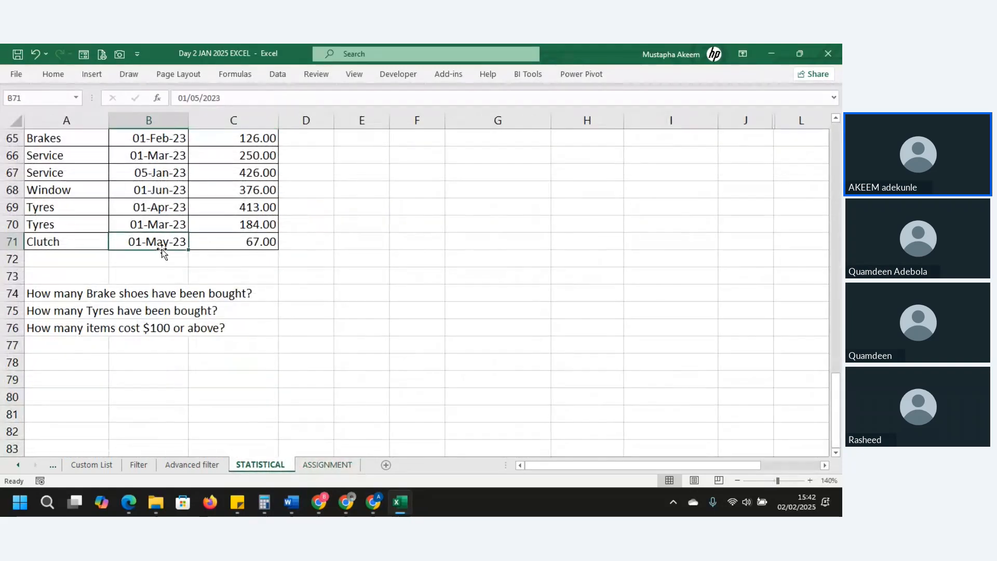
Review the STATISTICAL sheet upward from row 71 through the SUMIF and COUNTIF exercises to the LARGE section in the first rows.
{"action": "key", "text": "Up"}
{"action": "key", "text": "Up"}
{"action": "key", "text": "Up"}
{"action": "key", "text": "Up"}
{"action": "key", "text": "Up"}
{"action": "key", "text": "Up"}
{"action": "key", "text": "Up"}
{"action": "key", "text": "Up"}
{"action": "key", "text": "Up"}
{"action": "key", "text": "Up"}
{"action": "key", "text": "Up"}
{"action": "key", "text": "Up"}
{"action": "key", "text": "Up"}
{"action": "key", "text": "Up"}
{"action": "key", "text": "Up"}
{"action": "key", "text": "Up"}
{"action": "key", "text": "Up"}
{"action": "key", "text": "Up"}
{"action": "key", "text": "Up"}
{"action": "key", "text": "Up"}
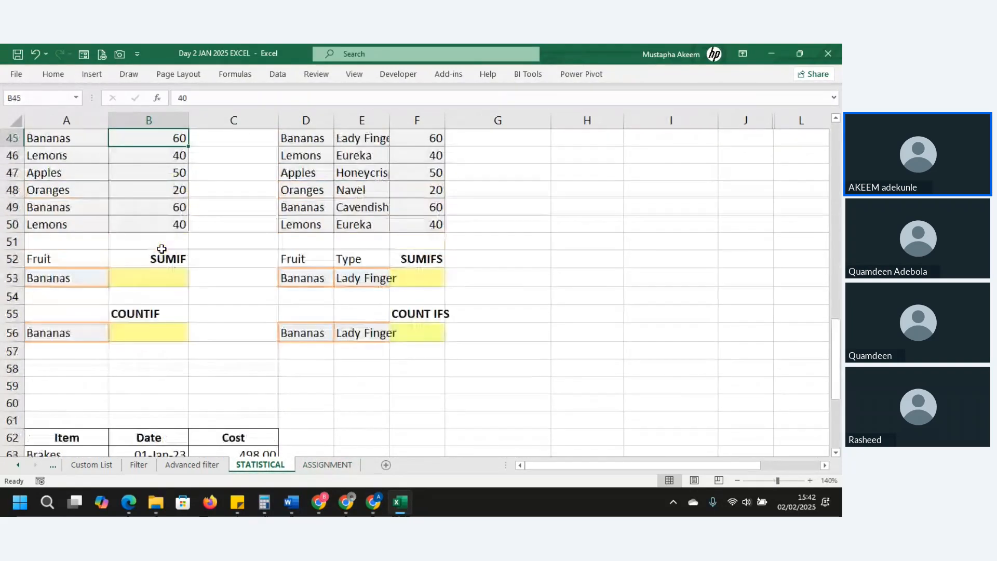
{"action": "key", "text": "Up"}
{"action": "key", "text": "Up"}
{"action": "key", "text": "Up"}
{"action": "key", "text": "Up"}
{"action": "key", "text": "Up"}
{"action": "key", "text": "Up"}
{"action": "key", "text": "Up"}
{"action": "key", "text": "Up"}
{"action": "key", "text": "Up"}
{"action": "key", "text": "Up"}
{"action": "key", "text": "Up"}
{"action": "key", "text": "Up"}
{"action": "key", "text": "Up"}
{"action": "key", "text": "Up"}
{"action": "key", "text": "Up"}
{"action": "key", "text": "Up"}
{"action": "key", "text": "Up"}
{"action": "key", "text": "Up"}
{"action": "key", "text": "Up"}
{"action": "key", "text": "Up"}
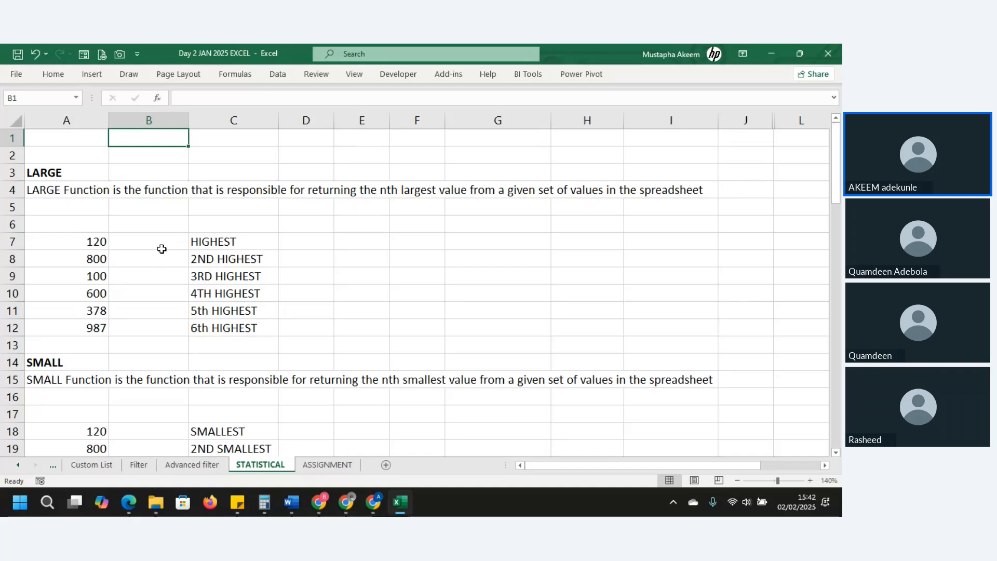
Browse the list of statistical functions in the function library, then close it without inserting any function.
{"action": "left_click", "coordinate": [238, 77]}
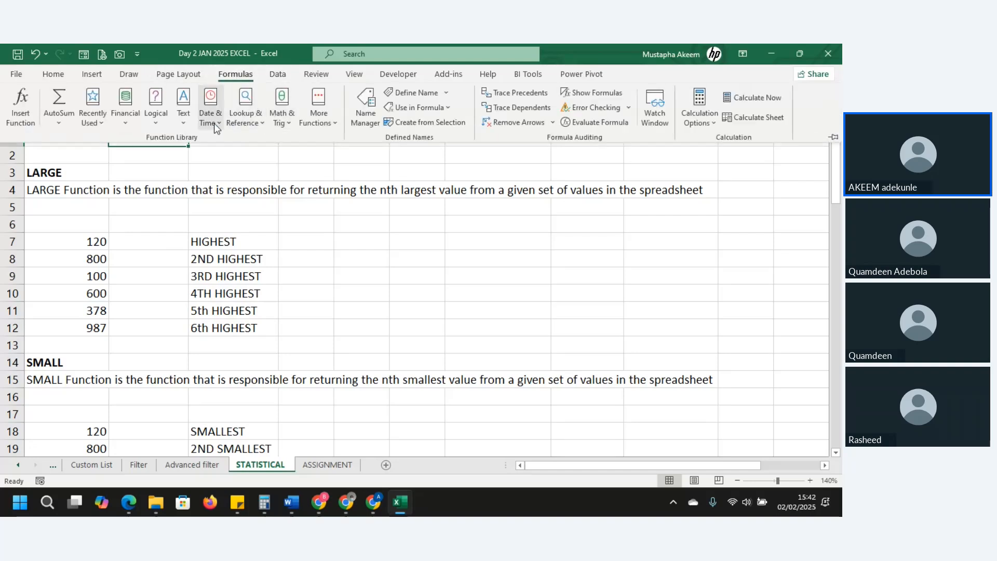
{"action": "left_click", "coordinate": [329, 124]}
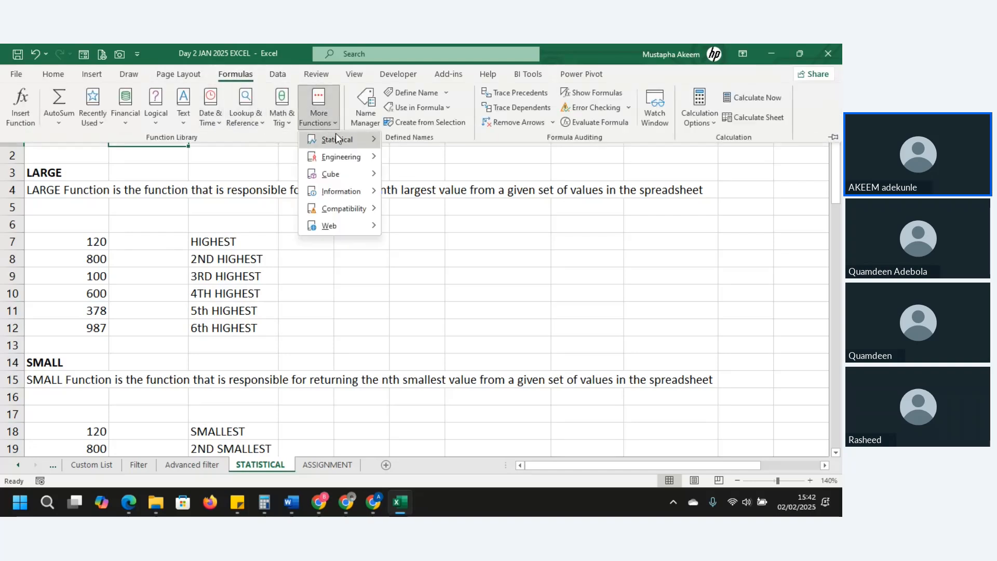
{"action": "mouse_move", "coordinate": [338, 140]}
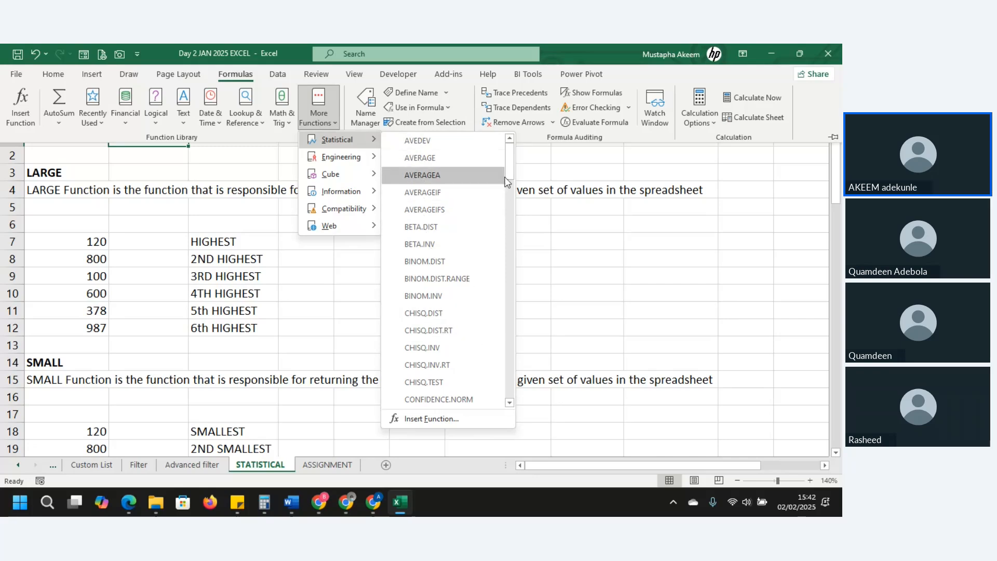
{"action": "mouse_move", "coordinate": [507, 163]}
{"action": "left_mouse_down"}
{"action": "mouse_move", "coordinate": [494, 323]}
{"action": "mouse_move", "coordinate": [489, 207]}
{"action": "mouse_move", "coordinate": [490, 218]}
{"action": "mouse_move", "coordinate": [509, 234]}
{"action": "mouse_move", "coordinate": [509, 390]}
{"action": "mouse_move", "coordinate": [513, 145]}
{"action": "left_mouse_up"}
{"action": "left_click", "coordinate": [577, 249]}
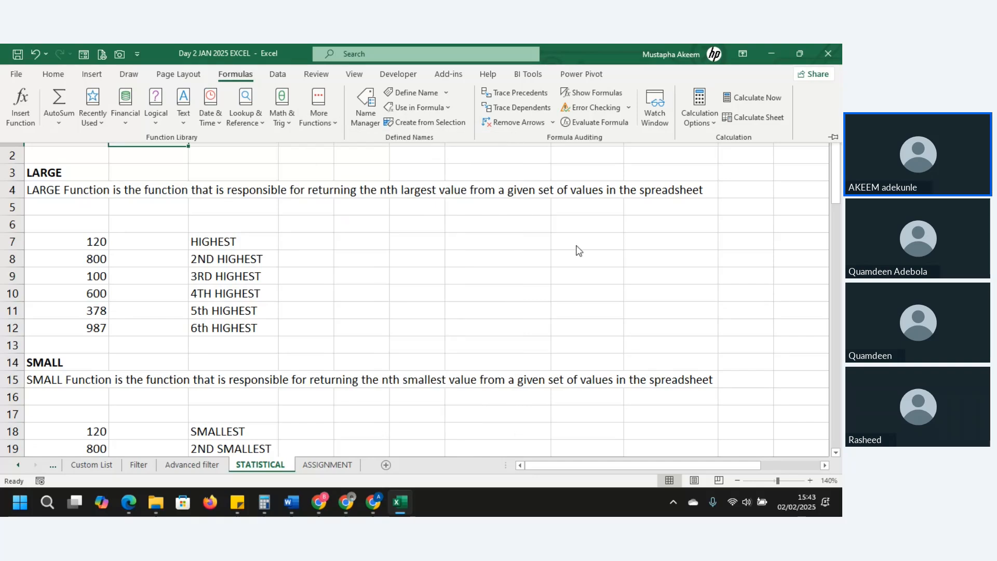
{"action": "left_click", "coordinate": [330, 319]}
Enter =LARGE(A7:A12,1) in E7 to return the highest value of the list.
{"action": "left_click", "coordinate": [85, 243]}
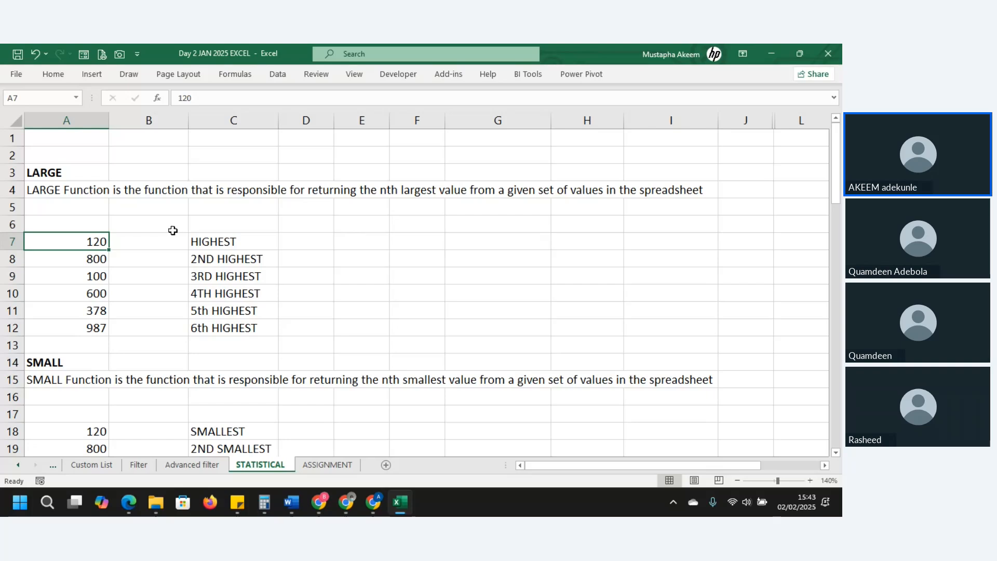
{"action": "left_click", "coordinate": [315, 242]}
{"action": "left_click", "coordinate": [357, 242]}
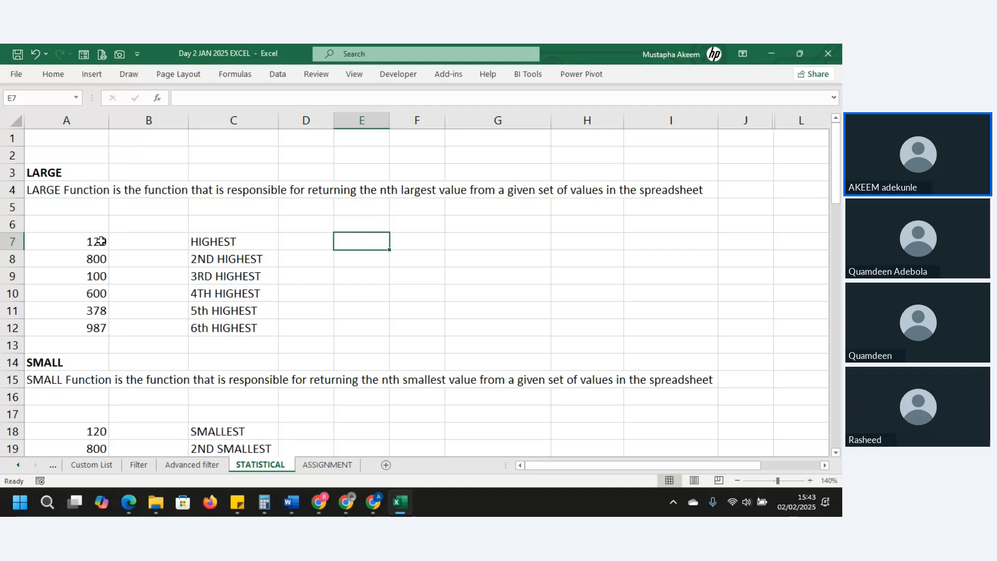
{"action": "left_click_drag", "start_coordinate": [91, 242], "coordinate": [97, 323]}
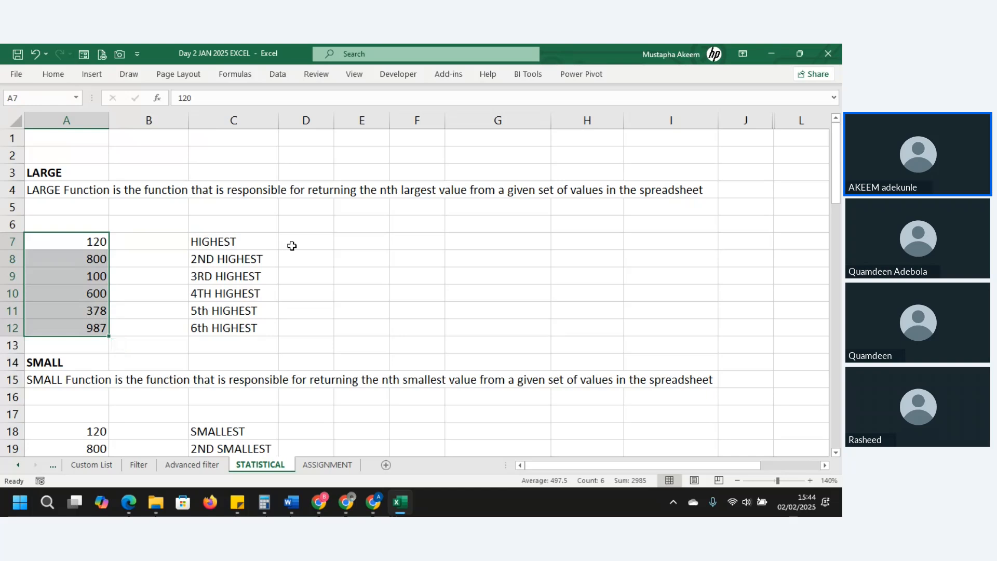
{"action": "left_click", "coordinate": [370, 239]}
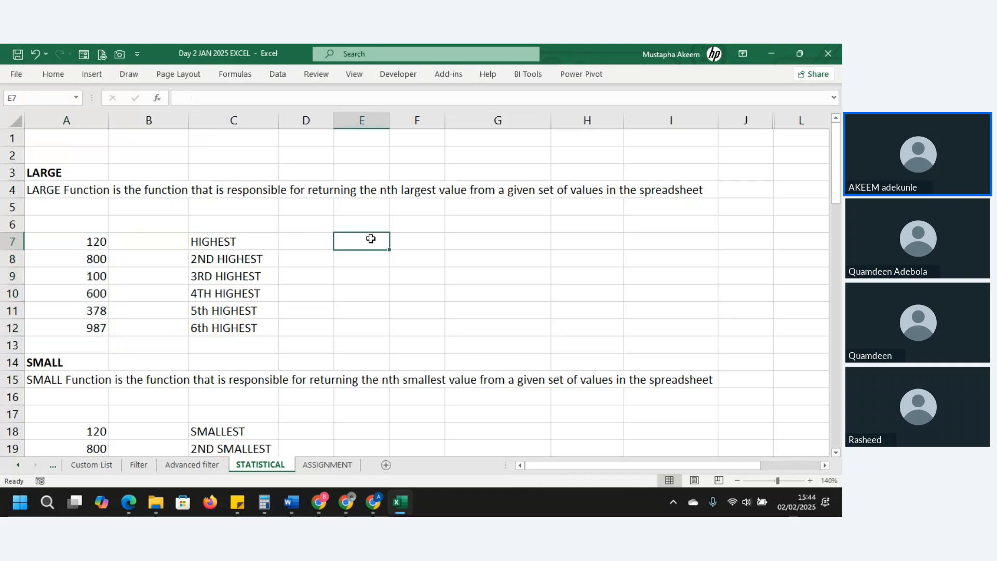
{"action": "type", "text": "=large("}
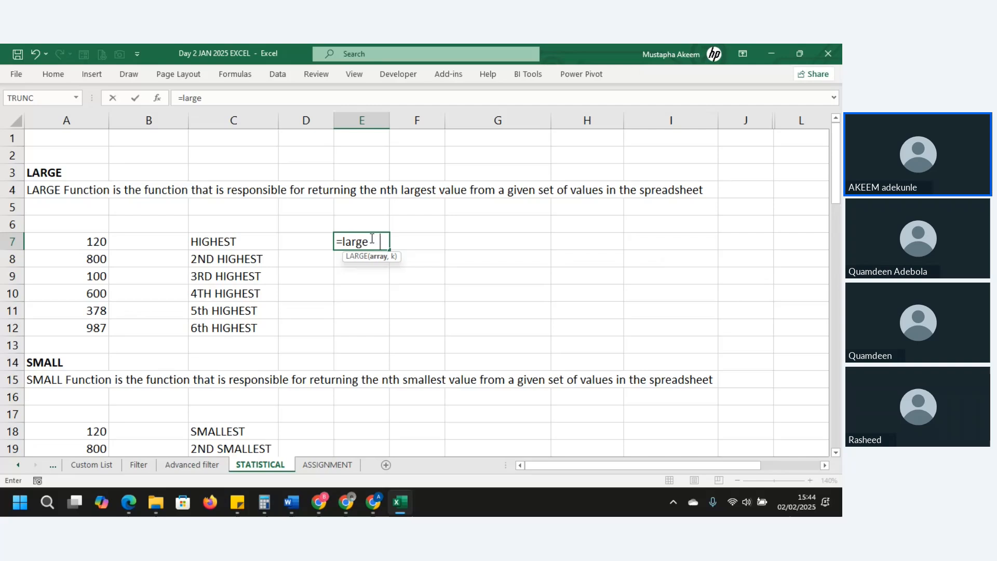
{"action": "key", "text": "Tab"}
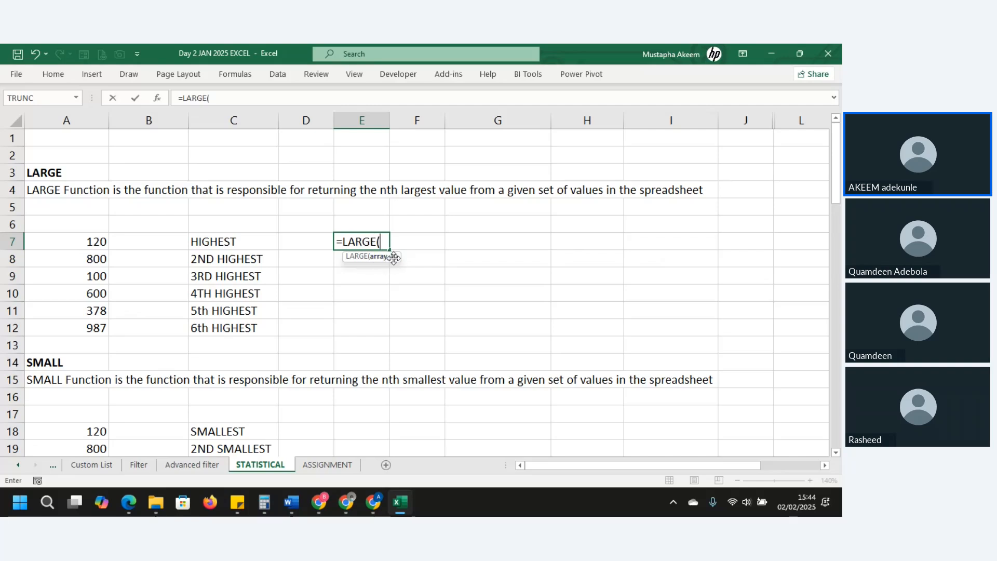
{"action": "left_click_drag", "start_coordinate": [97, 242], "coordinate": [103, 327]}
{"action": "type", "text": ","}
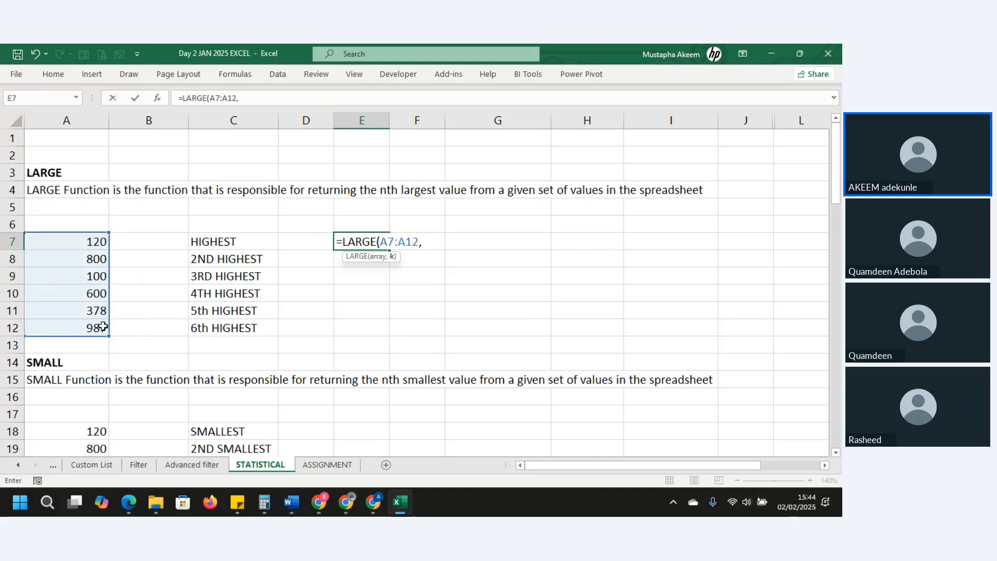
{"action": "type", "text": "1)"}
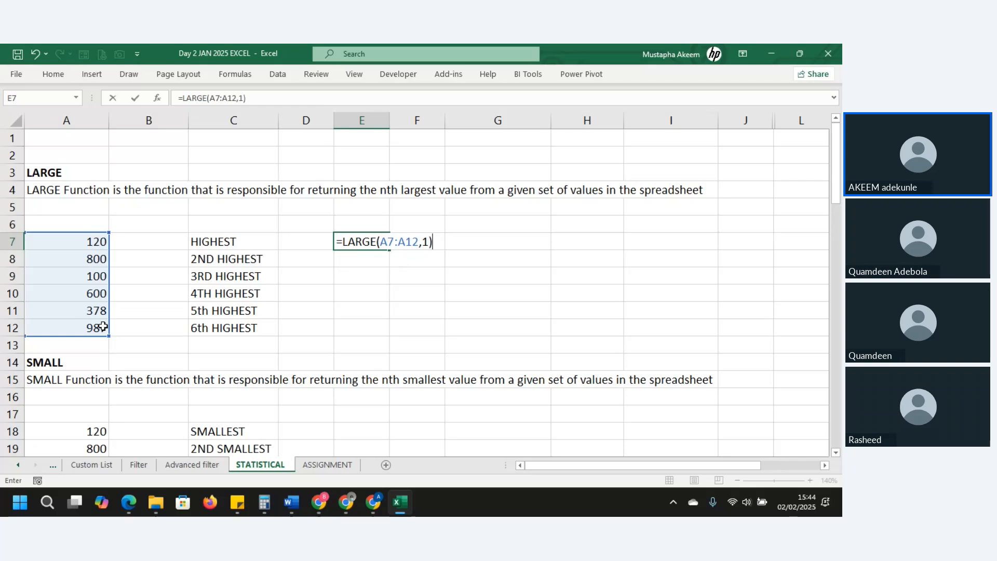
{"action": "key", "text": "Return"}
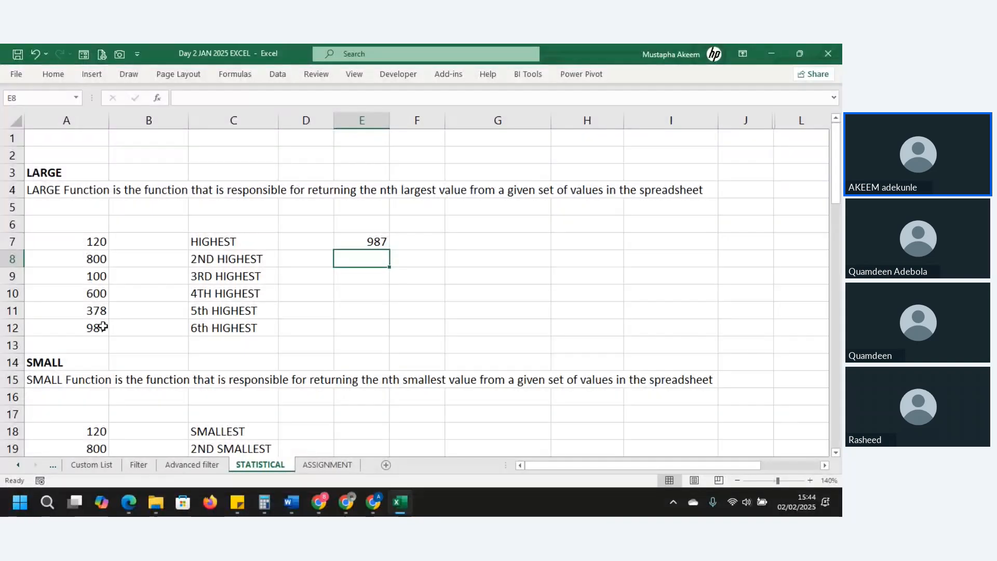
Enter =LARGE(A7:A12,2) in E8 to return the second highest value.
{"action": "type", "text": "=LARGE("}
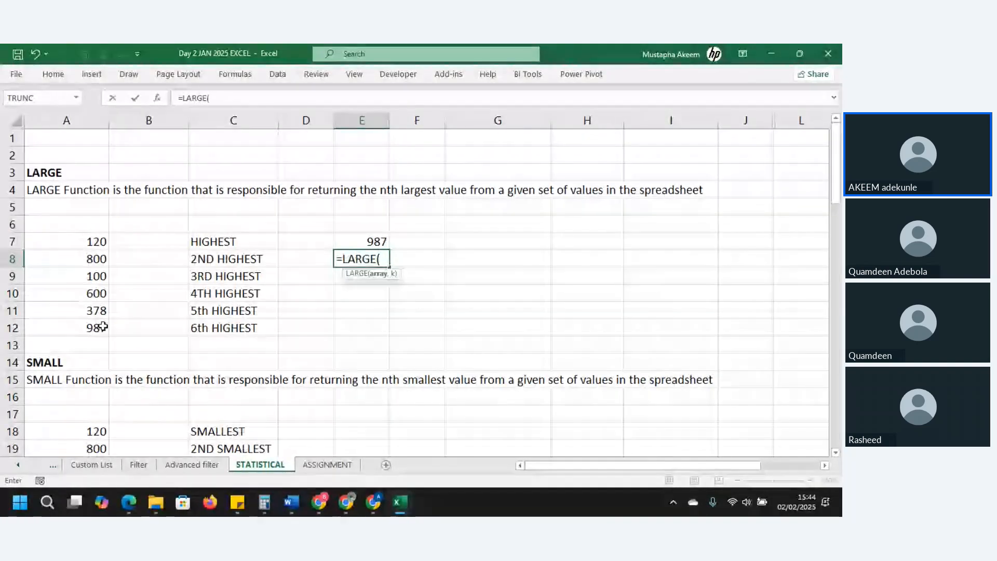
{"action": "left_click_drag", "start_coordinate": [83, 241], "coordinate": [82, 327]}
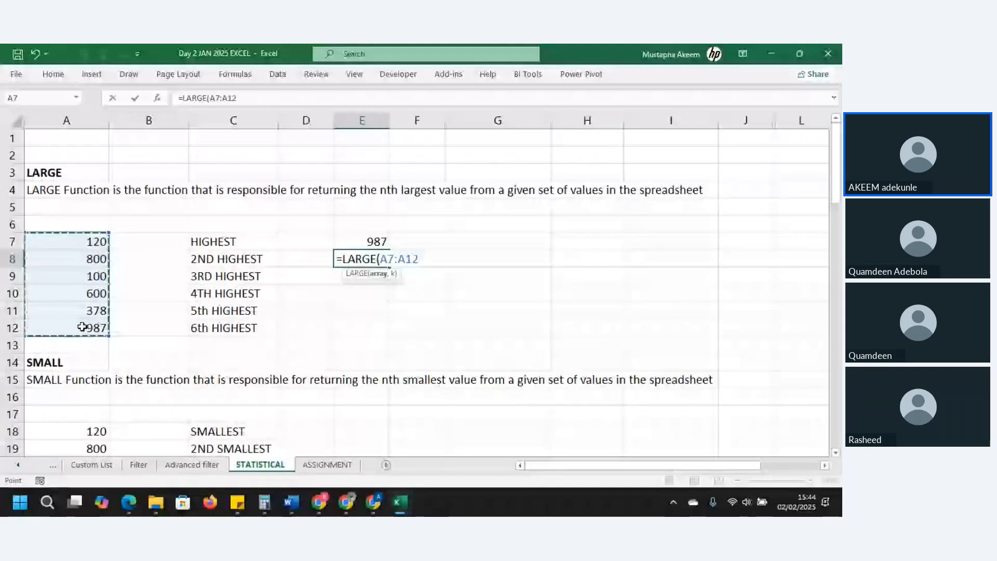
{"action": "type", "text": ",2"}
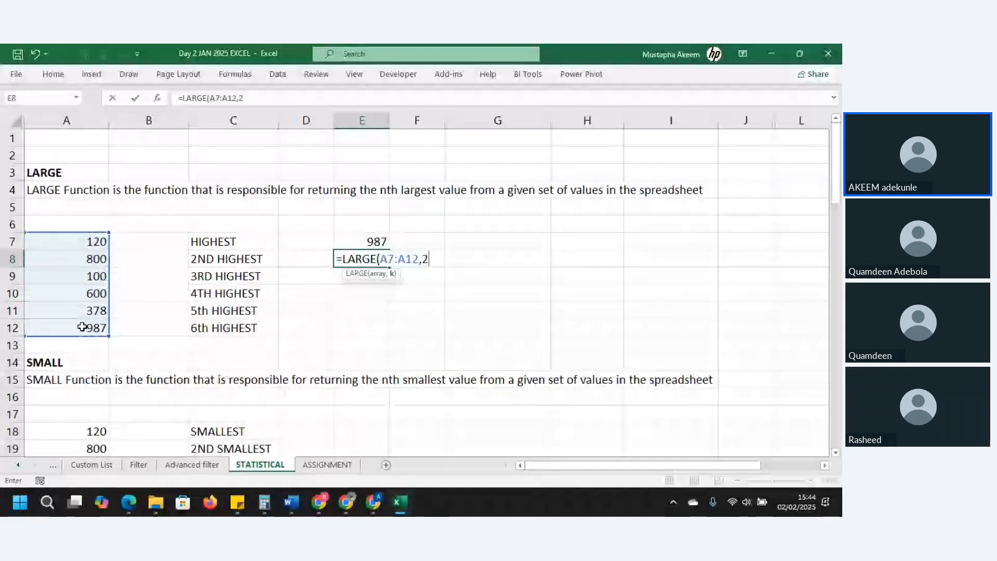
{"action": "type", "text": ")"}
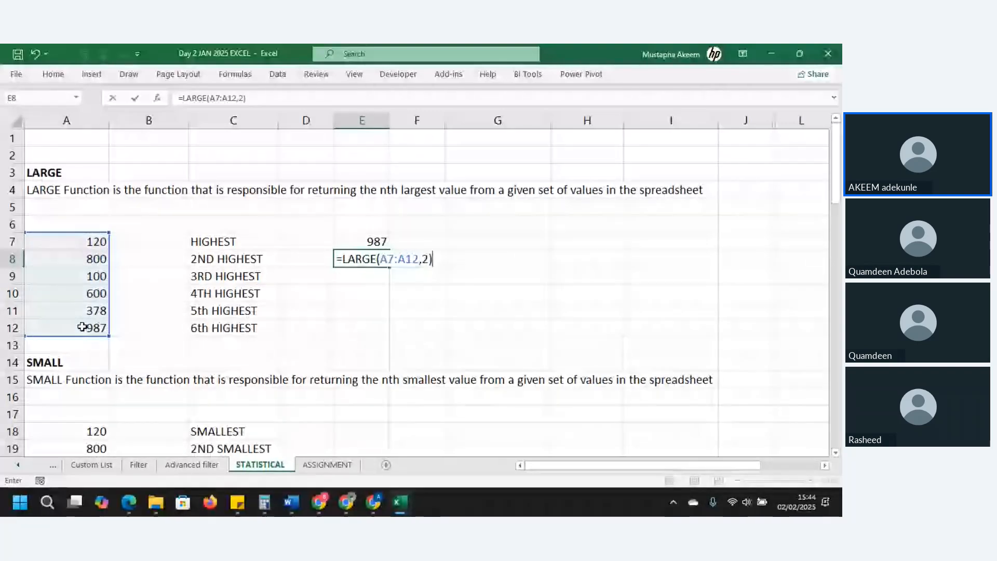
{"action": "key", "text": "Return"}
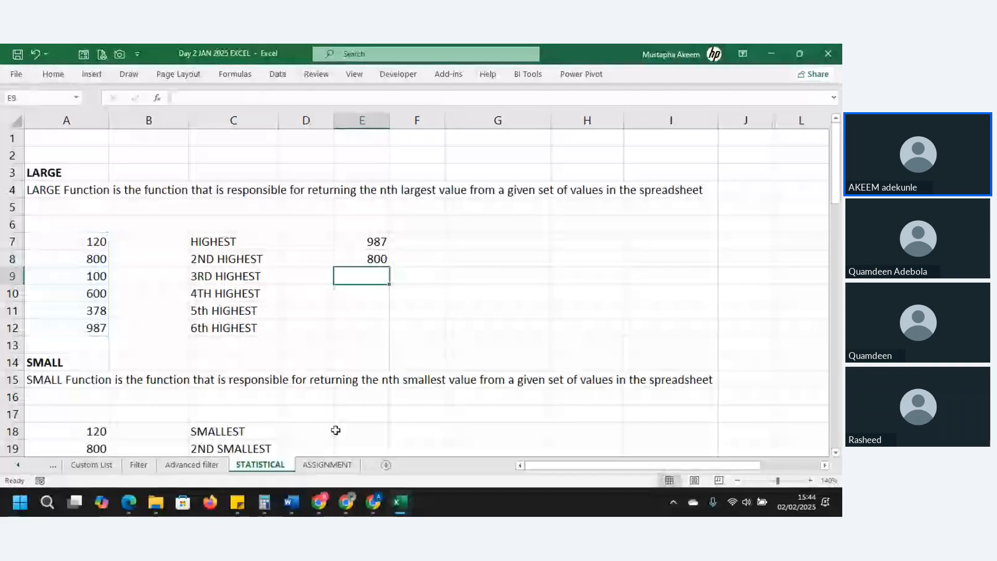
Fill D7:D12 with the rank numbers 1 to 6 beside the HIGHEST to 6th HIGHEST labels.
{"action": "left_click", "coordinate": [298, 243]}
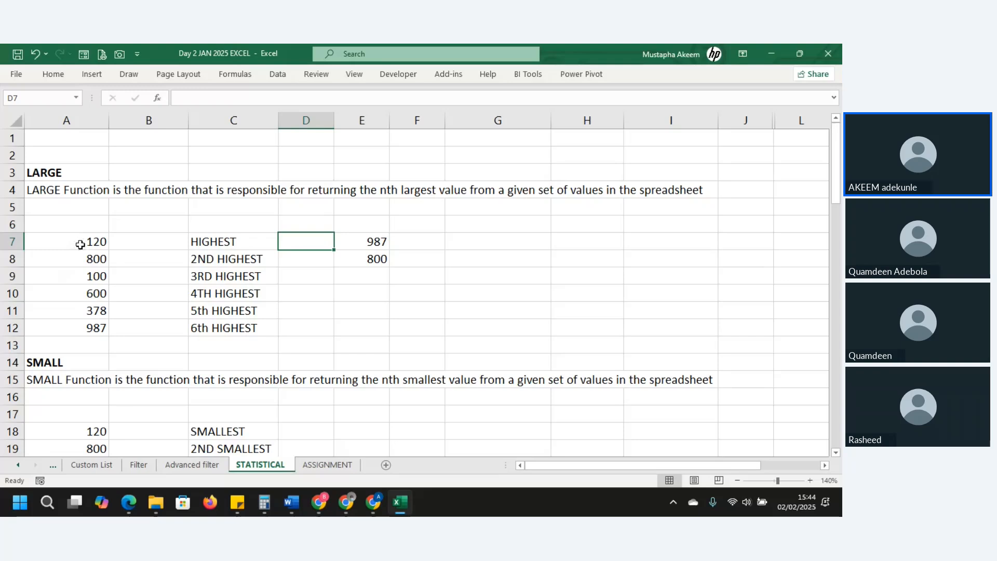
{"action": "type", "text": "1"}
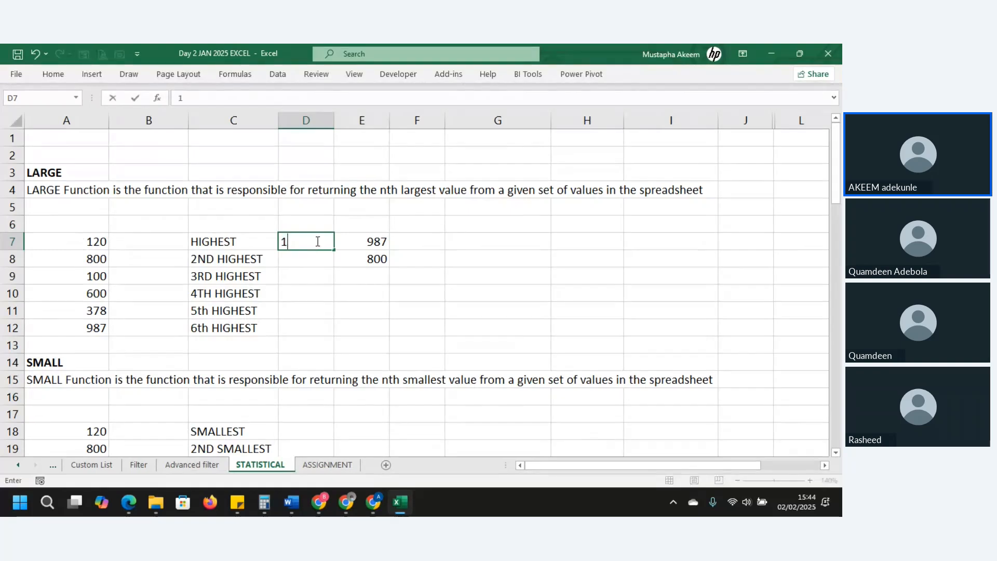
{"action": "key", "text": "Return"}
{"action": "type", "text": "2"}
{"action": "key", "text": "Return"}
{"action": "type", "text": "3"}
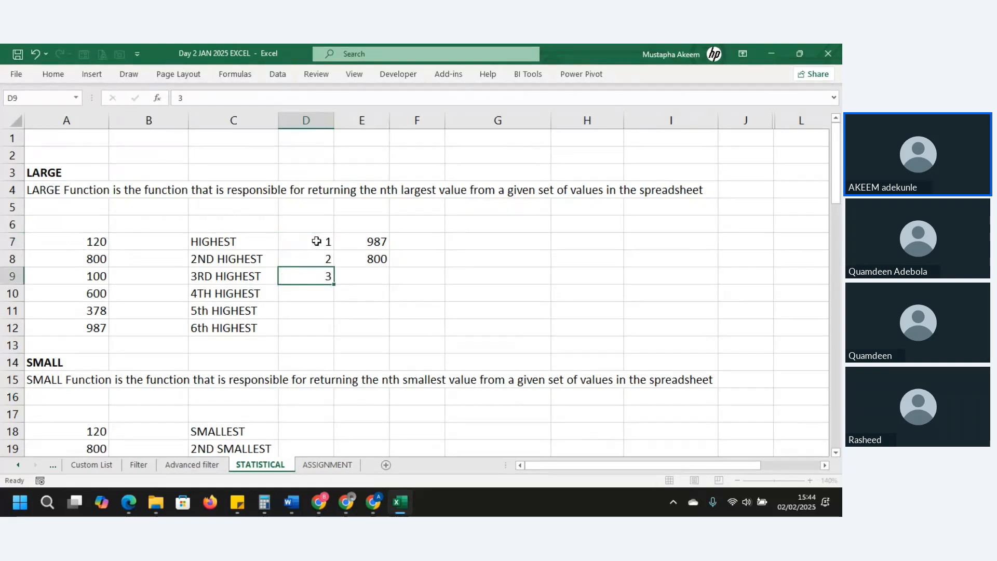
{"action": "key", "text": "Return"}
{"action": "type", "text": "4"}
{"action": "key", "text": "Return"}
{"action": "type", "text": "5"}
{"action": "key", "text": "Return"}
{"action": "type", "text": "6"}
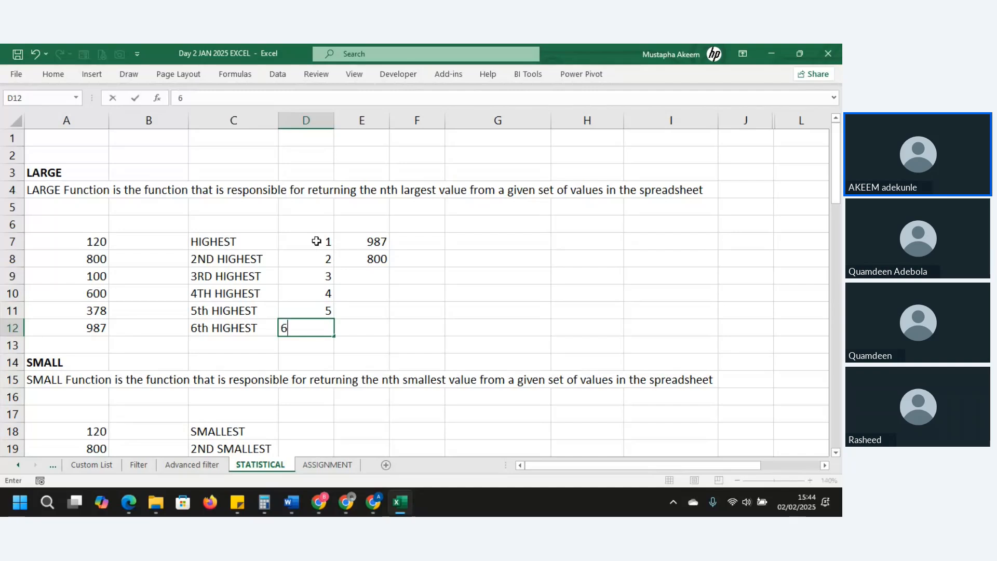
{"action": "key", "text": "Return"}
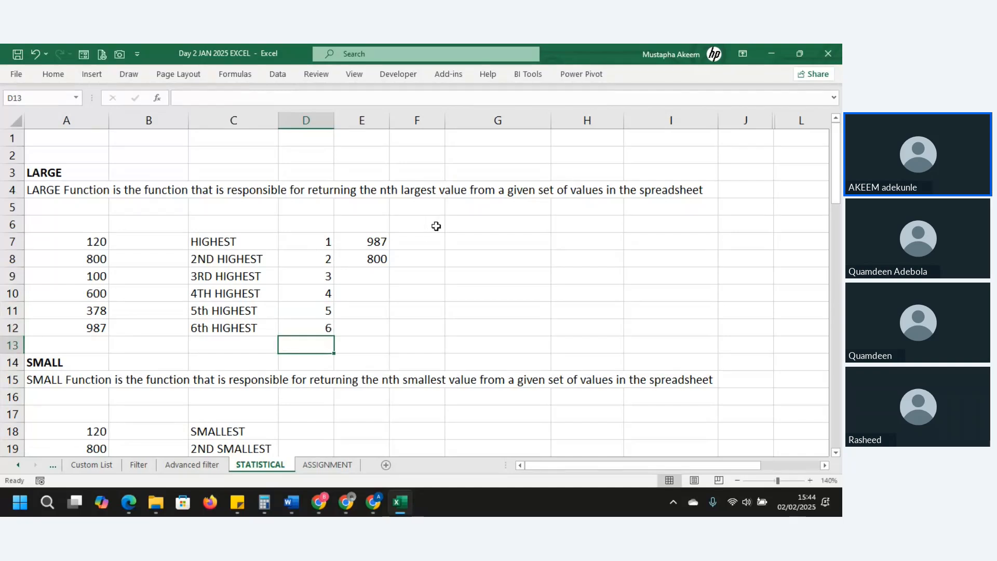
Start replacing the formula in E7 with a new LARGE formula.
{"action": "left_click", "coordinate": [370, 245]}
{"action": "type", "text": "=lar"}
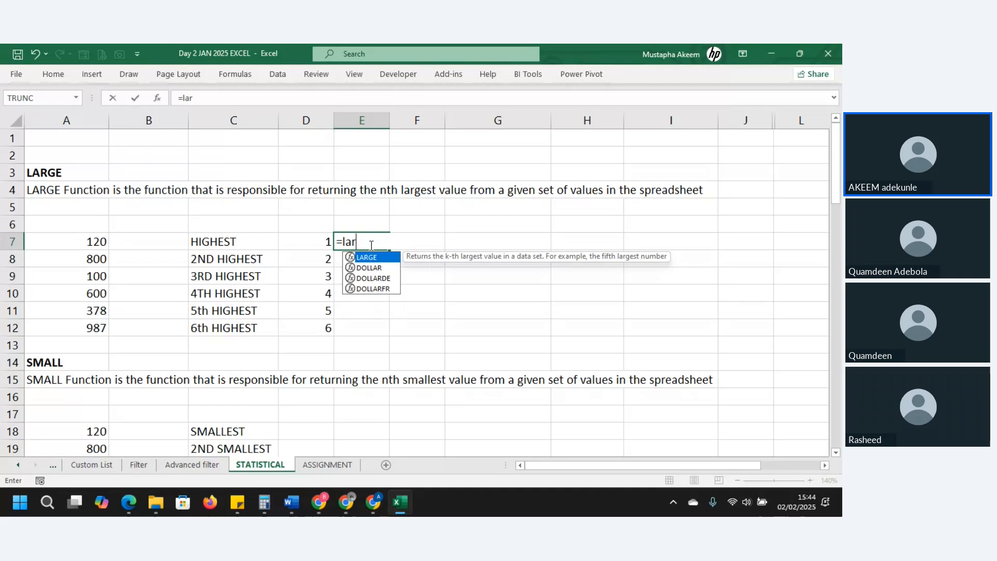
Complete the formula in E7 as =LARGE($A$7:$A$12,D7), with the range locked as an absolute reference.
{"action": "key", "text": "Tab"}
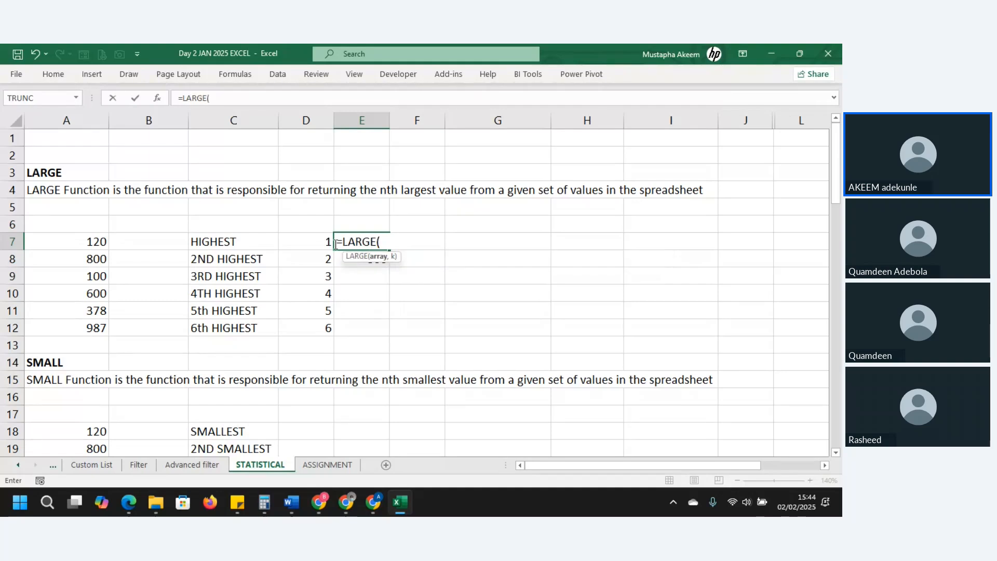
{"action": "left_click", "coordinate": [65, 245]}
{"action": "left_click_drag", "start_coordinate": [64, 245], "coordinate": [82, 325]}
{"action": "key", "text": "F4"}
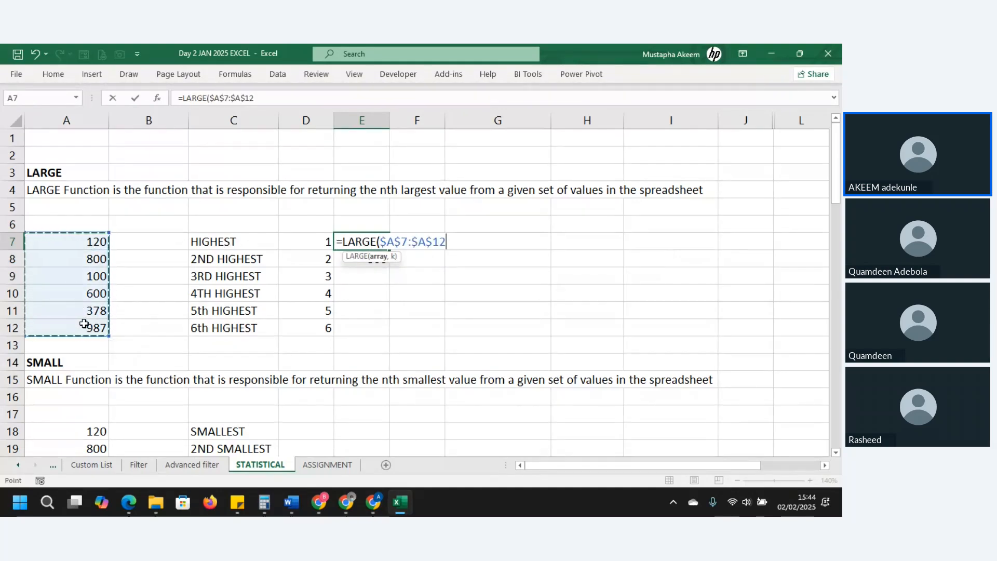
{"action": "type", "text": ","}
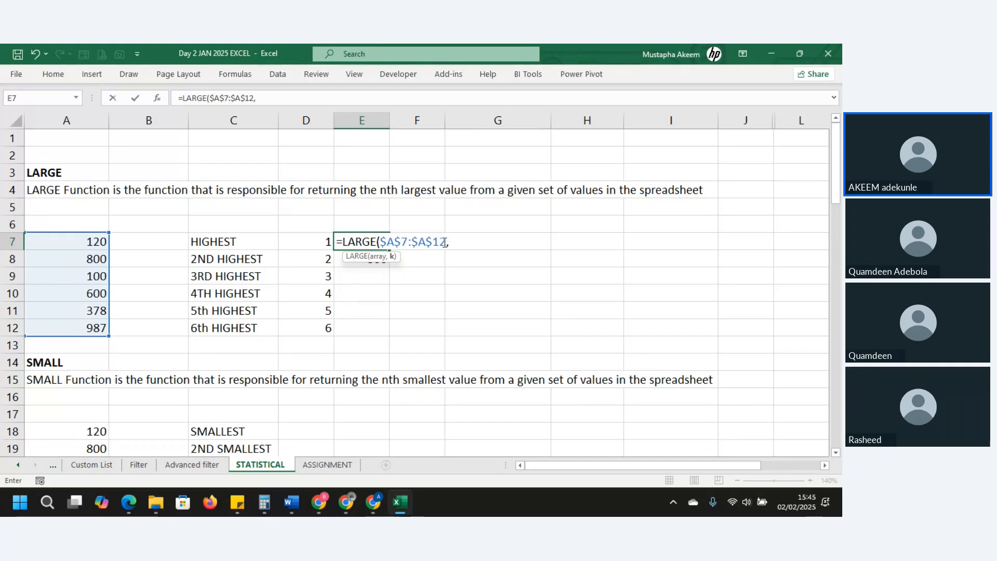
{"action": "left_click", "coordinate": [312, 242]}
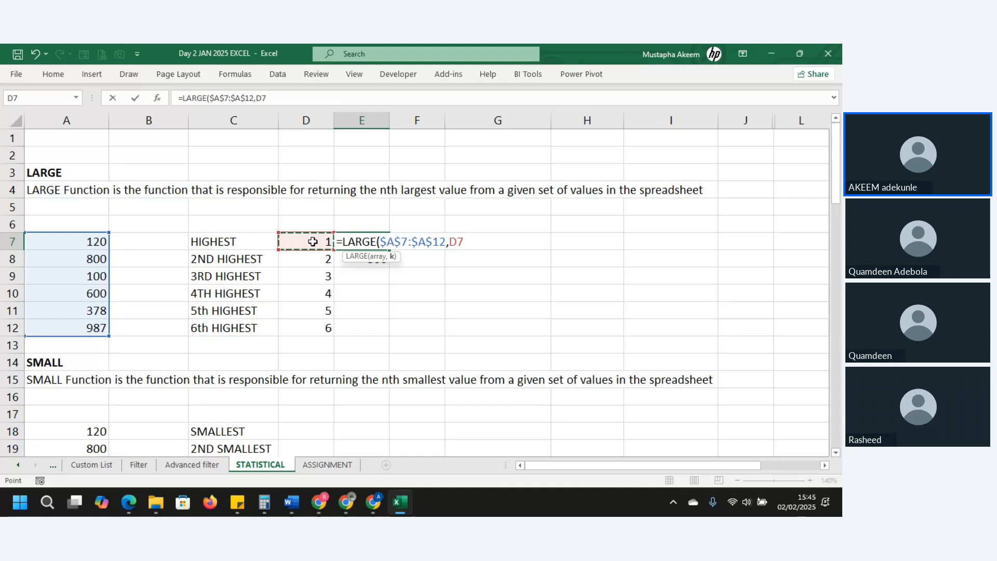
{"action": "key", "text": "Return"}
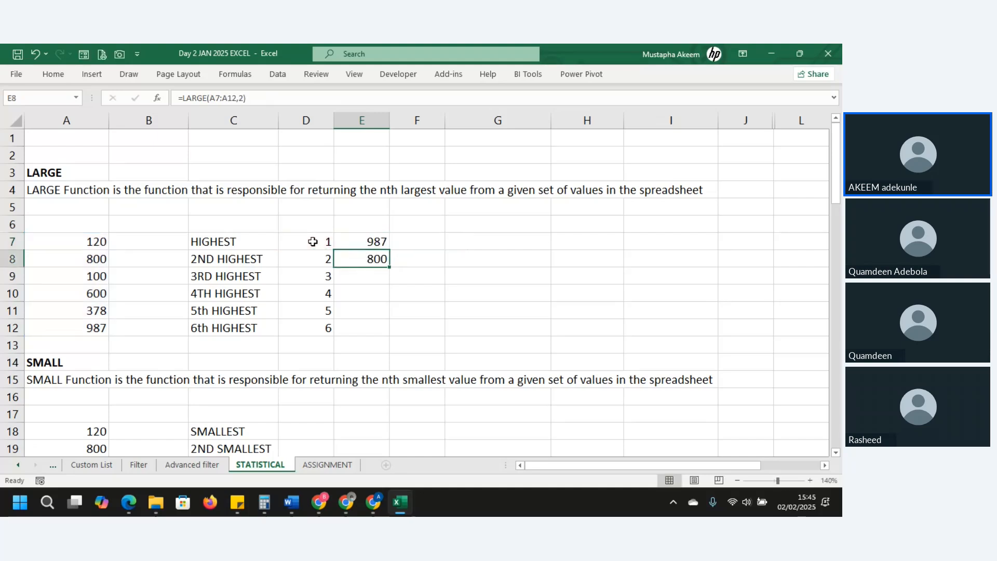
Fill the LARGE formula from E7 down through E12 for the remaining highest rankings.
{"action": "left_click", "coordinate": [376, 242]}
{"action": "left_click_drag", "start_coordinate": [390, 250], "coordinate": [392, 253]}
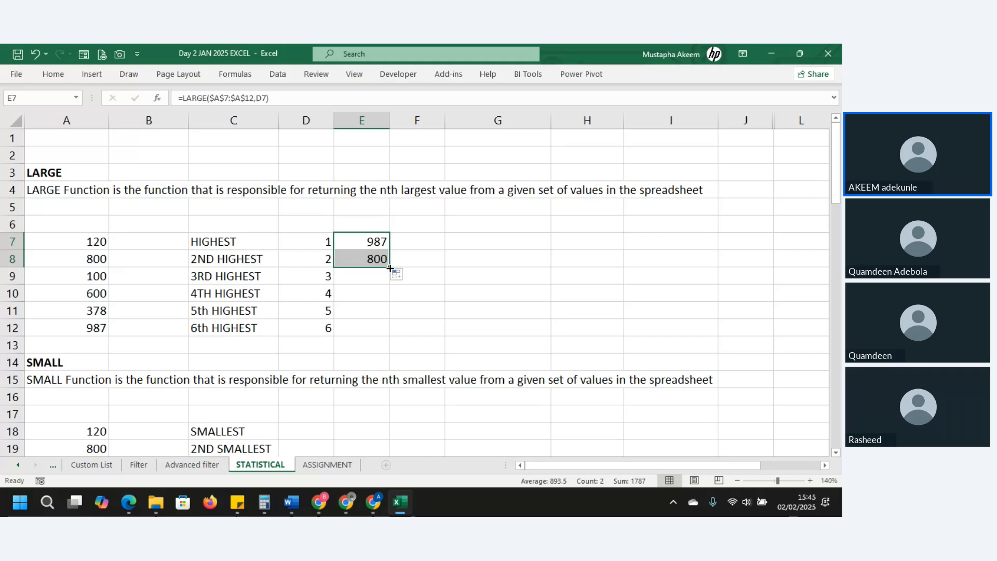
{"action": "double_click", "coordinate": [390, 267]}
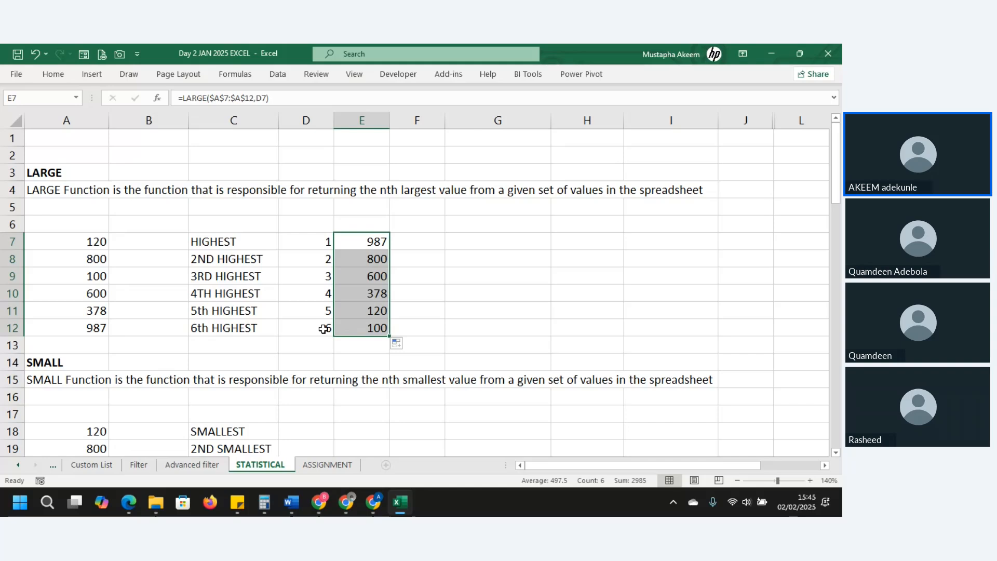
In the SMALL section, enter =SMALL(A18:A23,2) in E18 to return the second smallest value.
{"action": "left_click", "coordinate": [329, 309]}
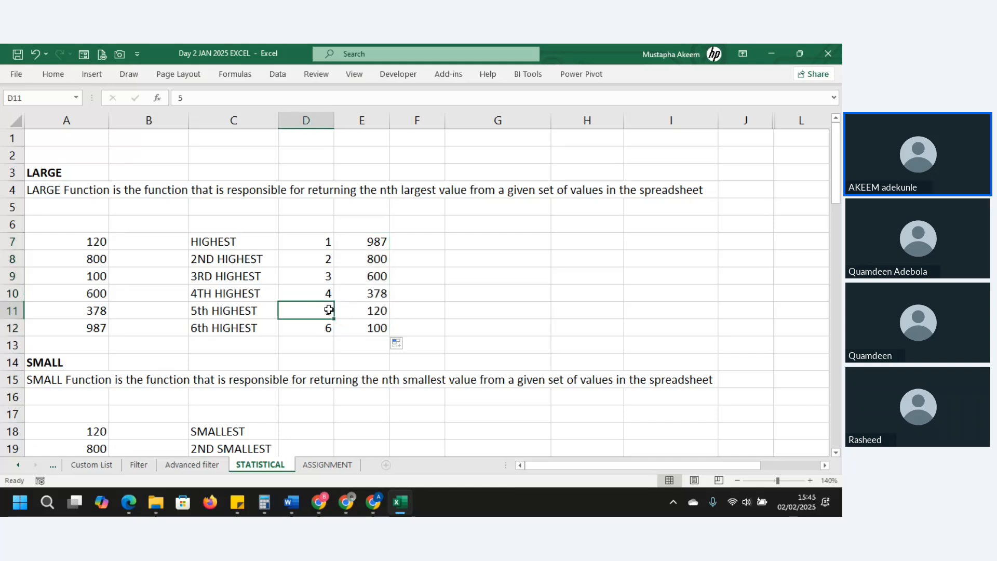
{"action": "key", "text": "Down"}
{"action": "key", "text": "Down"}
{"action": "key", "text": "Down"}
{"action": "key", "text": "Down"}
{"action": "key", "text": "Down"}
{"action": "key", "text": "Down"}
{"action": "key", "text": "Down"}
{"action": "key", "text": "Down"}
{"action": "key", "text": "Down"}
{"action": "key", "text": "Down"}
{"action": "key", "text": "Down"}
{"action": "key", "text": "Down"}
{"action": "key", "text": "Down"}
{"action": "key", "text": "Down"}
{"action": "key", "text": "Down"}
{"action": "key", "text": "Down"}
{"action": "key", "text": "Down"}
{"action": "key", "text": "Down"}
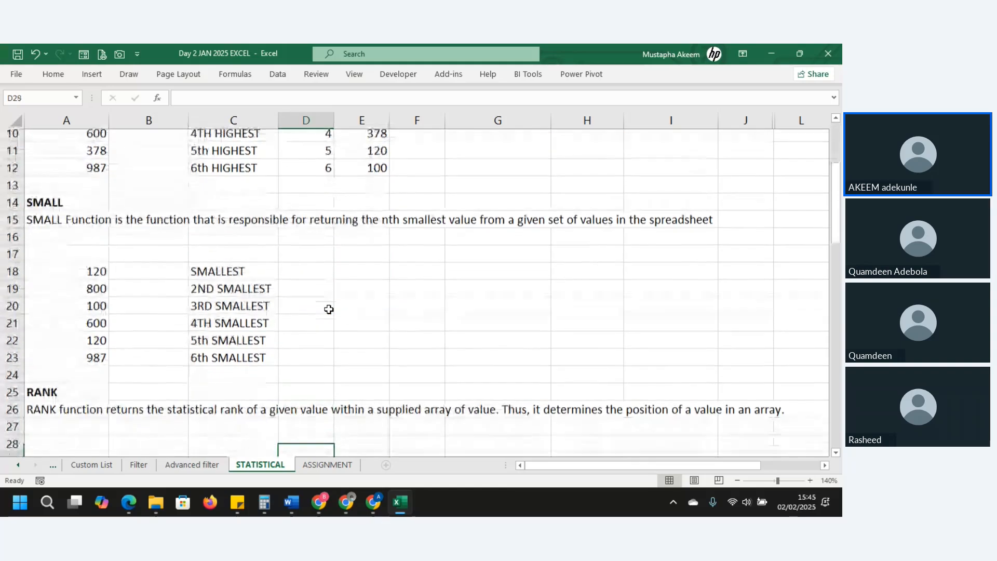
{"action": "key", "text": "Down"}
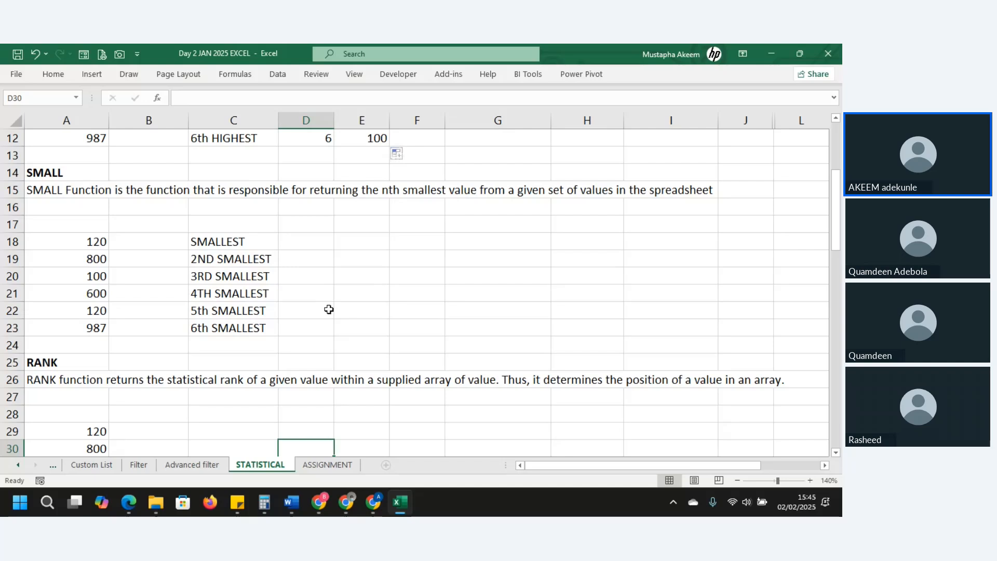
{"action": "left_click", "coordinate": [358, 242]}
{"action": "type", "text": "="}
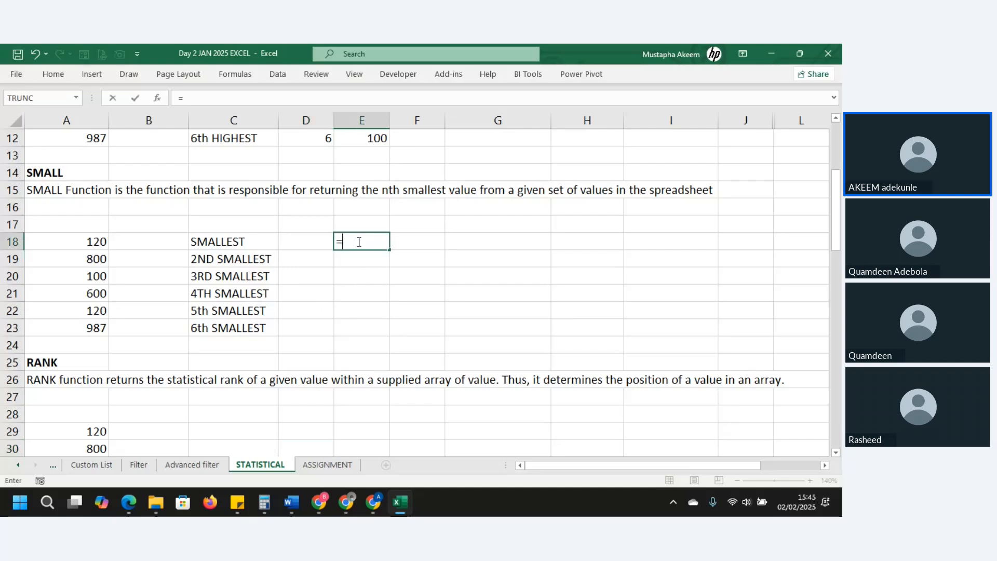
{"action": "type", "text": "small"}
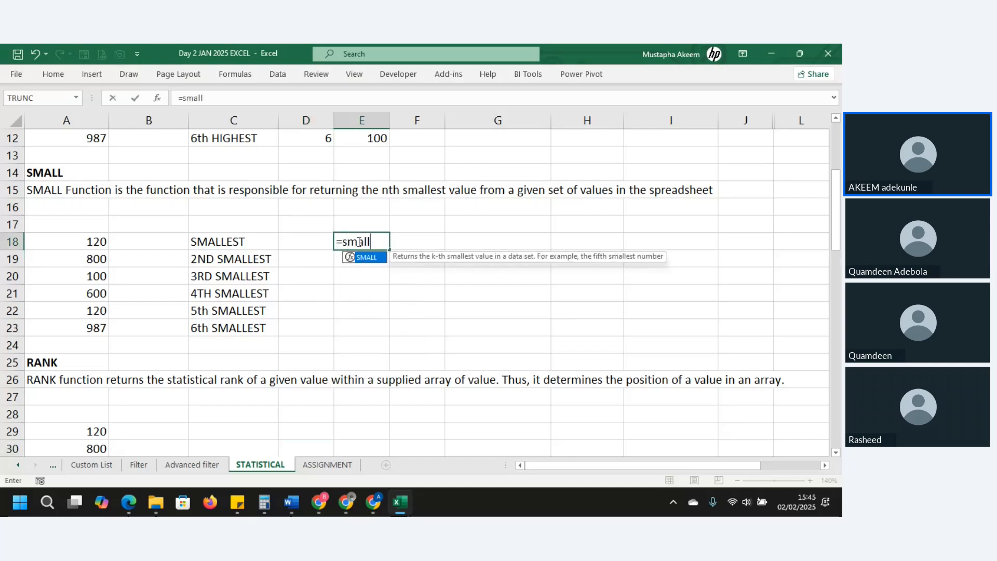
{"action": "key", "text": "Tab"}
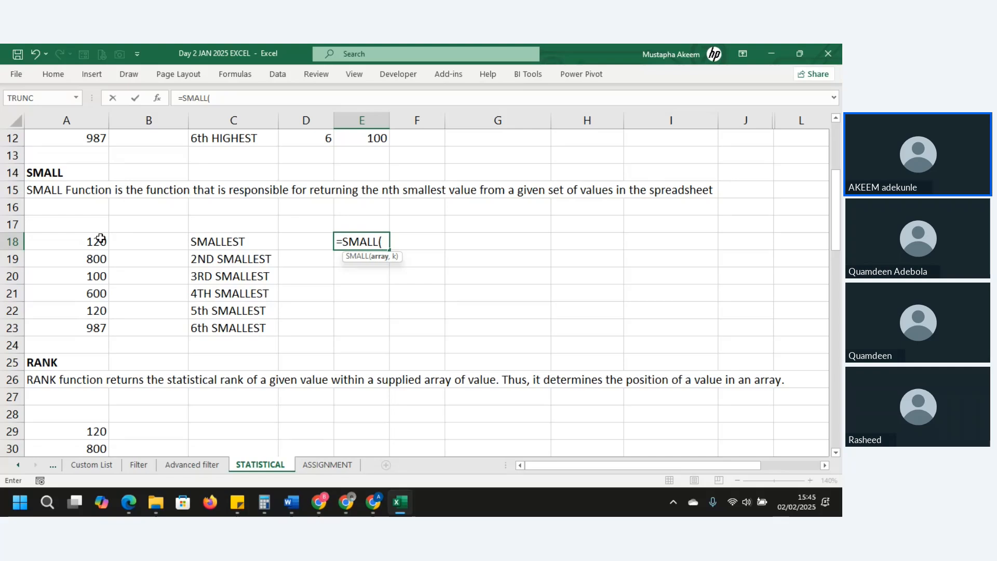
{"action": "left_click_drag", "start_coordinate": [97, 241], "coordinate": [104, 328]}
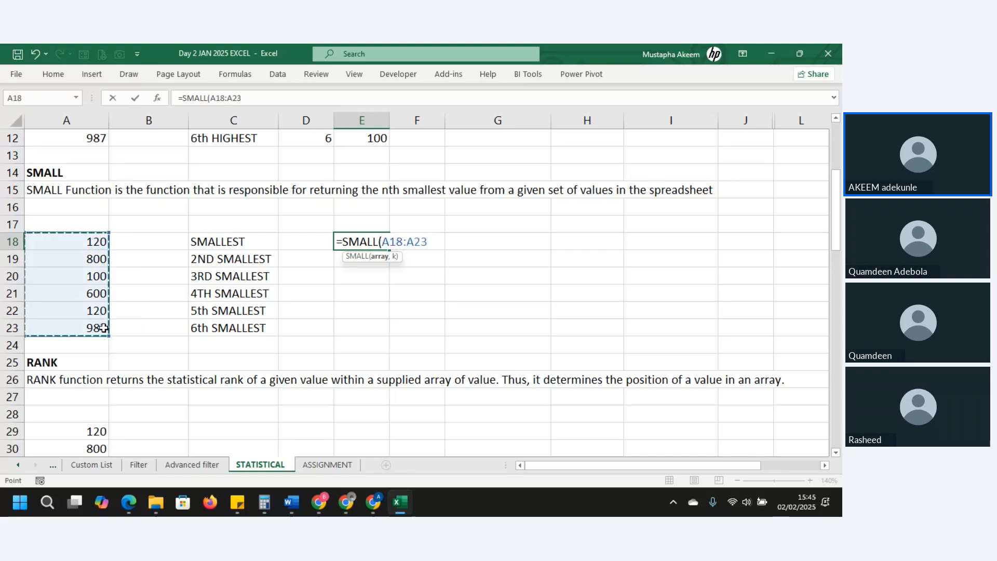
{"action": "type", "text": ",2"}
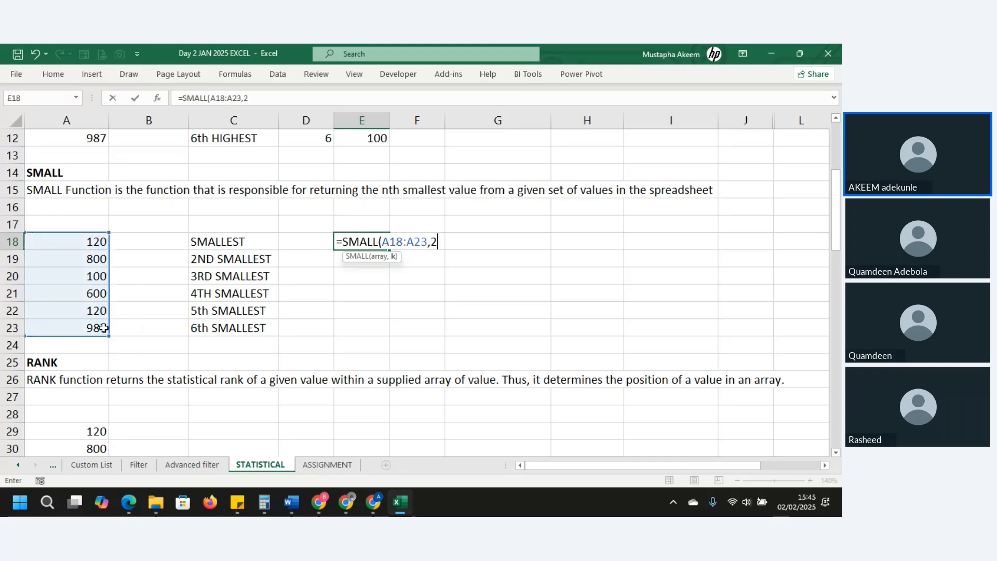
{"action": "type", "text": ")"}
{"action": "key", "text": "Return"}
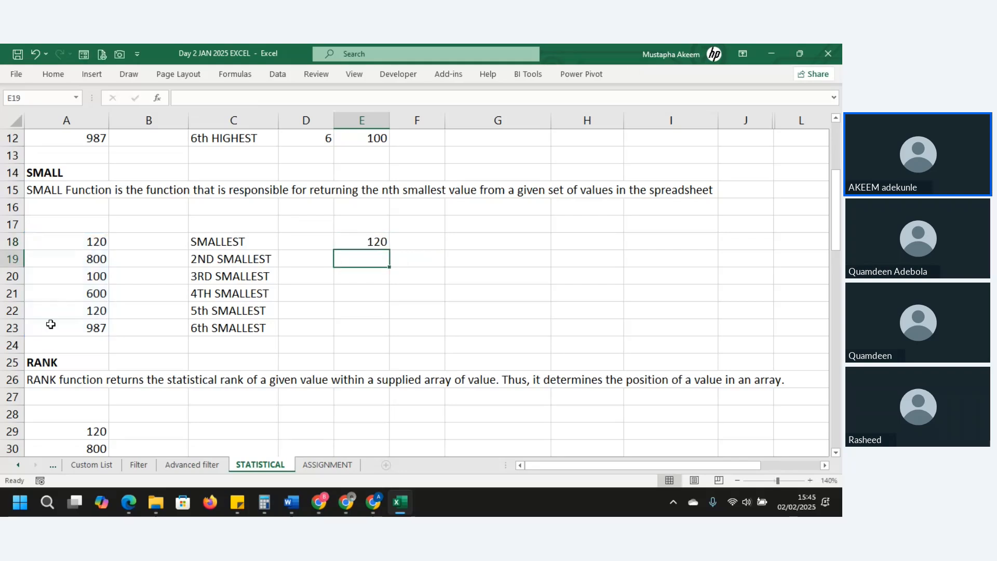
Check the two lowest values in A18:A23, and examine the RANK section's description and its number list in A29:A34.
{"action": "left_click", "coordinate": [74, 274]}
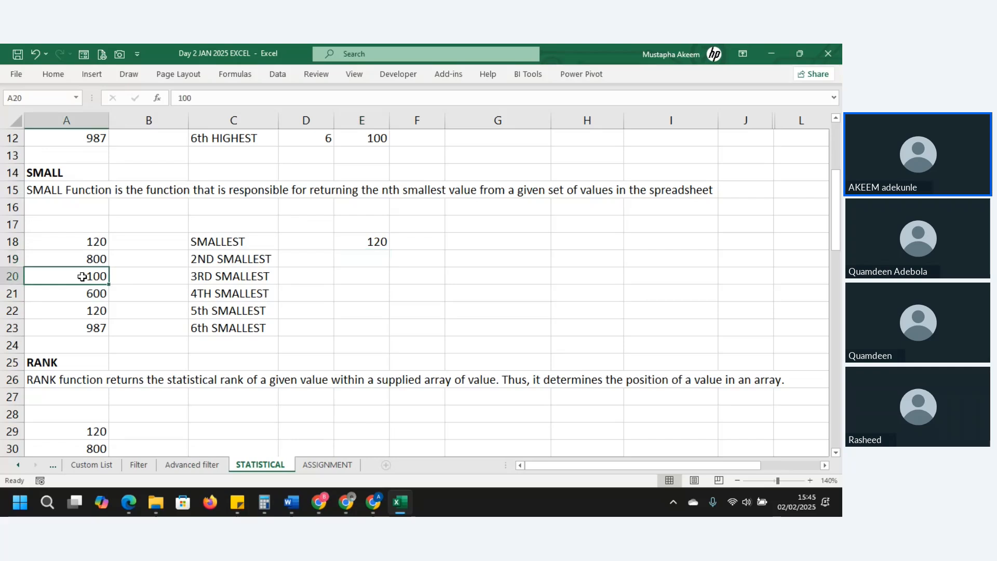
{"action": "left_click", "coordinate": [88, 235]}
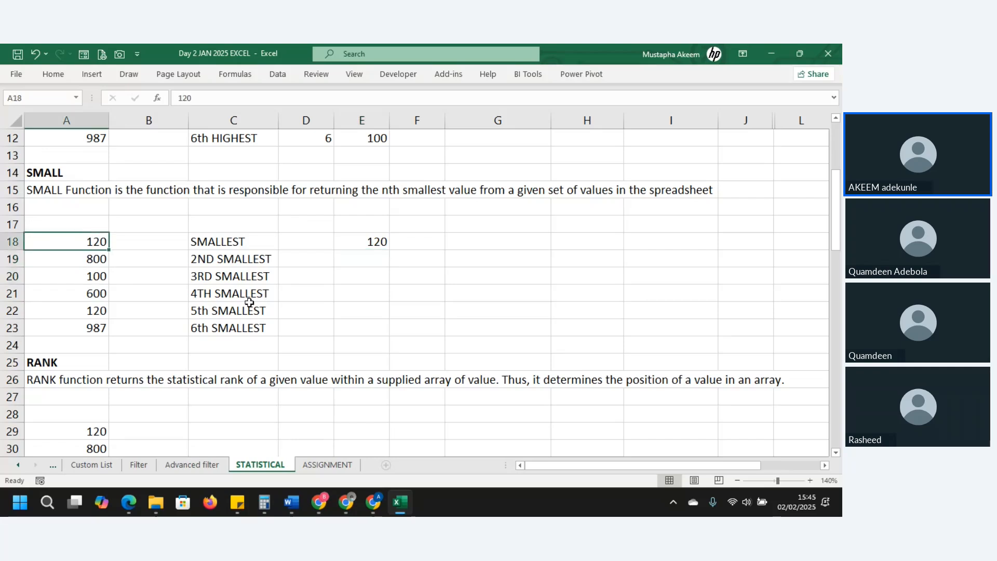
{"action": "left_click", "coordinate": [285, 366]}
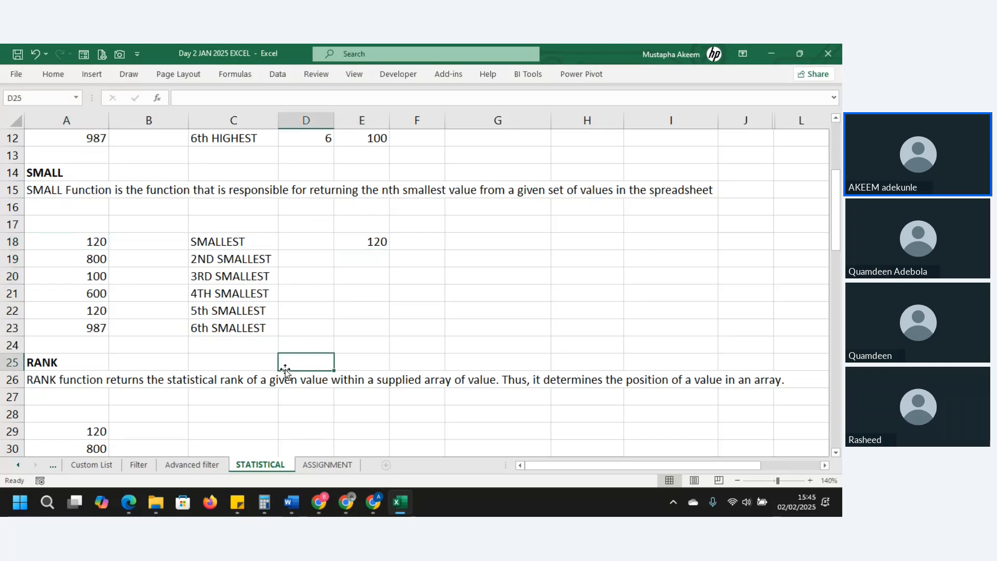
{"action": "key", "text": "Down"}
{"action": "key", "text": "Down"}
{"action": "key", "text": "Down"}
{"action": "key", "text": "Down"}
{"action": "key", "text": "Down"}
{"action": "key", "text": "Down"}
{"action": "key", "text": "Down"}
{"action": "key", "text": "Down"}
{"action": "key", "text": "Down"}
{"action": "key", "text": "Down"}
{"action": "key", "text": "Down"}
{"action": "key", "text": "Down"}
{"action": "key", "text": "Down"}
{"action": "key", "text": "Down"}
{"action": "key", "text": "Down"}
{"action": "key", "text": "Down"}
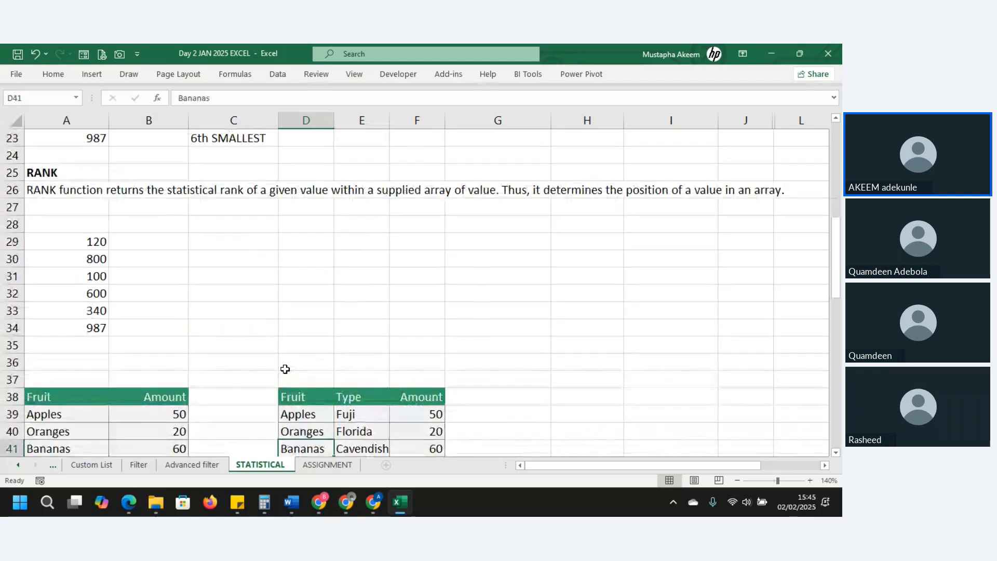
{"action": "key", "text": "Up"}
{"action": "key", "text": "Up"}
{"action": "key", "text": "Up"}
{"action": "key", "text": "Up"}
{"action": "key", "text": "Up"}
{"action": "key", "text": "Up"}
{"action": "key", "text": "Up"}
{"action": "key", "text": "Up"}
{"action": "key", "text": "Up"}
{"action": "key", "text": "Up"}
{"action": "key", "text": "Up"}
{"action": "key", "text": "Up"}
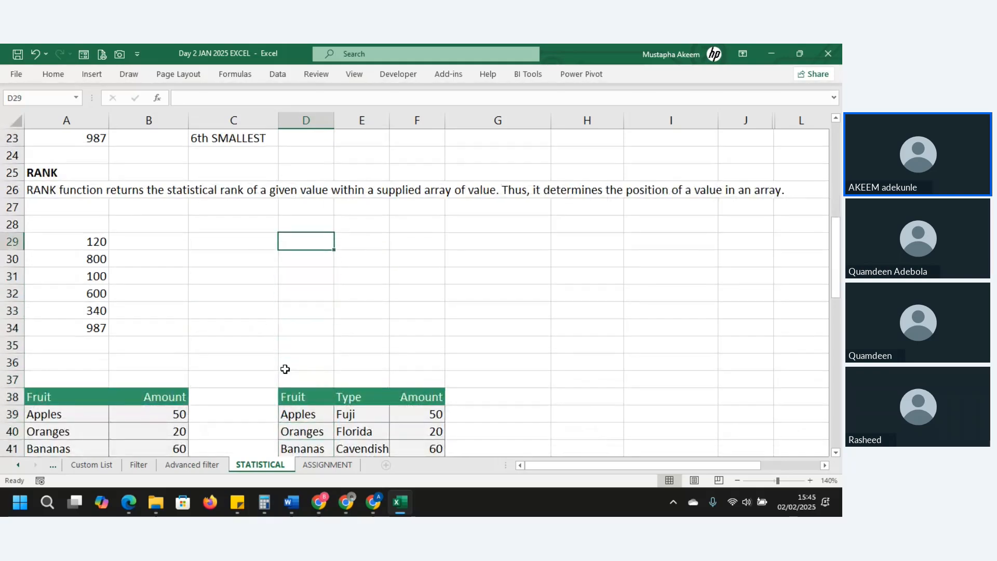
{"action": "left_click", "coordinate": [250, 242]}
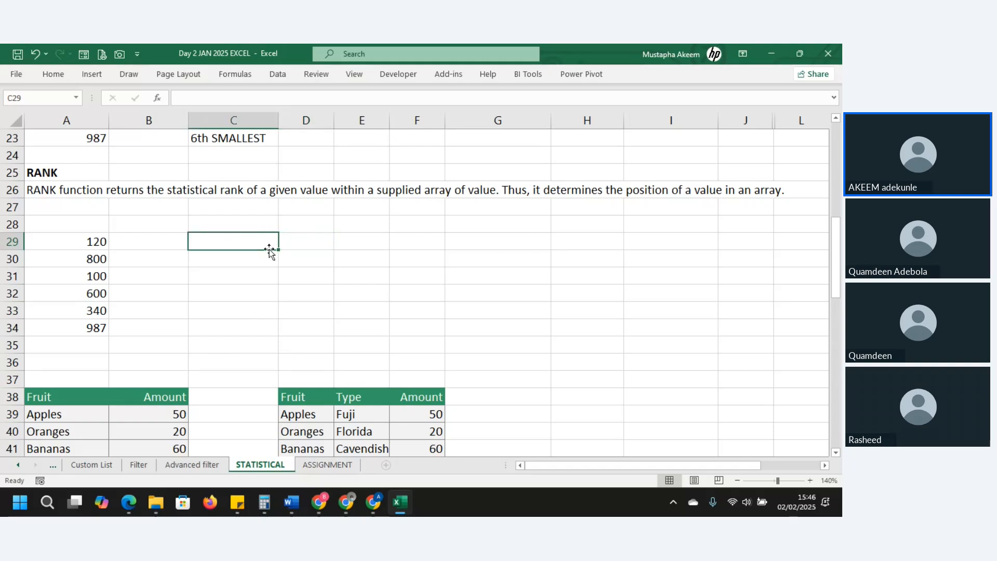
{"action": "left_click_drag", "start_coordinate": [91, 242], "coordinate": [90, 333]}
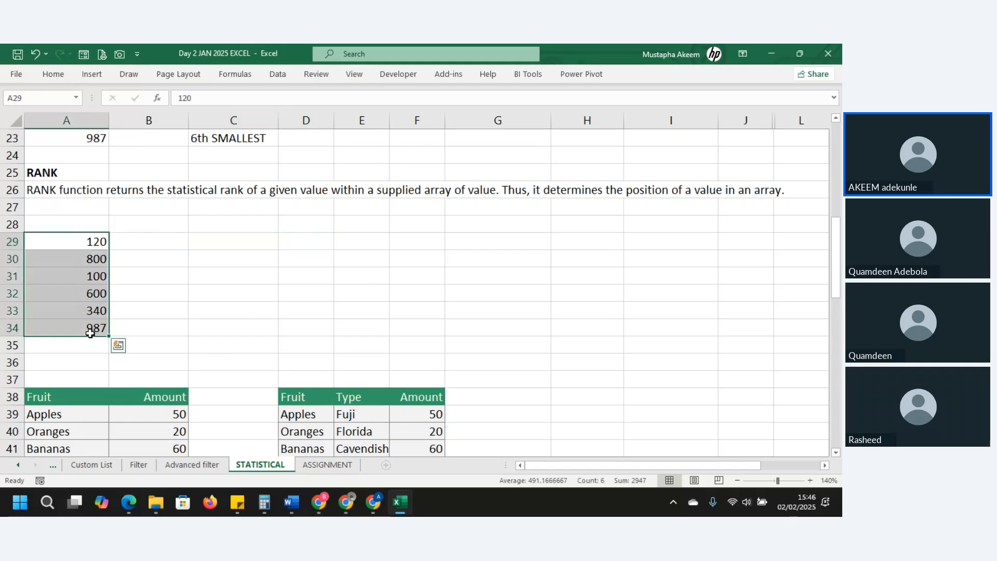
Review the SMALL formula in E18 and examine the value in A32 within the list A29:A34.
{"action": "left_click", "coordinate": [240, 145]}
{"action": "key", "text": "Up"}
{"action": "key", "text": "Up"}
{"action": "key", "text": "Up"}
{"action": "key", "text": "Up"}
{"action": "key", "text": "Up"}
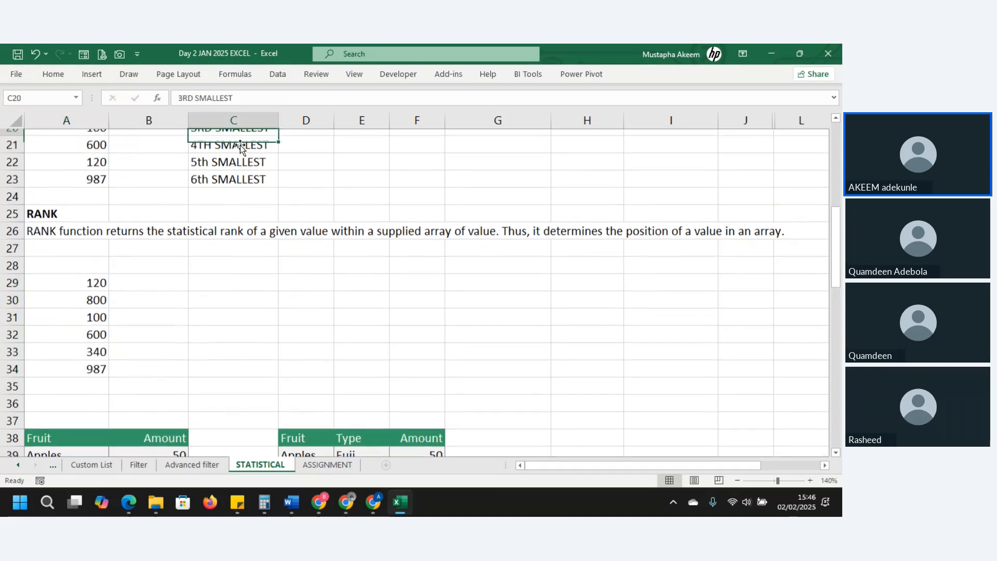
{"action": "key", "text": "Right"}
{"action": "key", "text": "Right"}
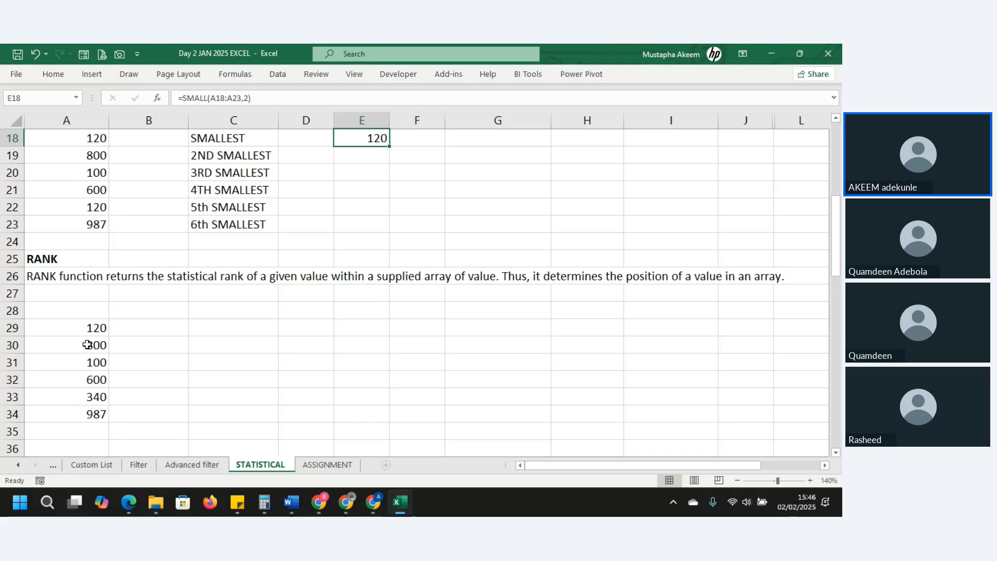
{"action": "left_click", "coordinate": [90, 383]}
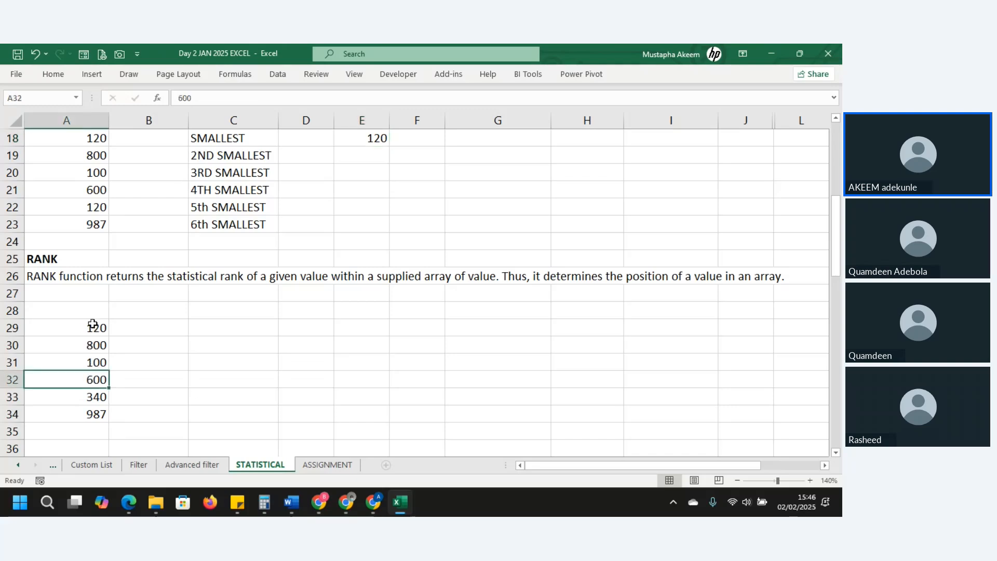
{"action": "left_click_drag", "start_coordinate": [94, 325], "coordinate": [86, 410]}
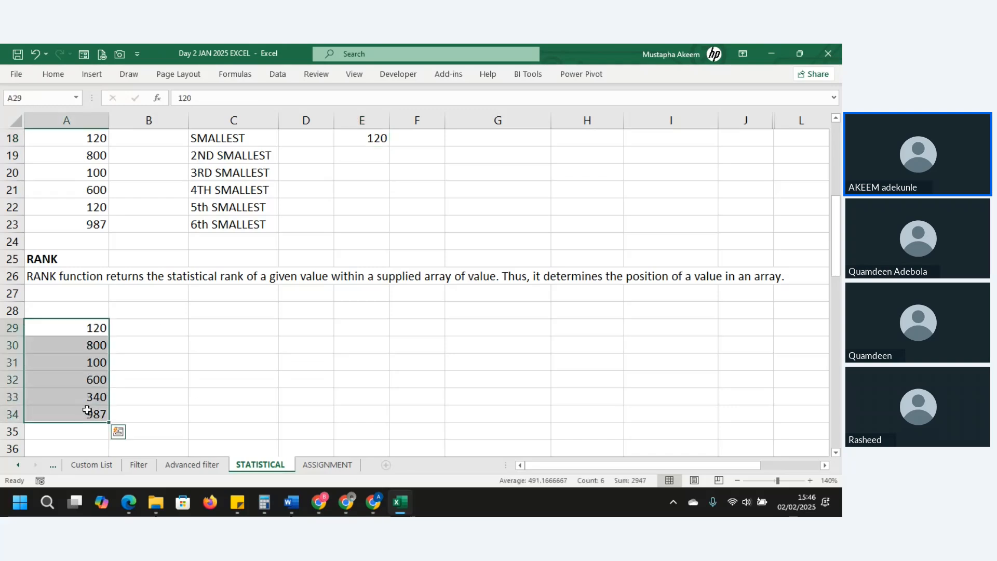
{"action": "left_click", "coordinate": [89, 379]}
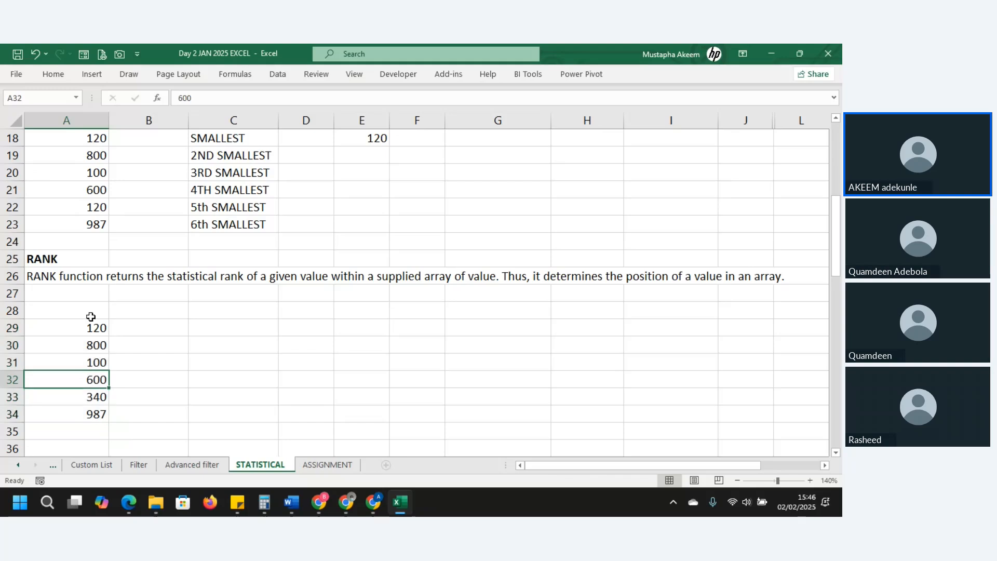
{"action": "left_click_drag", "start_coordinate": [90, 322], "coordinate": [94, 413]}
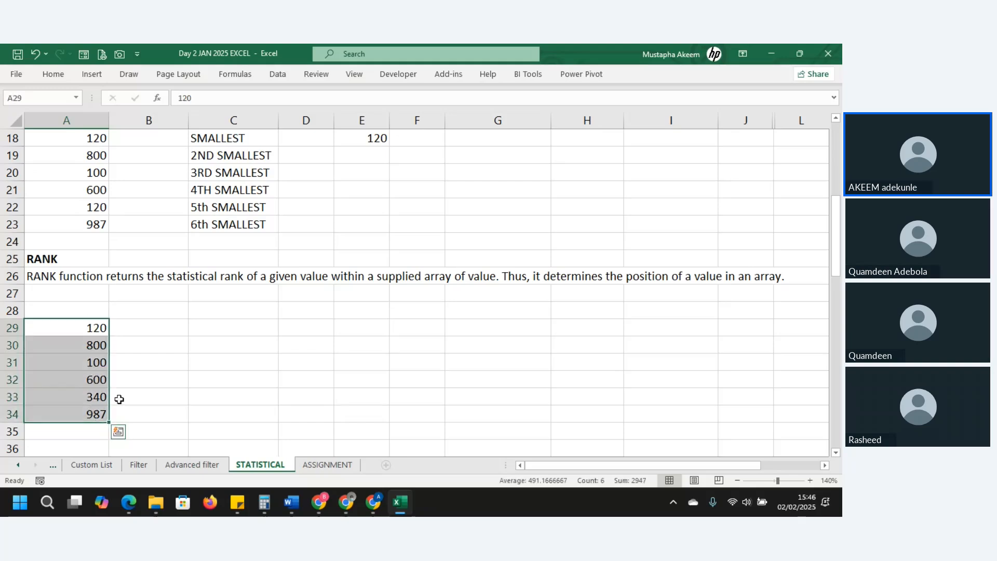
Enter =RANK(600,A29:A34,1) in C29 to rank the value 600 within the list in ascending order.
{"action": "left_click", "coordinate": [232, 332]}
{"action": "type", "text": "="}
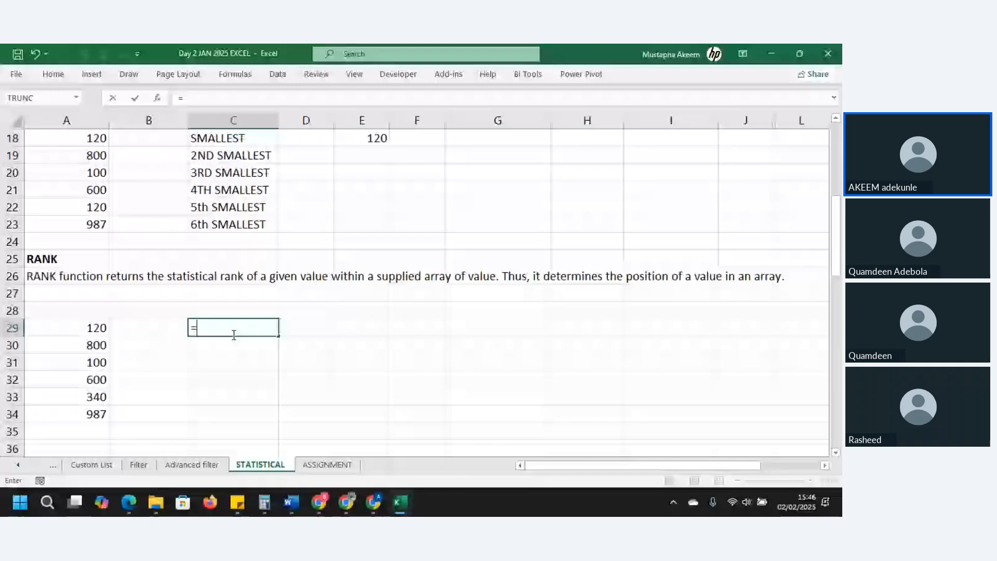
{"action": "type", "text": "rank"}
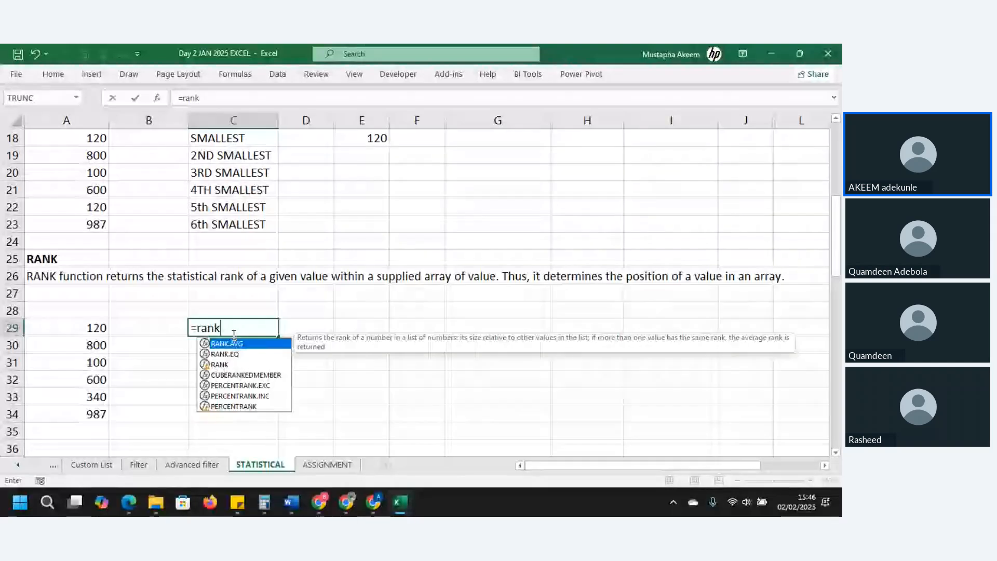
{"action": "double_click", "coordinate": [223, 363]}
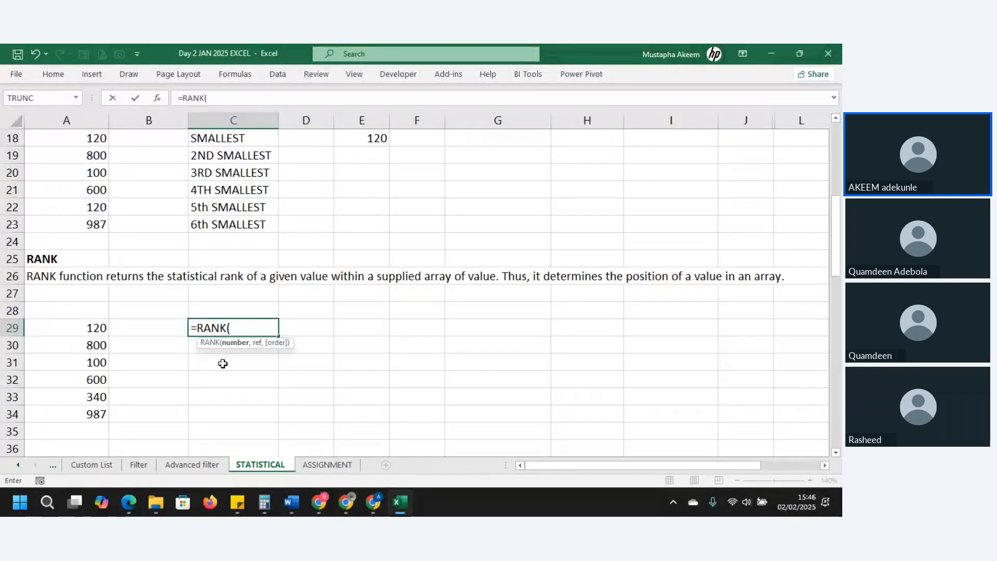
{"action": "type", "text": "600"}
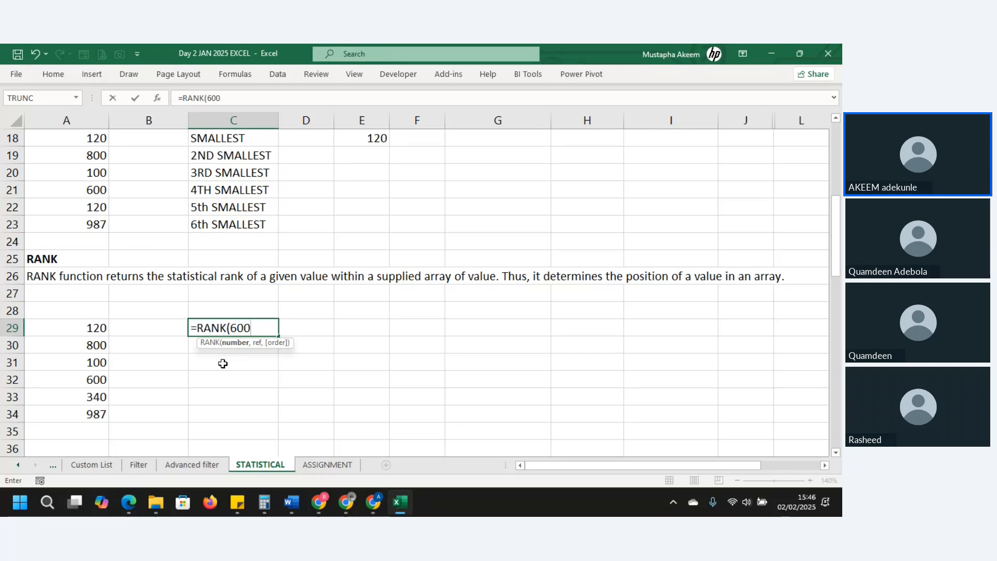
{"action": "type", "text": ","}
{"action": "left_click_drag", "start_coordinate": [103, 328], "coordinate": [98, 415]}
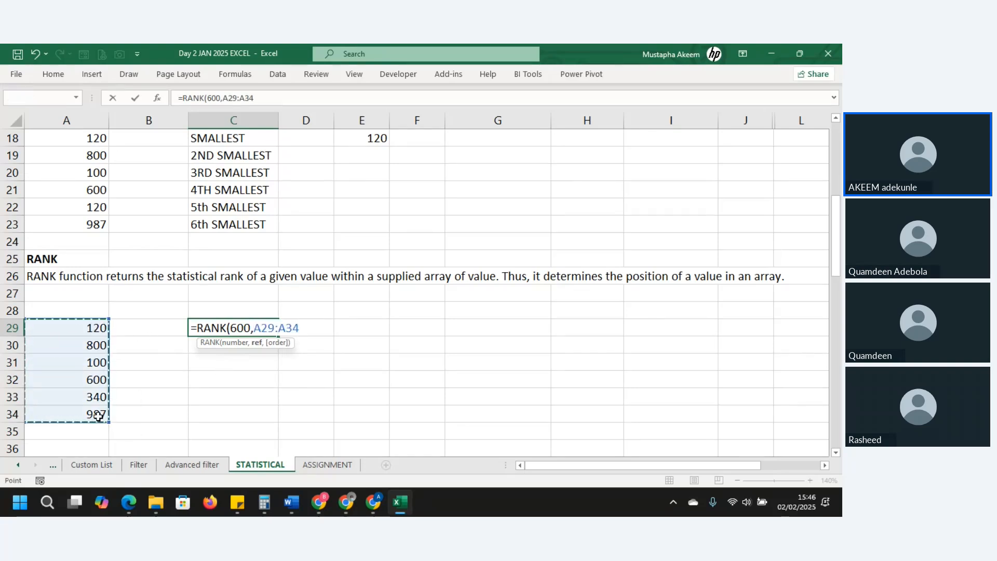
{"action": "type", "text": ","}
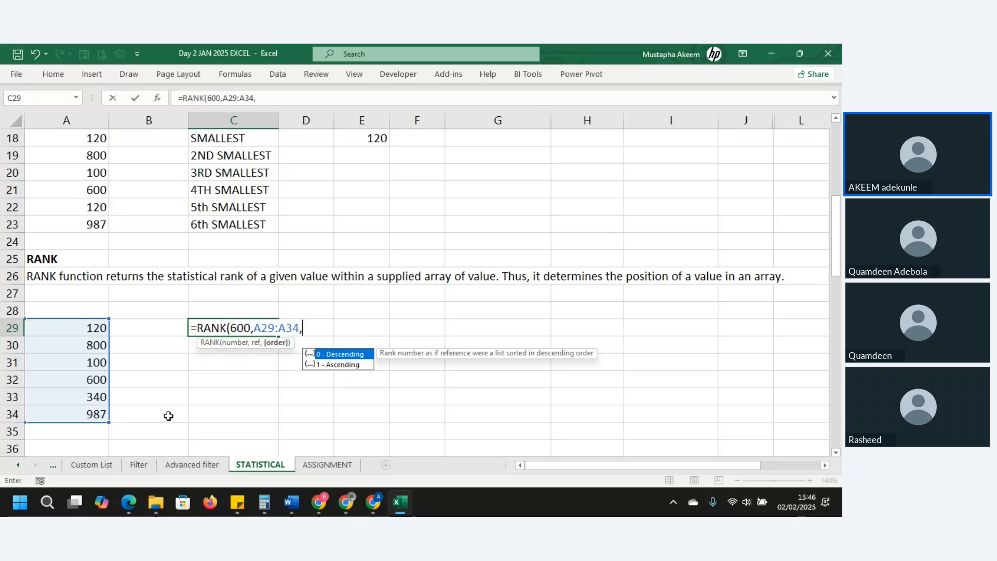
{"action": "left_click", "coordinate": [343, 364]}
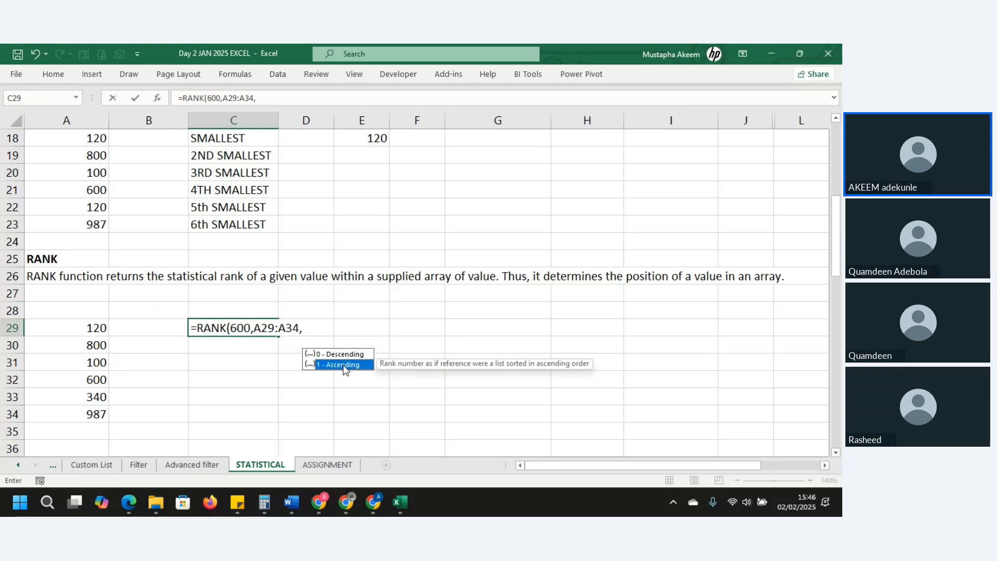
{"action": "double_click", "coordinate": [343, 364]}
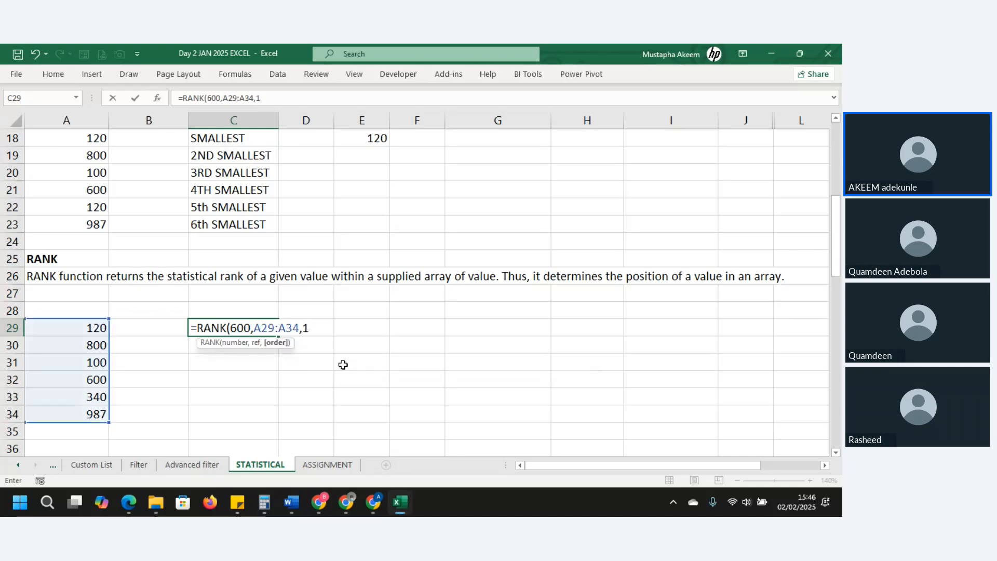
{"action": "type", "text": ")"}
{"action": "key", "text": "Return"}
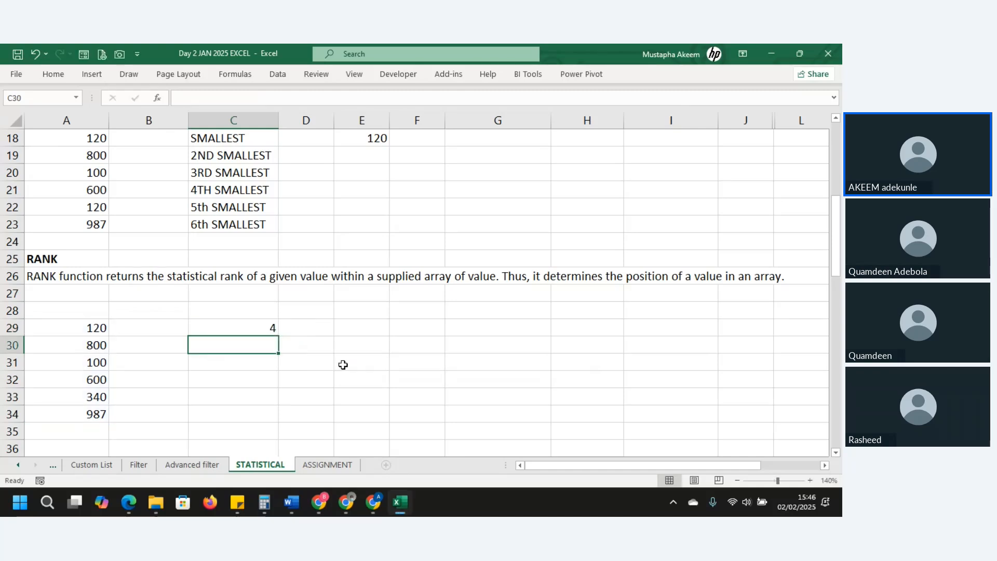
Check the RANK formula in C29 against the list A29:A34, comparing 600 with the smaller and larger values.
{"action": "left_click", "coordinate": [259, 329]}
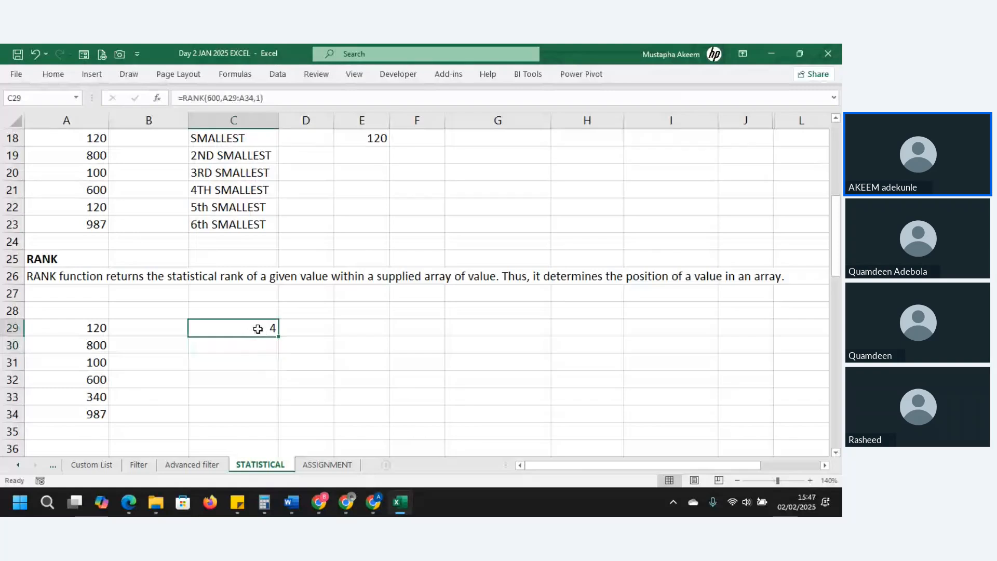
{"action": "left_click", "coordinate": [83, 379]}
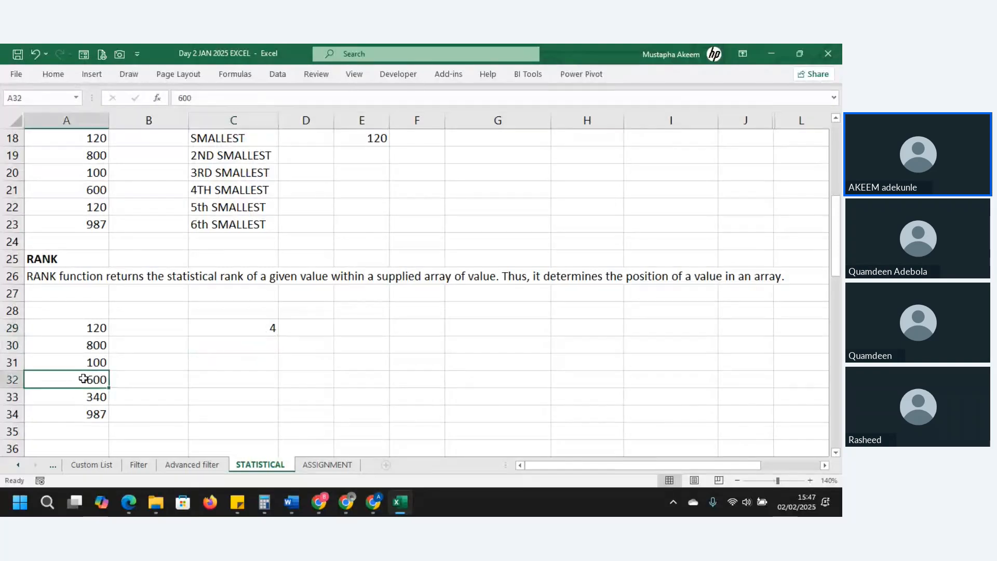
{"action": "left_click", "coordinate": [90, 330]}
{"action": "left_click", "coordinate": [90, 364]}
{"action": "left_click", "coordinate": [91, 396]}
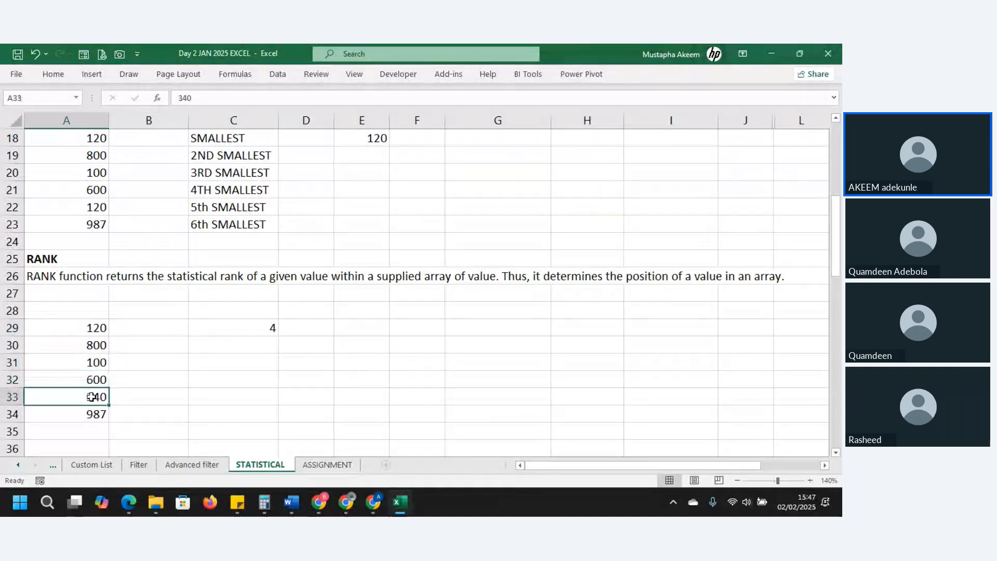
{"action": "left_click", "coordinate": [88, 382]}
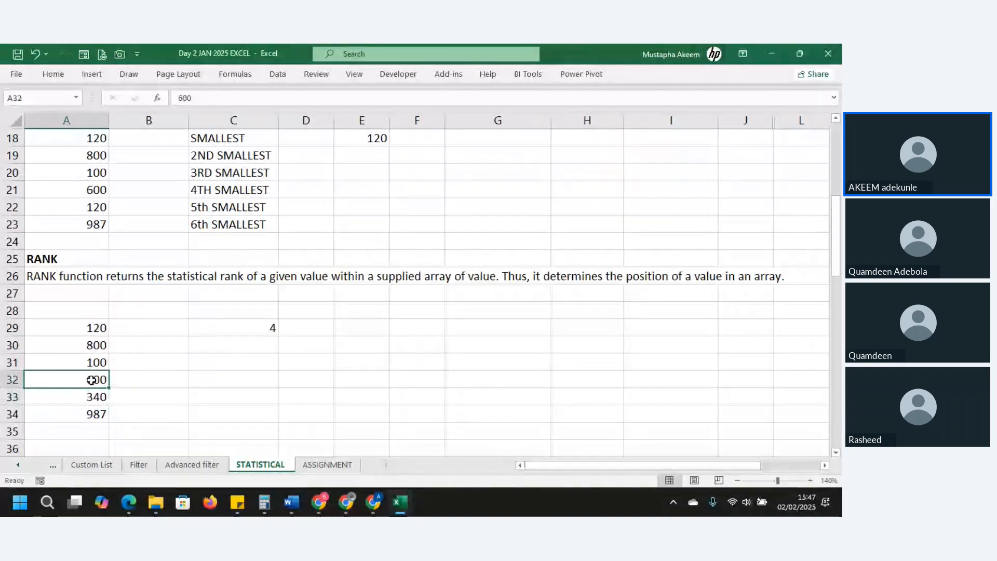
{"action": "left_click", "coordinate": [94, 349]}
{"action": "left_click", "coordinate": [96, 413]}
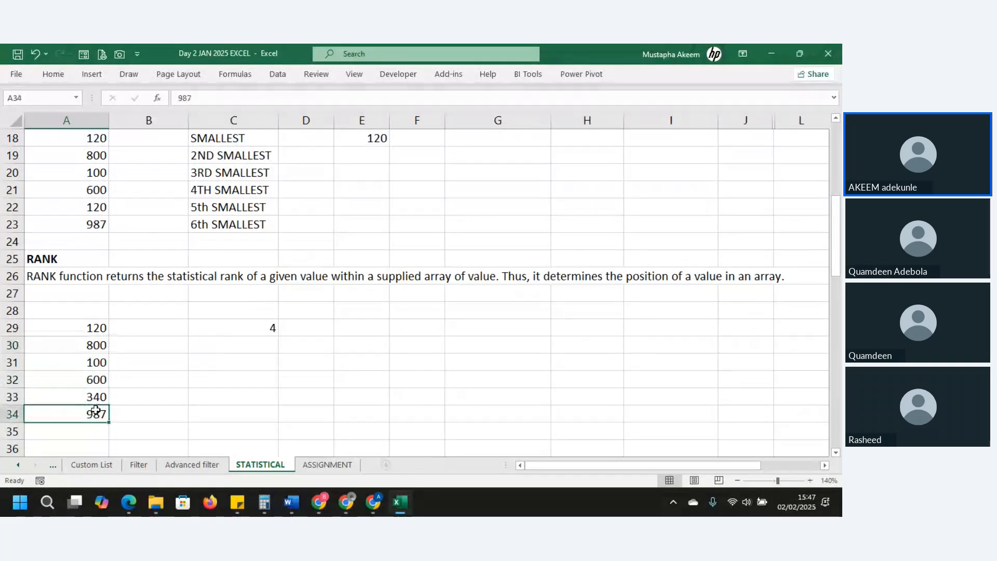
Replace the formula in C29 with =RANK(A30,A29:A34,0) to rank the value in A30 in descending order.
{"action": "left_click", "coordinate": [257, 325]}
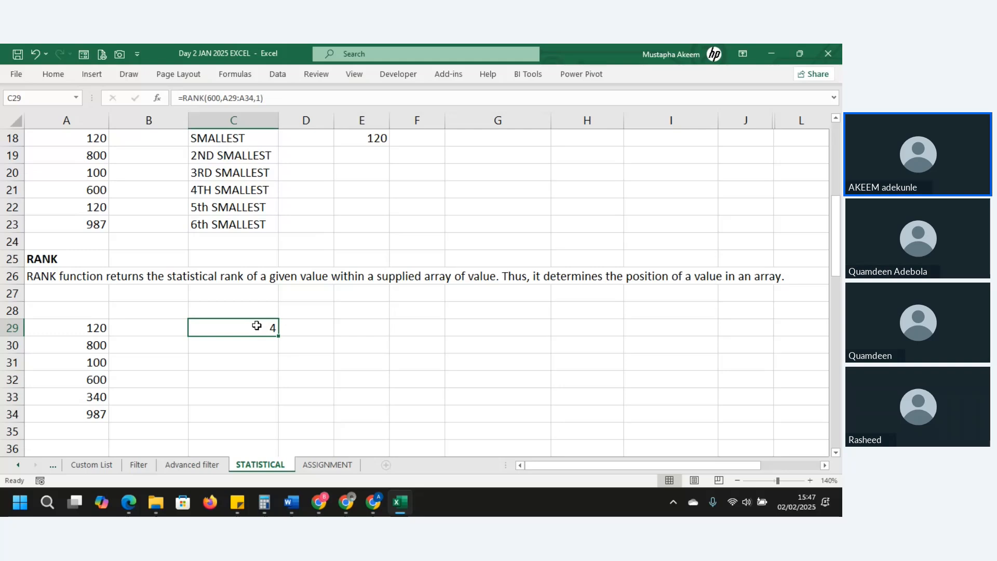
{"action": "type", "text": "="}
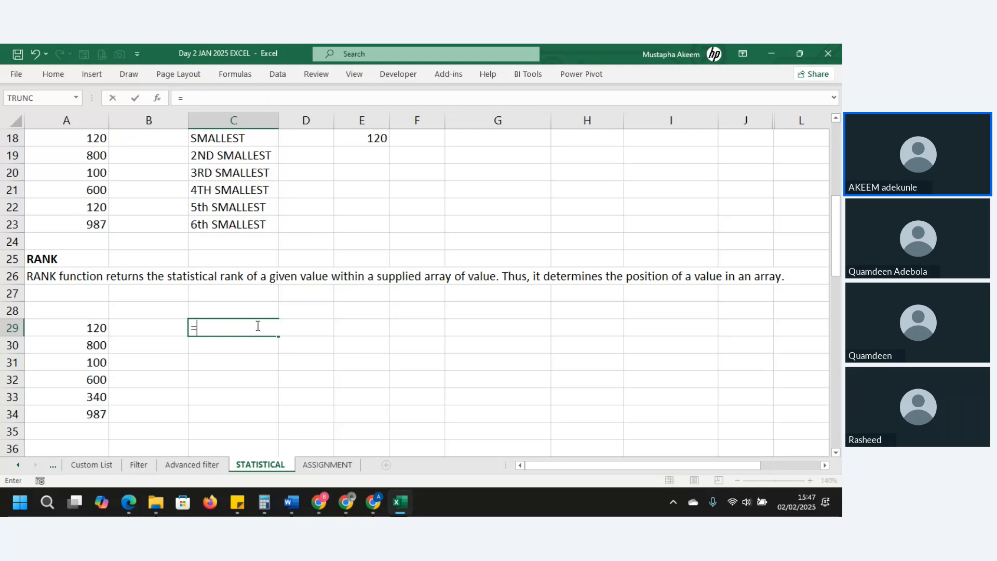
{"action": "type", "text": "RANK.AVG("}
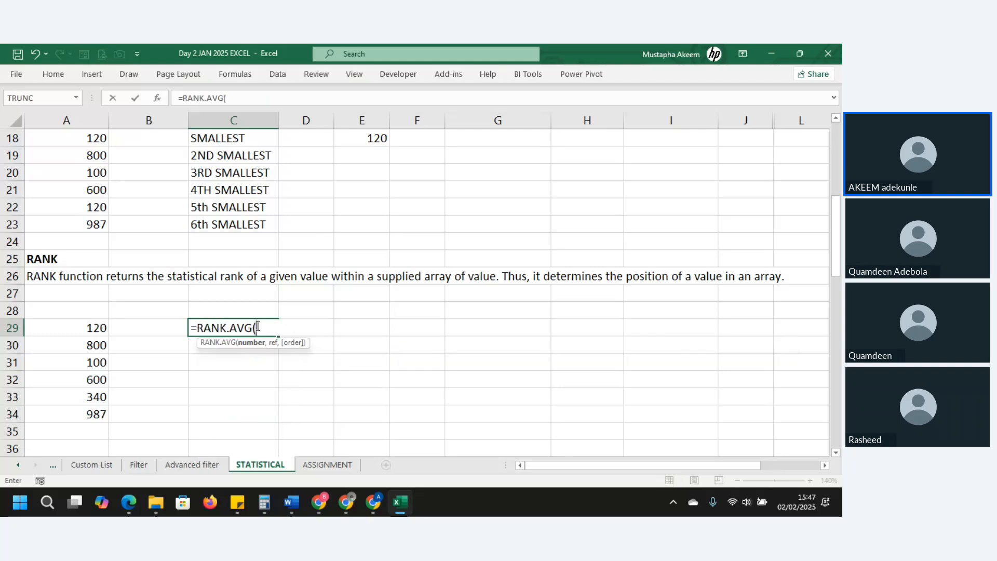
{"action": "key", "text": "BackSpace"}
{"action": "key", "text": "BackSpace"}
{"action": "key", "text": "BackSpace"}
{"action": "key", "text": "BackSpace"}
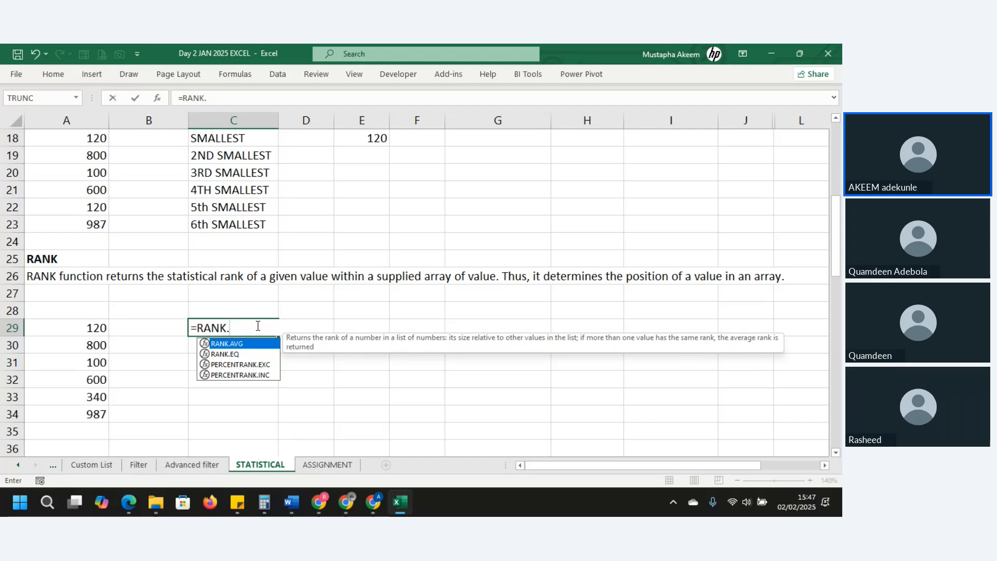
{"action": "key", "text": "BackSpace"}
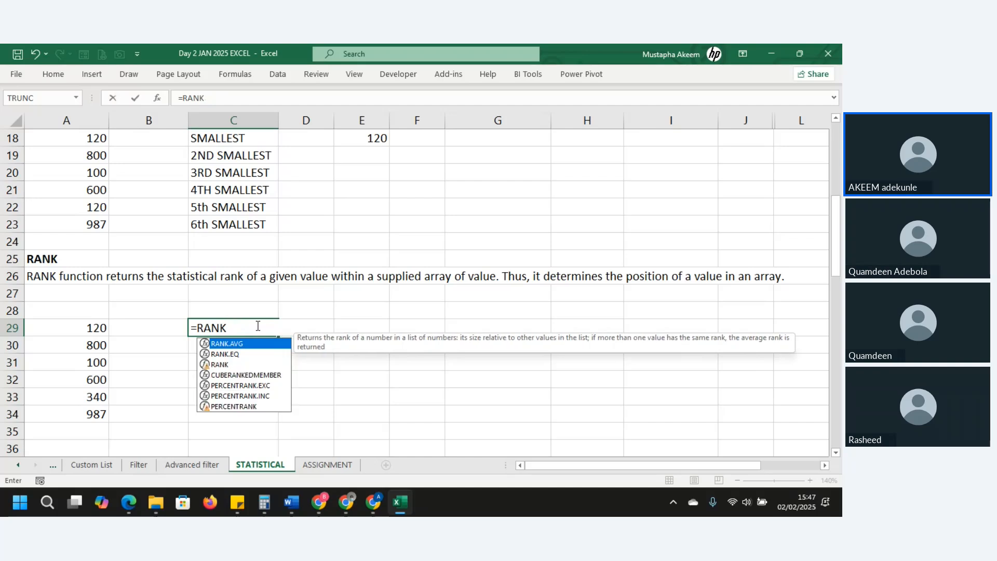
{"action": "left_click", "coordinate": [223, 365]}
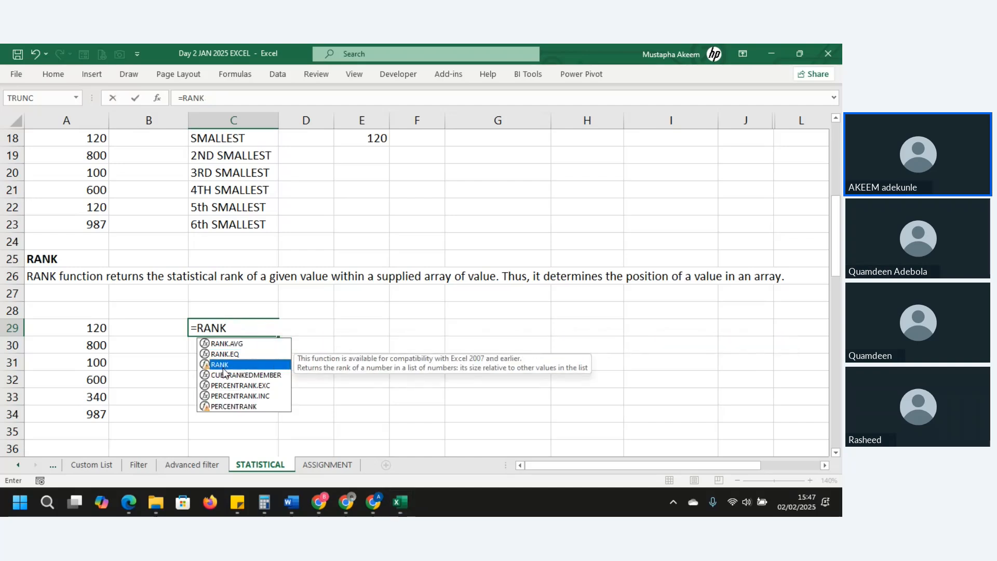
{"action": "double_click", "coordinate": [224, 366]}
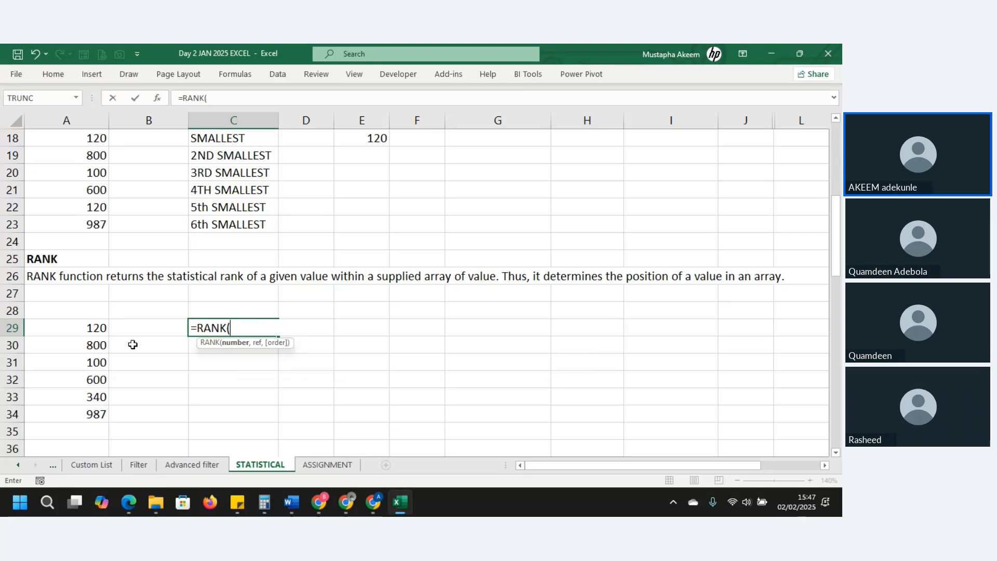
{"action": "left_click", "coordinate": [89, 373]}
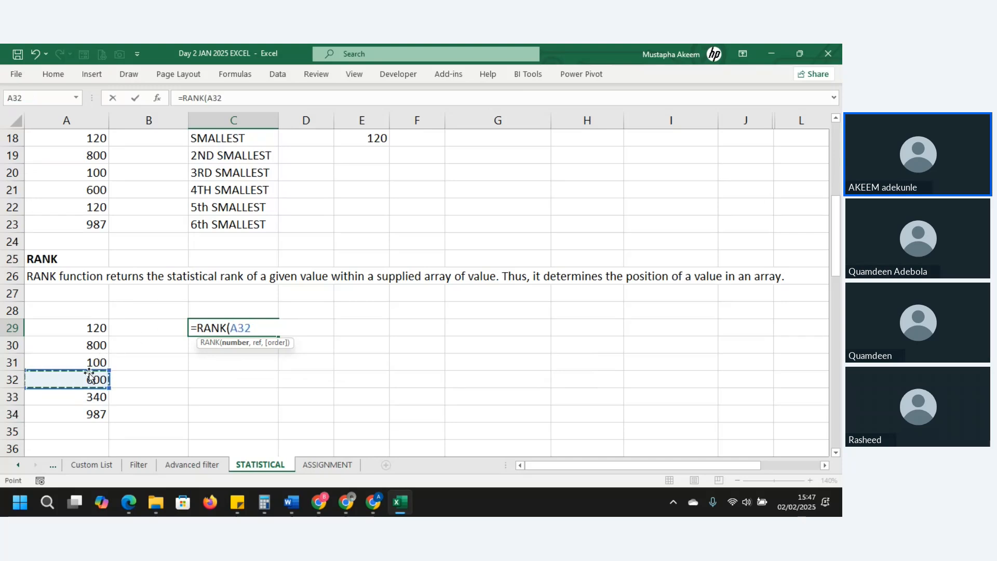
{"action": "left_click", "coordinate": [91, 347]}
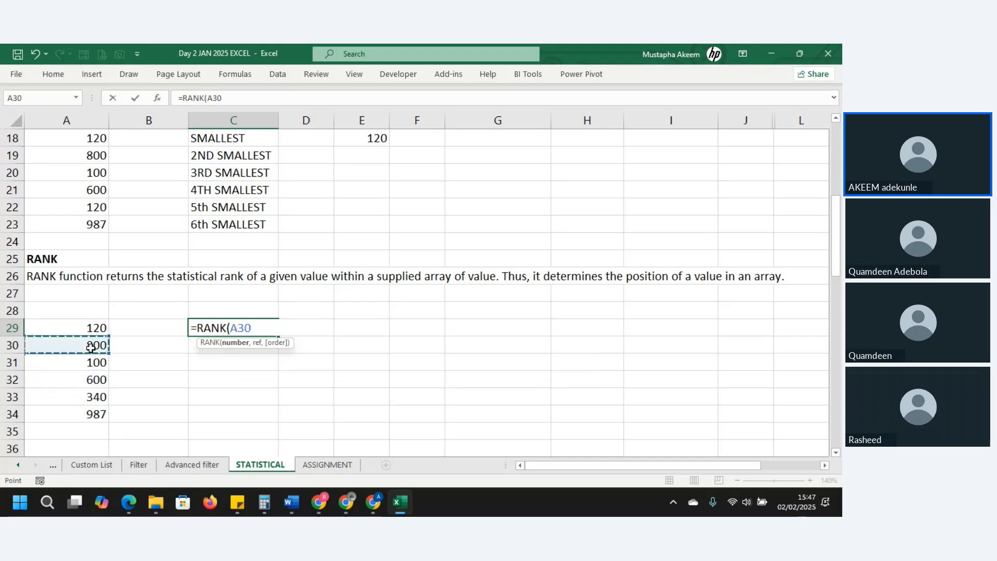
{"action": "type", "text": ","}
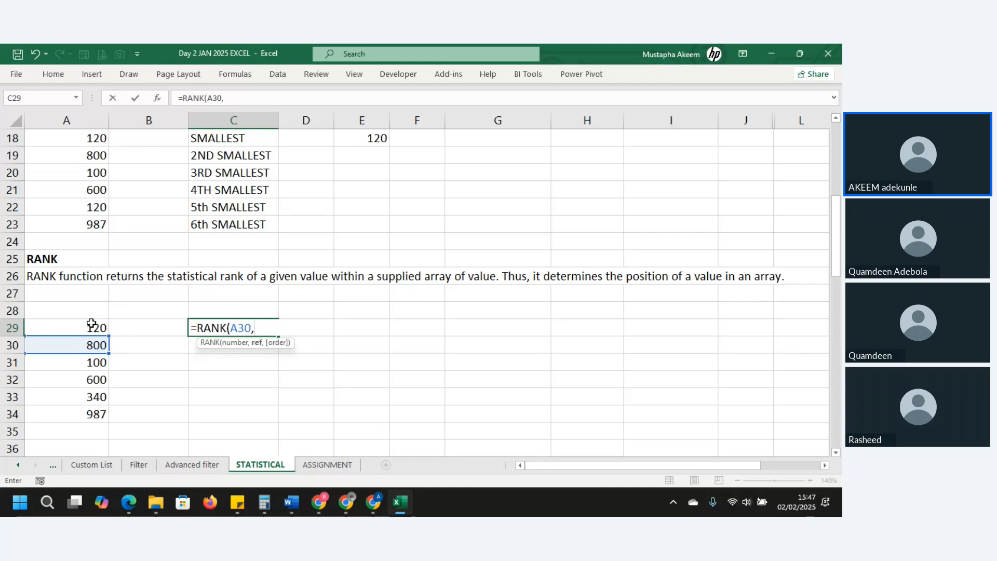
{"action": "left_click", "coordinate": [89, 334]}
{"action": "left_click_drag", "start_coordinate": [88, 337], "coordinate": [89, 418]}
{"action": "type", "text": ","}
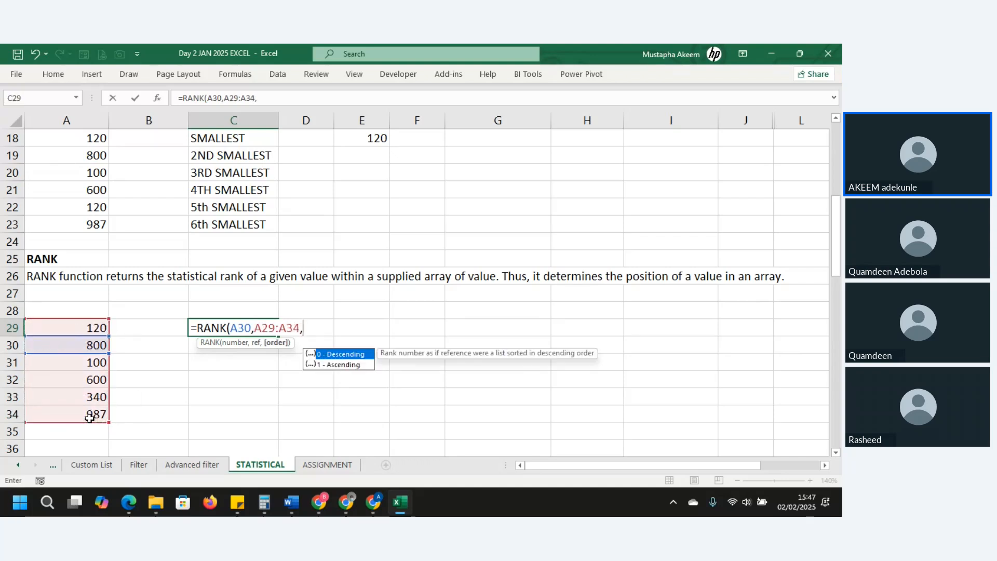
{"action": "double_click", "coordinate": [340, 355]}
{"action": "type", "text": ")"}
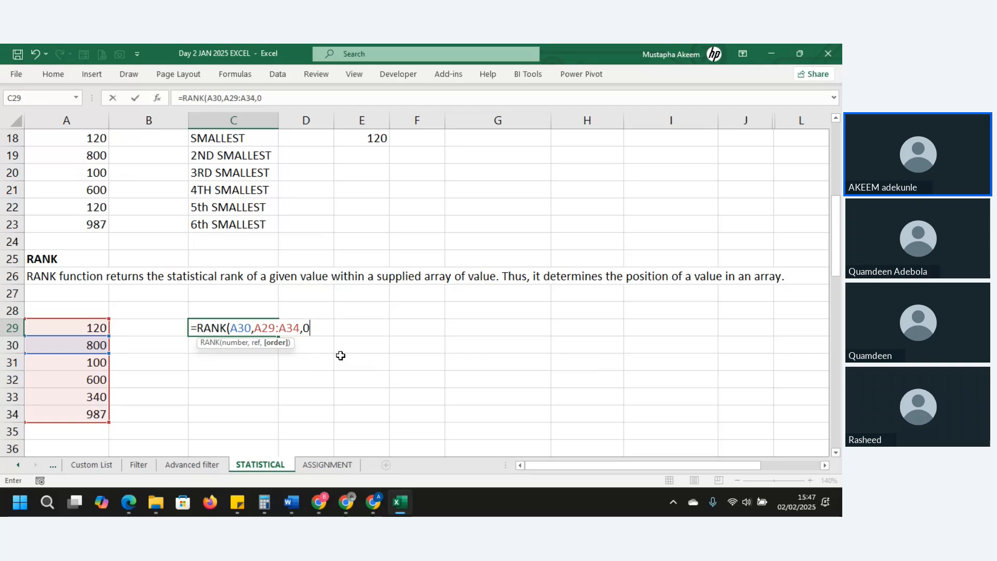
{"action": "key", "text": "Return"}
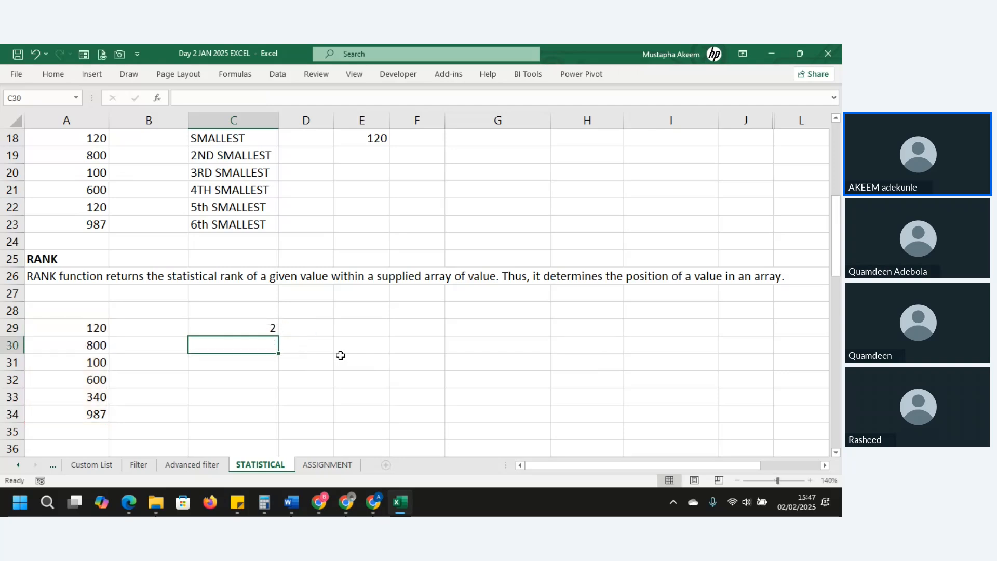
{"action": "left_click", "coordinate": [260, 326]}
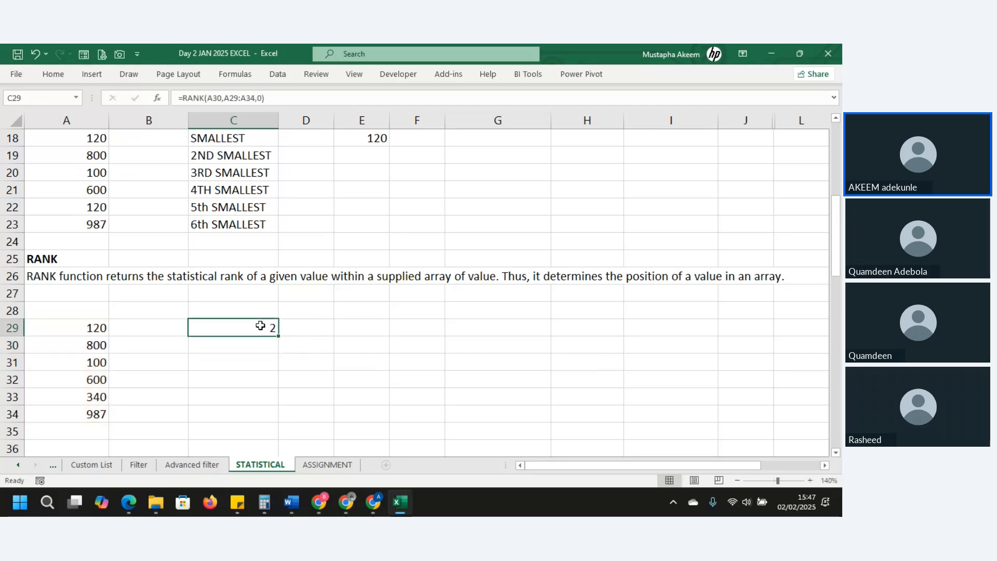
Examine the fruit tables with their SUMIF, SUMIFS, COUNTIF and COUNTIFS areas and the item cost table below the RANK section.
{"action": "key", "text": "Down"}
{"action": "key", "text": "Down"}
{"action": "key", "text": "Down"}
{"action": "key", "text": "Down"}
{"action": "key", "text": "Down"}
{"action": "key", "text": "Down"}
{"action": "key", "text": "Down"}
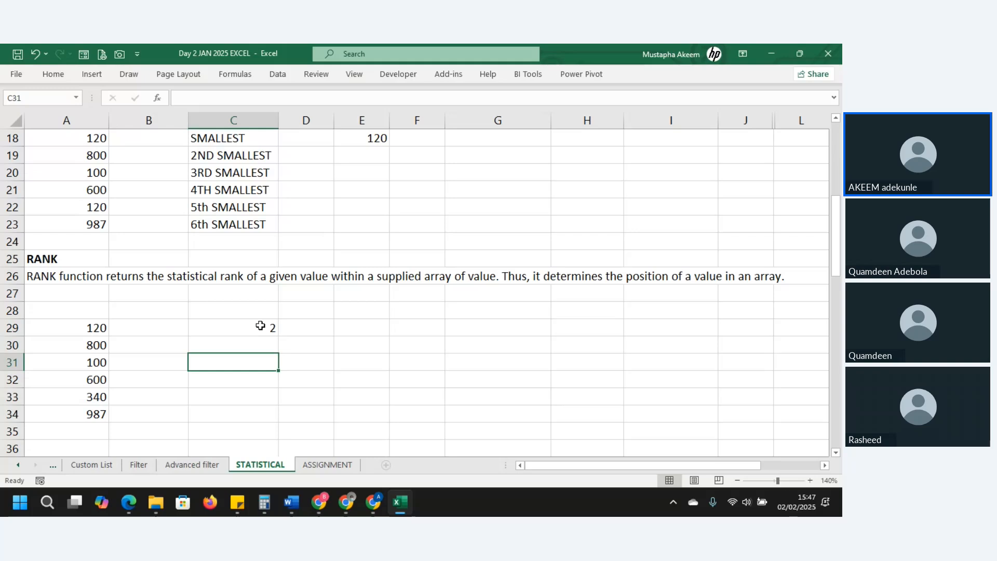
{"action": "key", "text": "Down"}
{"action": "key", "text": "Down"}
{"action": "key", "text": "Down"}
{"action": "key", "text": "Down"}
{"action": "key", "text": "Down"}
{"action": "key", "text": "Down"}
{"action": "key", "text": "Down"}
{"action": "key", "text": "Down"}
{"action": "key", "text": "Down"}
{"action": "key", "text": "Down"}
{"action": "key", "text": "Down"}
{"action": "key", "text": "Down"}
{"action": "key", "text": "Down"}
{"action": "key", "text": "Down"}
{"action": "key", "text": "Down"}
{"action": "key", "text": "Down"}
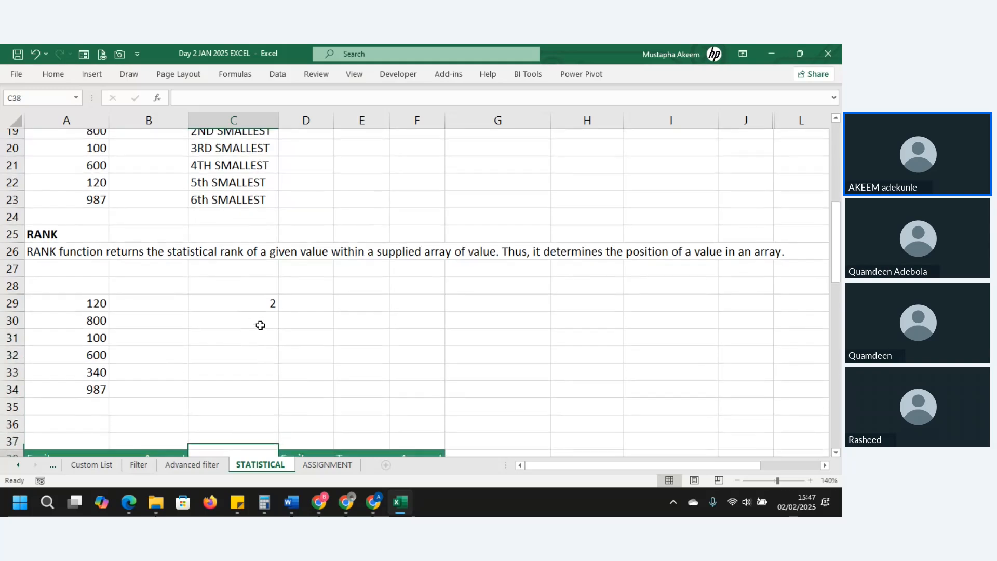
{"action": "key", "text": "Down"}
{"action": "key", "text": "Down"}
{"action": "key", "text": "Down"}
{"action": "key", "text": "Down"}
{"action": "key", "text": "Down"}
{"action": "key", "text": "Down"}
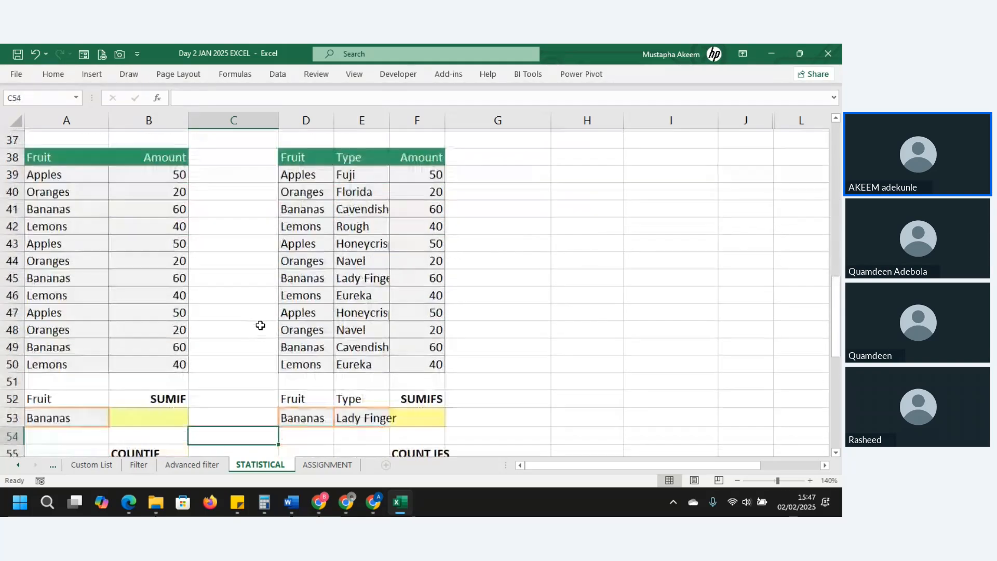
{"action": "key", "text": "Down"}
{"action": "key", "text": "Down"}
{"action": "key", "text": "Down"}
{"action": "key", "text": "Down"}
{"action": "key", "text": "Down"}
{"action": "key", "text": "Down"}
{"action": "key", "text": "Down"}
{"action": "key", "text": "Down"}
{"action": "key", "text": "Down"}
{"action": "key", "text": "Down"}
{"action": "key", "text": "Down"}
{"action": "key", "text": "Down"}
{"action": "key", "text": "Down"}
{"action": "key", "text": "Down"}
{"action": "key", "text": "Down"}
{"action": "key", "text": "Down"}
{"action": "key", "text": "Down"}
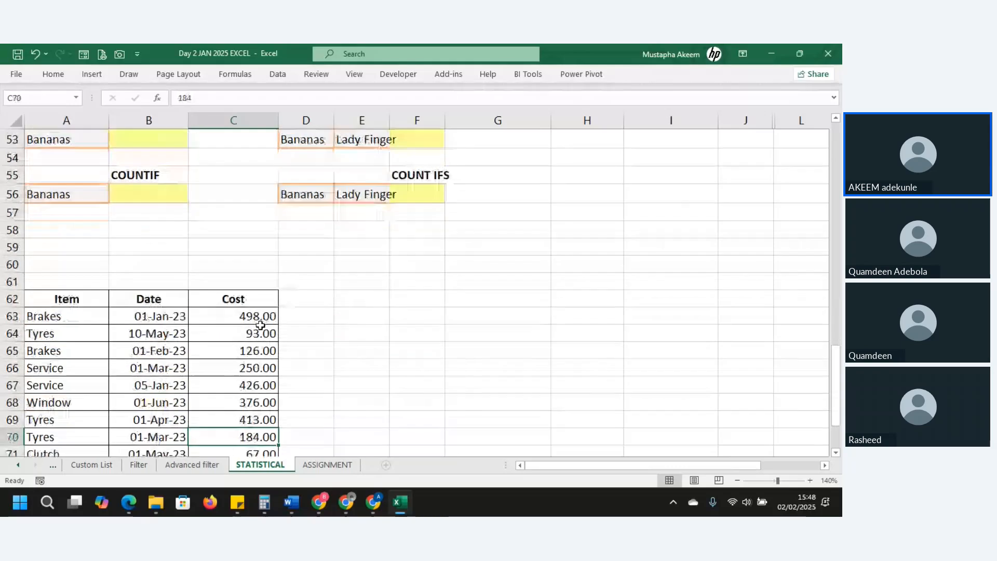
{"action": "key", "text": "Up"}
{"action": "key", "text": "Up"}
{"action": "key", "text": "Up"}
{"action": "key", "text": "Up"}
{"action": "key", "text": "Up"}
{"action": "key", "text": "Up"}
{"action": "key", "text": "Up"}
{"action": "key", "text": "Up"}
{"action": "key", "text": "Up"}
{"action": "key", "text": "Up"}
{"action": "key", "text": "Up"}
{"action": "key", "text": "Up"}
{"action": "key", "text": "Up"}
{"action": "key", "text": "Up"}
{"action": "key", "text": "Up"}
{"action": "key", "text": "Up"}
{"action": "key", "text": "Up"}
{"action": "key", "text": "Up"}
{"action": "key", "text": "Up"}
{"action": "key", "text": "Up"}
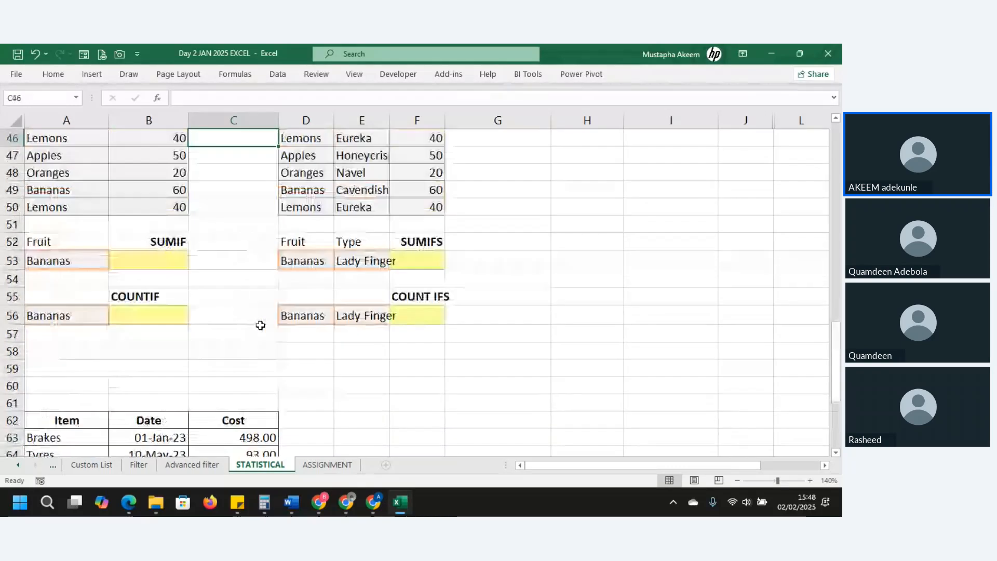
{"action": "key", "text": "Up"}
{"action": "key", "text": "Up"}
{"action": "key", "text": "Up"}
{"action": "key", "text": "Up"}
{"action": "key", "text": "Up"}
{"action": "key", "text": "Up"}
{"action": "key", "text": "Up"}
{"action": "key", "text": "Up"}
{"action": "key", "text": "Up"}
{"action": "key", "text": "Up"}
{"action": "key", "text": "Up"}
{"action": "key", "text": "Up"}
{"action": "key", "text": "Up"}
{"action": "key", "text": "Up"}
{"action": "key", "text": "Up"}
{"action": "key", "text": "Up"}
{"action": "key", "text": "Up"}
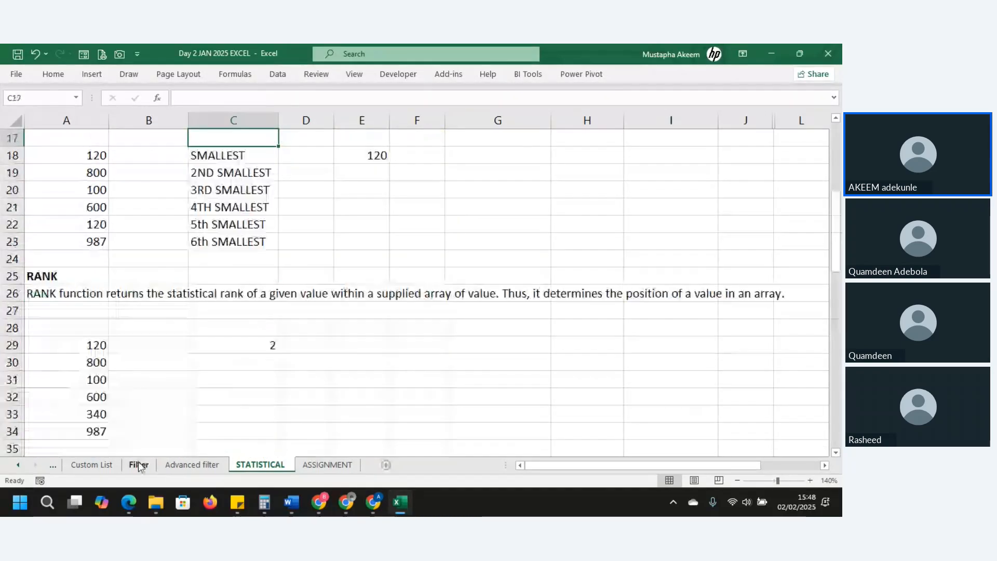
Go to the Advanced filter sheet and return to the original property listing table starting in column A.
{"action": "left_click", "coordinate": [139, 465]}
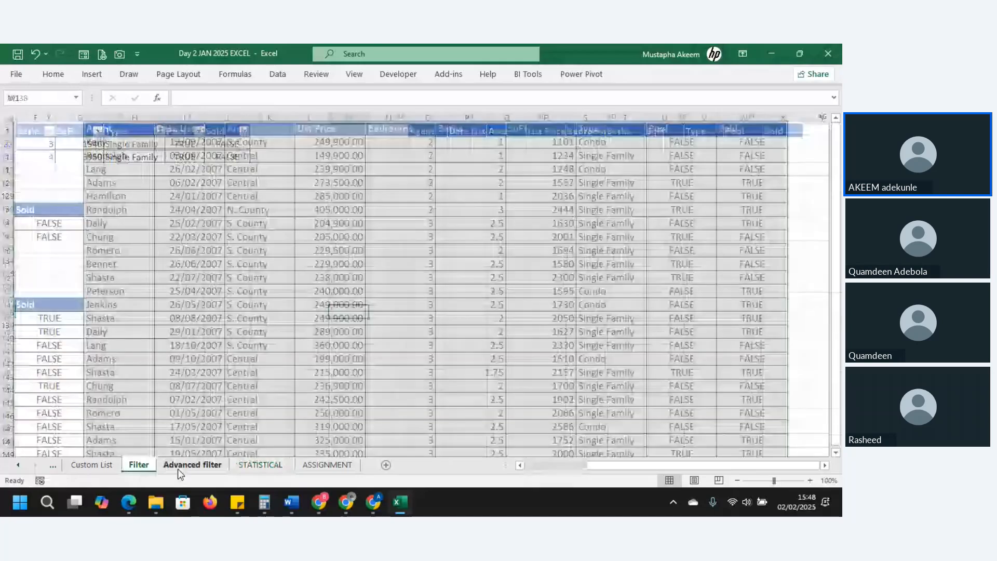
{"action": "left_click", "coordinate": [178, 469]}
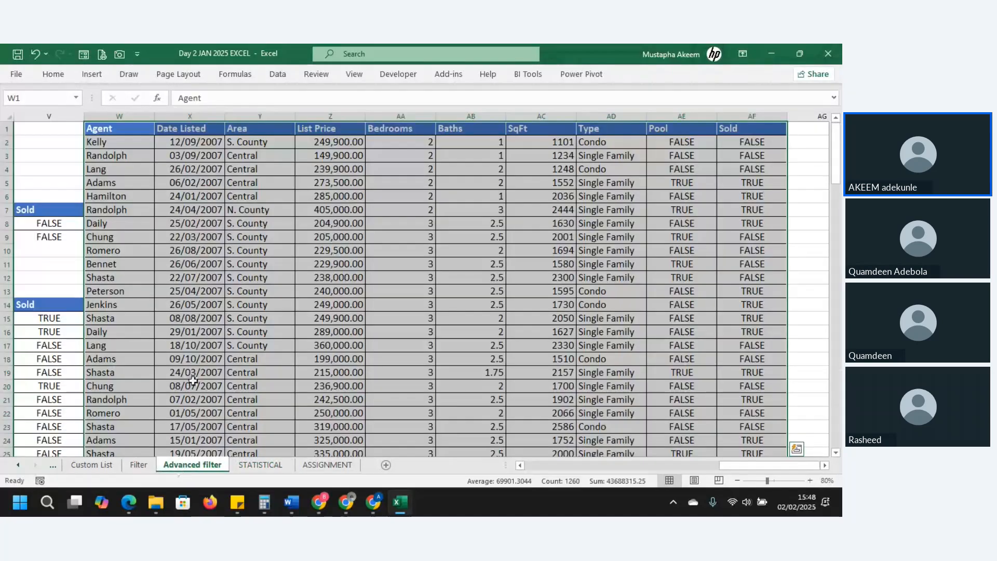
{"action": "left_click", "coordinate": [218, 292]}
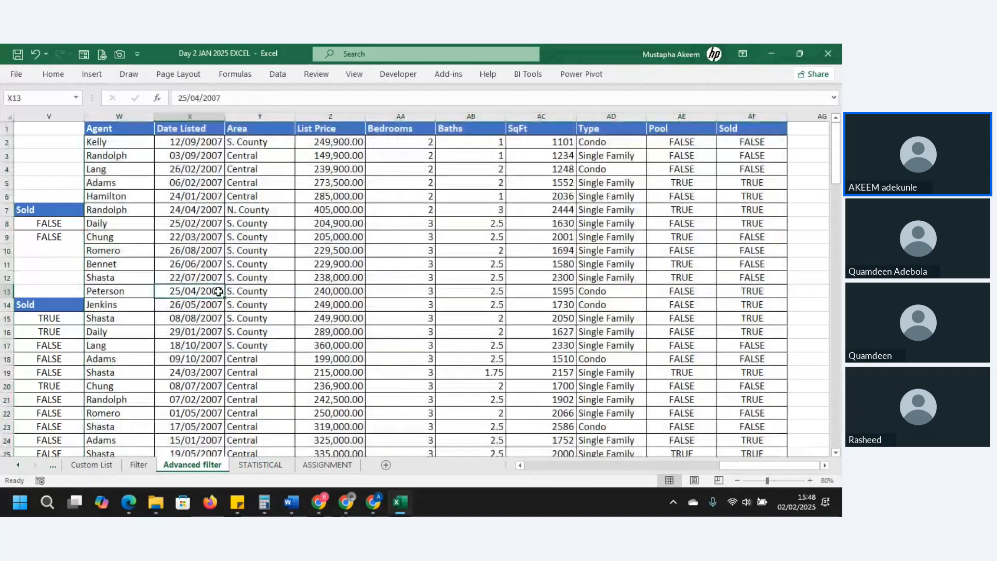
{"action": "left_click", "coordinate": [115, 288]}
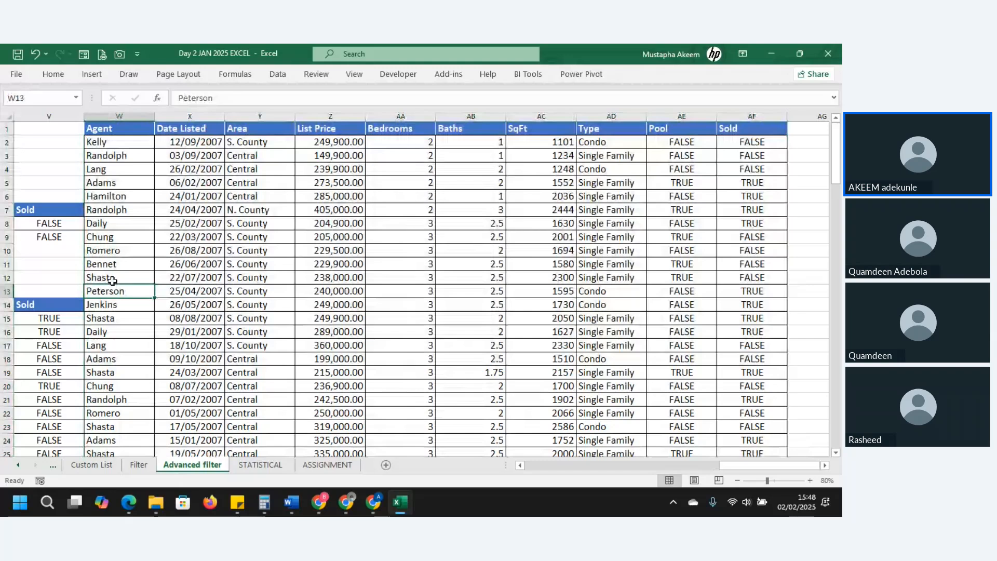
{"action": "key", "text": "Left"}
{"action": "key", "text": "Left"}
{"action": "key", "text": "Left"}
{"action": "key", "text": "Left"}
{"action": "key", "text": "Left"}
{"action": "key", "text": "Left"}
{"action": "key", "text": "Left"}
{"action": "key", "text": "Home"}
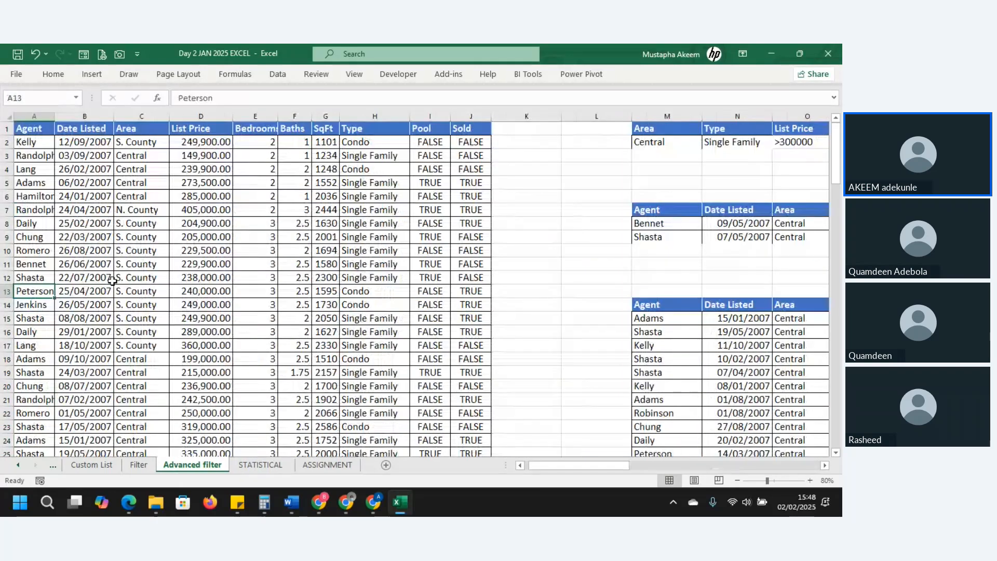
Make sure the Analysis ToolPak is enabled among the Excel add-ins in the program options.
{"action": "left_click", "coordinate": [277, 74]}
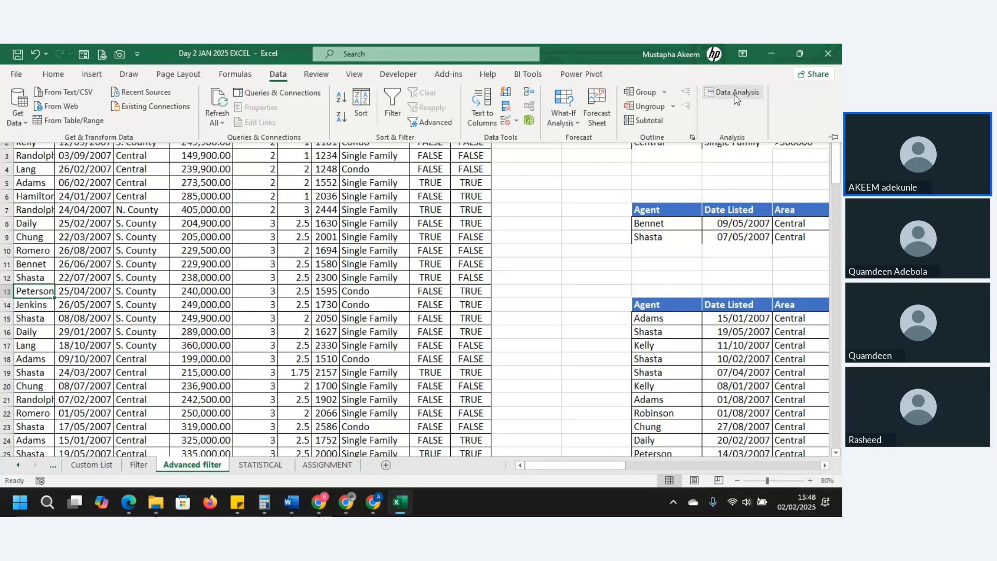
{"action": "left_click", "coordinate": [18, 74]}
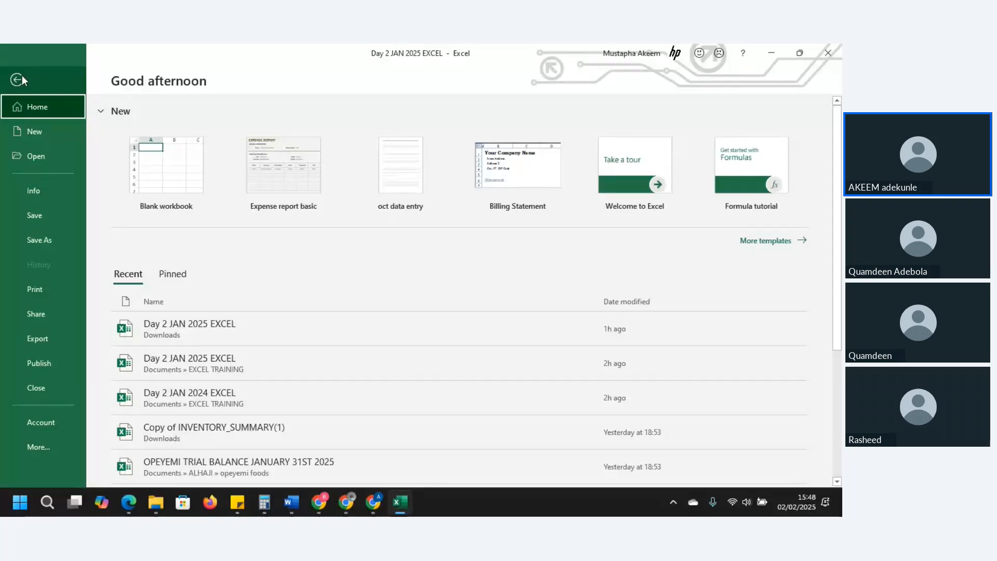
{"action": "left_click", "coordinate": [39, 450]}
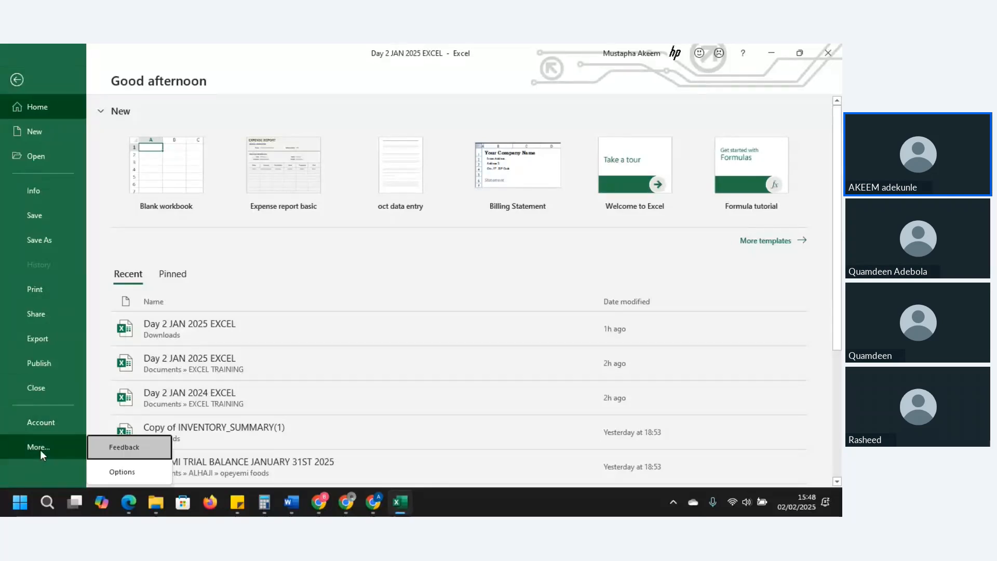
{"action": "left_click", "coordinate": [118, 471]}
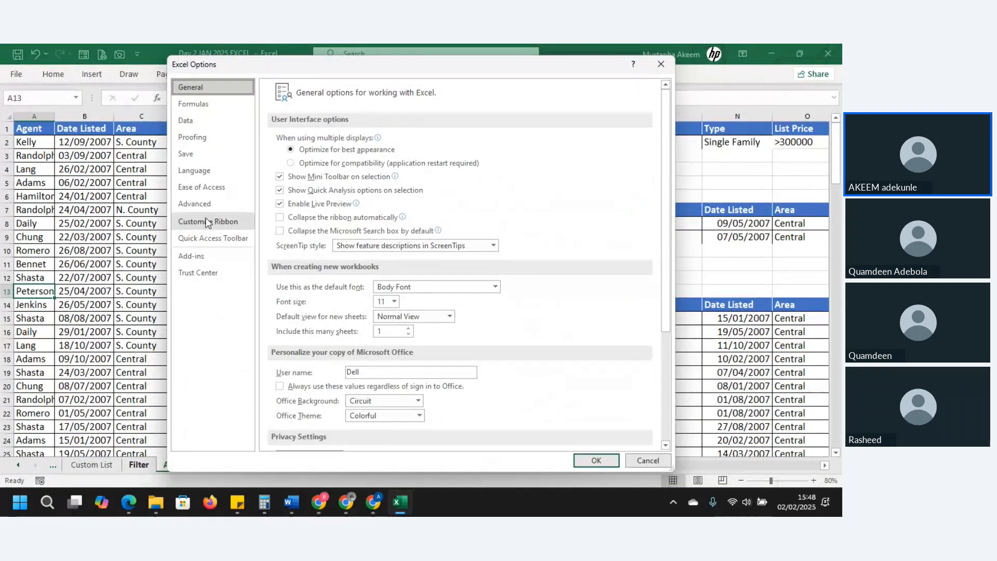
{"action": "left_click", "coordinate": [190, 259]}
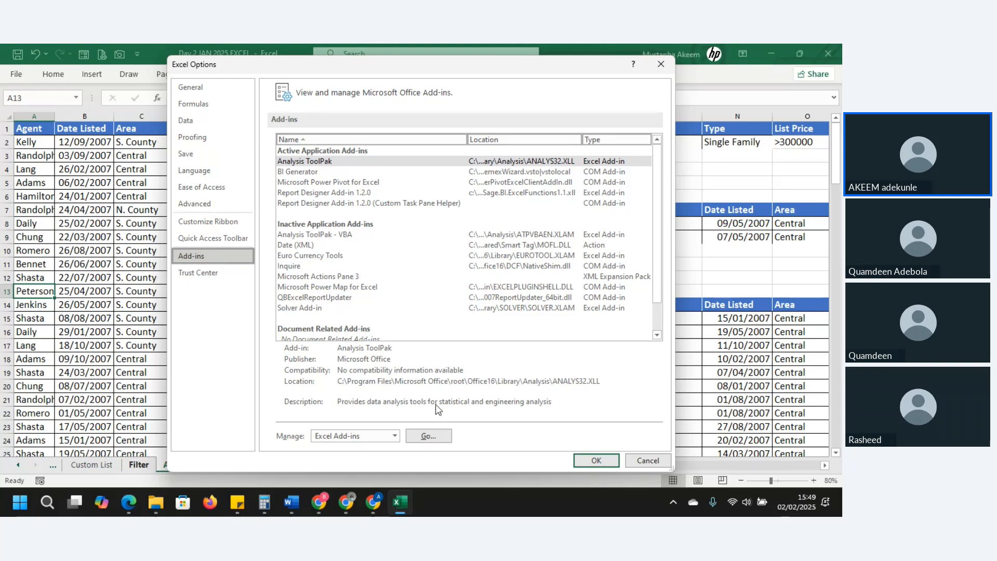
{"action": "left_click", "coordinate": [394, 436]}
{"action": "left_click", "coordinate": [429, 438]}
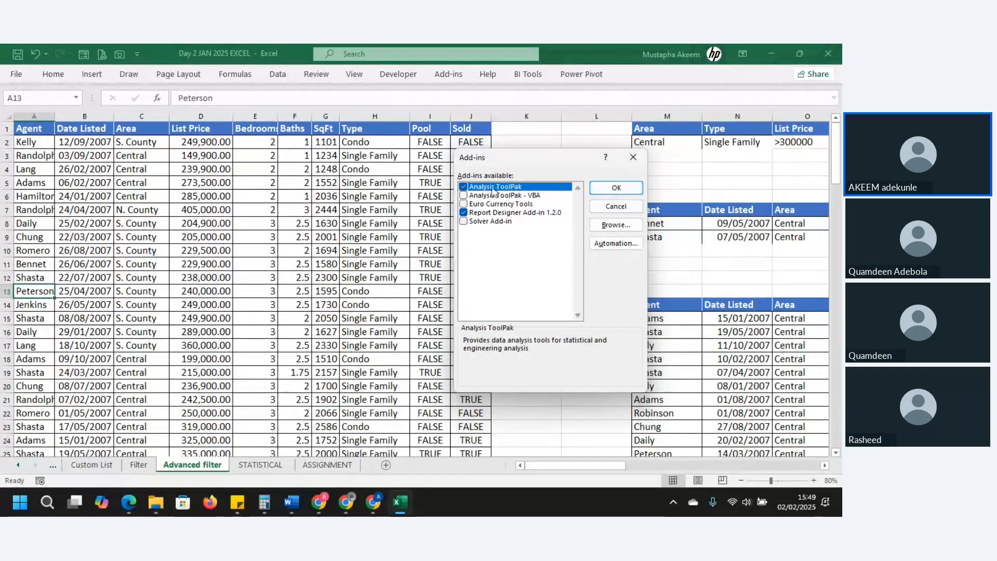
{"action": "left_click", "coordinate": [464, 187]}
{"action": "left_click", "coordinate": [464, 188]}
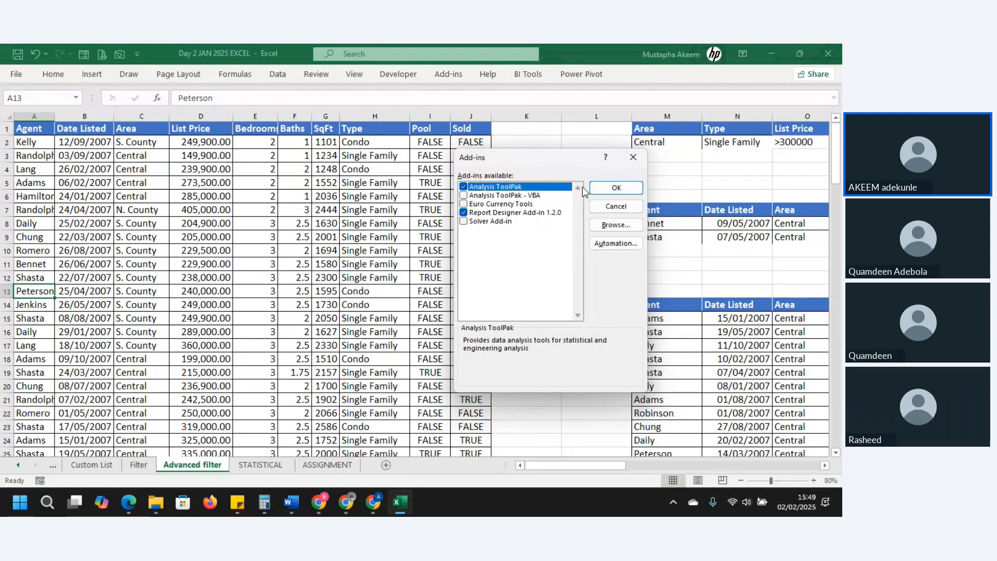
{"action": "left_click", "coordinate": [616, 187]}
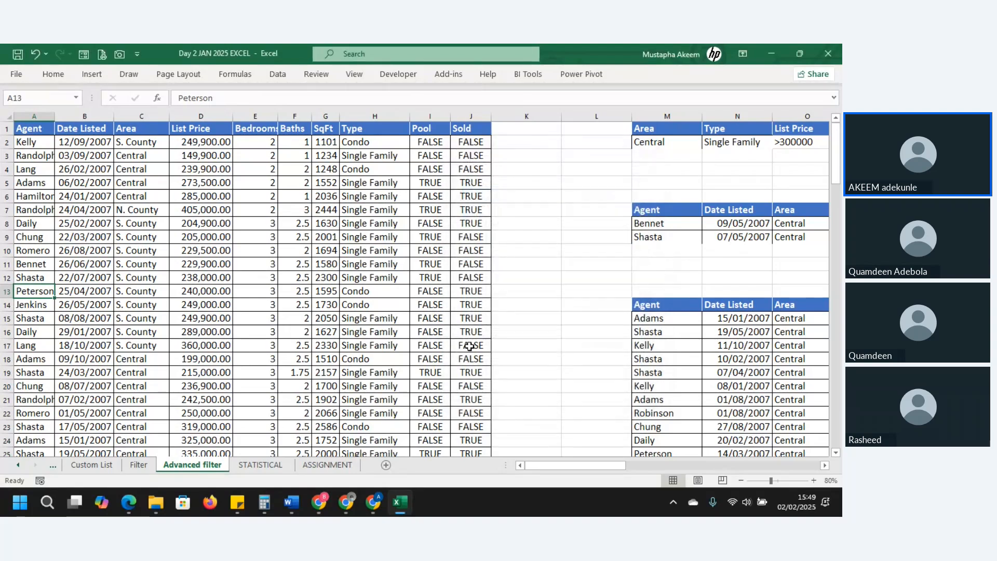
{"action": "left_click", "coordinate": [278, 78]}
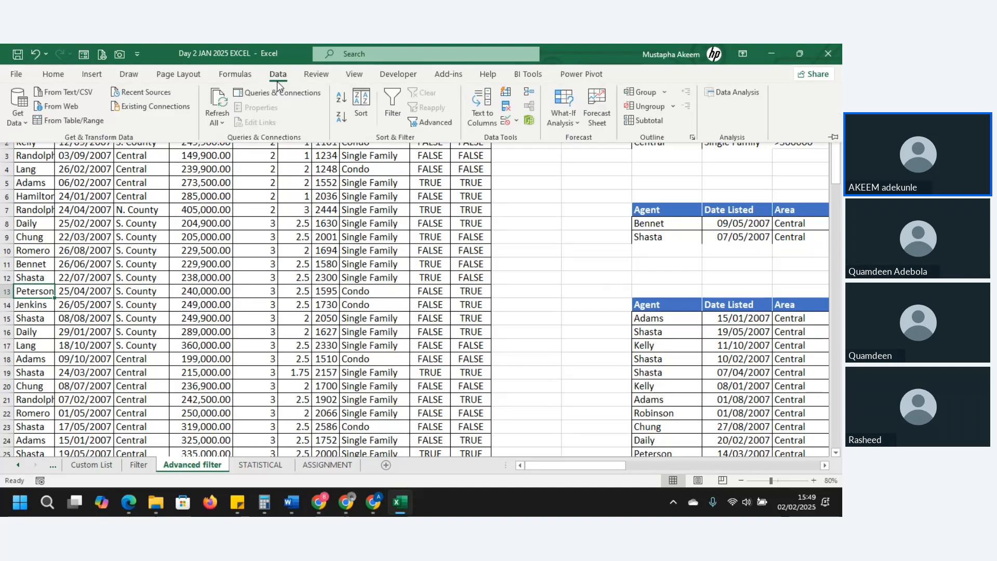
{"action": "left_click", "coordinate": [733, 94]}
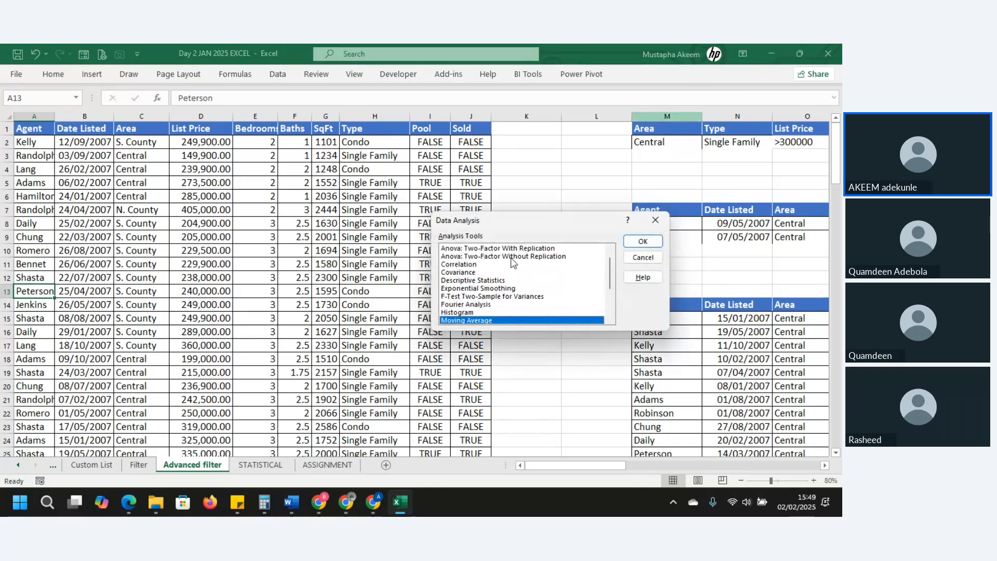
{"action": "left_click_drag", "start_coordinate": [509, 232], "coordinate": [538, 191]}
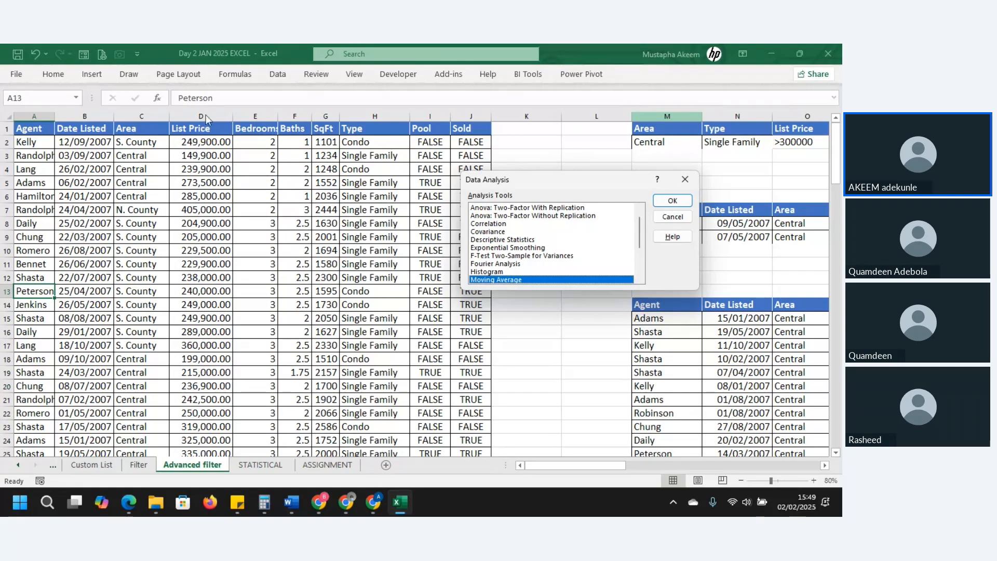
{"action": "left_click", "coordinate": [684, 179]}
Select the List Price column and start the Descriptive Statistics tool from Data Analysis.
{"action": "left_click", "coordinate": [205, 112]}
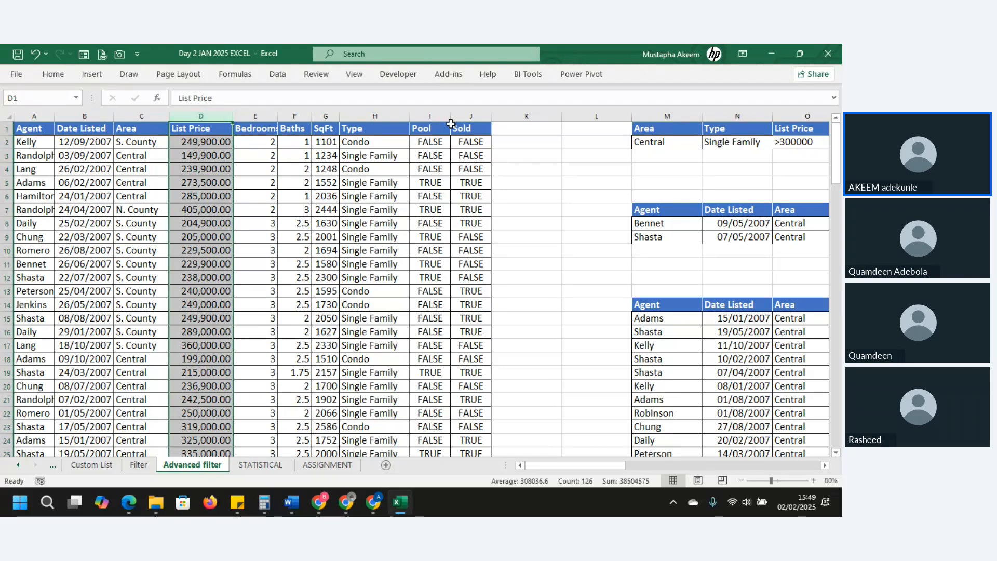
{"action": "left_click", "coordinate": [277, 75]}
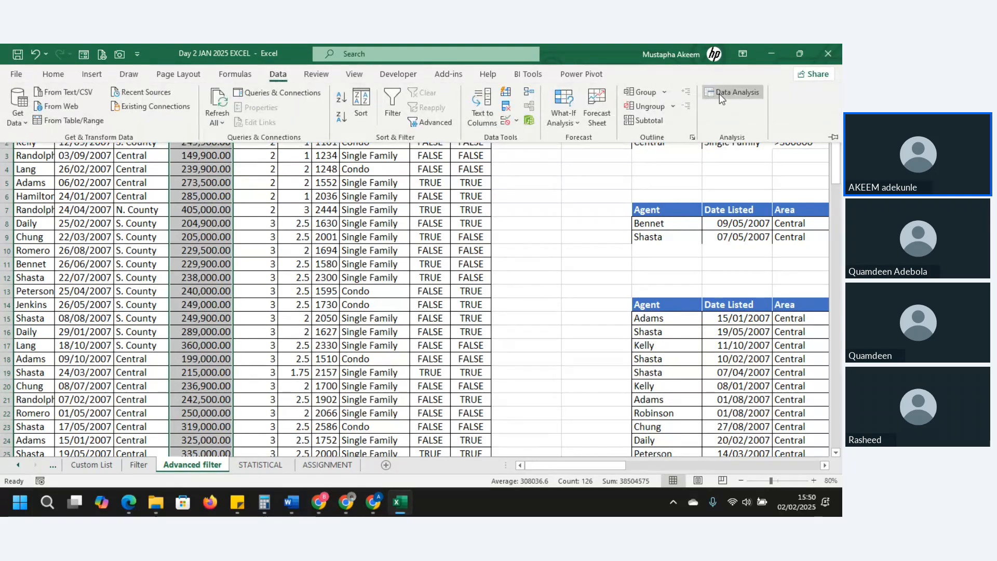
{"action": "left_click", "coordinate": [721, 96]}
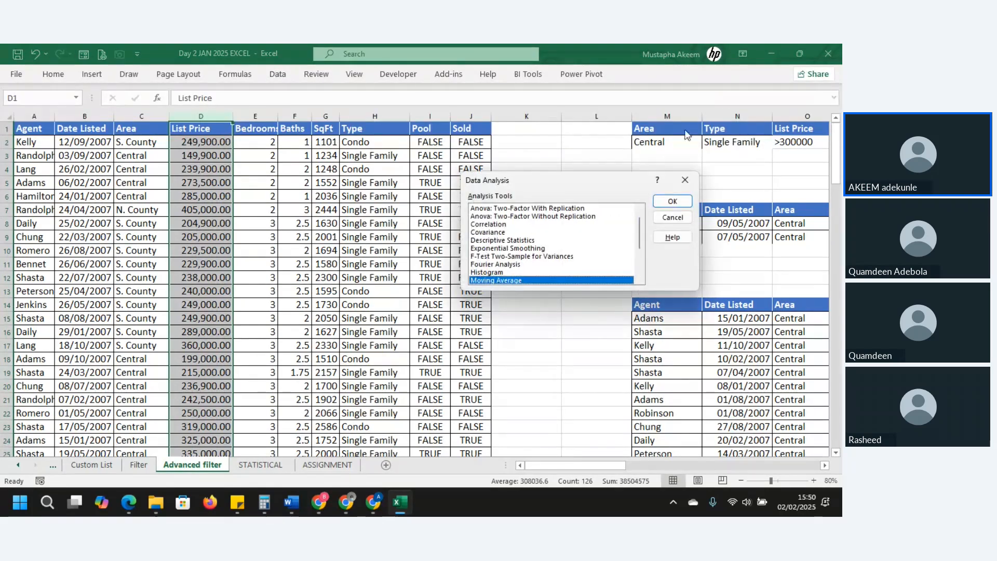
{"action": "left_click", "coordinate": [496, 241]}
{"action": "left_click", "coordinate": [673, 201]}
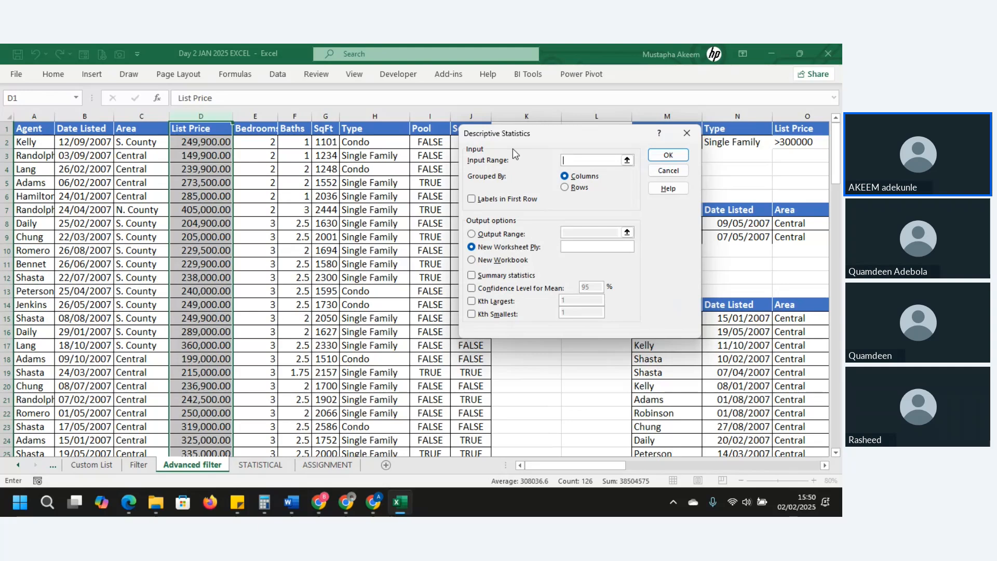
Generate summary statistics on a new worksheet for the range D1:D126, grouped by columns with labels in the first row.
{"action": "left_click", "coordinate": [205, 134]}
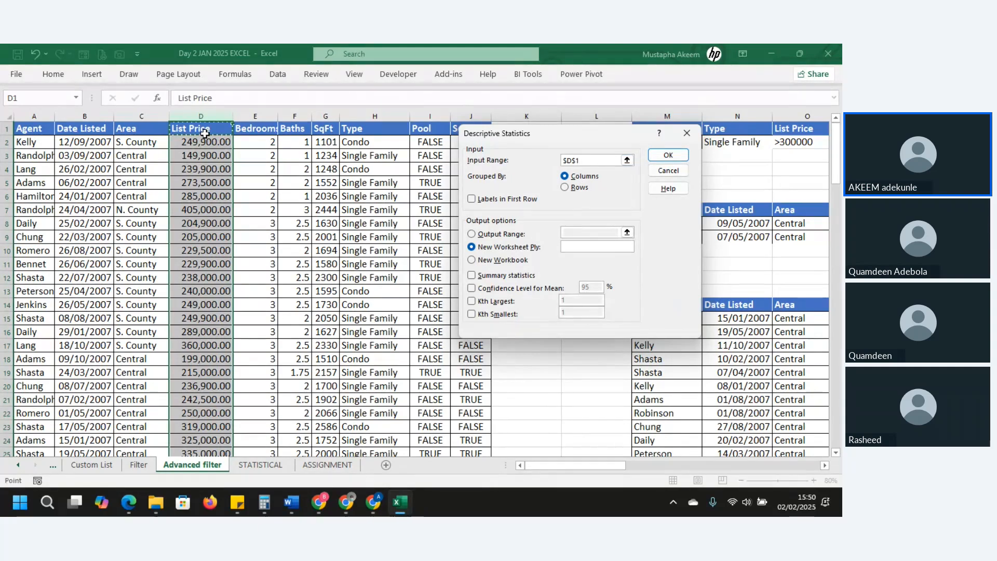
{"action": "key", "text": "ctrl+shift+Down"}
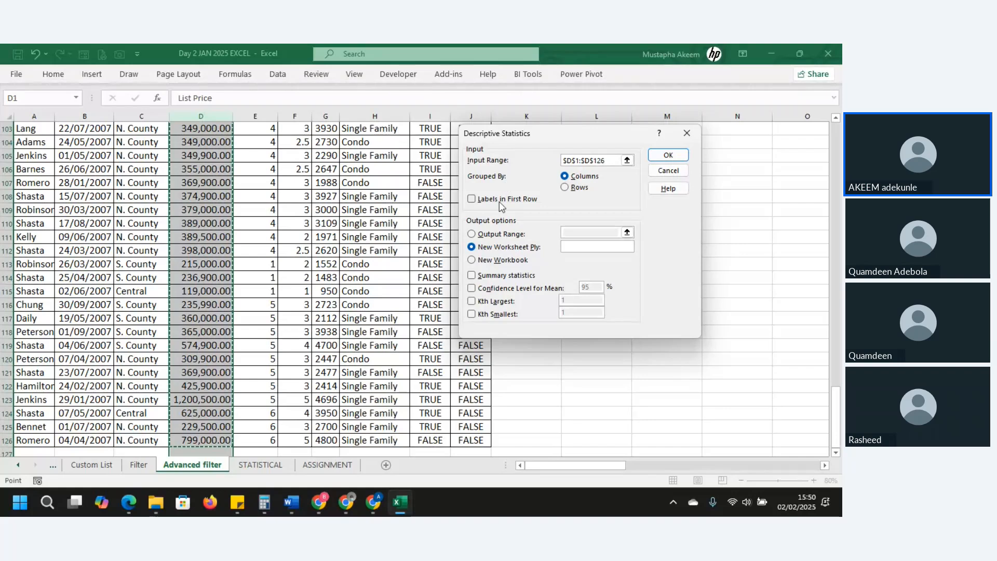
{"action": "left_click", "coordinate": [472, 200]}
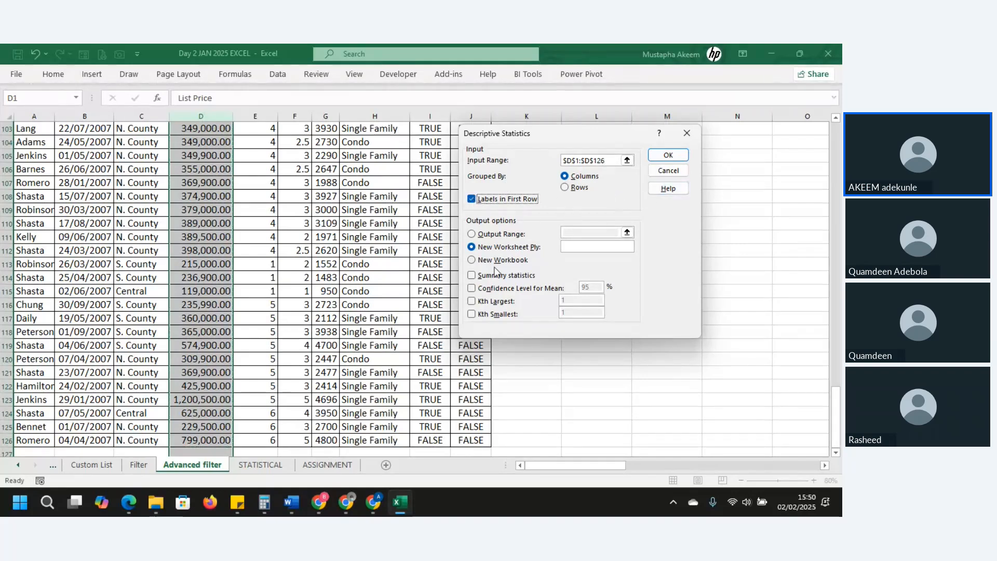
{"action": "left_click", "coordinate": [580, 246]}
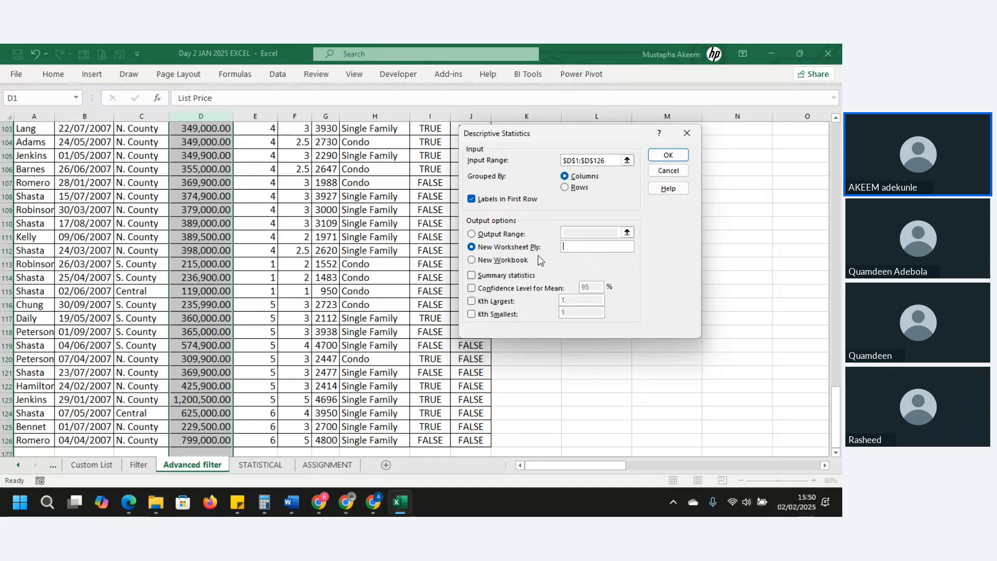
{"action": "left_click", "coordinate": [483, 248]}
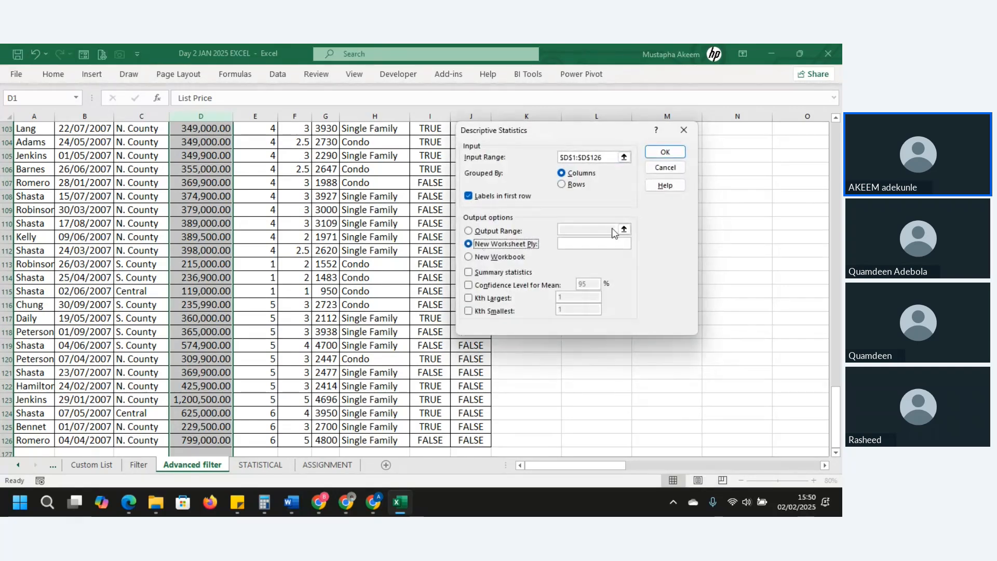
{"action": "left_click", "coordinate": [469, 273]}
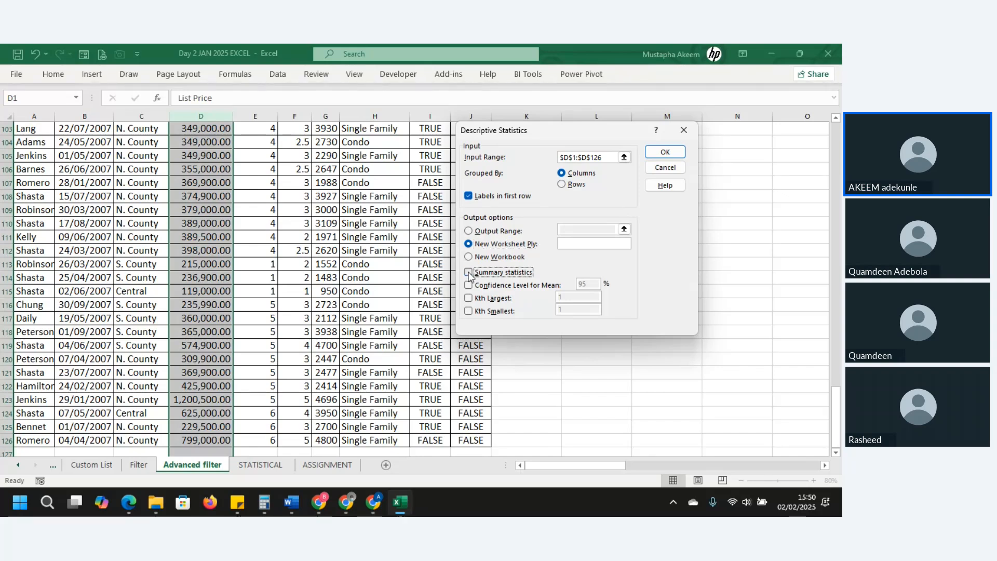
{"action": "left_click", "coordinate": [662, 152]}
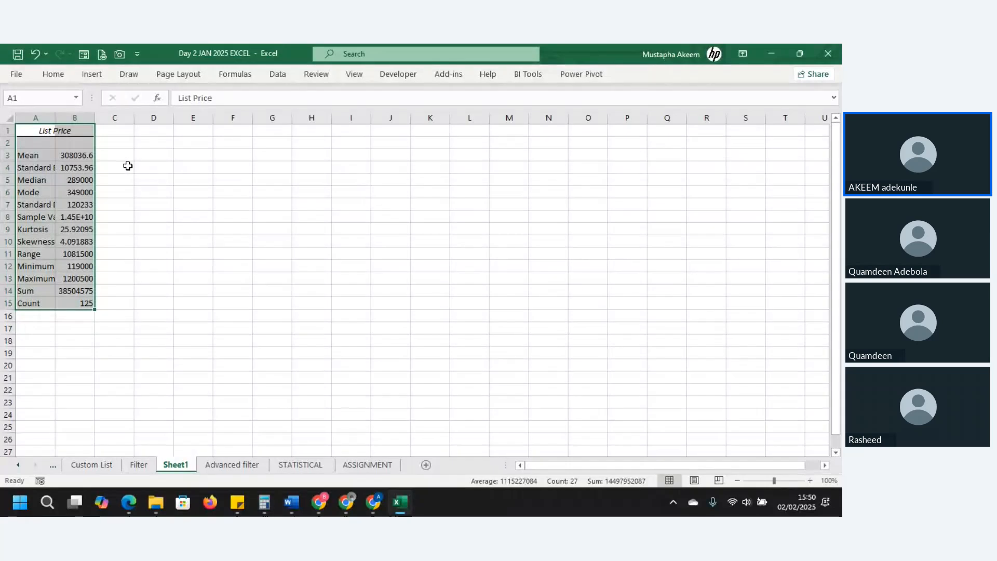
Widen columns A and B to fit the List Price statistics and format the values with thousands separators and two decimals.
{"action": "left_click_drag", "start_coordinate": [55, 115], "coordinate": [190, 115]}
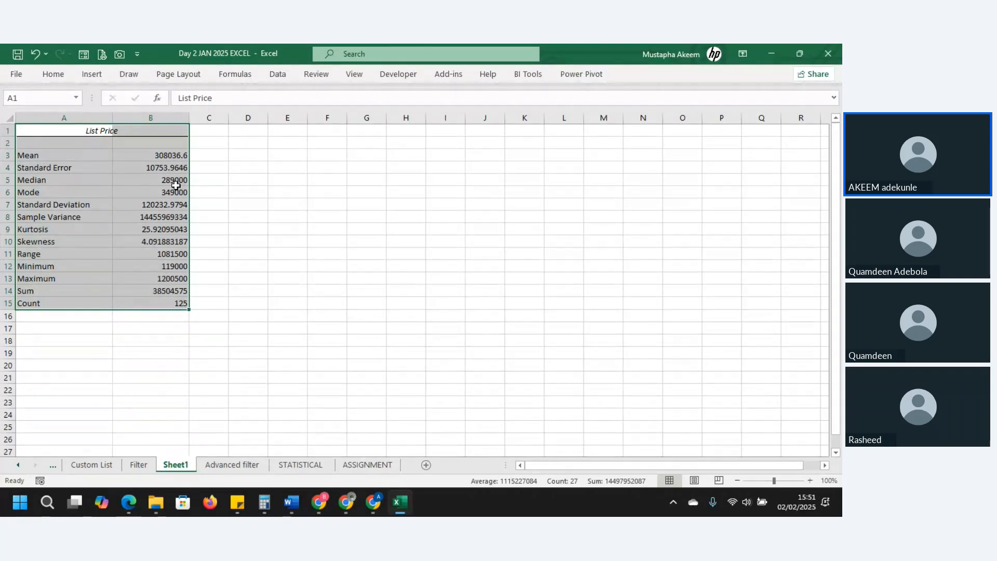
{"action": "key", "text": "ctrl+shift+1"}
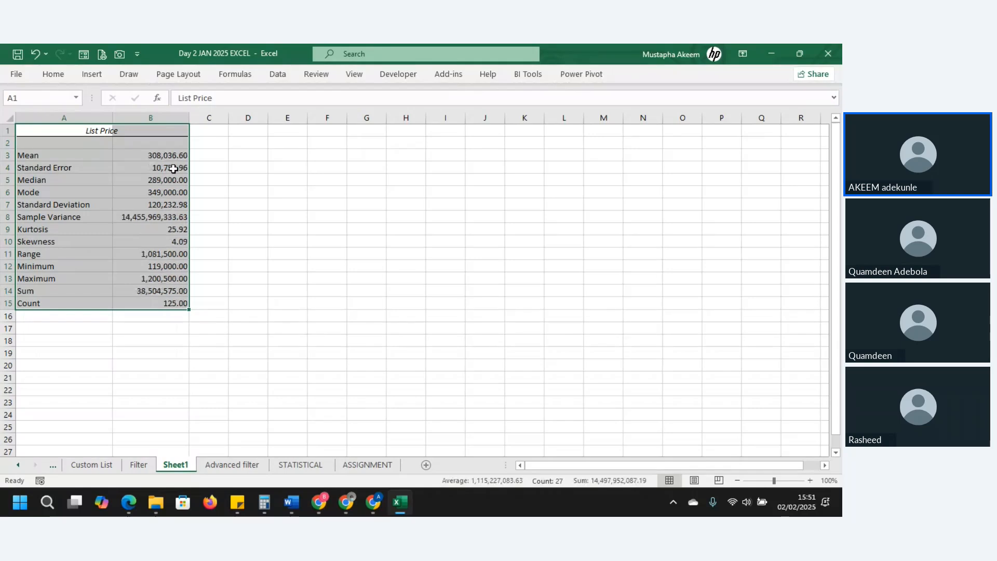
{"action": "left_click", "coordinate": [235, 240]}
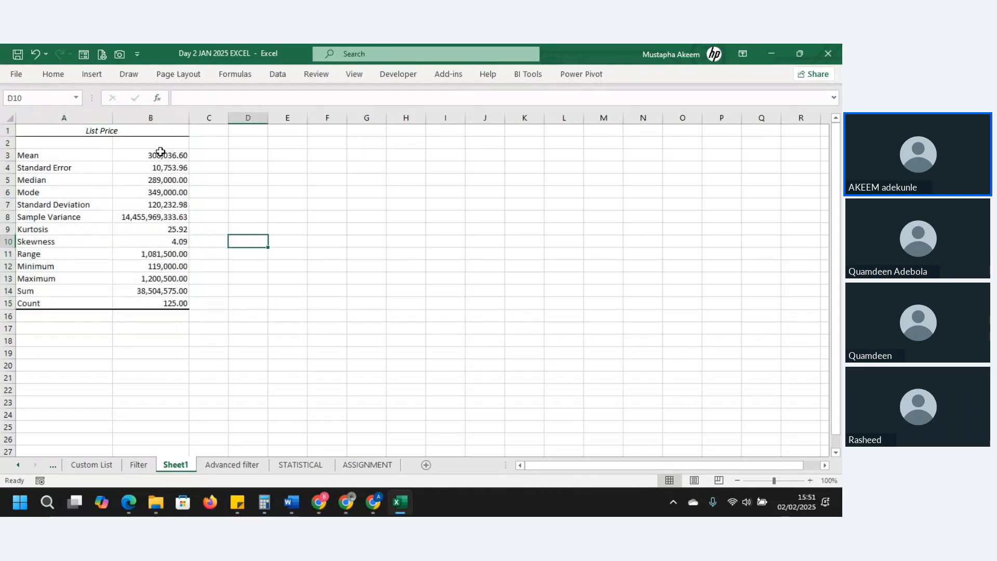
Examine the tools offered by Data Analysis, from the Anova entries to the z-Test, without running any of them.
{"action": "left_click_drag", "start_coordinate": [160, 152], "coordinate": [179, 299]}
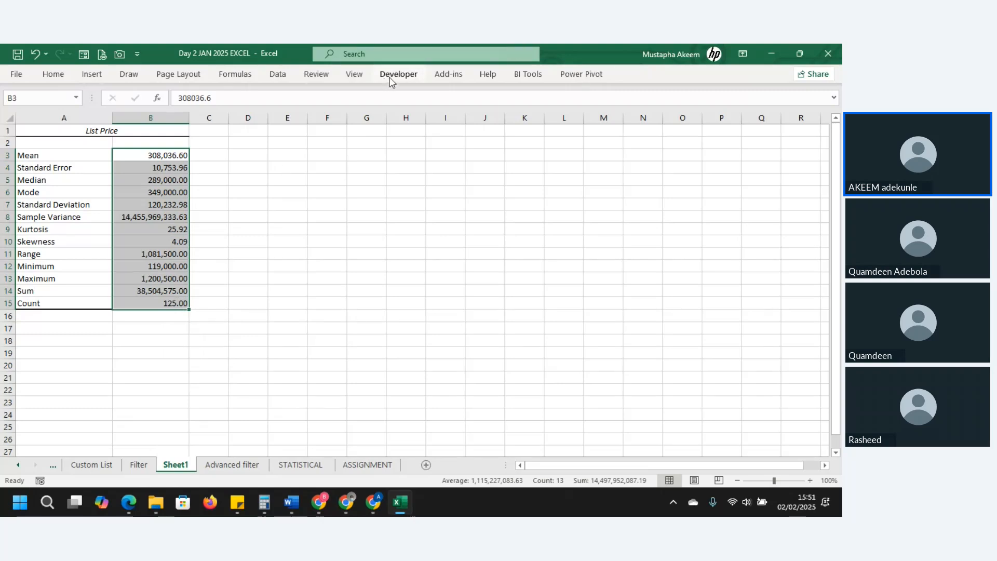
{"action": "left_click", "coordinate": [278, 75]}
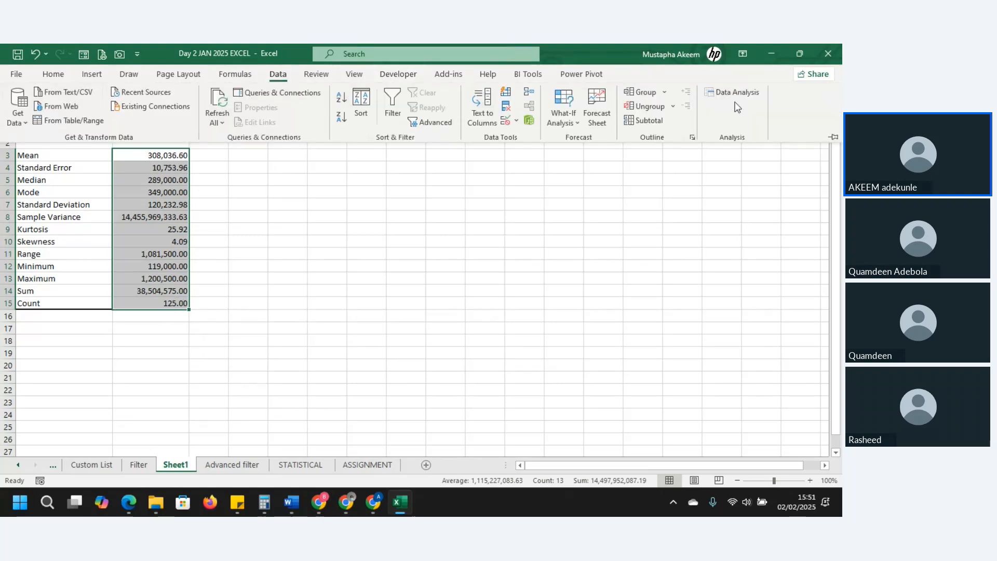
{"action": "left_click", "coordinate": [743, 92]}
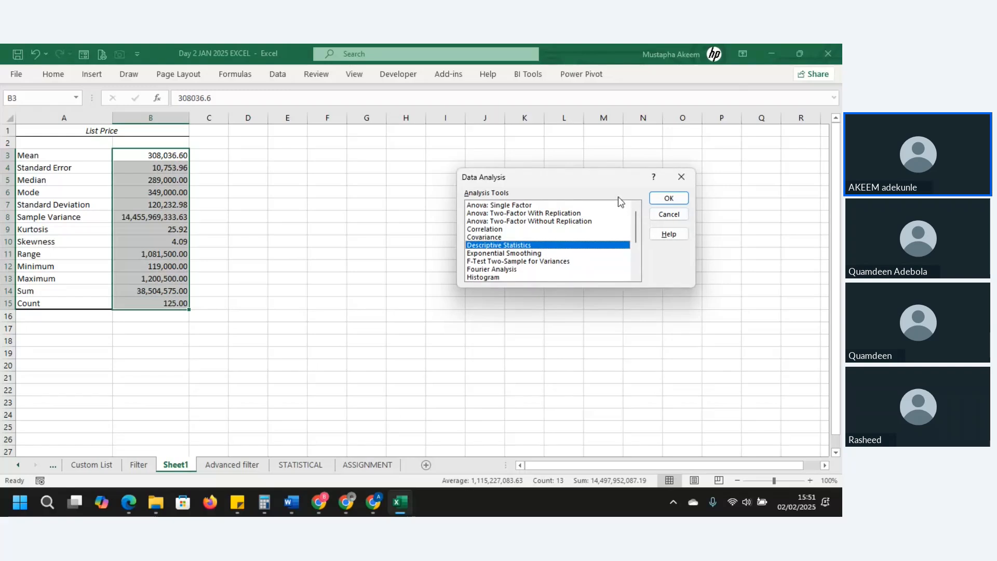
{"action": "left_click", "coordinate": [509, 232]}
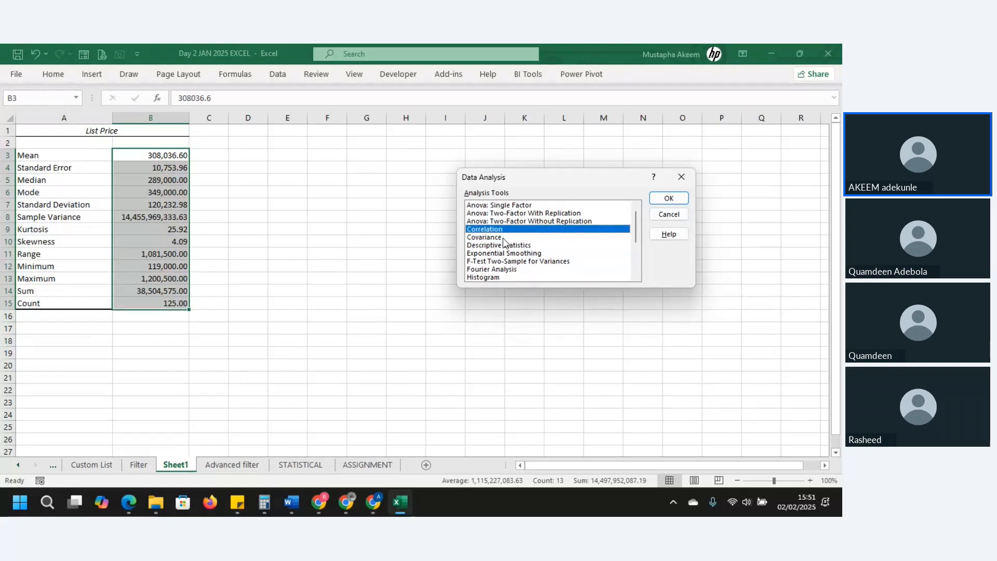
{"action": "left_click", "coordinate": [503, 238]}
{"action": "left_click", "coordinate": [503, 254]}
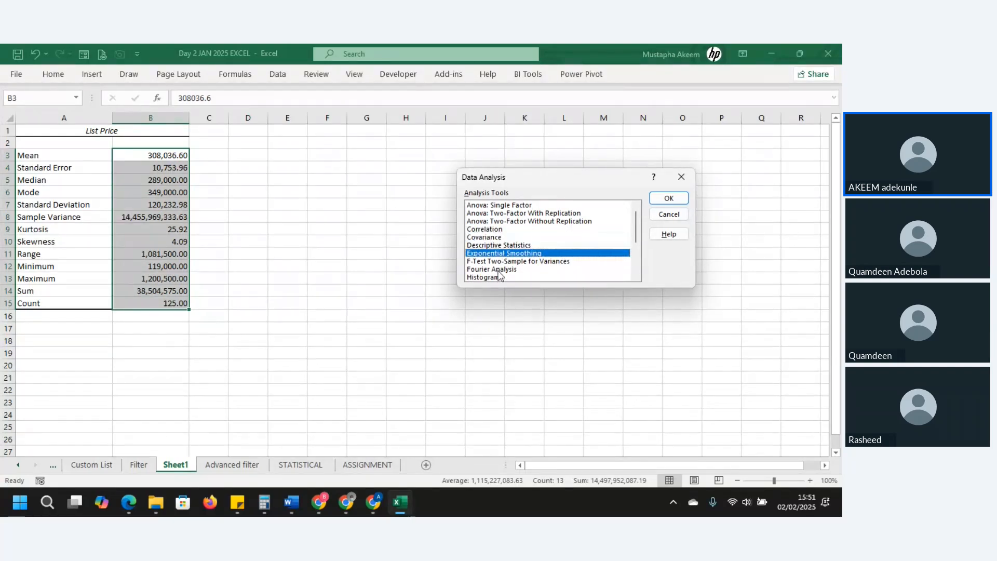
{"action": "left_click", "coordinate": [497, 278]}
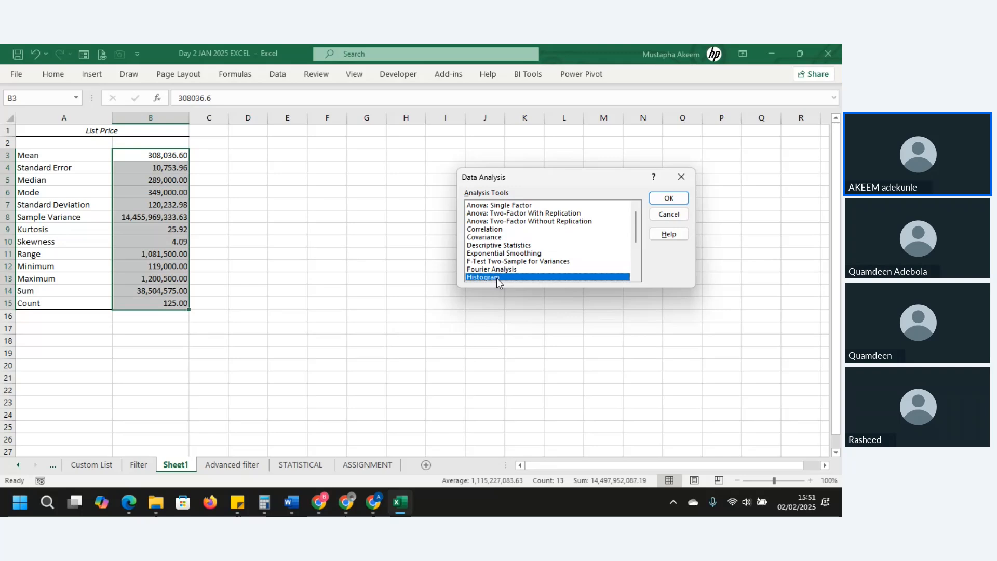
{"action": "key", "text": "Up"}
{"action": "key", "text": "Up"}
{"action": "key", "text": "Up"}
{"action": "key", "text": "Up"}
{"action": "key", "text": "Up"}
{"action": "key", "text": "Up"}
{"action": "key", "text": "Up"}
{"action": "key", "text": "Up"}
{"action": "key", "text": "Up"}
{"action": "key", "text": "Down"}
{"action": "key", "text": "Down"}
{"action": "key", "text": "Down"}
{"action": "key", "text": "Down"}
{"action": "key", "text": "Down"}
{"action": "key", "text": "Down"}
{"action": "key", "text": "Down"}
{"action": "key", "text": "Down"}
{"action": "key", "text": "Down"}
{"action": "key", "text": "Down"}
{"action": "key", "text": "Down"}
{"action": "key", "text": "Down"}
{"action": "key", "text": "Down"}
{"action": "key", "text": "Down"}
{"action": "key", "text": "Down"}
{"action": "key", "text": "Down"}
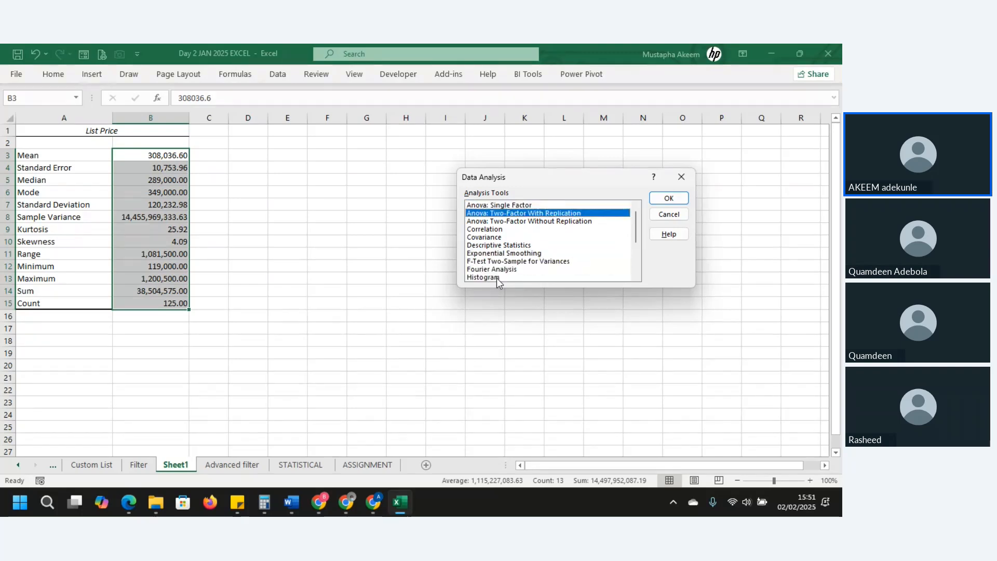
{"action": "key", "text": "Up"}
{"action": "key", "text": "Up"}
{"action": "key", "text": "Up"}
{"action": "key", "text": "Up"}
{"action": "key", "text": "Up"}
{"action": "key", "text": "Up"}
{"action": "key", "text": "Up"}
{"action": "key", "text": "Up"}
{"action": "key", "text": "Up"}
{"action": "key", "text": "Up"}
{"action": "key", "text": "Up"}
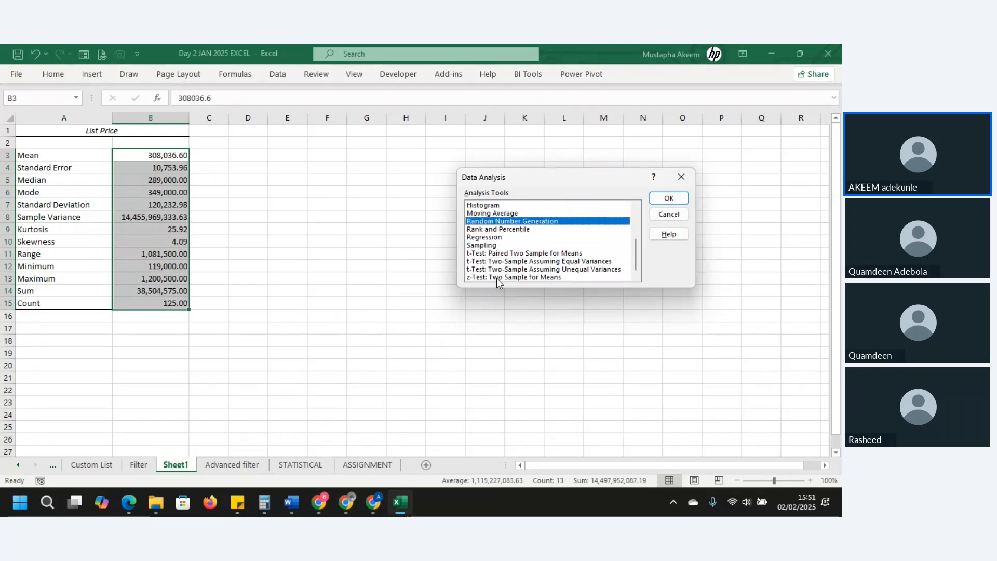
{"action": "key", "text": "Up"}
{"action": "key", "text": "Up"}
{"action": "key", "text": "Up"}
{"action": "key", "text": "Up"}
{"action": "key", "text": "Up"}
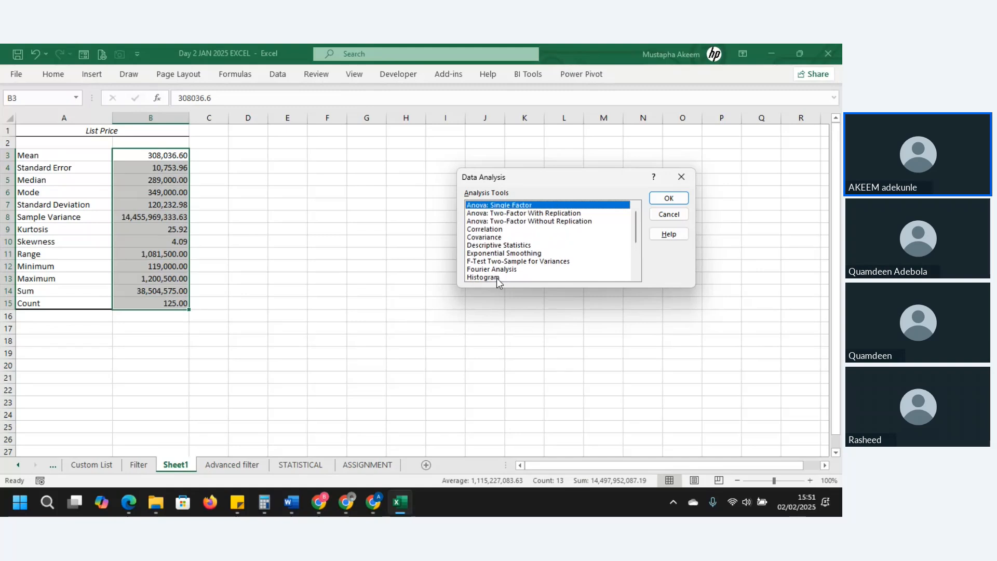
{"action": "left_click", "coordinate": [681, 176]}
{"action": "left_click", "coordinate": [249, 153]}
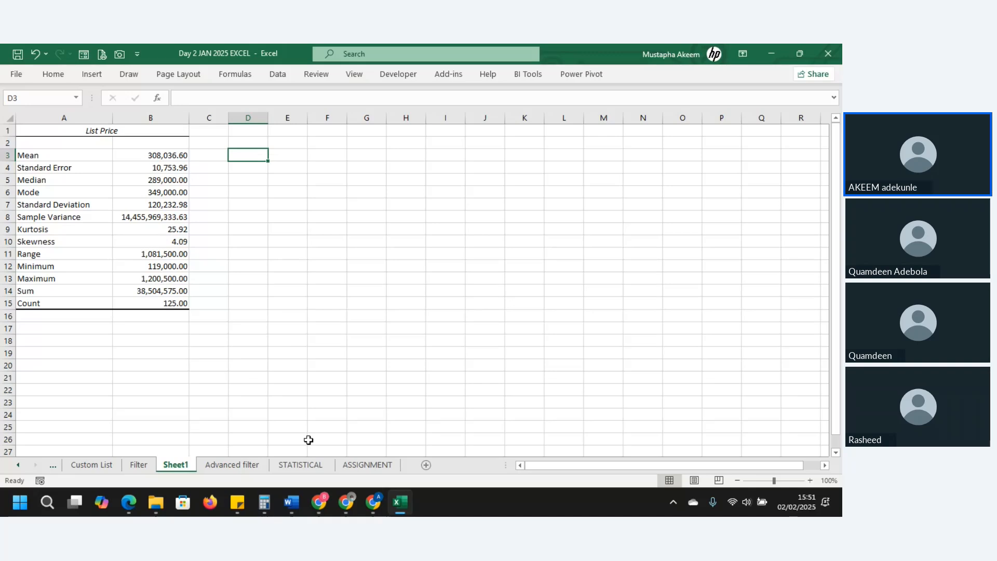
Look through the STATISTICAL sheet, from the RANK section to the fruit tables, the SUMIF and COUNTIF cells and the item cost table.
{"action": "left_click", "coordinate": [292, 466]}
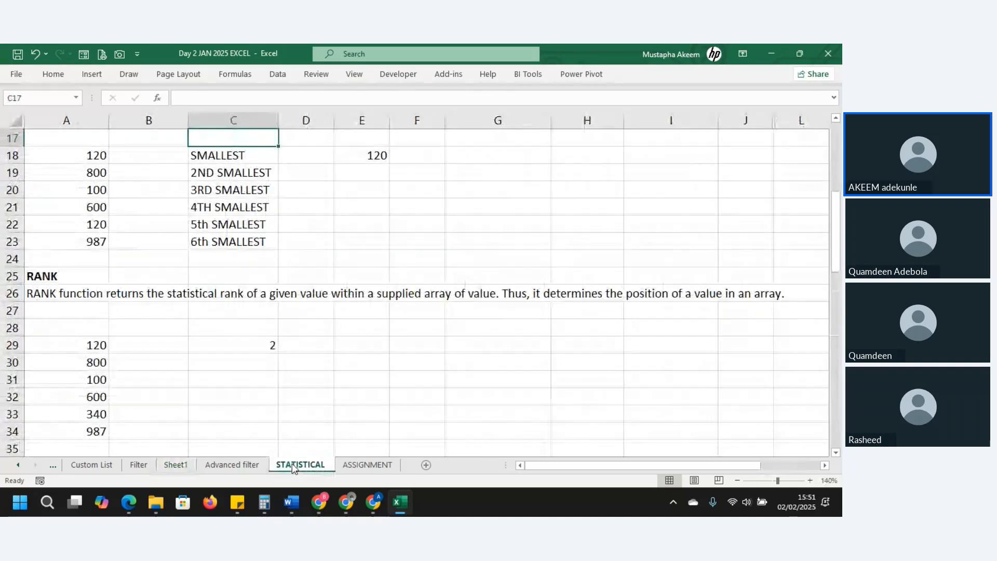
{"action": "key", "text": "Down"}
{"action": "key", "text": "Down"}
{"action": "key", "text": "Down"}
{"action": "key", "text": "Down"}
{"action": "key", "text": "Down"}
{"action": "key", "text": "Down"}
{"action": "key", "text": "Down"}
{"action": "key", "text": "Down"}
{"action": "key", "text": "Down"}
{"action": "key", "text": "Down"}
{"action": "key", "text": "Down"}
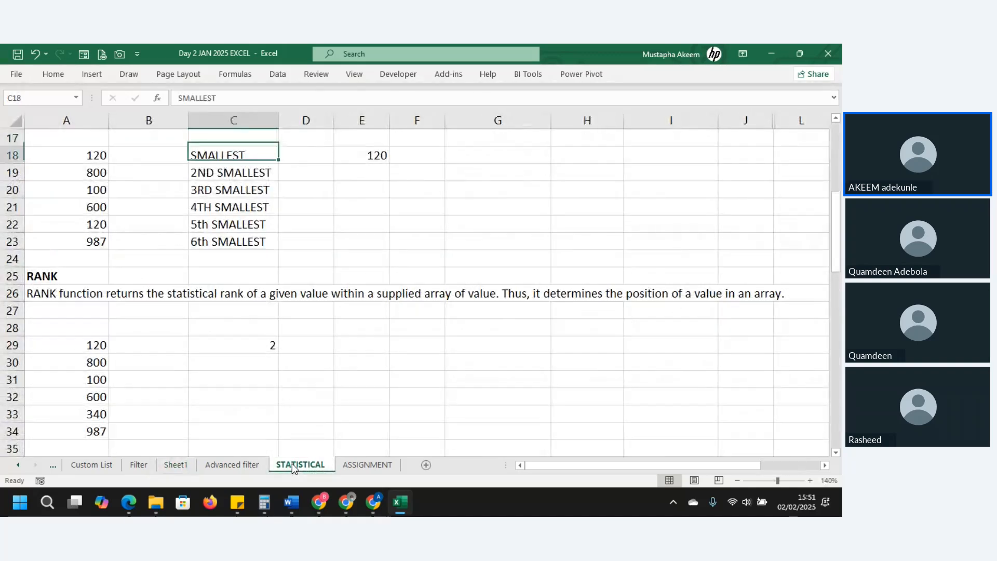
{"action": "key", "text": "Down"}
{"action": "key", "text": "Down"}
{"action": "key", "text": "Down"}
{"action": "key", "text": "Down"}
{"action": "key", "text": "Down"}
{"action": "key", "text": "Down"}
{"action": "key", "text": "Down"}
{"action": "key", "text": "Down"}
{"action": "key", "text": "Down"}
{"action": "key", "text": "Down"}
{"action": "key", "text": "Down"}
{"action": "key", "text": "Down"}
{"action": "key", "text": "Down"}
{"action": "key", "text": "Down"}
{"action": "key", "text": "Down"}
{"action": "key", "text": "Down"}
{"action": "key", "text": "Down"}
{"action": "key", "text": "Down"}
{"action": "key", "text": "Down"}
{"action": "key", "text": "Down"}
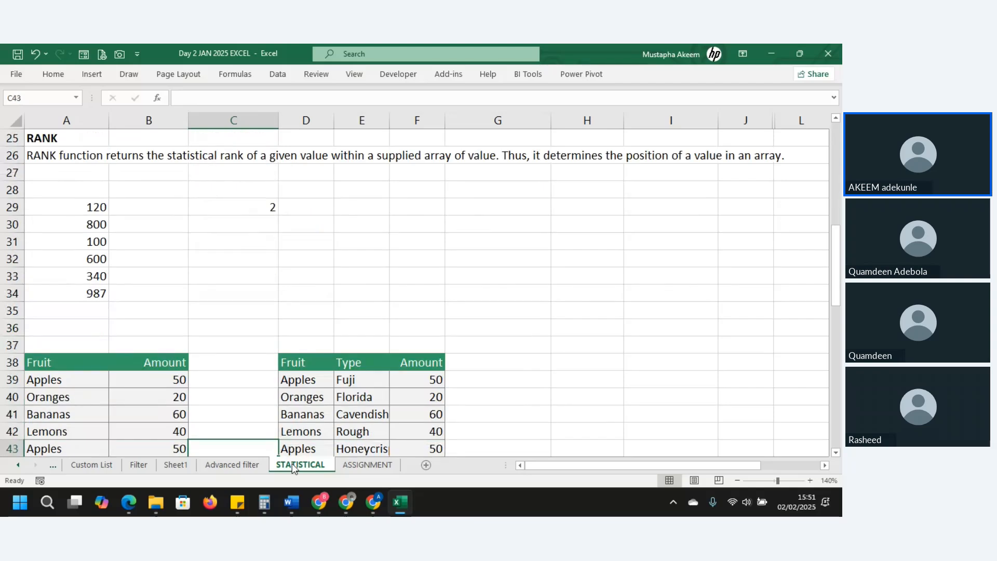
{"action": "key", "text": "Down"}
{"action": "key", "text": "Down"}
{"action": "key", "text": "Down"}
{"action": "key", "text": "Down"}
{"action": "key", "text": "Down"}
{"action": "key", "text": "Down"}
{"action": "key", "text": "Down"}
{"action": "key", "text": "Down"}
{"action": "key", "text": "Down"}
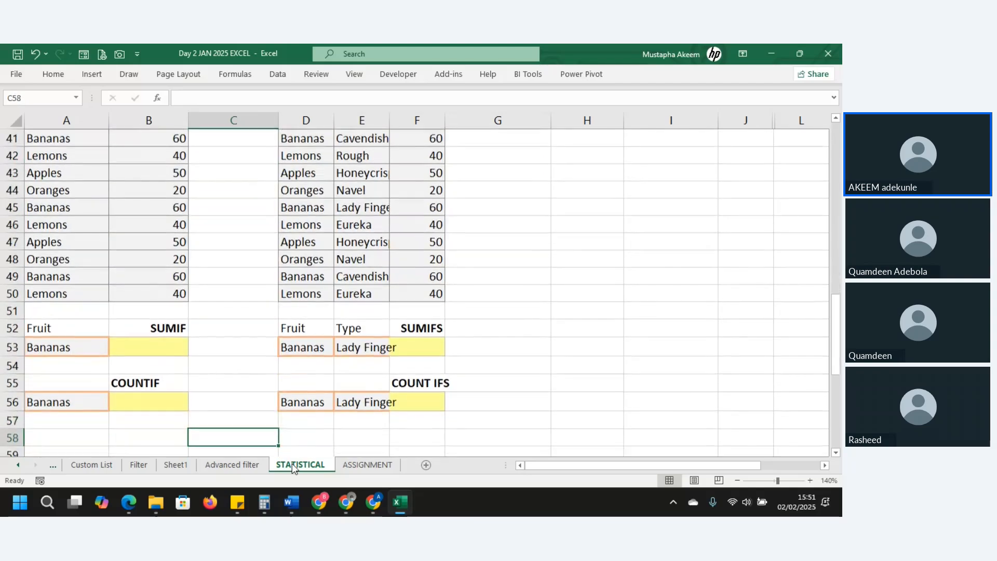
{"action": "key", "text": "Down"}
{"action": "key", "text": "Down"}
{"action": "key", "text": "Down"}
{"action": "key", "text": "Down"}
{"action": "key", "text": "Down"}
{"action": "key", "text": "Down"}
{"action": "key", "text": "Down"}
{"action": "key", "text": "Down"}
{"action": "key", "text": "Down"}
{"action": "key", "text": "Down"}
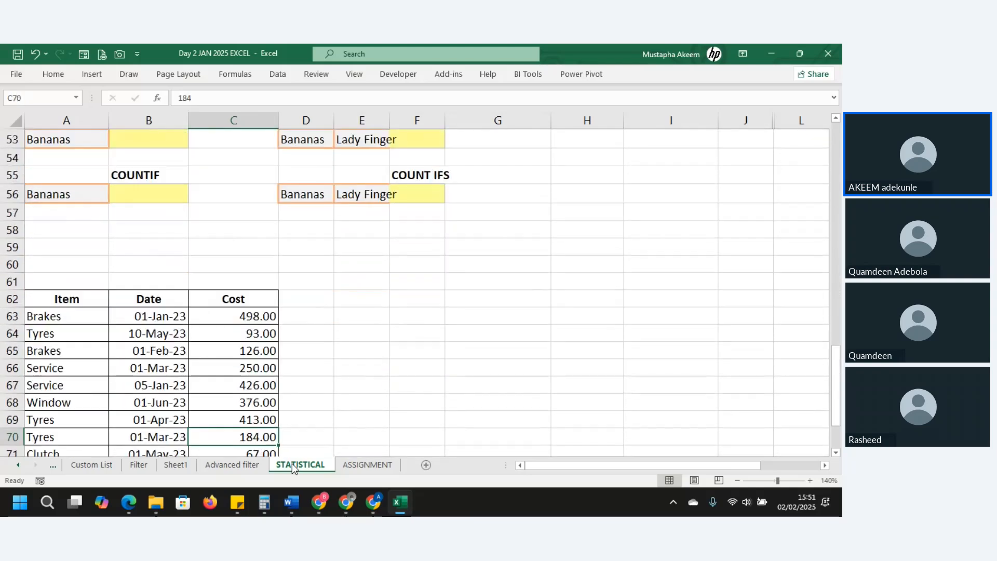
{"action": "key", "text": "Up"}
{"action": "key", "text": "Up"}
{"action": "key", "text": "Up"}
{"action": "key", "text": "Up"}
{"action": "key", "text": "Up"}
{"action": "key", "text": "Up"}
{"action": "key", "text": "Up"}
{"action": "key", "text": "Up"}
{"action": "key", "text": "Up"}
{"action": "key", "text": "Up"}
{"action": "key", "text": "Up"}
{"action": "key", "text": "Up"}
{"action": "key", "text": "Up"}
{"action": "key", "text": "Up"}
{"action": "key", "text": "Up"}
{"action": "key", "text": "Up"}
{"action": "key", "text": "Up"}
{"action": "key", "text": "Up"}
{"action": "key", "text": "Up"}
{"action": "key", "text": "Up"}
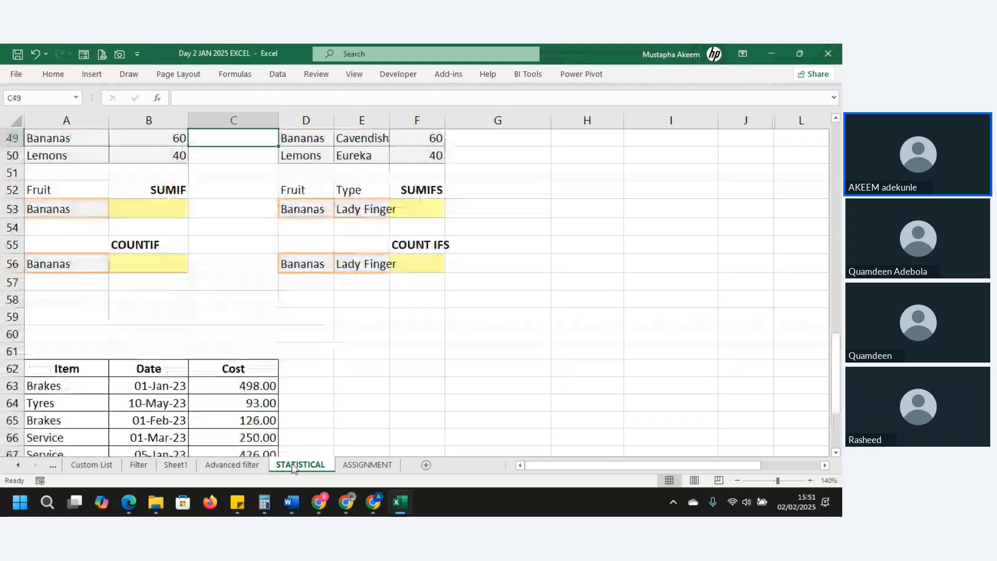
{"action": "key", "text": "Up"}
{"action": "key", "text": "Up"}
{"action": "key", "text": "Up"}
{"action": "key", "text": "Up"}
{"action": "key", "text": "Up"}
{"action": "key", "text": "Up"}
{"action": "key", "text": "Up"}
{"action": "key", "text": "Up"}
{"action": "key", "text": "Up"}
{"action": "key", "text": "Up"}
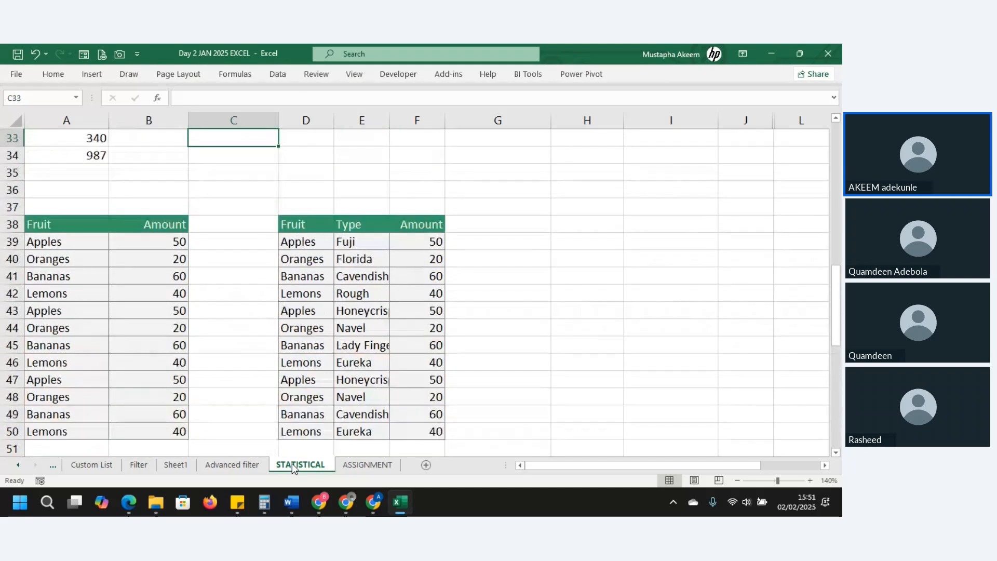
{"action": "key", "text": "Down"}
{"action": "key", "text": "Down"}
{"action": "key", "text": "Down"}
{"action": "key", "text": "Down"}
{"action": "key", "text": "Down"}
{"action": "key", "text": "Down"}
{"action": "key", "text": "Down"}
{"action": "key", "text": "Down"}
{"action": "key", "text": "Down"}
{"action": "key", "text": "Down"}
{"action": "key", "text": "Down"}
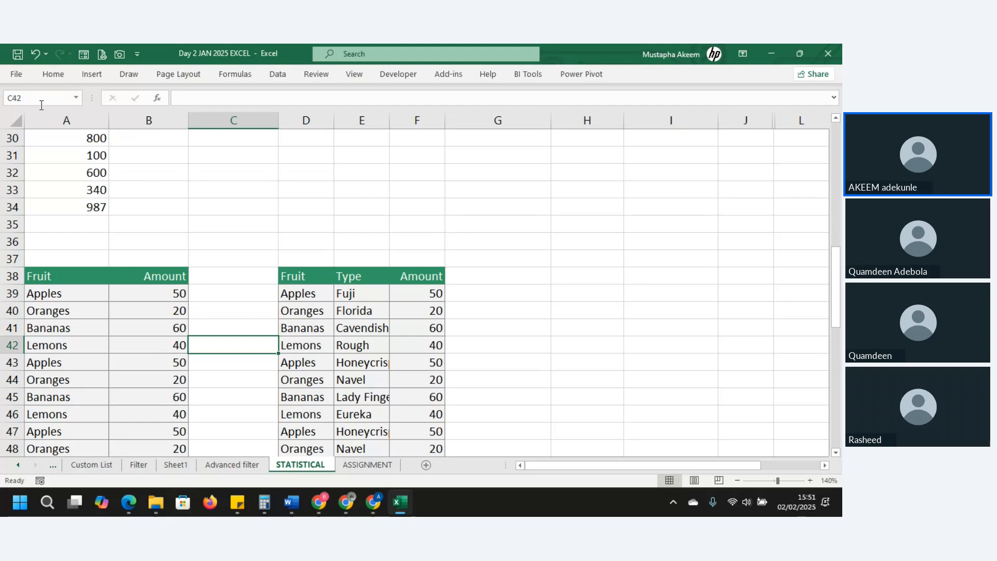
Disable the Analysis ToolPak among the Excel add-ins, keep the Solver Add-in off, and check the data commands for Data Analysis.
{"action": "left_click", "coordinate": [14, 75]}
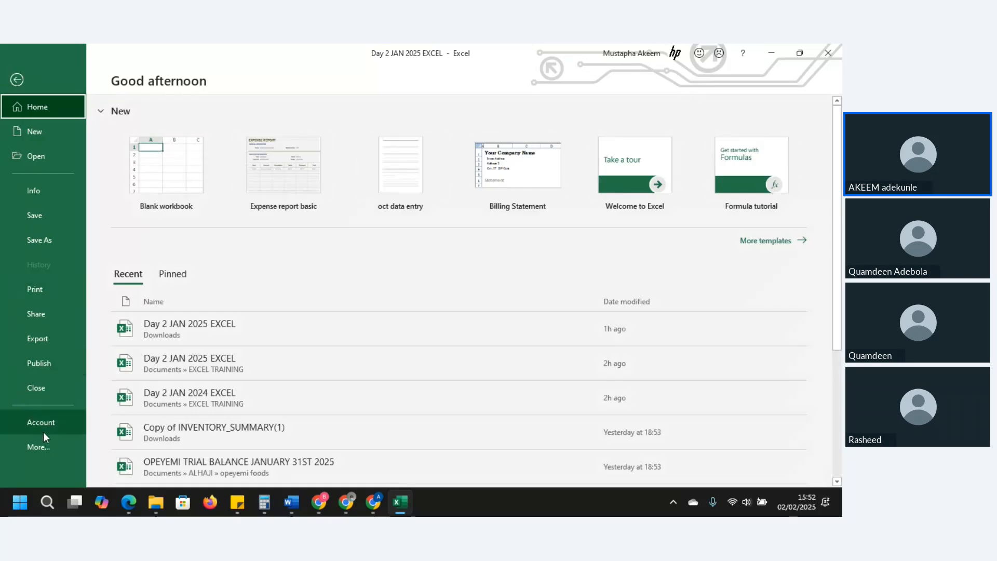
{"action": "left_click", "coordinate": [41, 446]}
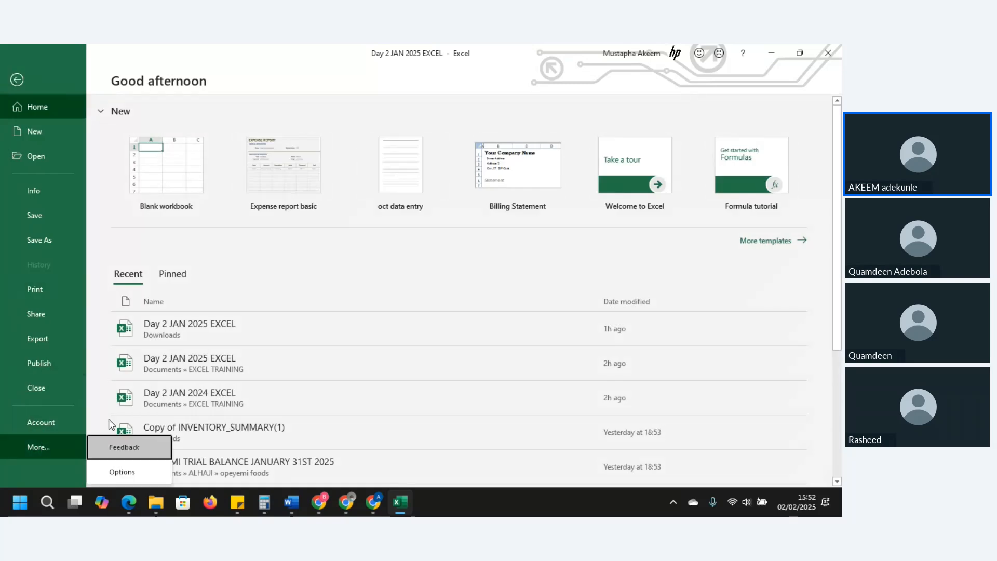
{"action": "left_click", "coordinate": [117, 469]}
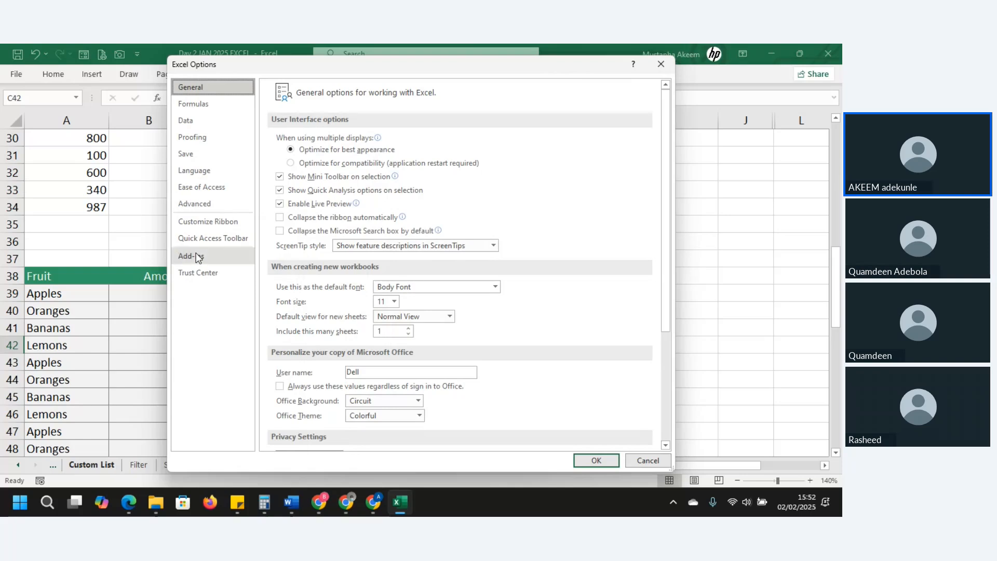
{"action": "left_click", "coordinate": [197, 259]}
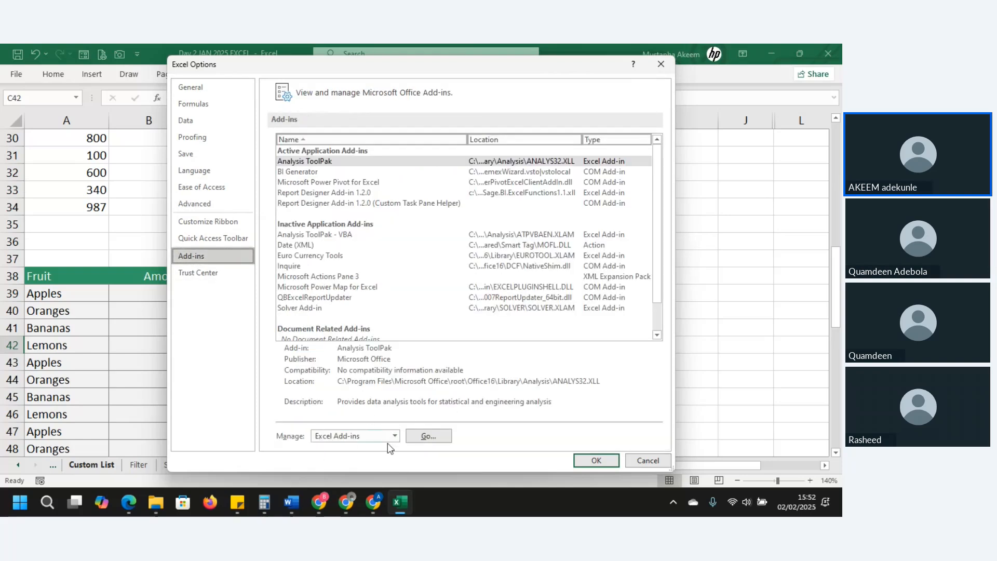
{"action": "left_click", "coordinate": [423, 434]}
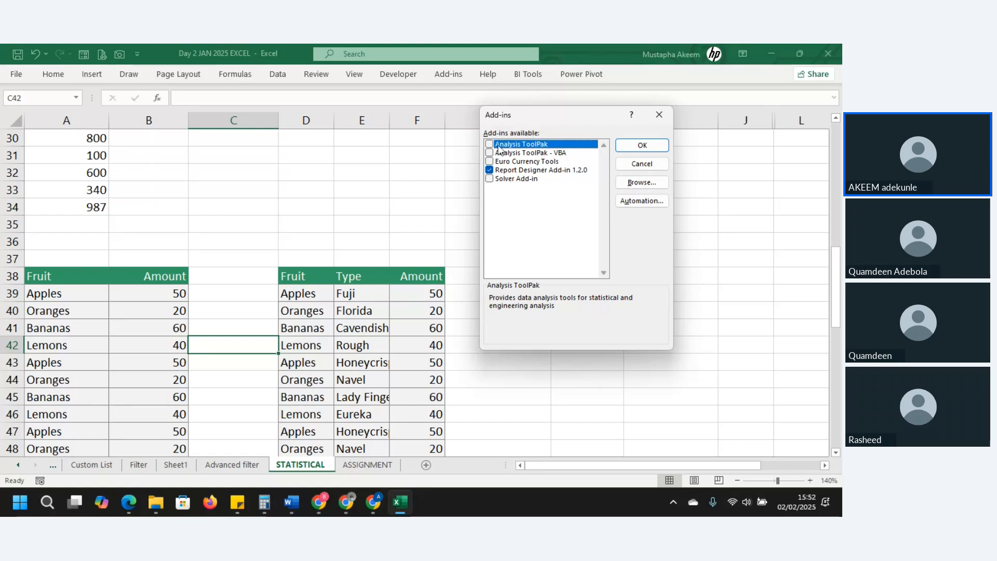
{"action": "left_click", "coordinate": [490, 179]}
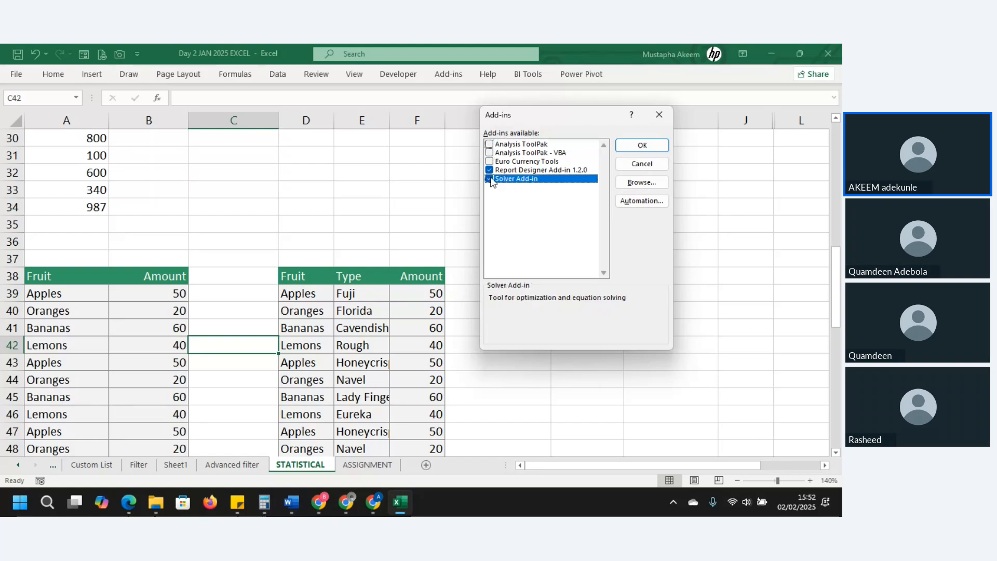
{"action": "left_click", "coordinate": [490, 179]}
{"action": "left_click", "coordinate": [642, 149]}
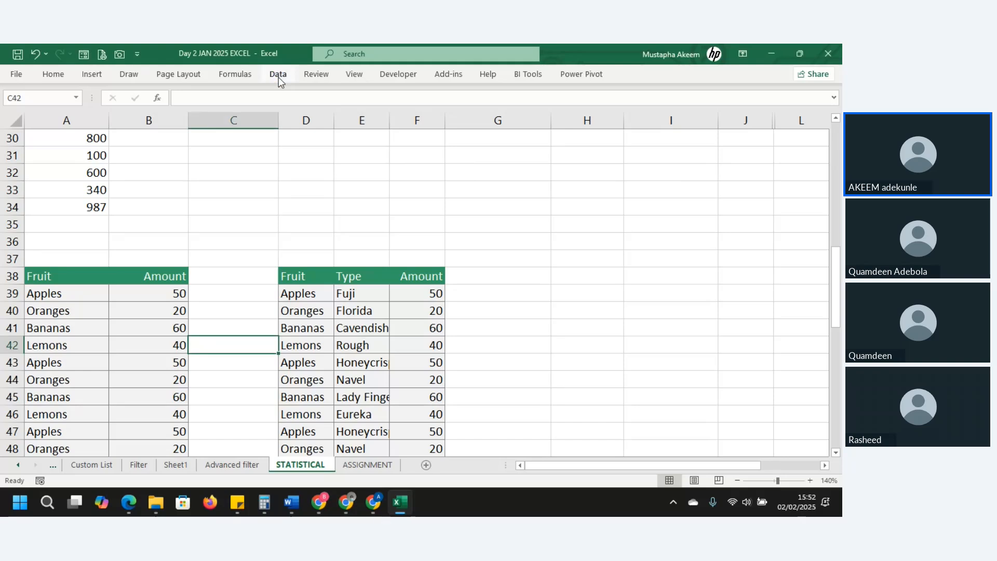
{"action": "left_click", "coordinate": [277, 77]}
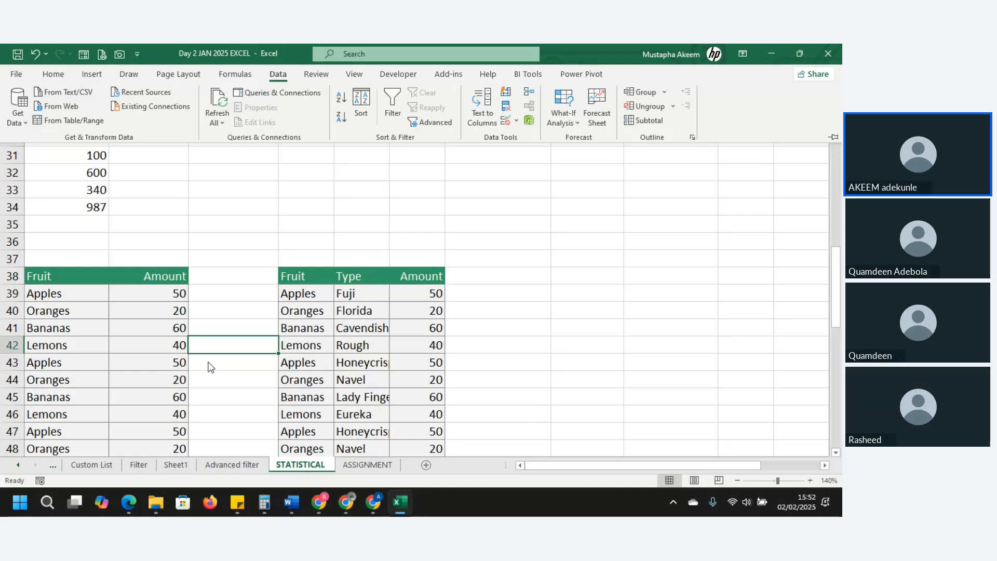
{"action": "left_click", "coordinate": [164, 361]}
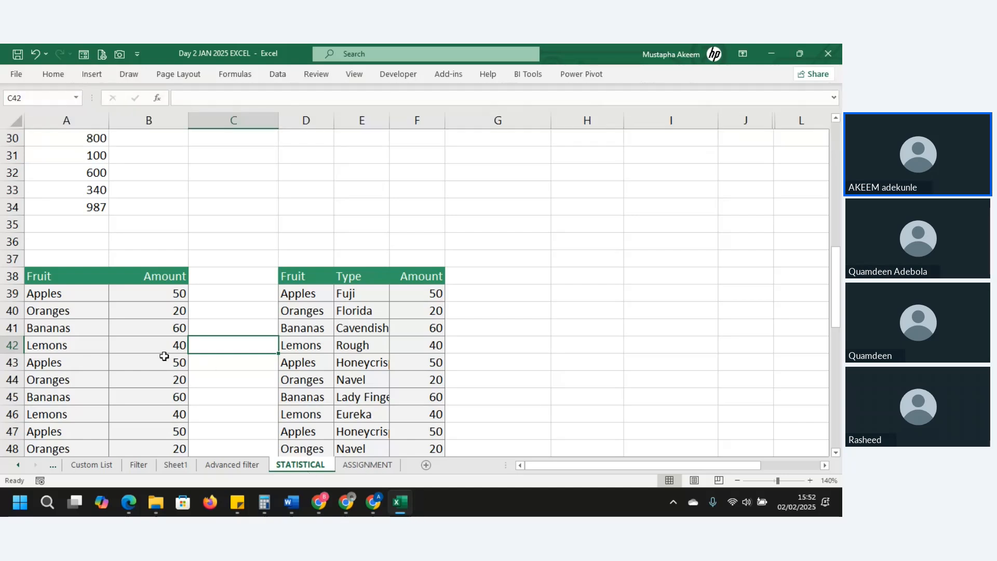
Look over both fruit tables down to the SUMIF, SUMIFS and COUNTIF cells beneath them.
{"action": "key", "text": "Down"}
{"action": "key", "text": "Down"}
{"action": "key", "text": "Down"}
{"action": "key", "text": "Down"}
{"action": "key", "text": "Down"}
{"action": "key", "text": "Down"}
{"action": "key", "text": "Down"}
{"action": "key", "text": "Down"}
{"action": "key", "text": "Down"}
{"action": "key", "text": "Down"}
{"action": "key", "text": "Down"}
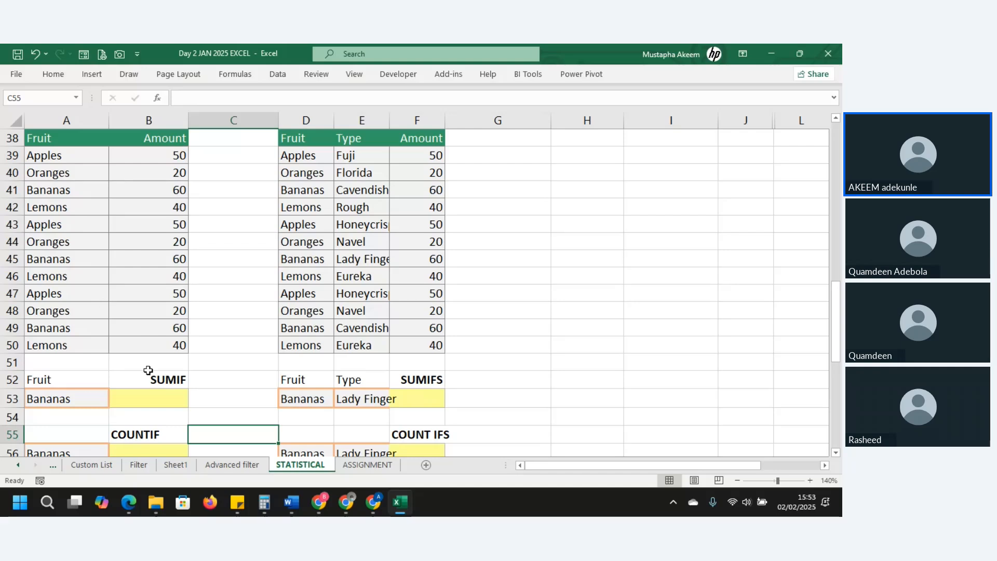
Try a SUMIF in B53 that totals B39:B50 where A39:A50 matches the fruit in A53, and undo the entry.
{"action": "left_click", "coordinate": [154, 397]}
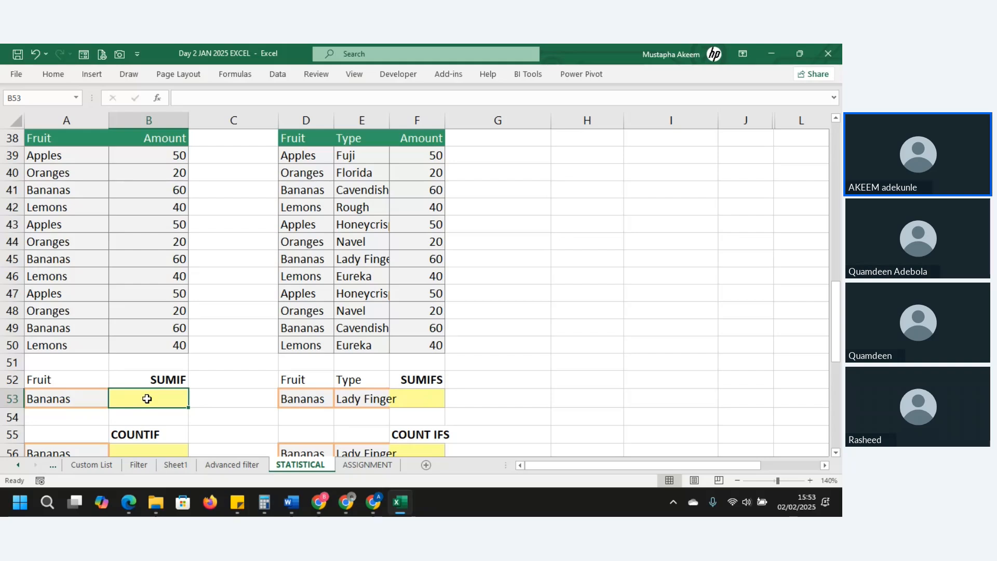
{"action": "type", "text": "="}
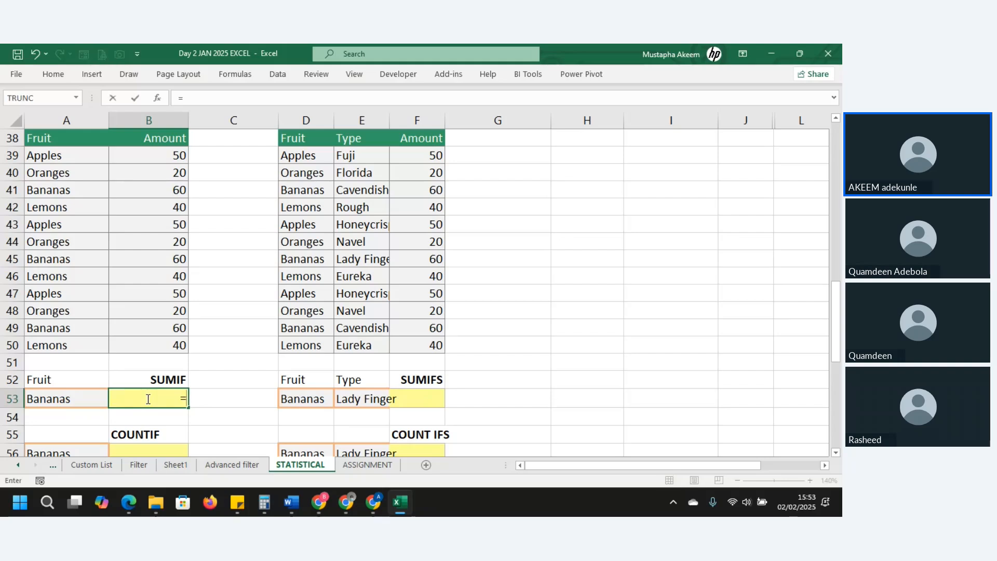
{"action": "type", "text": "sumif"}
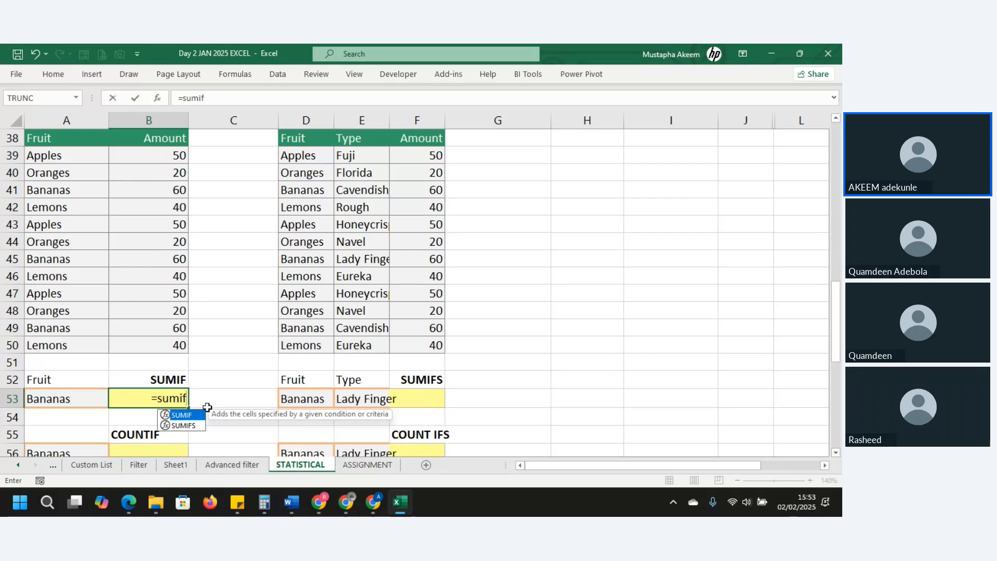
{"action": "key", "text": "Tab"}
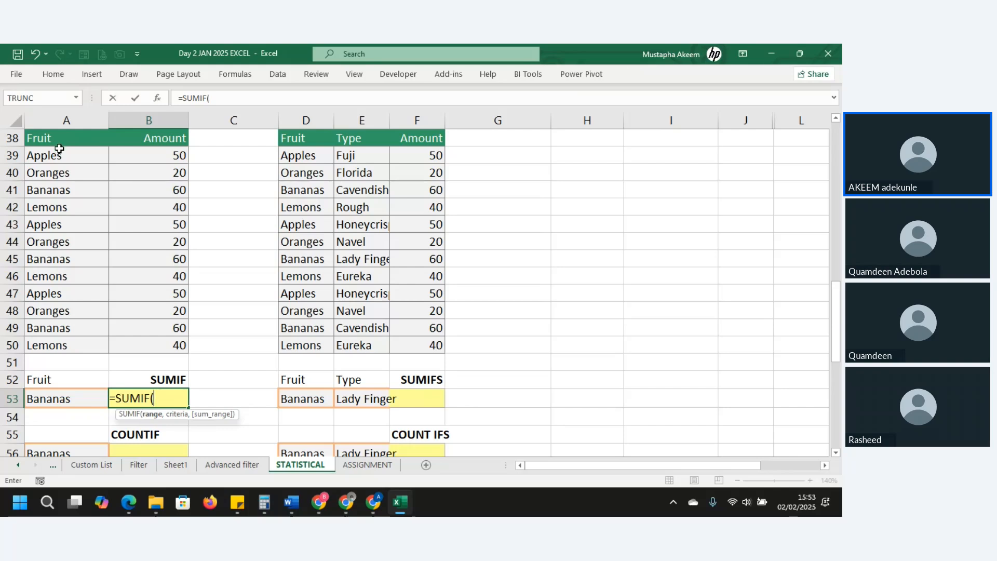
{"action": "left_click_drag", "start_coordinate": [58, 154], "coordinate": [63, 348]}
{"action": "type", "text": ","}
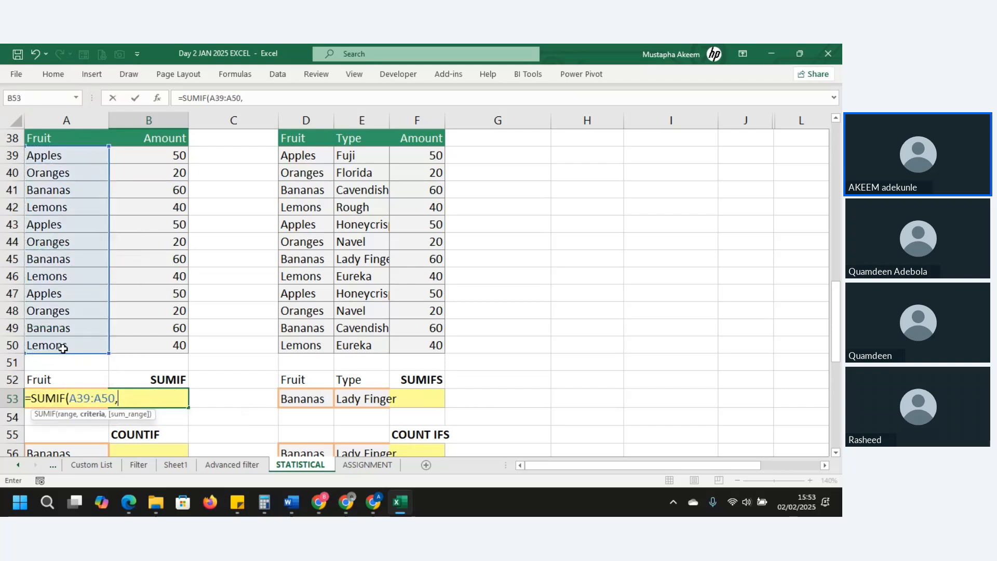
{"action": "left_click", "coordinate": [70, 379]}
{"action": "key", "text": "Down"}
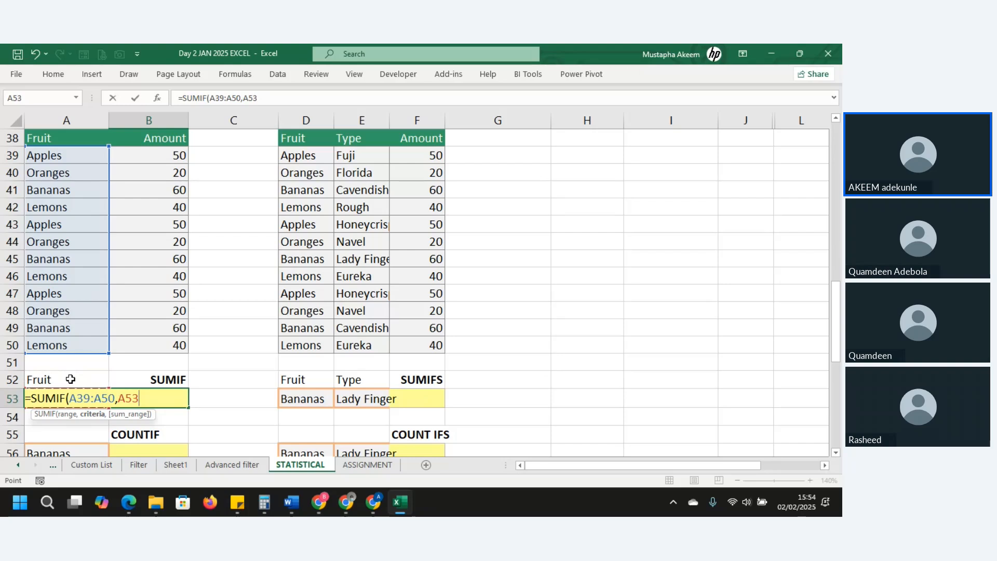
{"action": "type", "text": ","}
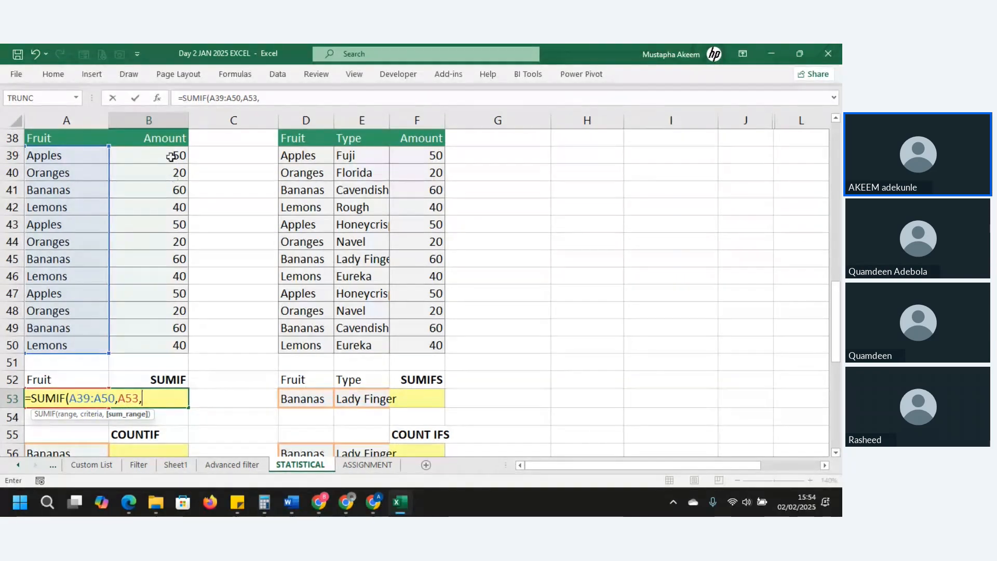
{"action": "left_click_drag", "start_coordinate": [171, 156], "coordinate": [174, 346]}
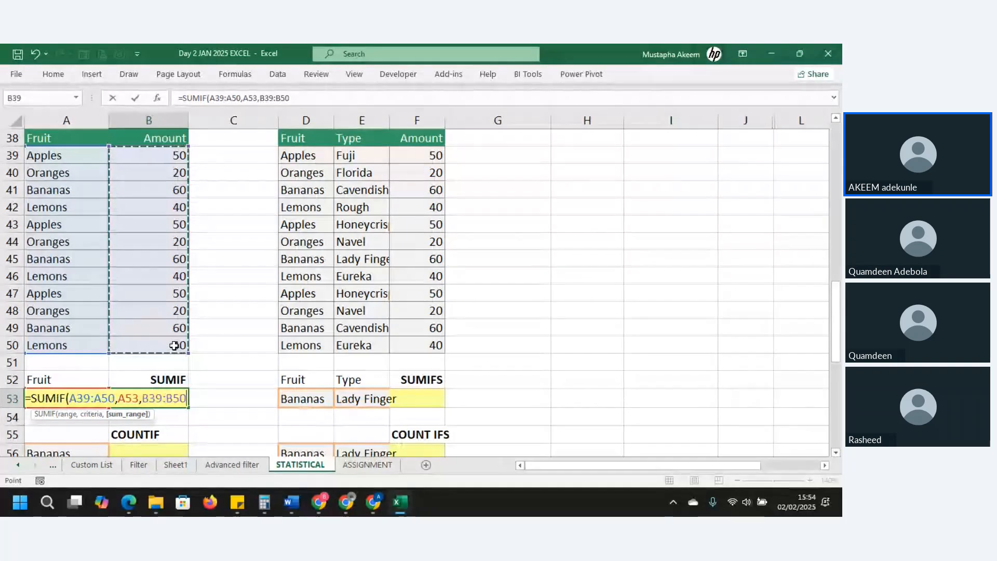
{"action": "type", "text": ")"}
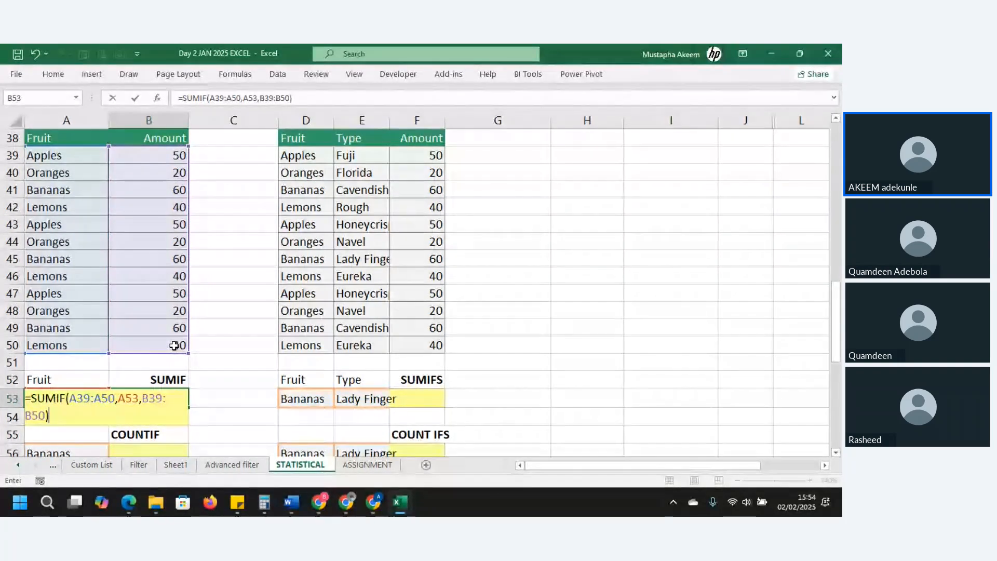
{"action": "key", "text": "Return"}
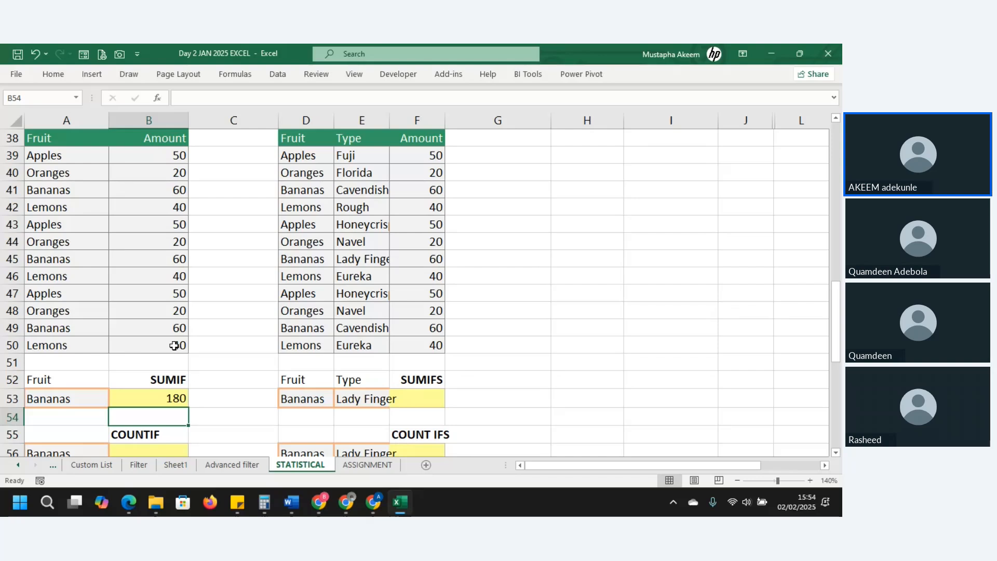
{"action": "key", "text": "ctrl+z"}
Total the amounts for the fruit named in A53 by entering =SUMIF(A39:A50,A53,B39:B50) in B53.
{"action": "type", "text": "=sumi"}
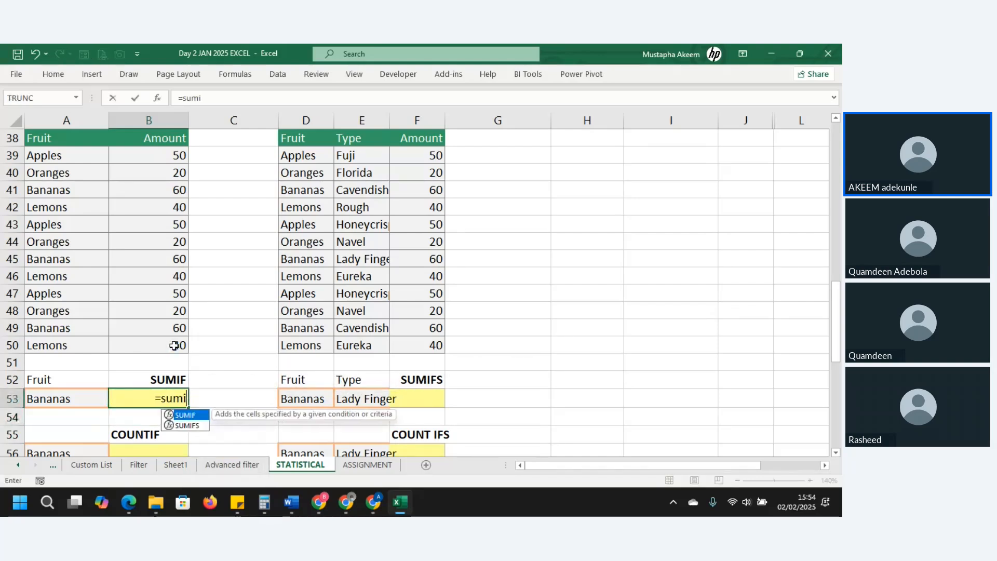
{"action": "key", "text": "Tab"}
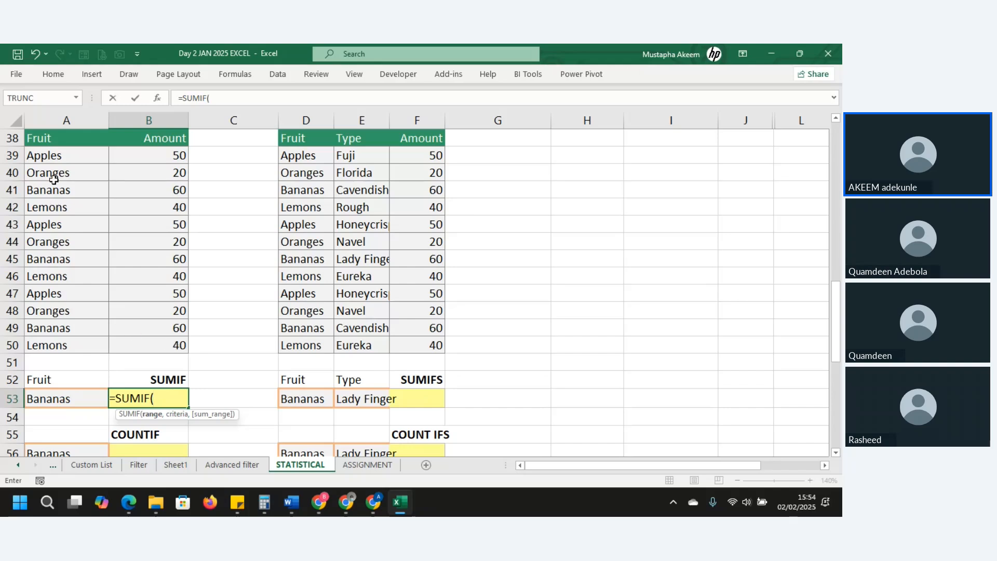
{"action": "left_click_drag", "start_coordinate": [55, 159], "coordinate": [76, 340]}
{"action": "type", "text": ","}
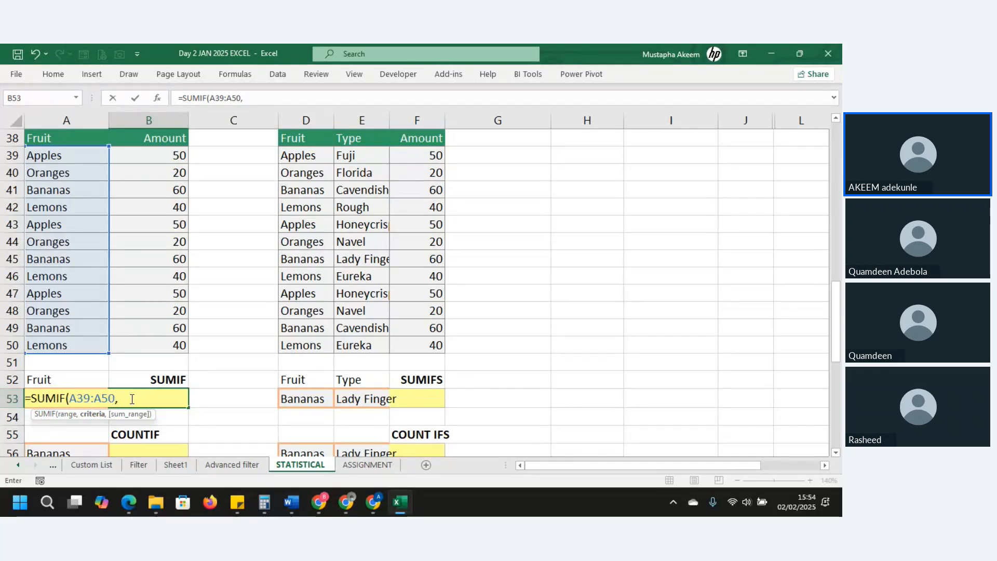
{"action": "type", "text": "a53"}
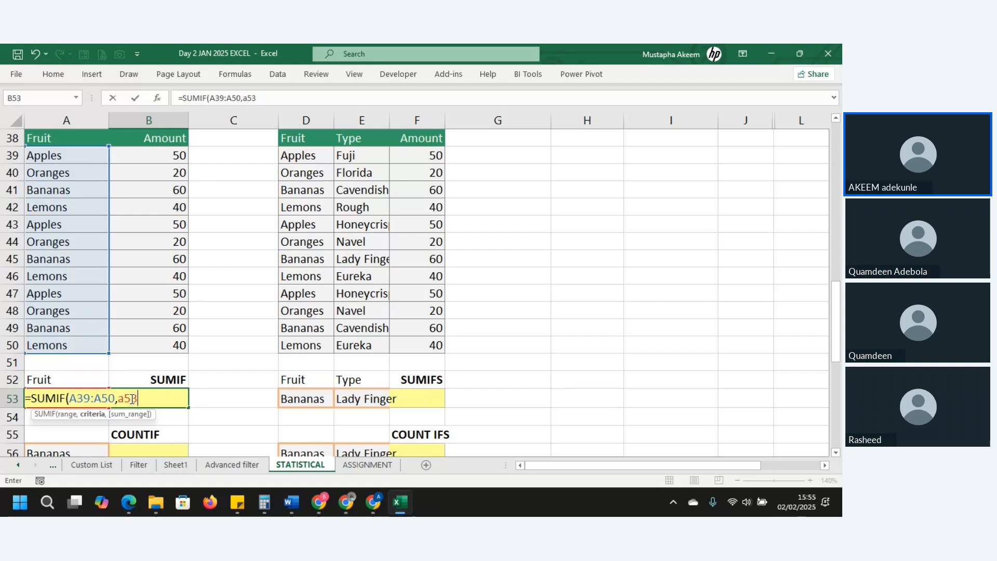
{"action": "type", "text": ","}
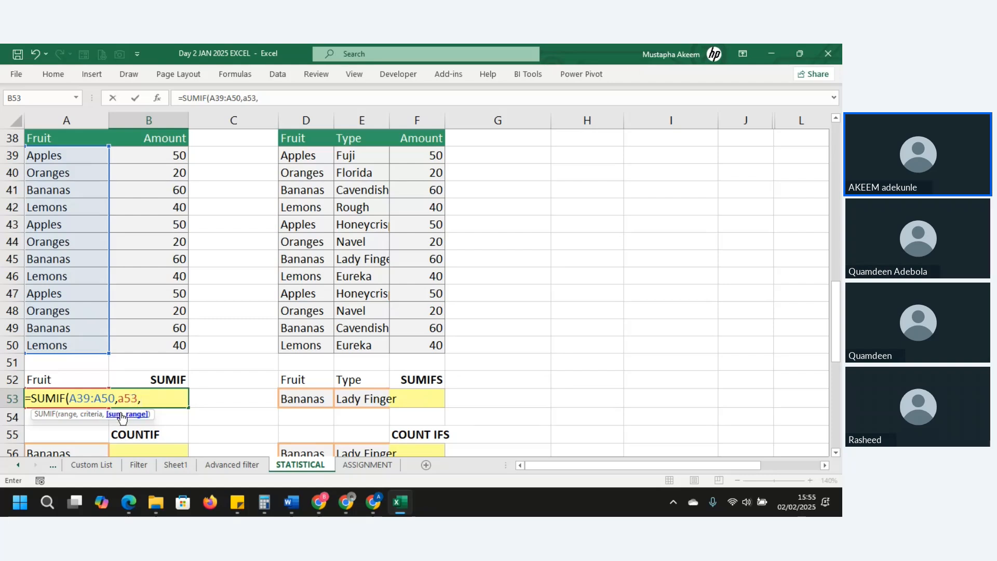
{"action": "left_click_drag", "start_coordinate": [169, 154], "coordinate": [163, 335]}
{"action": "type", "text": ")"}
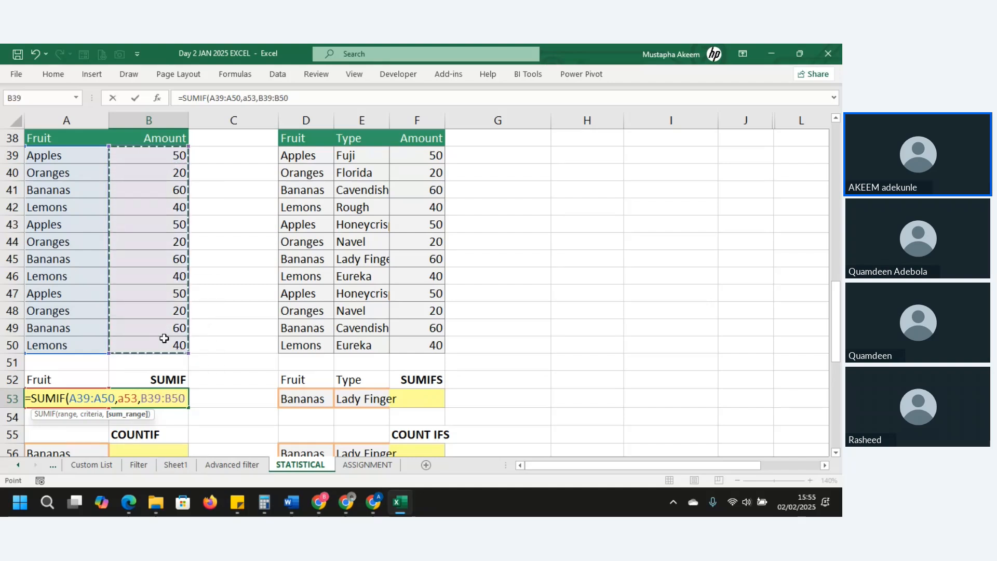
{"action": "key", "text": "Return"}
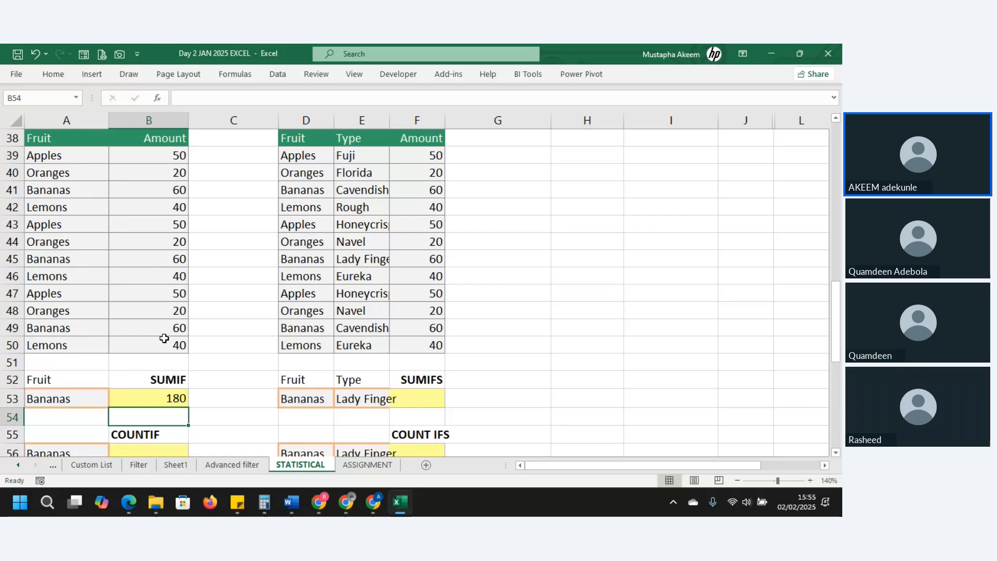
Change the SUMIF criterion fruit in A53 to Apples.
{"action": "left_click", "coordinate": [70, 395]}
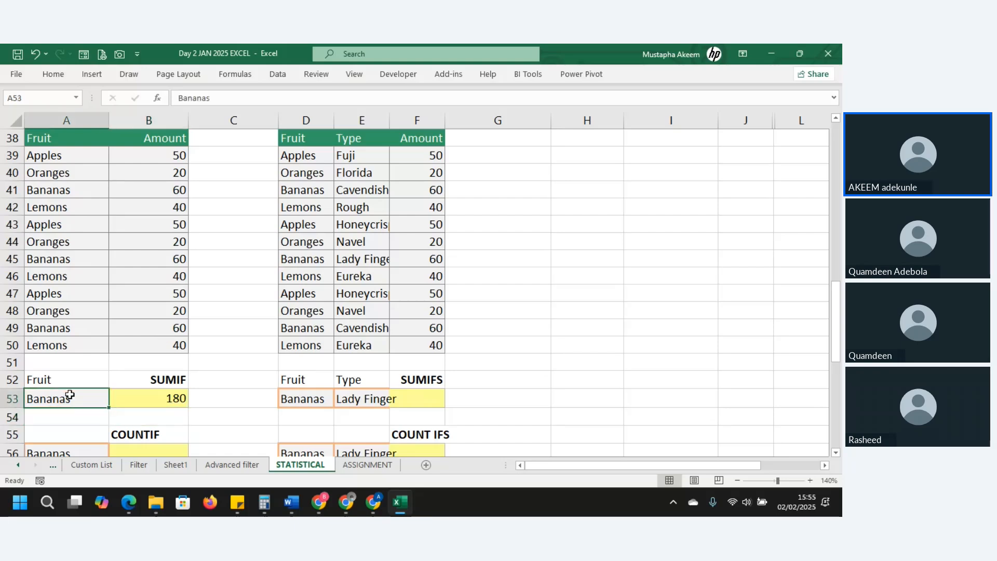
{"action": "type", "text": "Apples"}
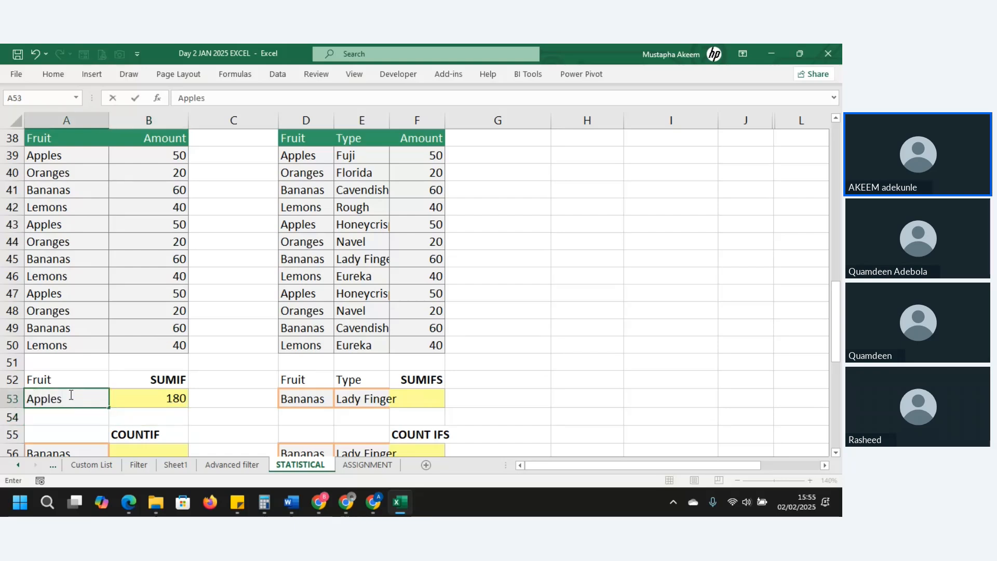
{"action": "key", "text": "Return"}
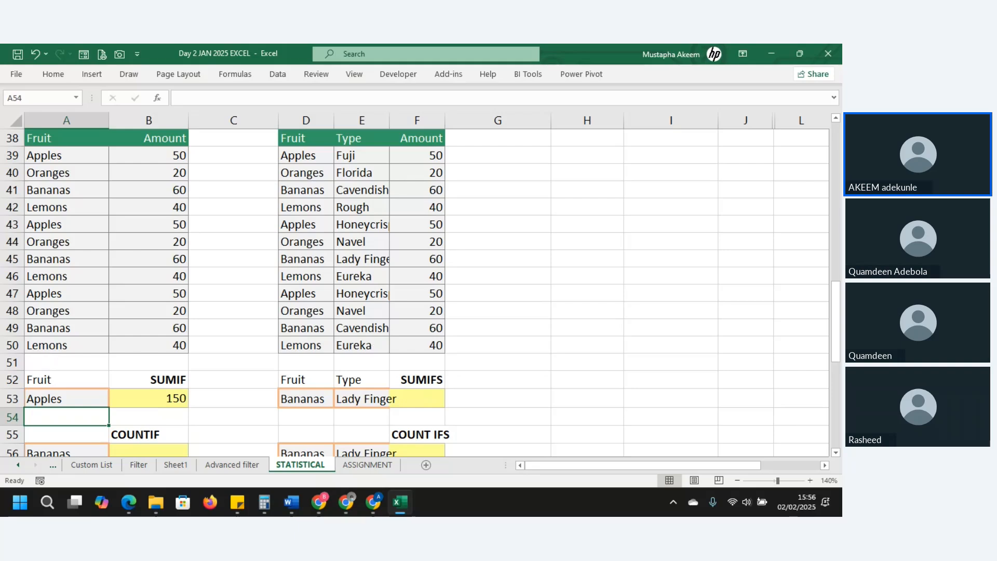
Turn the SUMIF formula in B53 into plain text so the cell displays the formula itself.
{"action": "key", "text": "alt+Tab"}
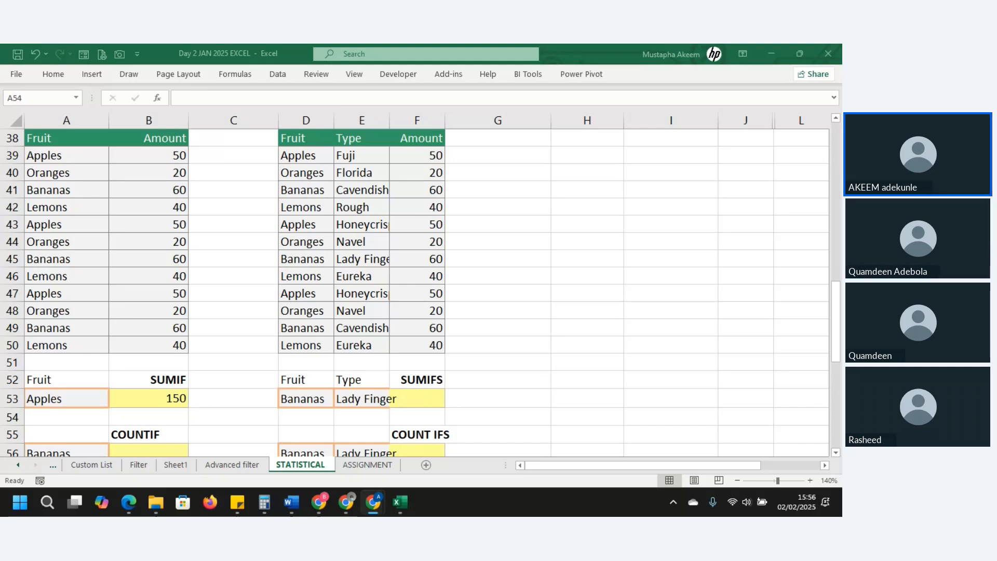
{"action": "left_click", "coordinate": [172, 396]}
{"action": "left_click", "coordinate": [171, 393]}
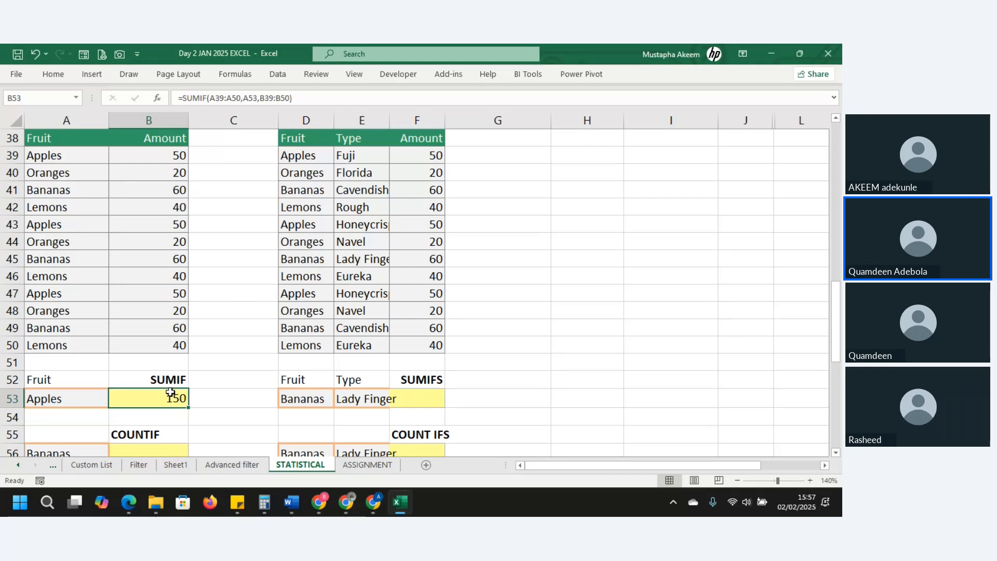
{"action": "left_click", "coordinate": [178, 98]}
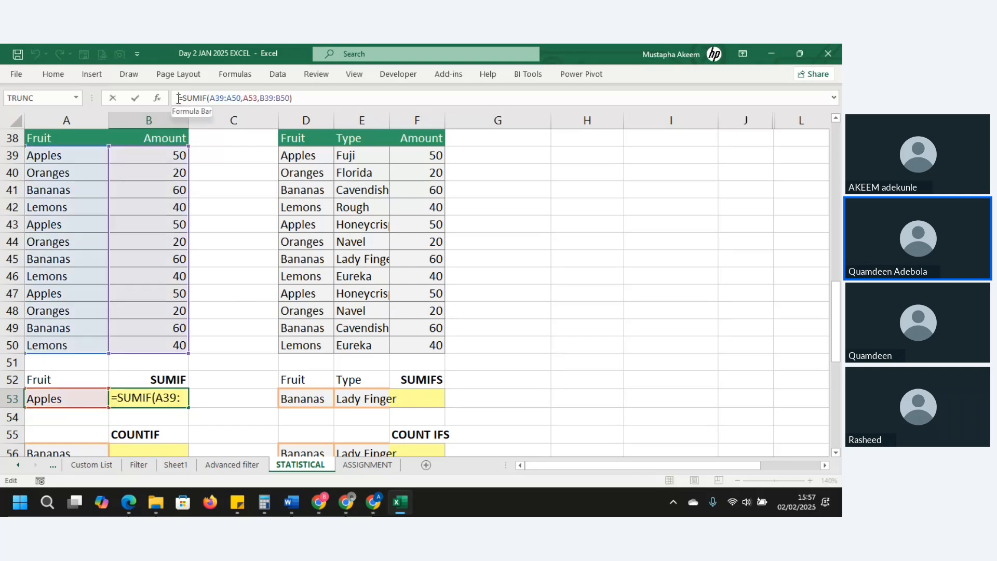
{"action": "key", "text": "Escape"}
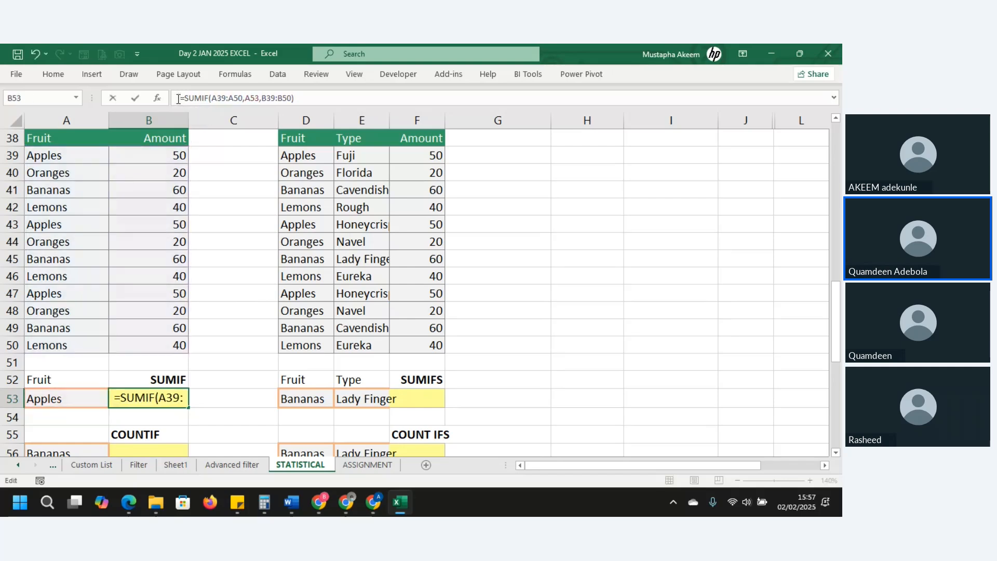
{"action": "key", "text": "Return"}
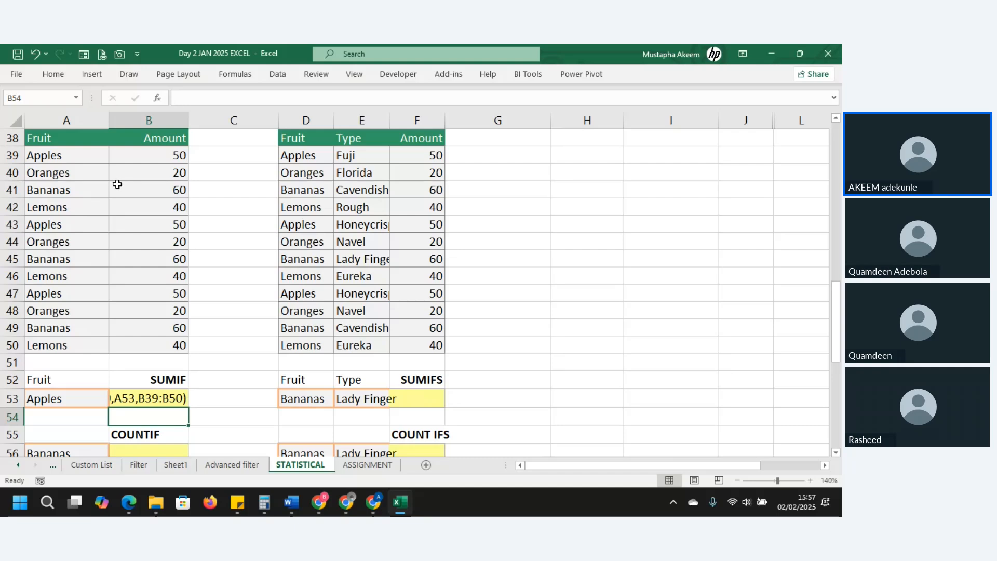
Examine the A53 criterion in the SUMIF text of B53 against the fruit in A53 and the fruit list.
{"action": "left_click", "coordinate": [125, 396]}
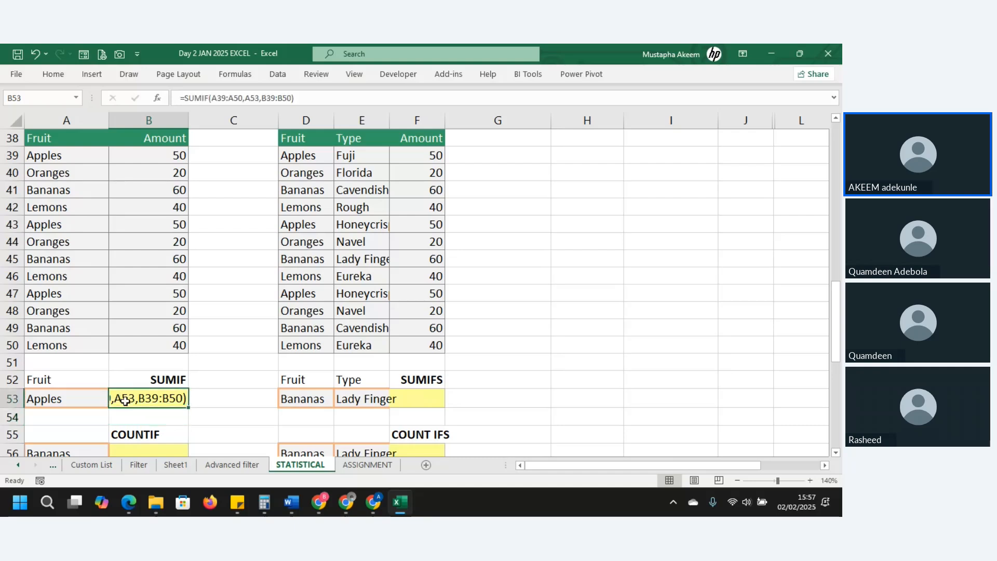
{"action": "left_click", "coordinate": [253, 97]}
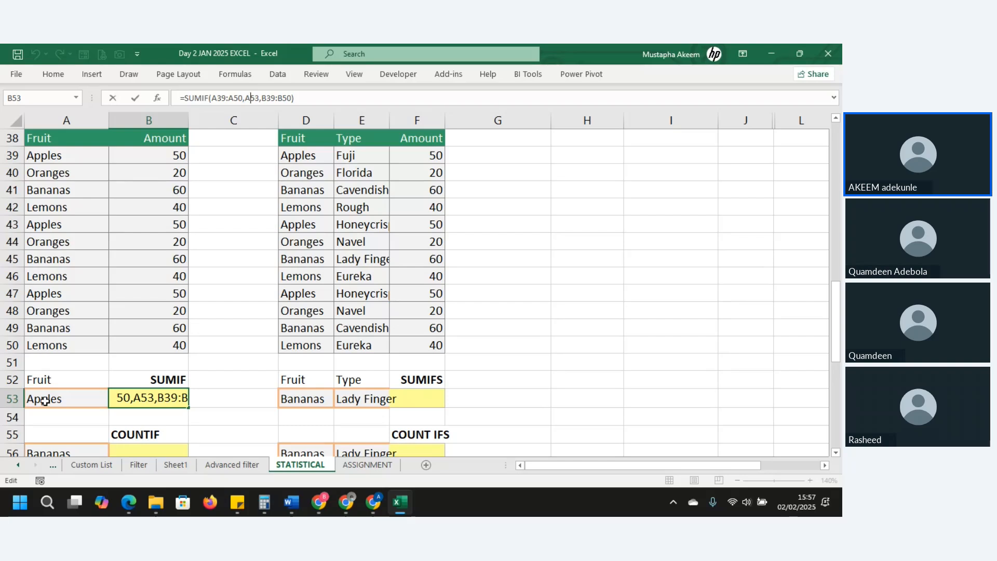
{"action": "double_click", "coordinate": [259, 98]}
{"action": "left_click", "coordinate": [46, 399]}
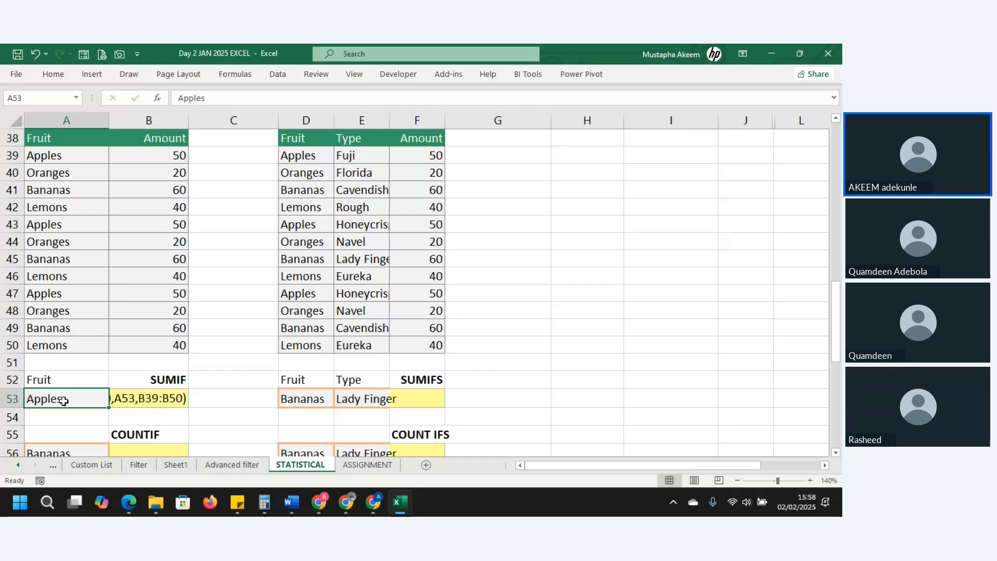
{"action": "left_click", "coordinate": [138, 404]}
{"action": "left_click", "coordinate": [64, 327]}
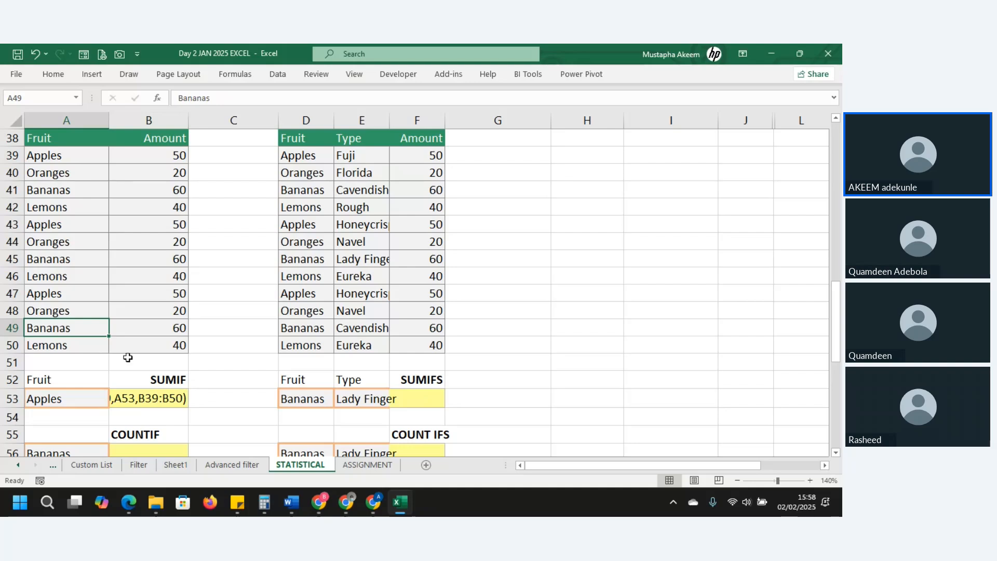
{"action": "left_click", "coordinate": [135, 399]}
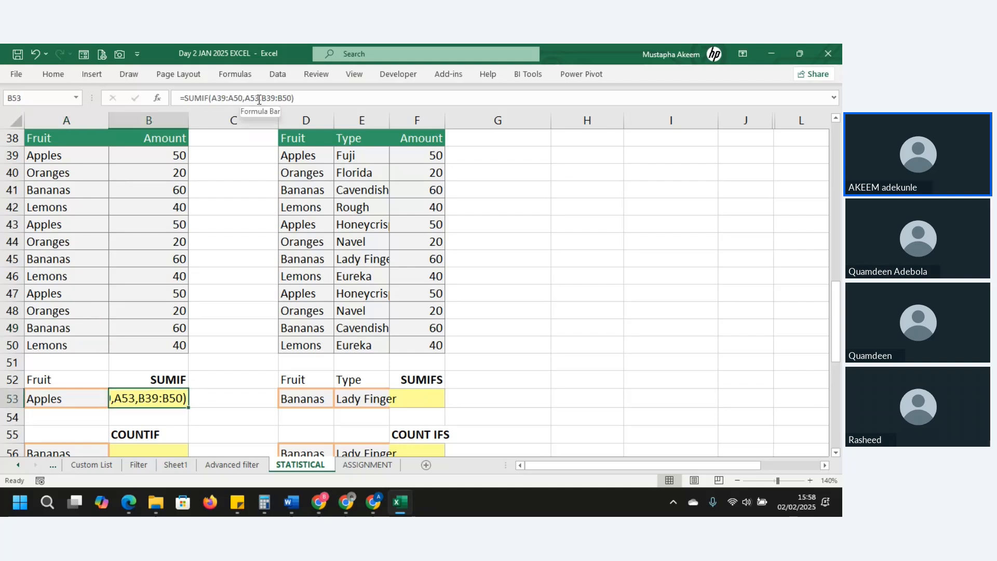
{"action": "left_click_drag", "start_coordinate": [258, 98], "coordinate": [246, 99]}
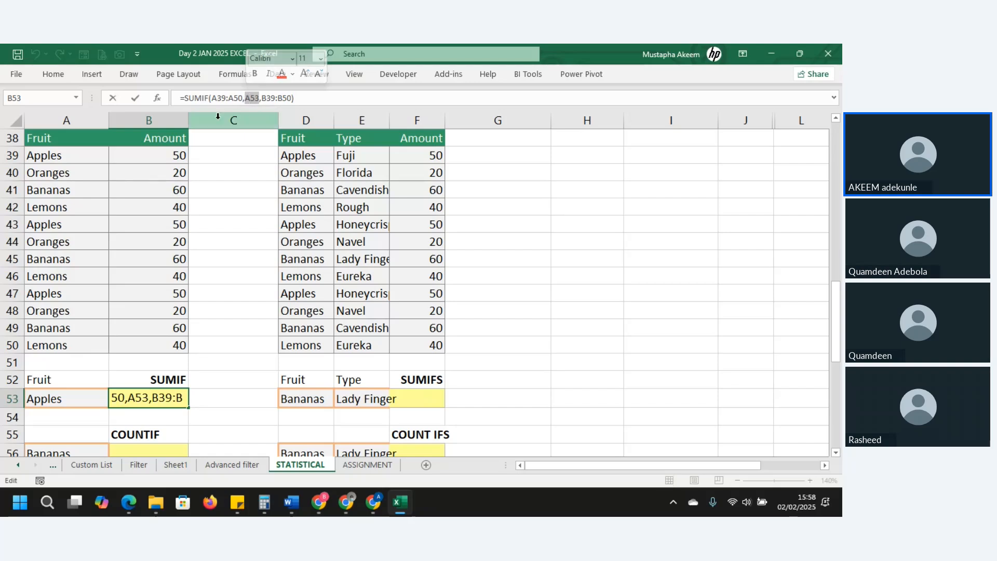
{"action": "left_click", "coordinate": [54, 227]}
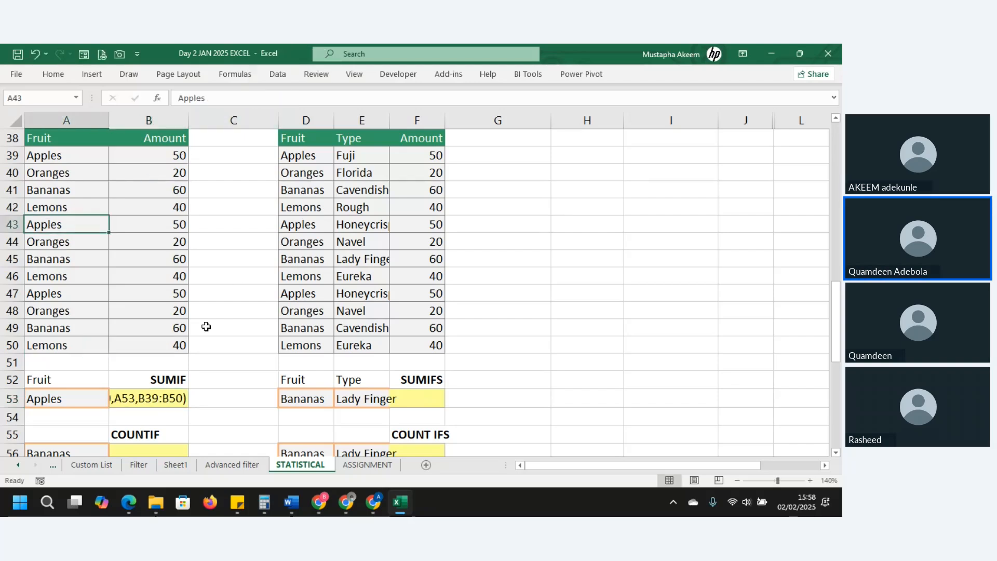
Remove the A53 criterion from the SUMIF text in B53, leaving that argument empty.
{"action": "left_click", "coordinate": [158, 392]}
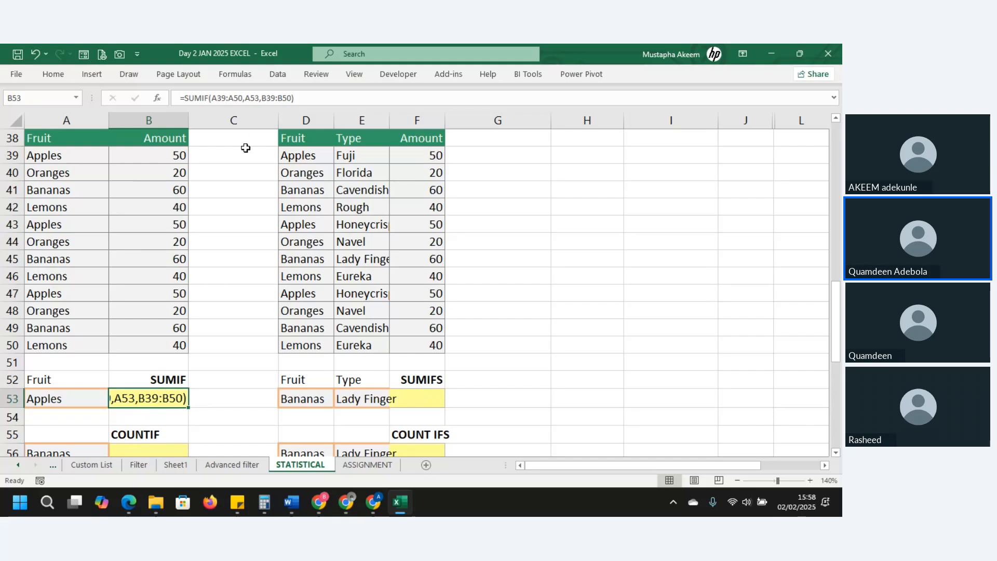
{"action": "left_click", "coordinate": [260, 99]}
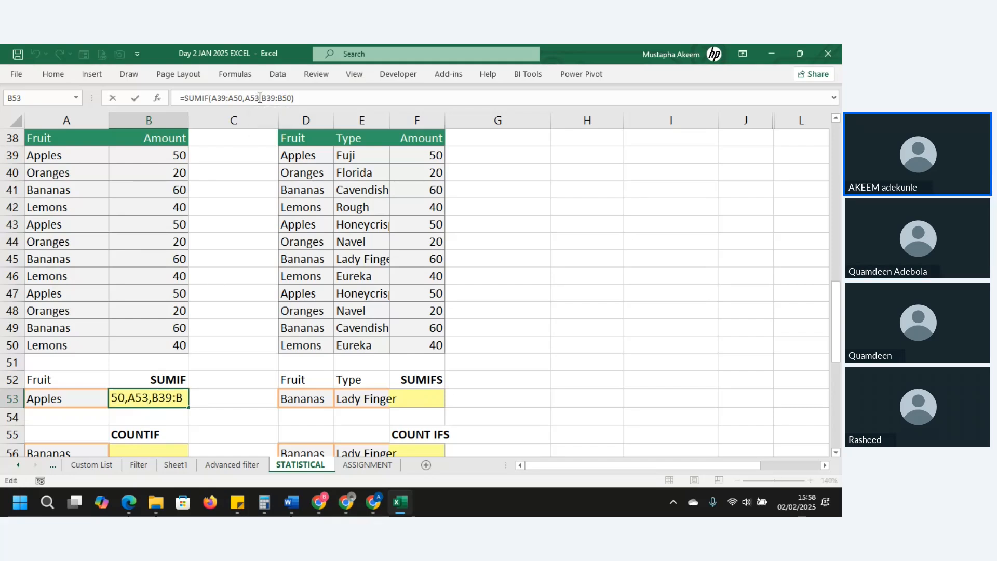
{"action": "key", "text": "BackSpace"}
{"action": "key", "text": "BackSpace"}
{"action": "key", "text": "BackSpace"}
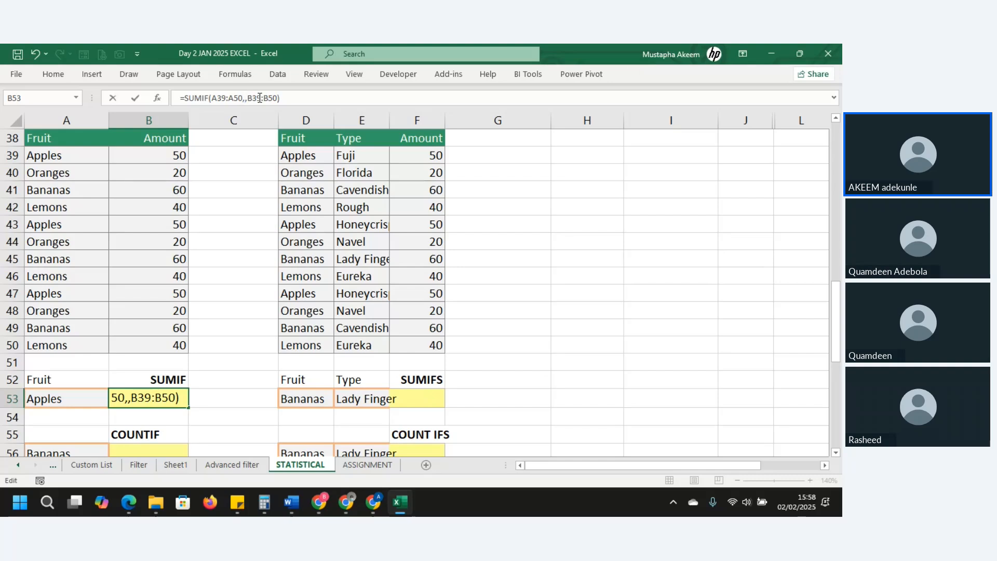
{"action": "left_click", "coordinate": [54, 227]}
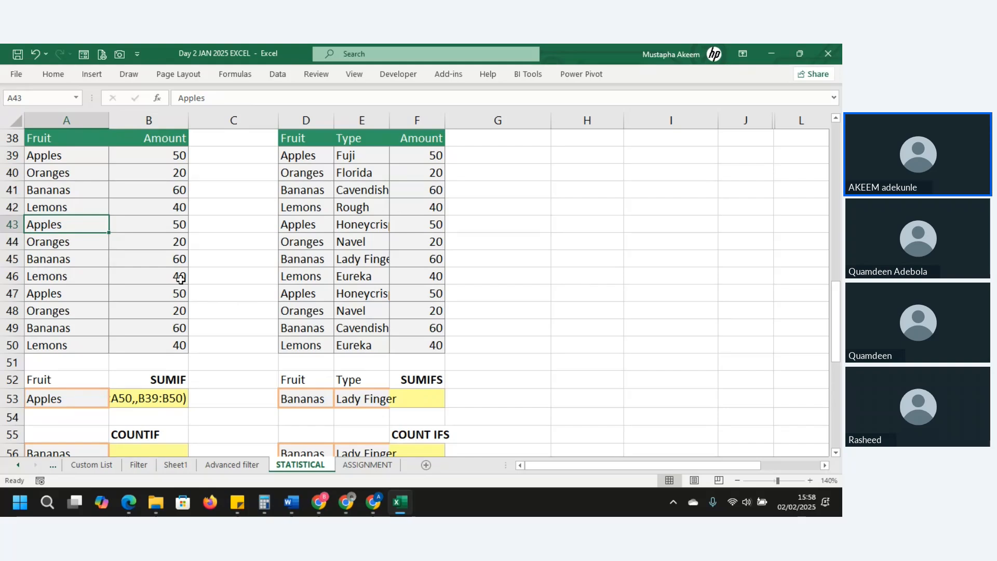
{"action": "left_click", "coordinate": [137, 403]}
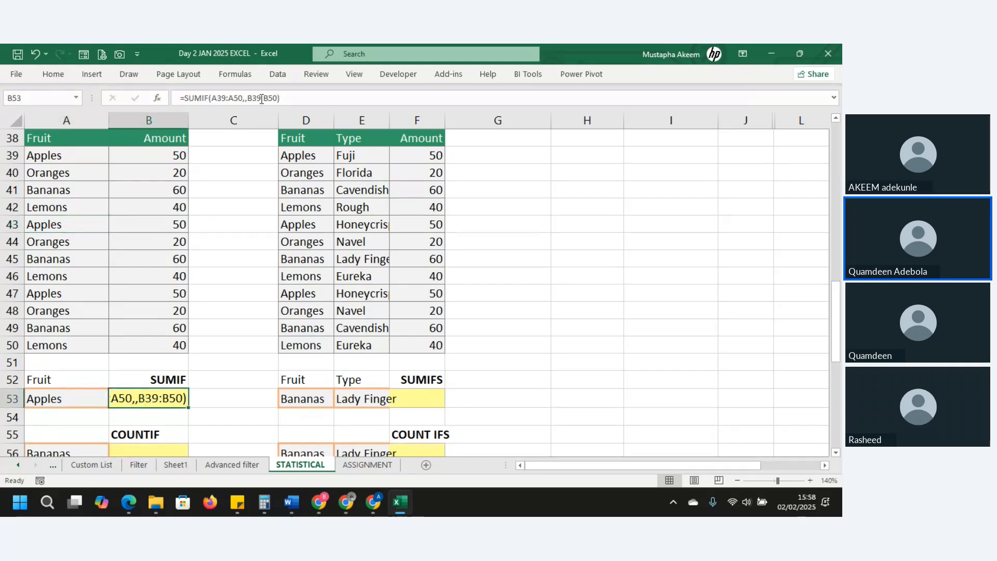
{"action": "left_click", "coordinate": [245, 97]}
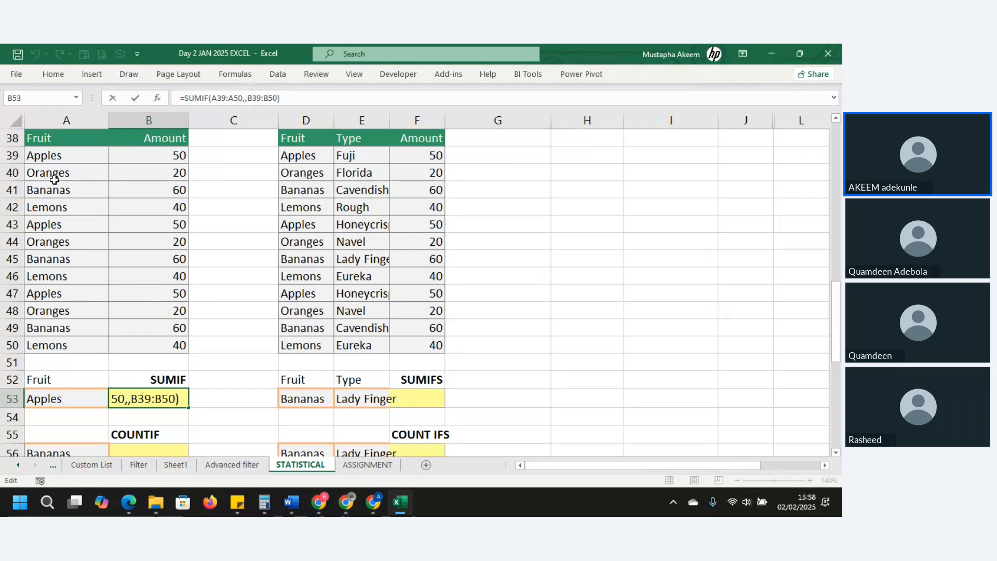
{"action": "left_click", "coordinate": [56, 156]}
Cut the formula text in B53 back to =SUMIF(A39:A50, by deleting everything after the range argument's comma.
{"action": "left_click", "coordinate": [148, 405]}
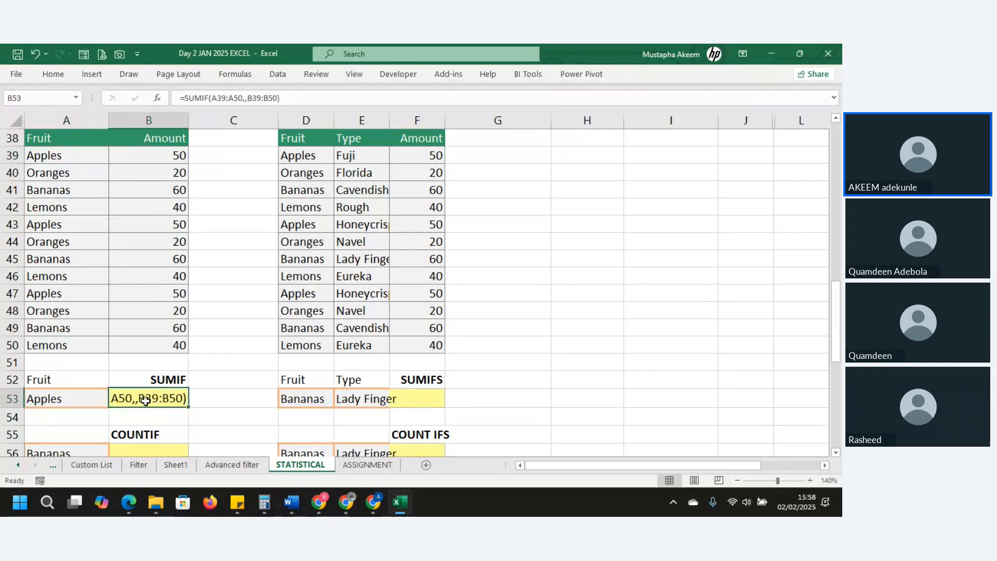
{"action": "left_click", "coordinate": [304, 101]}
{"action": "key", "text": "BackSpace"}
{"action": "key", "text": "BackSpace"}
{"action": "key", "text": "BackSpace"}
{"action": "key", "text": "BackSpace"}
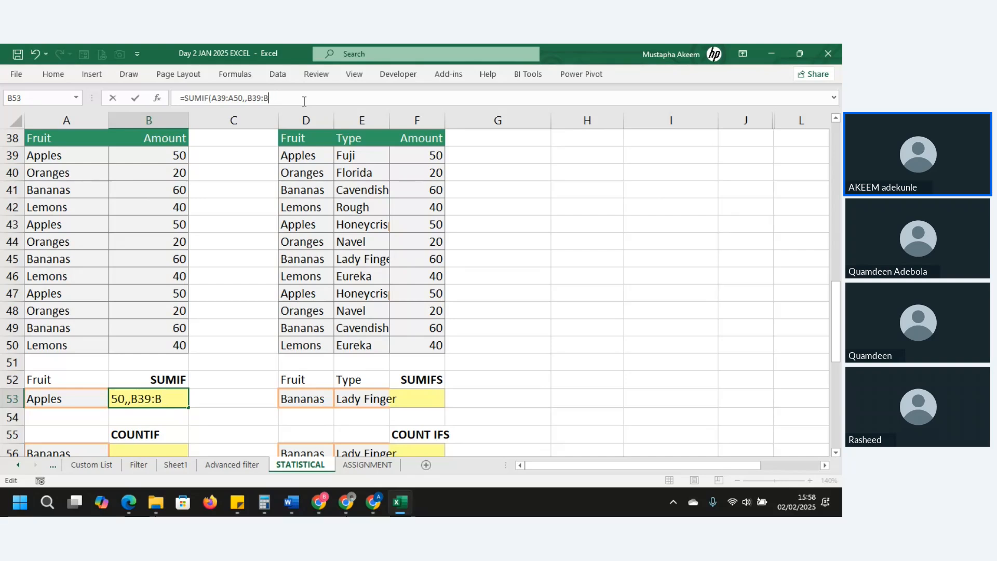
{"action": "key", "text": "BackSpace"}
{"action": "key", "text": "BackSpace"}
{"action": "key", "text": "BackSpace"}
{"action": "key", "text": "BackSpace"}
{"action": "key", "text": "BackSpace"}
{"action": "left_click", "coordinate": [69, 157]}
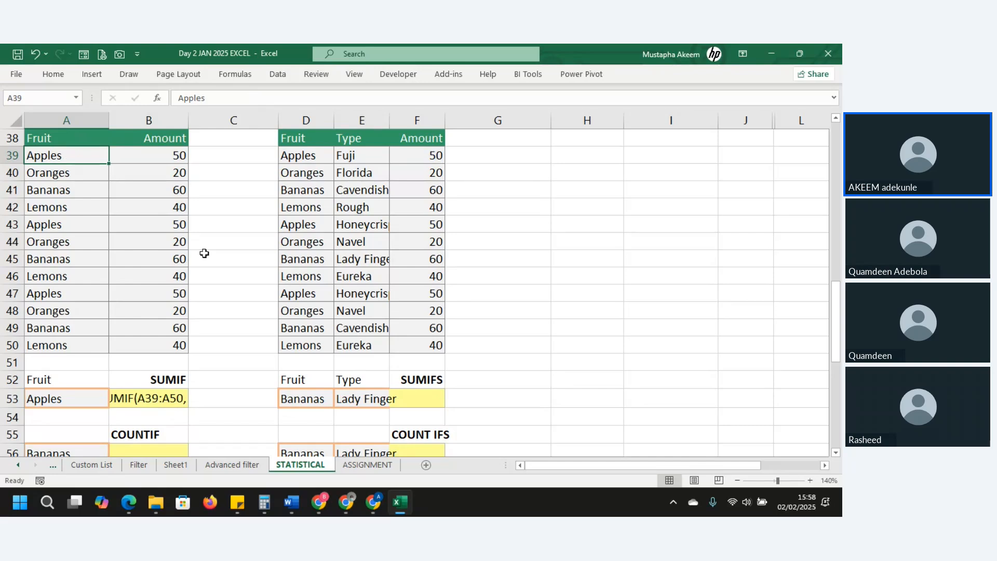
{"action": "key", "text": "Down"}
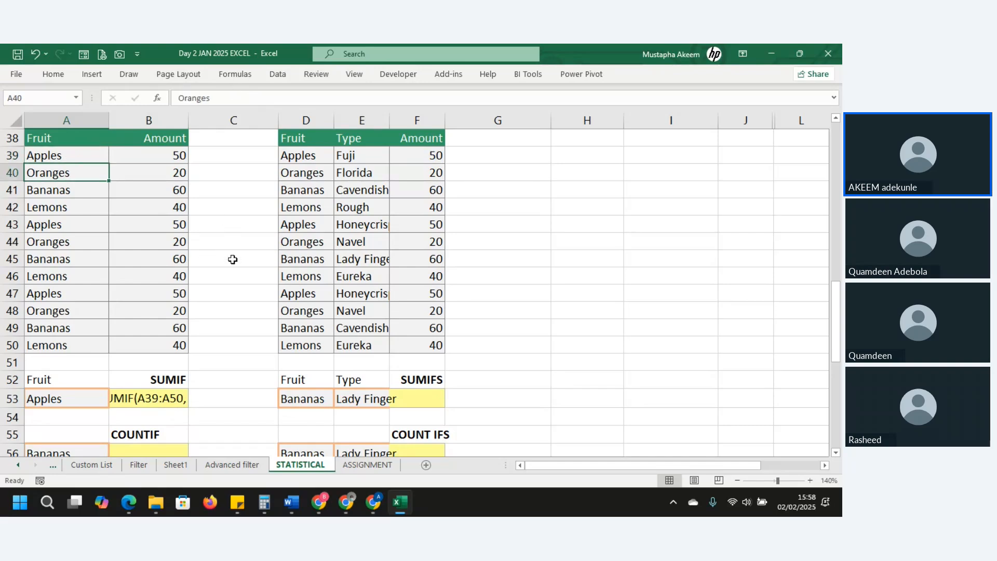
Make B53 a live formula again with fruit cell A39 as the criterion: =SUMIF(A39:A50,A39,B39:B50).
{"action": "left_click", "coordinate": [143, 397]}
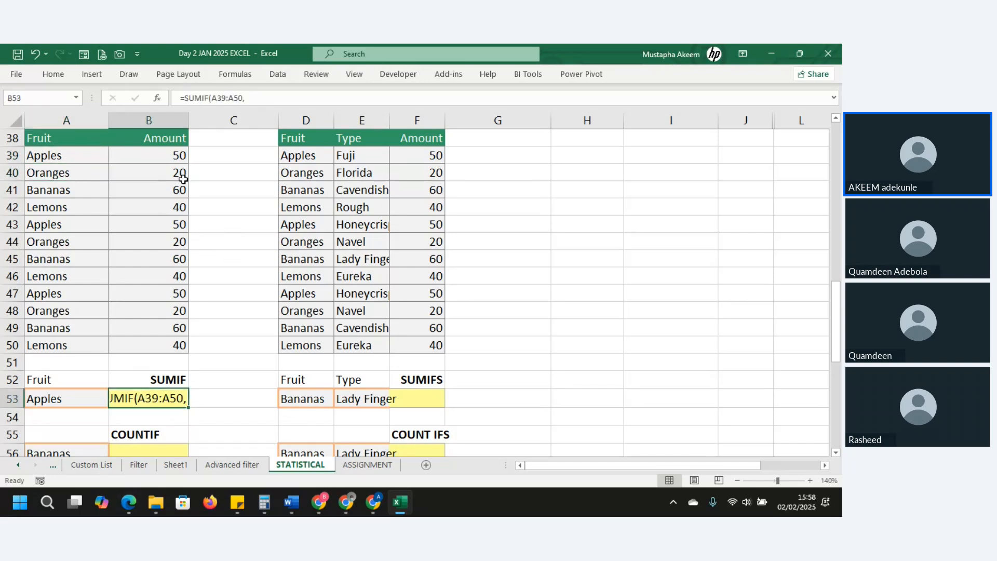
{"action": "left_click", "coordinate": [182, 97]}
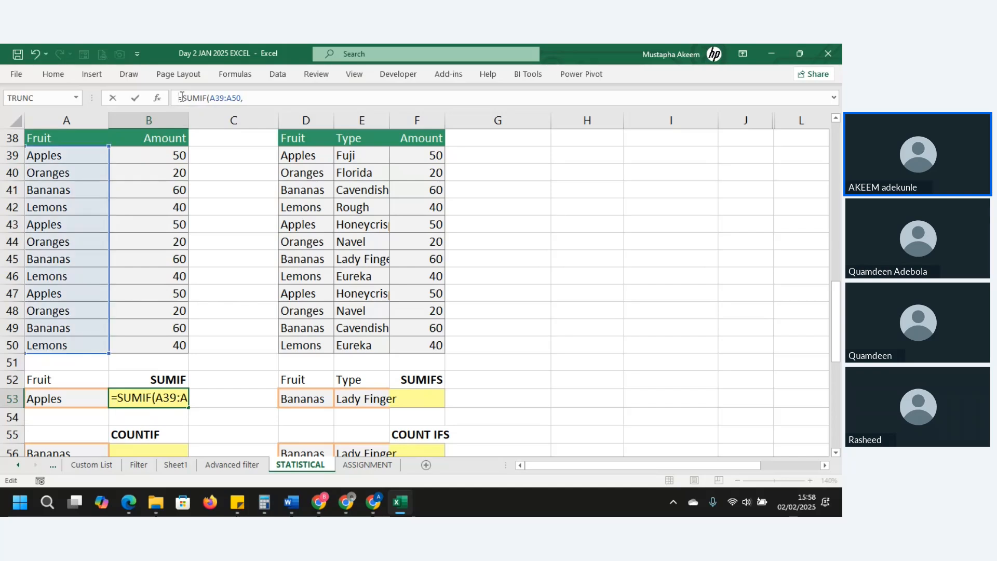
{"action": "left_click", "coordinate": [287, 98]}
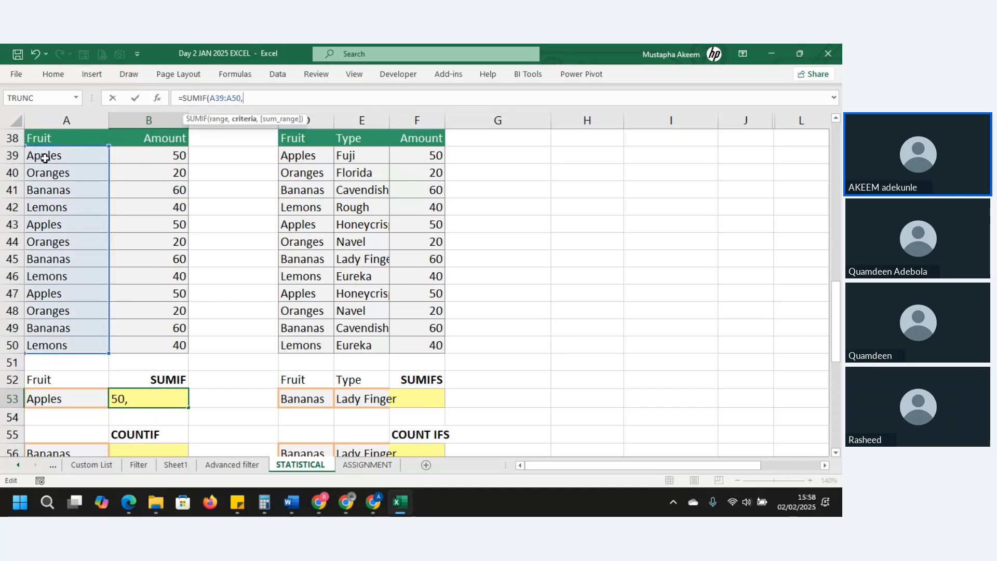
{"action": "left_click", "coordinate": [45, 158]}
{"action": "type", "text": ","}
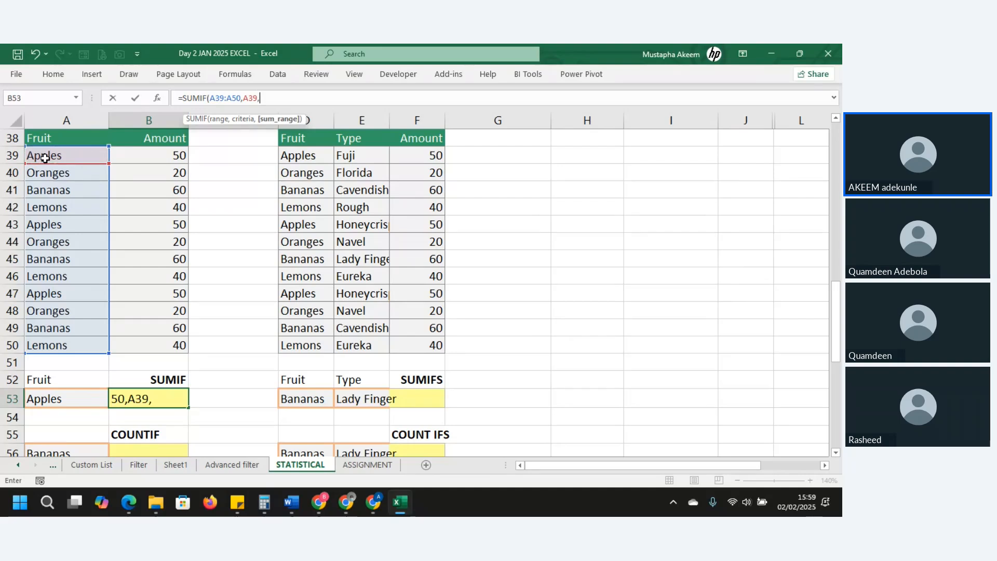
{"action": "left_click_drag", "start_coordinate": [147, 160], "coordinate": [156, 348]}
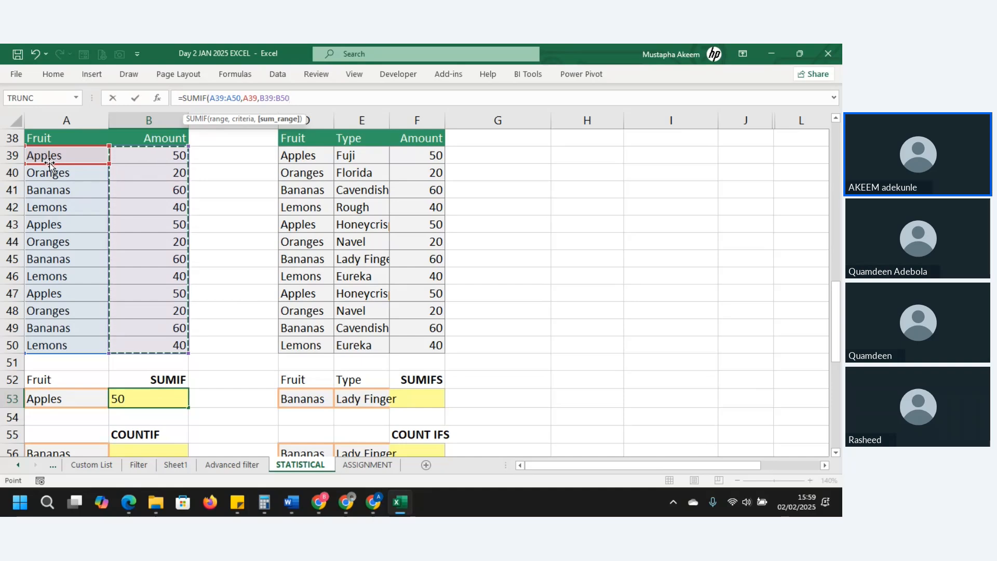
{"action": "key", "text": "Return"}
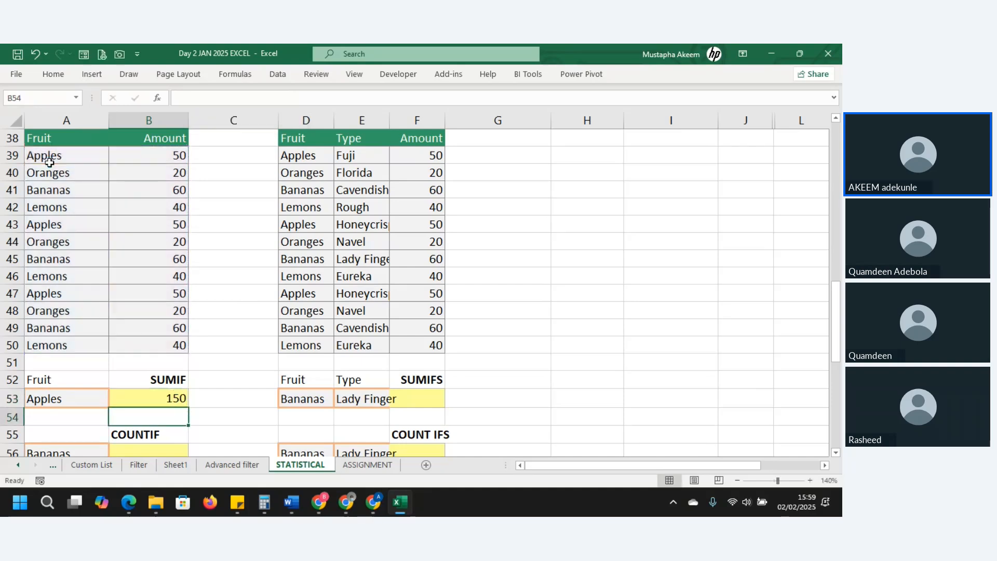
{"action": "double_click", "coordinate": [163, 398]}
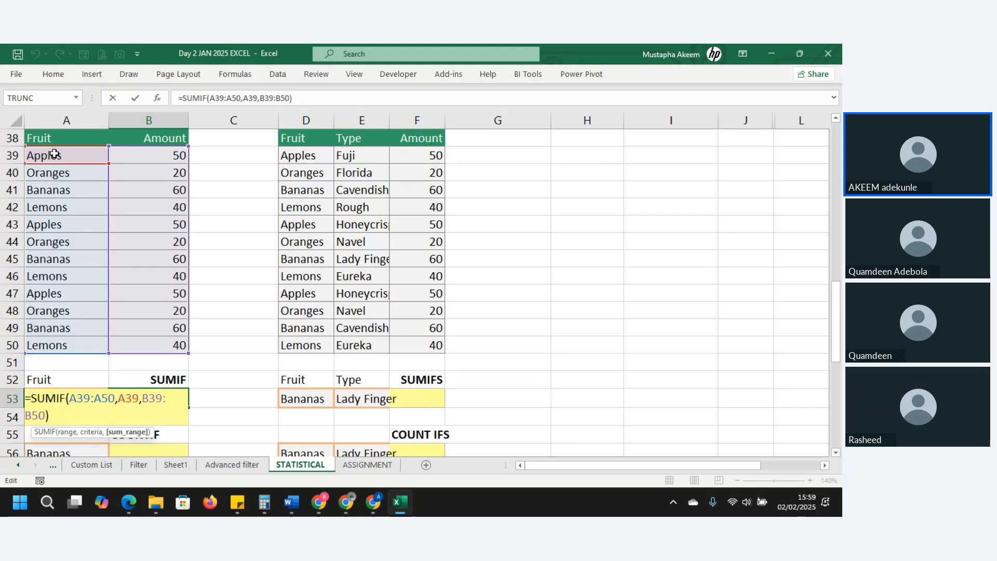
{"action": "key", "text": "Return"}
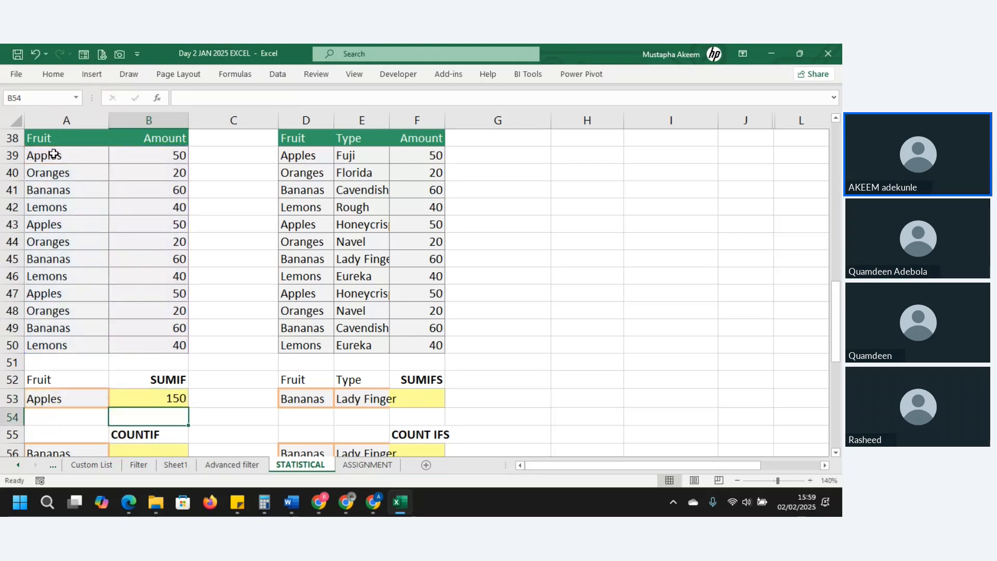
Change the fruit in A53 to Lemons and check the SUMIF formula in B53.
{"action": "left_click", "coordinate": [59, 401]}
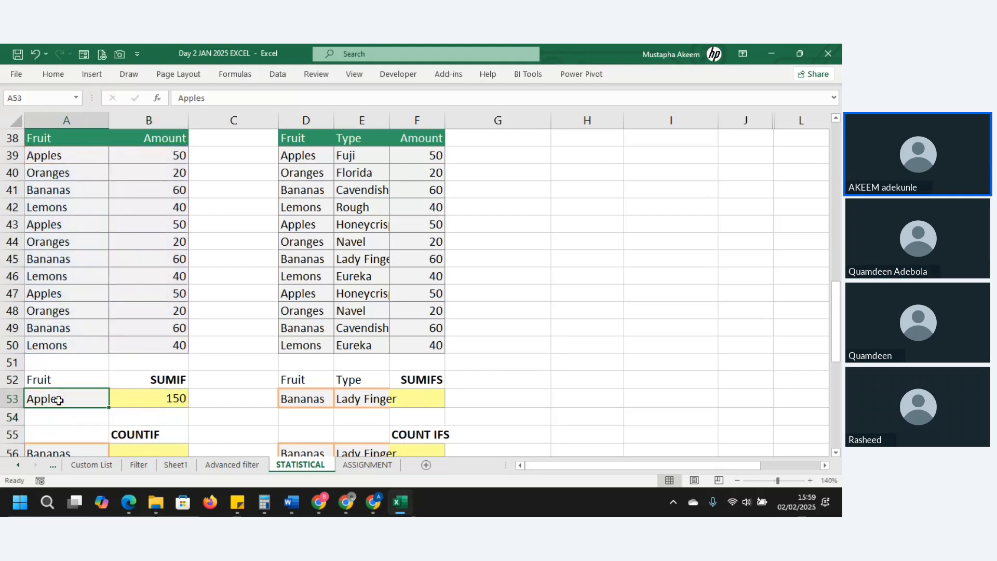
{"action": "key", "text": "BackSpace"}
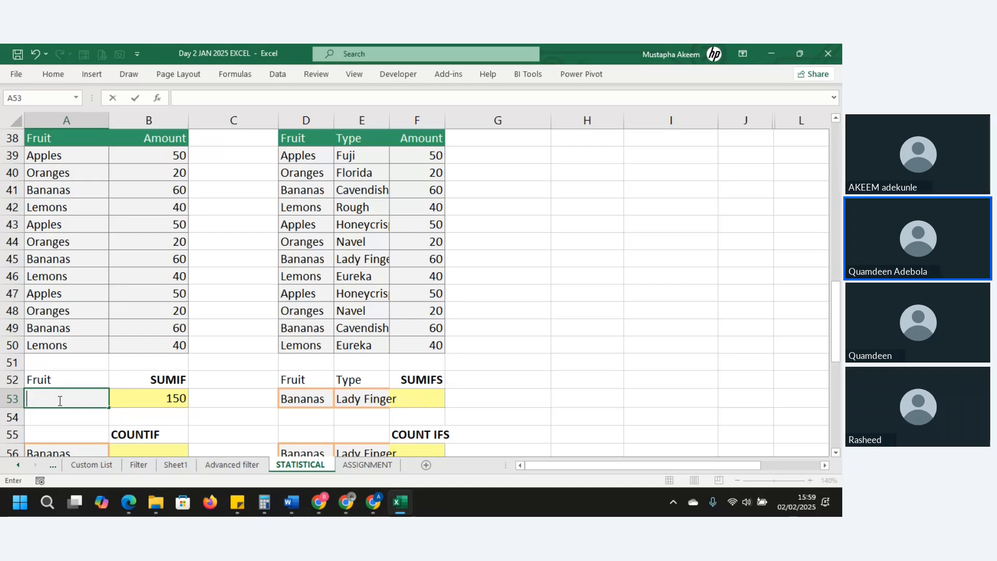
{"action": "type", "text": "Lemons"}
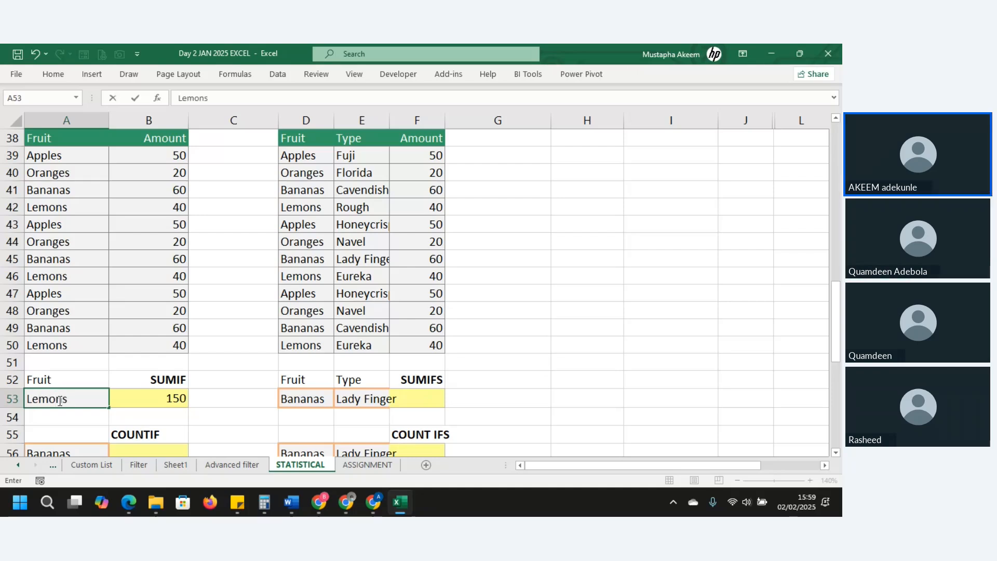
{"action": "key", "text": "Return"}
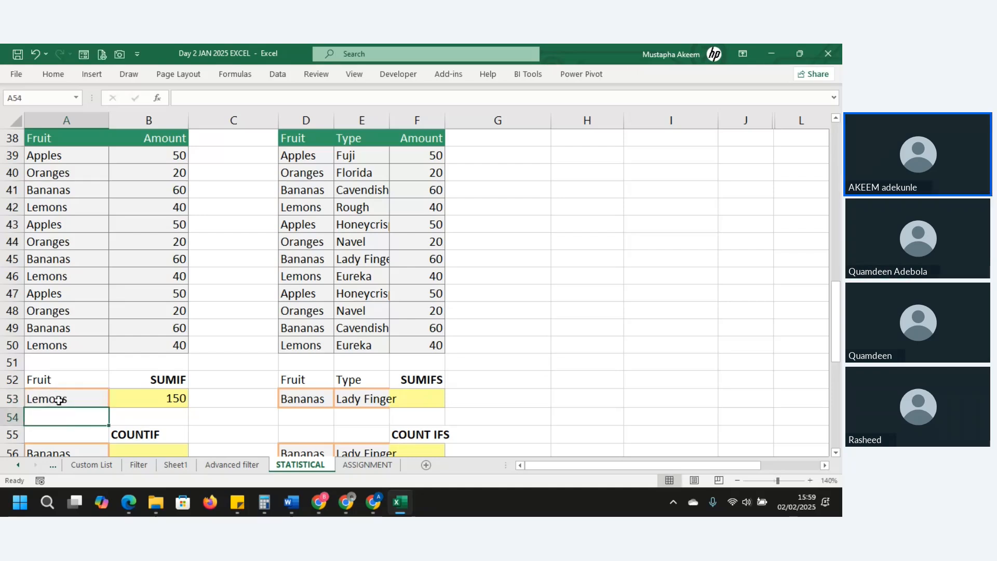
{"action": "left_click", "coordinate": [158, 395]}
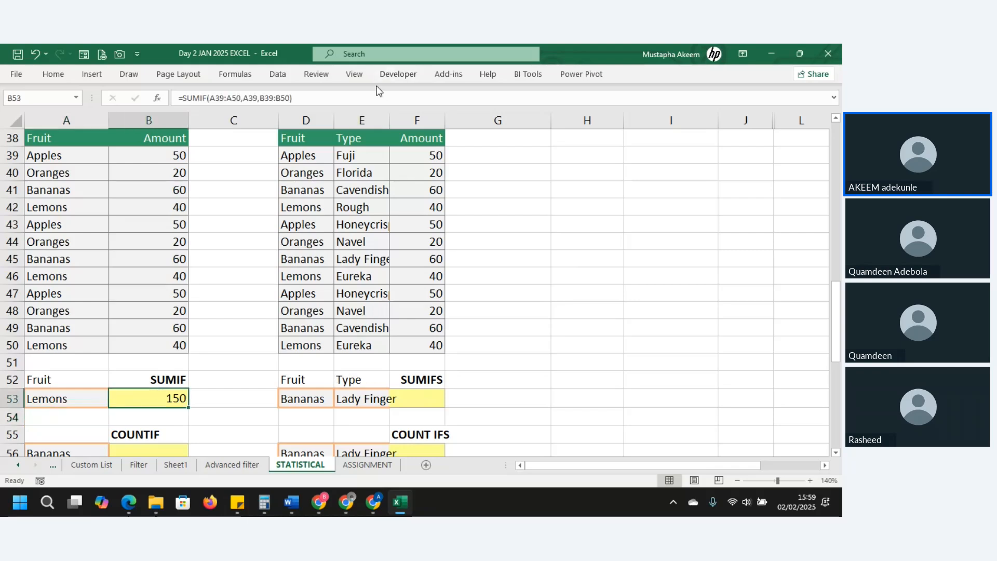
Widen columns D to F to fit the full fruit type names, and select the SUMIFS result cell F53.
{"action": "left_click_drag", "start_coordinate": [337, 121], "coordinate": [494, 127]}
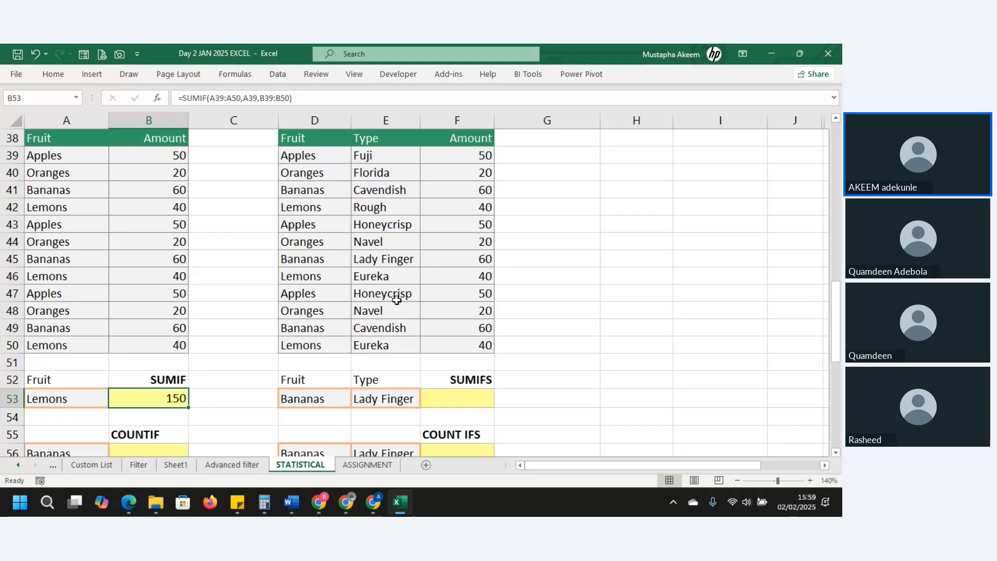
{"action": "left_click", "coordinate": [392, 259]}
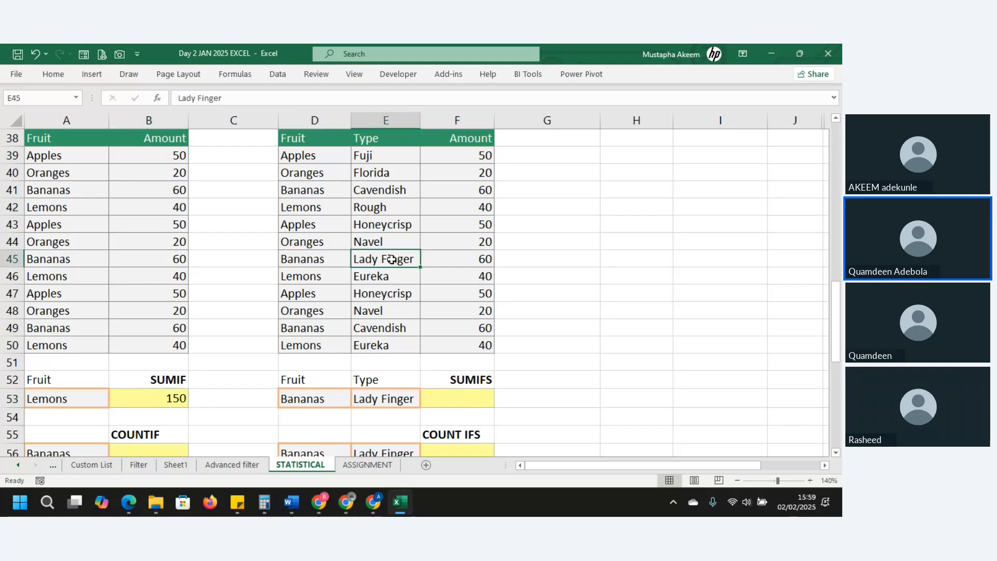
{"action": "left_click", "coordinate": [463, 395]}
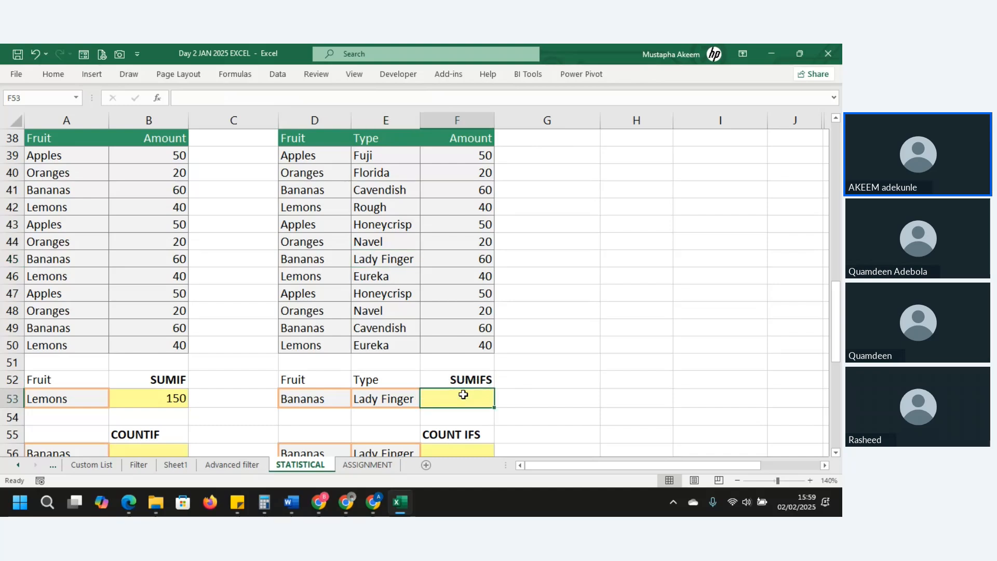
{"action": "left_click", "coordinate": [391, 397]}
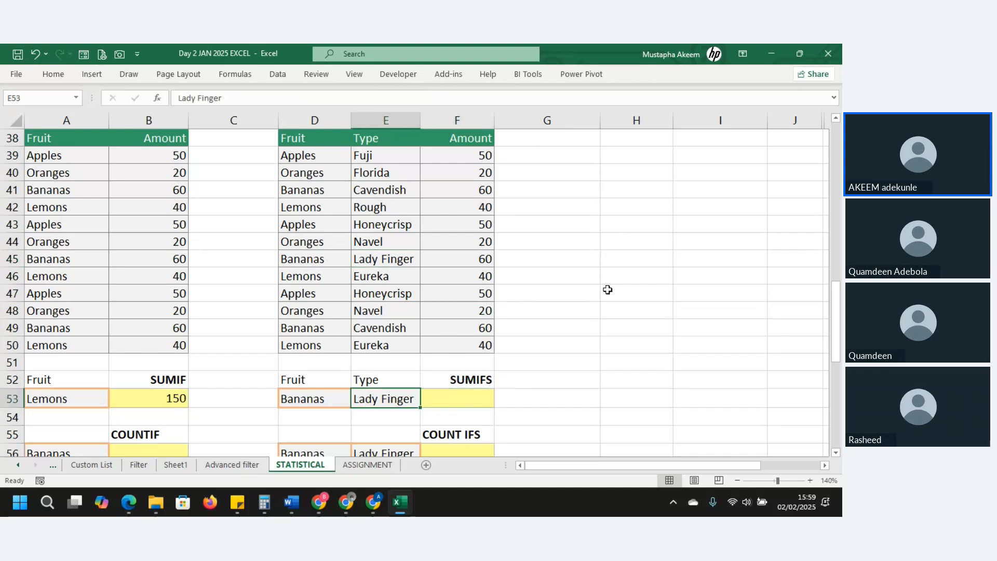
{"action": "left_click", "coordinate": [442, 399]}
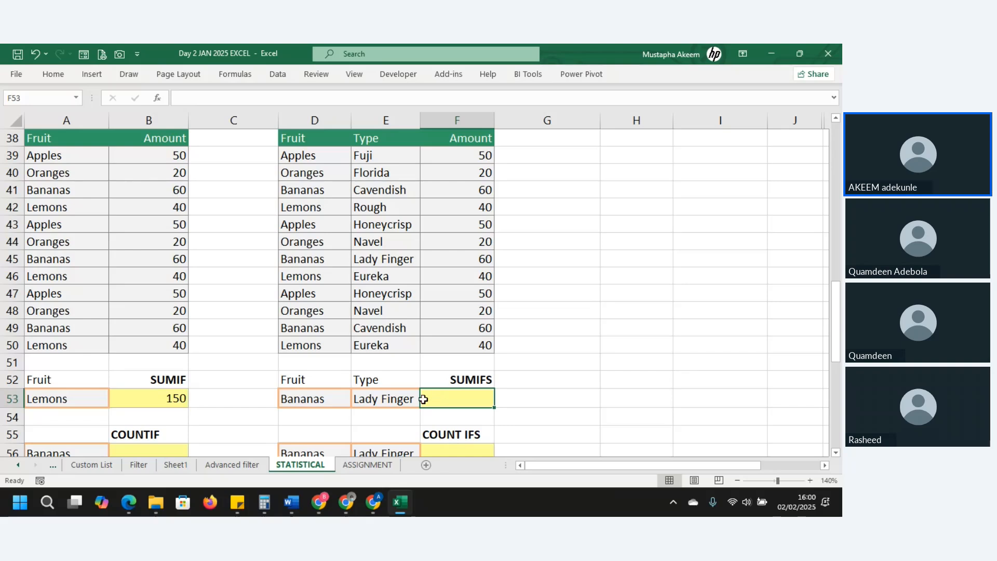
Start a SUMIFS formula in I50 with sum range F39:F50, first criteria range D39:D50 and fruit criterion D53.
{"action": "left_click", "coordinate": [727, 349]}
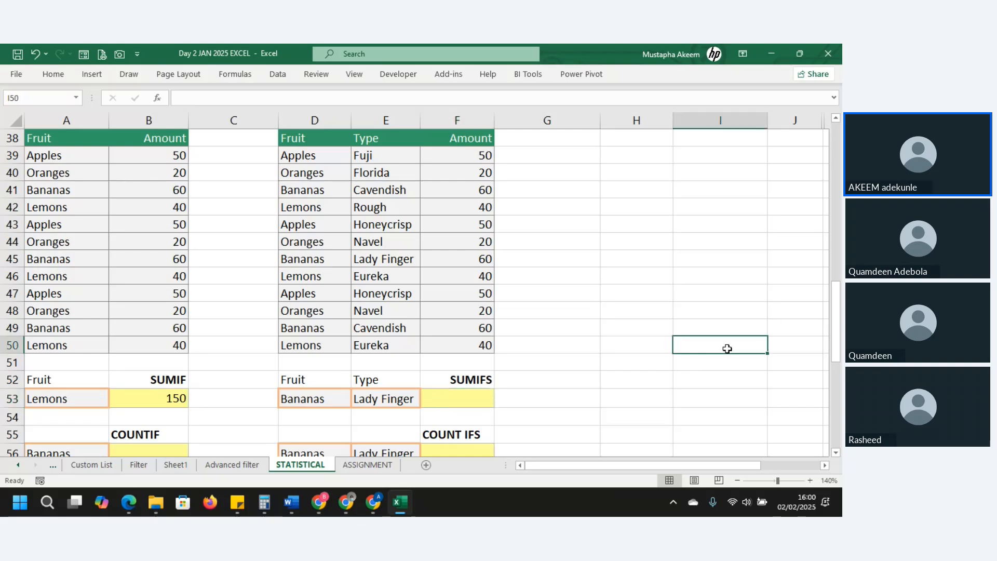
{"action": "type", "text": "=sum"}
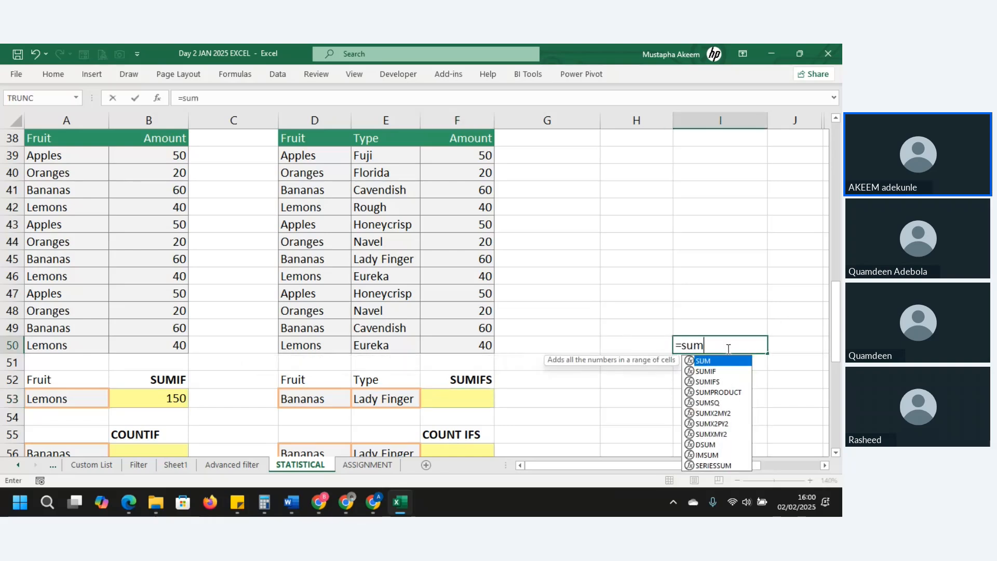
{"action": "type", "text": "ifs"}
{"action": "key", "text": "Tab"}
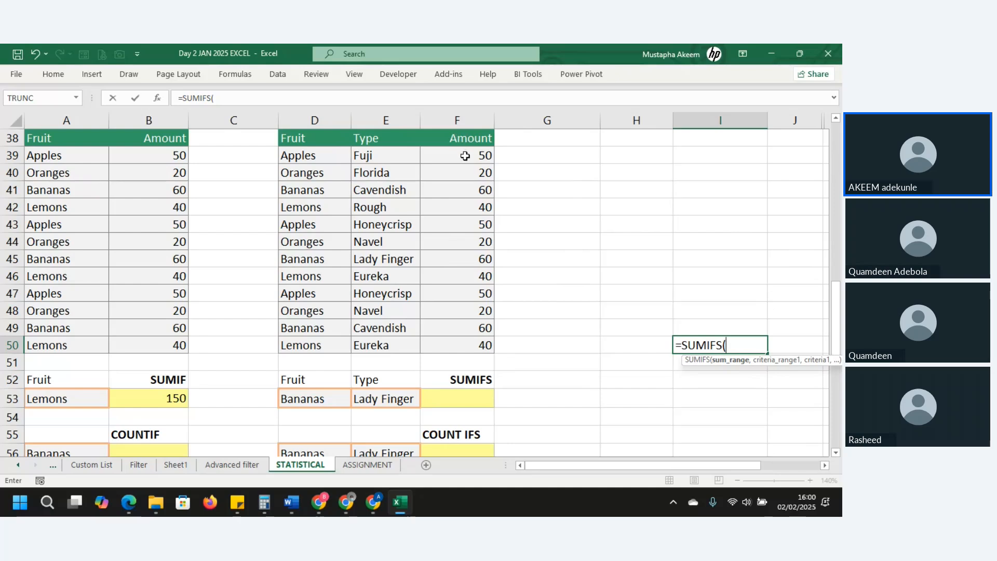
{"action": "left_click_drag", "start_coordinate": [465, 156], "coordinate": [477, 346]}
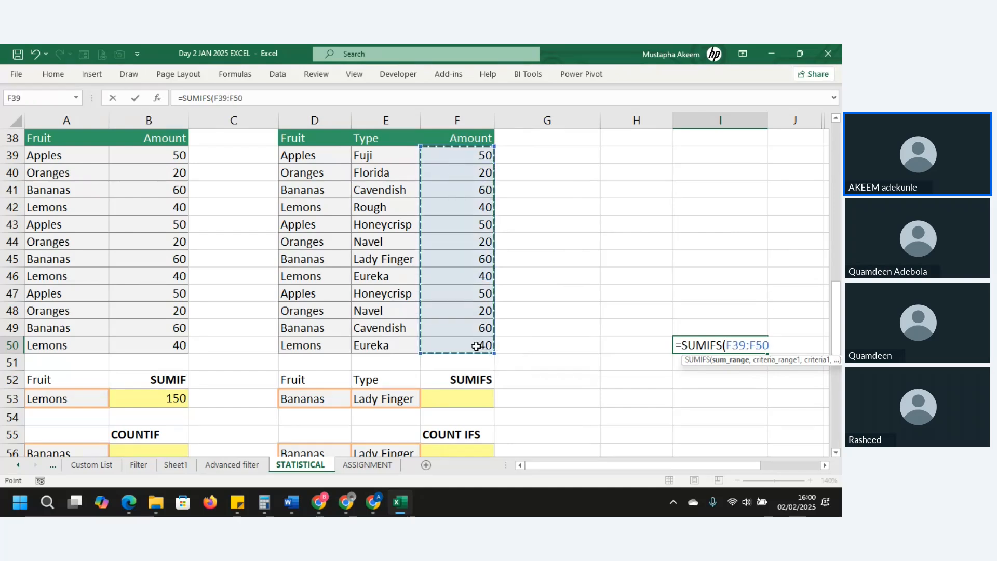
{"action": "type", "text": ","}
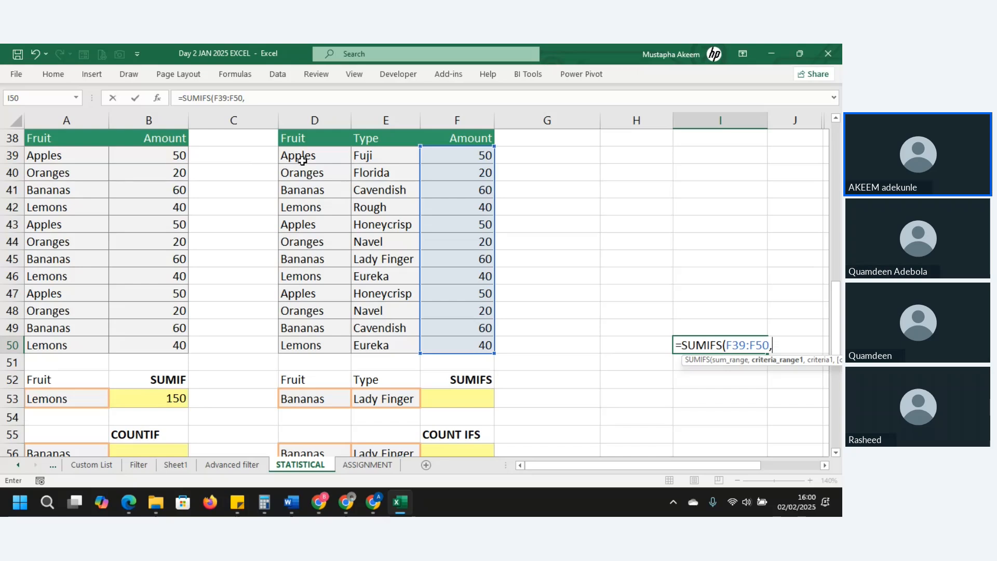
{"action": "left_click_drag", "start_coordinate": [304, 156], "coordinate": [305, 349]}
{"action": "type", "text": ","}
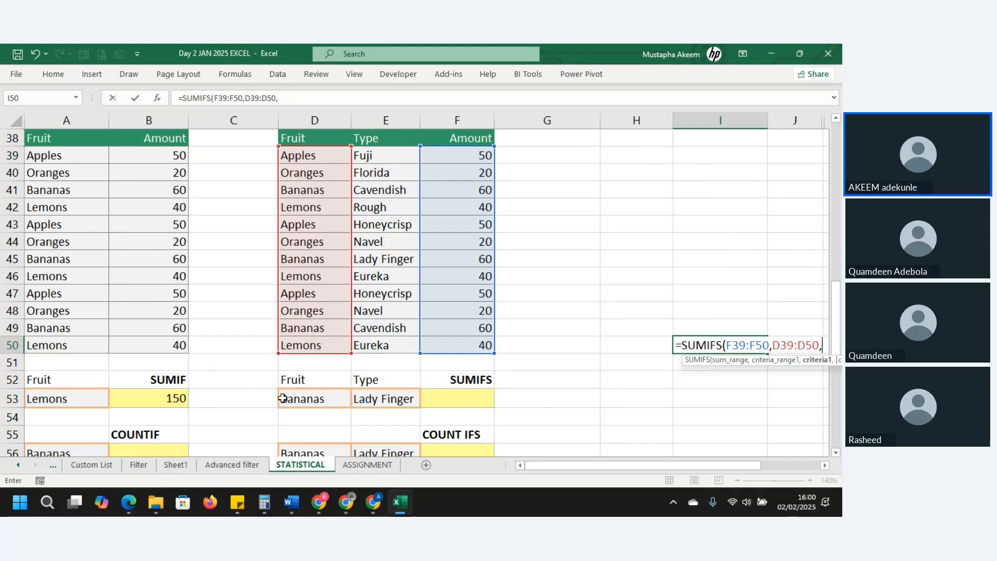
{"action": "left_click", "coordinate": [299, 400]}
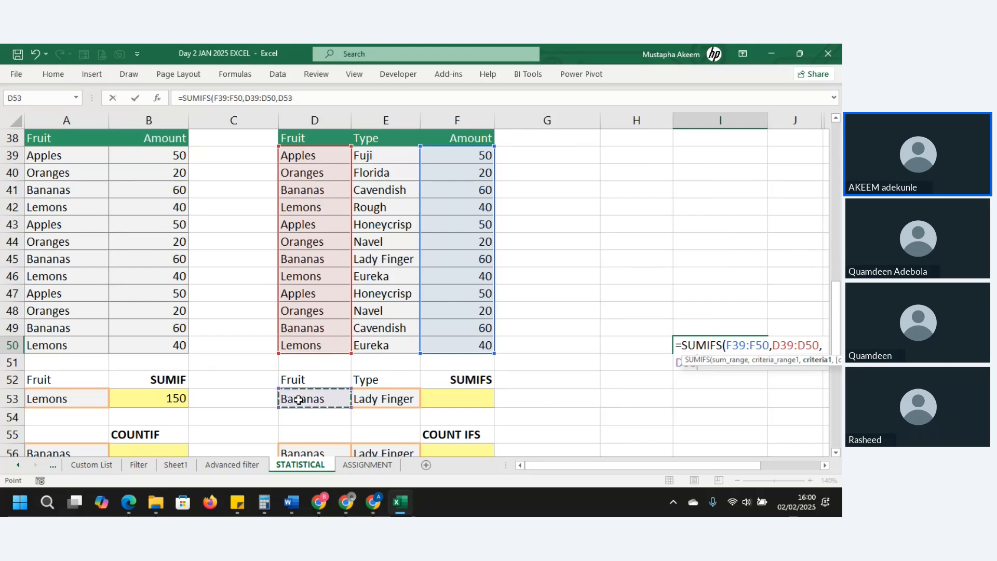
{"action": "type", "text": ","}
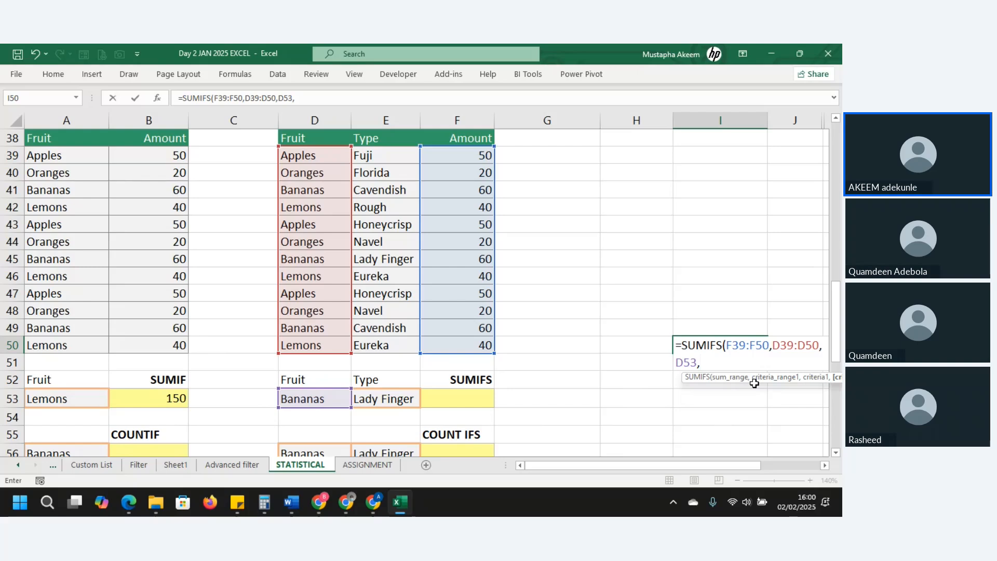
Complete the SUMIFS formula in I50 with second criteria range E39:E50 and type criterion E53.
{"action": "left_click", "coordinate": [737, 387]}
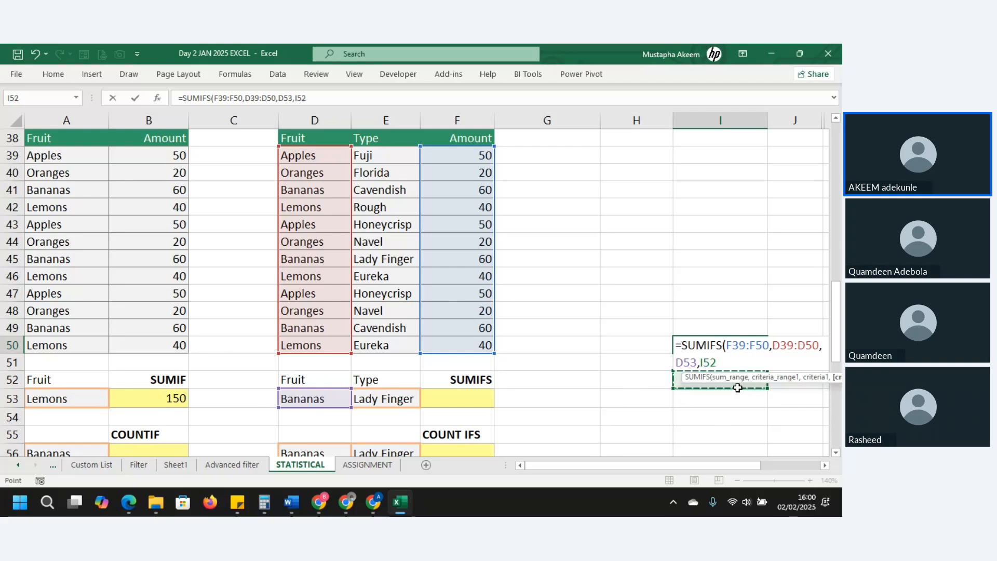
{"action": "key", "text": "BackSpace"}
{"action": "key", "text": "BackSpace"}
{"action": "key", "text": "BackSpace"}
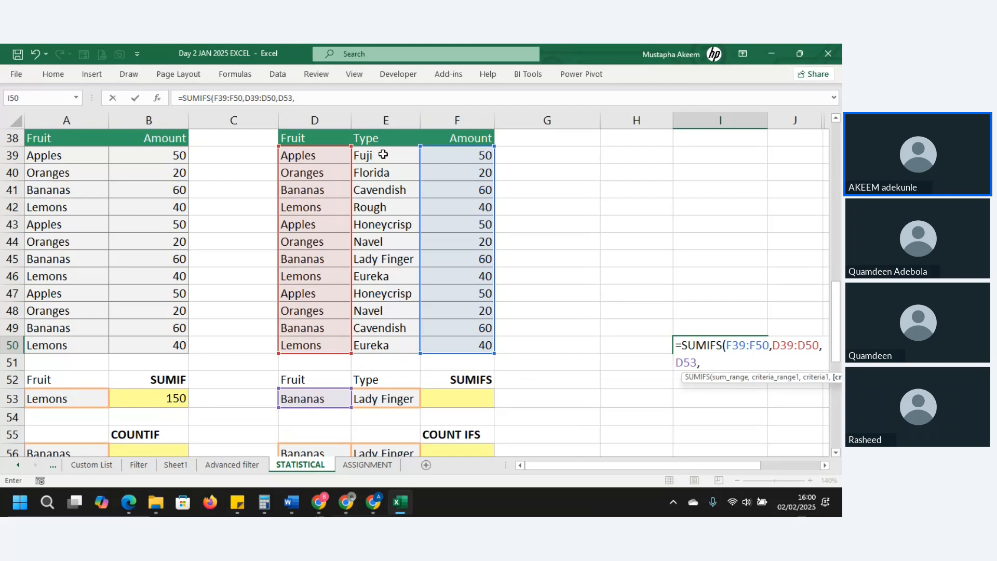
{"action": "left_click_drag", "start_coordinate": [383, 154], "coordinate": [374, 348]}
{"action": "type", "text": ","}
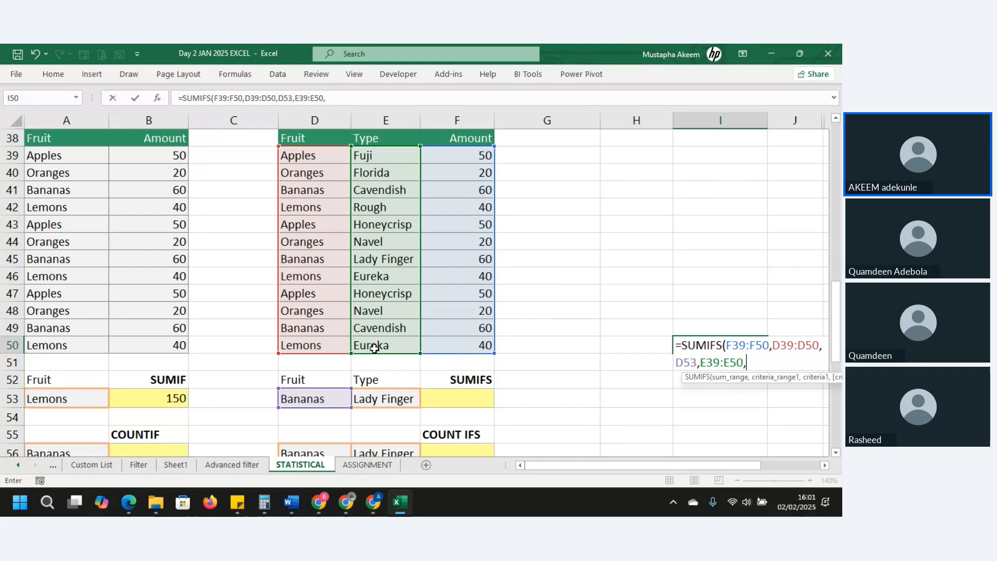
{"action": "left_click", "coordinate": [375, 398]}
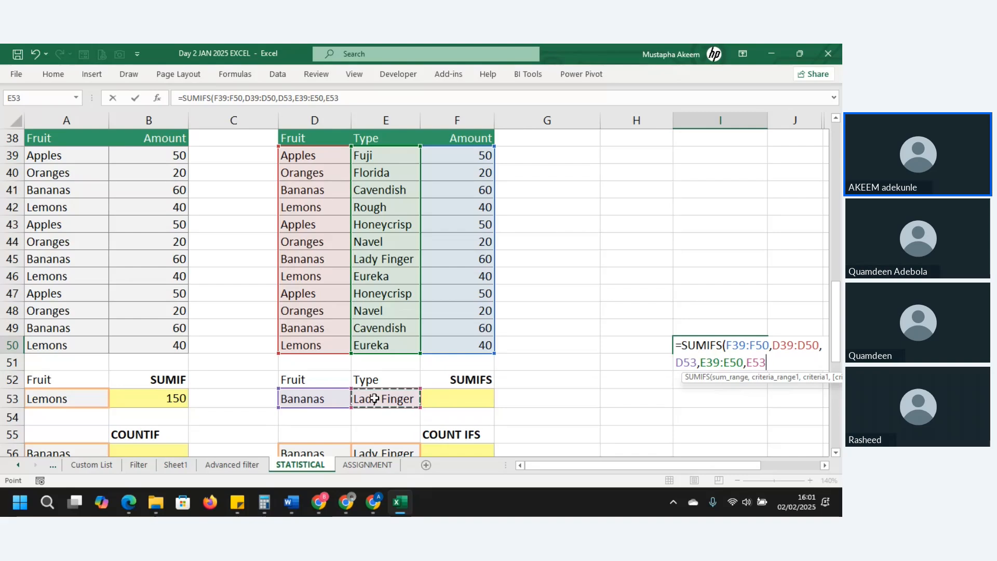
{"action": "type", "text": ")"}
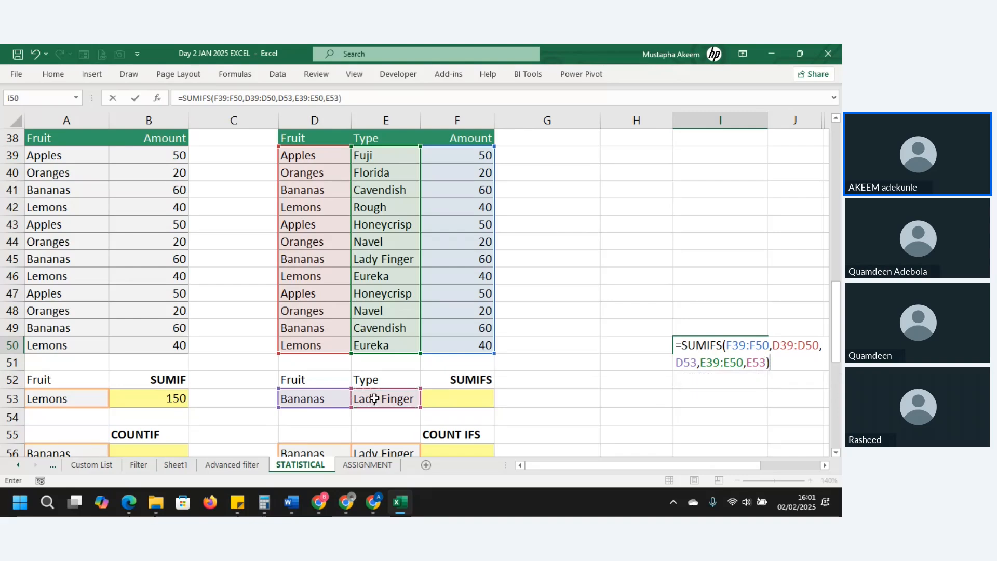
{"action": "key", "text": "Return"}
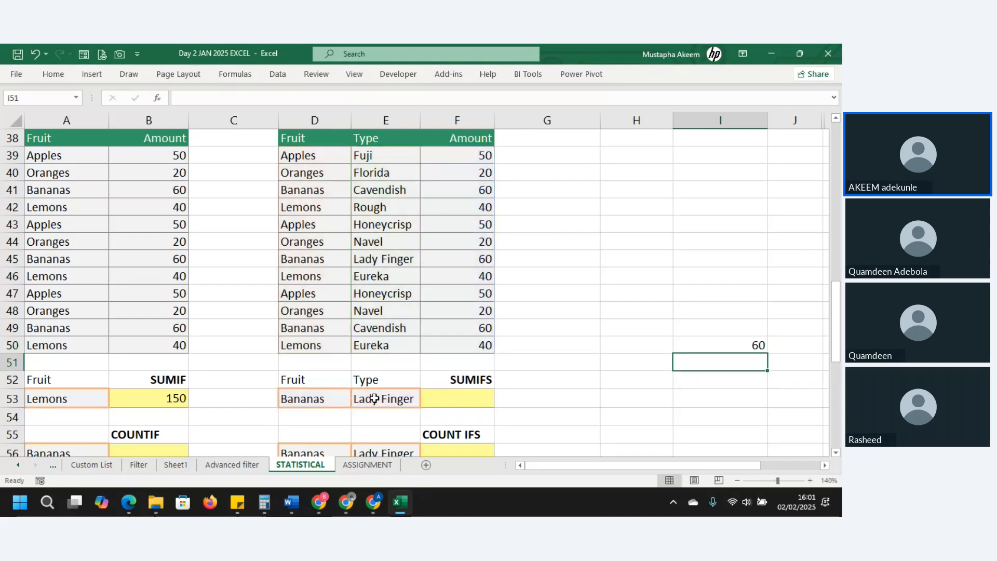
Review the SUMIFS formula in I50 against the types and amounts of the Bananas rows in the fruit type table.
{"action": "left_click", "coordinate": [747, 343]}
{"action": "double_click", "coordinate": [747, 343]}
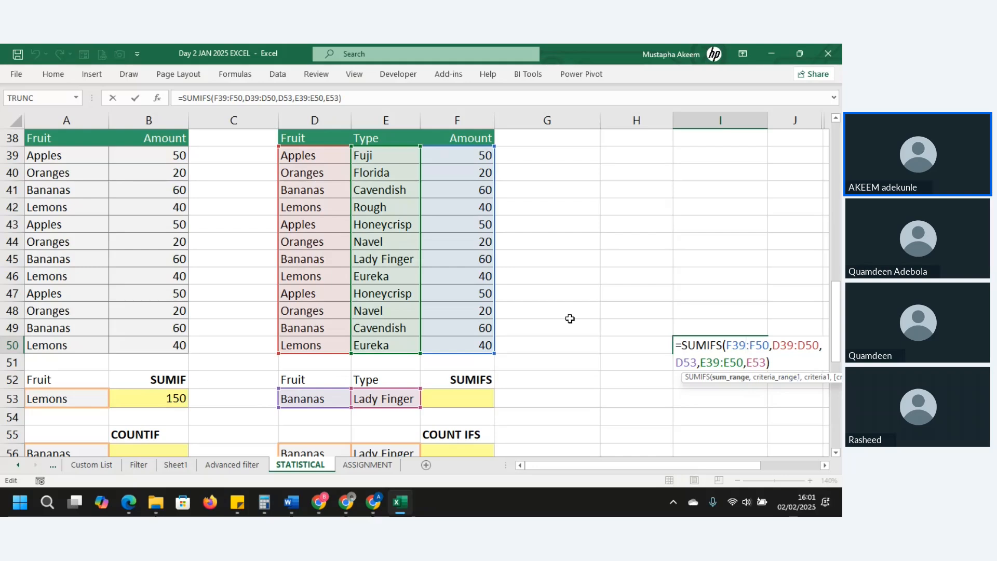
{"action": "key", "text": "Return"}
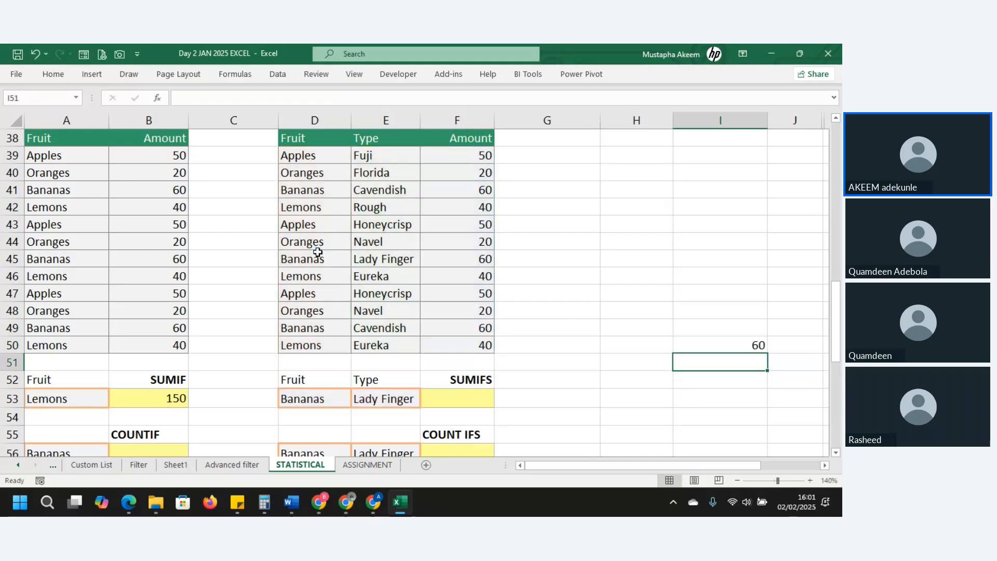
{"action": "left_click", "coordinate": [316, 262]}
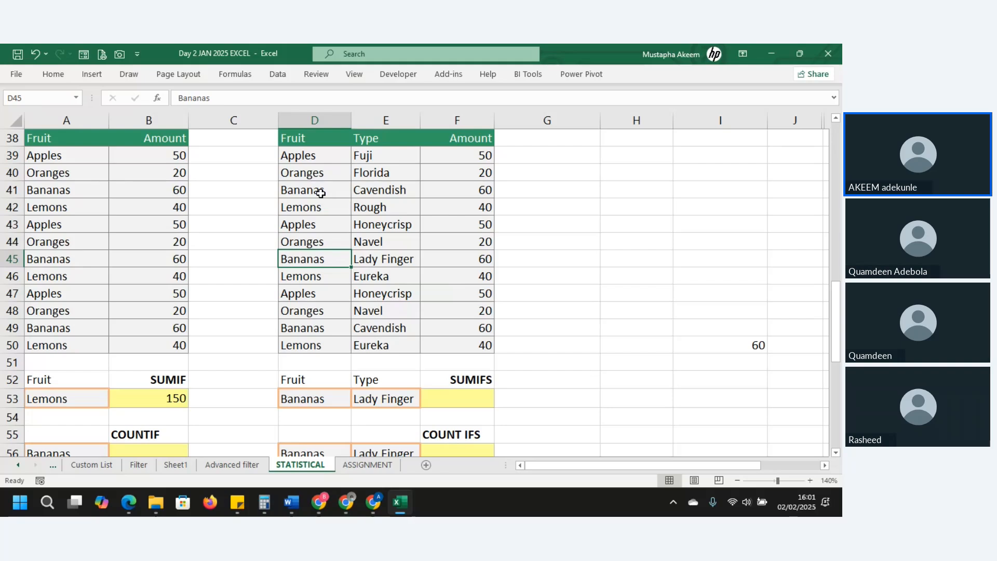
{"action": "left_click", "coordinate": [328, 193]}
{"action": "left_click", "coordinate": [362, 192]}
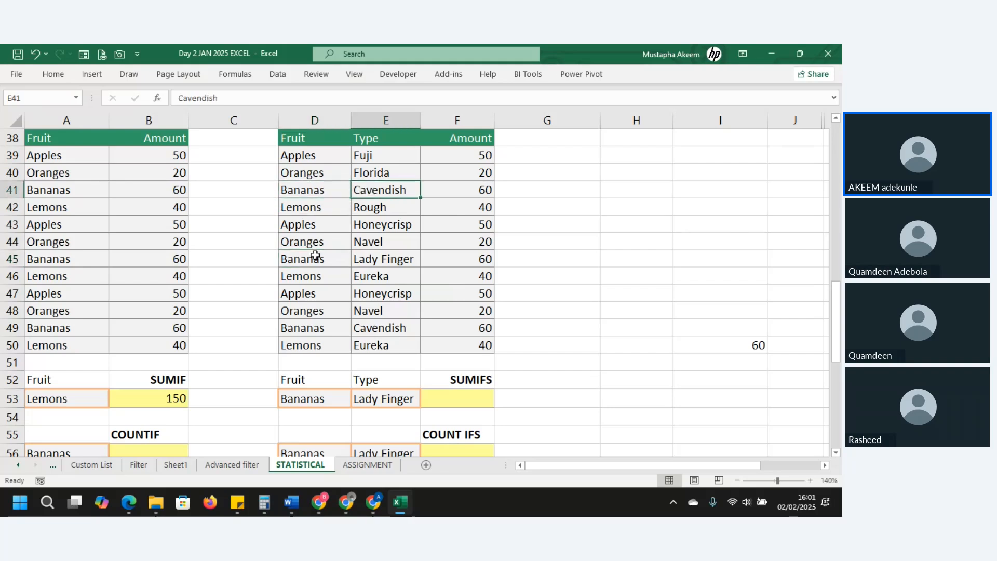
{"action": "left_click", "coordinate": [396, 258]}
{"action": "left_click", "coordinate": [377, 331]}
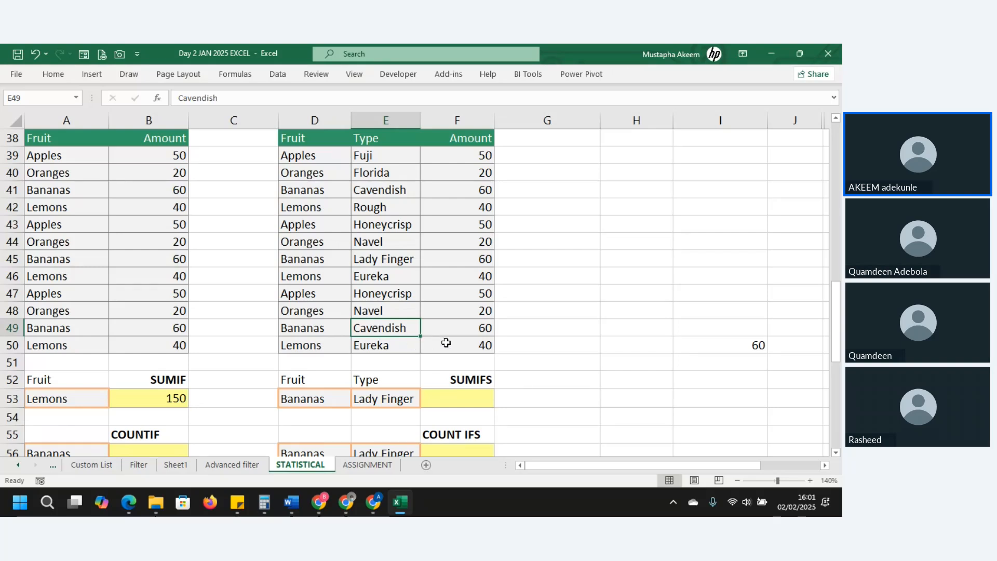
{"action": "left_click", "coordinate": [470, 262]}
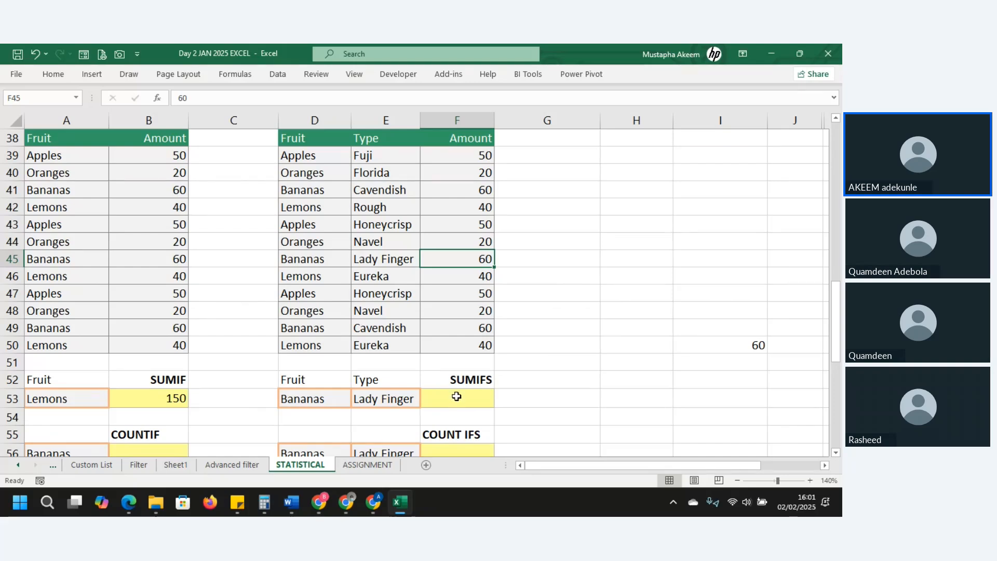
{"action": "left_click", "coordinate": [457, 396]}
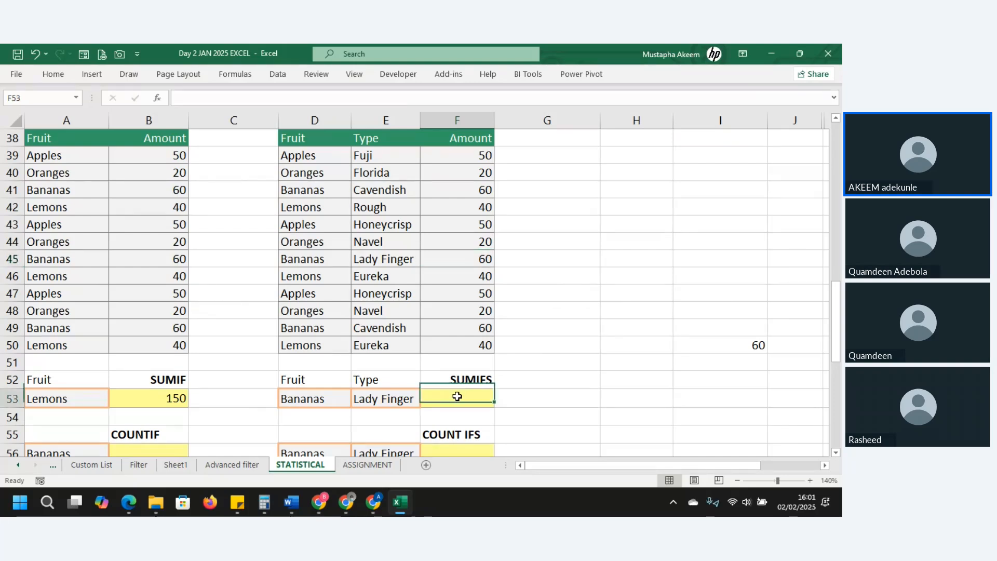
{"action": "left_click", "coordinate": [717, 344]}
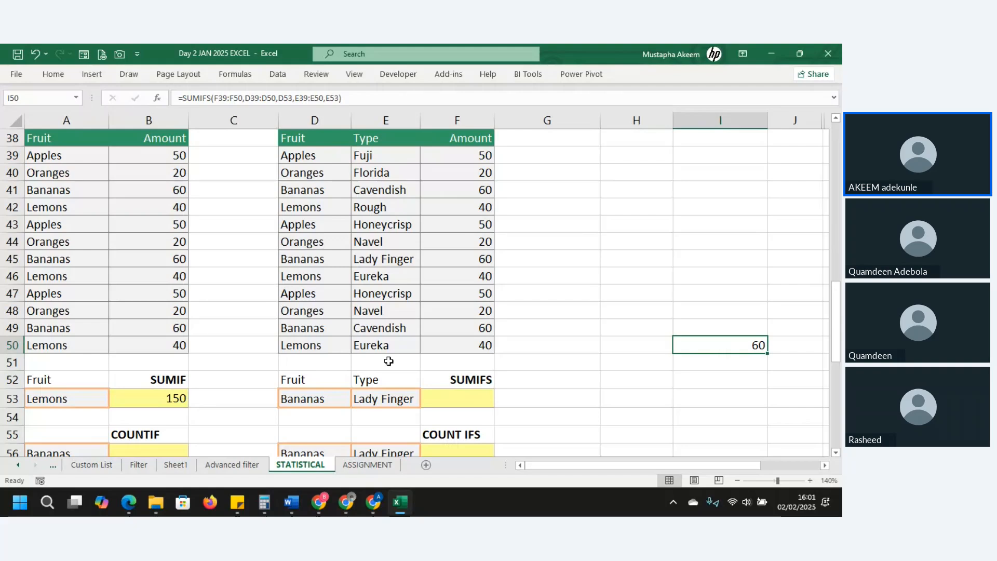
{"action": "left_click", "coordinate": [157, 398]}
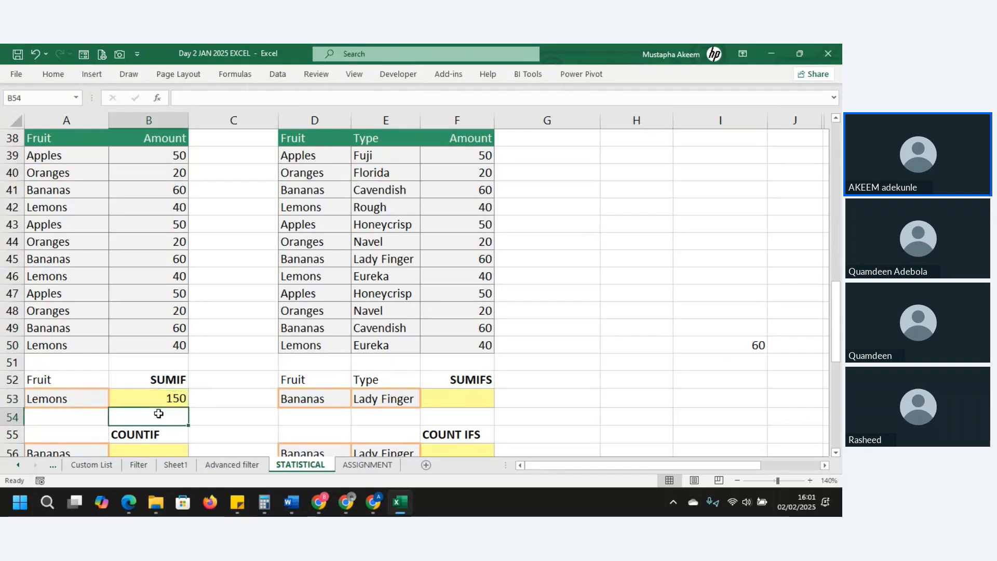
Start an AVERAGEIF formula in cell I44.
{"action": "left_click", "coordinate": [698, 240]}
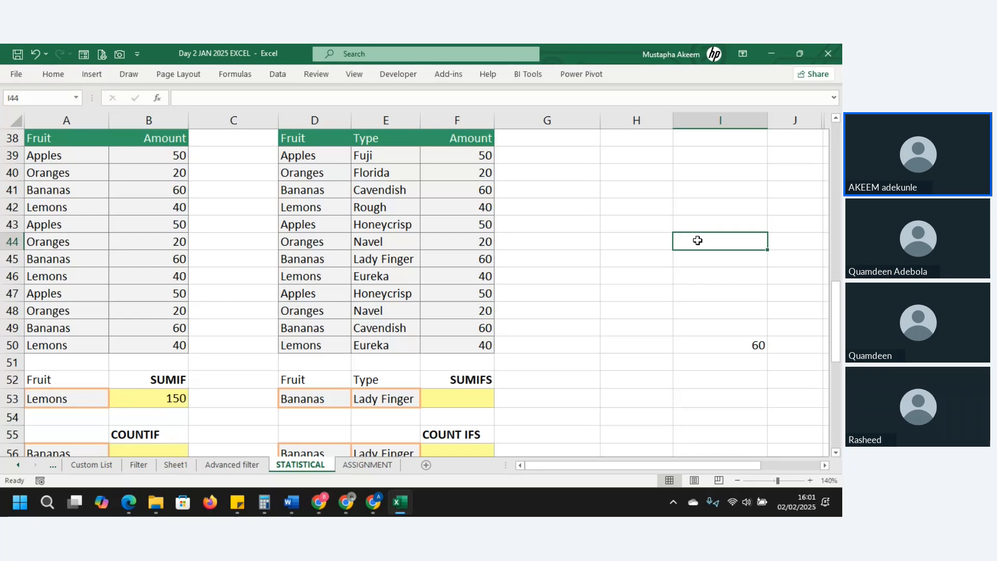
{"action": "type", "text": "=avera"}
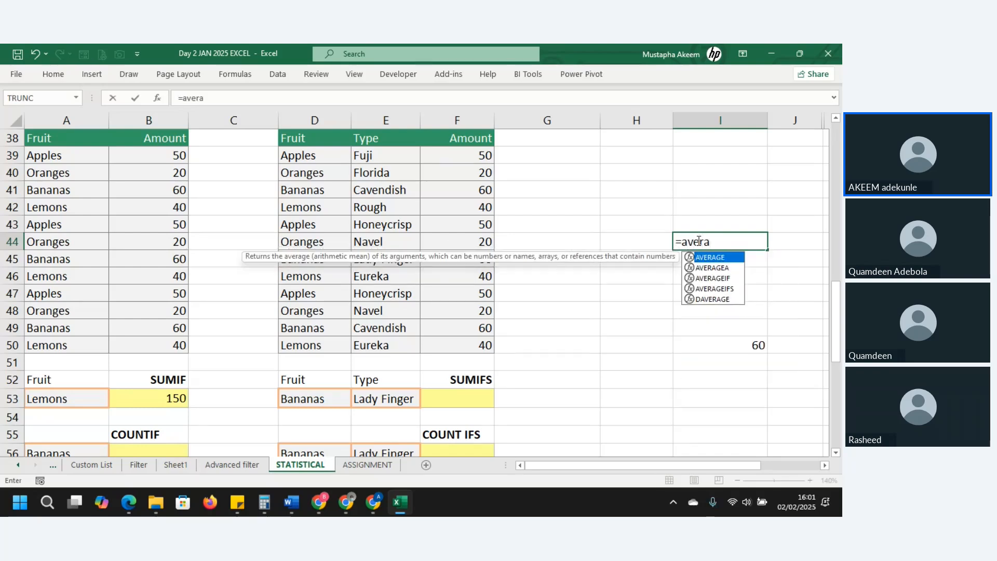
{"action": "key", "text": "Down"}
{"action": "key", "text": "Down"}
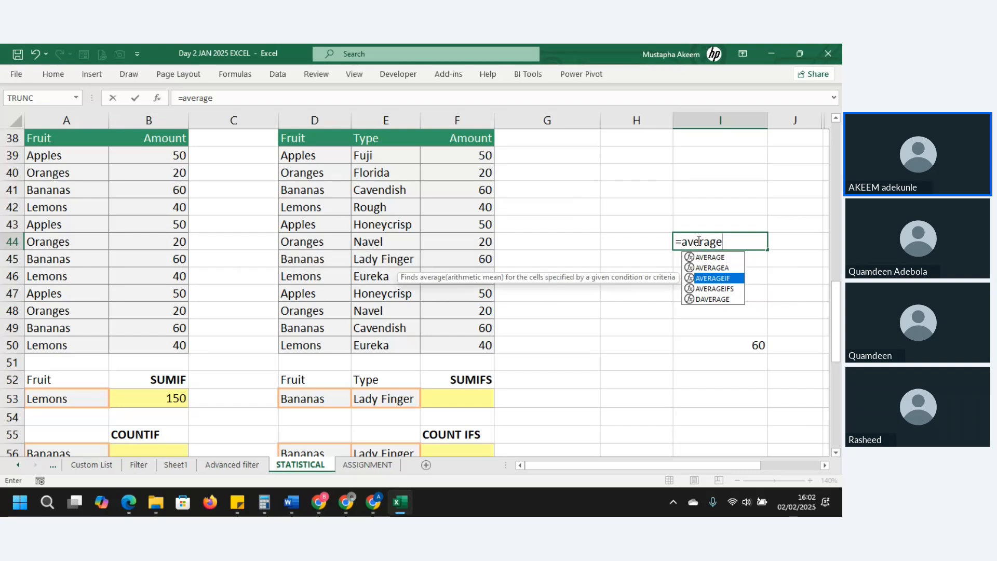
{"action": "key", "text": "Return"}
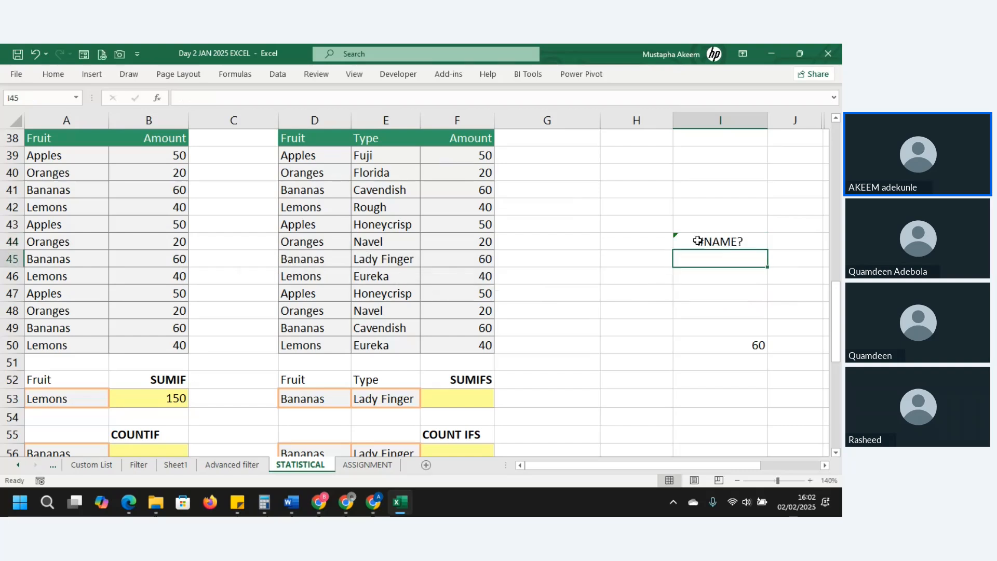
{"action": "left_click", "coordinate": [697, 241]}
{"action": "left_click", "coordinate": [290, 100]}
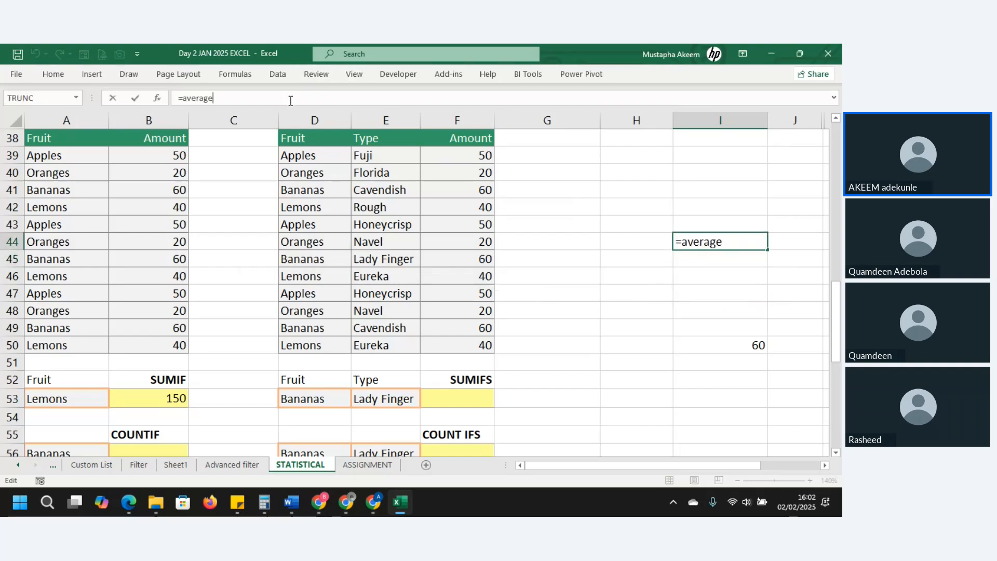
{"action": "type", "text": "i"}
{"action": "key", "text": "Tab"}
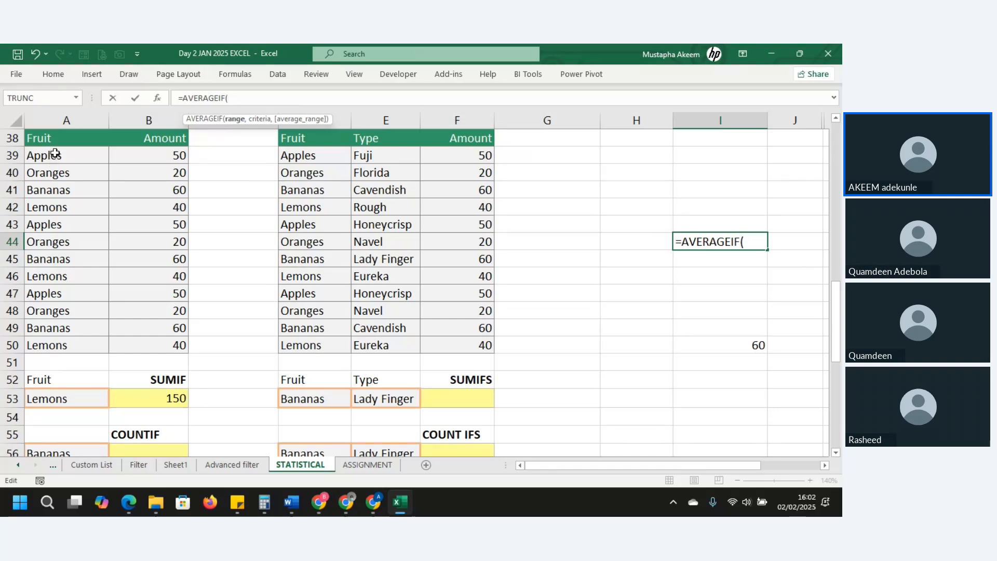
Complete the AVERAGEIF formula in I44 with range A39:A50, criterion A53 and average range B39:B50.
{"action": "left_click_drag", "start_coordinate": [55, 153], "coordinate": [57, 343]}
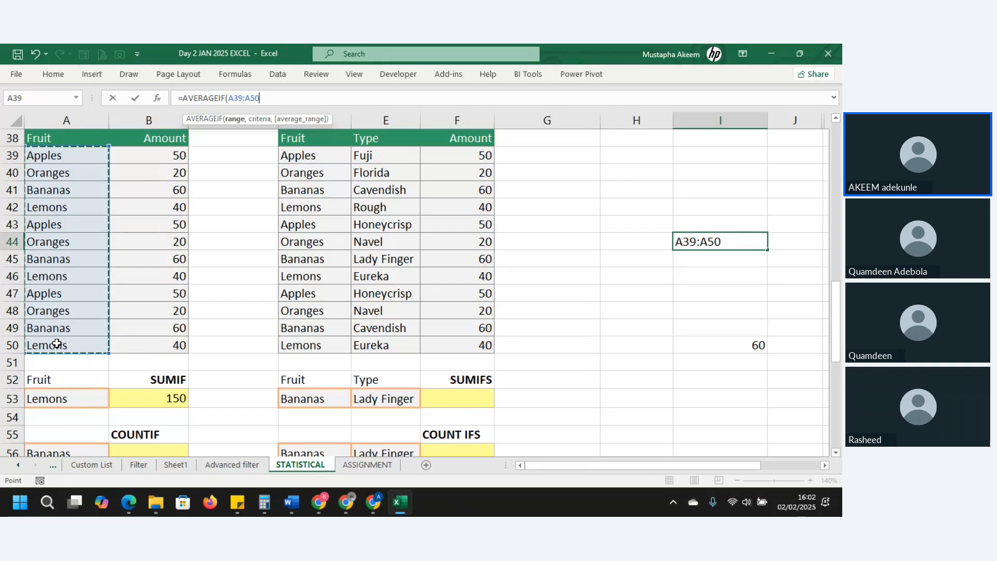
{"action": "type", "text": ","}
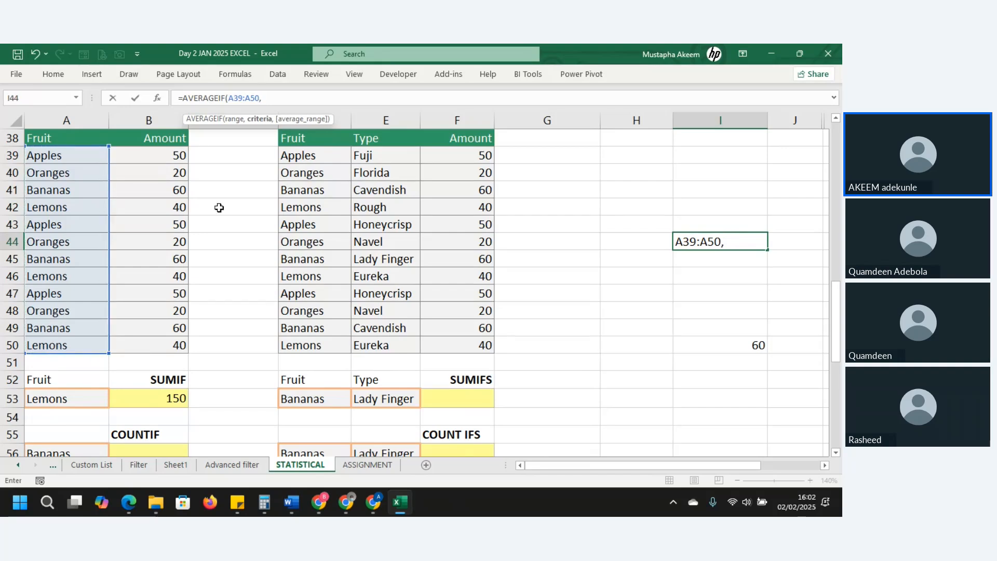
{"action": "left_click", "coordinate": [61, 399]}
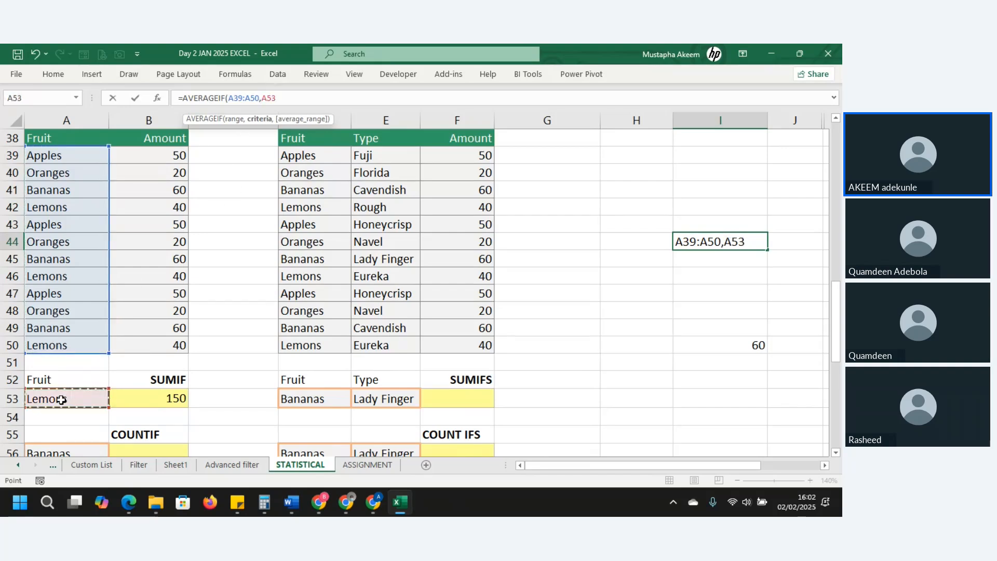
{"action": "type", "text": ","}
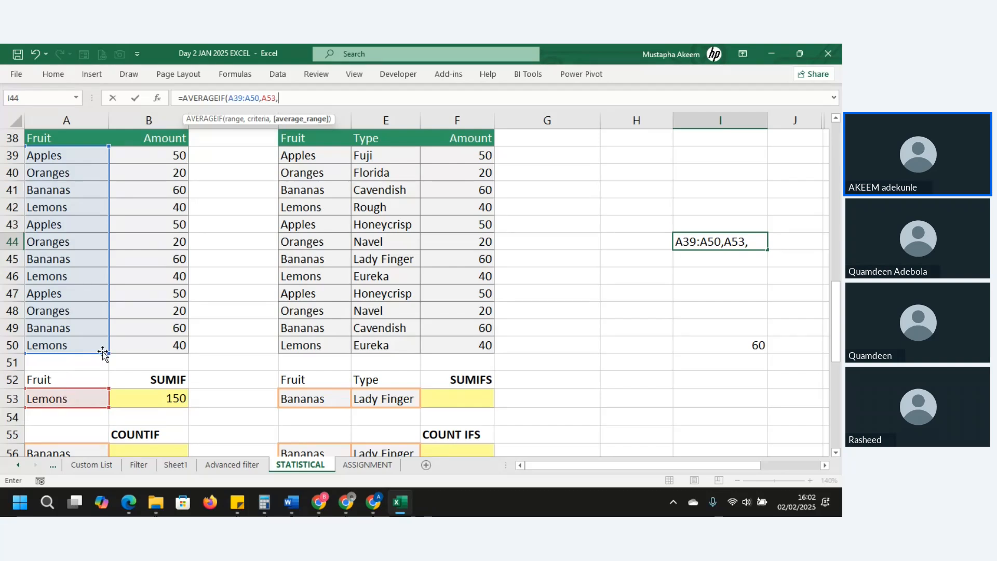
{"action": "left_click_drag", "start_coordinate": [153, 153], "coordinate": [152, 342]}
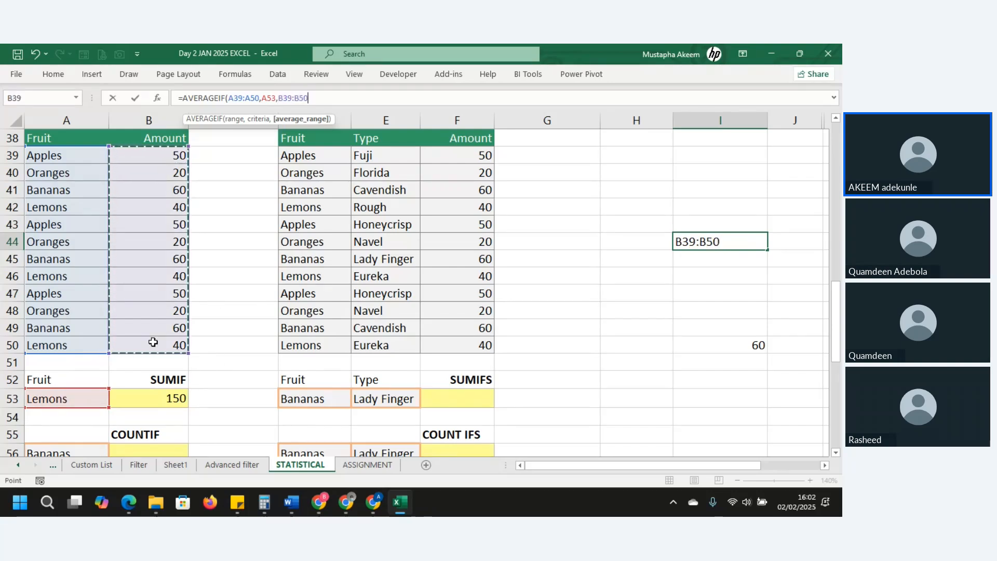
{"action": "type", "text": ")"}
{"action": "key", "text": "Return"}
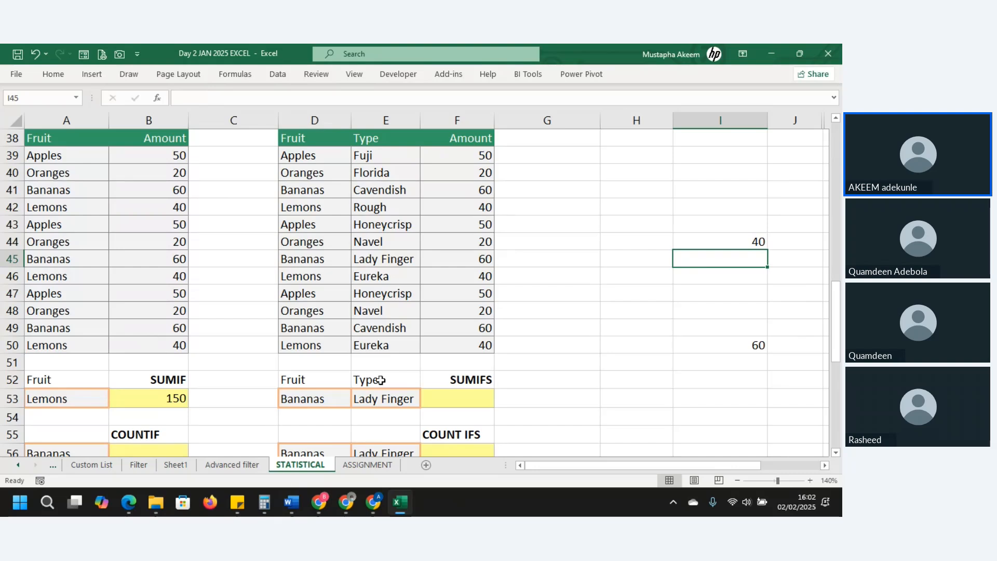
Start an AVERAGEIFS formula in cell I51 with the amounts F39:F50 as the average range.
{"action": "left_click", "coordinate": [734, 367]}
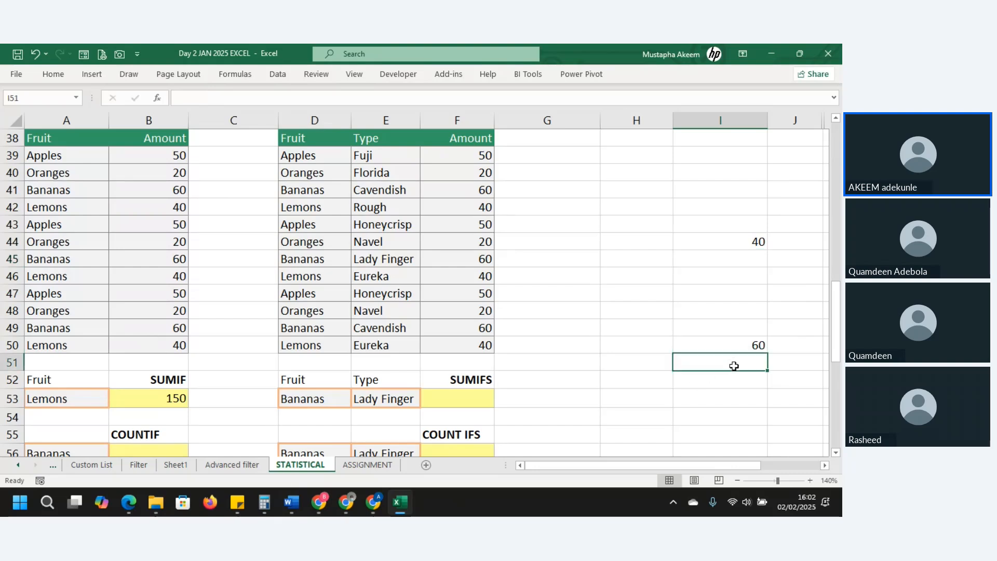
{"action": "type", "text": "=a"}
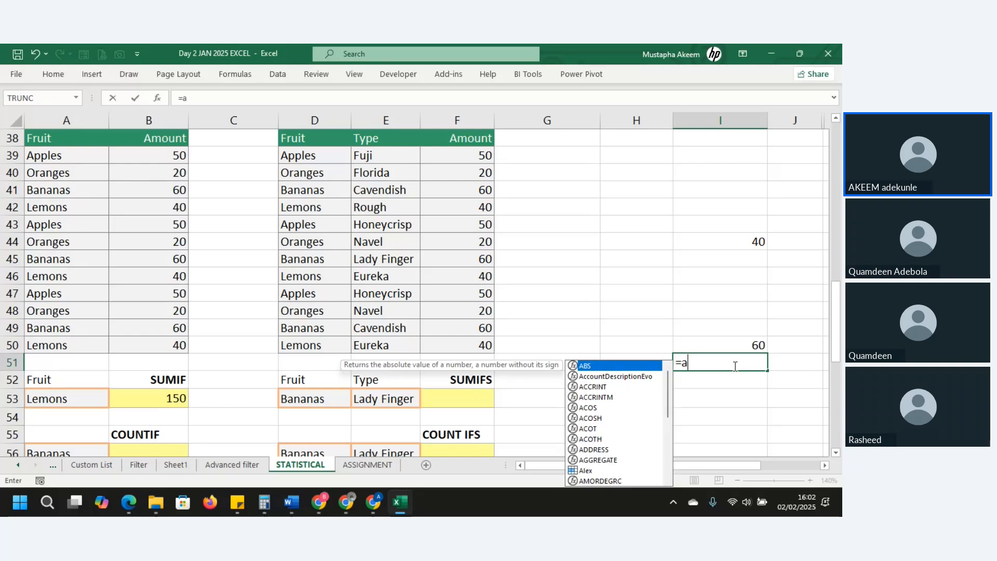
{"action": "type", "text": "vera"}
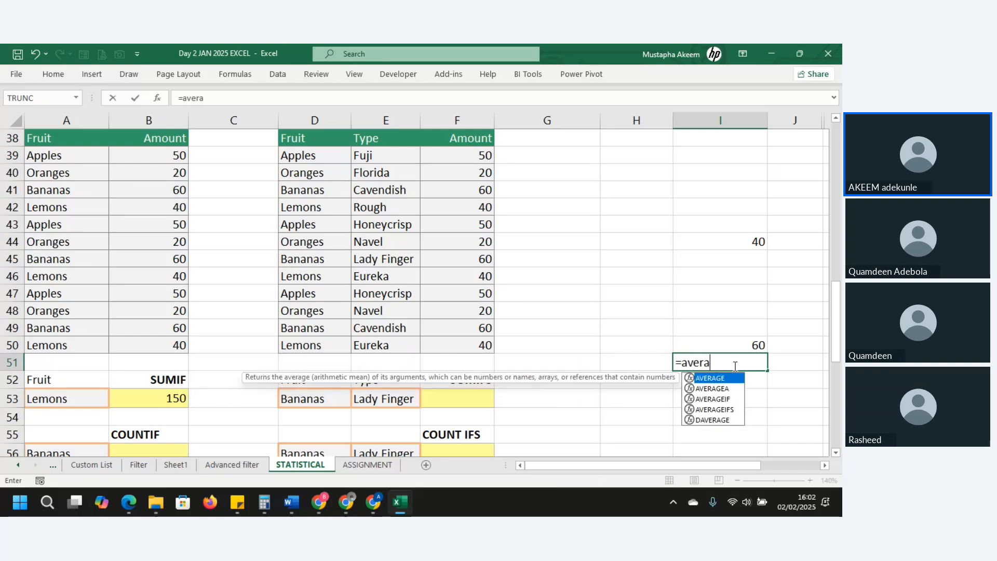
{"action": "type", "text": "geifs"}
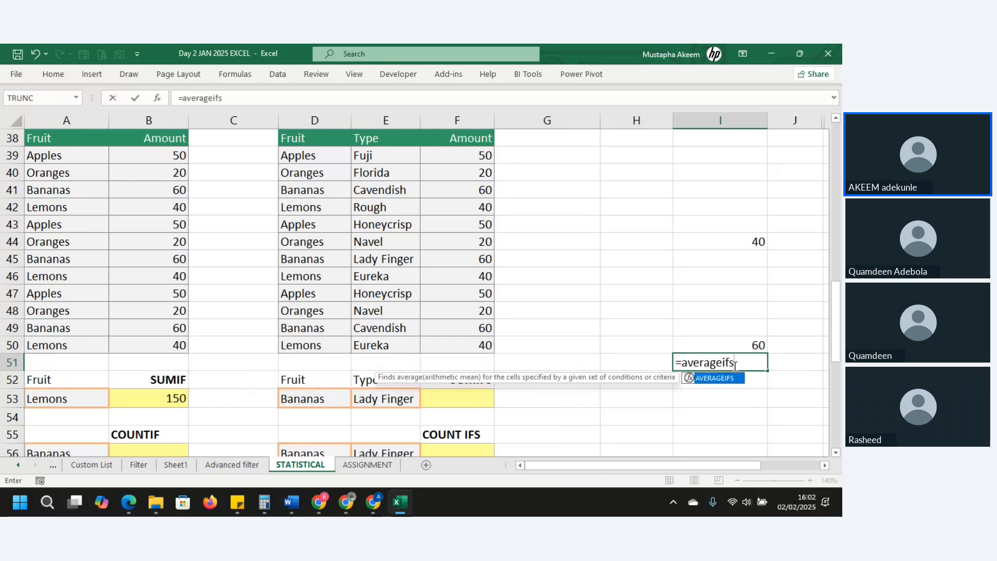
{"action": "key", "text": "Tab"}
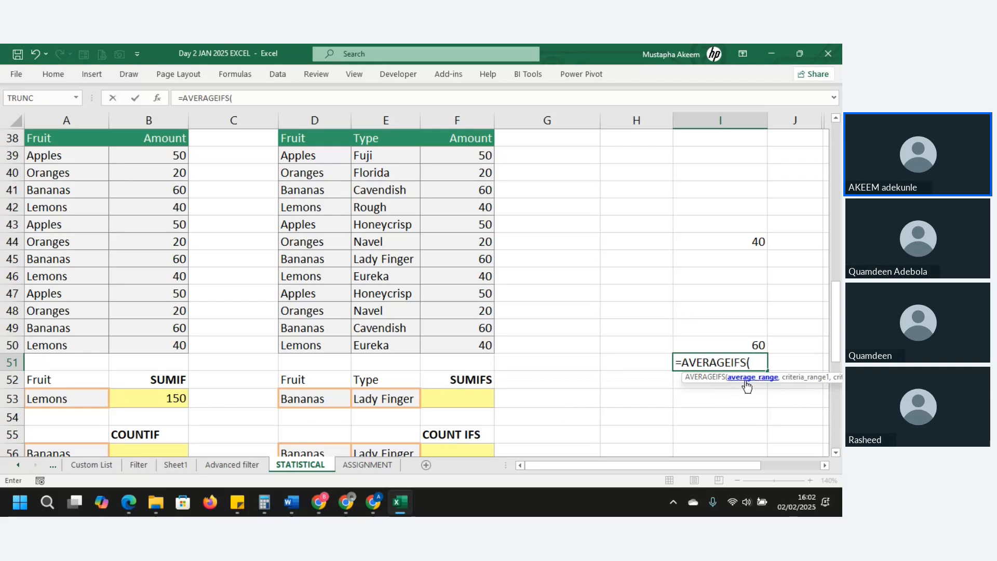
{"action": "left_click_drag", "start_coordinate": [459, 150], "coordinate": [472, 345]}
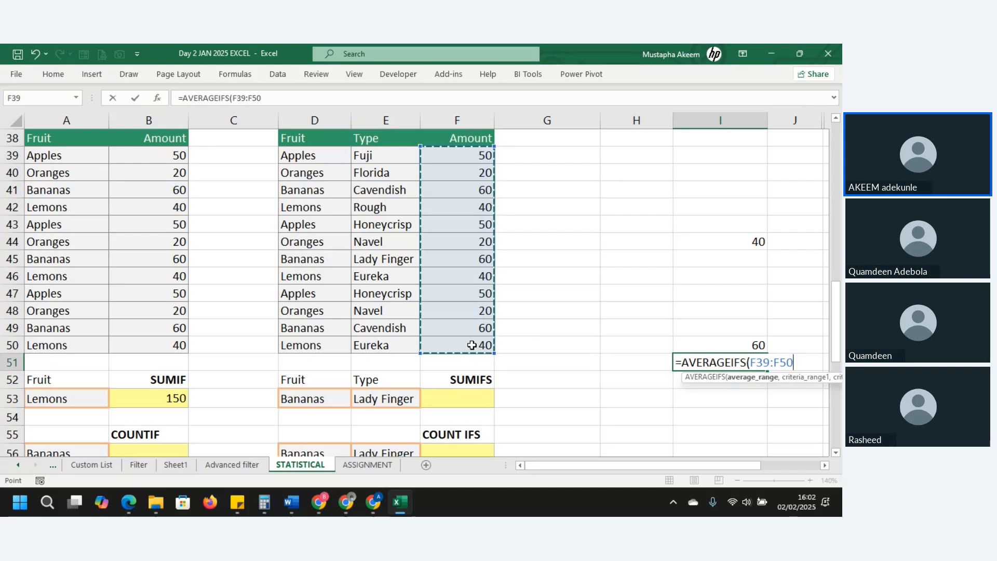
{"action": "type", "text": ","}
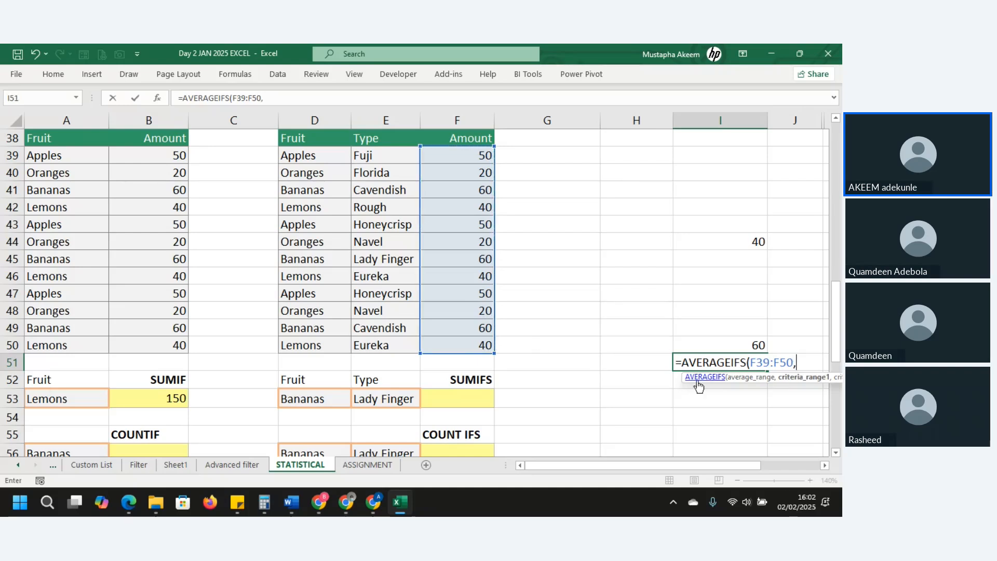
Complete the AVERAGEIFS formula in I51 with fruit range D39:D50 matching D53 and type range E39:E50 matching E53.
{"action": "left_click_drag", "start_coordinate": [311, 153], "coordinate": [302, 347]}
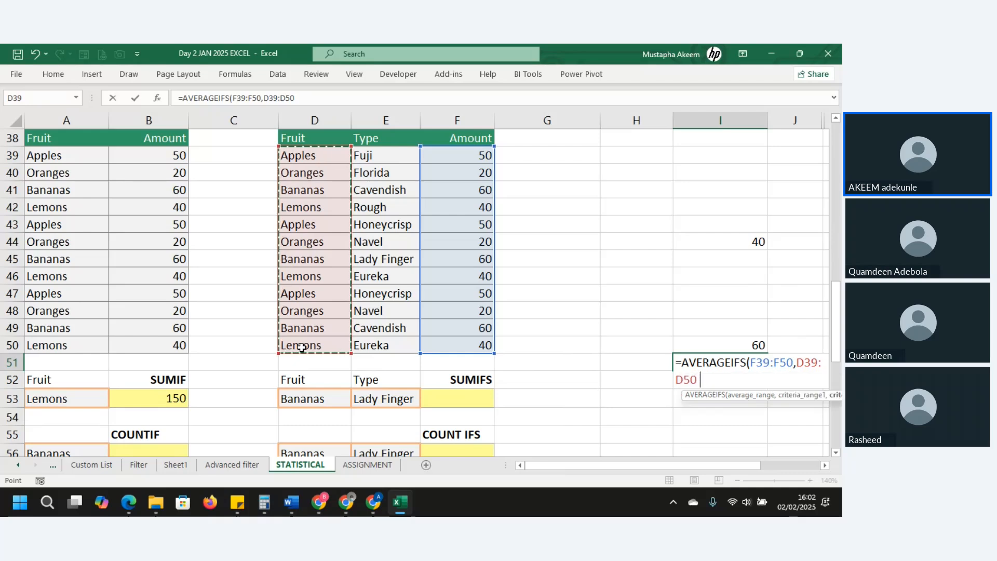
{"action": "type", "text": ","}
{"action": "left_click", "coordinate": [301, 399]}
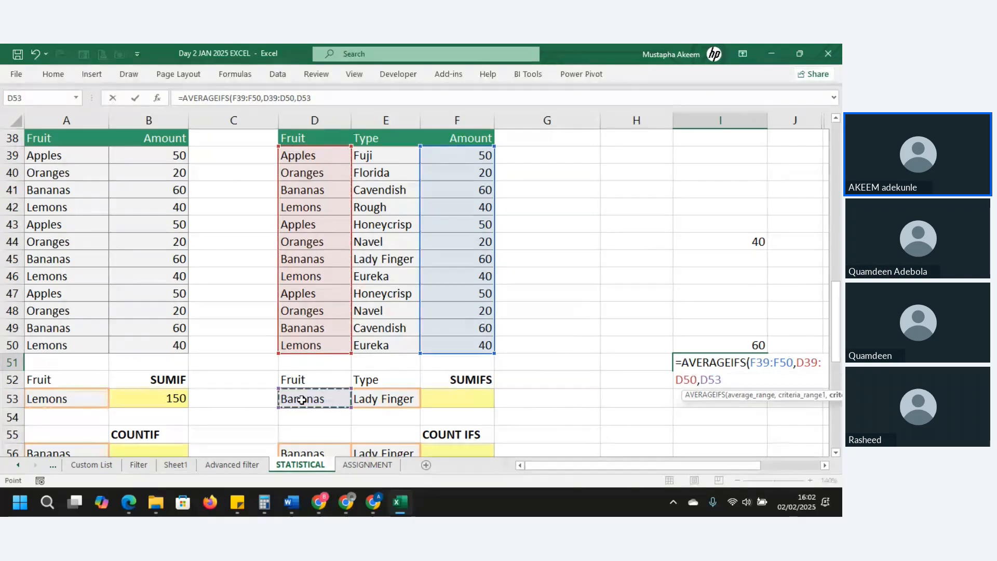
{"action": "type", "text": ","}
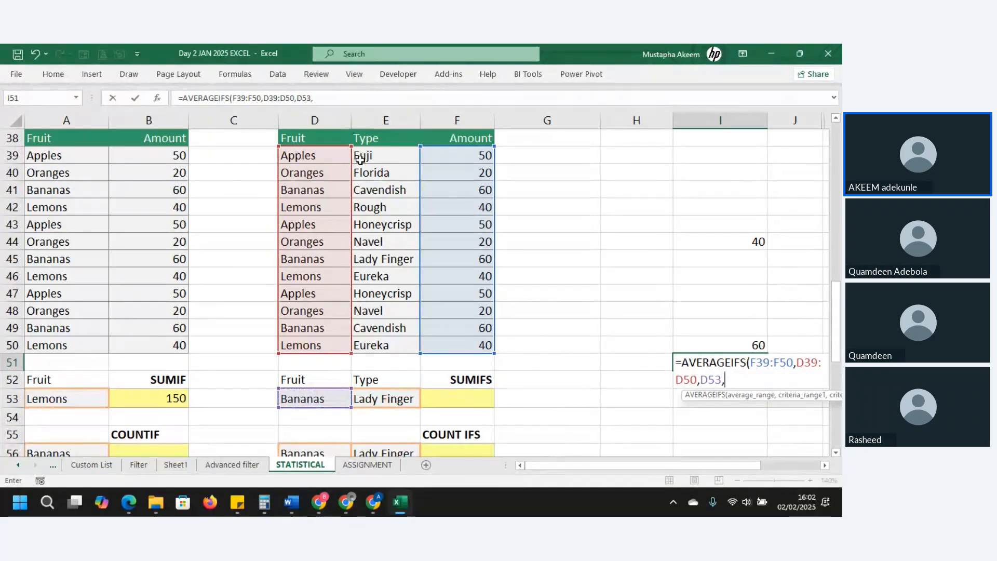
{"action": "left_click_drag", "start_coordinate": [363, 153], "coordinate": [391, 340]}
{"action": "type", "text": ","}
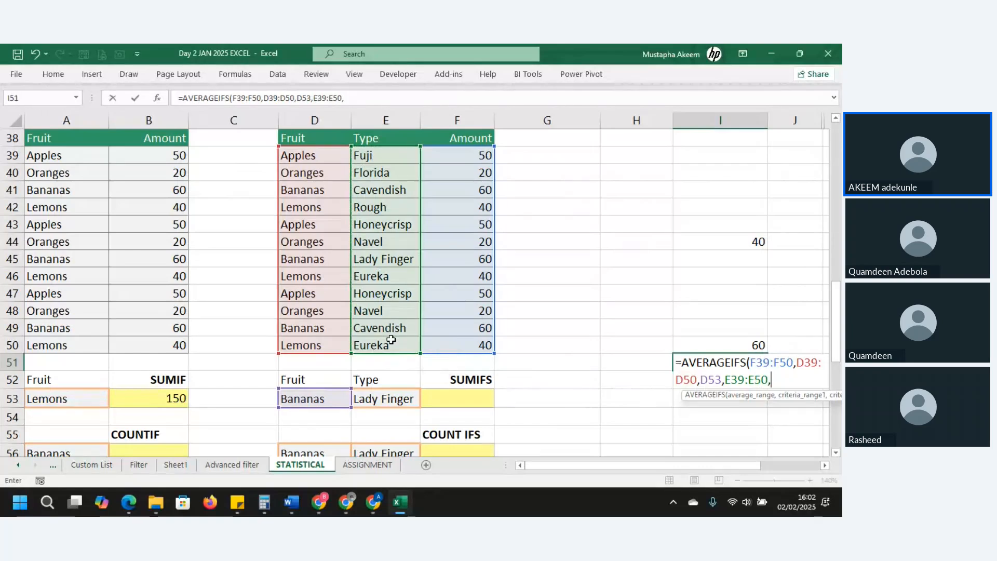
{"action": "left_click", "coordinate": [389, 400]}
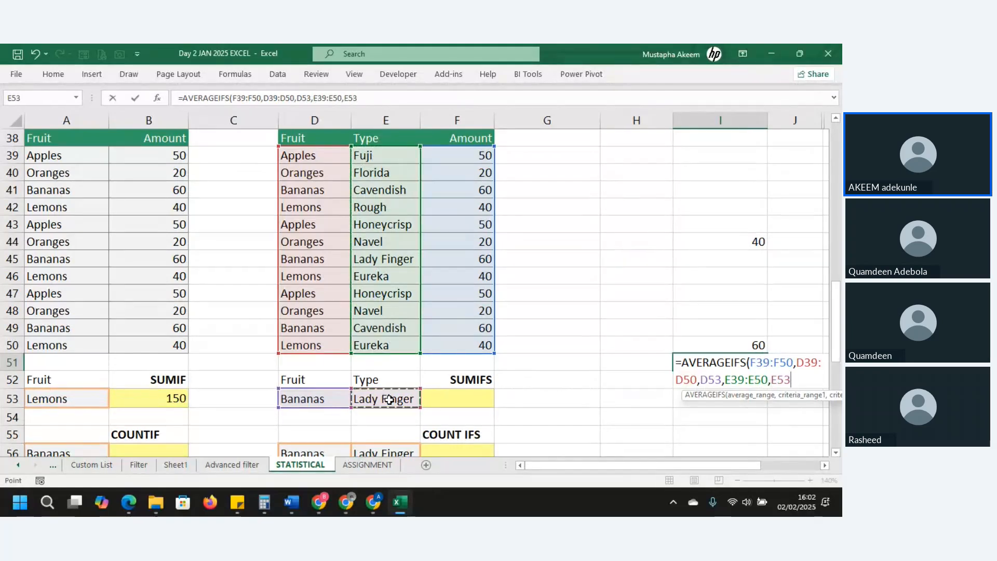
{"action": "key", "text": "Return"}
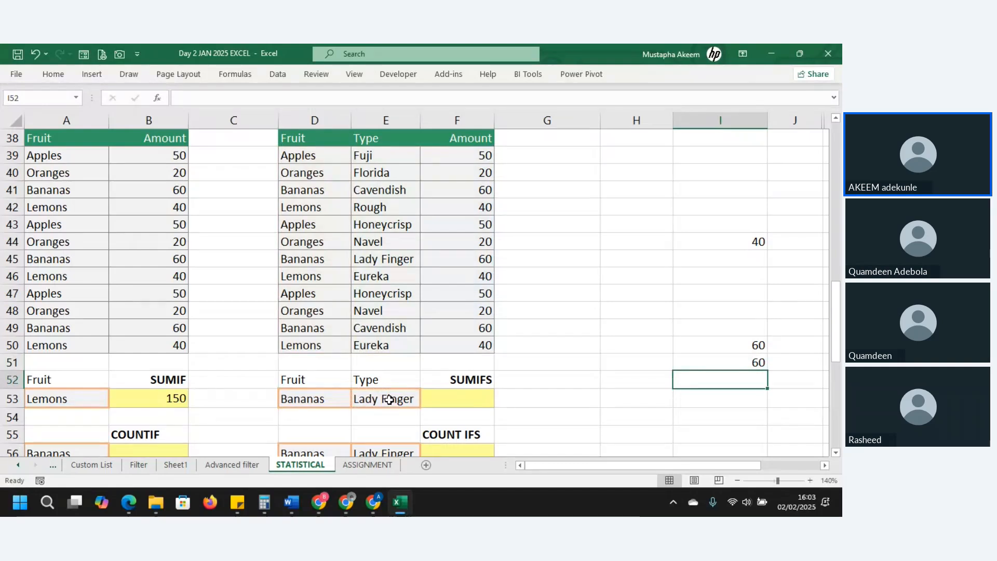
Start a COUNTIF formula in cell B56, beside the Bananas criterion below the fruit table.
{"action": "key", "text": "Down"}
{"action": "key", "text": "Down"}
{"action": "key", "text": "Down"}
{"action": "key", "text": "Down"}
{"action": "key", "text": "Down"}
{"action": "key", "text": "Down"}
{"action": "key", "text": "Down"}
{"action": "key", "text": "Down"}
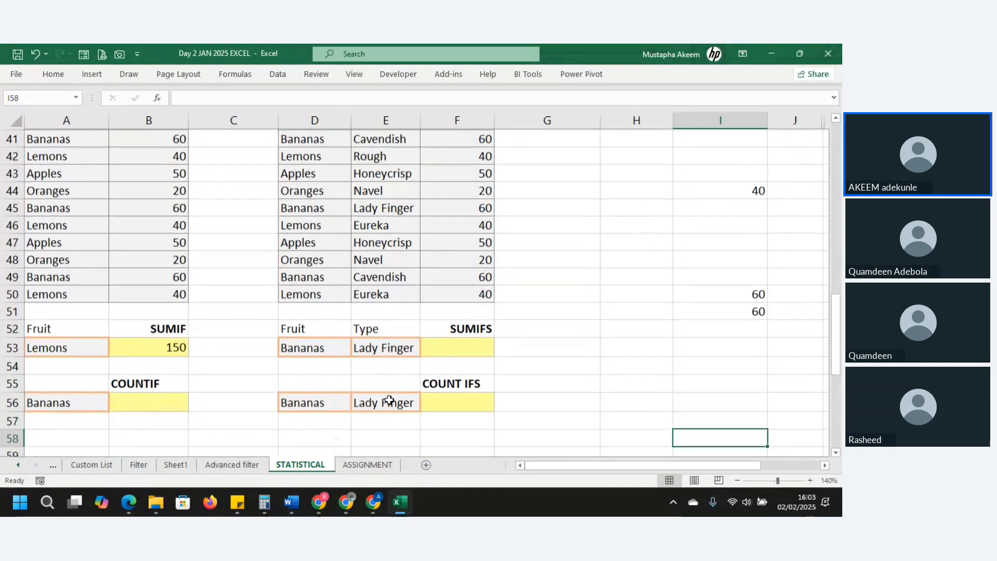
{"action": "key", "text": "Down"}
{"action": "key", "text": "Down"}
{"action": "key", "text": "Down"}
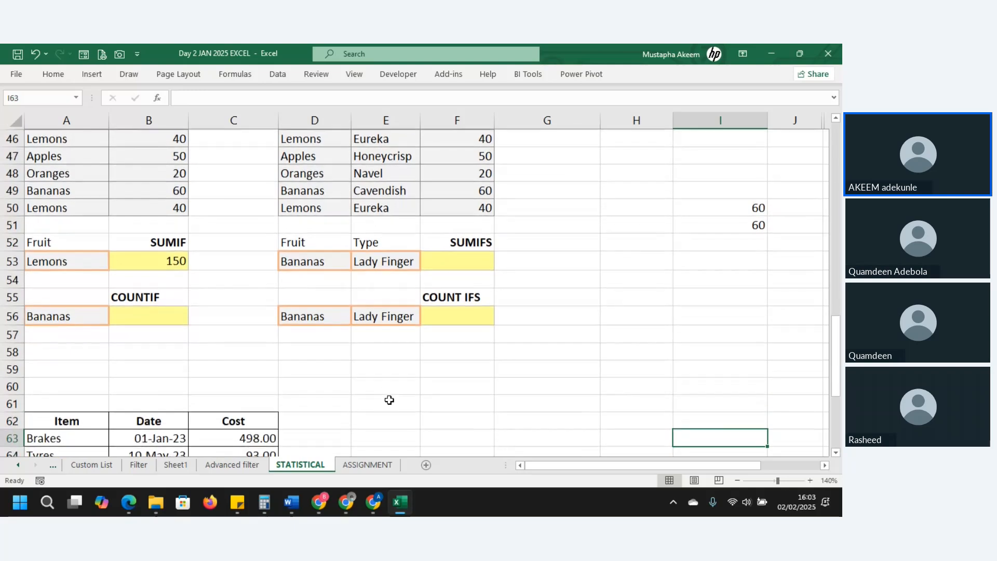
{"action": "left_click", "coordinate": [12, 296]}
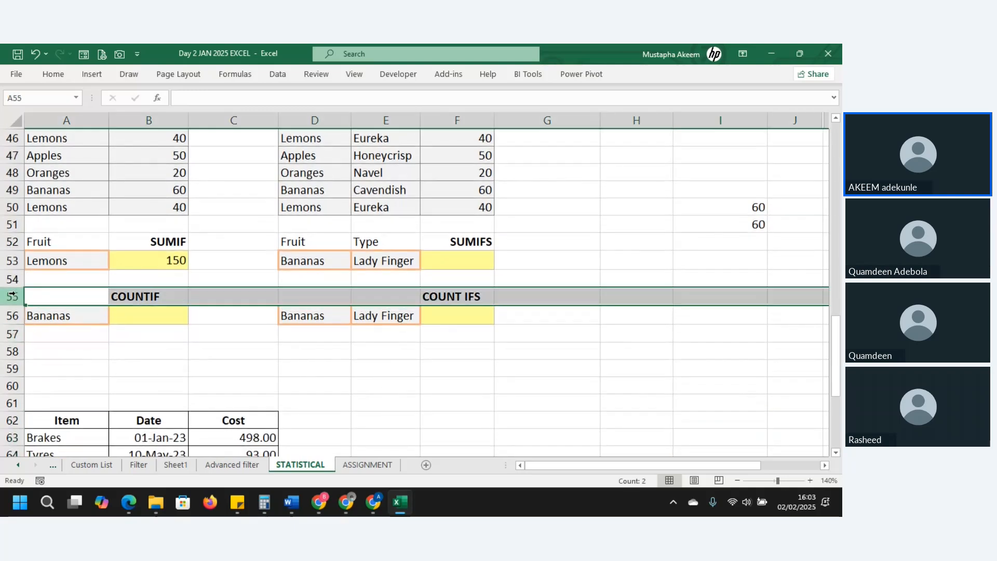
{"action": "left_click", "coordinate": [159, 366]}
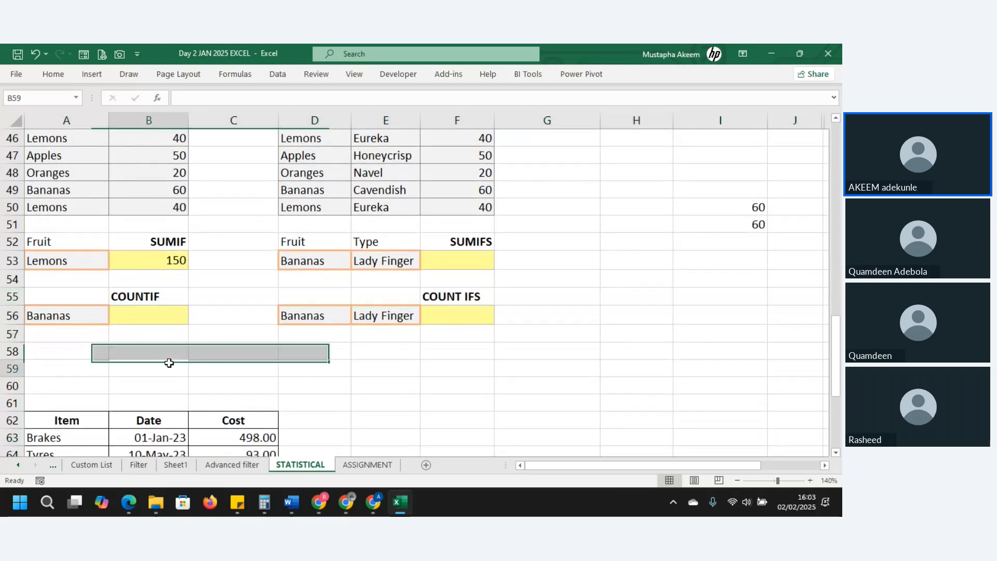
{"action": "left_click", "coordinate": [156, 315]}
{"action": "type", "text": "="}
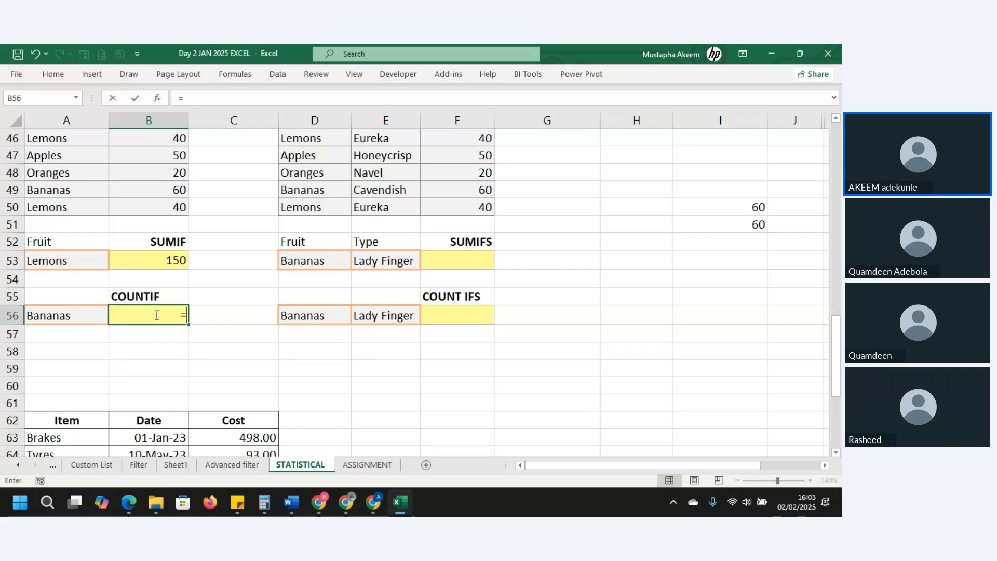
{"action": "type", "text": "counti"}
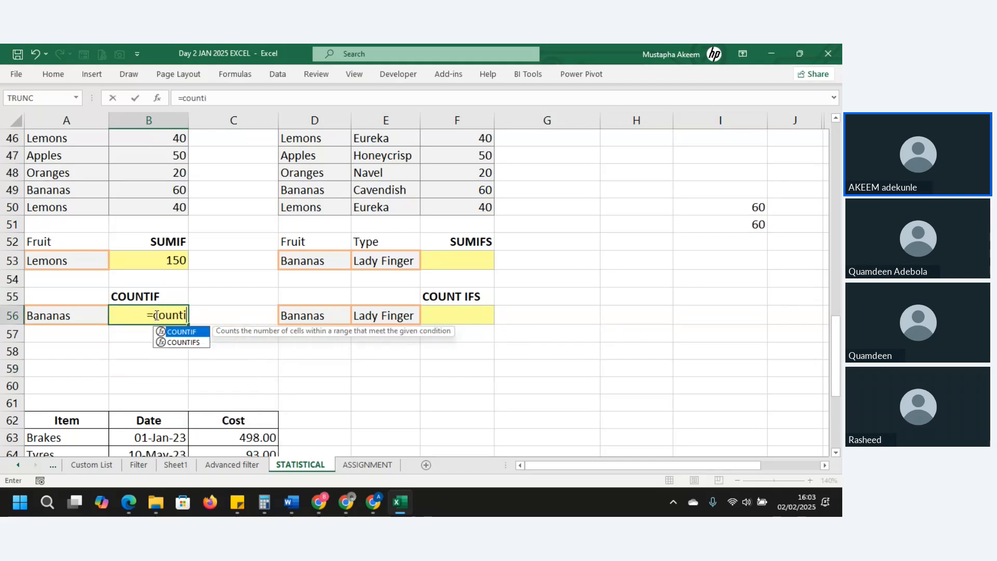
{"action": "key", "text": "Tab"}
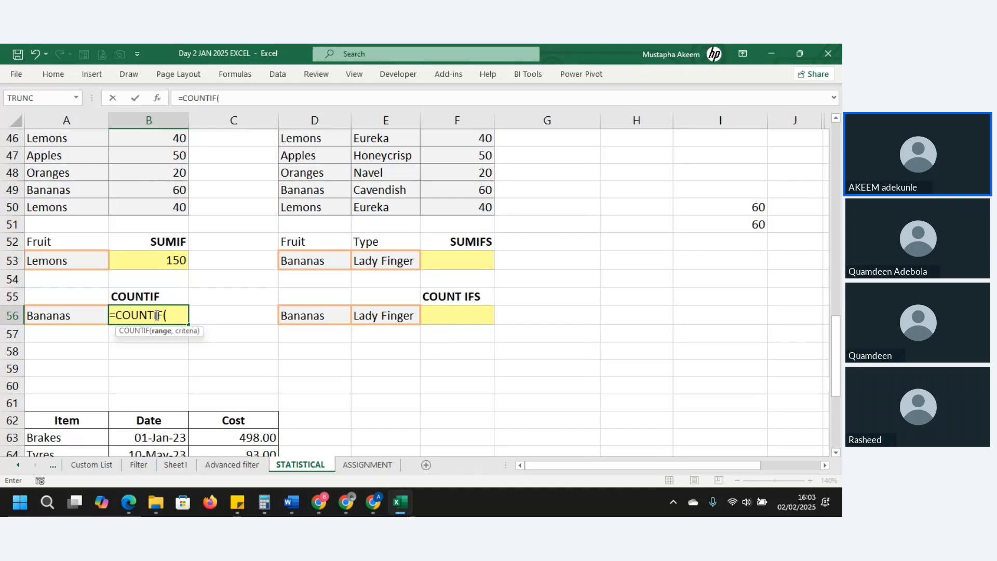
Complete the COUNTIF formula in B56 with range A38:A50 and the Bananas cell A49 as criterion.
{"action": "left_click", "coordinate": [61, 208]}
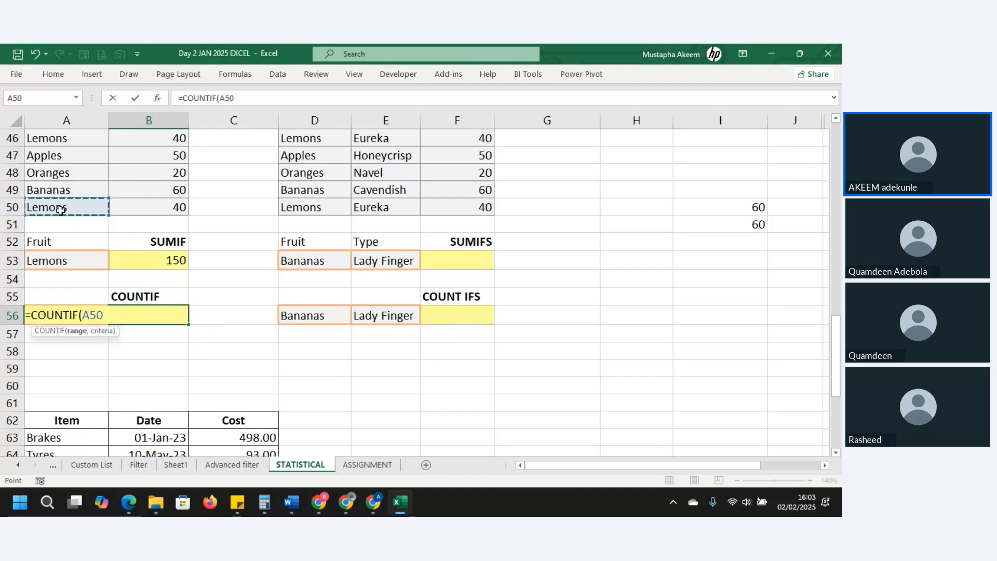
{"action": "key", "text": "ctrl+shift+Up"}
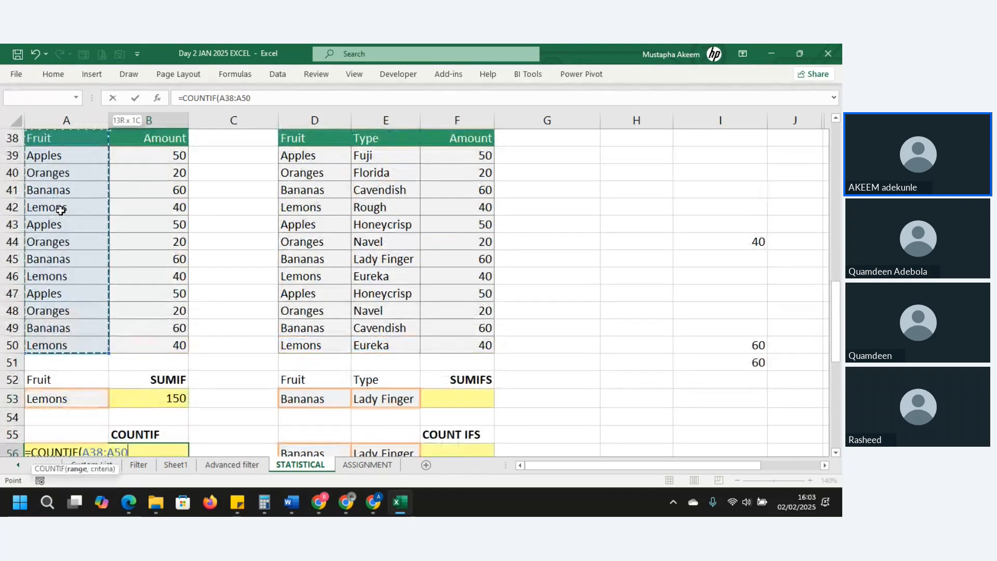
{"action": "type", "text": ","}
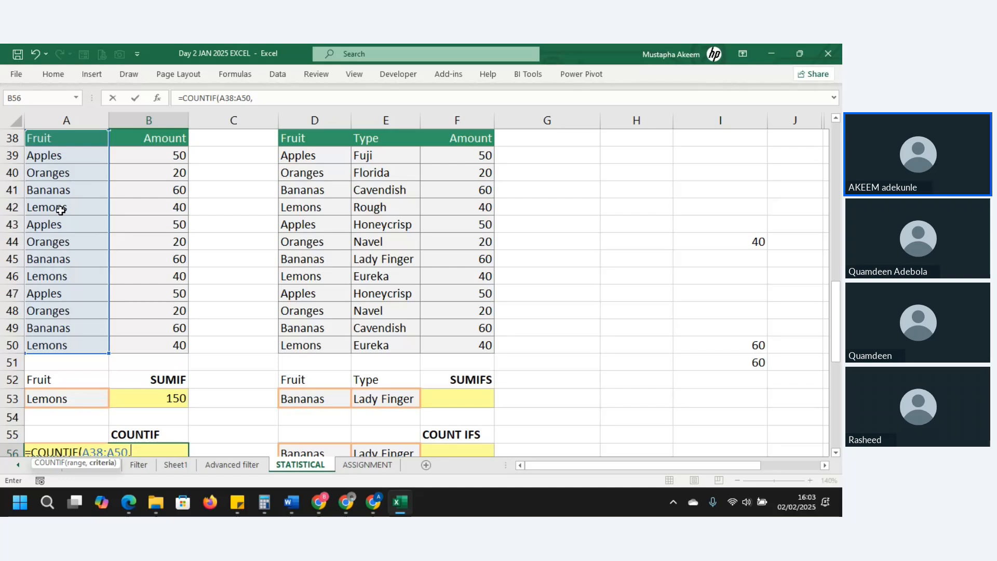
{"action": "left_click", "coordinate": [57, 327]}
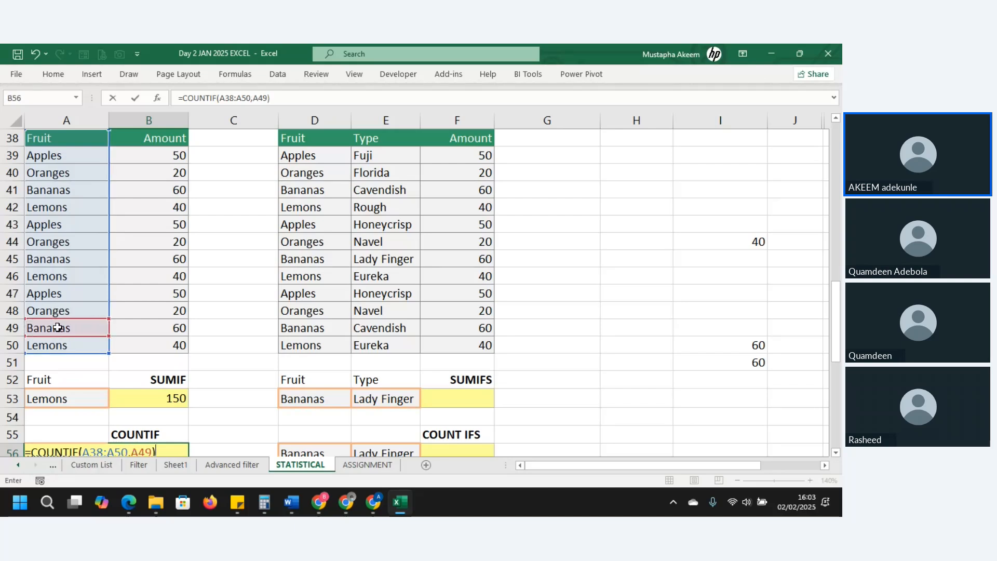
{"action": "key", "text": "Return"}
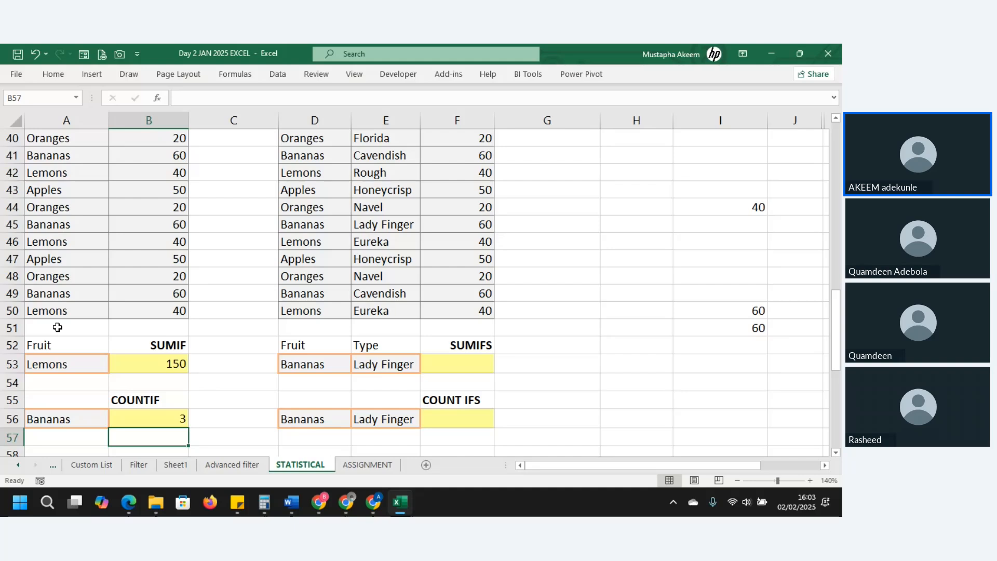
Start a COUNTIFS formula in cell F56, beside the Bananas and Lady Finger criteria.
{"action": "left_click", "coordinate": [452, 420]}
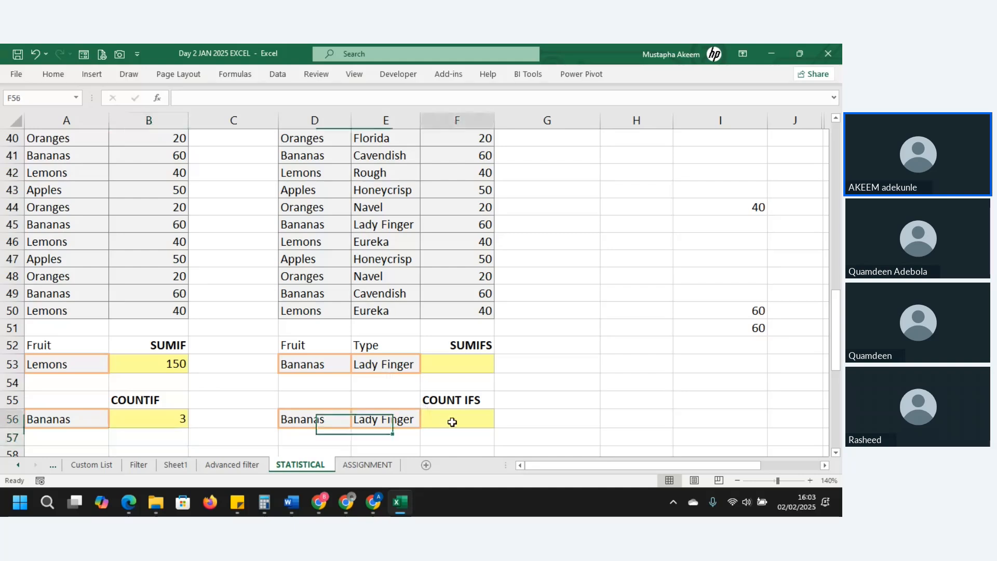
{"action": "type", "text": "=count"}
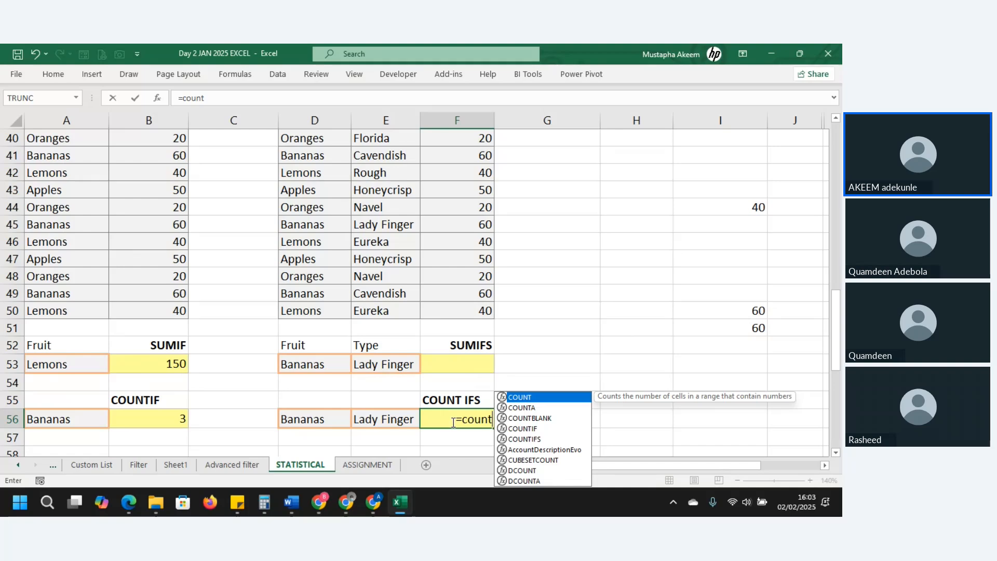
{"action": "key", "text": "Down"}
{"action": "key", "text": "Down"}
{"action": "key", "text": "Down"}
{"action": "key", "text": "Down"}
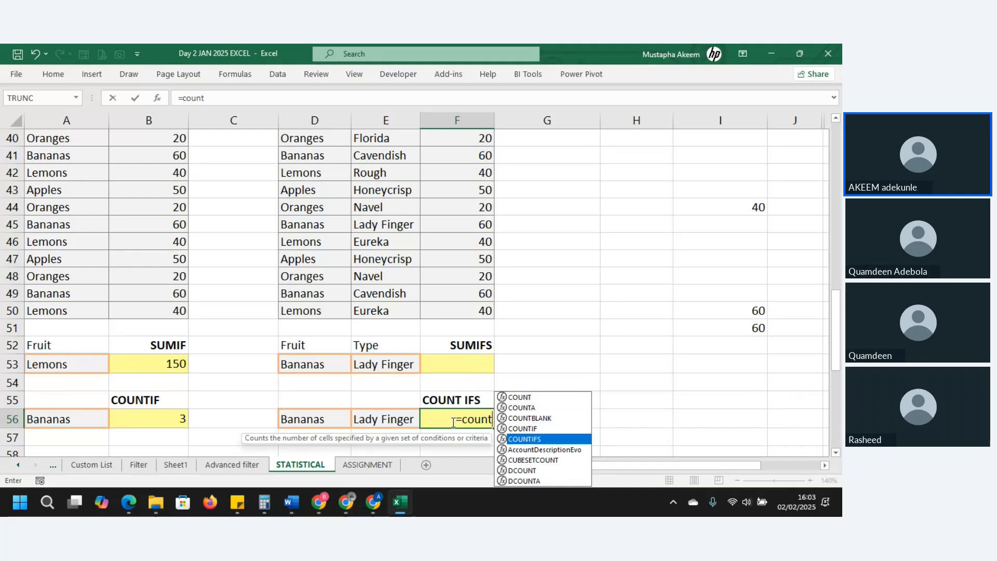
{"action": "key", "text": "Tab"}
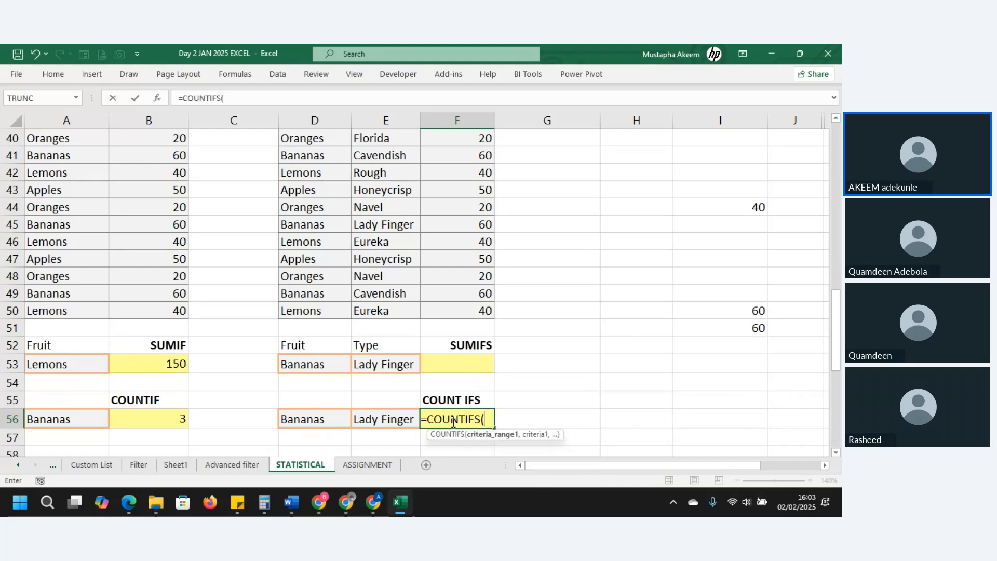
Complete the COUNTIFS formula in F56 with fruit range D38:D50 matching D53 and type range E38:E50 matching E53.
{"action": "left_click", "coordinate": [307, 312]}
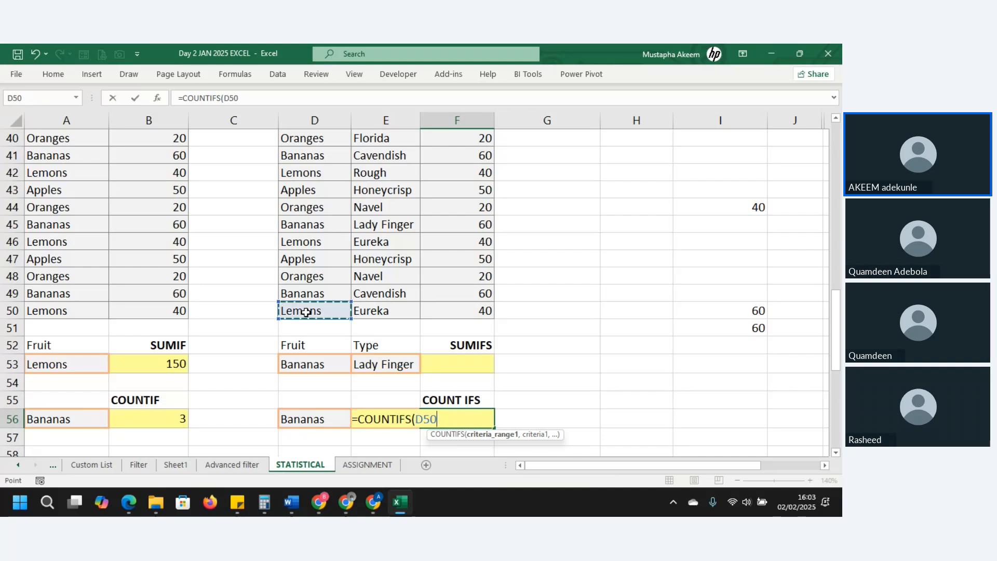
{"action": "key", "text": "ctrl+shift+Up"}
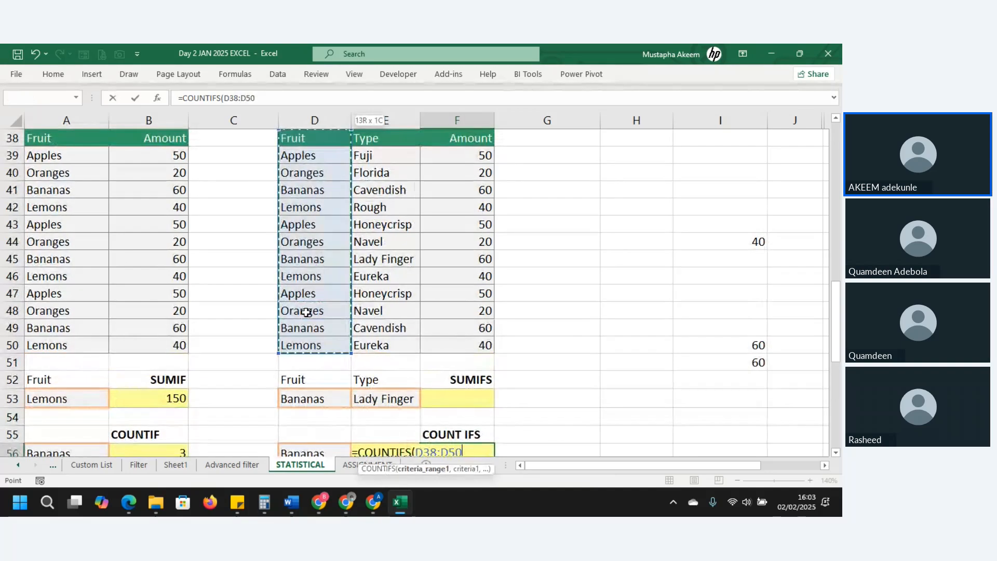
{"action": "type", "text": ","}
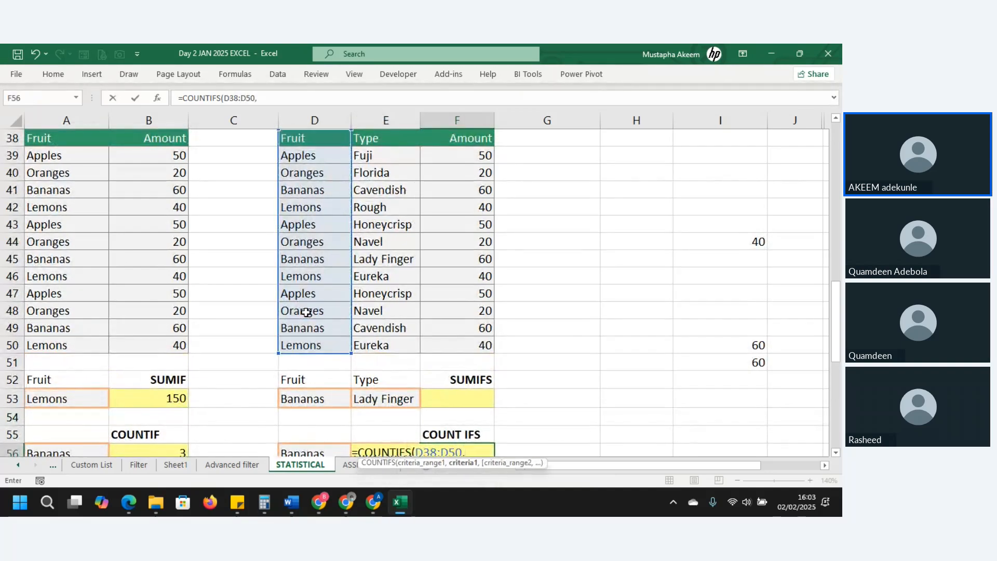
{"action": "left_click", "coordinate": [316, 395]}
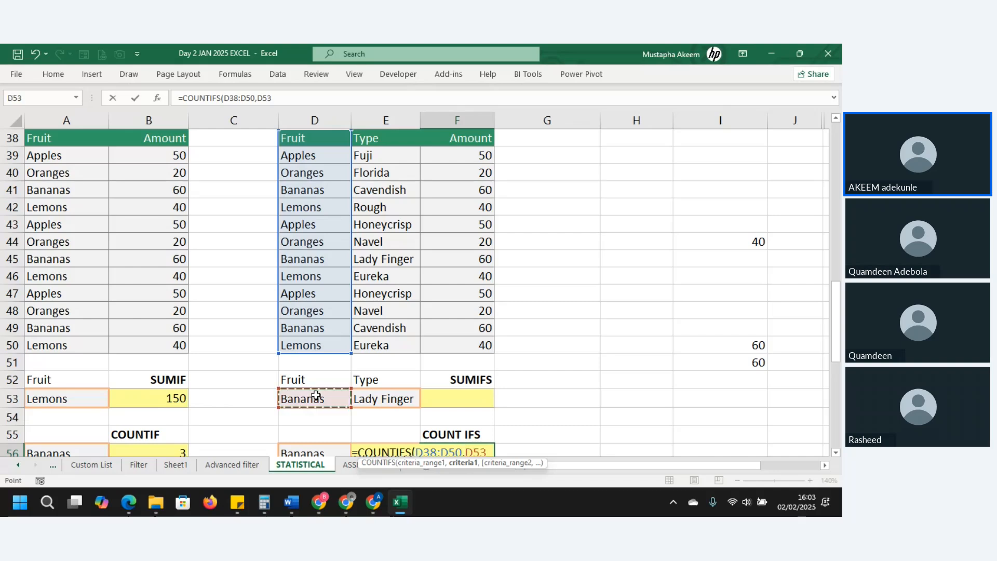
{"action": "type", "text": ","}
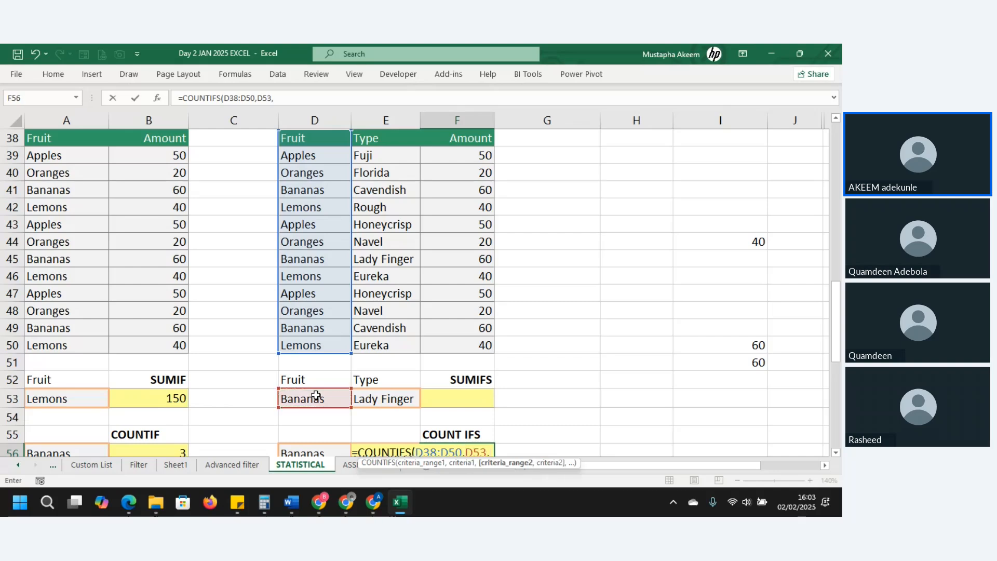
{"action": "left_click", "coordinate": [385, 342]}
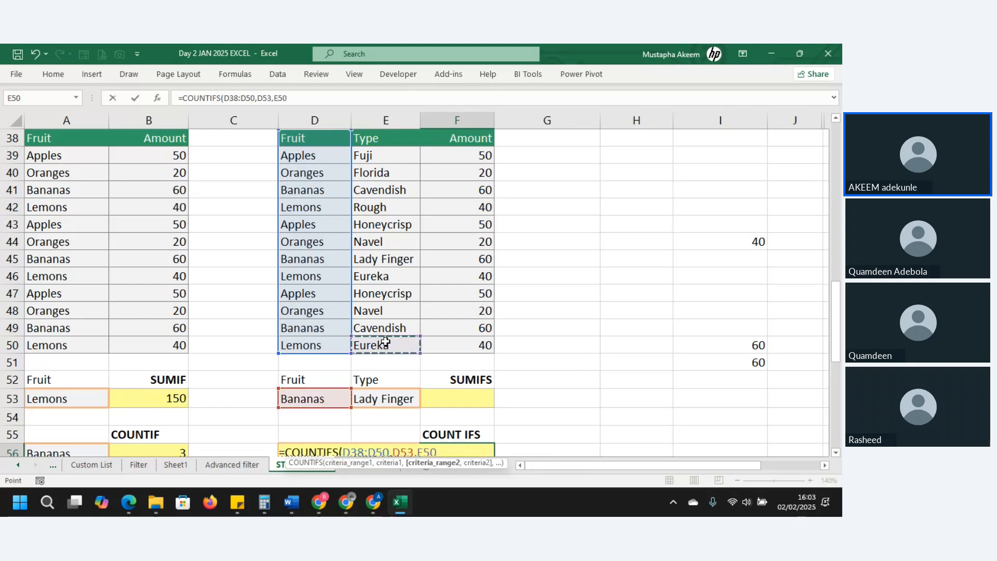
{"action": "key", "text": "ctrl+shift+Up"}
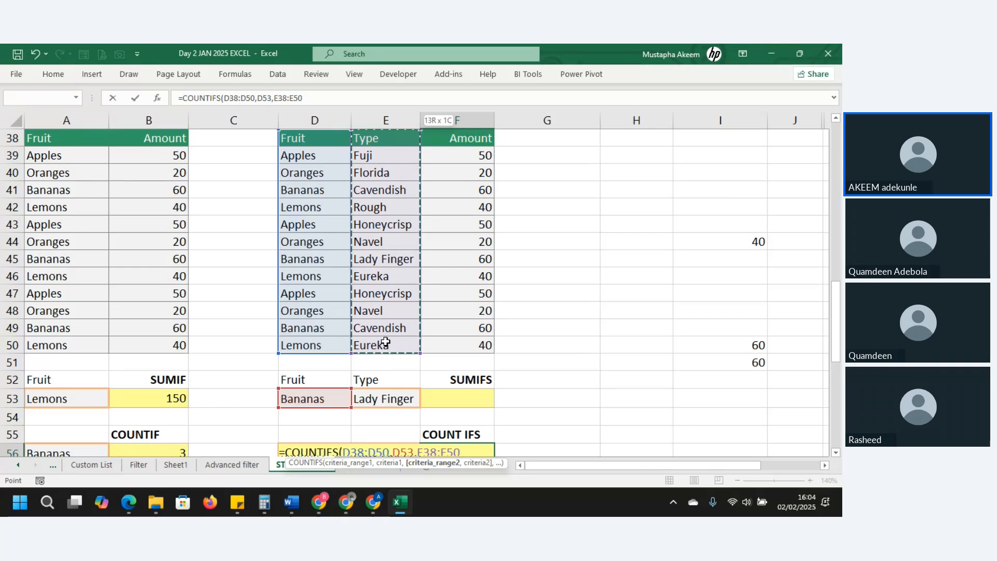
{"action": "type", "text": ","}
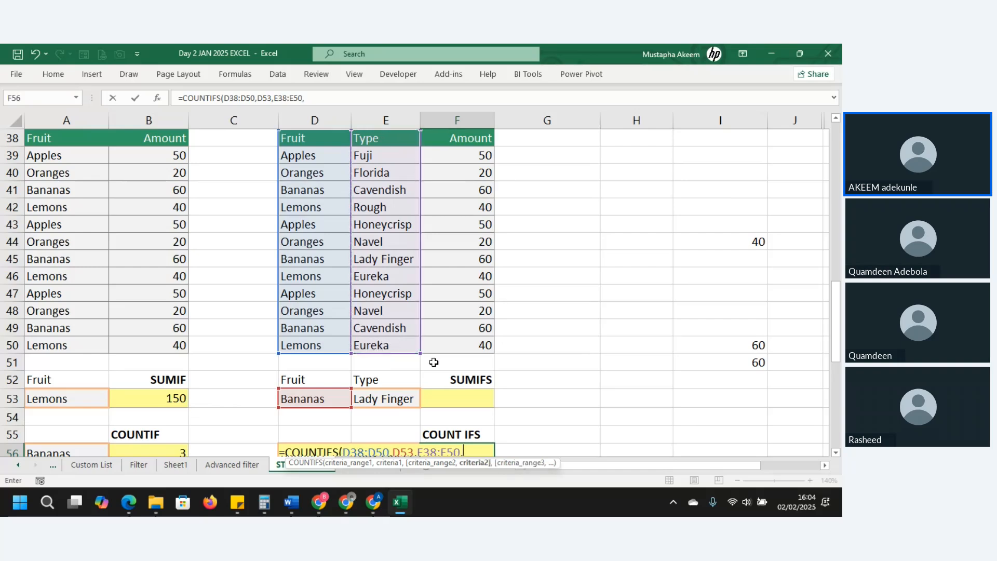
{"action": "left_click", "coordinate": [400, 400]}
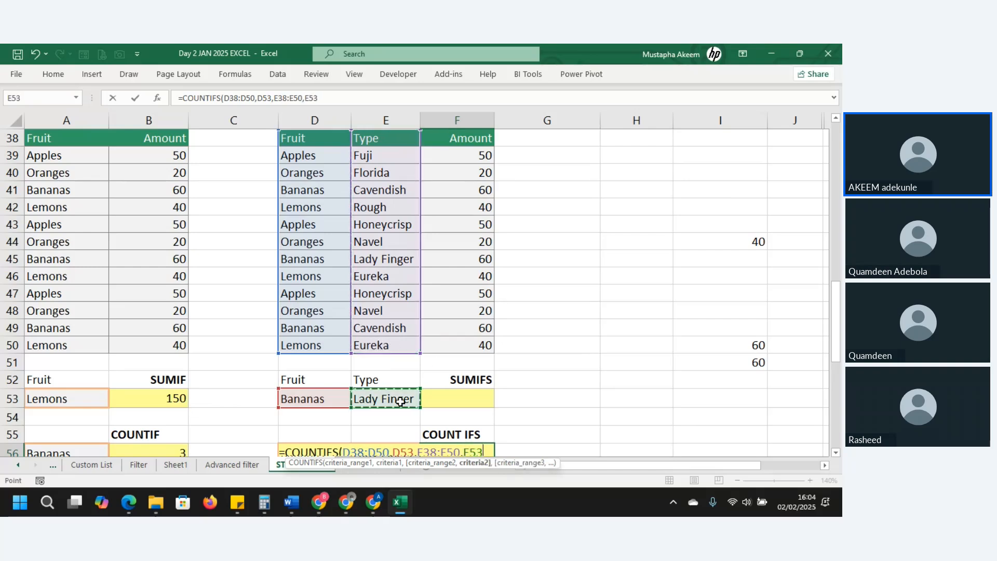
{"action": "type", "text": ")"}
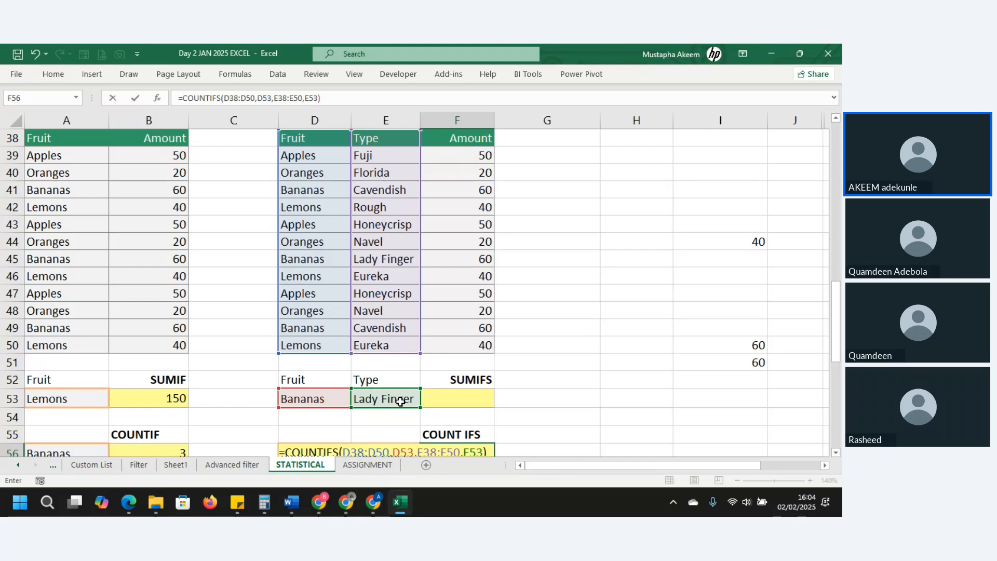
{"action": "key", "text": "Return"}
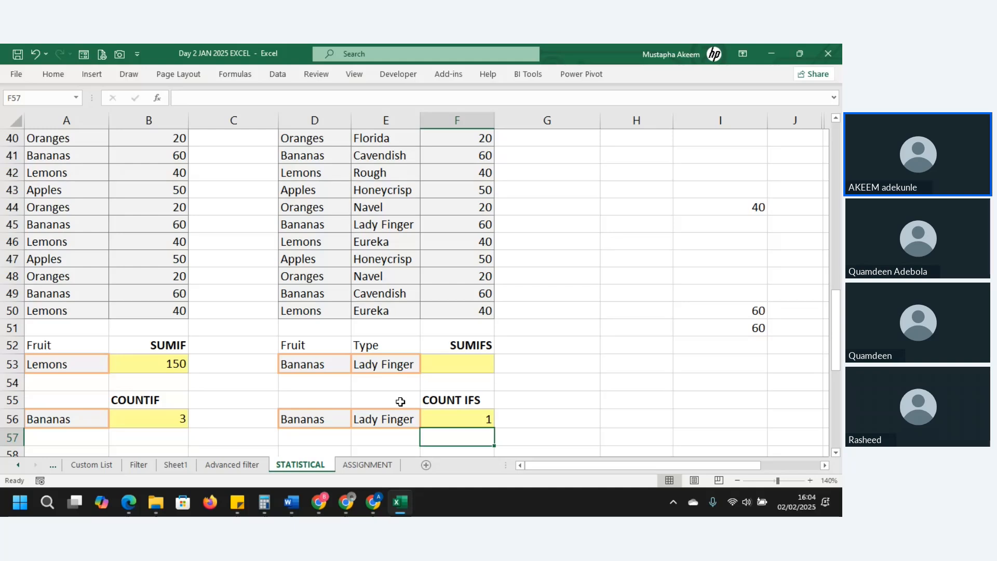
Examine the Item, Date and Cost table in rows 62 to 71 and the counting questions beneath it.
{"action": "key", "text": "Down"}
{"action": "key", "text": "Down"}
{"action": "key", "text": "Down"}
{"action": "key", "text": "Down"}
{"action": "key", "text": "Down"}
{"action": "key", "text": "Down"}
{"action": "key", "text": "Down"}
{"action": "key", "text": "Down"}
{"action": "key", "text": "Down"}
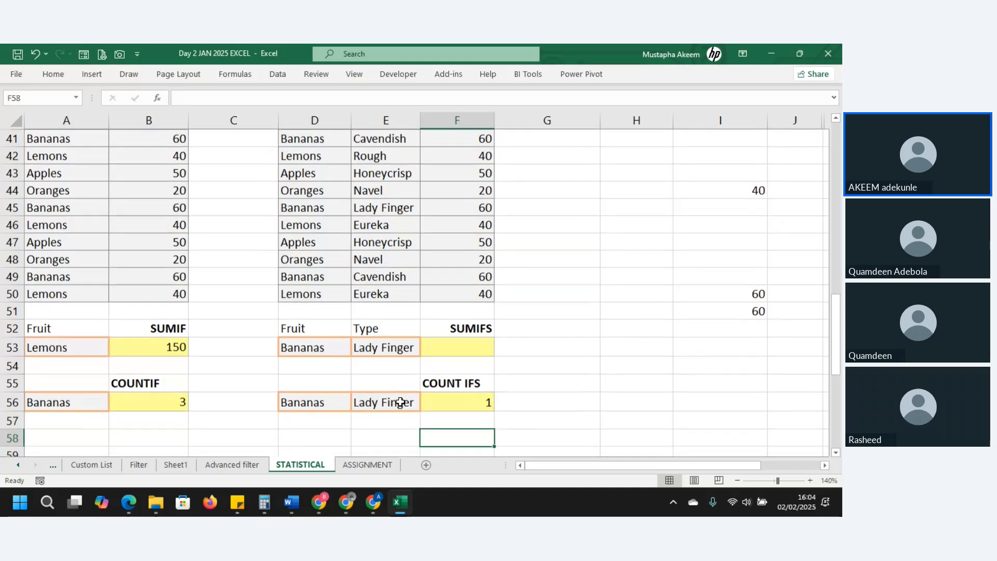
{"action": "key", "text": "Down"}
{"action": "key", "text": "Down"}
{"action": "key", "text": "Down"}
{"action": "key", "text": "Down"}
{"action": "key", "text": "Down"}
{"action": "key", "text": "Down"}
{"action": "key", "text": "Down"}
{"action": "key", "text": "Down"}
{"action": "key", "text": "Down"}
{"action": "key", "text": "Down"}
{"action": "key", "text": "Down"}
{"action": "key", "text": "Down"}
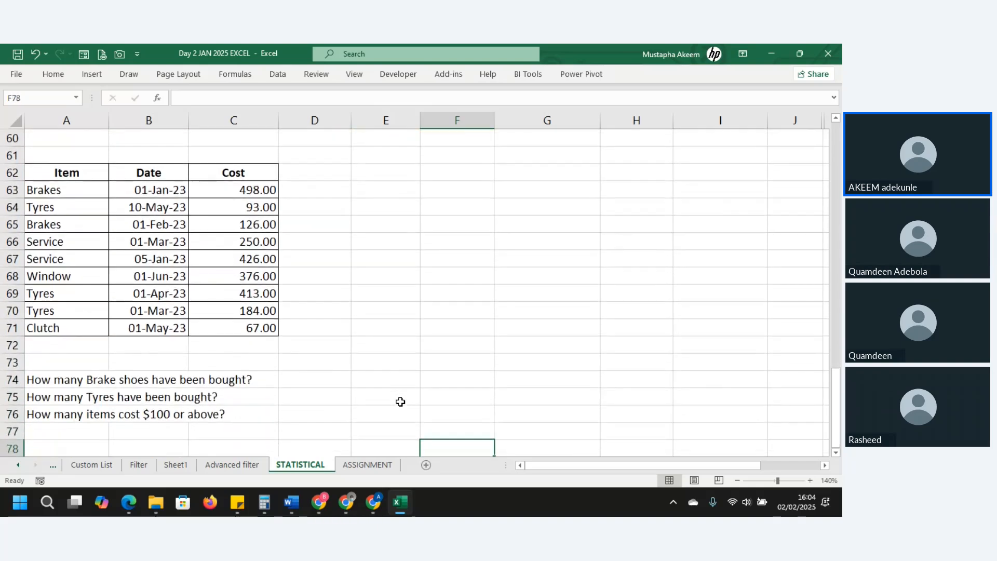
{"action": "left_click", "coordinate": [52, 384]}
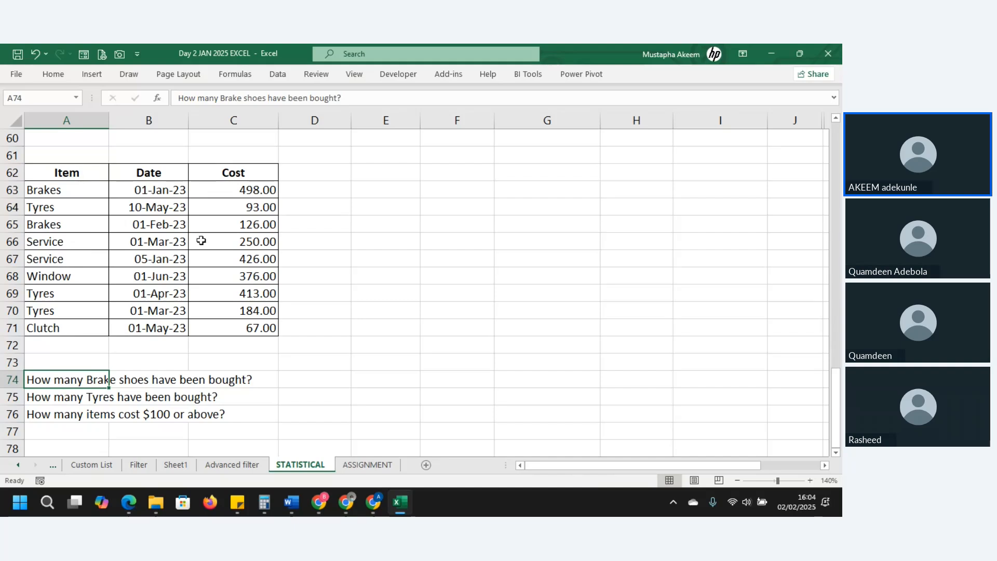
Enter a COUNTIF formula in D73 with item range A63:A71 and the Brakes cell A63 as criterion.
{"action": "left_click", "coordinate": [348, 358]}
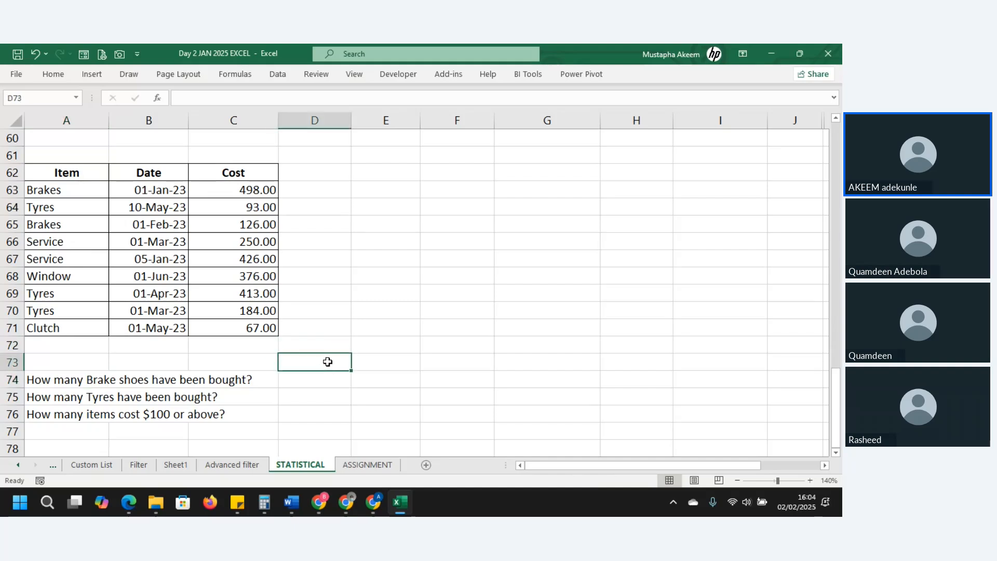
{"action": "type", "text": "=cou"}
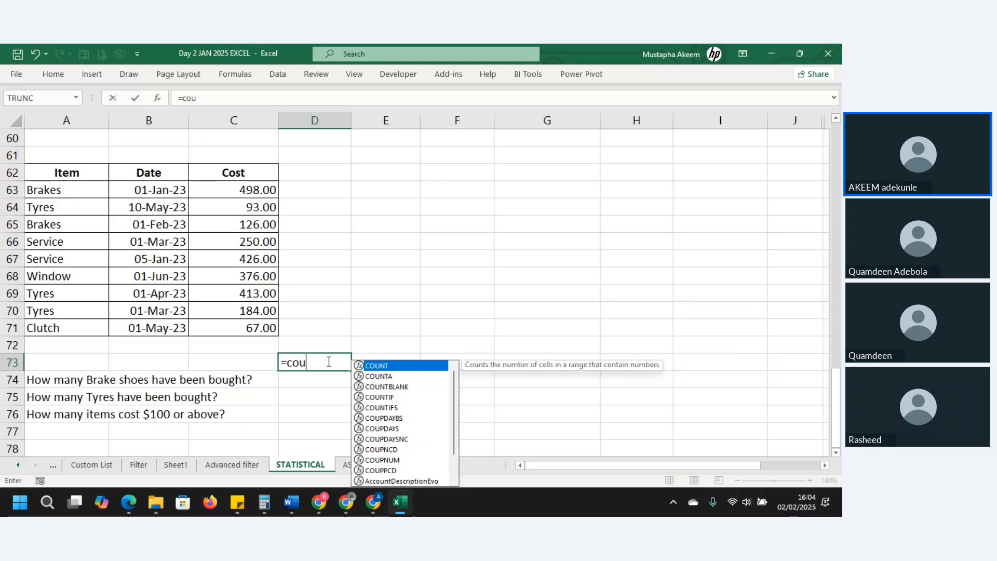
{"action": "type", "text": "ntiu"}
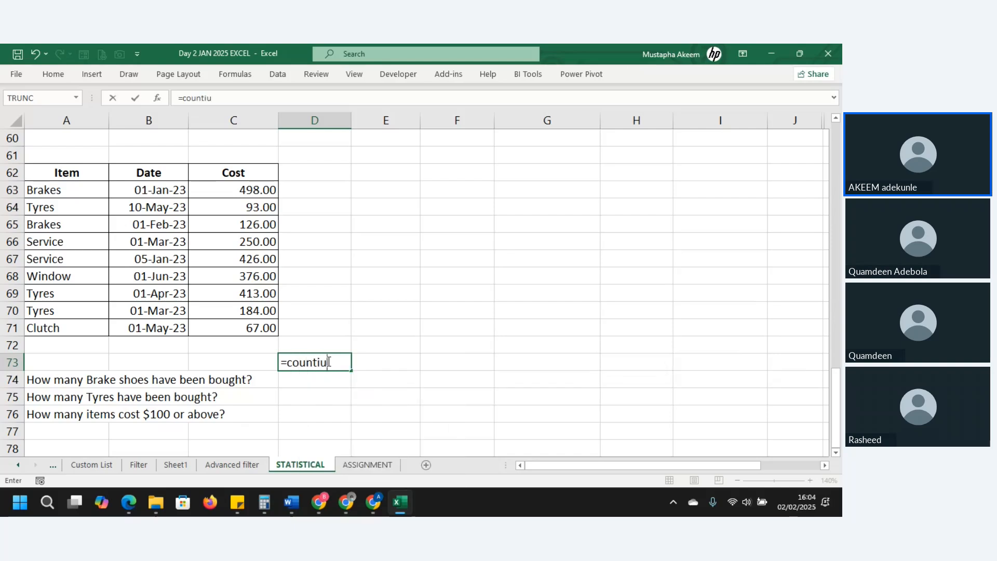
{"action": "key", "text": "BackSpace"}
{"action": "key", "text": "BackSpace"}
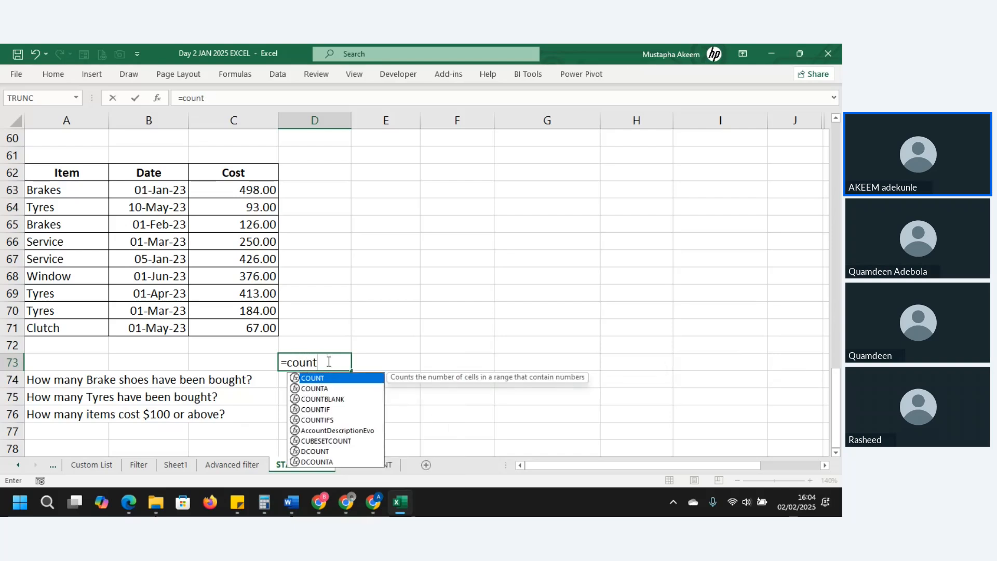
{"action": "type", "text": "i"}
{"action": "key", "text": "Tab"}
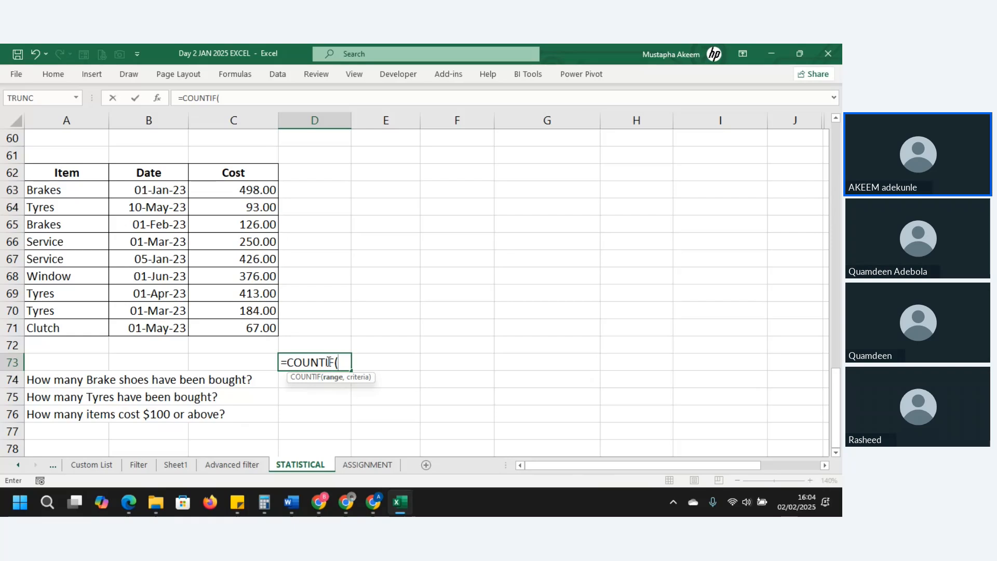
{"action": "left_click_drag", "start_coordinate": [78, 189], "coordinate": [90, 327]}
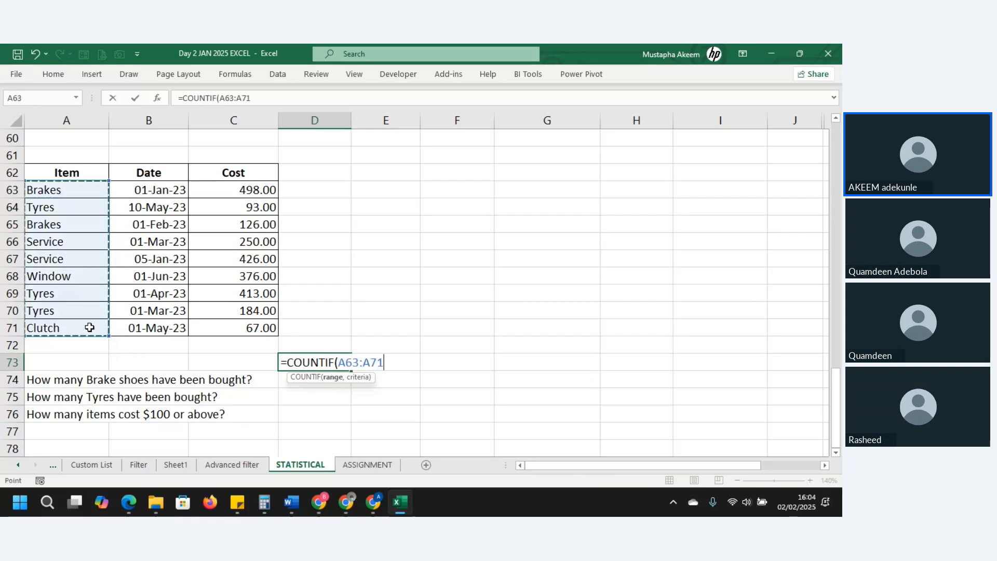
{"action": "type", "text": ","}
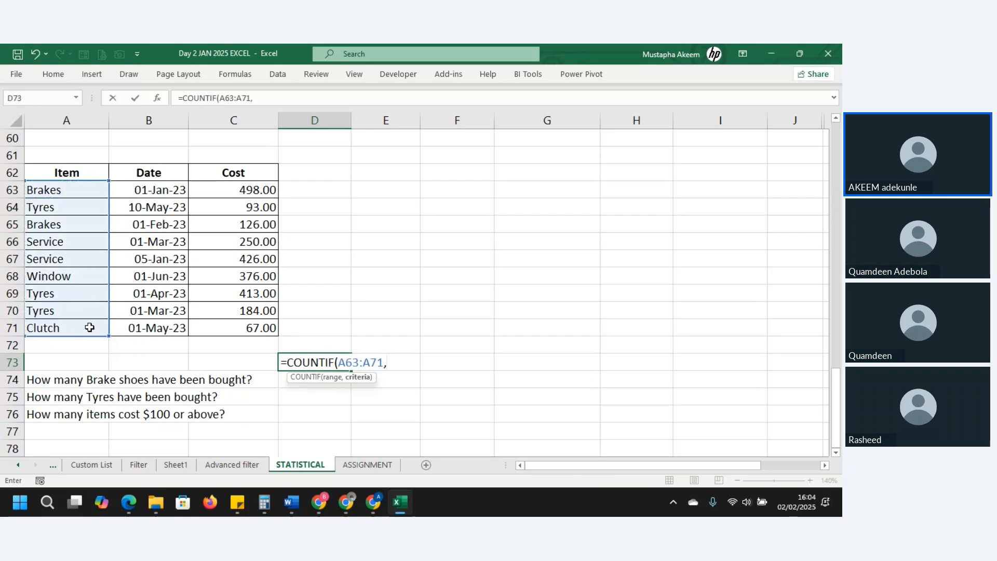
{"action": "left_click", "coordinate": [40, 193]}
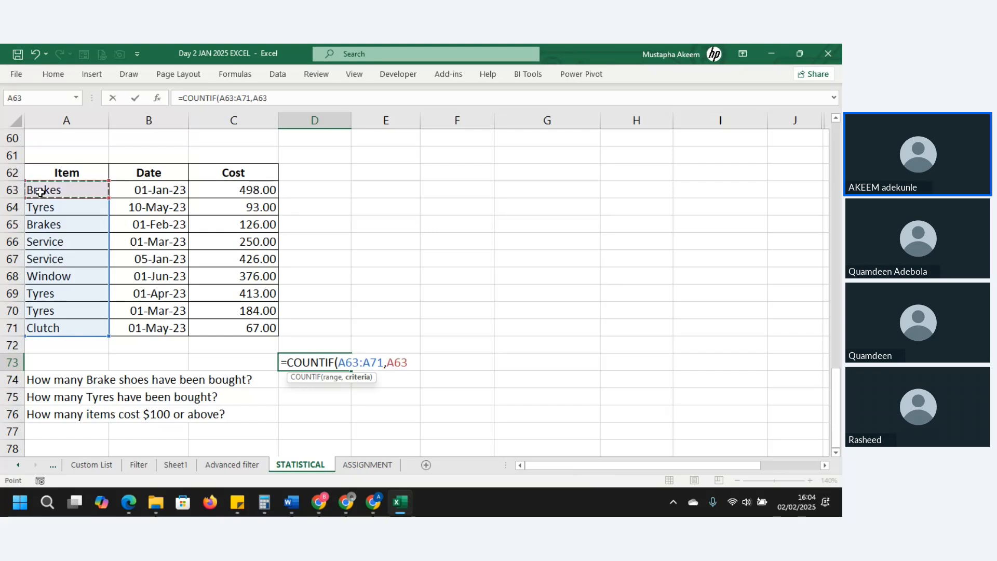
{"action": "type", "text": ")"}
{"action": "key", "text": "Return"}
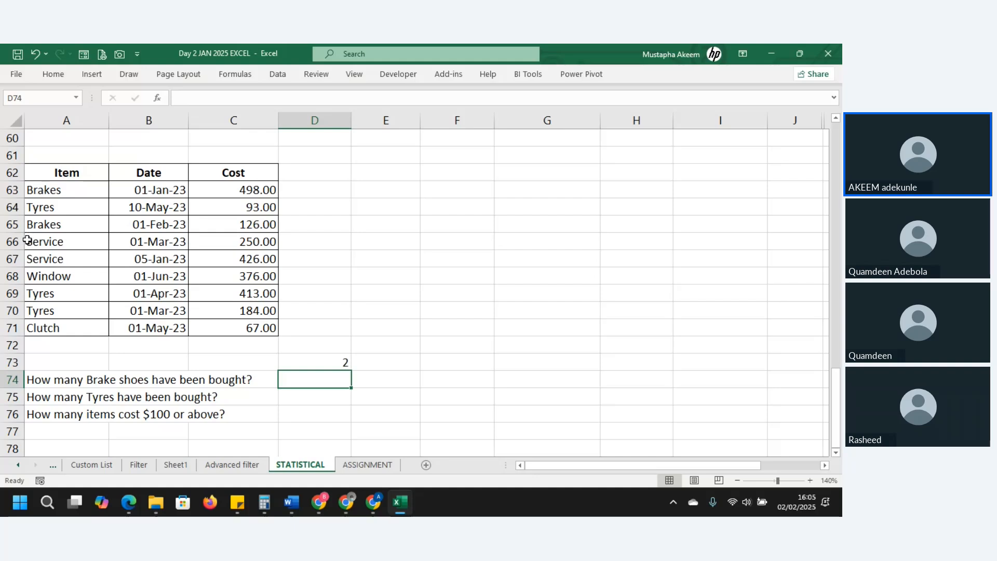
Start a COUNTIF formula in D74 using the cost range C63:C71.
{"action": "type", "text": "="}
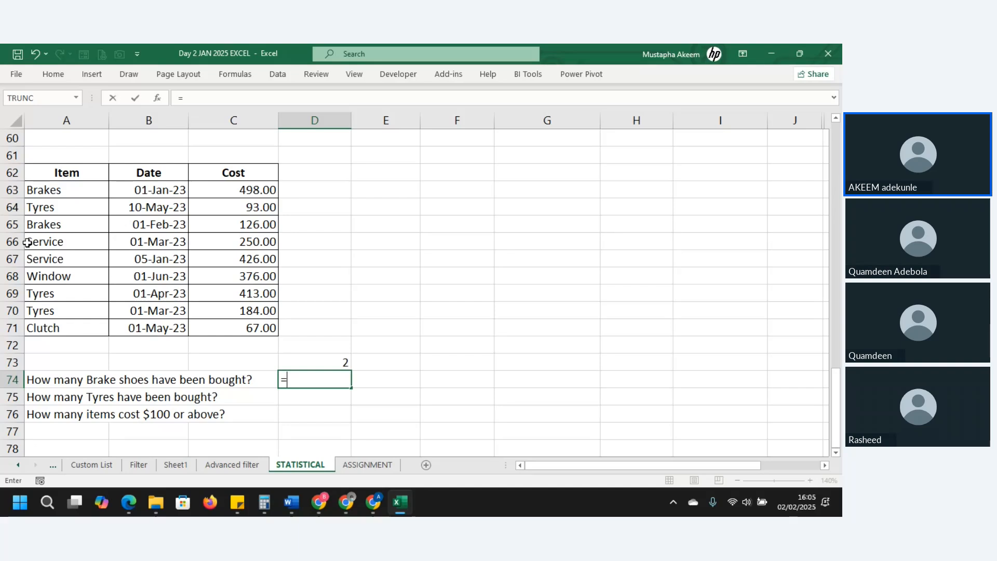
{"action": "type", "text": "count"}
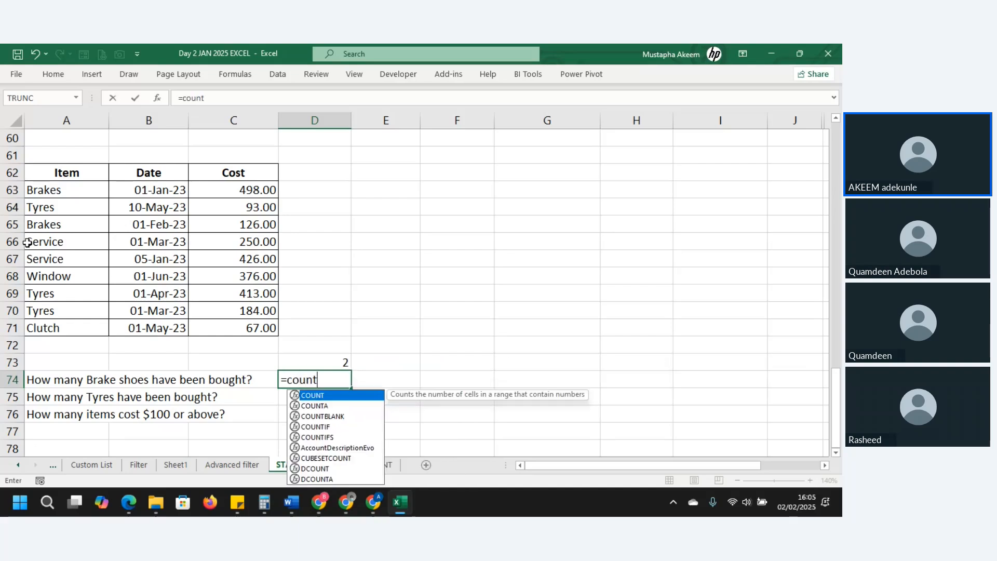
{"action": "type", "text": "if"}
{"action": "key", "text": "Tab"}
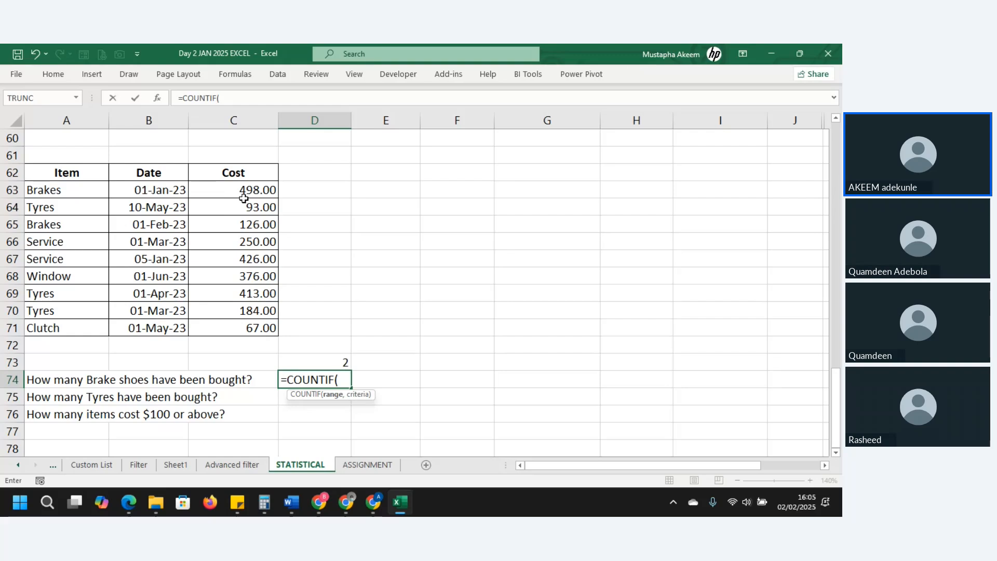
{"action": "left_click_drag", "start_coordinate": [244, 191], "coordinate": [251, 322]}
{"action": "type", "text": ","}
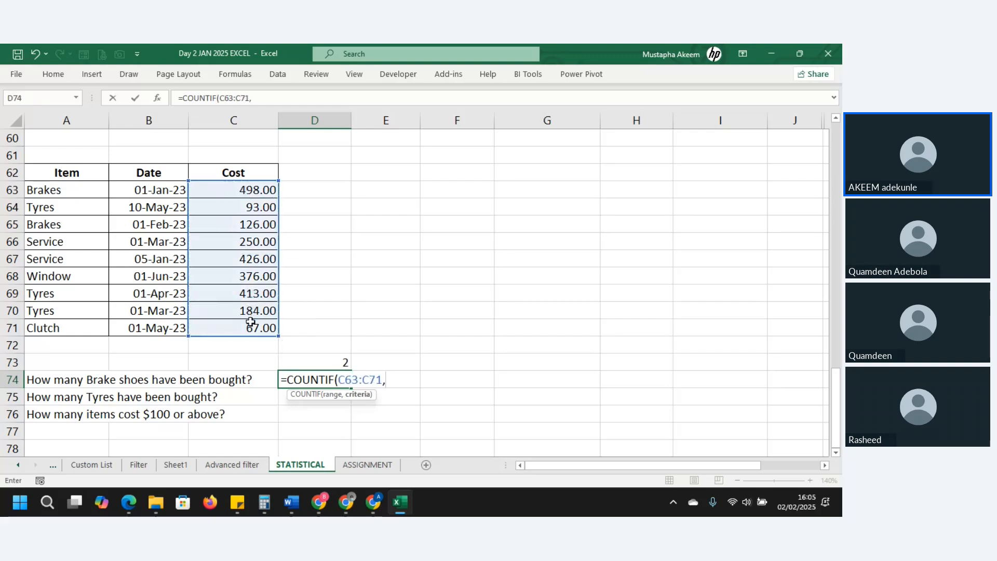
Complete the COUNTIF formula in D74 with the criterion ">=100" to count items costing $100 or above.
{"action": "type", "text": ">"}
{"action": "key", "text": "BackSpace"}
{"action": "type", "text": "\">100"}
{"action": "key", "text": "BackSpace"}
{"action": "key", "text": "BackSpace"}
{"action": "key", "text": "BackSpace"}
{"action": "type", "text": "=100"}
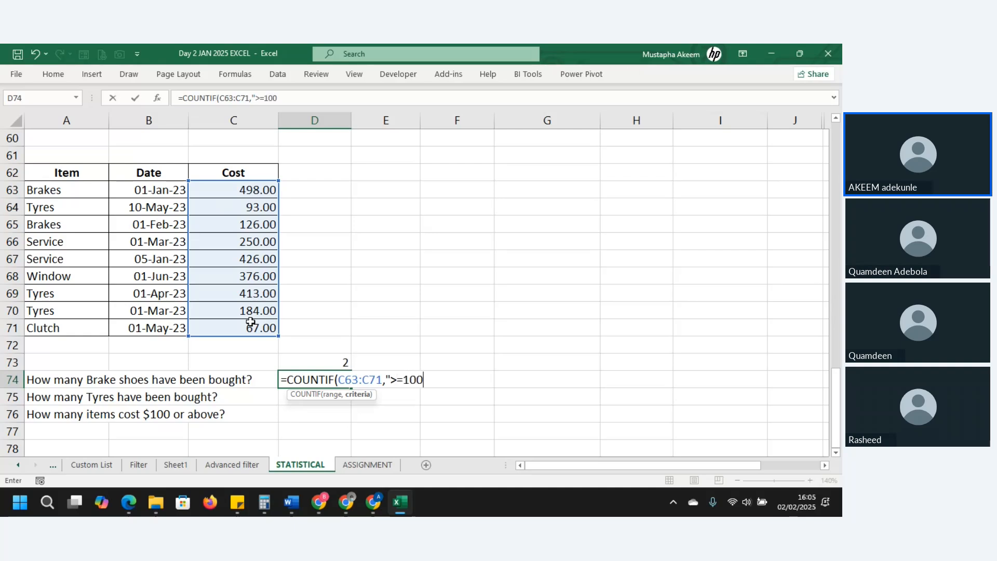
{"action": "type", "text": "\")"}
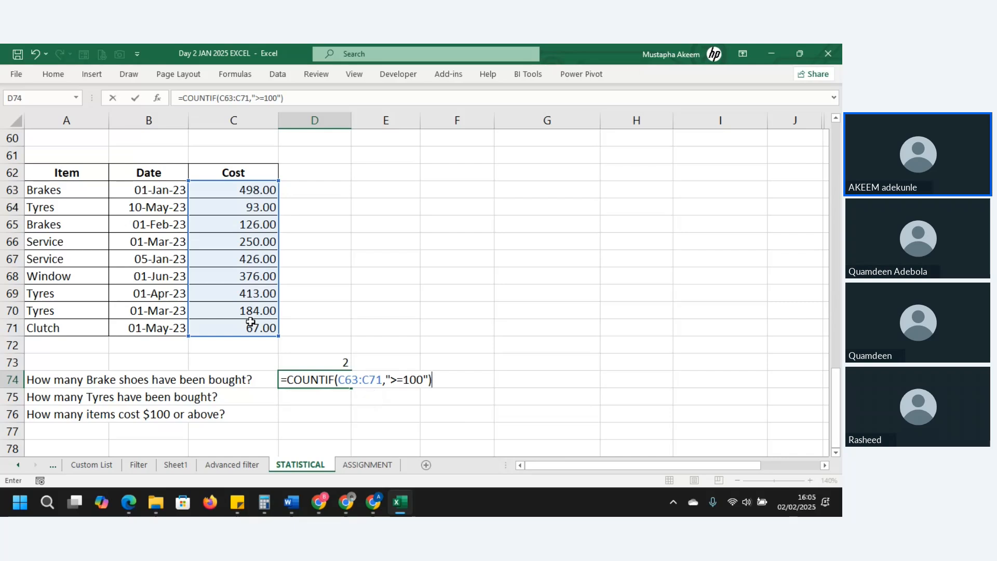
{"action": "key", "text": "Return"}
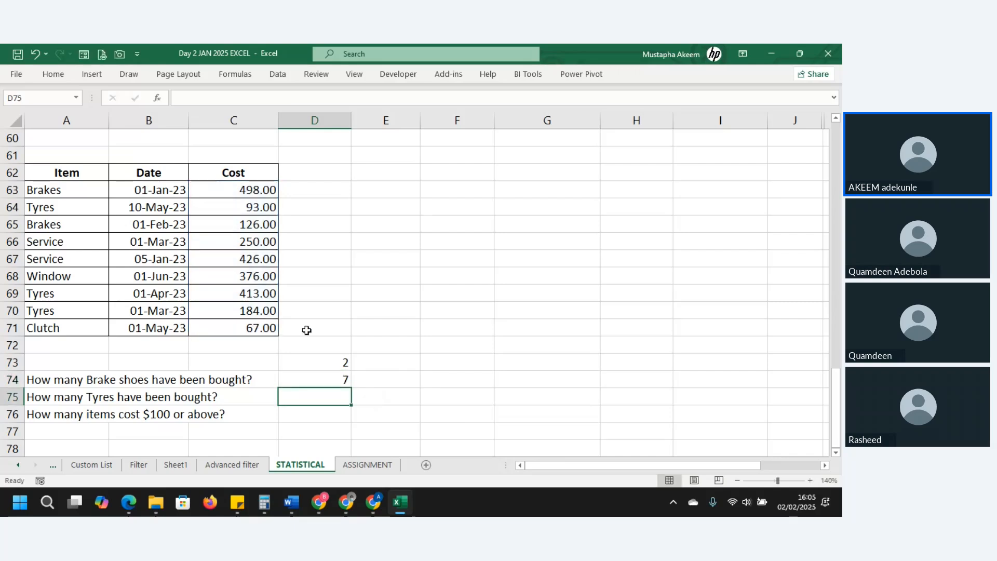
Check the individual costs from C63 down to C70 against the 100-or-above criterion.
{"action": "left_click", "coordinate": [257, 195]}
{"action": "left_click", "coordinate": [247, 224]}
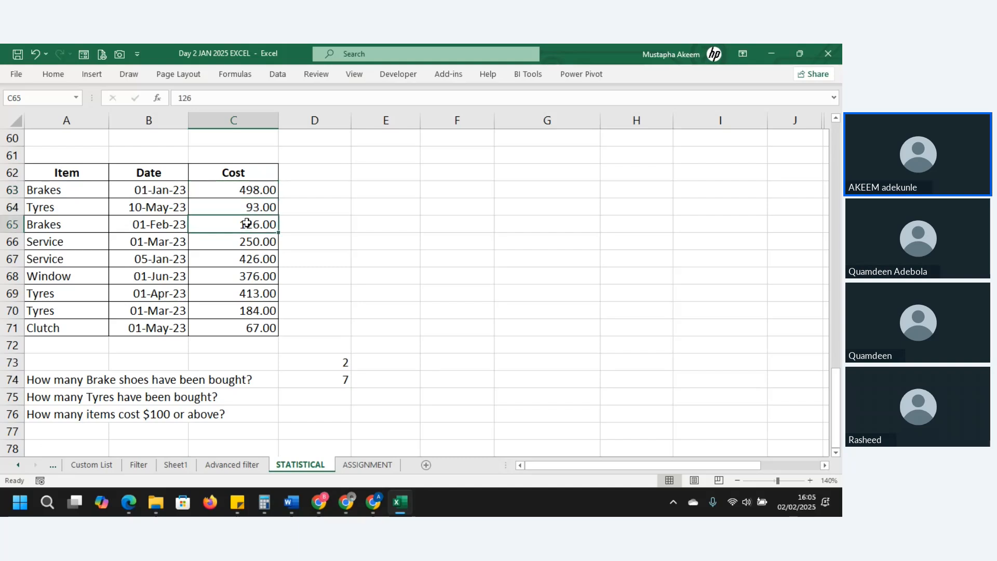
{"action": "key", "text": "Down"}
{"action": "key", "text": "Down"}
{"action": "key", "text": "Down"}
{"action": "key", "text": "Down"}
{"action": "key", "text": "Down"}
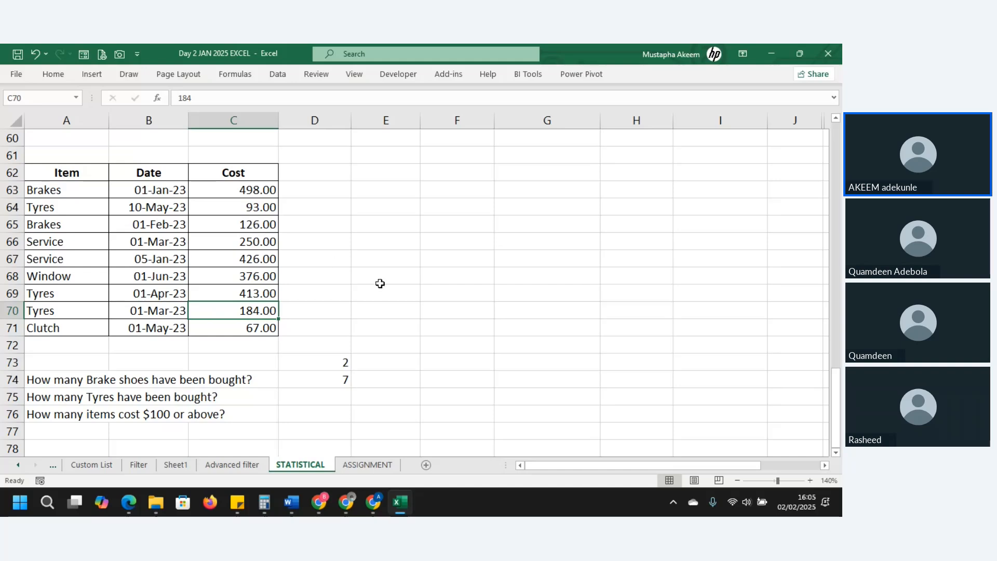
Open the ASSIGNMENT sheet and examine its sales table and the questions beside it.
{"action": "left_click", "coordinate": [376, 465]}
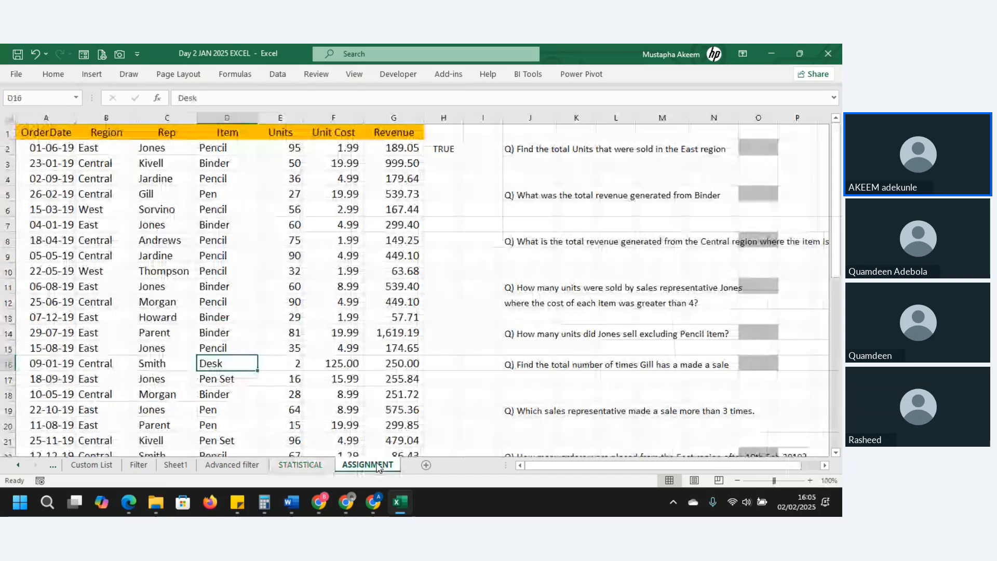
{"action": "left_click", "coordinate": [552, 136]}
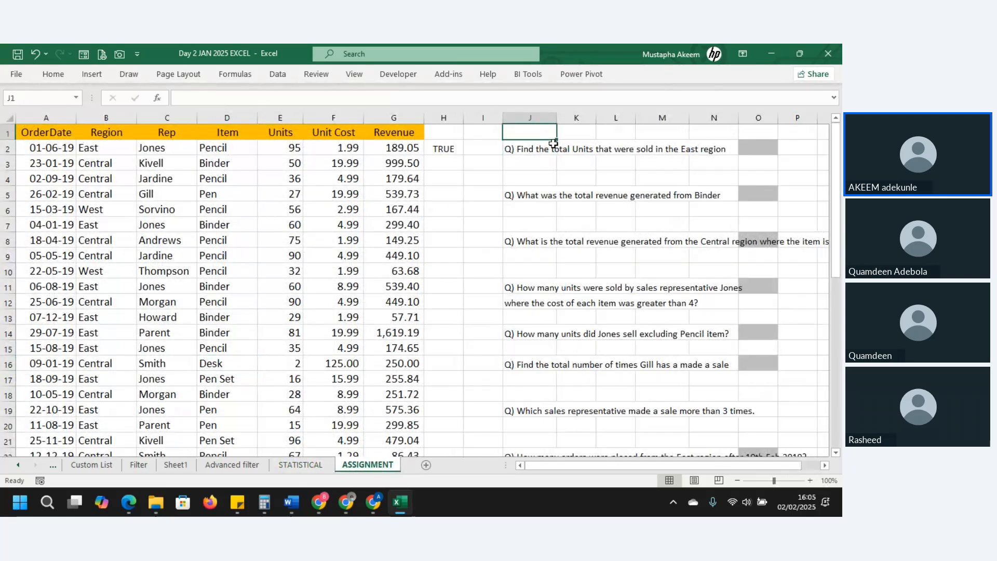
{"action": "left_click", "coordinate": [245, 162]}
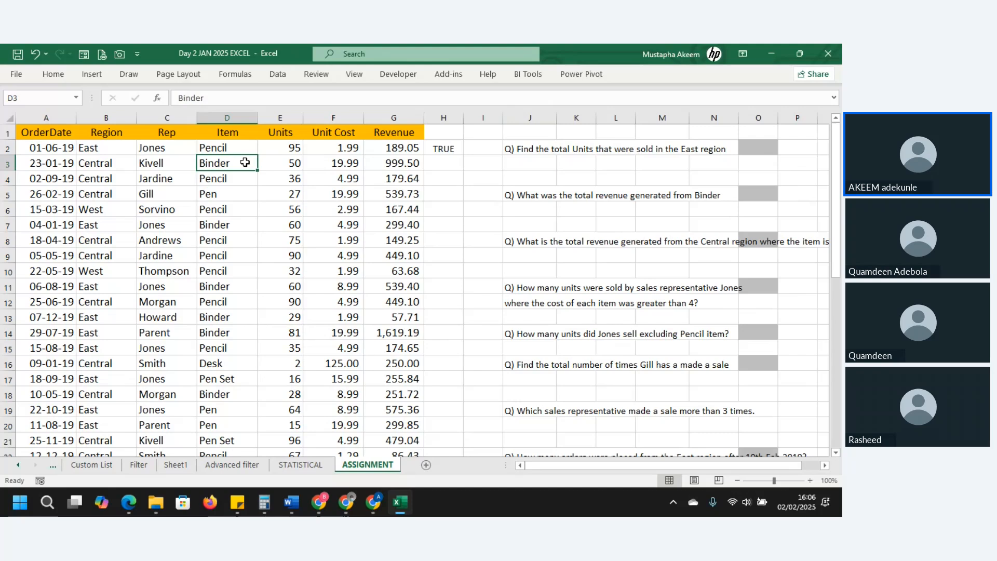
Examine the question on total units sold in the East region with its answer cell O2 and the Units and Region columns.
{"action": "key", "text": "Left"}
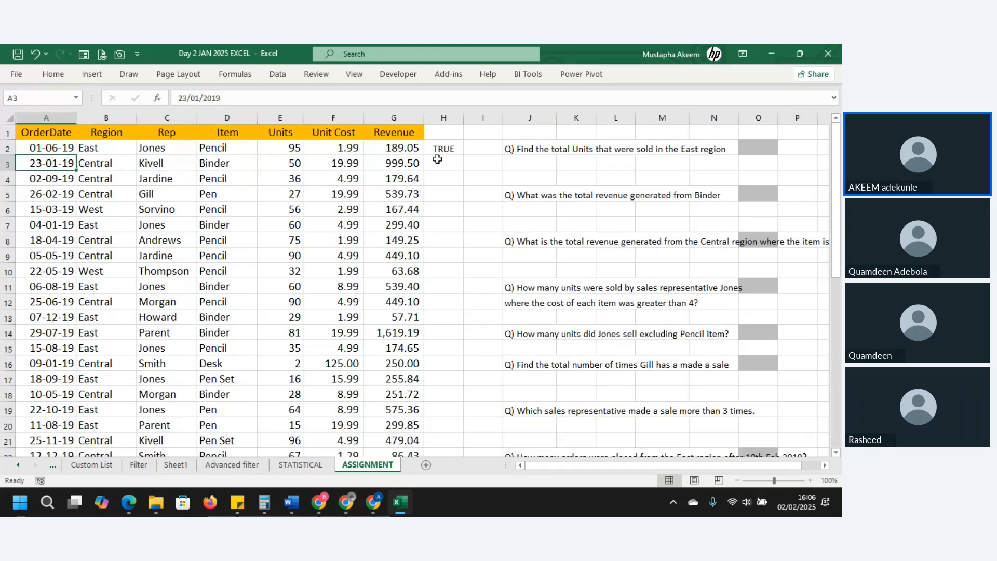
{"action": "left_click", "coordinate": [535, 151]}
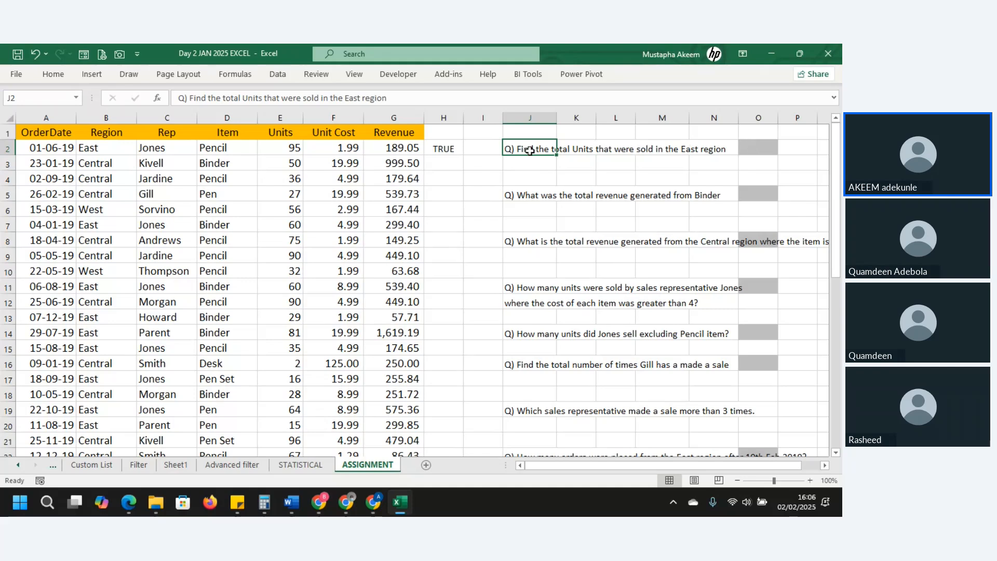
{"action": "left_click", "coordinate": [762, 150]}
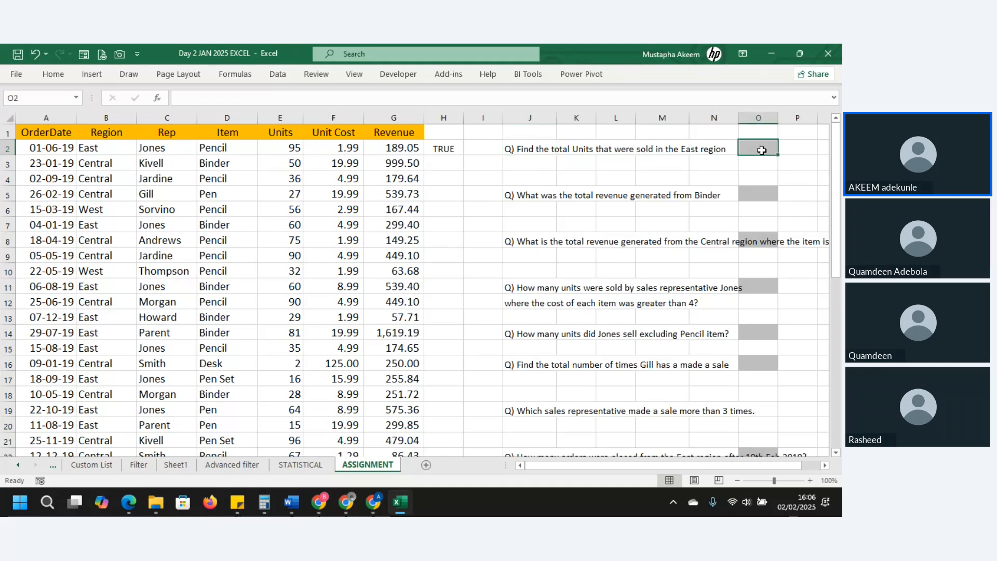
{"action": "left_click", "coordinate": [283, 116]}
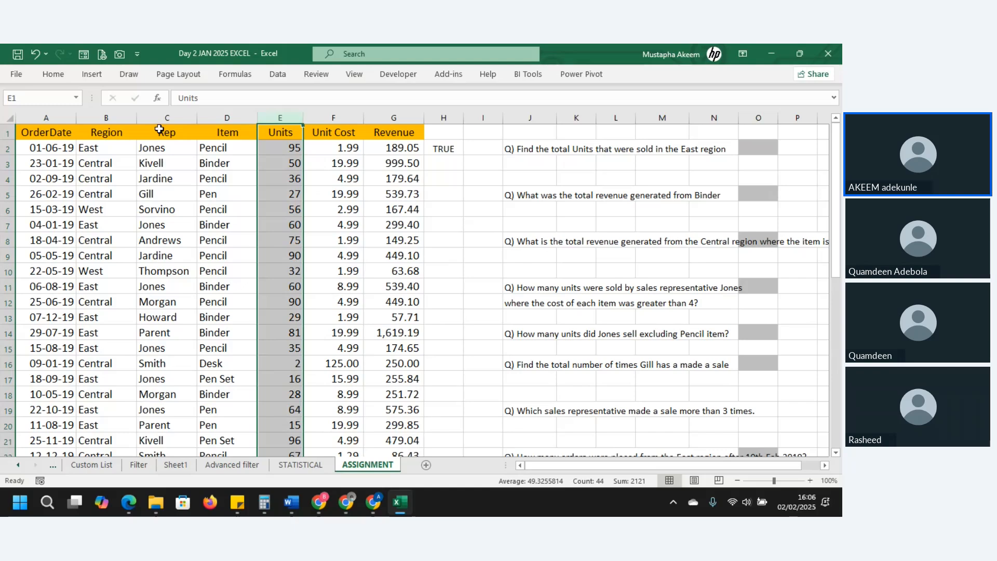
{"action": "left_click", "coordinate": [107, 115]}
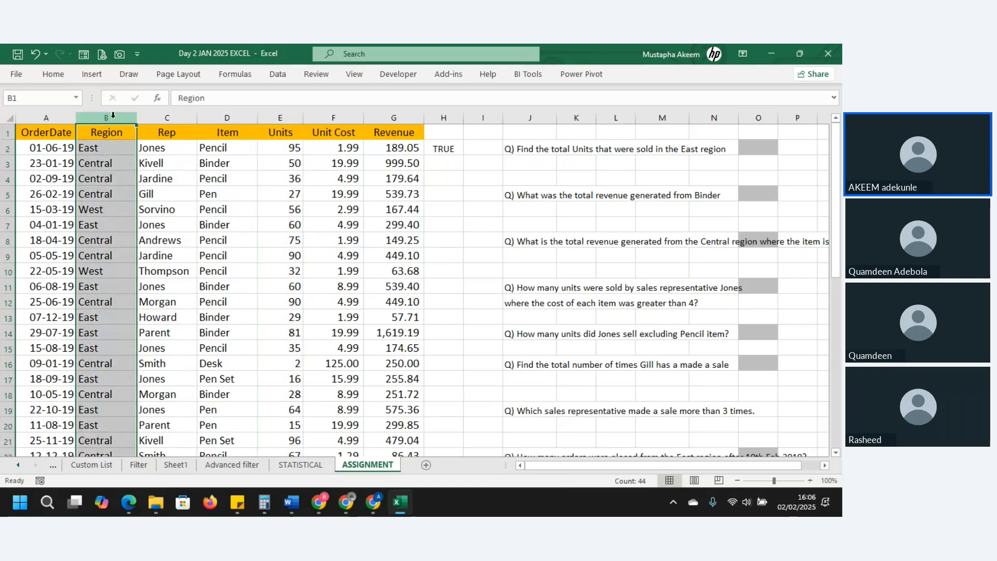
{"action": "left_click", "coordinate": [281, 116]}
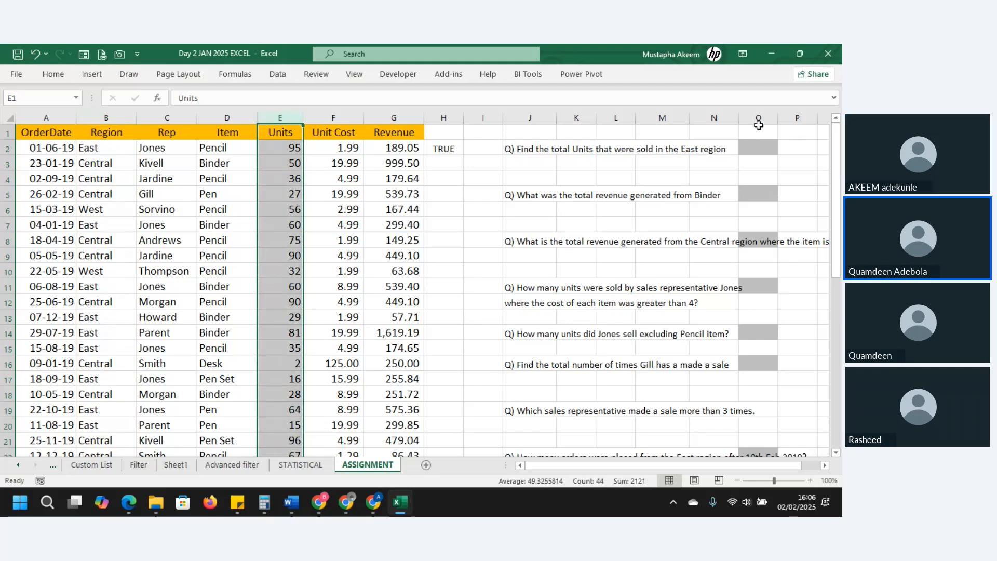
{"action": "left_click", "coordinate": [759, 115]}
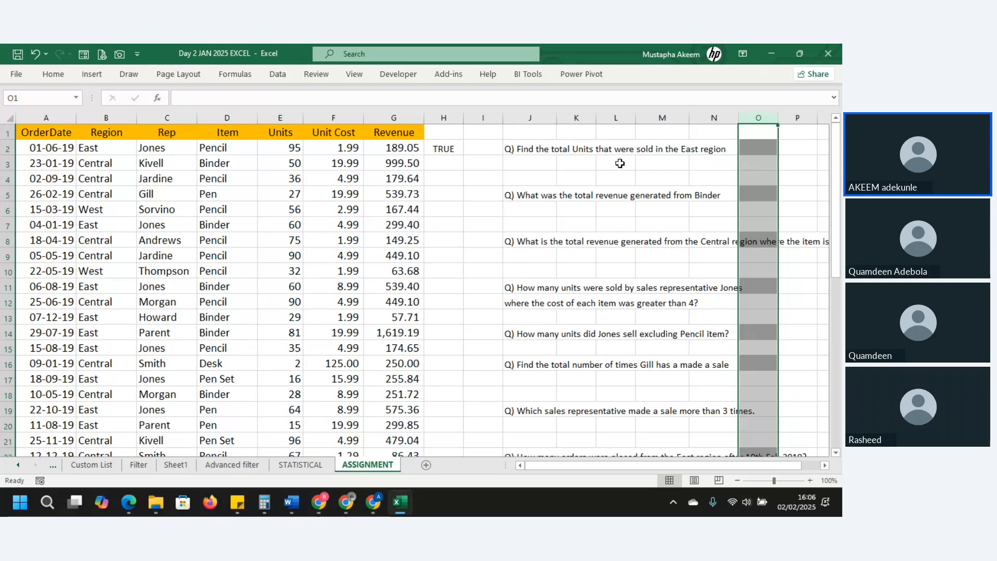
Examine the question on total Binder revenue with its answer cell O5 and the Revenue and Item columns.
{"action": "left_click_drag", "start_coordinate": [535, 197], "coordinate": [536, 196]}
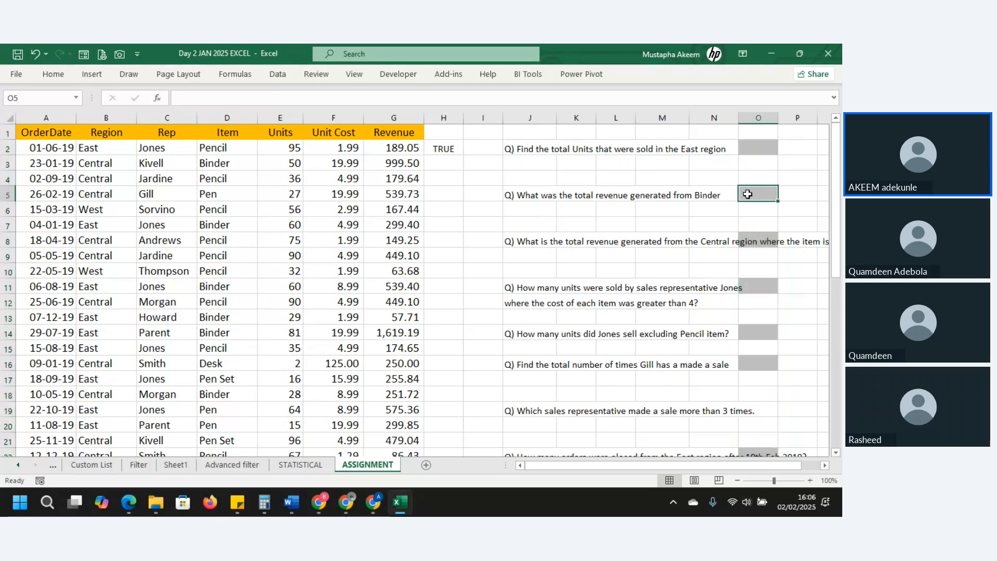
{"action": "left_click", "coordinate": [401, 114]}
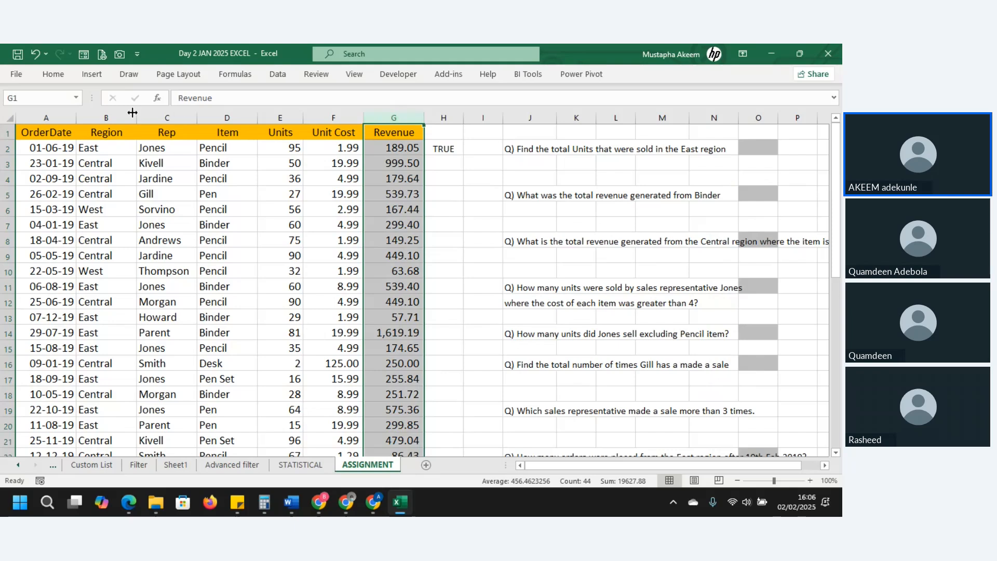
{"action": "left_click", "coordinate": [231, 113]}
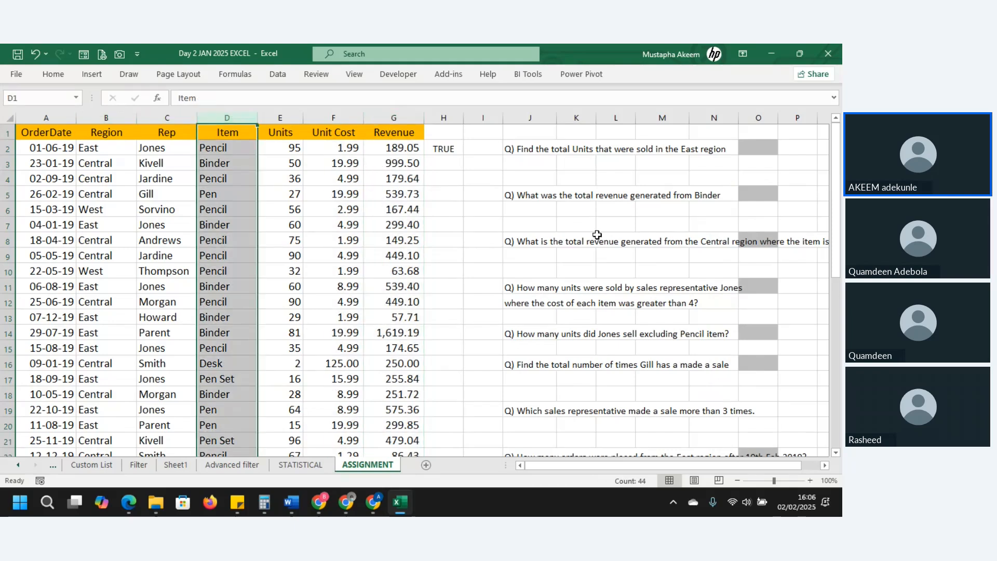
Read the full J8 question on Central region Pencil revenue and relate it to the Revenue, Region and Item columns.
{"action": "left_click", "coordinate": [545, 240]}
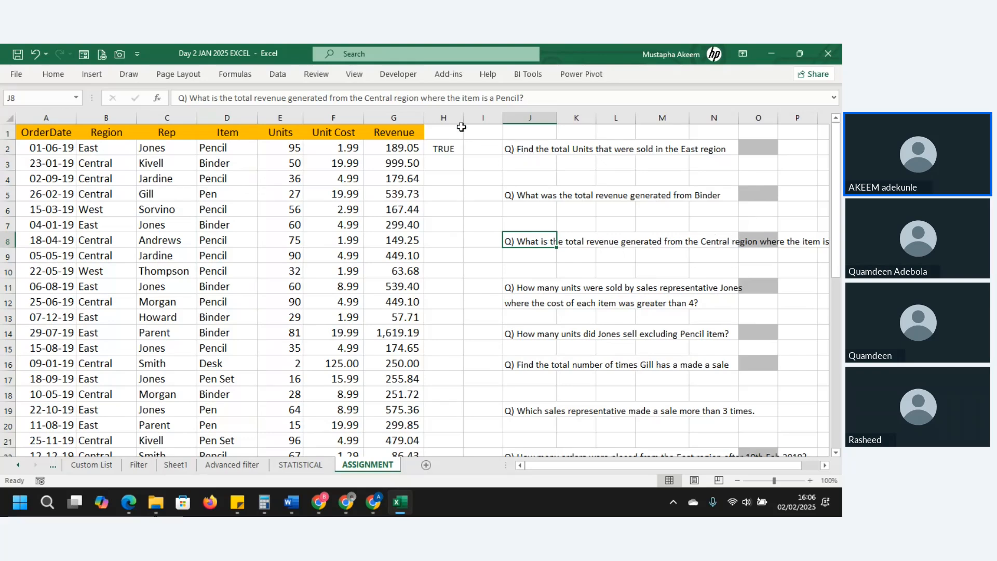
{"action": "left_click", "coordinate": [549, 94]}
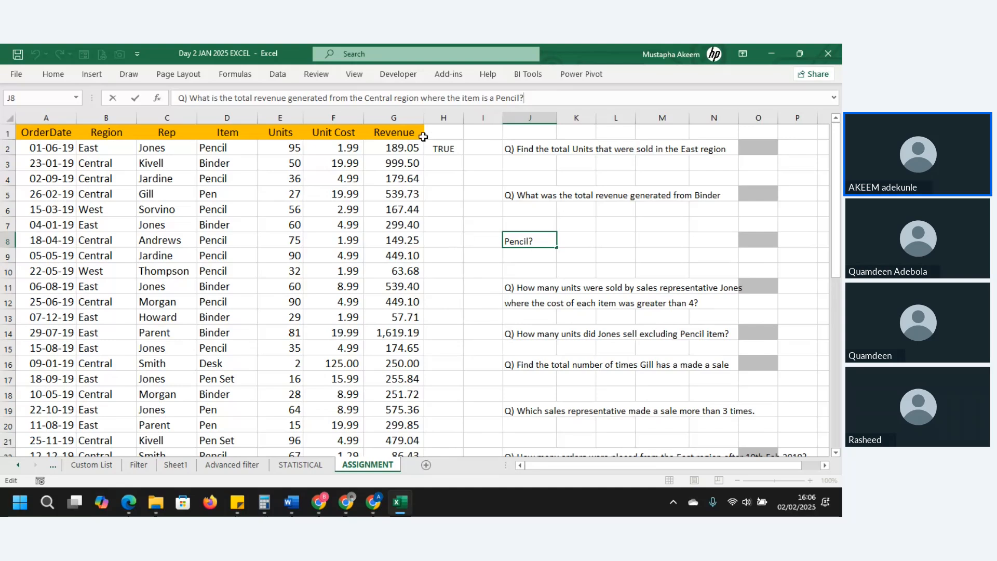
{"action": "left_click", "coordinate": [393, 115]}
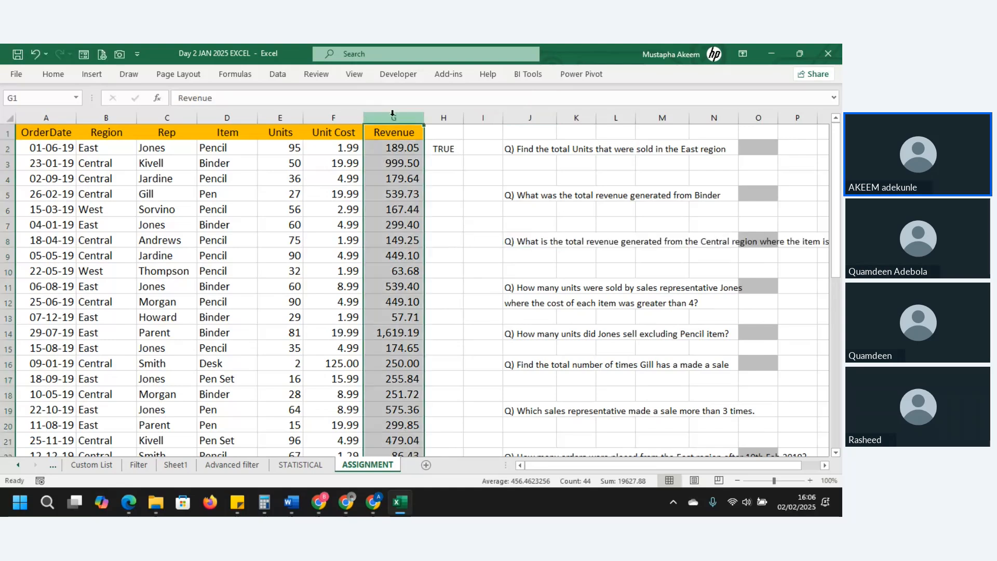
{"action": "left_click", "coordinate": [104, 116]}
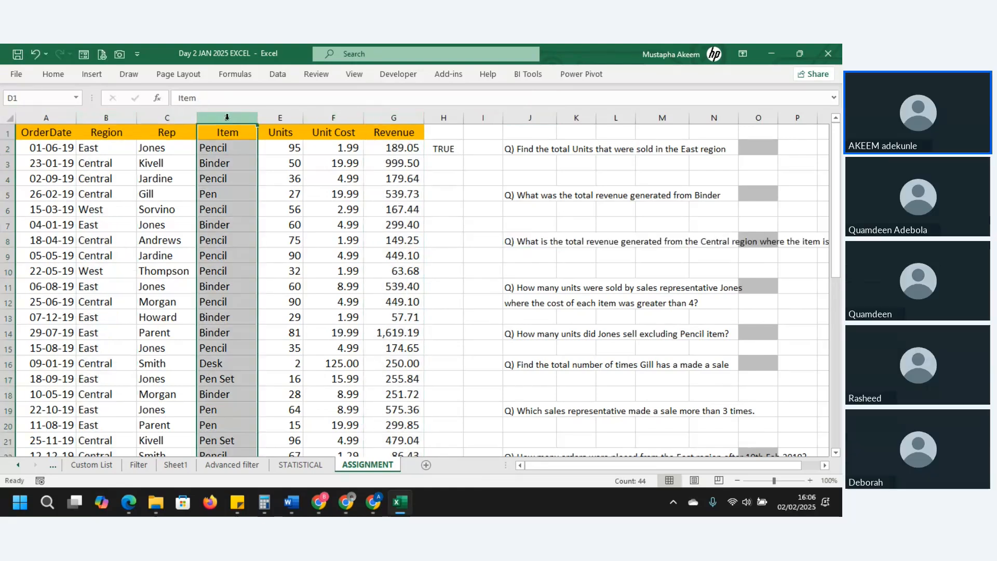
{"action": "left_click", "coordinate": [227, 117]}
{"action": "left_click", "coordinate": [112, 116]}
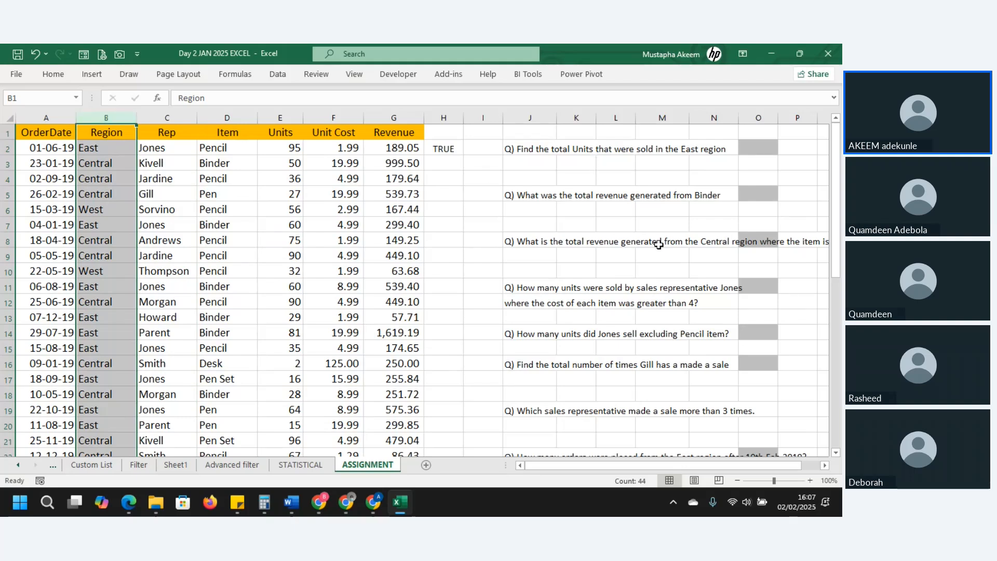
{"action": "left_click", "coordinate": [521, 242]}
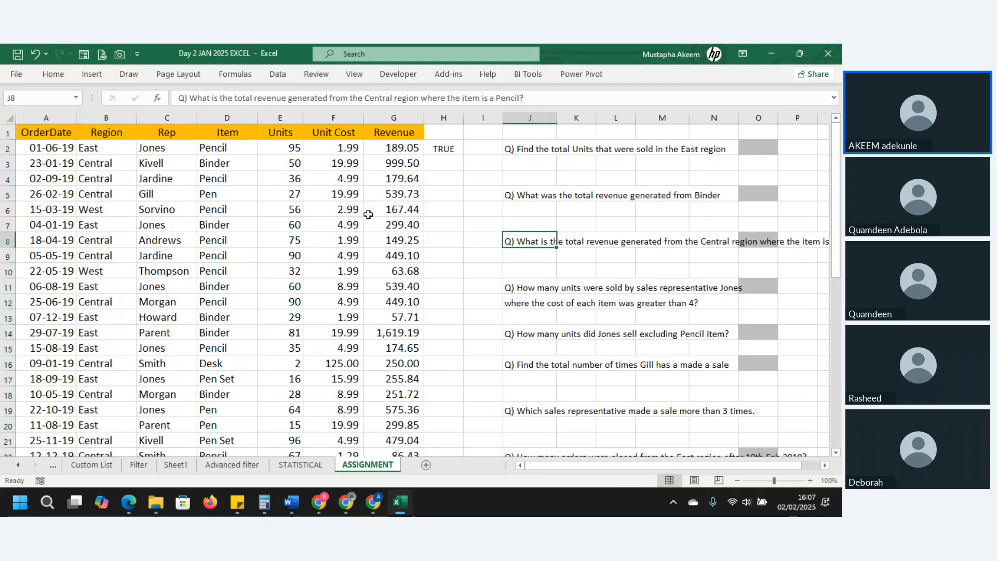
{"action": "left_click", "coordinate": [224, 116]}
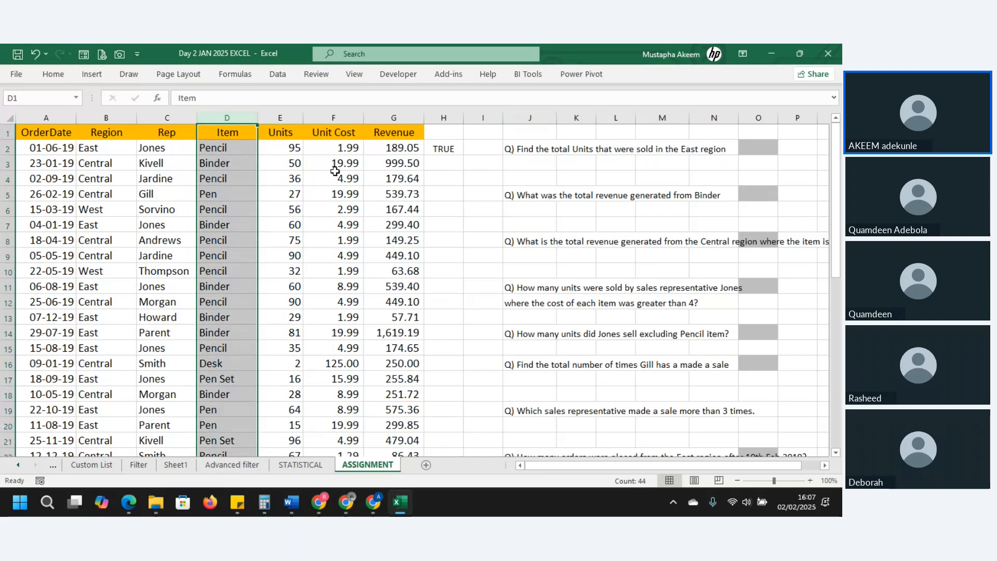
{"action": "left_click", "coordinate": [527, 240]}
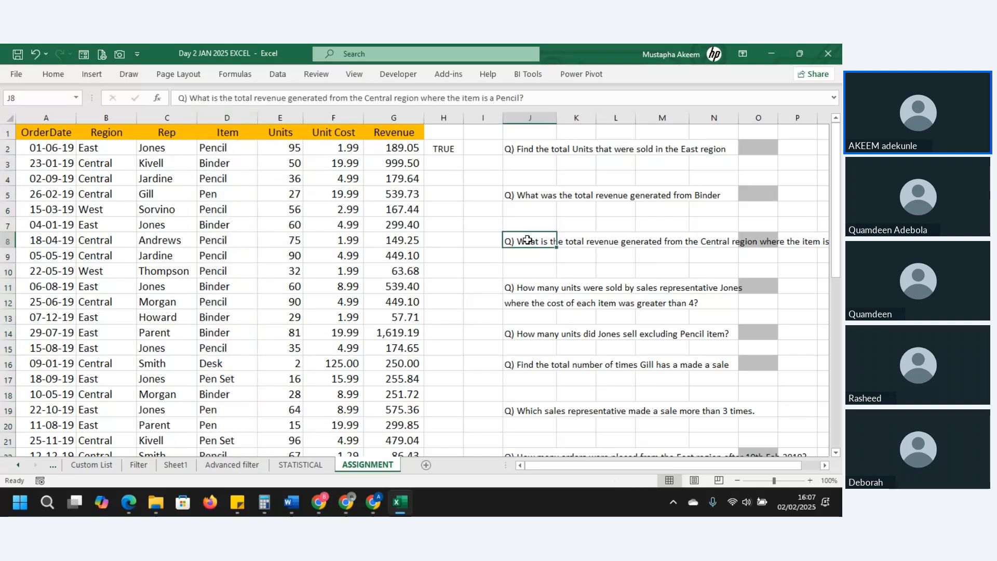
{"action": "left_click", "coordinate": [567, 97]}
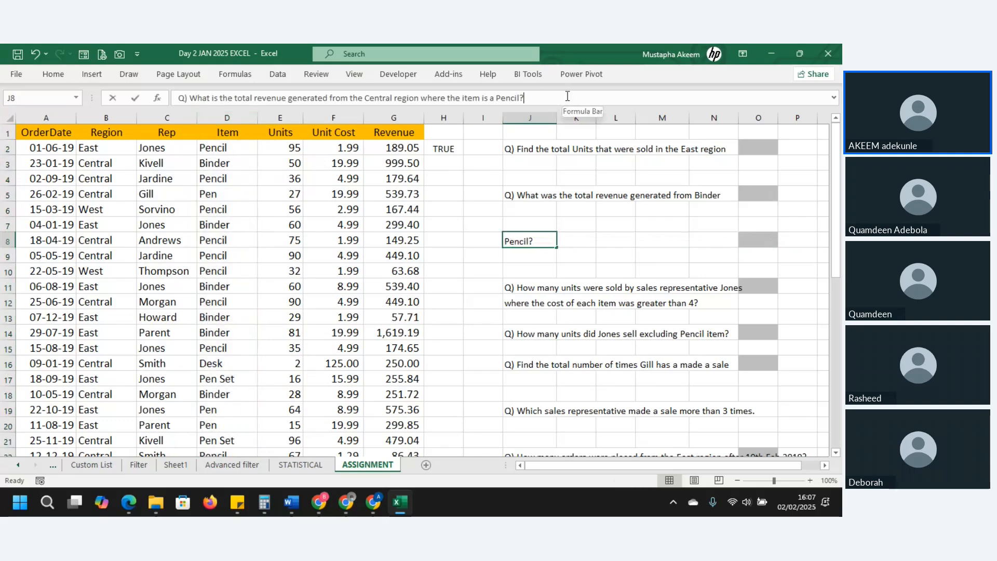
Examine the J11 question on one sales representative's units at a cost above 4, relating it to the Rep and Units columns.
{"action": "left_click", "coordinate": [529, 282]}
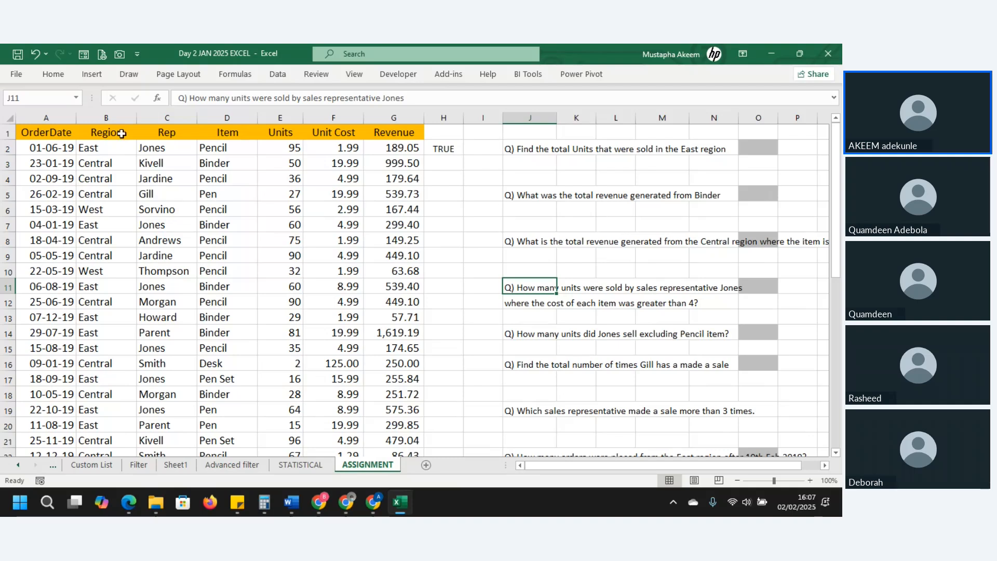
{"action": "left_click", "coordinate": [168, 119]}
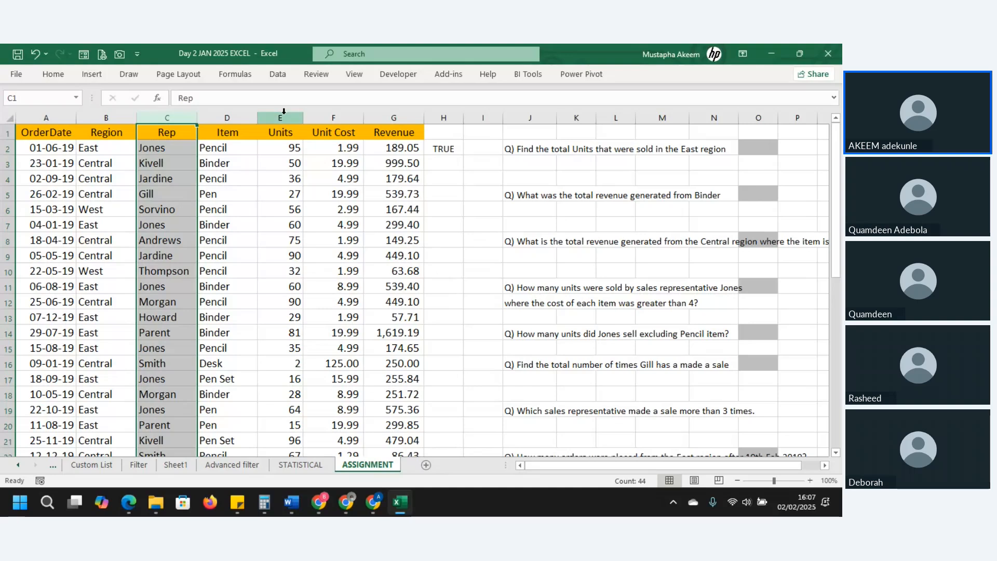
{"action": "left_click", "coordinate": [227, 117]}
{"action": "left_click", "coordinate": [276, 116]}
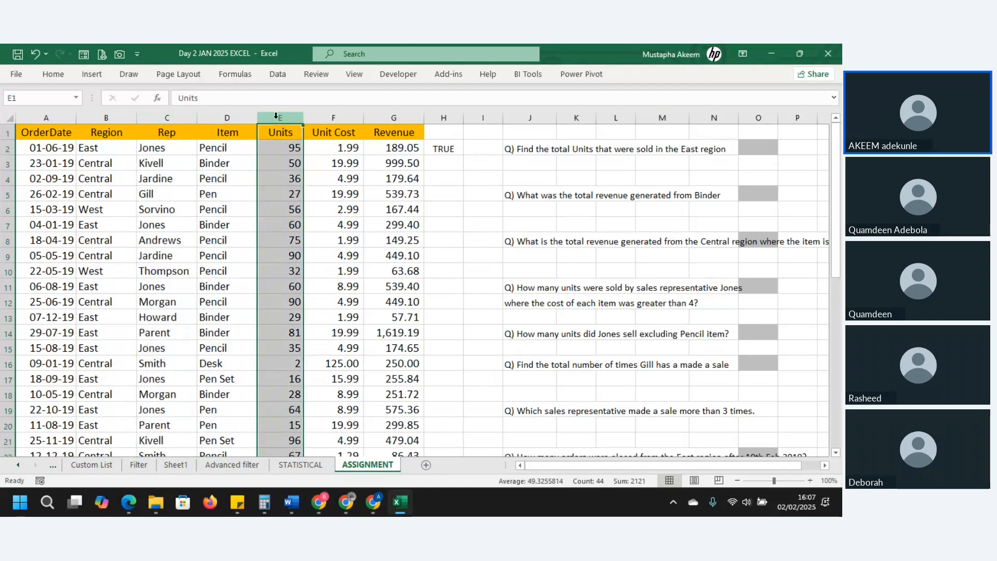
{"action": "left_click", "coordinate": [174, 117]}
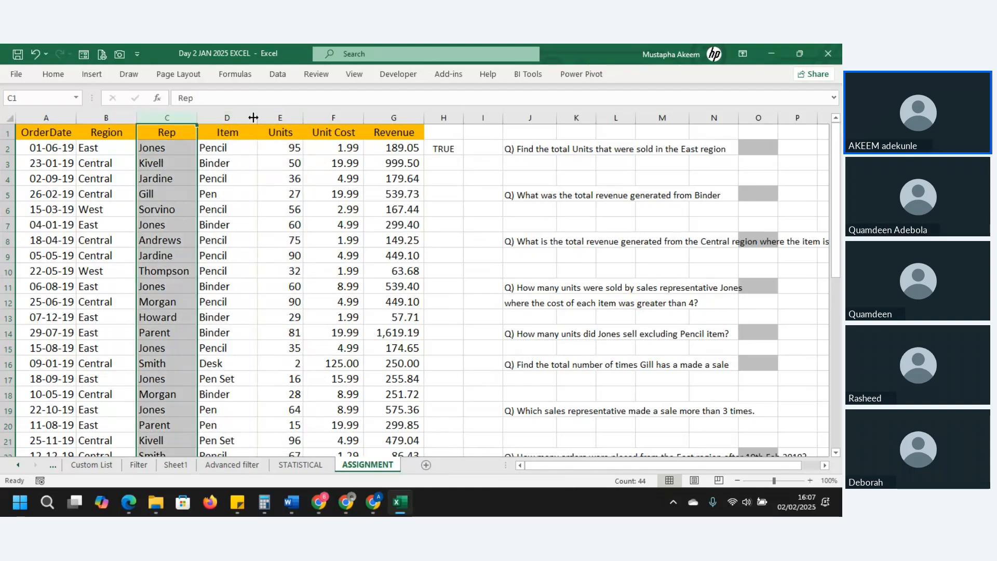
{"action": "left_click", "coordinate": [280, 117]}
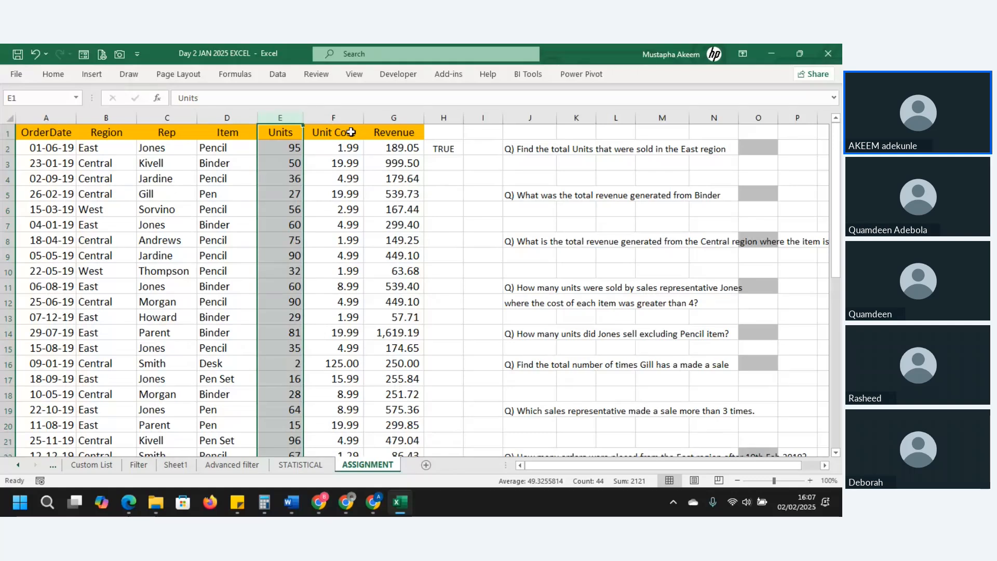
{"action": "left_click", "coordinate": [718, 167]}
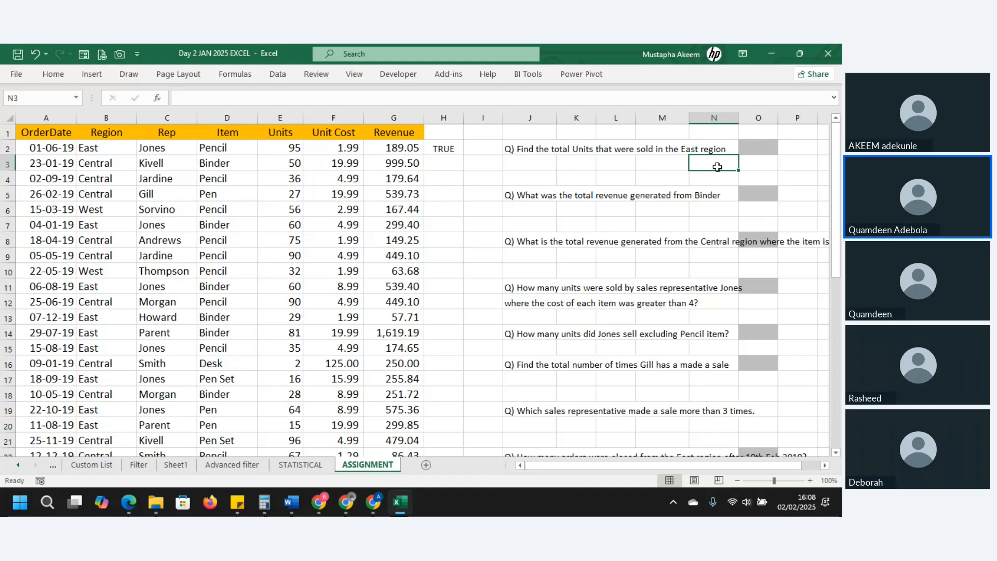
Open the Advanced filter sheet and go to the copy of the property table that starts in column W.
{"action": "left_click", "coordinate": [229, 466]}
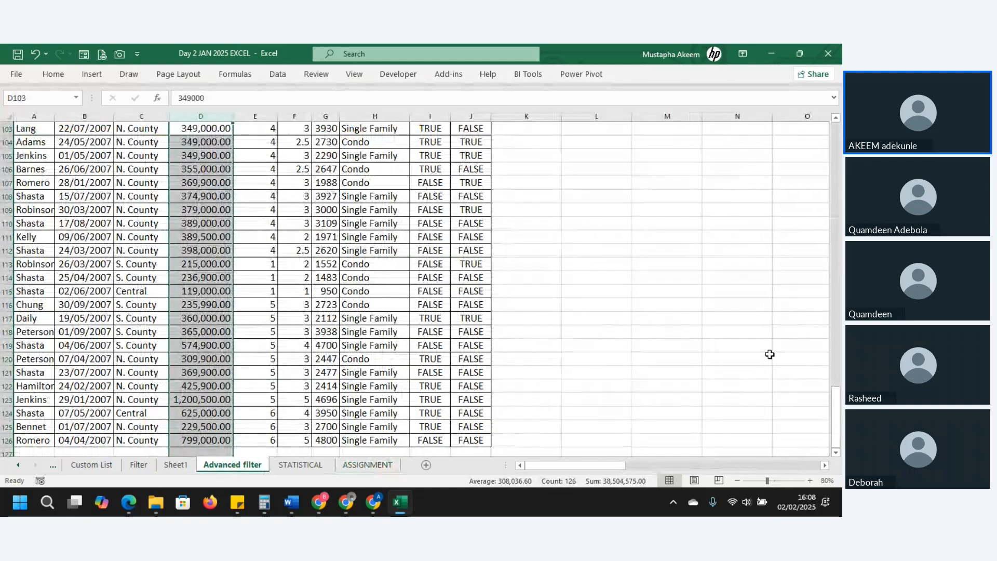
{"action": "left_click_drag", "start_coordinate": [837, 414], "coordinate": [837, 148]}
{"action": "left_click", "coordinate": [403, 198]}
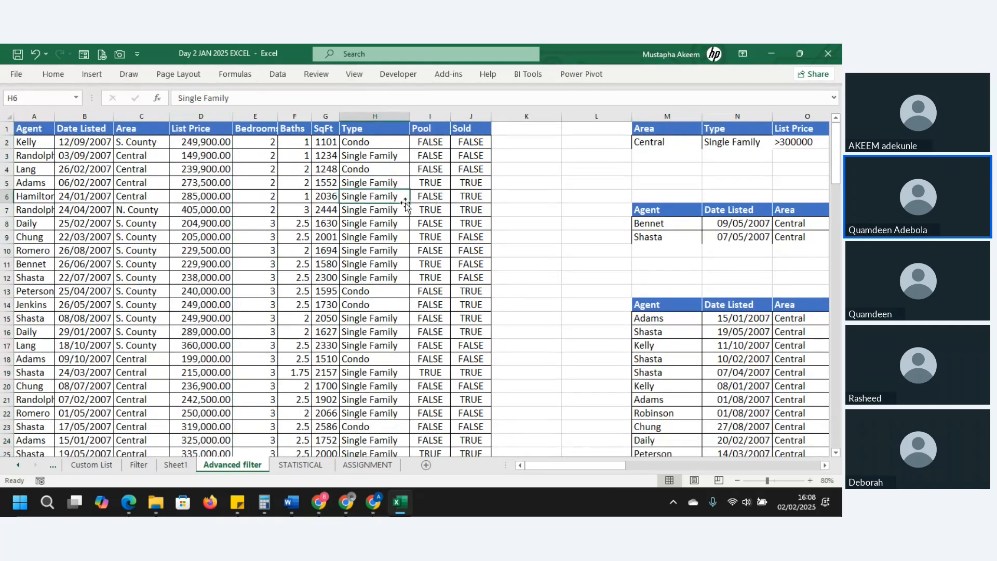
{"action": "key", "text": "Right"}
{"action": "key", "text": "Right"}
{"action": "key", "text": "Right"}
{"action": "key", "text": "Right"}
{"action": "key", "text": "Right"}
{"action": "key", "text": "Right"}
{"action": "key", "text": "Right"}
{"action": "key", "text": "Right"}
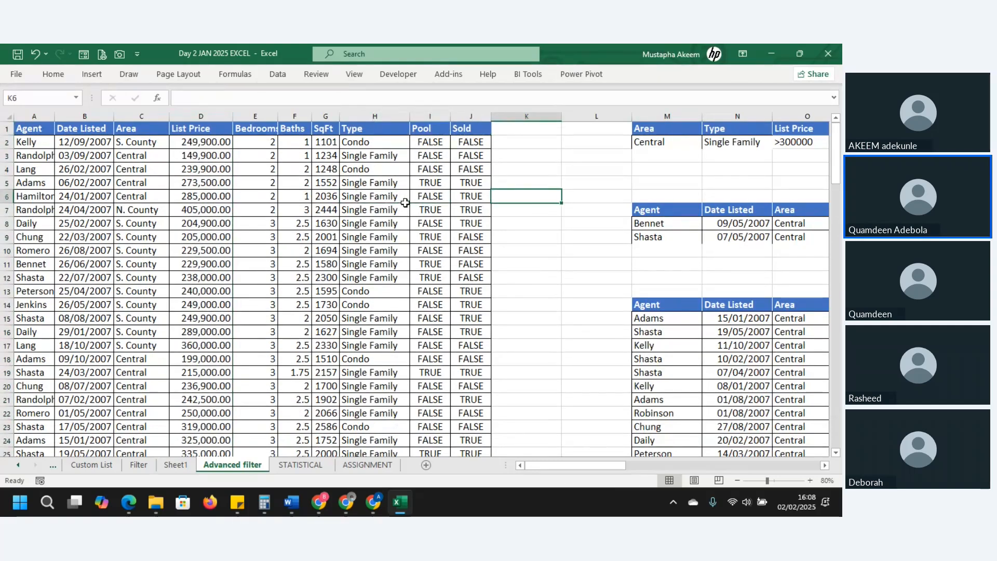
{"action": "key", "text": "Right"}
{"action": "key", "text": "Right"}
{"action": "key", "text": "Right"}
{"action": "key", "text": "Right"}
{"action": "key", "text": "Right"}
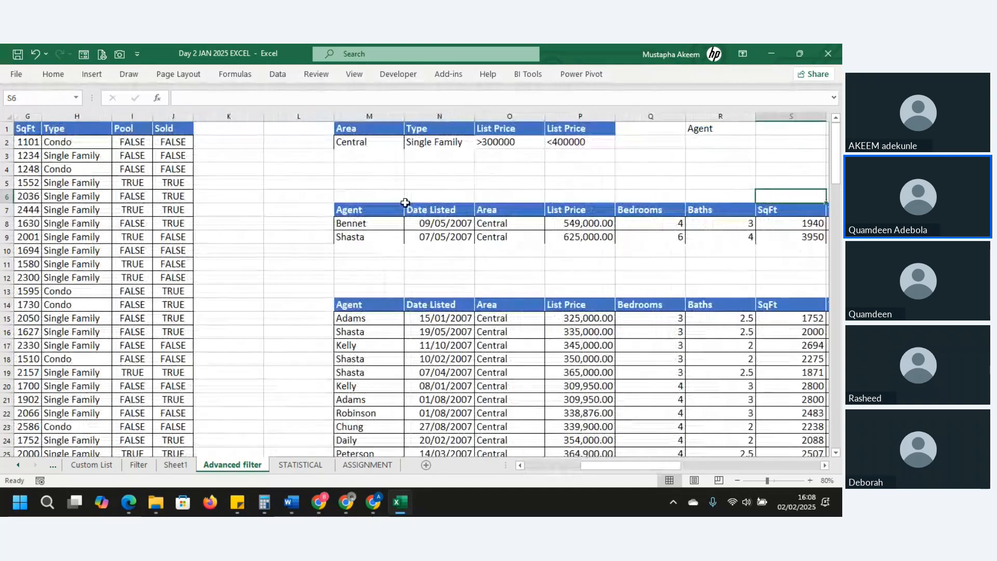
{"action": "key", "text": "Right"}
{"action": "key", "text": "Right"}
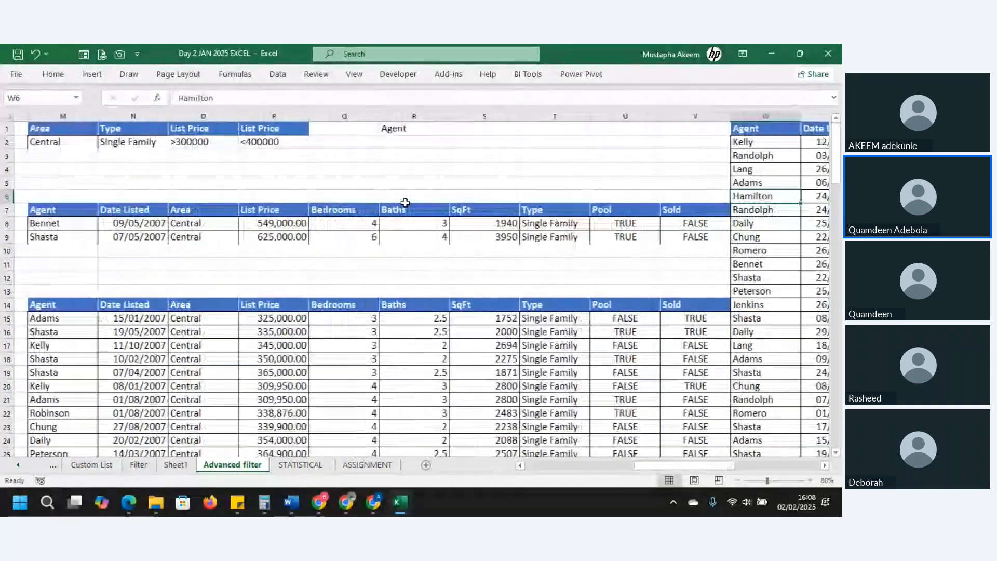
{"action": "key", "text": "Right"}
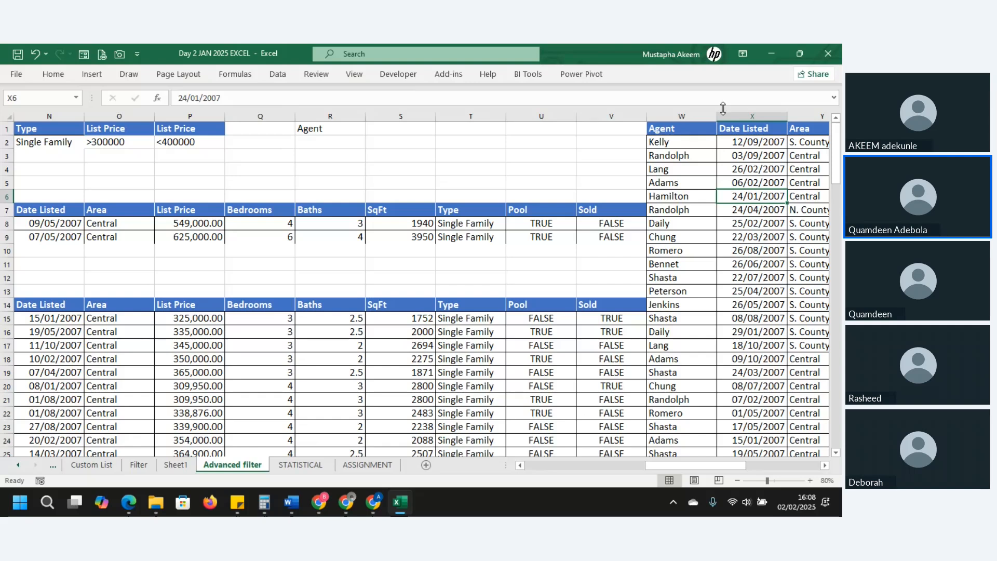
Delete columns W to AF, which hold the duplicate property table.
{"action": "left_click", "coordinate": [691, 110]}
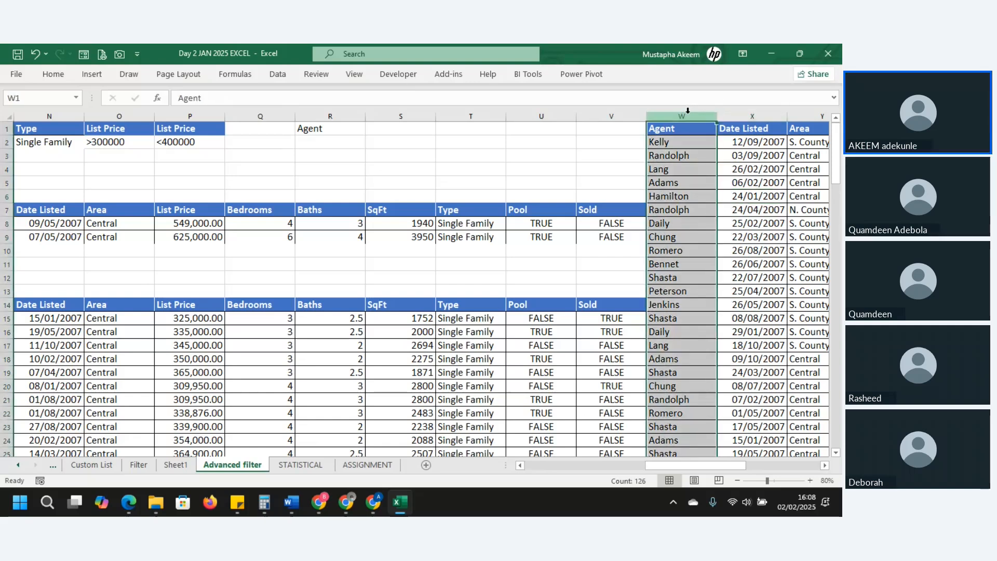
{"action": "key", "text": "ctrl+shift+Right"}
{"action": "key", "text": "ctrl+shift+Right"}
{"action": "key", "text": "ctrl+shift+Left"}
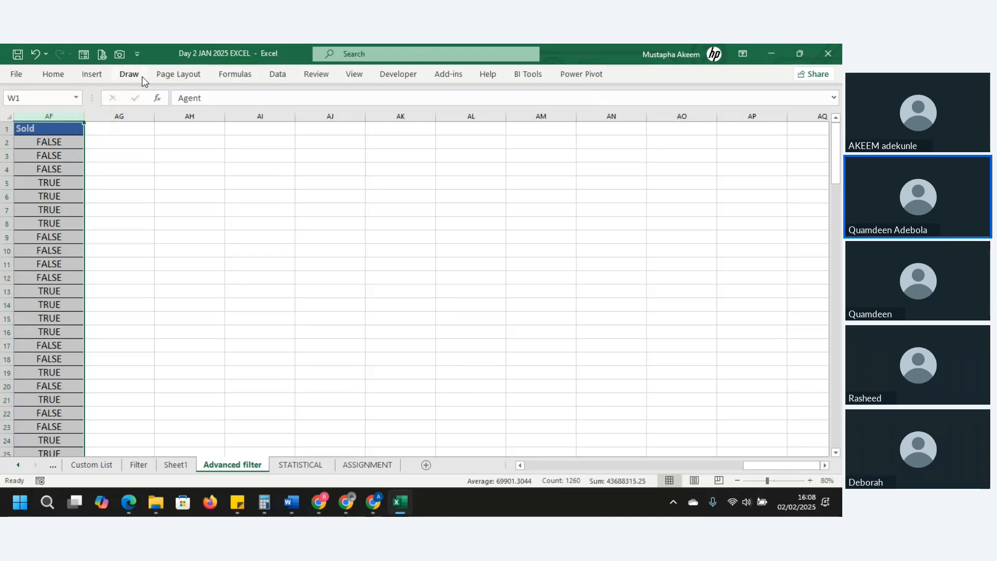
{"action": "right_click", "coordinate": [62, 112]}
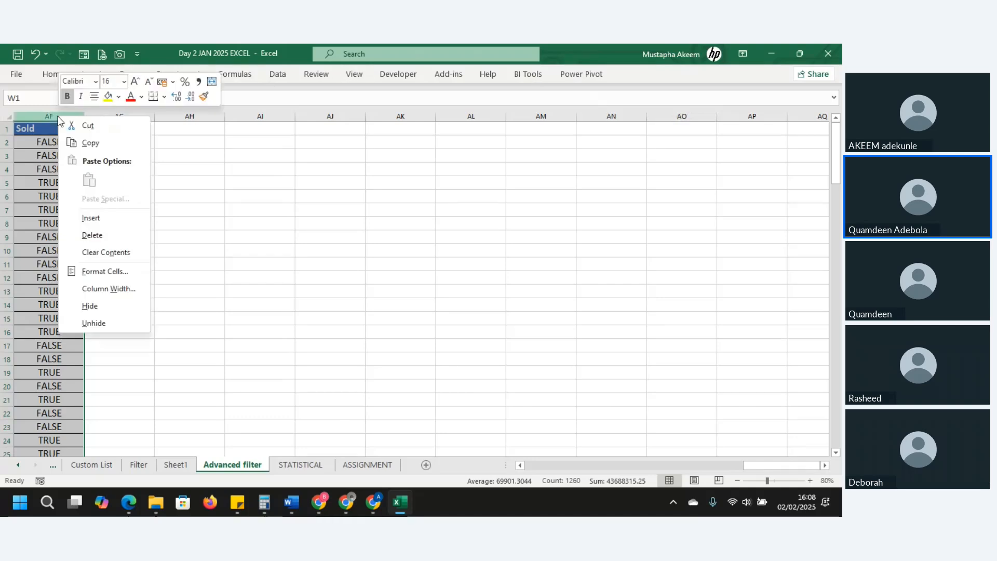
{"action": "left_click", "coordinate": [92, 235]}
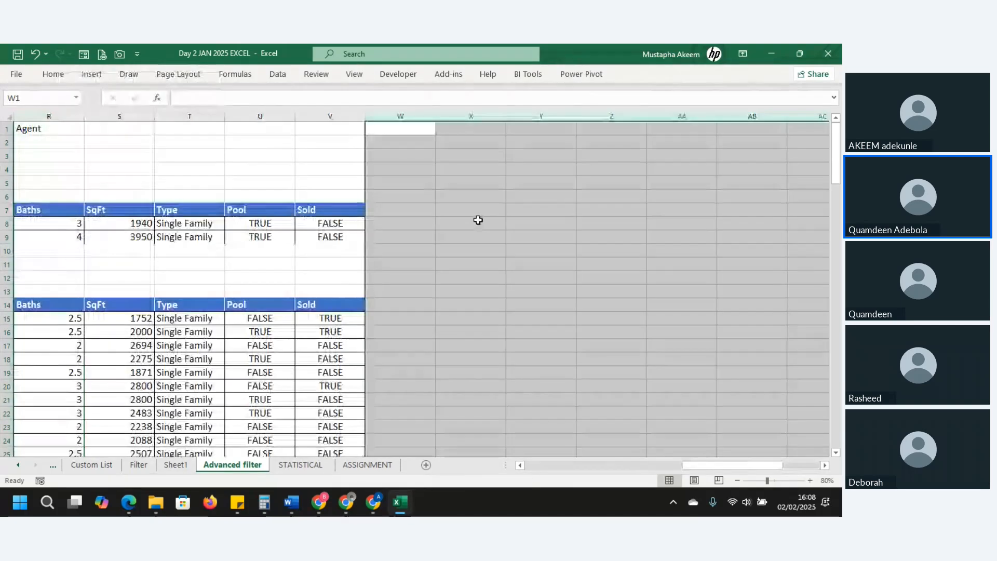
{"action": "left_click", "coordinate": [478, 221]}
{"action": "left_click", "coordinate": [358, 181]}
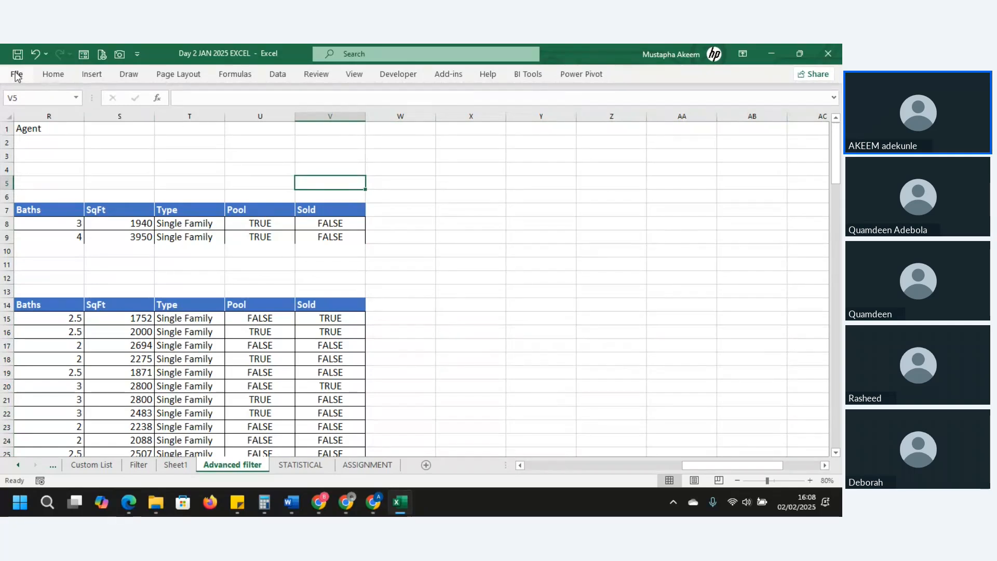
{"action": "left_click", "coordinate": [17, 76]}
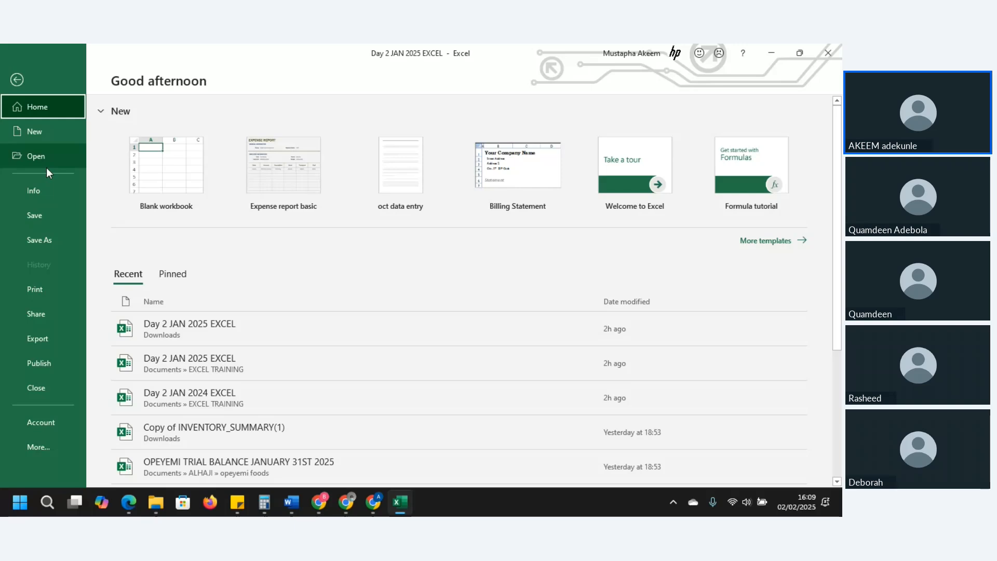
{"action": "left_click", "coordinate": [22, 84]}
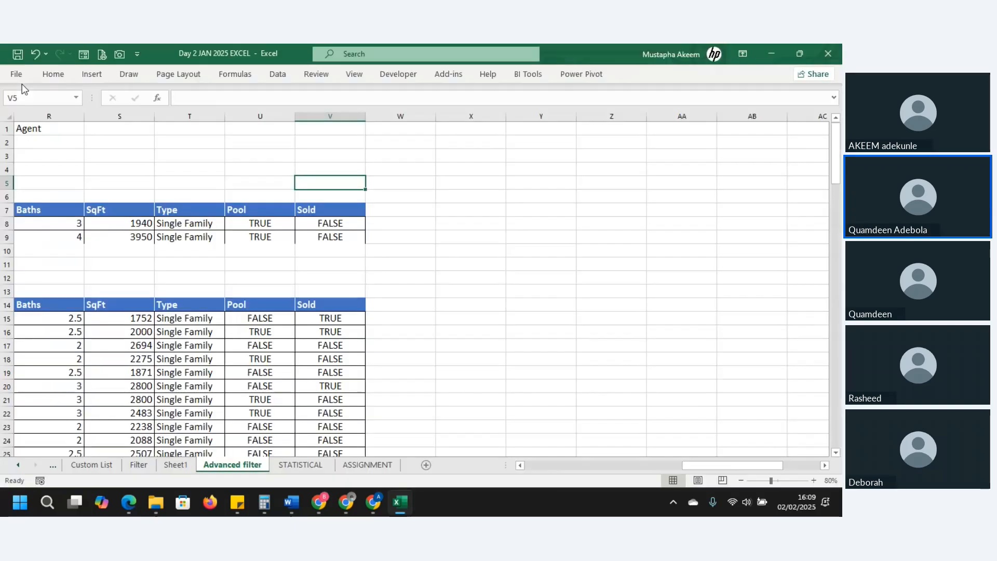
{"action": "left_click", "coordinate": [351, 243]}
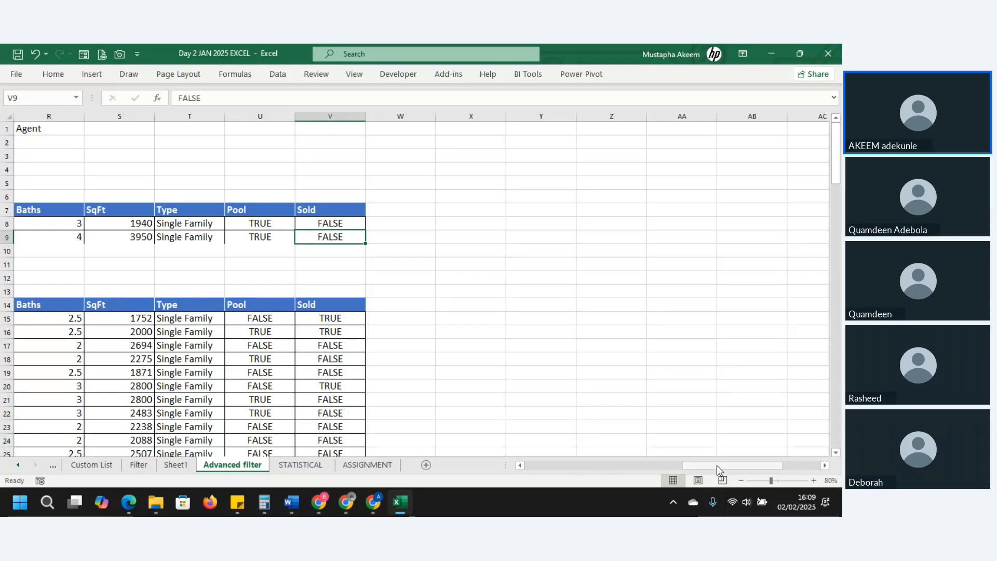
Return to the start of the Advanced filter sheet, and open the Custom List sheet at cell A1.
{"action": "left_click_drag", "start_coordinate": [717, 465], "coordinate": [456, 479]}
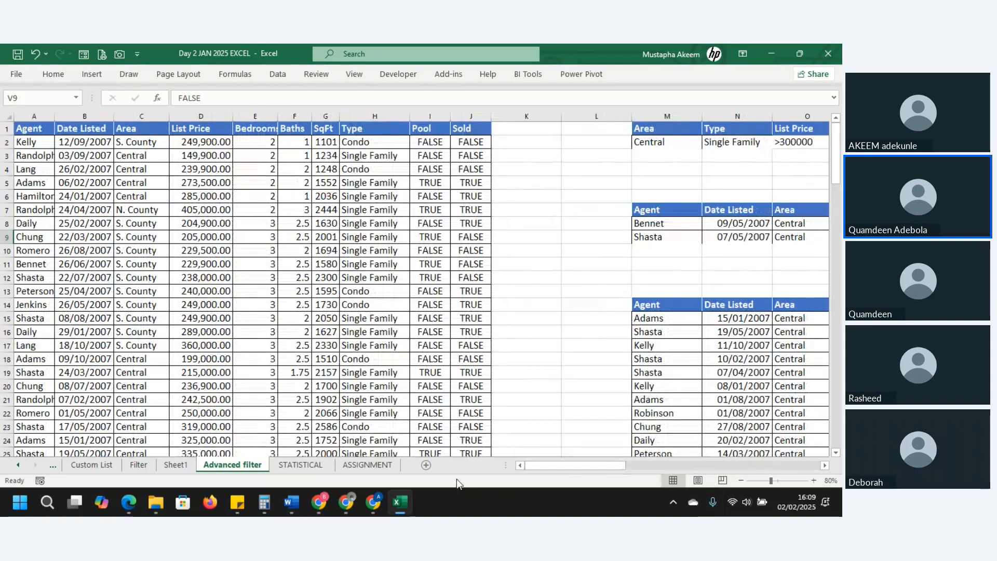
{"action": "left_click", "coordinate": [92, 465]}
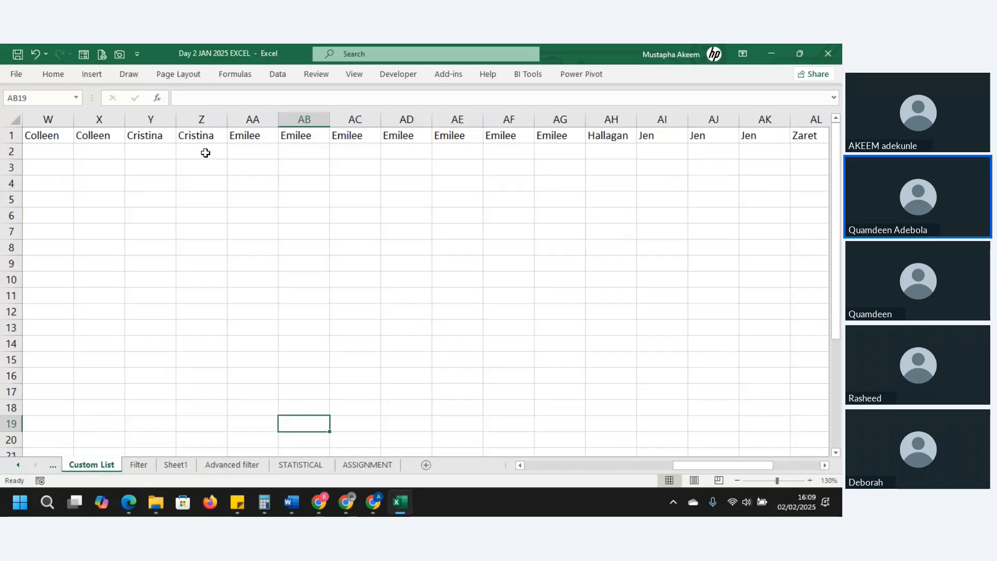
{"action": "left_click", "coordinate": [203, 136]}
{"action": "key", "text": "Left"}
{"action": "key", "text": "Left"}
{"action": "key", "text": "Left"}
{"action": "key", "text": "Left"}
{"action": "key", "text": "Left"}
{"action": "key", "text": "Left"}
{"action": "key", "text": "Left"}
{"action": "key", "text": "Left"}
{"action": "key", "text": "Left"}
{"action": "key", "text": "Left"}
{"action": "key", "text": "Left"}
{"action": "key", "text": "Left"}
{"action": "key", "text": "Left"}
{"action": "key", "text": "Left"}
{"action": "key", "text": "Left"}
{"action": "key", "text": "Left"}
{"action": "key", "text": "Left"}
{"action": "key", "text": "Left"}
{"action": "key", "text": "Left"}
{"action": "key", "text": "Left"}
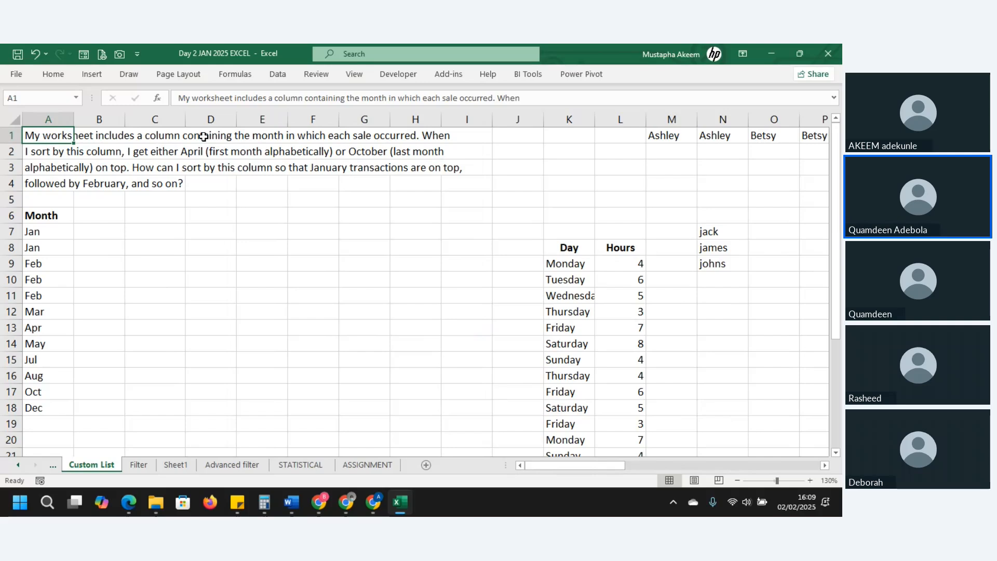
Open the LOGICAL sheet and examine the ifs column and the nested IF formula in L35.
{"action": "left_click", "coordinate": [20, 465]}
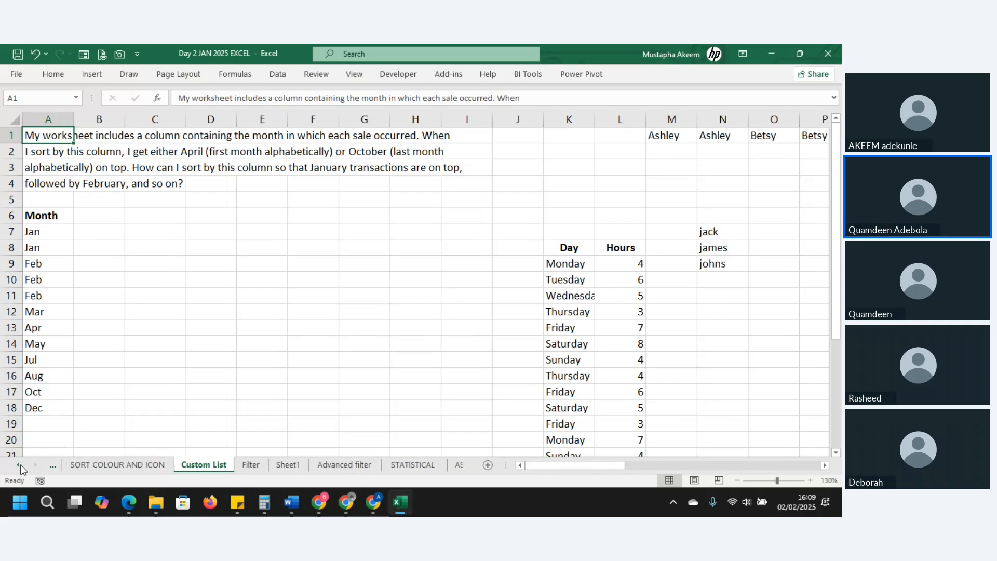
{"action": "left_click", "coordinate": [20, 465]}
{"action": "left_click", "coordinate": [19, 466]}
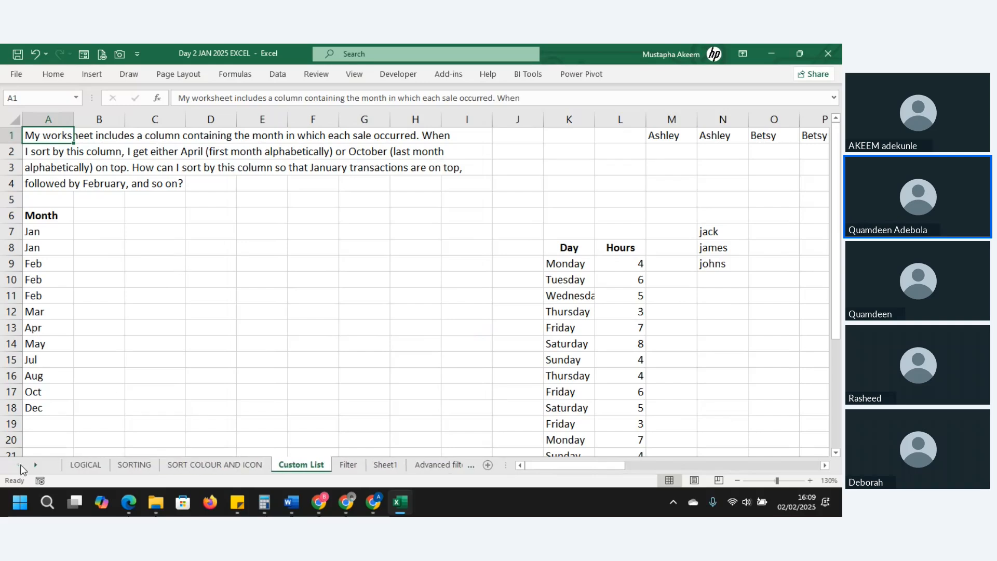
{"action": "left_click", "coordinate": [86, 465]}
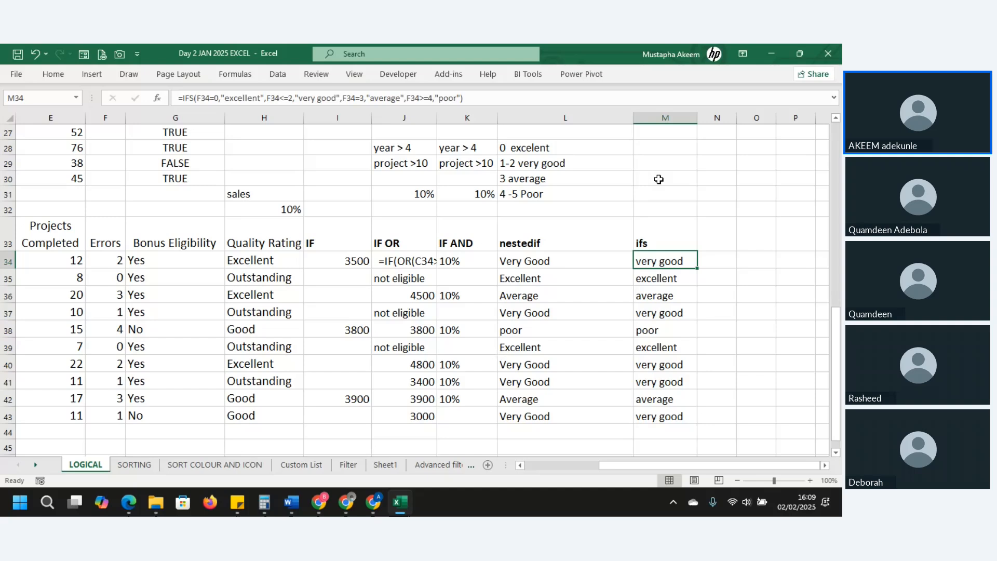
{"action": "left_click", "coordinate": [658, 238]}
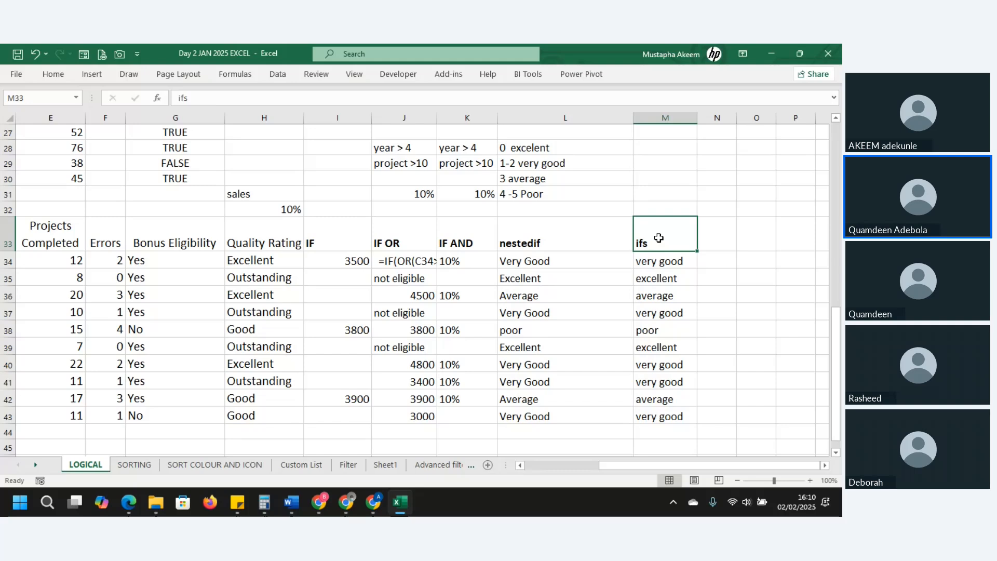
{"action": "left_click", "coordinate": [626, 278]}
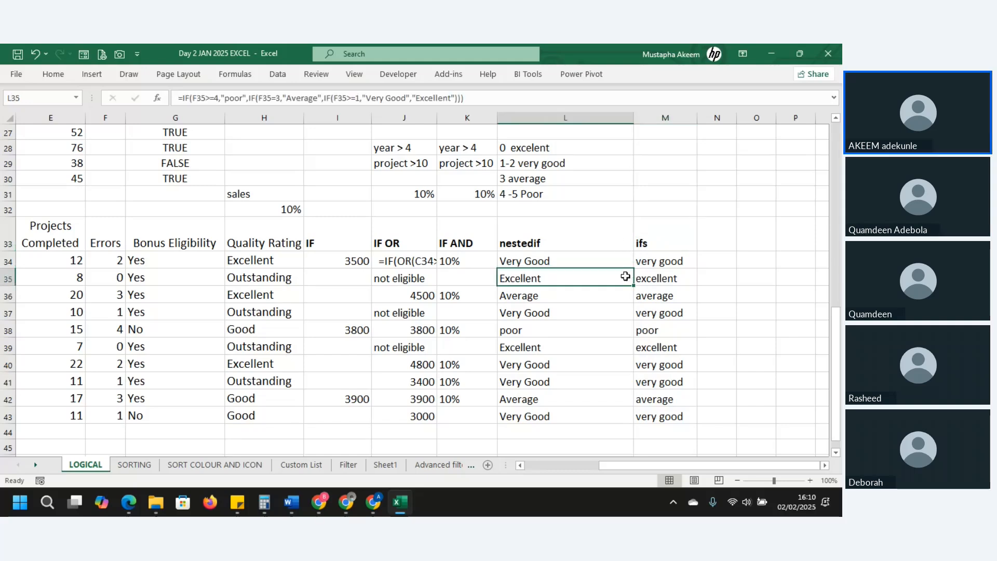